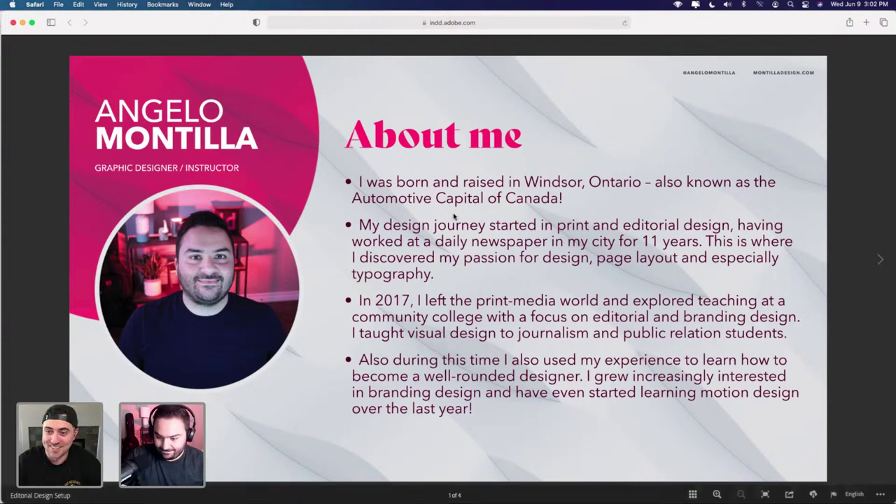
- Advance the Publish Online presentation to the Project Overview slide
key(Right)
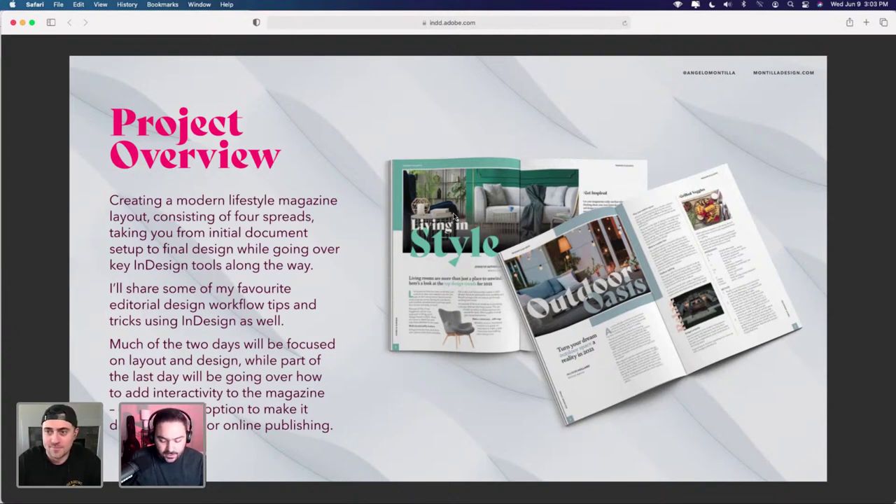
- Move ahead to the 'More about the project' and 'What is the outcome?' slides, then back to About me
key(Right)
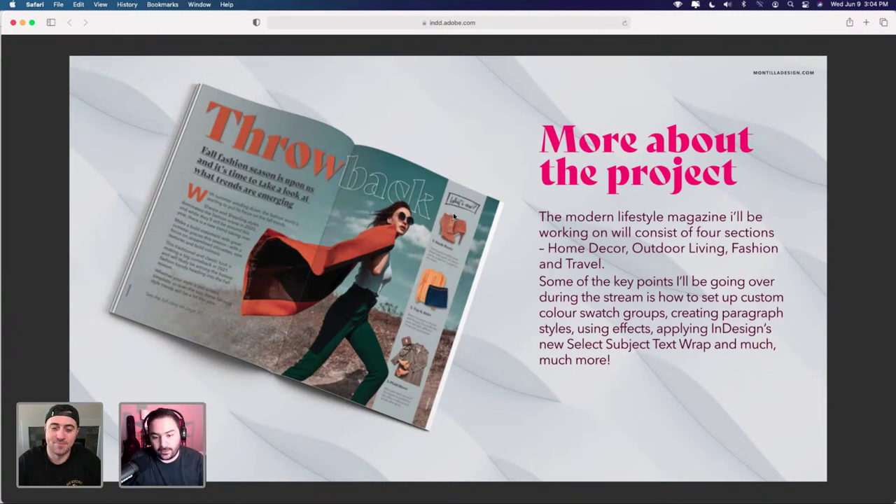
click(453, 217)
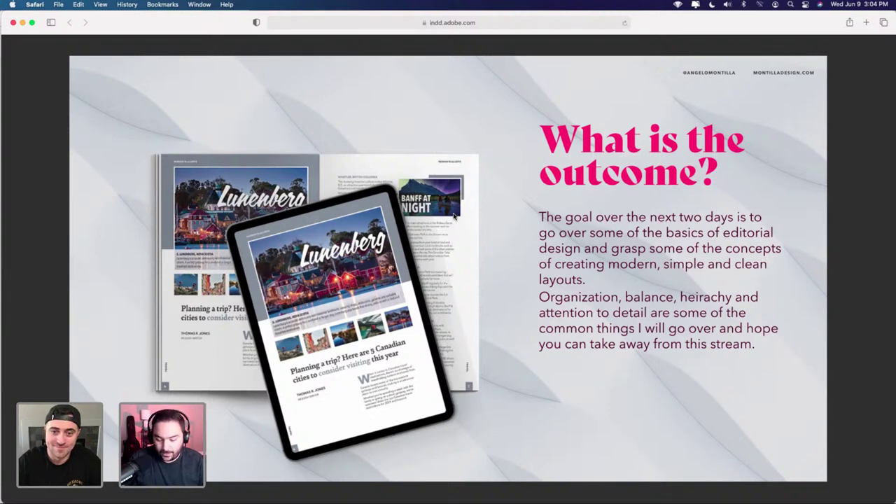
key(Left)
key(Left)
key(Left)
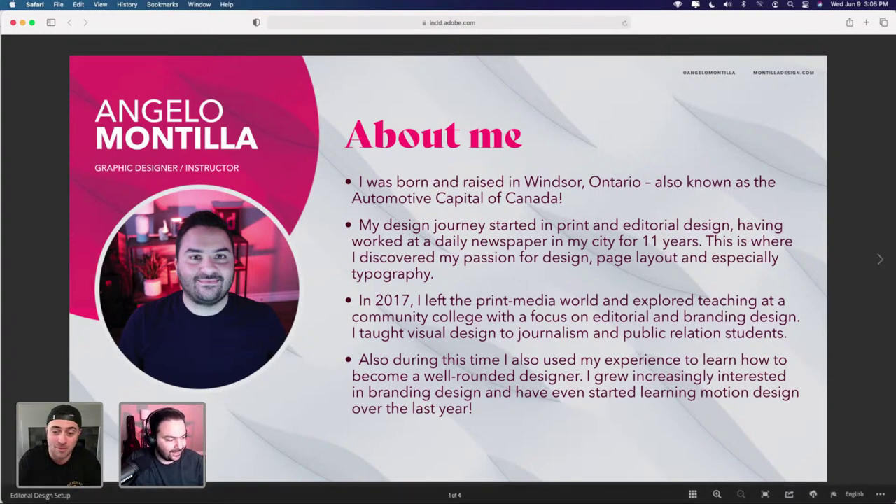
- Switch from Safari to the Adobe InDesign 2021 Home screen
key(super+Tab)
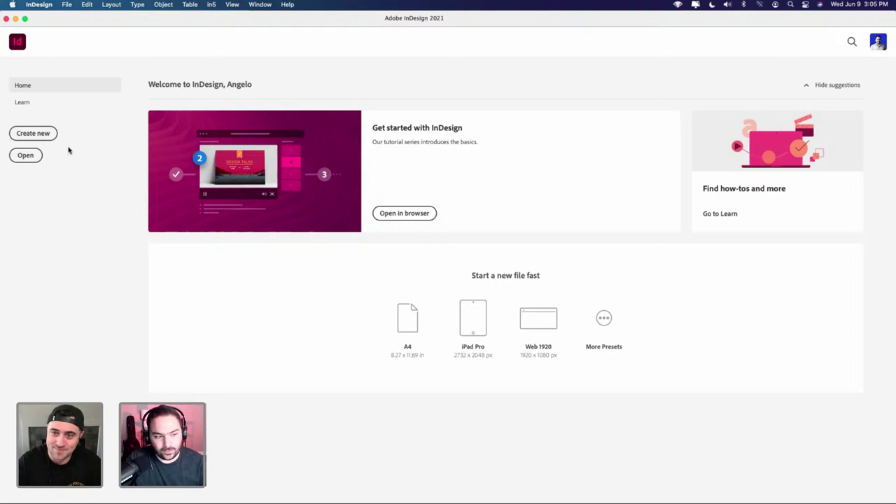
- Start a new document and expand all blank Print presets, including A4
click(48, 133)
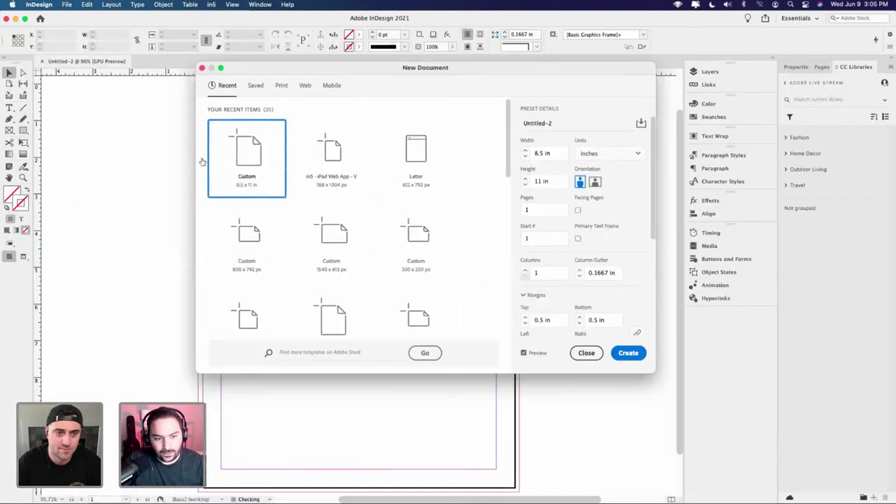
click(281, 87)
drag(315, 70, 466, 80)
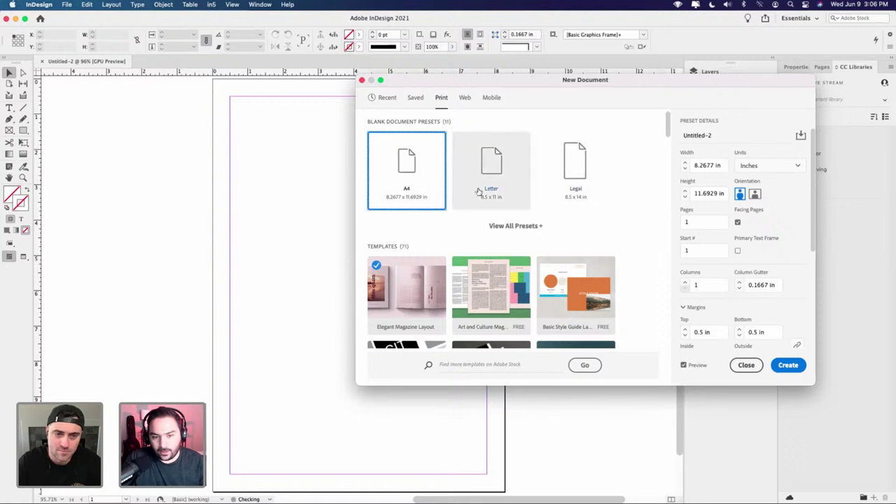
click(516, 227)
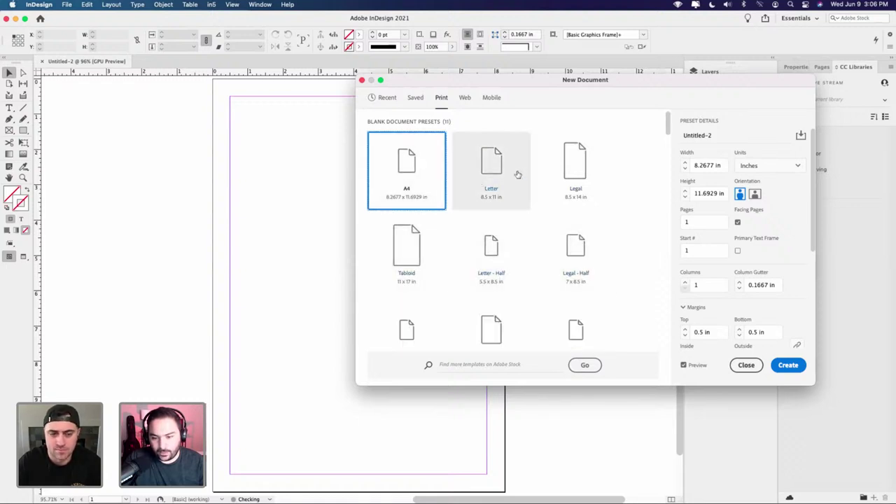
drag(665, 80, 503, 82)
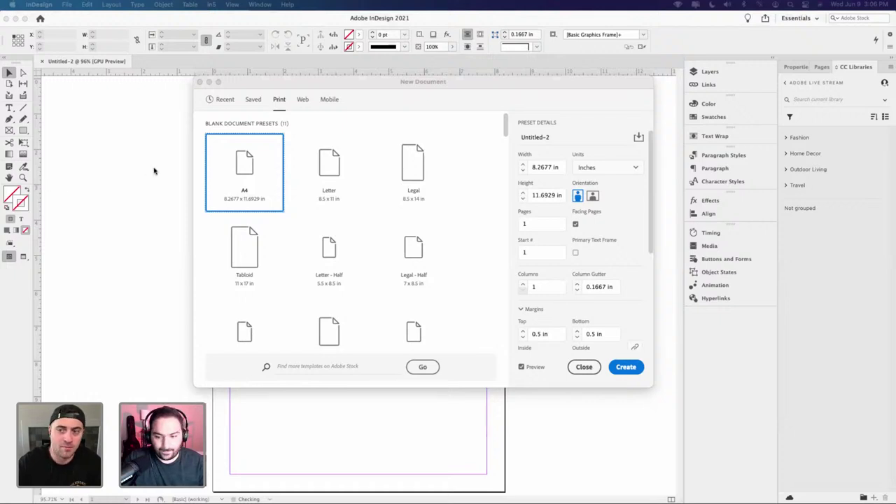
drag(359, 87, 308, 89)
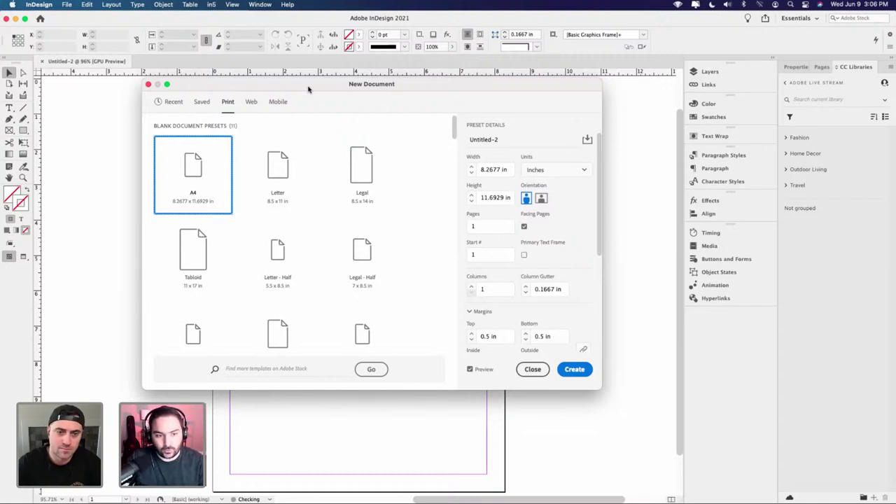
click(251, 103)
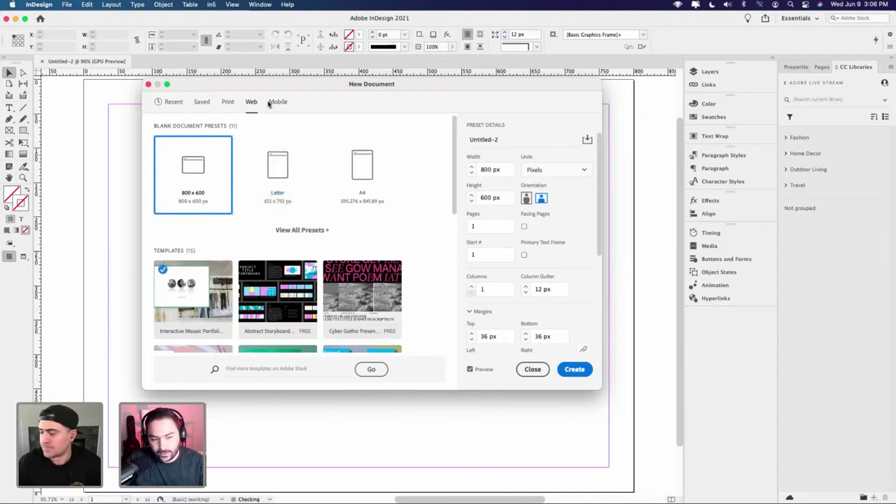
click(228, 102)
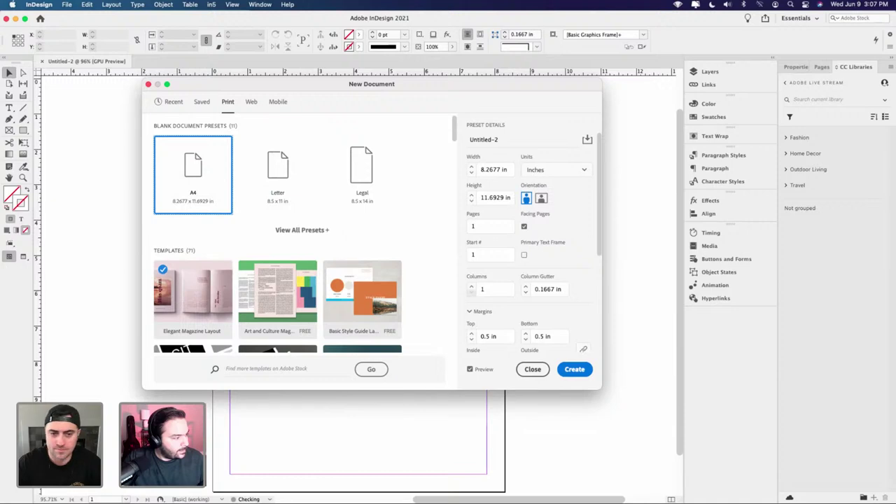
- Create the A4 document with 8 pages starting at page 2 and 0.625 in margins
click(483, 226)
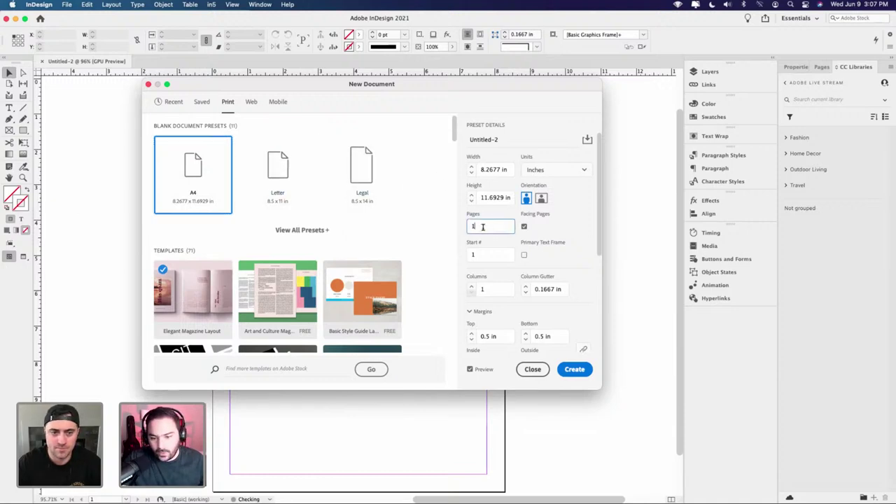
text(8)
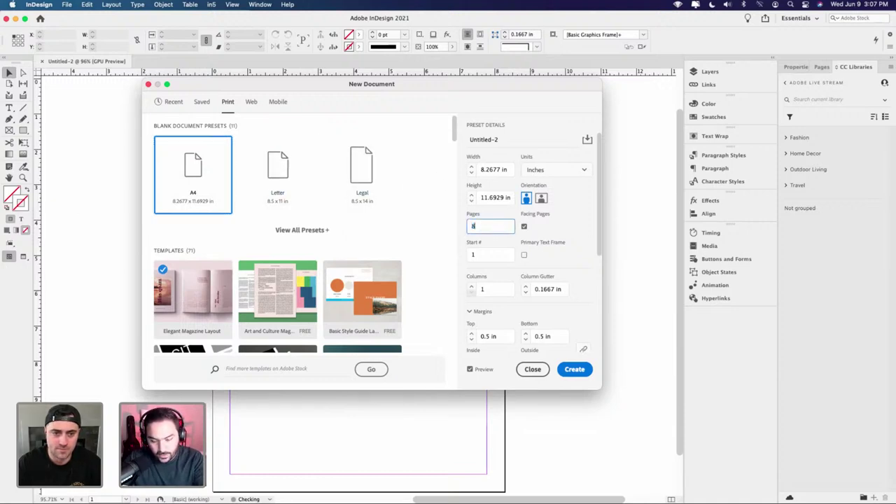
click(488, 254)
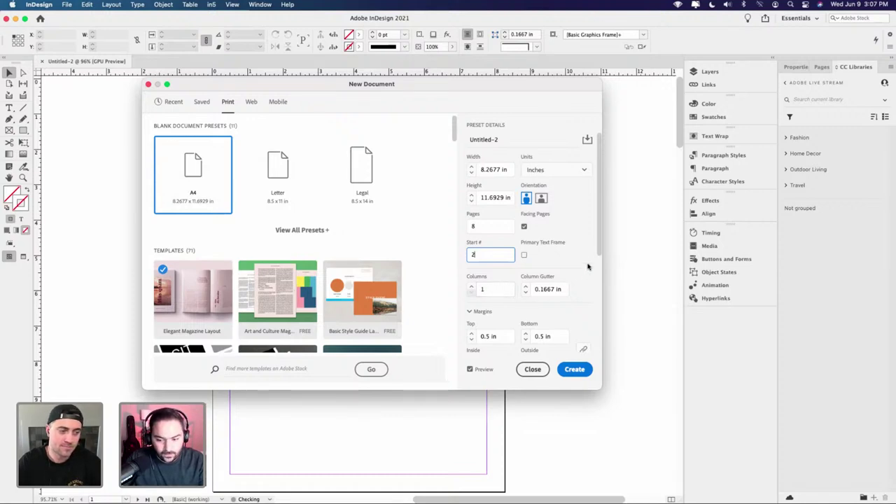
scroll(598, 250, down, 2)
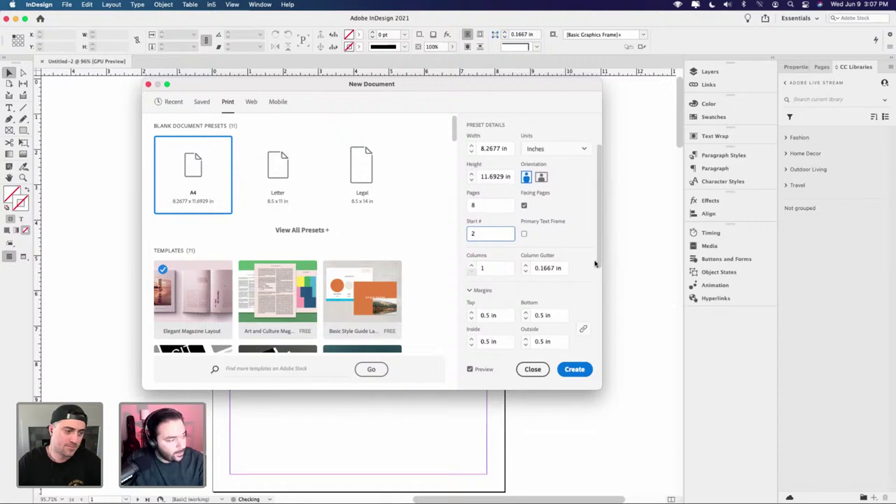
click(471, 313)
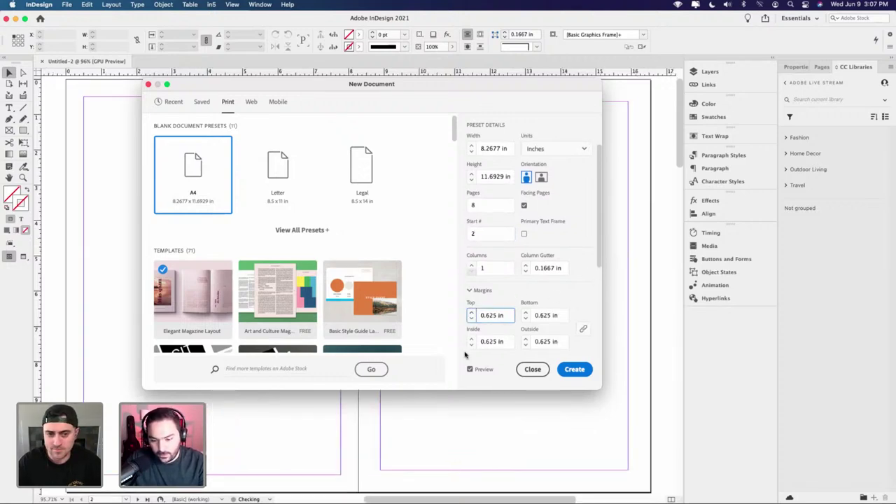
drag(370, 96, 584, 84)
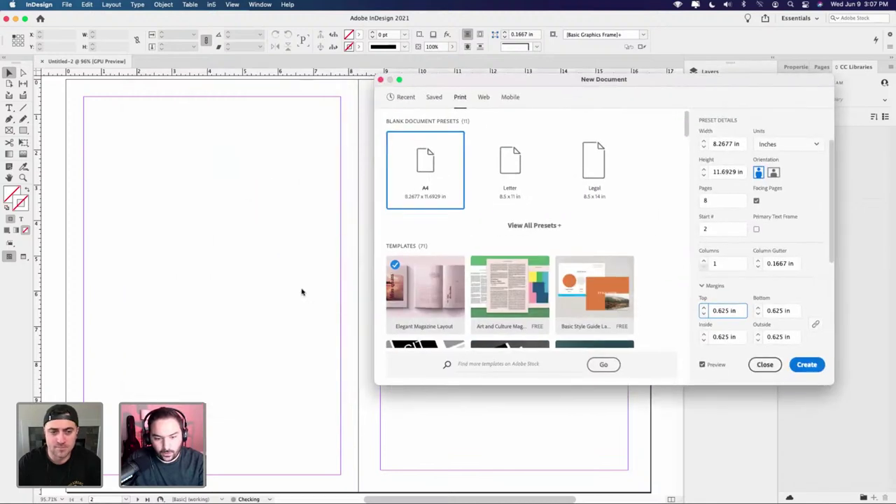
drag(713, 81, 578, 83)
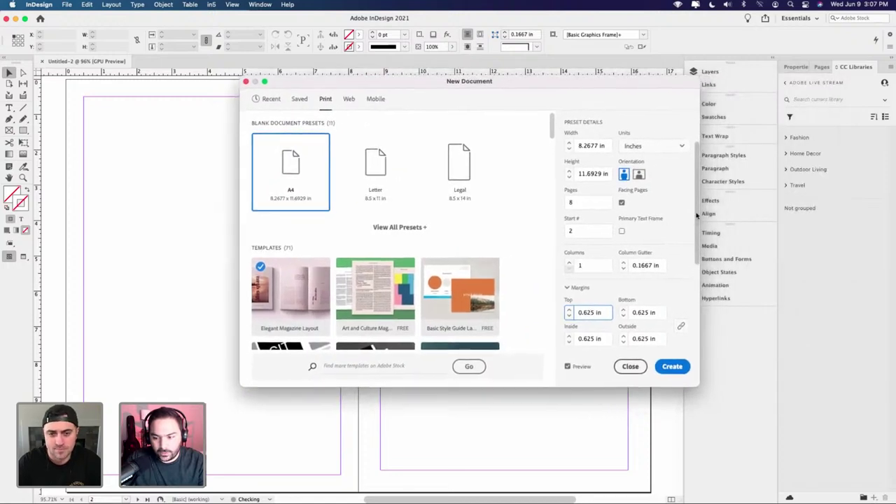
scroll(697, 188, up, 2)
scroll(695, 193, down, 3)
scroll(693, 197, up, 3)
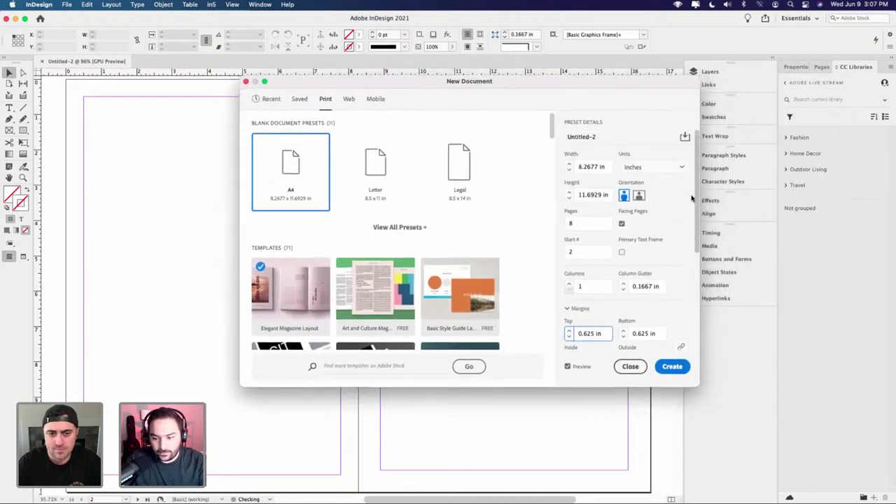
click(675, 367)
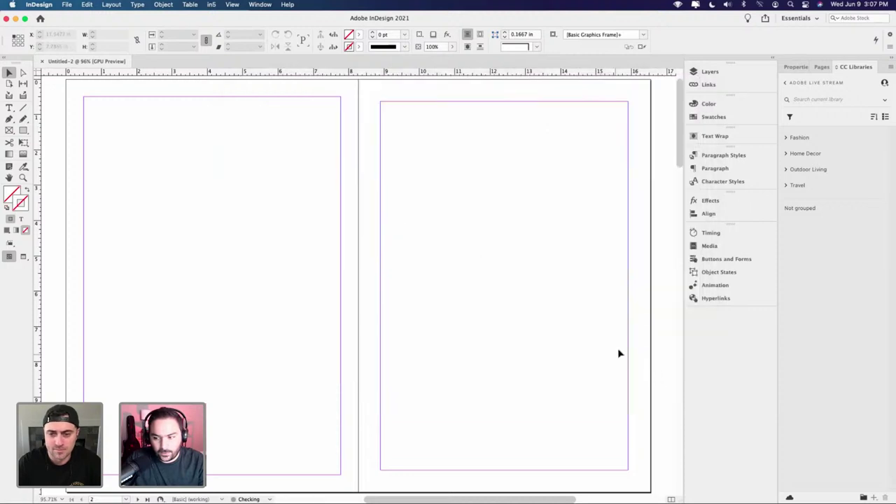
- Show the Pages panel listing A-Master and spreads 2–3 through 8–9
click(819, 68)
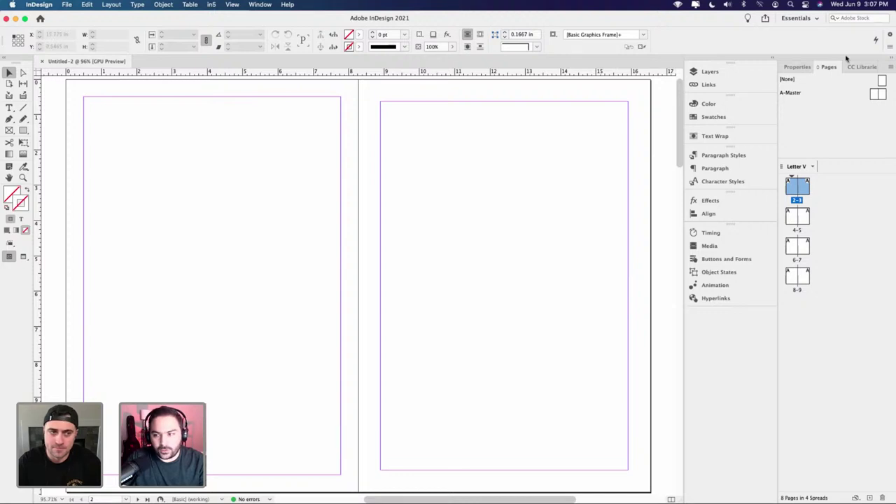
click(815, 19)
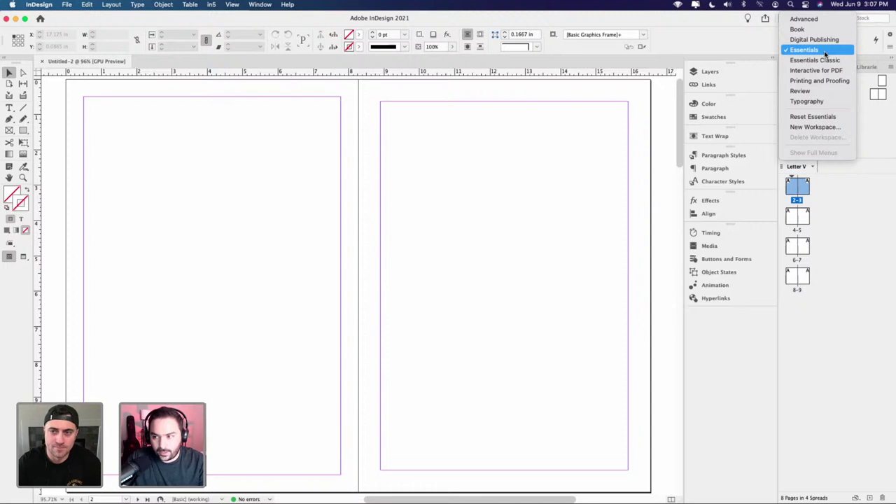
click(657, 90)
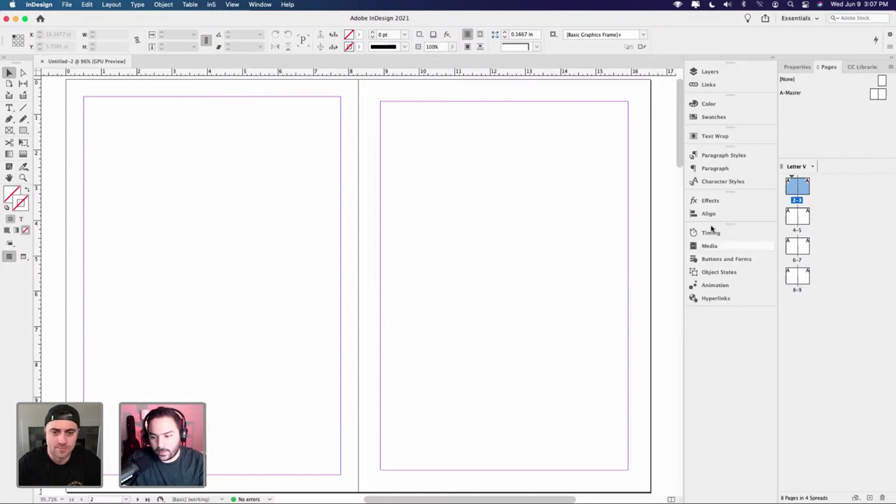
- Open the A-Master spread for editing and pull down the Layout menu
double_click(873, 95)
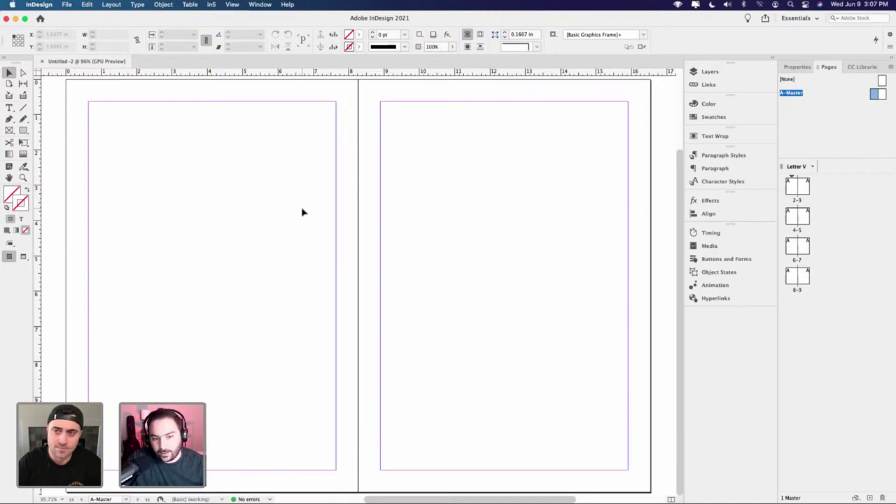
click(113, 4)
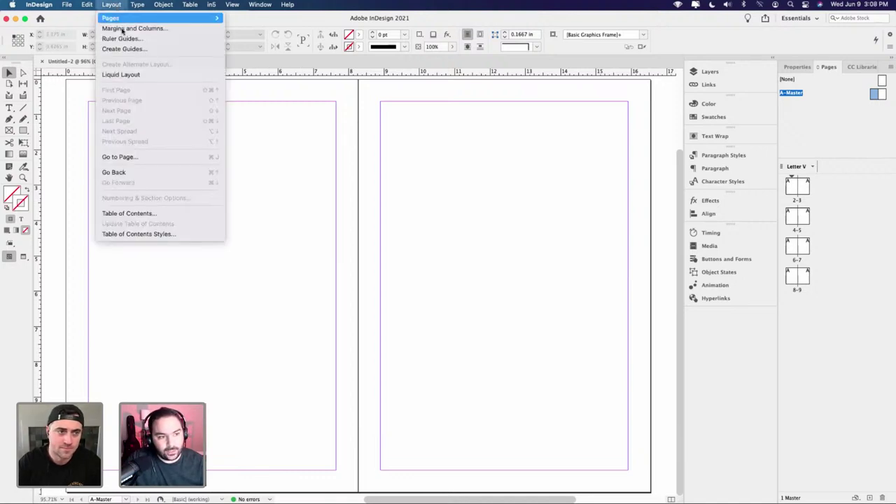
- Set Create Guides to 4 rows and 2 columns with 0.25 in row and column gutters
click(159, 50)
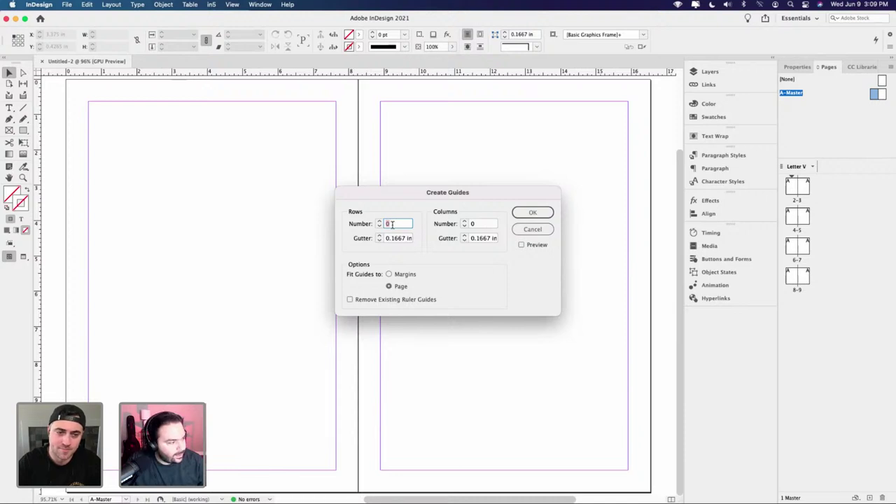
text(4)
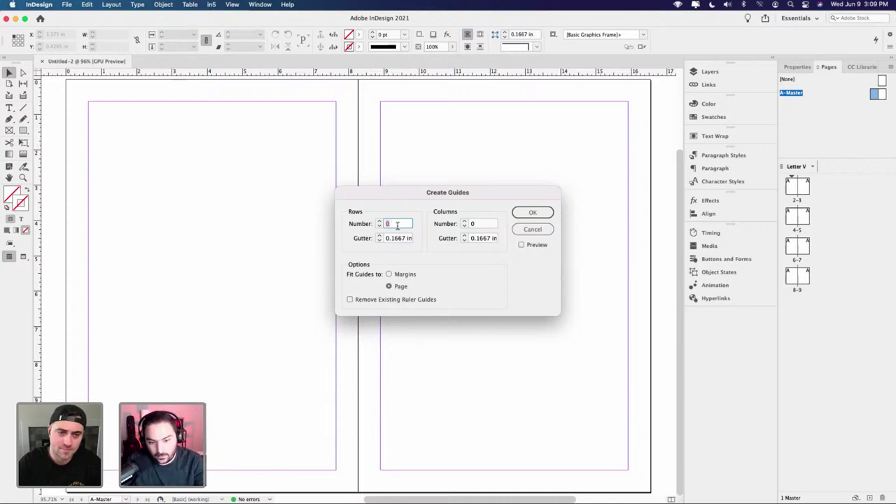
click(521, 245)
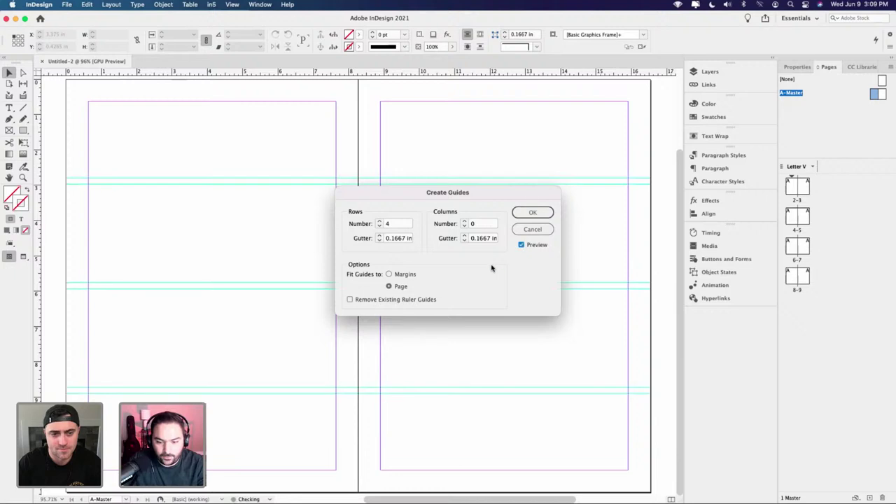
click(379, 236)
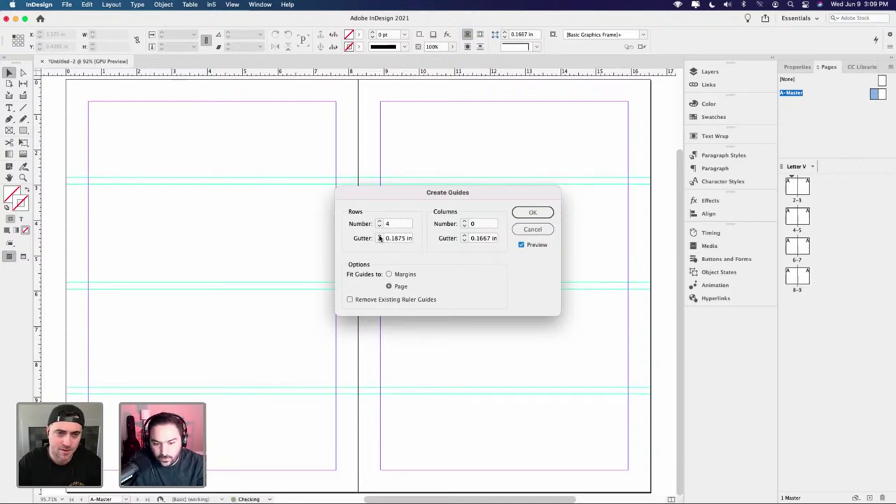
click(379, 236)
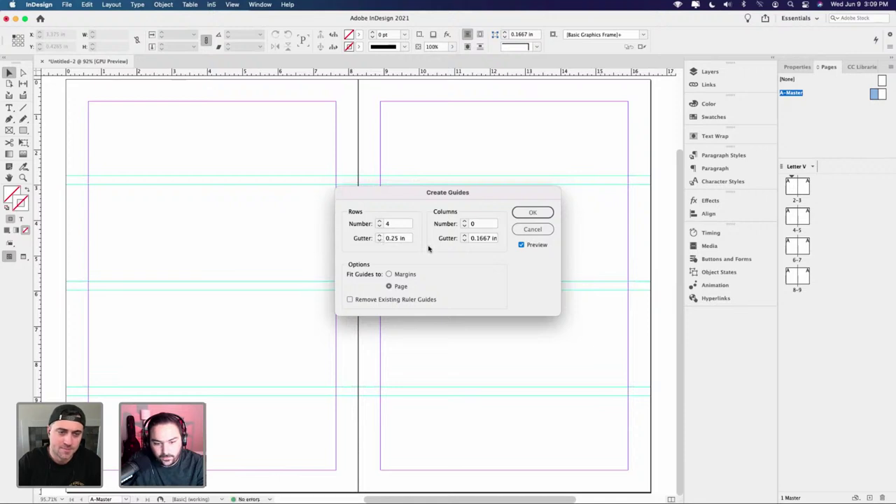
click(464, 222)
click(464, 221)
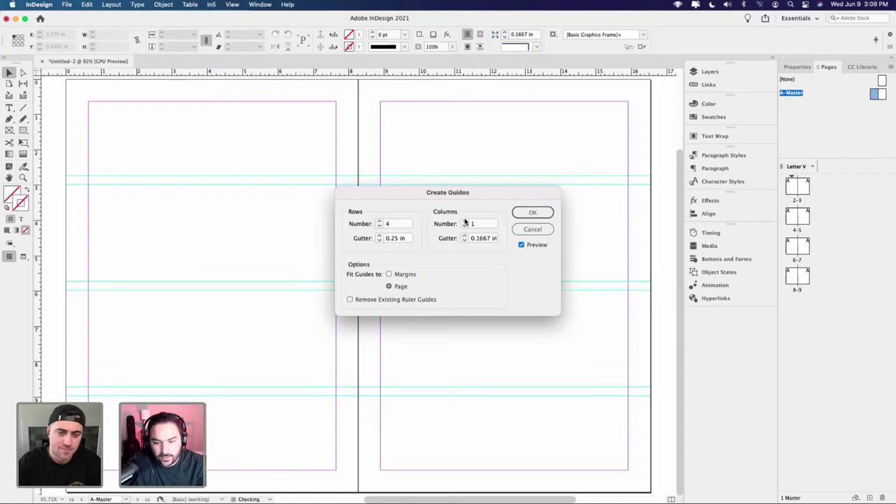
click(464, 236)
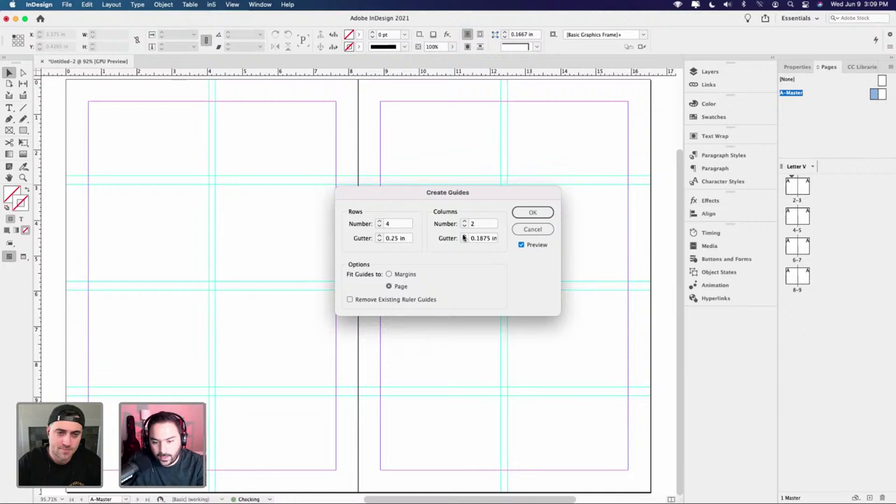
click(464, 236)
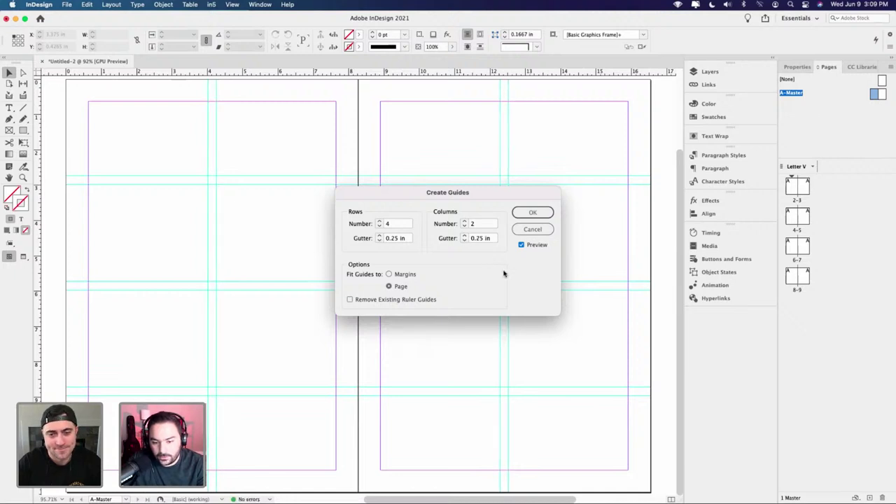
- Compare page-fitted and margin-fitted guides, then apply the grid fitted to margins
click(390, 274)
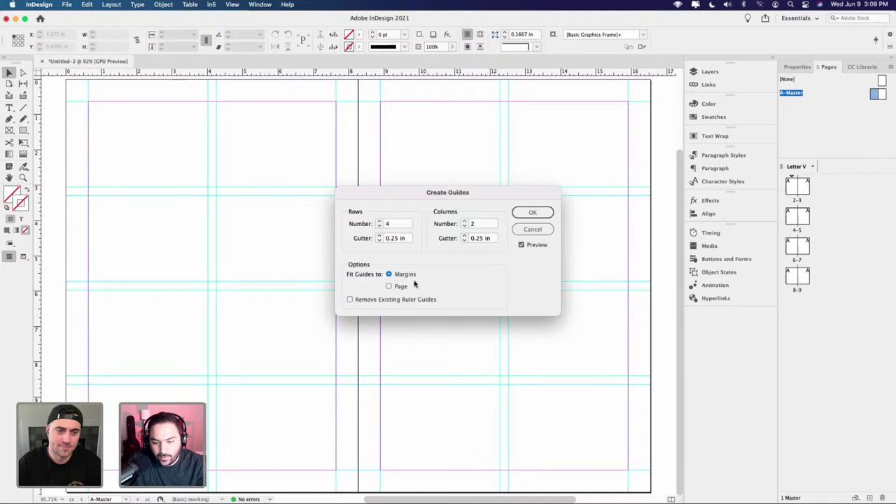
click(527, 212)
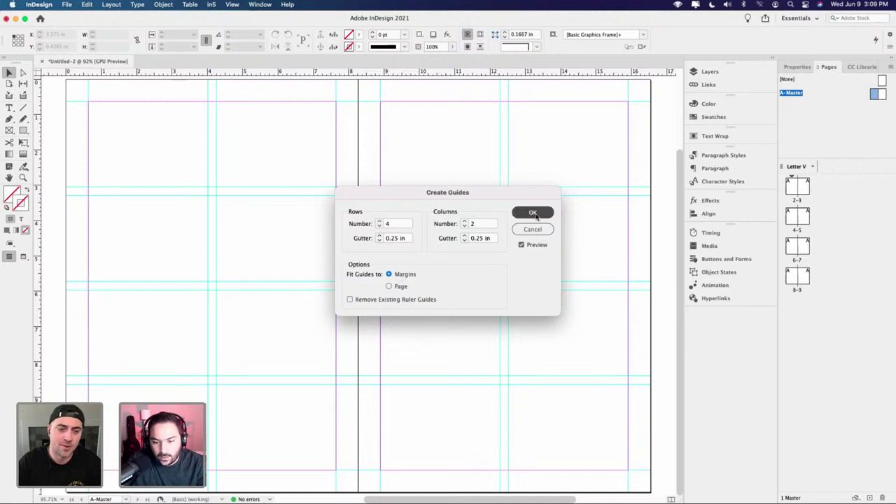
click(390, 286)
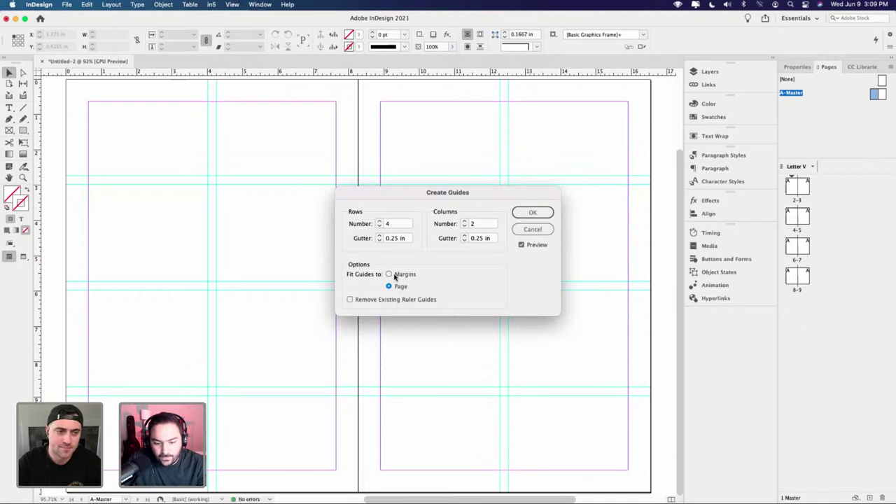
click(390, 275)
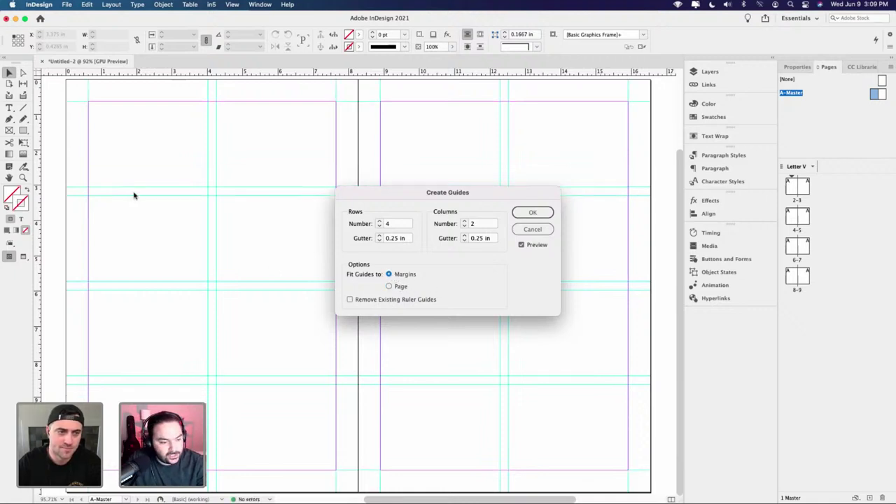
click(389, 287)
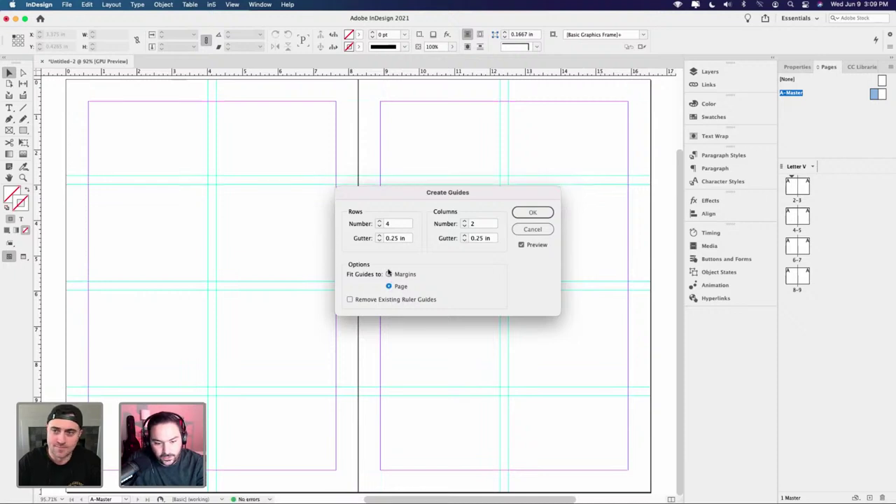
click(389, 275)
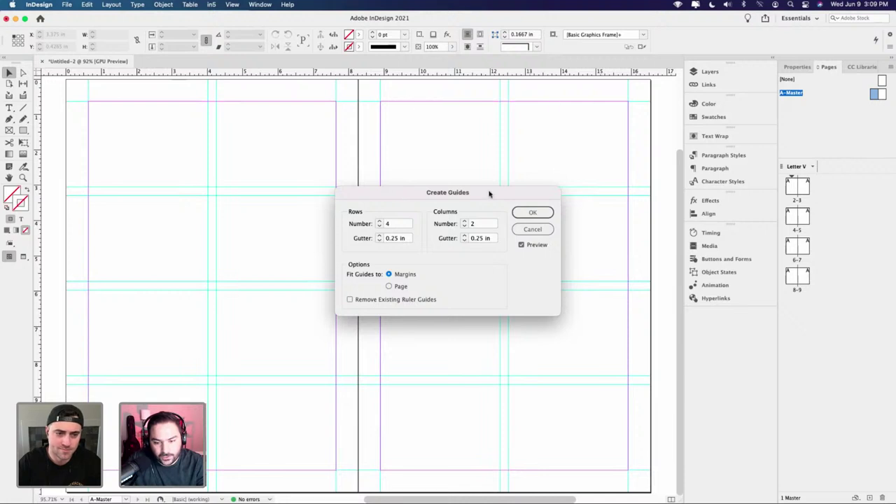
drag(466, 192, 383, 172)
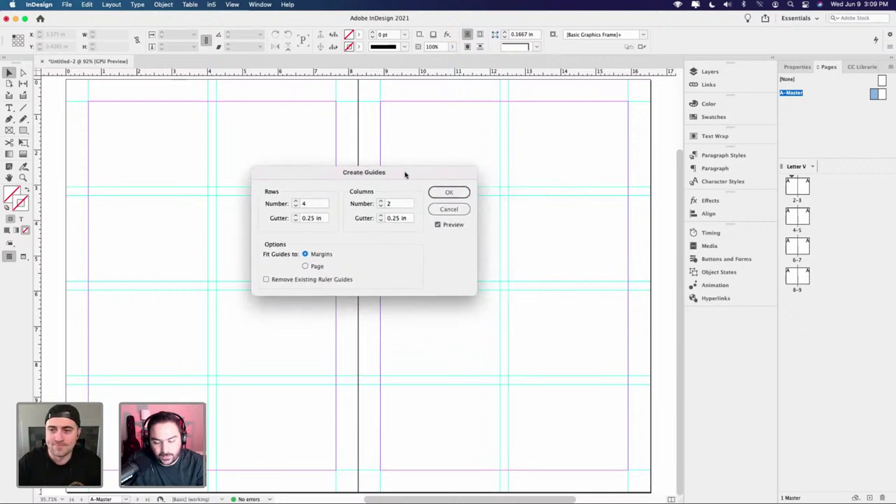
click(445, 196)
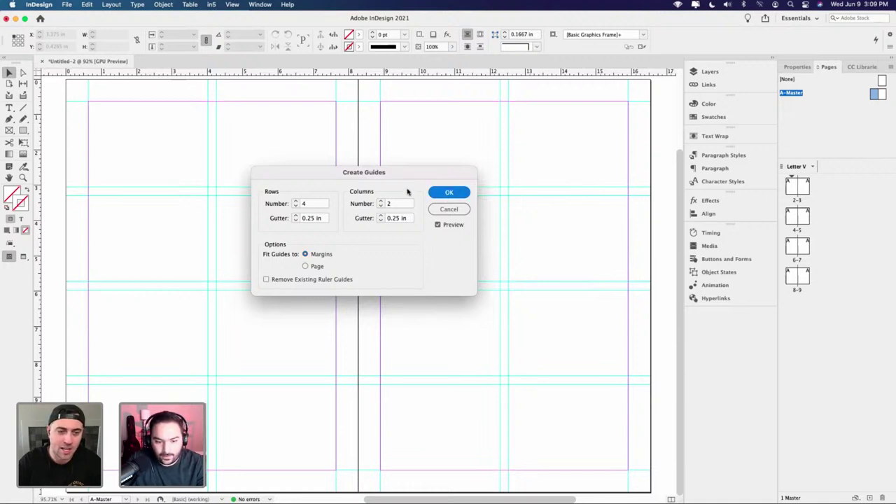
click(305, 267)
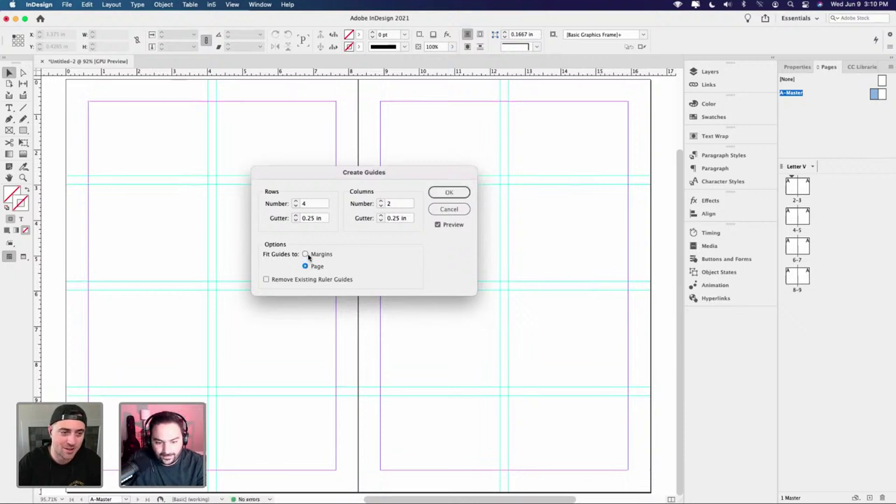
click(308, 256)
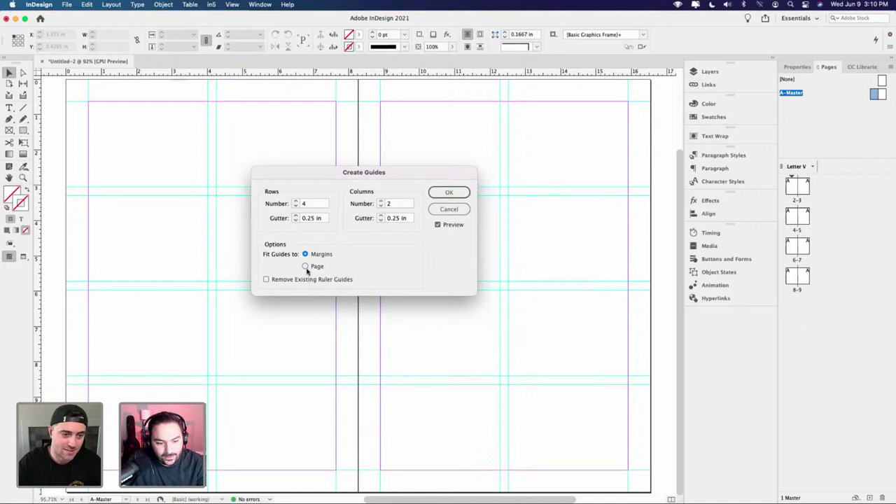
click(306, 268)
click(306, 255)
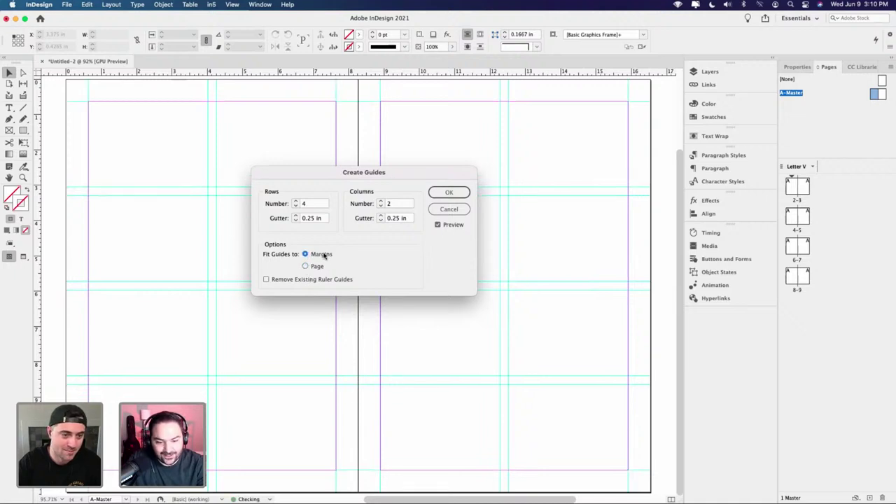
click(449, 192)
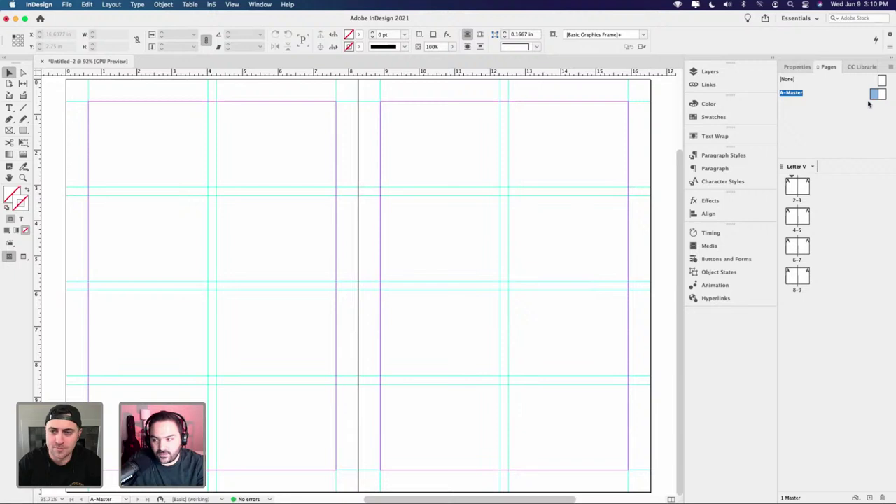
double_click(796, 185)
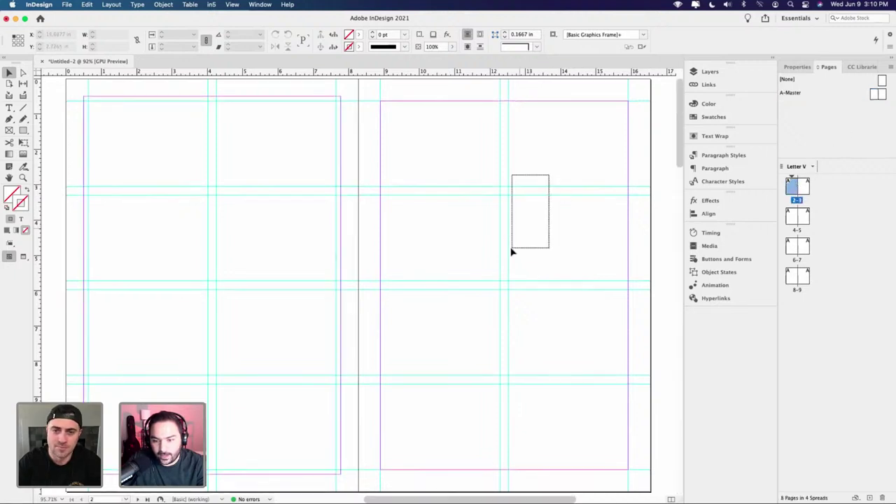
double_click(877, 94)
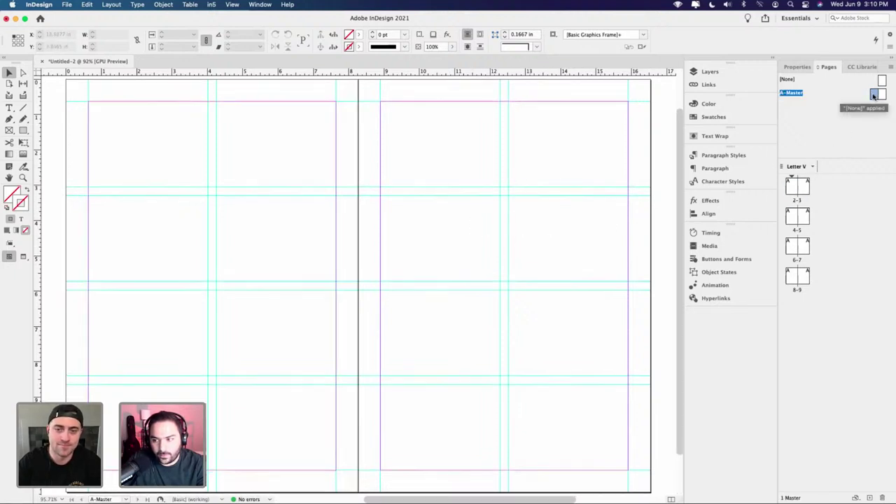
click(116, 5)
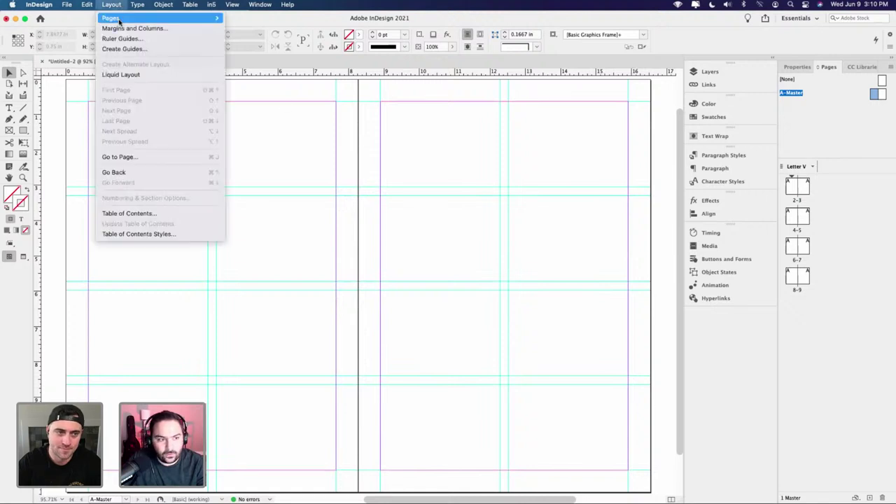
click(124, 48)
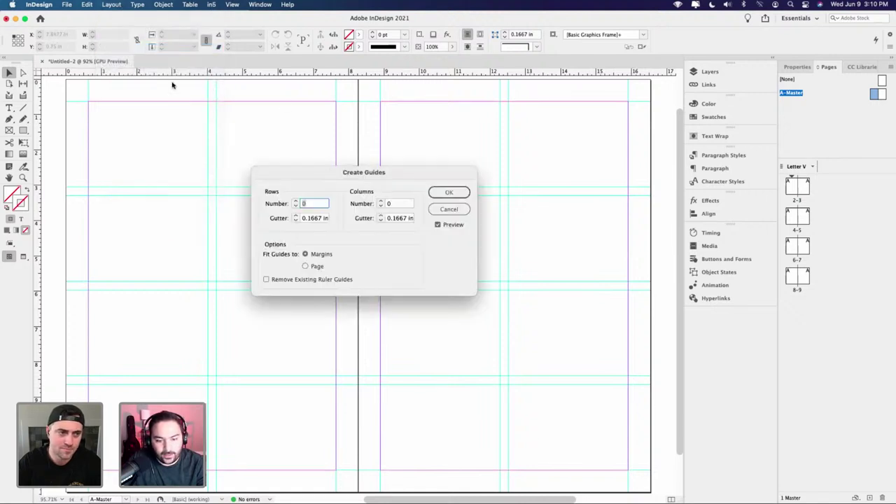
click(267, 280)
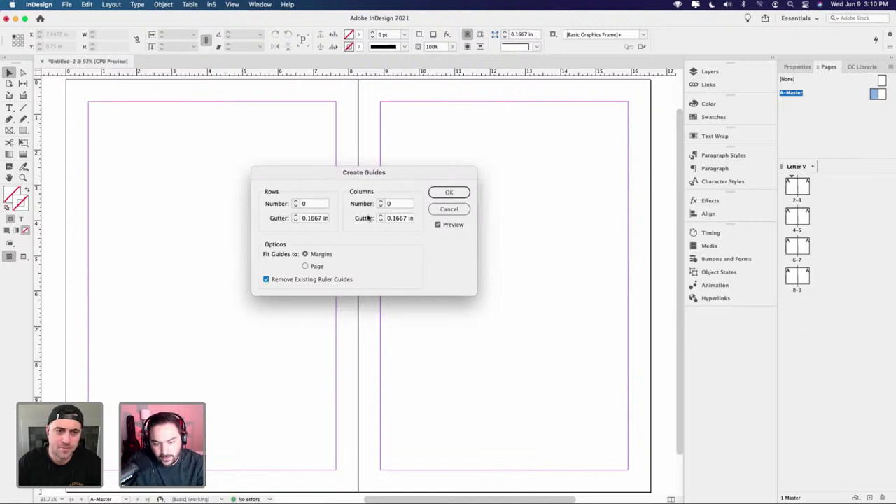
click(448, 210)
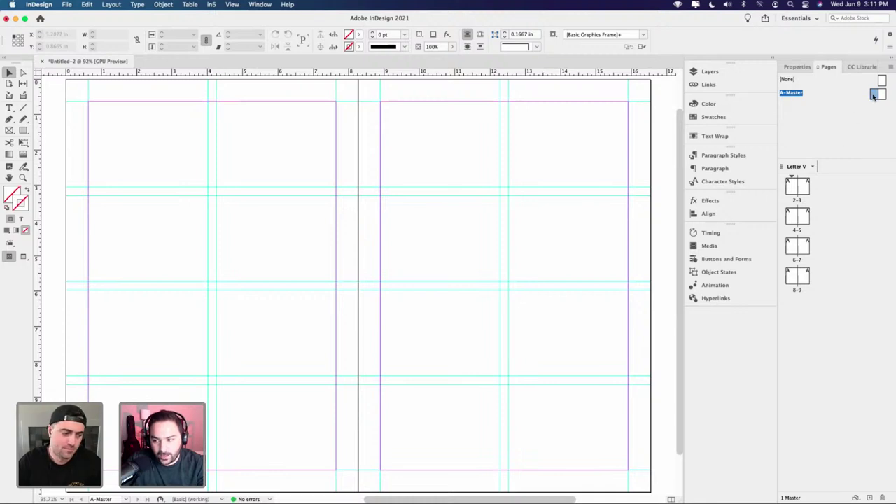
- Check that spreads 2–3, 4–5, 6–7 and 8–9 each show the A-Master guide grid
mouse_move(874, 94)
mouse_down()
mouse_move(792, 185)
mouse_move(792, 242)
mouse_move(795, 187)
mouse_move(874, 96)
mouse_up()
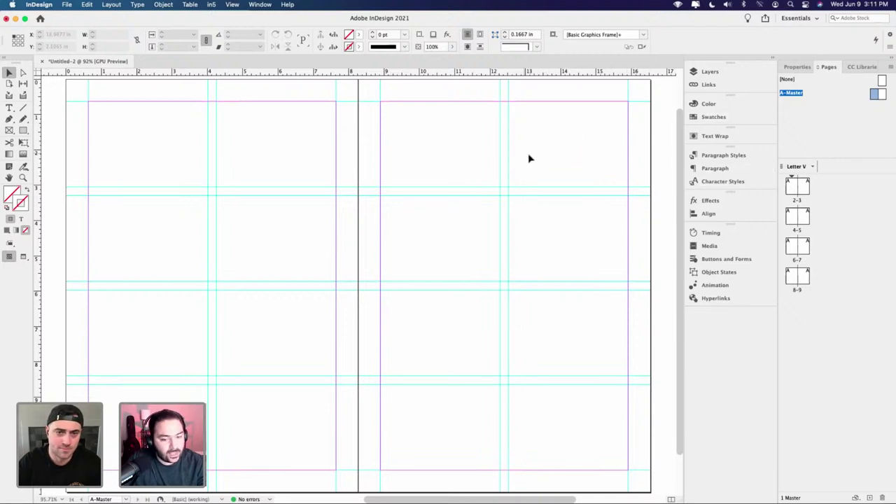
double_click(793, 187)
double_click(792, 215)
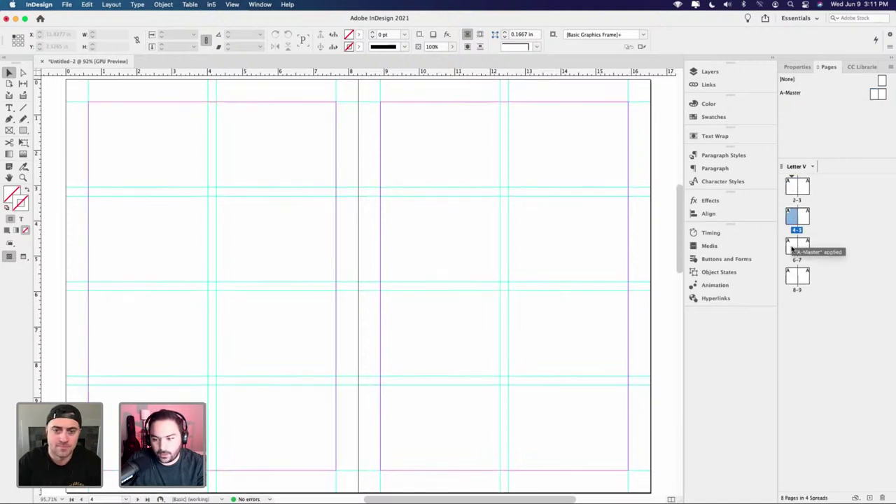
double_click(791, 247)
double_click(795, 278)
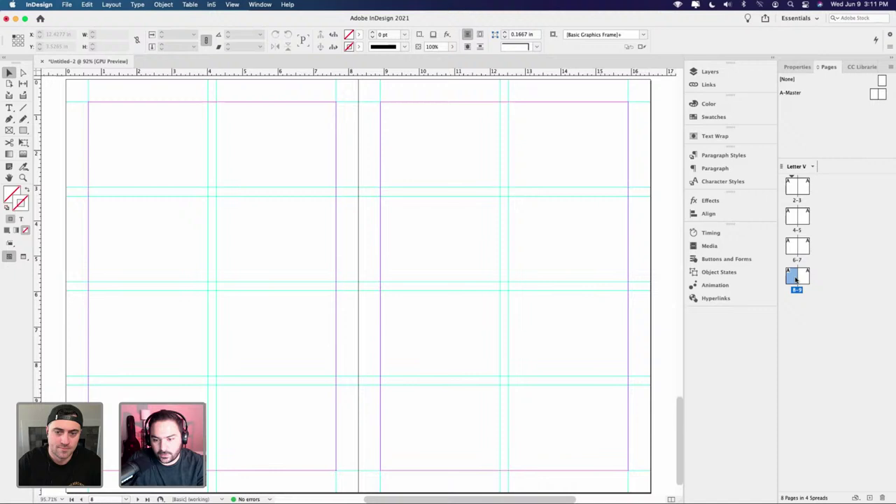
double_click(796, 196)
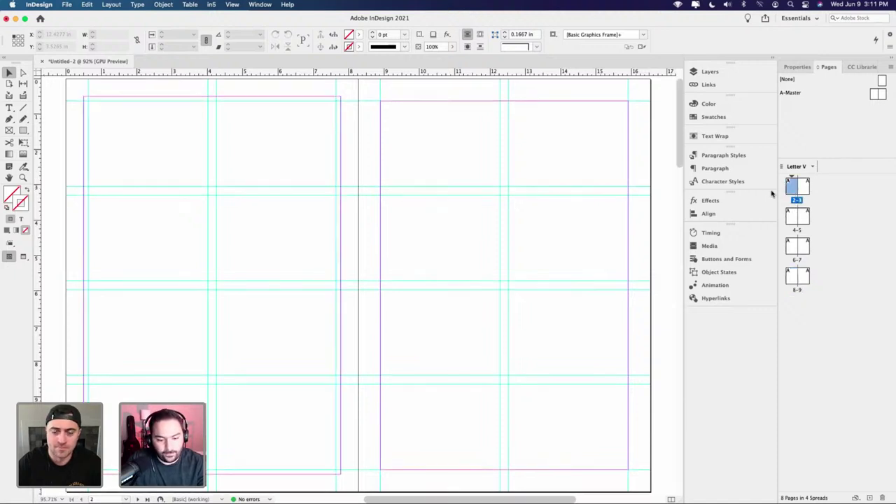
- Recheck A-Master against every spread, ending on spread 2–3 with A-Master selected
right_click(784, 185)
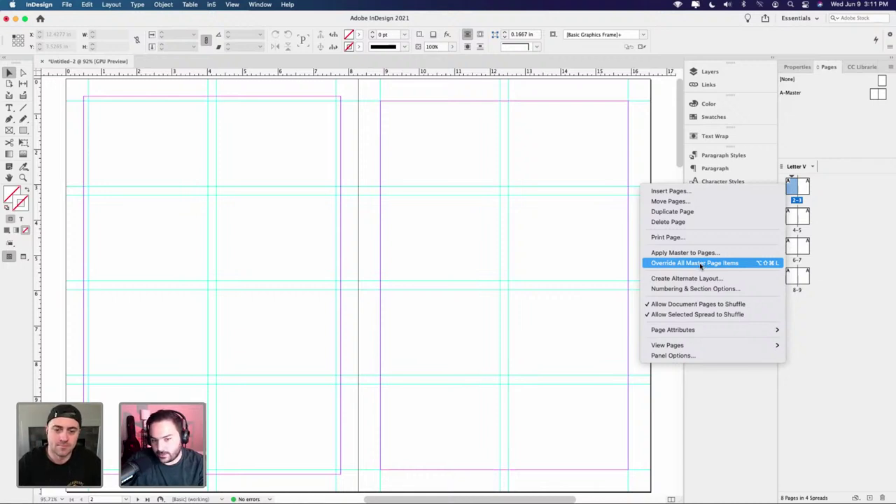
click(827, 242)
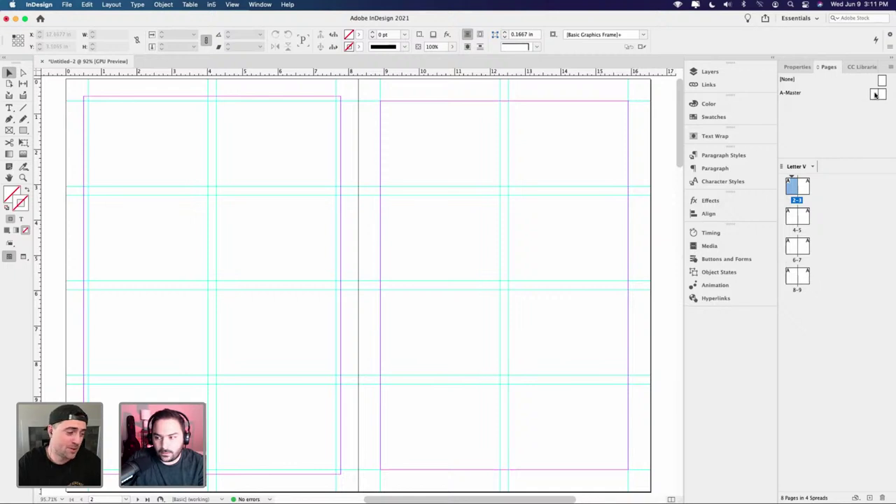
double_click(875, 95)
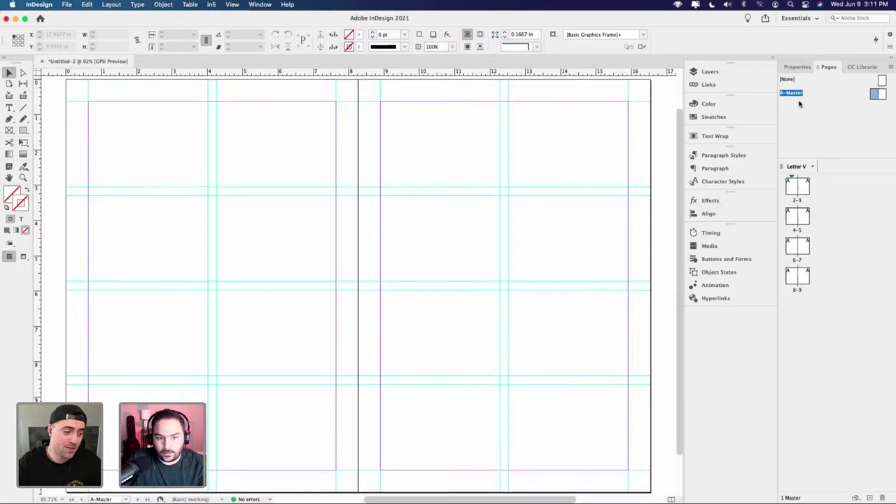
double_click(792, 188)
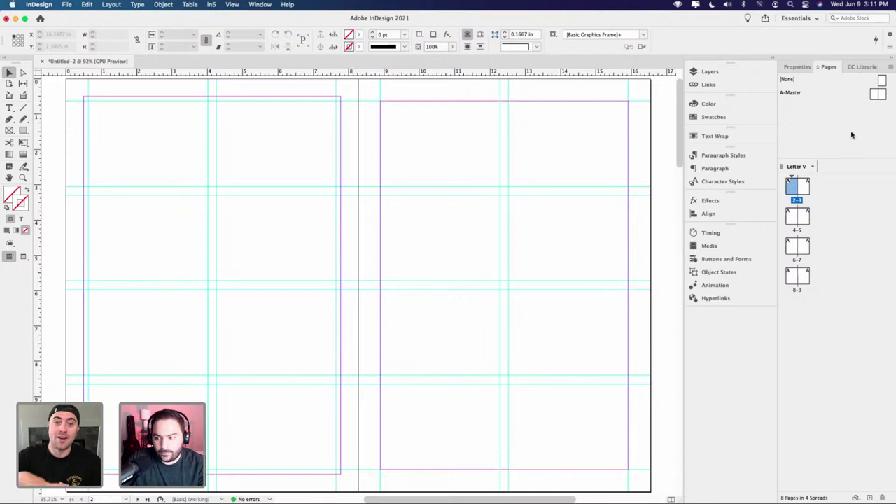
double_click(875, 95)
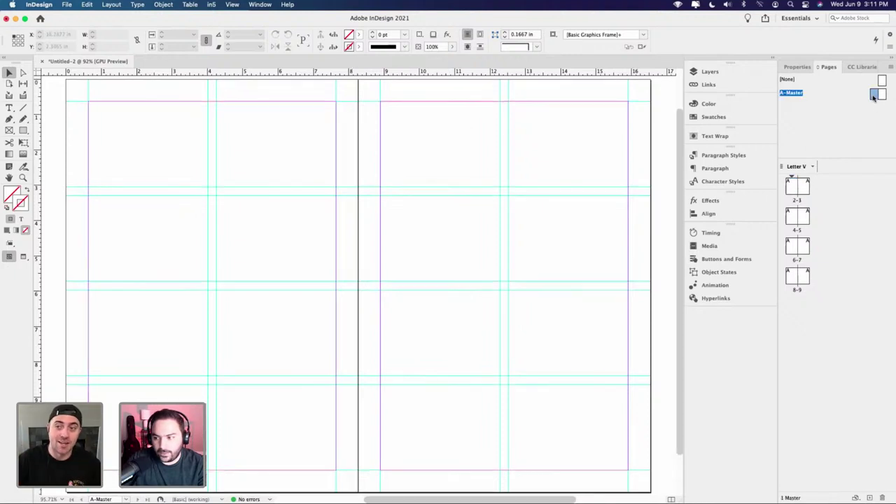
double_click(796, 186)
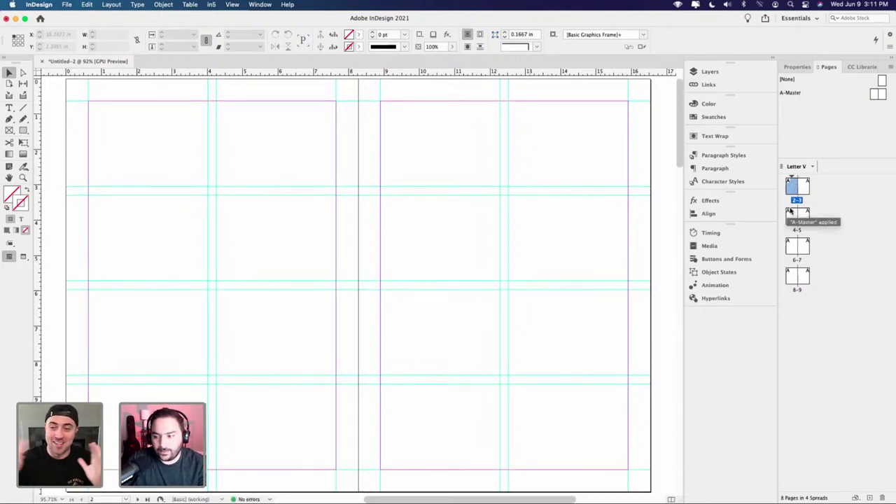
double_click(791, 217)
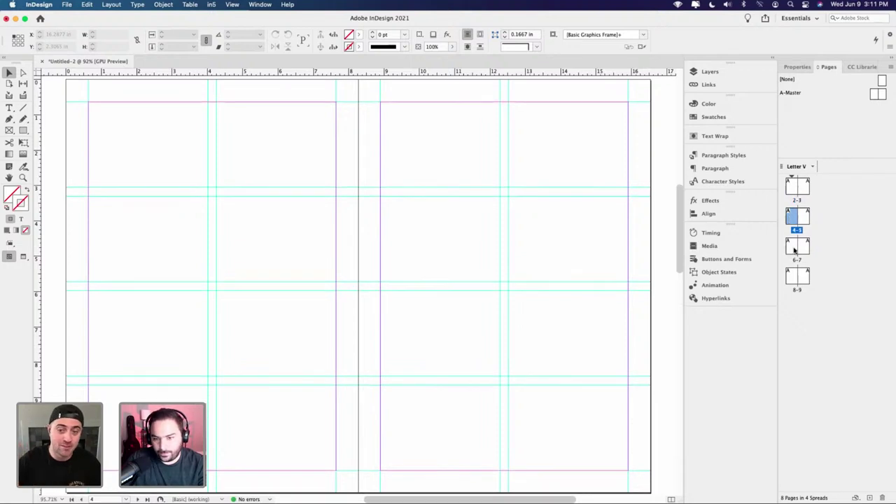
double_click(795, 249)
double_click(793, 277)
double_click(796, 193)
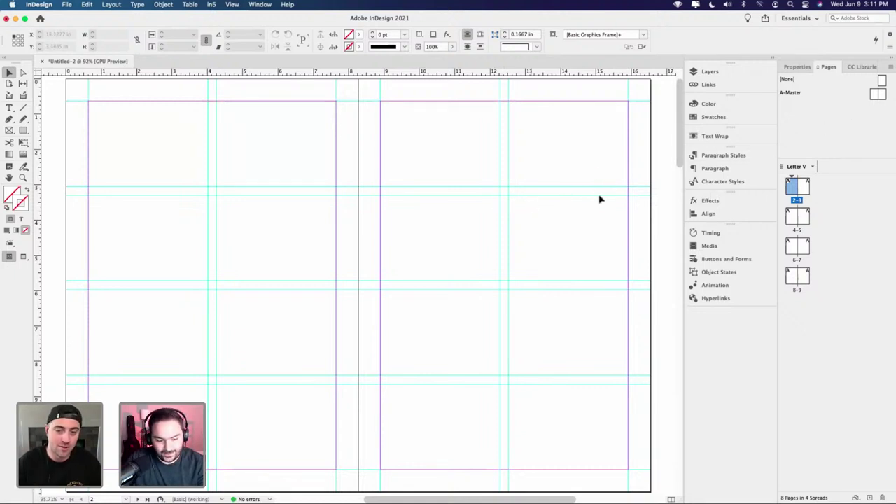
click(873, 95)
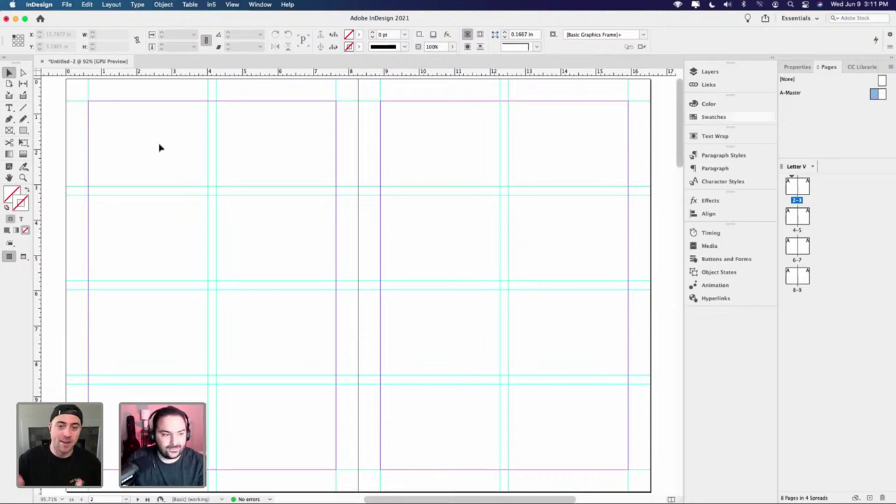
- With the Type tool, zoom in and draw a text frame at page 2's top-left above the margin
key(t)
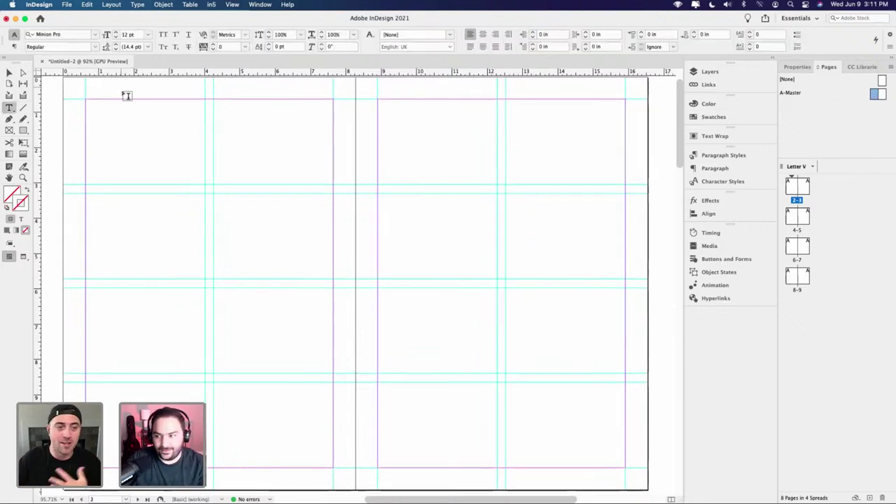
scroll(121, 93, up, 3)
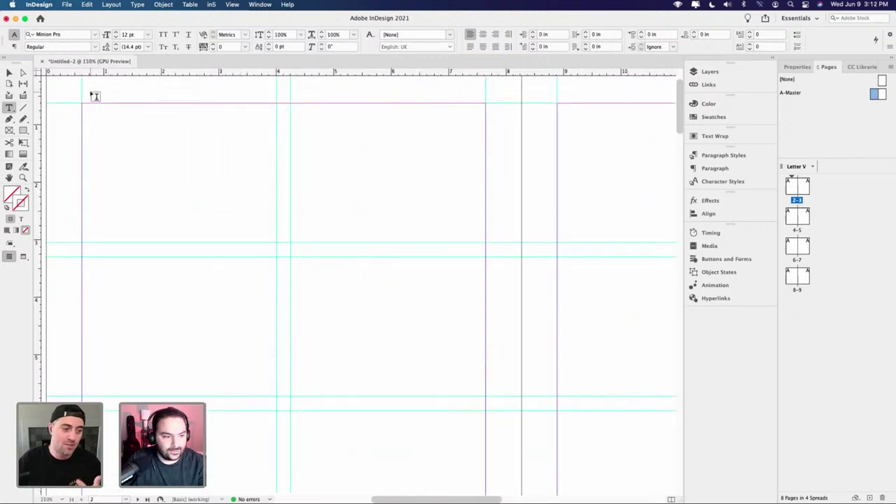
scroll(89, 107, up, 2)
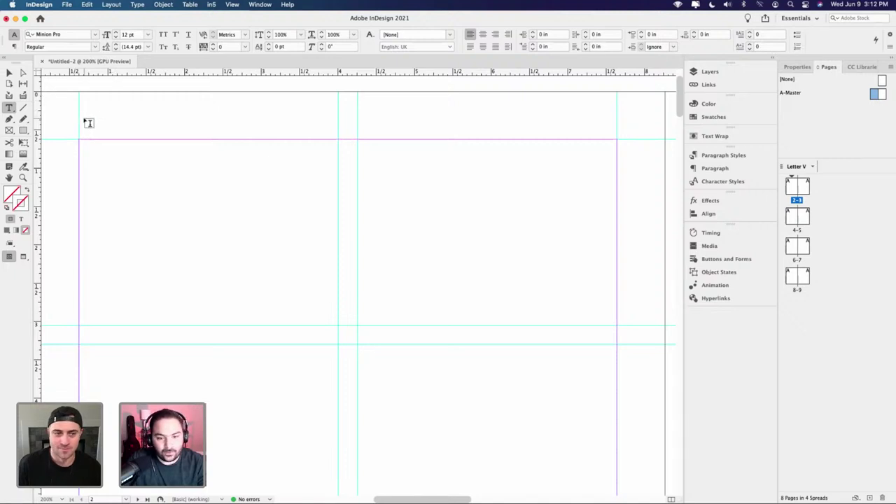
drag(79, 120, 232, 135)
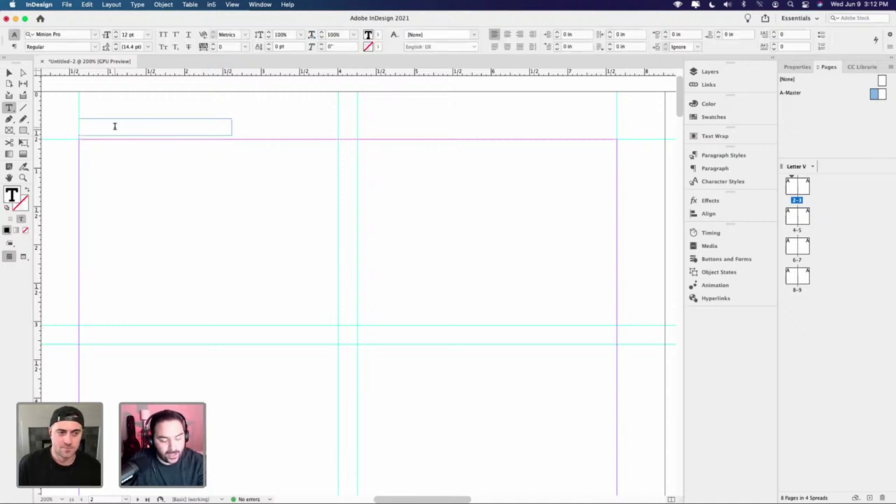
- Type MODISH MAGAZINE in the frame and set it in Bely Display
text(MODISH )
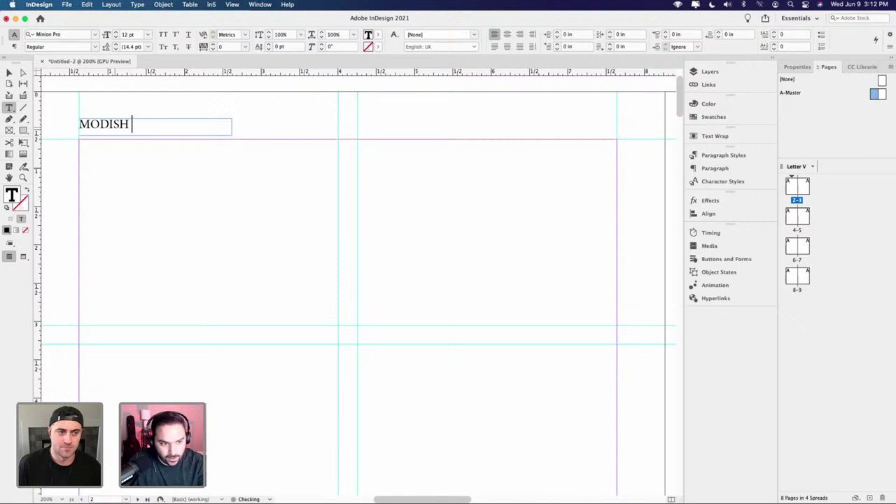
text(MAGAZINE)
key(super+a)
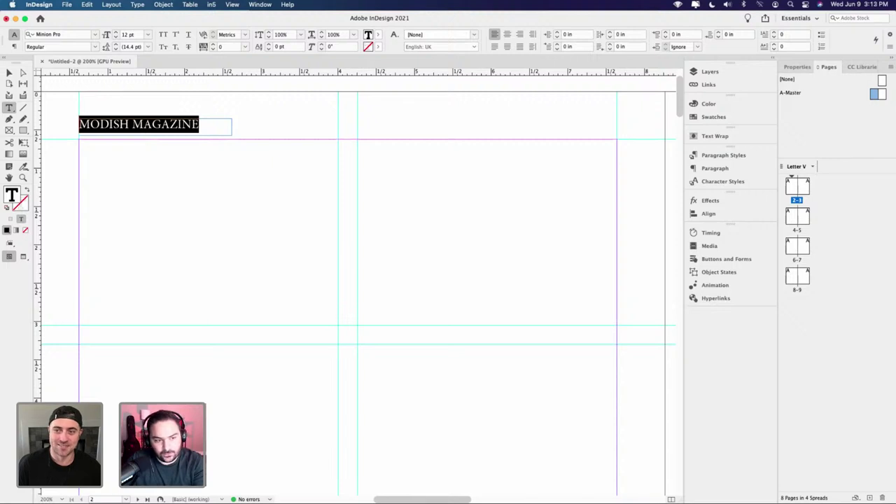
click(79, 36)
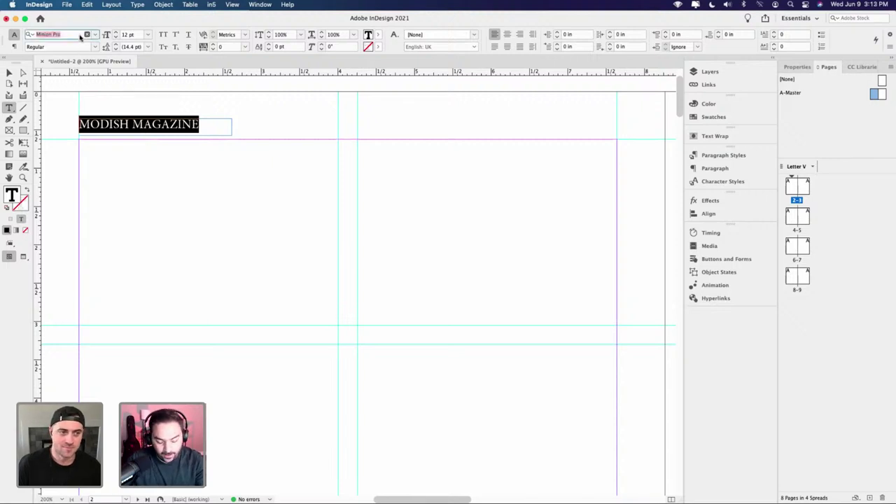
key(BackSpace)
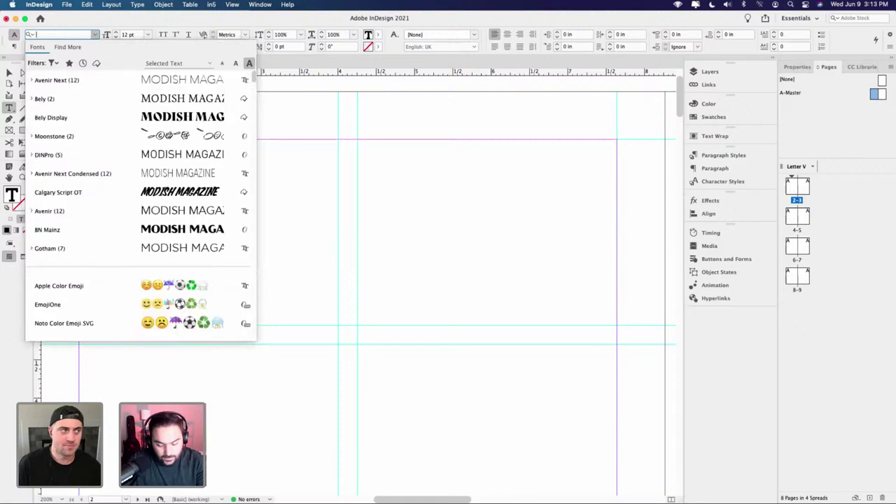
text(bely)
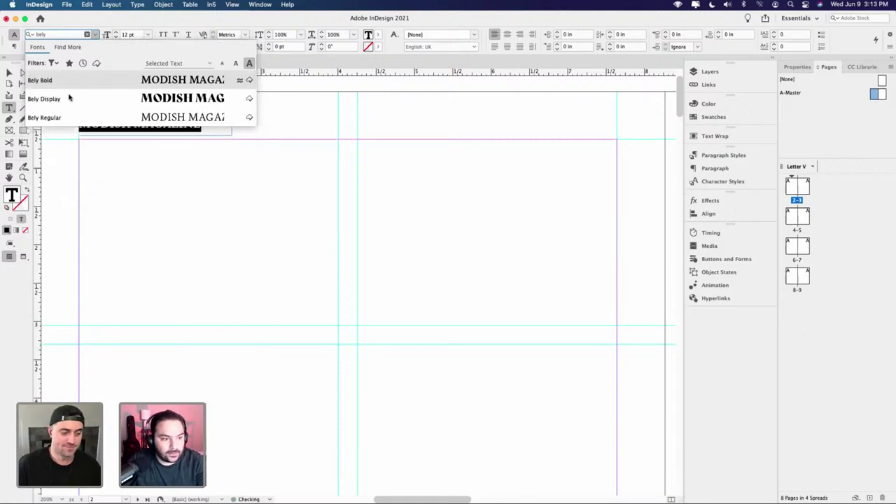
click(62, 99)
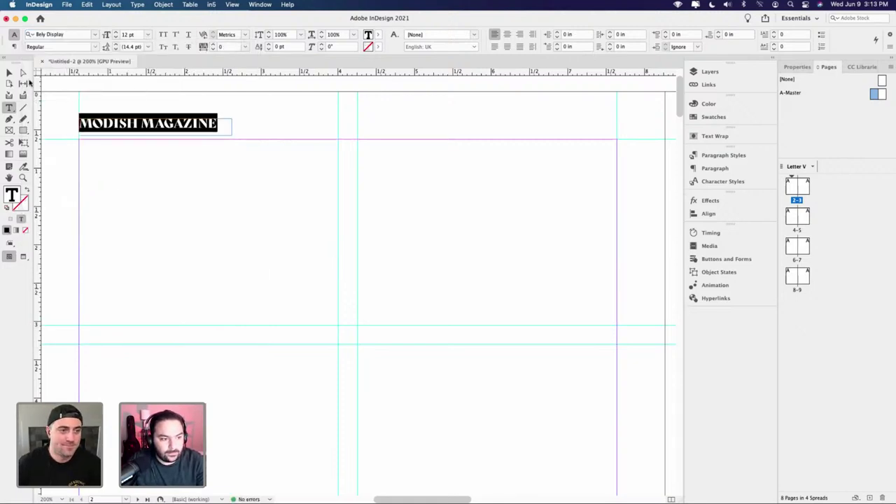
- Reduce the heading's font size to 8 pt
click(116, 38)
click(117, 37)
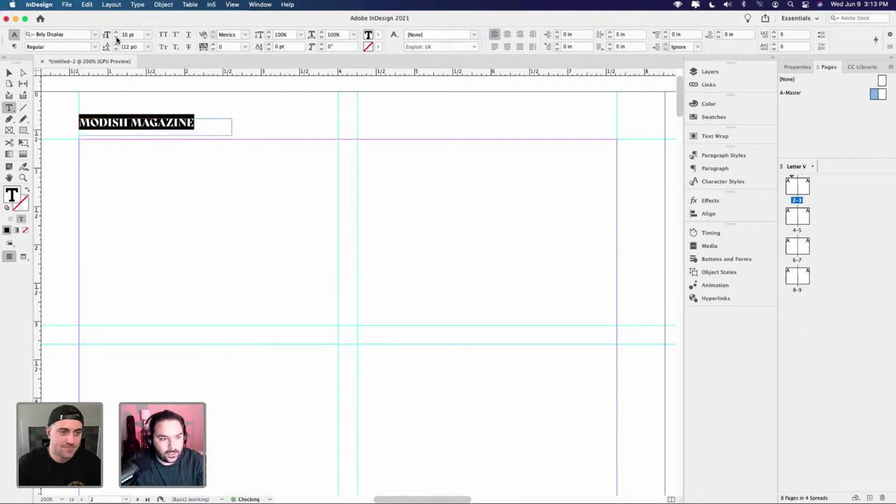
click(116, 38)
click(116, 38)
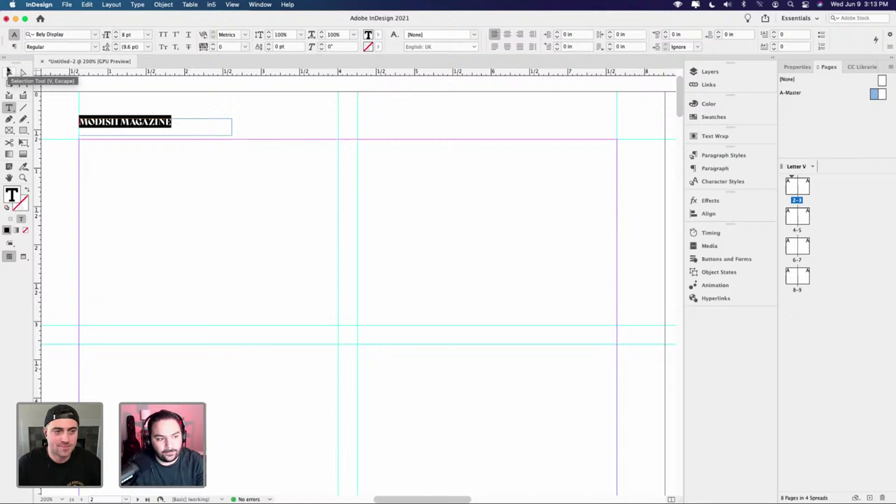
super+click(102, 108)
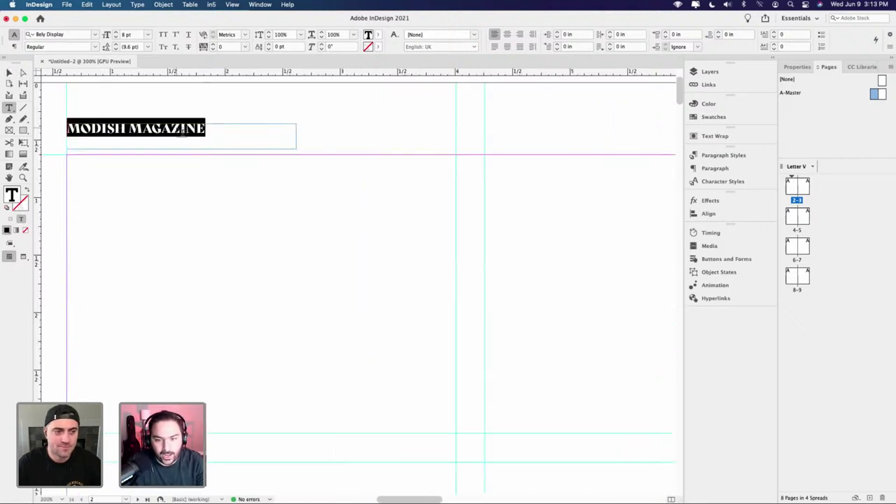
click(798, 67)
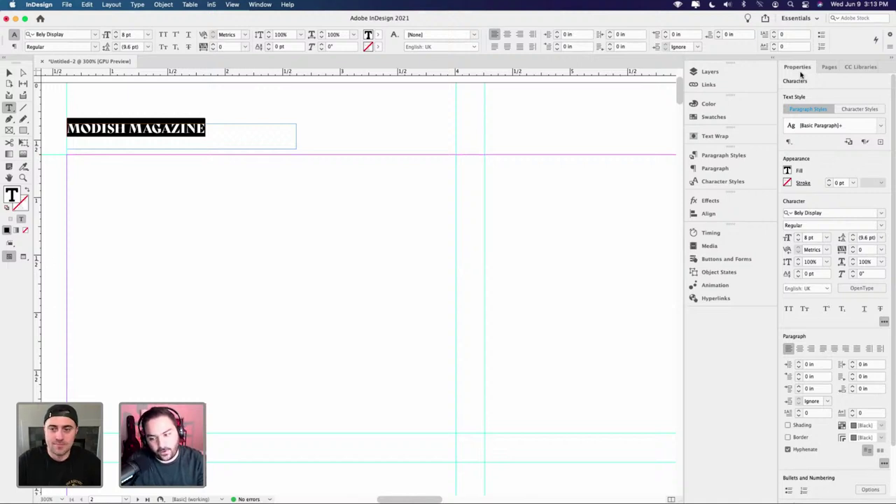
- Set the MODISH MAGAZINE tracking to 100 and select its text frame
key(alt+Right)
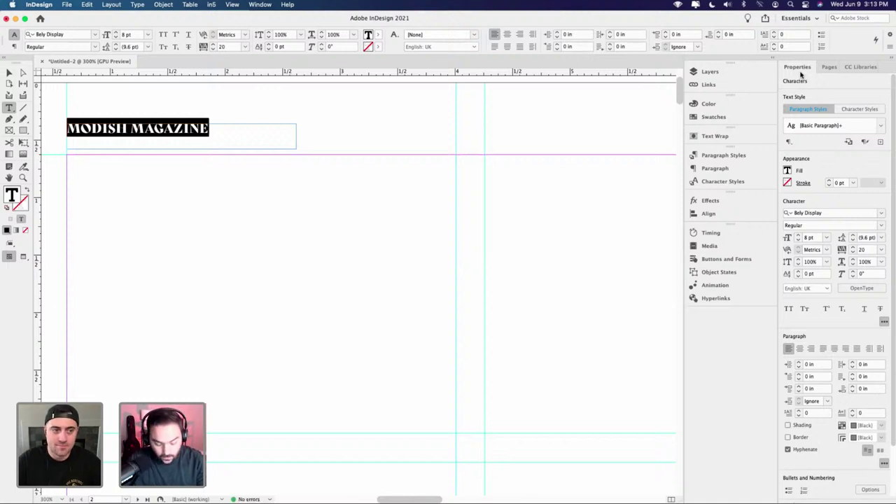
key(alt+Right)
key(alt+Right)
key(alt+Right)
key(alt+Right)
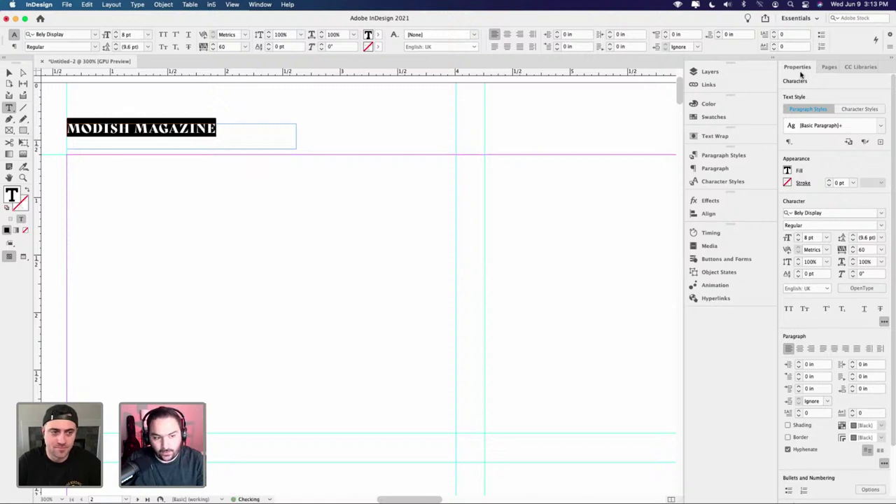
key(alt+Right)
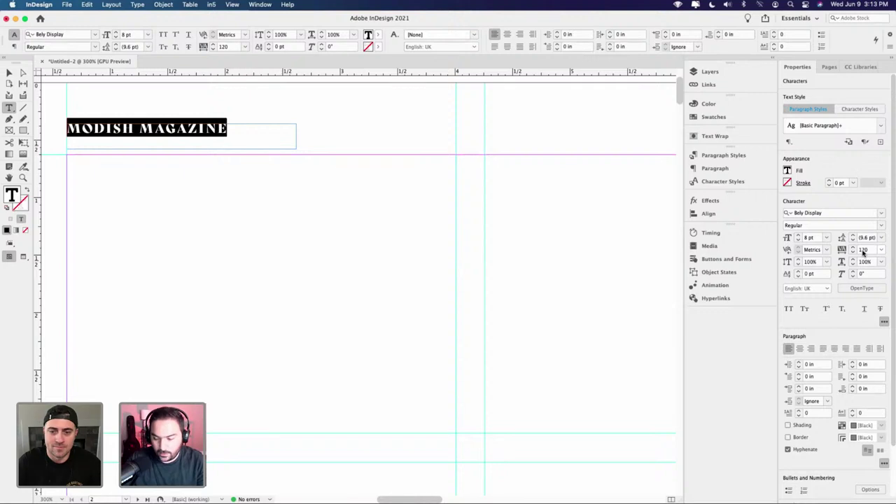
key(Down)
key(Down)
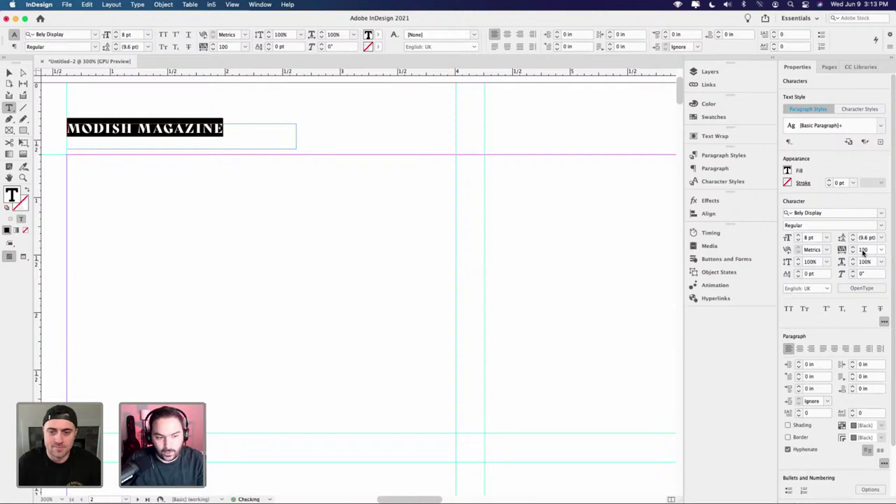
click(10, 73)
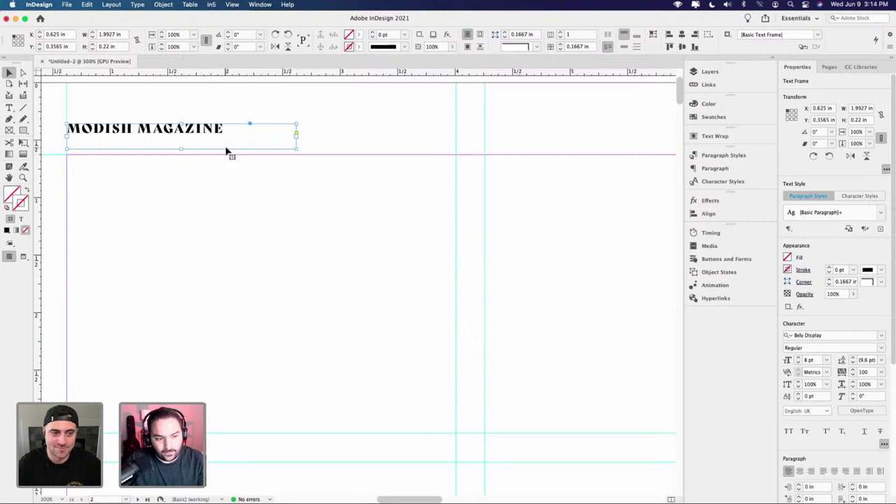
- Fit the masthead frame to the heading and move it slightly lower
double_click(297, 149)
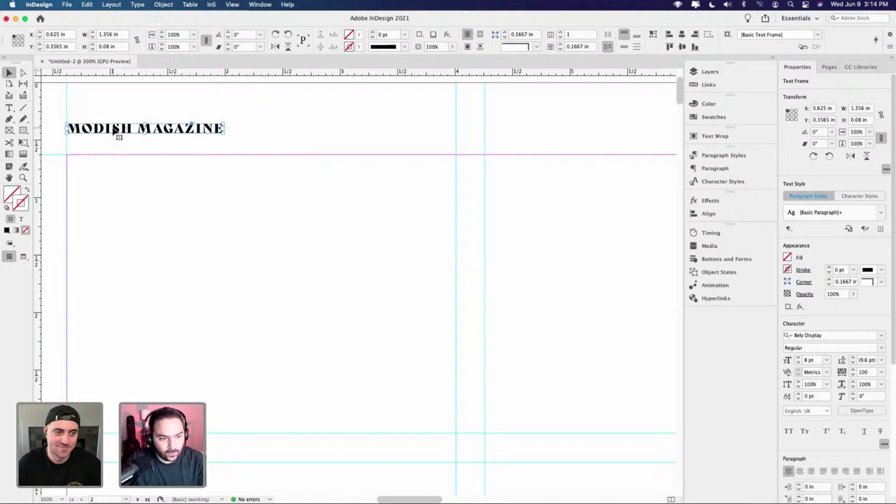
drag(114, 131, 121, 141)
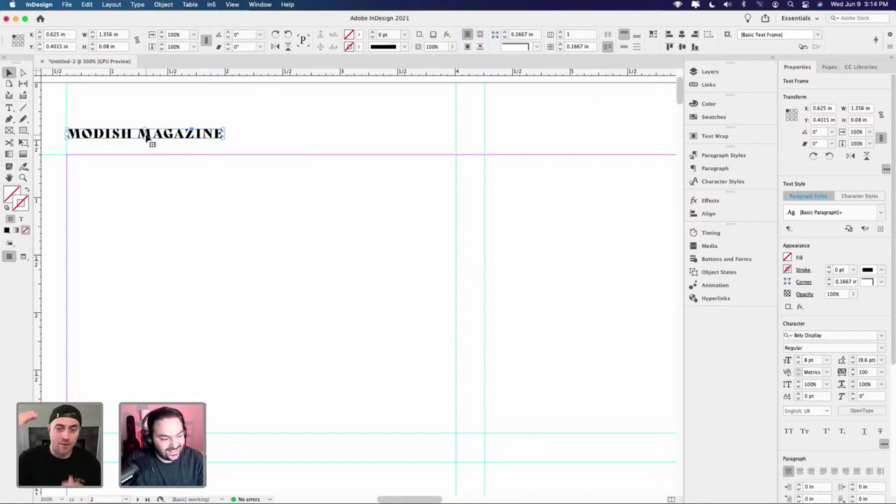
scroll(149, 140, down, 2)
scroll(231, 184, up, 1)
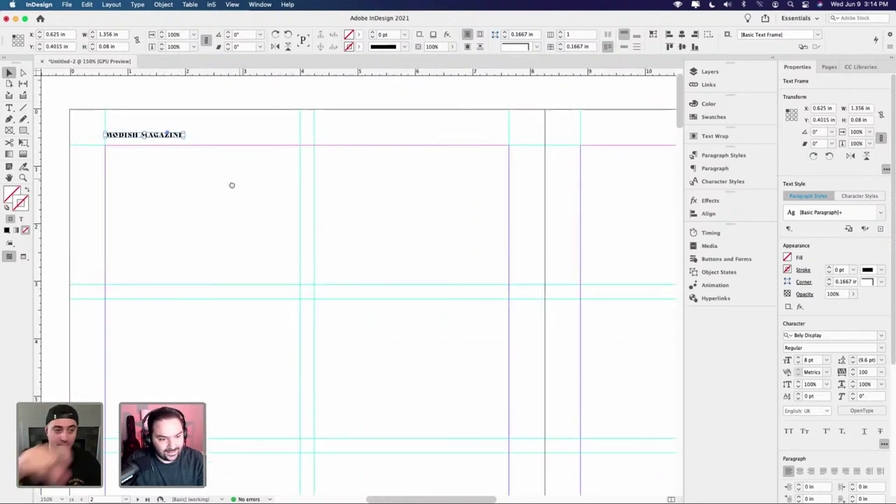
scroll(218, 200, down, 1)
click(211, 199)
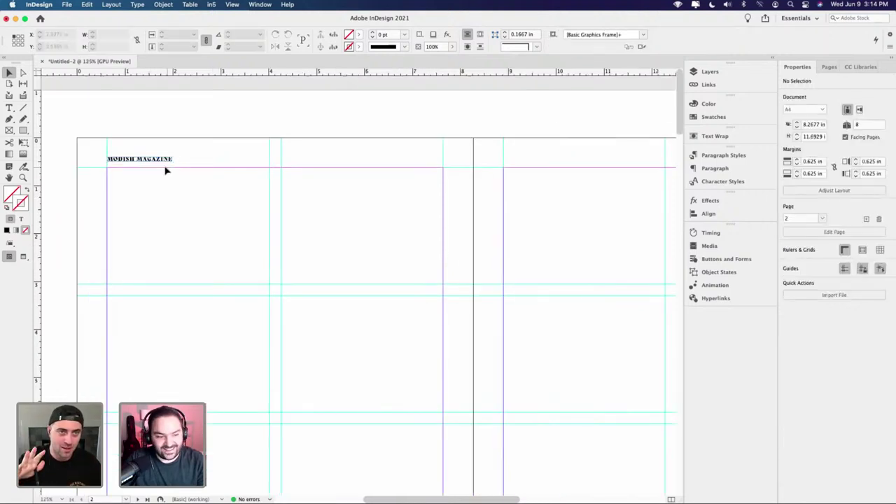
- Drag the masthead up toward the left page's top margin guide
scroll(137, 166, up, 1)
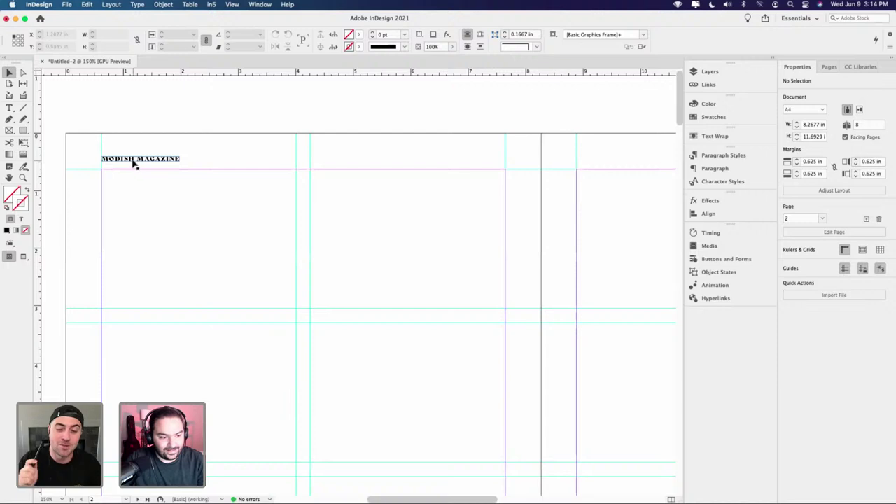
click(140, 163)
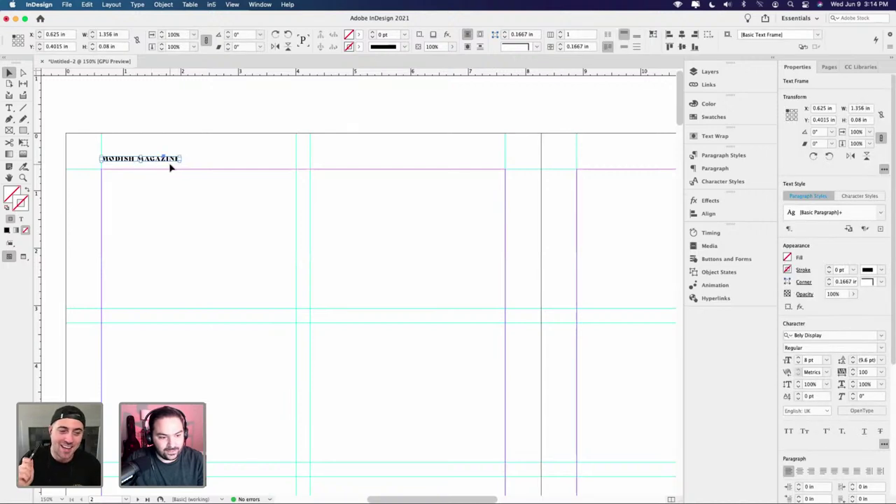
scroll(198, 174, down, 2)
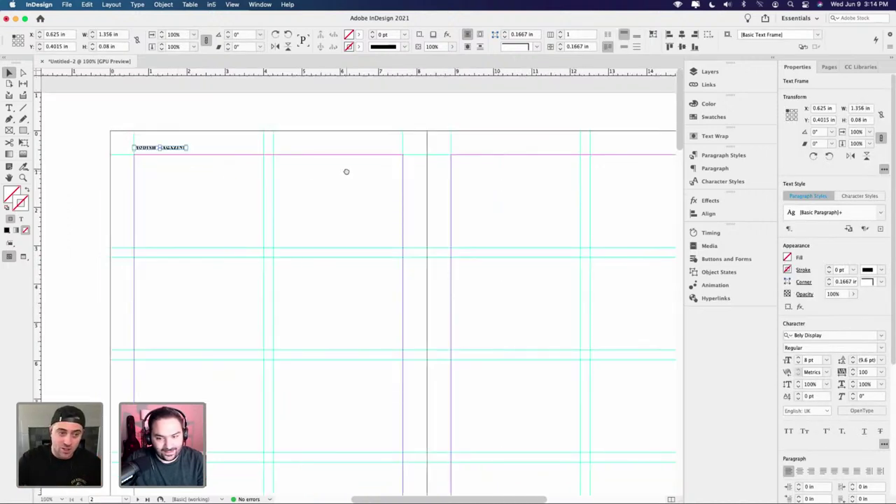
scroll(308, 203, right, 2)
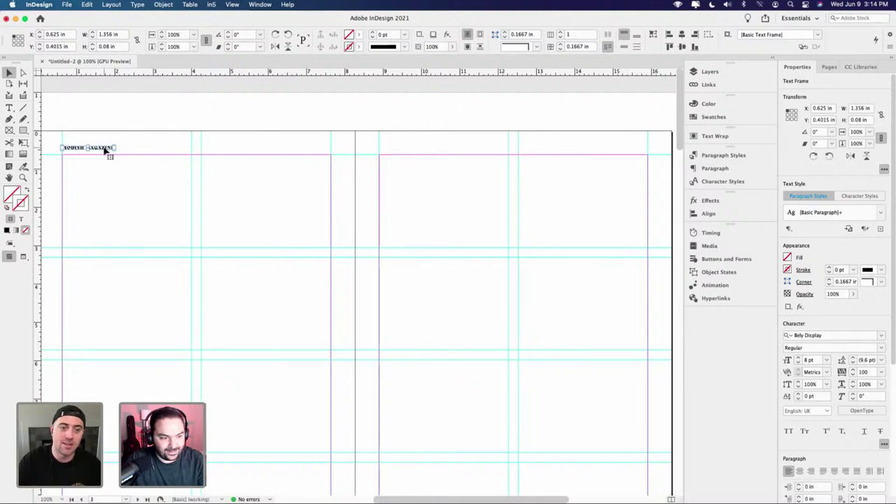
scroll(79, 155, up, 2)
scroll(79, 156, left, 3)
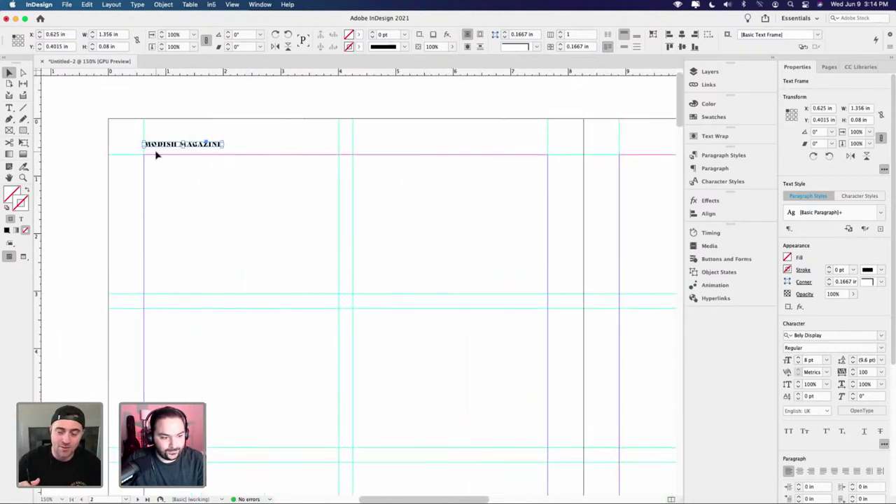
scroll(157, 156, up, 3)
drag(161, 140, 165, 103)
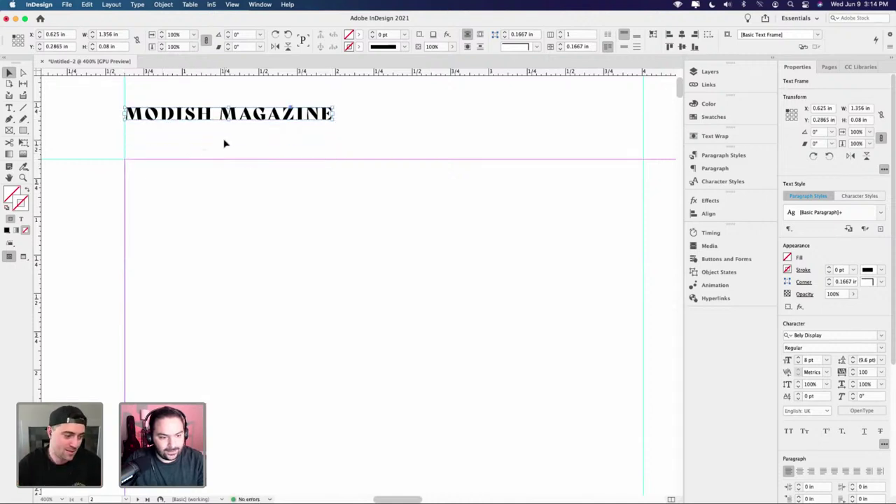
- Nudge the masthead to sit just above the top margin and check its placement
scroll(224, 143, down, 3)
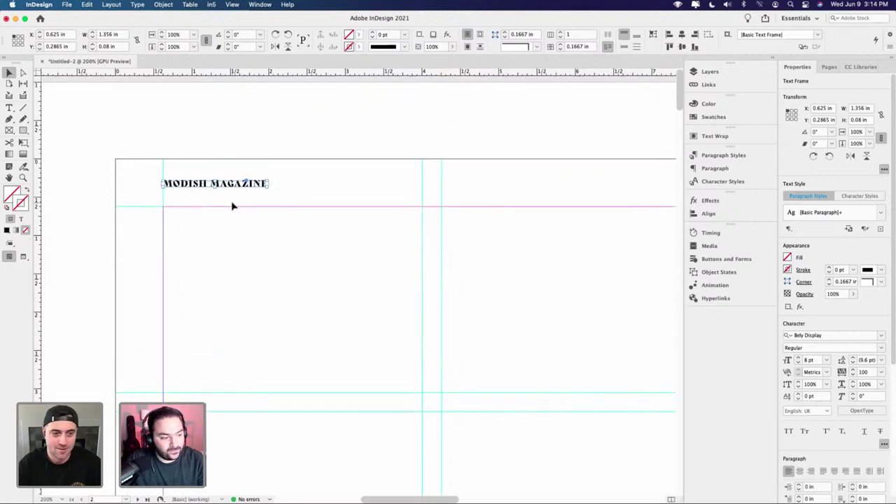
drag(239, 185, 237, 190)
click(247, 197)
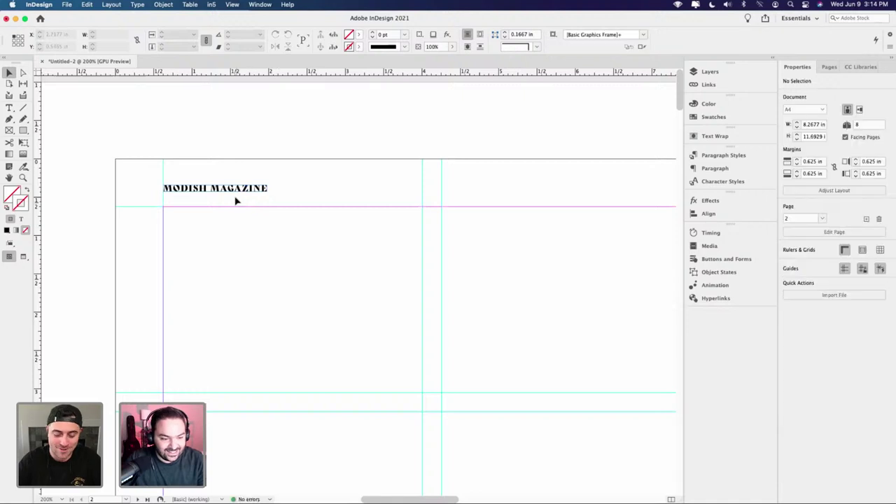
key(super+minus)
scroll(288, 250, right, 3)
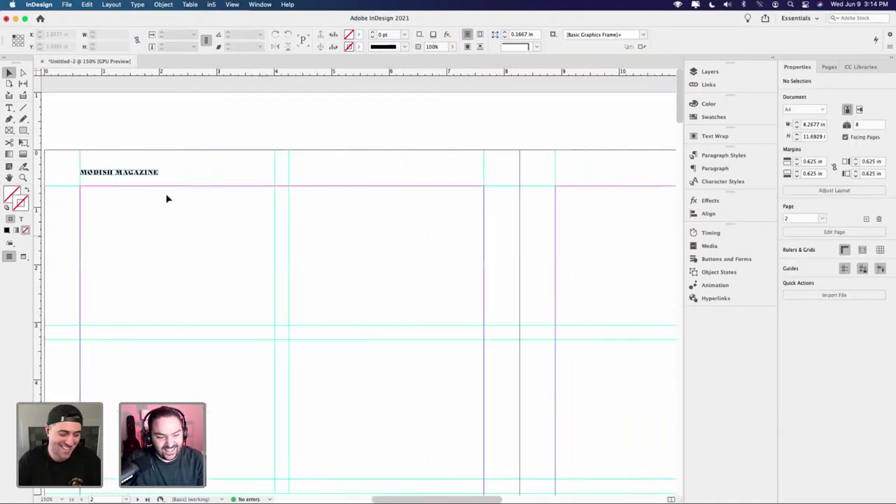
click(137, 176)
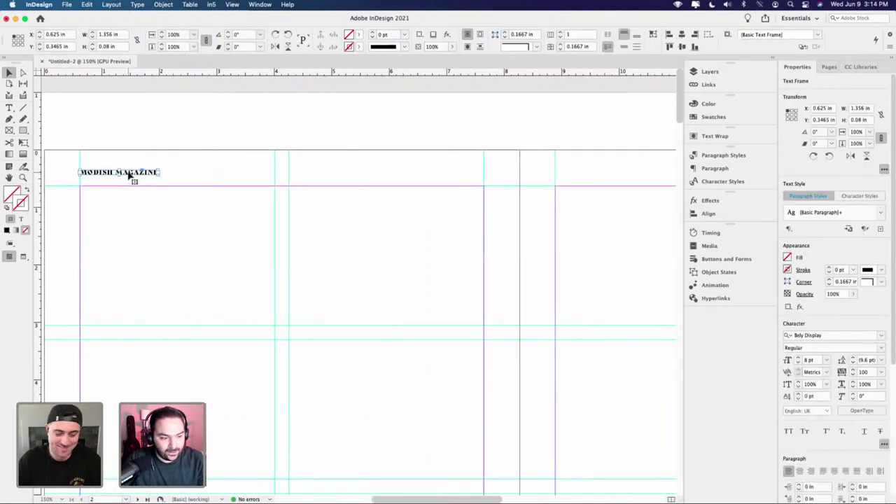
- Drag a copy of the masthead to the top right of page 3
drag(129, 177, 210, 175)
scroll(242, 192, right, 4)
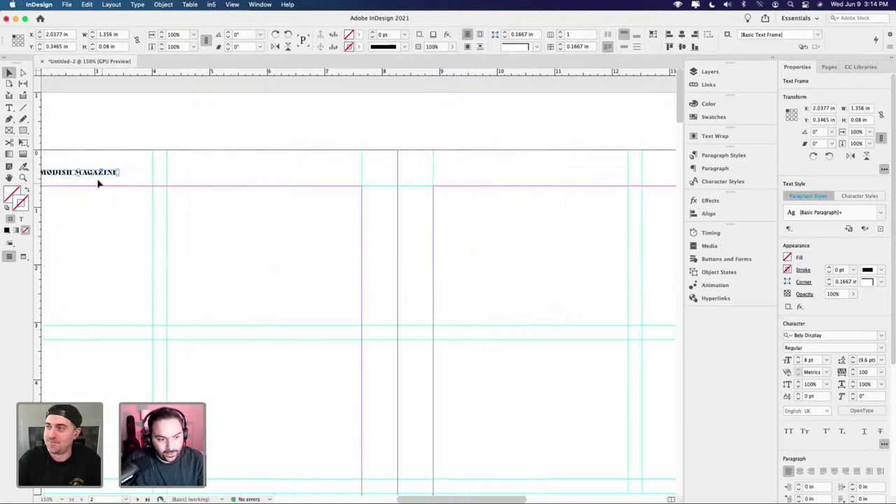
drag(100, 176, 477, 180)
scroll(162, 182, right, 4)
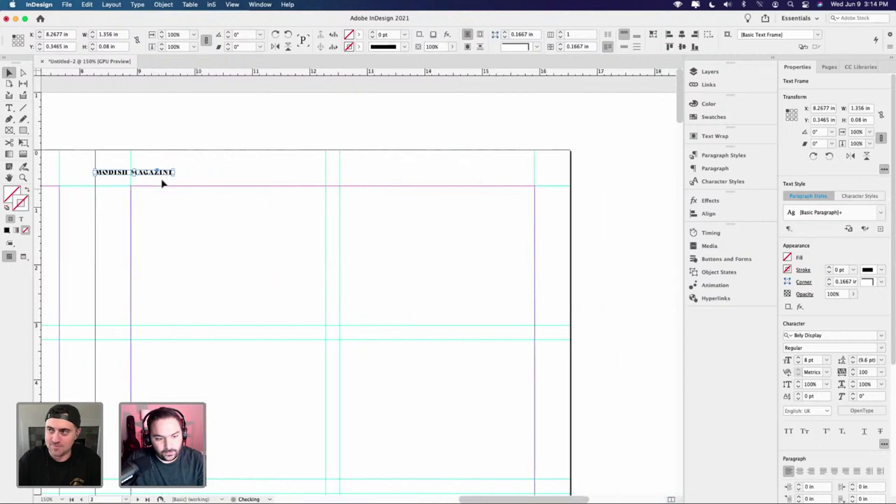
drag(156, 178, 516, 179)
key(super+minus)
key(super+minus)
scroll(343, 168, left, 3)
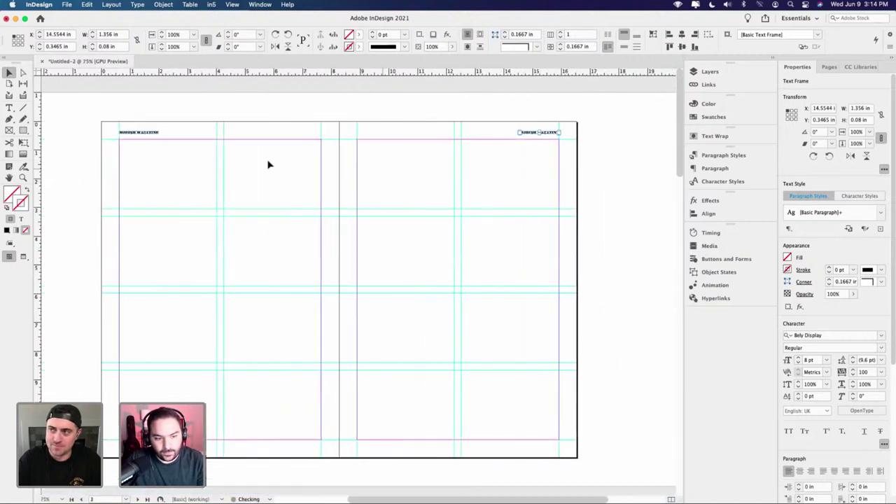
- Select both mastheads across the spread top and zoom in to check the copy
drag(138, 147, 554, 126)
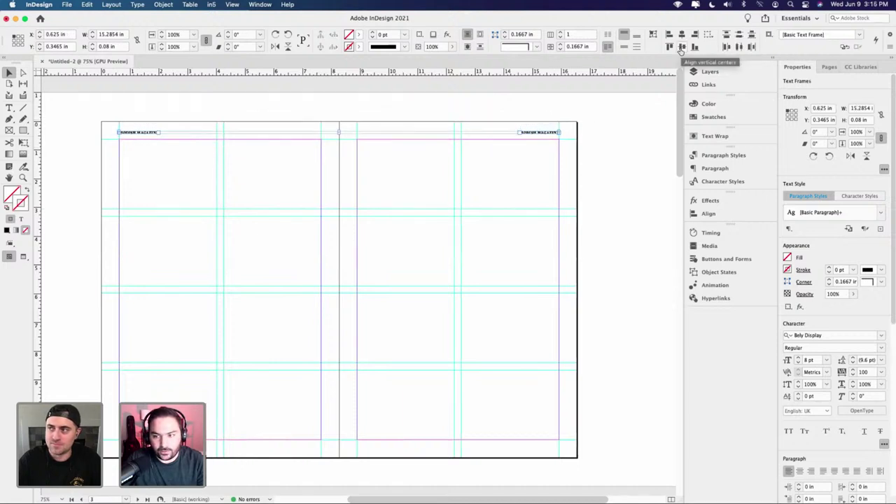
click(474, 144)
key(super+equal)
key(super+equal)
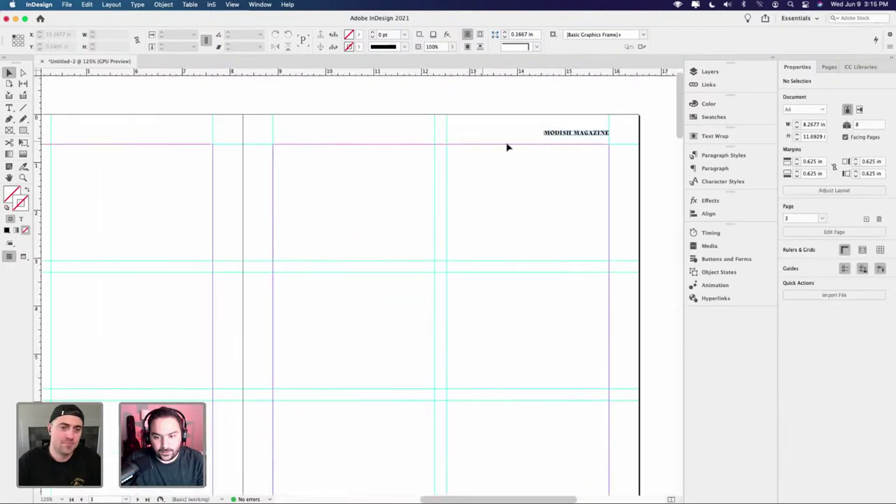
key(super+equal)
key(super+equal)
key(super+equal)
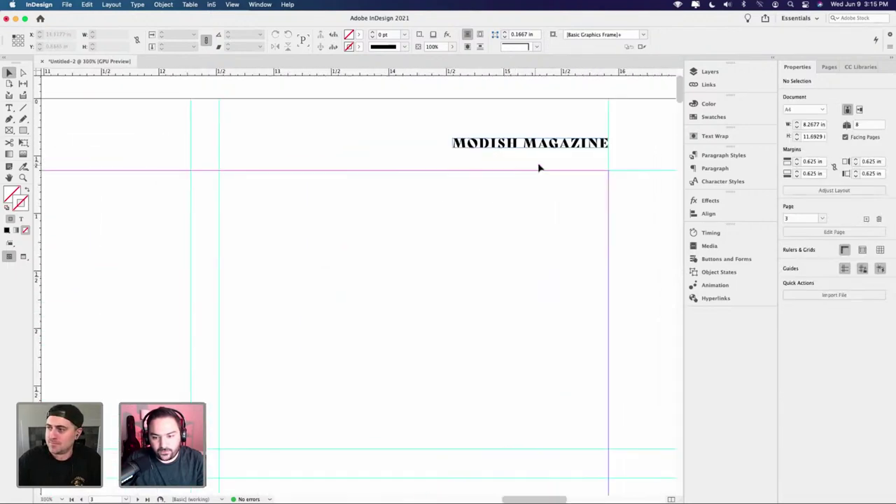
key(super+minus)
key(super+minus)
key(super+minus)
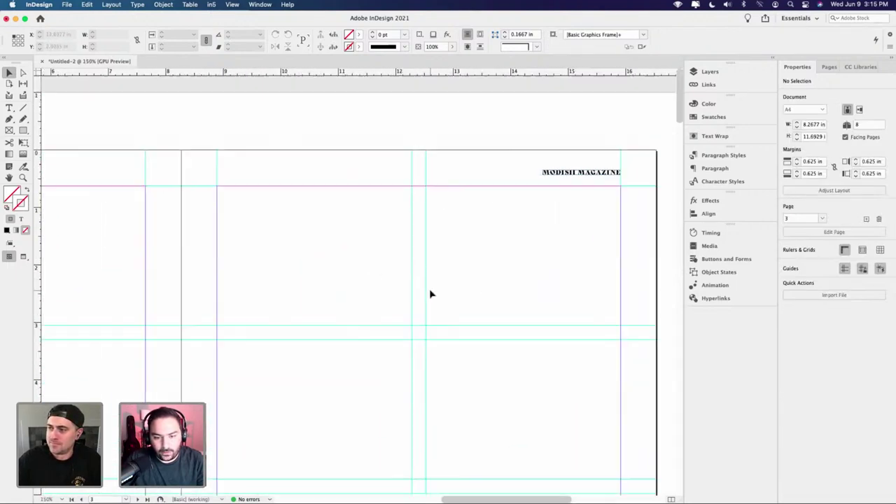
scroll(362, 298, down, 5)
scroll(362, 299, left, 6)
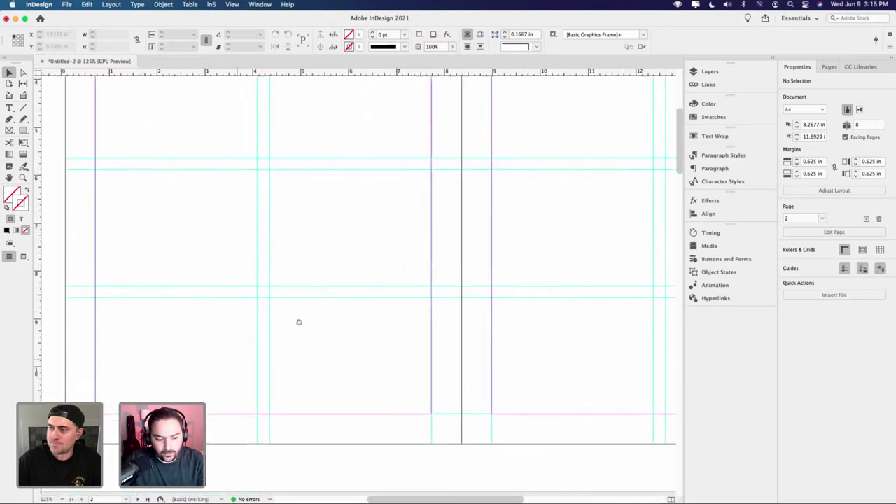
- Draw a rectangle frame at page 2's bottom-left margin corner, then delete it
scroll(250, 435, up, 5)
scroll(242, 422, down, 8)
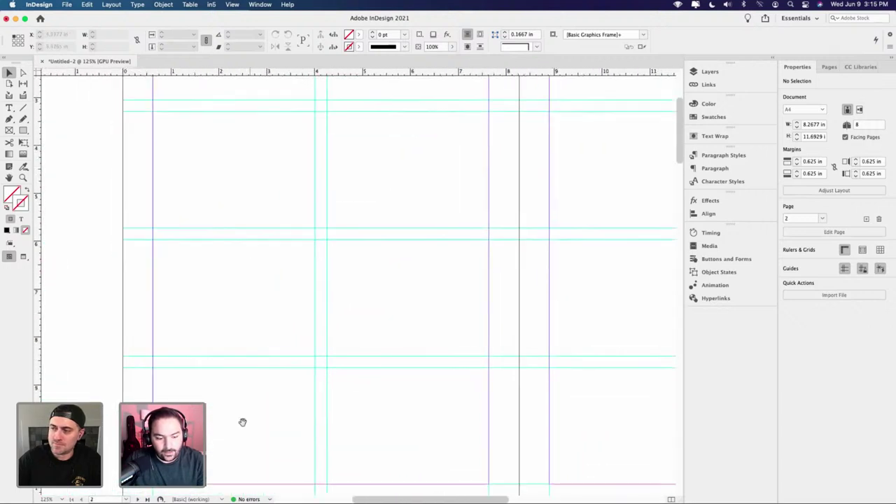
scroll(143, 338, up, 2)
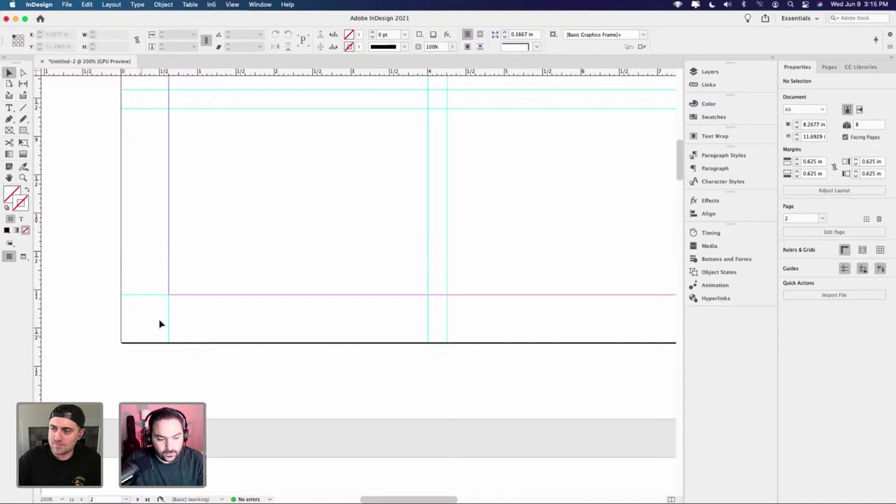
click(10, 130)
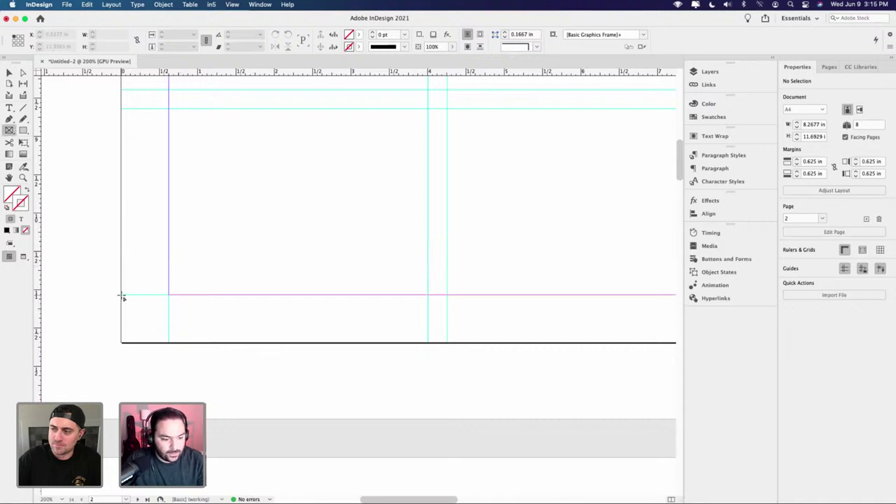
drag(120, 295, 185, 343)
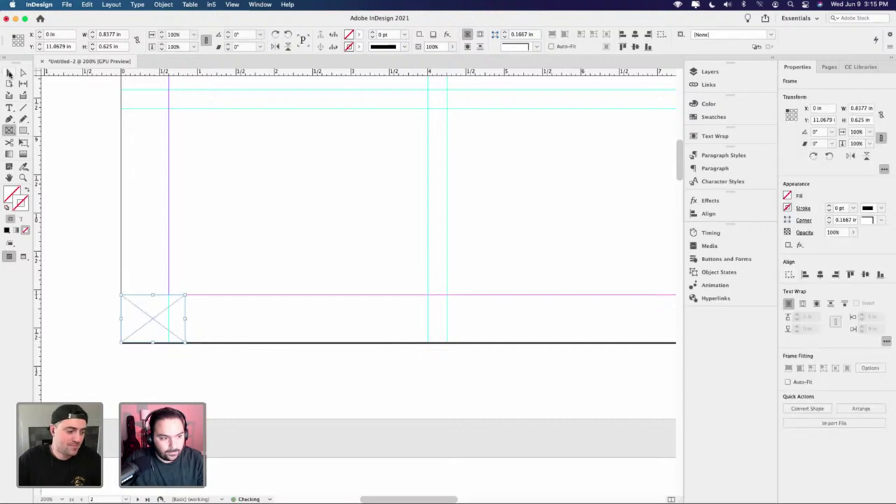
click(10, 72)
key(Delete)
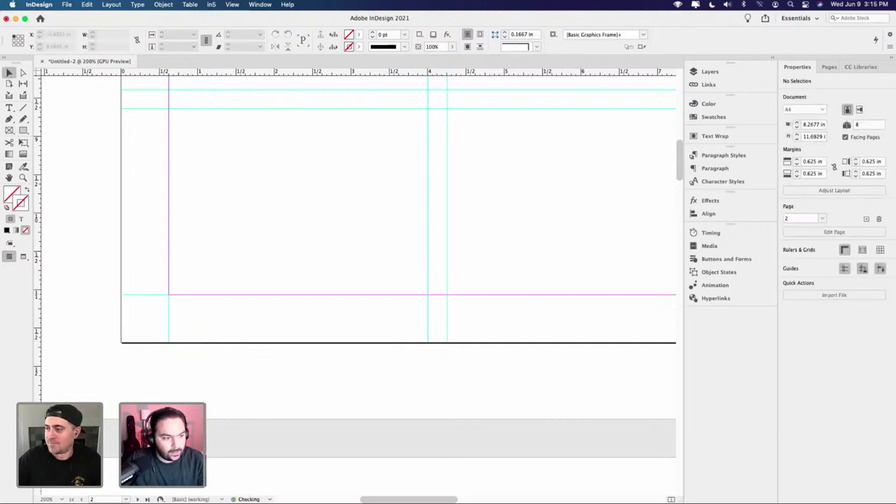
- Draw a small text frame on page 2
key(t)
drag(180, 190, 231, 236)
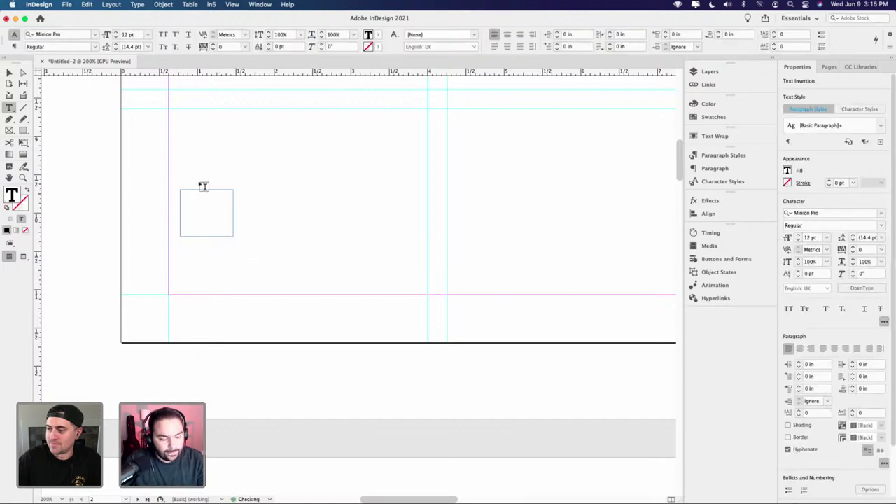
click(138, 5)
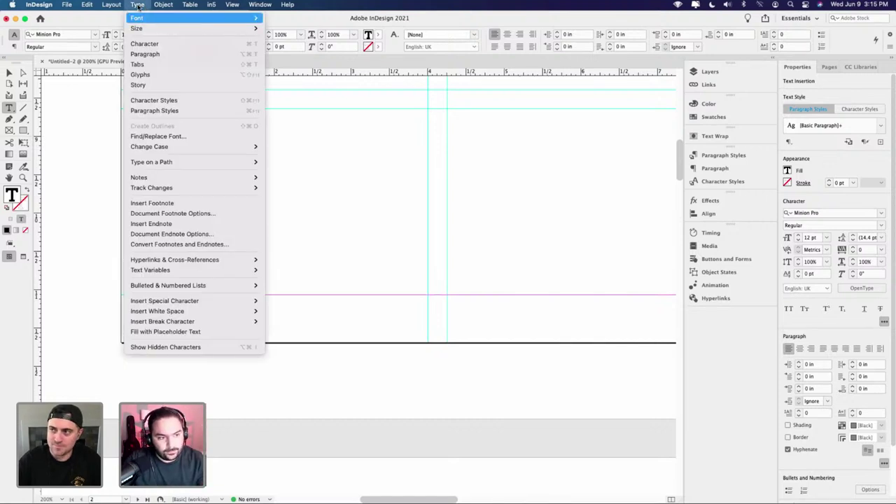
click(138, 5)
click(138, 5)
click(138, 5)
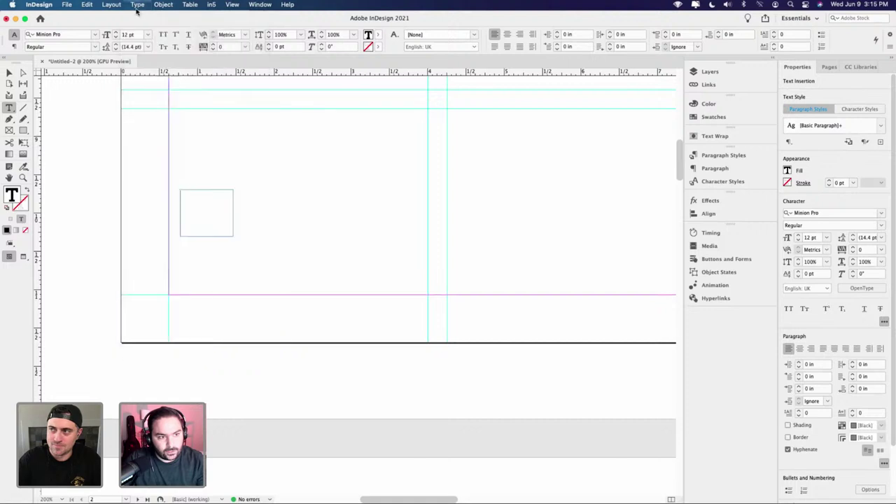
click(138, 5)
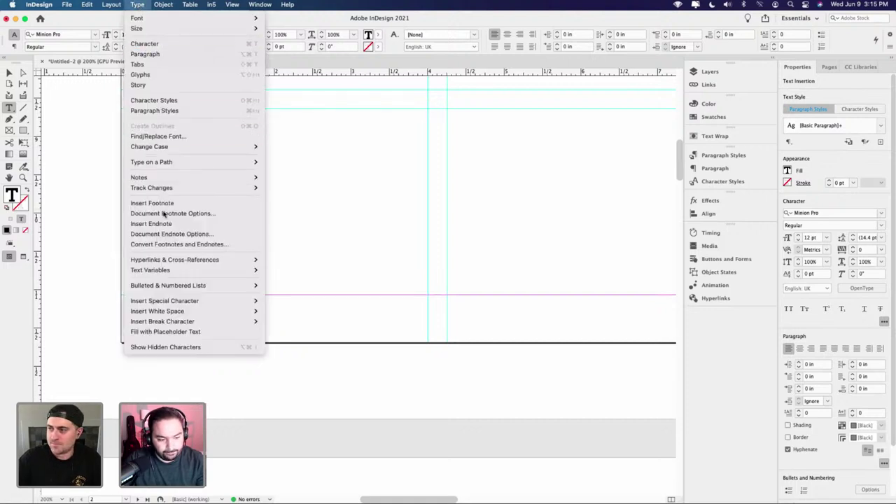
- Insert a Current Page Number marker into the frame, then undo it
mouse_move(205, 306)
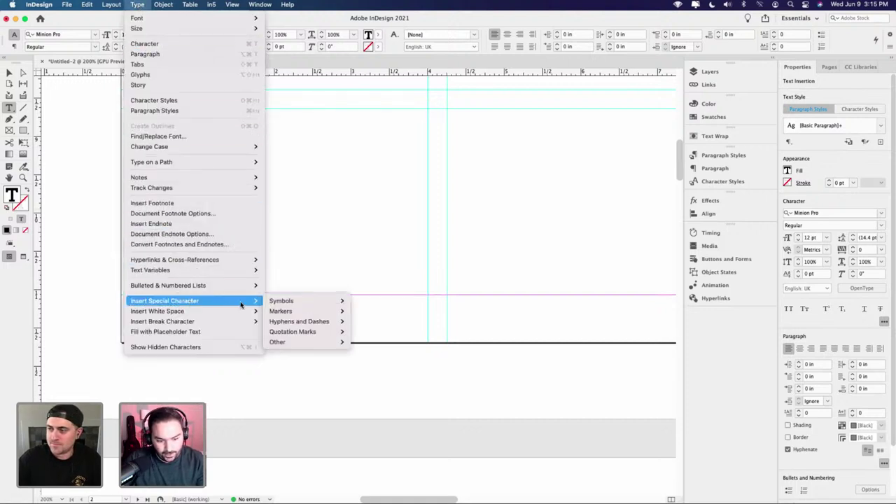
mouse_move(289, 304)
mouse_move(311, 315)
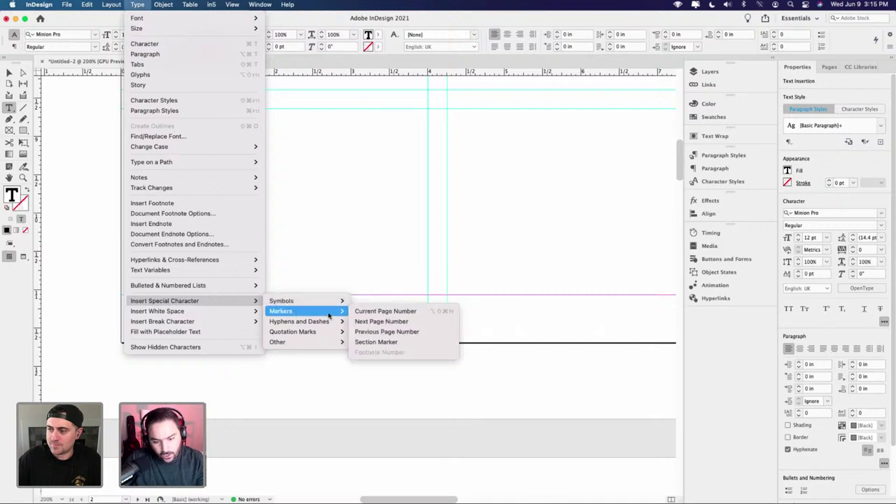
click(381, 314)
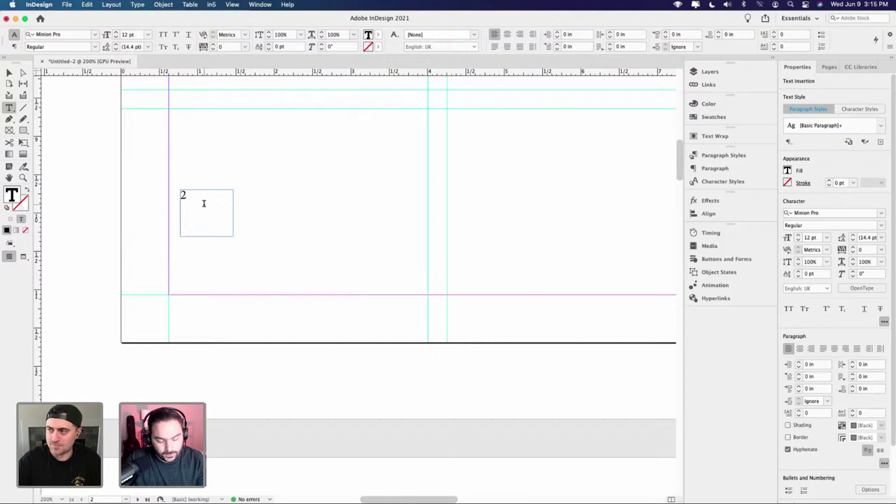
key(super+z)
- Insert the page number marker again, then delete it, leaving the frame empty
click(137, 4)
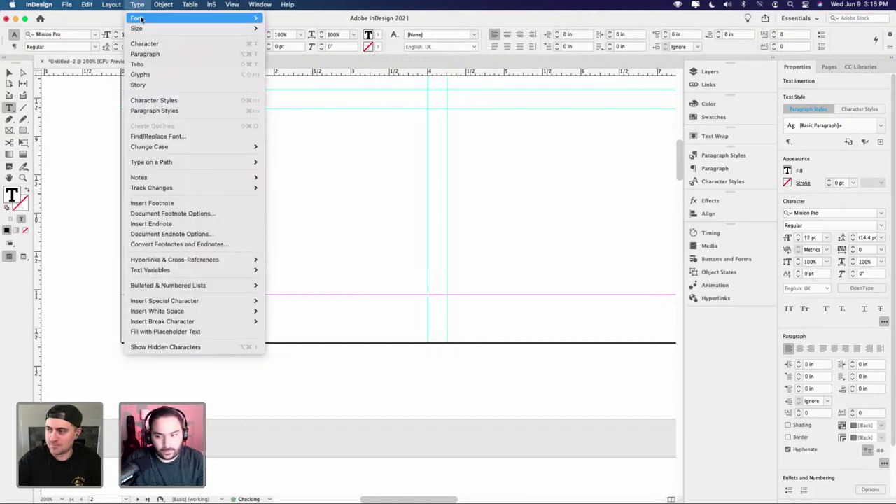
mouse_move(142, 19)
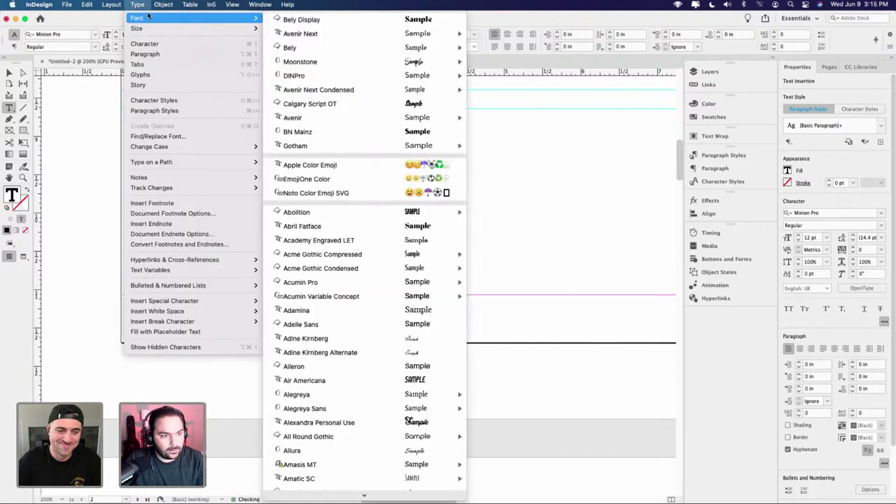
mouse_move(204, 300)
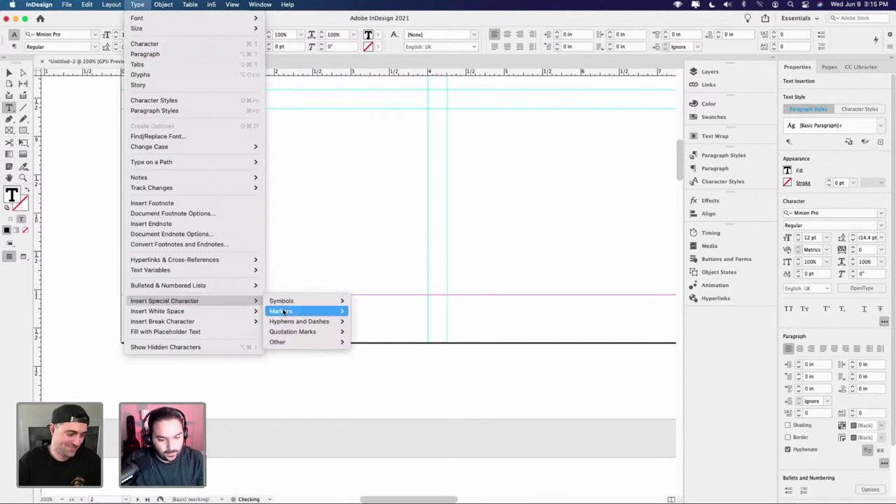
click(364, 322)
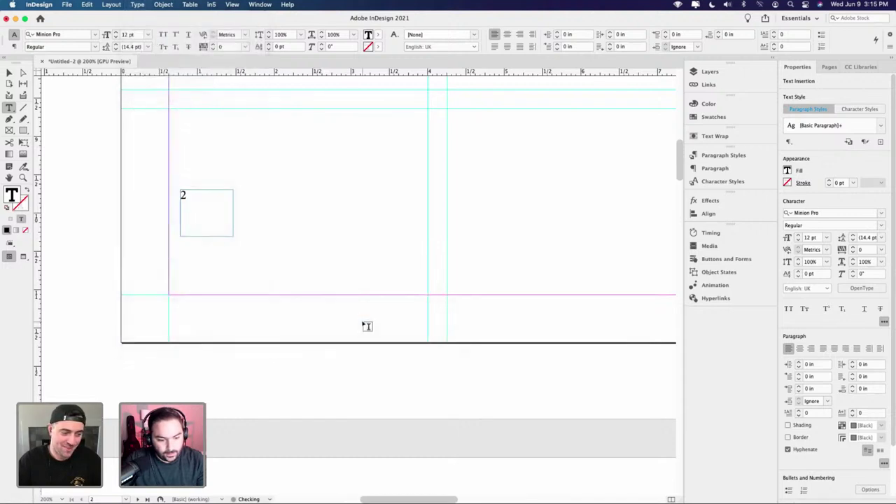
key(BackSpace)
click(9, 73)
- Move the empty text frame down to page 2's bottom margin
click(181, 213)
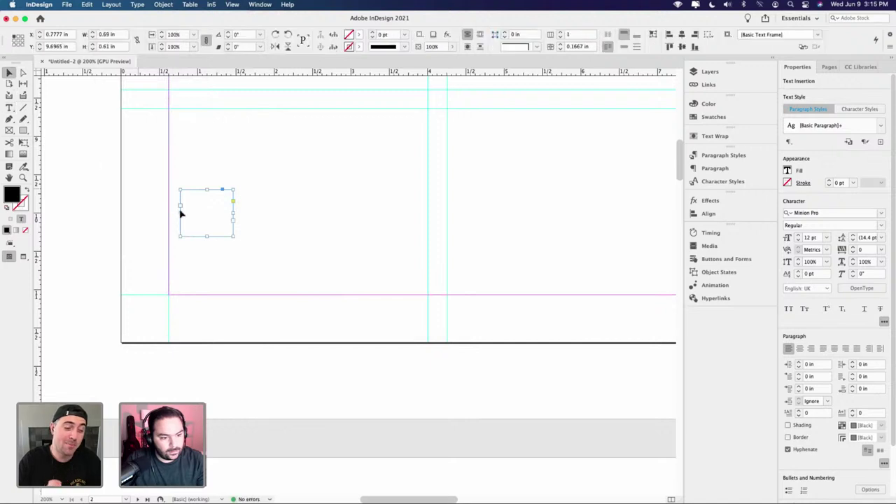
scroll(215, 192, down, 1)
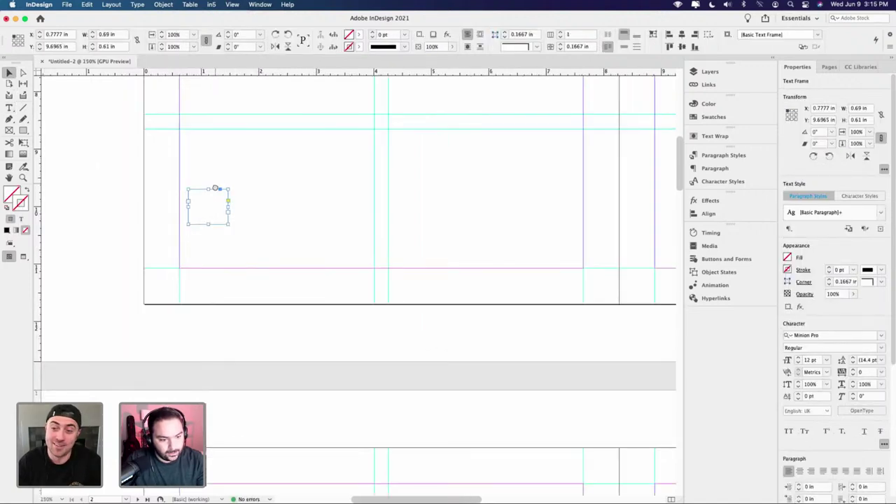
drag(210, 214, 199, 296)
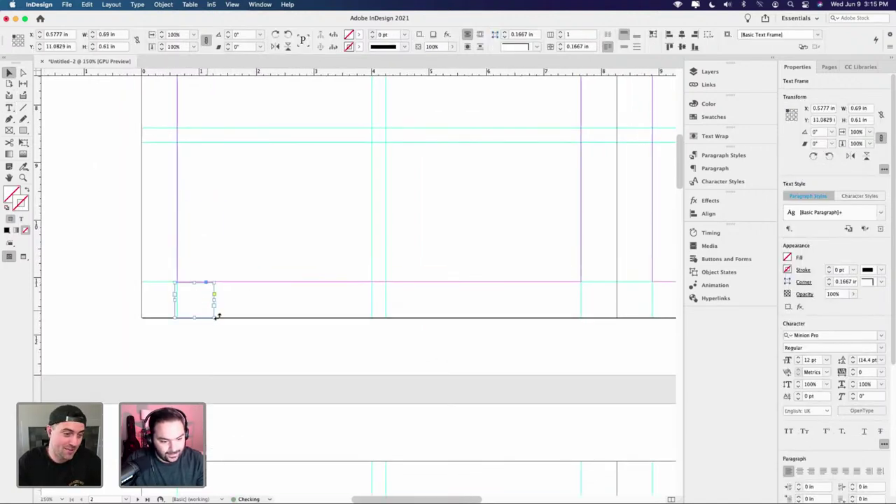
- Select both MODISH MAGAZINE mastheads across spread 2–3 and cut them
click(828, 67)
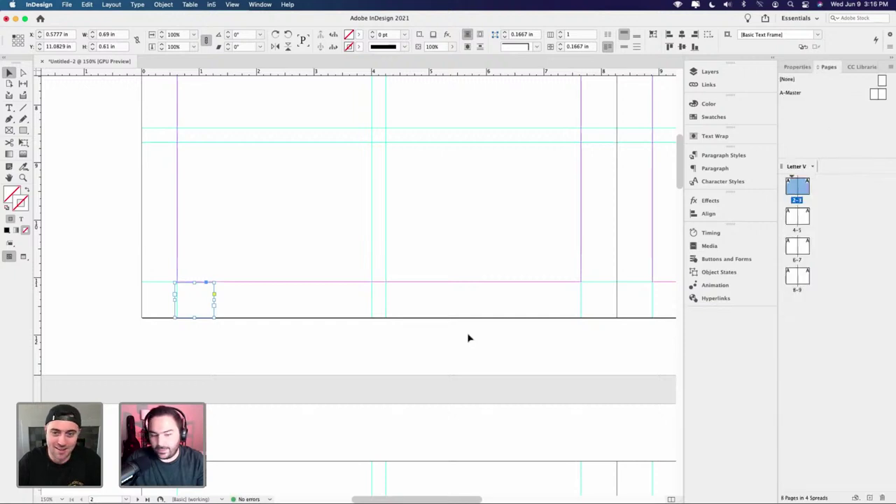
key(super+shift+a)
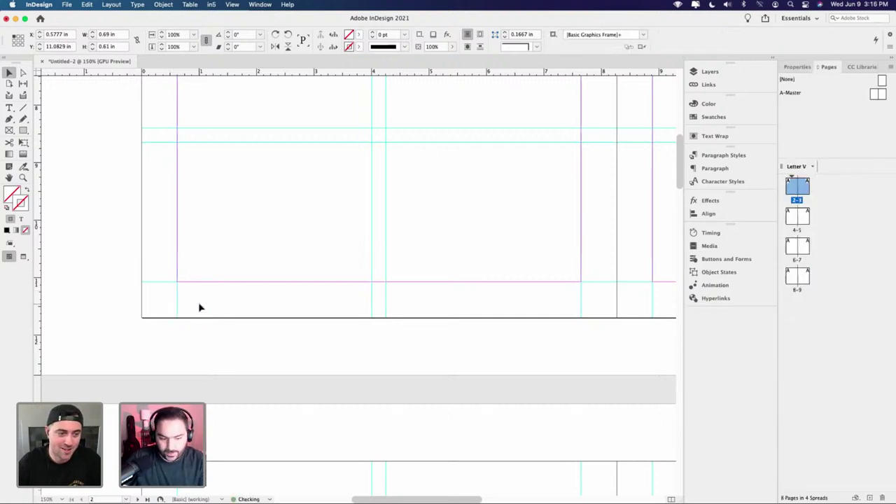
drag(250, 238, 227, 206)
scroll(222, 186, up, 5)
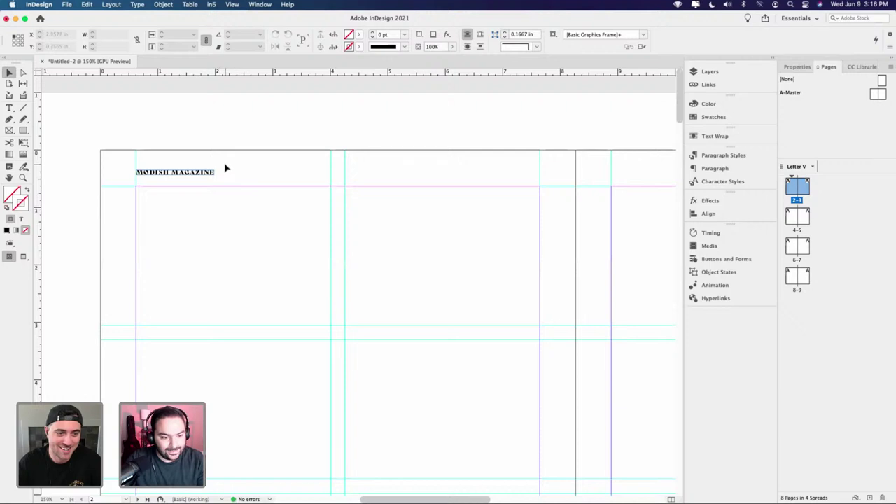
click(194, 172)
key(super+minus)
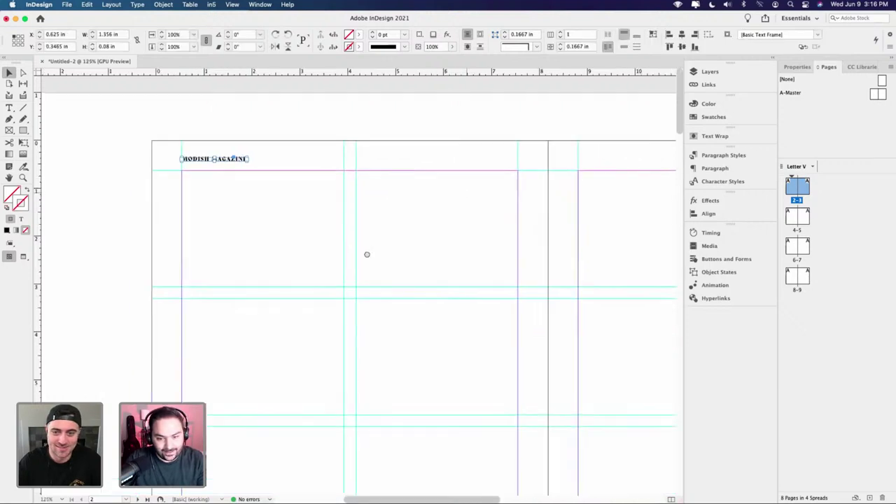
key(super+minus)
scroll(354, 190, right, 3)
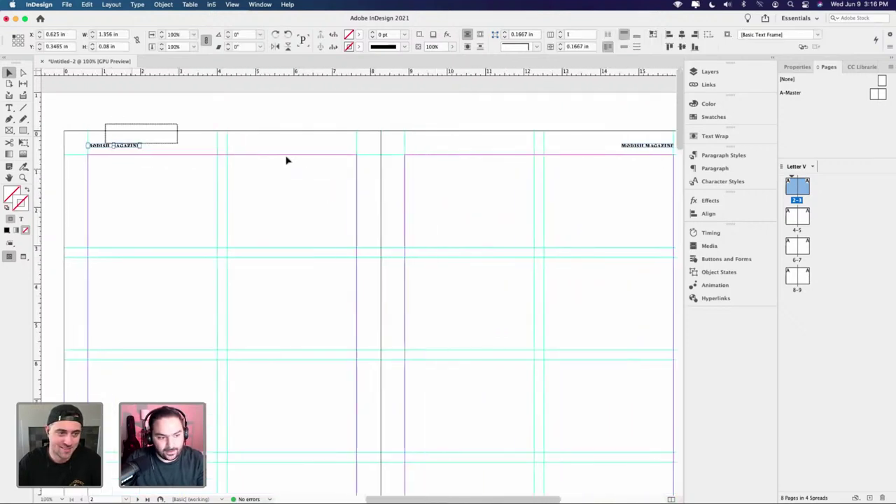
drag(285, 160, 657, 170)
key(super+x)
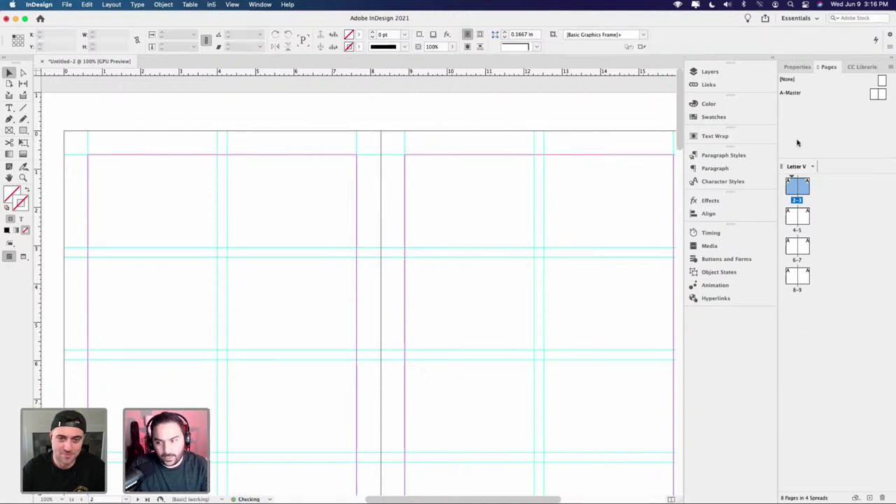
- Open A-Master and paste both mastheads in place at its top left and top right
double_click(826, 93)
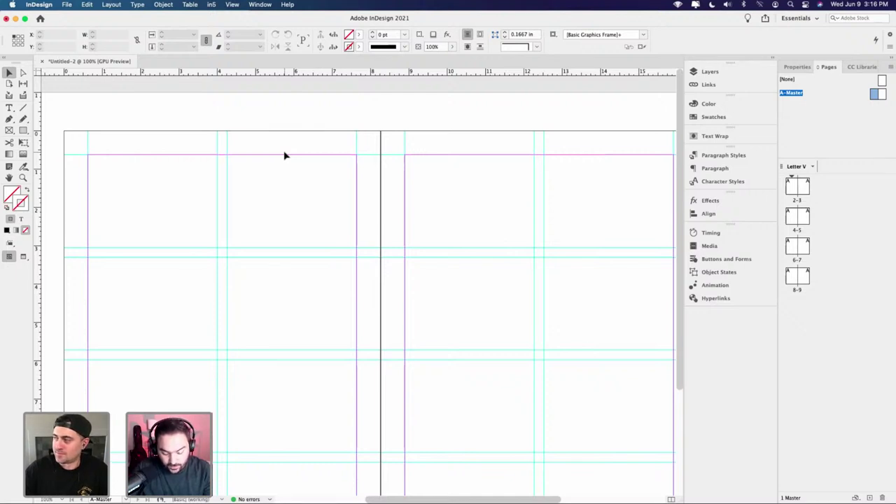
key(super+alt+shift+v)
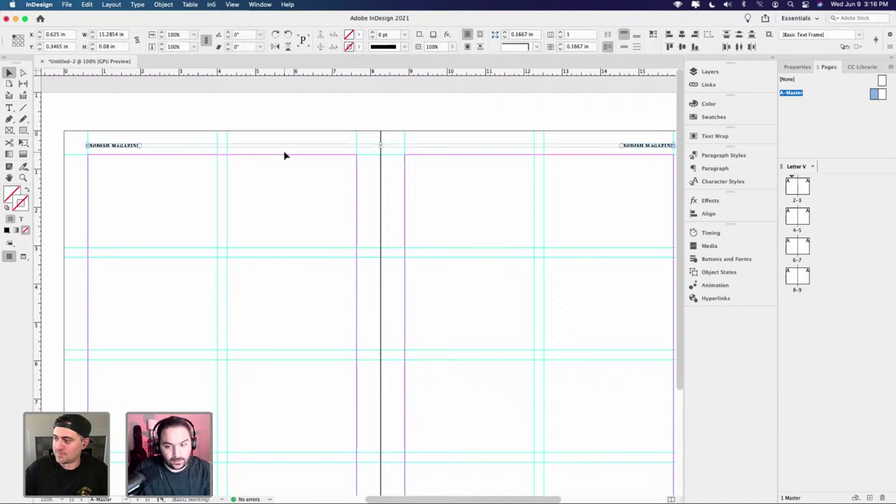
click(168, 179)
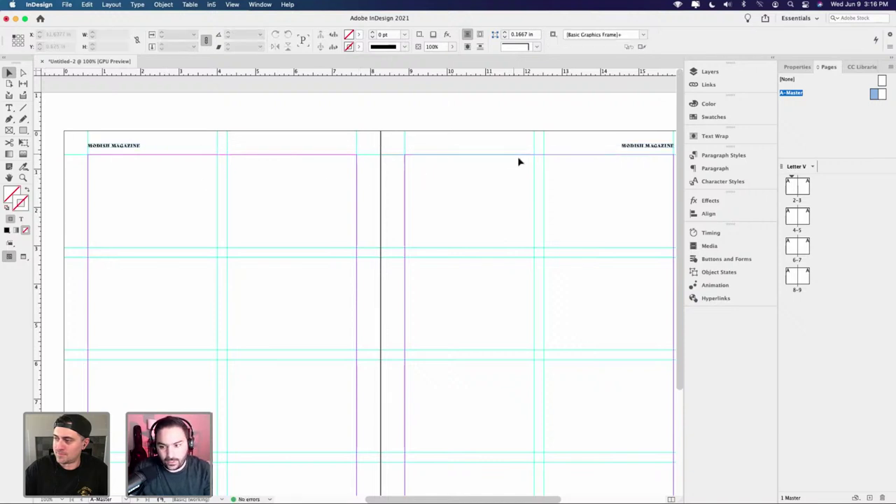
scroll(651, 150, up, 5)
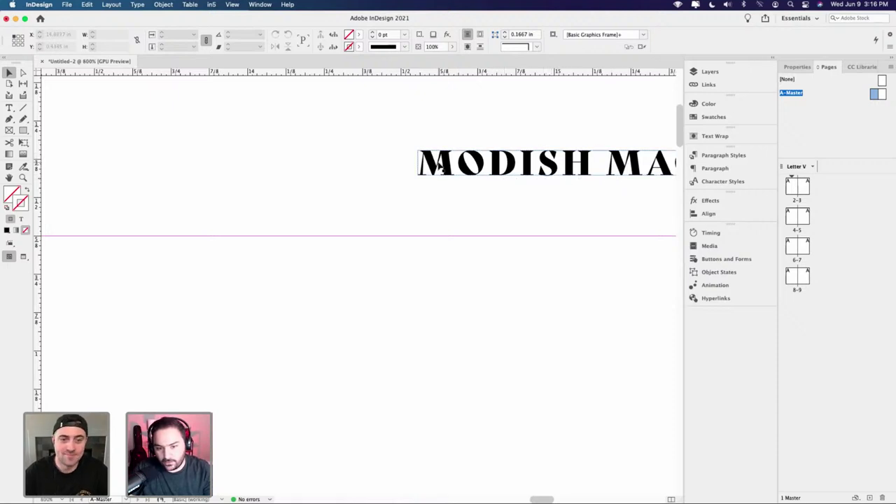
scroll(416, 183, down, 5)
scroll(318, 250, down, 3)
scroll(318, 250, left, 5)
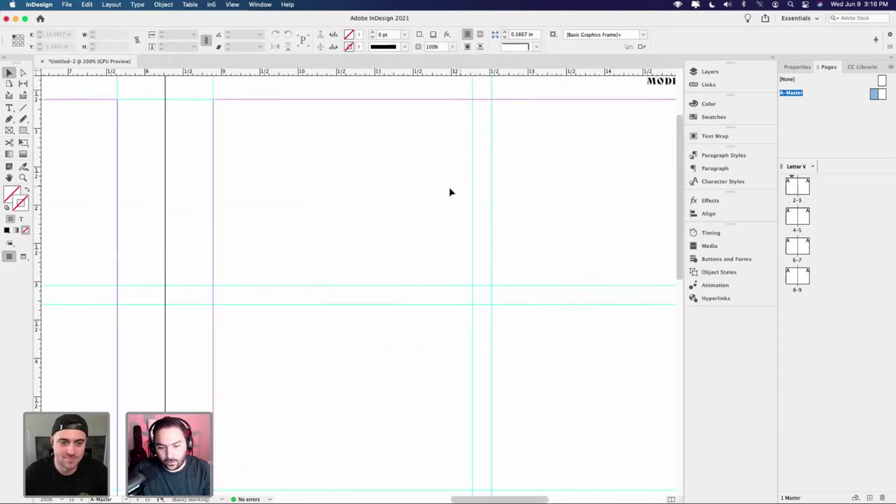
scroll(450, 192, down, 3)
scroll(292, 313, down, 10)
scroll(330, 246, left, 3)
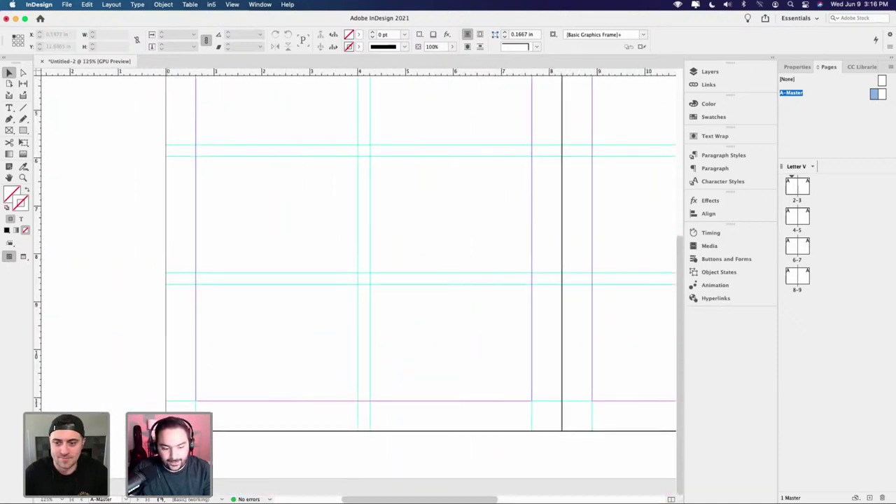
scroll(276, 379, up, 5)
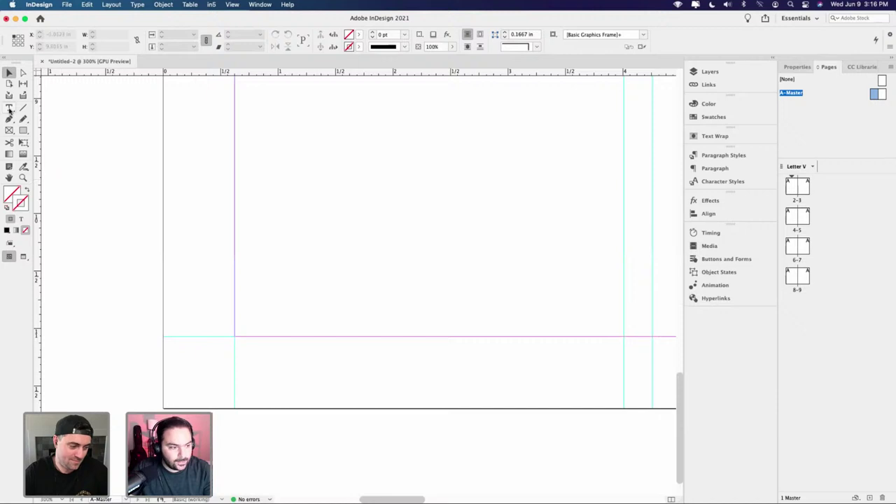
- Draw a small text frame on the master's left page holding a Current Page Number marker
click(10, 108)
drag(262, 210, 312, 258)
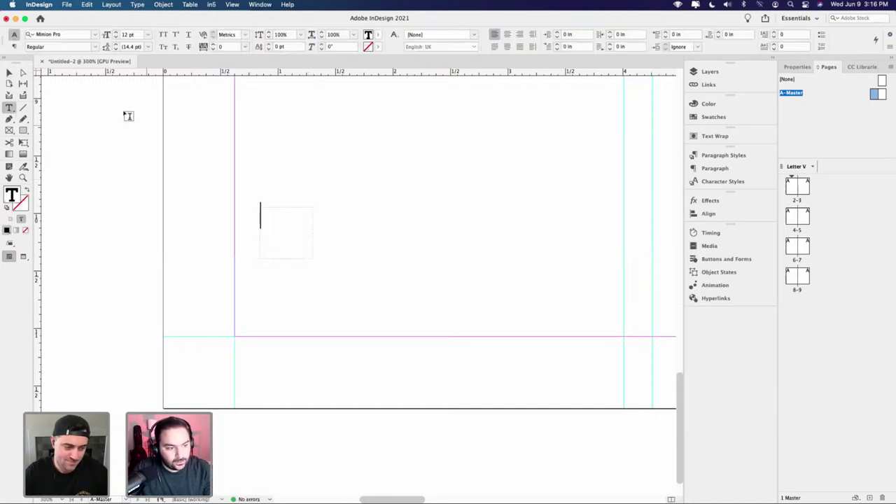
click(139, 6)
mouse_move(171, 300)
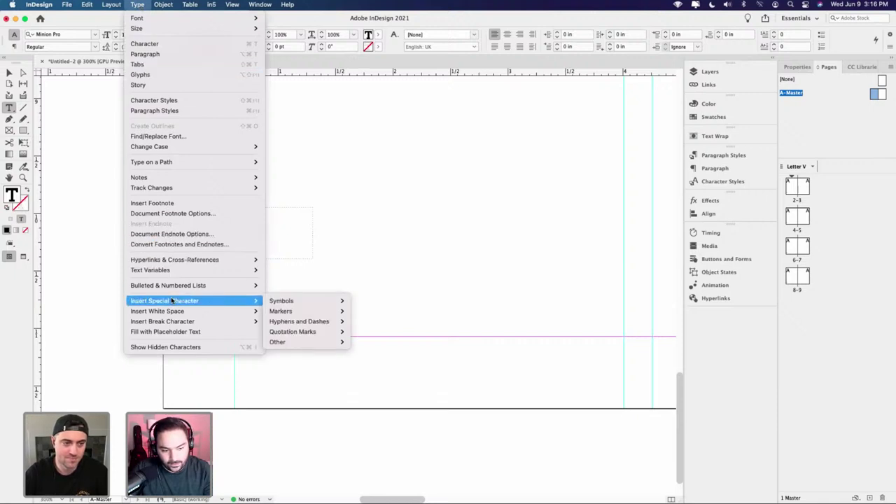
mouse_move(287, 312)
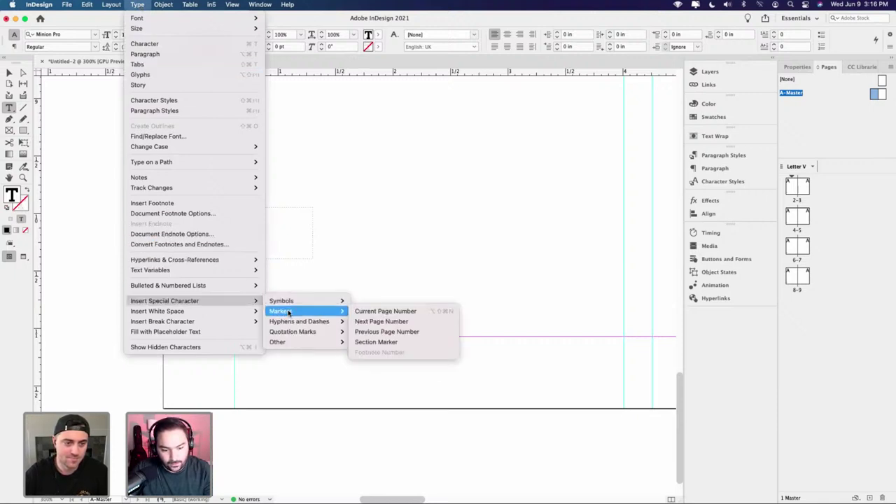
click(384, 311)
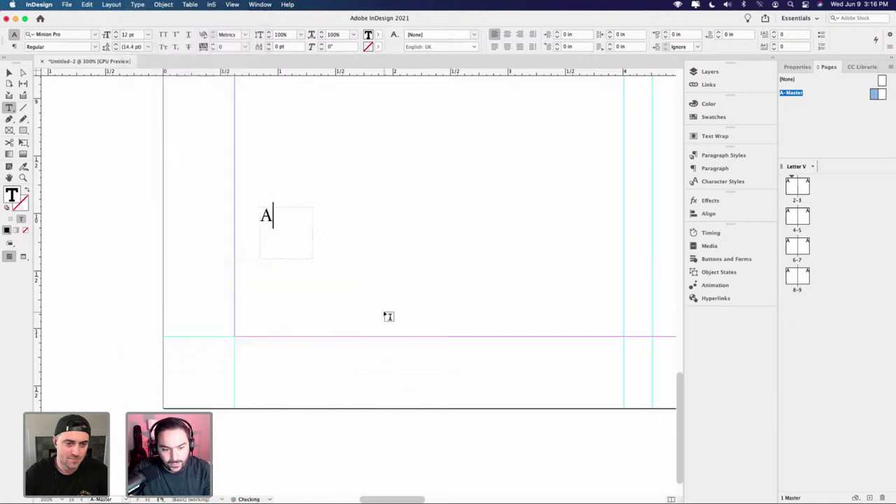
- Select the page-number letter A inside the frame
click(10, 73)
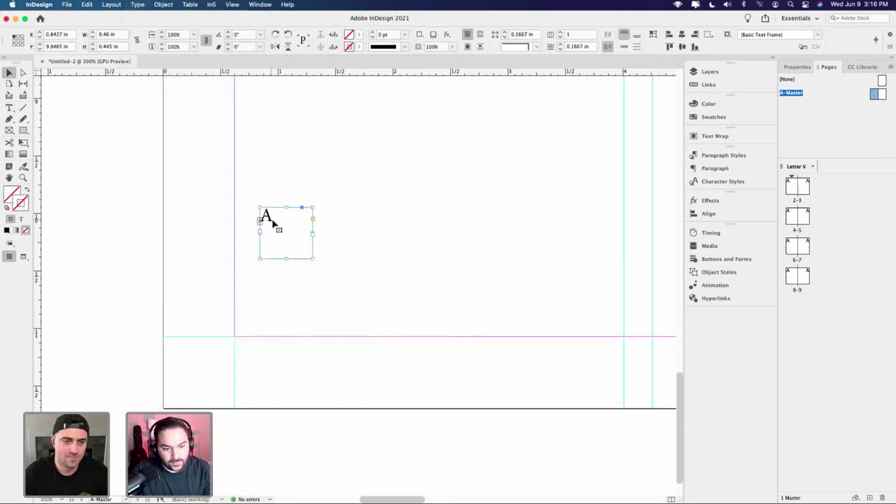
scroll(278, 224, up, 3)
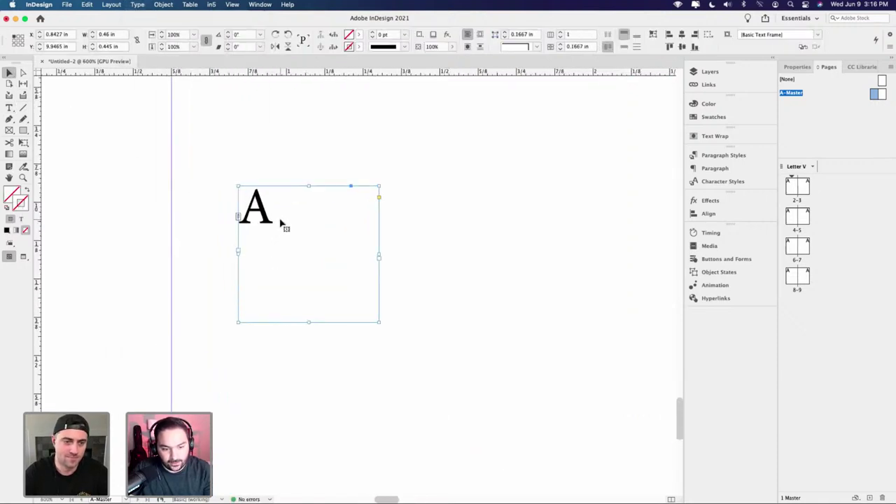
double_click(281, 223)
key(shift+Left)
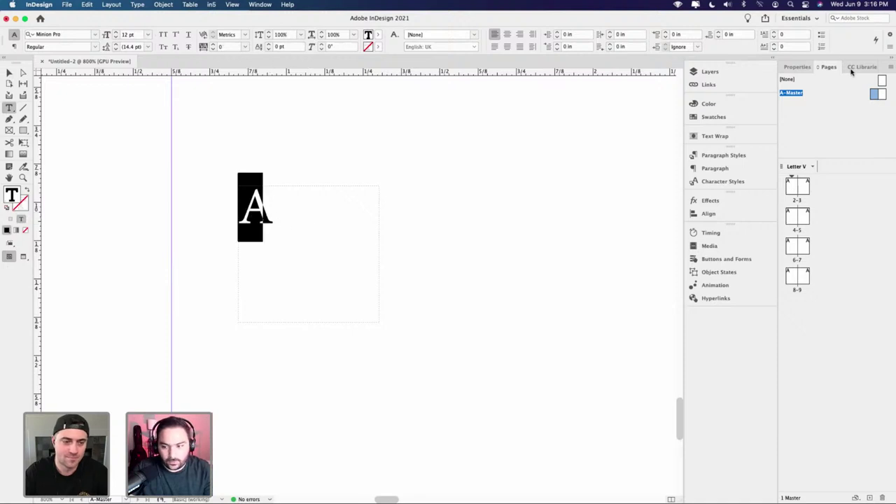
- Set the letter A in Avenir Next Demi Bold
click(70, 33)
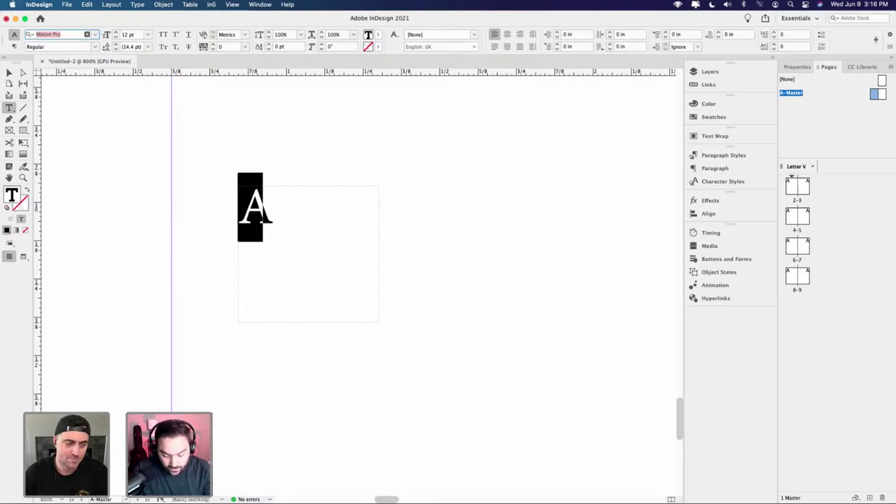
text(avenir next)
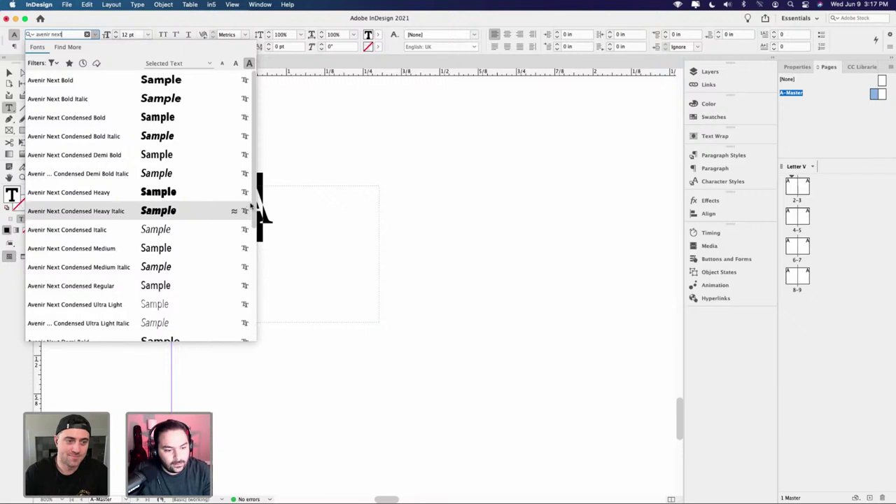
scroll(250, 204, down, 5)
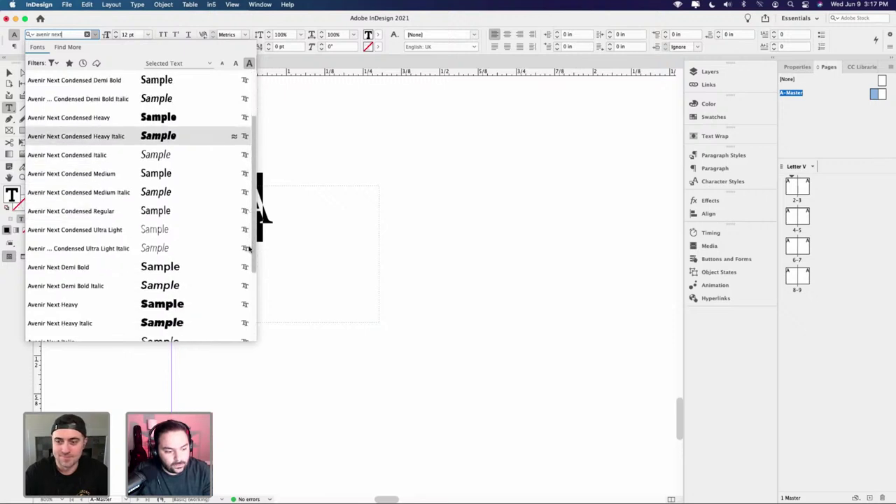
scroll(248, 249, down, 1)
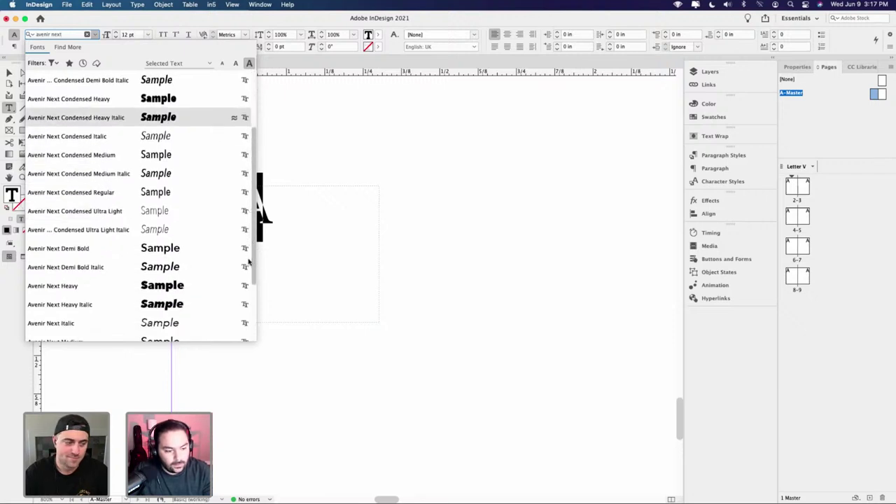
scroll(249, 261, down, 1)
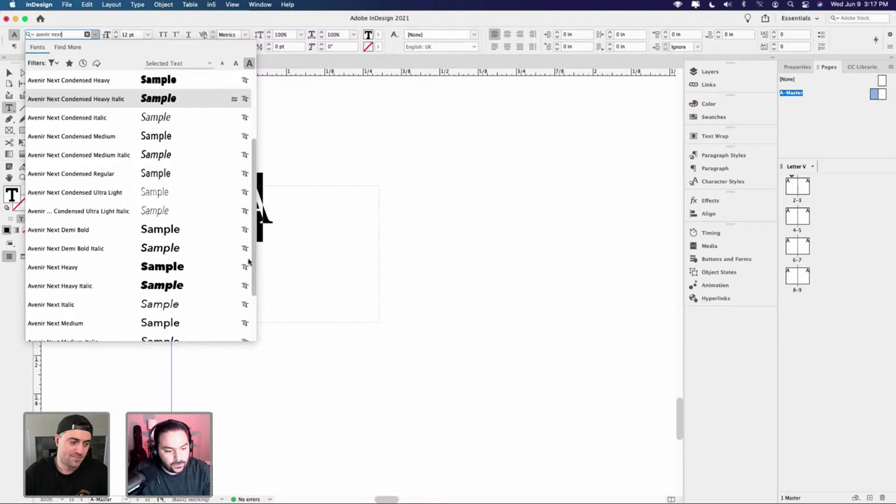
click(170, 236)
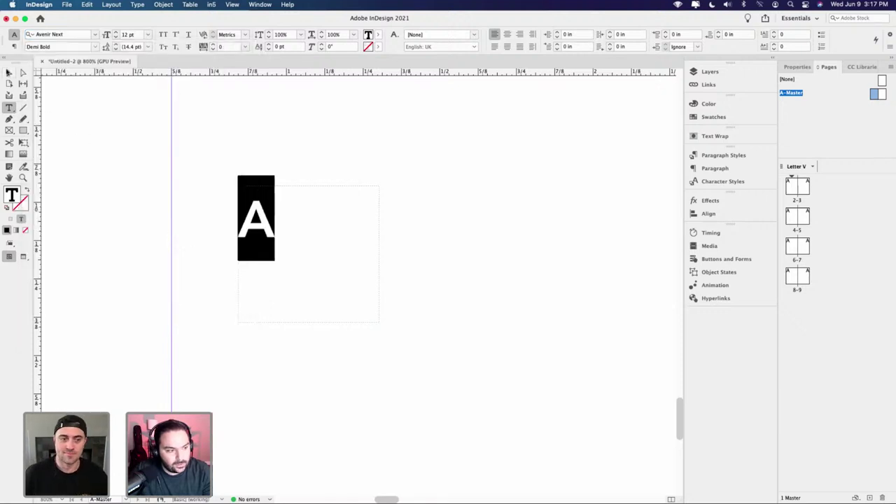
- Fit the page-number frame to the A and enlarge it slightly
click(9, 72)
double_click(377, 323)
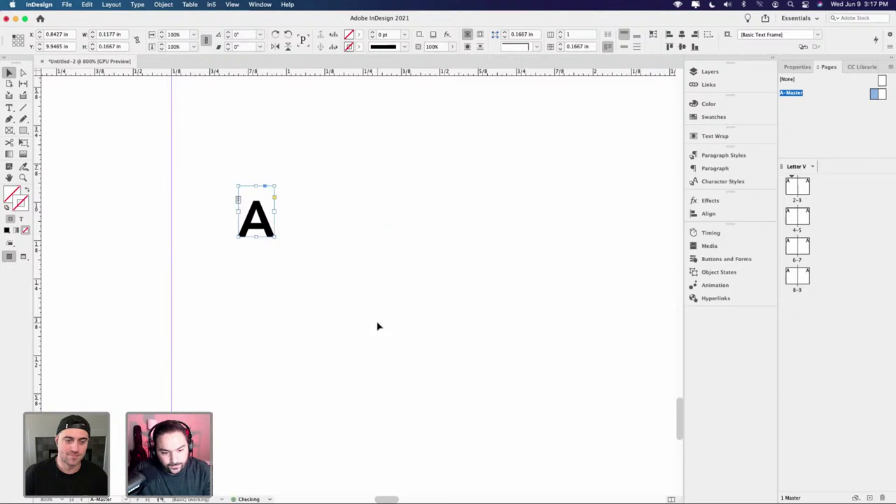
triple_click(259, 220)
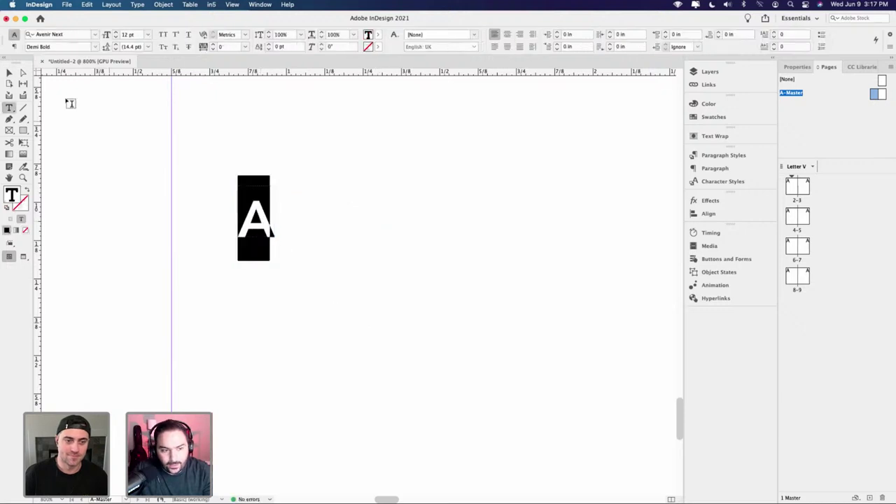
click(8, 72)
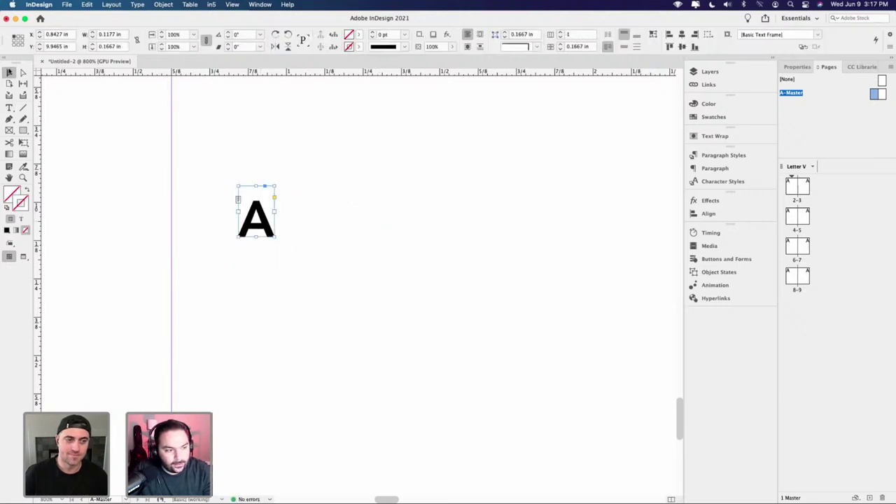
drag(275, 237, 236, 210)
double_click(277, 240)
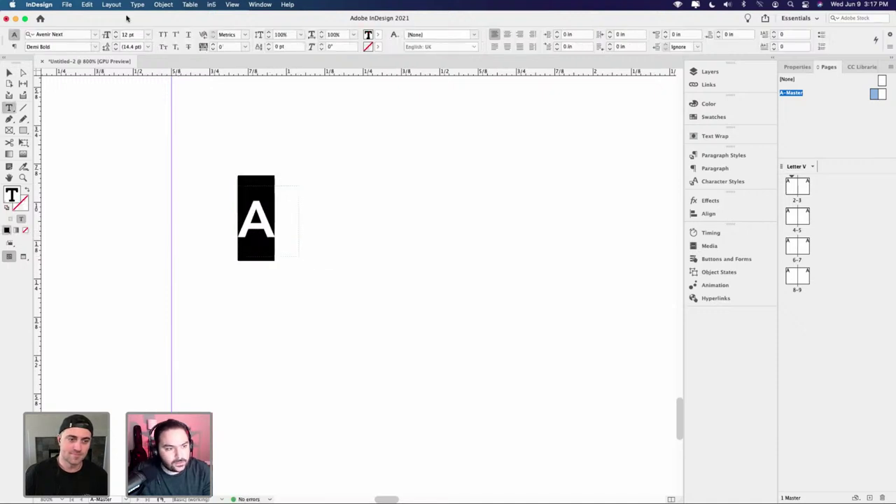
click(9, 72)
- Set the frame's Text Frame Options inset spacing to 0.0625 in on all sides
key(super+b)
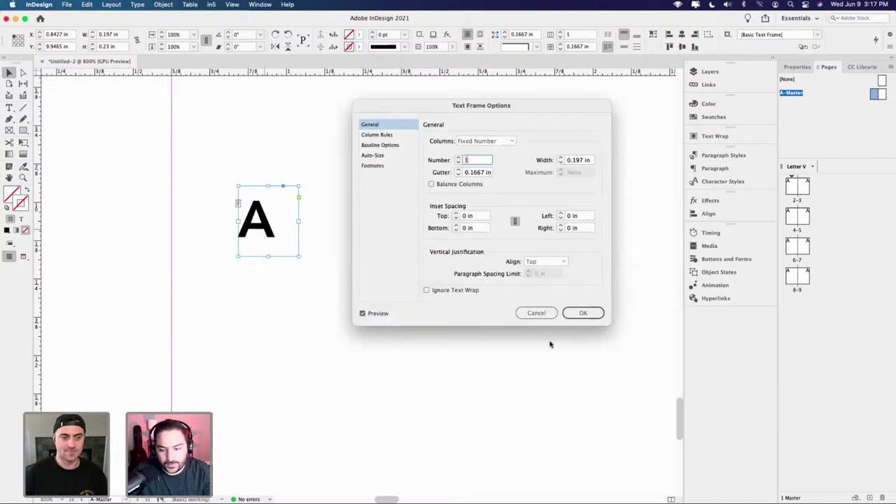
click(536, 313)
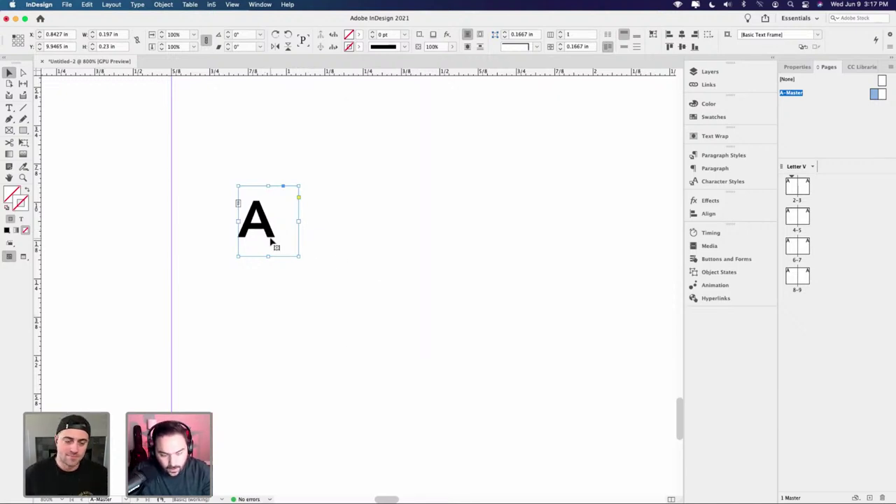
key(super+b)
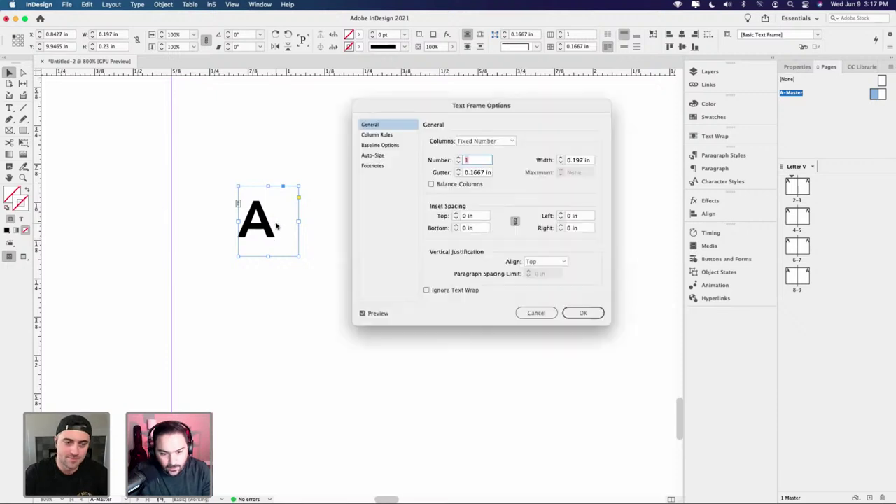
click(537, 313)
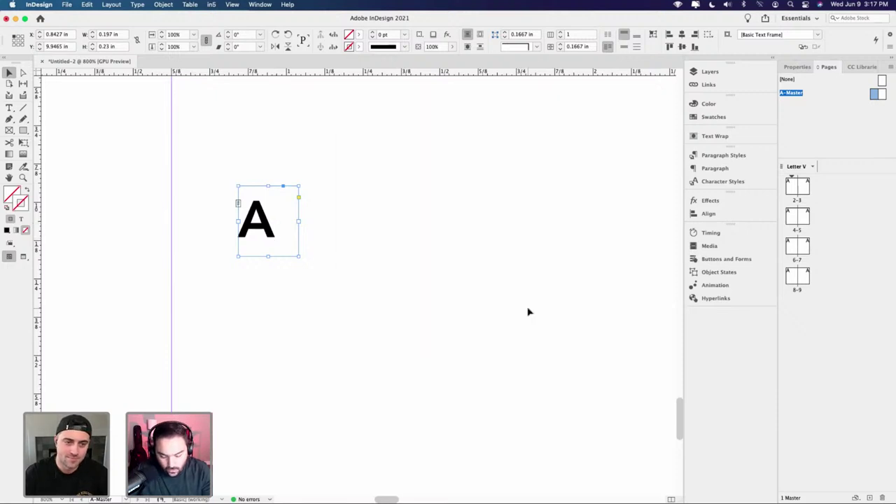
key(super+b)
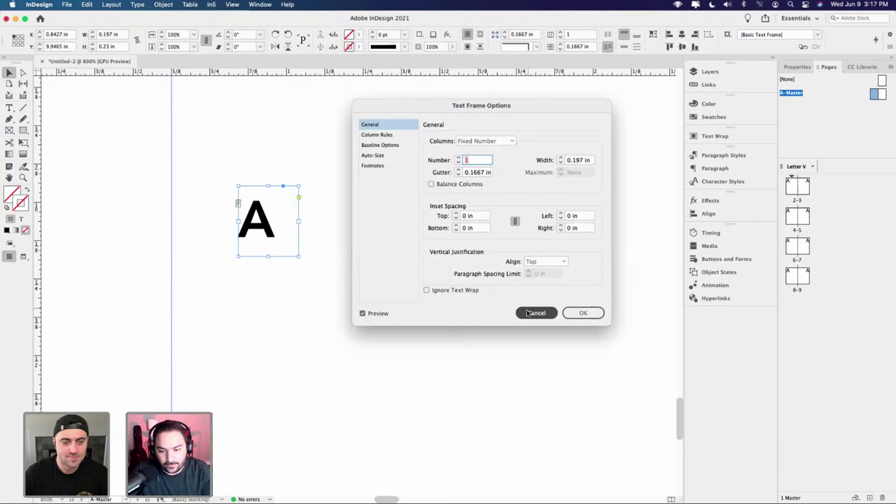
click(536, 313)
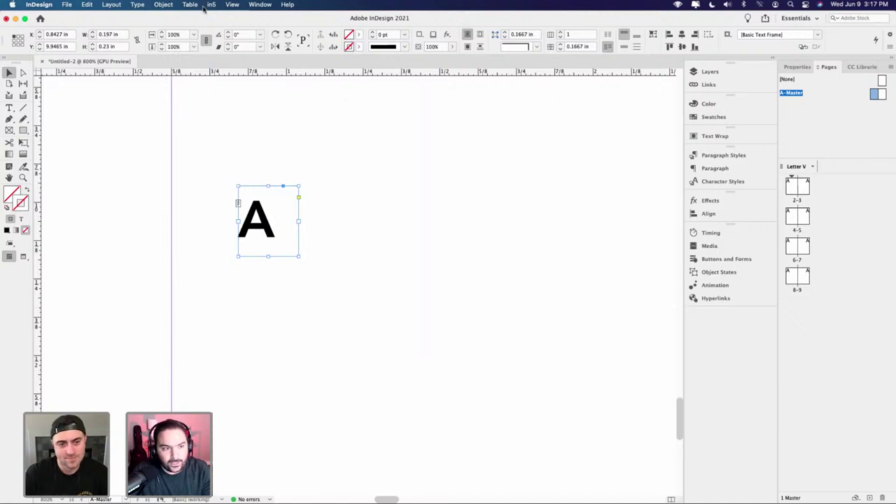
click(163, 4)
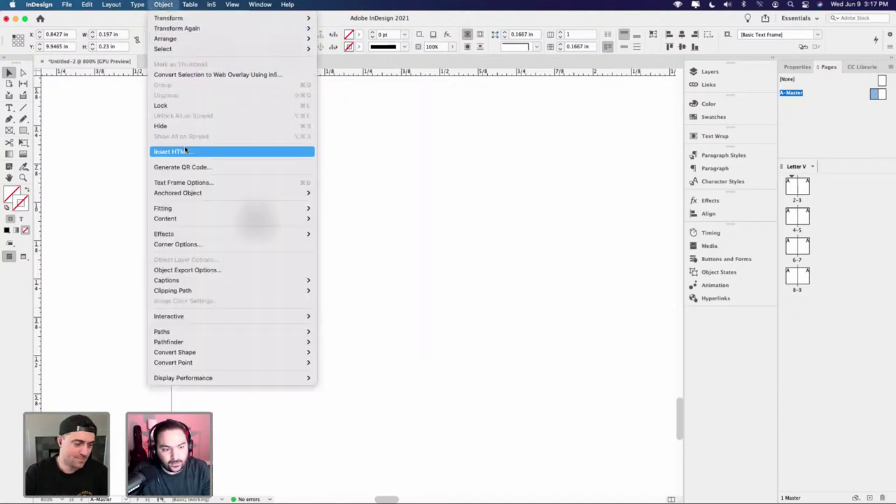
click(222, 183)
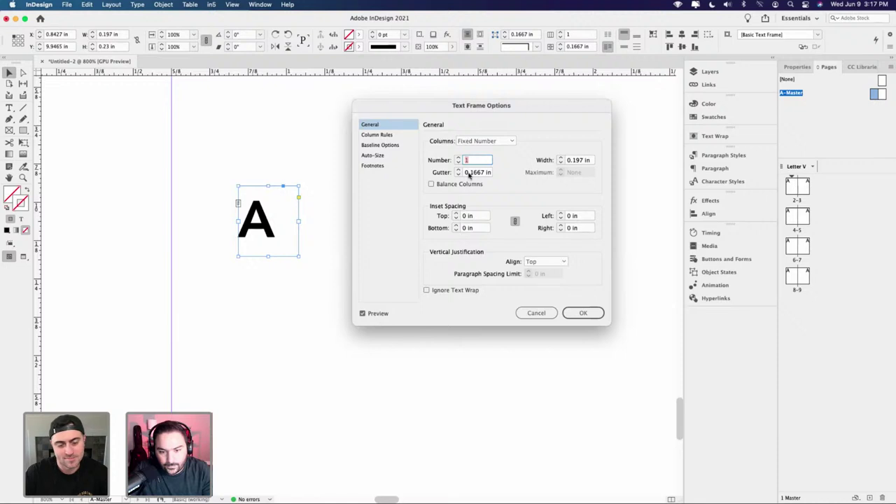
click(456, 214)
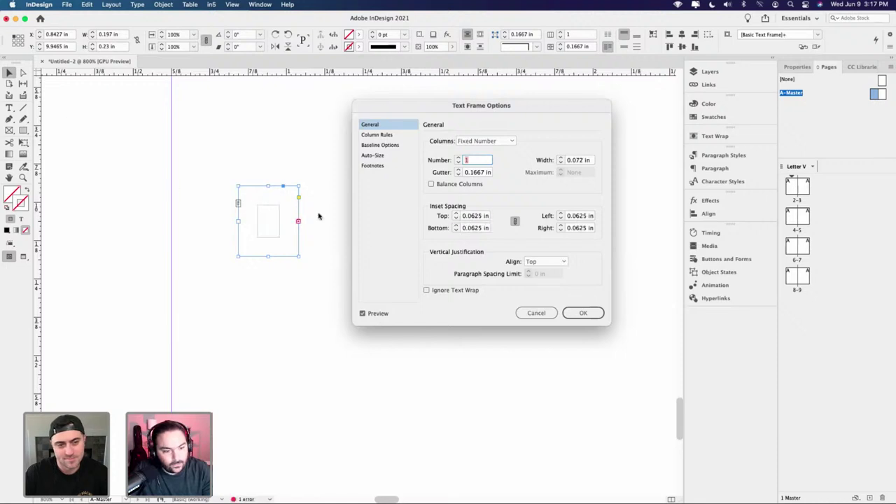
click(568, 313)
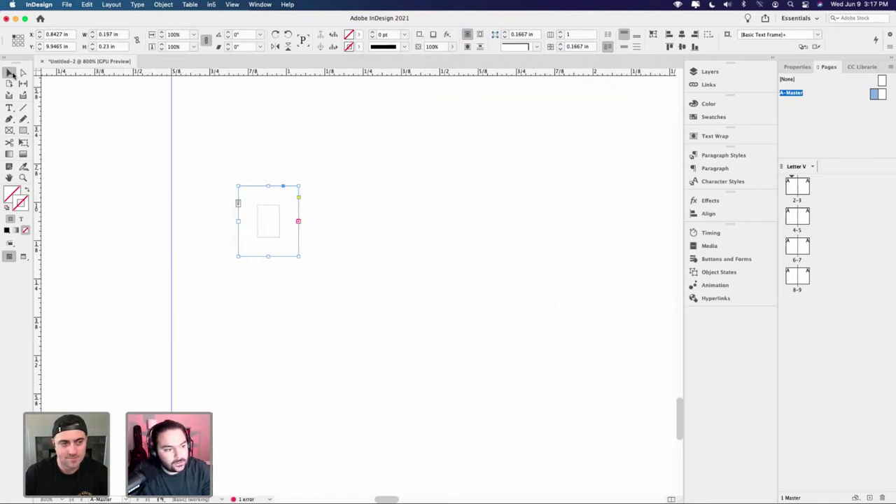
- Fit the frame snugly around the letter A
double_click(300, 257)
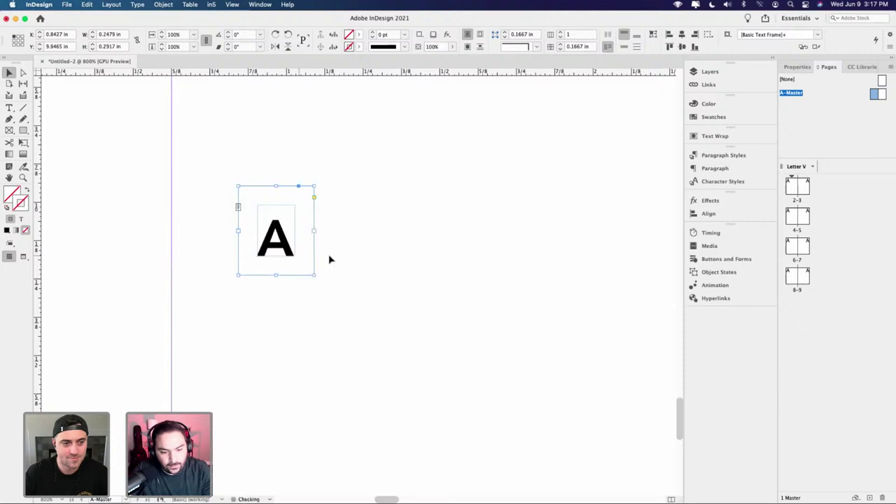
click(334, 257)
click(308, 252)
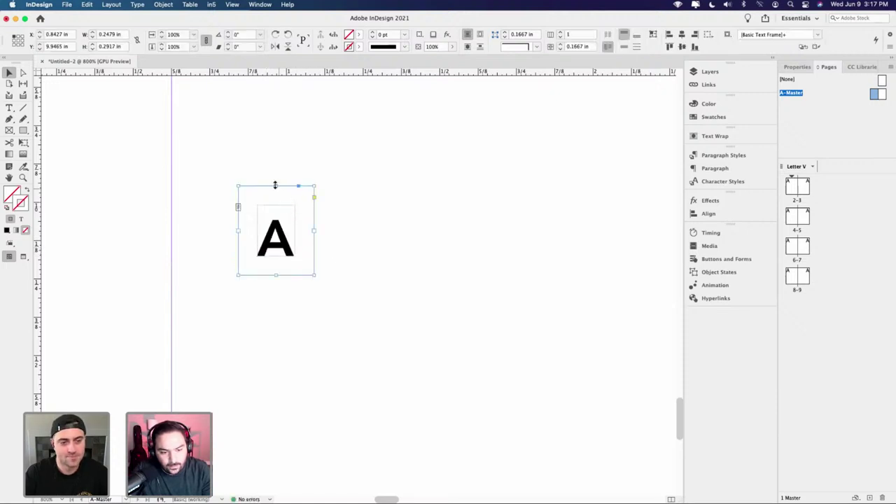
double_click(276, 190)
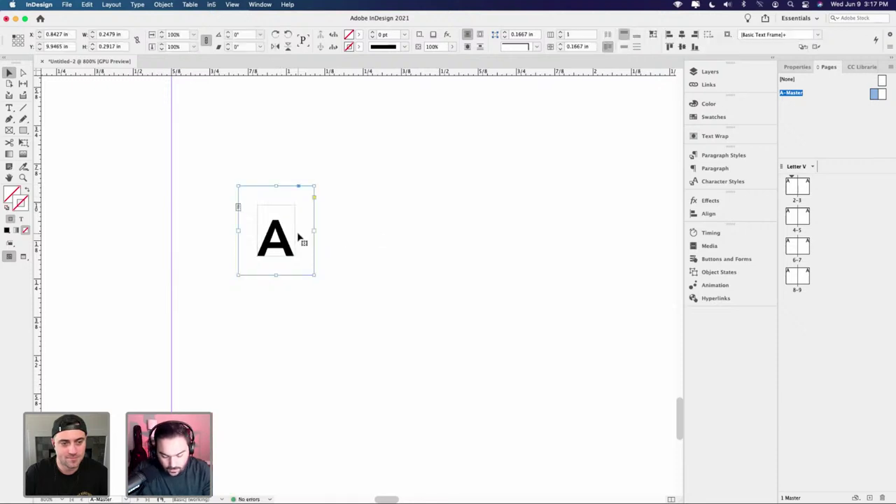
key(super+z)
key(super+z)
key(super+z)
- Draw a square frame below the A and make it solid PANTONE P 109-15 U blue
key(super+shift+a)
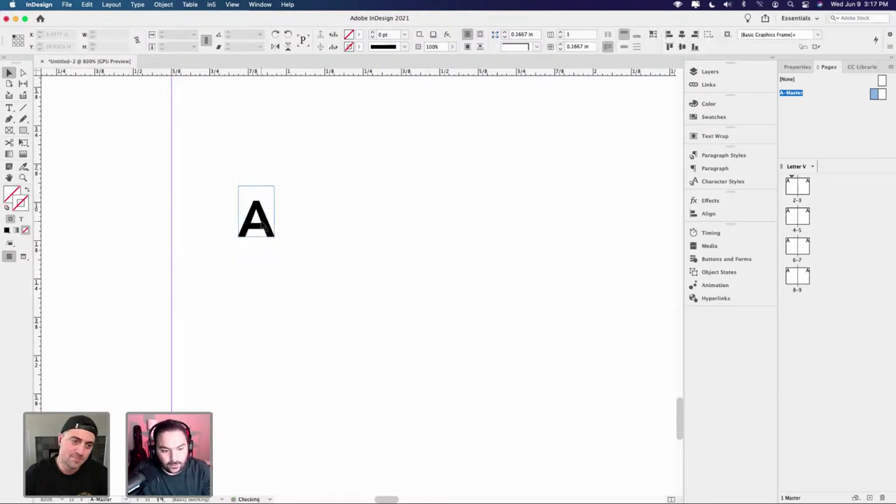
click(9, 131)
drag(302, 255, 378, 334)
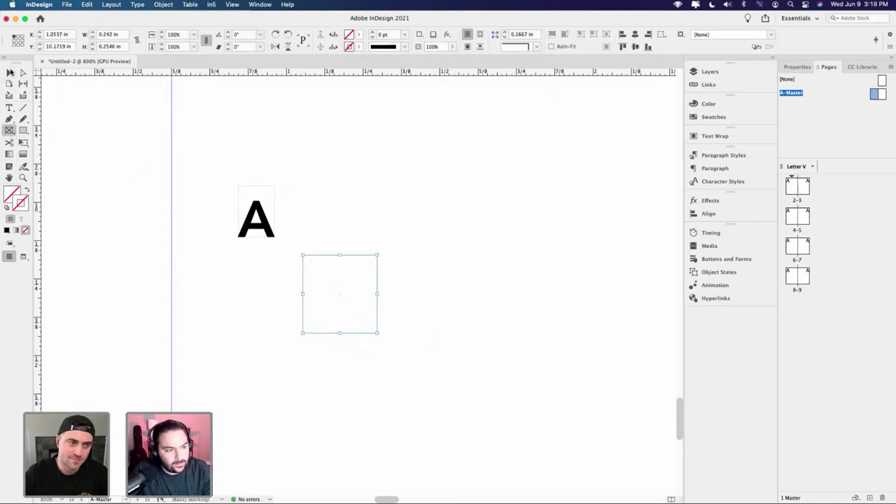
key(v)
click(728, 117)
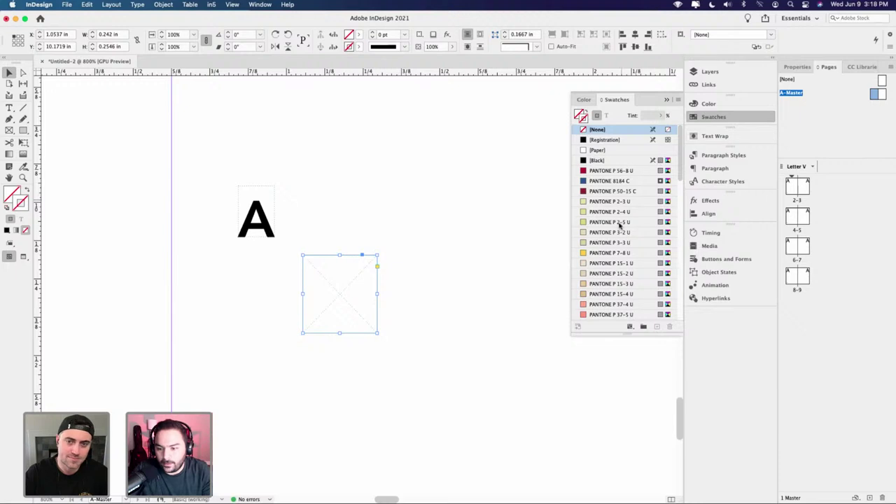
scroll(617, 226, down, 10)
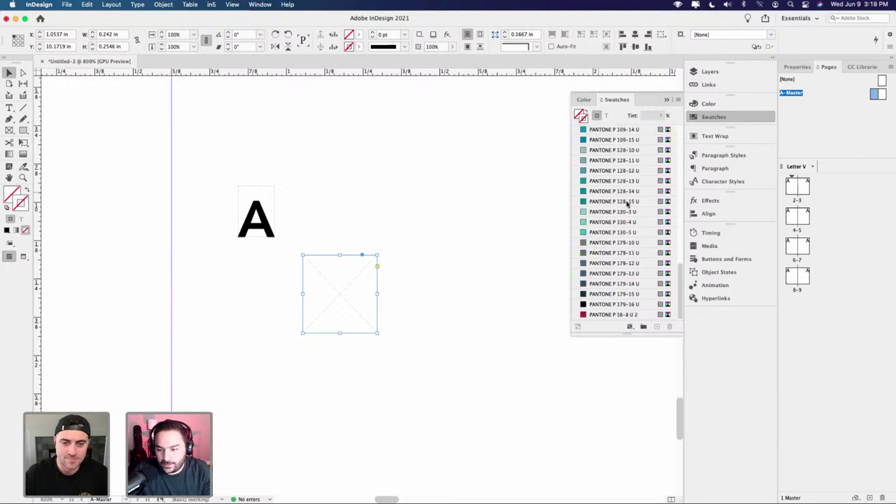
click(595, 140)
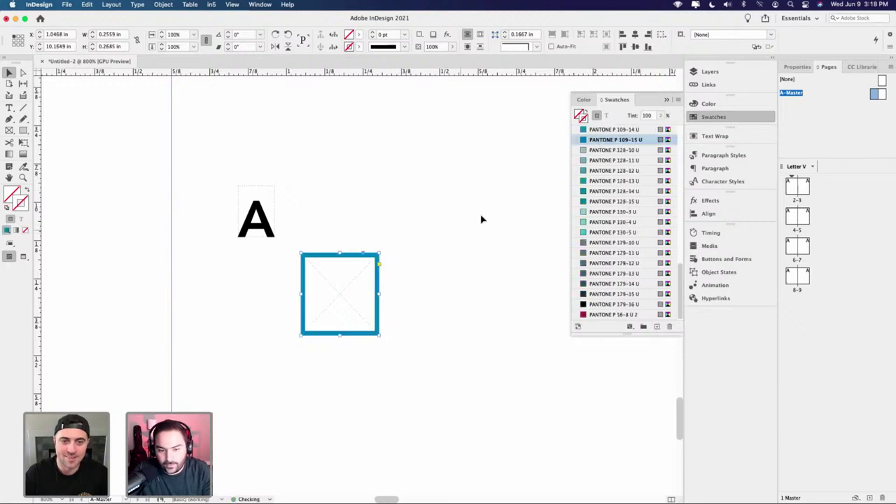
key(shift+x)
- Move the A text frame onto the blue square and colour the letter A Paper white
click(271, 222)
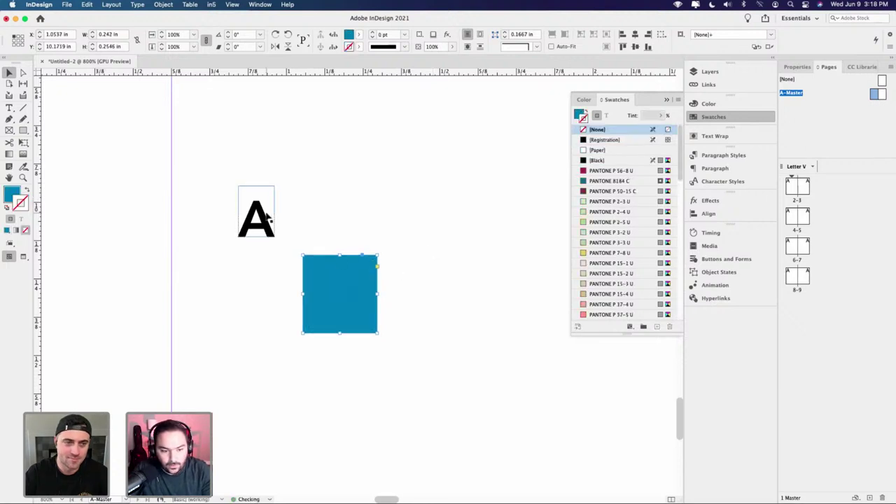
mouse_move(273, 225)
mouse_down()
mouse_move(321, 282)
mouse_move(357, 308)
mouse_up()
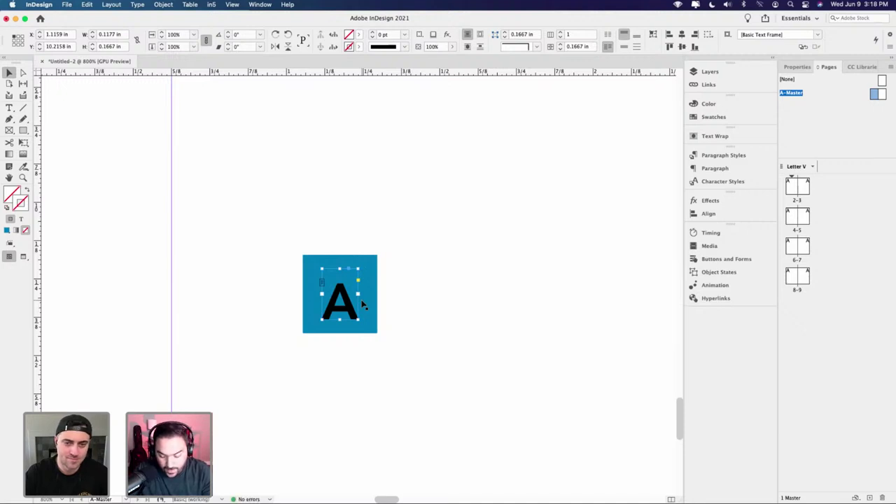
click(163, 5)
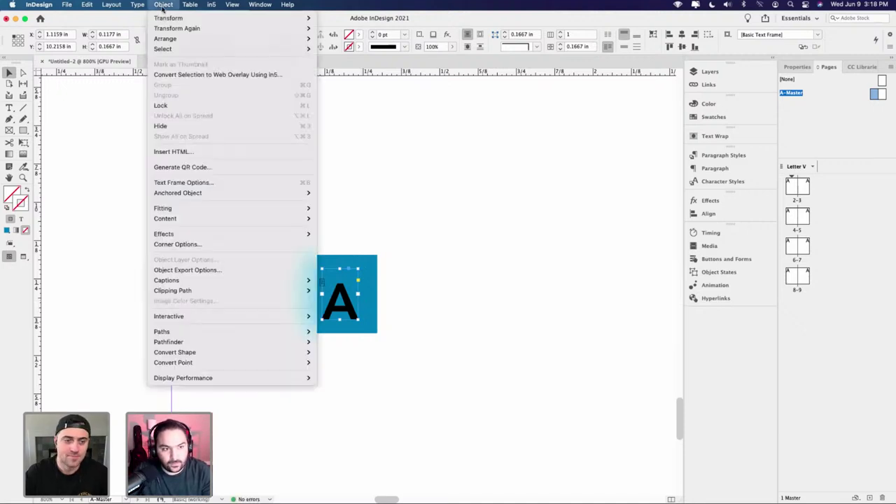
mouse_move(170, 40)
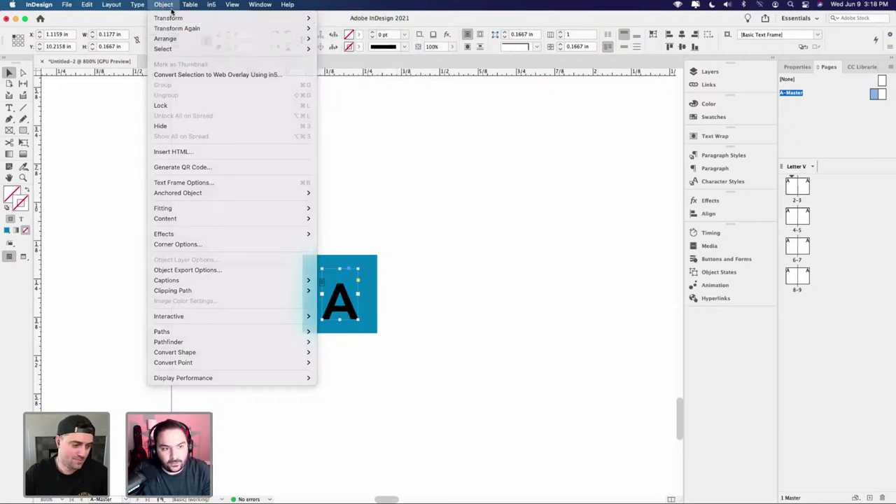
click(334, 259)
double_click(352, 302)
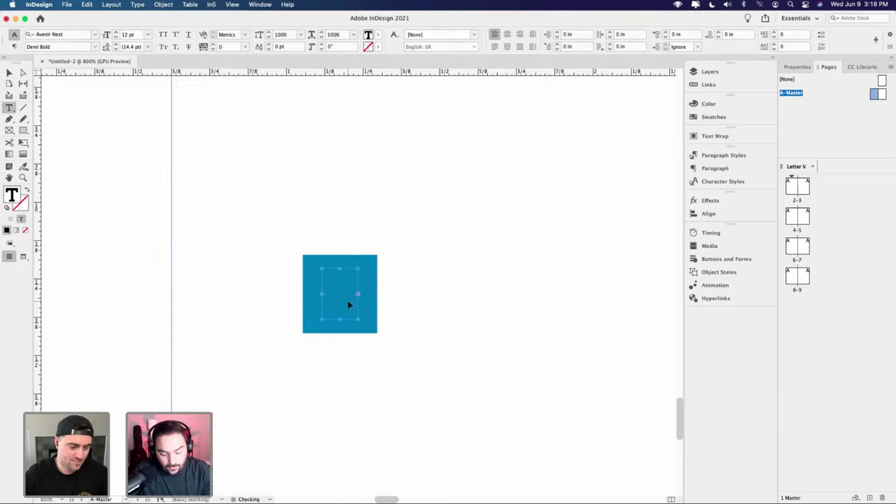
drag(345, 298, 379, 302)
click(711, 118)
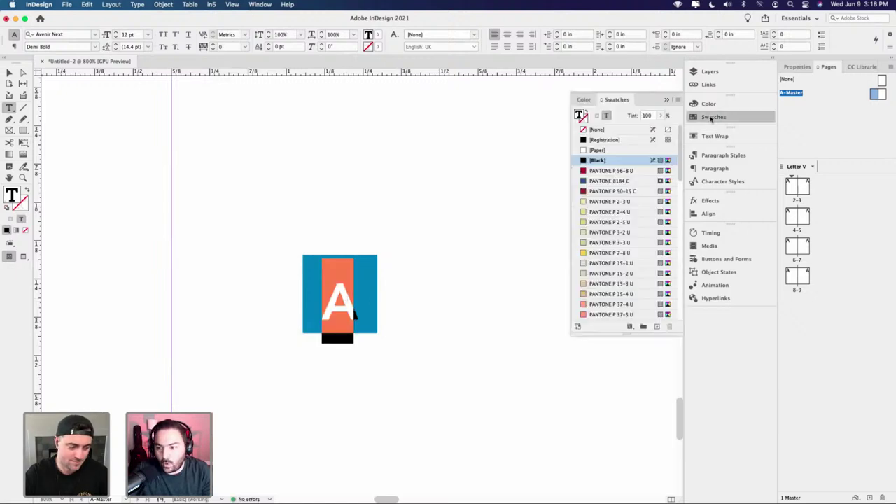
click(601, 150)
key(Escape)
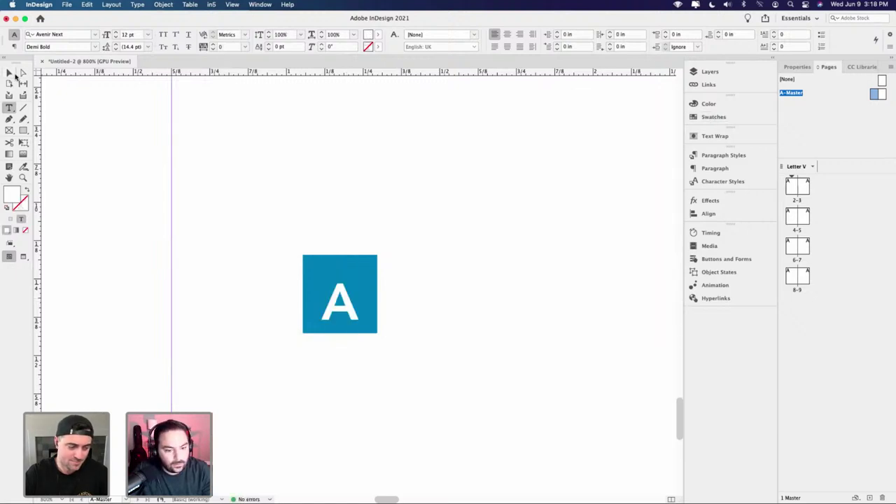
scroll(347, 280, down, 3)
- Move the blue A square to the left page's bottom-left corner, enlarge it, and reduce the A's font size
scroll(355, 340, down, 3)
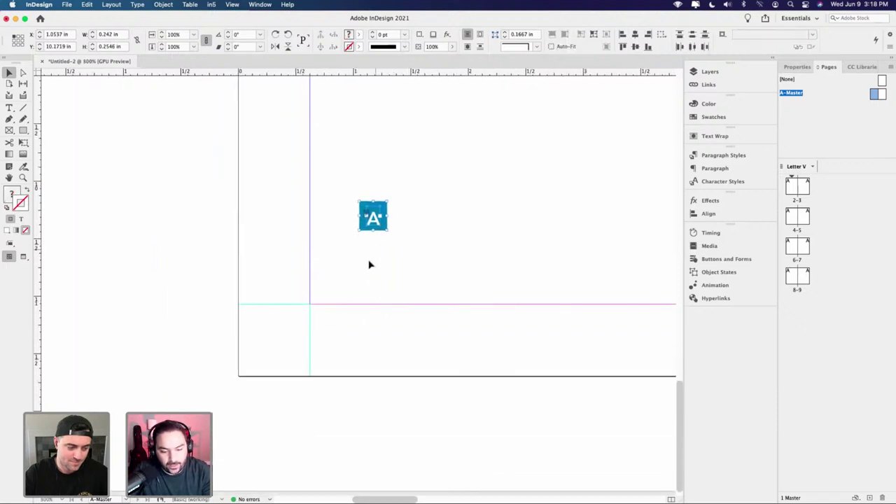
scroll(368, 262, up, 2)
key(super+shift+a)
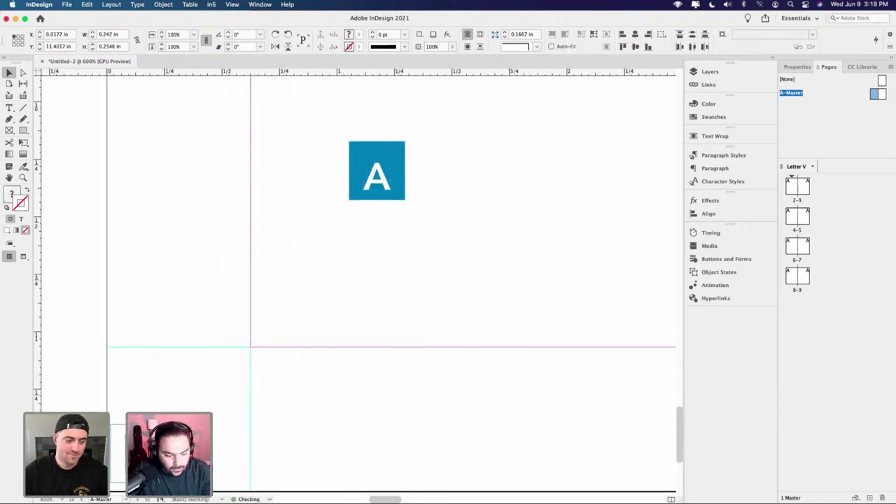
drag(376, 170, 96, 459)
drag(164, 433, 193, 401)
key(t)
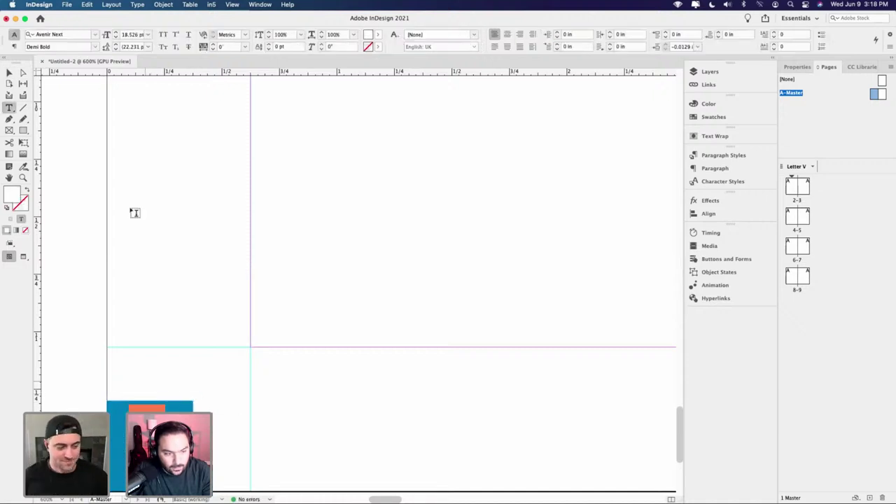
click(117, 38)
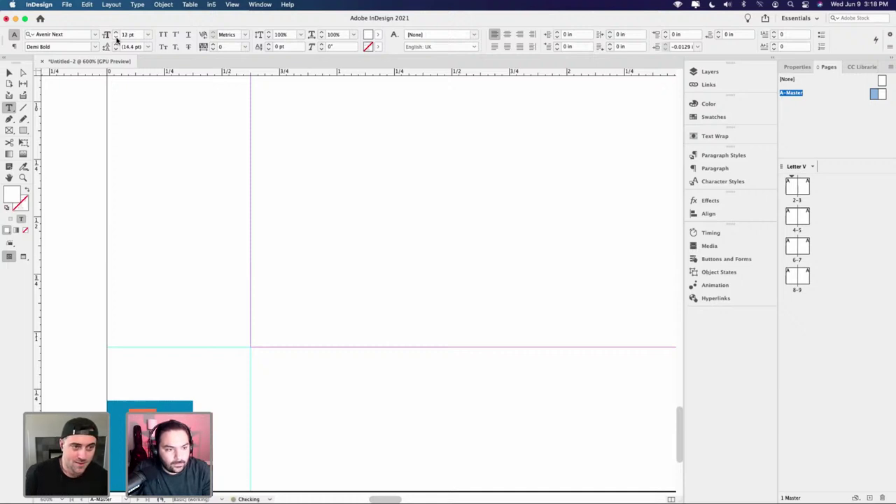
click(10, 73)
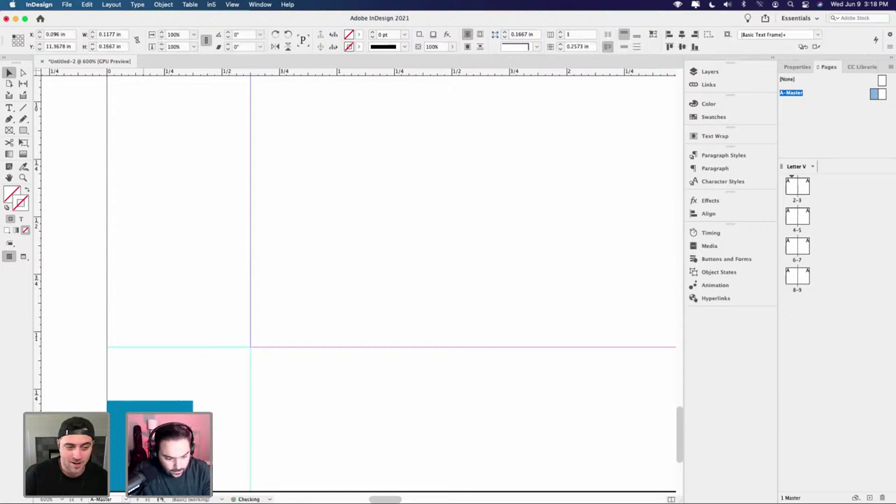
click(164, 392)
- Narrow and shrink the blue square so it fits snugly into the bottom-left corner
key(super+2)
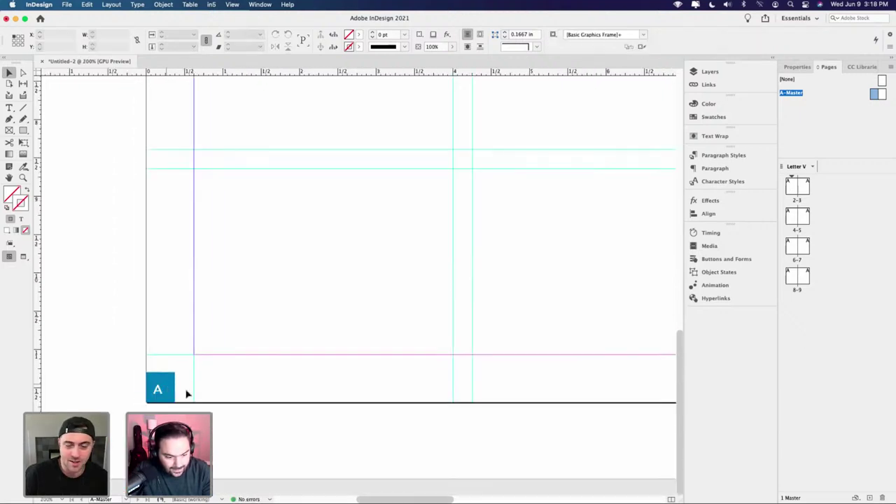
scroll(285, 382, left, 3)
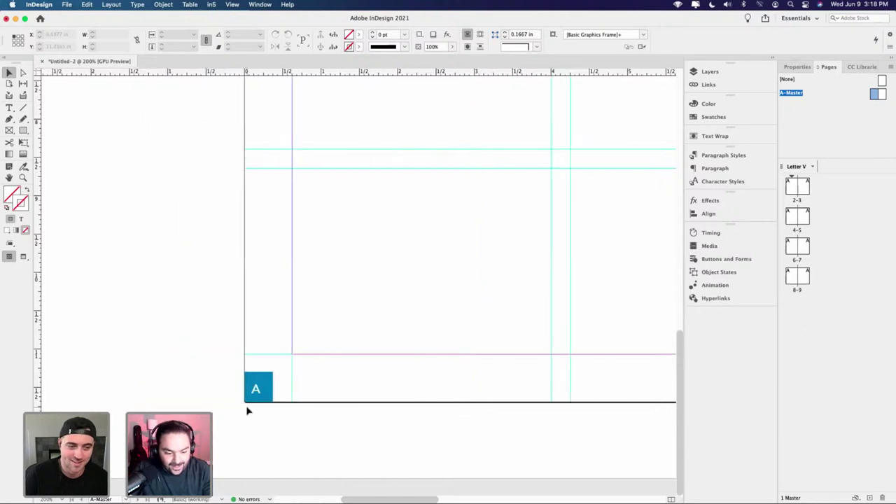
scroll(246, 408, up, 5)
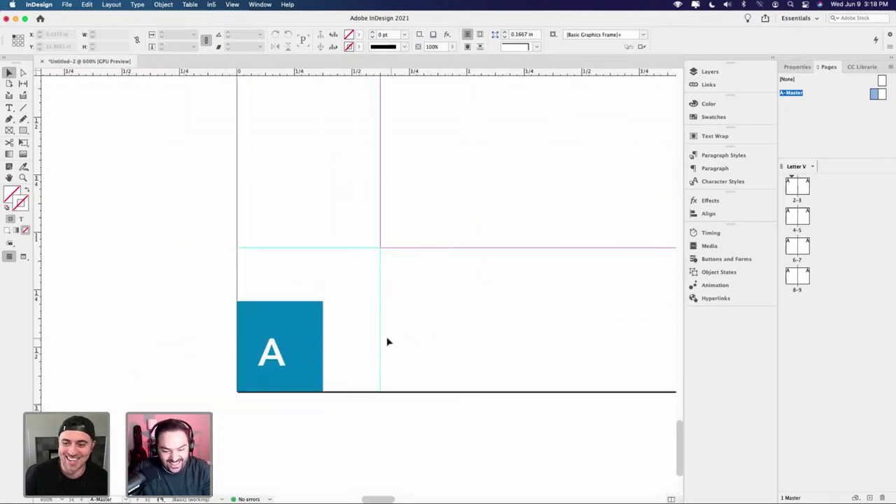
click(322, 345)
drag(322, 346, 313, 346)
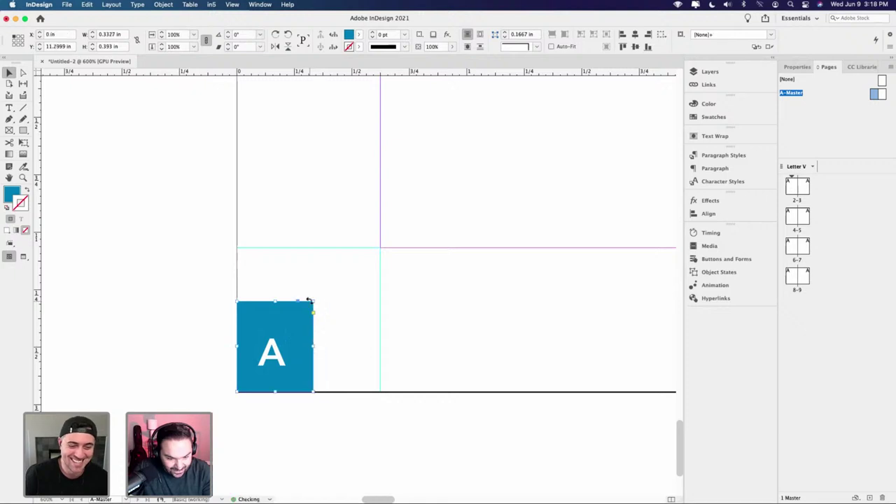
drag(311, 301, 305, 314)
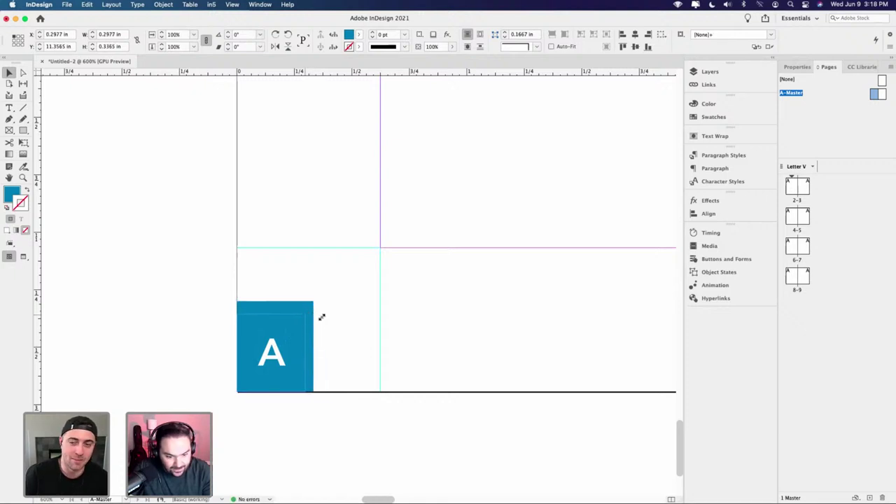
click(341, 328)
scroll(339, 327, down, 2)
scroll(329, 428, up, 3)
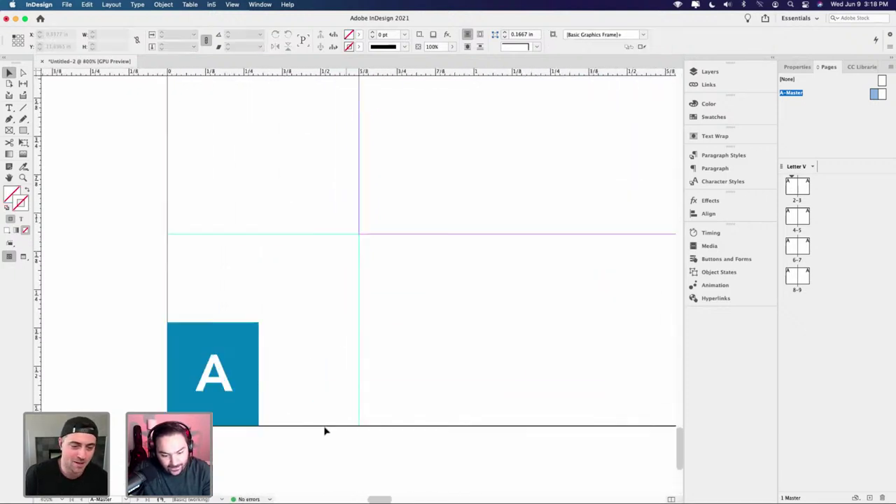
click(294, 340)
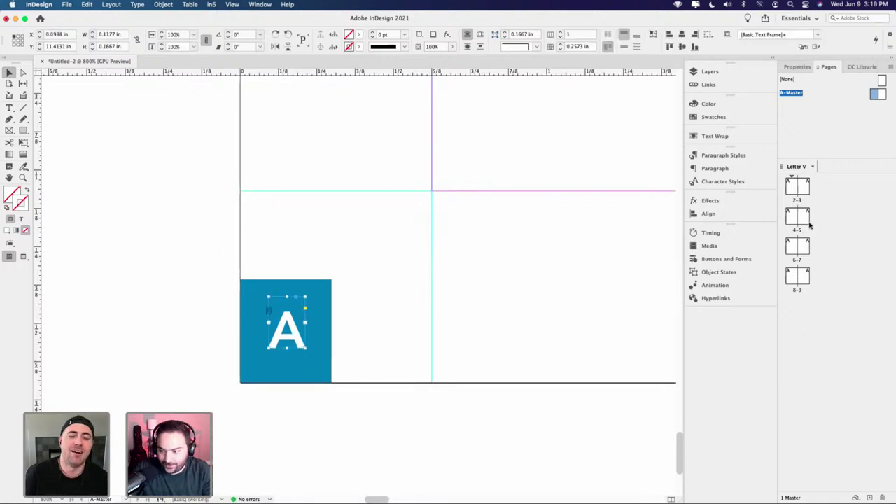
click(637, 236)
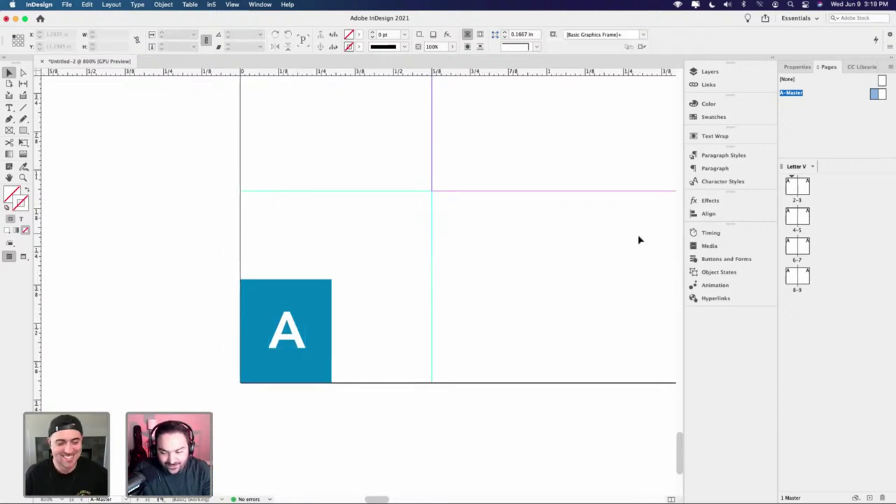
- Check that spread 2-3 shows the page number, then return to the A-Master
double_click(791, 188)
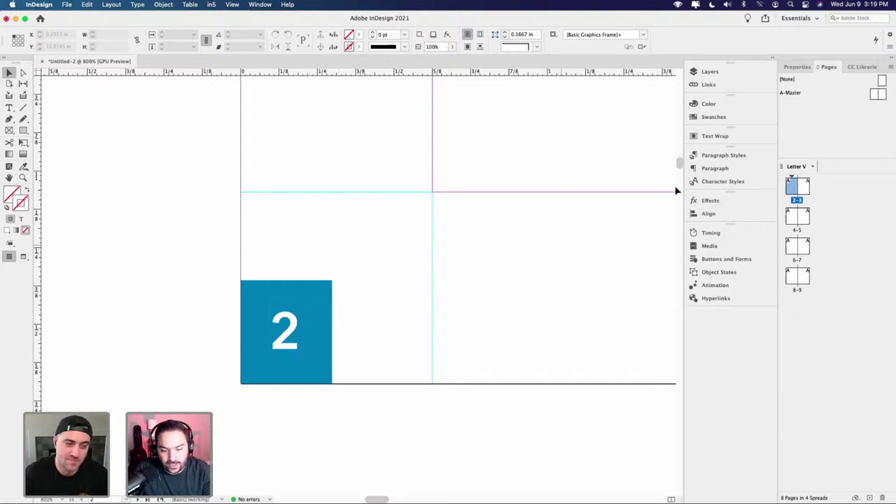
double_click(876, 97)
scroll(410, 264, down, 1)
- Duplicate the blue A square and drag the copy toward the right master page
click(333, 355)
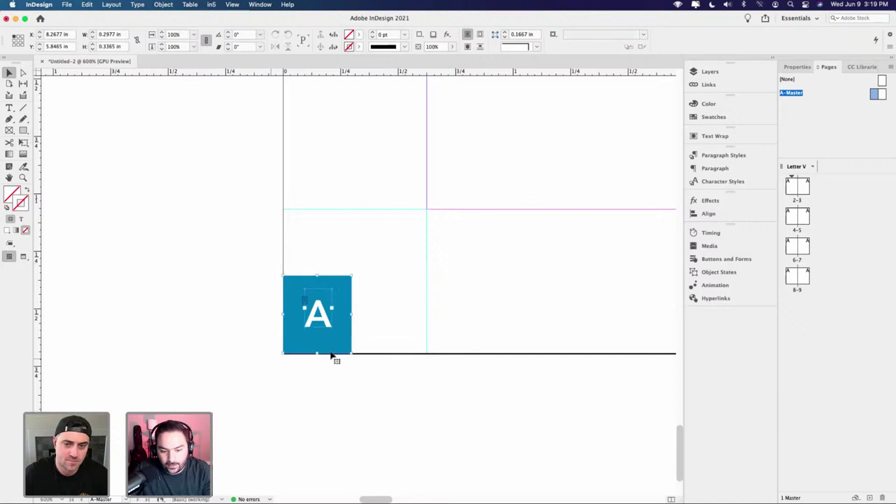
drag(327, 329, 502, 316)
scroll(546, 342, down, 3)
scroll(553, 344, left, 3)
scroll(561, 346, right, 3)
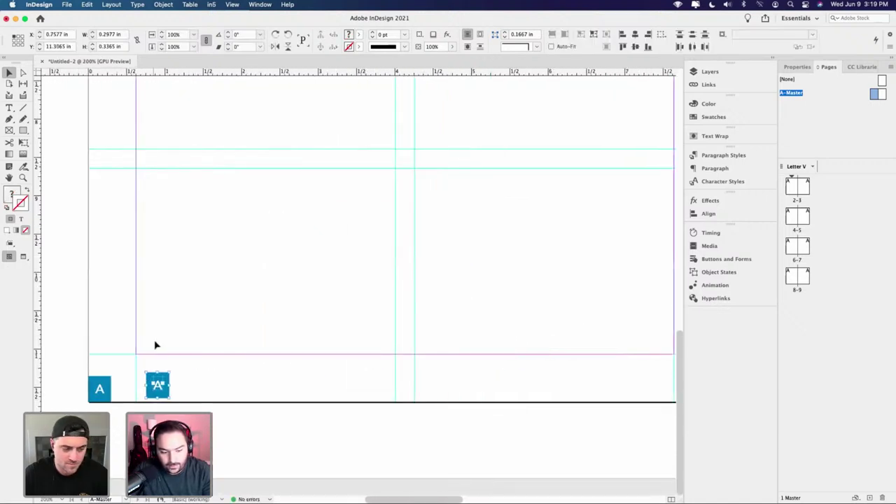
drag(158, 384, 536, 371)
scroll(78, 306, right, 5)
scroll(78, 307, right, 4)
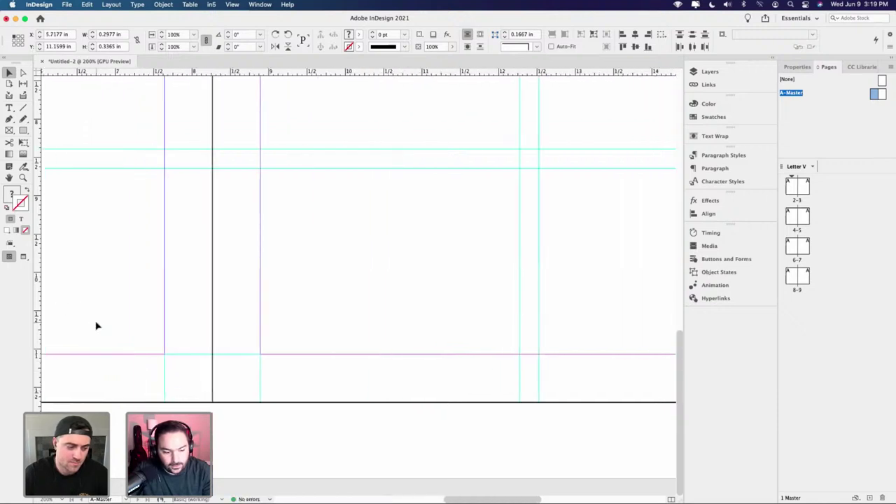
scroll(96, 324, left, 4)
- Place the copy in the right page's bottom-right corner and preview the zoomed-out spread without guides
drag(194, 374, 547, 361)
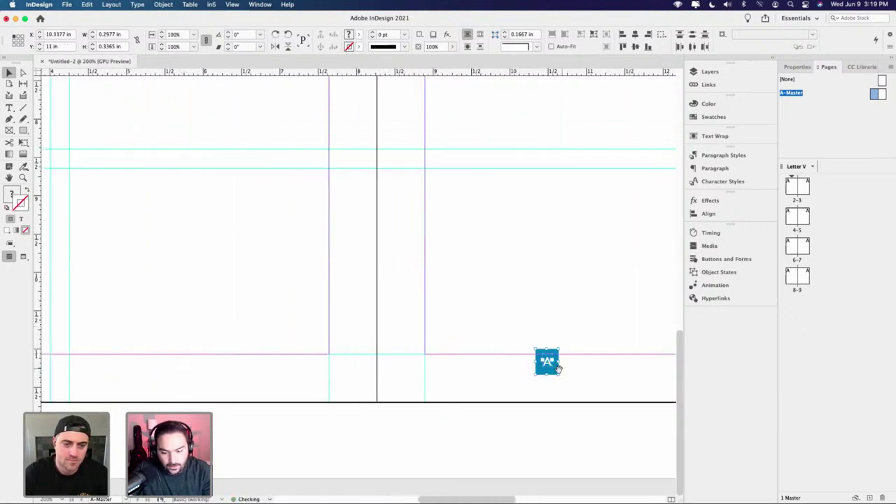
scroll(242, 278, right, 4)
drag(255, 370, 606, 378)
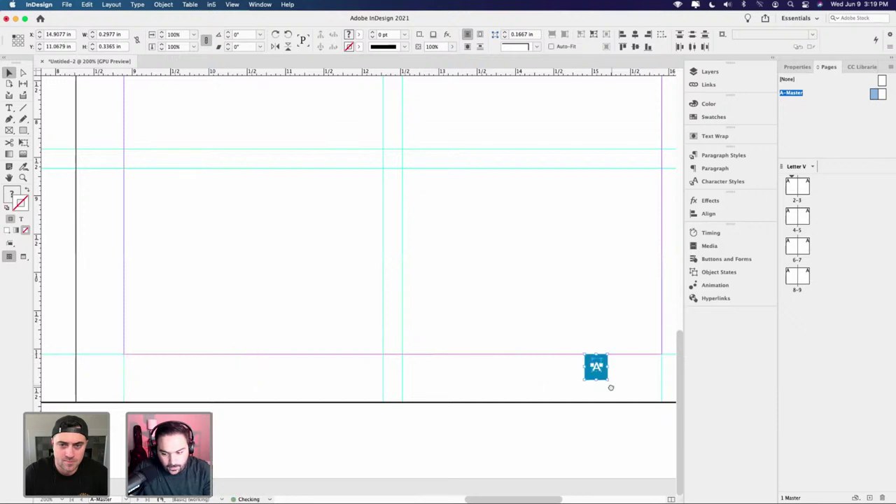
scroll(606, 378, right, 3)
drag(407, 376, 502, 389)
click(536, 390)
key(w)
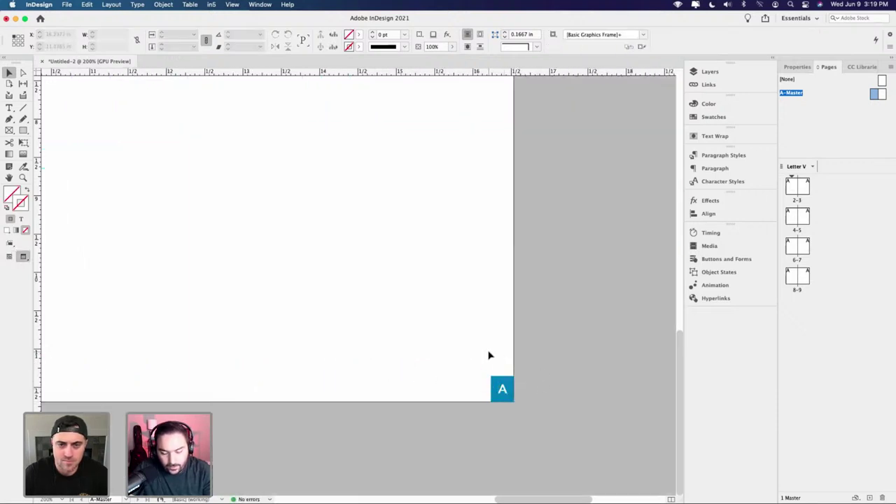
key(super+minus)
- Step through spreads 2-3, 4-5, 6-7 and 8-9 to check each blue corner page number
double_click(795, 189)
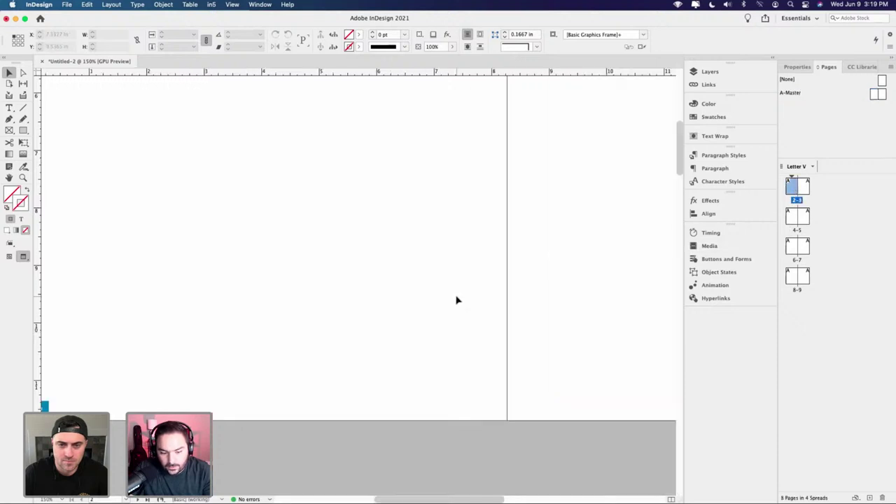
scroll(455, 299, down, 1)
scroll(391, 396, right, 8)
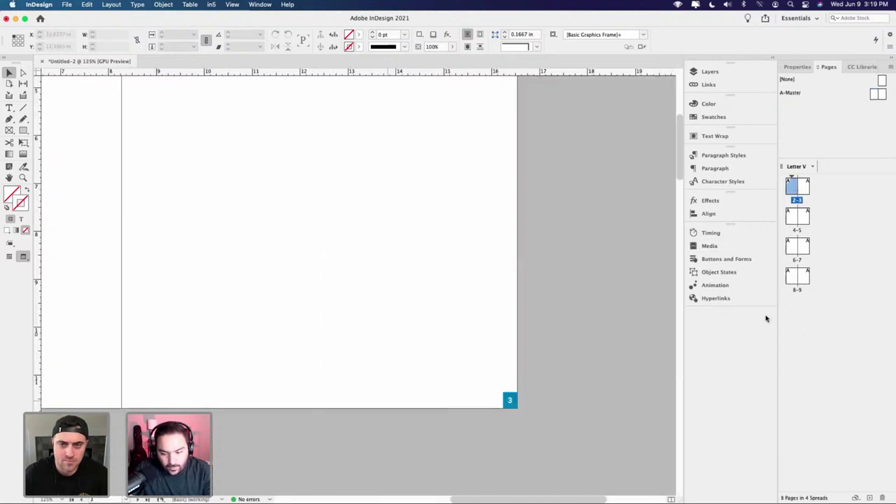
double_click(789, 217)
scroll(458, 324, right, 5)
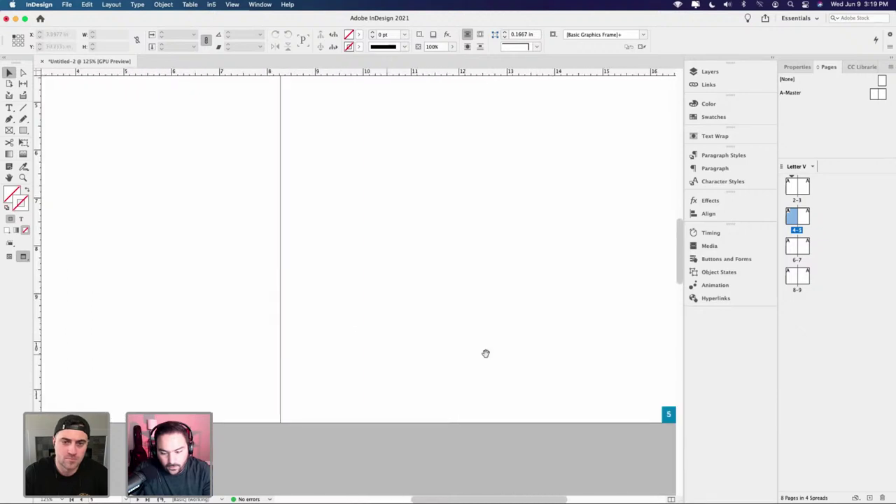
double_click(797, 247)
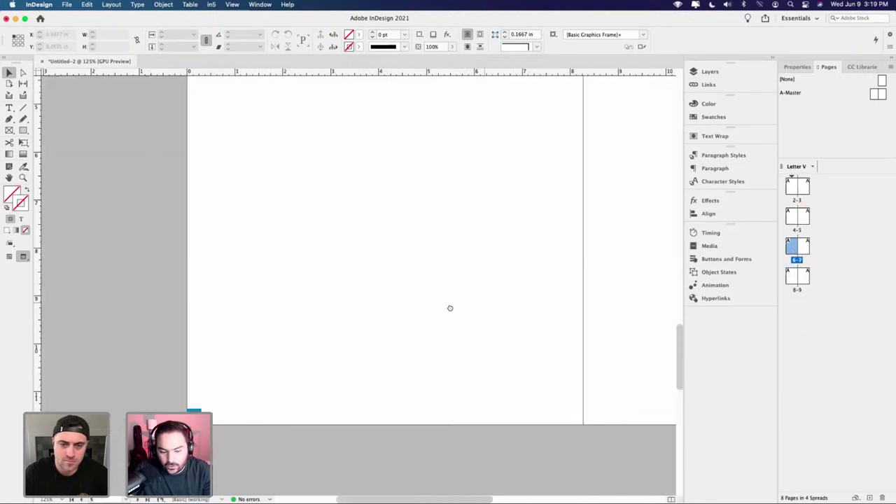
scroll(450, 306, right, 5)
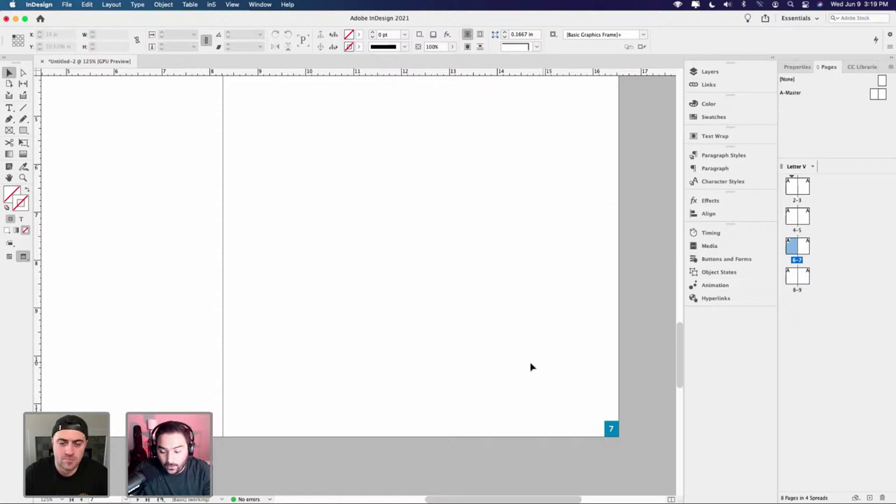
key(super+minus)
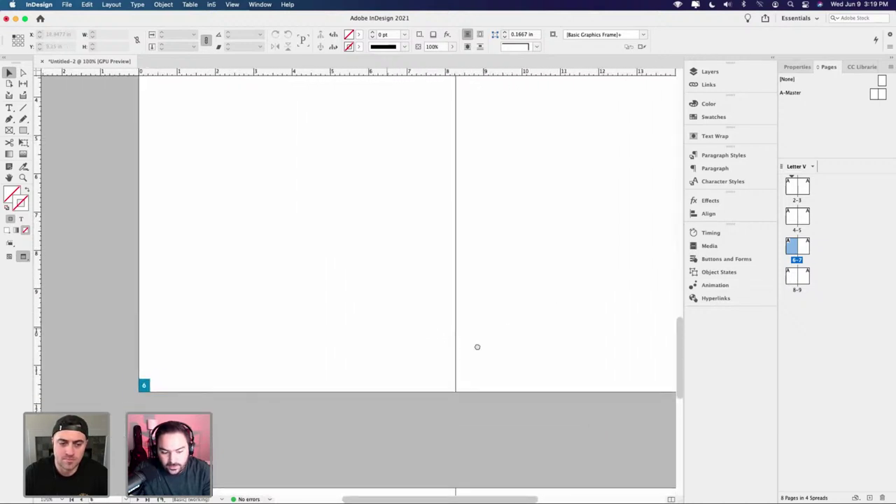
double_click(793, 274)
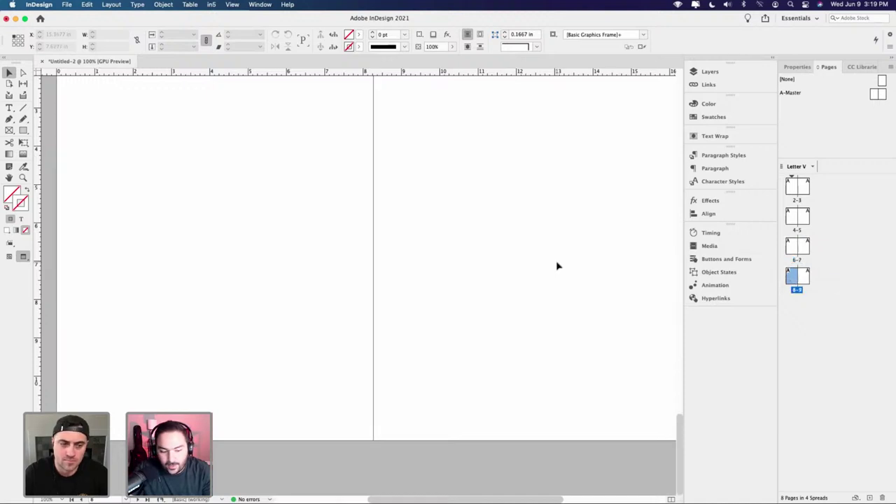
scroll(566, 296, left, 3)
scroll(566, 297, up, 3)
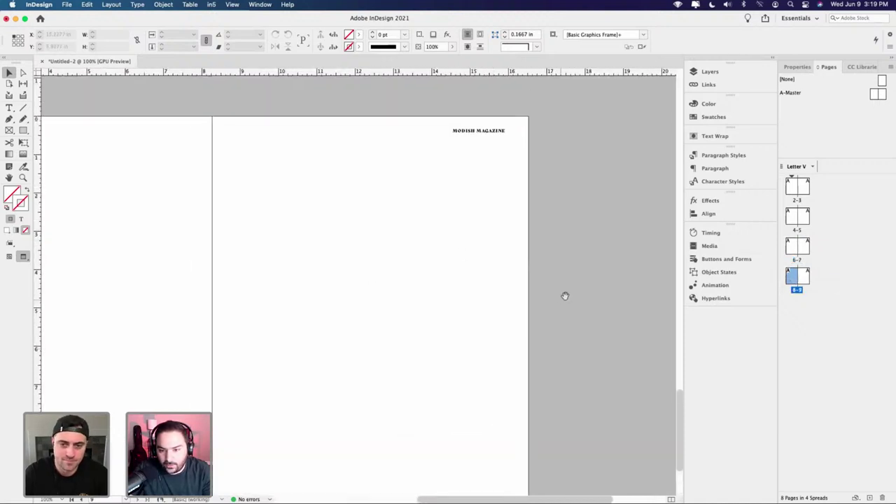
scroll(559, 234, left, 2)
scroll(560, 234, down, 3)
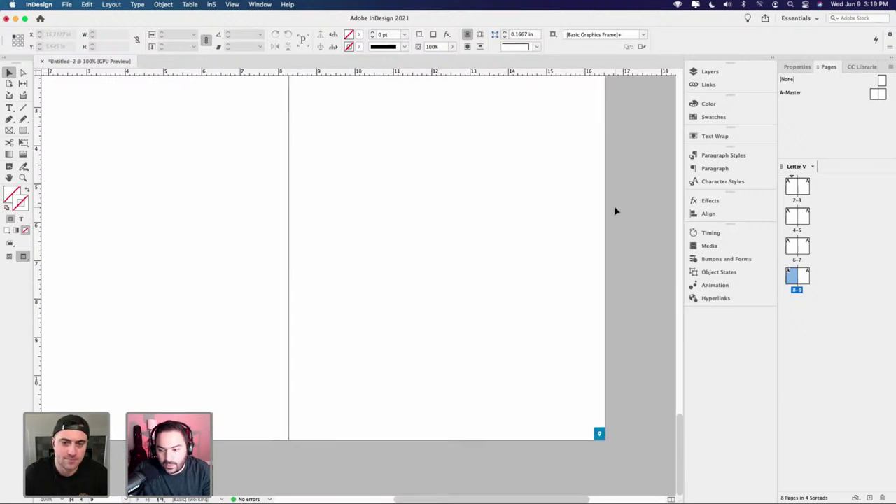
- Return to spread 2-3 and zoom out to show the whole spread with both mastheads
double_click(789, 189)
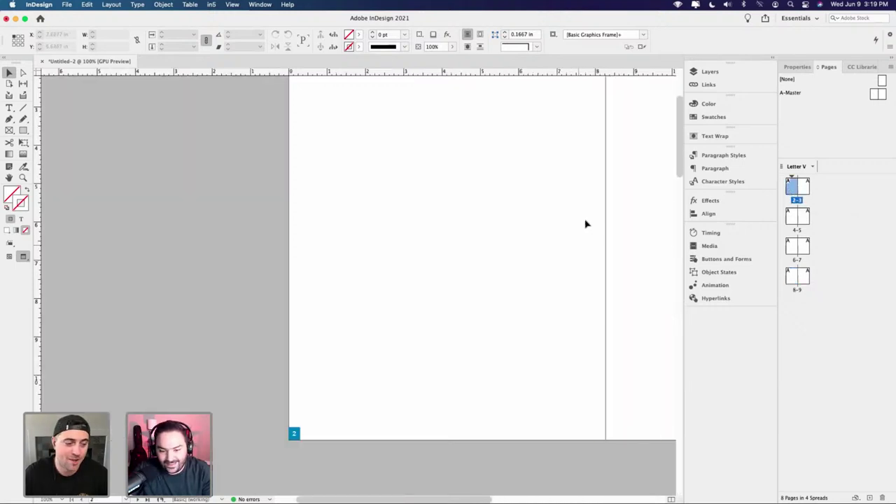
drag(586, 224, 502, 305)
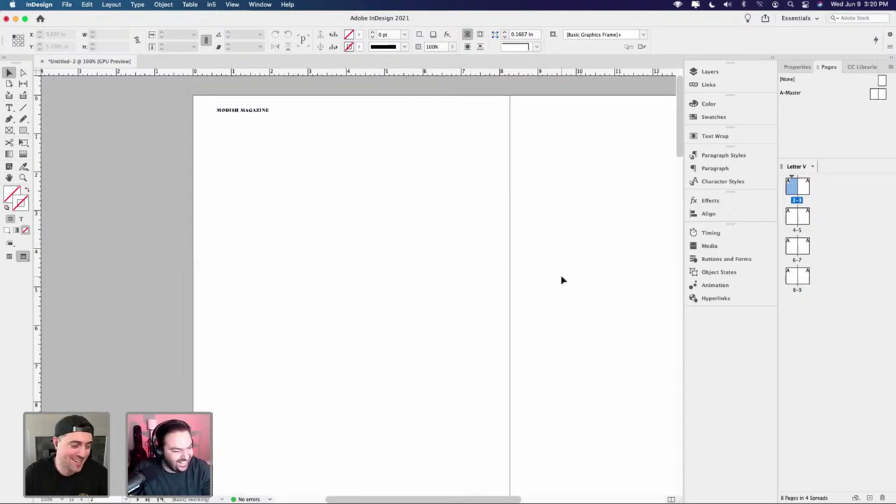
drag(635, 228, 588, 187)
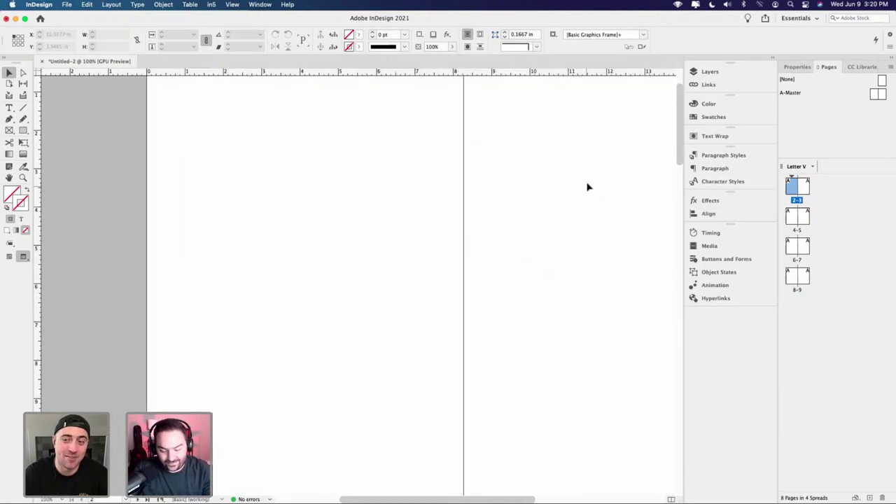
key(super+minus)
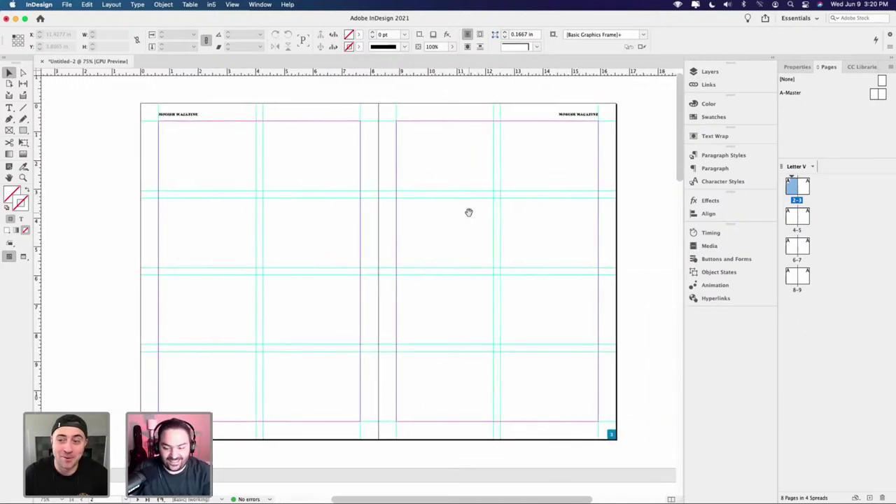
double_click(796, 190)
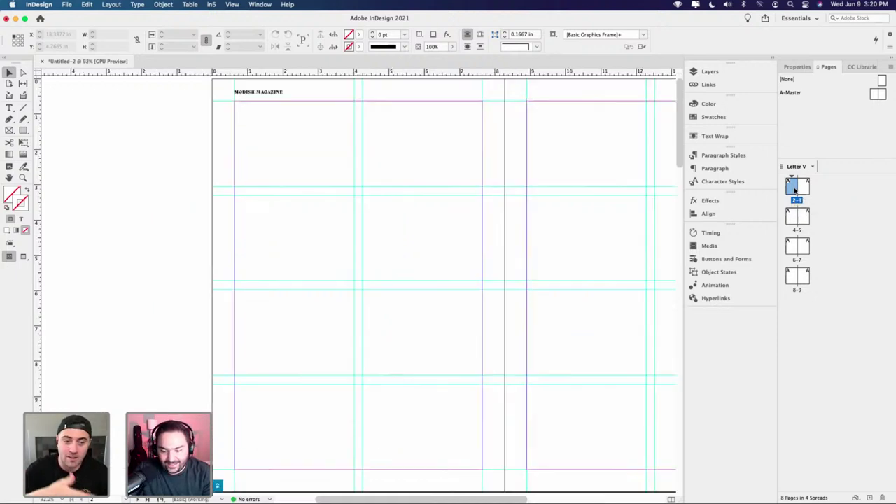
scroll(476, 218, right, 3)
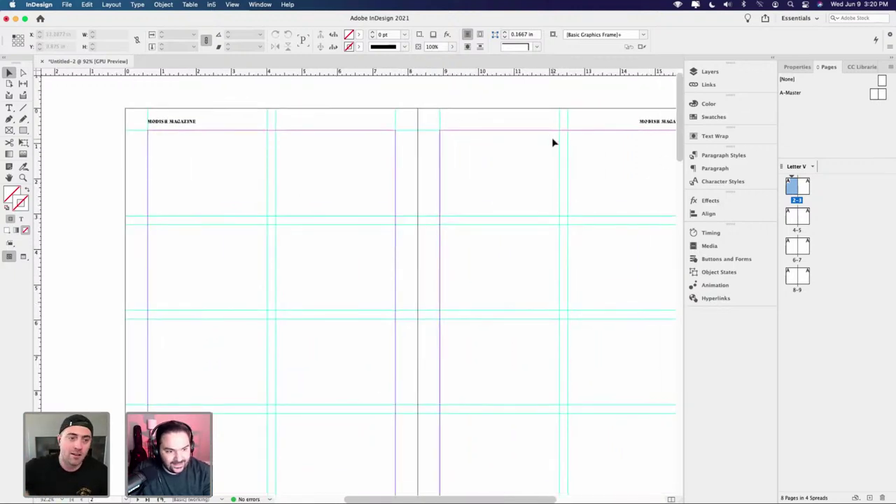
key(w)
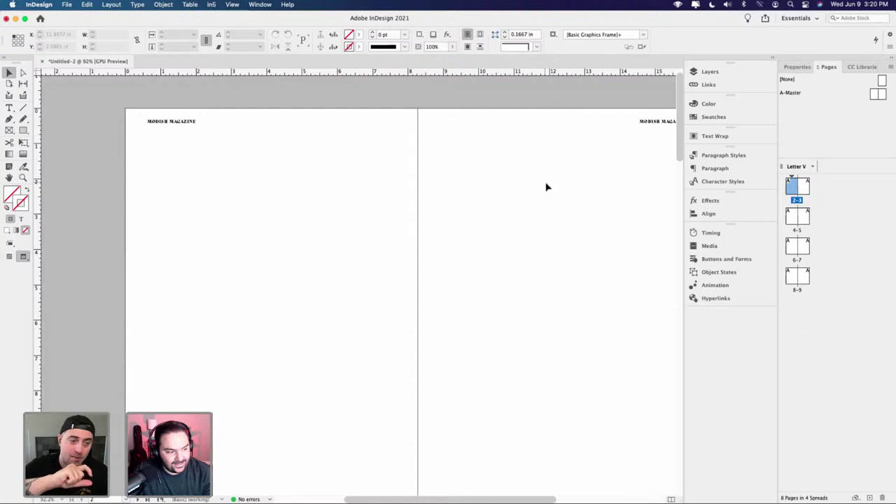
scroll(533, 186, right, 5)
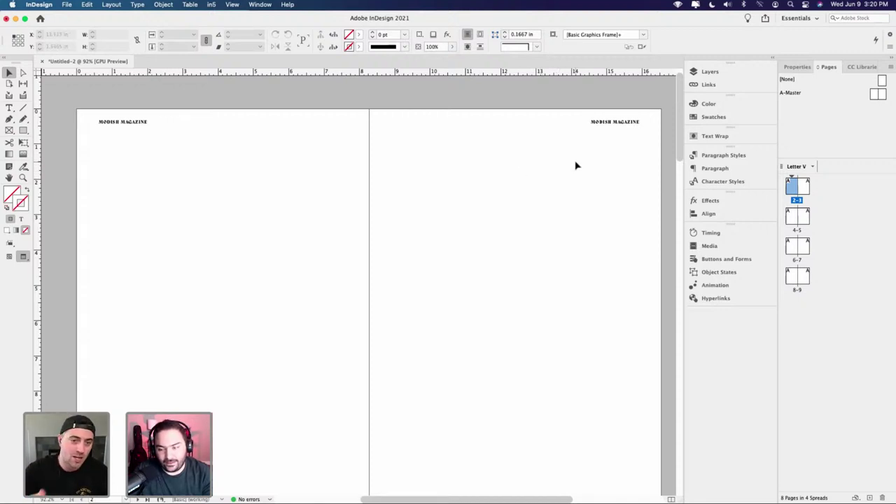
double_click(790, 188)
key(w)
drag(524, 202, 477, 222)
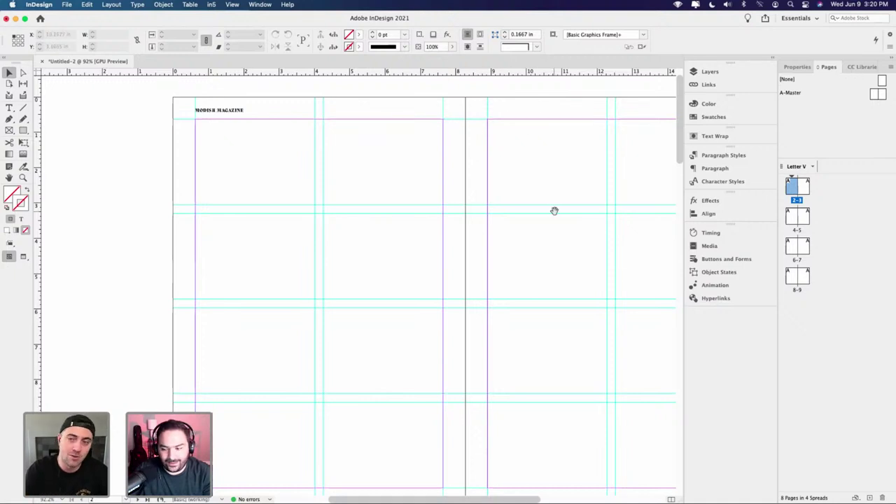
drag(554, 210, 440, 250)
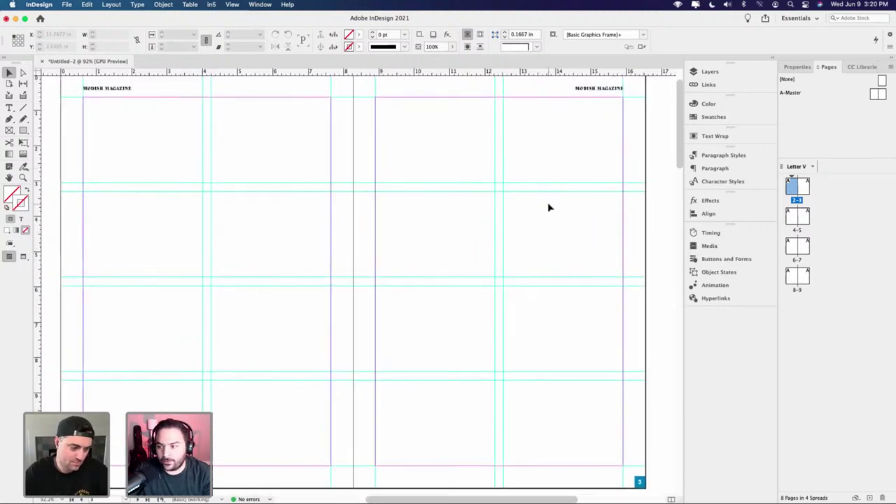
- Browse the CC Libraries Fashion, Home Decor and Outdoor Living groups, leaving Home Decor expanded
click(861, 68)
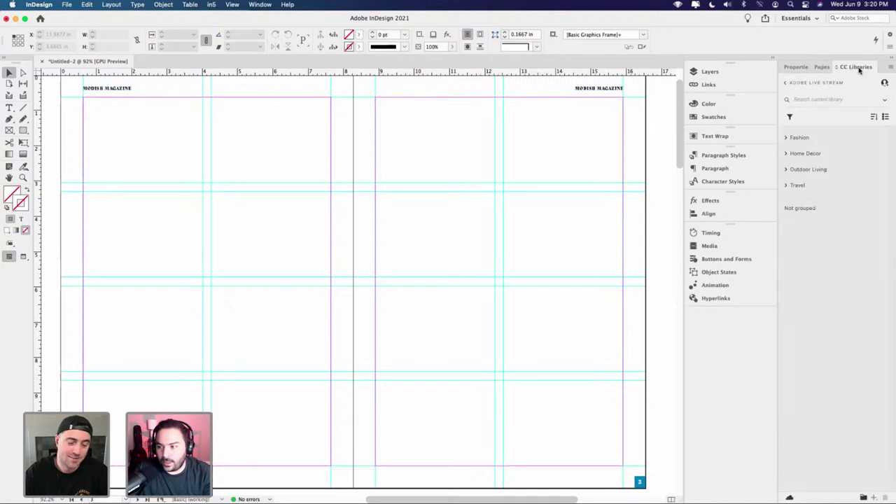
click(788, 139)
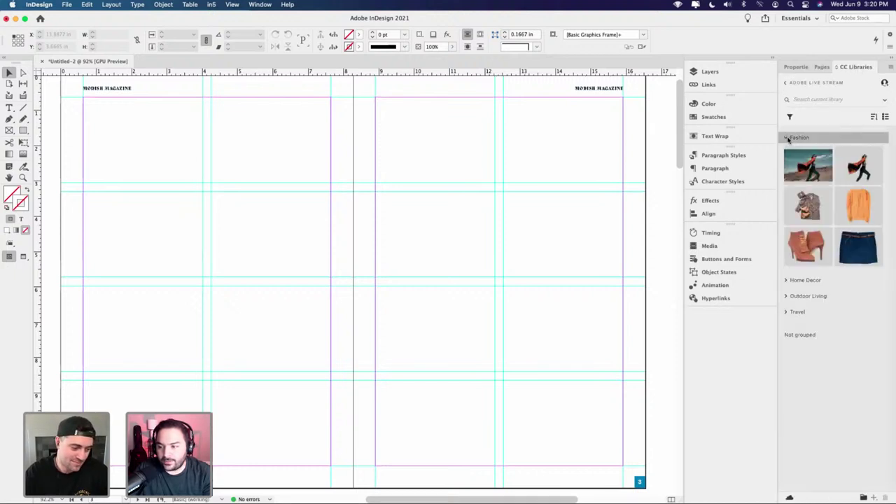
click(789, 141)
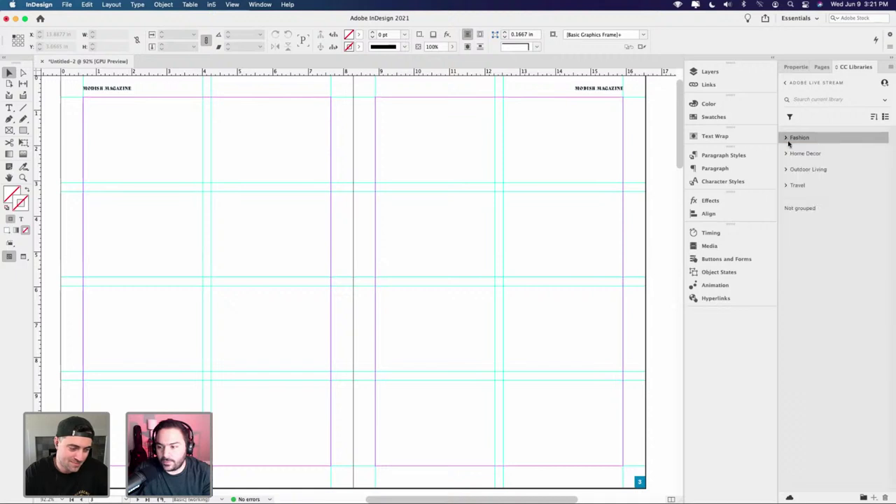
click(787, 153)
click(787, 153)
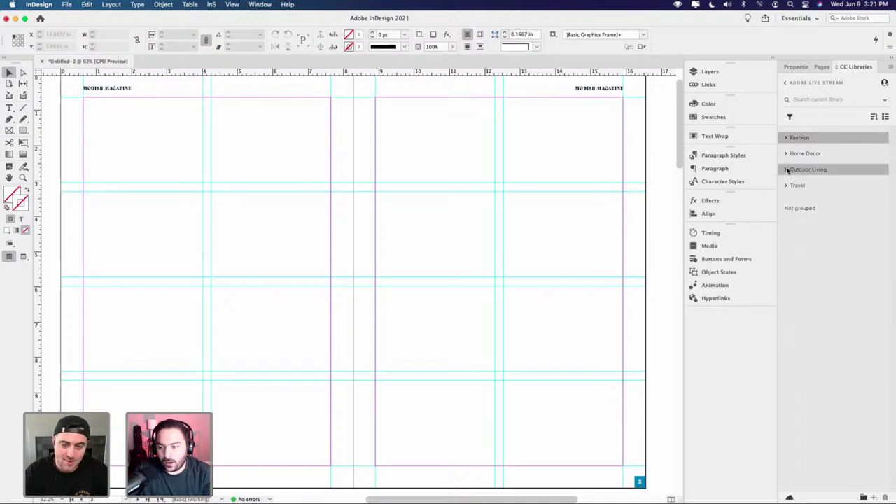
click(787, 170)
click(787, 170)
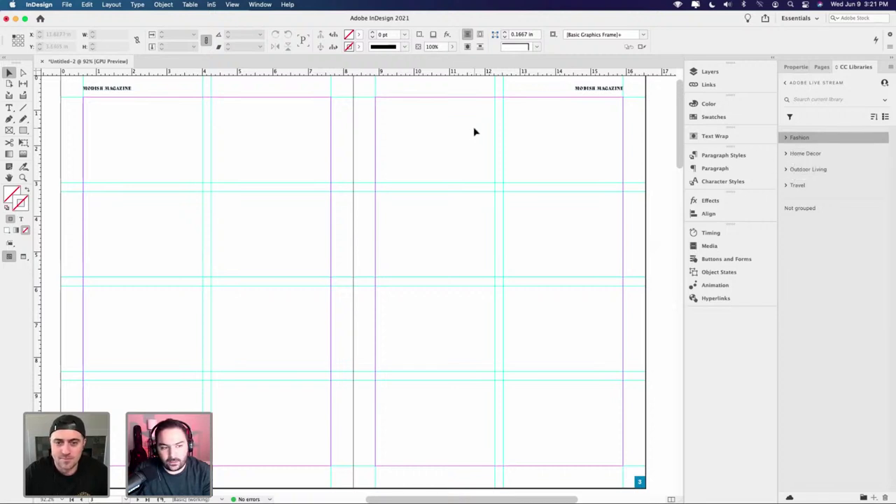
click(806, 154)
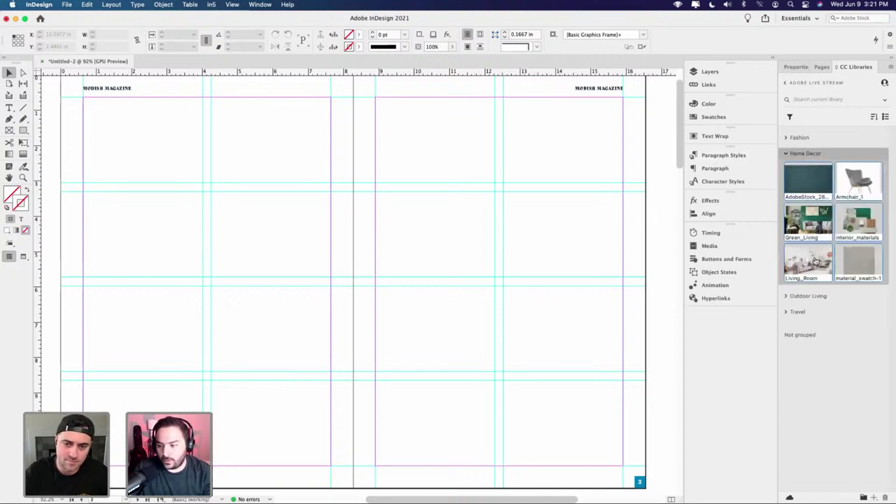
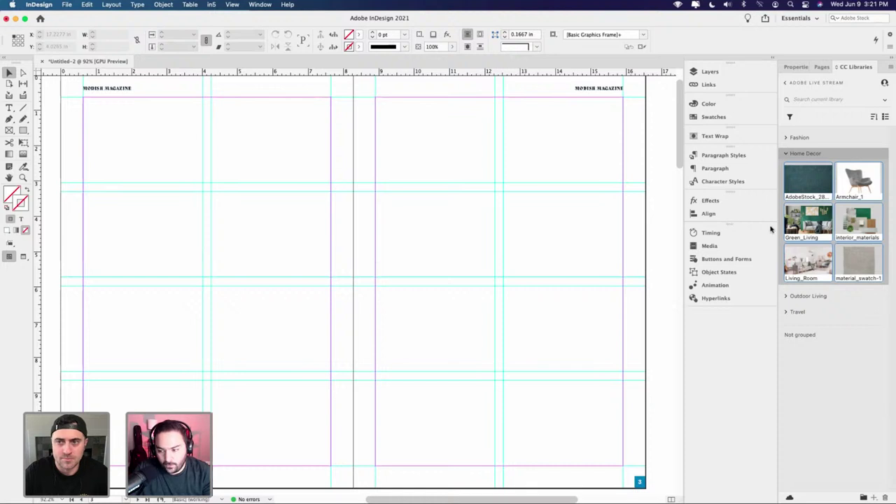
- Load the Home Decor library images and undo the stray fabric swatch placement
drag(805, 228, 203, 158)
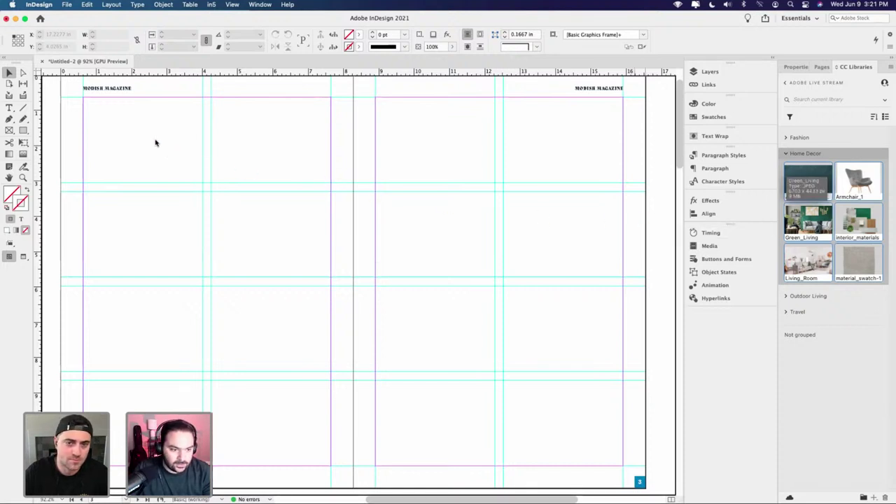
click(192, 139)
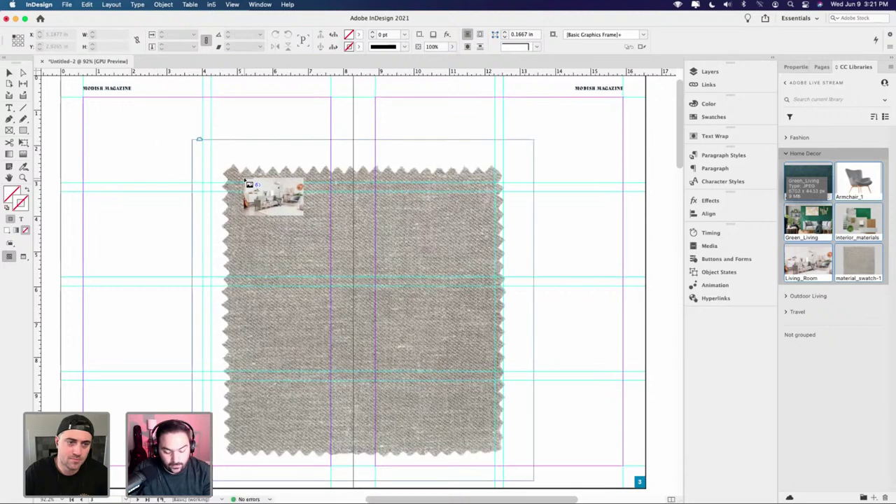
key(Right)
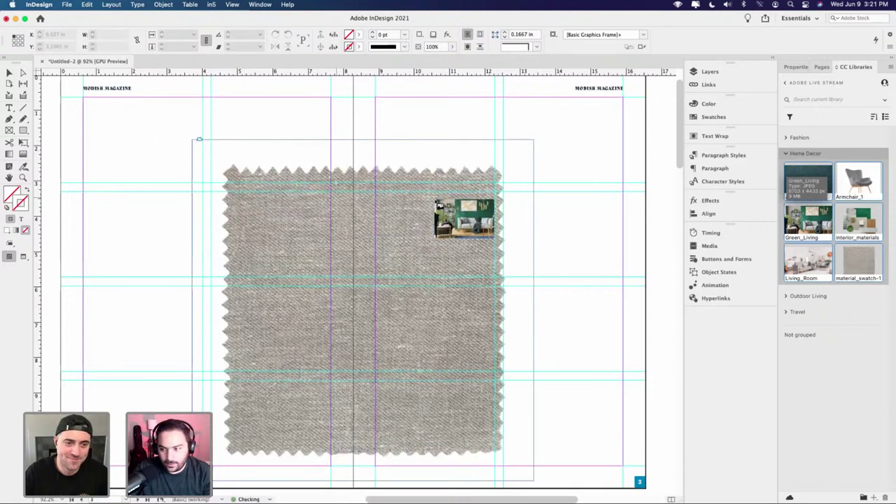
click(510, 224)
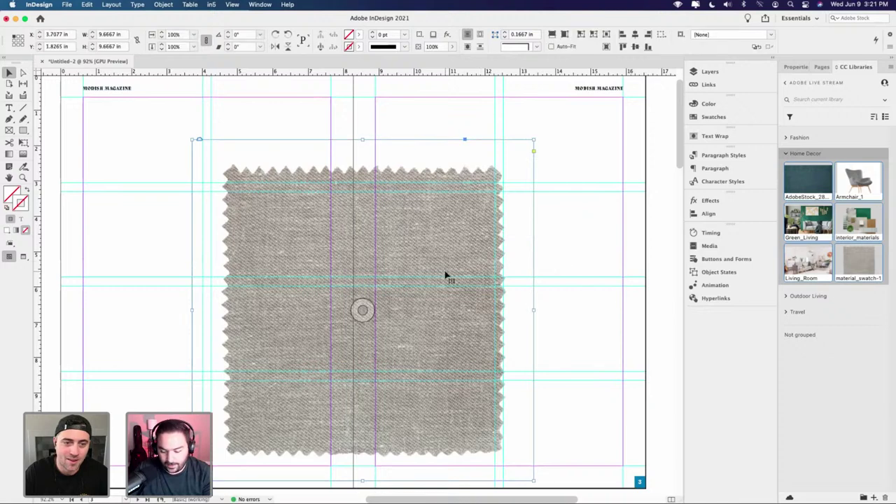
key(super+z)
- Place the Green_Living photo at the left page's top-left margin corner
drag(833, 221, 209, 172)
click(164, 164)
drag(117, 152, 88, 104)
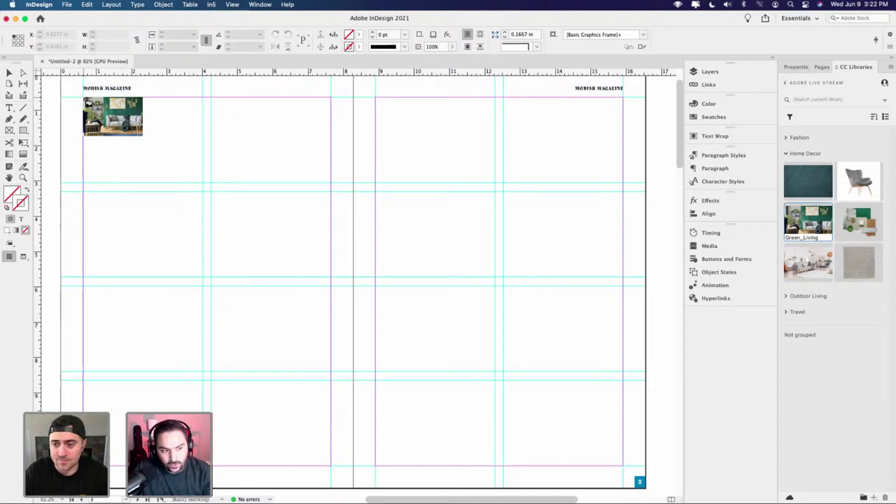
- Stretch the Green_Living frame into a wide top banner and apply Fill Frame Proportionally
drag(85, 100, 496, 279)
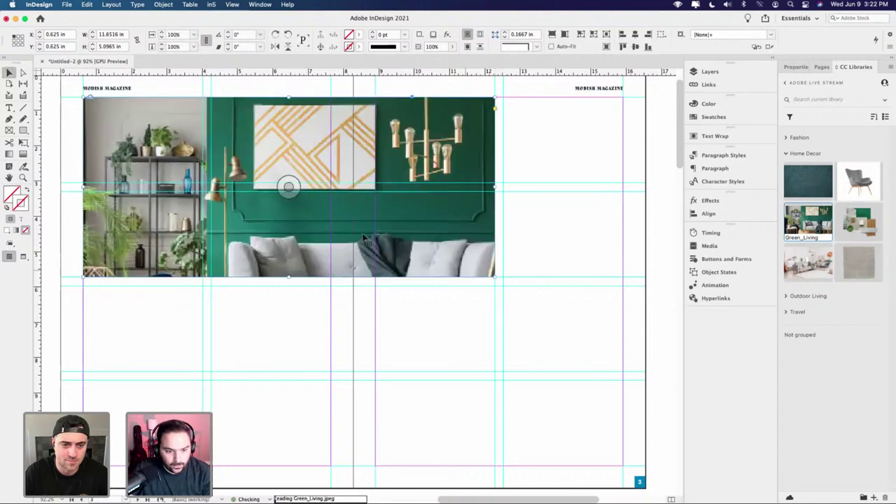
click(289, 187)
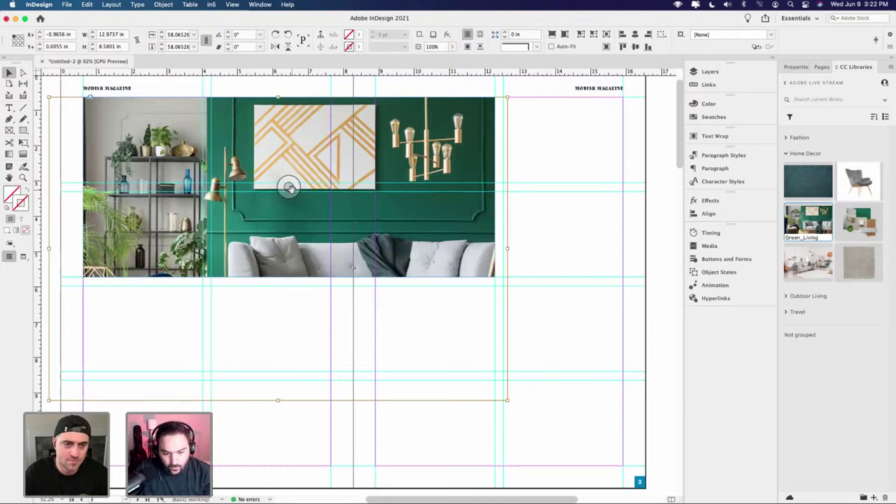
click(570, 224)
scroll(602, 225, left, 5)
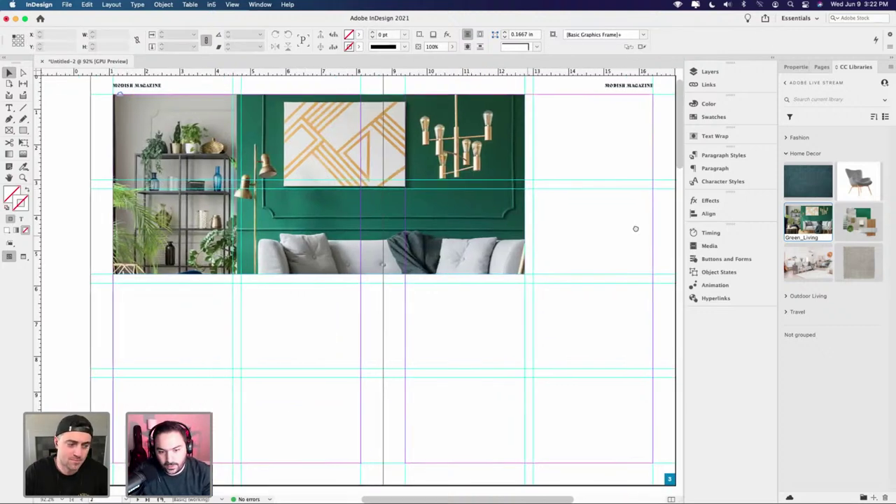
click(394, 181)
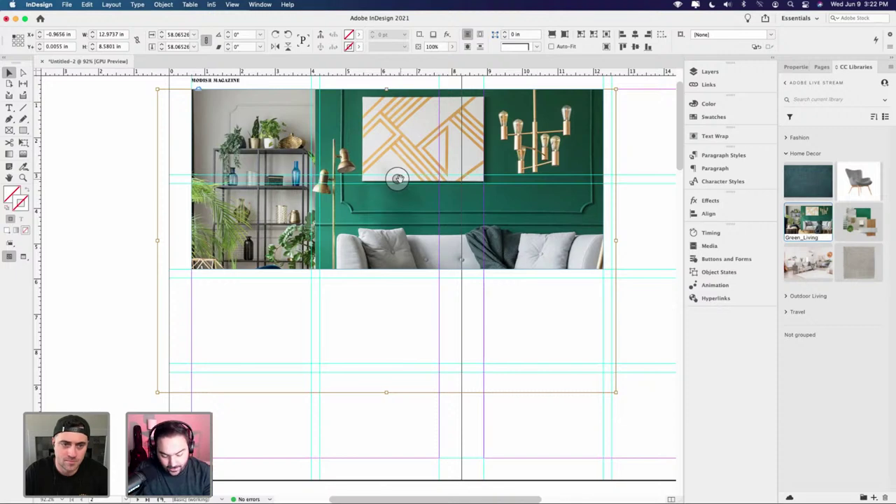
key(super+alt+shift+c)
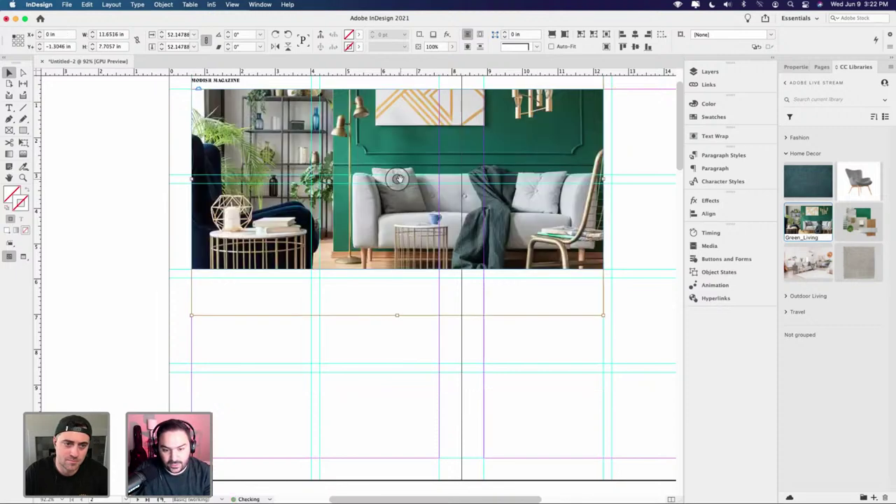
scroll(560, 285, up, 3)
scroll(560, 285, left, 3)
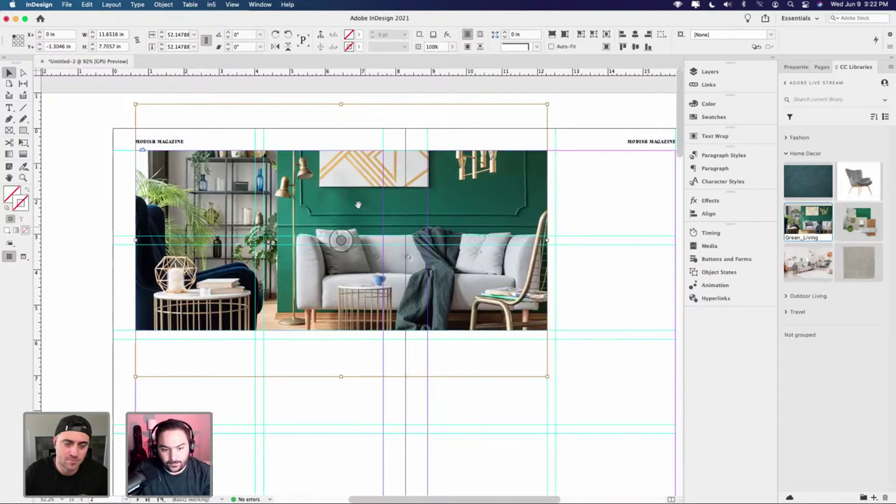
click(572, 224)
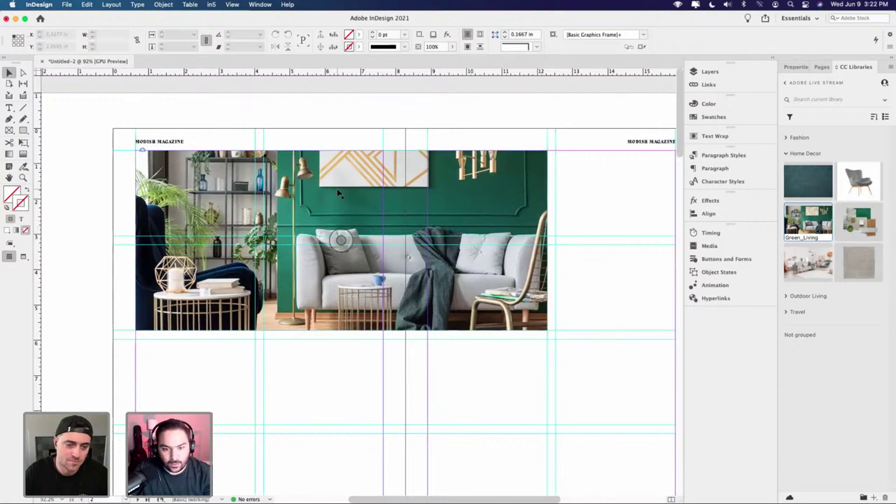
click(341, 240)
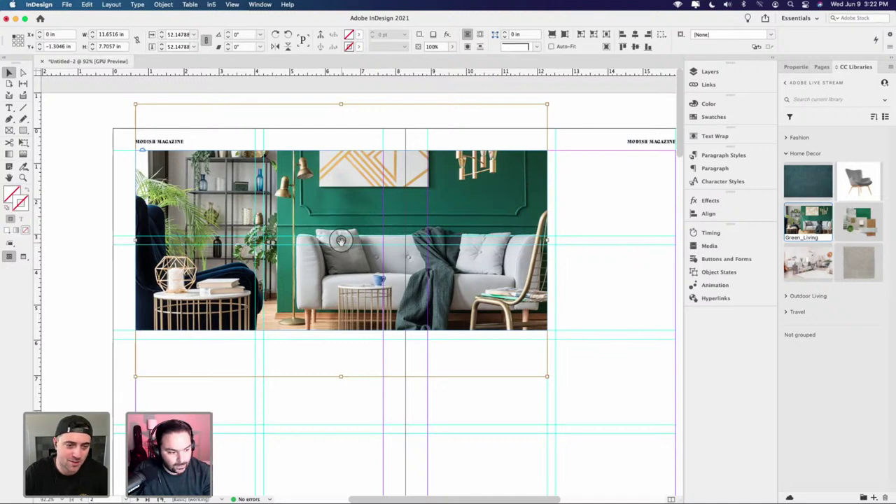
key(shift+Up)
key(shift+Up)
key(shift+Up)
key(shift+Up)
key(shift+Up)
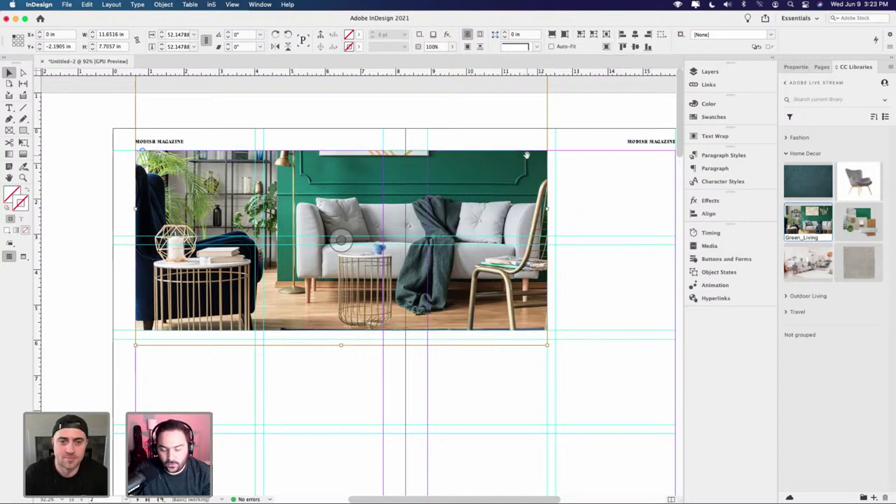
key(super+alt+period)
key(super+alt+period)
key(super+alt+period)
key(super+alt+period)
key(super+alt+period)
key(super+alt+period)
key(super+alt+period)
key(super+alt+period)
key(super+alt+period)
key(super+alt+period)
key(super+alt+period)
key(super+alt+period)
key(super+alt+period)
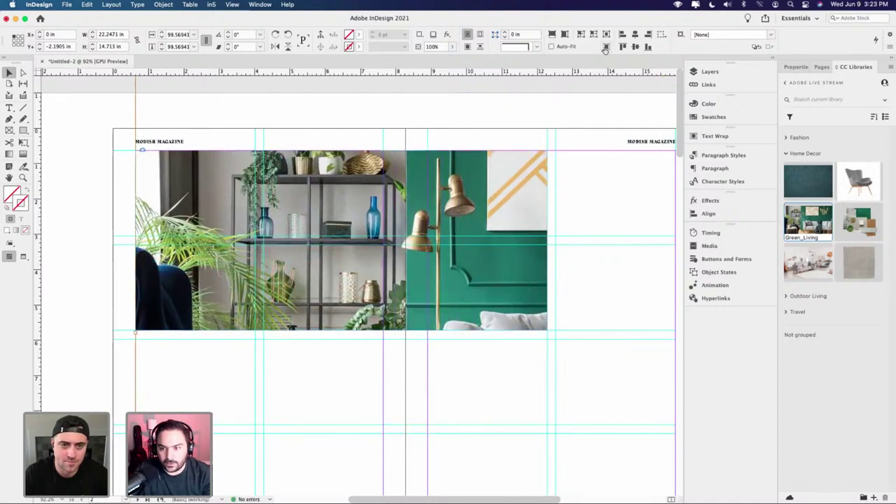
click(606, 47)
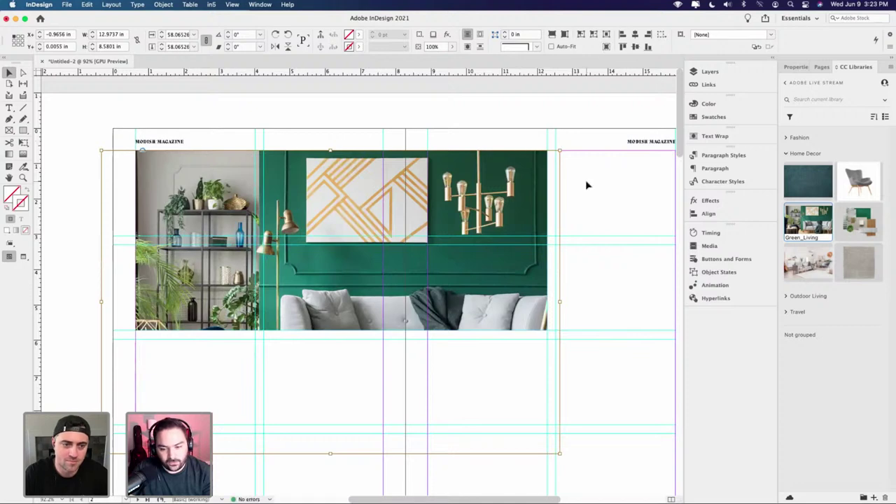
key(shift+Up)
key(shift+Up)
key(shift+Up)
key(shift+Up)
key(shift+Up)
key(shift+Up)
key(shift+Up)
key(shift+Up)
key(shift+Up)
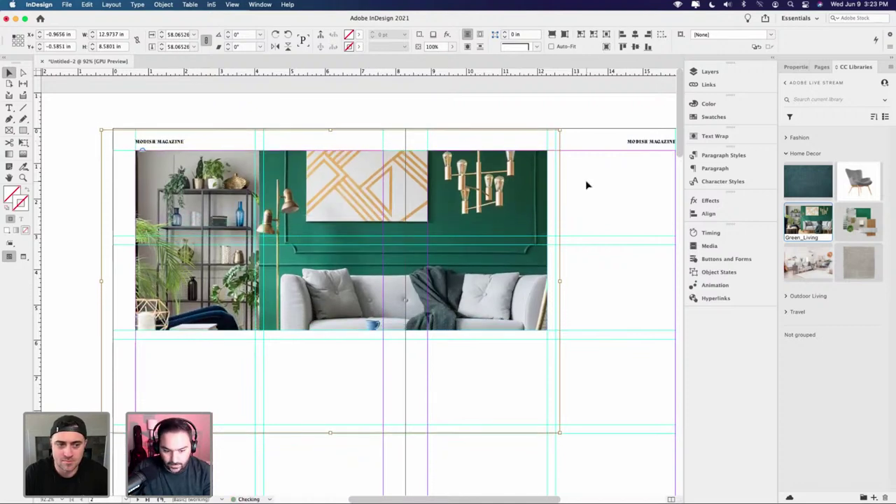
key(shift+Up)
key(shift+Up)
key(shift+Up)
key(shift+Up)
key(shift+Up)
key(shift+Up)
key(shift+Up)
key(shift+Up)
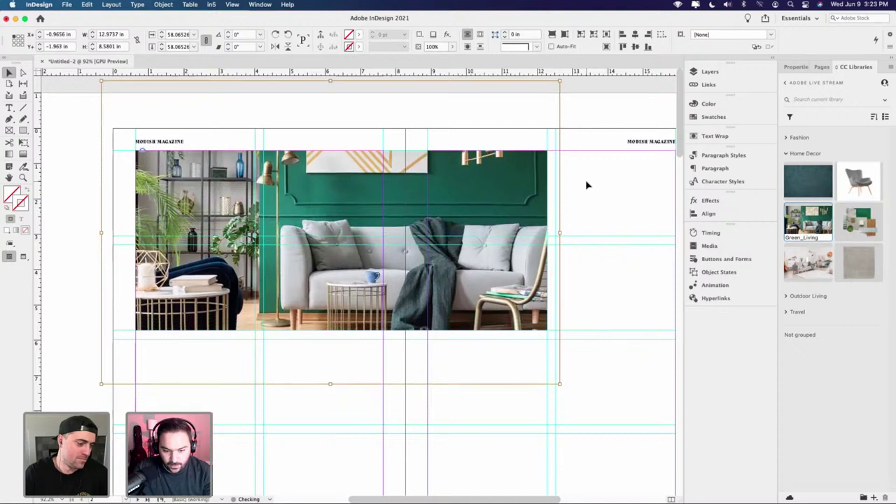
key(Up)
key(Up)
key(Up)
key(Up)
key(Up)
key(Up)
key(Up)
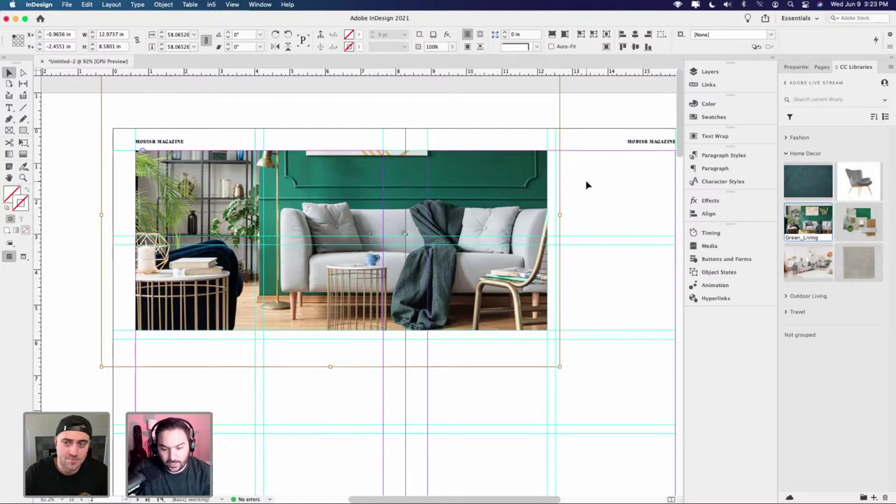
key(super+alt+shift+c)
click(587, 229)
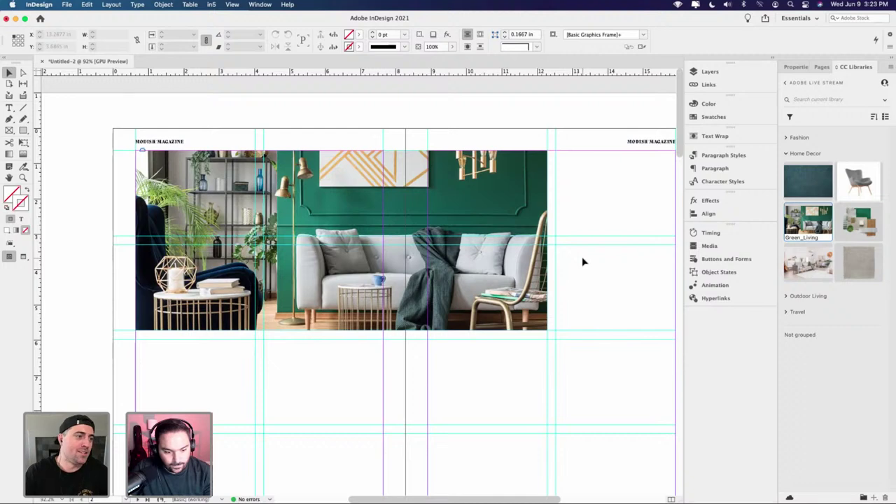
scroll(455, 315, down, 3)
scroll(455, 316, right, 1)
scroll(448, 276, up, 3)
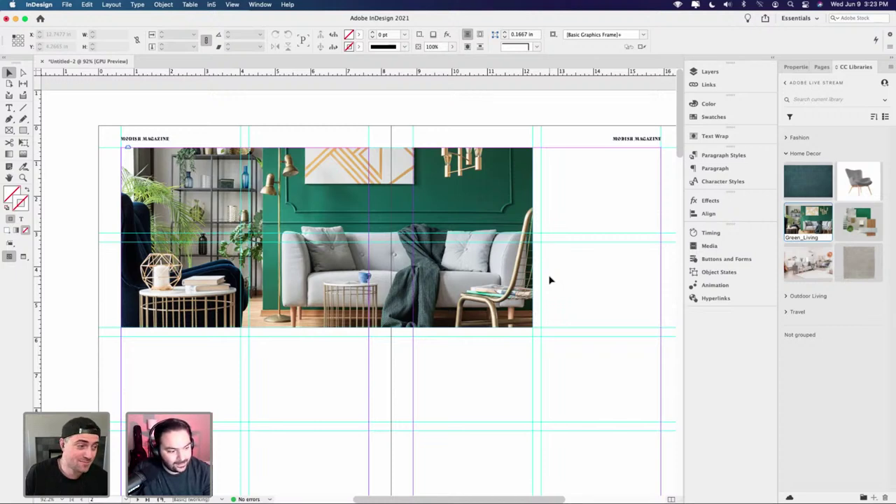
scroll(553, 283, down, 3)
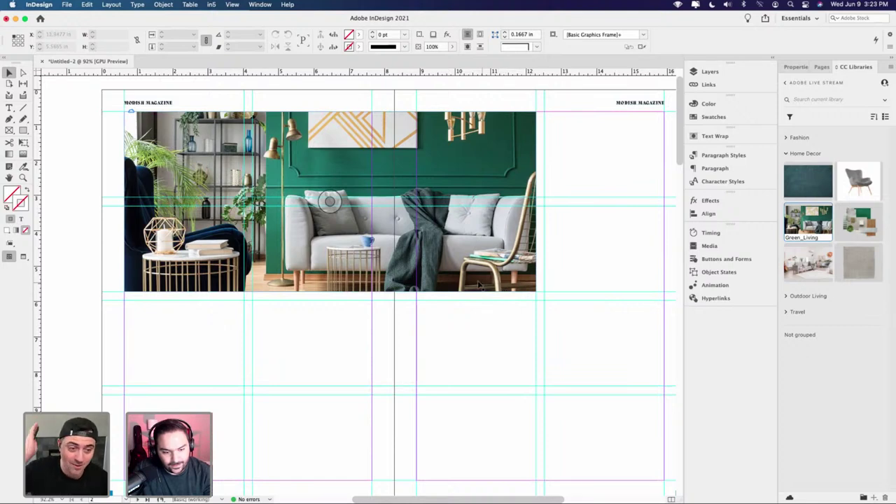
click(695, 4)
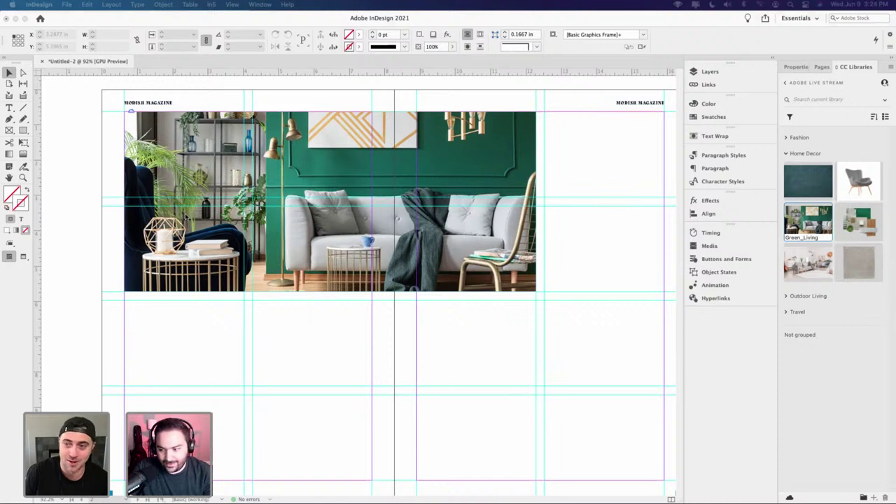
click(127, 217)
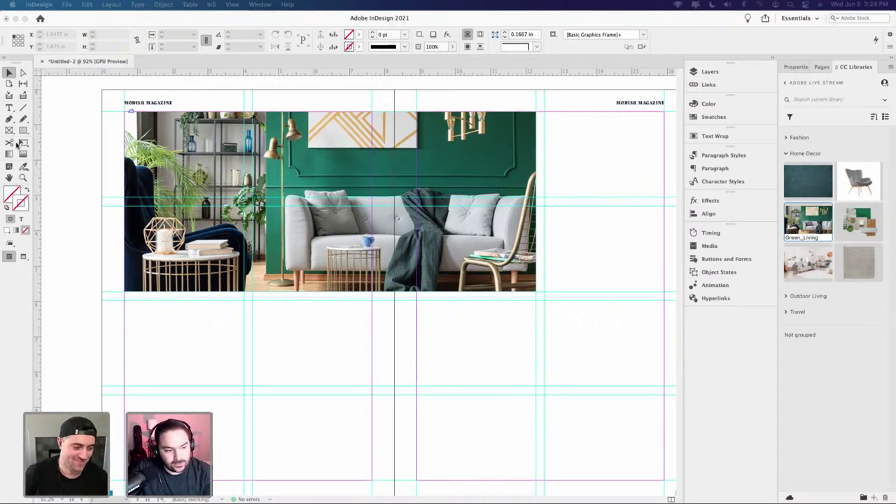
- Draw a text frame over the photo and type the headline 'Living In'
click(10, 110)
click(9, 108)
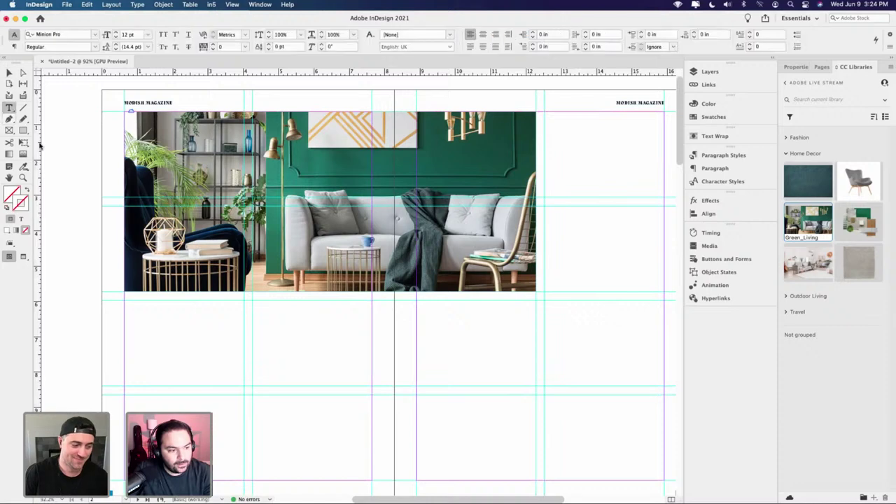
drag(103, 184, 349, 239)
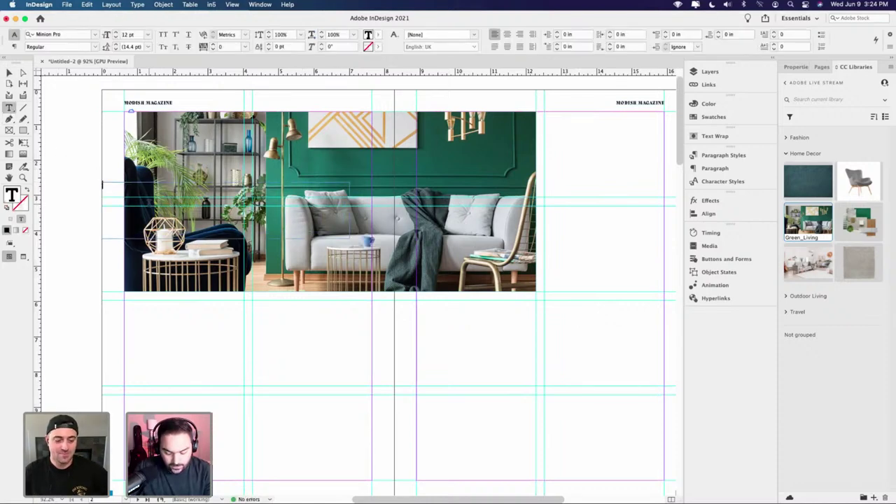
text(Liv)
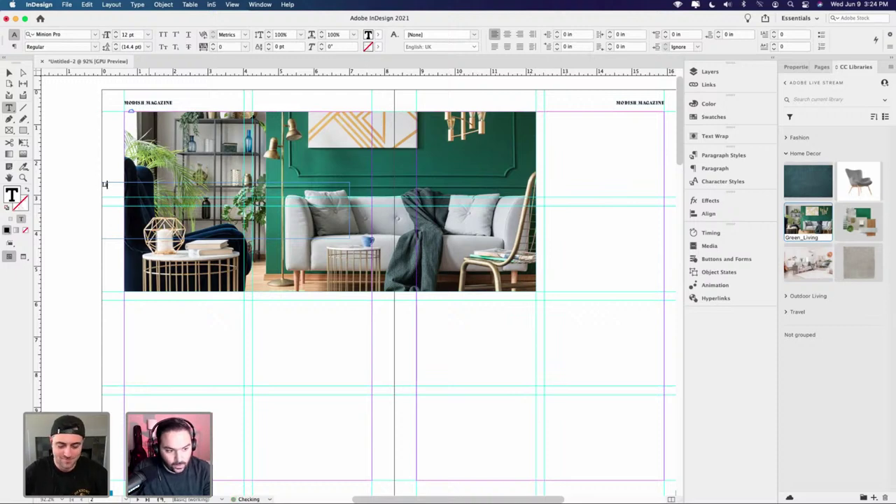
text(ing In)
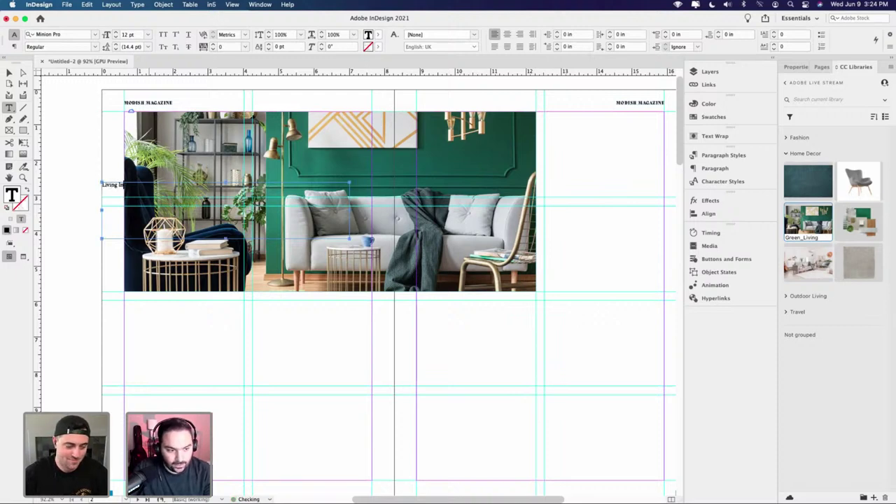
- Set the headline in Bely Display at 60 pt
key(super+a)
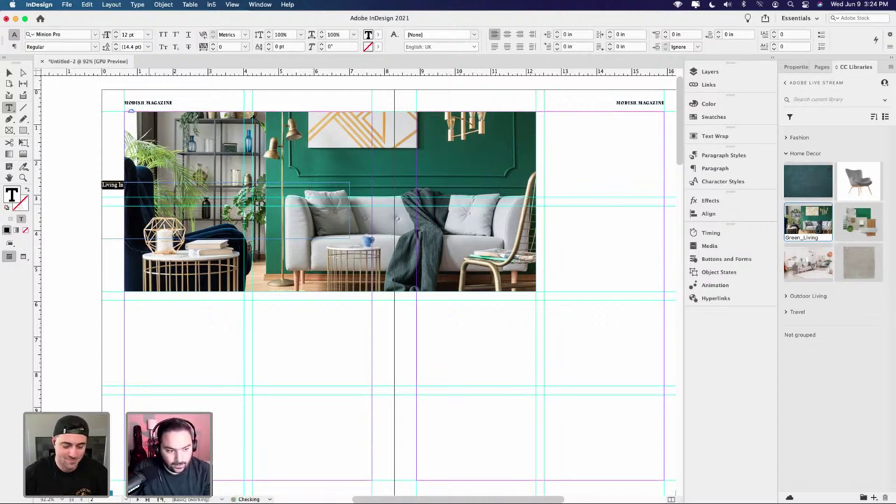
click(126, 35)
text(6)
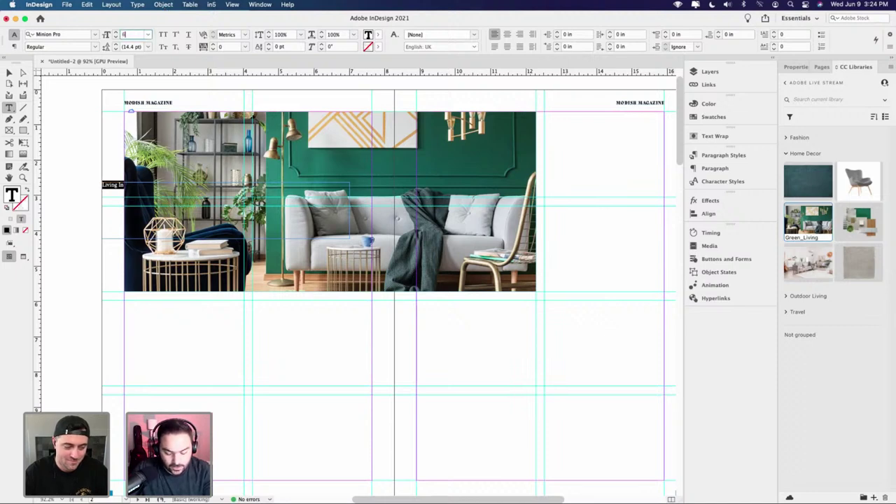
text(0)
key(Return)
click(51, 35)
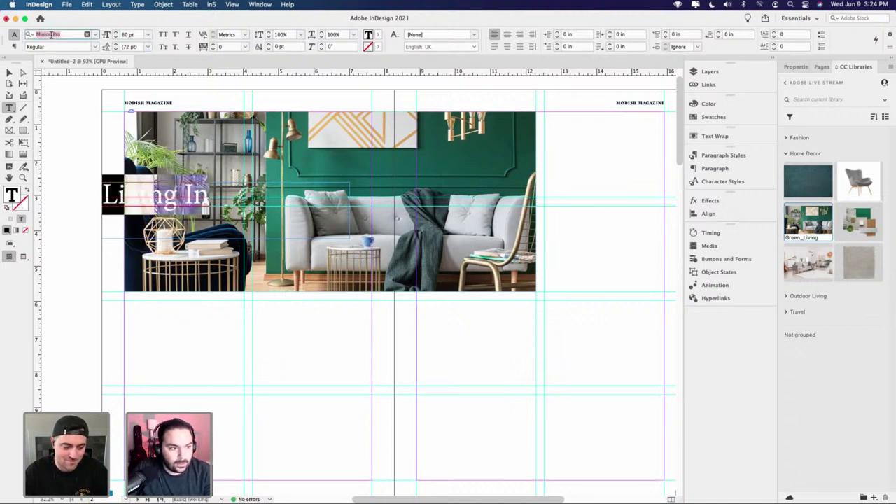
text(bely)
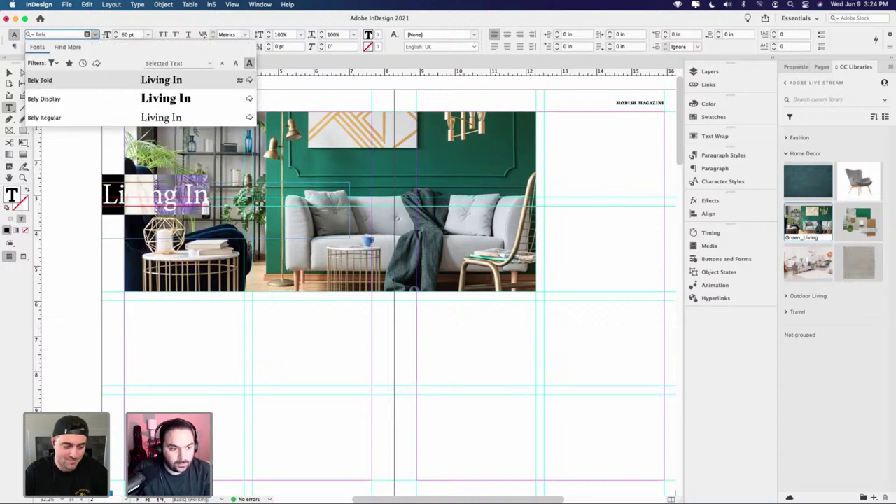
click(47, 99)
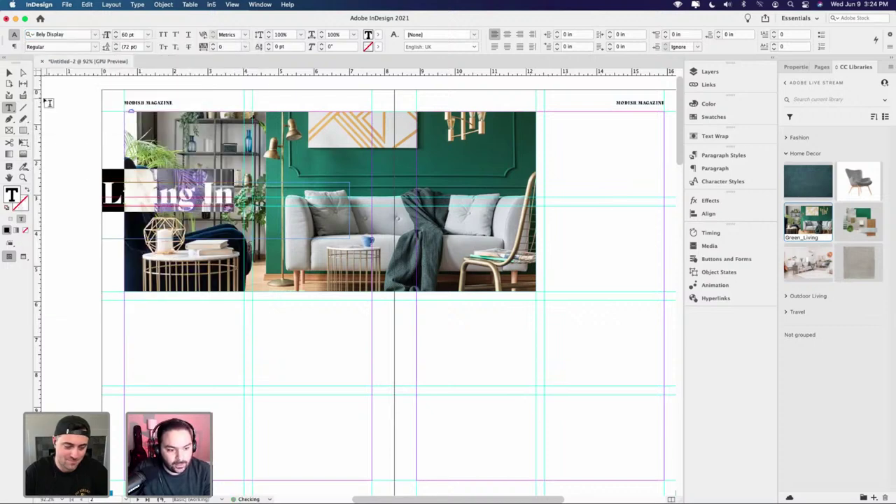
- Shrink the headline frame to fit 'Living In' and switch to Preview mode
key(Escape)
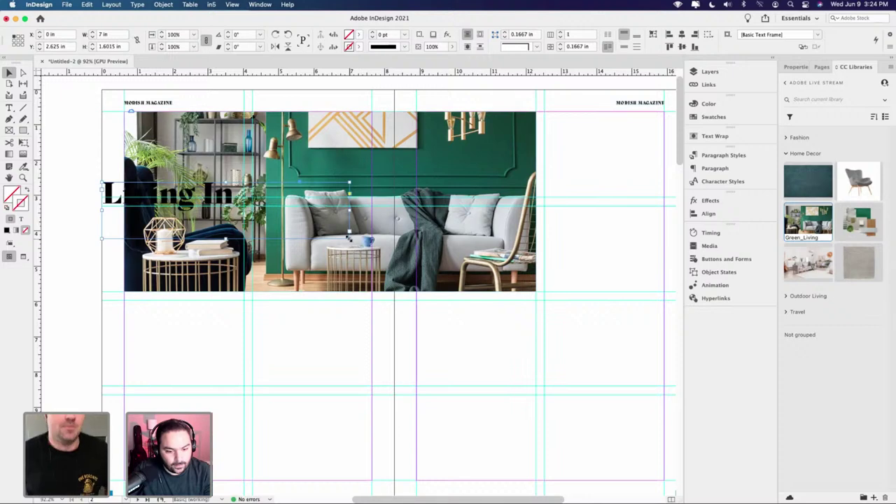
drag(350, 238, 264, 214)
click(120, 183)
key(w)
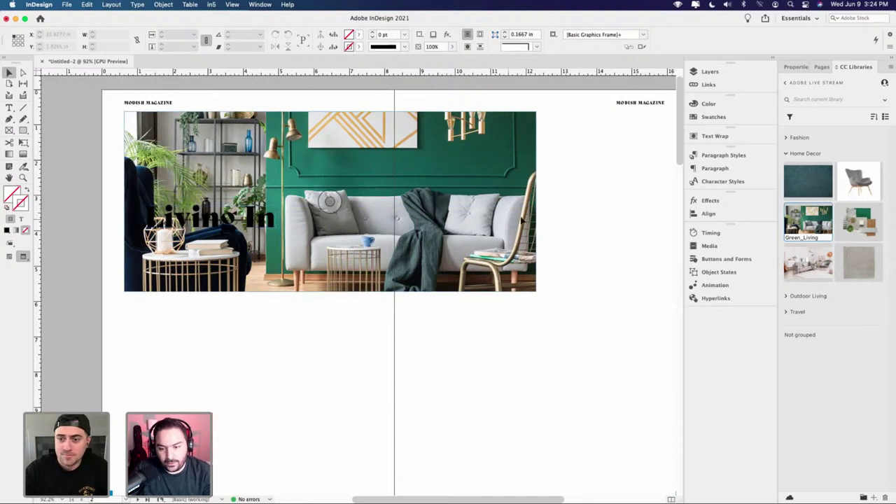
- Select a range of PANTONE swatches from P 56-8 U downward, then cancel the first deletion
click(709, 117)
scroll(676, 175, down, 3)
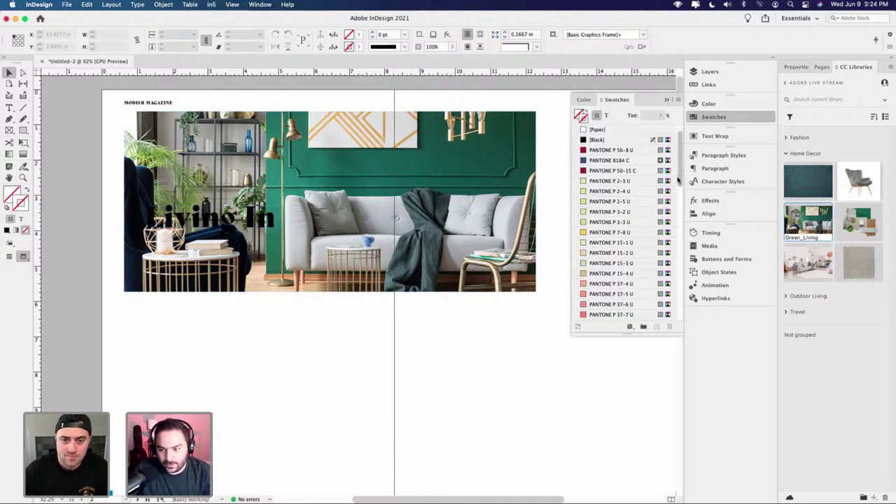
scroll(659, 182, up, 3)
click(607, 191)
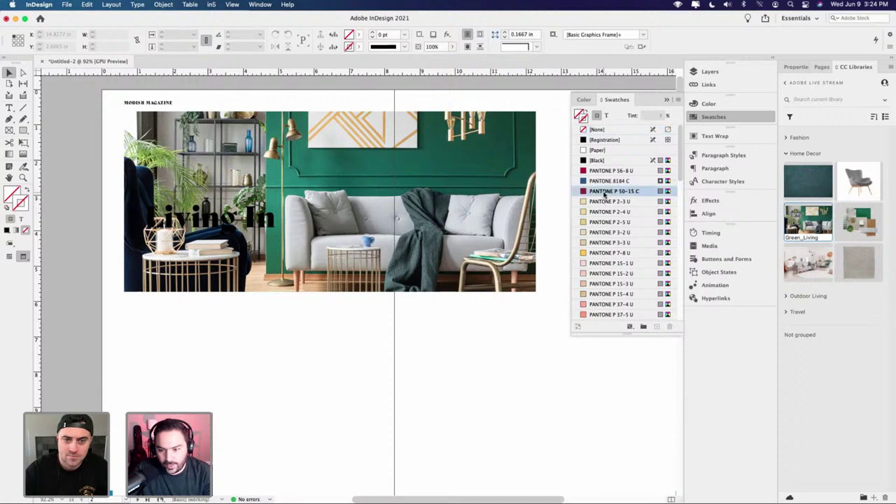
click(611, 171)
drag(683, 184, 683, 320)
shift+click(606, 315)
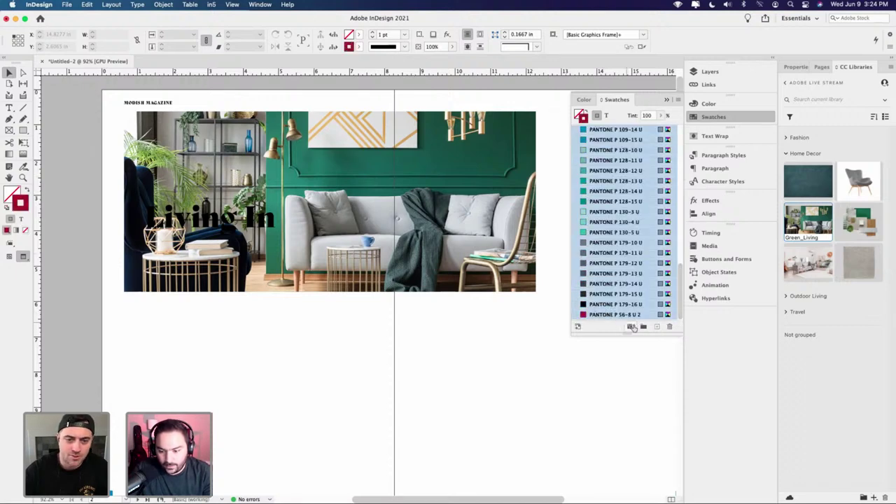
click(669, 327)
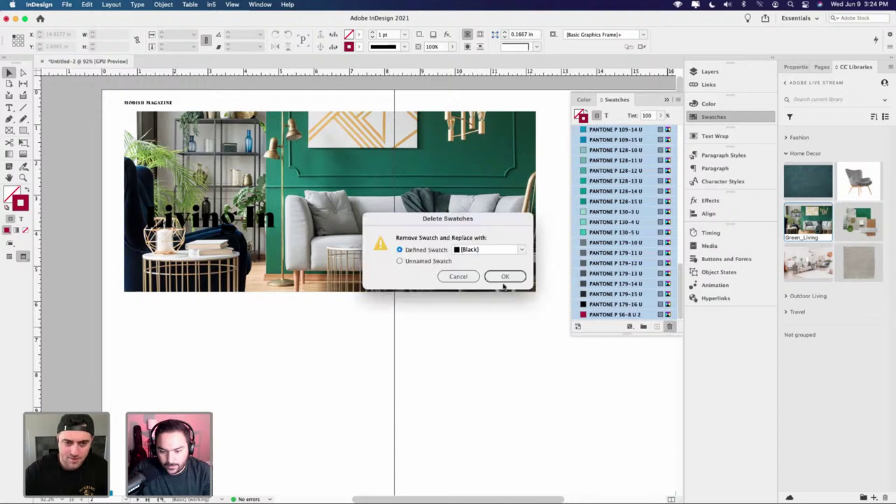
click(459, 277)
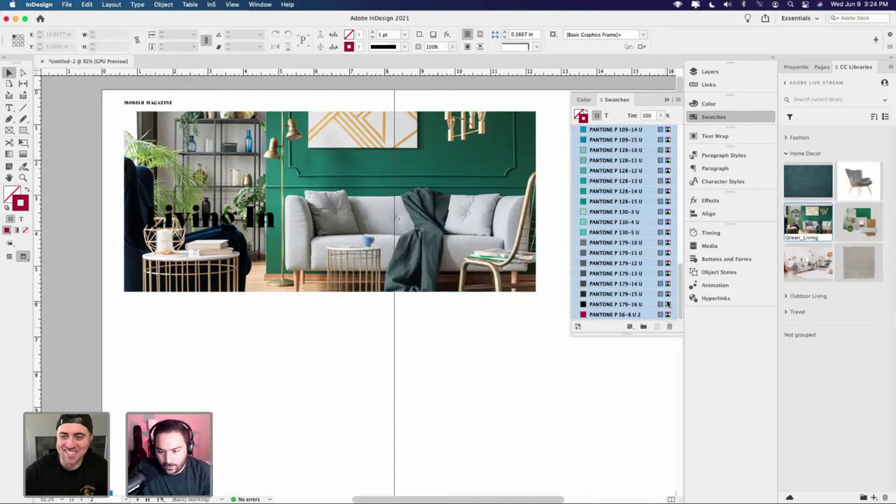
- Delete the selected PANTONE swatches and confirm the Delete Swatches dialog
drag(679, 301, 672, 158)
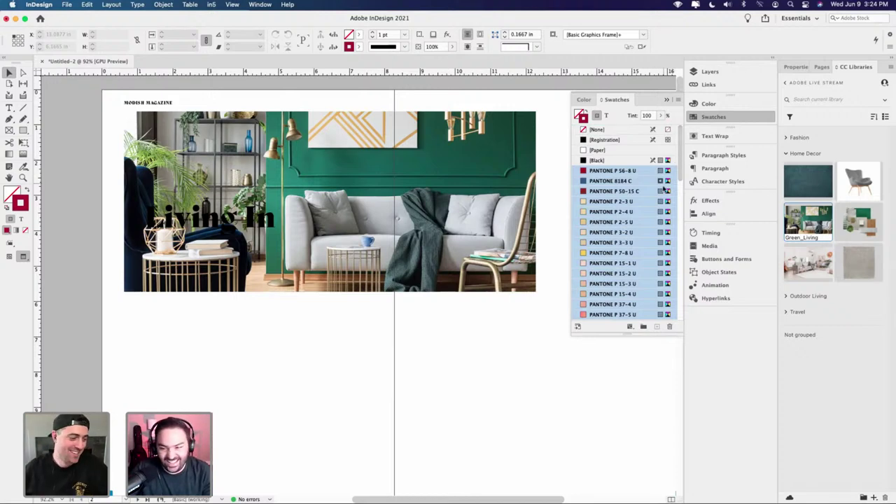
scroll(681, 196, down, 1)
scroll(651, 267, down, 10)
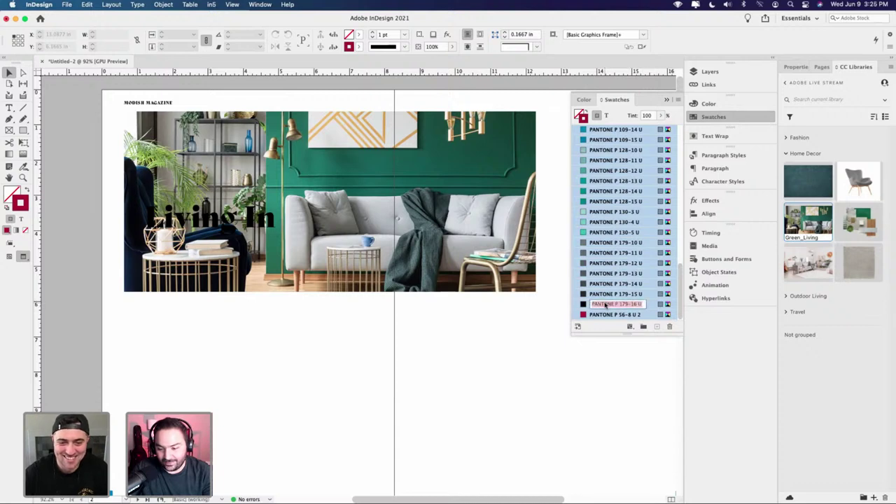
click(669, 326)
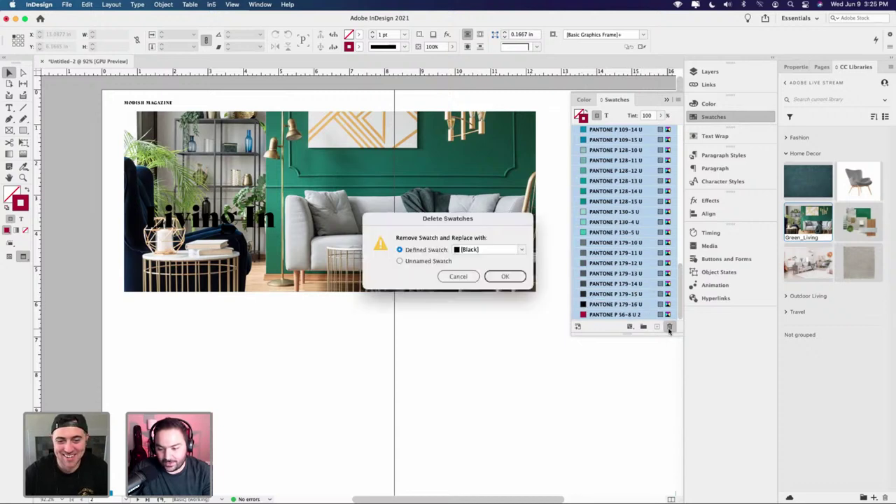
key(Return)
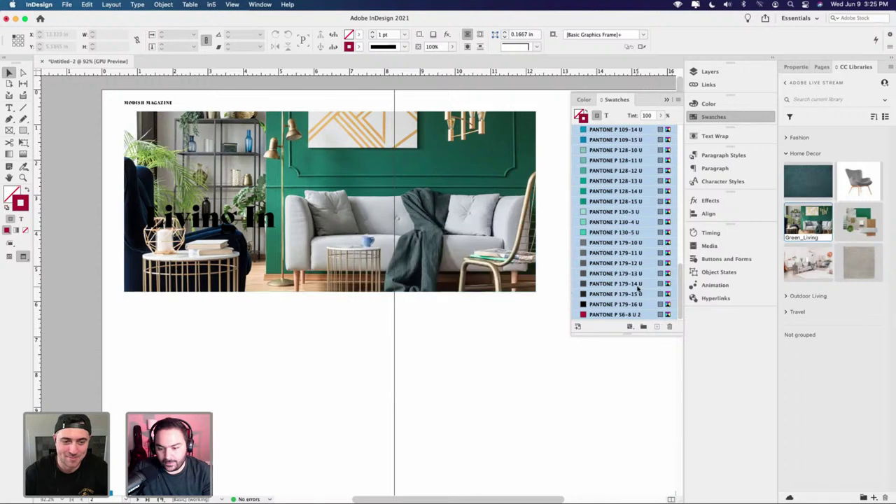
- Select the Black swatch and scroll through the remaining swatch list
scroll(628, 217, up, 5)
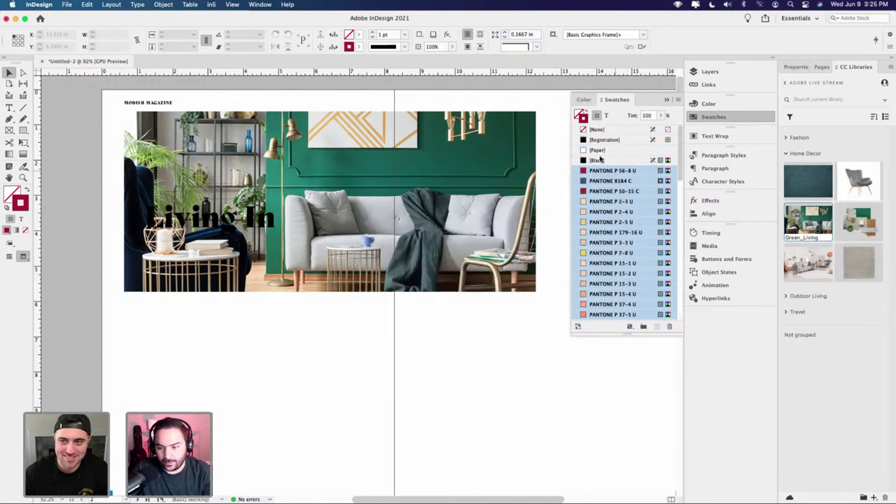
click(623, 160)
drag(680, 177, 664, 366)
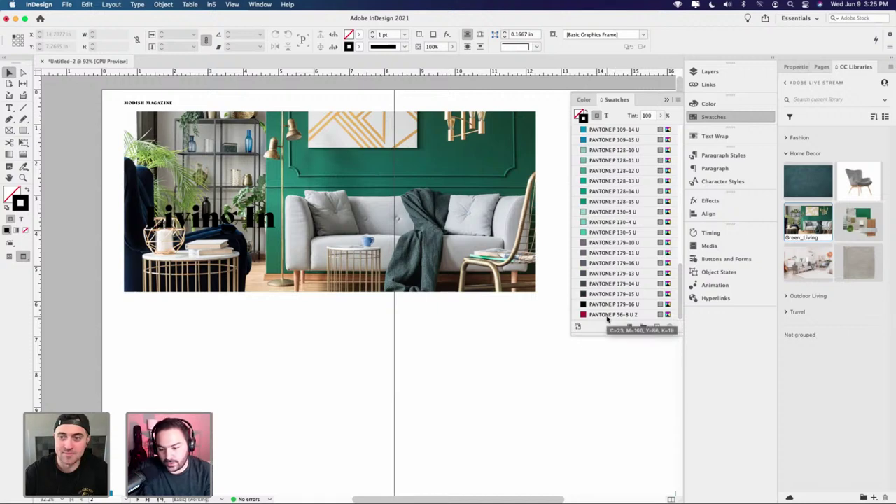
- Sample the photo with the Color Theme tool and add its Muted theme to Swatches
click(329, 201)
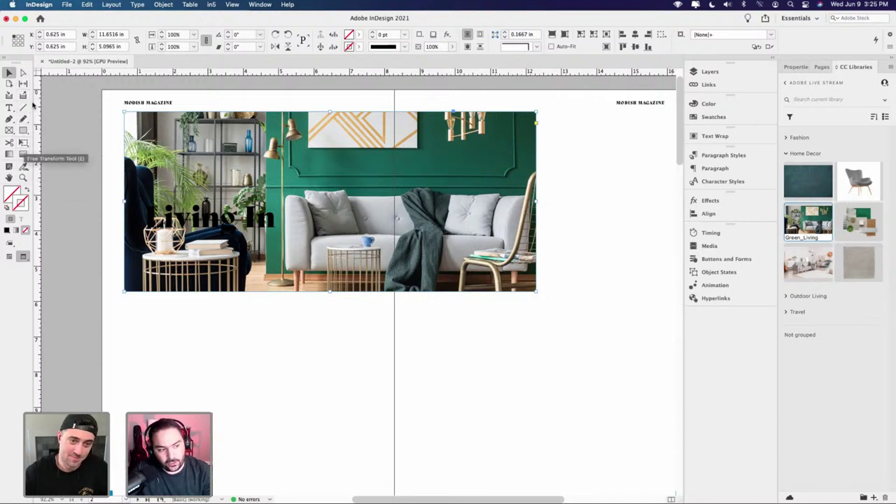
click(23, 169)
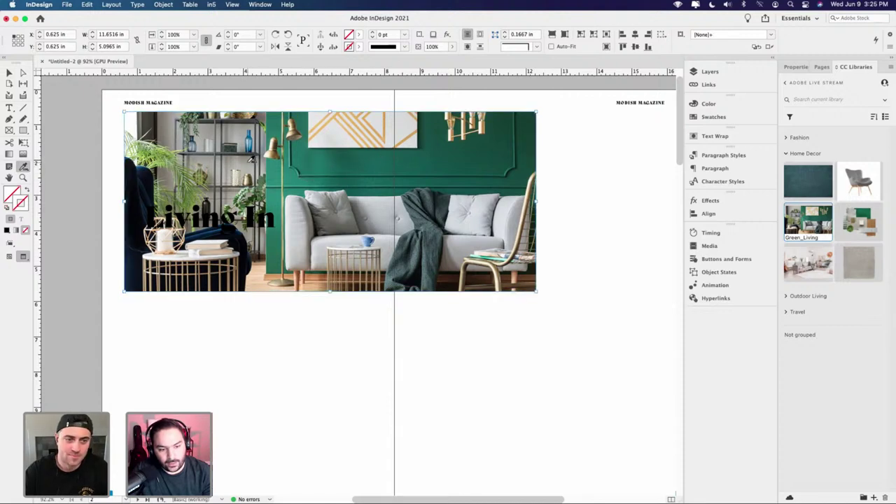
click(248, 158)
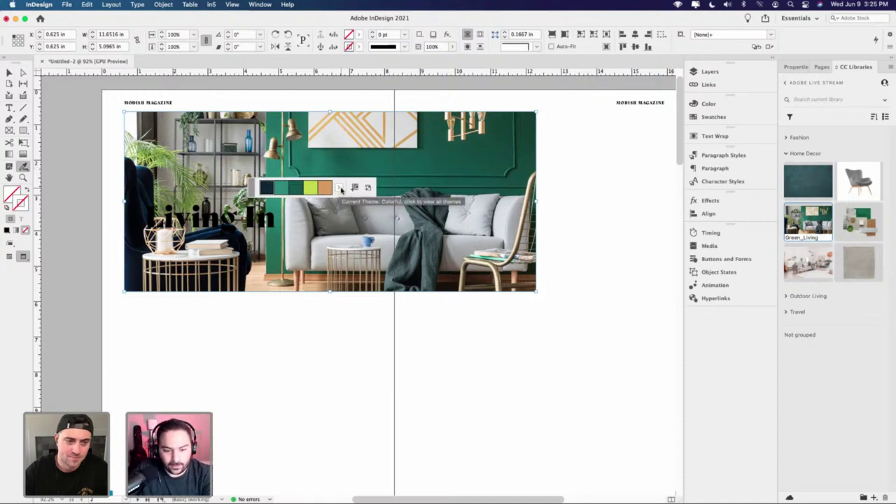
click(340, 188)
click(339, 188)
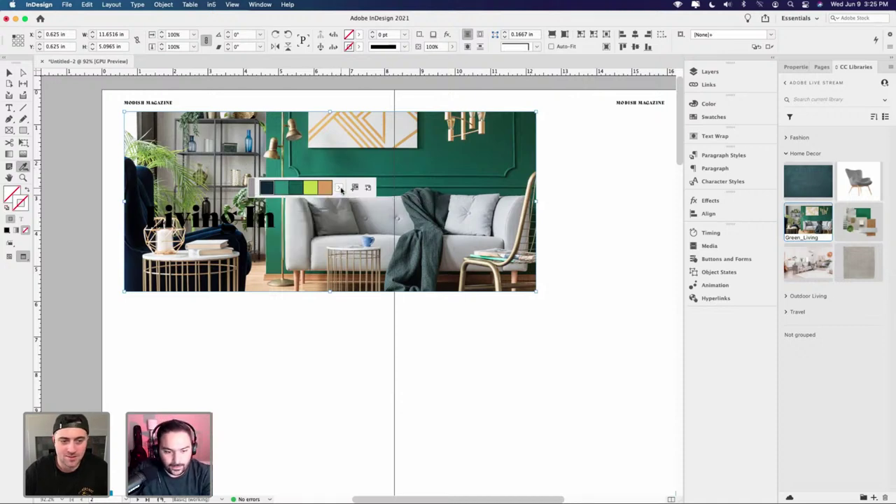
click(339, 189)
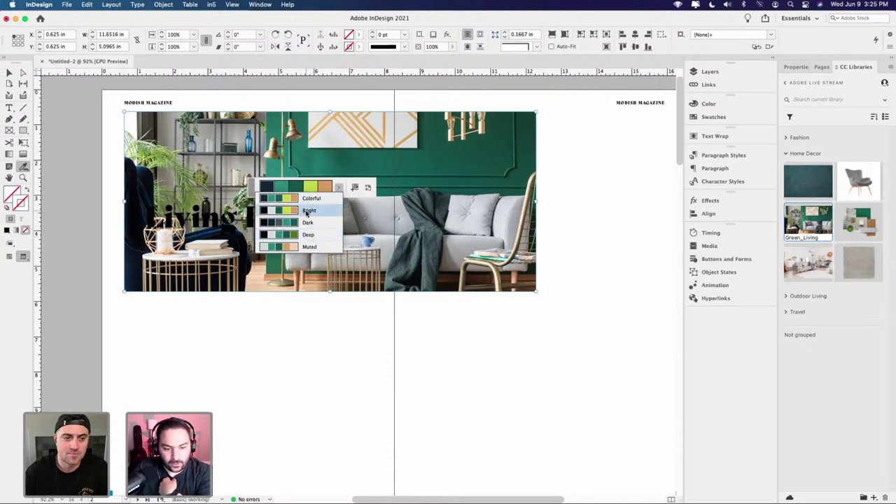
click(314, 247)
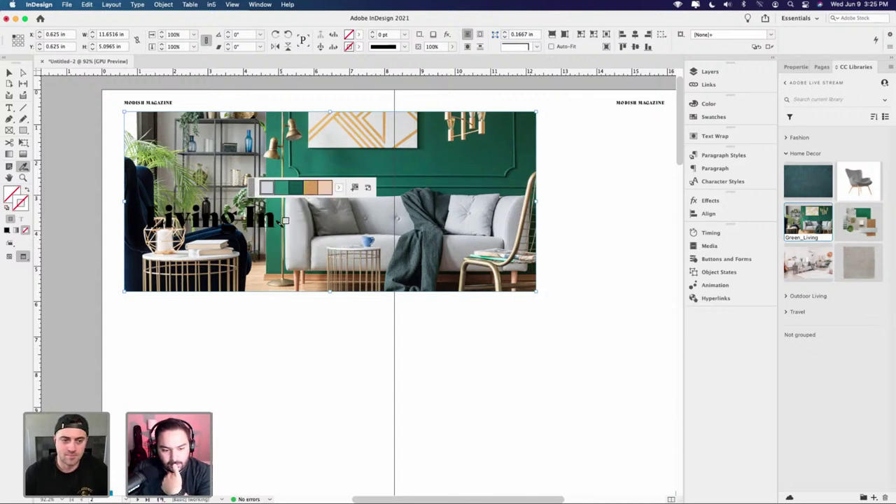
click(355, 190)
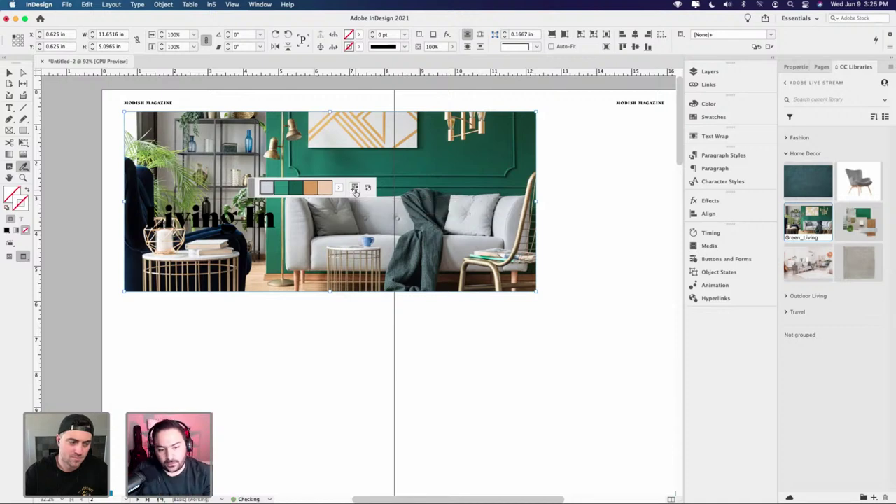
- Rename the Muted_Theme colour group to 'Spread 1 Colours'
click(714, 118)
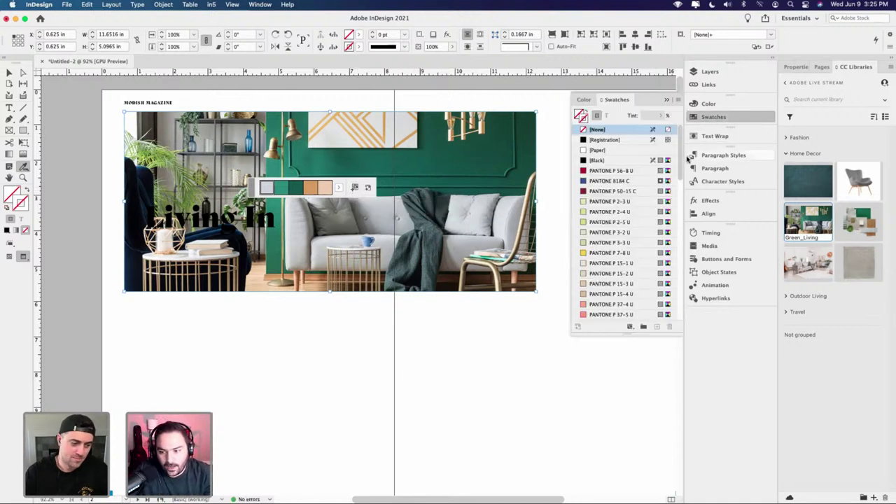
scroll(616, 280, down, 10)
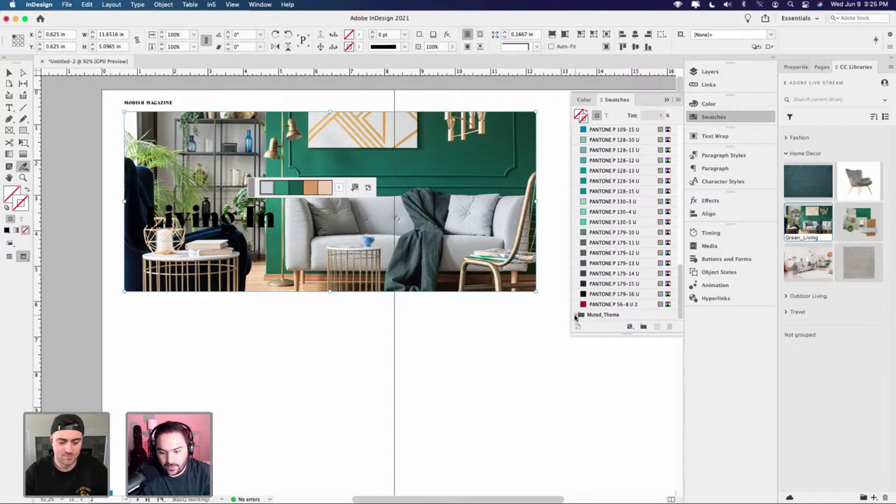
double_click(603, 315)
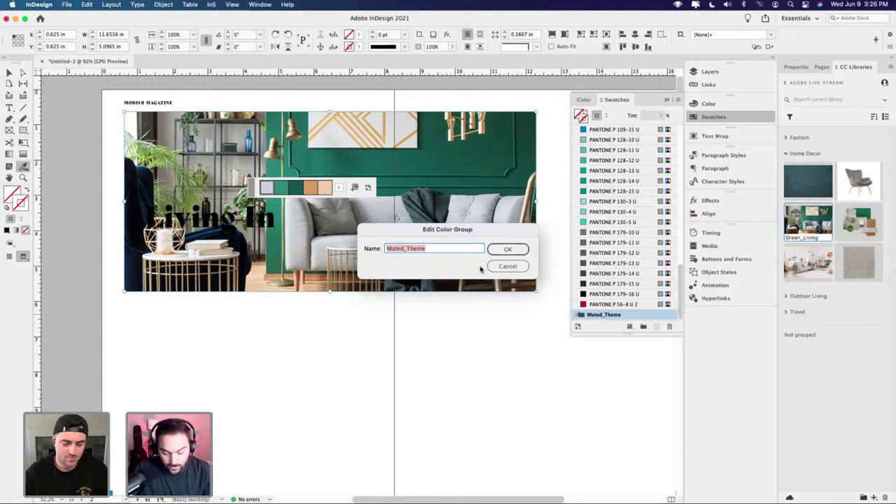
text(Spread 1)
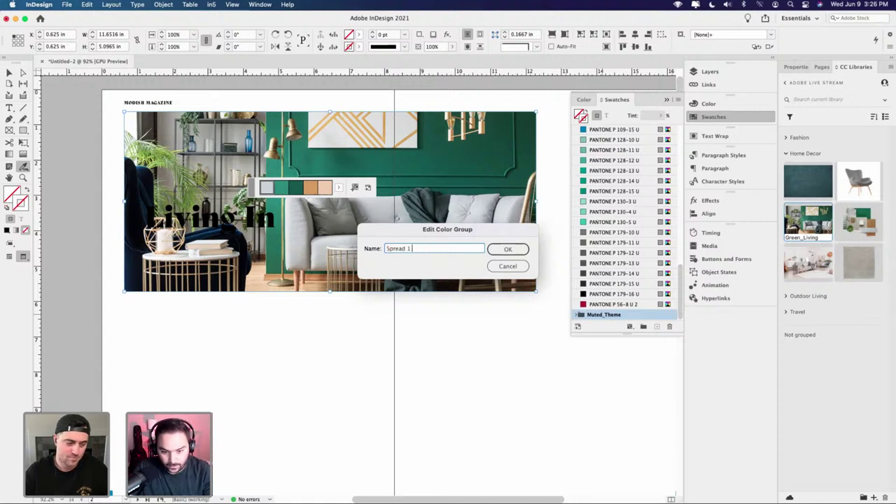
text( Colours)
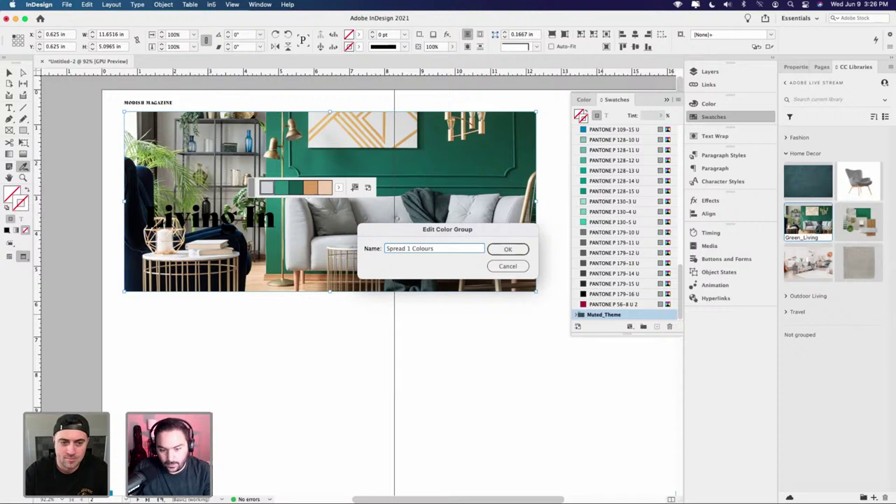
key(Return)
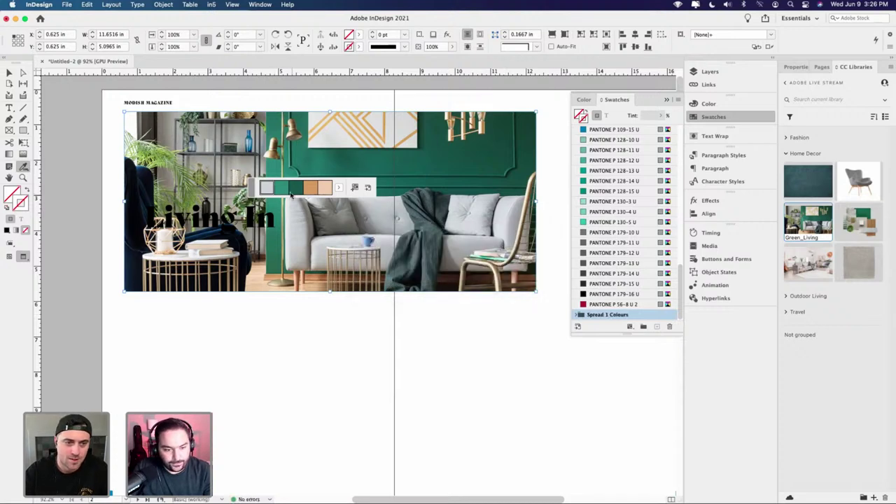
click(10, 73)
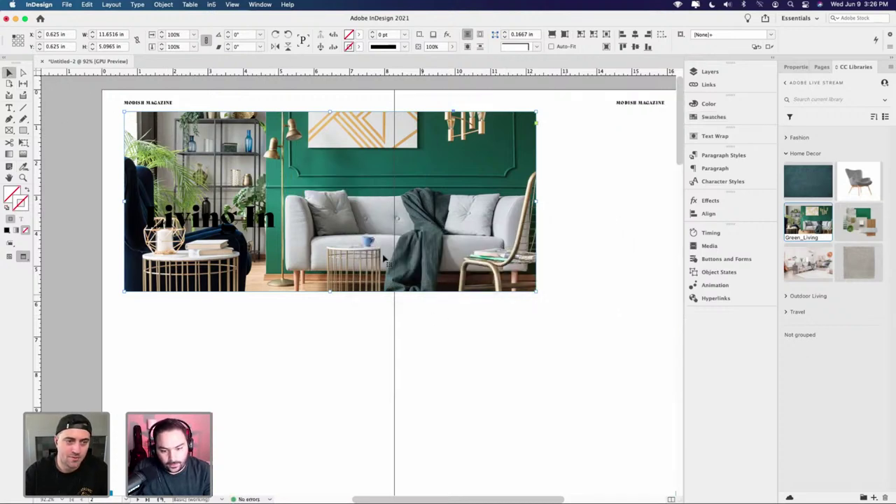
- View the C=86 M=44 Y=67 K=35 swatch settings unchanged, then lower the Living In frame slightly
click(149, 213)
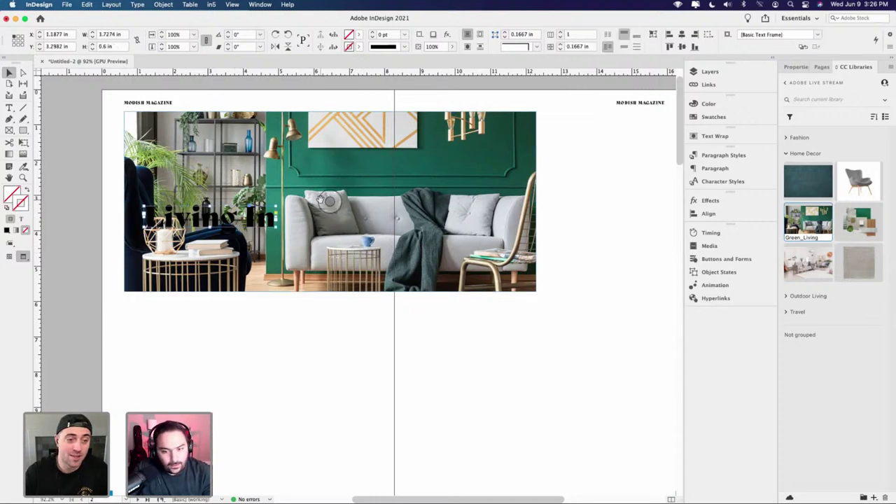
click(497, 324)
key(w)
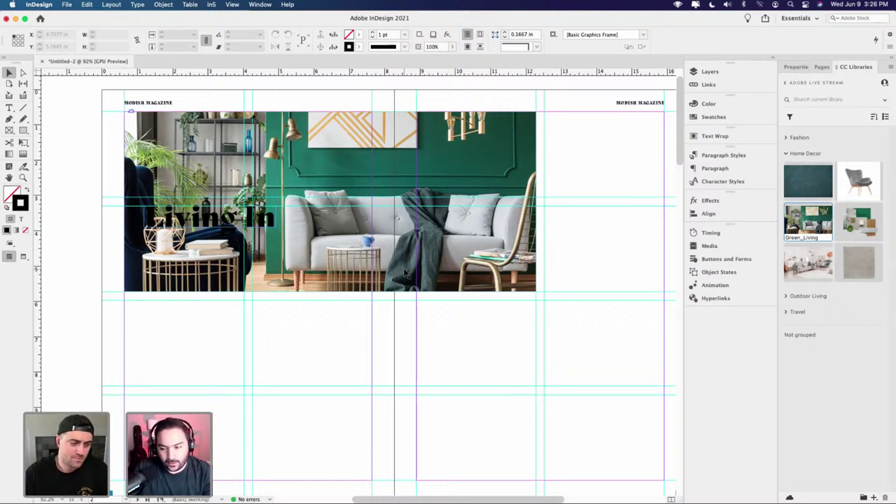
click(700, 116)
drag(679, 153, 679, 308)
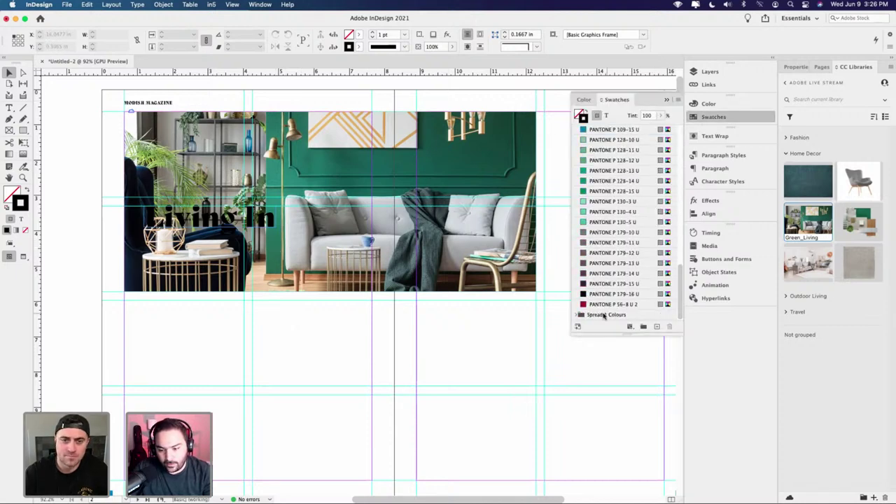
click(577, 315)
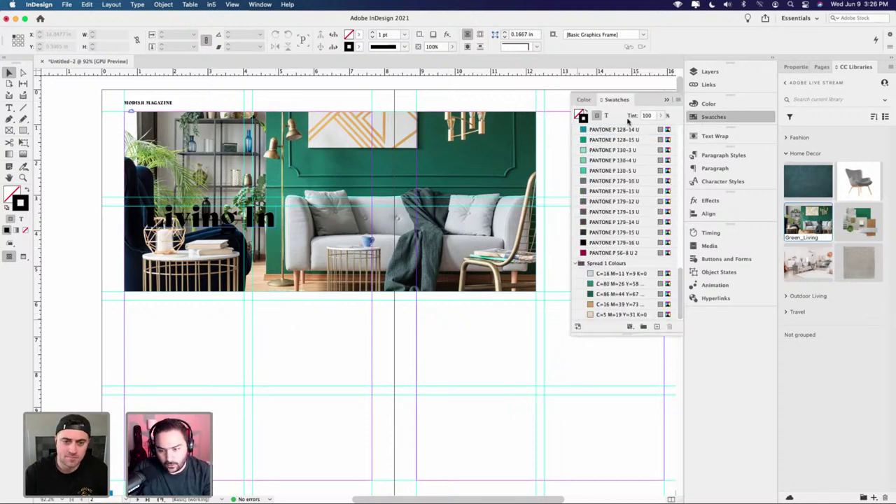
double_click(603, 294)
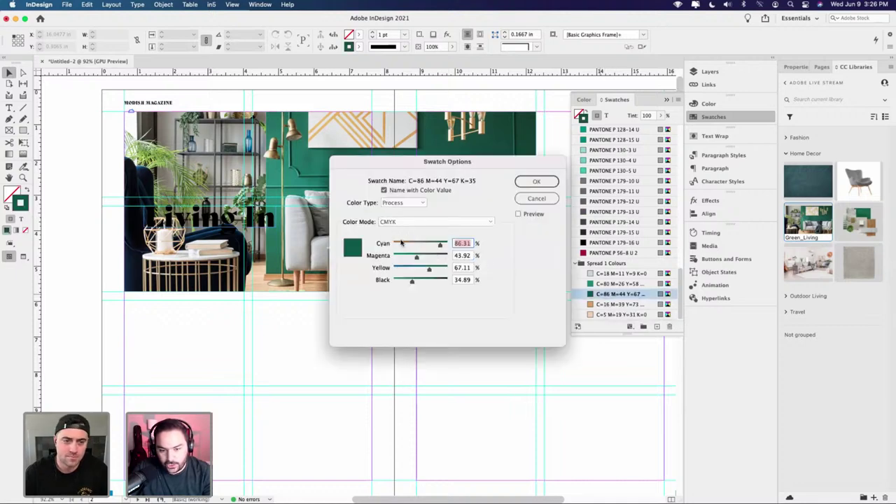
click(522, 202)
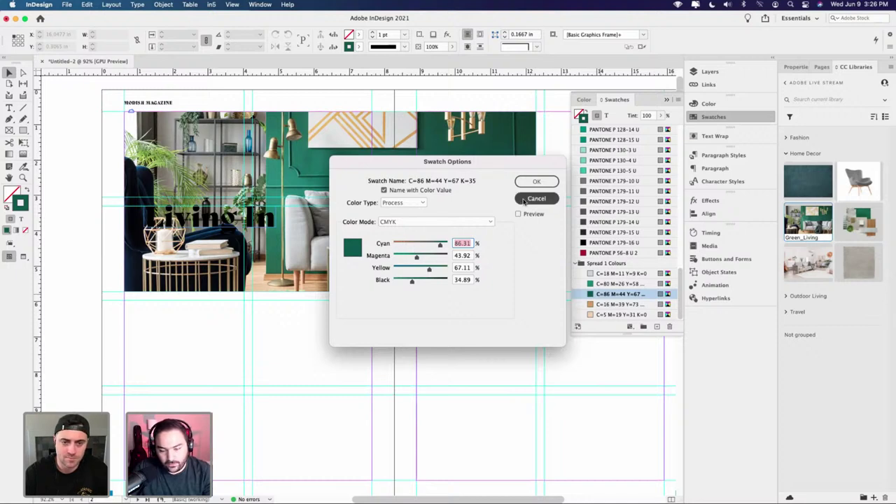
click(523, 201)
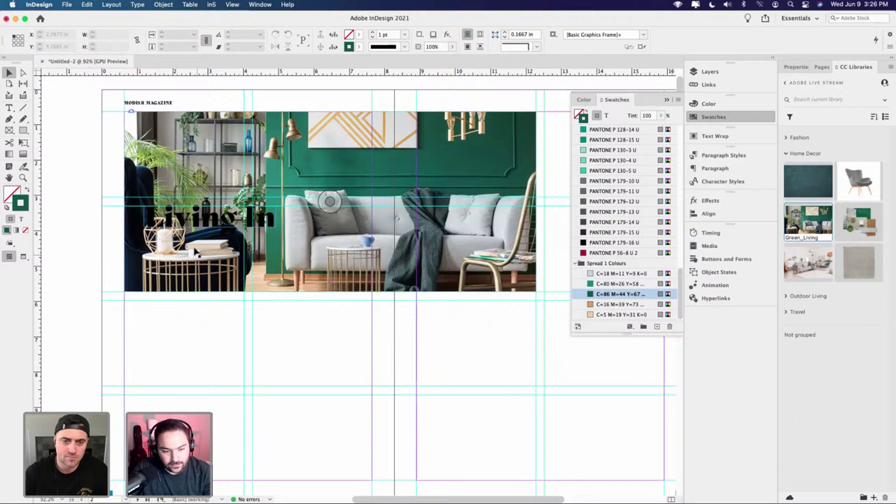
click(221, 225)
drag(221, 223, 219, 223)
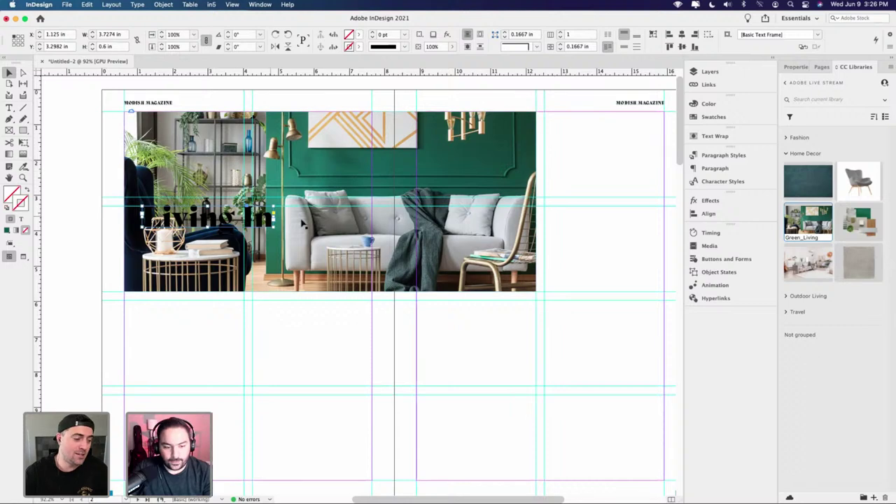
- Colour the Living In text white with the [Paper] swatch
triple_click(194, 217)
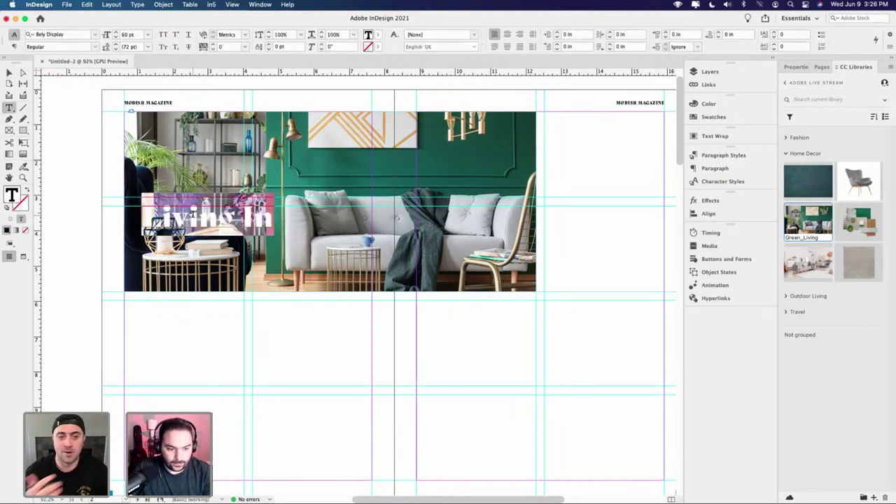
click(715, 117)
scroll(600, 157, up, 3)
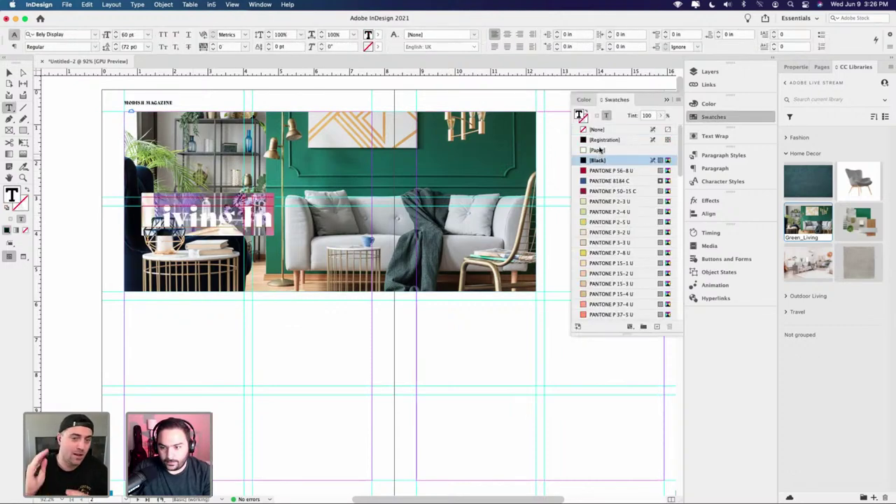
click(599, 150)
click(14, 74)
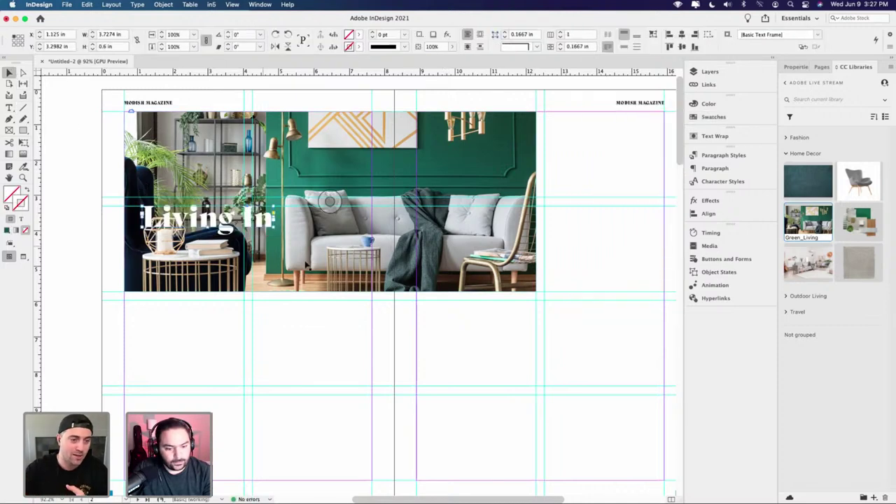
- Extend the photo frame's bottom edge down and shift the image up inside it
click(330, 292)
drag(329, 291, 329, 300)
double_click(325, 256)
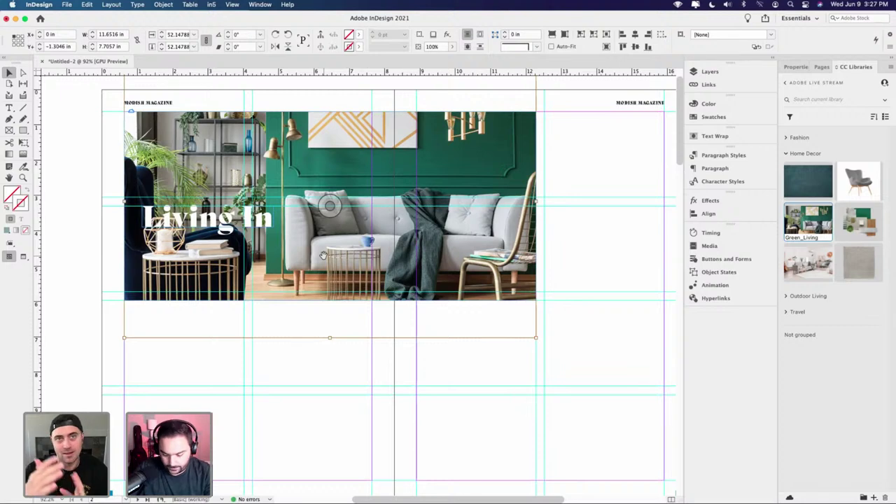
drag(323, 259, 323, 253)
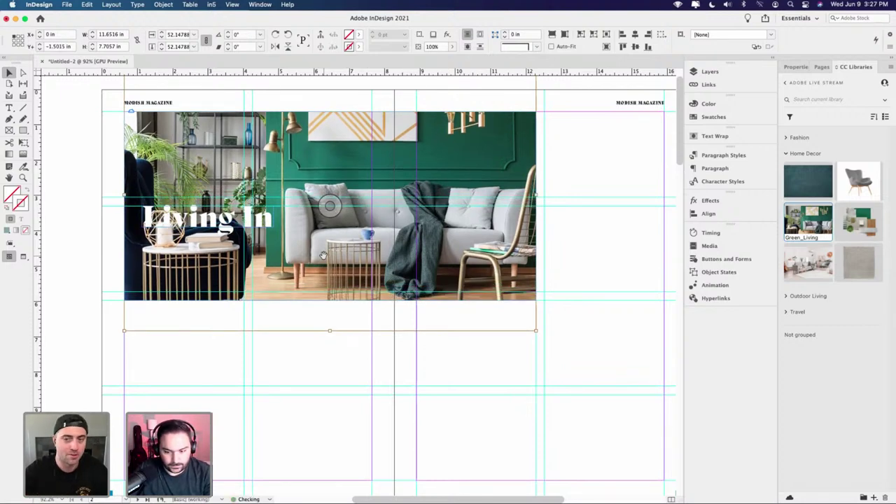
click(592, 304)
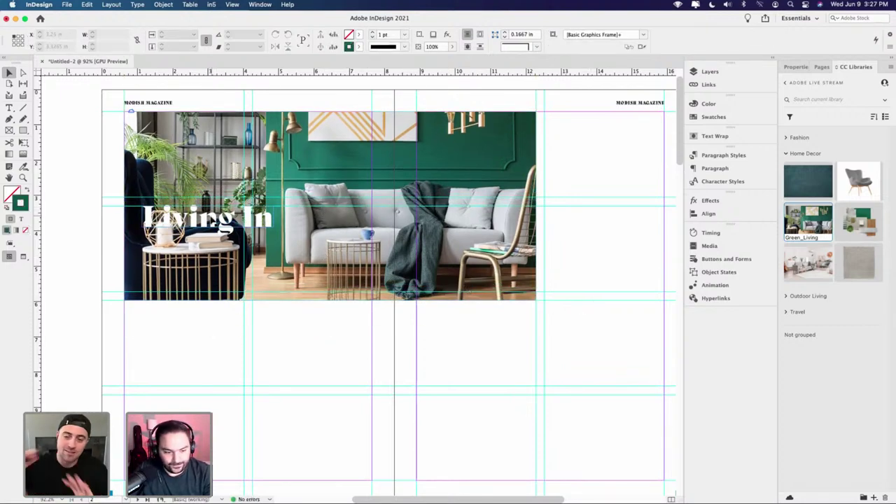
- Move the Living In headline up over the photo and preview without guides
click(214, 221)
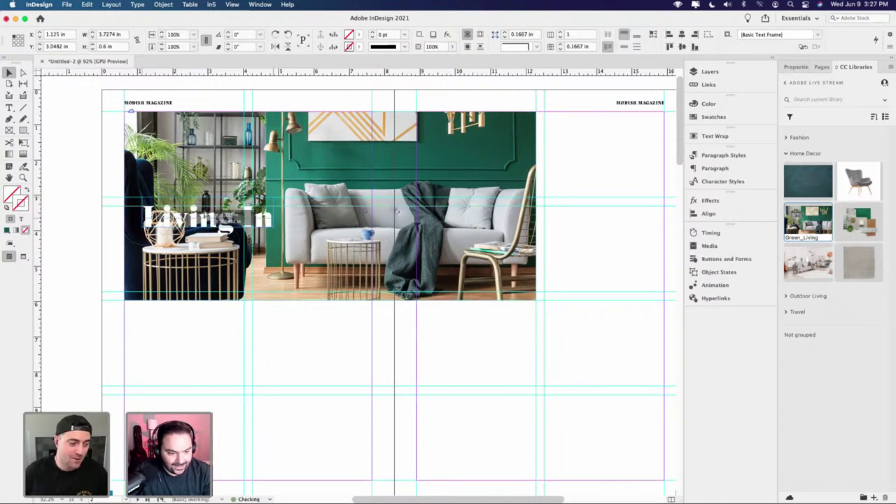
drag(214, 220, 204, 211)
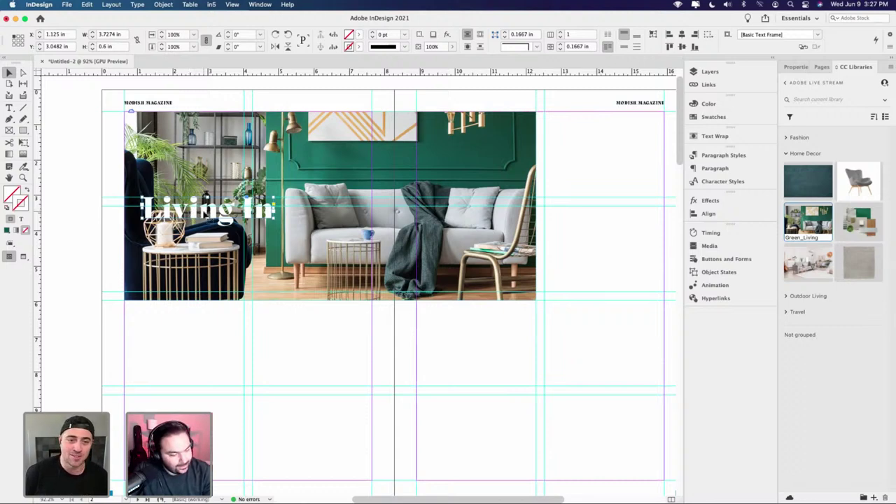
click(114, 183)
key(w)
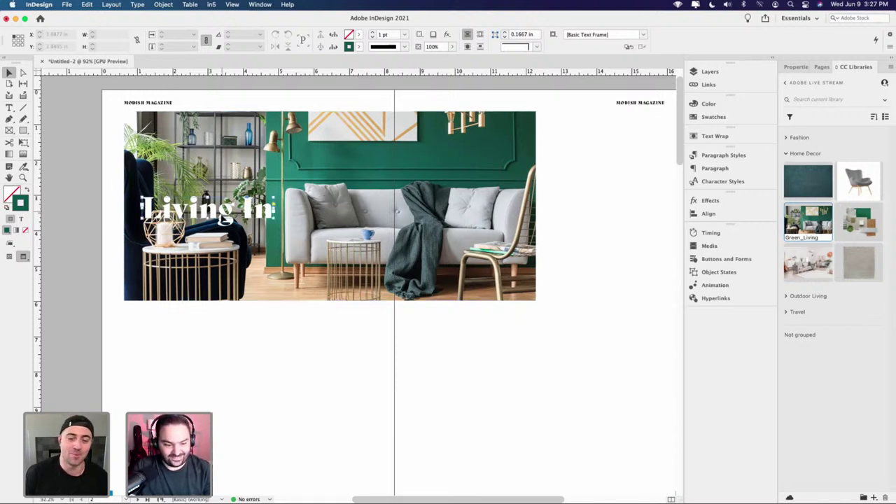
- Return to Normal mode, zoom in, and Alt-drag a copy of Living In just below it
click(224, 217)
key(w)
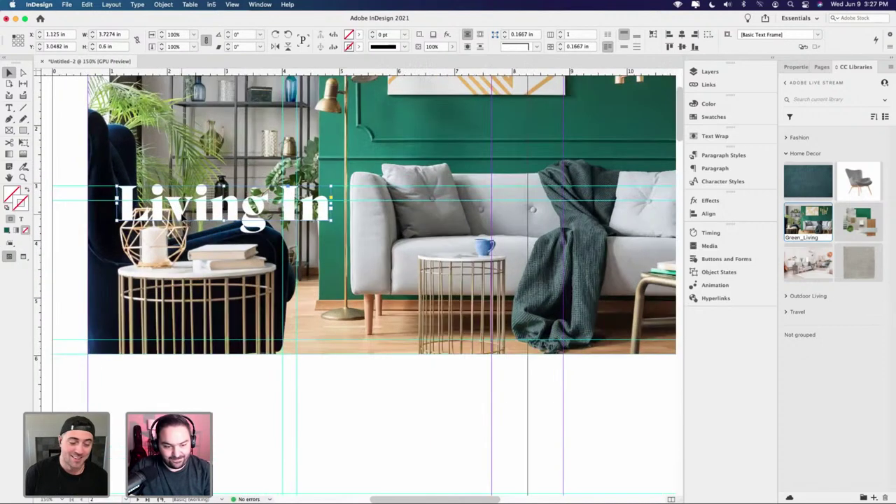
scroll(184, 218, up, 3)
scroll(172, 216, left, 2)
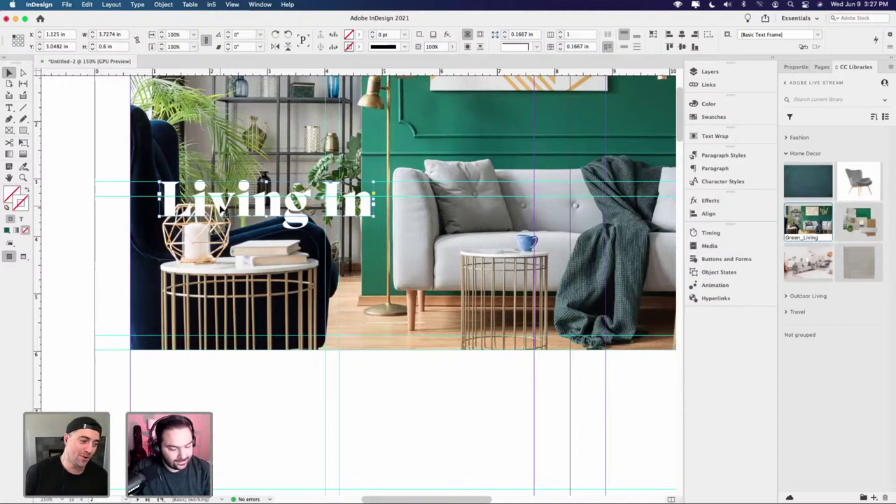
click(133, 198)
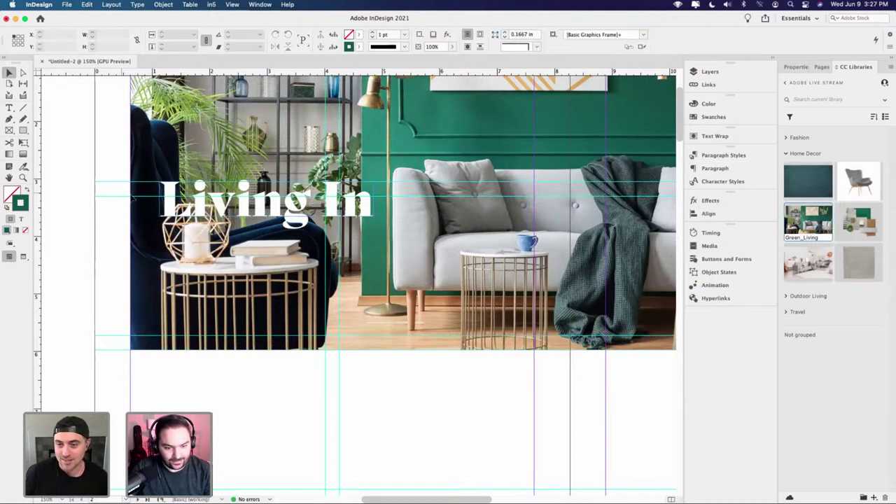
click(191, 208)
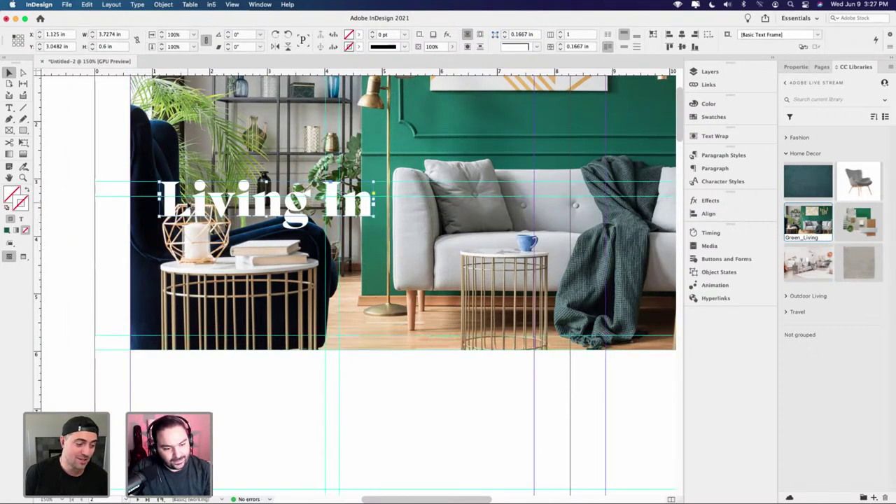
drag(191, 208, 190, 247)
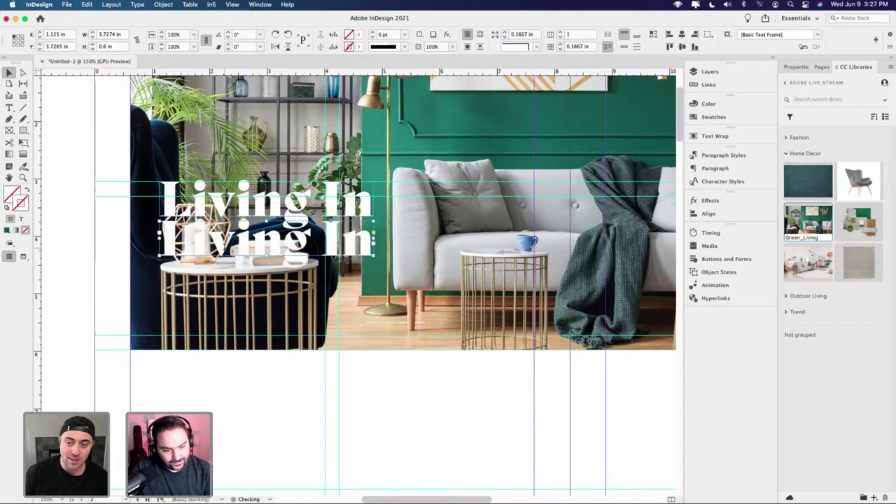
- Change the copied line to 'Style', scale it up dramatically, and move it lower
triple_click(190, 247)
text(Style)
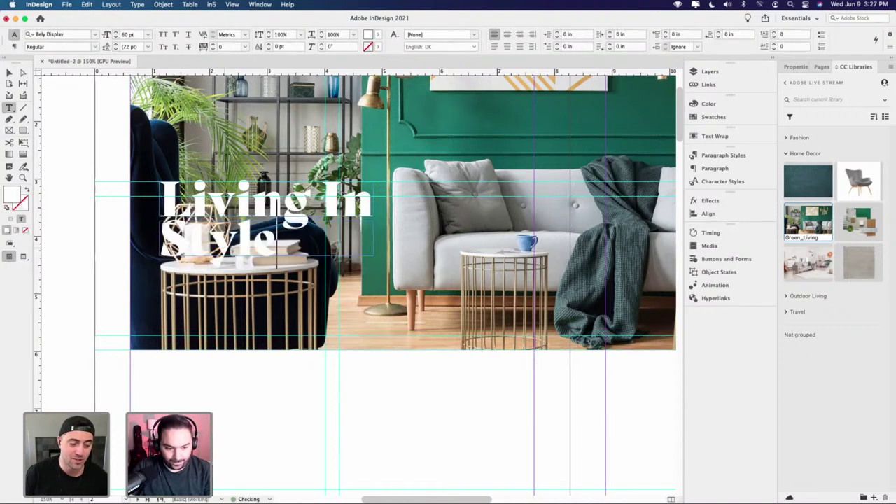
click(12, 73)
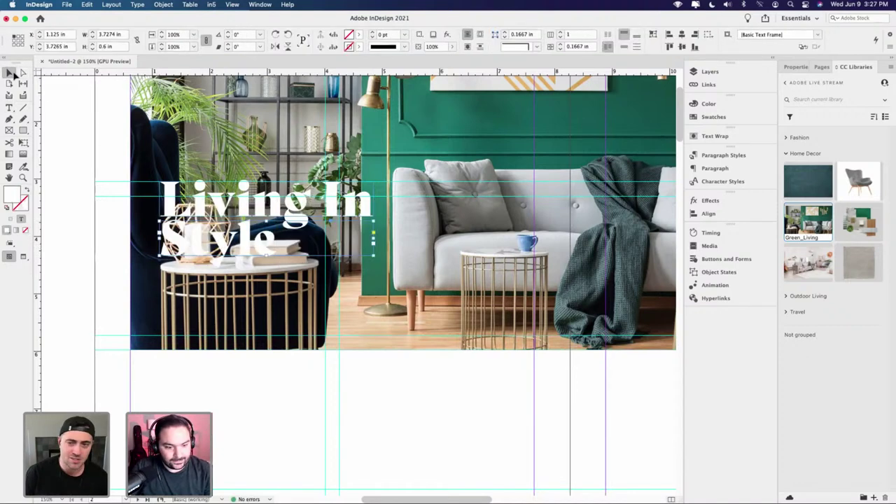
drag(373, 257, 411, 322)
mouse_move(369, 298)
mouse_down()
mouse_move(368, 324)
mouse_move(367, 315)
mouse_up()
- Nudge the Living In headline down and shift it to the right
click(300, 217)
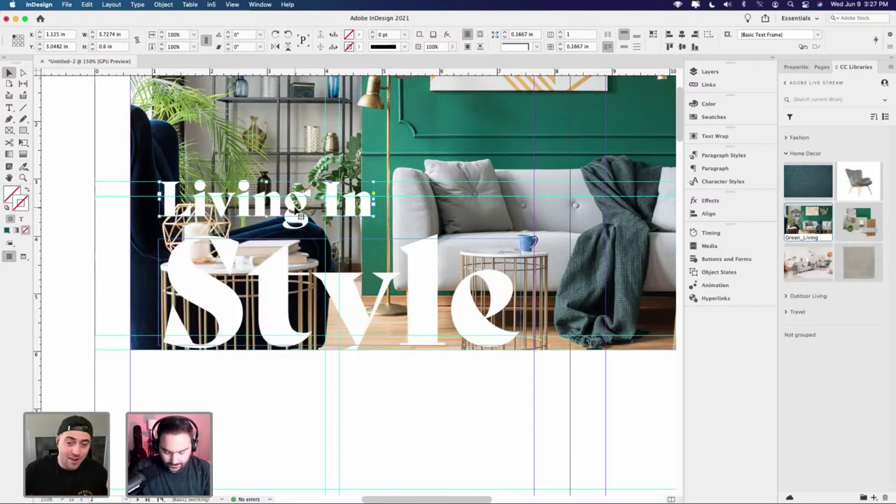
key(Down)
key(Down)
key(Down)
key(Down)
key(Down)
key(Down)
key(Down)
key(Down)
key(Down)
key(Down)
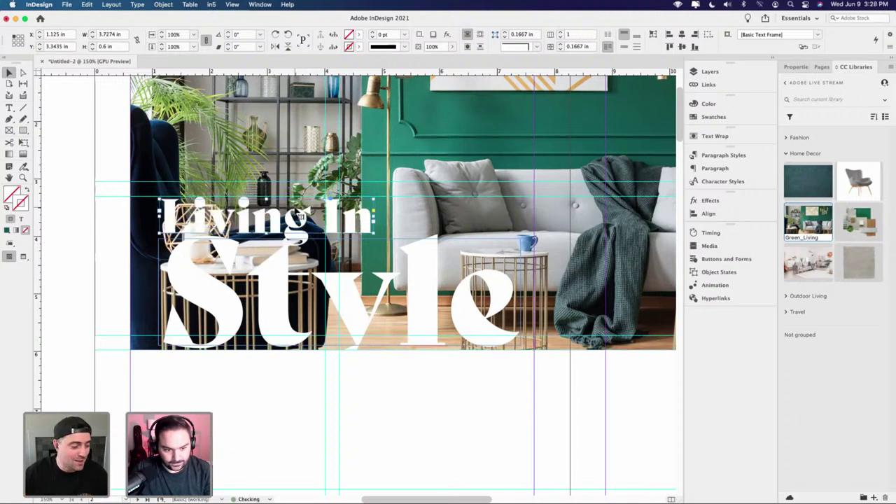
drag(299, 216, 317, 217)
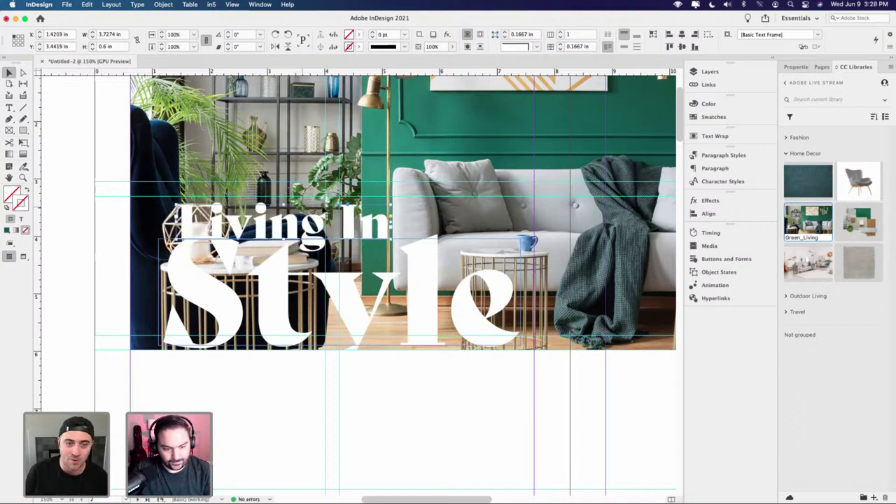
- Enlarge Living In to 61 pt and resize its frame so the text fits
triple_click(324, 218)
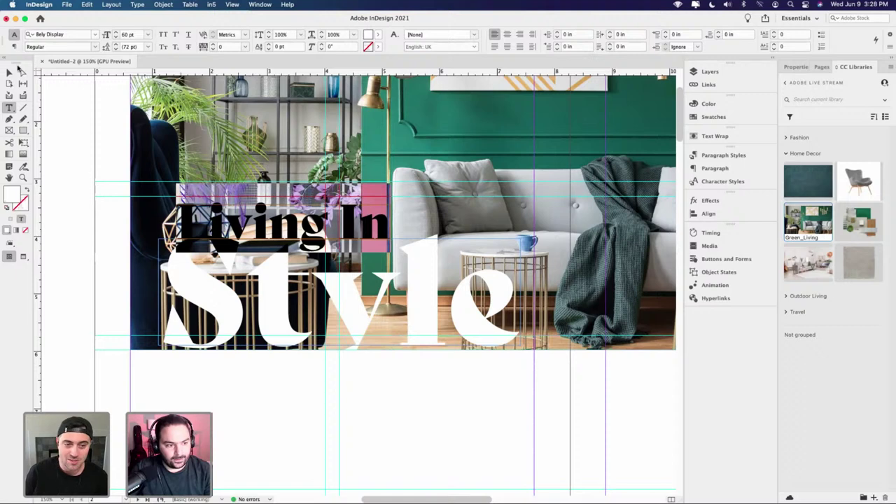
click(115, 33)
click(115, 33)
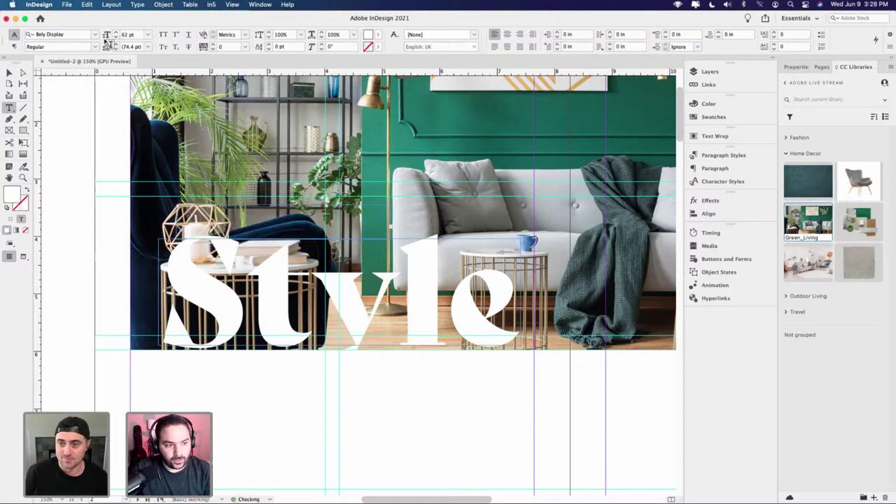
click(9, 72)
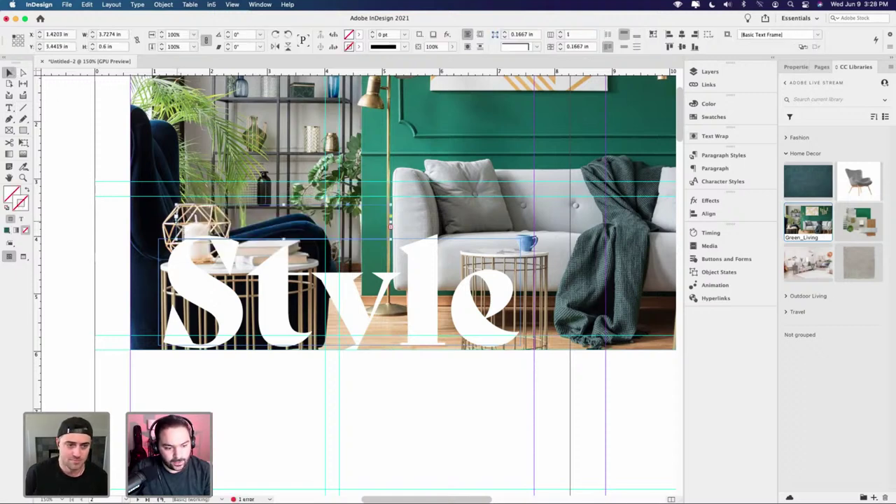
drag(178, 222, 158, 222)
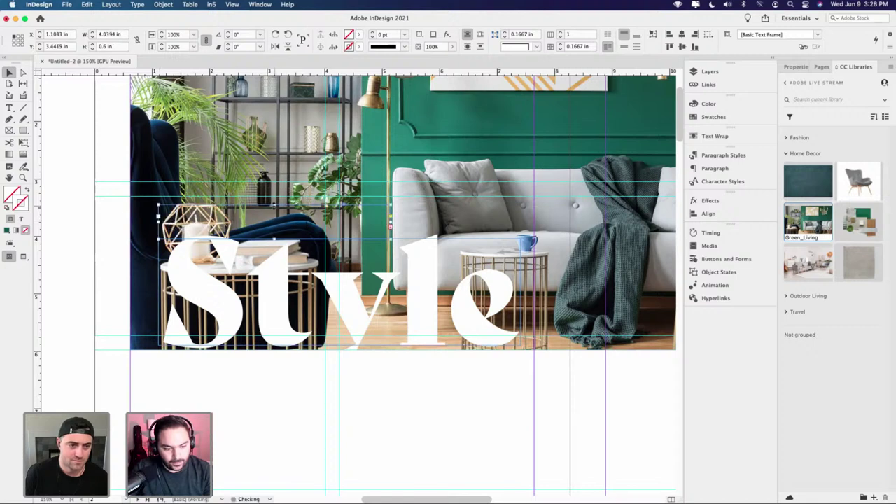
drag(273, 205, 283, 217)
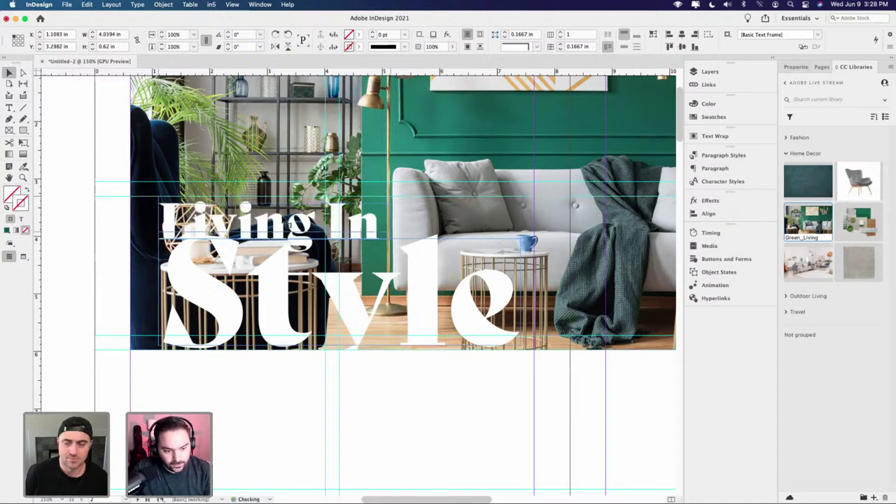
click(102, 190)
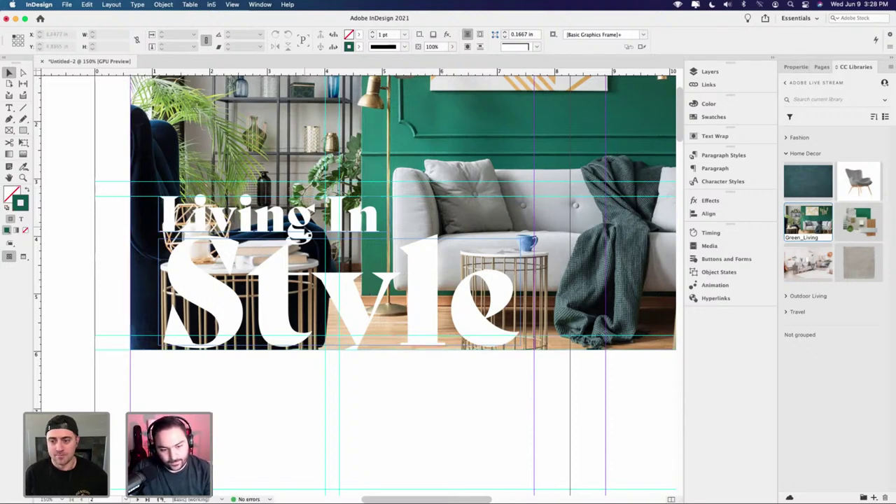
- Colour the word Style with the green C=80 M=26 Y=58 swatch
click(400, 324)
double_click(418, 307)
key(super+a)
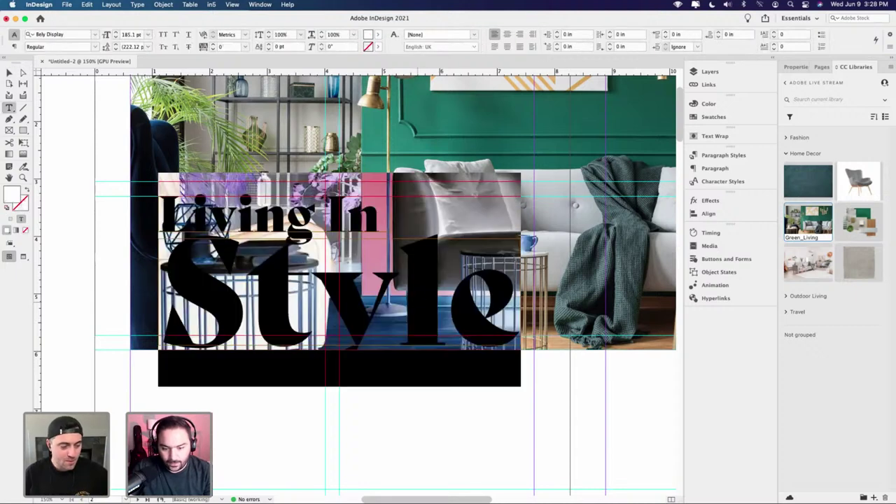
click(713, 119)
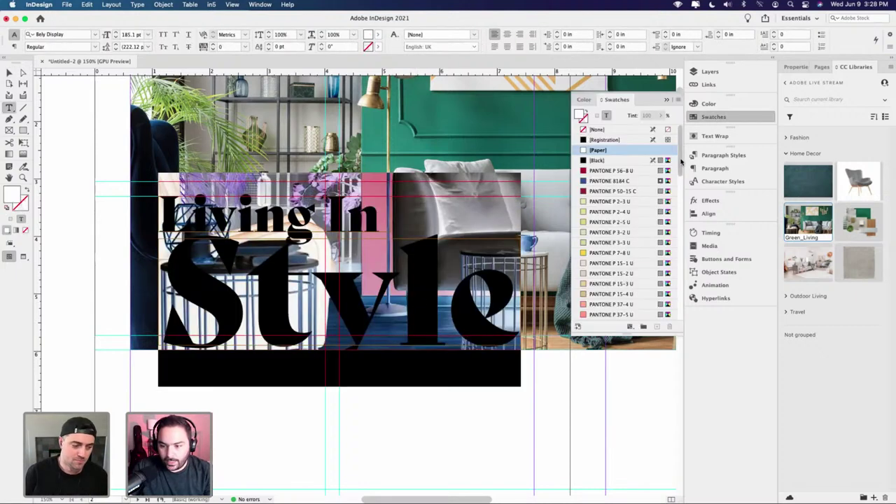
drag(681, 161, 678, 305)
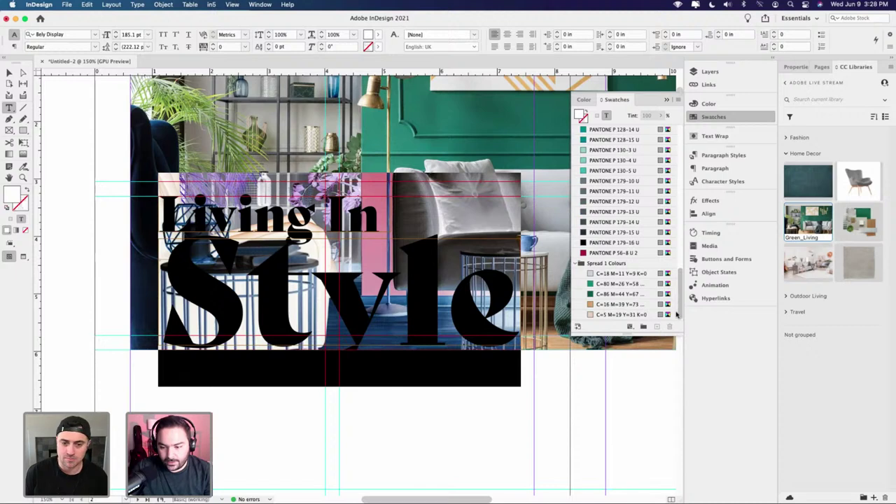
click(609, 283)
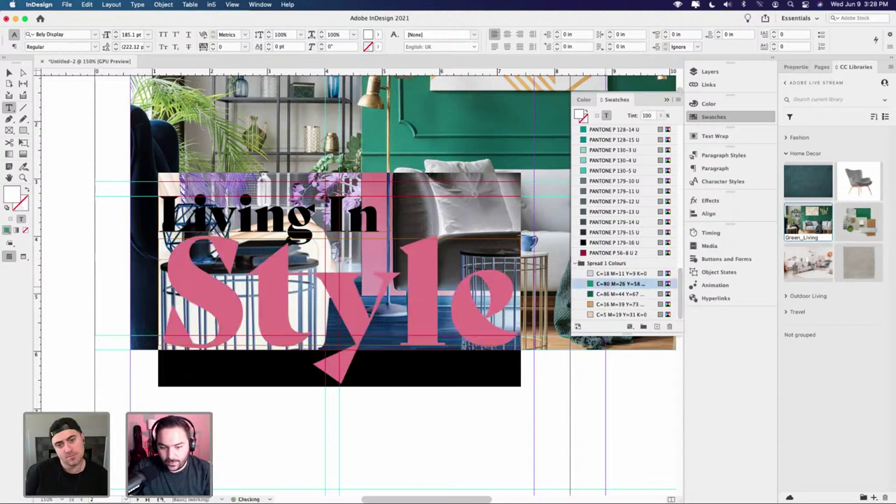
click(276, 284)
key(Escape)
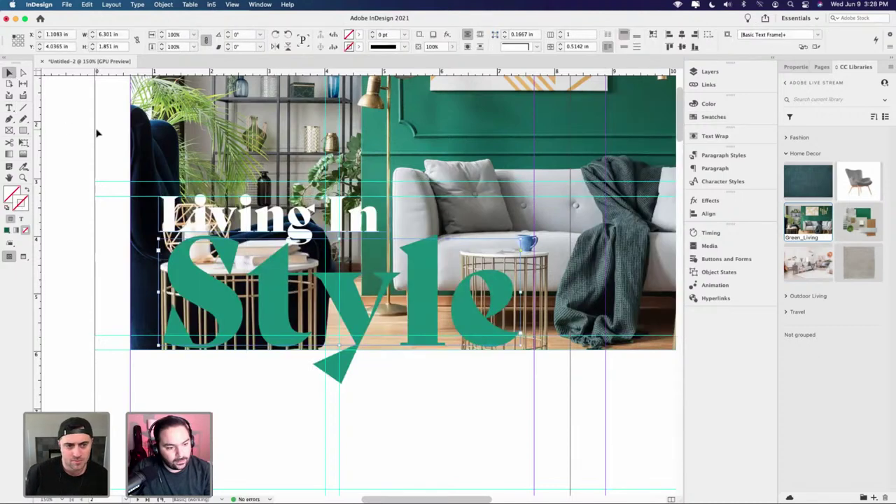
key(w)
- Nudge the first line up and change it to 'Living in' with a lowercase i
click(262, 219)
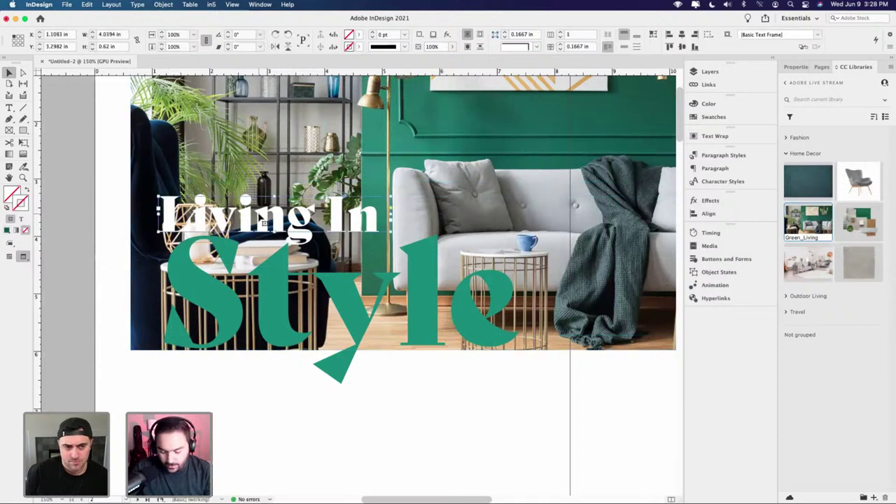
key(Up)
key(Up)
key(Up)
key(Up)
key(Up)
key(Up)
key(Up)
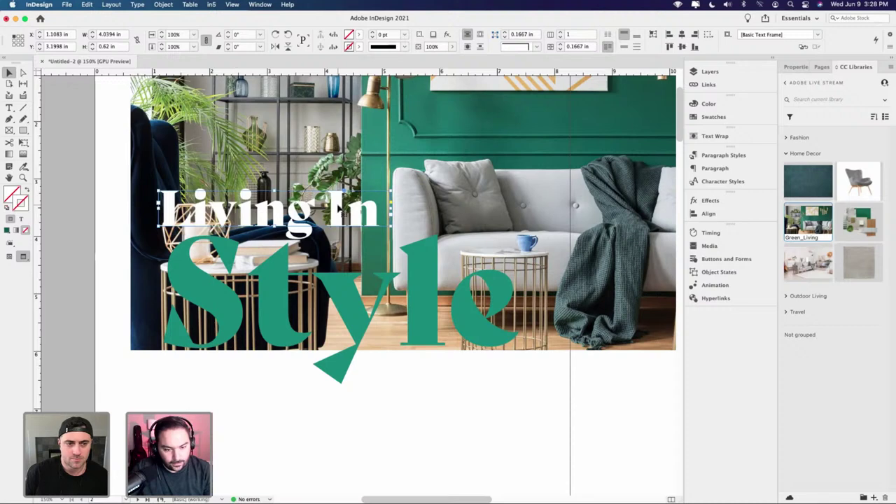
double_click(326, 210)
drag(326, 210, 352, 208)
text(i)
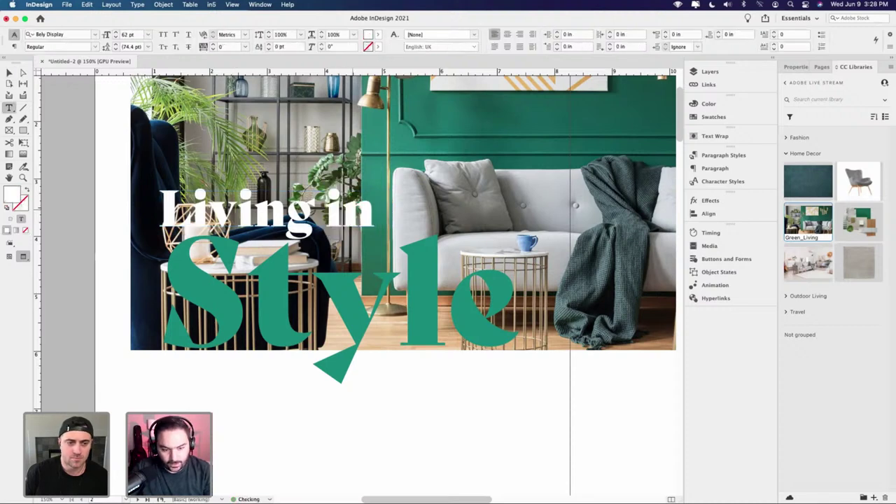
click(10, 73)
click(305, 296)
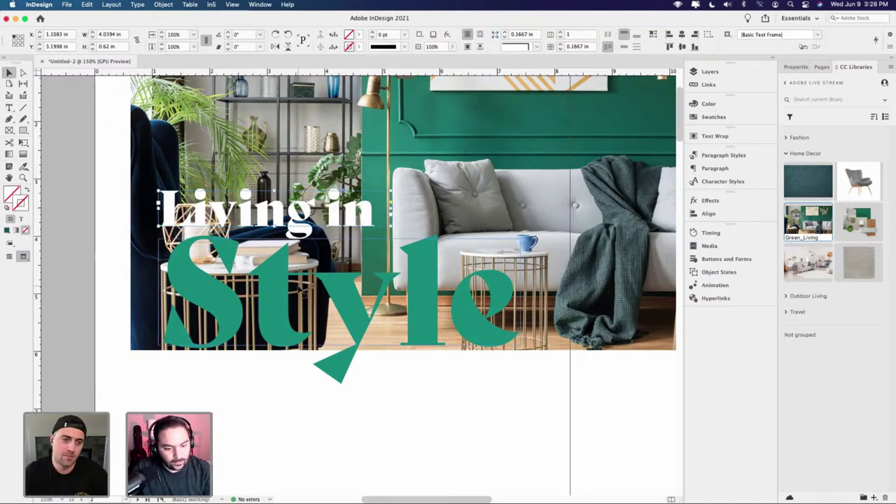
click(714, 117)
- With nothing selected, open the options of the green C=80 M=26 Y=58 K=6 swatch
scroll(610, 280, down, 10)
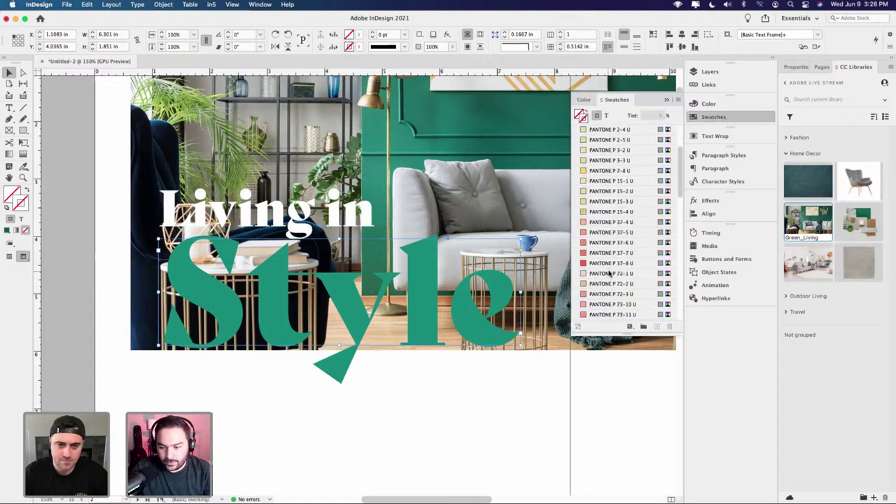
double_click(594, 284)
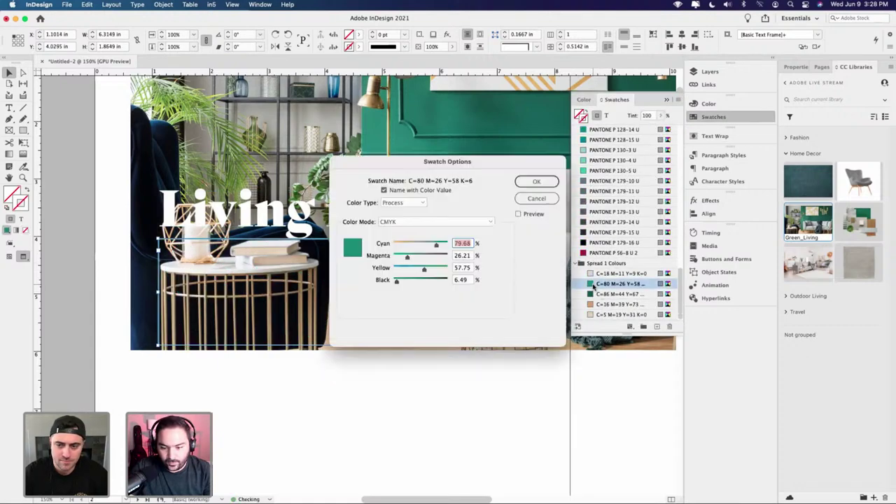
key(Return)
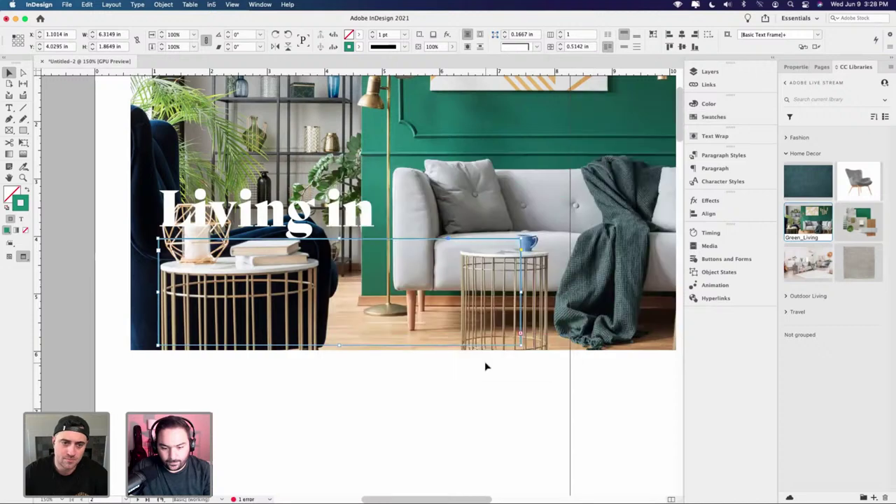
click(510, 371)
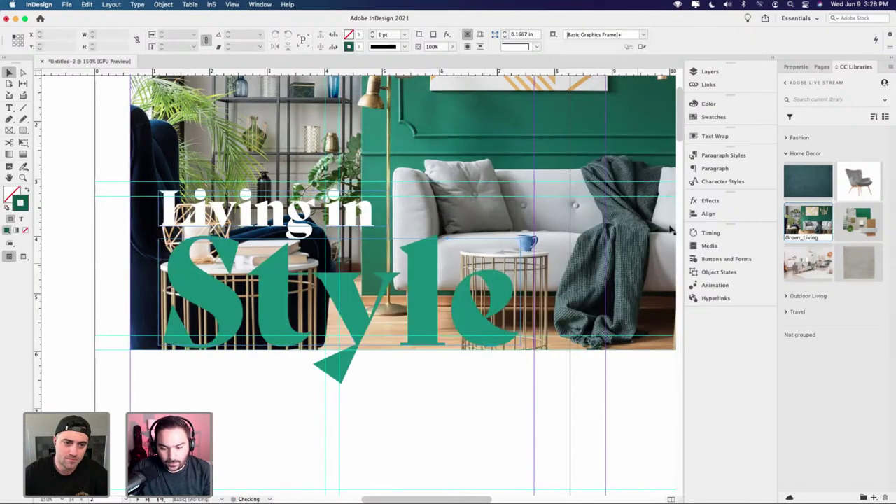
click(714, 117)
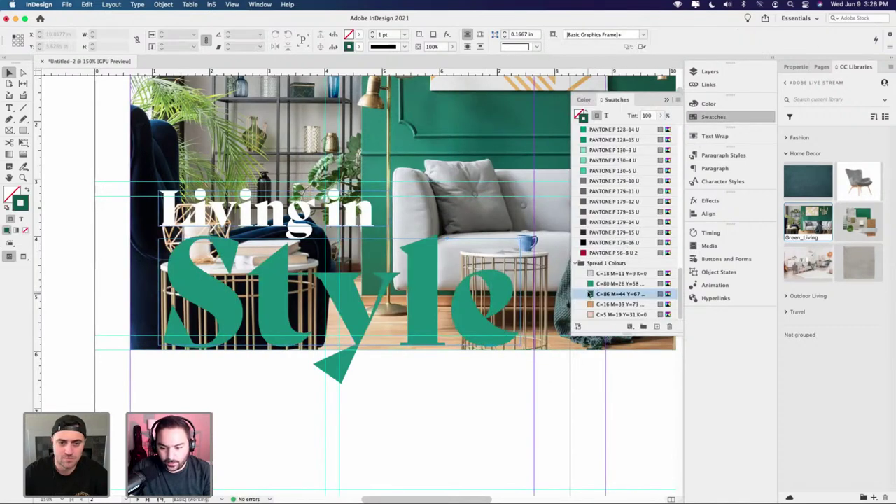
double_click(593, 284)
- With Preview on, adjust the CMYK sliders to C=58 M=7 Y=34 K=6 and apply
drag(437, 161, 665, 157)
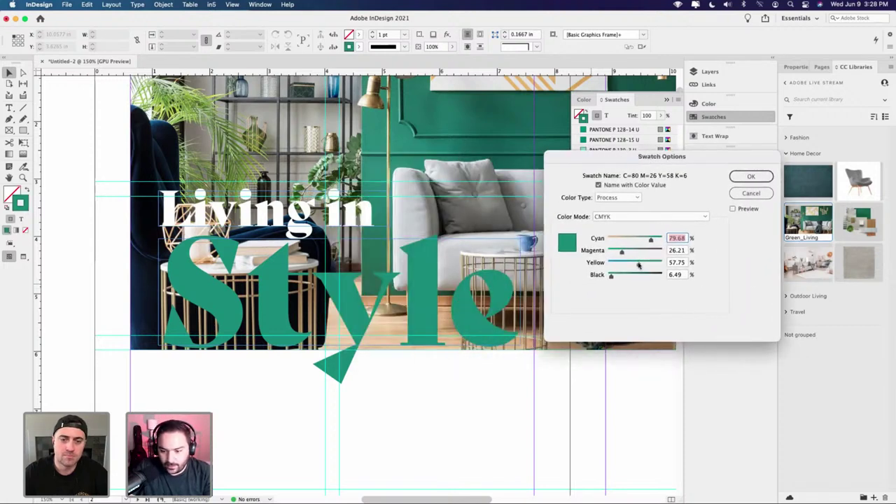
drag(638, 265, 629, 265)
click(734, 208)
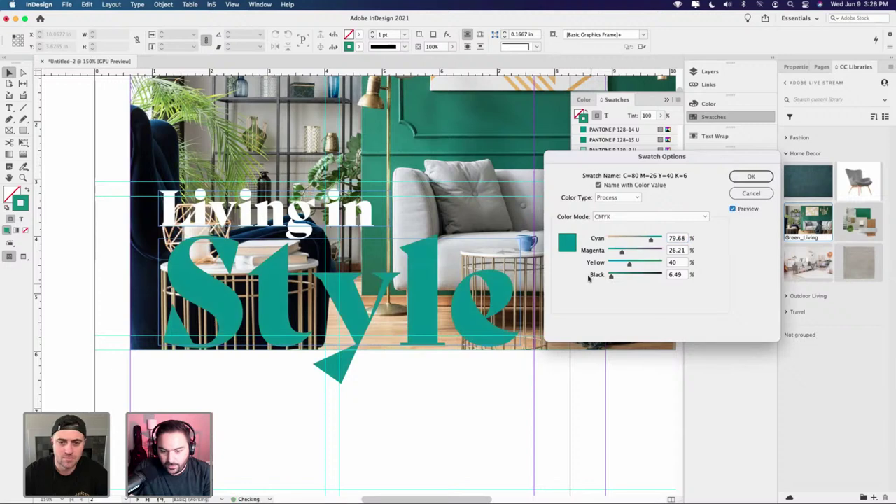
mouse_move(622, 252)
mouse_down()
mouse_move(614, 253)
mouse_move(627, 266)
mouse_up()
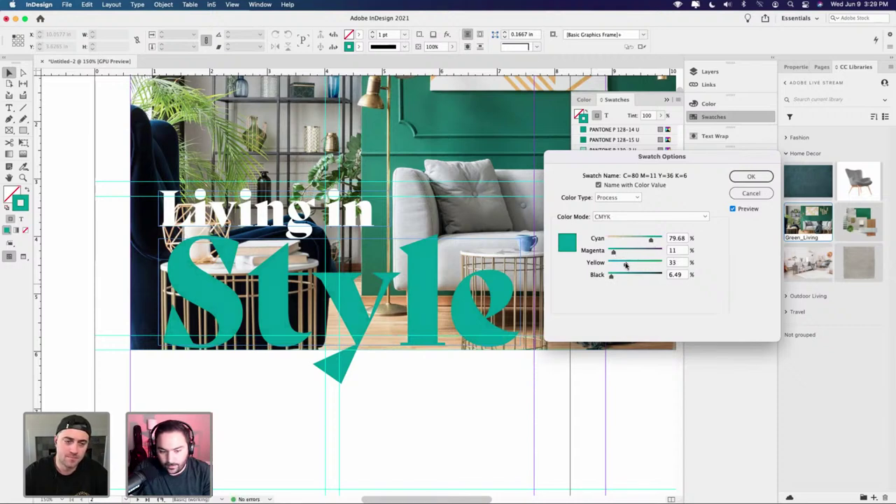
drag(626, 265, 644, 241)
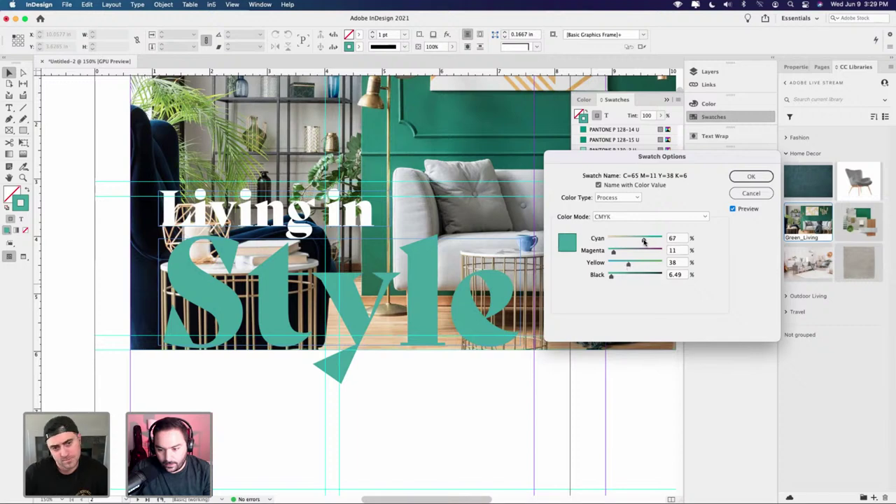
mouse_move(644, 240)
mouse_down()
mouse_move(630, 266)
mouse_move(611, 253)
mouse_move(640, 241)
mouse_up()
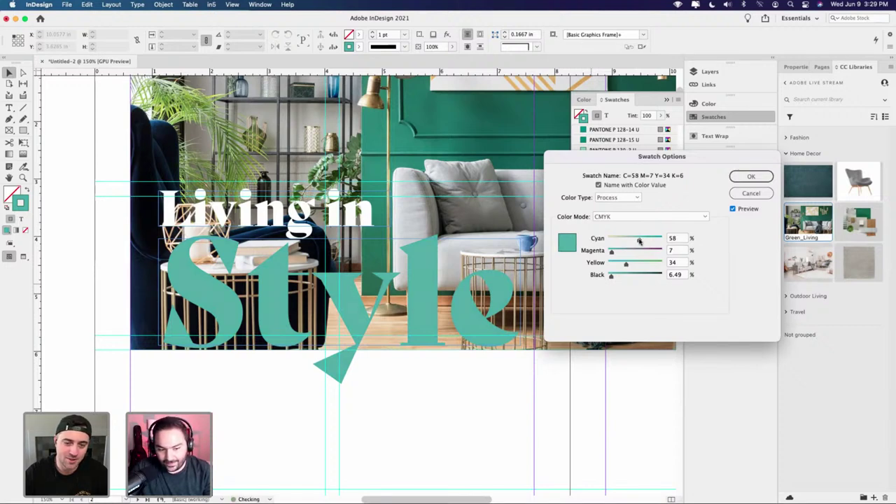
click(751, 177)
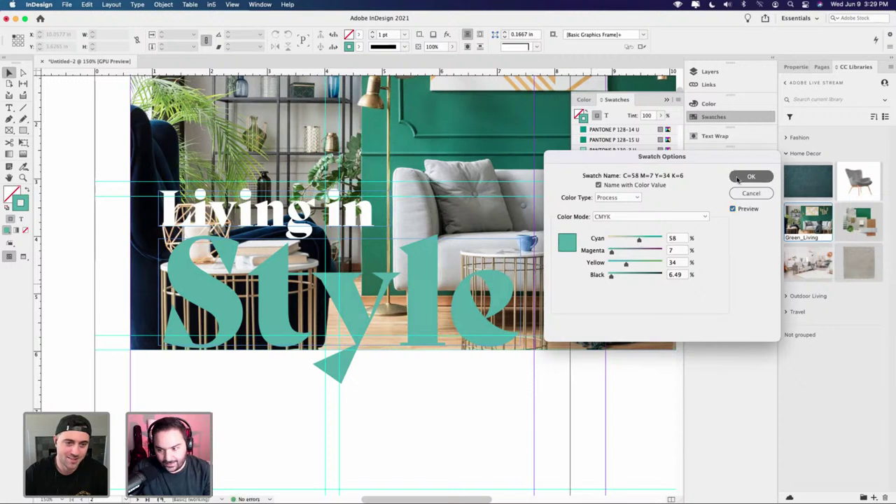
- Nudge the 'Living in' text frame slightly down
click(534, 393)
scroll(474, 375, down, 2)
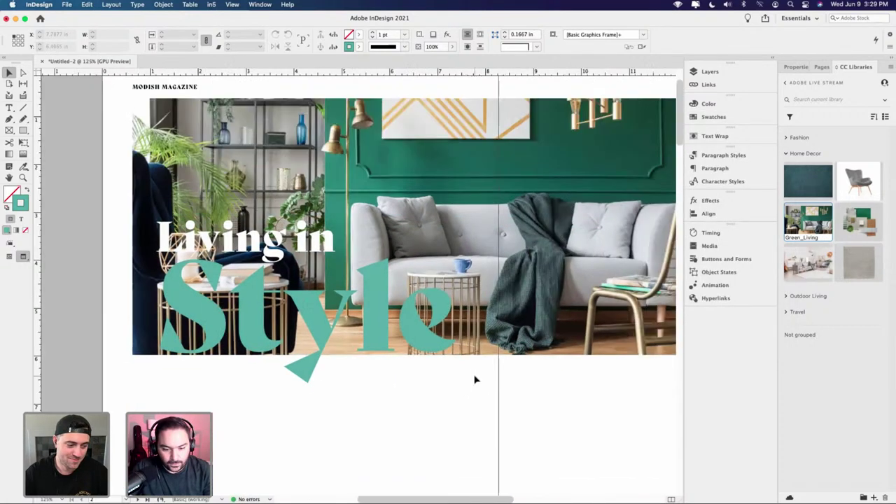
drag(525, 334, 477, 367)
click(203, 280)
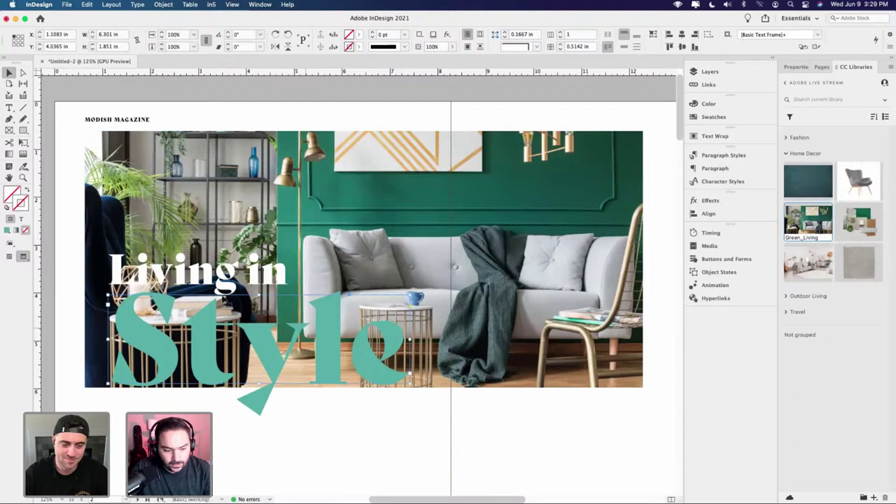
click(203, 288)
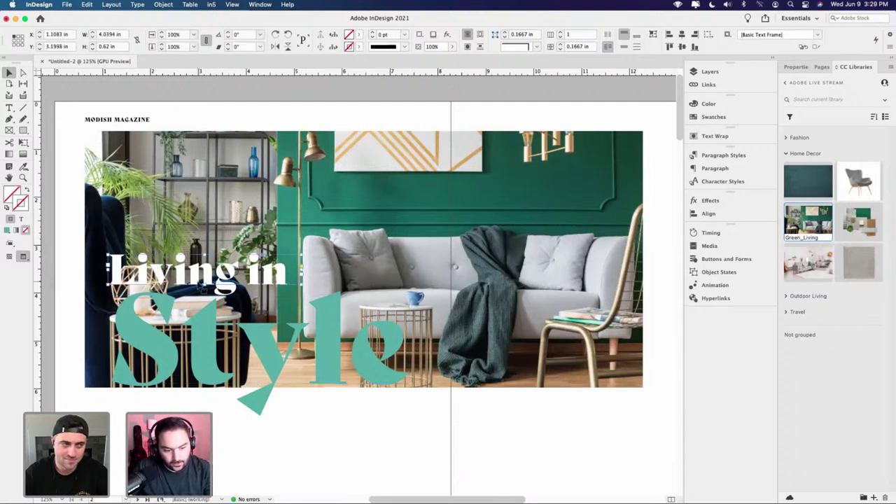
drag(203, 289, 203, 291)
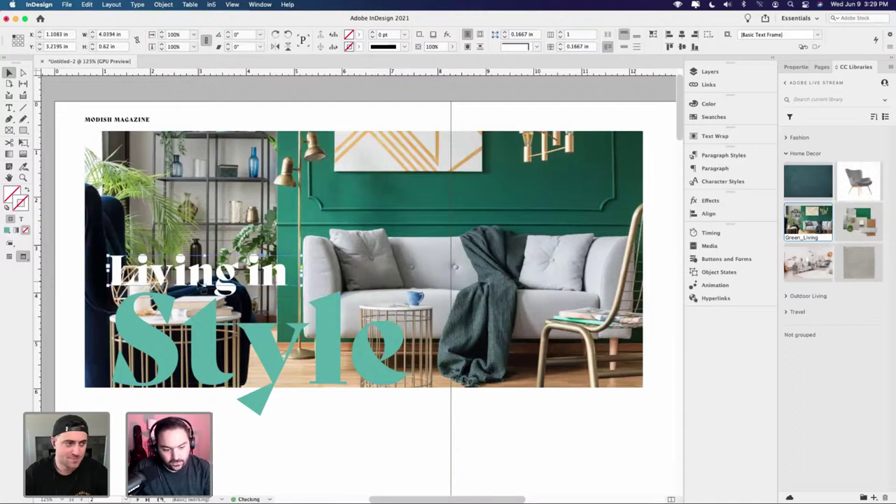
click(346, 420)
- In Normal view, set stroke to None and draw a 9.47 × 3.645 in rectangle frame across the photo
scroll(354, 415, left, 3)
scroll(354, 414, down, 1)
scroll(354, 415, right, 2)
scroll(354, 415, up, 1)
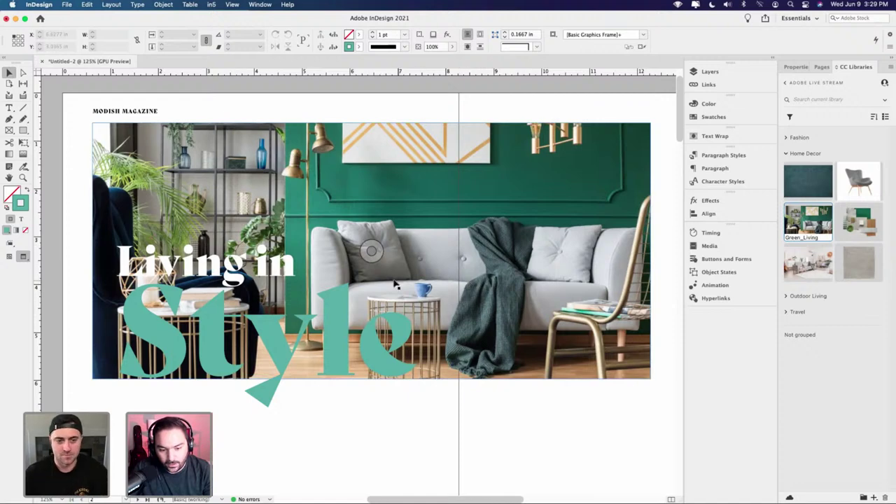
scroll(126, 280, left, 4)
scroll(126, 280, up, 1)
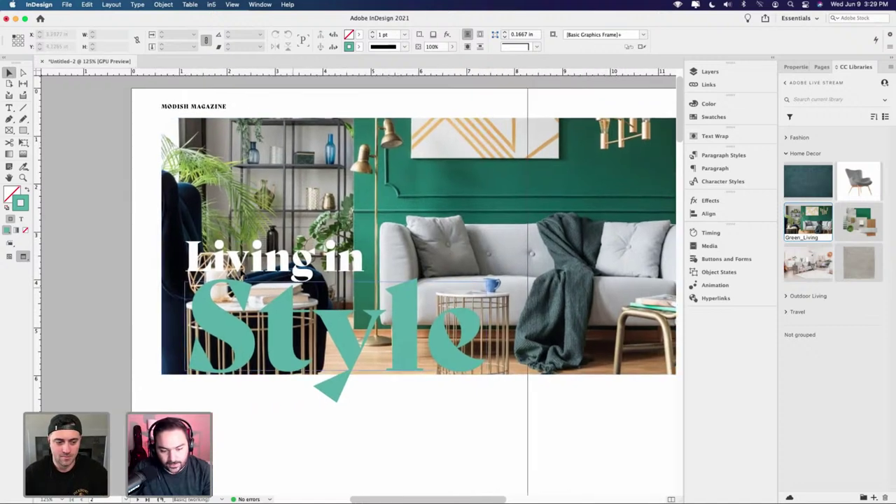
key(w)
scroll(105, 238, right, 4)
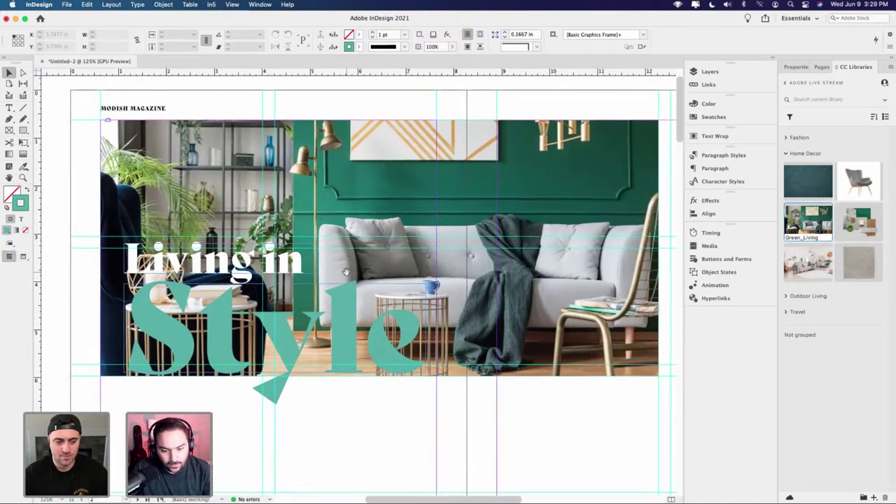
click(13, 194)
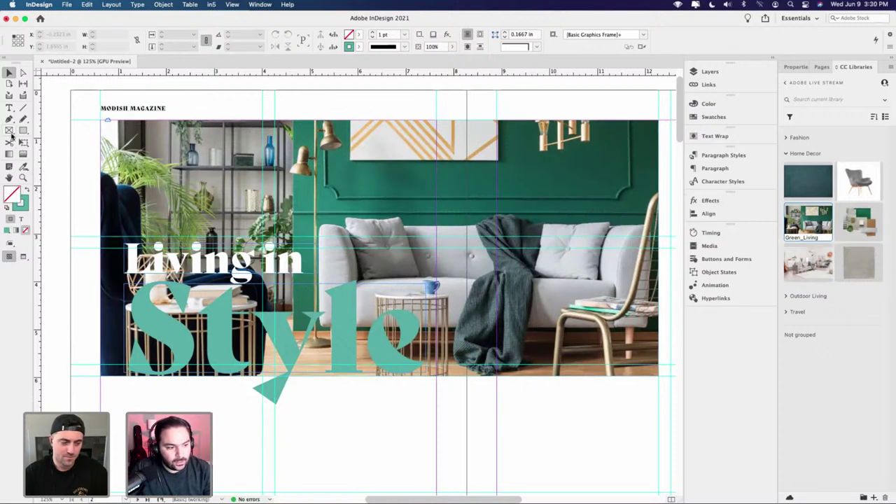
click(11, 131)
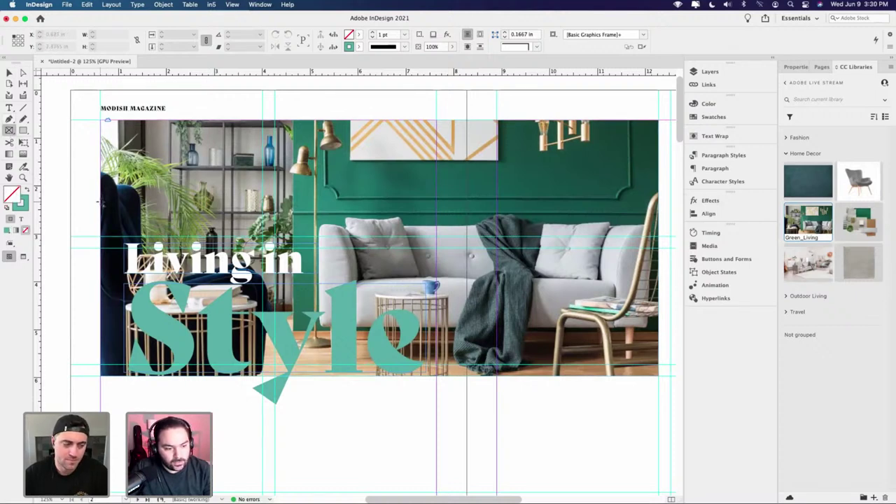
drag(101, 202, 554, 376)
- Resize the new frame to about 11.65 × 3.165 in, widening it right and lowering its top
click(9, 74)
scroll(448, 281, right, 5)
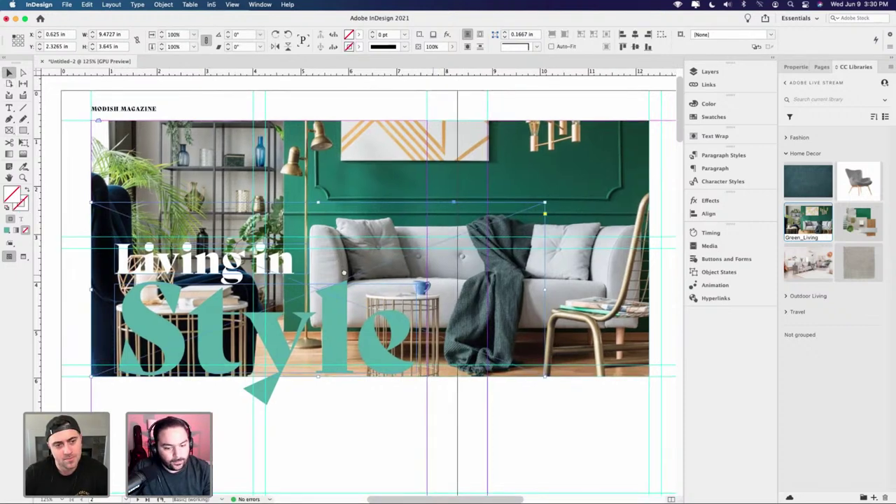
drag(467, 285, 571, 288)
scroll(420, 291, left, 8)
drag(458, 178, 464, 202)
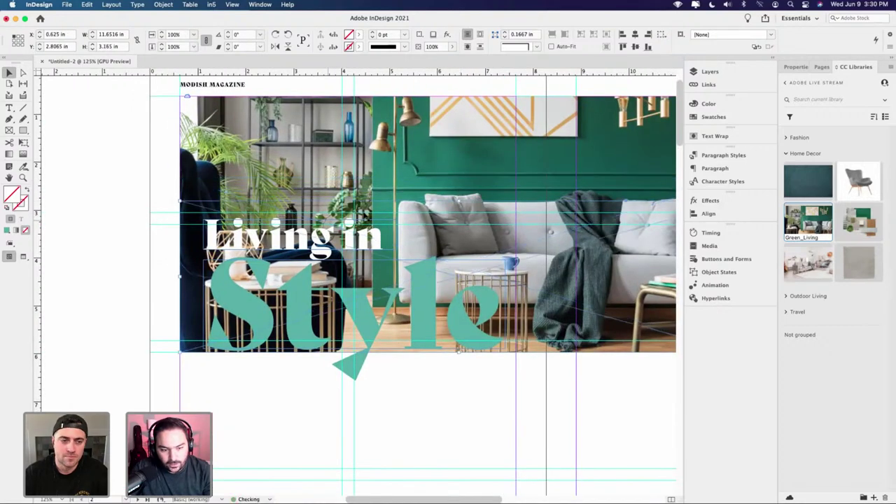
- Fill the frame with the [Black] swatch and deselect it
click(710, 116)
click(600, 161)
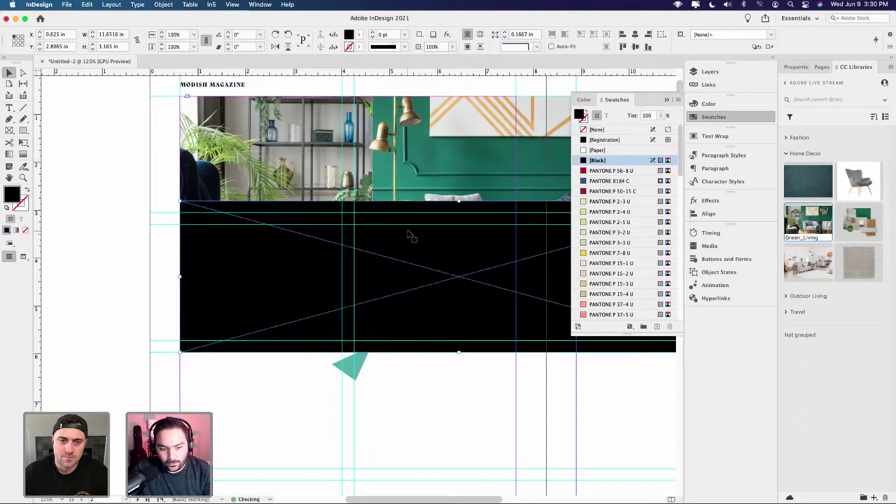
click(665, 101)
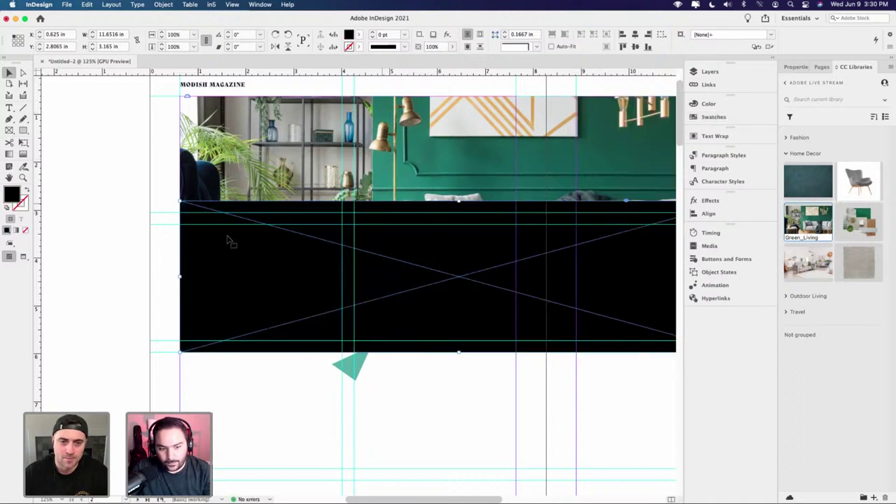
click(154, 259)
scroll(214, 301, right, 4)
- Apply a Gradient Feather to the black frame at a 90° angle with an added middle stop
drag(212, 301, 247, 297)
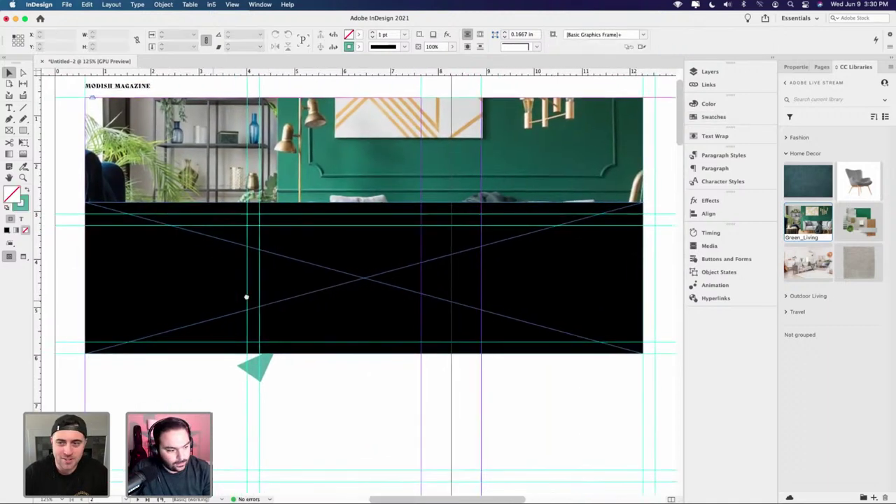
click(251, 300)
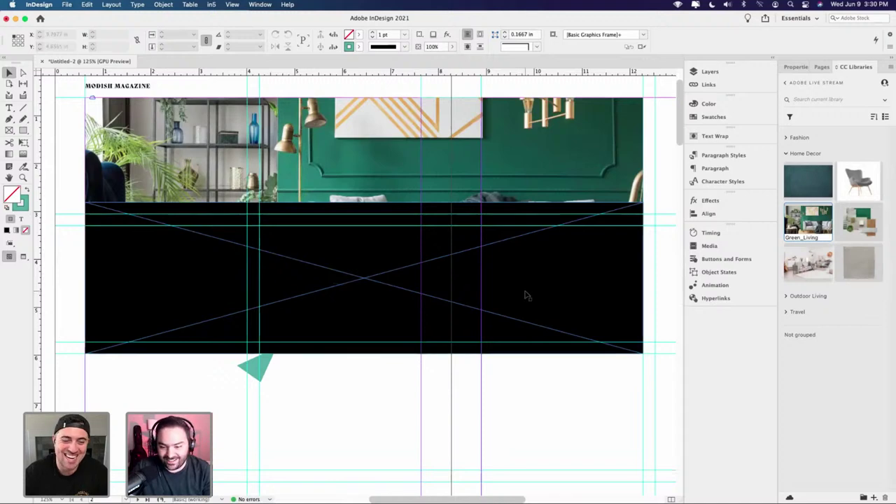
click(797, 67)
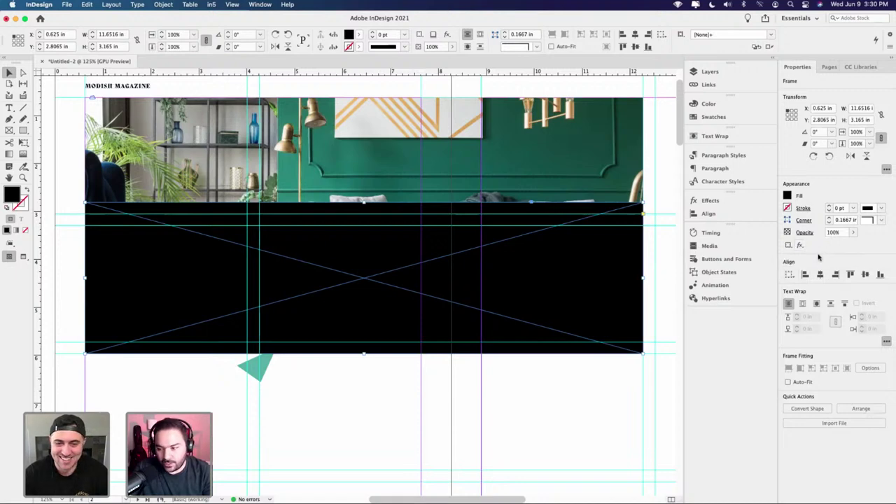
click(801, 247)
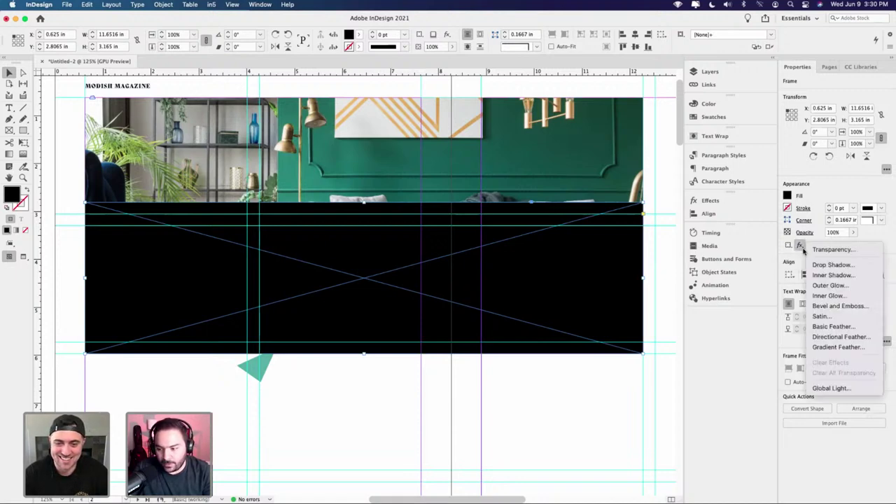
click(855, 348)
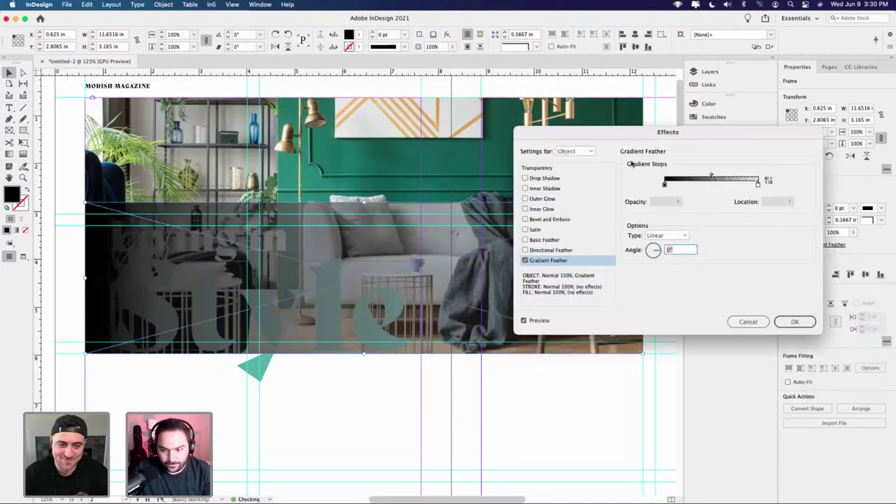
drag(634, 125, 691, 115)
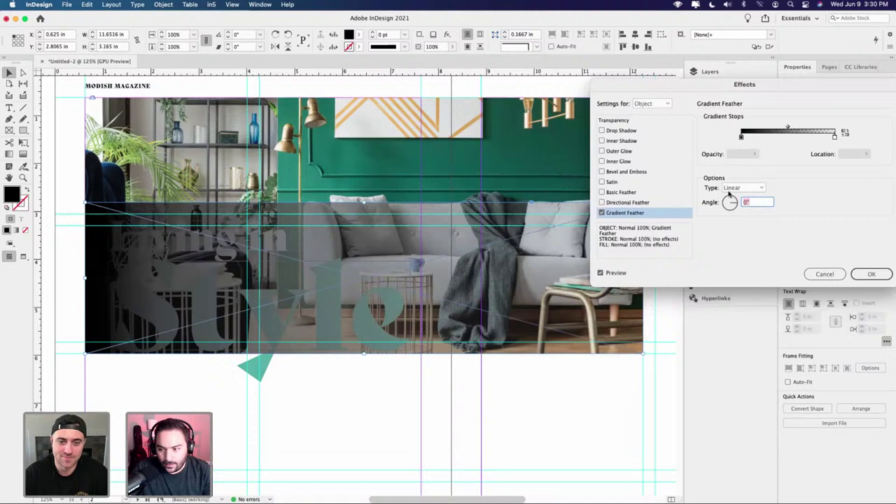
drag(736, 203, 734, 201)
text(90)
key(Tab)
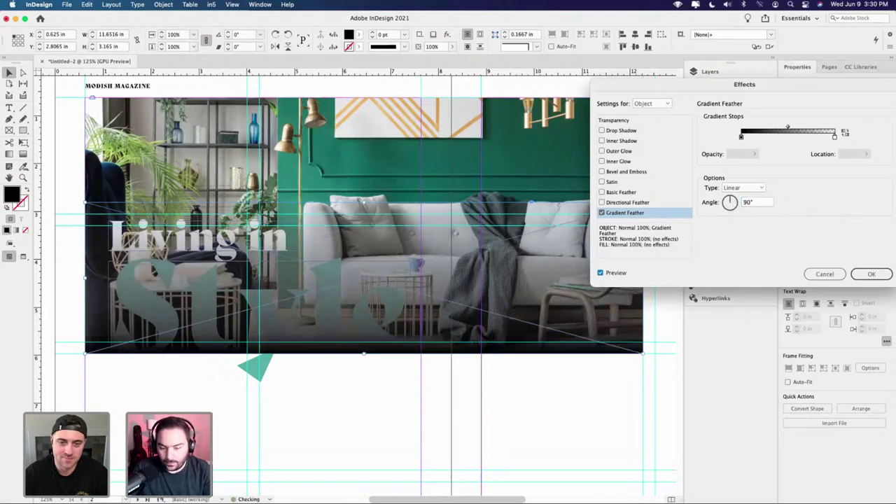
click(789, 130)
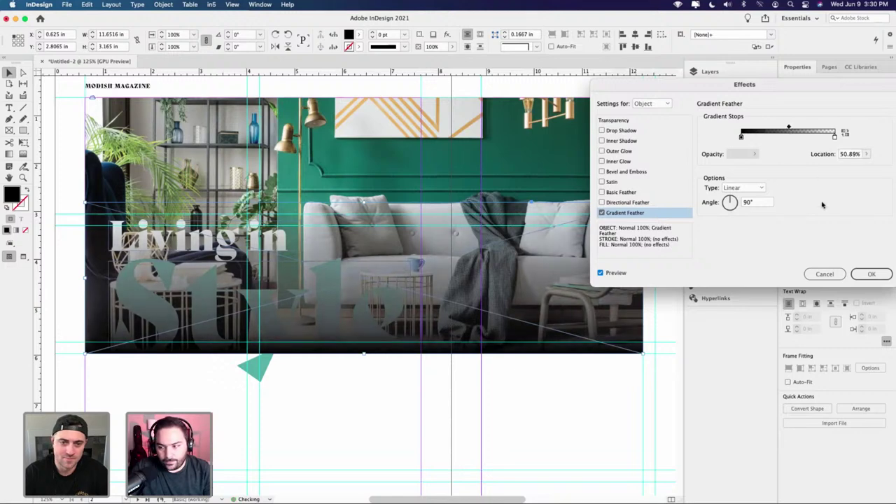
click(872, 274)
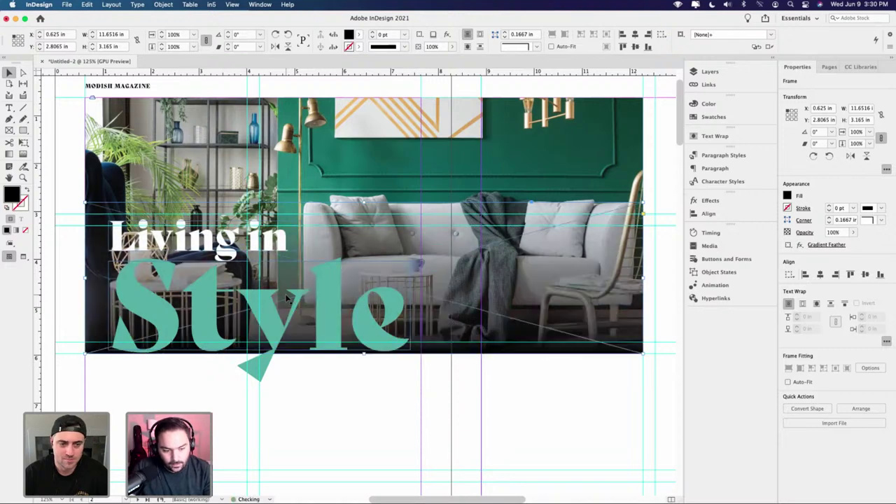
- With guides hidden, shift the feather's middle stop to change where the darkening starts
key(super+semicolon)
click(358, 400)
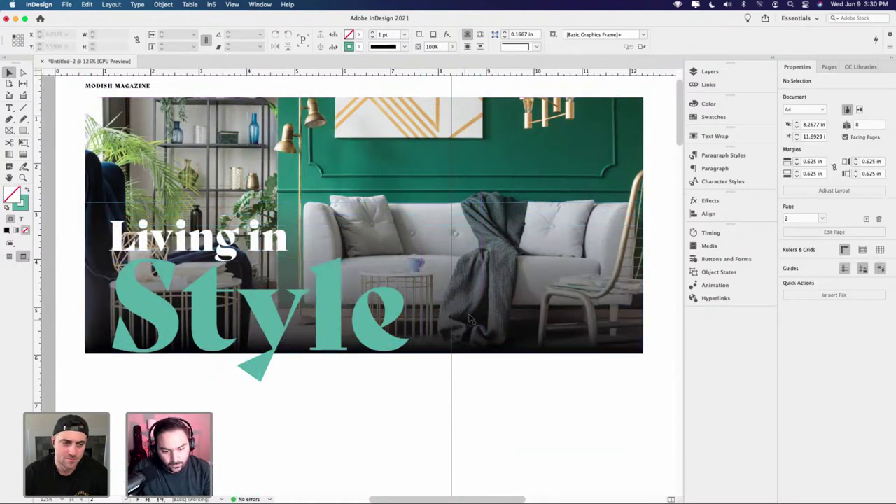
click(473, 317)
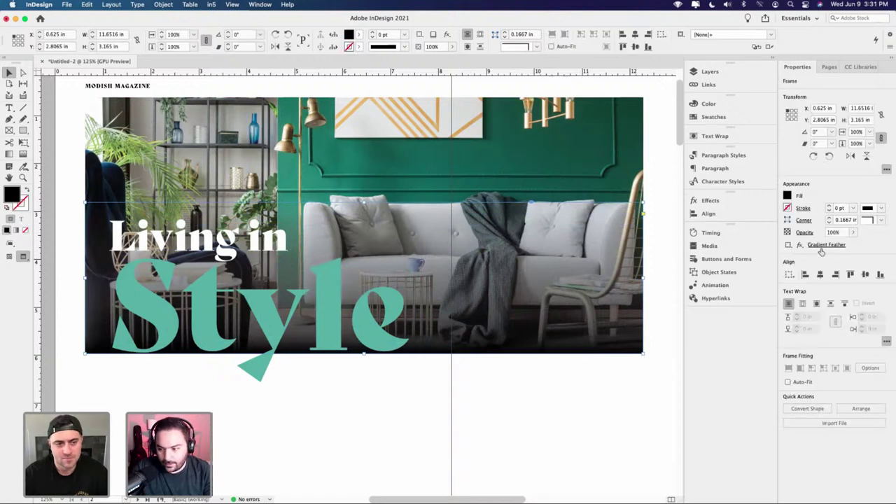
click(829, 245)
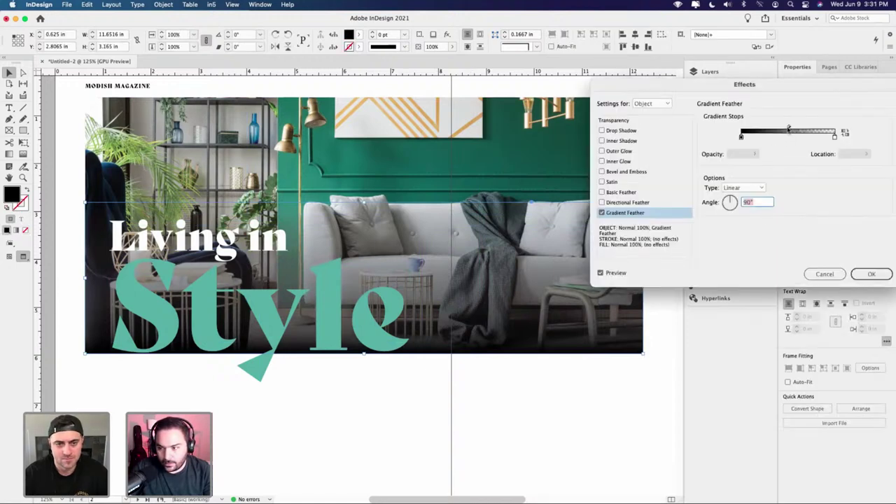
mouse_move(789, 130)
mouse_down()
mouse_move(776, 130)
mouse_move(800, 128)
mouse_up()
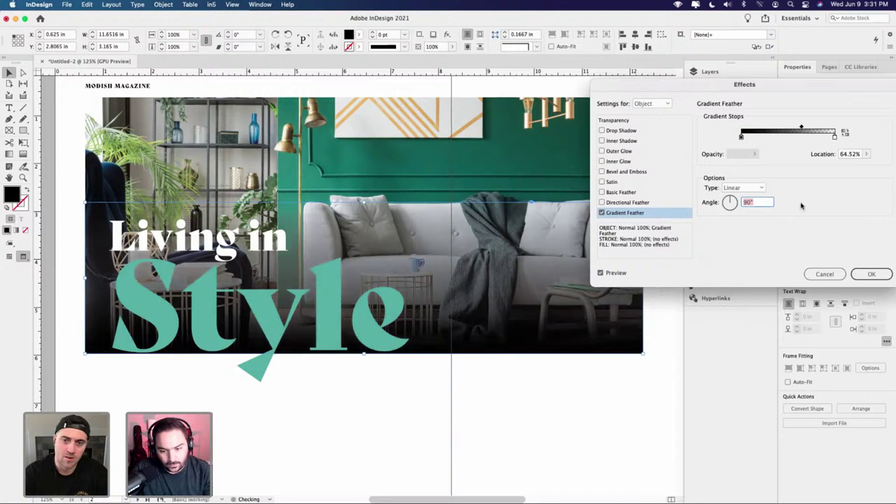
click(872, 273)
click(616, 414)
- Zoom to 100% and move the 'Living in' text slightly right and down over the photo
scroll(443, 284, left, 3)
scroll(442, 283, up, 2)
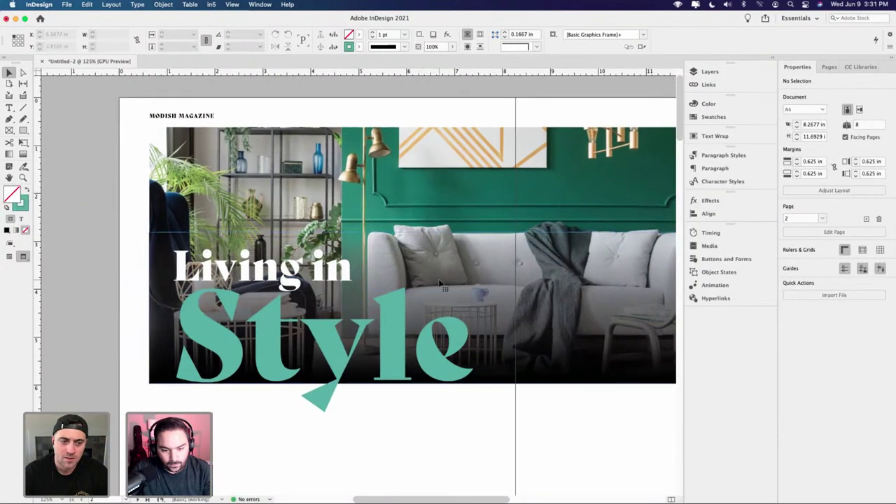
click(443, 283)
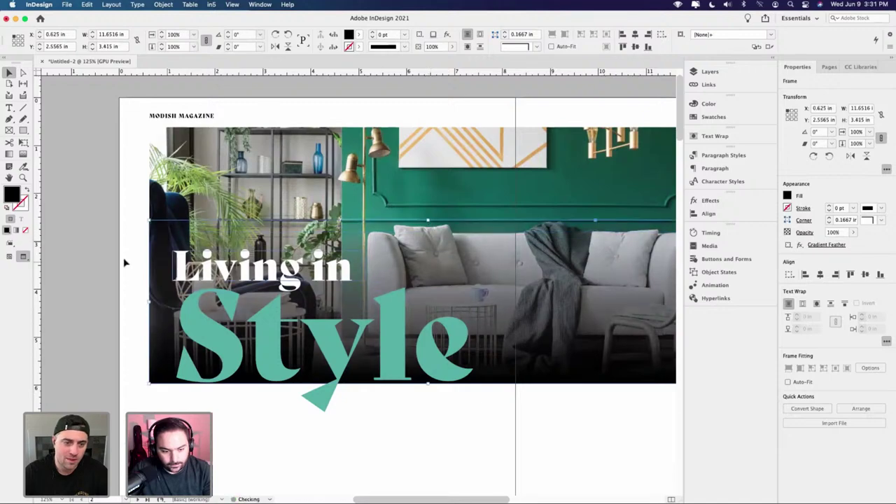
click(92, 248)
scroll(92, 249, down, 5)
key(super+1)
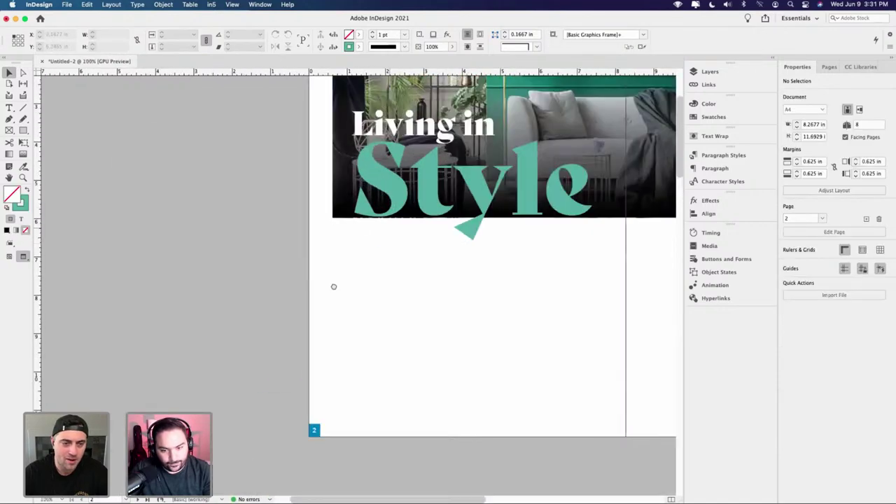
scroll(180, 353, left, 5)
scroll(180, 353, up, 3)
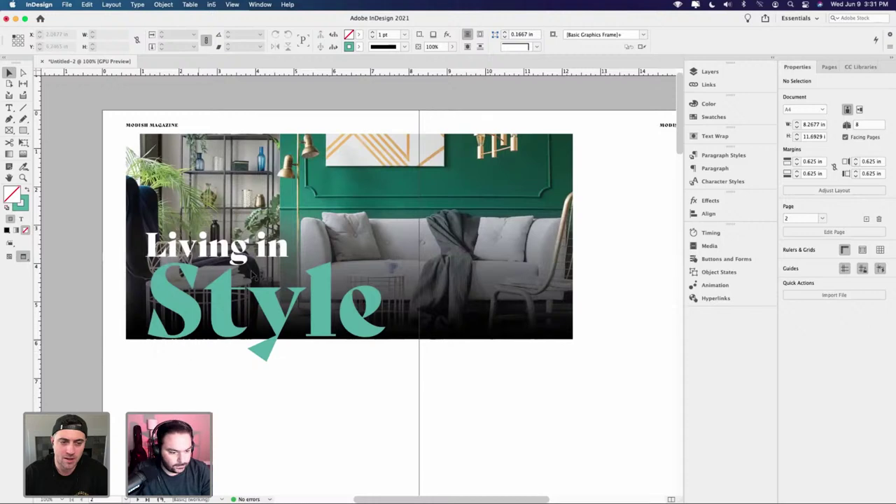
drag(259, 249, 275, 258)
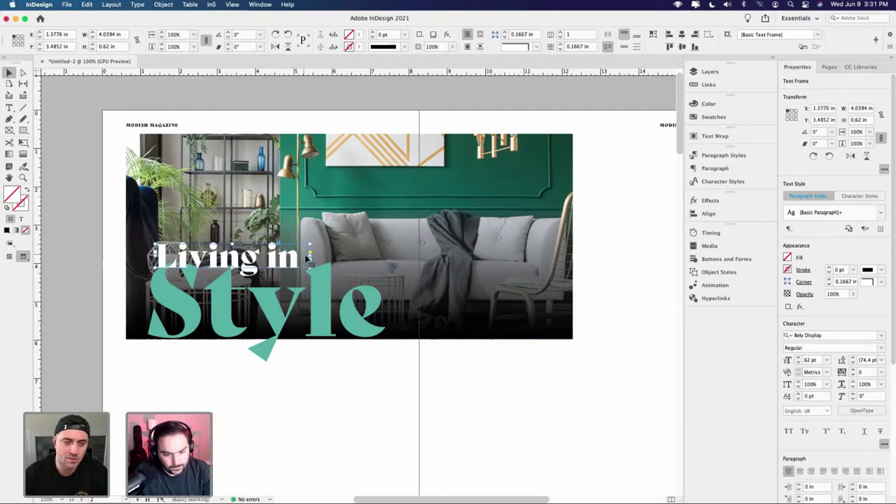
click(310, 369)
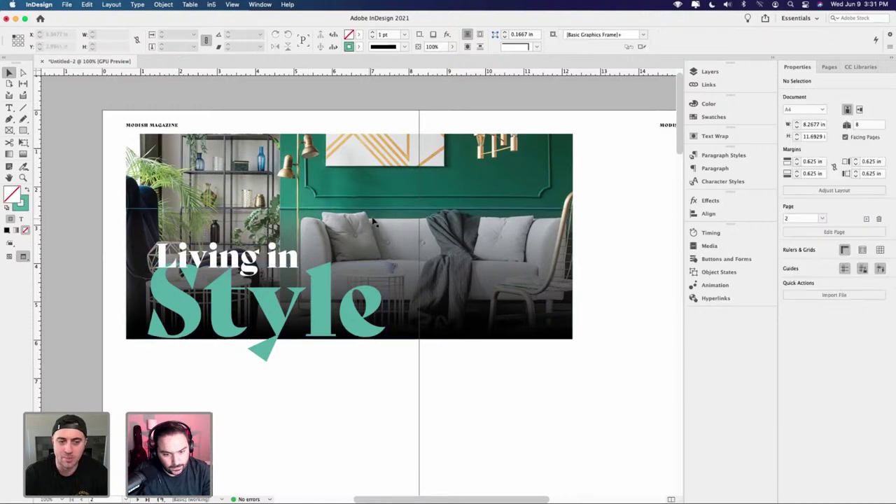
click(350, 185)
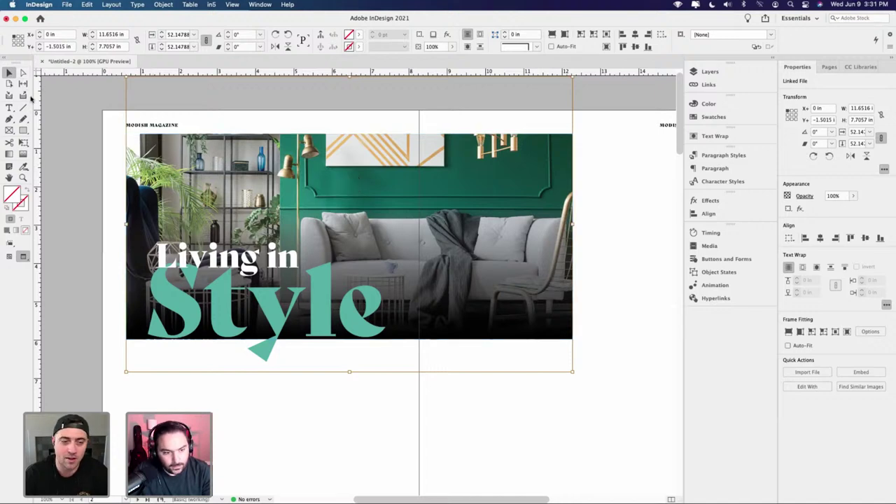
- Select all the headline text in 'Style' and bring up the Swatches panel
key(t)
click(246, 315)
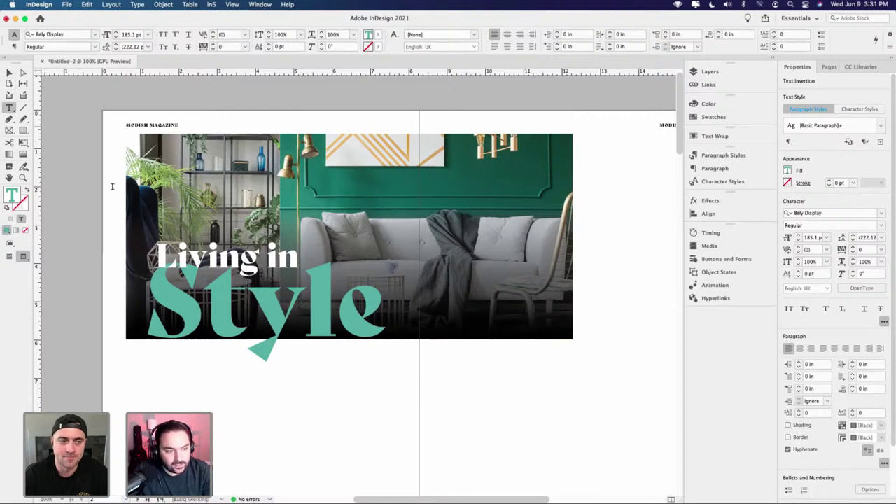
key(super+a)
click(713, 117)
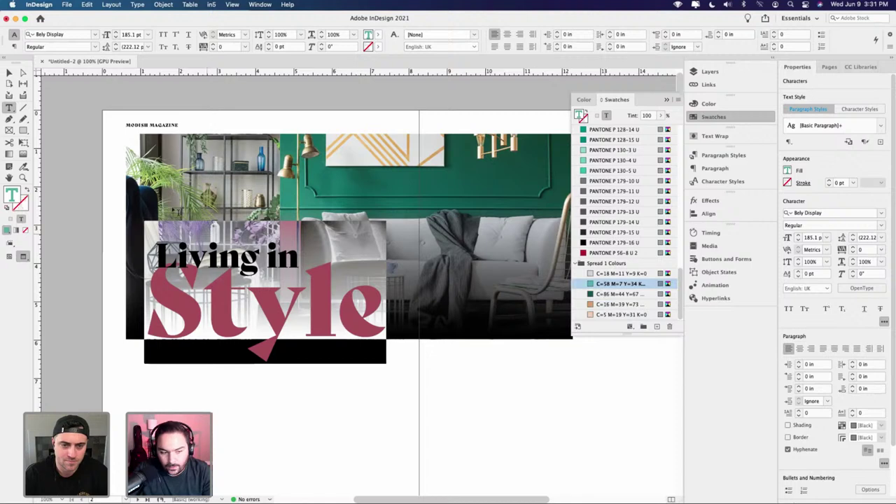
click(9, 72)
click(450, 398)
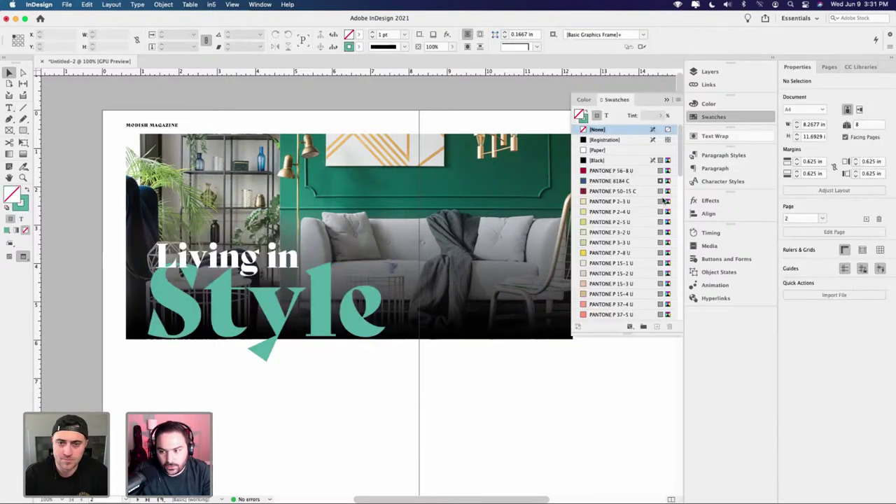
- Trial more Black and Yellow on the C=58 M=7 Y=34 K=6 teal swatch, then cancel
scroll(623, 270, down, 10)
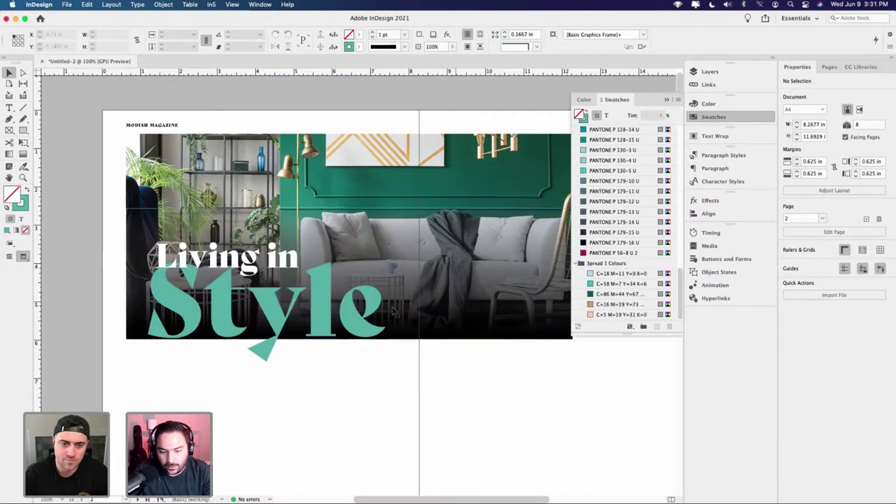
double_click(588, 283)
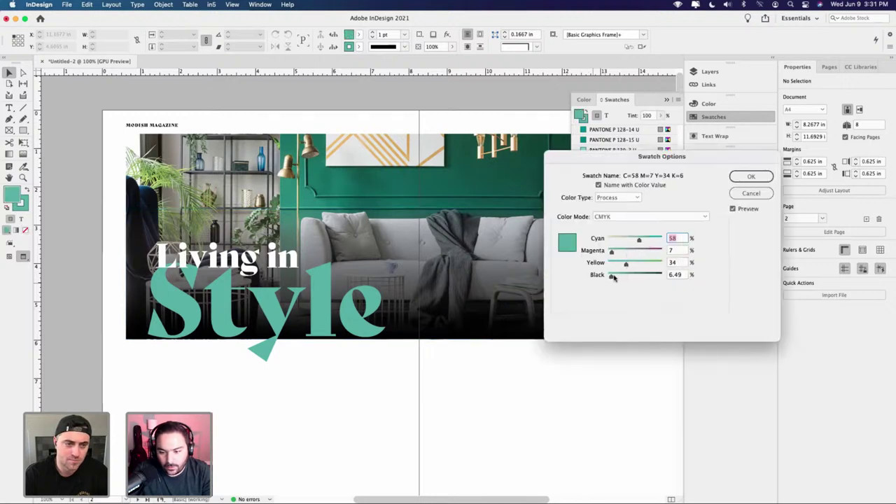
mouse_move(613, 276)
mouse_down()
mouse_move(632, 264)
mouse_move(614, 253)
mouse_move(618, 277)
mouse_up()
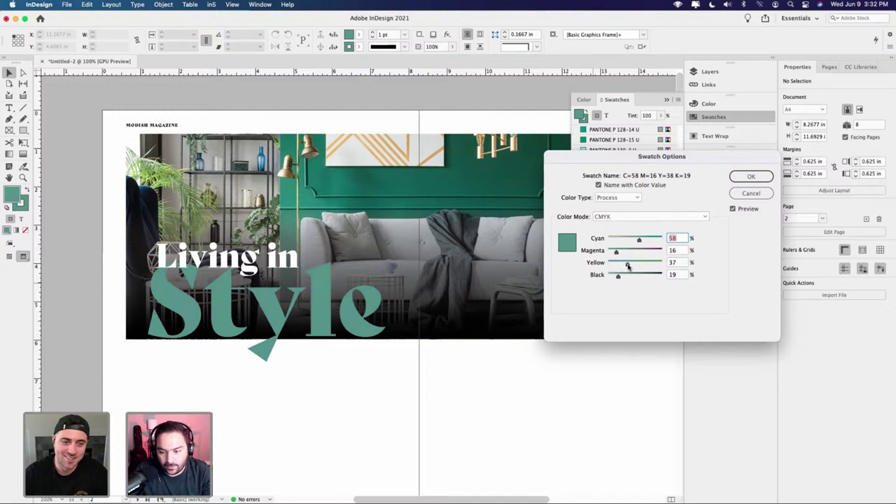
drag(628, 266, 631, 267)
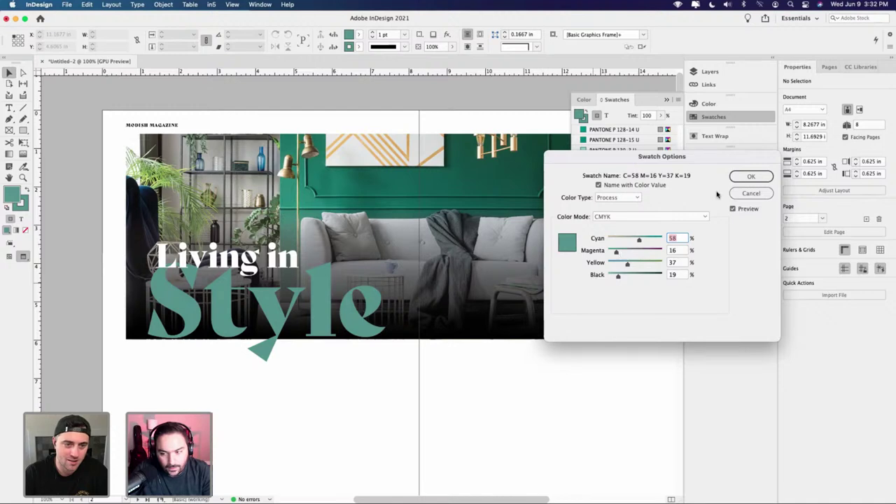
click(751, 193)
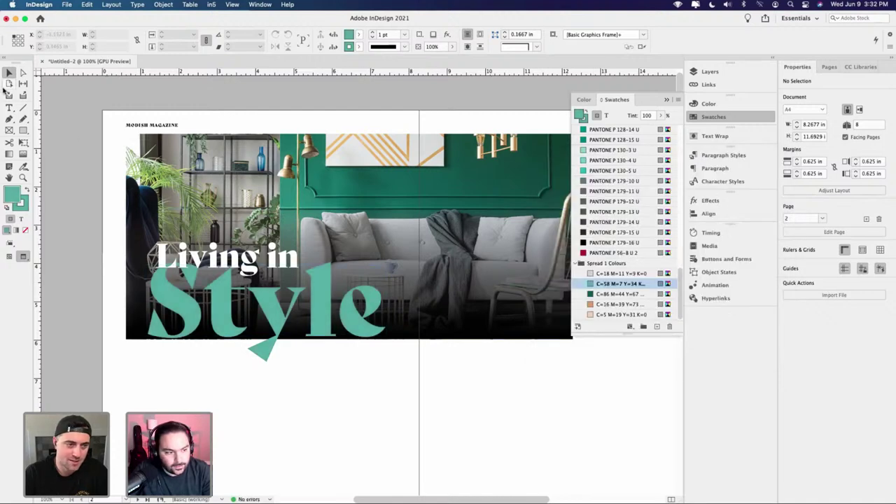
- Select the headline text, deselect it, and briefly try the Eyedropper before returning to Selection
double_click(248, 343)
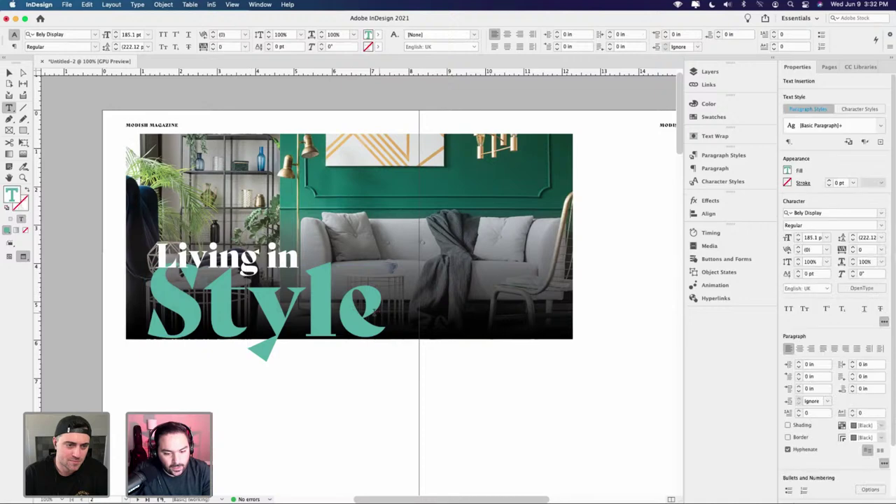
key(super+a)
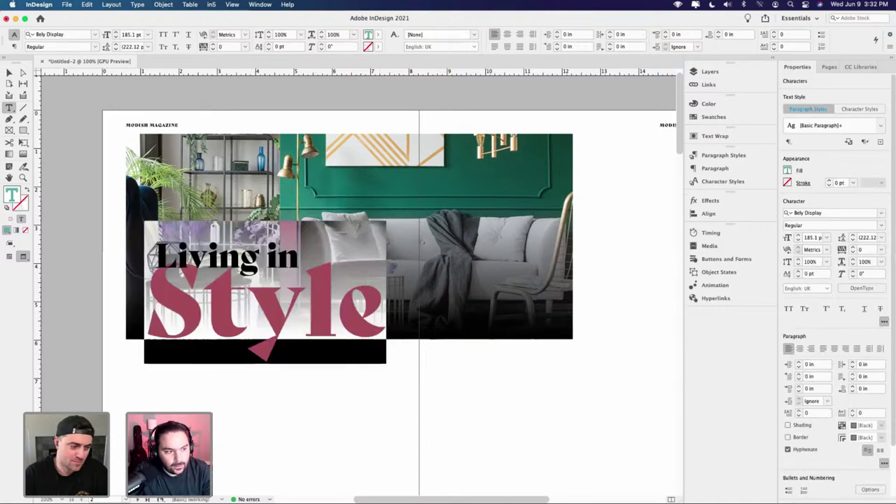
click(9, 73)
key(super+shift+a)
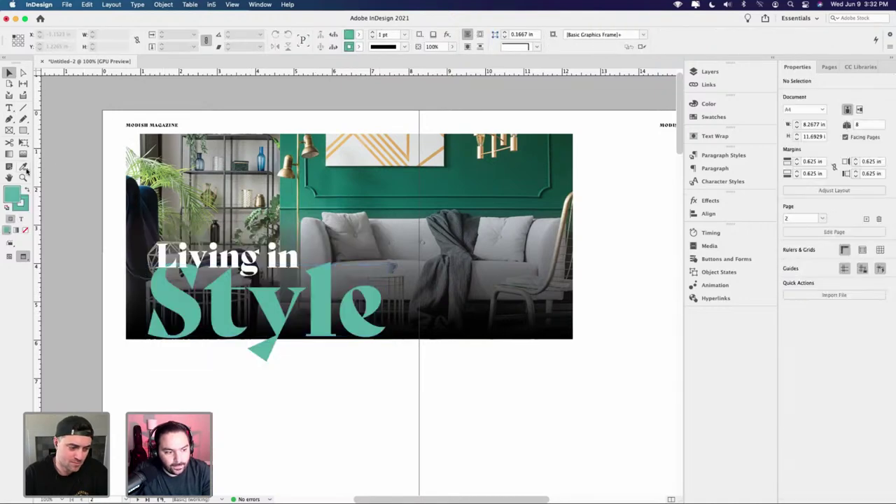
drag(23, 170, 64, 186)
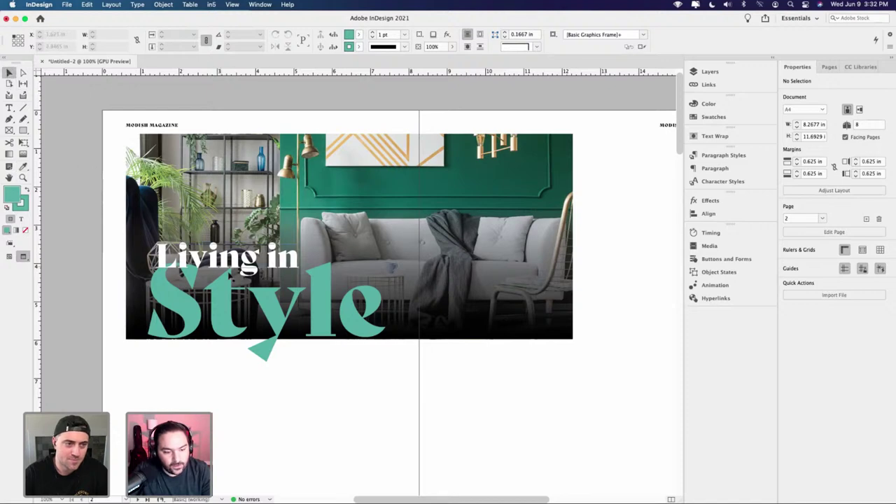
key(v)
- Colour the word 'Style' with the orange C=15 M=39 Y=73 swatch and review the spread
double_click(249, 348)
key(super+a)
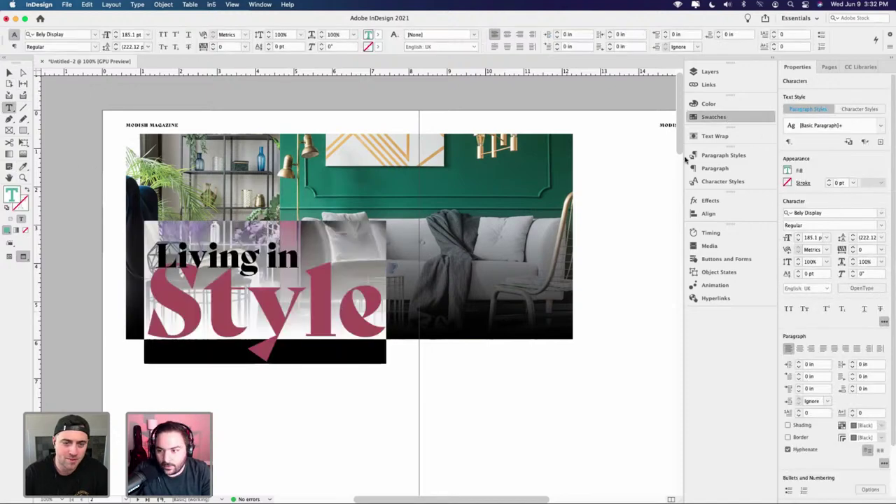
click(714, 117)
click(619, 304)
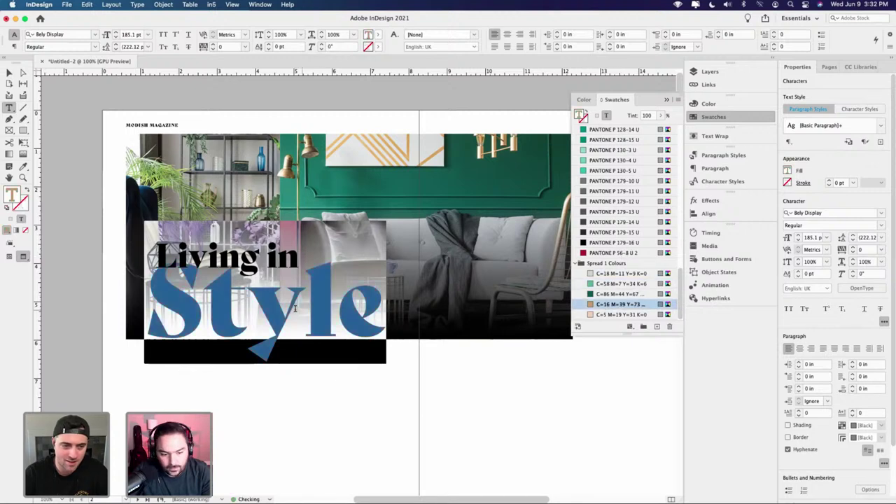
click(246, 315)
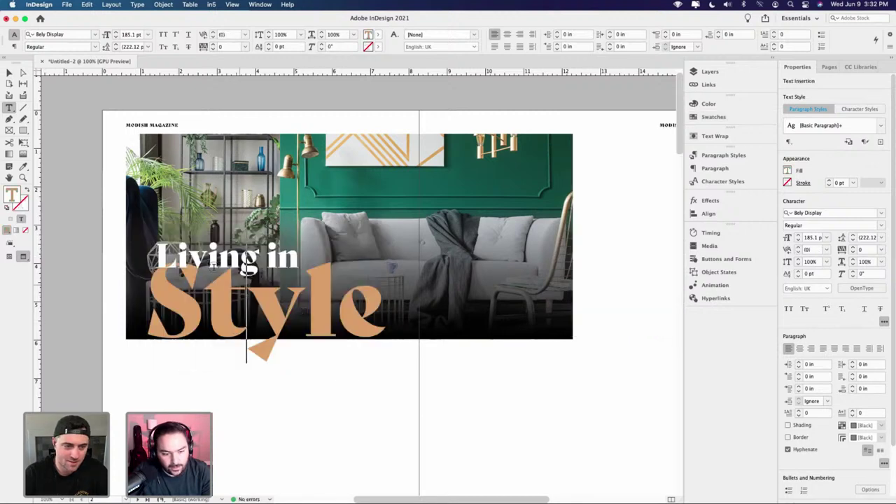
click(10, 74)
click(472, 395)
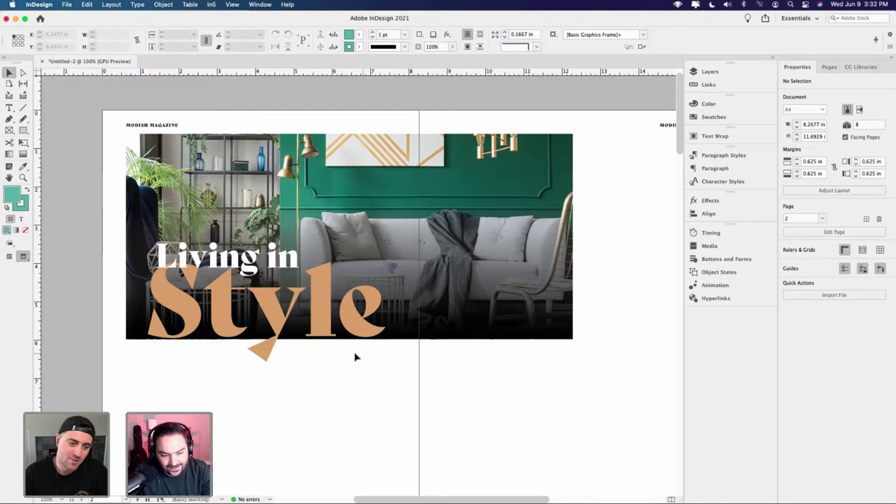
drag(355, 356, 476, 344)
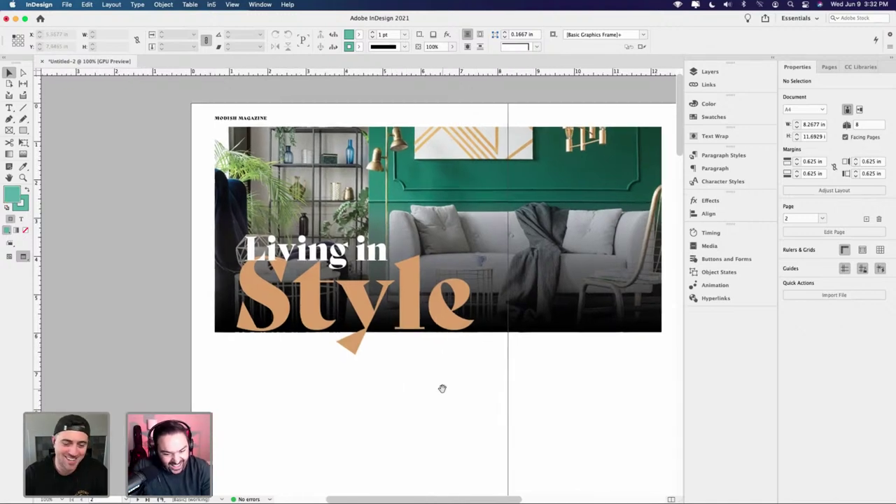
drag(442, 387, 324, 380)
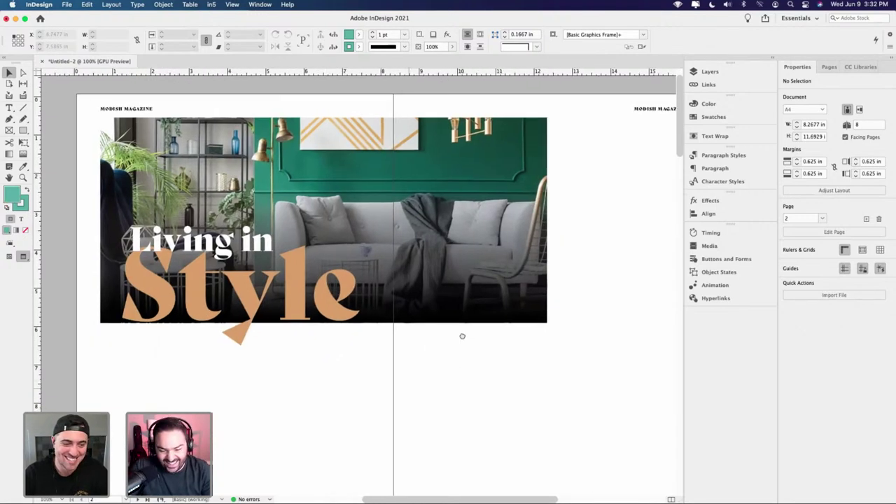
- Inspect the photo frame while switching between Normal and Preview views
scroll(462, 336, down, 2)
scroll(462, 336, left, 2)
key(w)
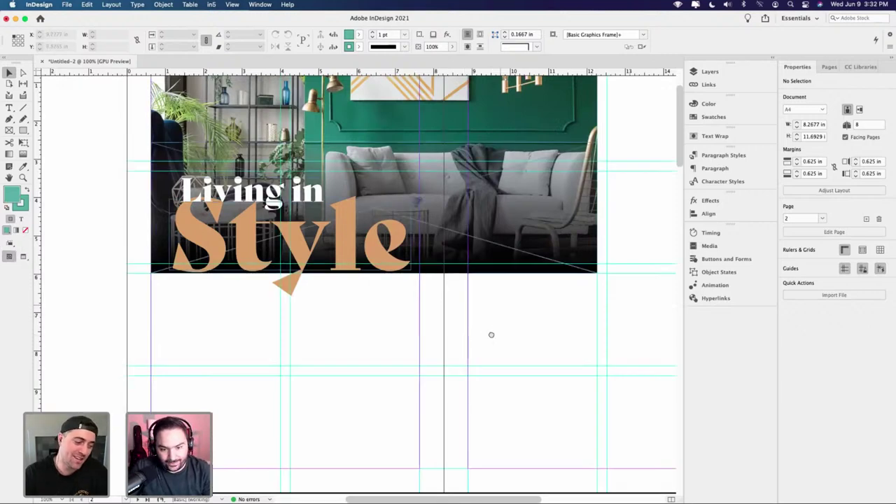
scroll(491, 335, up, 3)
scroll(494, 337, right, 2)
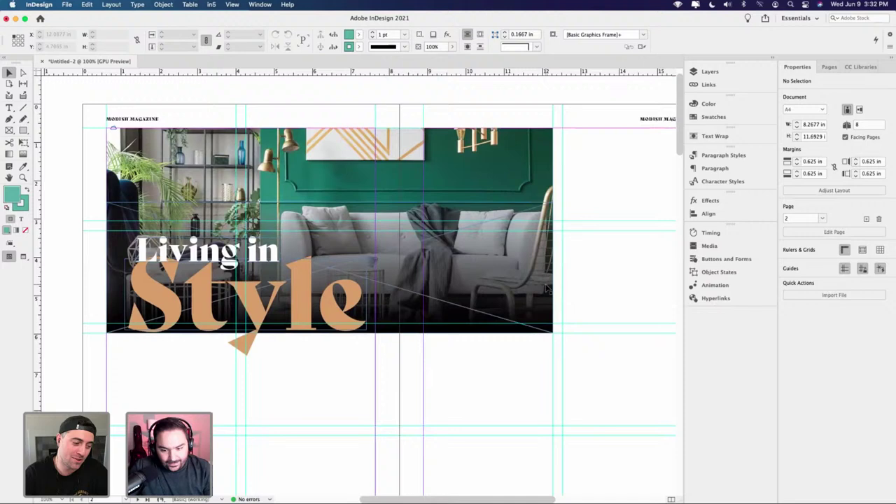
click(529, 186)
key(w)
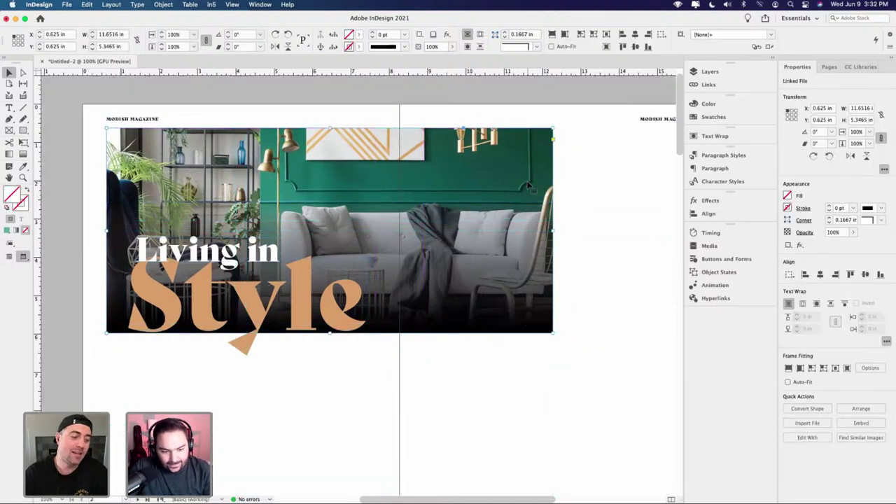
- Inspect the 'Living in' text frame in both views, ending in Normal view with guides shown
click(280, 251)
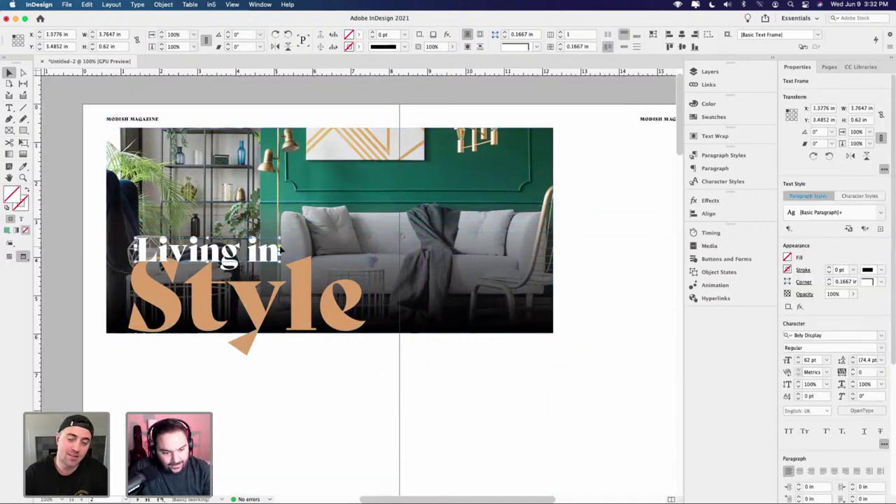
key(w)
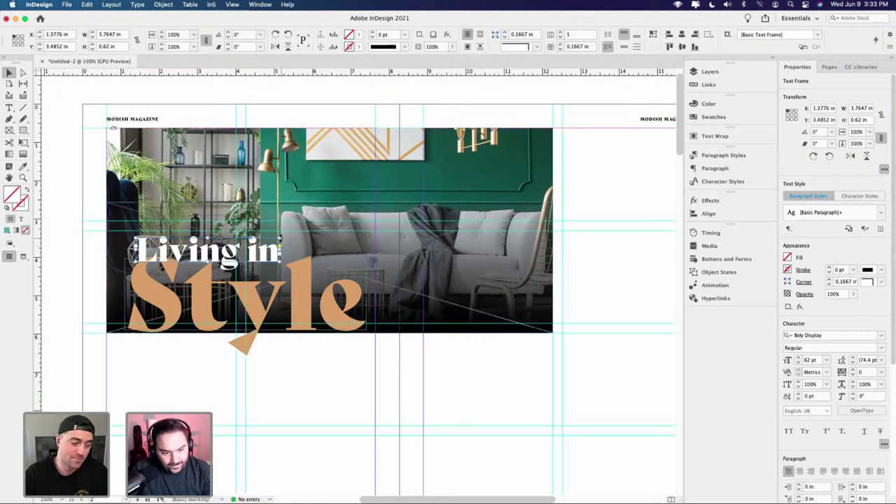
click(408, 339)
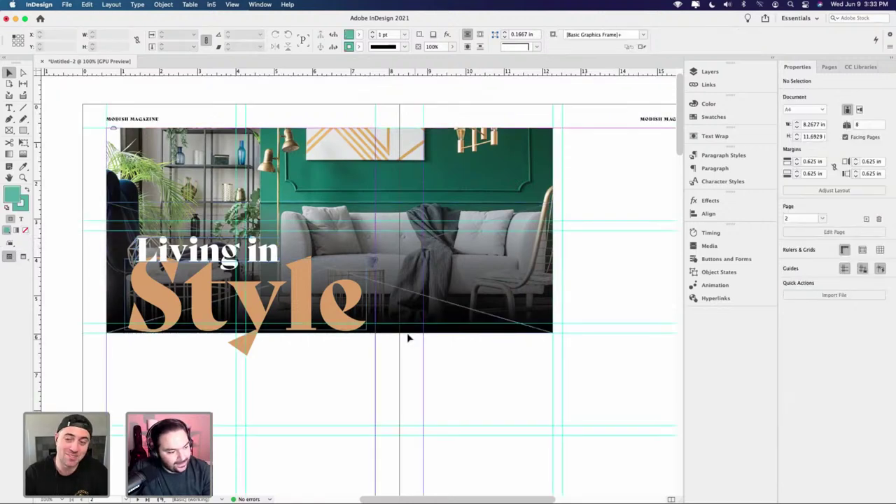
key(w)
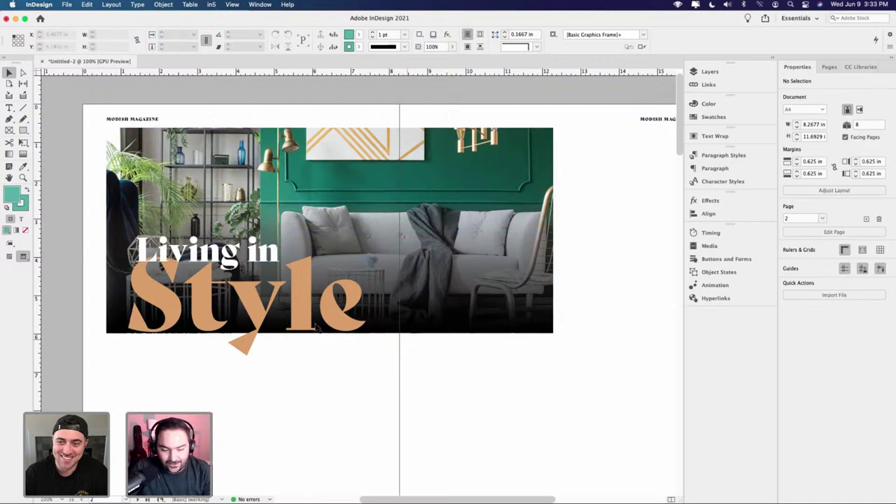
click(277, 245)
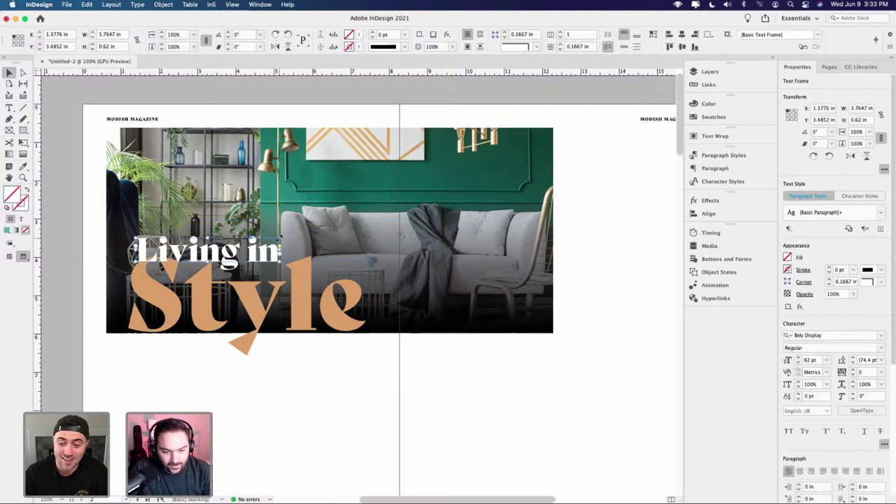
click(357, 370)
scroll(346, 329, down, 5)
scroll(347, 329, left, 3)
key(w)
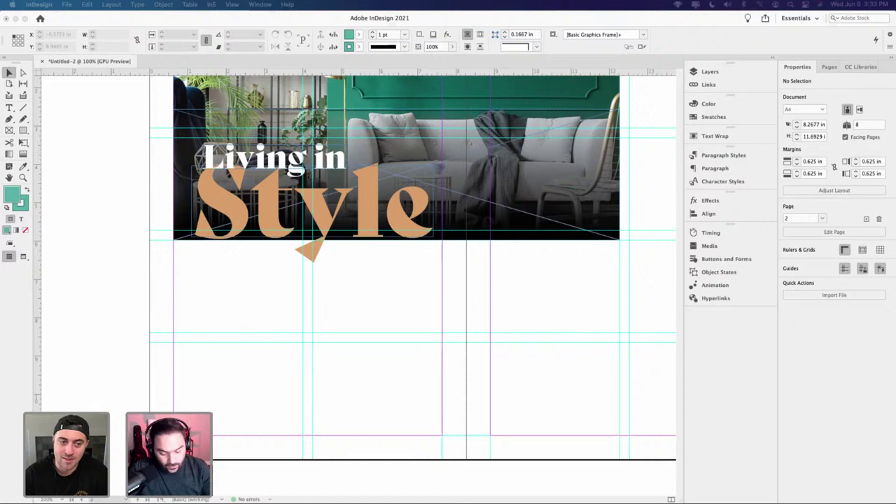
- Draw a text frame in the column below the photo and paste the article text
click(377, 334)
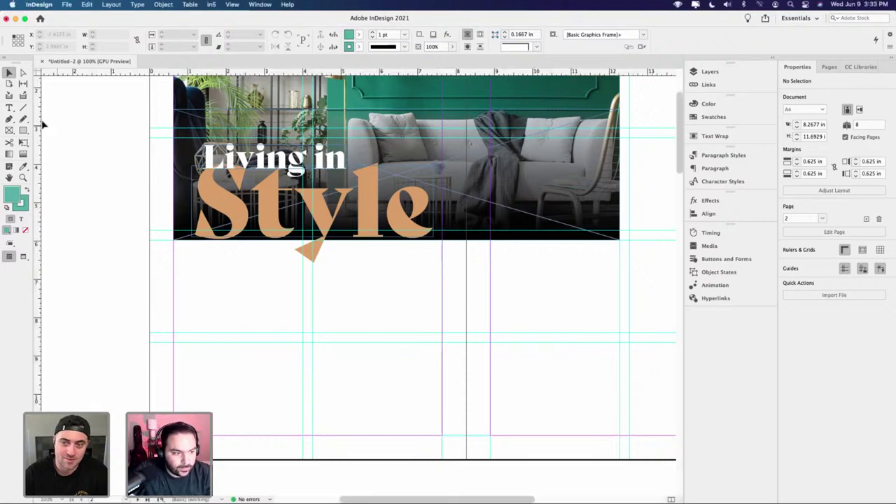
click(9, 108)
drag(313, 285, 442, 436)
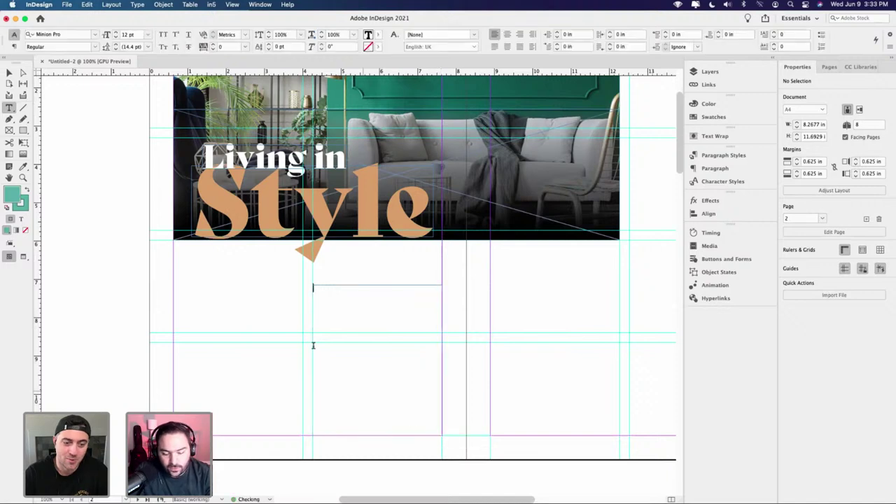
key(super+v)
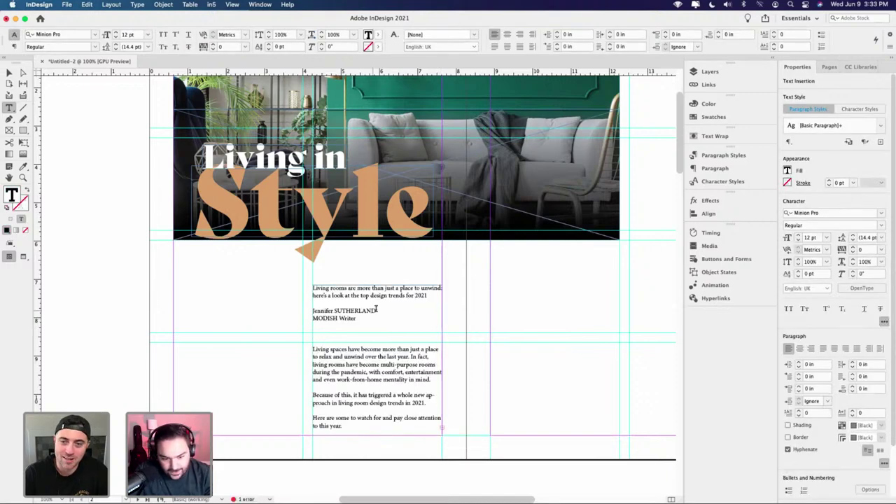
- Move the two-line intro sentence into a new wide text frame under the photo
drag(430, 296, 312, 288)
key(super+x)
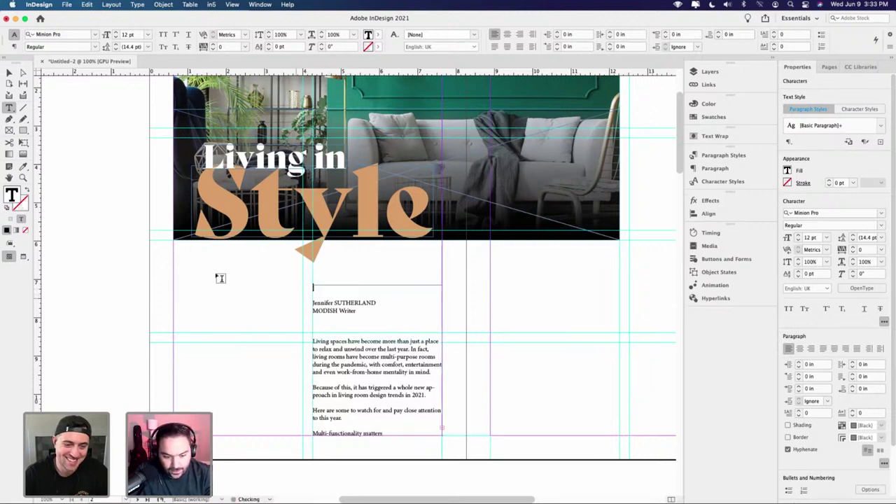
drag(175, 260, 443, 285)
key(super+v)
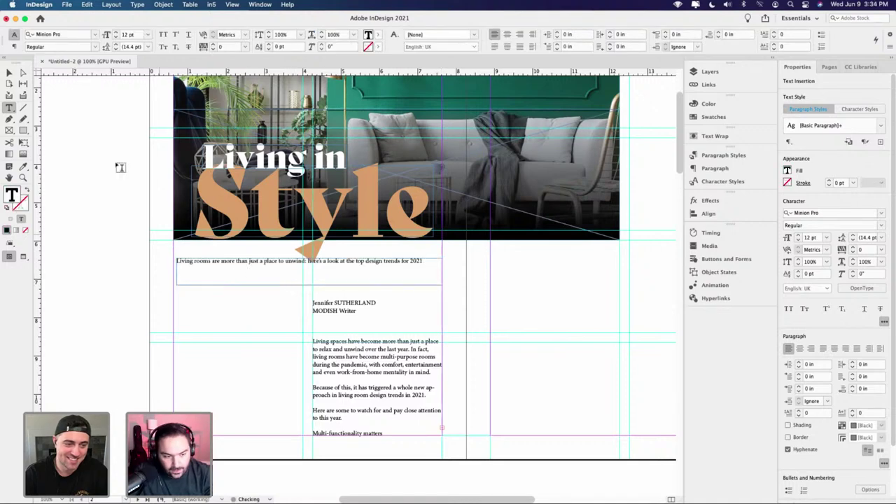
key(Escape)
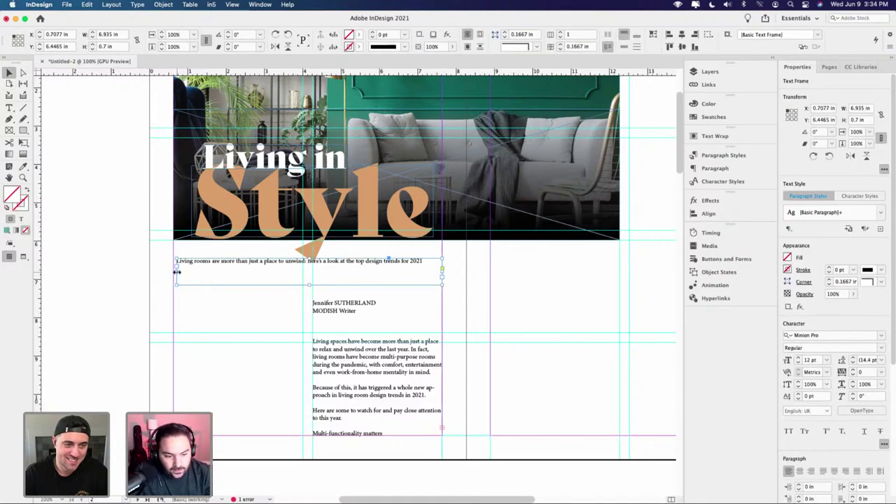
- Extend the intro frame to the left margin and move the byline into its own small frame
drag(177, 273, 173, 272)
drag(307, 258, 306, 286)
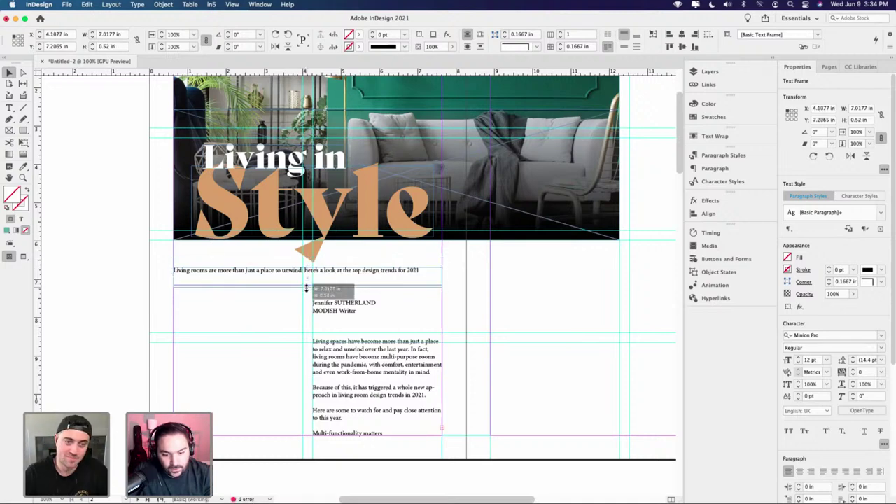
click(360, 321)
double_click(360, 308)
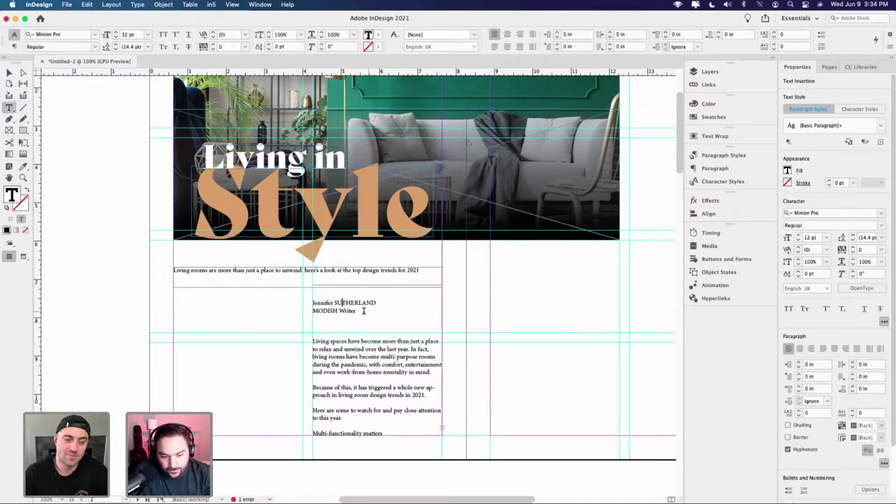
drag(361, 309, 307, 307)
key(cmd+x)
drag(210, 303, 285, 333)
key(cmd+v)
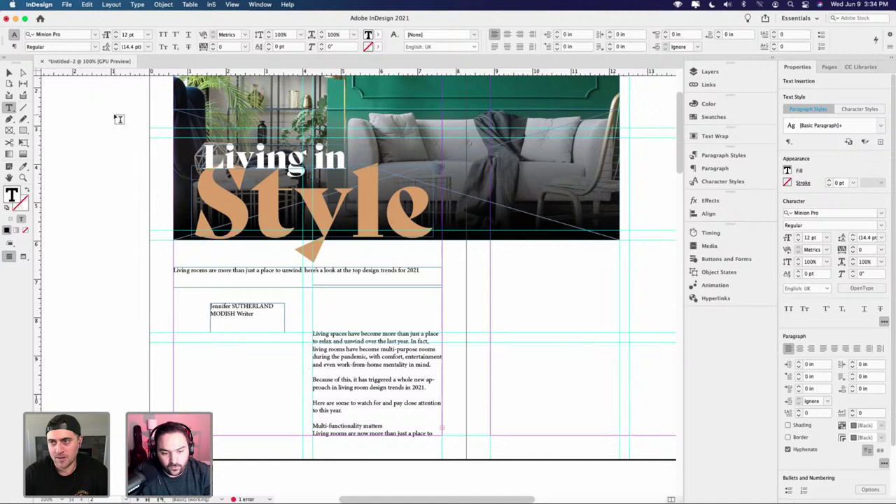
click(9, 72)
click(264, 332)
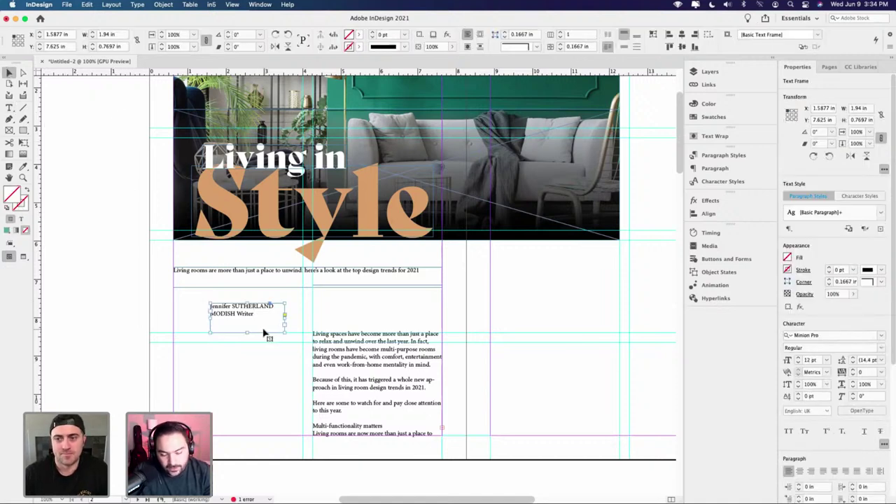
- Delete the empty line above the body text and nudge the column slightly lower
click(378, 289)
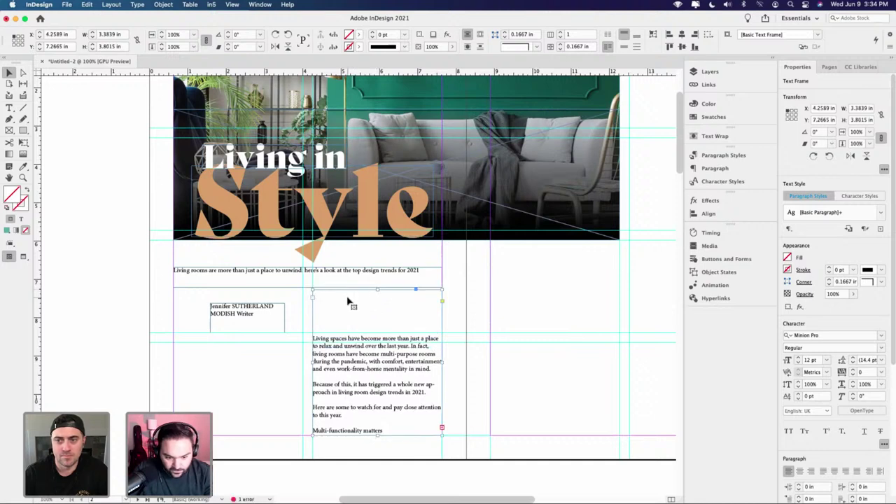
double_click(333, 295)
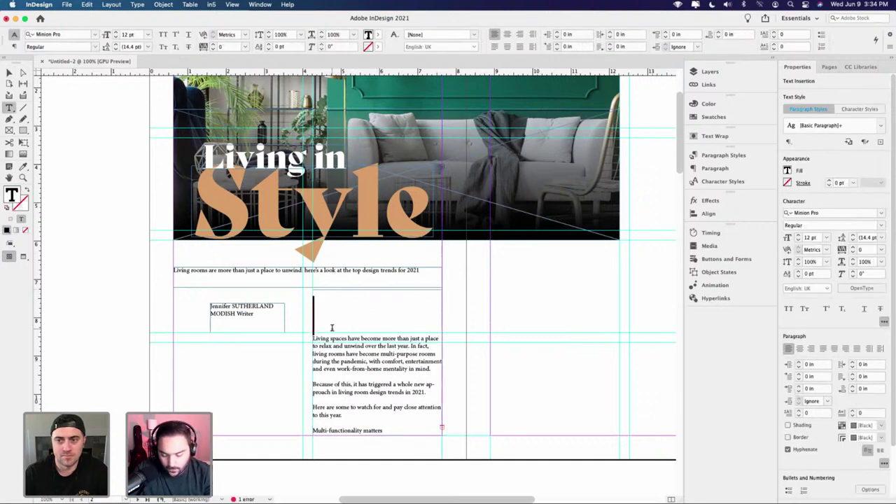
key(Delete)
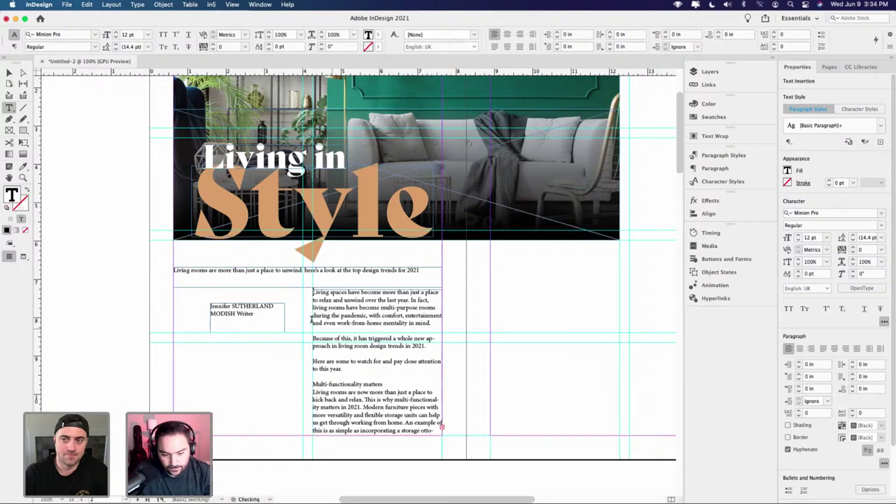
key(Escape)
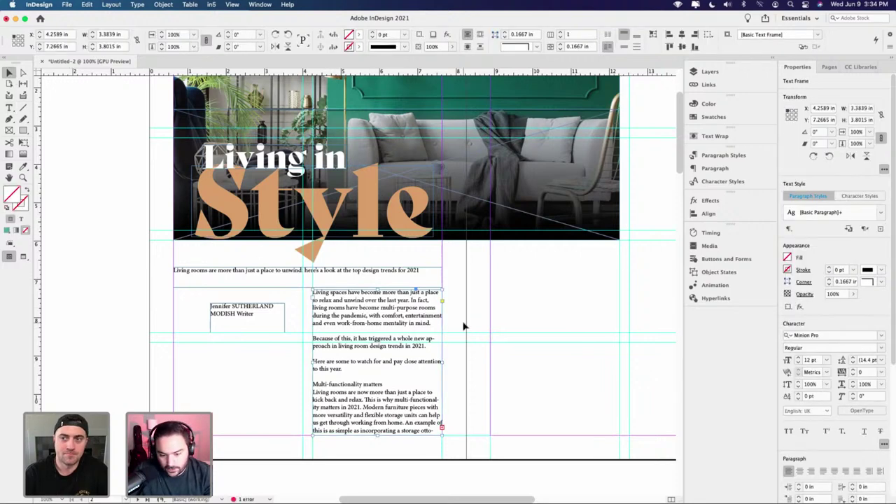
drag(380, 295, 378, 303)
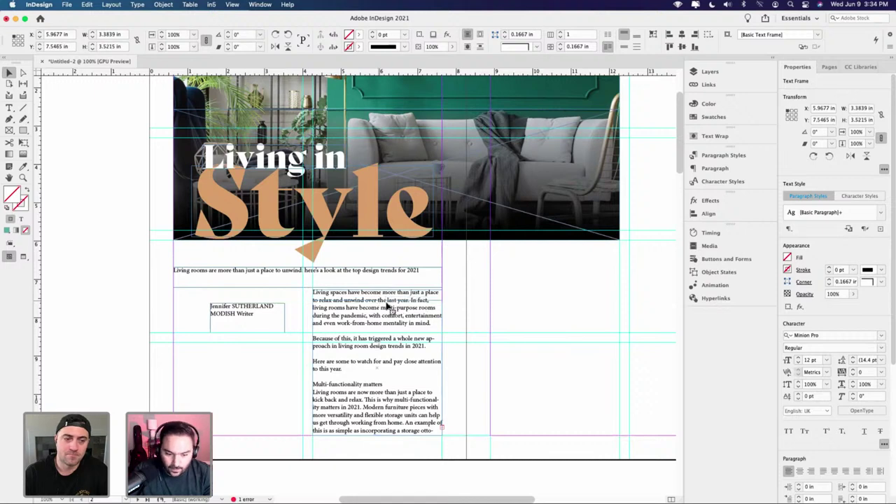
click(452, 314)
- Toggle Preview to inspect the layout and select the intro line frame
key(w)
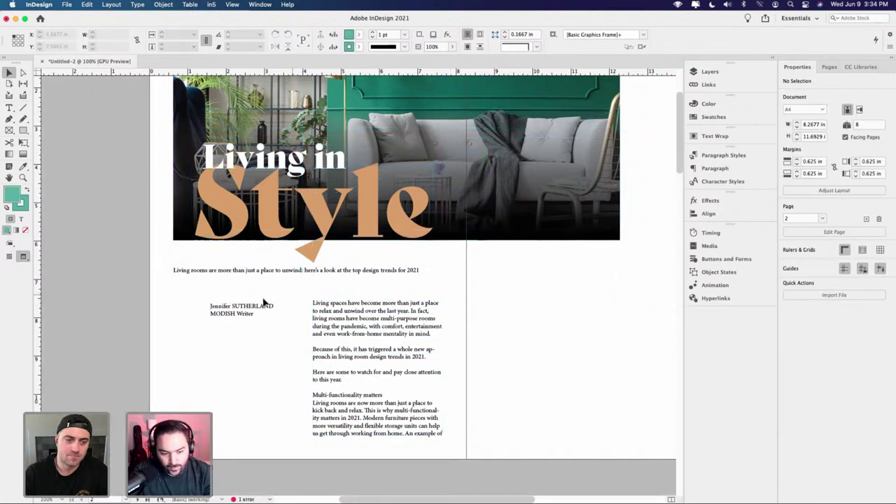
key(w)
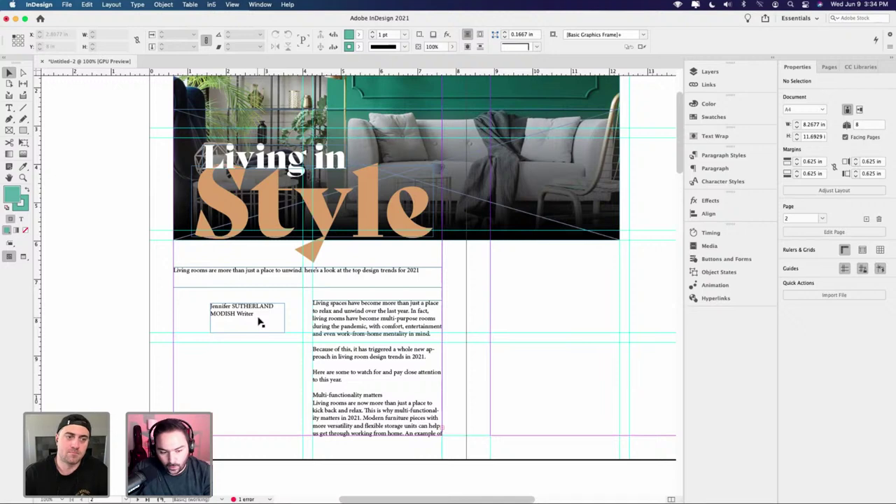
double_click(297, 283)
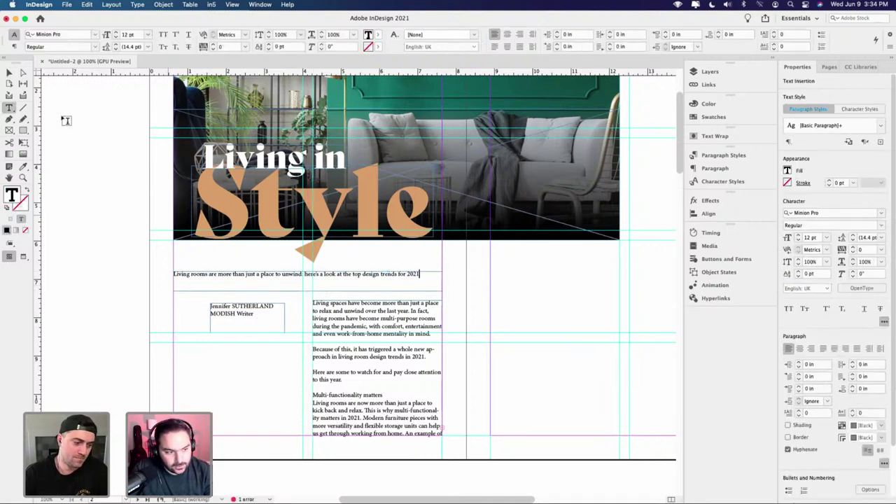
click(10, 72)
key(w)
scroll(313, 294, up, 2)
scroll(313, 295, up, 1)
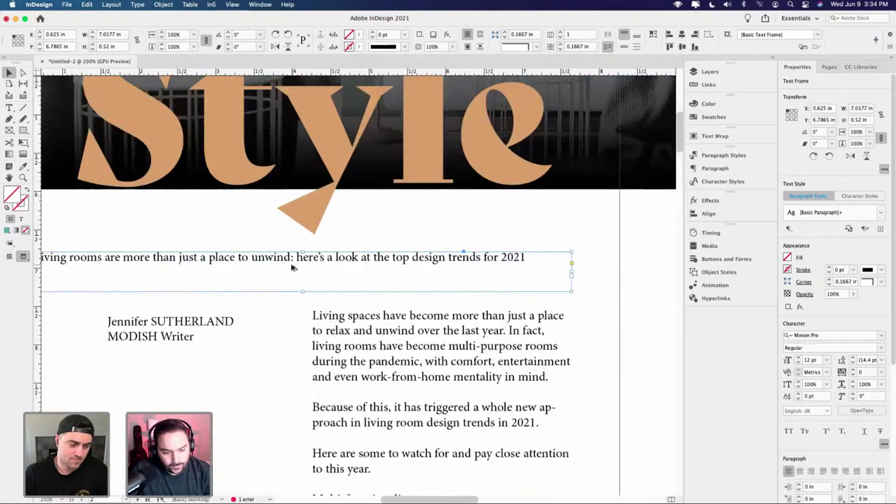
scroll(291, 274, down, 1)
scroll(269, 290, left, 1)
key(w)
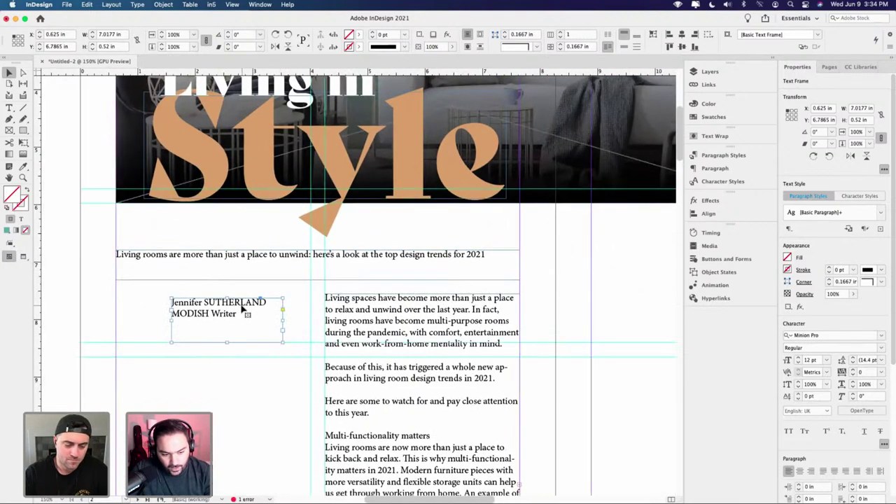
- Drag the byline and the body text column lower, then select the whole intro line
drag(245, 311, 243, 354)
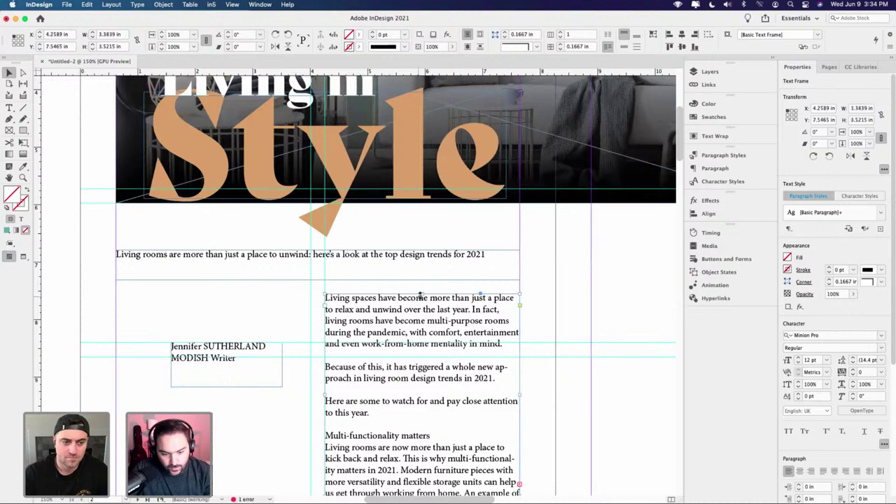
drag(420, 301, 420, 325)
double_click(339, 255)
triple_click(337, 255)
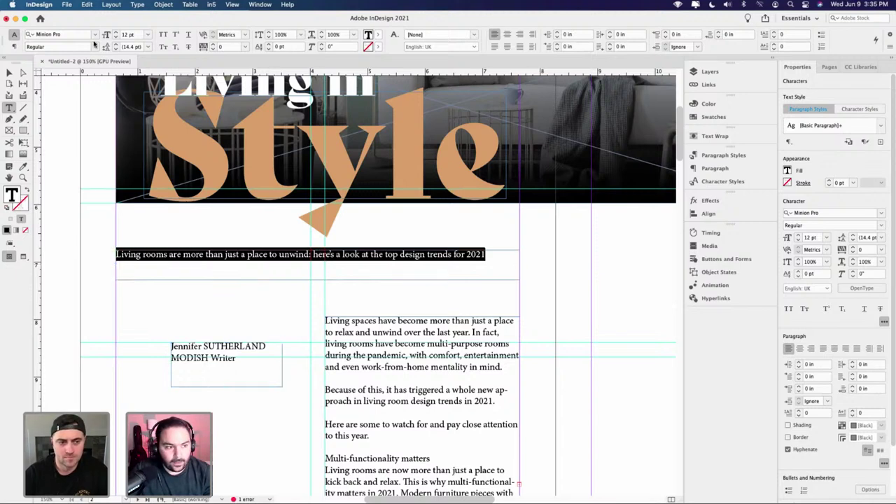
- Set the intro line in Bely Bold at 30 pt and fit its frame to the text
click(63, 34)
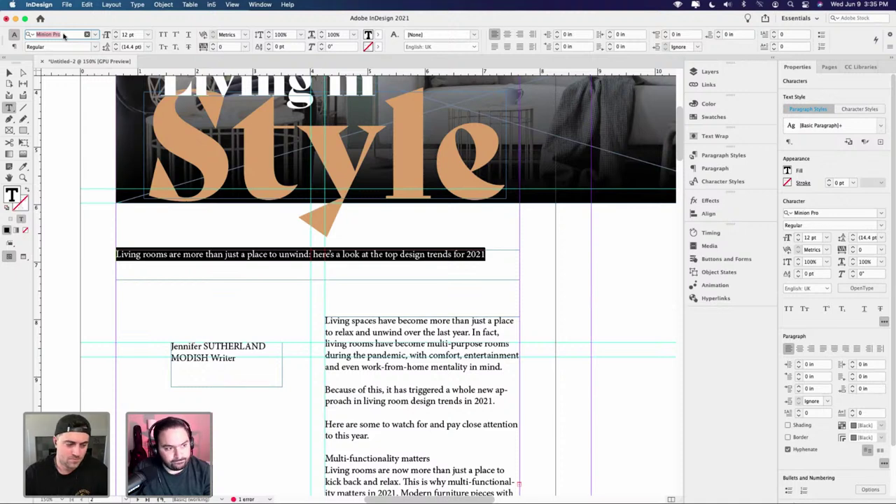
text(bely)
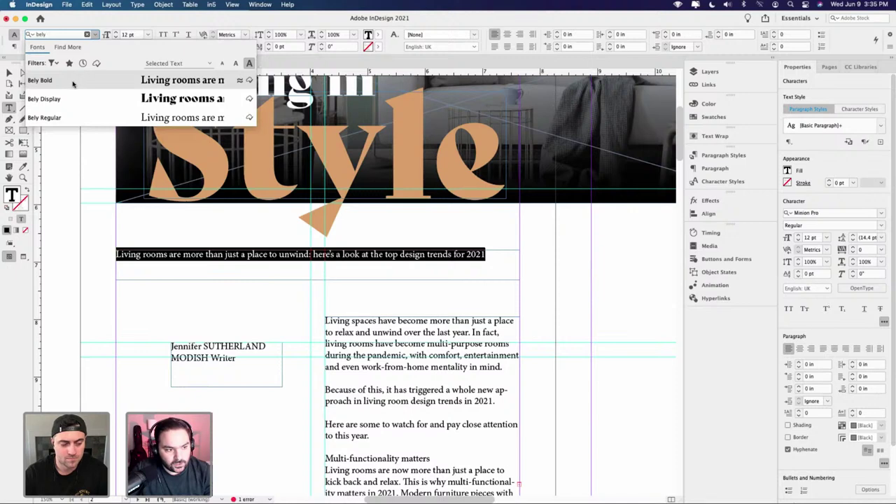
click(73, 82)
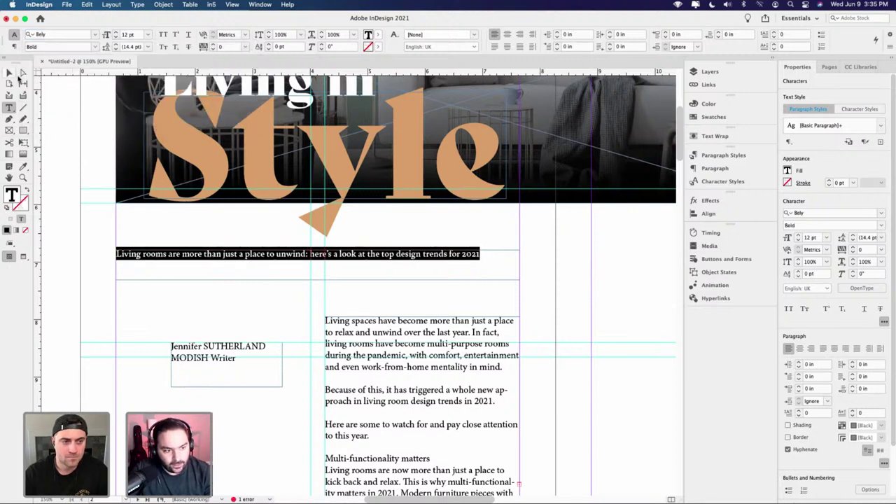
click(148, 34)
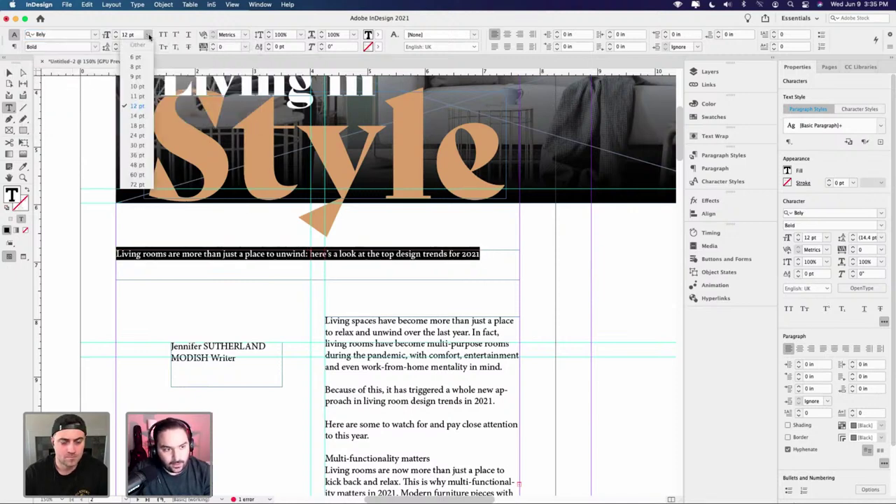
click(143, 145)
key(Escape)
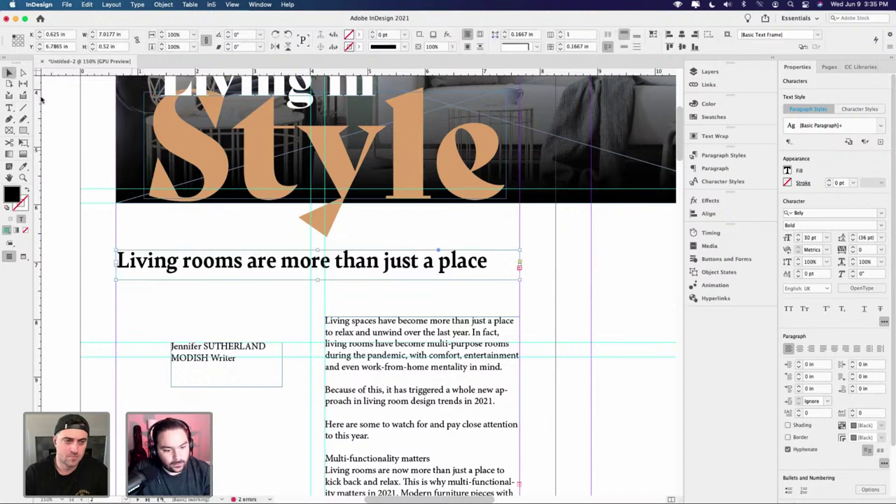
double_click(317, 280)
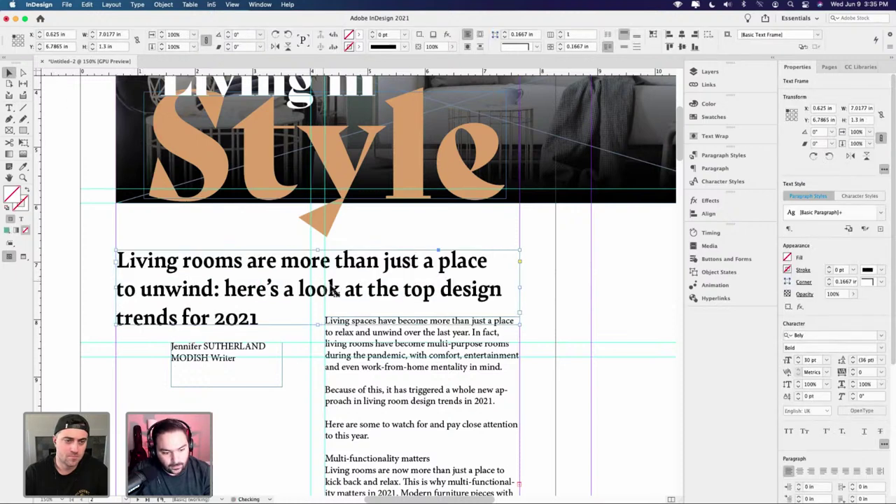
- Shrink the intro text to 20 pt, then step it back up to 24 pt
double_click(203, 316)
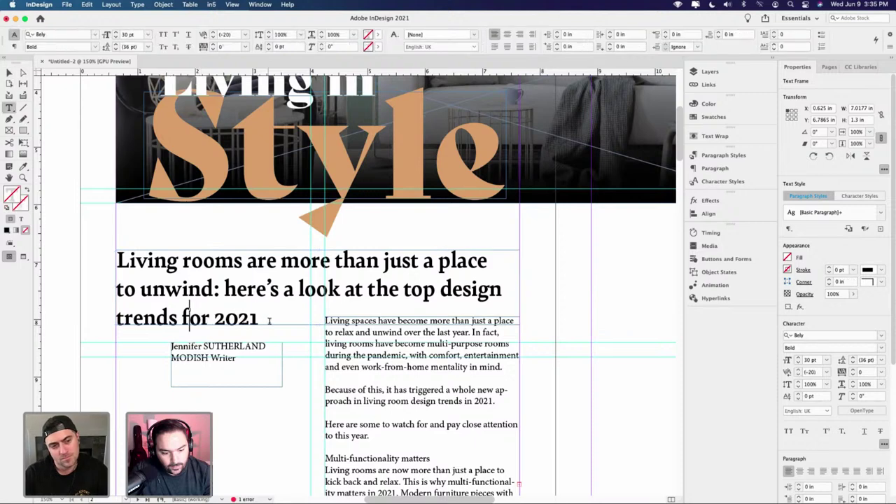
drag(192, 316, 94, 247)
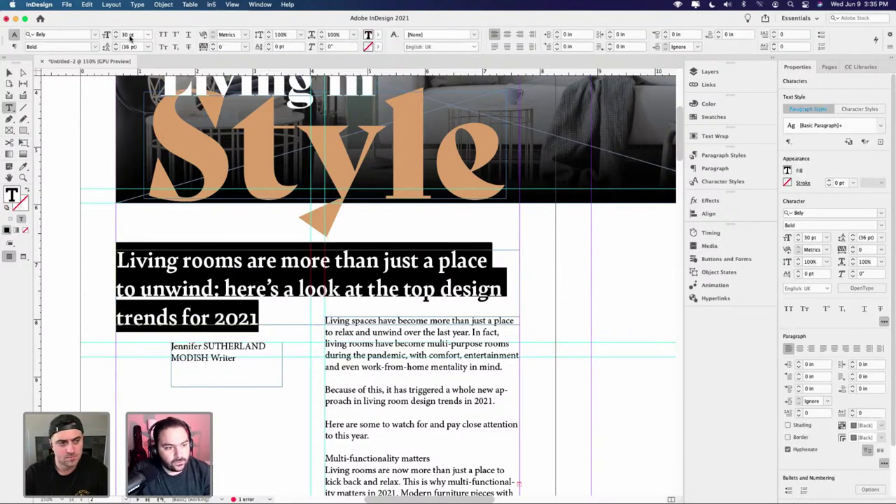
click(116, 35)
text(20)
key(Tab)
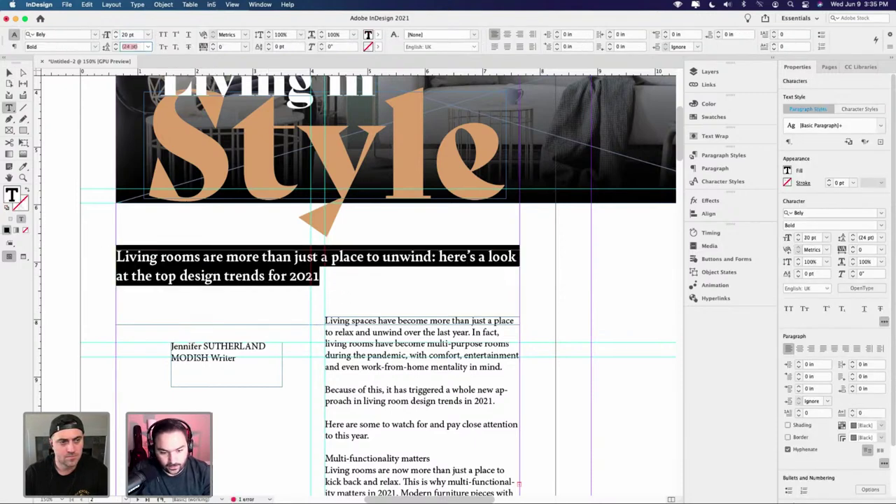
click(117, 32)
click(117, 32)
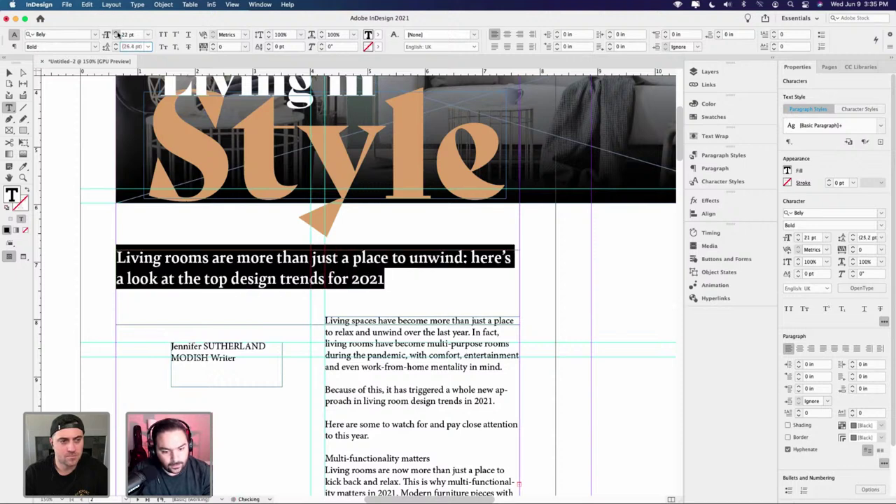
click(116, 32)
click(117, 33)
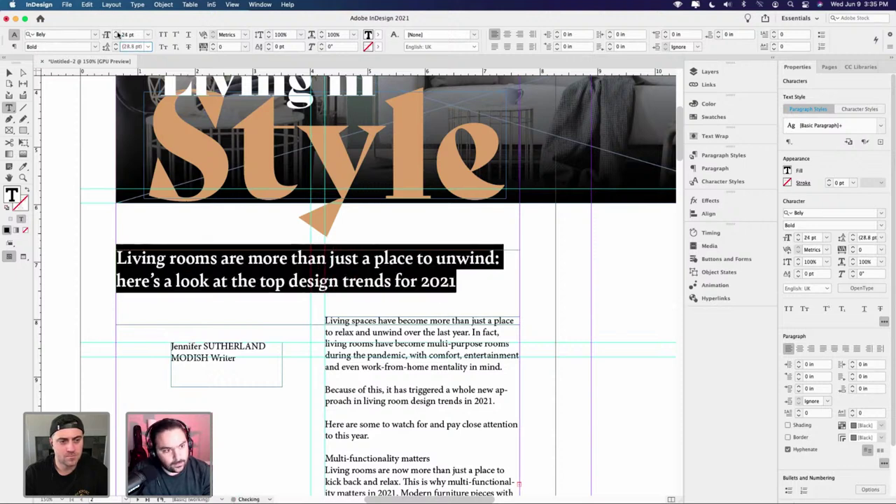
- Set the intro text's leading to 26 pt
drag(459, 281, 70, 254)
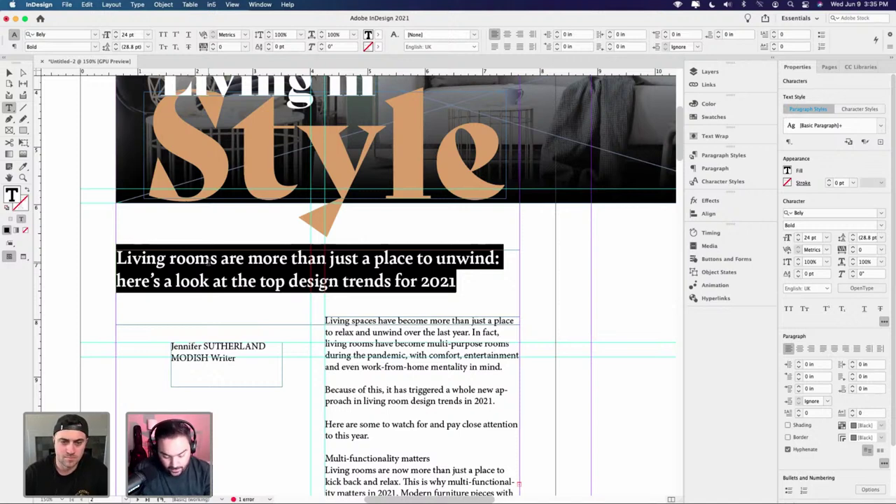
key(alt+Up)
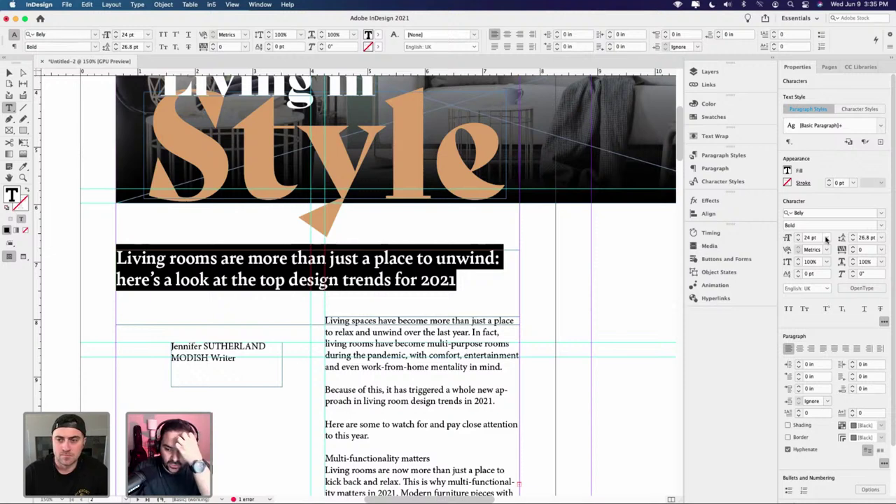
click(867, 239)
text(26)
key(Return)
- Reselect the intro text after deselecting it
click(356, 270)
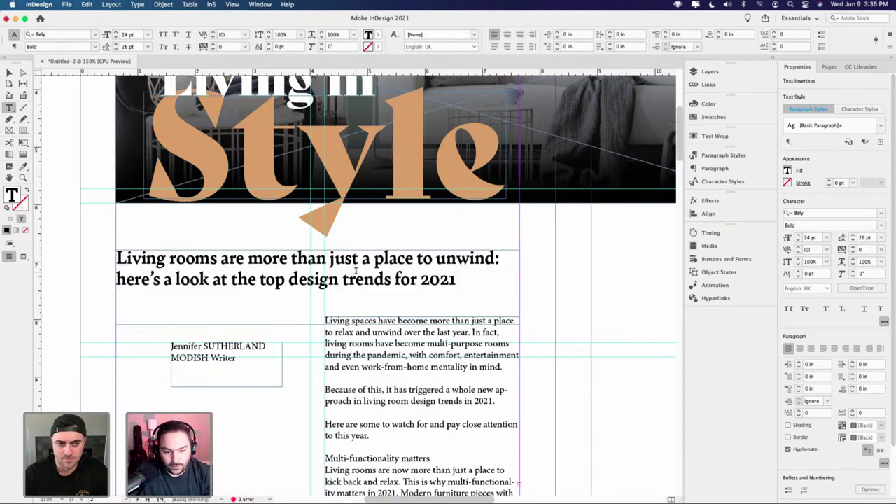
drag(469, 281, 164, 280)
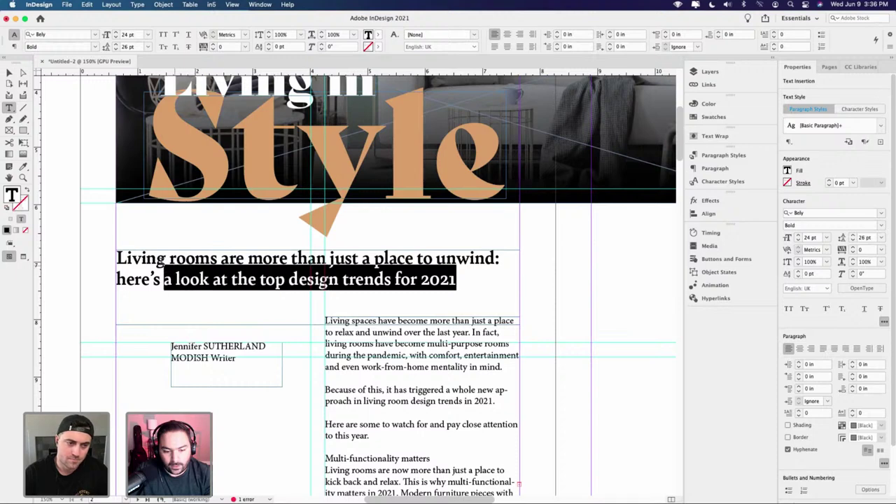
key(super+a)
click(232, 279)
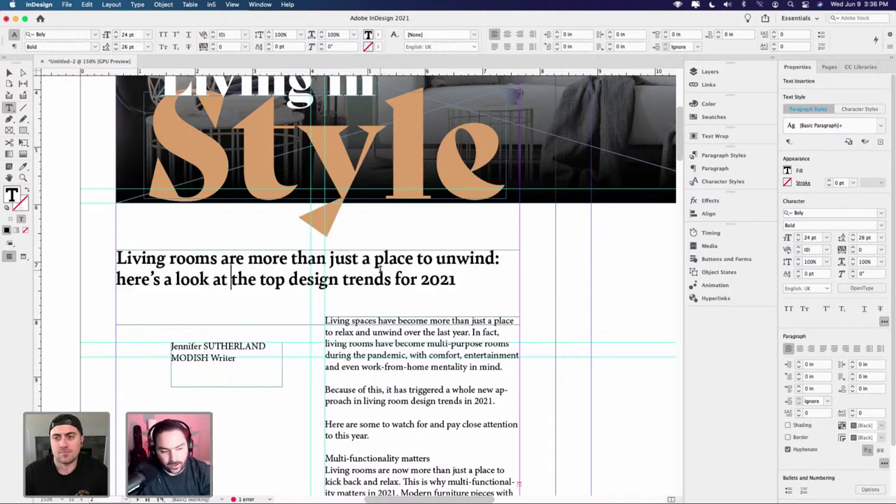
drag(467, 280, 115, 261)
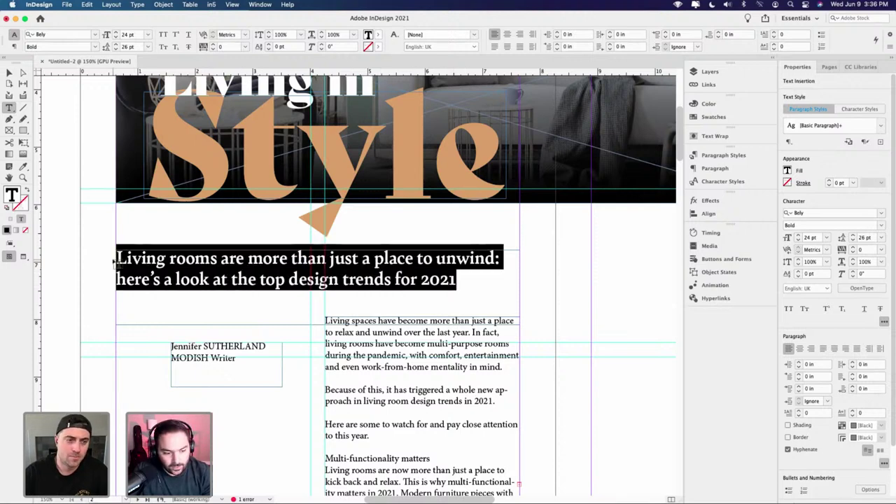
- Colour the intro text dark green from the swatches
click(715, 116)
scroll(644, 208, down, 3)
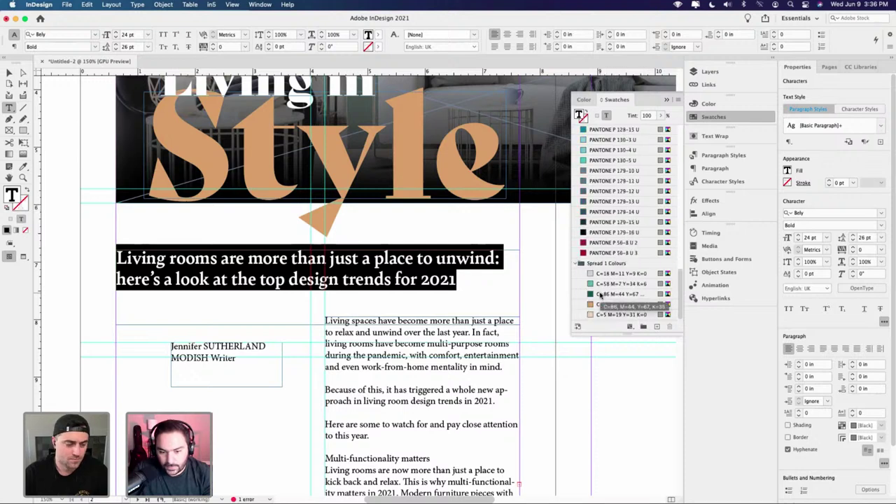
click(599, 294)
click(402, 279)
- Recolour all the intro text Black at a 90% tint and leave text editing
drag(469, 283, 341, 280)
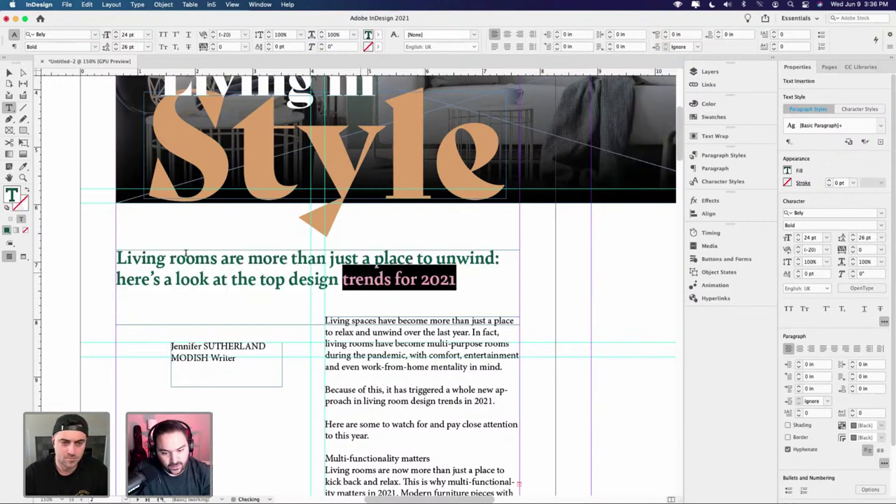
key(super+a)
click(713, 116)
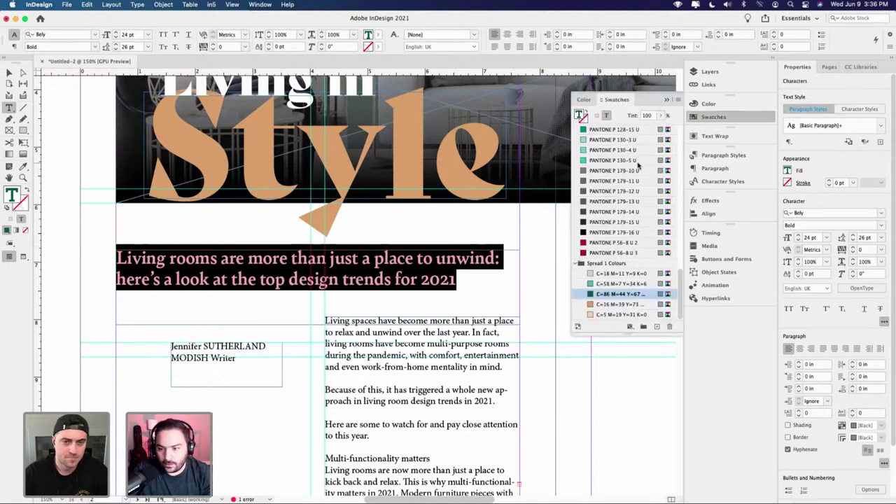
scroll(638, 164, up, 10)
click(597, 160)
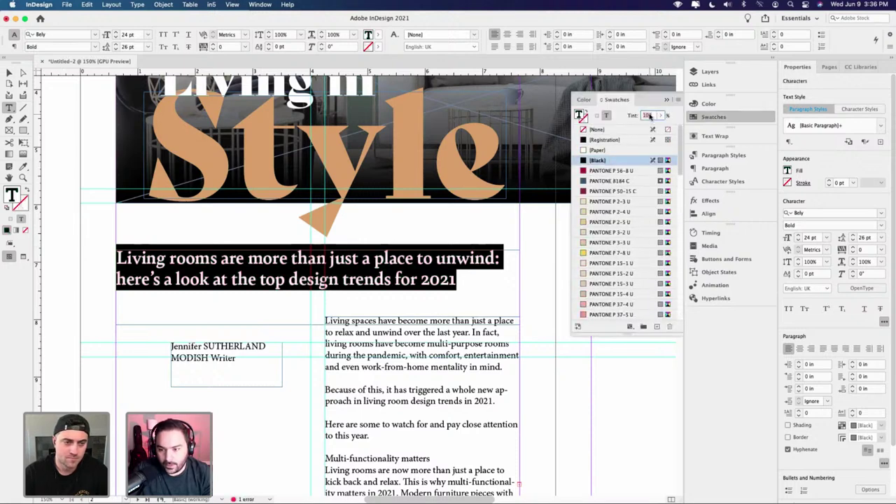
text(90)
key(Return)
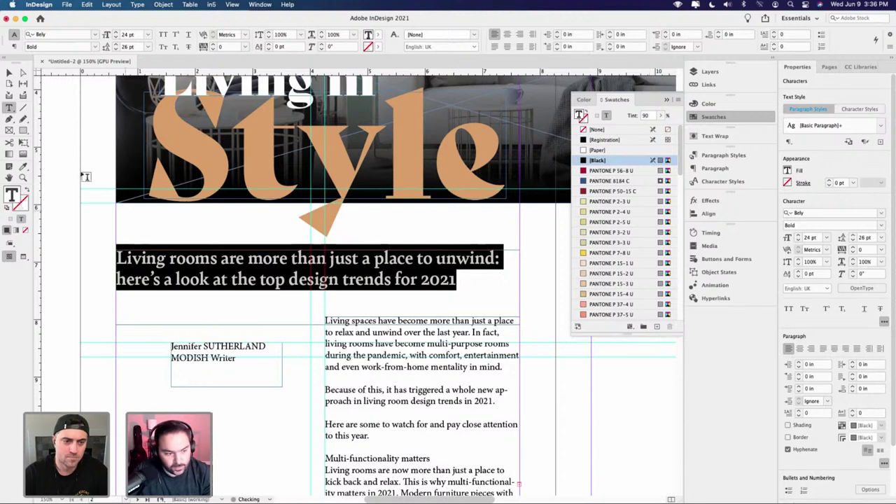
key(Escape)
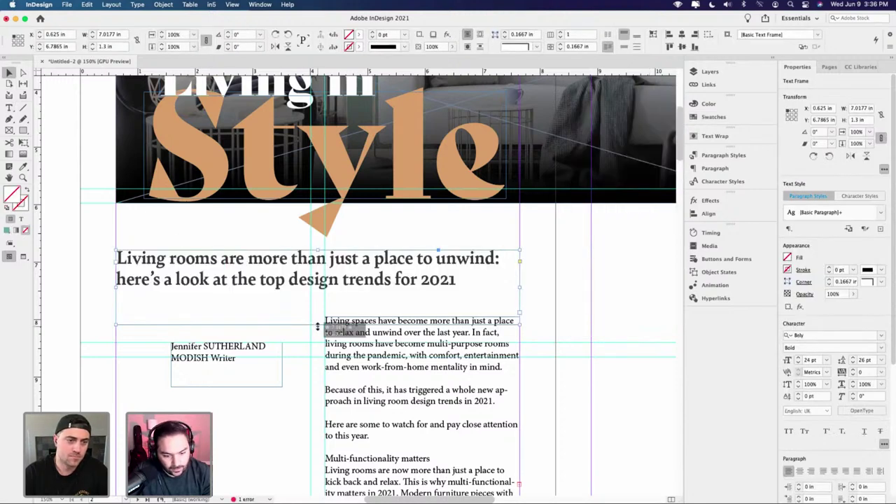
- Preview the page without guides, briefly entering and leaving the body text frame
key(w)
click(542, 292)
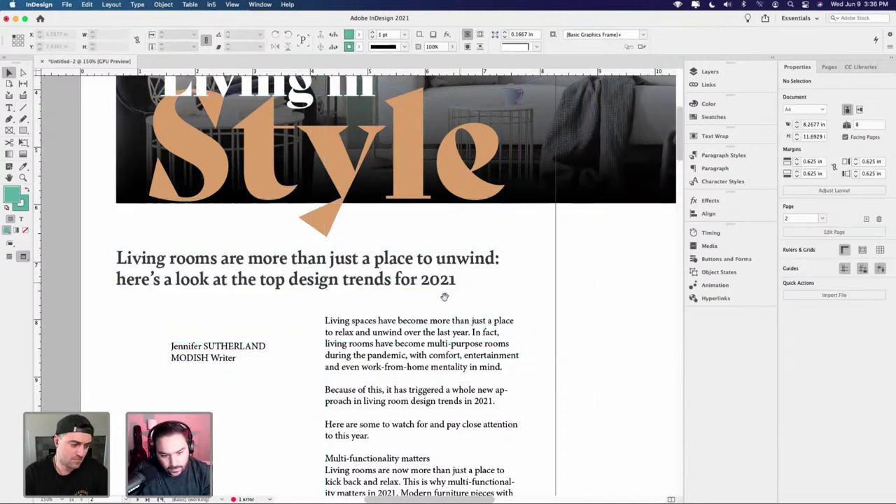
scroll(412, 372, down, 4)
double_click(401, 269)
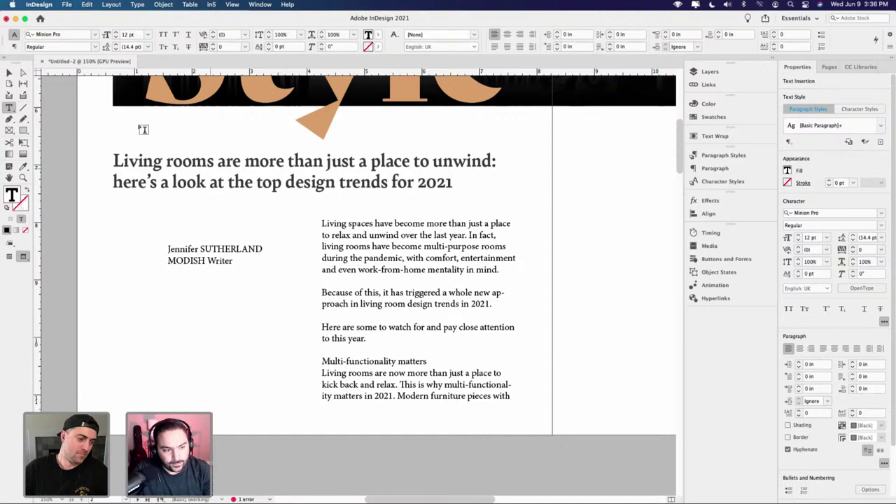
click(12, 72)
click(286, 206)
scroll(301, 224, up, 2)
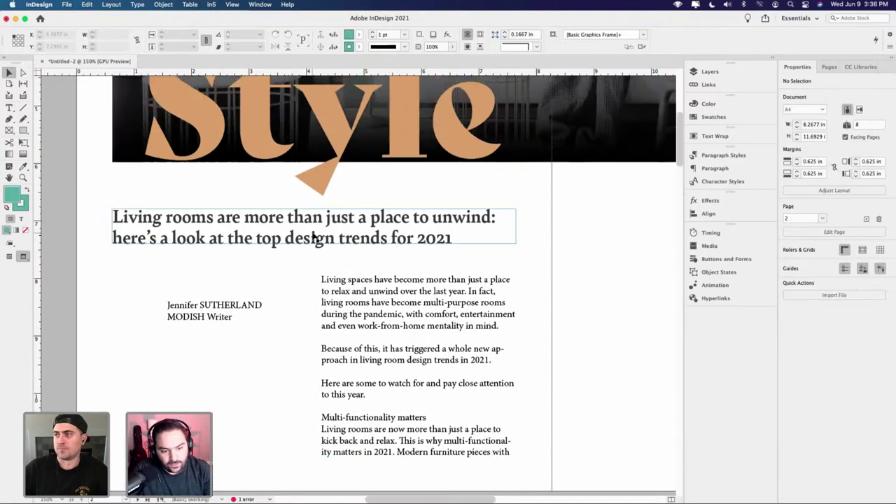
- Place the caret in the intro deck and try selecting its lines and words
double_click(311, 238)
triple_click(312, 233)
drag(464, 238, 337, 238)
triple_click(108, 217)
click(234, 238)
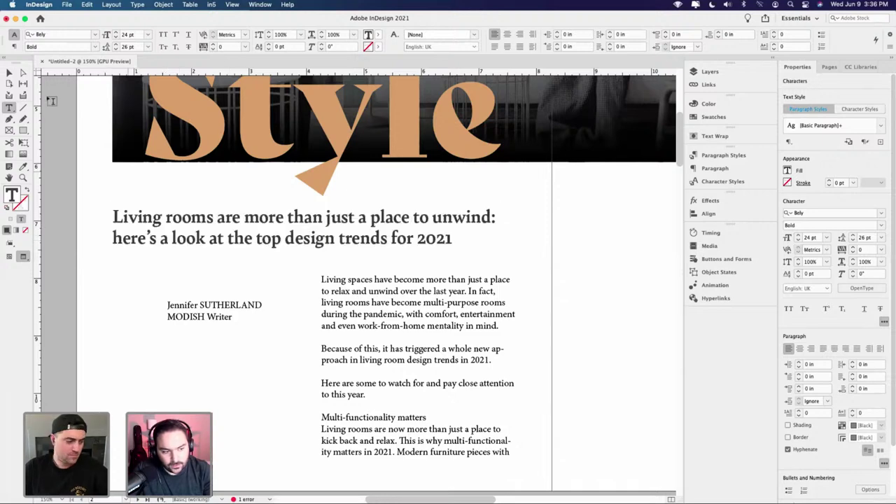
click(10, 72)
click(86, 116)
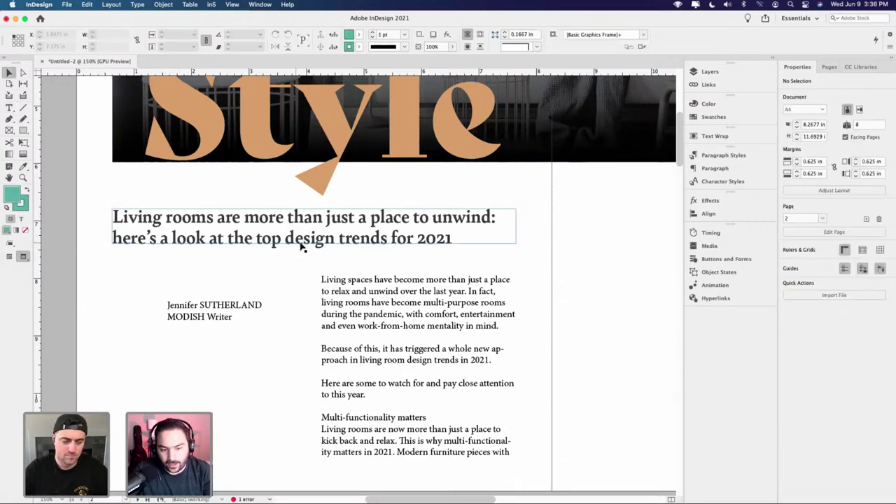
- Reselect the deck frame and select its entire two-line paragraph
click(361, 240)
double_click(463, 238)
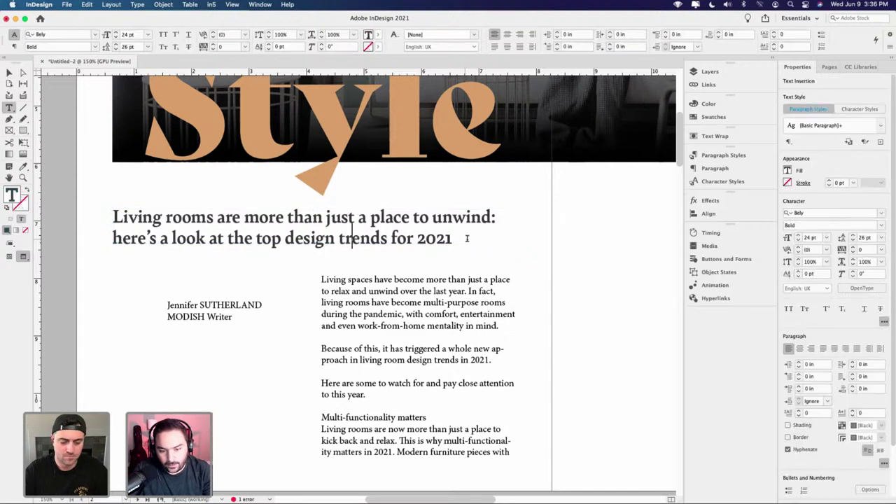
drag(464, 238, 325, 238)
drag(263, 238, 214, 237)
click(211, 237)
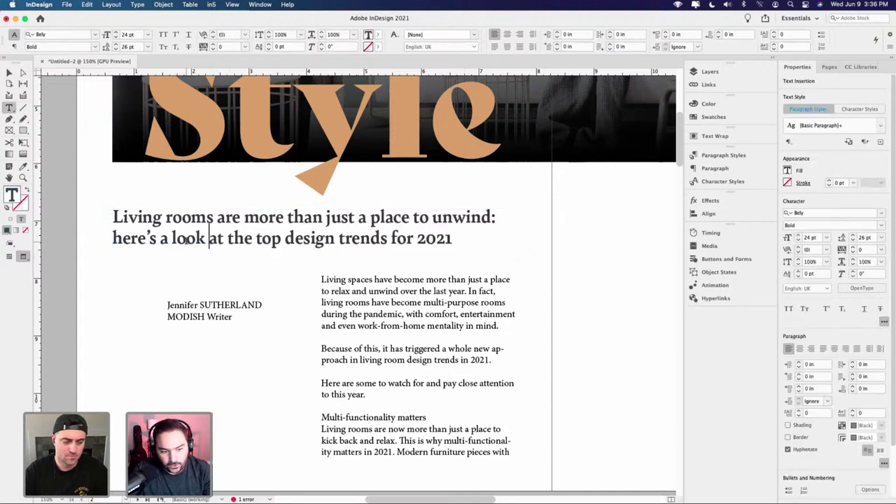
triple_click(190, 238)
click(190, 238)
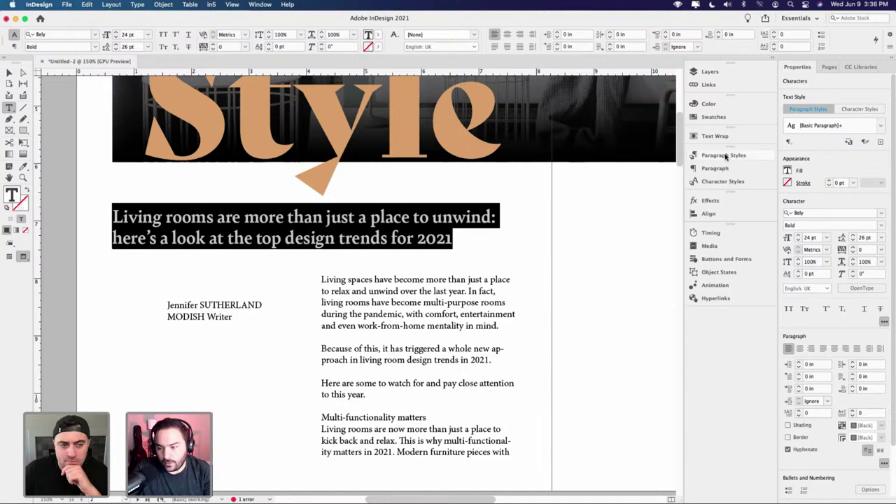
- Add a paragraph style from the deck in Properties, naming it 'Deck Headline - 24 pt - Bely Bold'
click(880, 144)
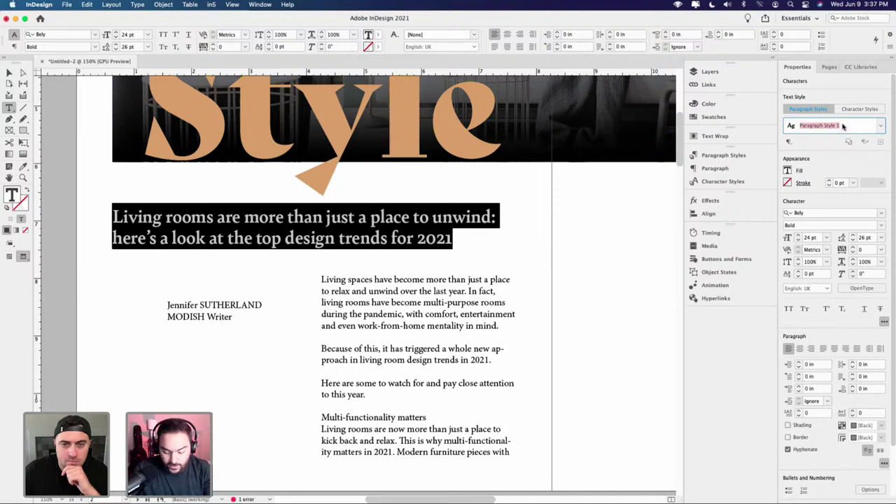
text(Deck Headline)
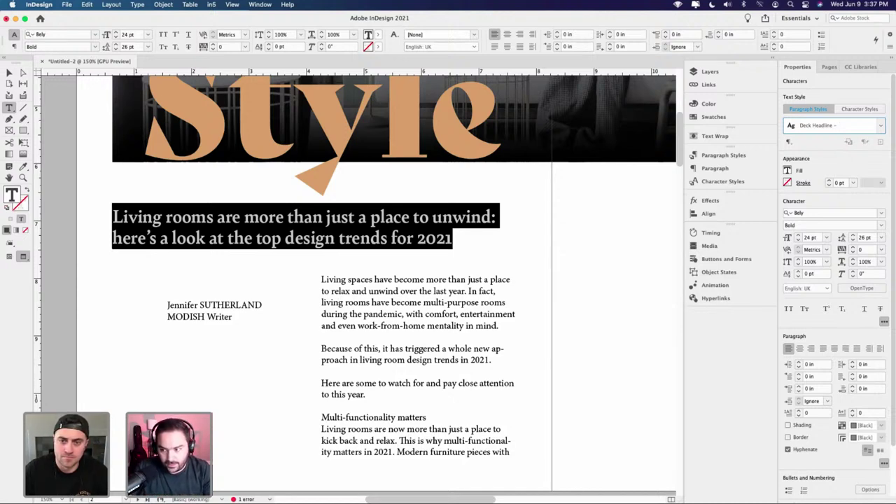
text(24 pt - )
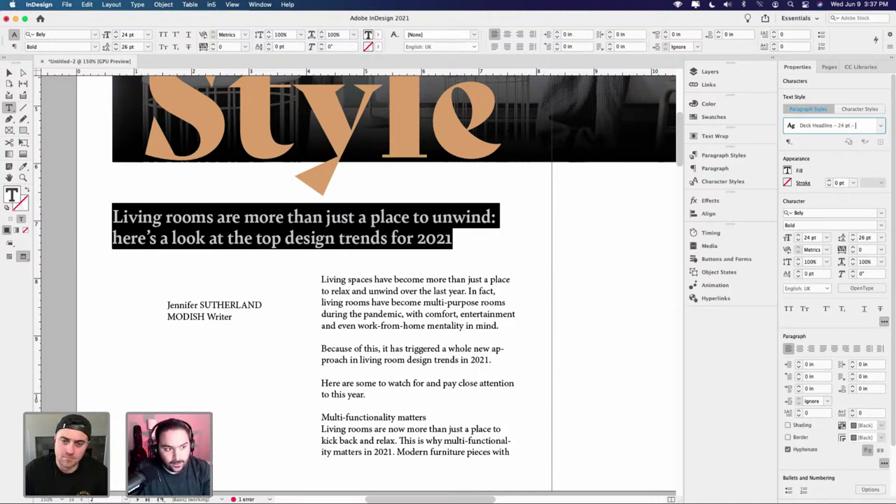
text(Bely)
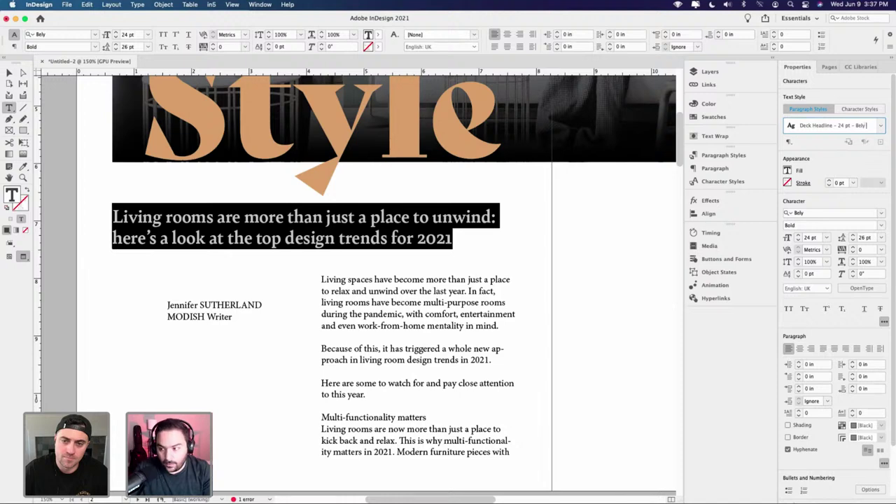
text( Bold)
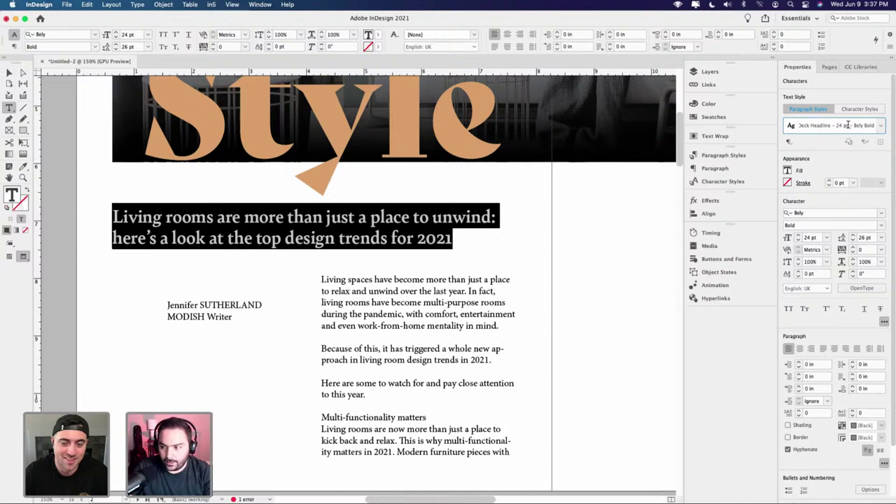
click(847, 125)
- Nudge the intro deck frame a few pixels lower
click(361, 238)
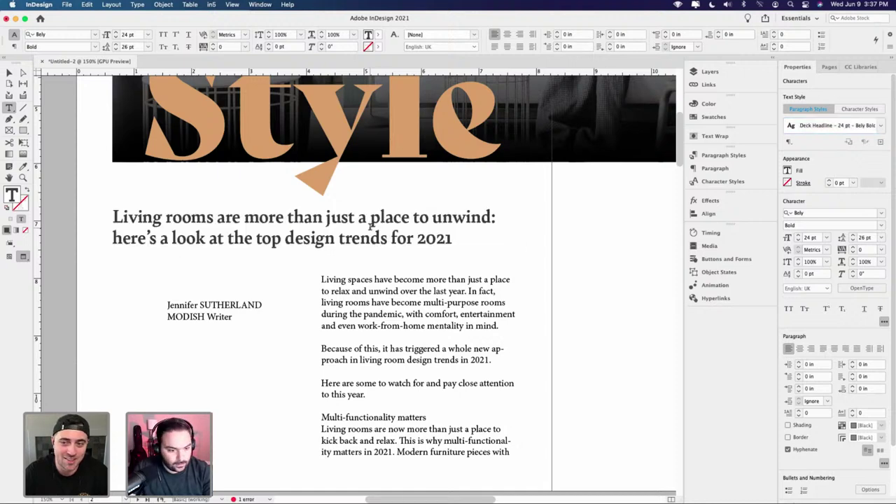
click(9, 72)
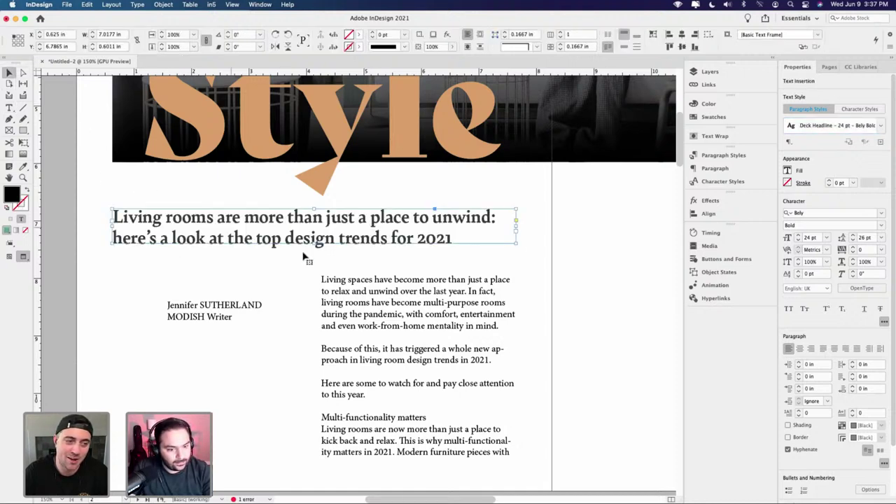
click(359, 257)
key(w)
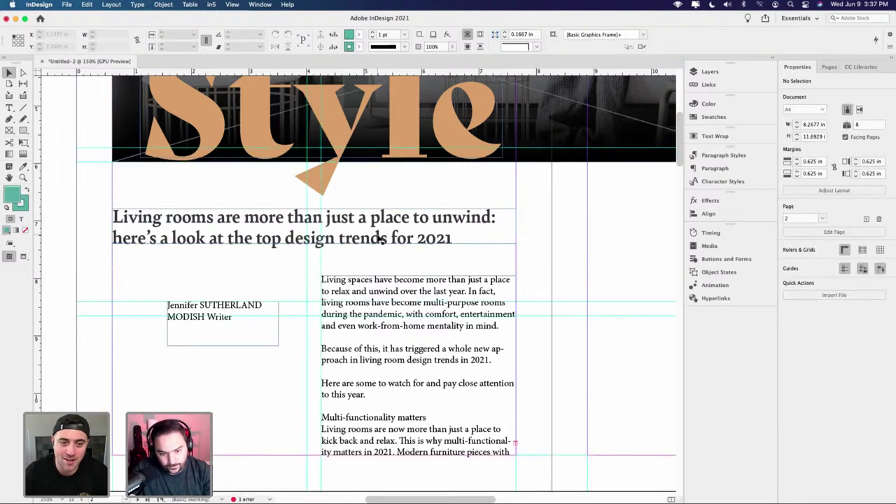
drag(379, 238, 378, 242)
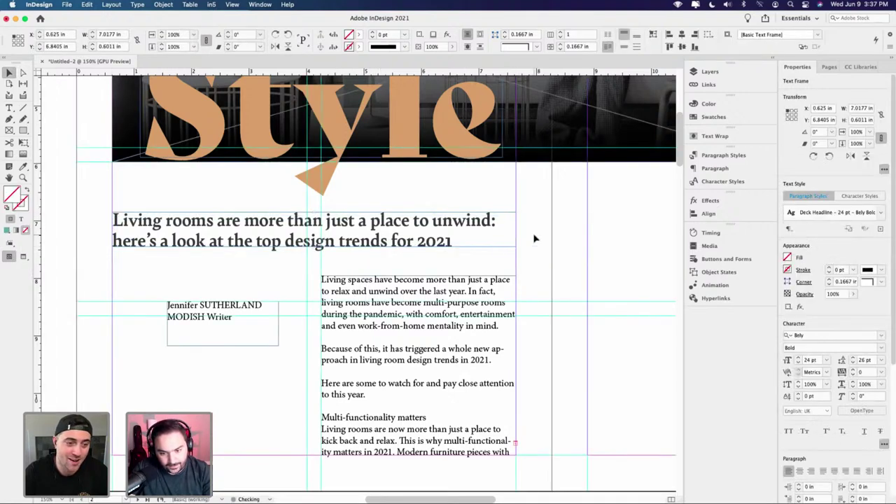
click(534, 239)
- Preview the full 'Living in Style' page and check the paragraph styles list
key(w)
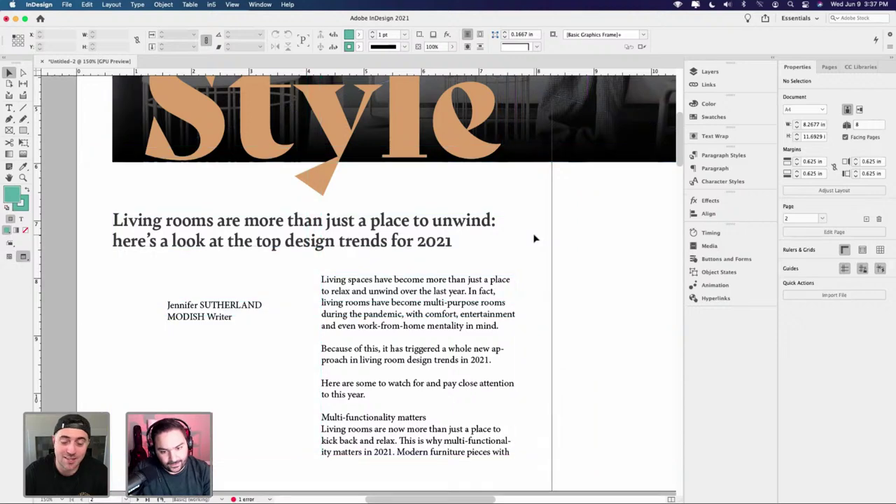
drag(530, 260, 528, 329)
scroll(528, 328, down, 2)
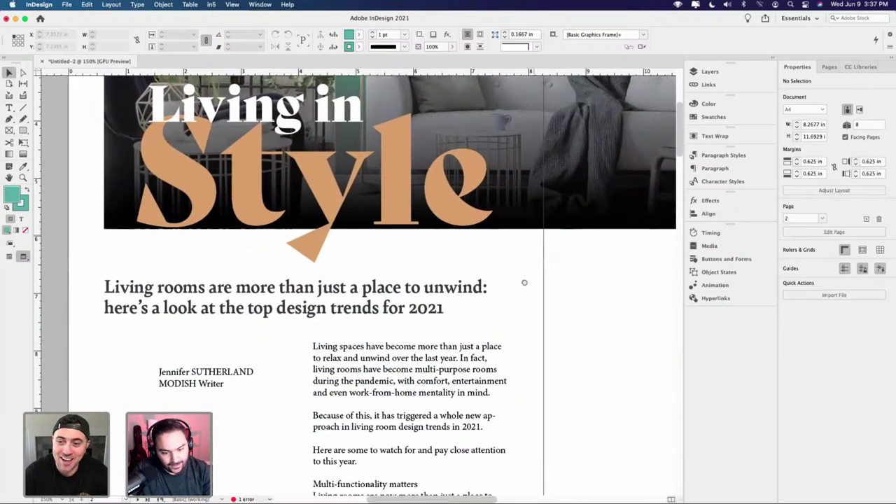
scroll(520, 267, down, 2)
key(w)
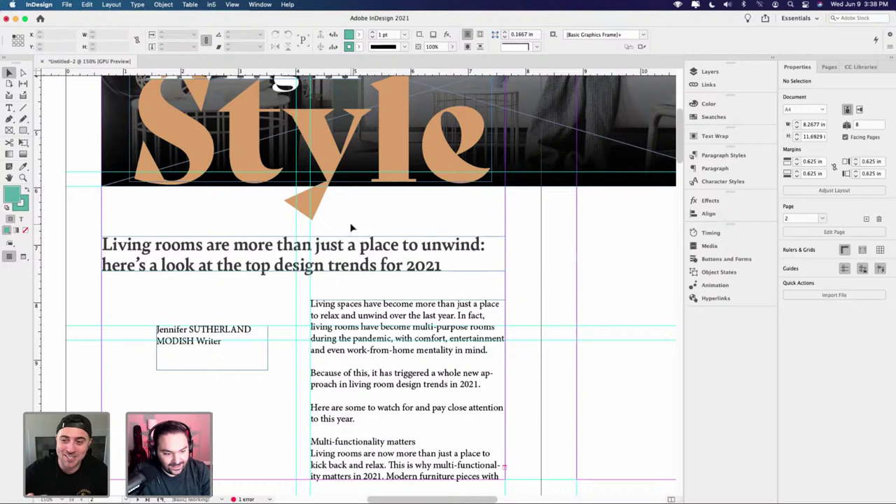
key(w)
key(w)
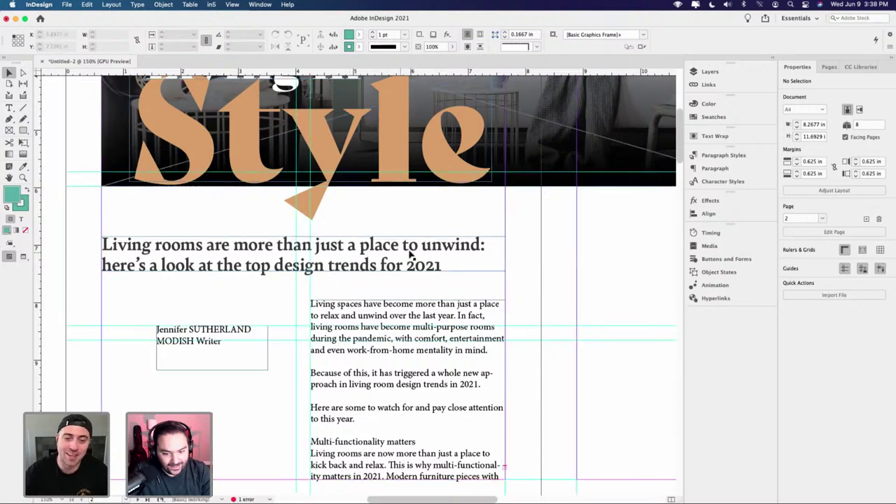
click(696, 159)
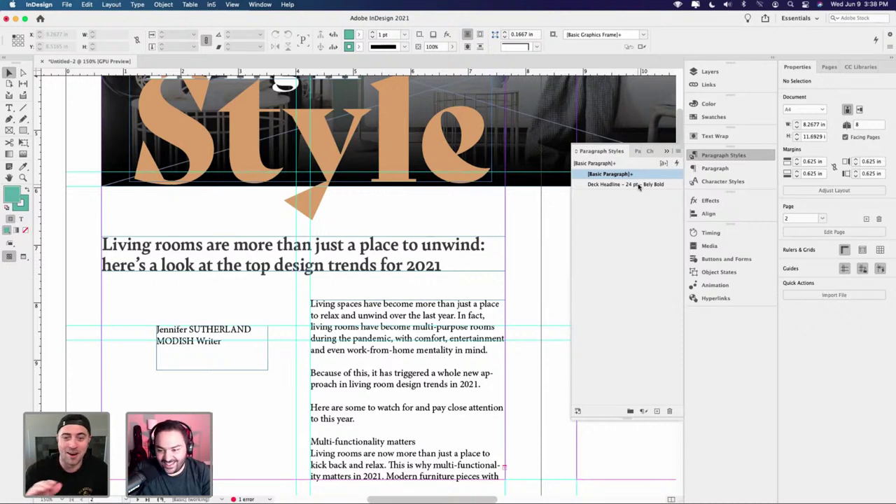
click(464, 232)
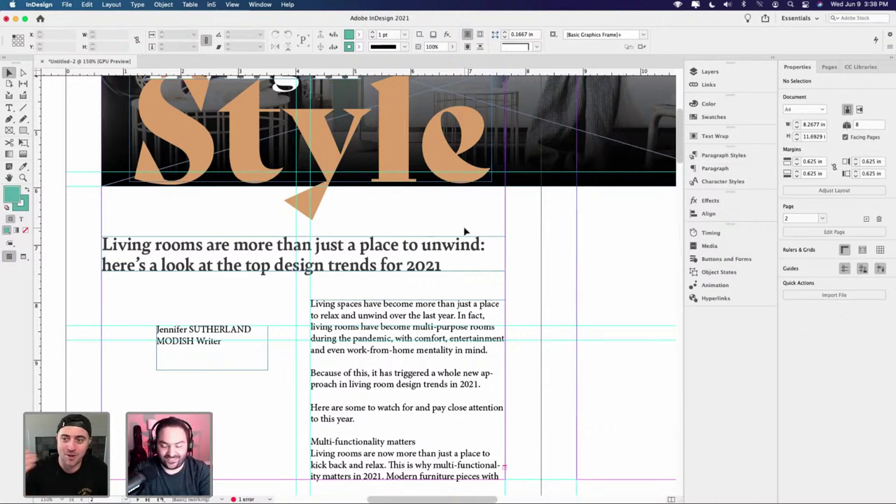
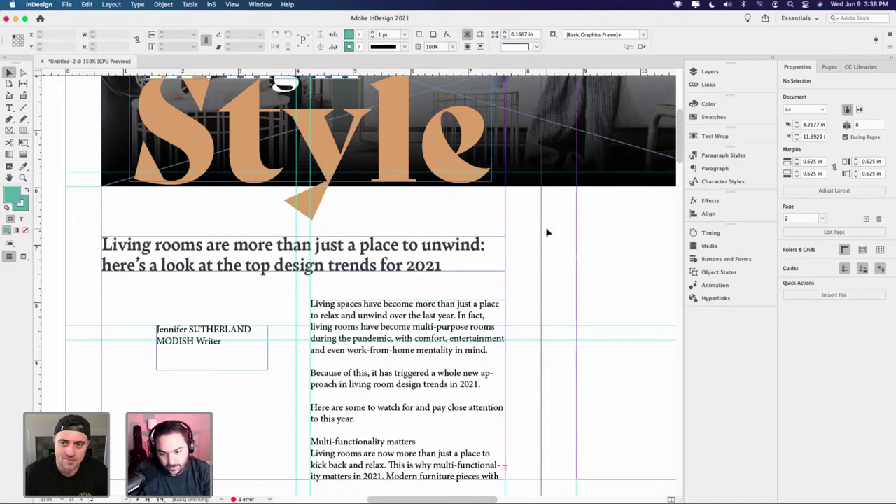
- Open the Paragraph Styles panel listing Basic Paragraph and Deck Headline
key(w)
key(w)
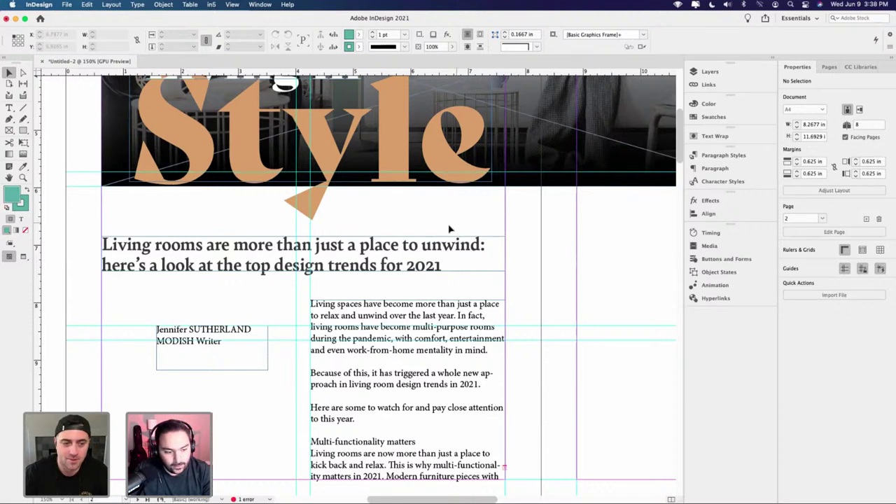
click(718, 156)
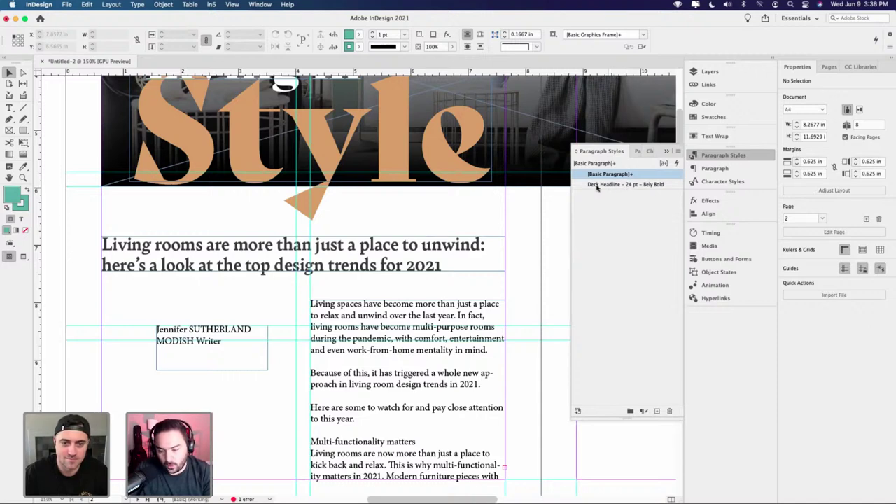
click(608, 204)
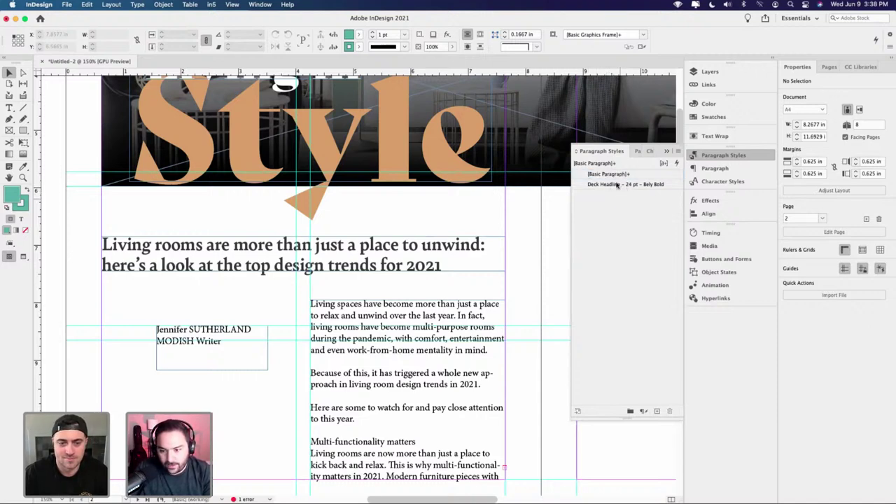
- Preview Deck Headline's Bely Bold 24/26 pt leading and colour settings, then cancel without changes
double_click(606, 185)
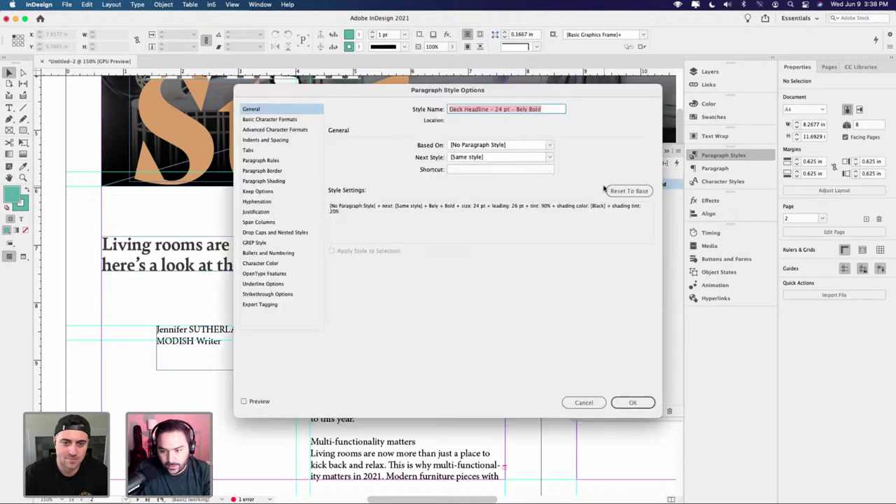
drag(405, 92, 521, 85)
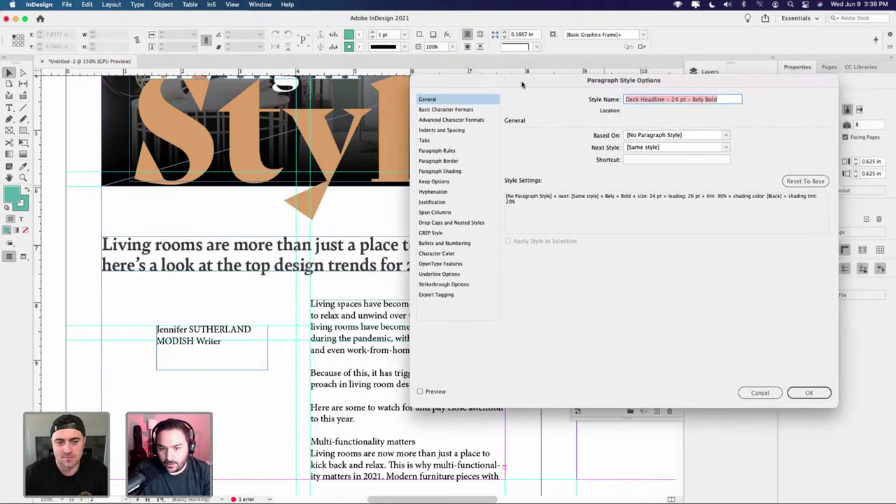
click(467, 110)
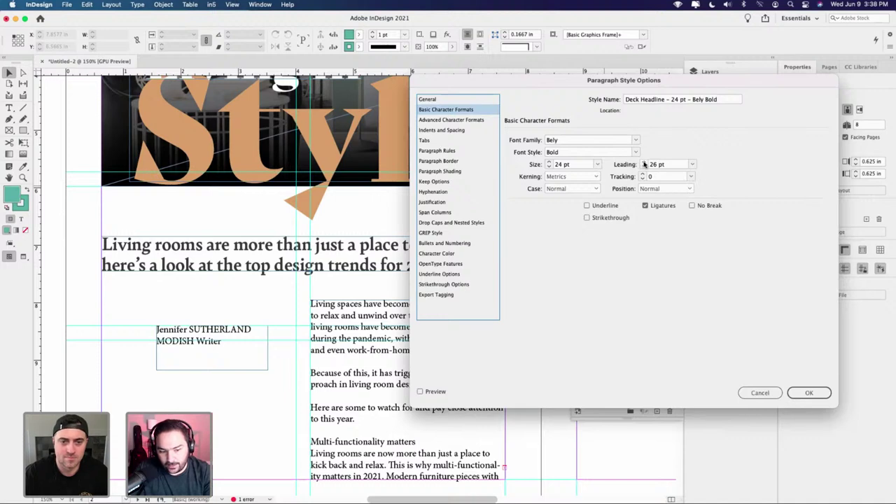
click(421, 392)
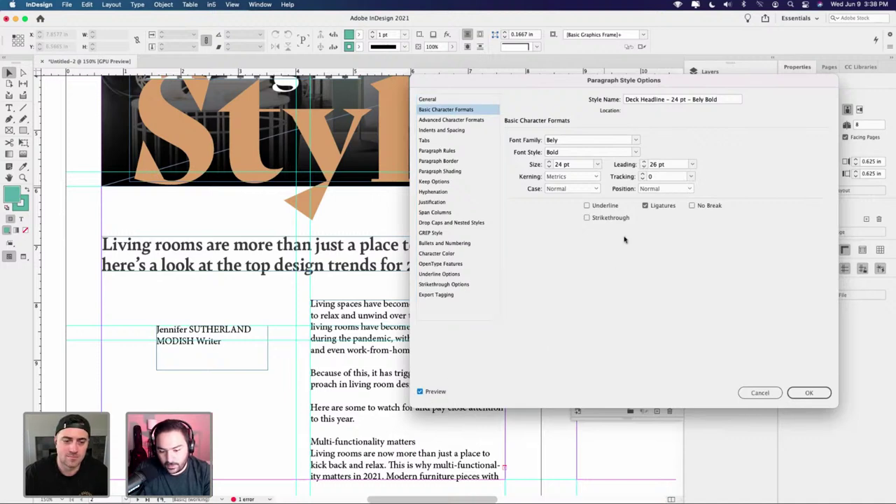
click(642, 162)
click(643, 167)
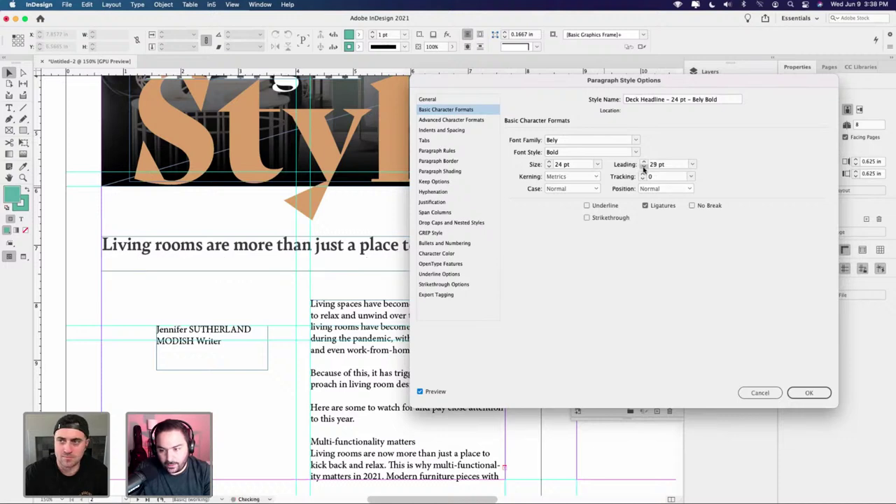
click(644, 167)
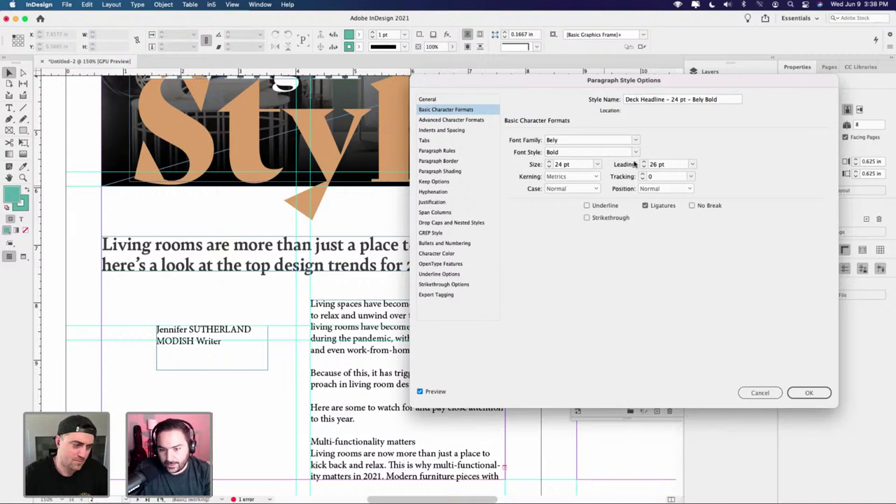
click(441, 254)
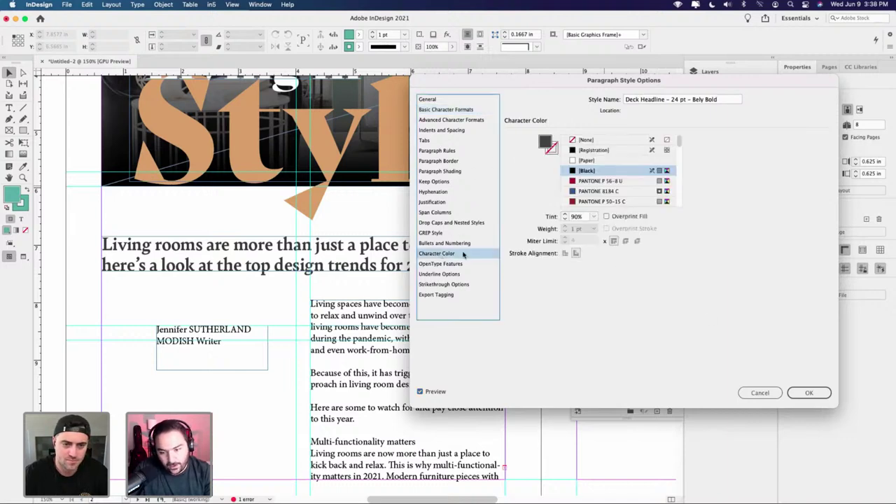
click(769, 394)
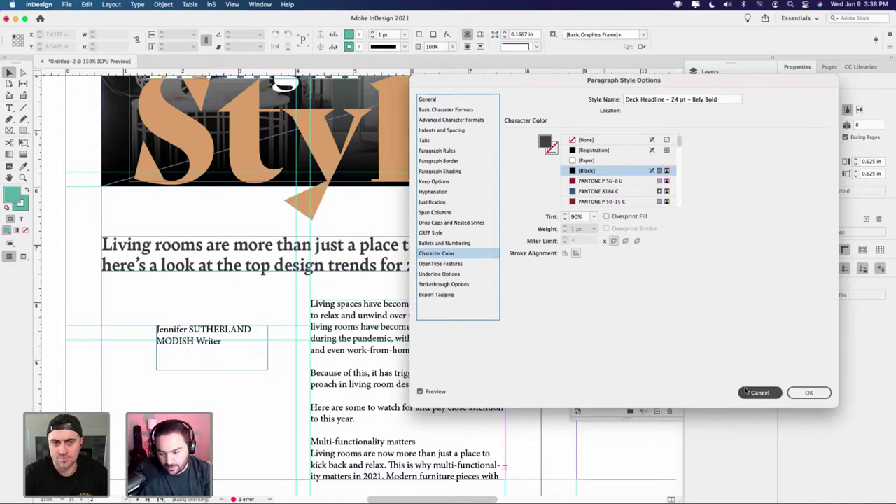
click(753, 393)
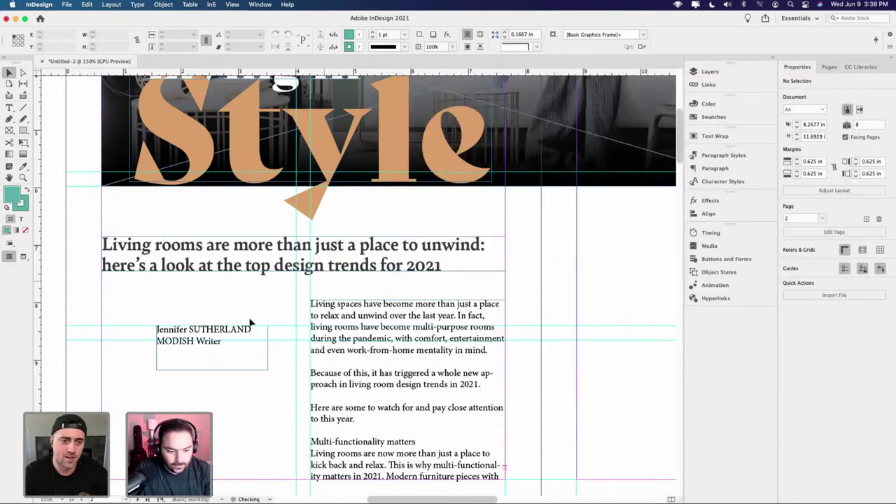
- Collapse the Paragraph Styles panel and return to the body text on the spread
click(235, 293)
key(w)
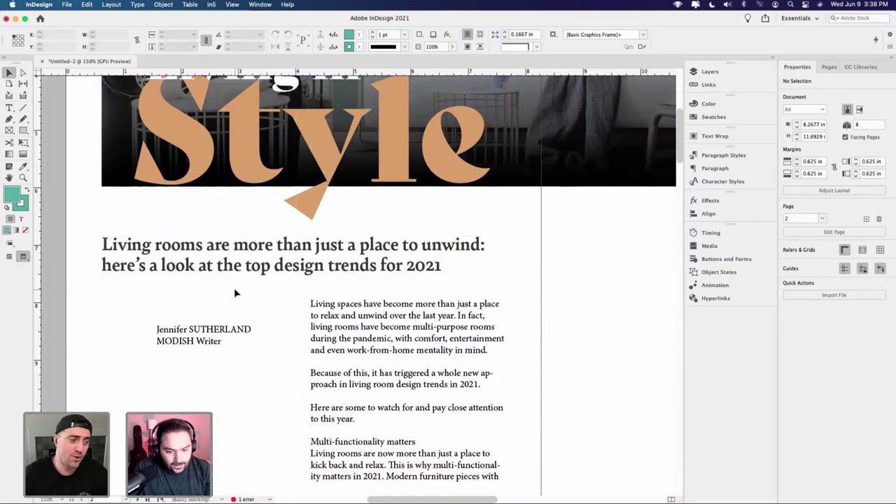
double_click(322, 315)
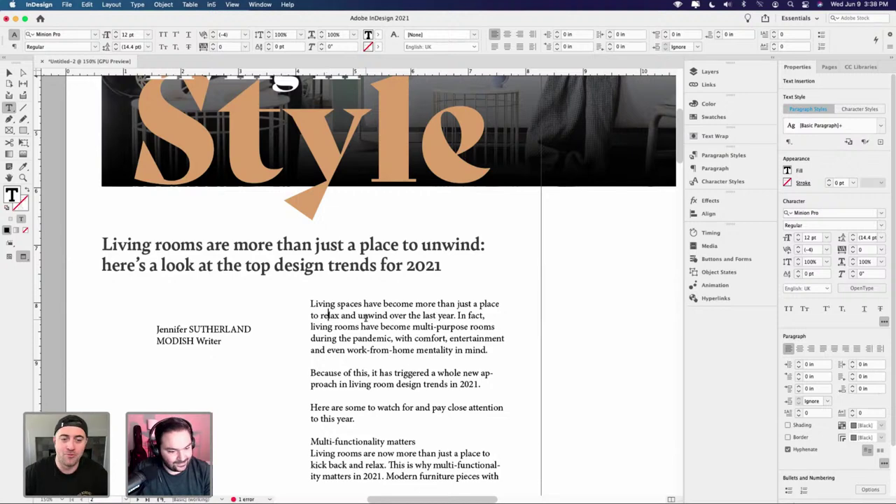
scroll(364, 319, down, 1)
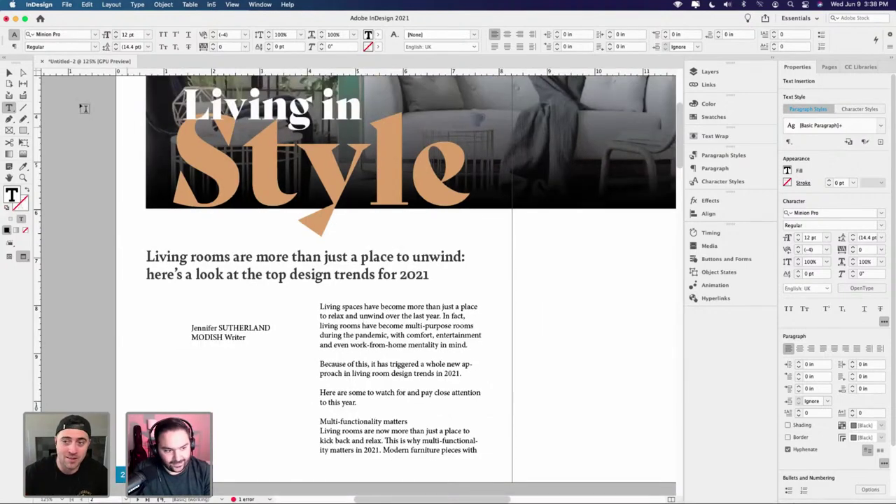
click(15, 73)
click(341, 300)
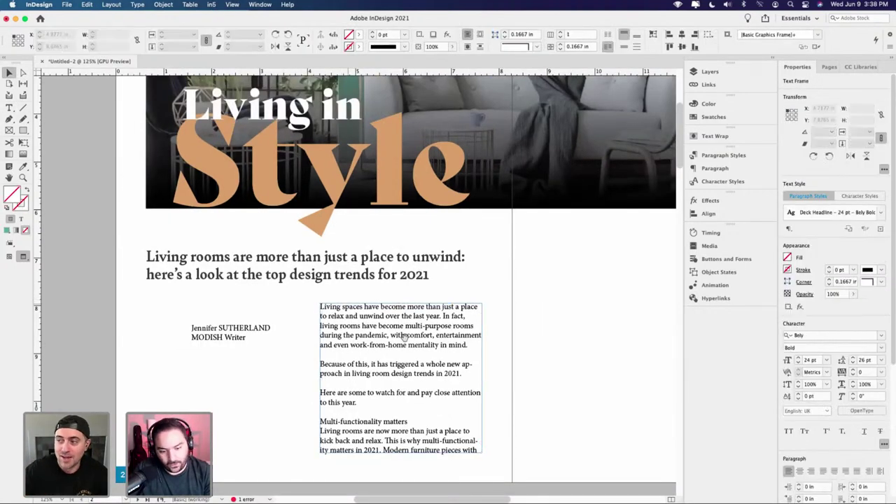
- Delete the blank line after the first body paragraph so 'Because of this' follows directly
scroll(336, 287, down, 3)
scroll(336, 287, right, 3)
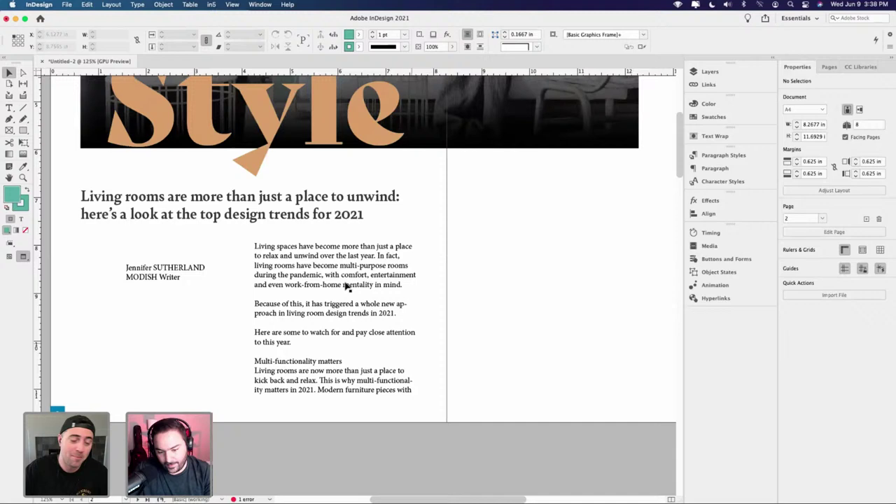
double_click(293, 341)
double_click(277, 295)
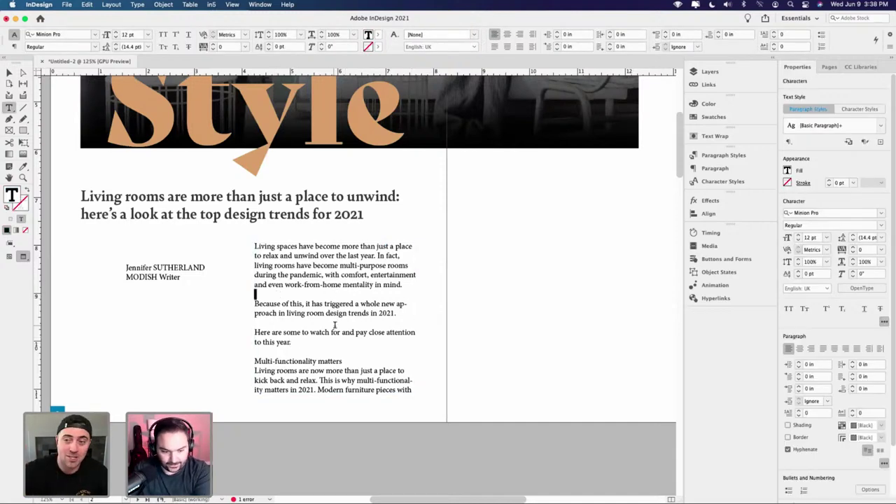
key(BackSpace)
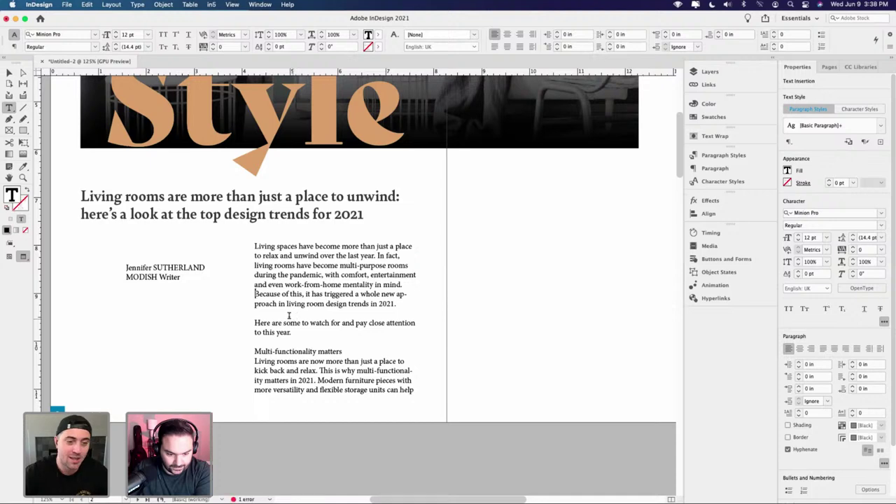
- Select all the body text in the story
key(super+a)
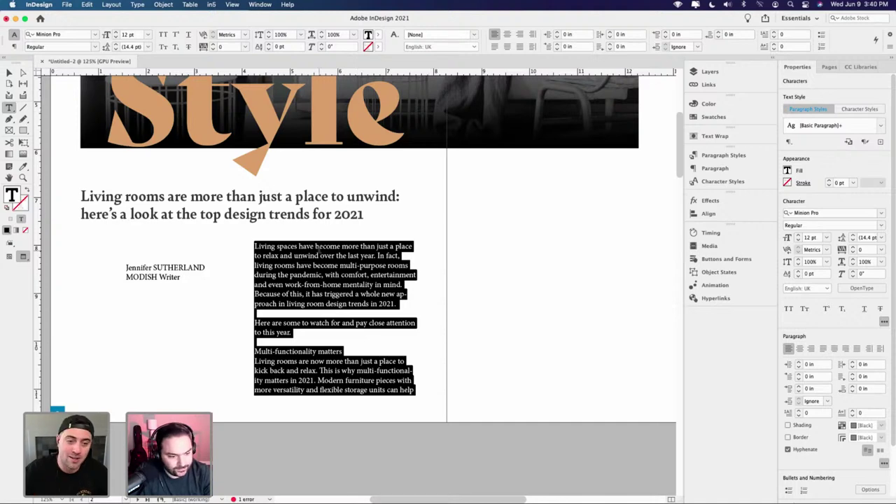
click(280, 256)
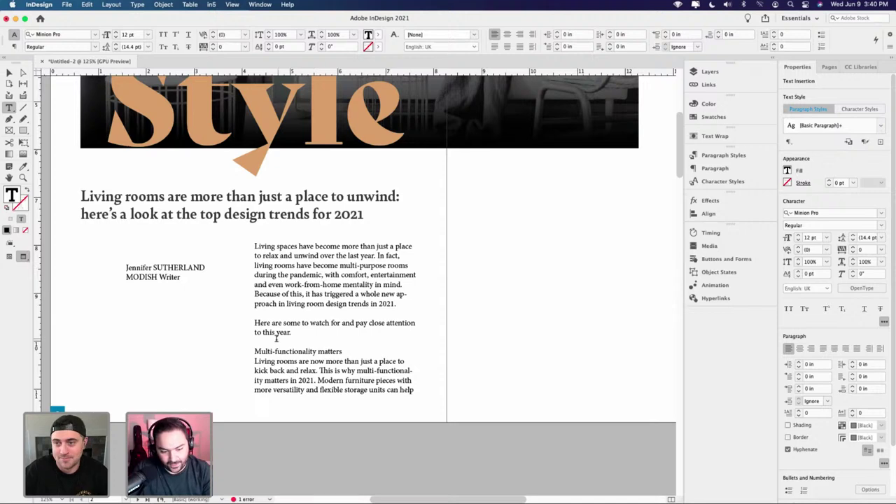
click(322, 332)
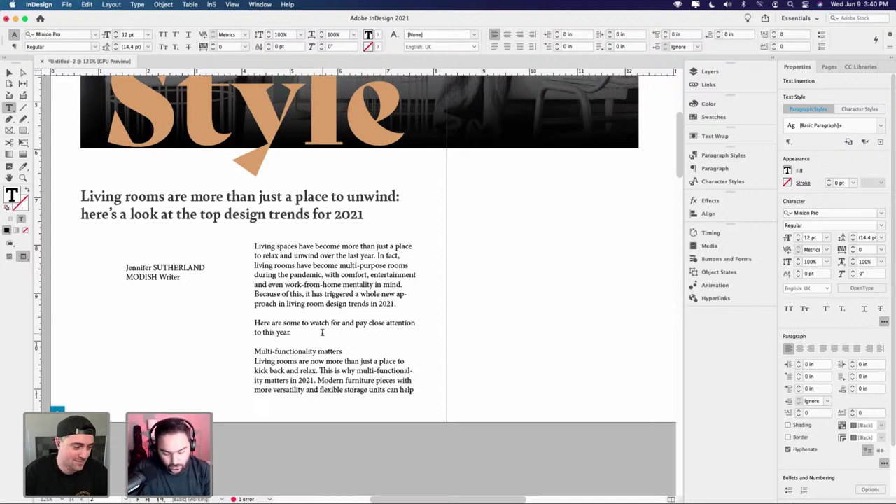
key(super+a)
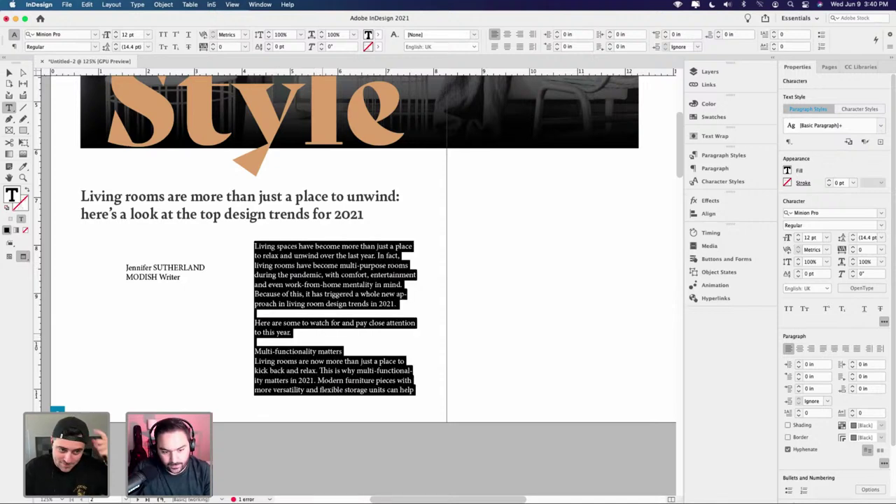
click(348, 285)
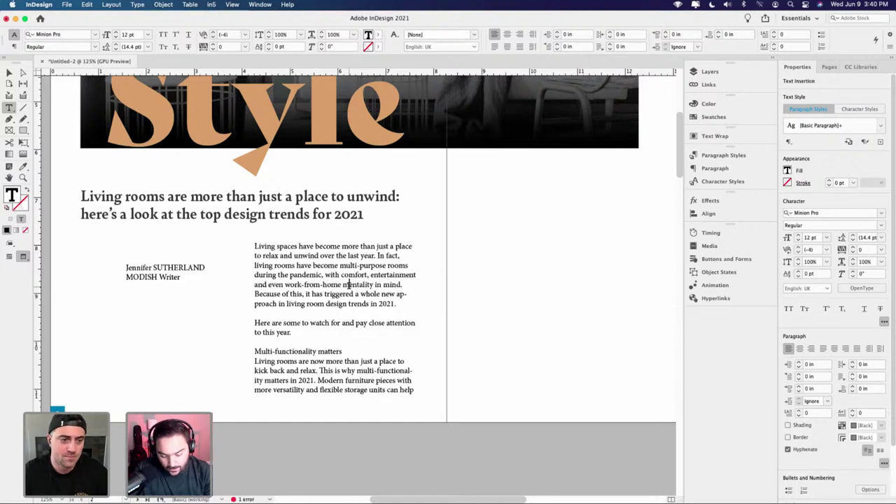
key(super+a)
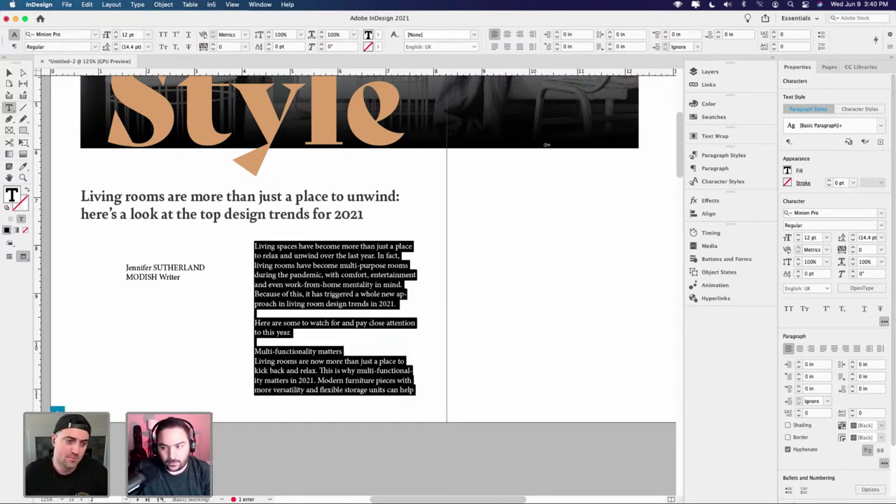
- Change the selected body copy to Avenir Next Regular, 10 pt on 12 pt leading
click(824, 212)
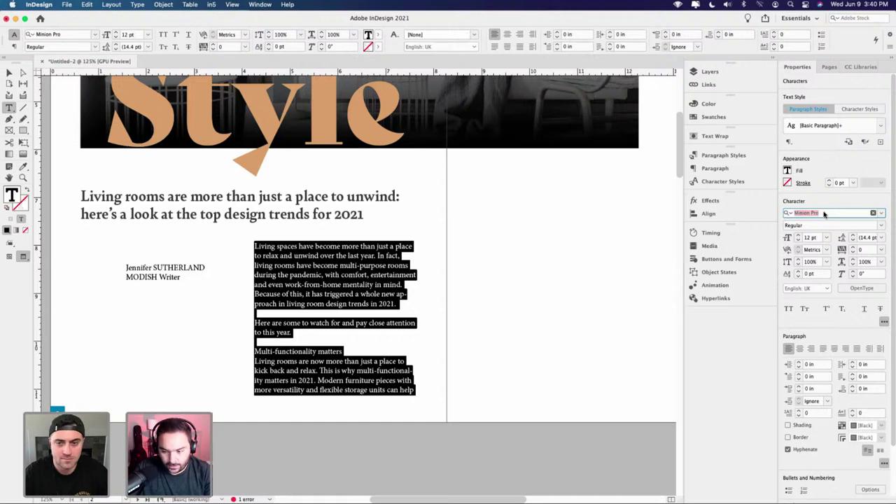
click(72, 36)
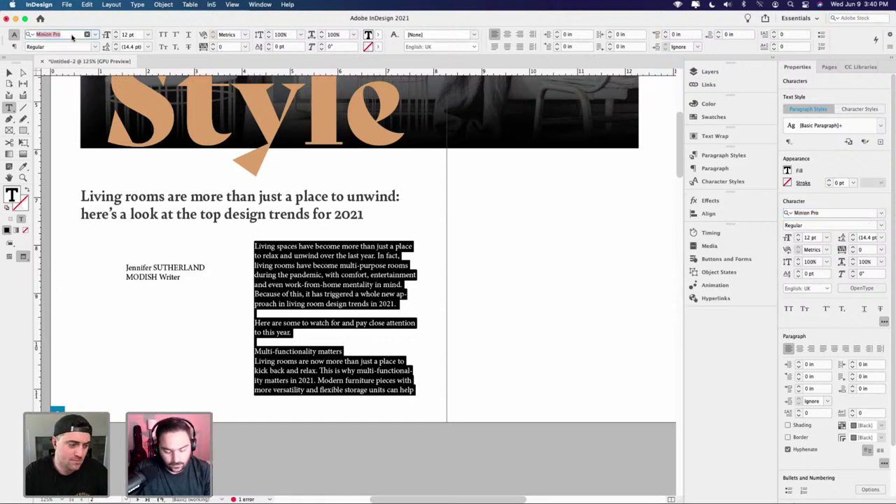
text(aven)
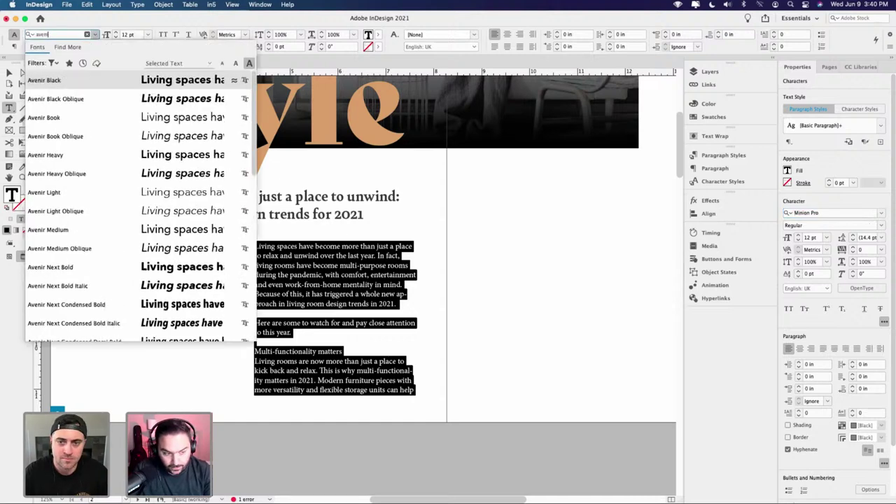
text(ir next)
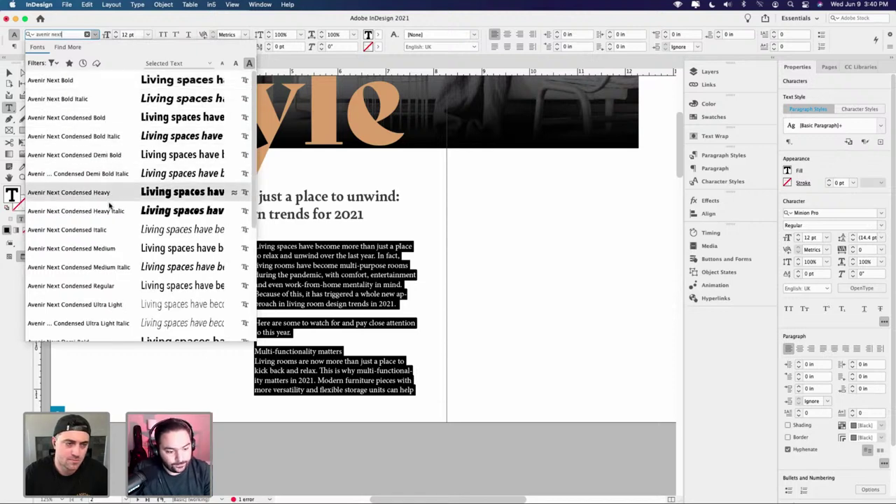
scroll(111, 206, down, 5)
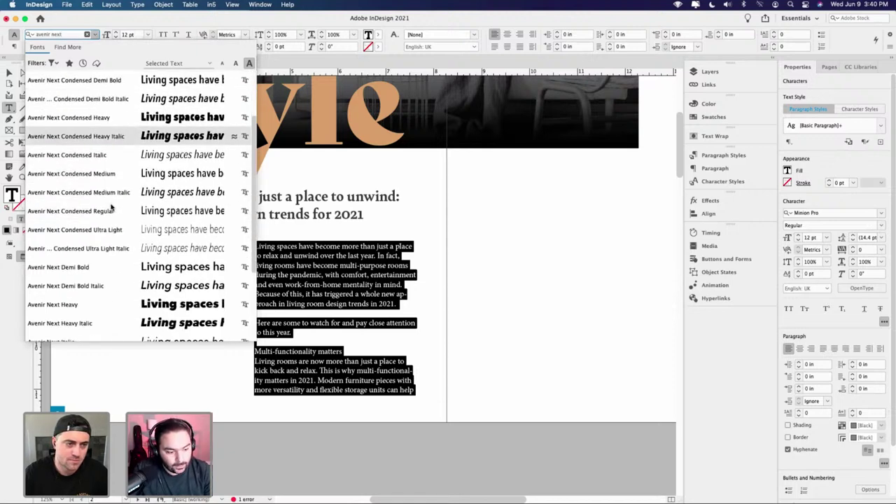
scroll(110, 207, up, 1)
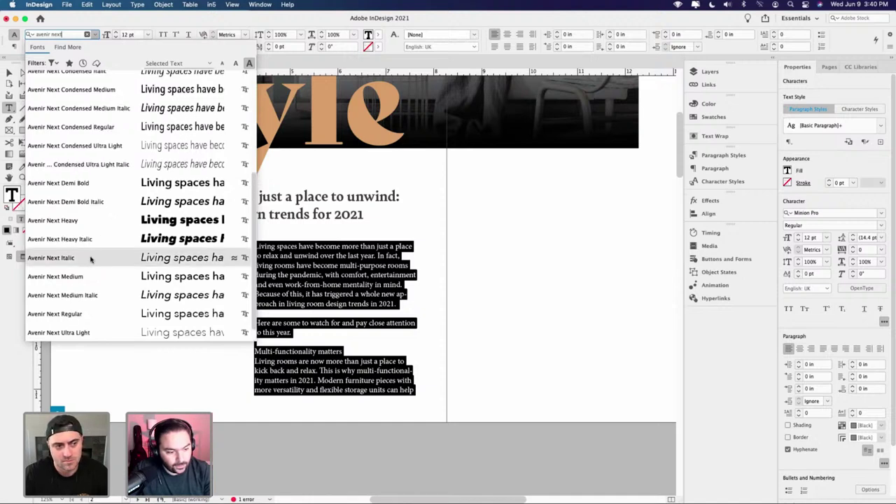
scroll(91, 184, down, 1)
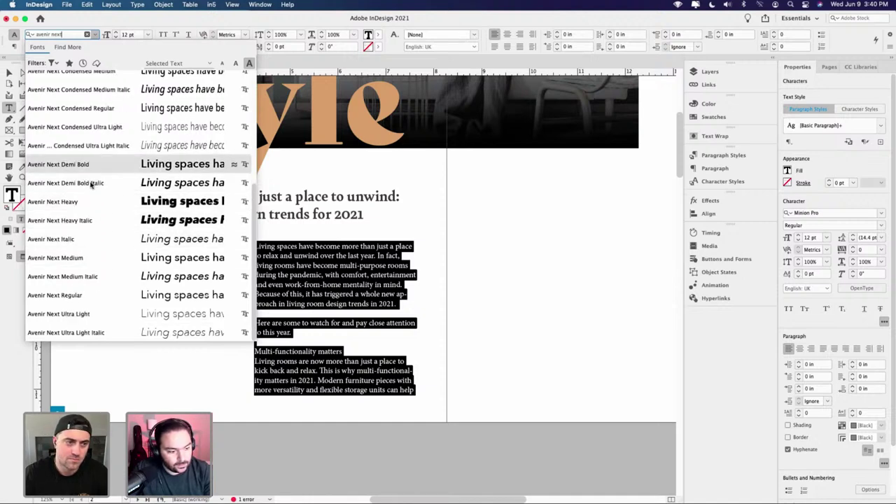
scroll(91, 184, up, 1)
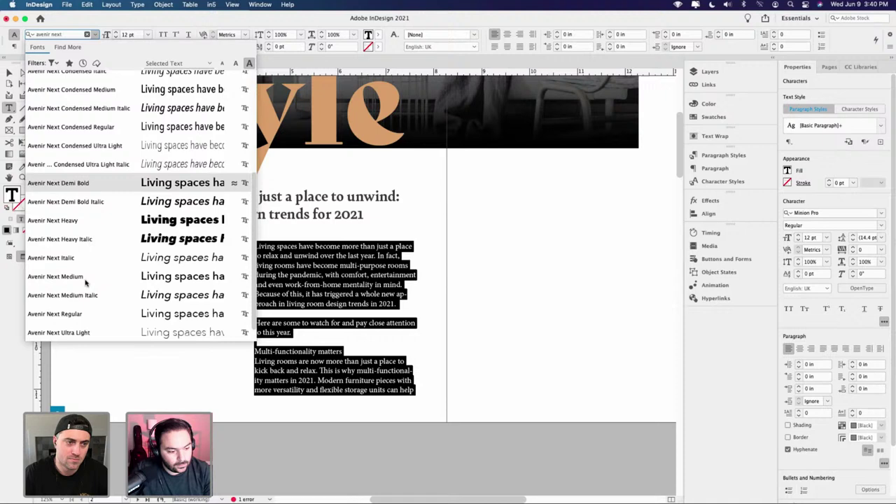
click(242, 325)
click(114, 37)
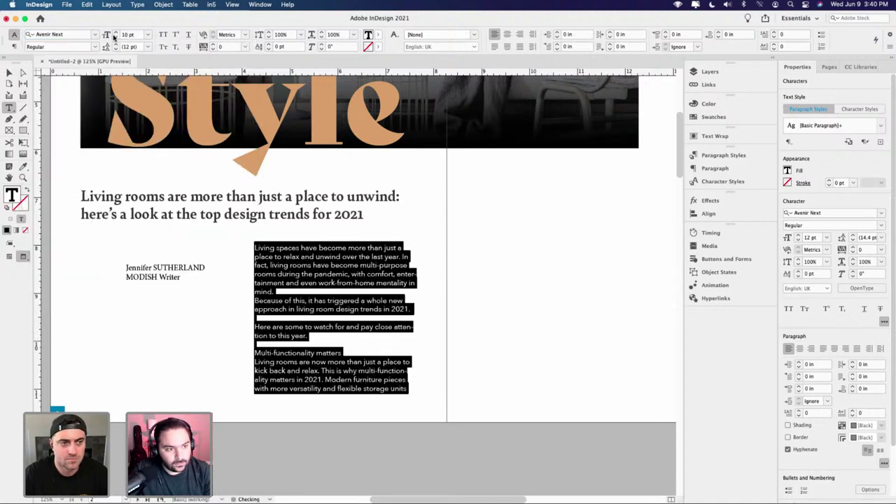
click(115, 37)
click(327, 286)
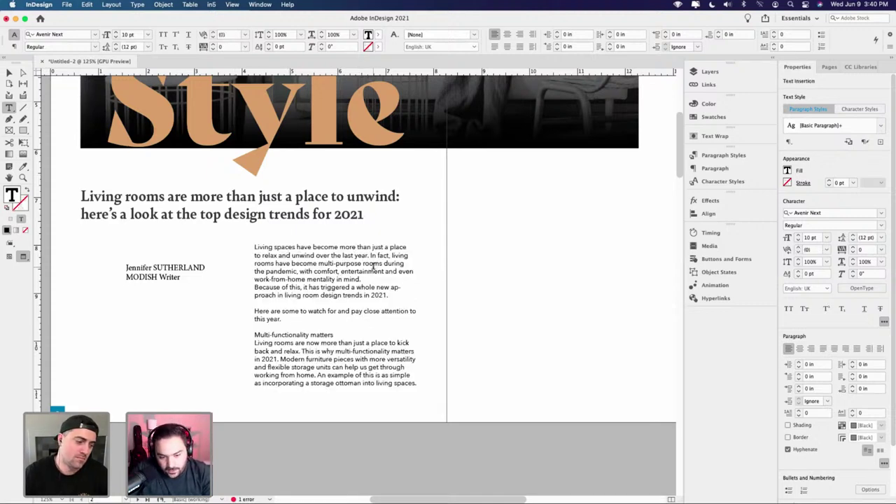
- Select the first body paragraph and then the whole story, then clear the selection
key(Escape)
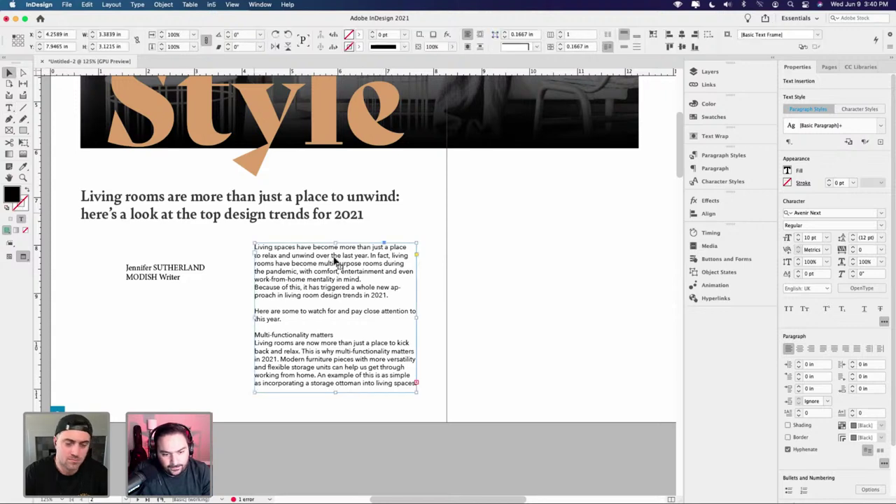
double_click(364, 274)
triple_click(364, 274)
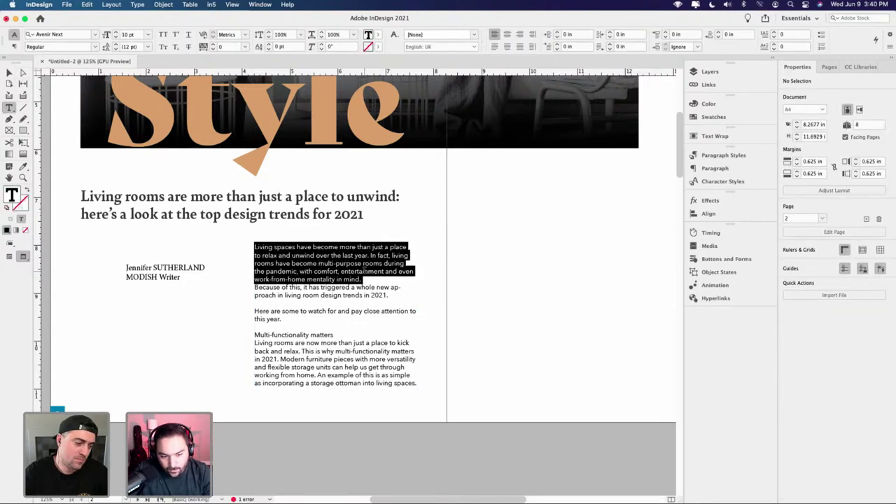
key(super+a)
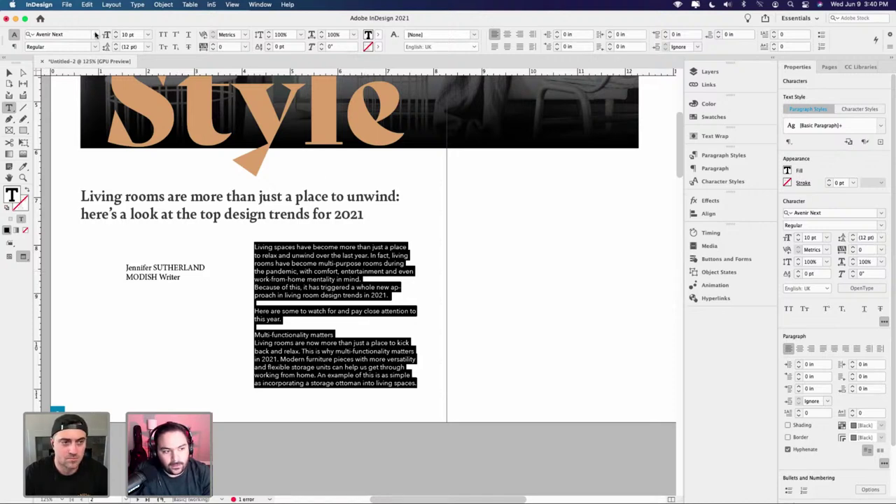
click(353, 257)
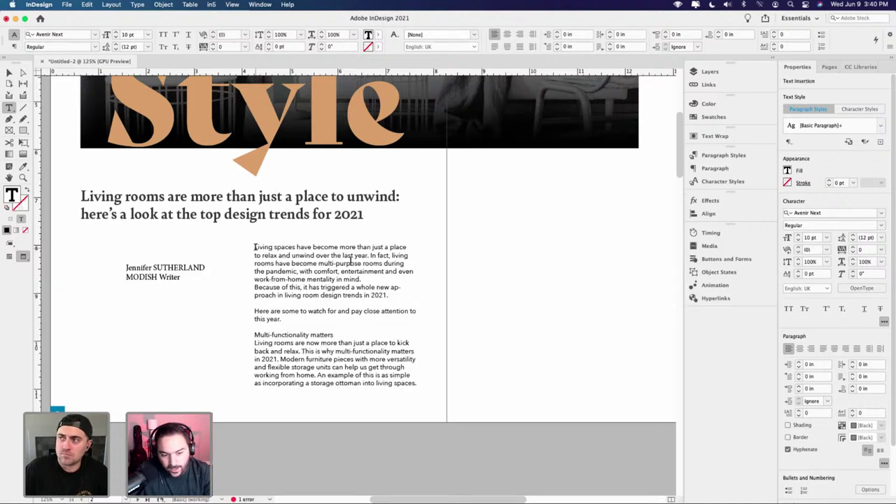
drag(254, 247, 422, 378)
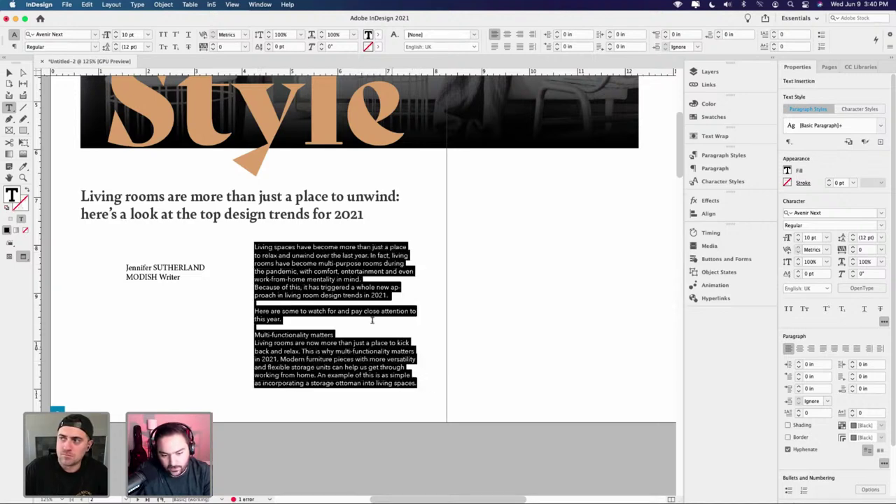
click(282, 228)
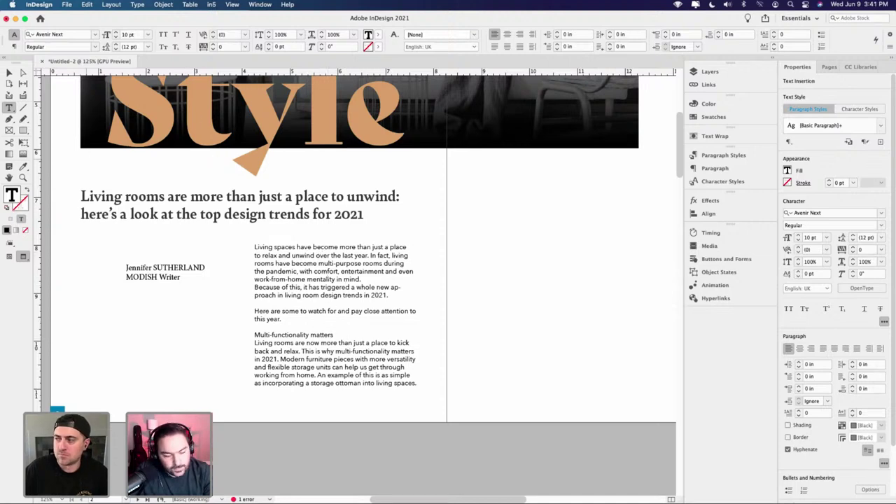
- Exit Preview to show guides and frame edges, and pan across the spread
key(Escape)
key(w)
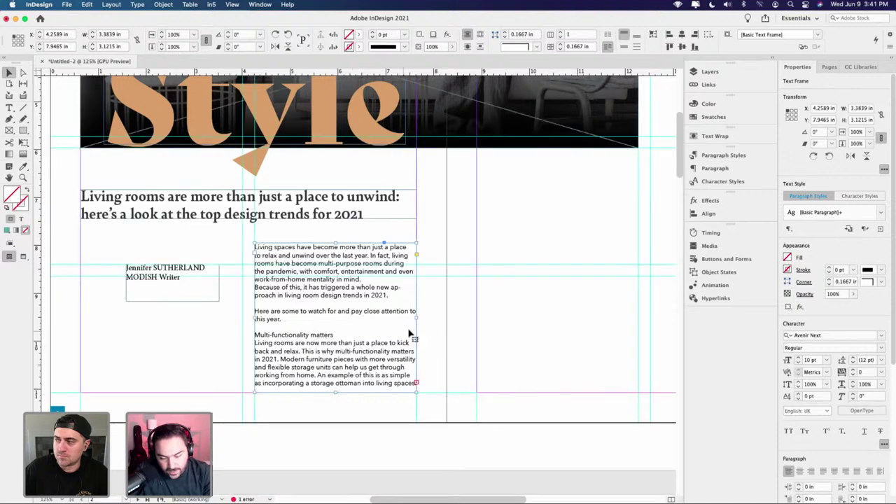
drag(345, 318, 416, 301)
click(413, 306)
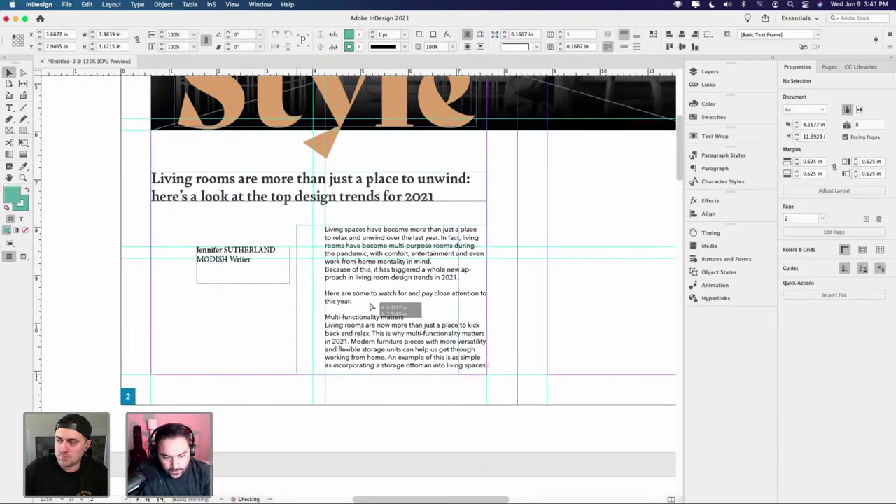
click(82, 232)
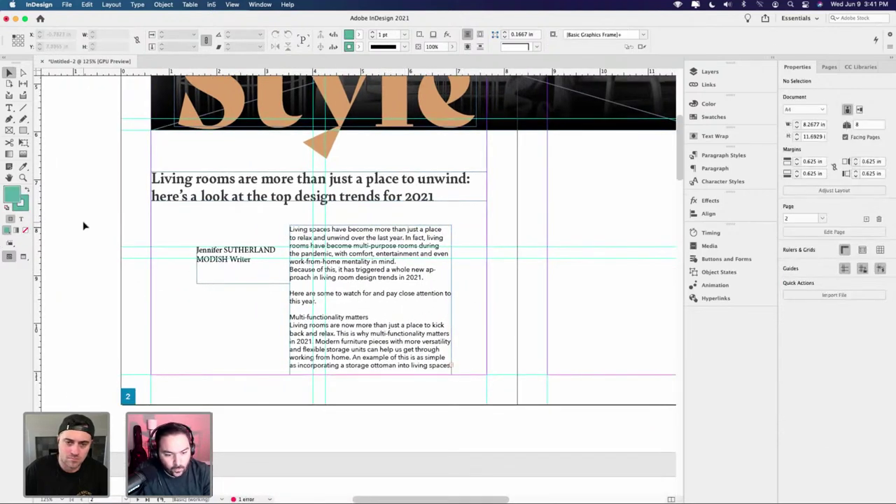
- Shift the body text frame right and add a vertical guide just inside the left margin
drag(371, 297, 406, 298)
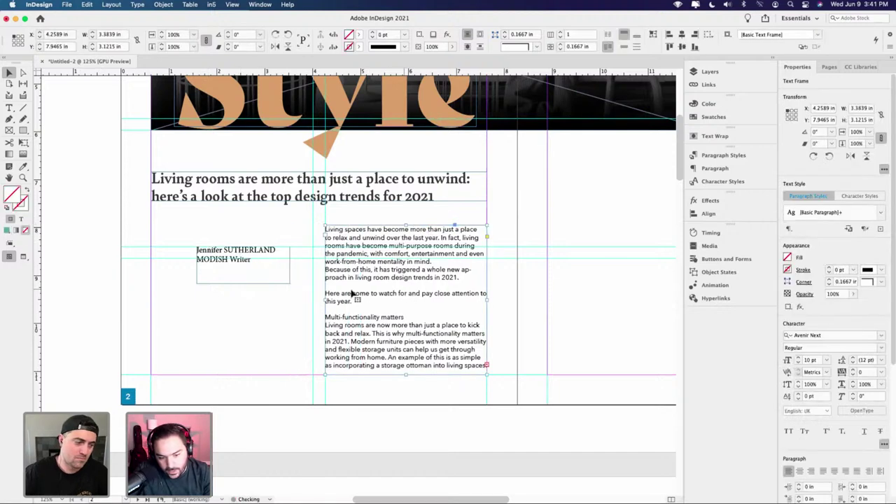
click(164, 240)
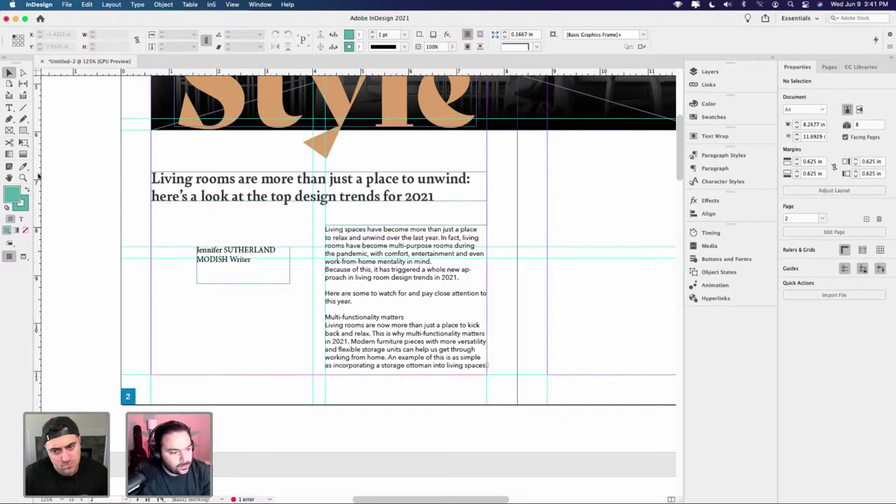
drag(40, 228, 151, 233)
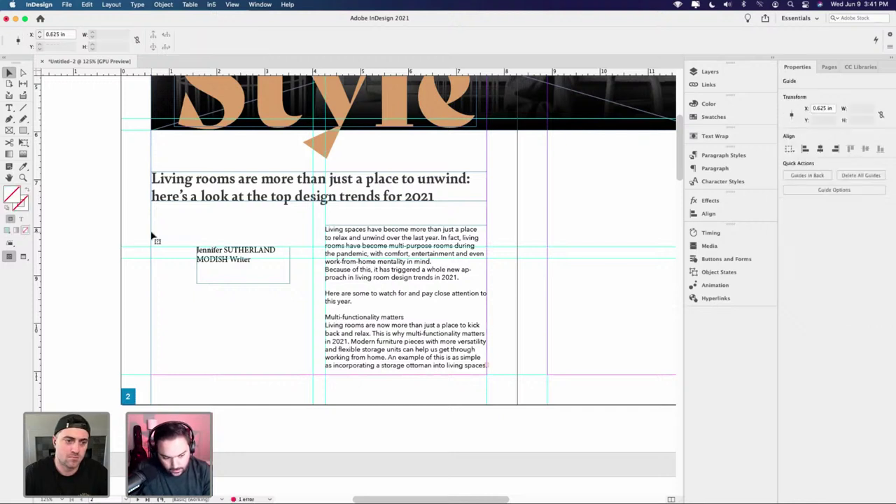
key(shift+Right)
key(shift+Right)
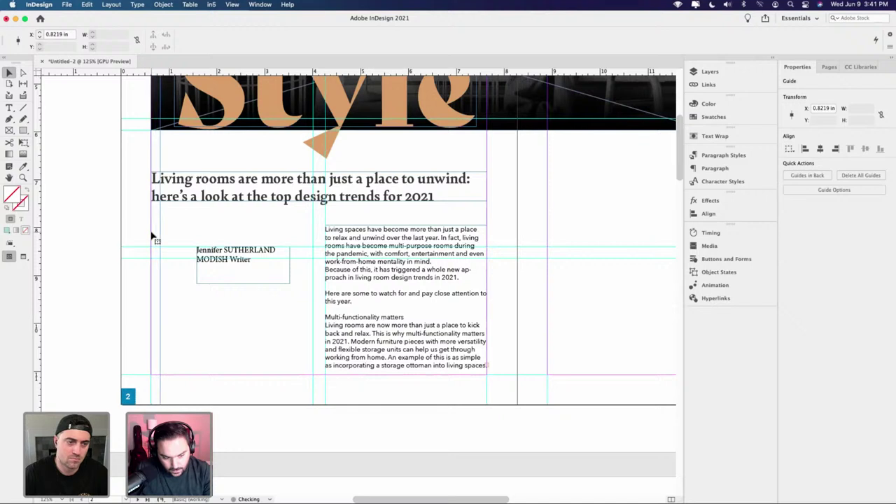
key(shift+Right)
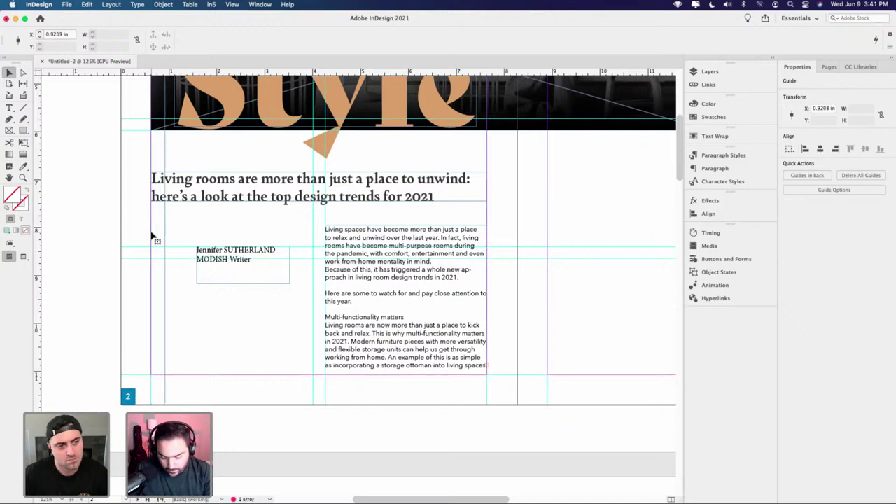
key(shift+Right)
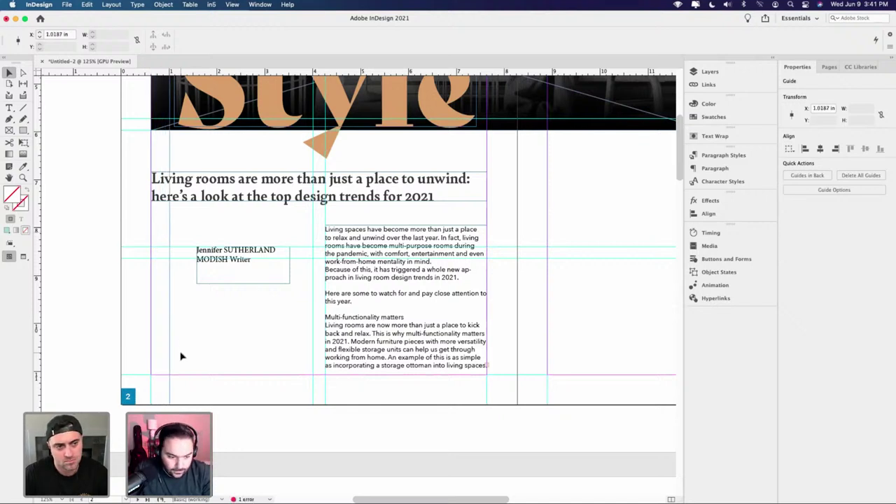
- Add a right vertical guide at 7.249 in and narrow the body frame to 2.9902 in
drag(40, 324, 489, 361)
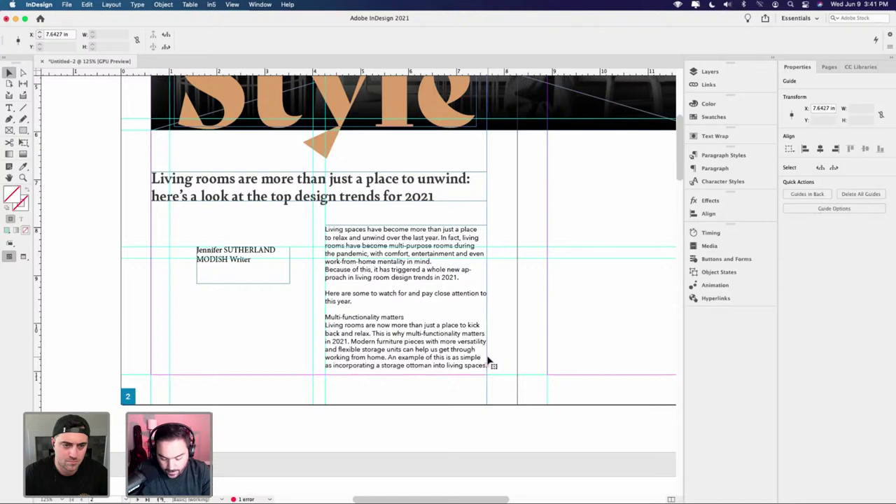
key(Left)
key(Left)
key(Left)
key(Left)
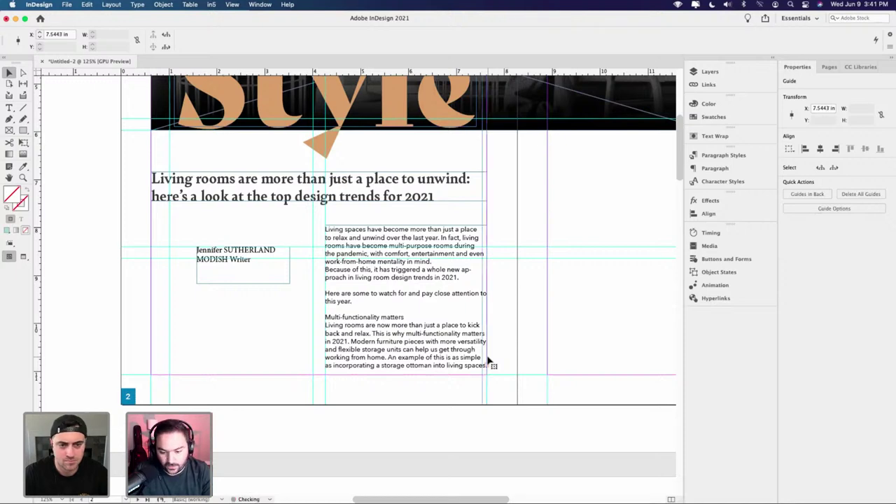
click(448, 340)
drag(486, 301, 469, 301)
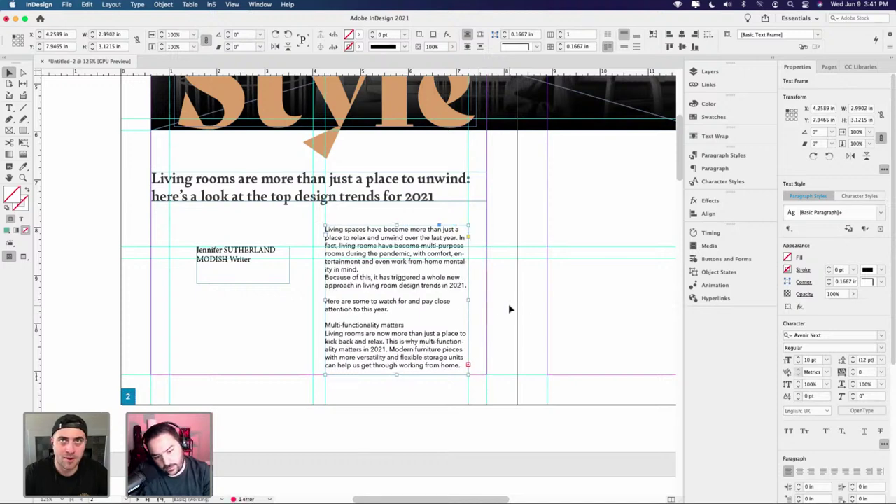
- Move the author byline up and right so its top matches the body text
click(510, 309)
key(w)
key(w)
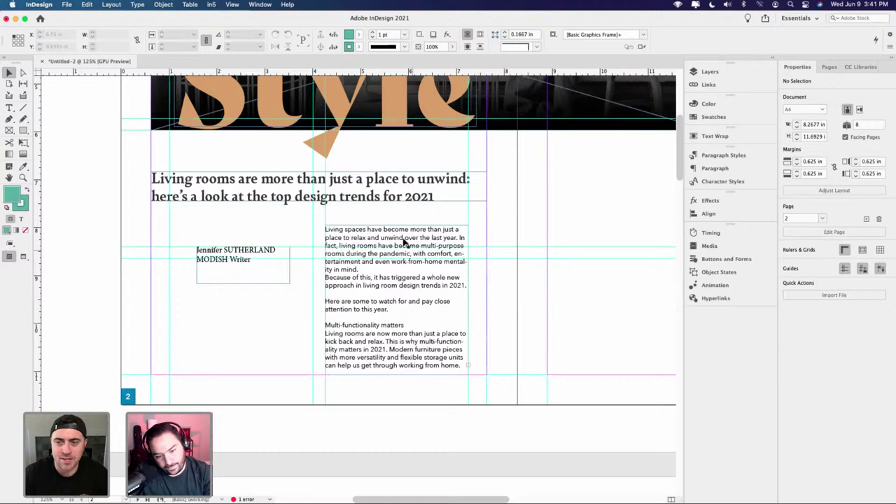
click(408, 245)
drag(255, 259, 265, 236)
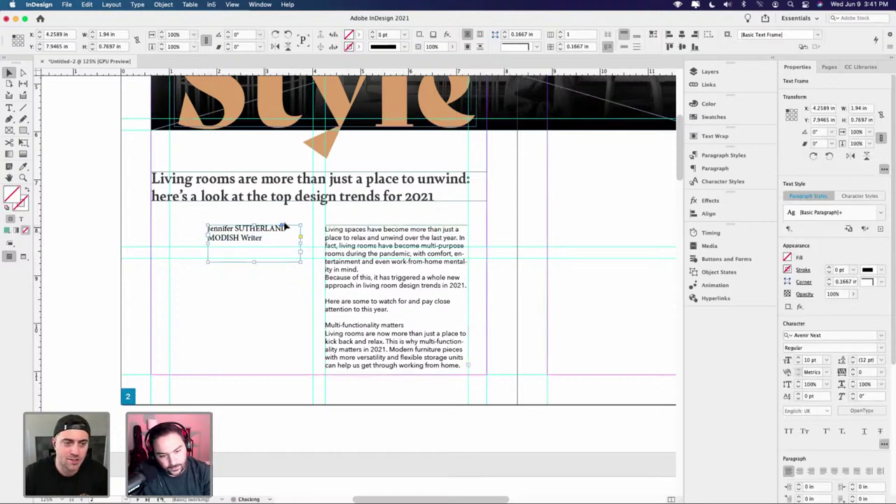
click(292, 222)
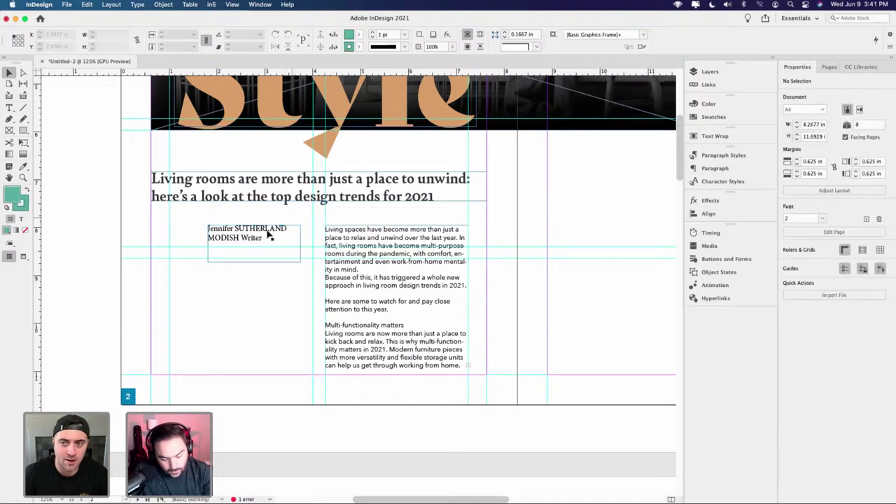
click(169, 313)
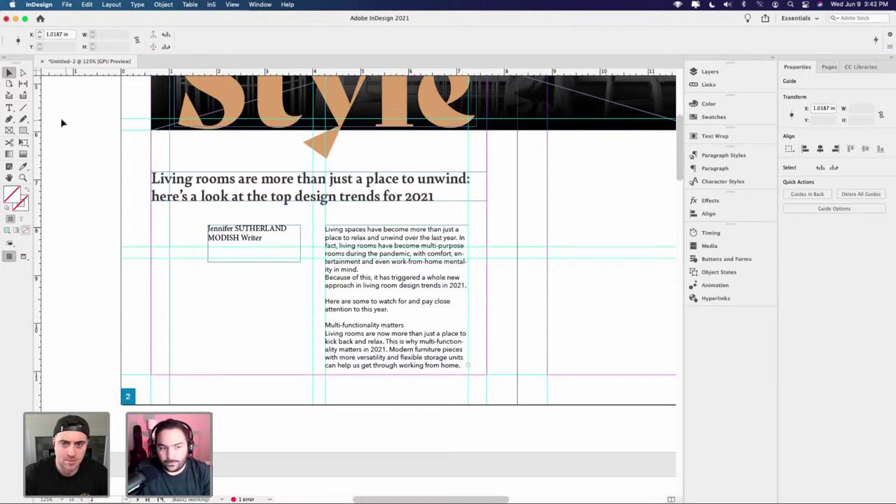
- Return the left vertical guide to 1 in
click(168, 295)
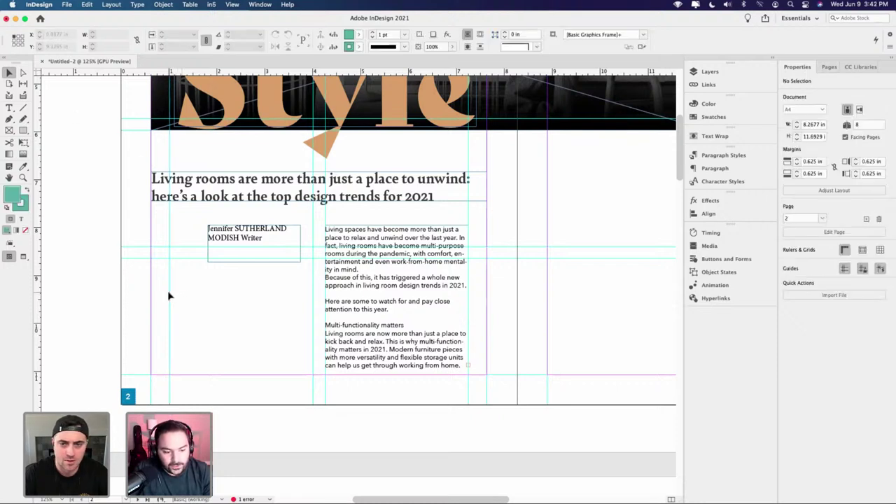
mouse_move(169, 297)
mouse_down()
mouse_move(151, 294)
mouse_move(169, 297)
mouse_up()
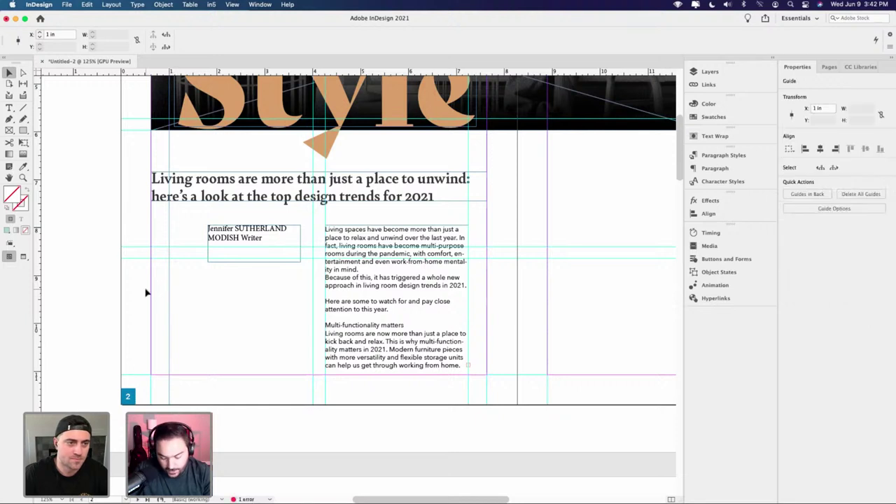
key(Left)
key(Left)
key(Left)
key(Left)
key(Left)
key(Left)
key(Left)
key(Left)
key(Left)
key(Left)
key(Left)
key(Left)
key(Left)
key(Left)
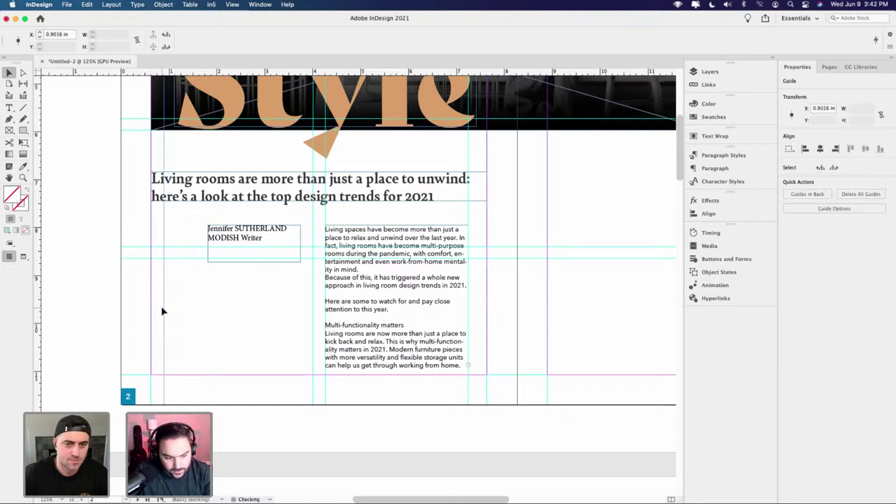
key(Left)
key(Left)
key(Left)
key(Left)
key(Left)
key(Left)
key(Left)
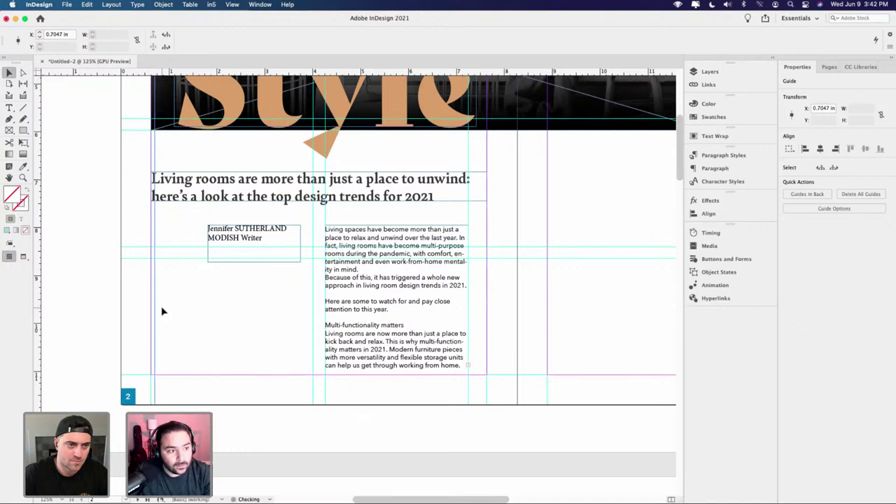
key(Right)
key(Right)
key(Right)
key(Right)
key(Right)
key(Right)
key(Right)
key(Right)
key(Right)
key(Right)
key(Right)
key(Right)
key(Right)
key(Right)
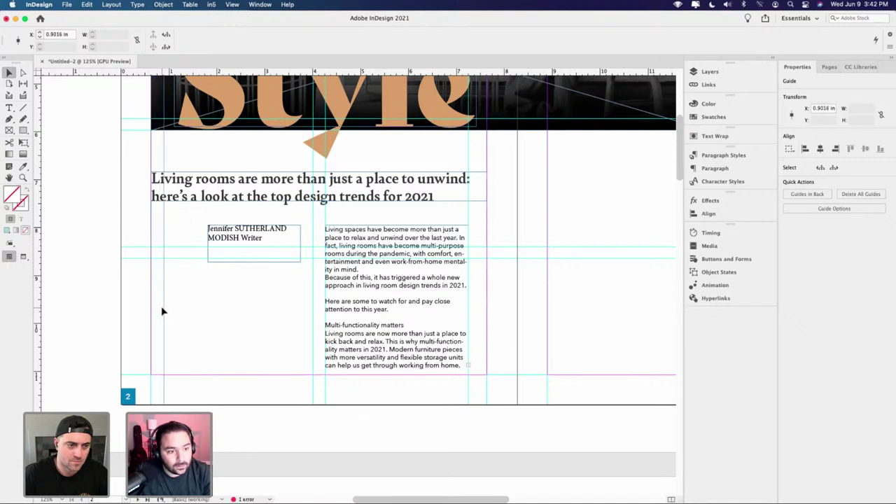
key(Right)
key(Right)
key(Right)
key(Right)
key(Right)
key(Right)
key(Right)
drag(189, 311, 152, 334)
key(super+z)
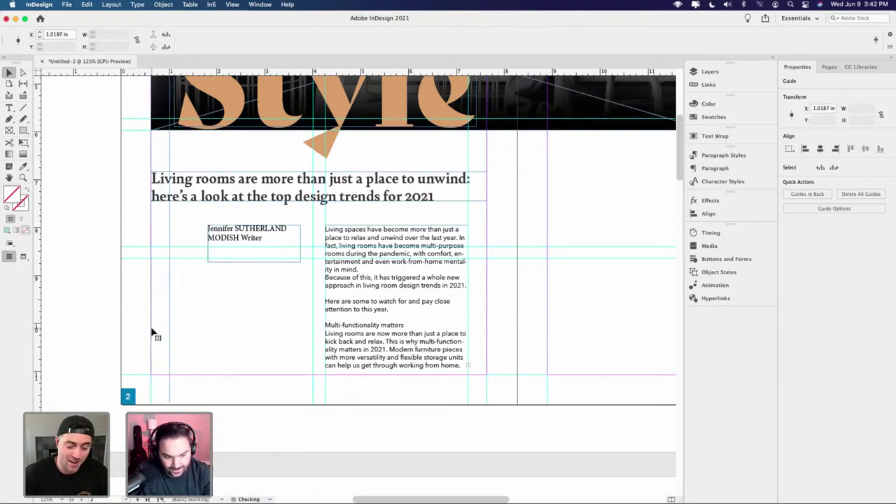
- Lower the body text and byline frames so both tops align around 8.01 in
click(418, 281)
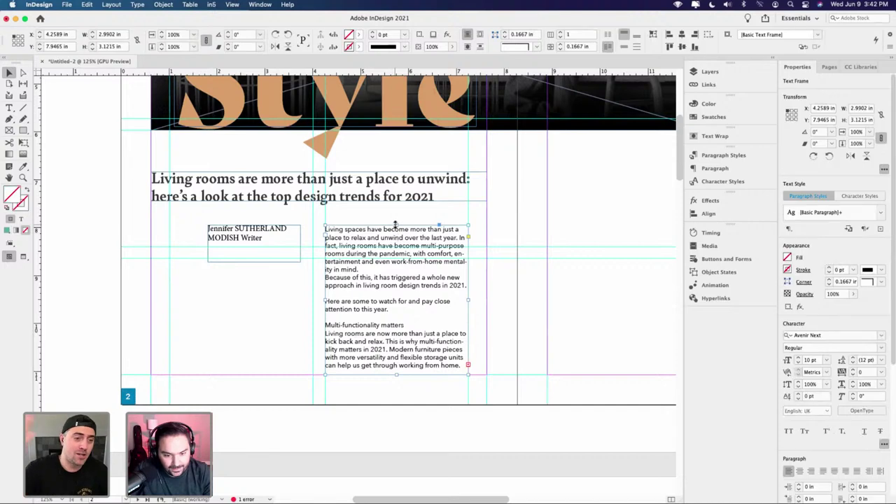
drag(395, 228, 394, 232)
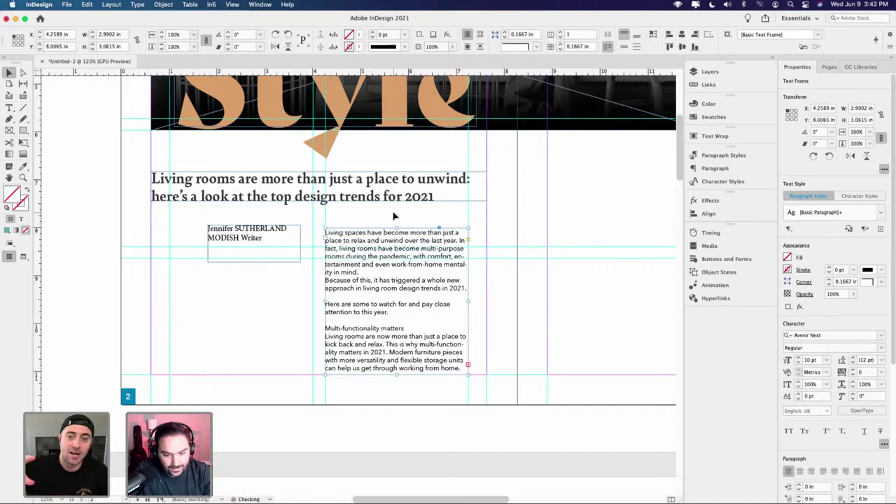
click(394, 216)
drag(271, 235, 270, 238)
click(263, 218)
click(64, 5)
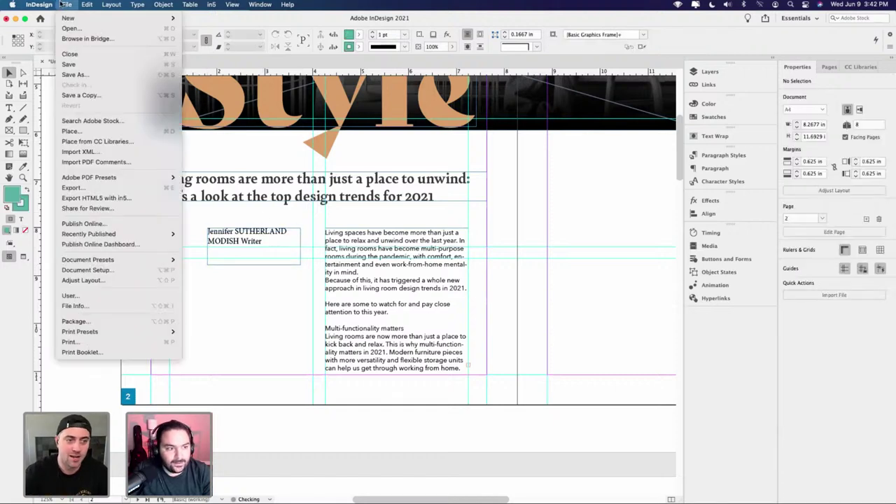
mouse_move(41, 5)
mouse_move(63, 28)
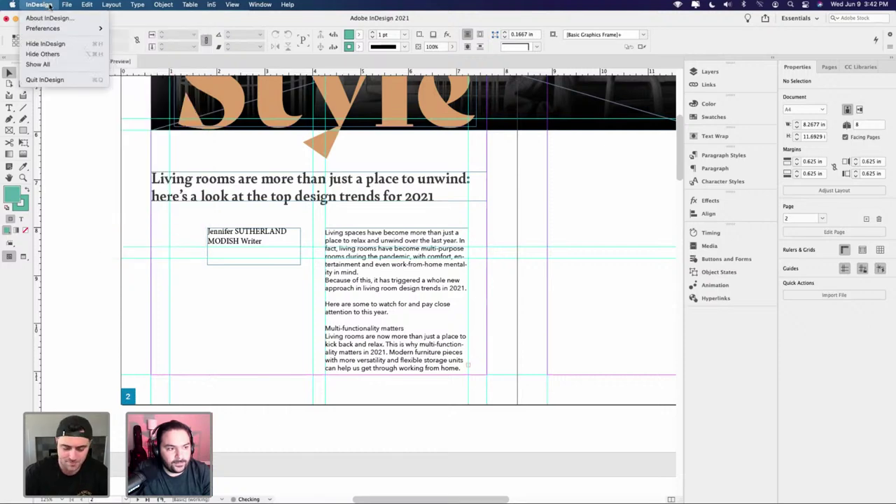
mouse_move(91, 28)
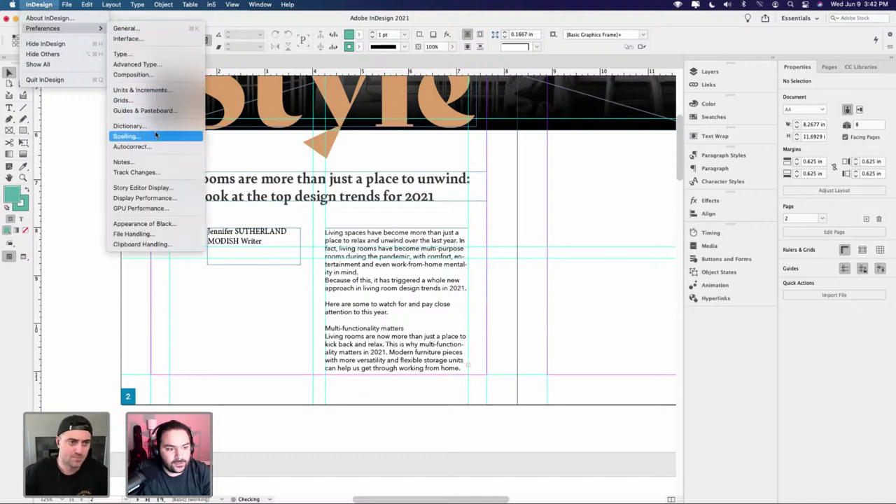
click(160, 91)
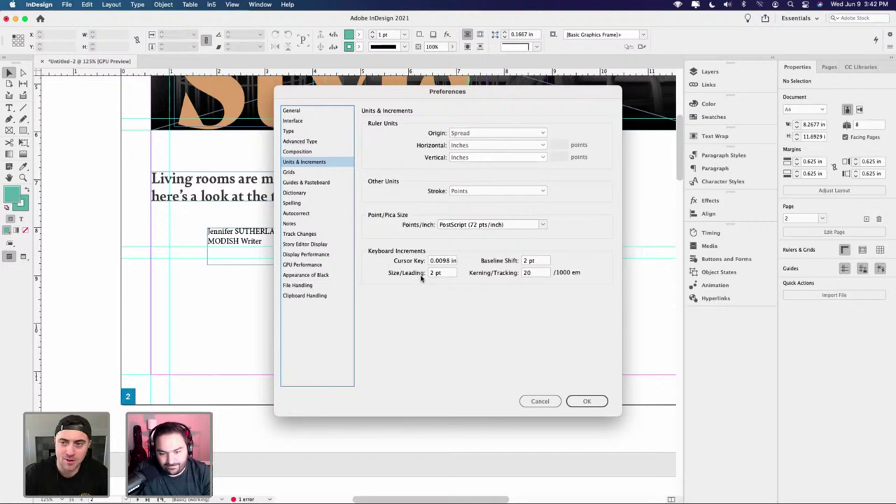
click(540, 401)
drag(476, 391, 168, 387)
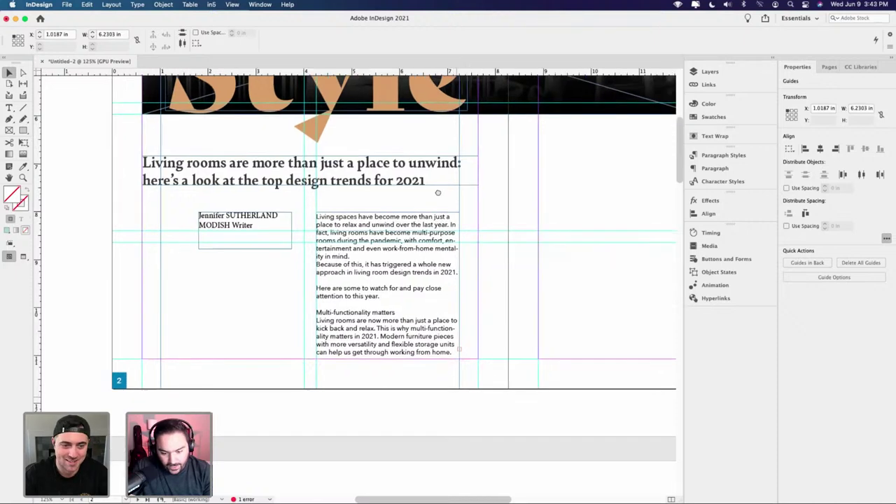
scroll(436, 190, down, 10)
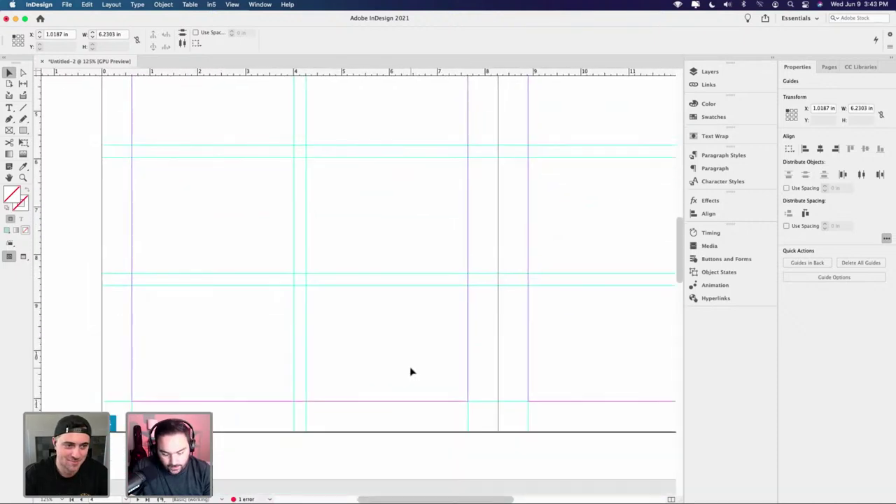
click(410, 371)
key(super+alt+g)
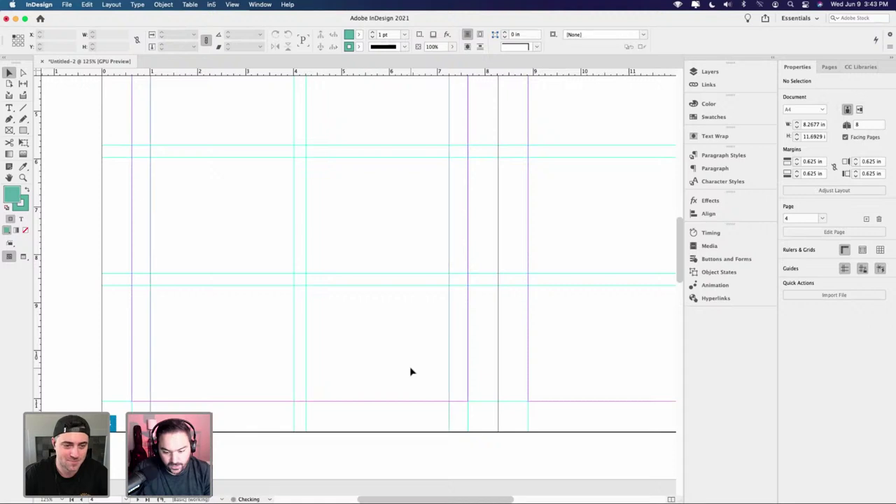
scroll(343, 391, down, 5)
scroll(343, 391, down, 20)
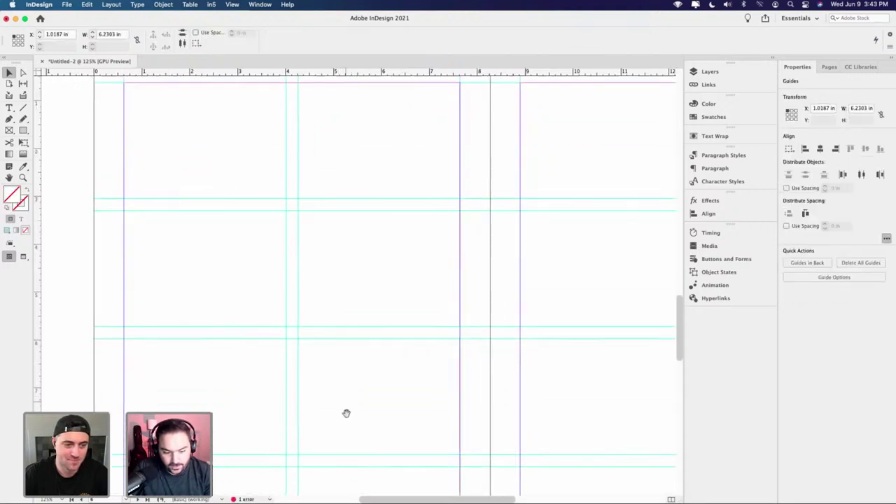
click(362, 347)
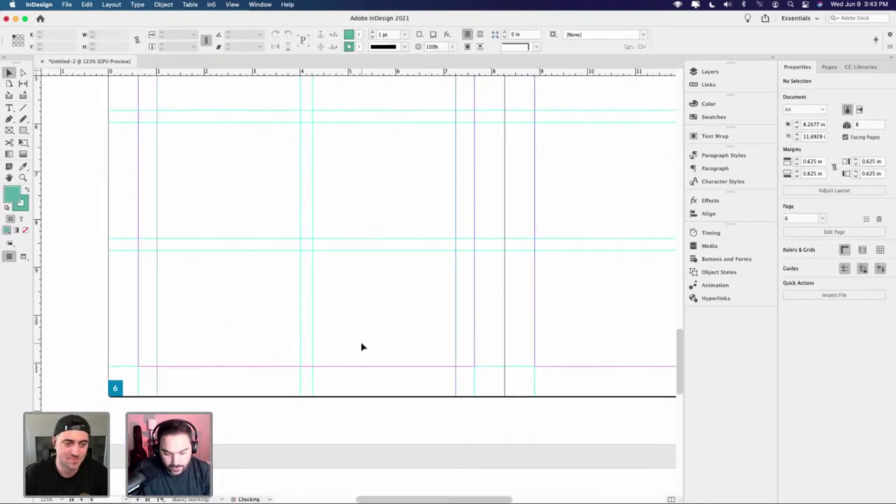
key(super+alt+g)
scroll(522, 217, up, 10)
scroll(535, 210, up, 20)
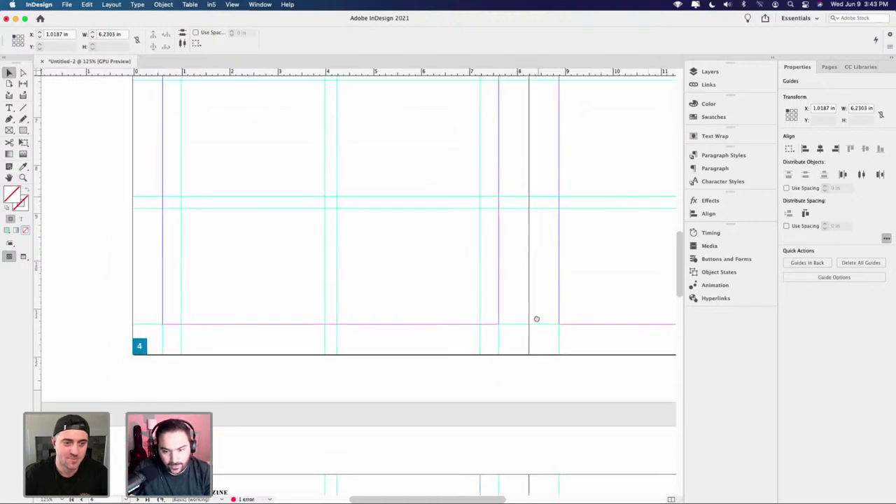
scroll(563, 353, up, 2)
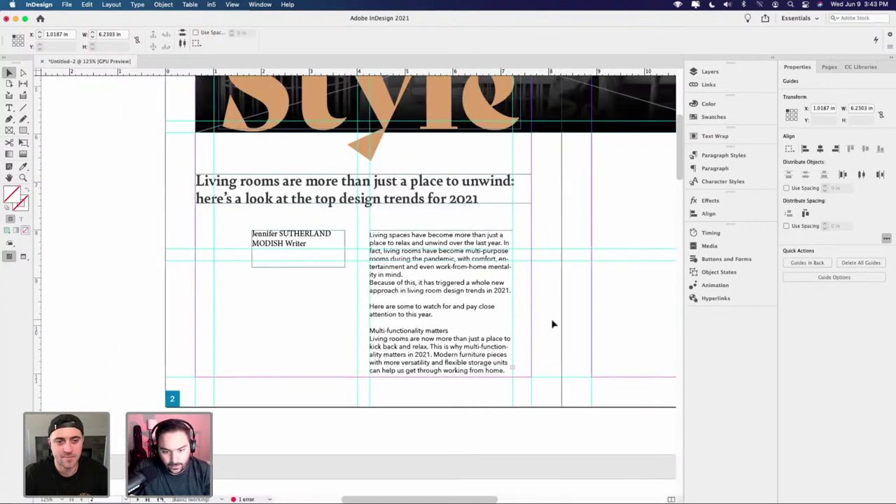
double_click(451, 252)
triple_click(450, 253)
key(super+a)
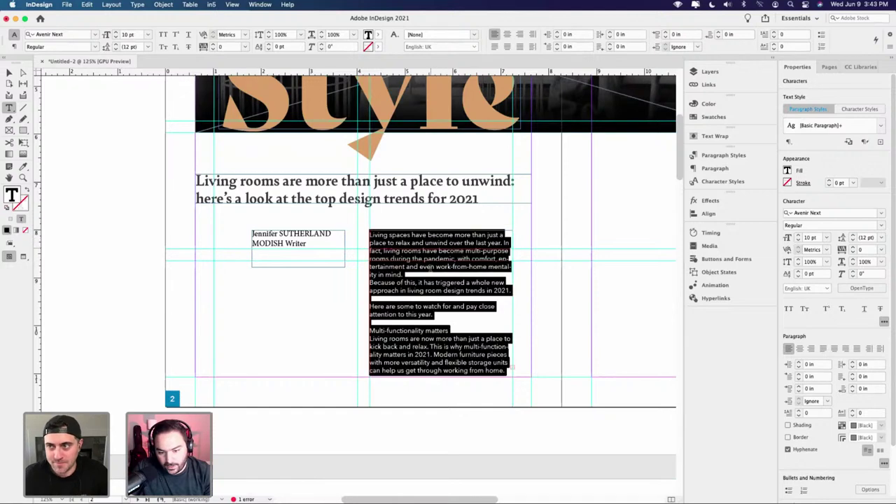
click(396, 327)
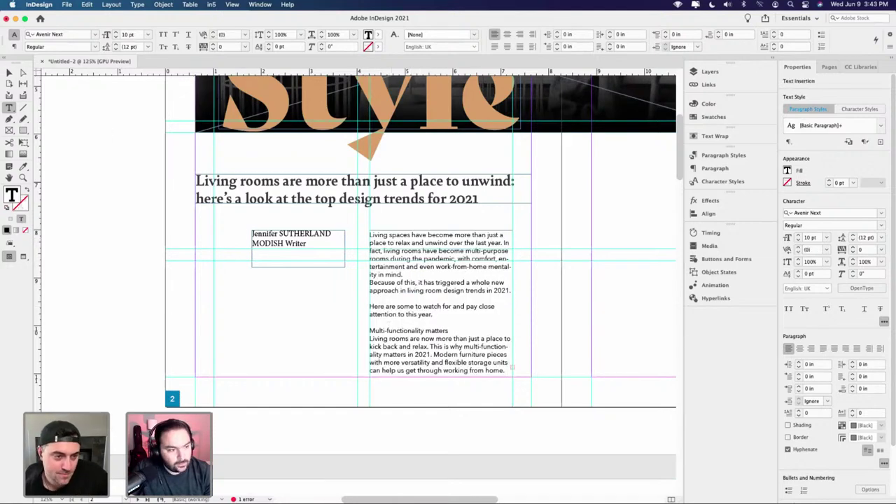
click(9, 72)
scroll(329, 322, right, 5)
scroll(330, 322, down, 2)
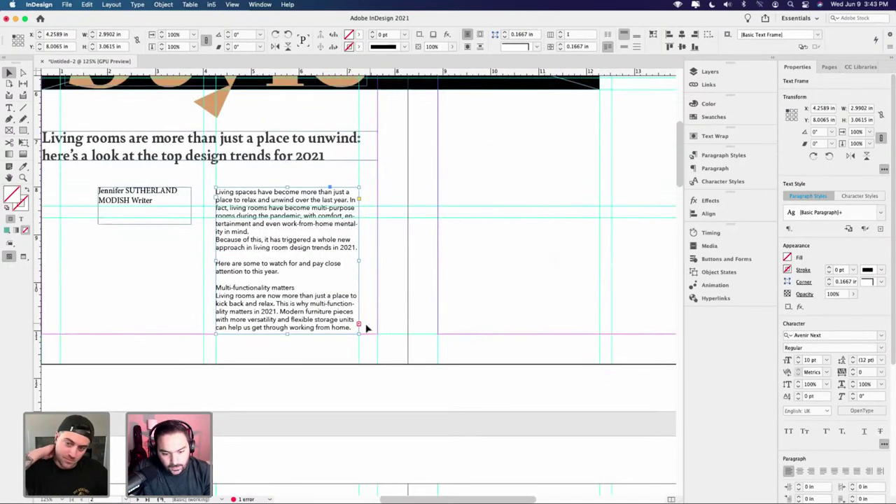
- Flow the body frame's overset text into a new 7.0177 in wide threaded frame on page 3
click(366, 327)
click(358, 328)
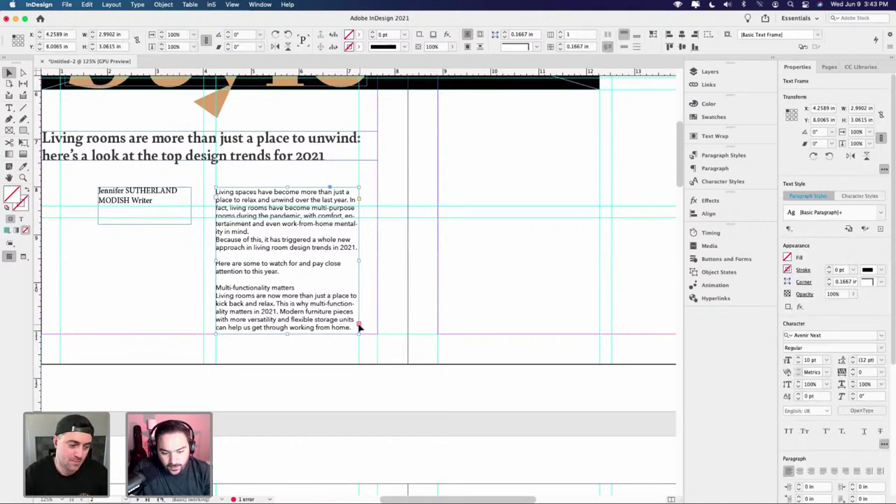
scroll(361, 328, up, 10)
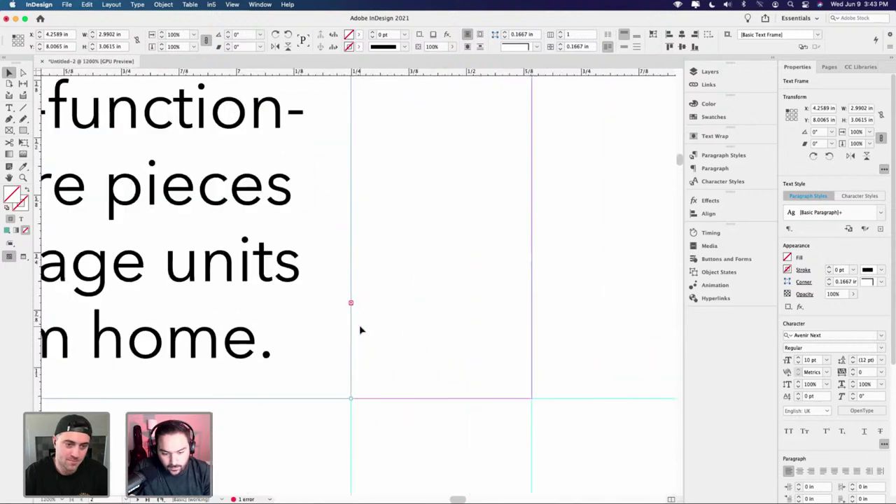
scroll(361, 329, down, 8)
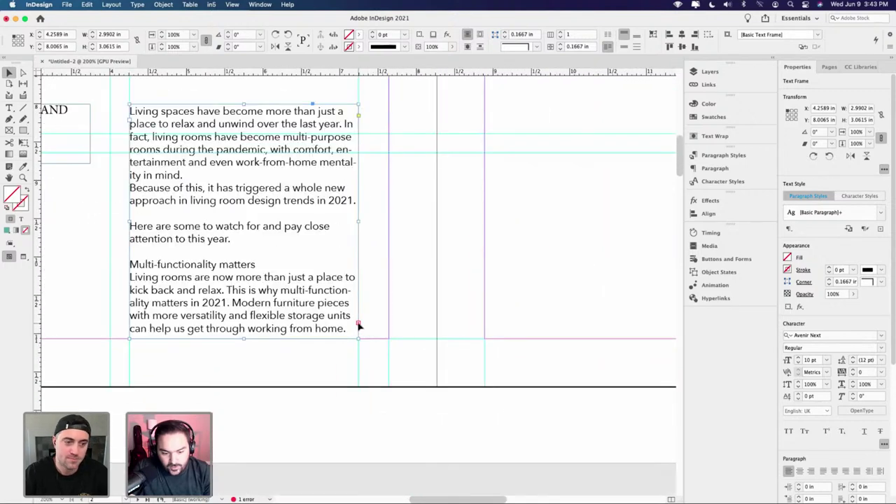
click(359, 326)
scroll(402, 316, down, 2)
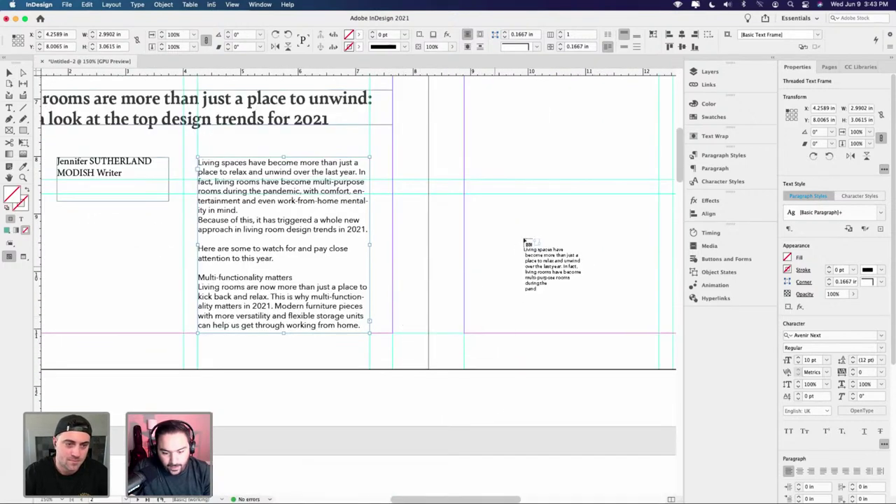
scroll(481, 236, down, 1)
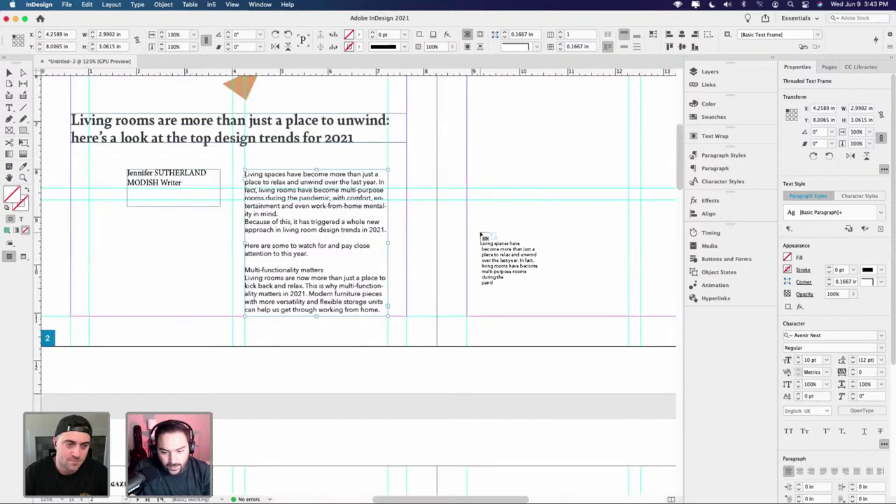
scroll(482, 237, up, 3)
scroll(481, 236, down, 1)
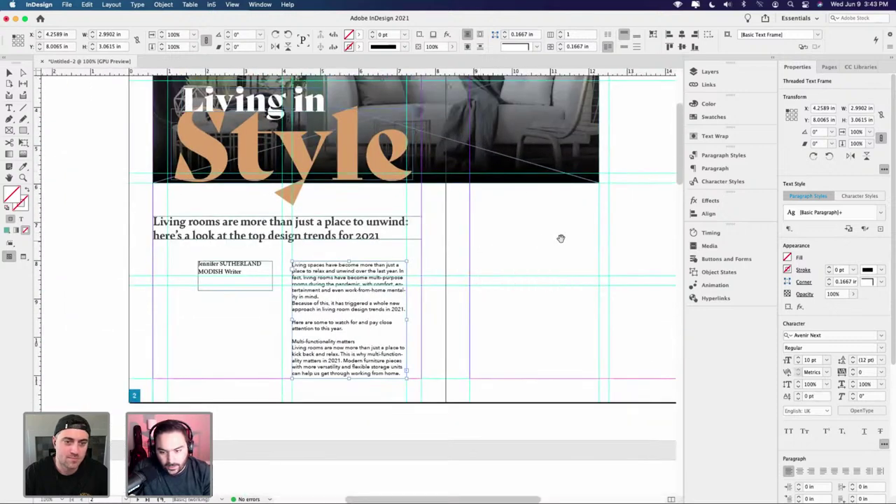
drag(561, 238, 392, 236)
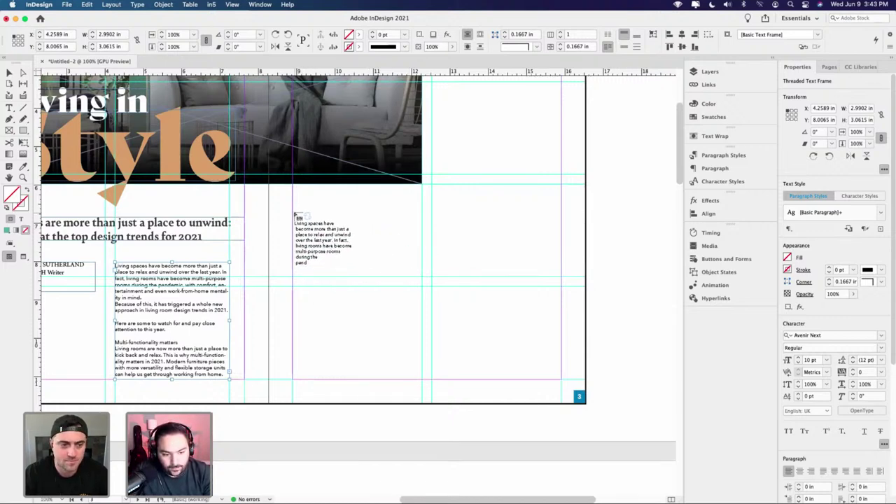
drag(295, 211, 562, 383)
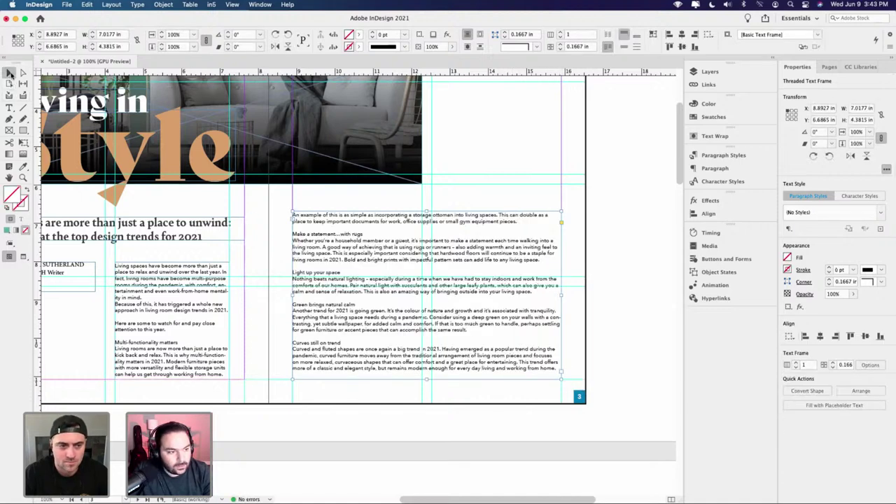
click(266, 227)
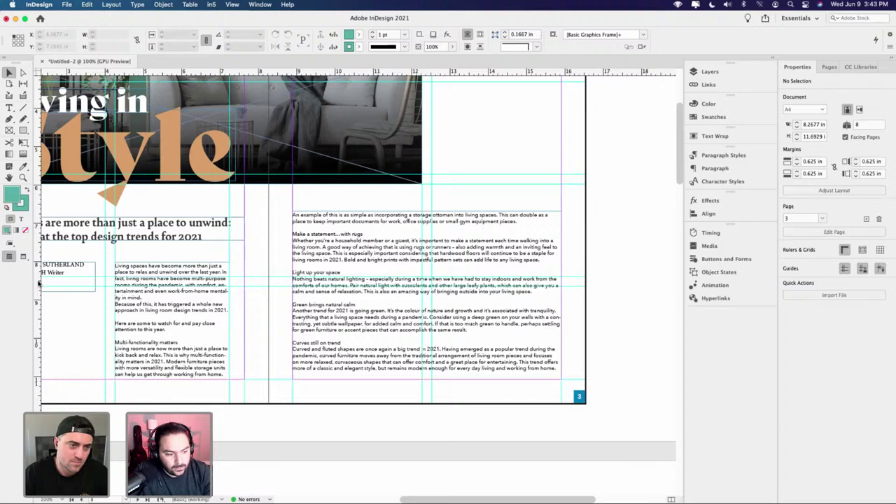
- Add two inset vertical guides on page 3 at the threaded frame's left and right edges
drag(39, 282, 294, 313)
key(shift+Right)
key(shift+Right)
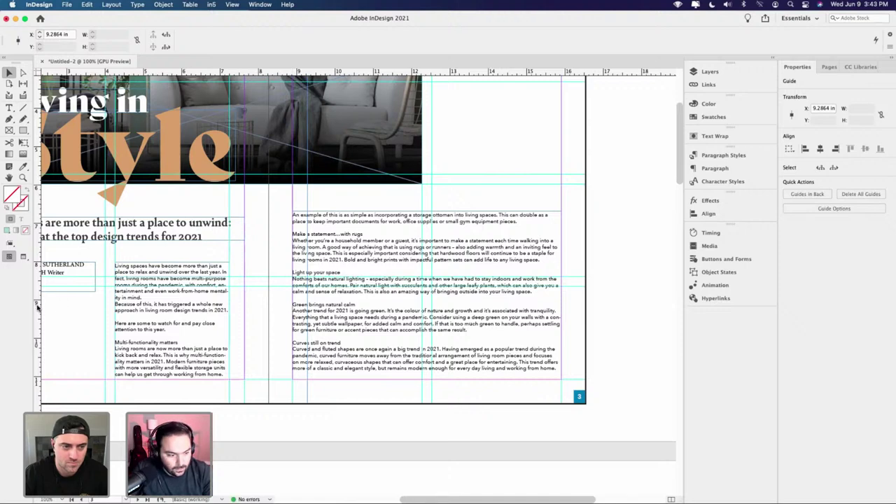
drag(38, 306, 564, 340)
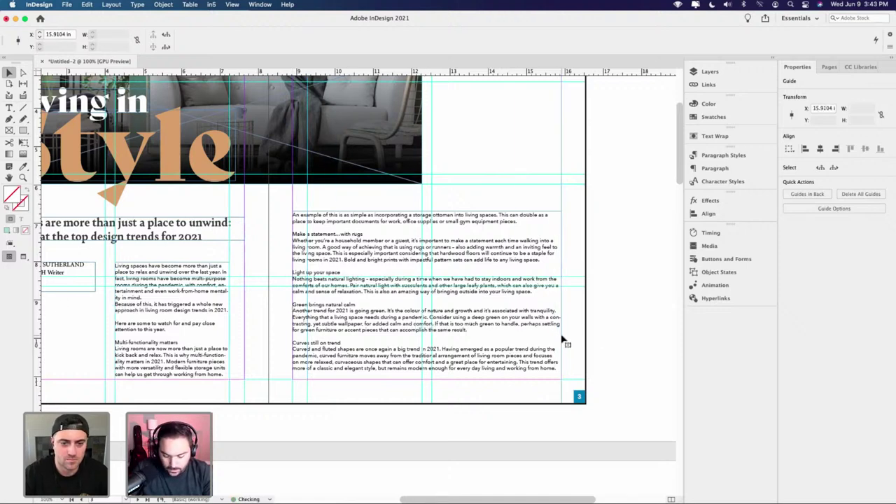
key(shift+Left)
key(shift+Left)
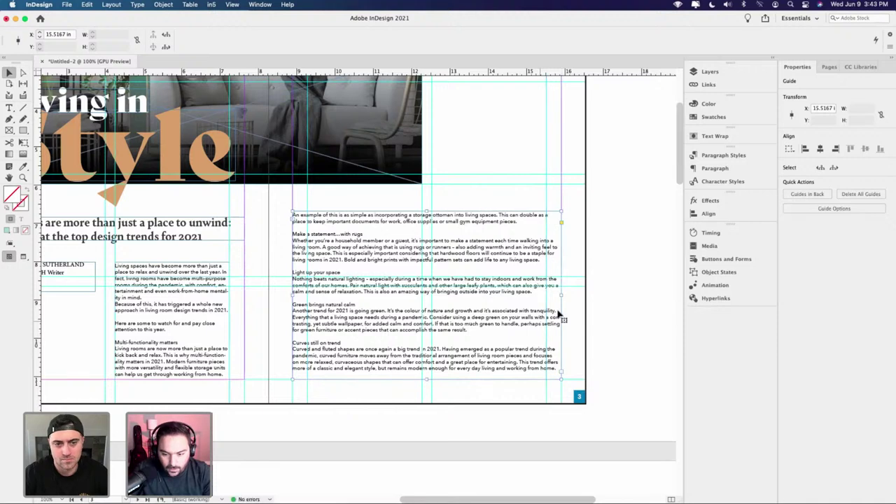
- Narrow the page 3 text frame to 6.2303 in so it sits between the guides
click(560, 312)
drag(561, 297, 546, 298)
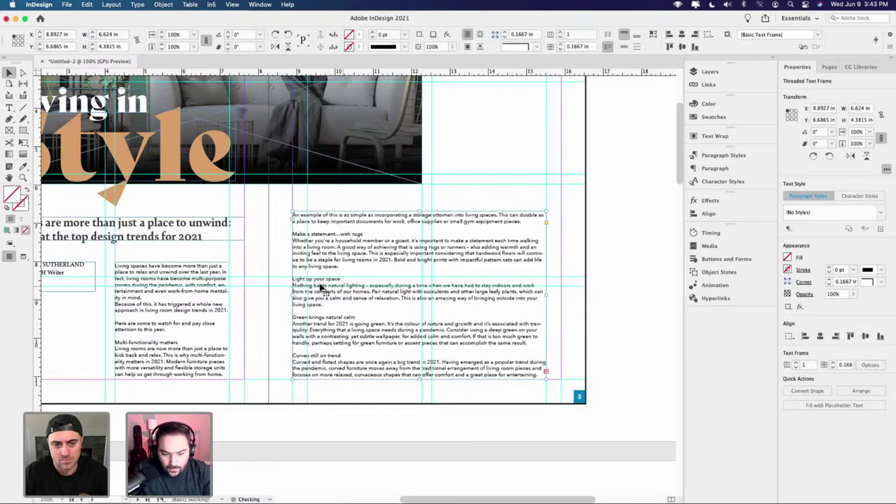
drag(292, 297, 308, 298)
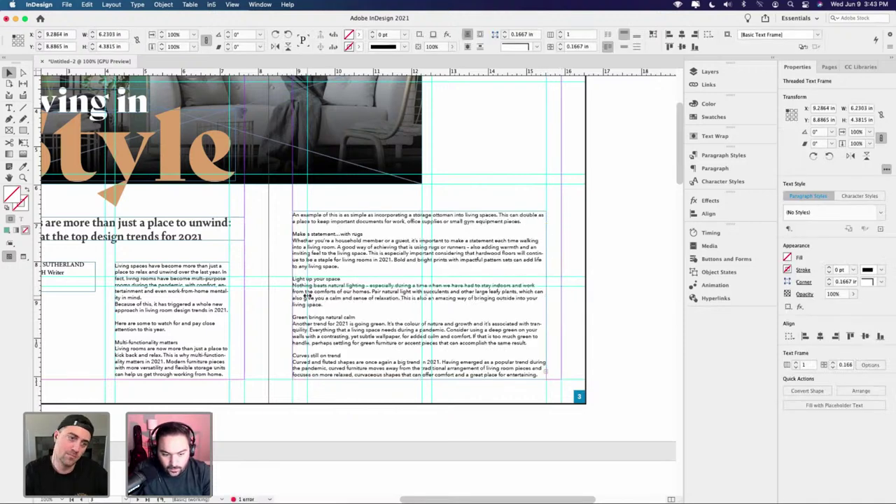
key(super+shift+a)
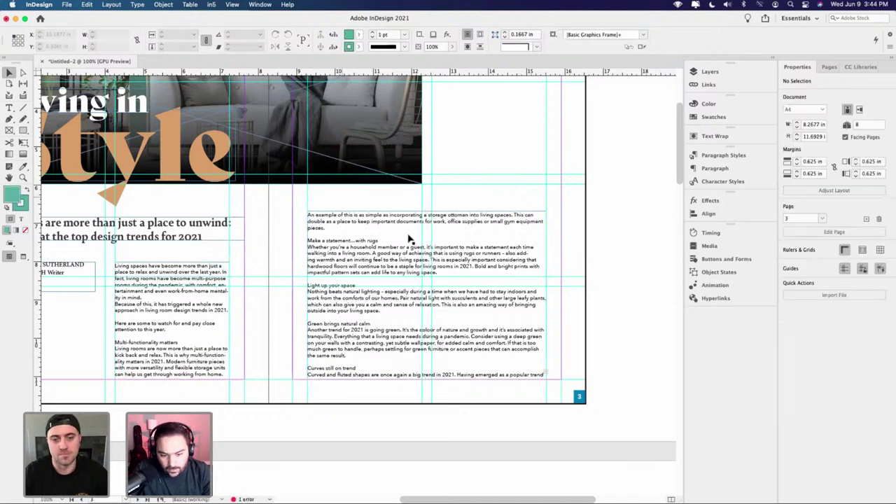
- Set the page 3 body text frame to 2 columns in the Control panel
scroll(364, 234, left, 5)
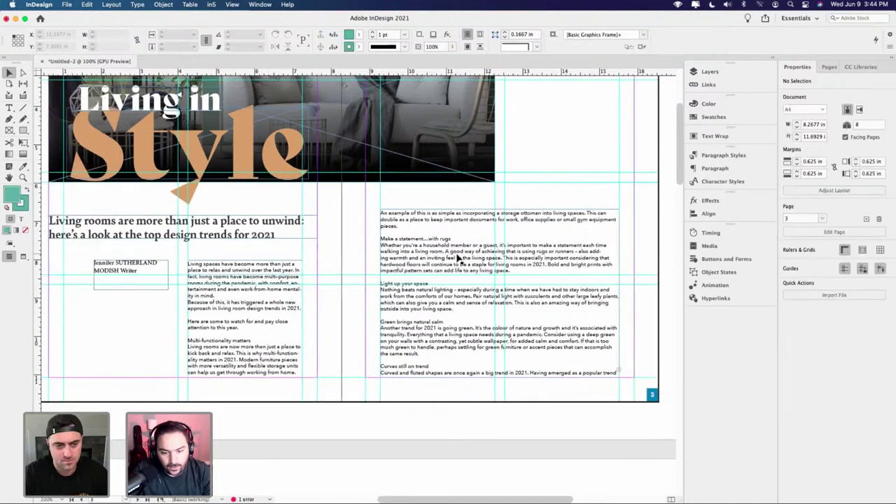
click(472, 219)
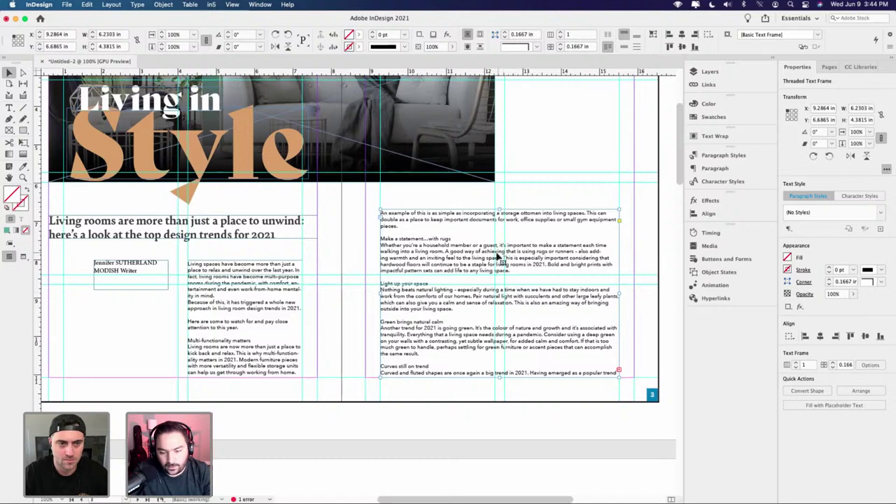
click(560, 32)
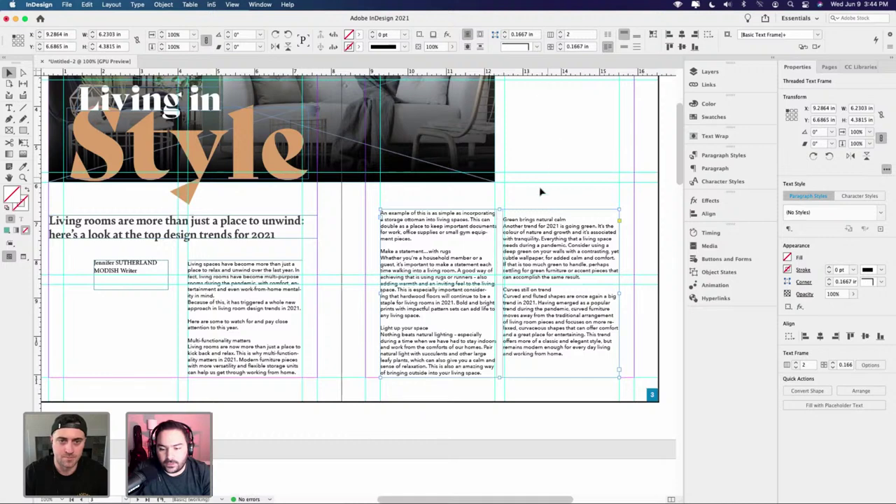
click(409, 199)
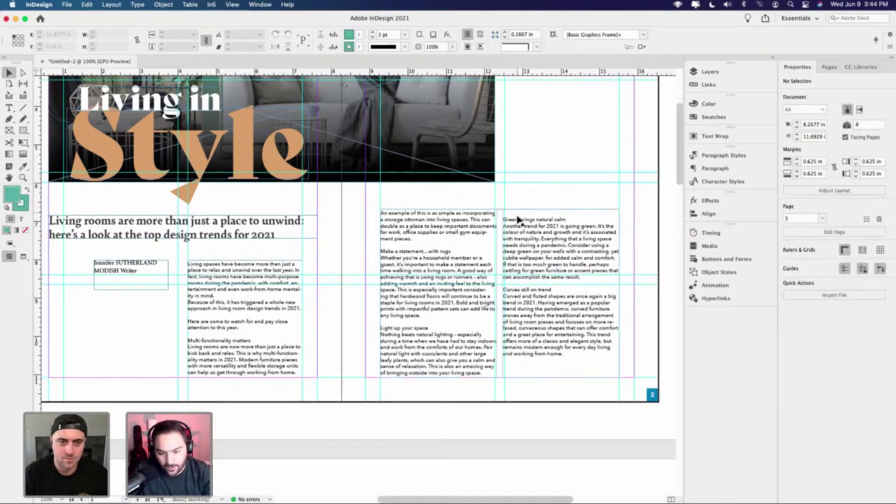
- Drag the two-column frame's top edge down, leaving it 4.2274 in tall
key(w)
key(w)
double_click(455, 251)
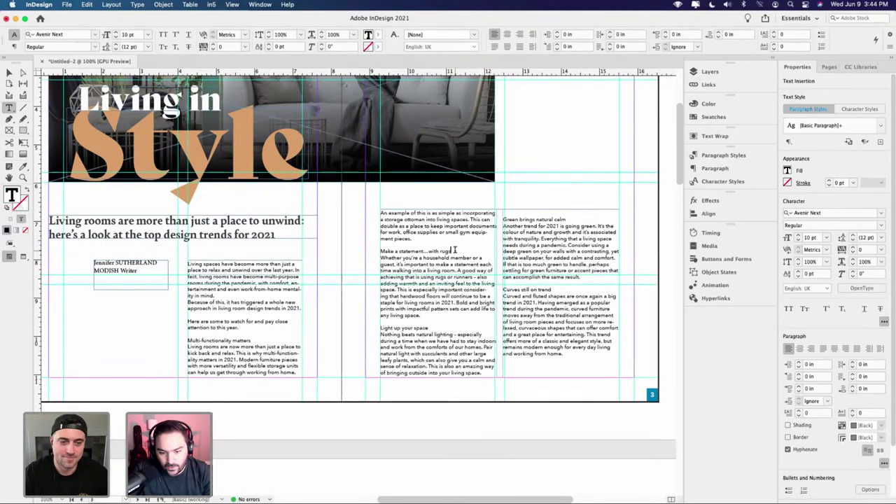
triple_click(449, 251)
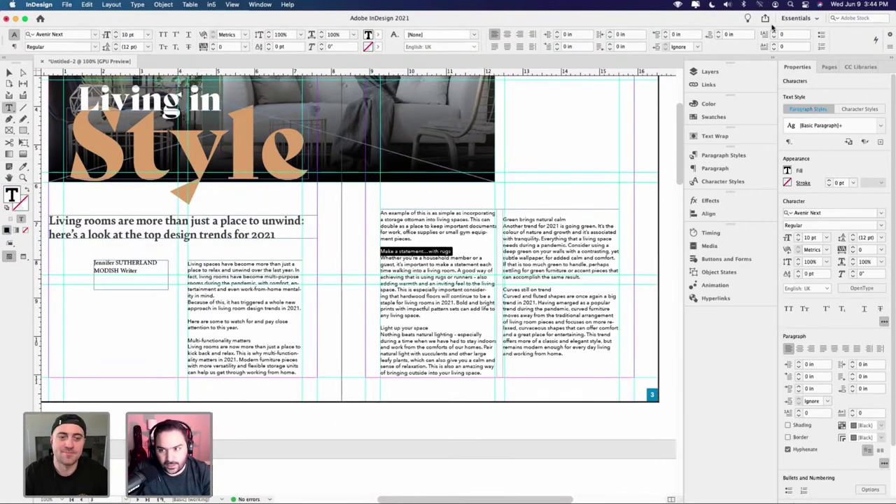
click(10, 72)
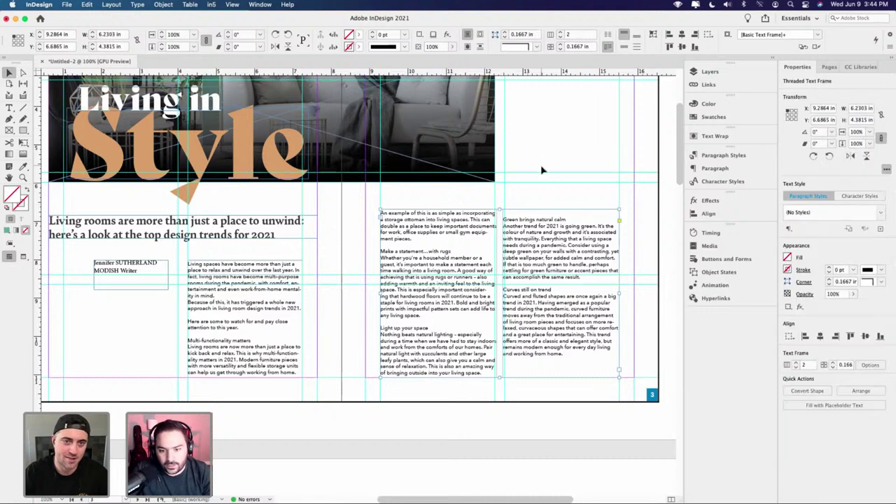
click(500, 211)
click(500, 211)
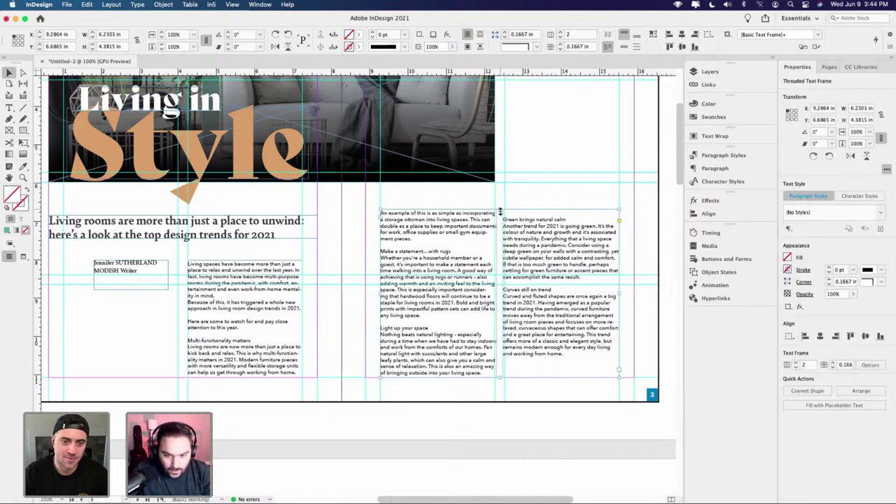
drag(500, 211, 375, 213)
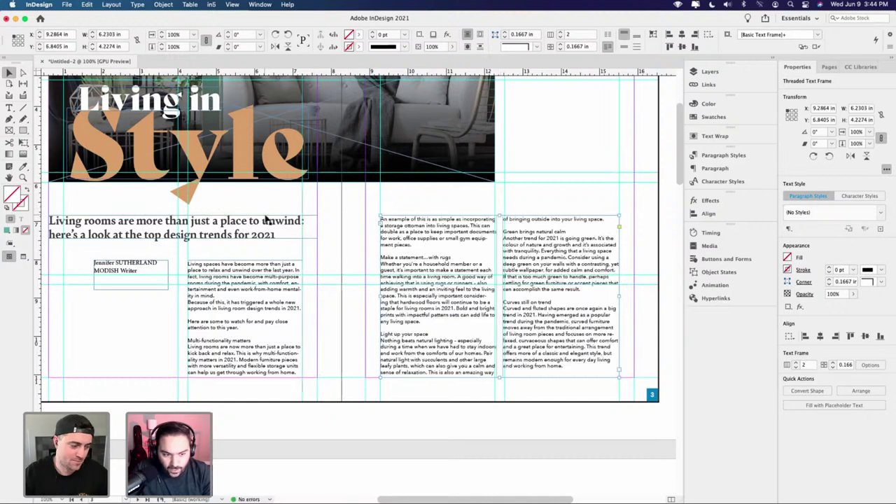
- Leave Preview mode for Normal view with guides, then look over the two-column spread
key(super+shift+a)
key(w)
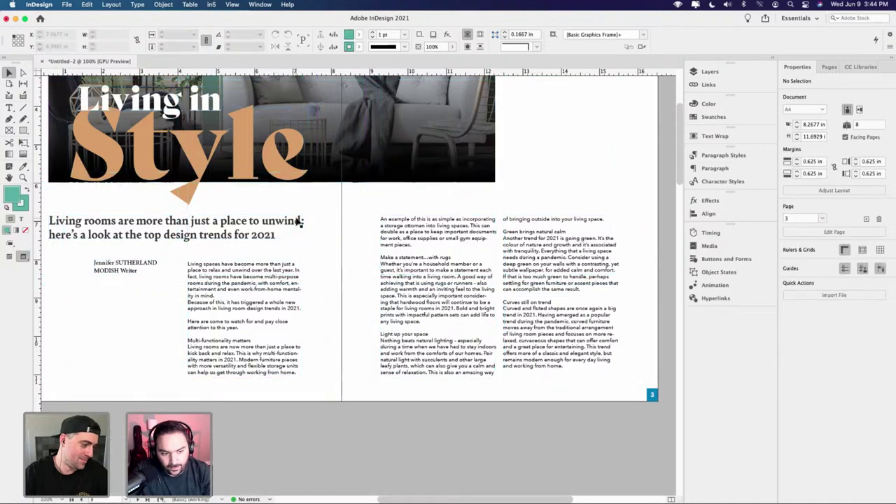
key(w)
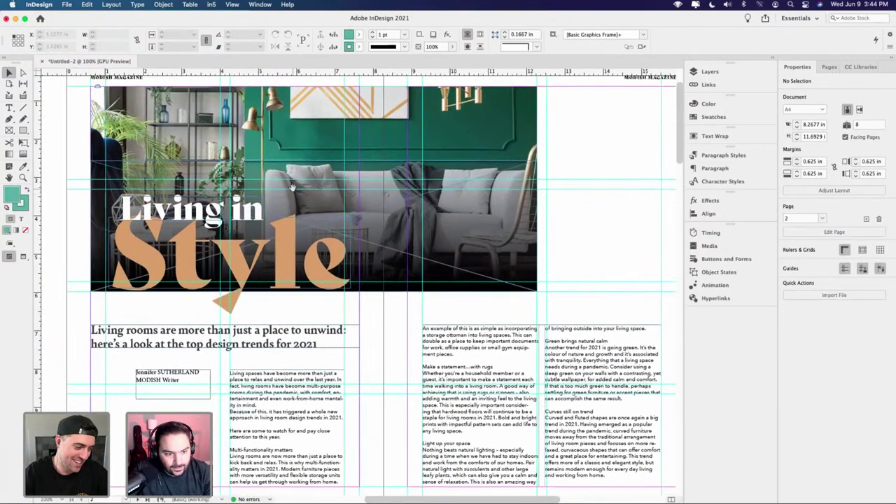
scroll(293, 187, up, 3)
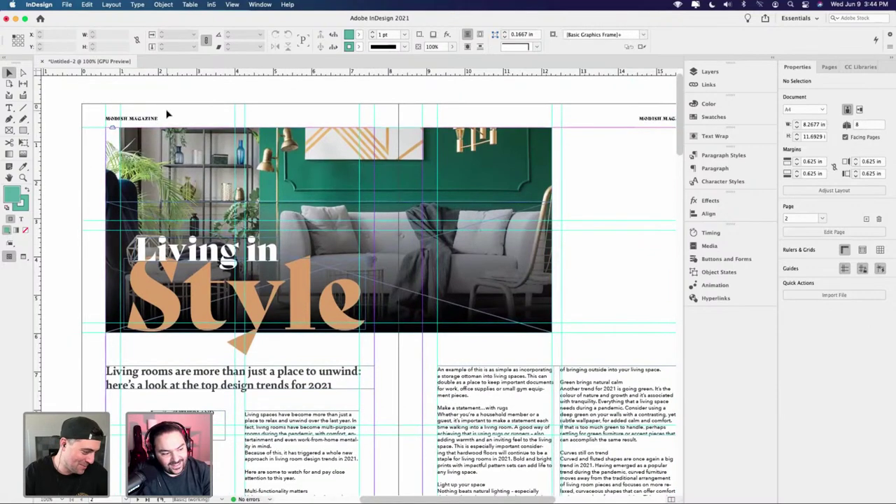
scroll(330, 180, down, 8)
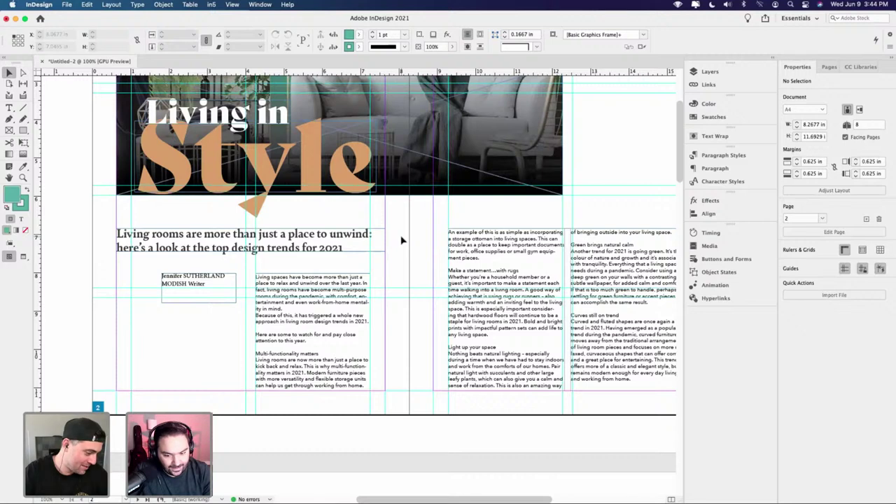
scroll(402, 241, right, 5)
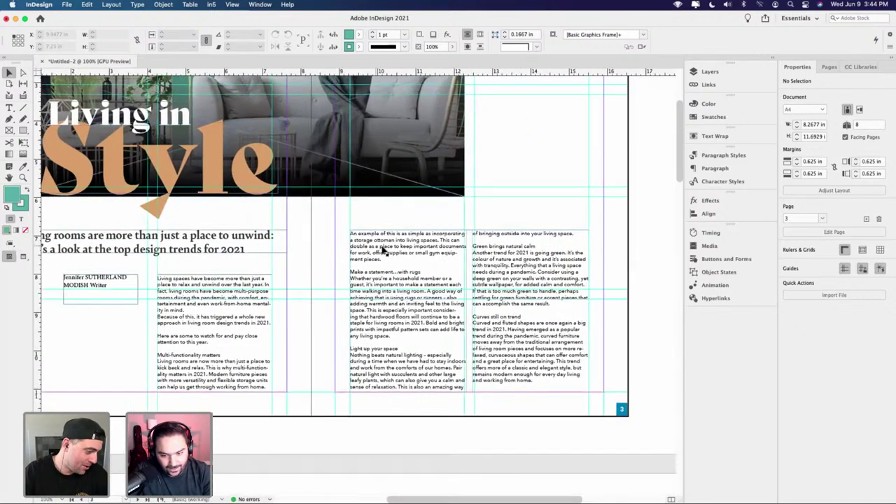
triple_click(112, 288)
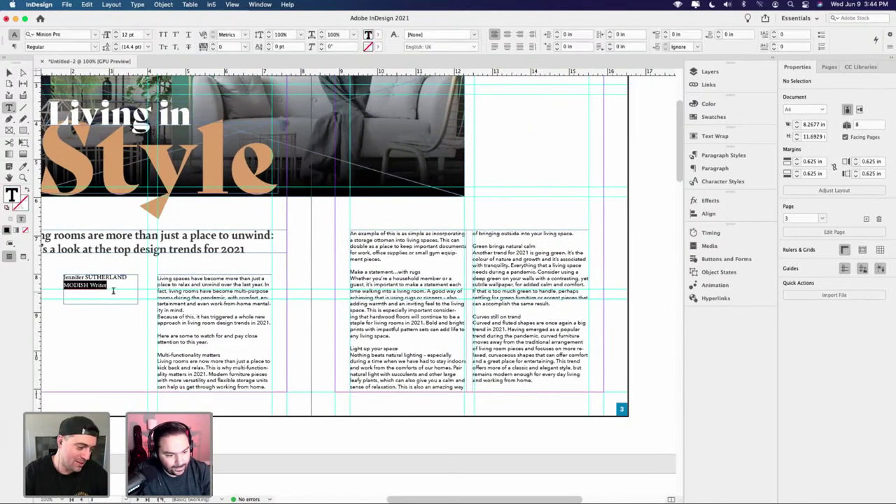
key(Escape)
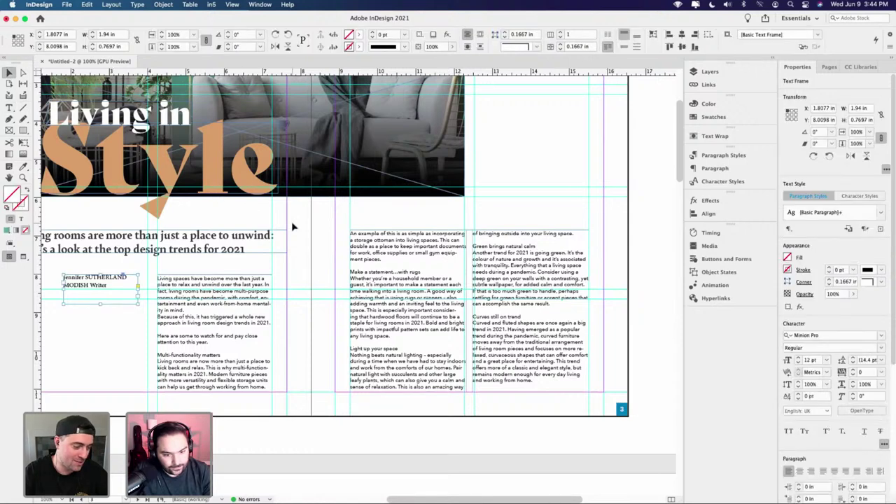
click(292, 221)
scroll(371, 277, left, 2)
scroll(371, 277, up, 1)
scroll(392, 264, left, 1)
click(407, 267)
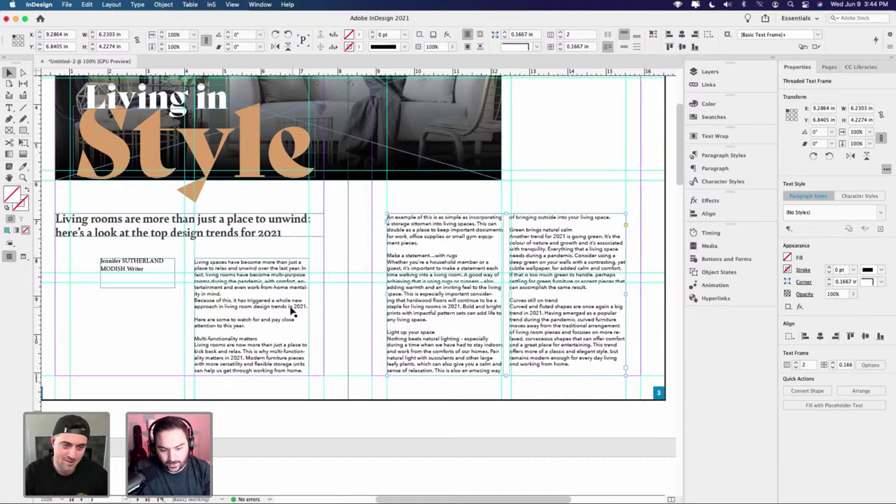
click(294, 339)
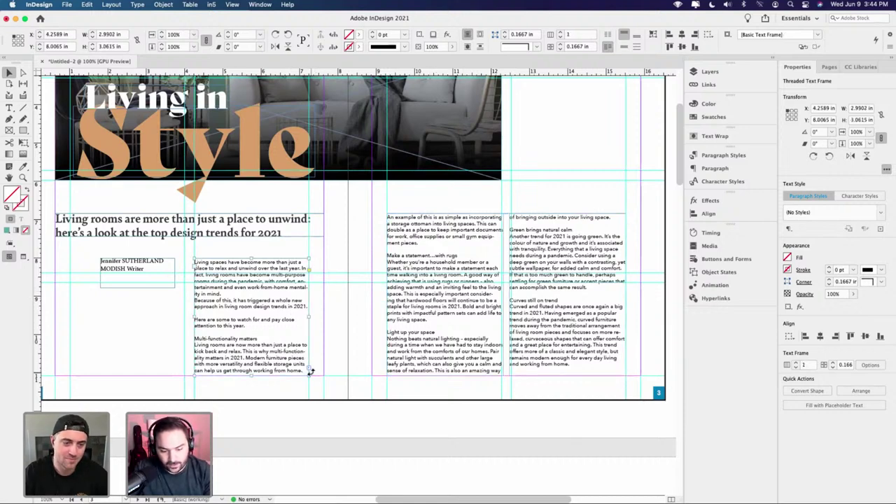
scroll(310, 371, up, 4)
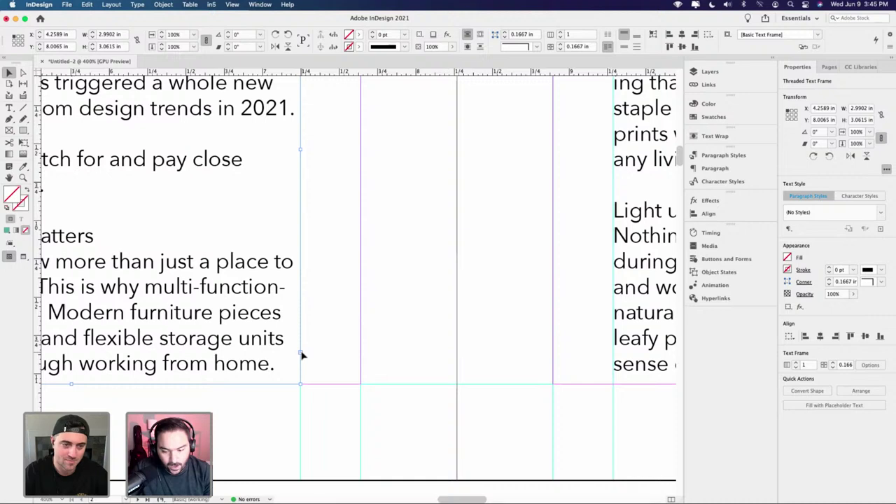
click(630, 261)
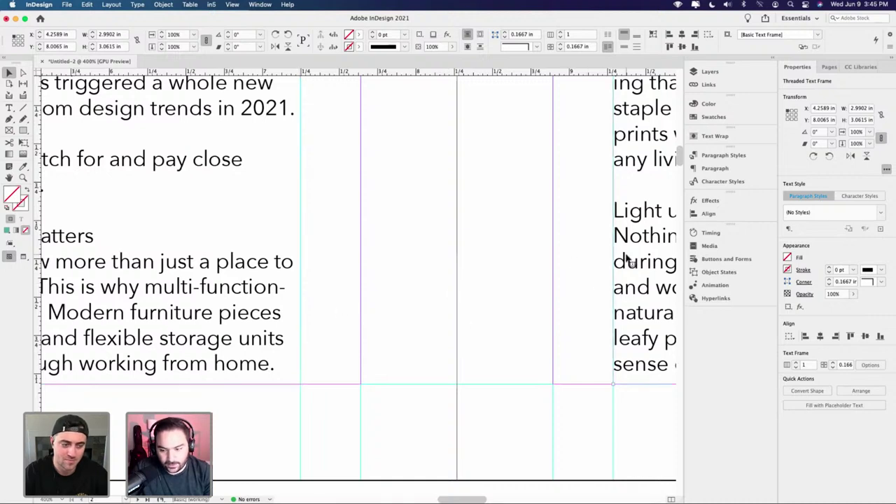
click(330, 376)
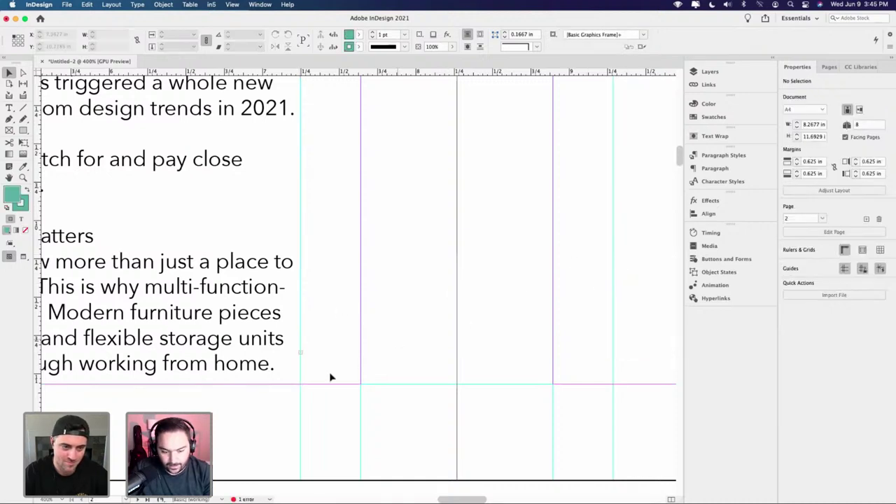
scroll(302, 382, up, 4)
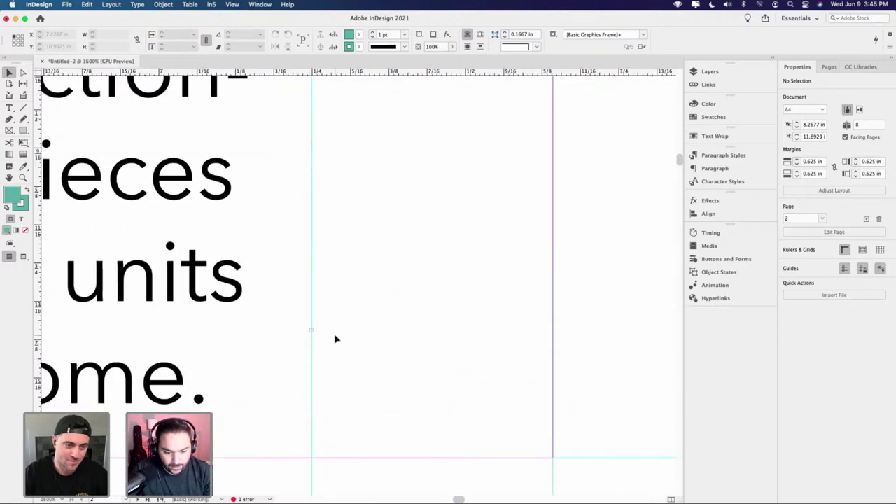
scroll(316, 337, down, 5)
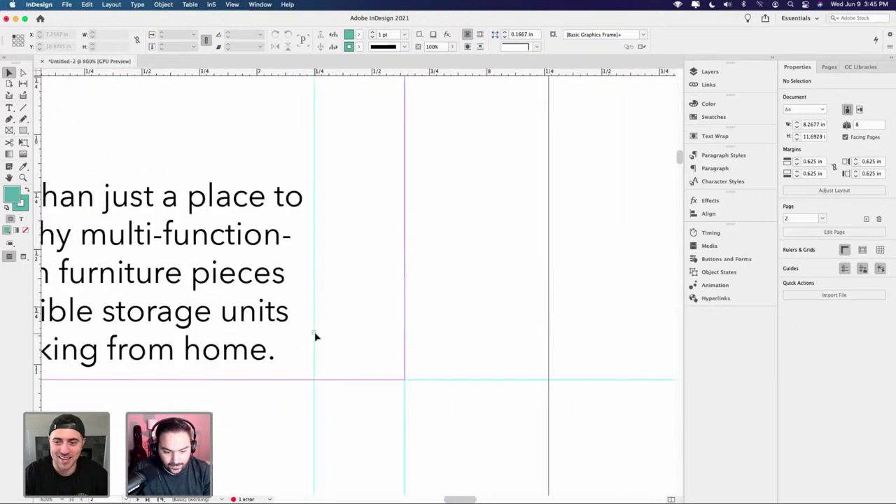
scroll(405, 339, down, 1)
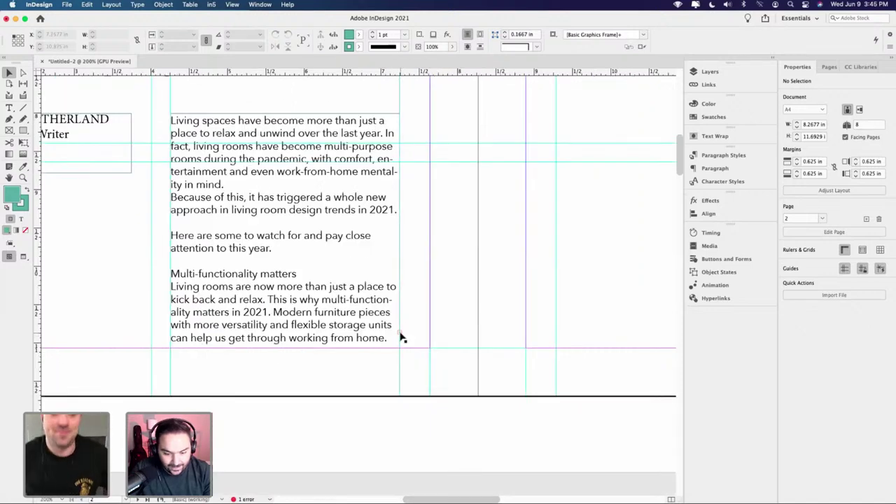
click(400, 338)
click(401, 337)
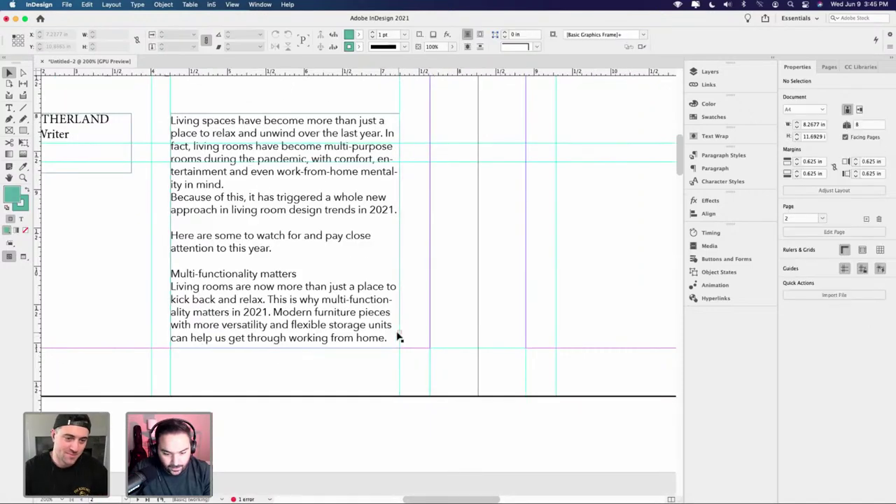
click(400, 334)
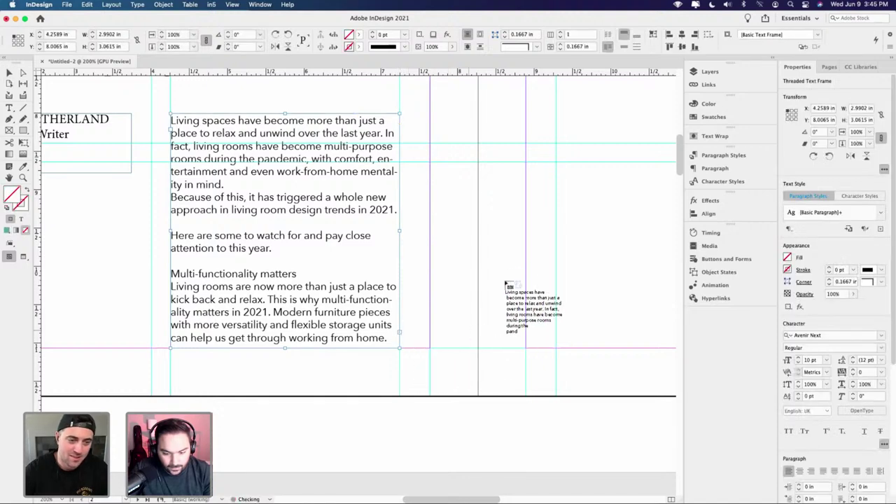
- Zoom around the spread, trying and then undoing a longer body text frame
key(super+minus)
key(super+minus)
scroll(490, 227, right, 4)
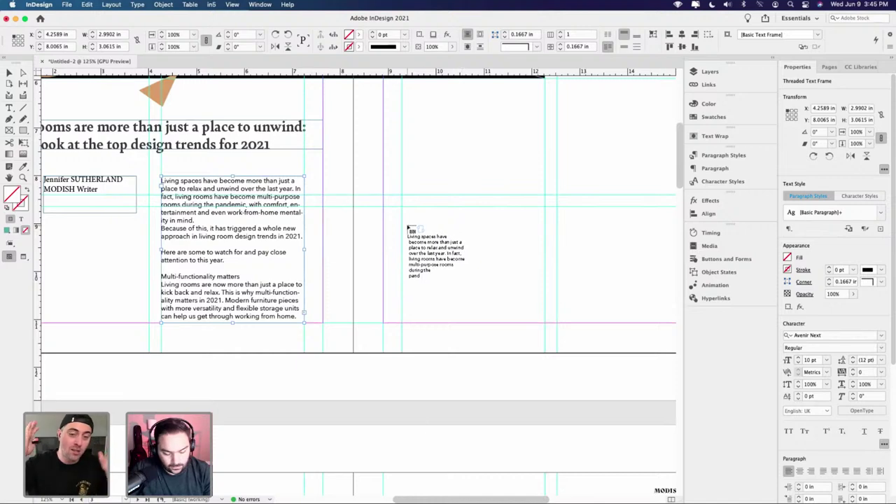
key(Escape)
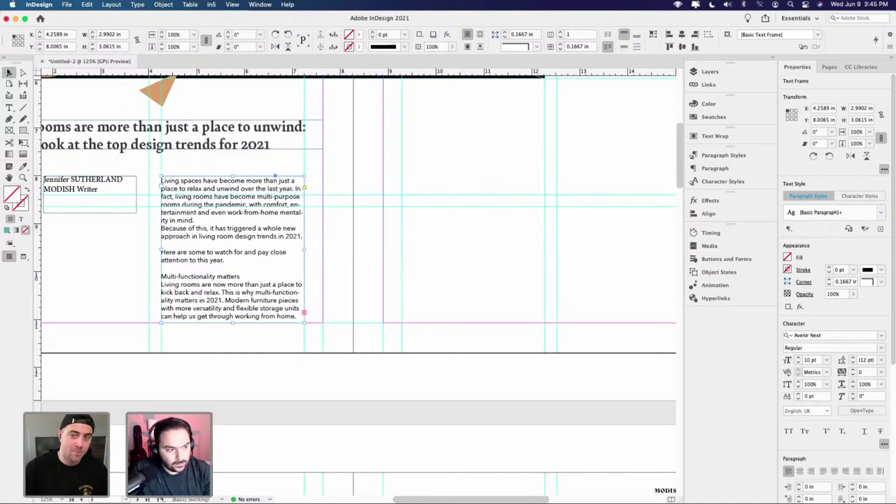
scroll(237, 278, down, 3)
scroll(237, 278, left, 3)
drag(334, 238, 343, 358)
key(super+z)
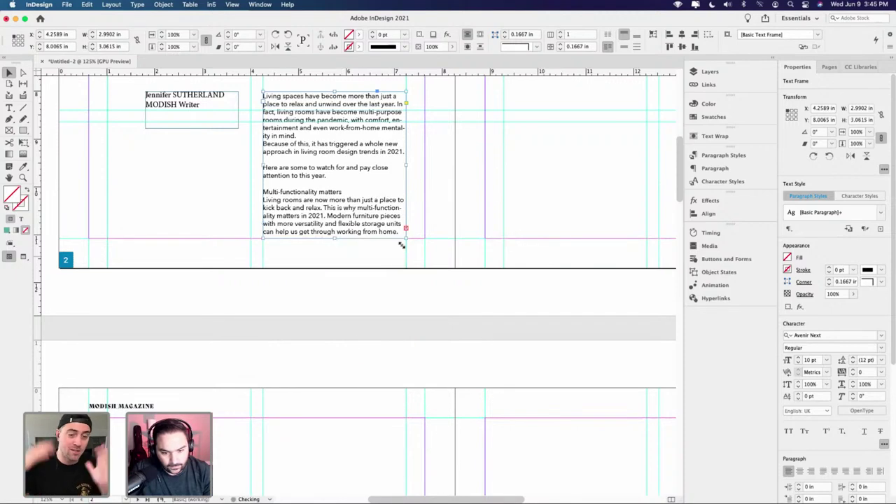
key(super+equal)
drag(421, 218, 415, 294)
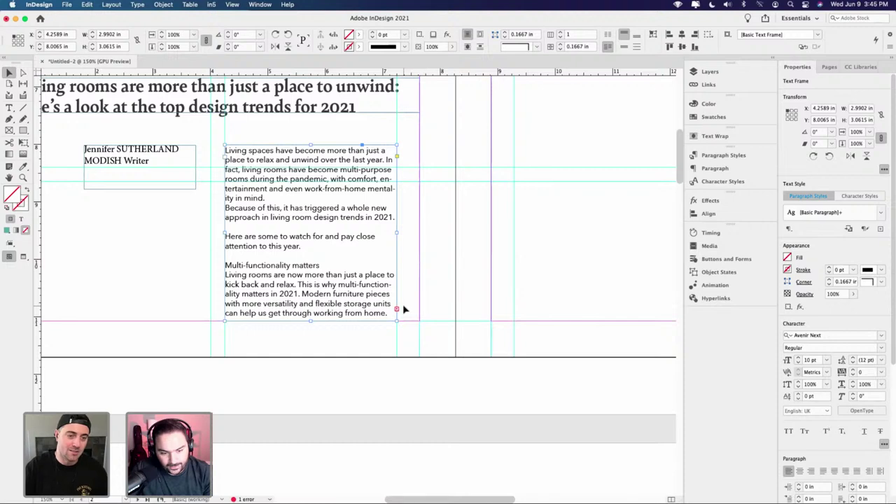
- Load the overflow text and draw a 6.2303 × 4.3615 in threaded frame on page 3
click(396, 309)
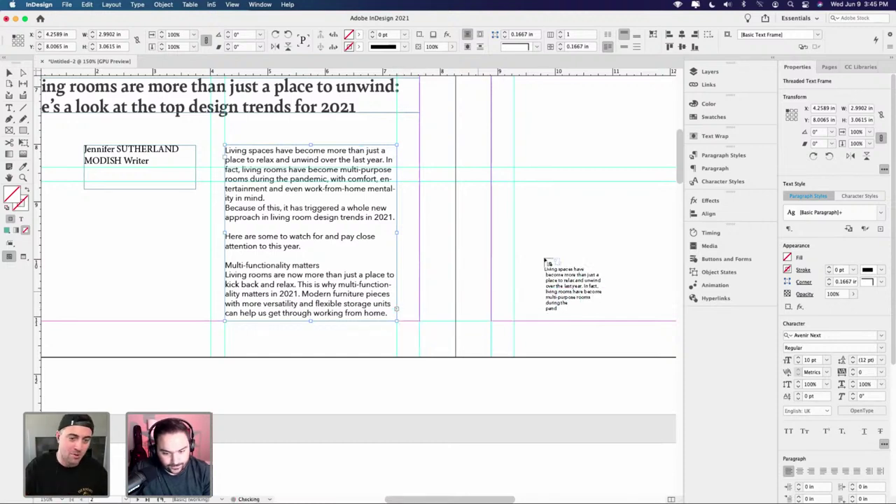
scroll(545, 262, down, 2)
scroll(568, 242, right, 5)
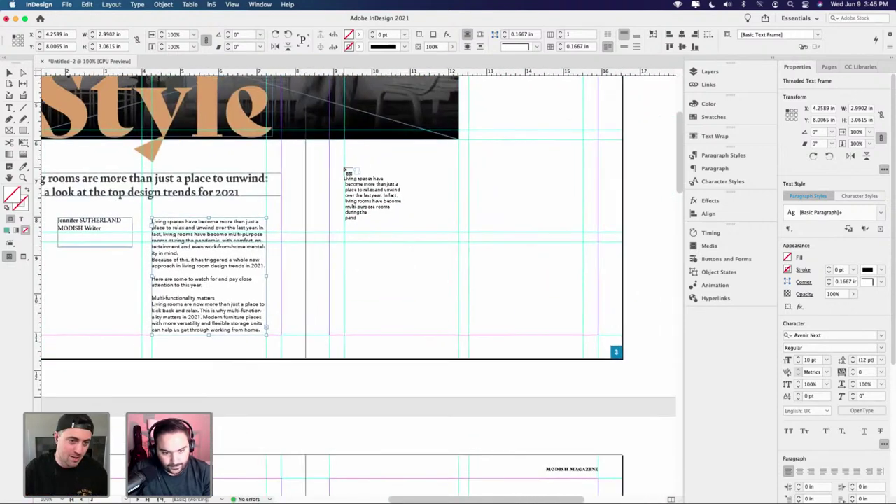
drag(345, 169, 584, 334)
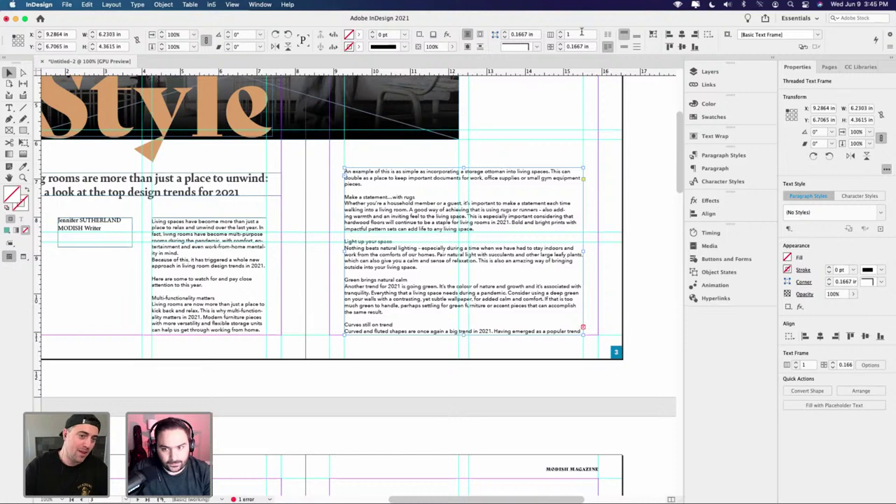
- Set the new page 3 threaded frame to 2 columns and preview the spread
click(560, 34)
click(516, 164)
key(w)
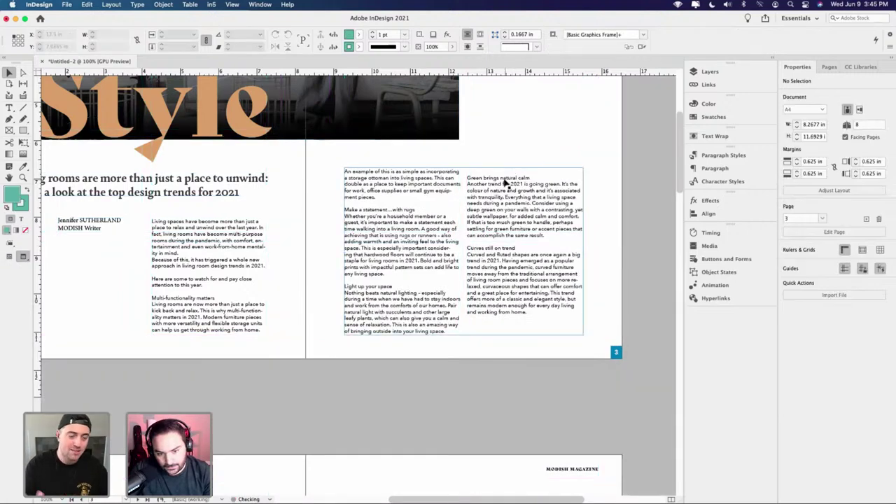
scroll(325, 229, left, 4)
- Fit the byline frame to its text (0.3212 in tall) and reposition it to 8.2341 in
click(255, 207)
key(w)
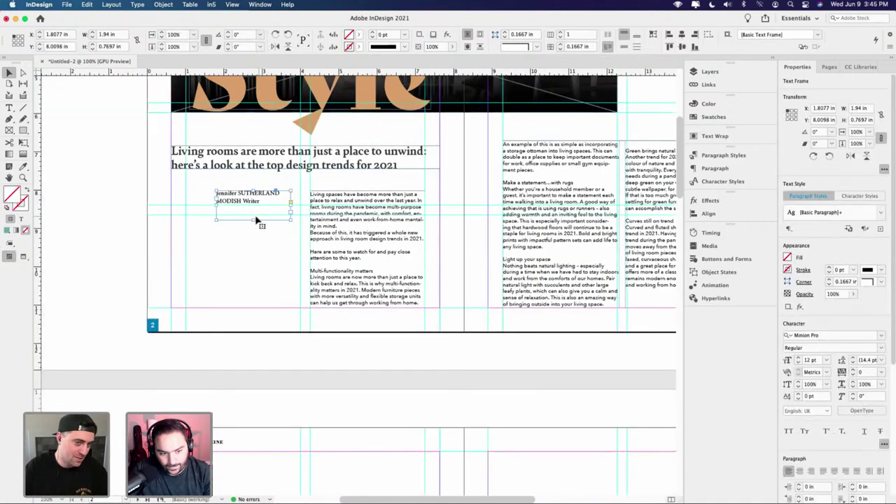
double_click(254, 219)
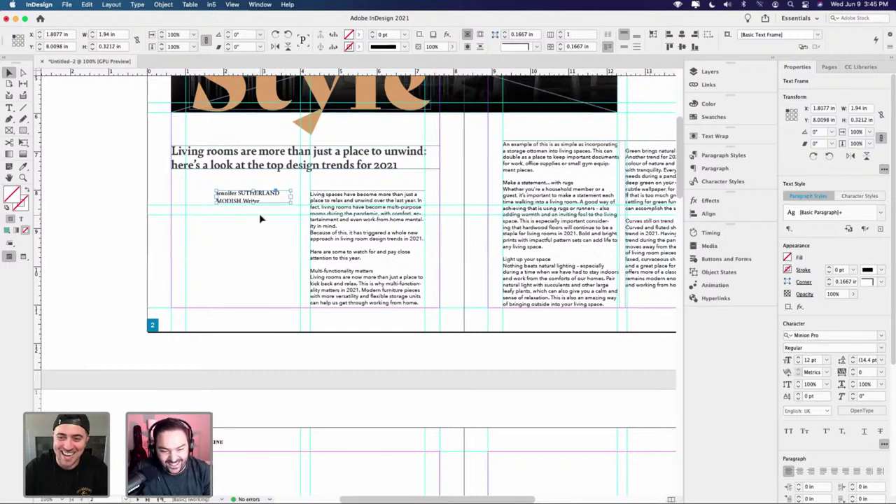
scroll(260, 219, up, 2)
drag(276, 176, 273, 198)
scroll(483, 254, down, 3)
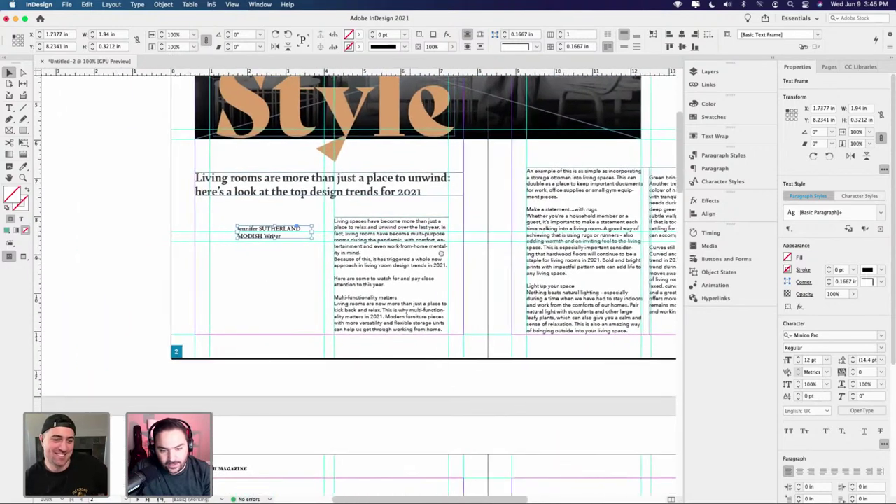
scroll(330, 220, up, 3)
- Change both byline lines from Minion Pro to Avenir Light, 12 pt
double_click(353, 212)
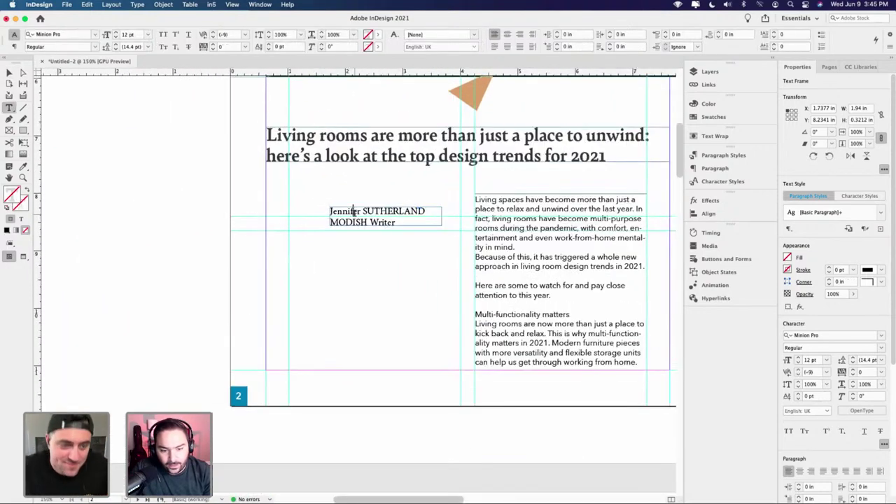
triple_click(354, 212)
drag(395, 224, 329, 223)
click(364, 212)
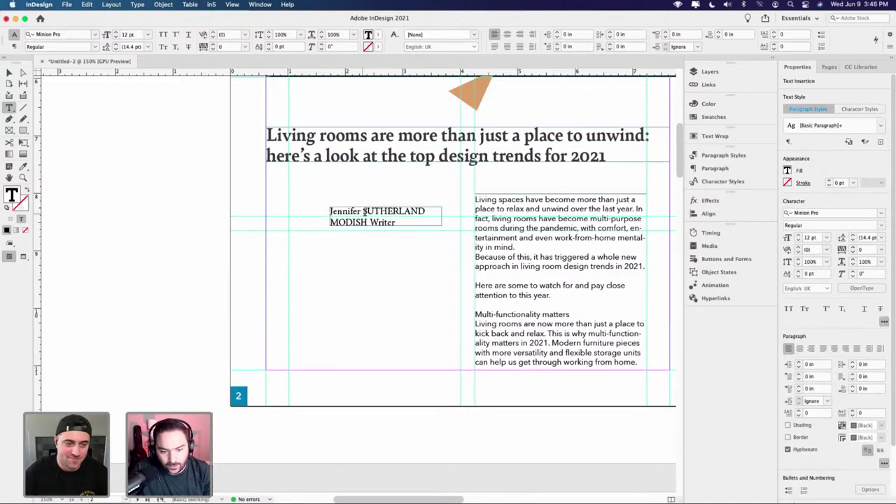
drag(432, 210, 320, 211)
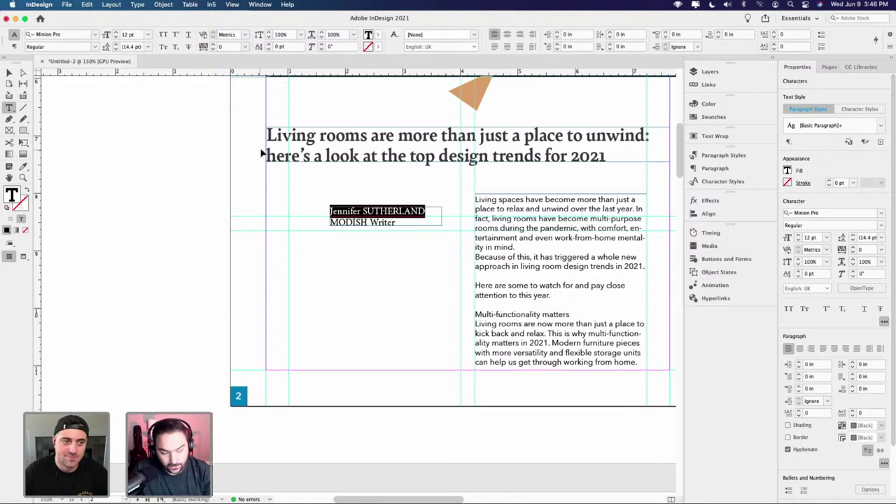
key(super+a)
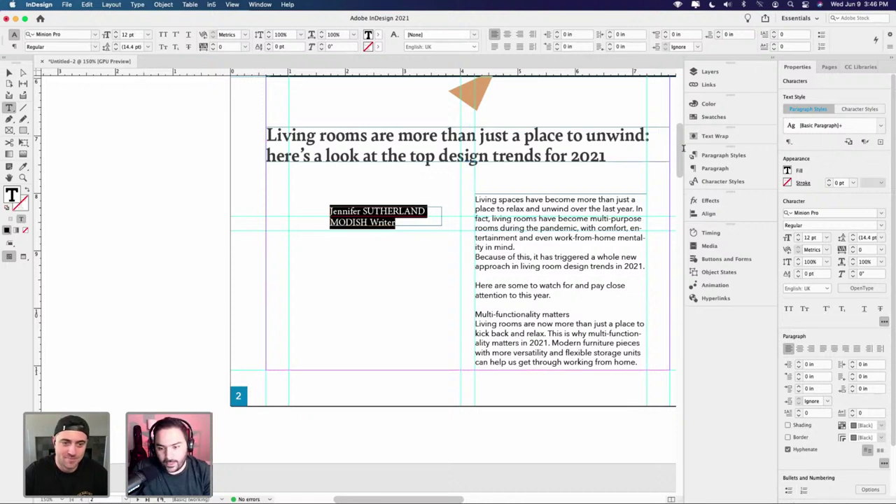
click(75, 34)
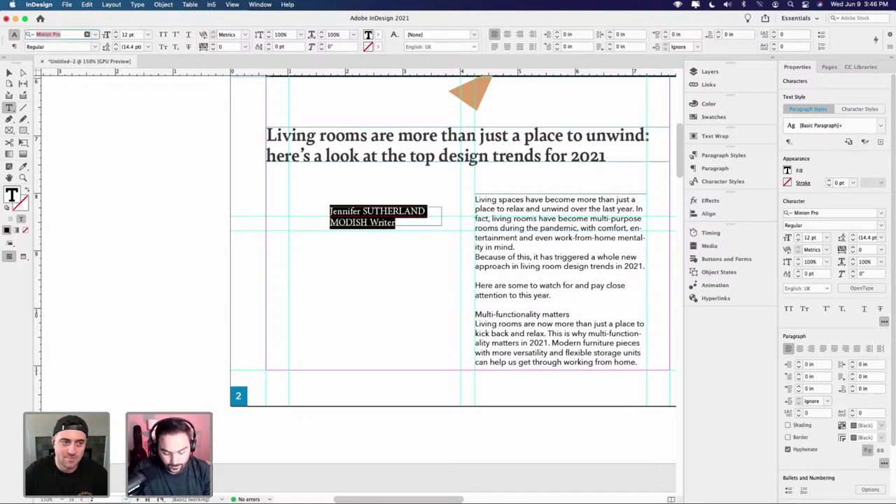
text(avenir)
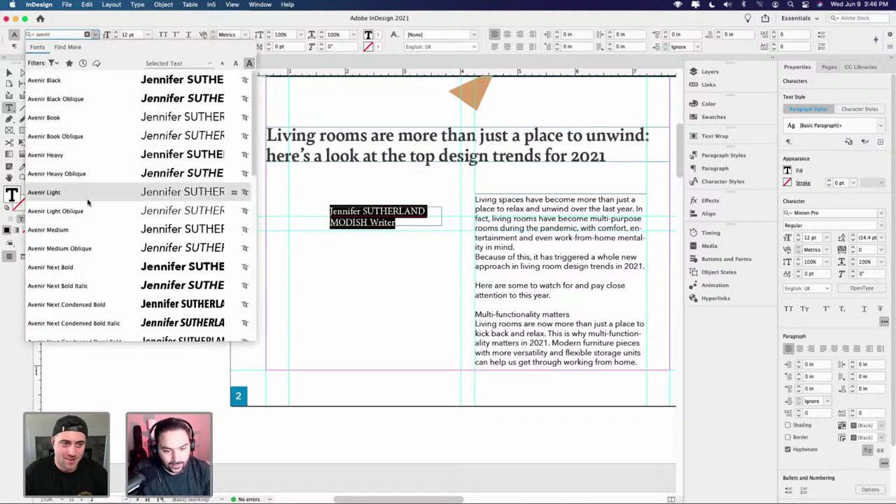
key(Return)
key(Escape)
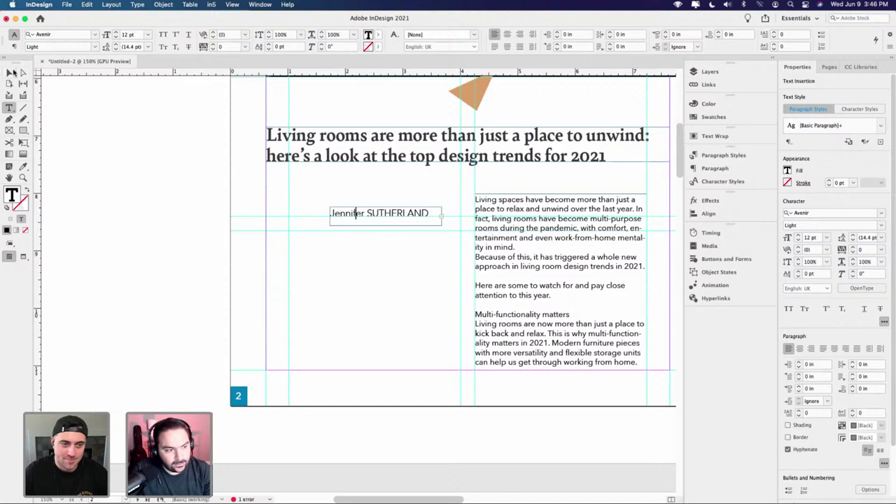
- Fit the byline frame to the restyled text so both lines show, 0.3667 in tall
double_click(386, 225)
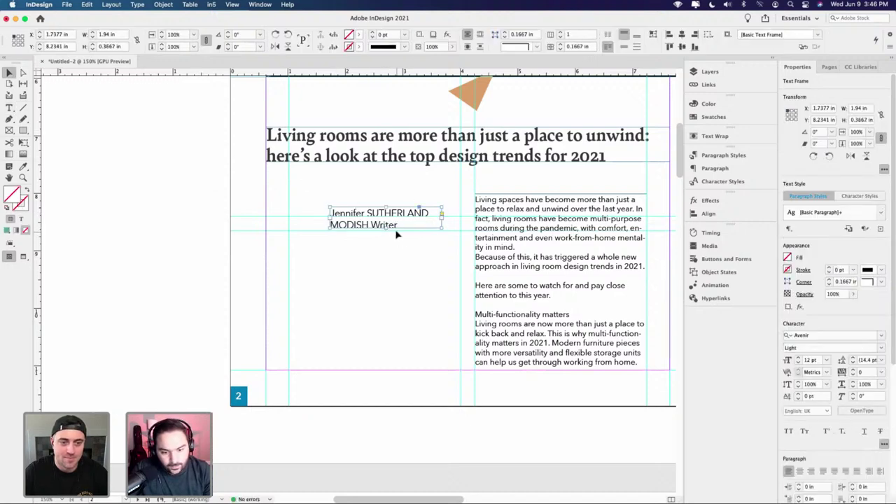
scroll(399, 232, up, 3)
scroll(402, 259, up, 1)
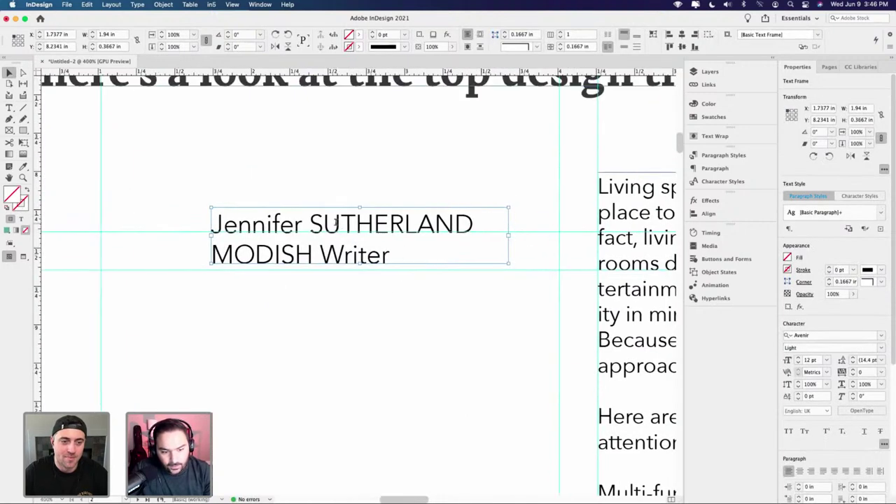
- Set the author's name line in All Caps with Shift+Cmd+K
double_click(335, 235)
double_click(273, 226)
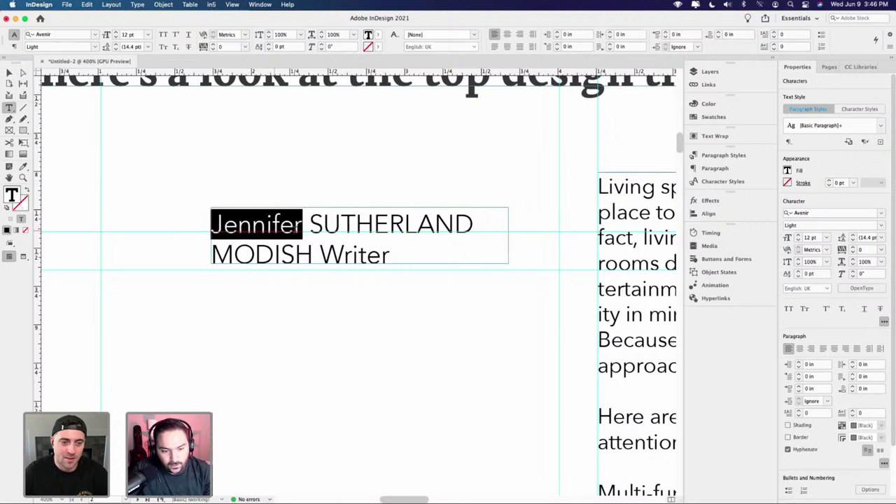
shift+click(479, 224)
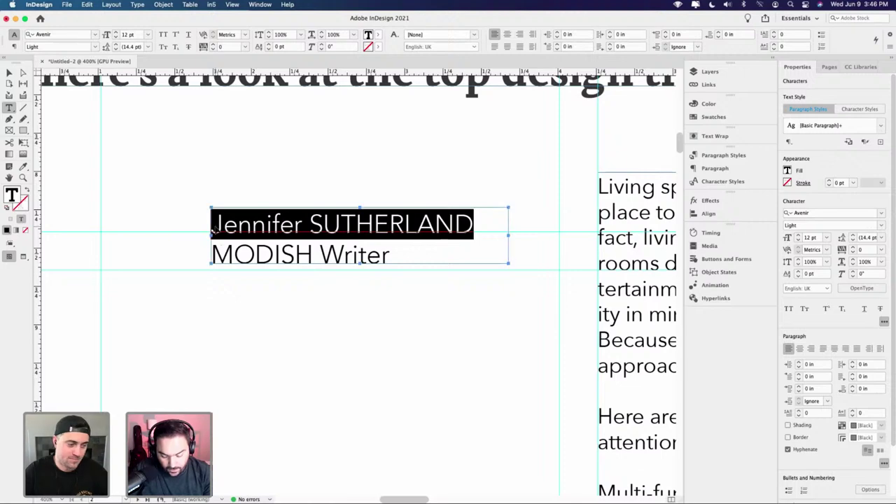
key(super+shift+k)
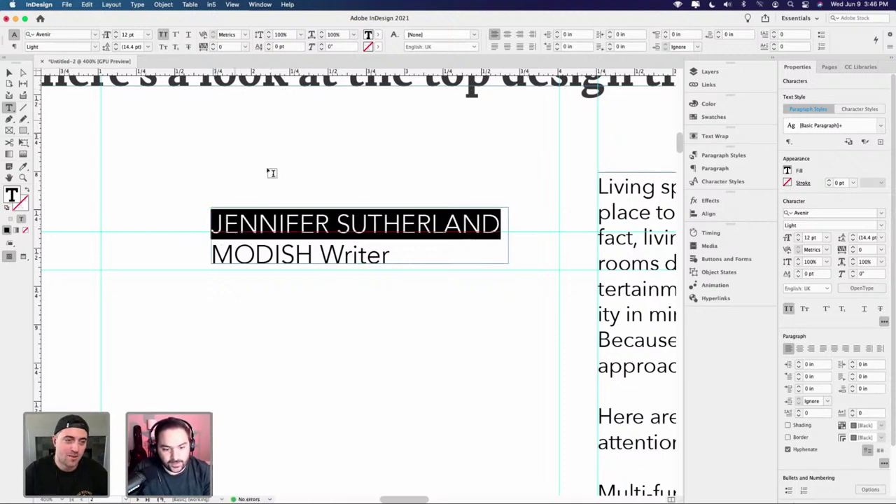
click(315, 222)
drag(339, 223, 501, 223)
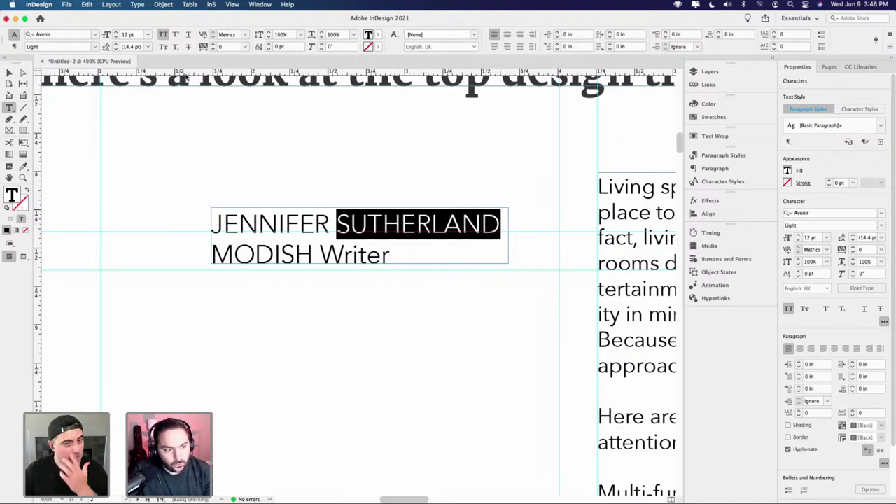
click(94, 46)
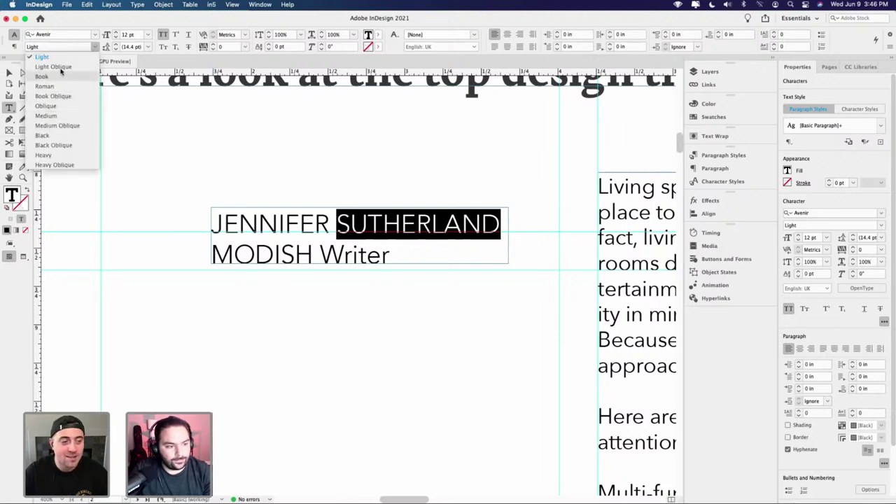
click(60, 34)
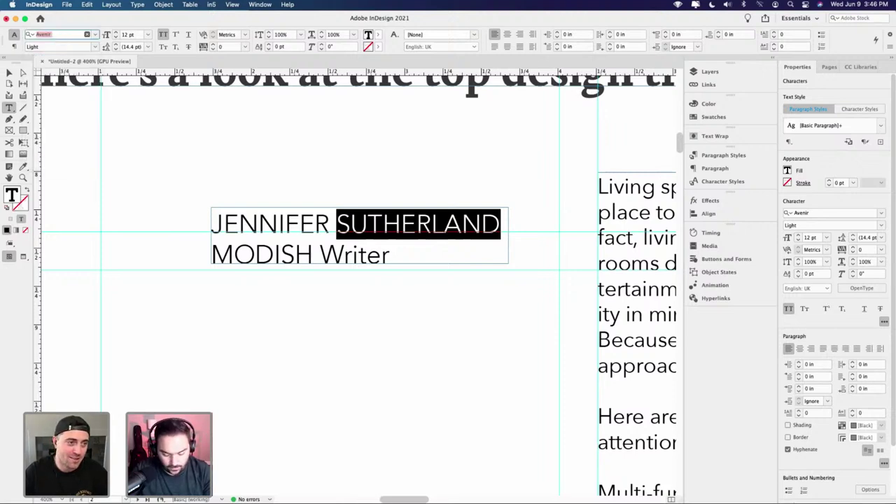
text(Avenir next)
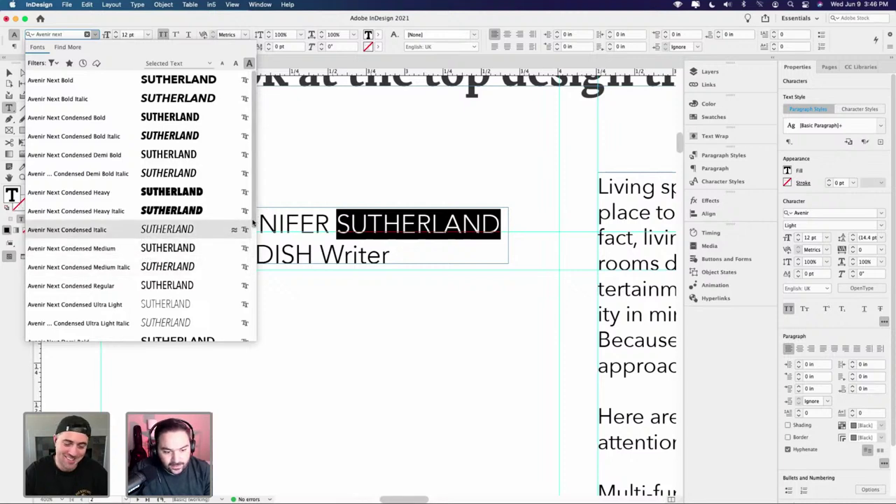
scroll(254, 223, down, 2)
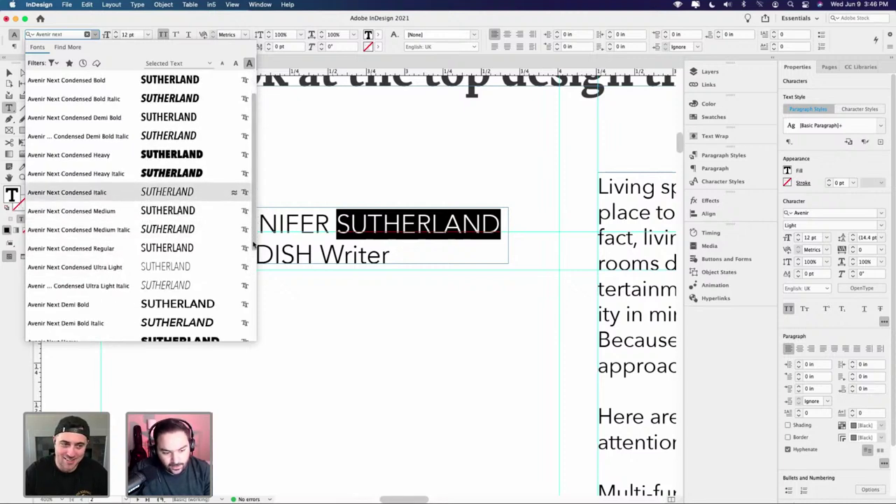
scroll(255, 245, down, 2)
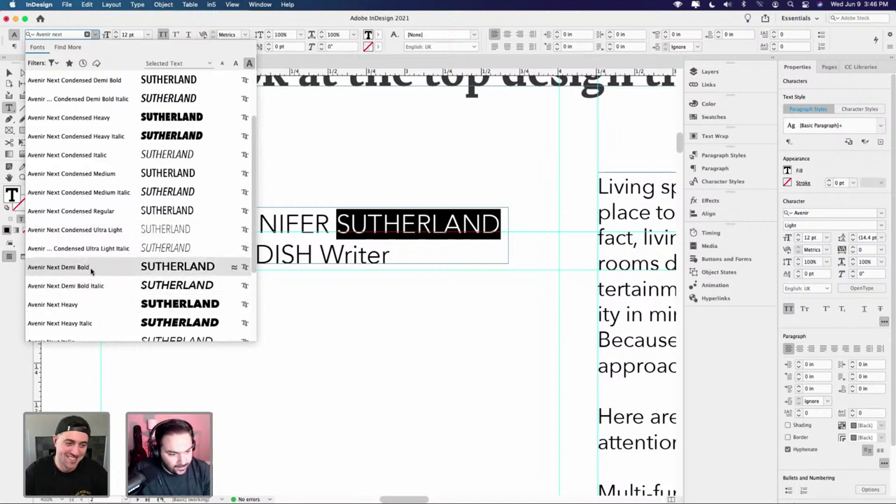
key(Return)
drag(331, 225, 157, 101)
click(373, 215)
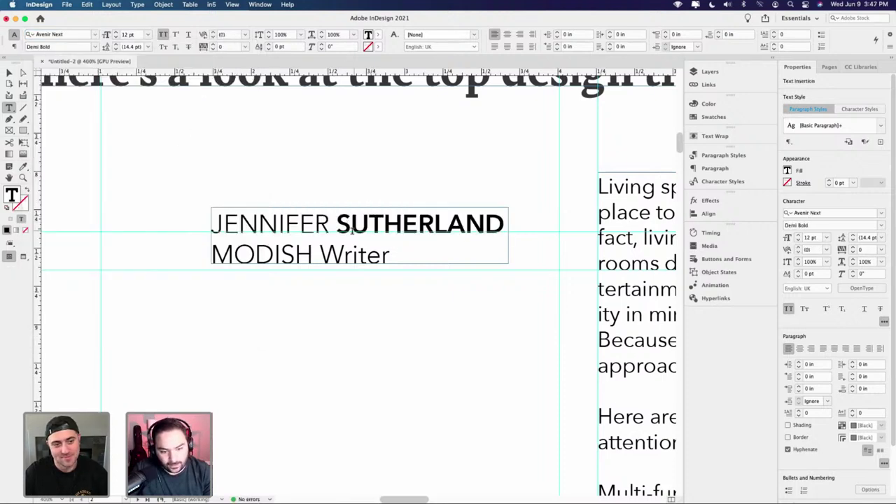
drag(505, 224, 253, 222)
click(261, 223)
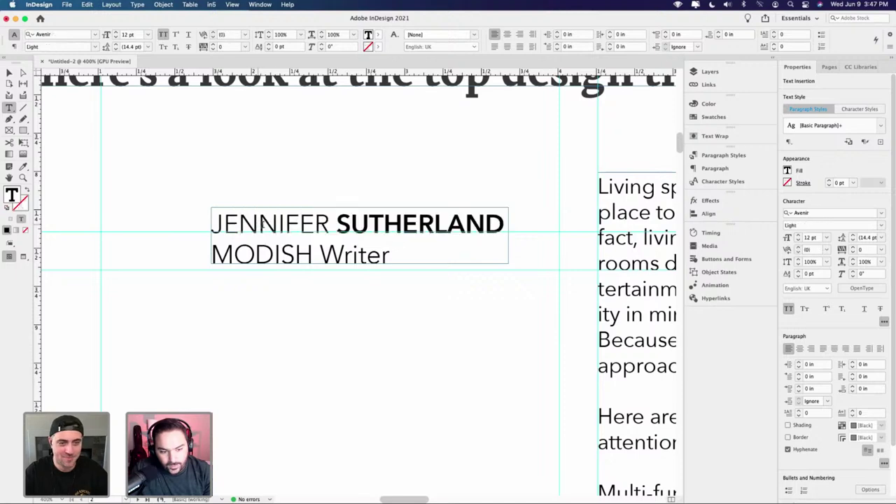
click(9, 73)
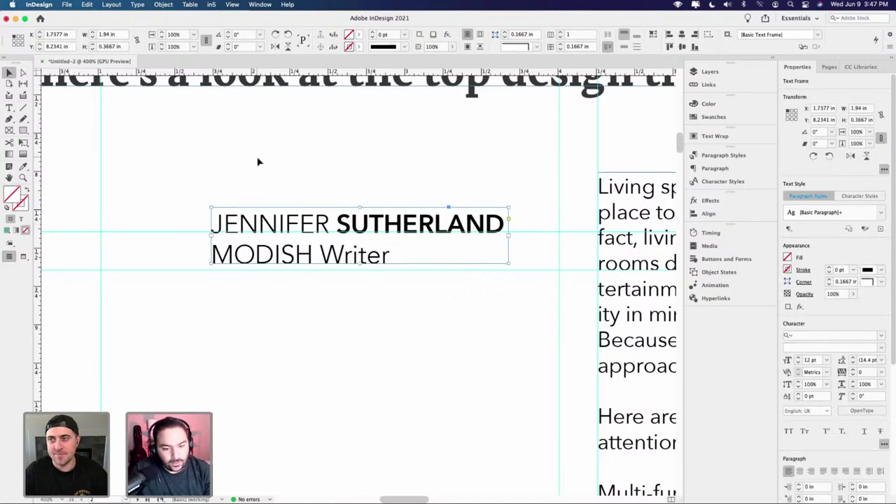
key(w)
double_click(299, 223)
double_click(282, 223)
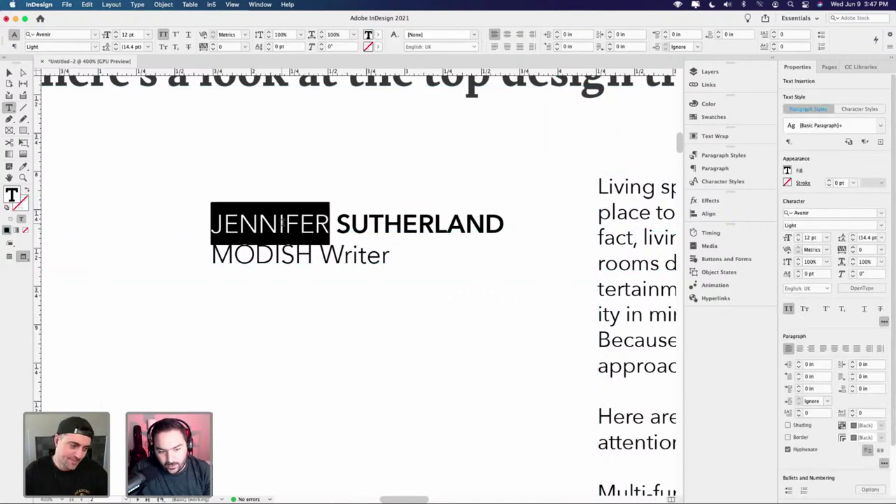
key(Right)
key(Right)
key(Right)
key(Right)
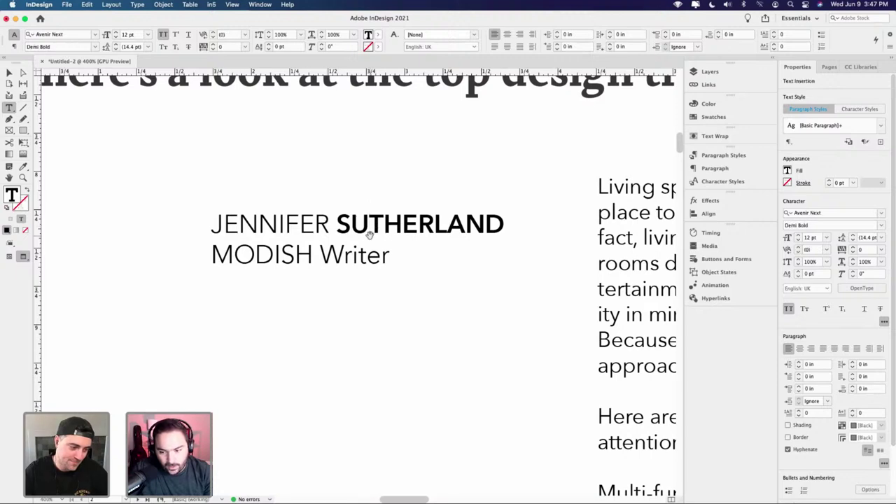
key(super+minus)
key(super+minus)
key(super+minus)
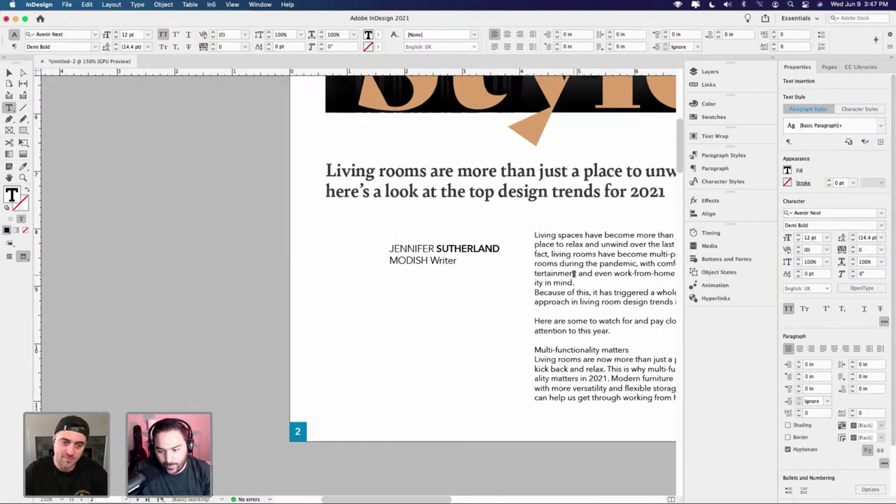
scroll(574, 274, right, 5)
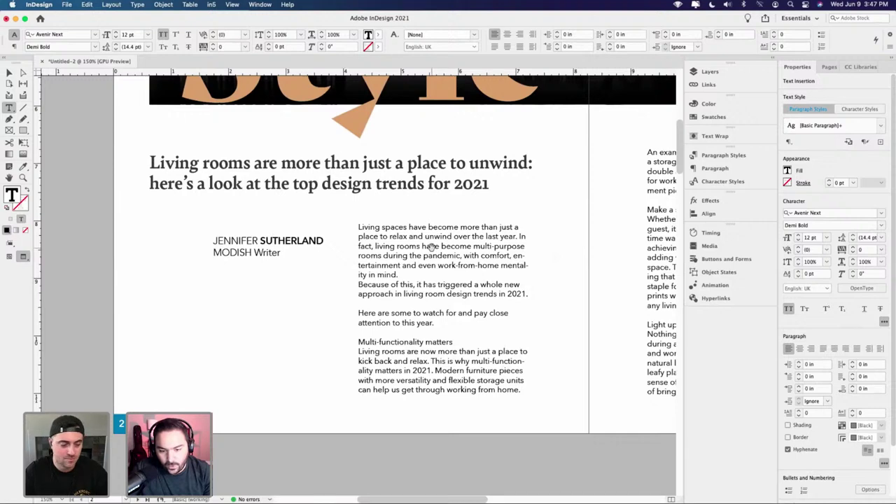
key(super+equal)
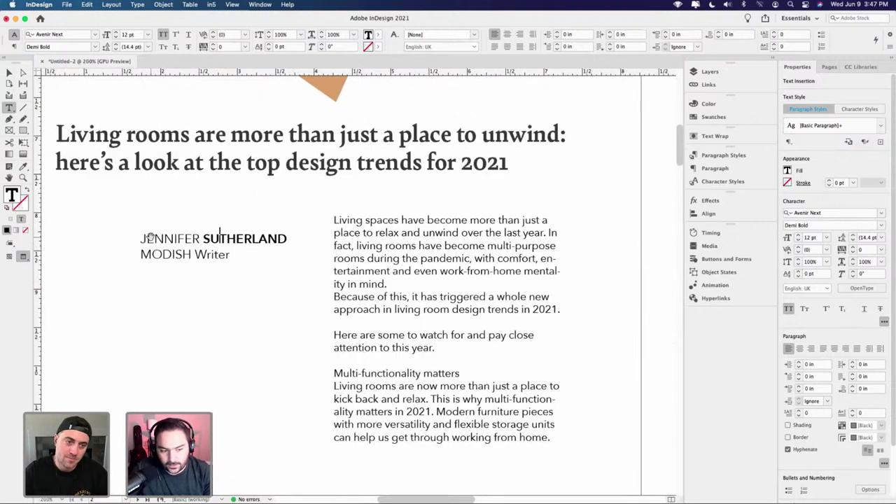
key(super+equal)
key(super+equal)
key(super+equal)
key(super+equal)
drag(297, 239, 119, 241)
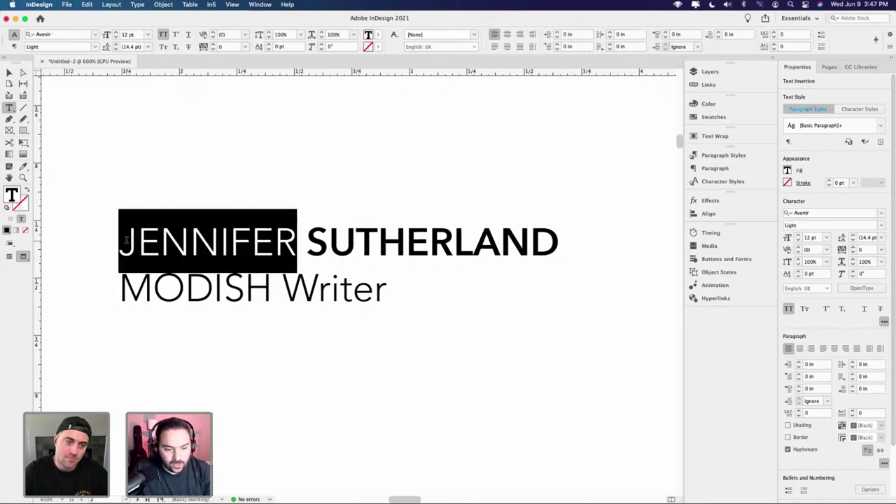
- Save the first name's formatting as a new character style named 'Byline First Name'
click(709, 183)
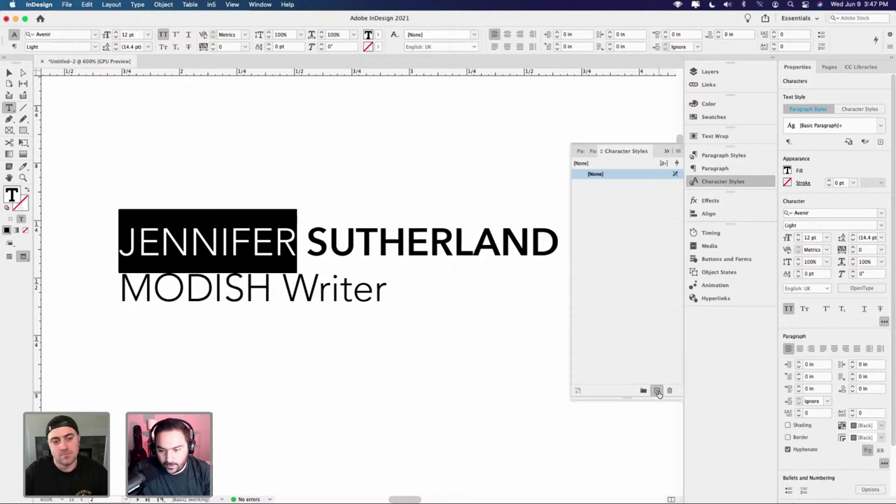
click(658, 391)
double_click(606, 184)
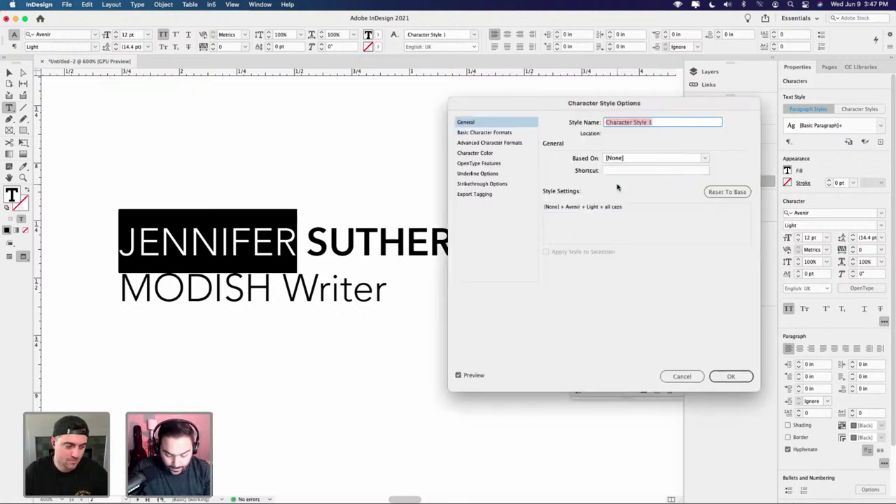
text(Byline First Name)
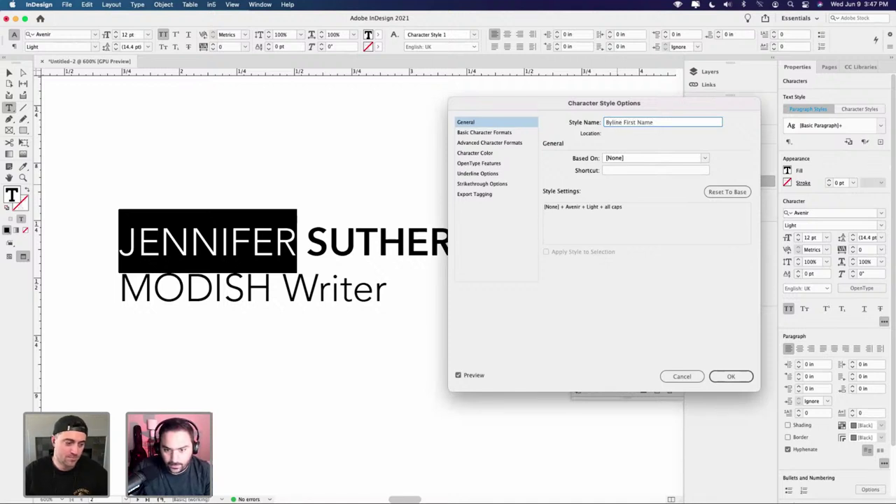
click(728, 376)
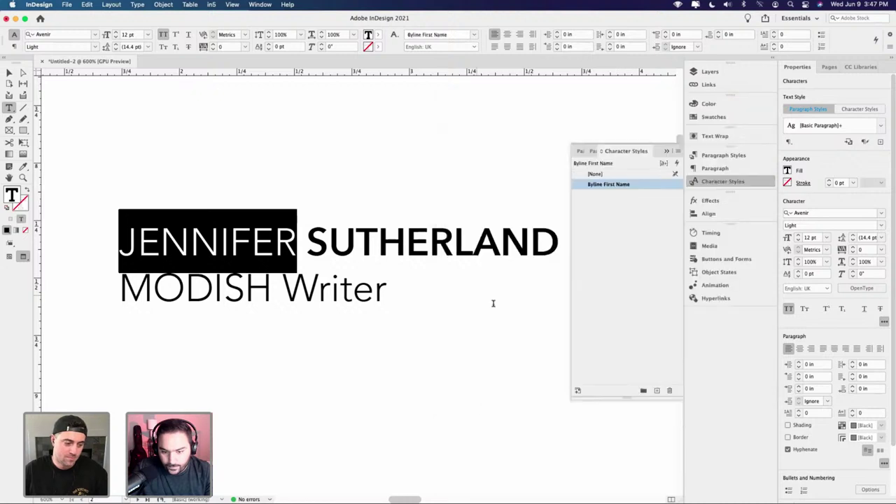
- Save the last name's Avenir Next Demi Bold all-caps formatting as character style 'Byline Last Name'
double_click(415, 239)
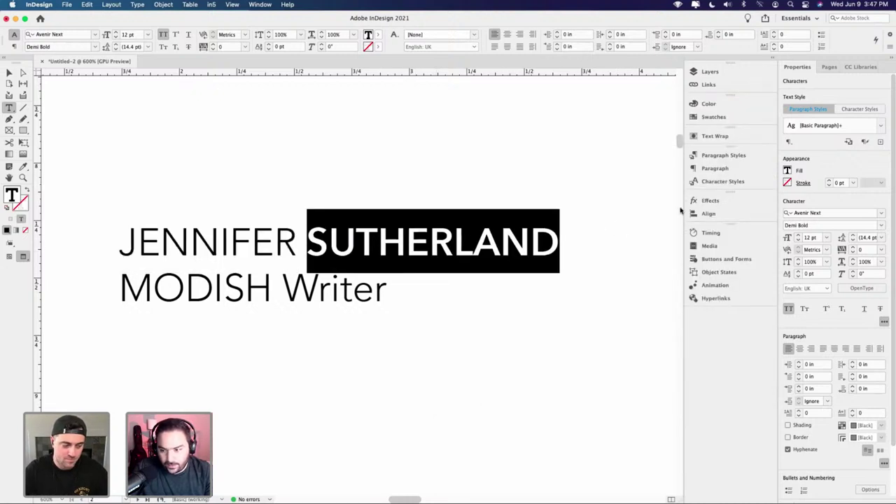
click(707, 182)
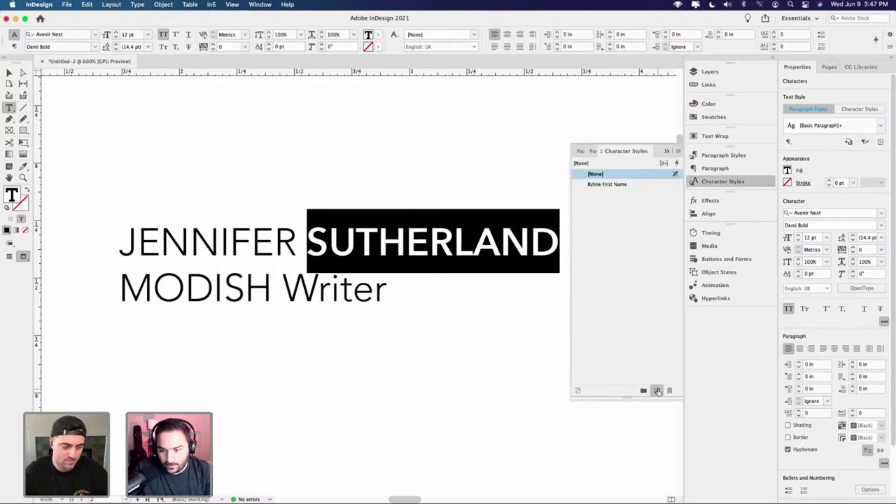
click(657, 390)
double_click(602, 195)
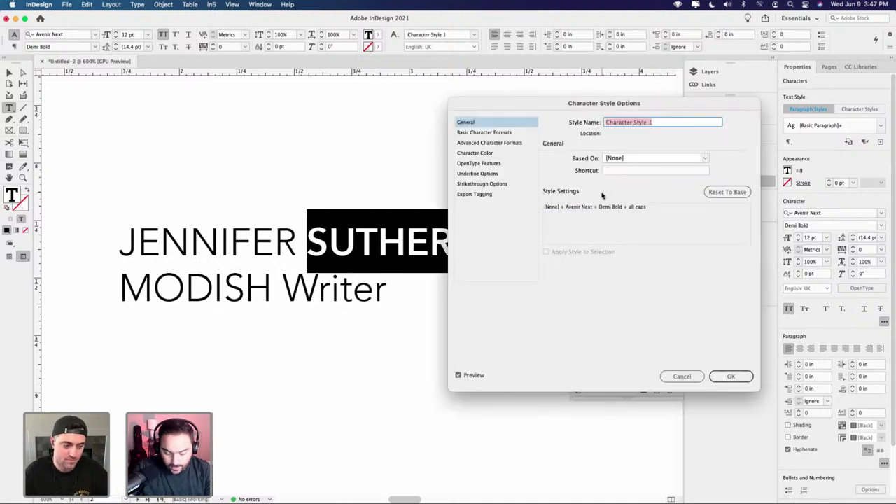
text(Byline La)
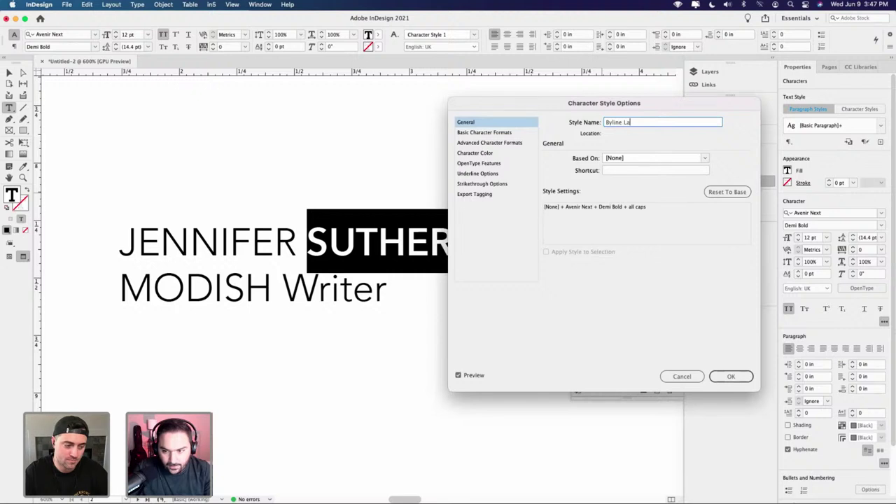
text(st Name)
key(Return)
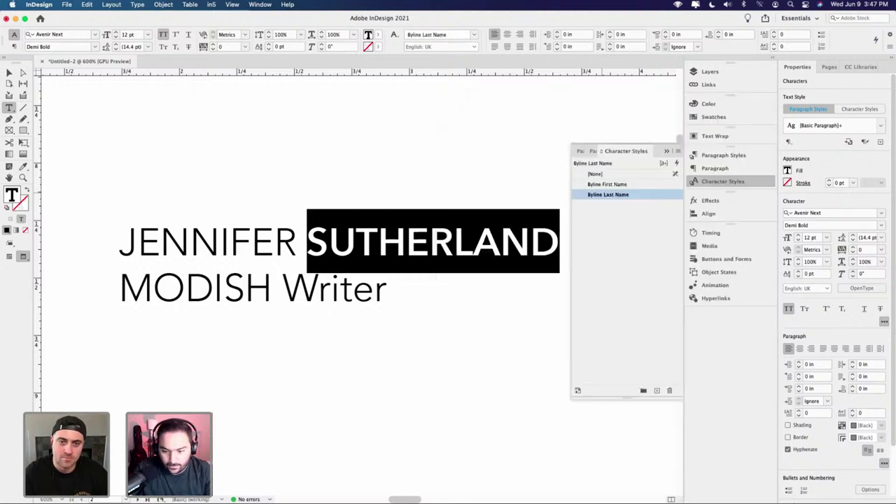
click(392, 291)
double_click(335, 288)
drag(237, 296, 119, 291)
click(185, 289)
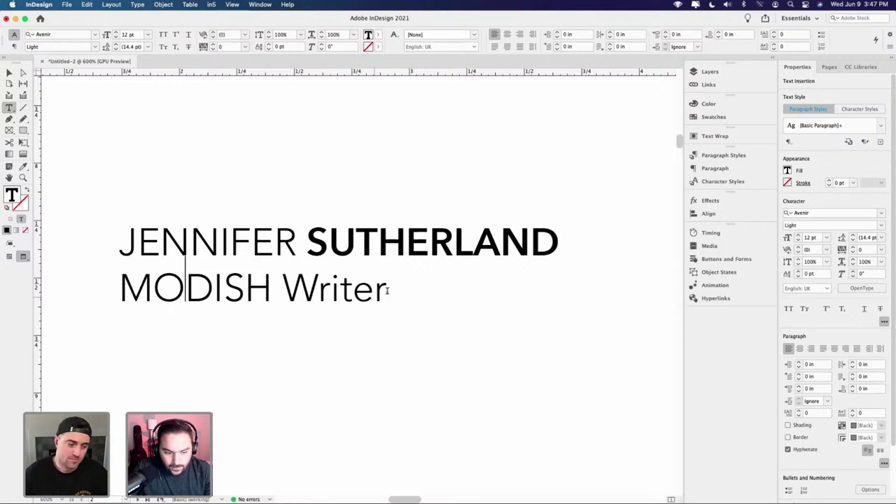
- Set the MODISH WRITER line to all caps, Avenir Next Italic, 10 pt
drag(388, 291, 115, 290)
key(super+shift+k)
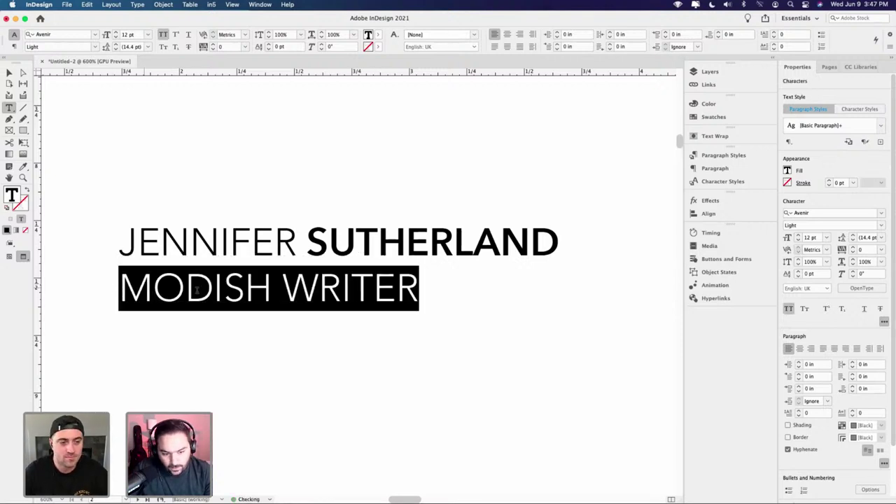
click(97, 47)
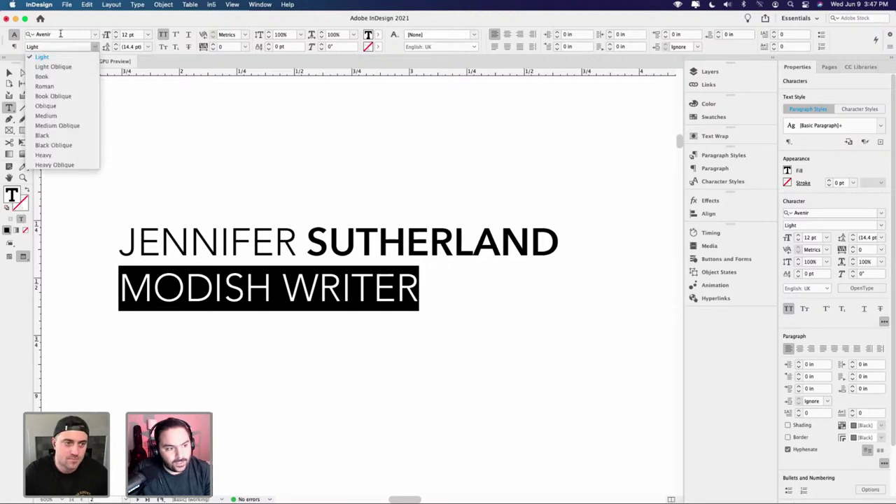
click(61, 35)
text(Next)
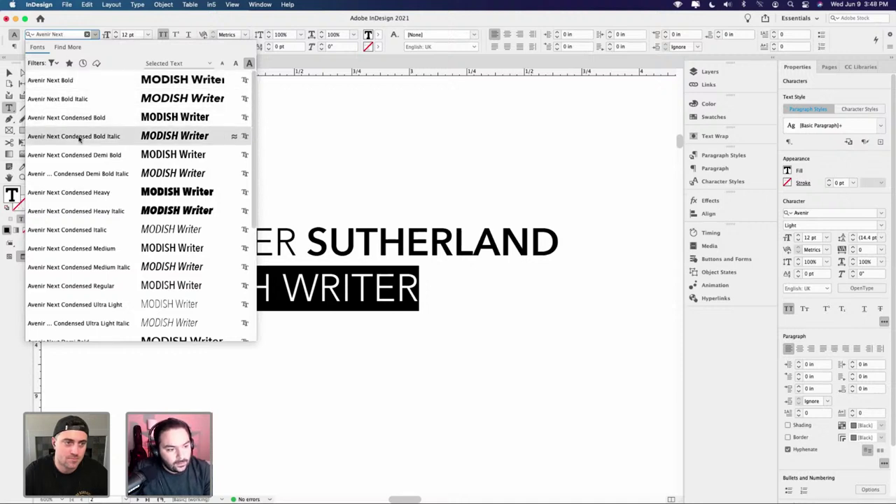
scroll(114, 237, down, 5)
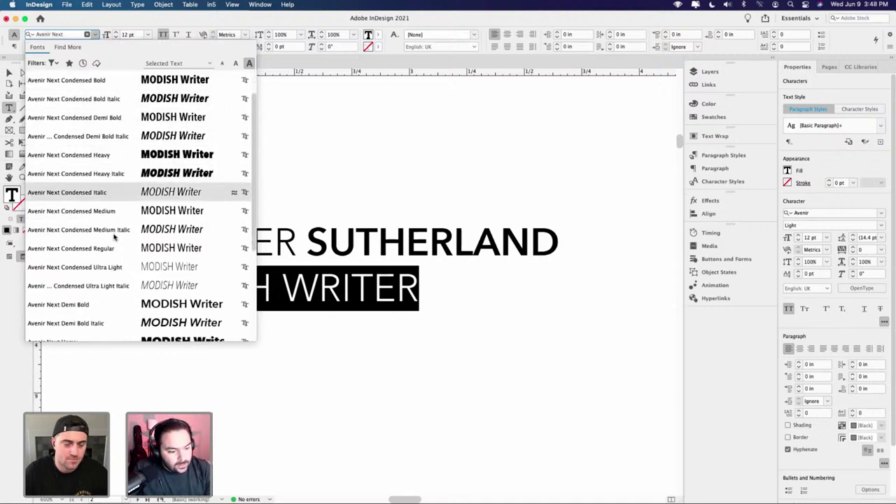
click(107, 239)
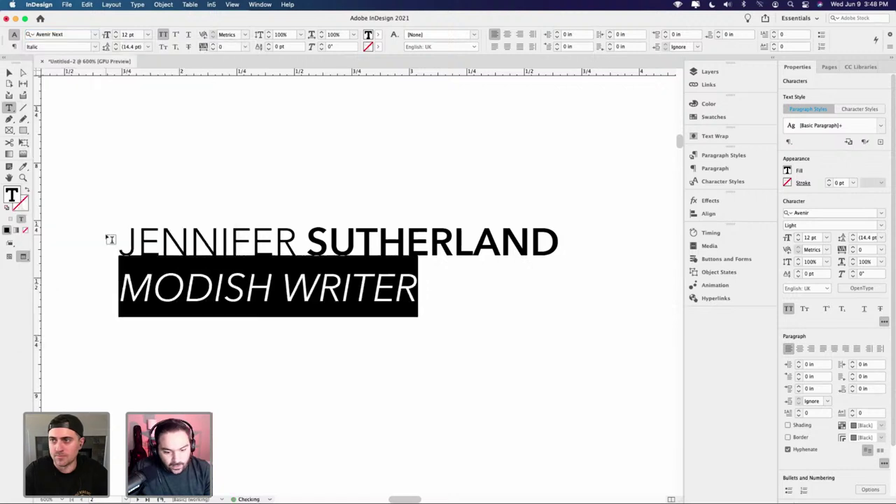
click(117, 38)
click(117, 38)
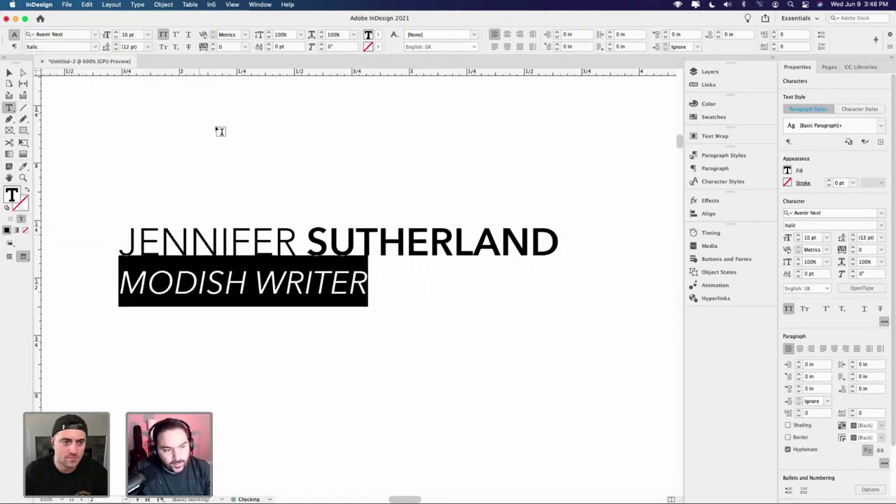
- Recheck the author name line, then select the whole byline frame
click(330, 286)
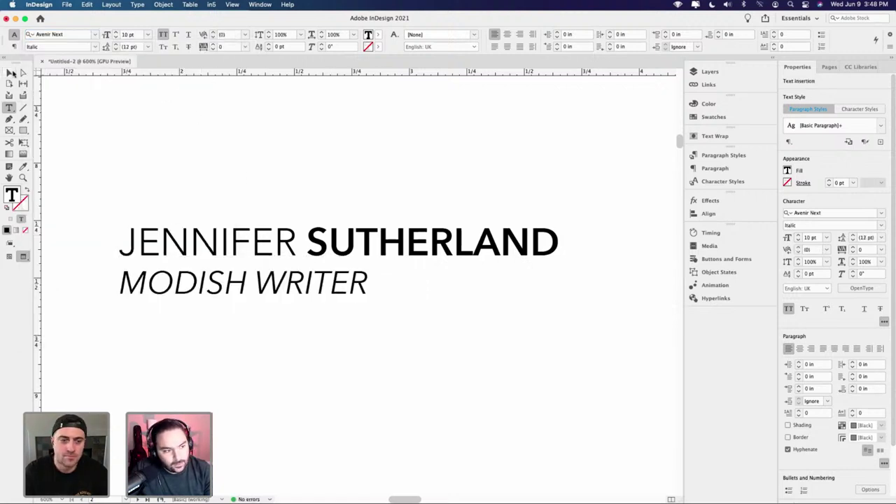
click(10, 73)
double_click(408, 263)
double_click(210, 242)
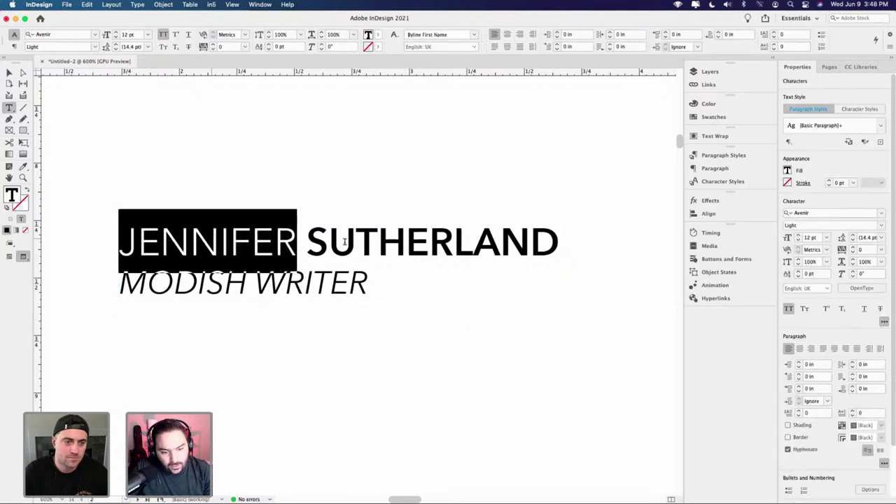
click(559, 258)
drag(559, 258, 129, 226)
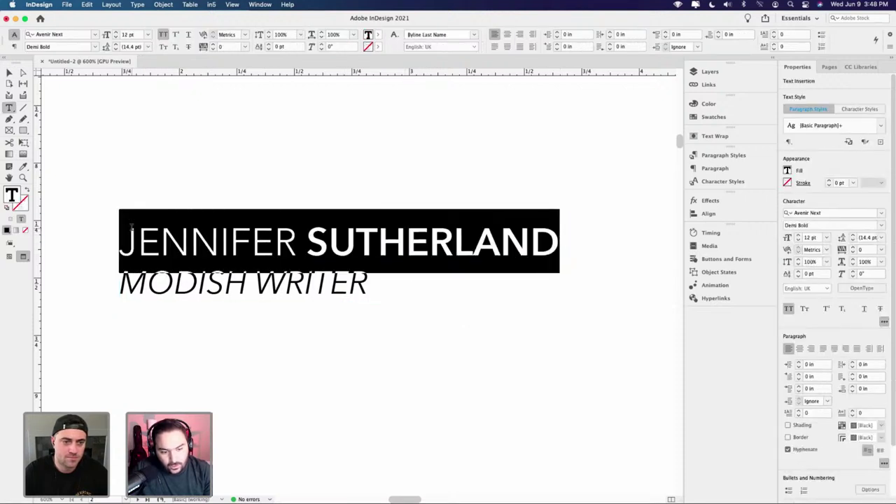
click(11, 73)
click(261, 180)
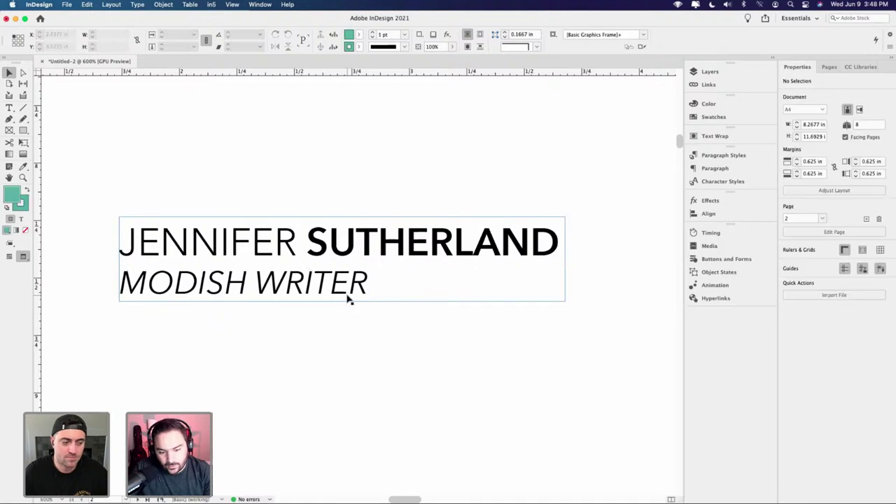
click(337, 302)
- Move the byline frame up and left so its top sits at 8.0614 in
key(super+alt+2)
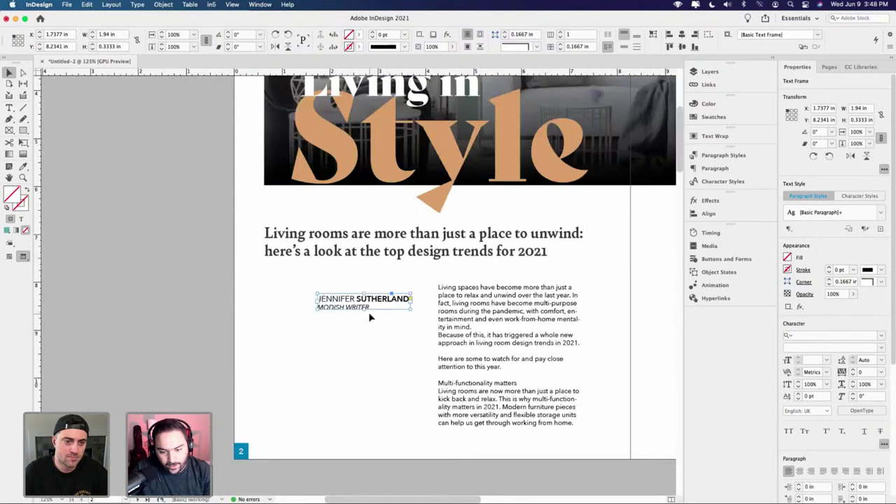
drag(390, 303, 371, 291)
click(416, 314)
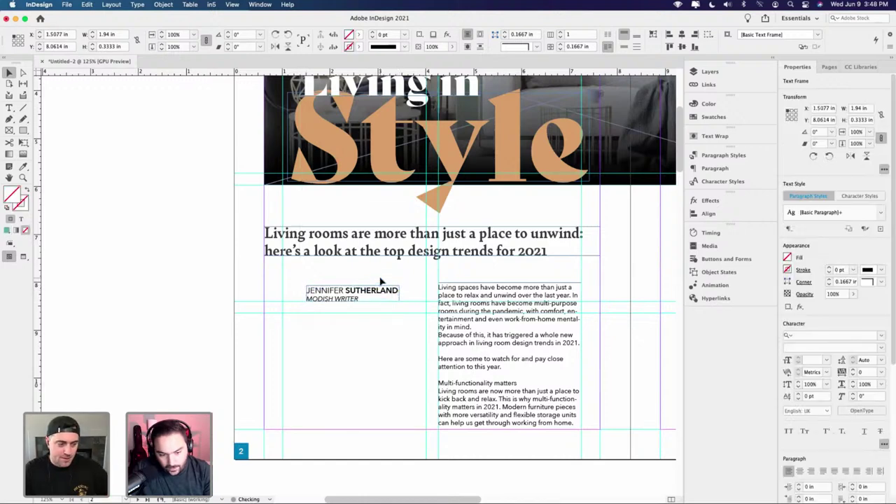
key(ctrl+shift+a)
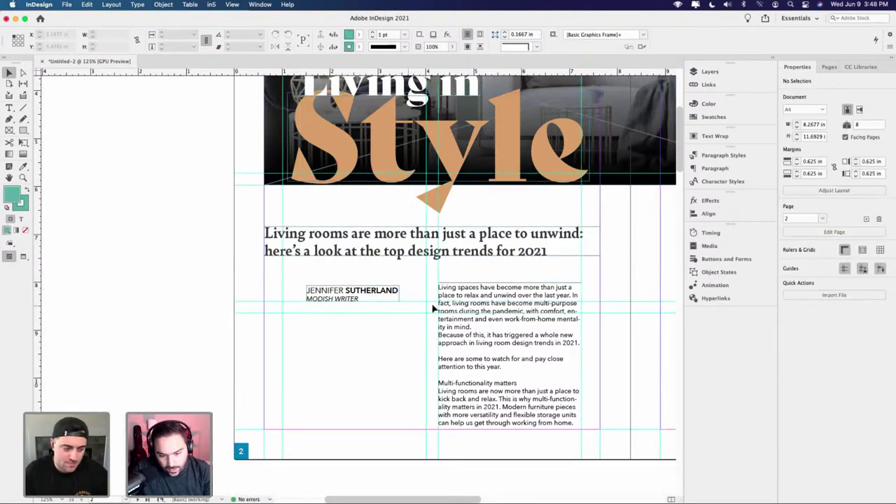
- Lower the page 2 body text frame's top to 8.0614 in, aligned with the byline
click(516, 289)
drag(509, 282, 509, 285)
key(ctrl+shift+a)
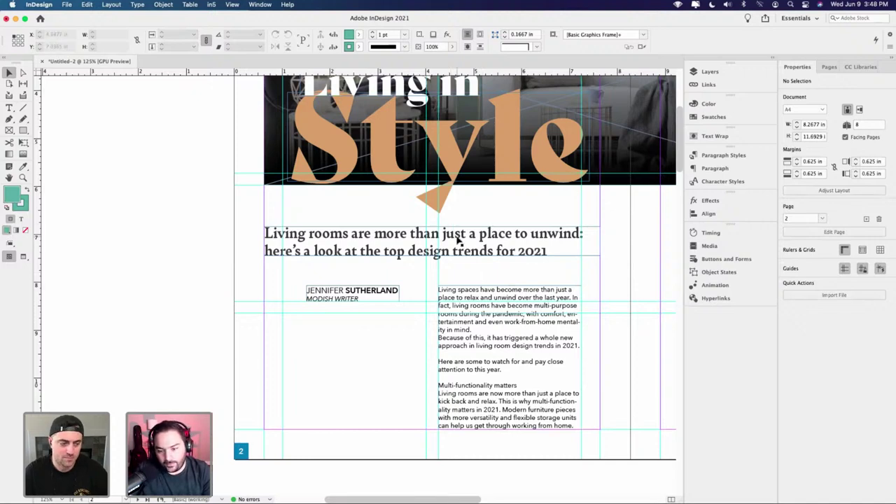
- Pull in both edges of the deck headline frame and set the headline to 22 pt
click(305, 249)
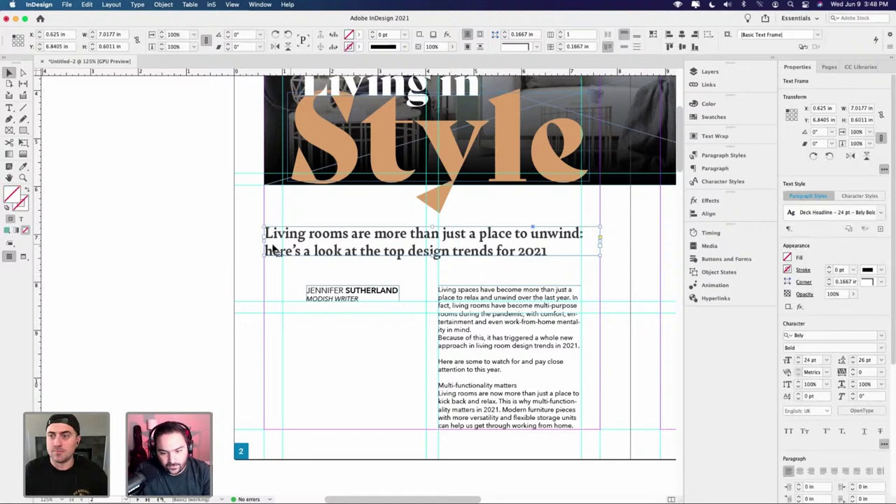
drag(265, 241, 284, 240)
drag(600, 241, 580, 241)
triple_click(499, 241)
key(super+a)
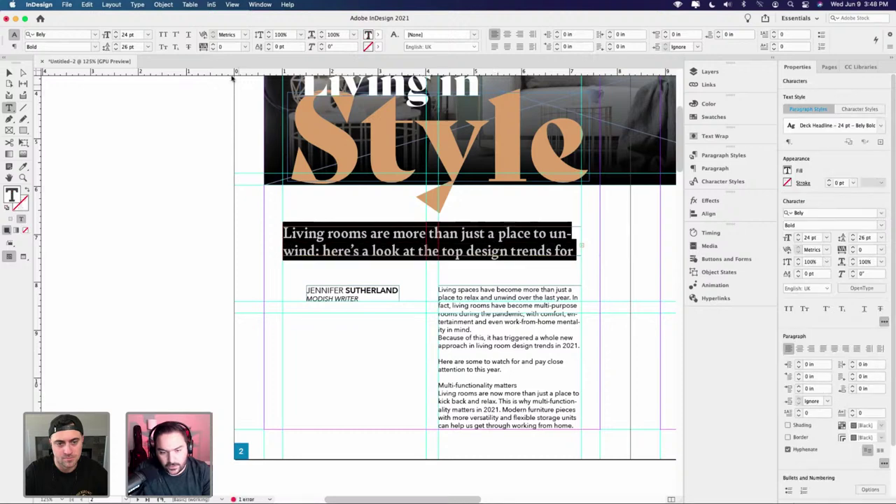
click(116, 37)
click(117, 37)
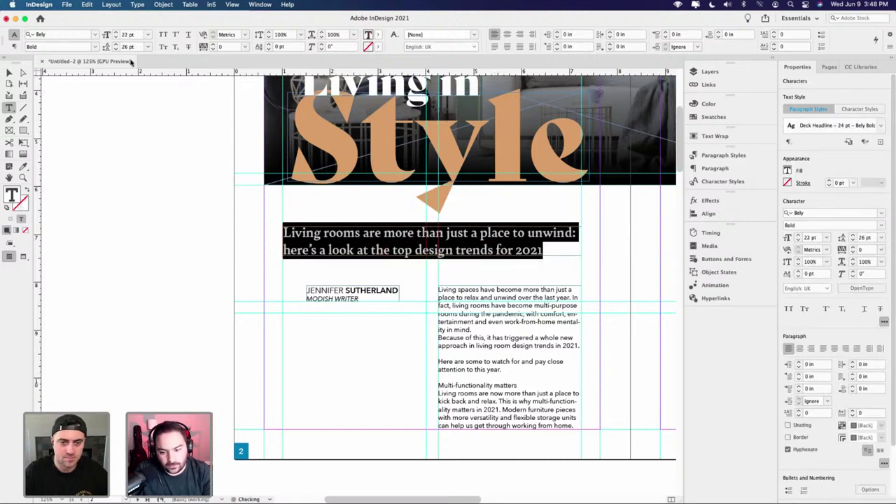
- Zoom out and preview the spread with guides hidden to check the headline fit
click(9, 72)
key(w)
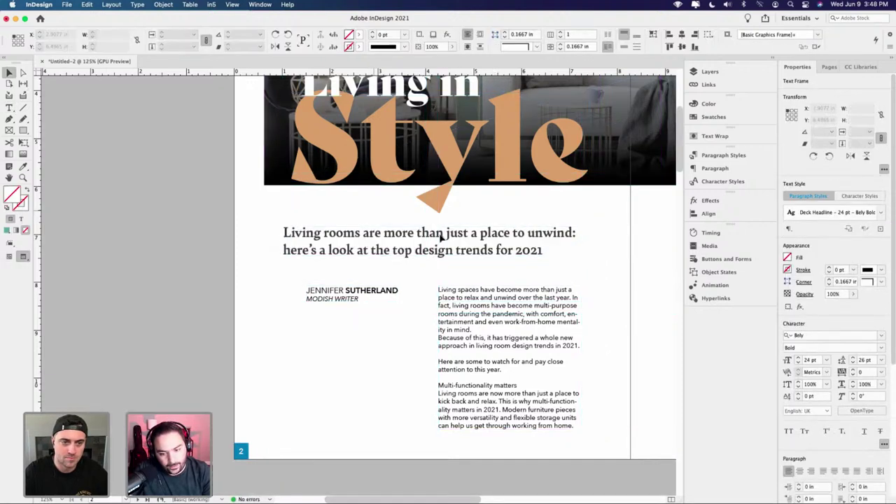
key(shift+super+a)
key(super+minus)
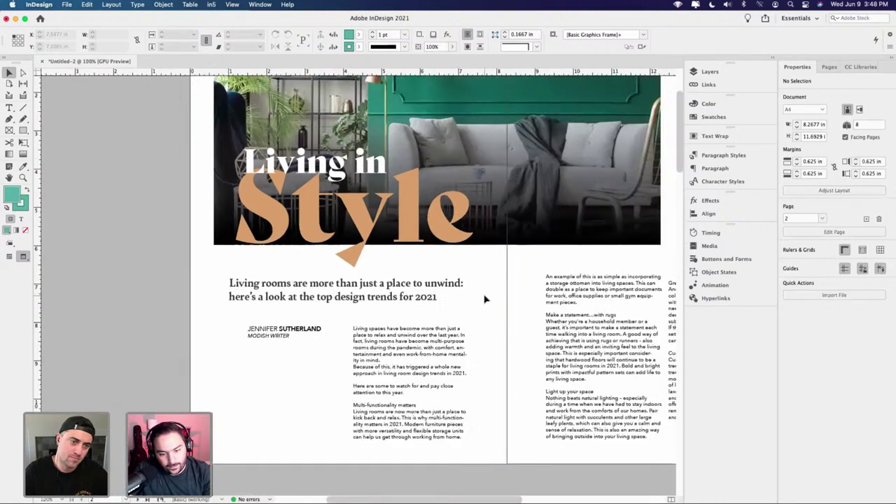
key(super+minus)
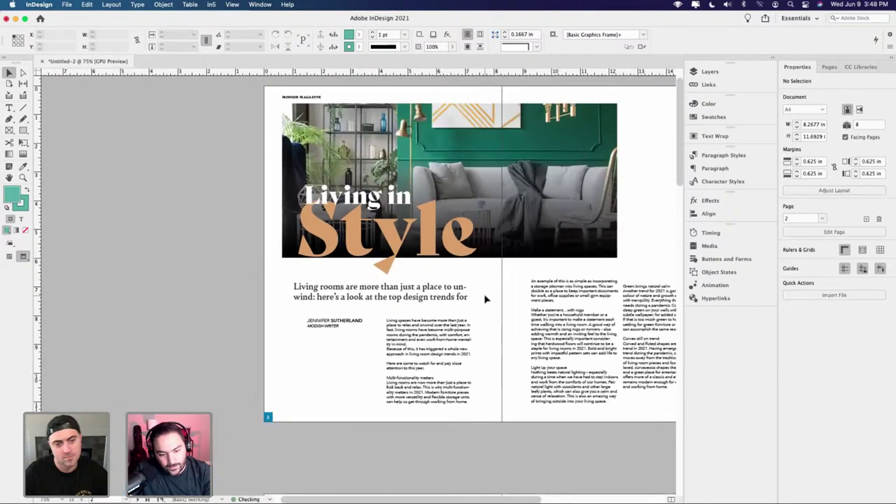
click(486, 299)
key(shift+super+a)
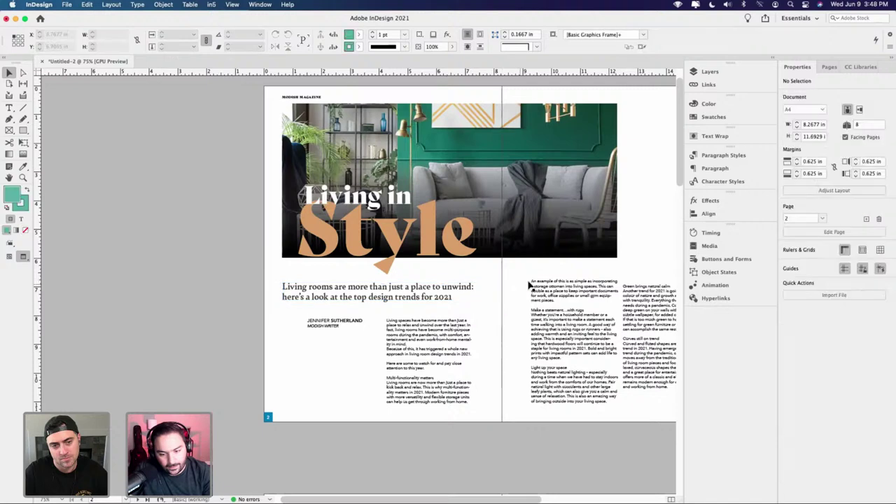
scroll(444, 282, right, 5)
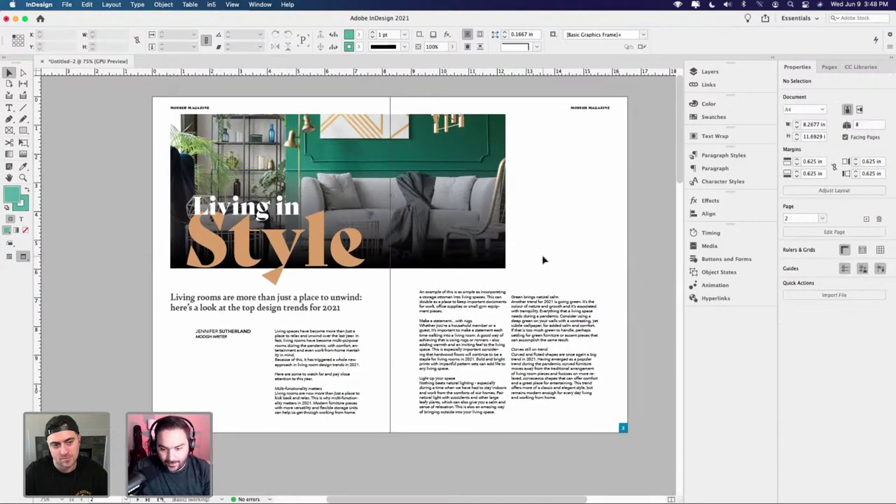
key(w)
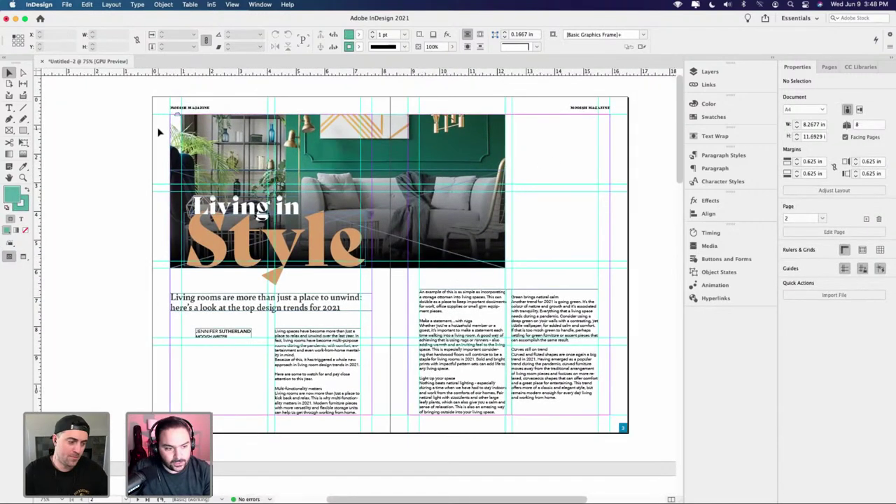
key(w)
click(11, 131)
- Draw a frame from page 2's top-left corner, fill it orange, and send it to the back
key(w)
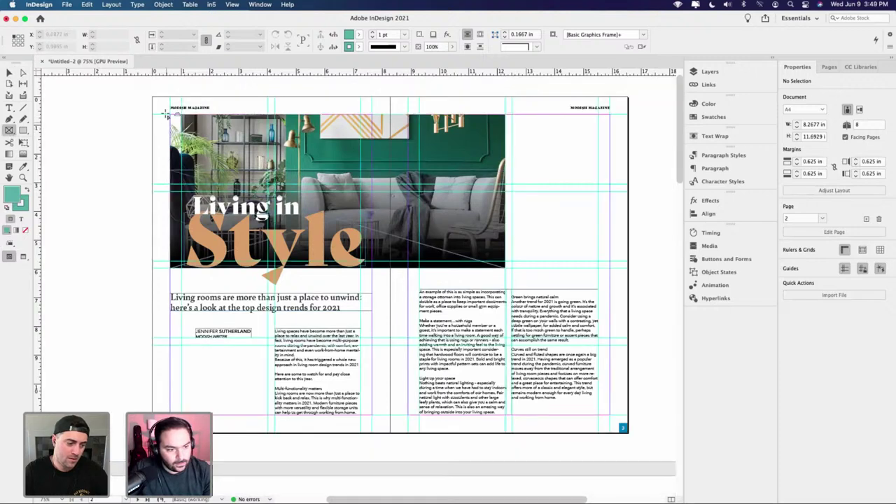
drag(154, 98, 390, 224)
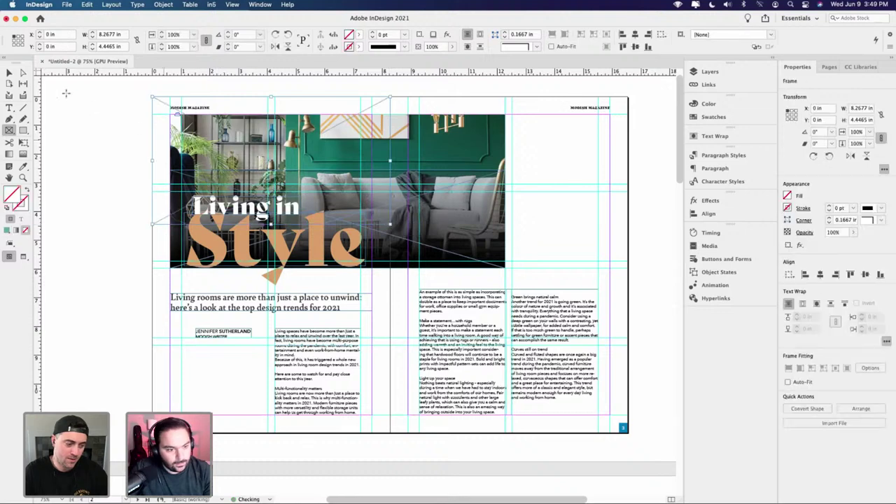
click(12, 75)
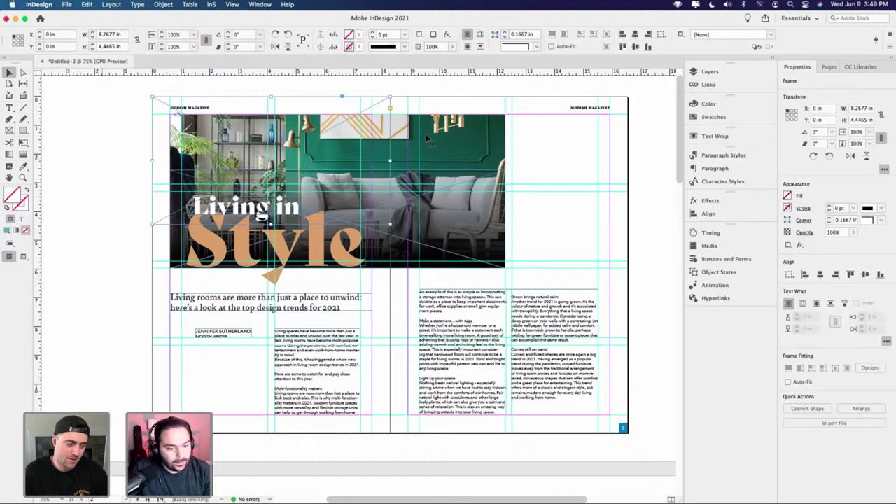
click(713, 117)
scroll(643, 211, down, 8)
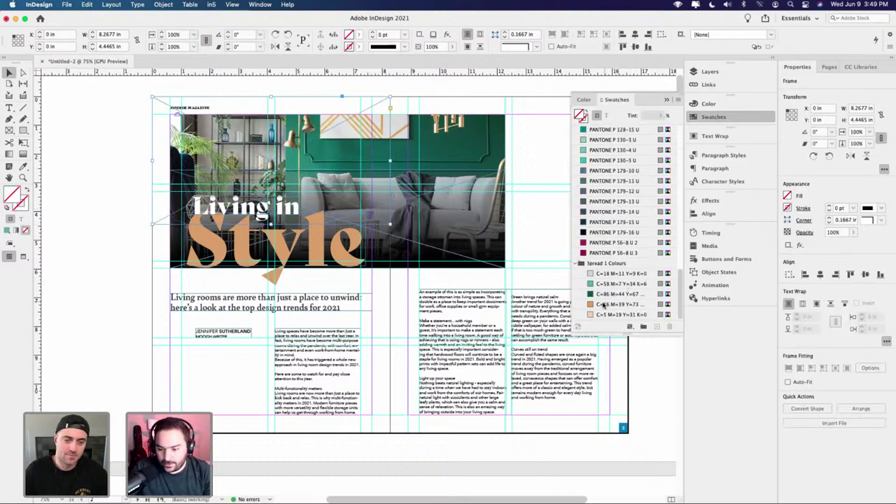
click(604, 305)
key(super+shift+bracketleft)
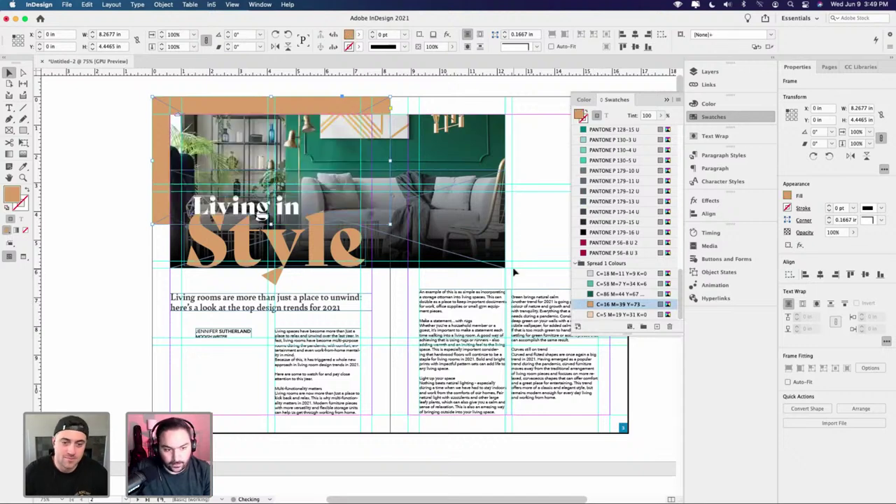
click(133, 132)
- Resize the orange block's width to 7.249 in so it ends at the inset guide
click(161, 147)
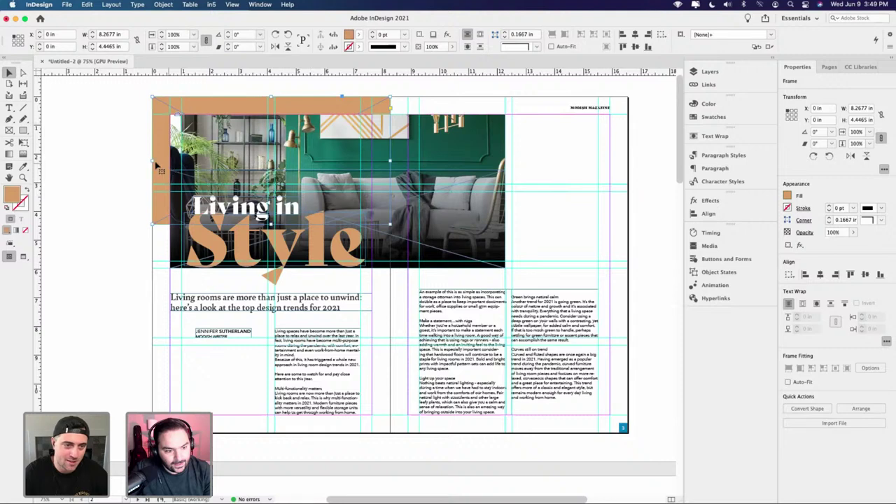
mouse_move(155, 162)
mouse_down()
mouse_move(267, 159)
mouse_move(153, 158)
mouse_up()
drag(390, 159, 371, 159)
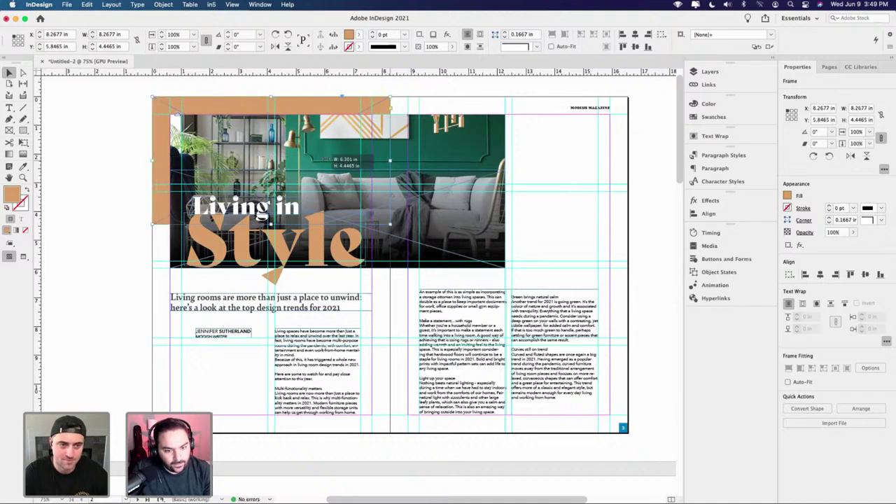
drag(315, 160, 361, 159)
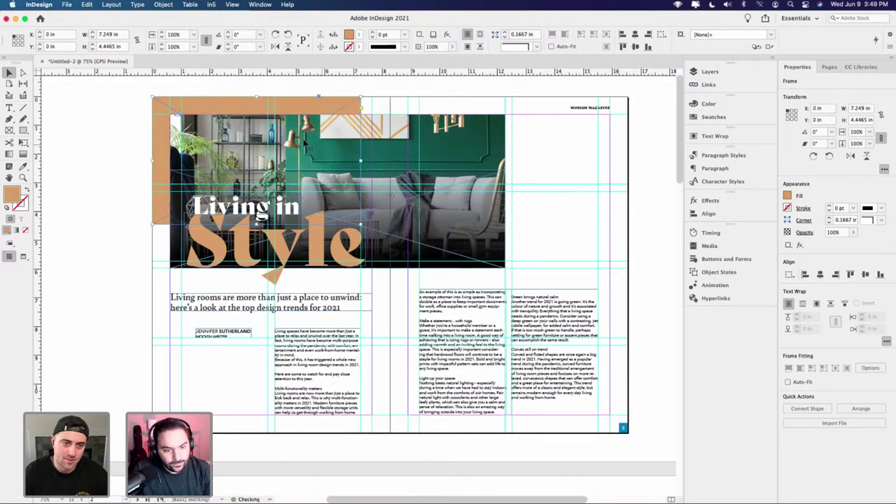
click(516, 156)
- Give the hero photo frame a [Paper] white stroke and thicken it to 4 pt
click(456, 130)
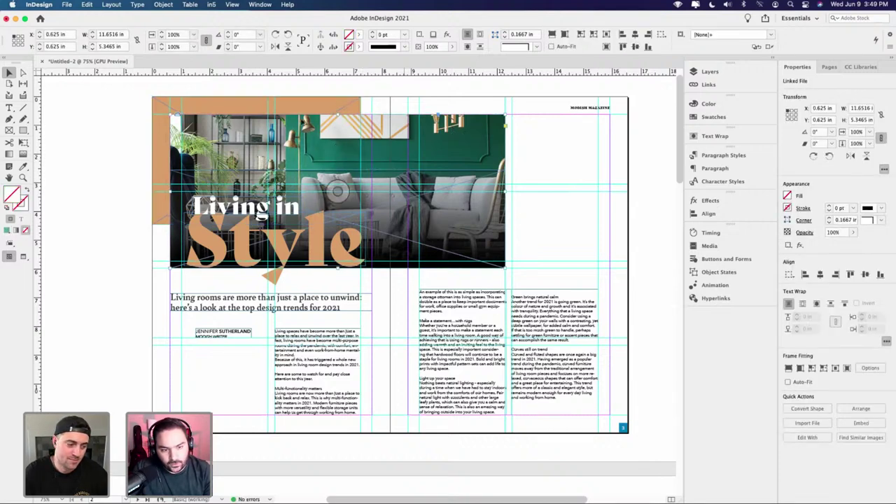
scroll(214, 117, up, 1)
scroll(214, 119, up, 2)
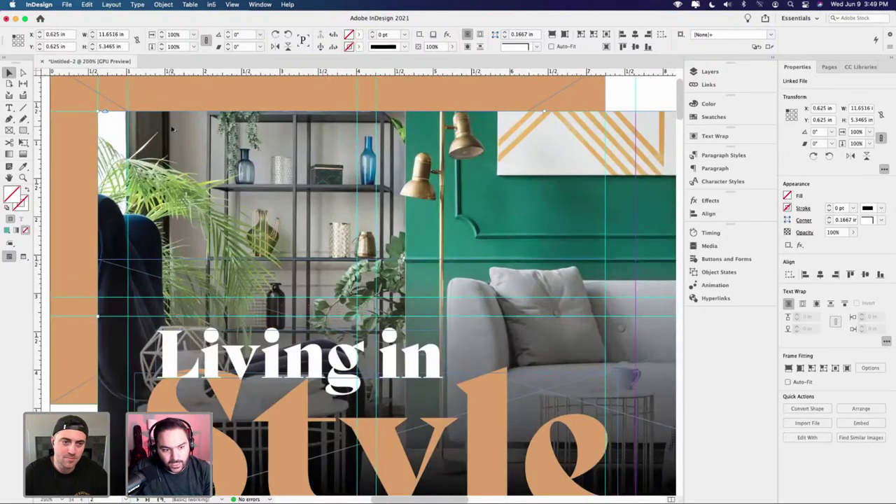
scroll(171, 129, down, 1)
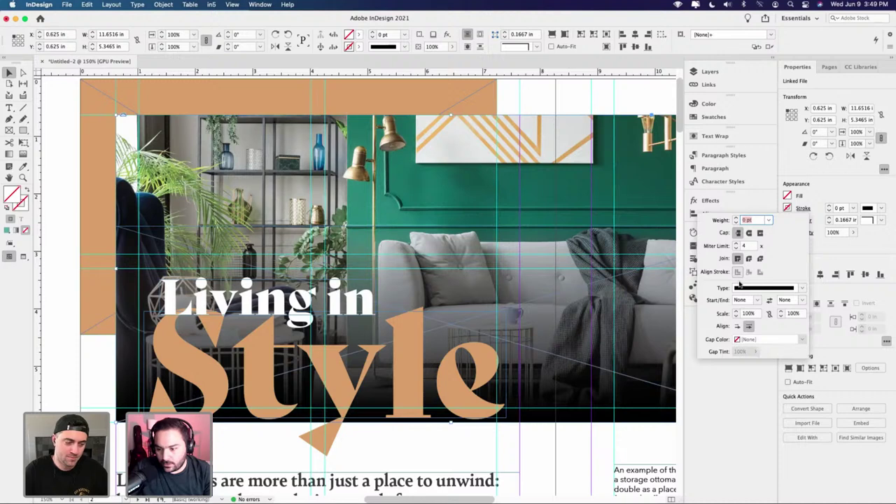
click(787, 208)
click(699, 290)
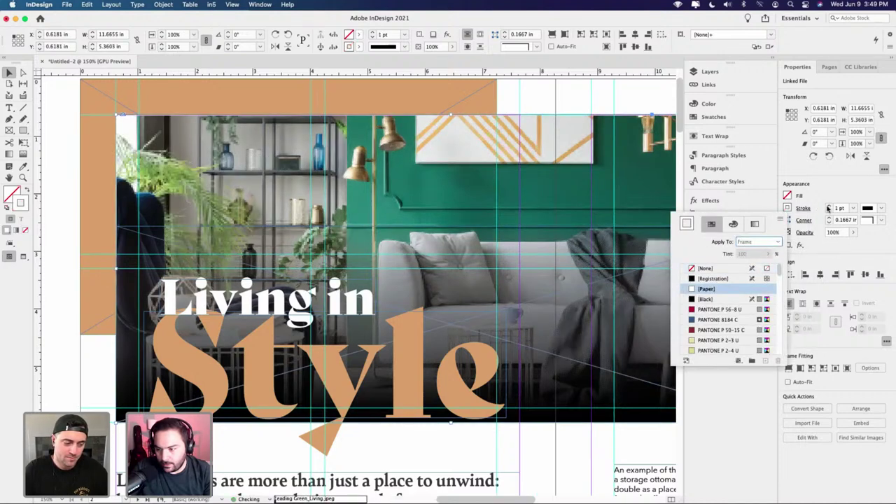
click(829, 206)
click(829, 207)
click(829, 207)
click(829, 206)
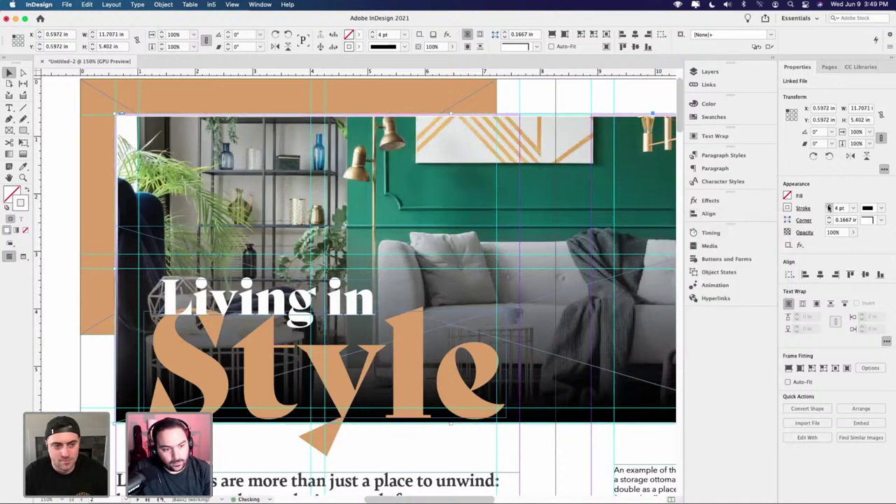
click(829, 207)
click(560, 104)
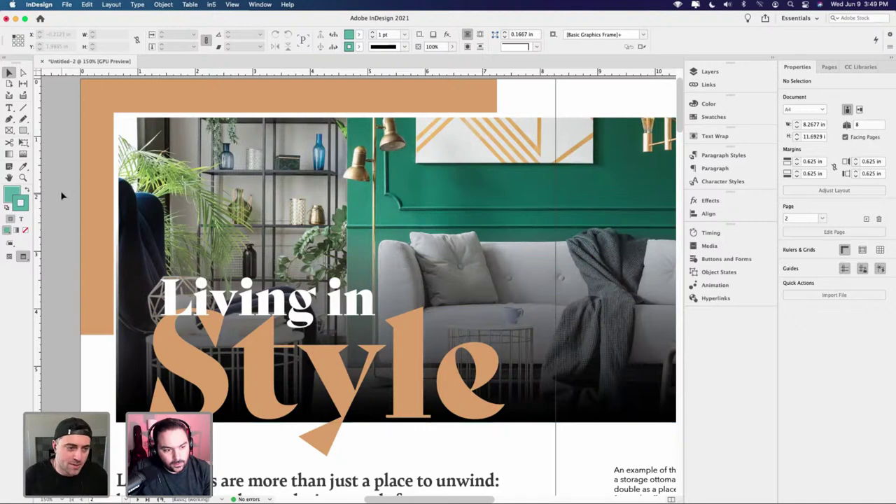
- Zoom out and pan around the 2–3 spread, then bring up the Pages panel
key(super+minus)
key(super+minus)
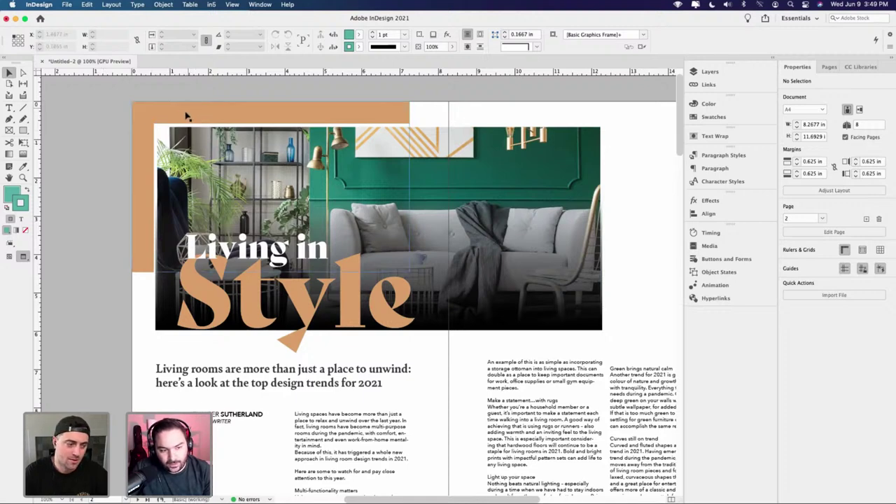
scroll(168, 115, up, 2)
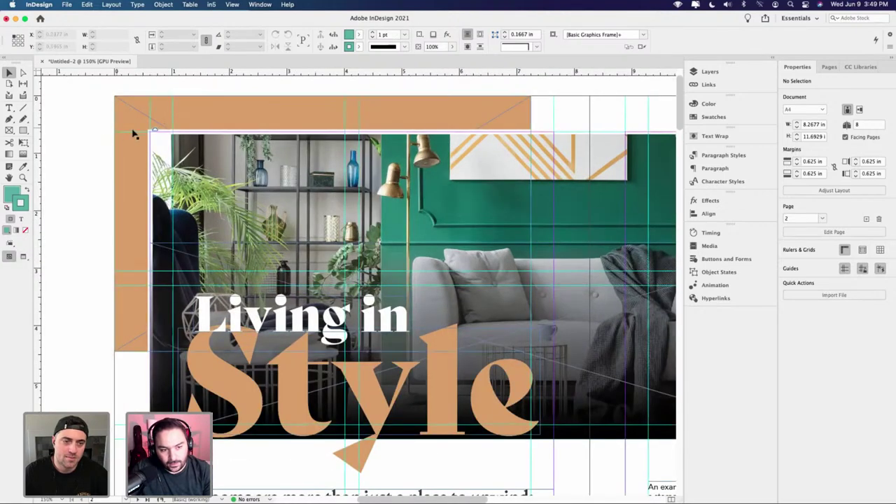
scroll(134, 133, down, 1)
scroll(408, 194, right, 3)
scroll(357, 234, down, 2)
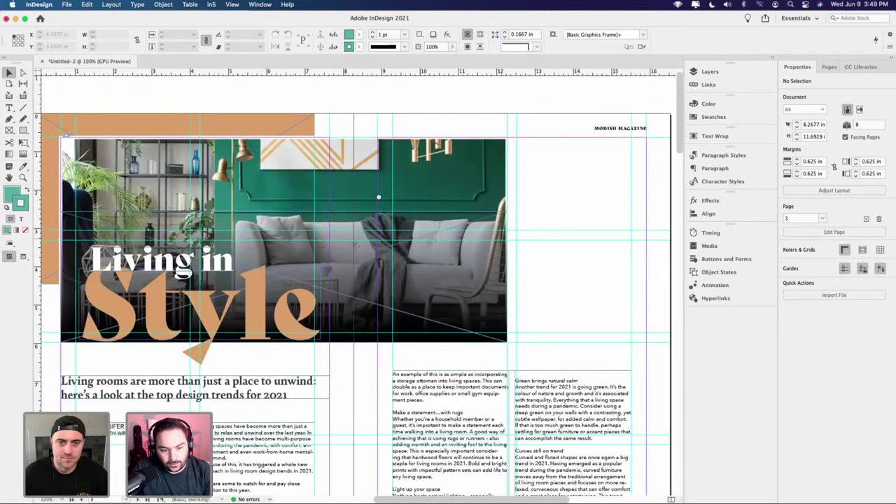
scroll(507, 163, up, 3)
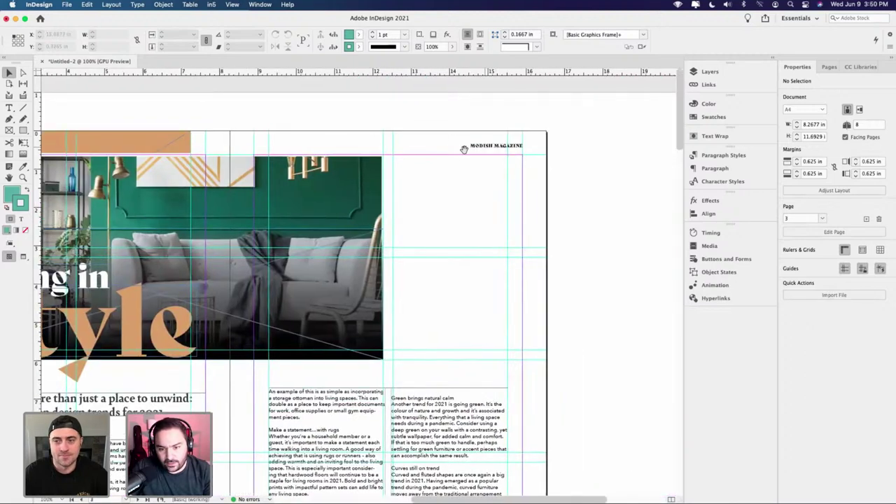
scroll(463, 150, left, 5)
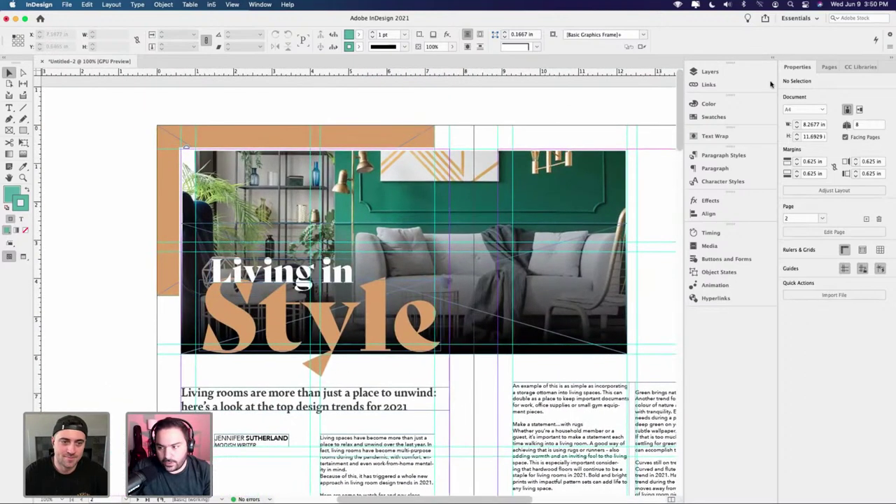
click(829, 67)
- Override all master page items on the 2–3 spread
double_click(795, 191)
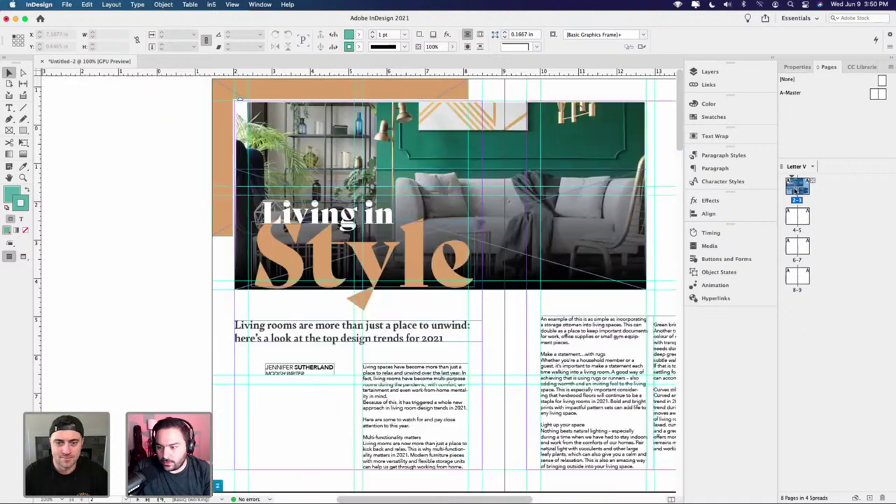
right_click(794, 192)
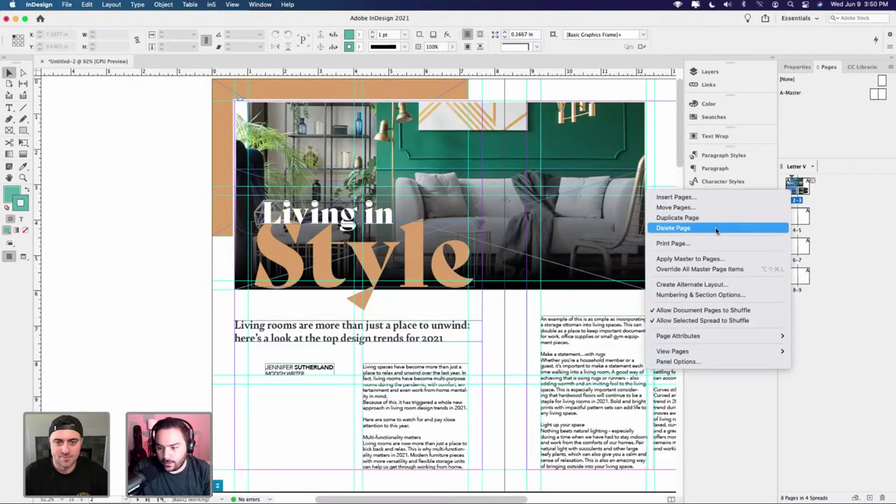
click(691, 270)
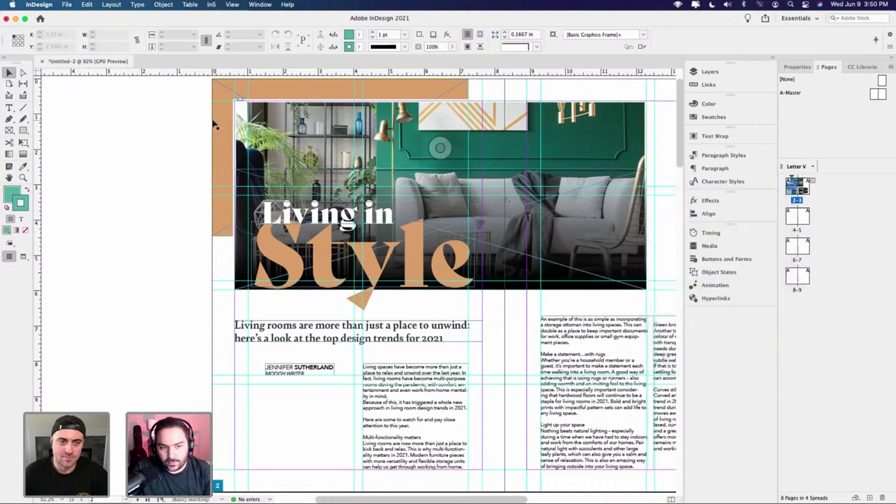
- Lower the orange bar's top and make the MODISH MAGAZINE masthead [Paper] white
click(252, 95)
drag(340, 79, 252, 99)
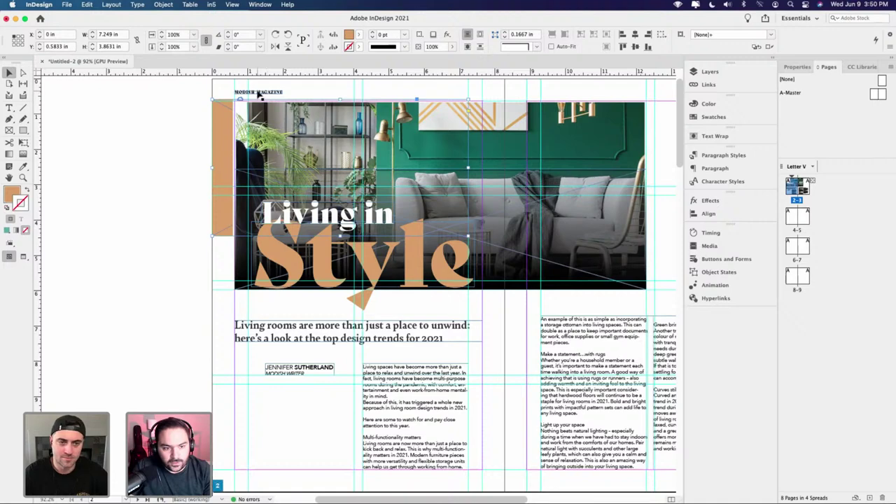
scroll(259, 96, up, 3)
triple_click(259, 93)
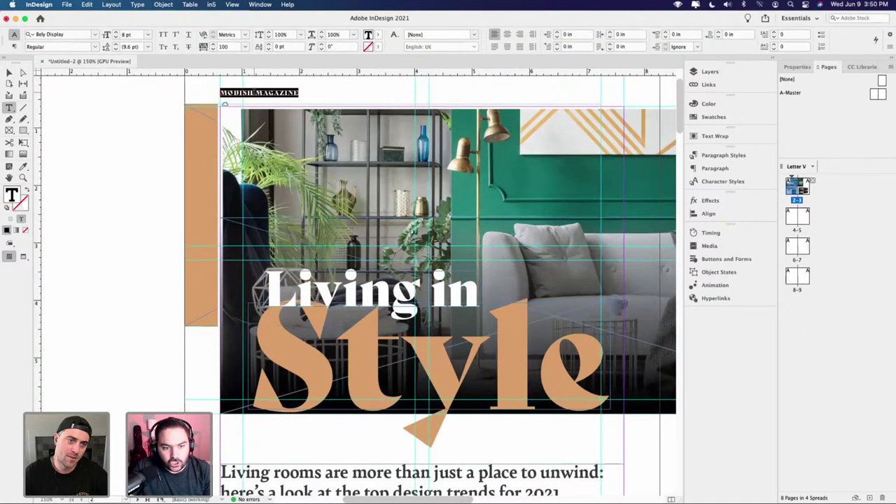
click(714, 117)
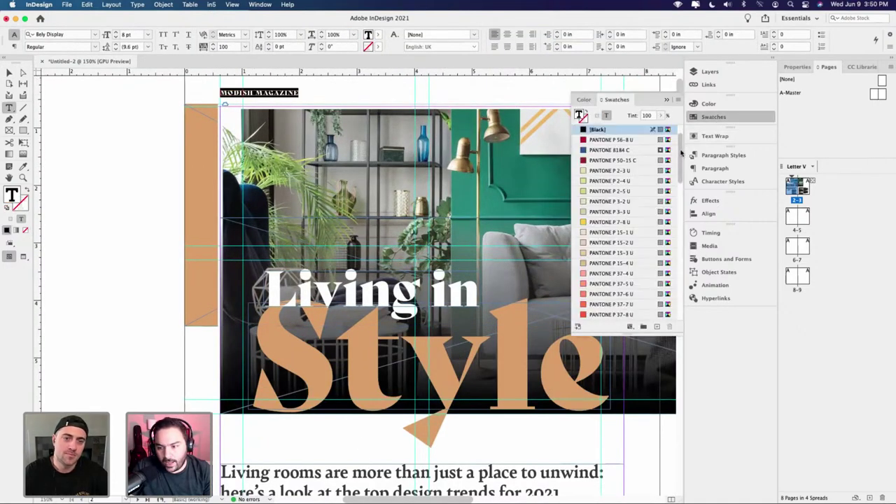
click(598, 150)
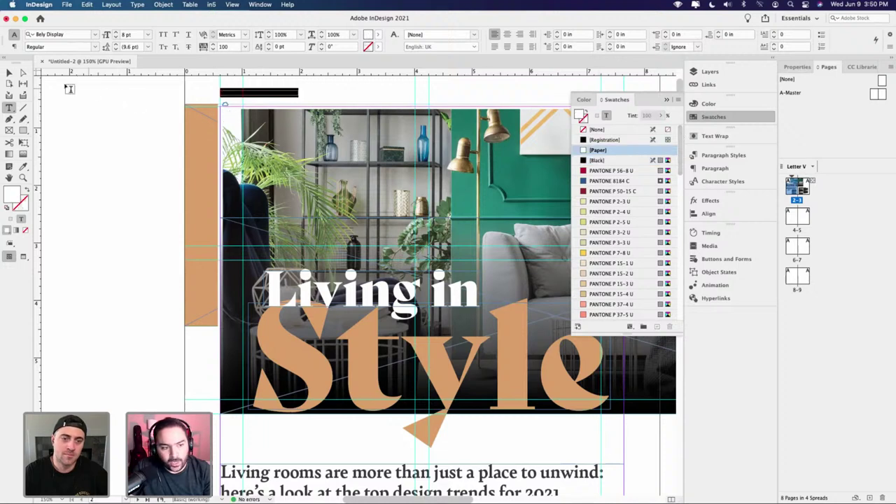
- Extend the orange frame back up to the page top
click(10, 75)
click(191, 124)
scroll(373, 168, up, 3)
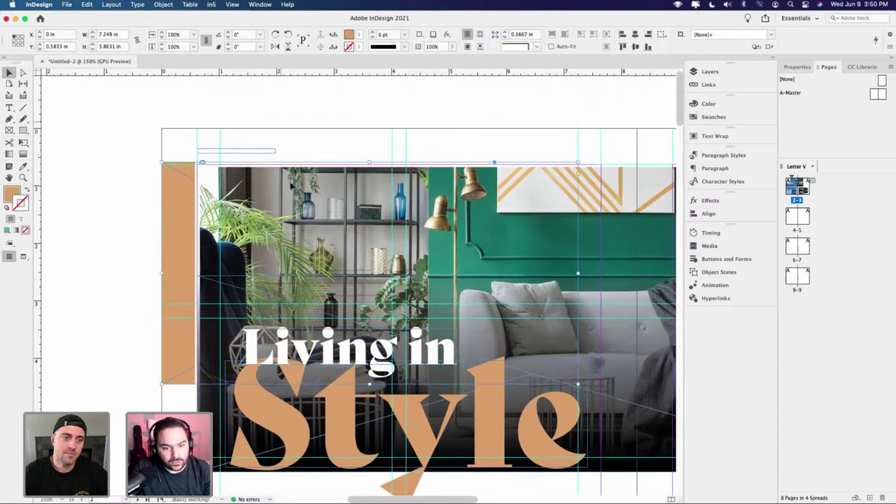
drag(375, 168, 374, 132)
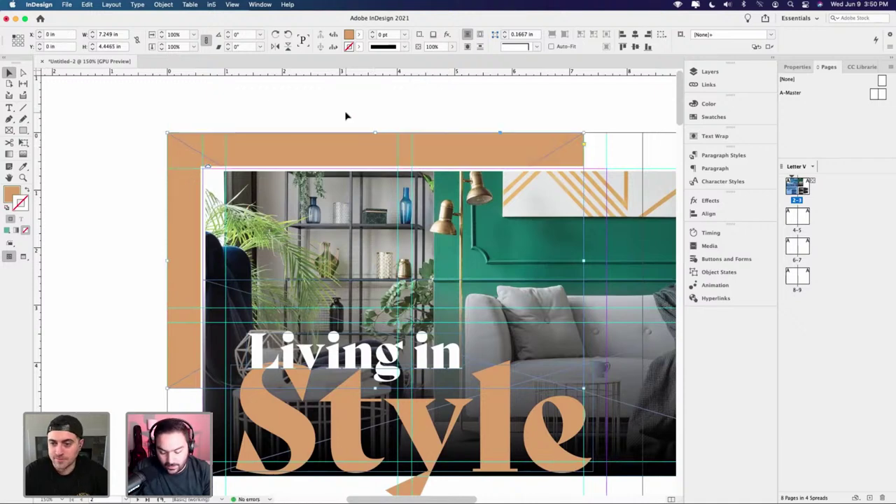
click(346, 114)
- Preview the whole spread without guides to check the white masthead
key(w)
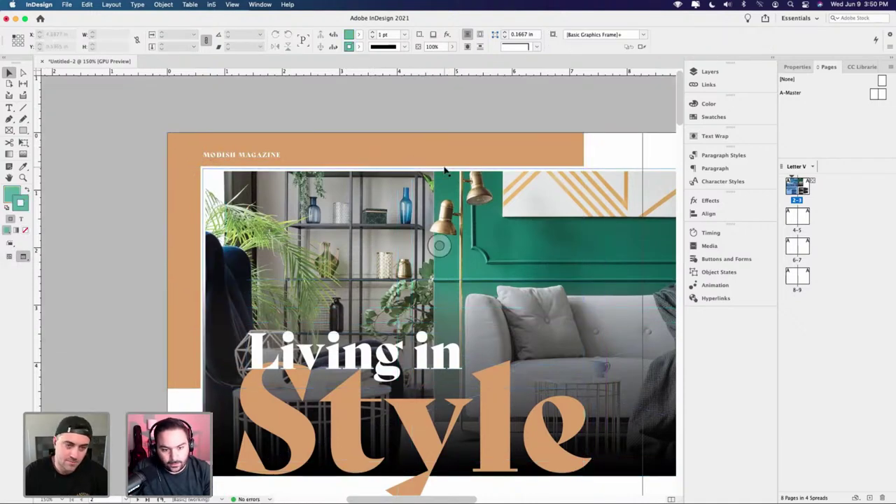
key(super+minus)
scroll(452, 241, right, 3)
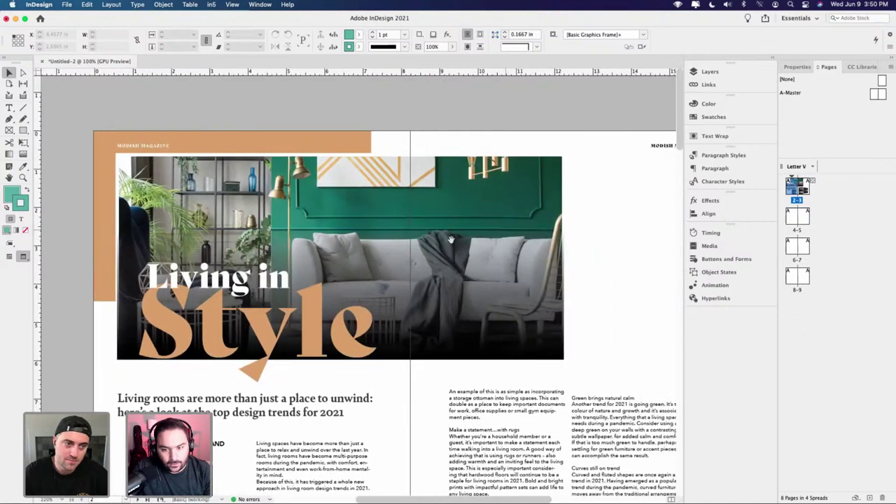
scroll(451, 241, right, 2)
scroll(277, 161, left, 4)
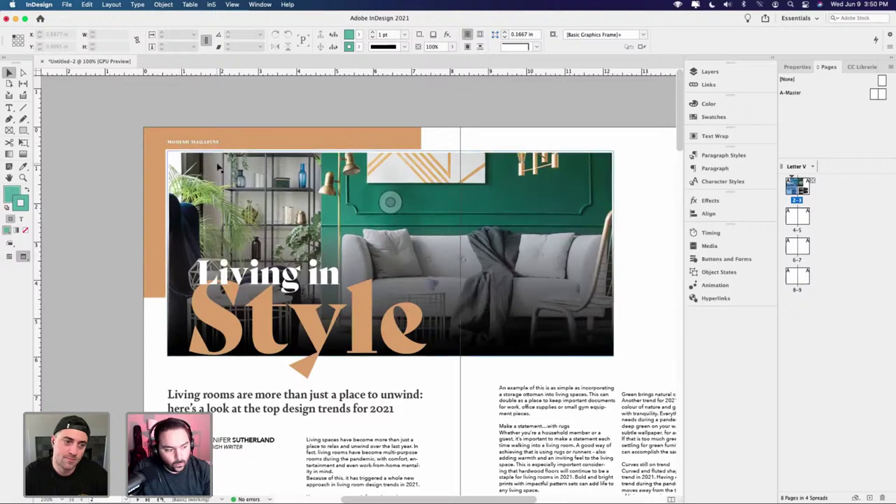
scroll(486, 280, down, 3)
scroll(498, 280, right, 5)
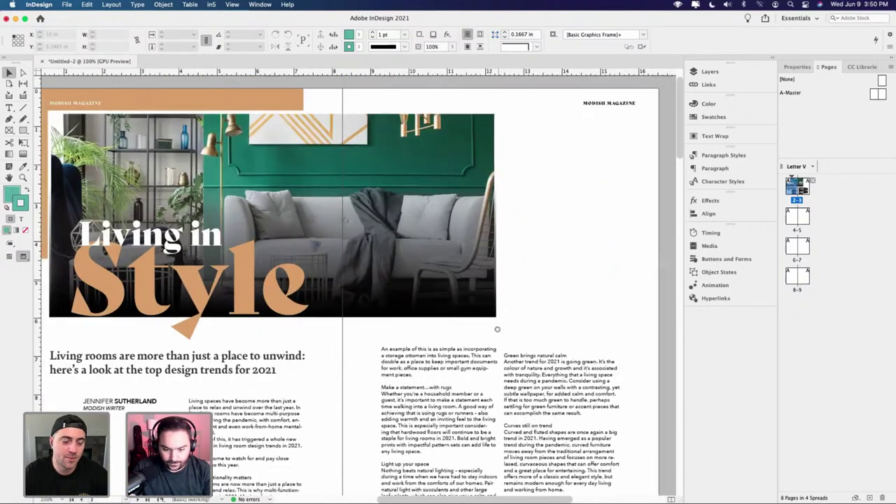
scroll(472, 314, down, 3)
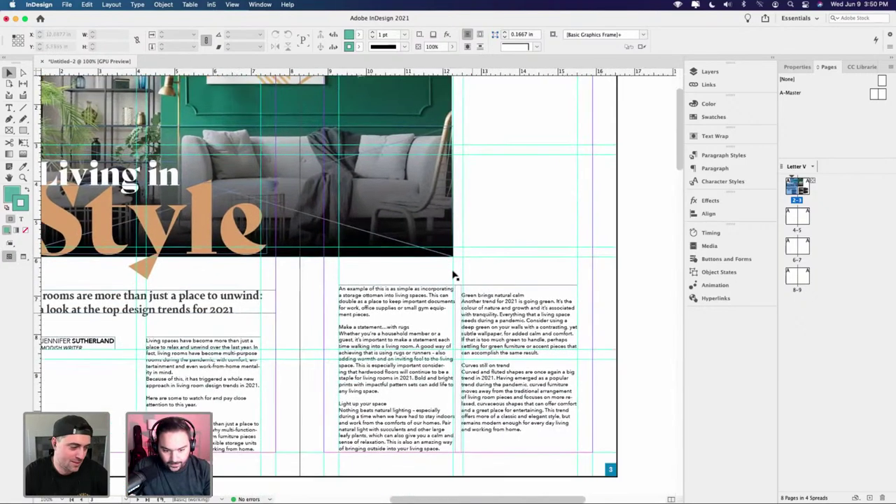
scroll(382, 235, up, 2)
scroll(382, 234, left, 2)
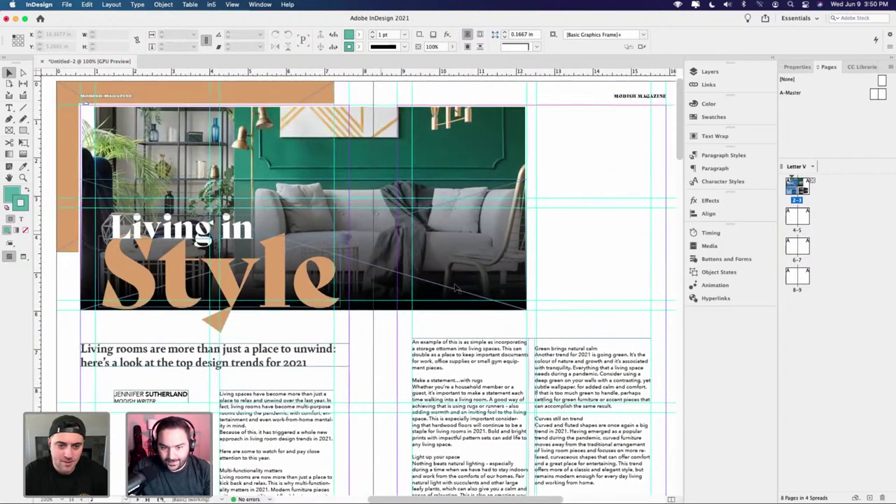
- Place the Living_Room photo from the libraries onto the right page
click(856, 66)
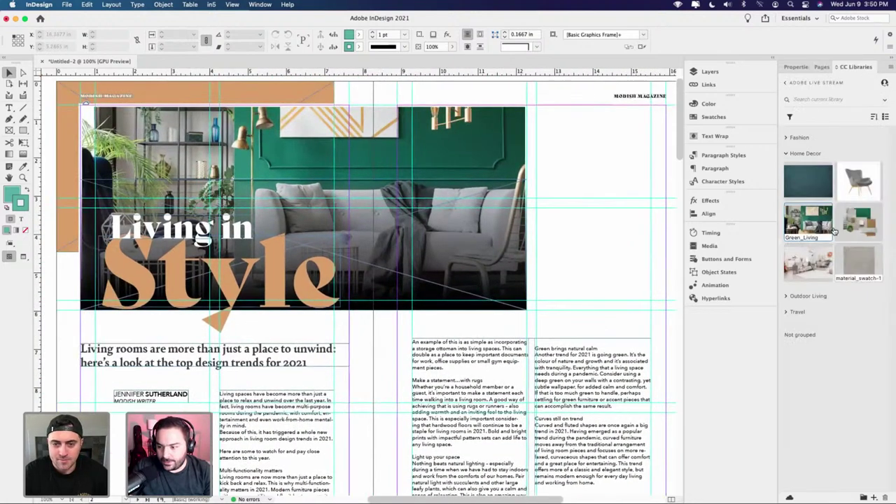
mouse_move(809, 262)
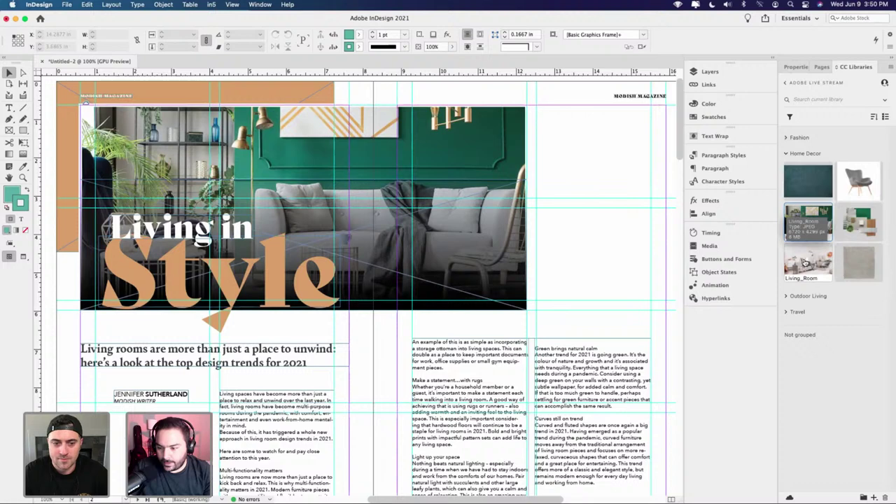
scroll(532, 210, right, 2)
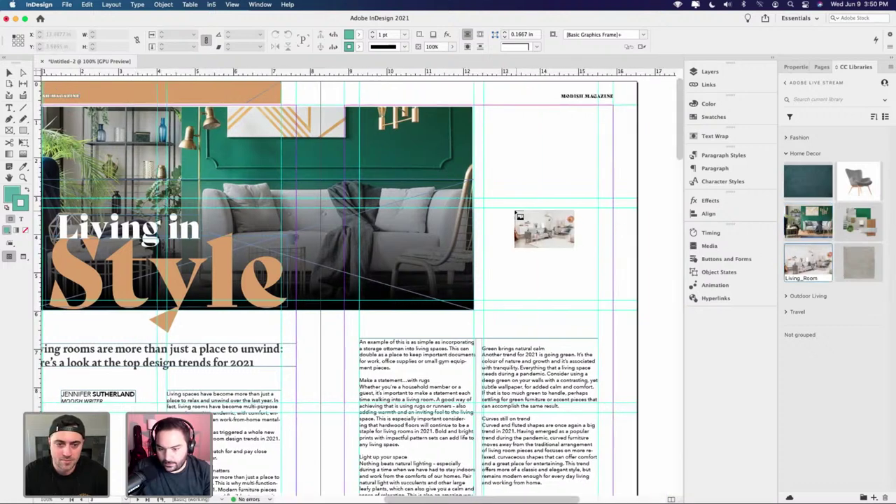
scroll(455, 210, down, 2)
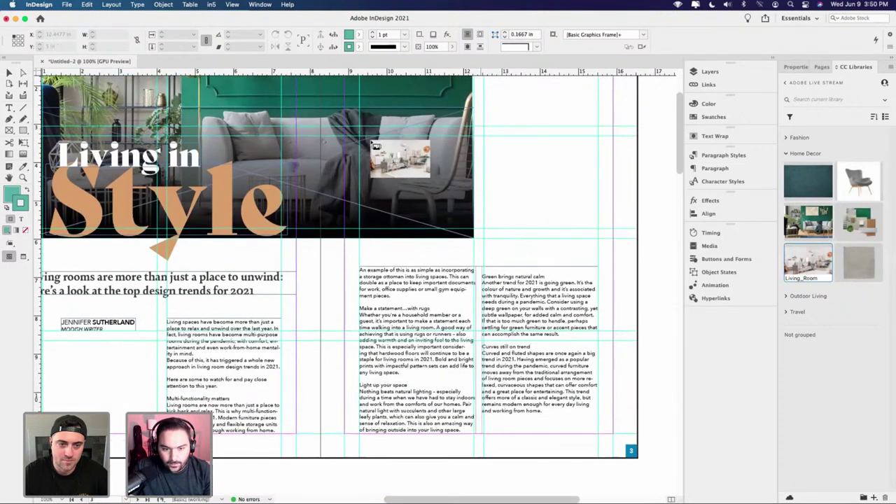
drag(403, 155, 589, 243)
drag(359, 126, 599, 278)
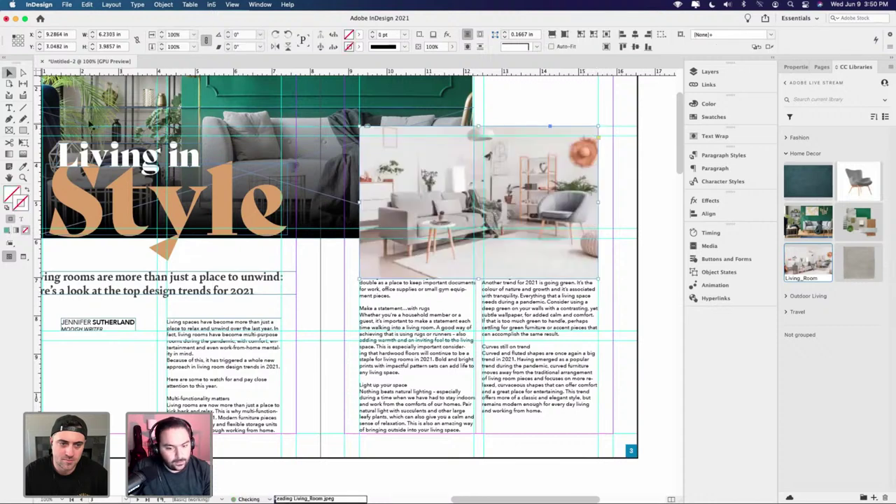
- Give the right-page photo a 4 pt [Paper] white border
scroll(313, 148, up, 3)
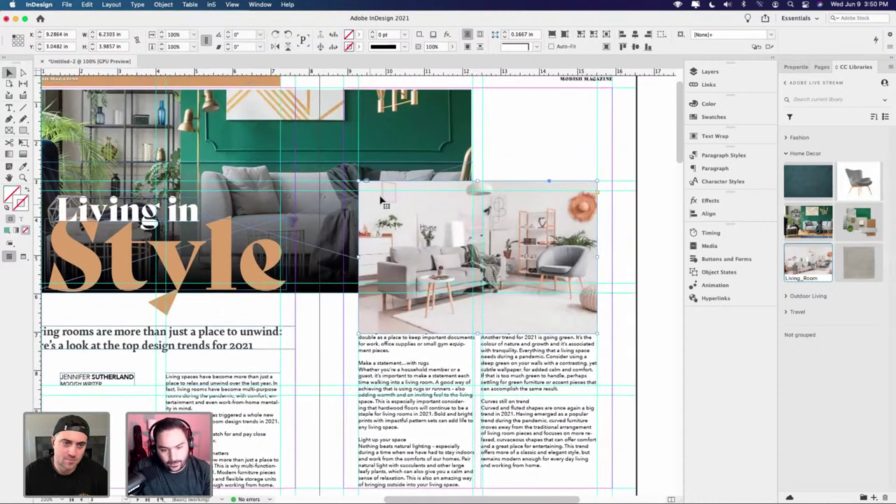
click(796, 67)
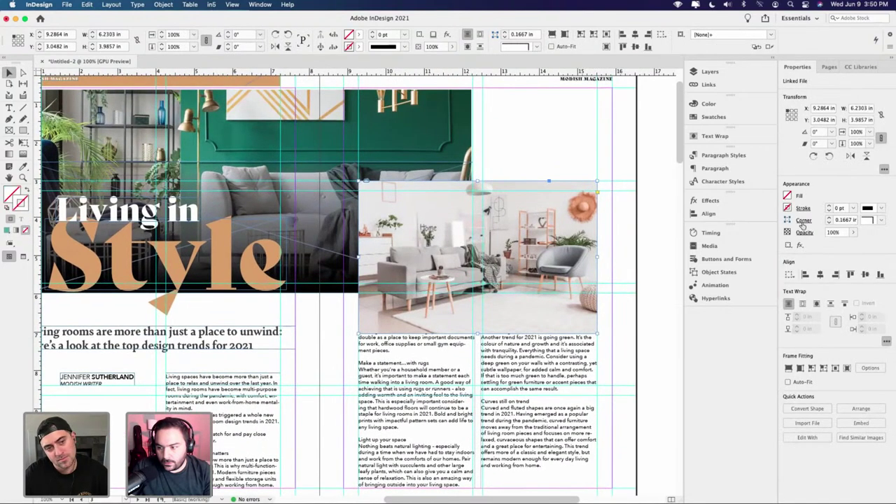
click(829, 206)
click(829, 206)
click(829, 206)
click(829, 206)
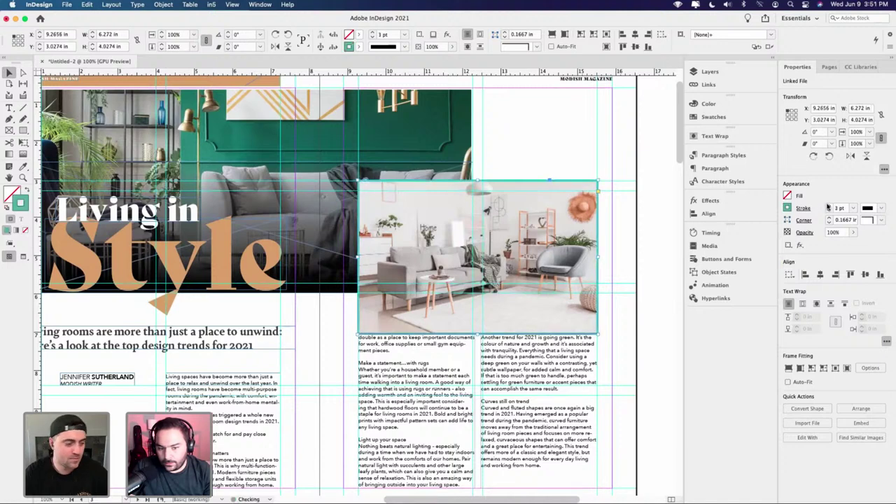
click(787, 209)
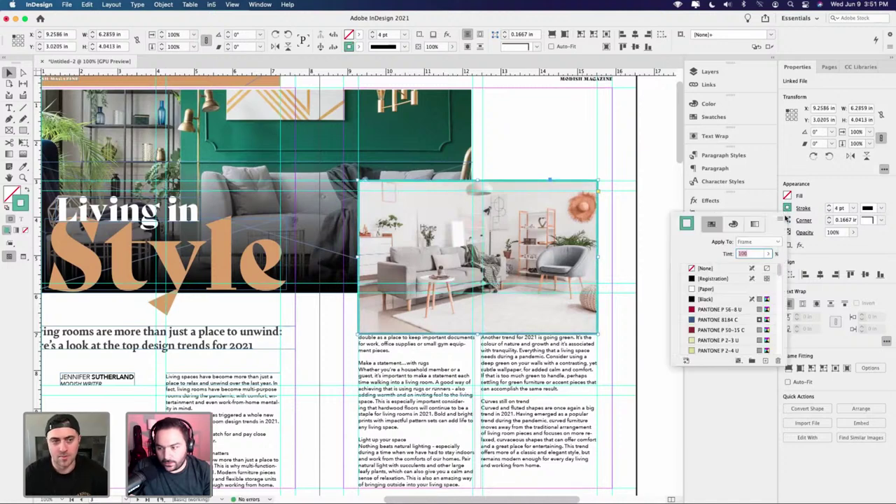
click(704, 289)
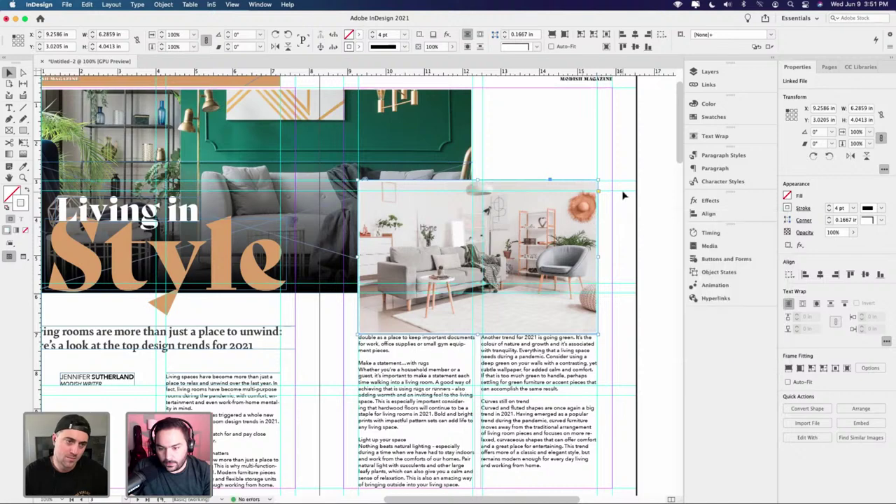
key(w)
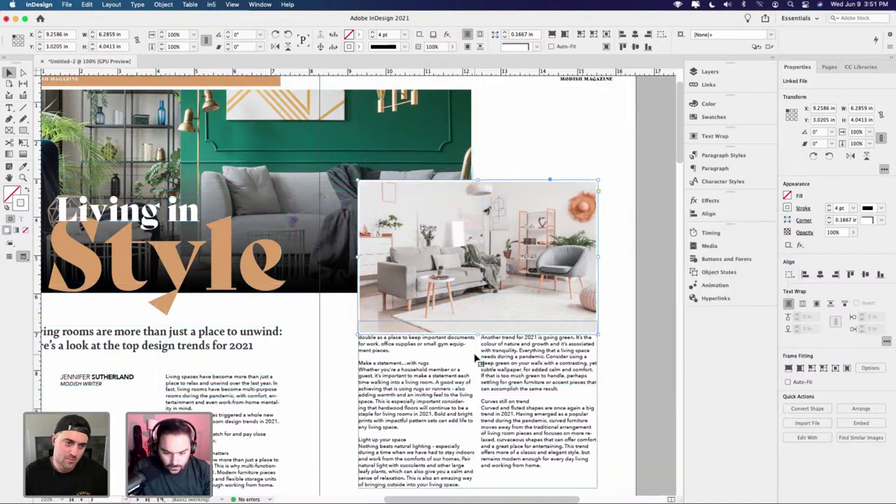
- Move the text frame's top down below the new photo
click(479, 360)
scroll(483, 241, down, 4)
drag(467, 189, 466, 226)
click(612, 216)
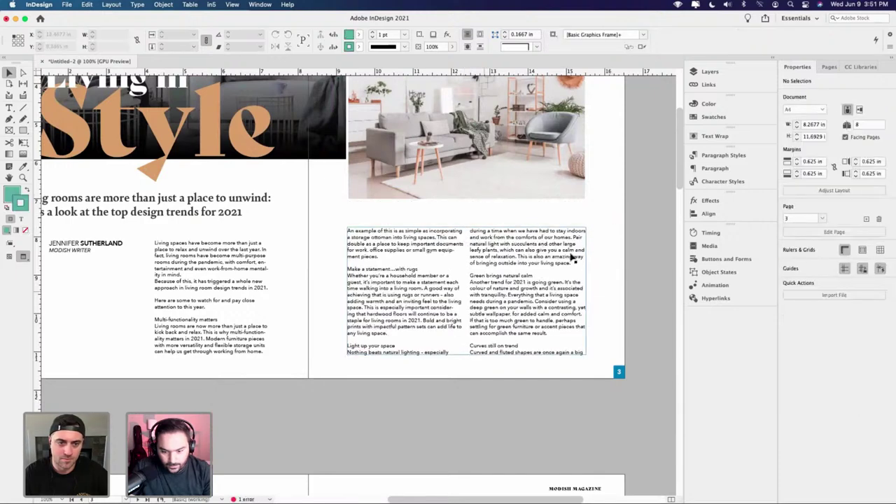
scroll(553, 241, up, 2)
scroll(553, 241, left, 3)
scroll(563, 235, left, 3)
scroll(563, 234, down, 1)
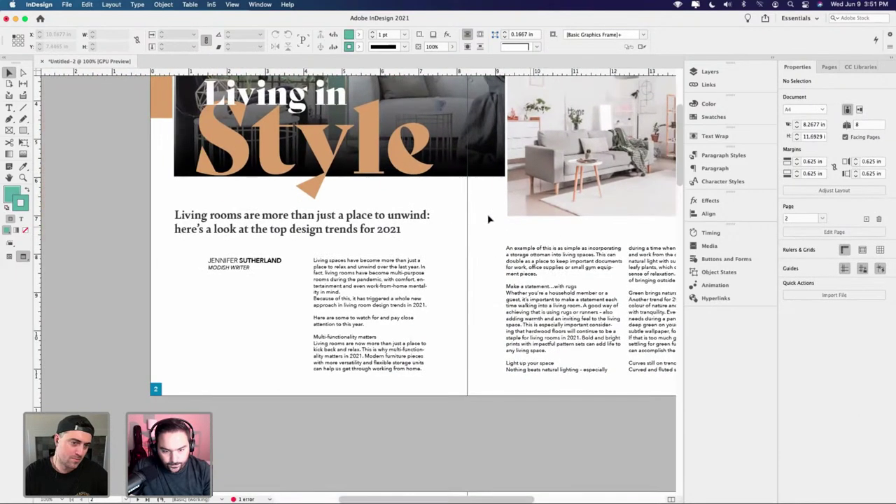
- Shorten the right-page room photo from the bottom to H 3.686 in
drag(481, 175, 464, 265)
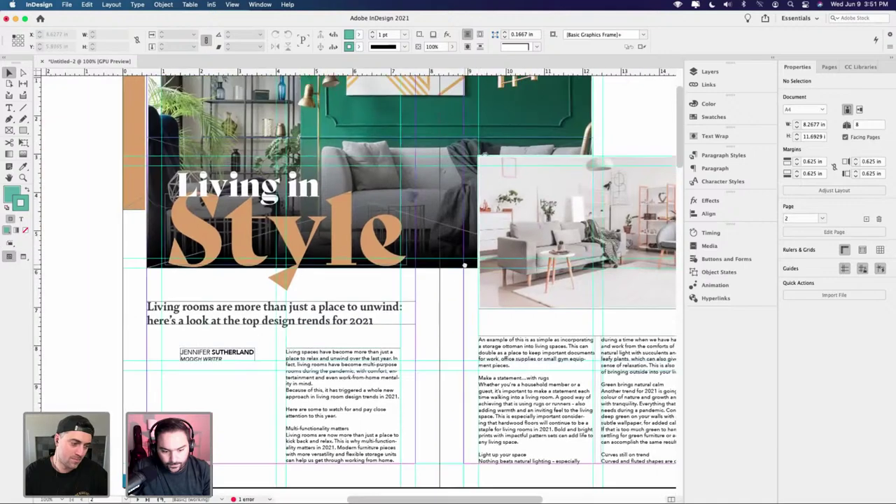
drag(374, 357, 371, 317)
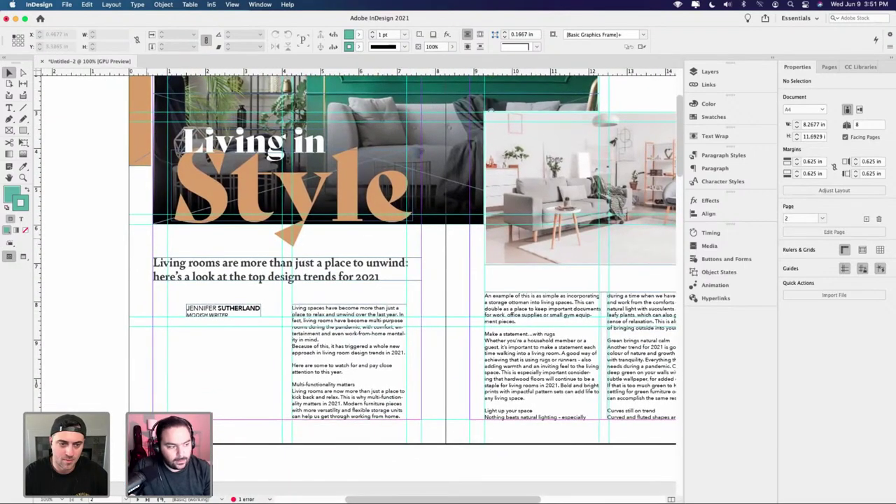
scroll(388, 372, down, 5)
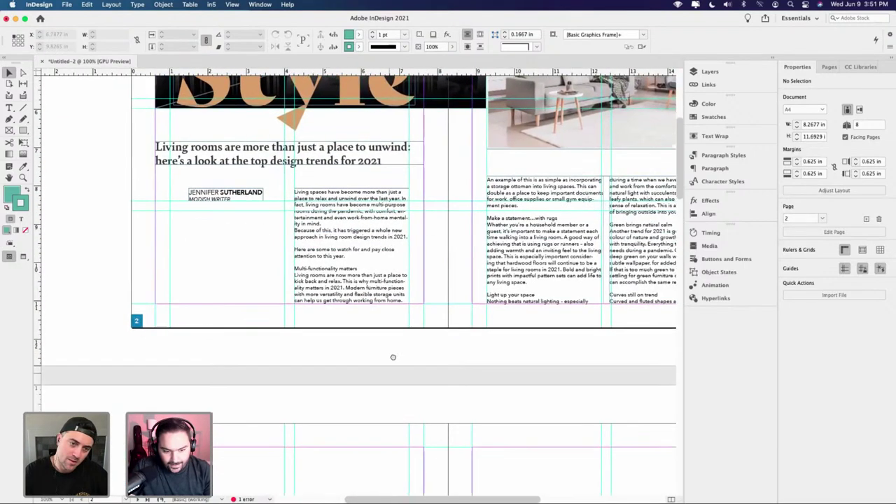
scroll(388, 356, up, 5)
scroll(292, 365, right, 5)
scroll(291, 365, up, 2)
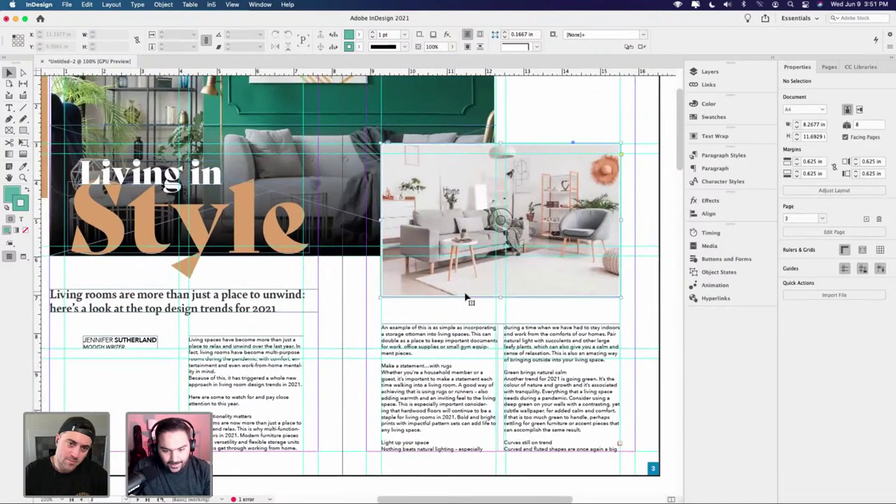
click(502, 292)
drag(504, 297, 504, 283)
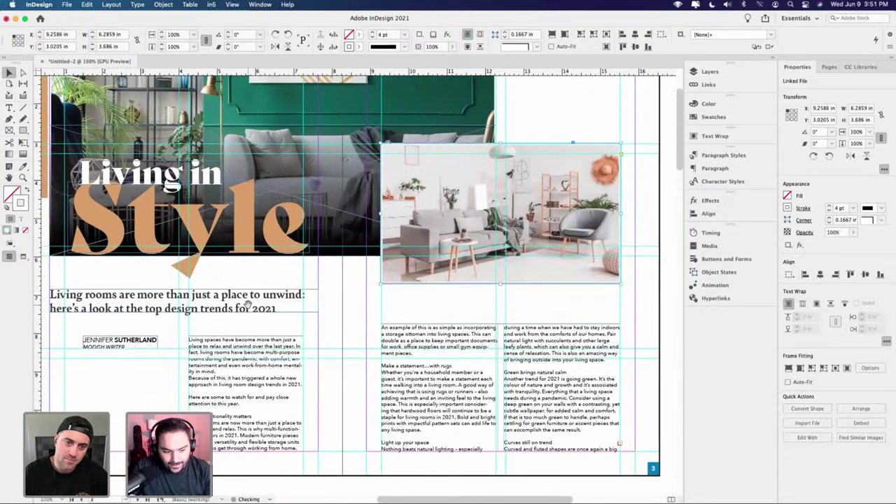
scroll(350, 266, left, 5)
scroll(350, 266, down, 2)
click(399, 300)
click(410, 296)
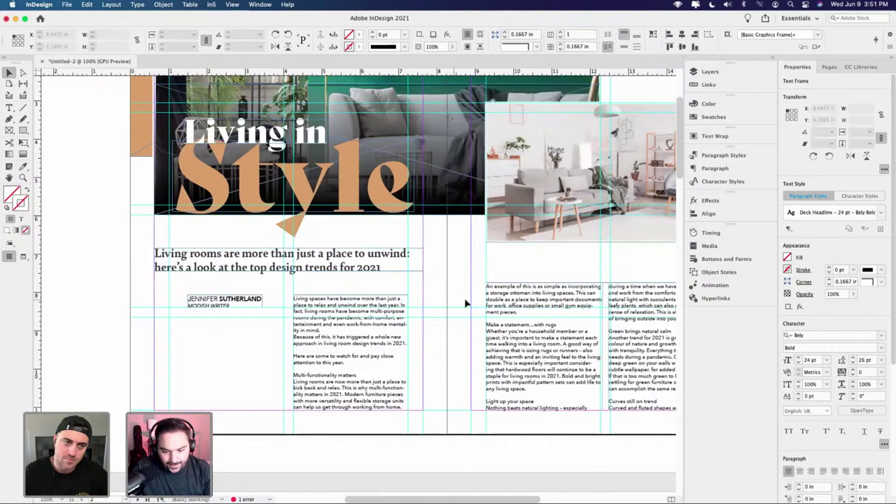
- Stretch the two-column body text frame up to sit just below the photo
scroll(410, 297, right, 5)
click(519, 300)
drag(518, 296, 517, 283)
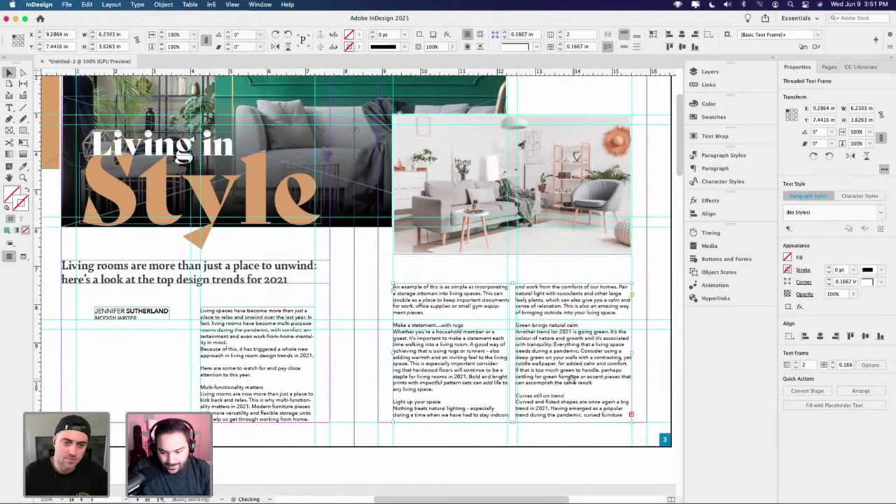
scroll(350, 315, right, 4)
scroll(350, 315, down, 1)
- Zoom in on page 2's body text and select the 'Multi-functionality matters' heading line
key(super+equal)
key(super+equal)
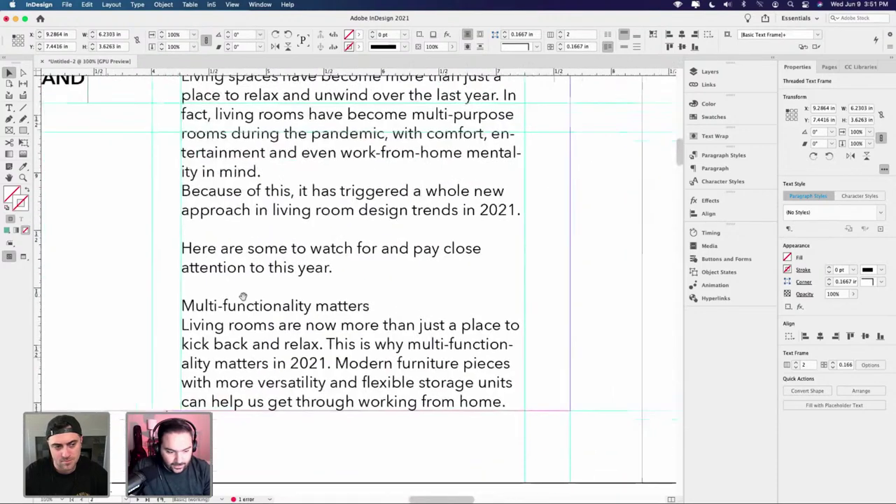
double_click(237, 305)
drag(393, 306, 126, 306)
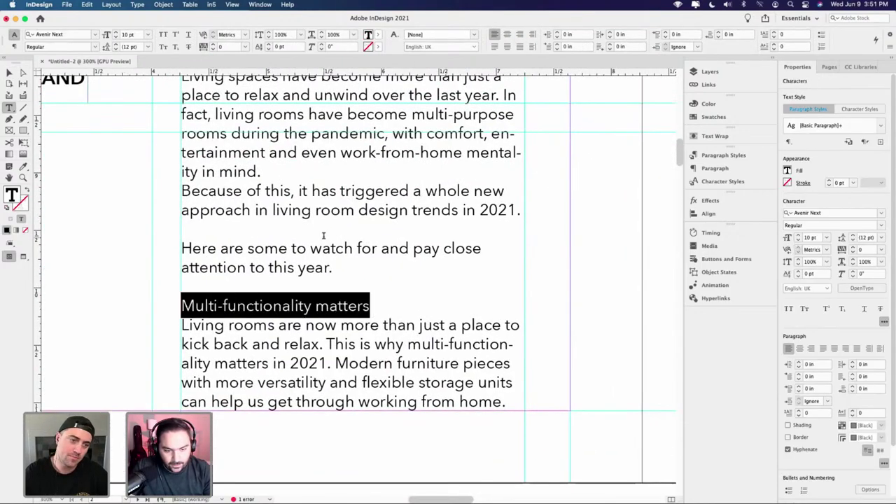
scroll(320, 239, down, 3)
key(super+minus)
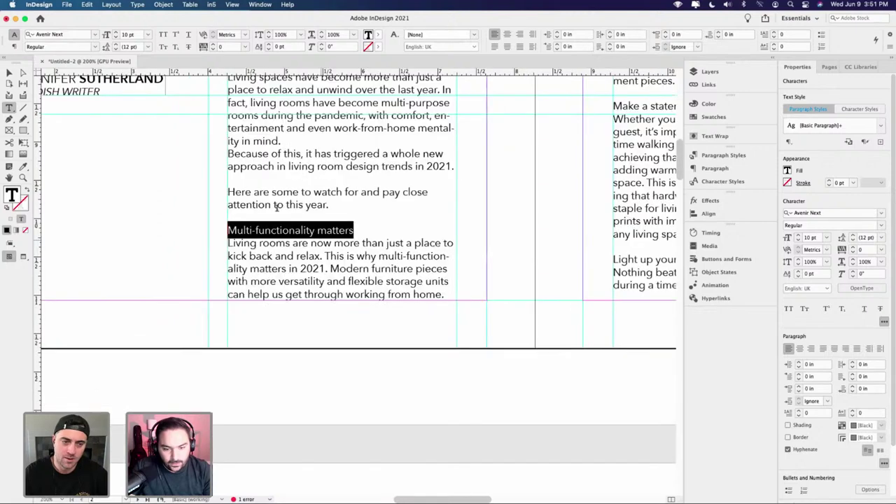
click(10, 73)
scroll(280, 211, right, 8)
scroll(280, 210, up, 2)
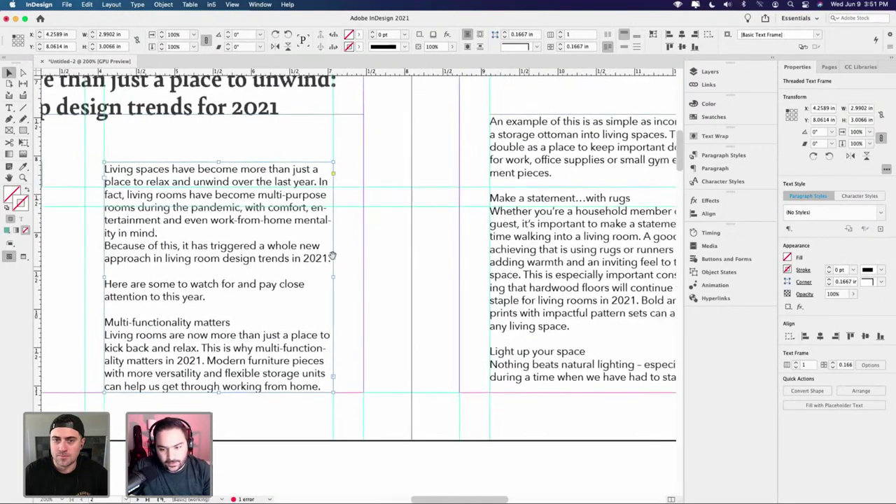
- Delete the blank lines before 'Light up your space', 'Make a statement…with rugs' and 'Curves still on trend'
triple_click(430, 263)
click(334, 325)
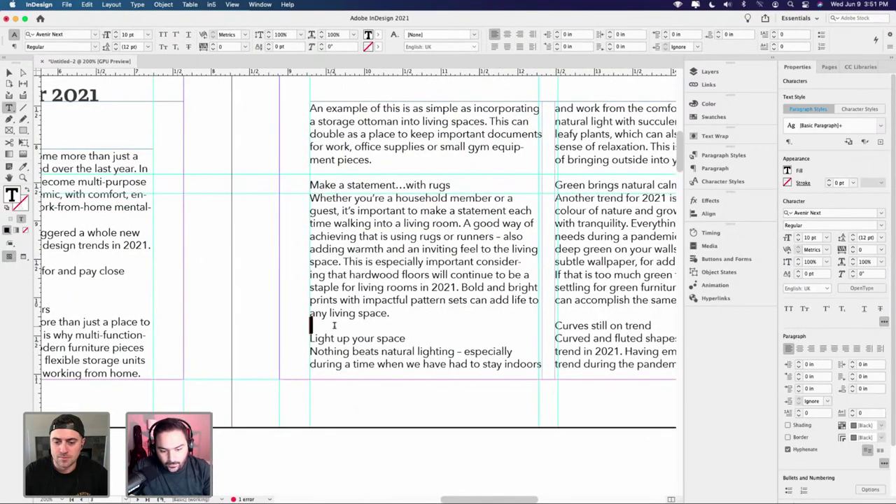
key(BackSpace)
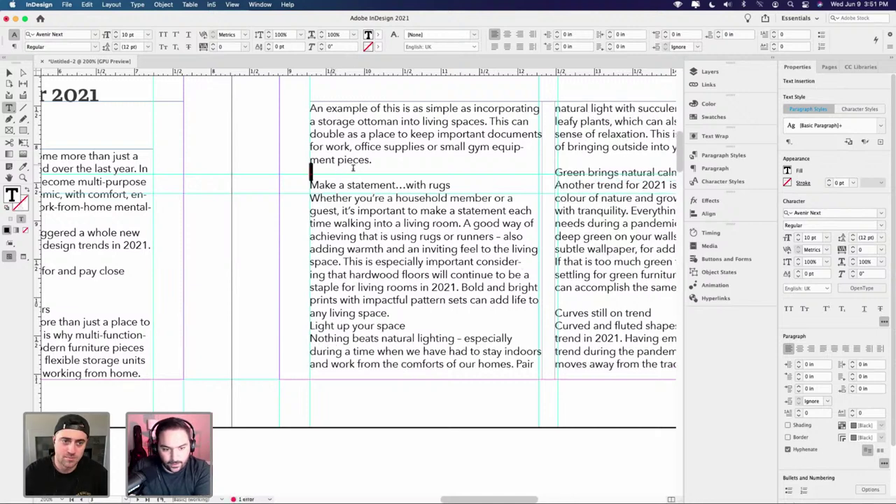
key(BackSpace)
key(BackSpace)
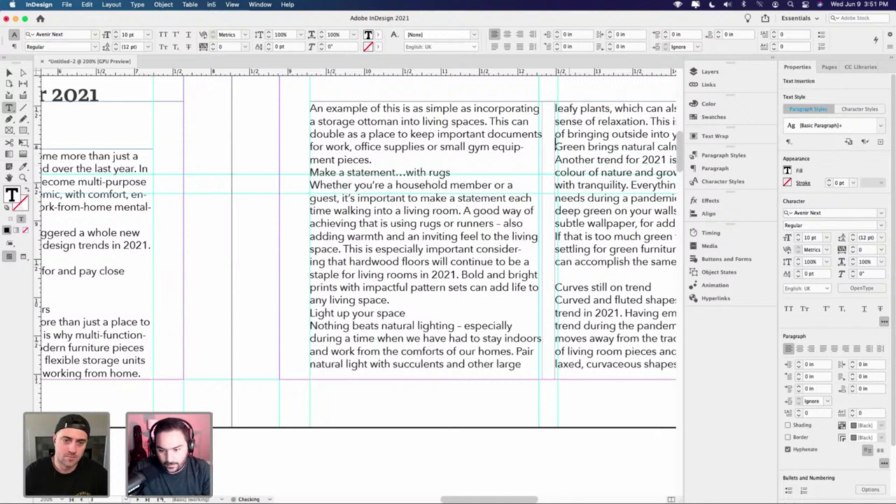
double_click(567, 282)
click(567, 274)
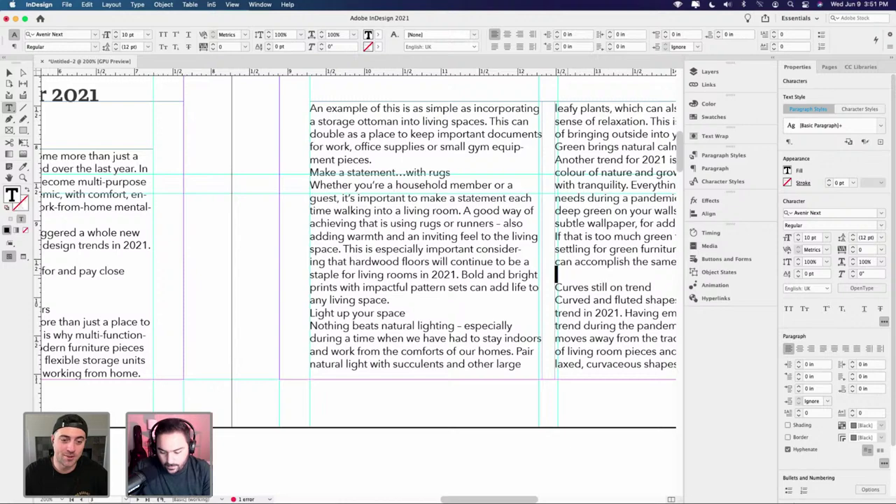
key(BackSpace)
click(9, 73)
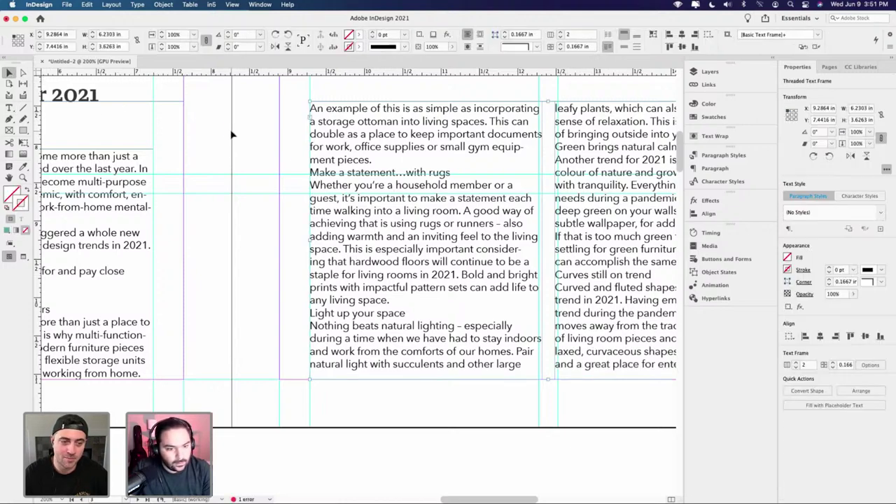
- Flow the right column's overset text into a new threaded frame beside the page
scroll(305, 212, right, 5)
scroll(540, 252, down, 6)
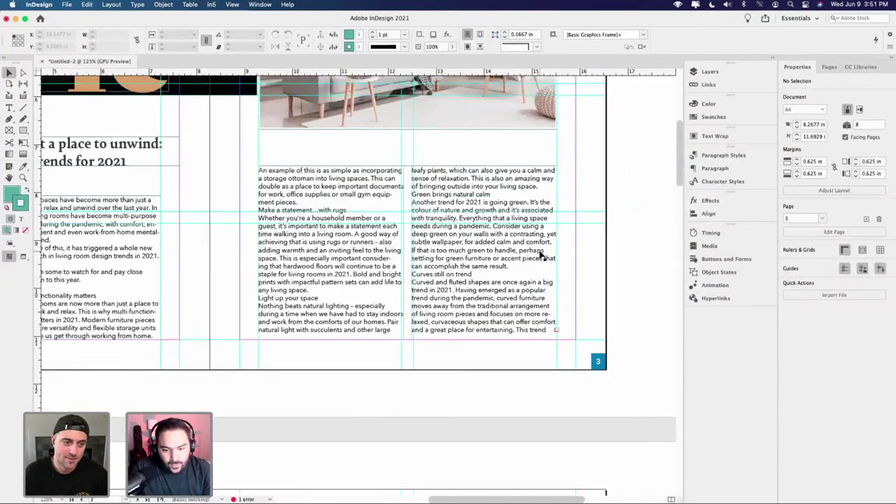
scroll(403, 266, right, 3)
click(402, 266)
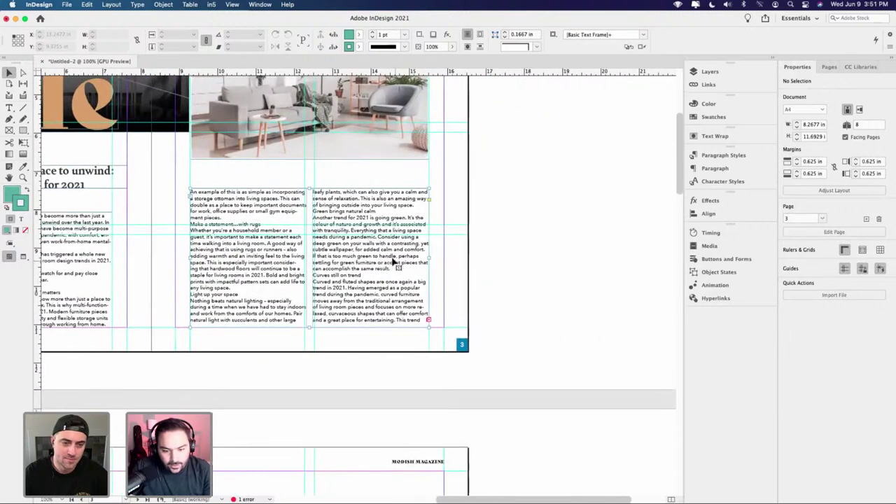
click(428, 320)
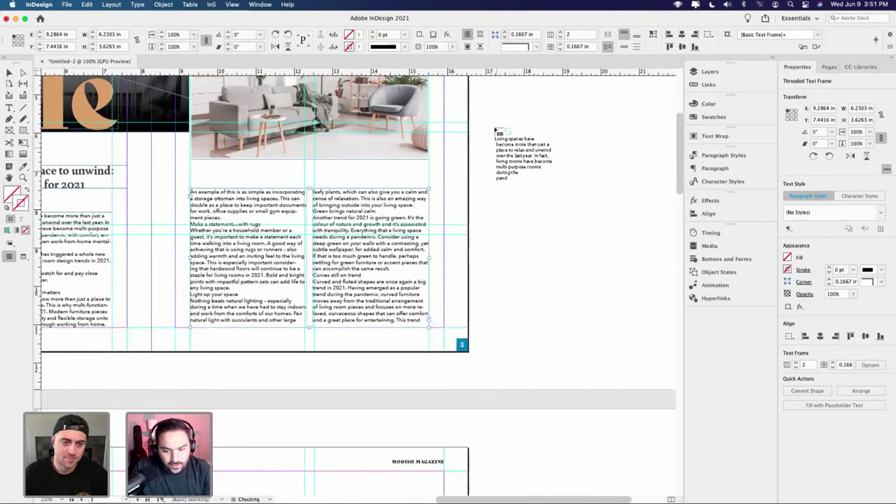
mouse_move(495, 123)
mouse_down()
mouse_move(569, 303)
mouse_move(592, 321)
mouse_up()
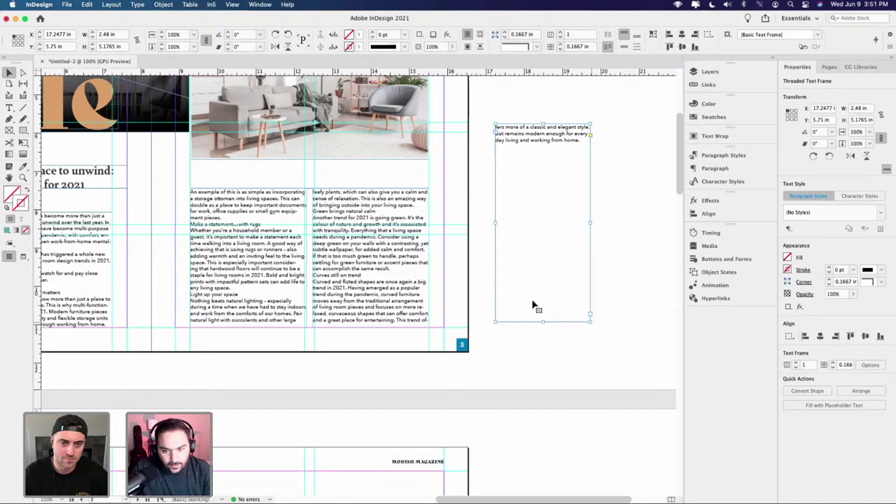
click(166, 194)
- Select the entire threaded body story from page 2's text frame
scroll(166, 194, left, 6)
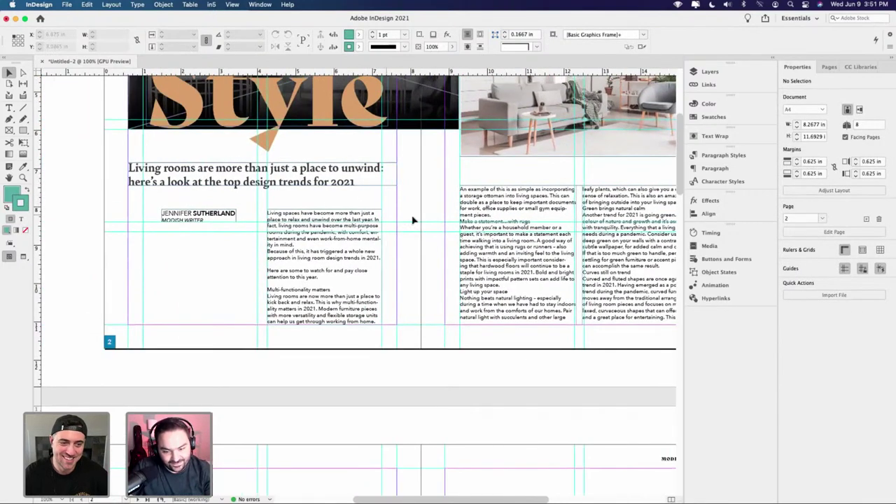
scroll(412, 220, down, 5)
scroll(357, 289, down, 2)
scroll(357, 289, left, 2)
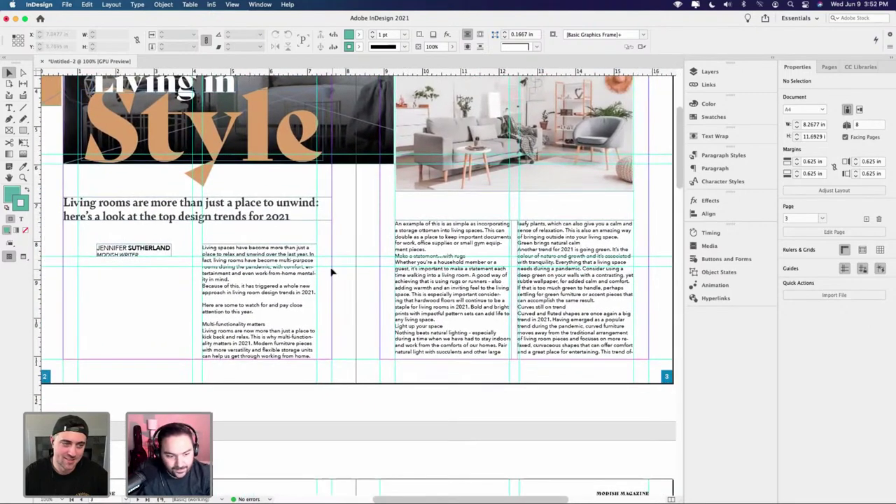
double_click(241, 326)
scroll(235, 328, up, 2)
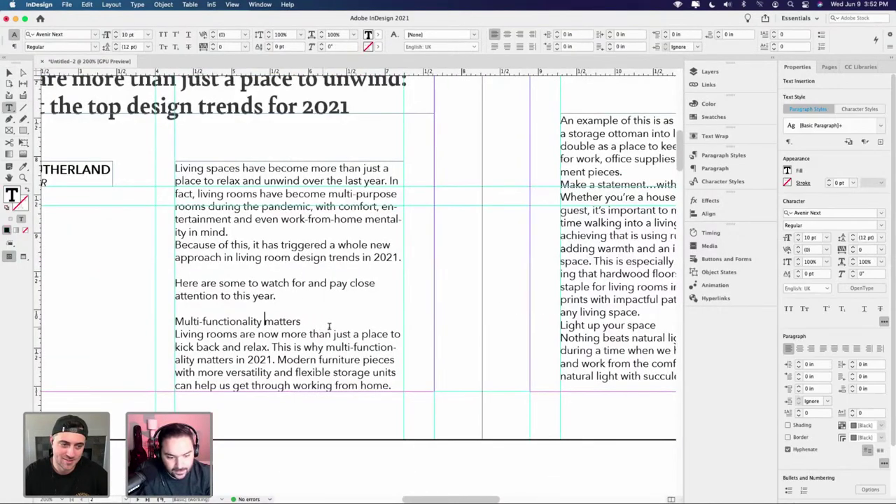
scroll(329, 327, right, 6)
key(super+a)
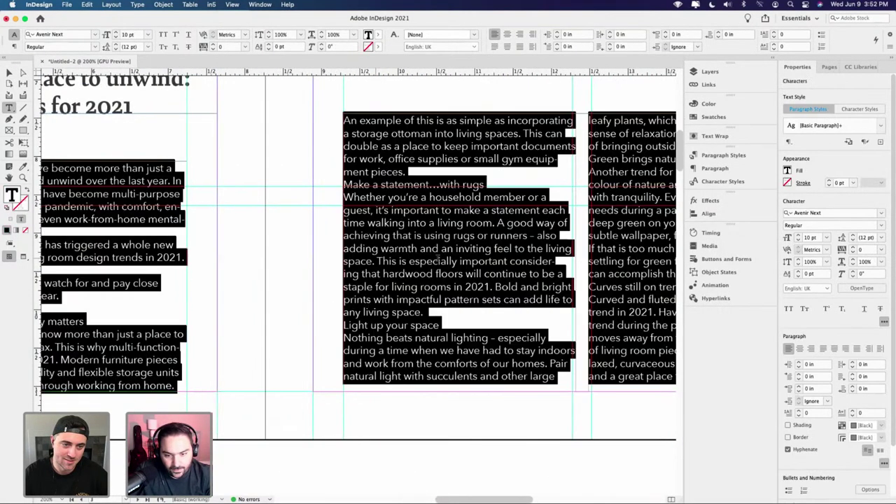
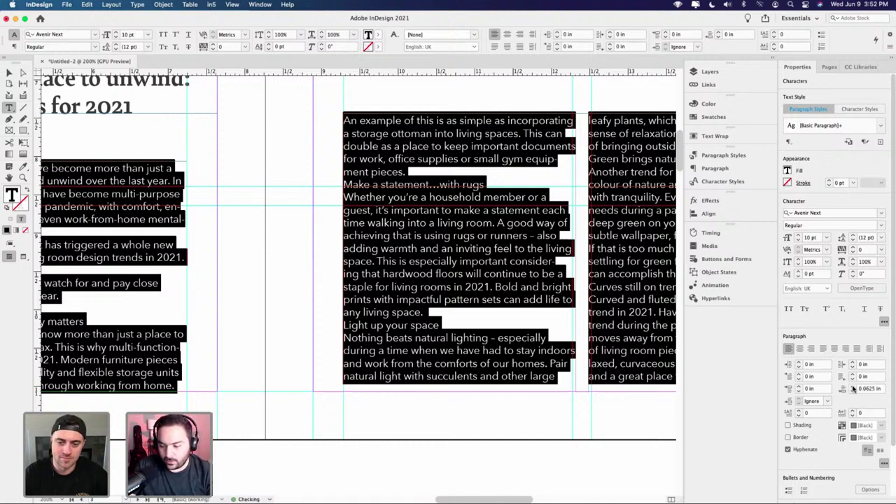
- Set paragraph Space After to 0.125 in and make the 'Make a statement…with rugs' heading all caps
click(853, 387)
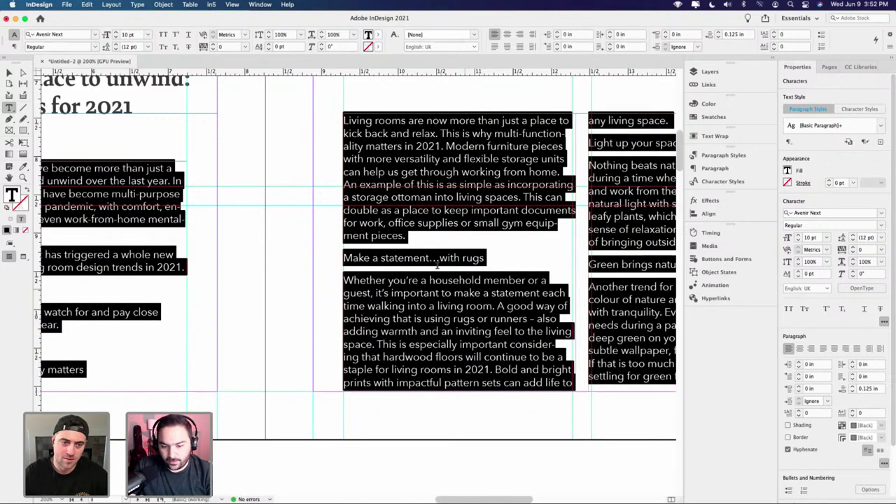
click(406, 278)
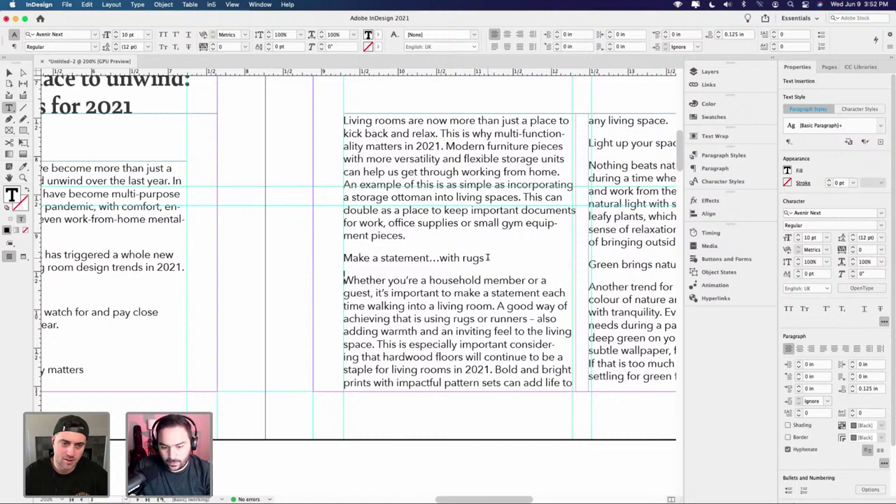
drag(488, 258, 342, 263)
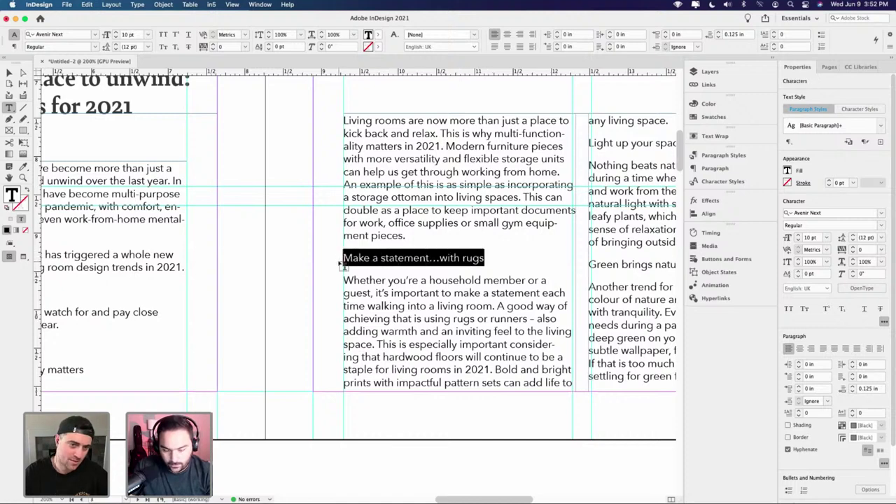
key(super+shift+k)
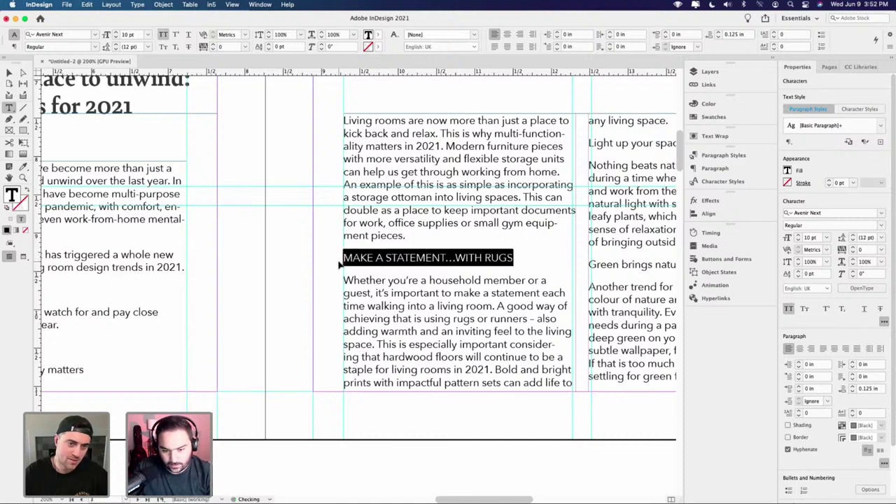
- Set the 'Make a statement…with rugs' heading's font style to Avenir Next Demi Bold
click(90, 46)
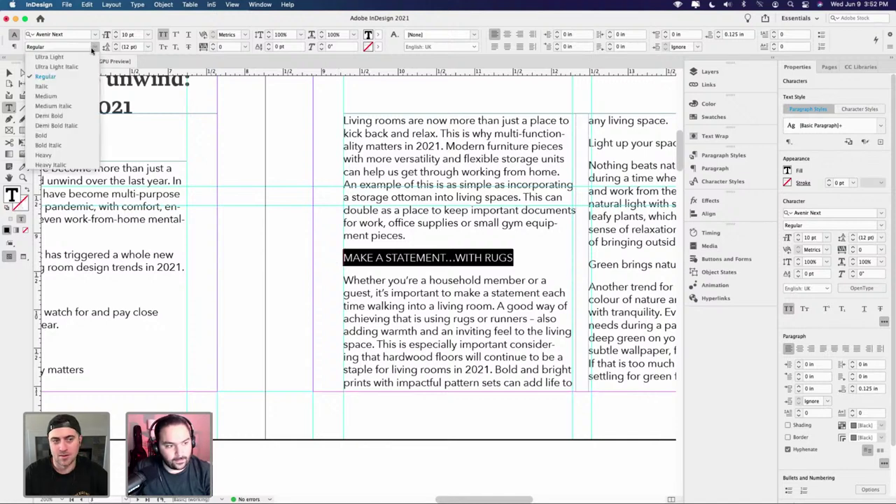
click(61, 116)
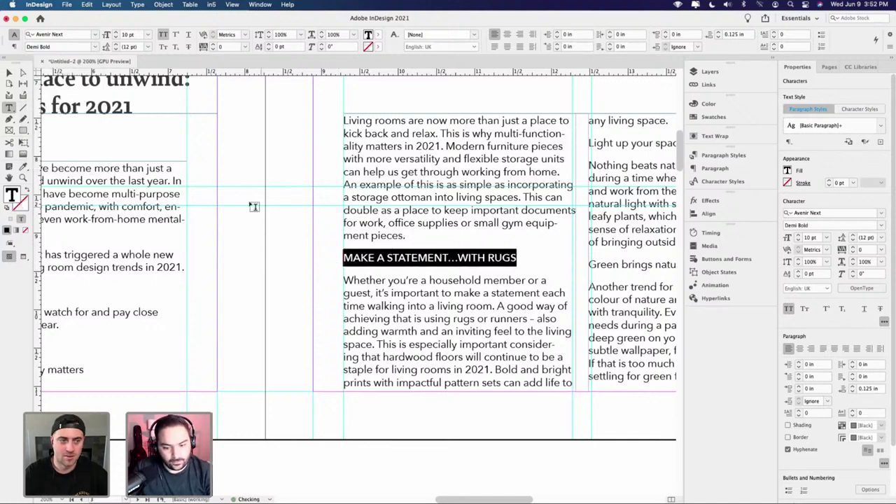
click(427, 264)
key(super+minus)
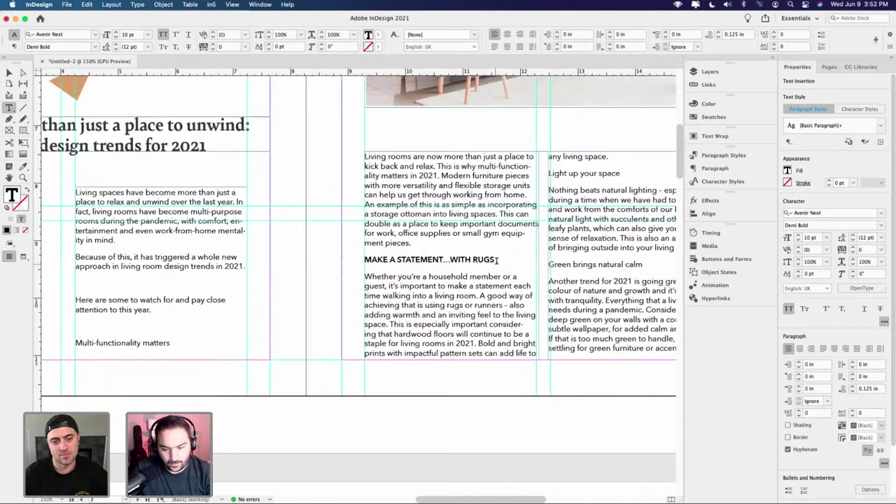
drag(498, 259, 364, 259)
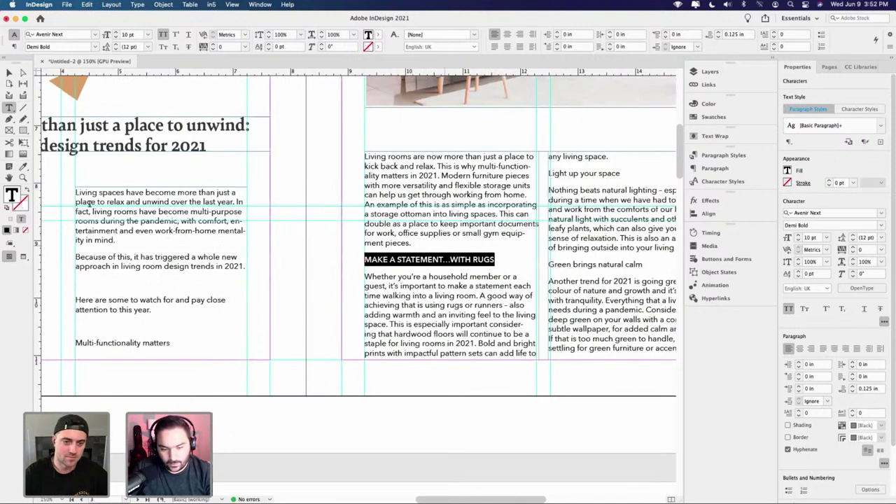
click(10, 72)
- Eyedropper the MAKE A STATEMENT heading's formatting onto the 'Light up your space' subheading
click(327, 161)
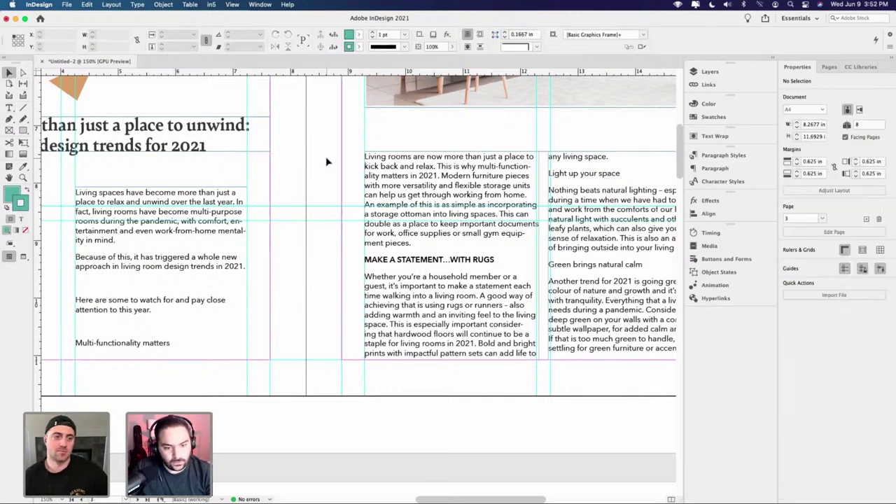
scroll(367, 215, right, 5)
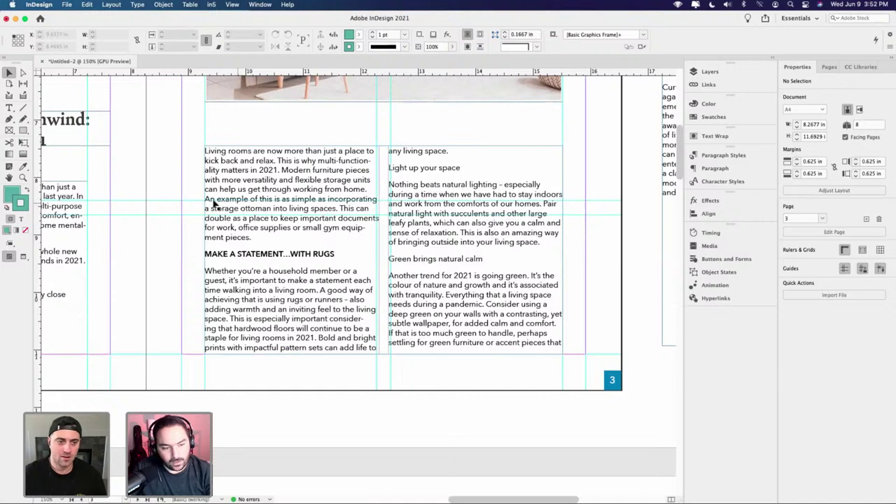
double_click(280, 253)
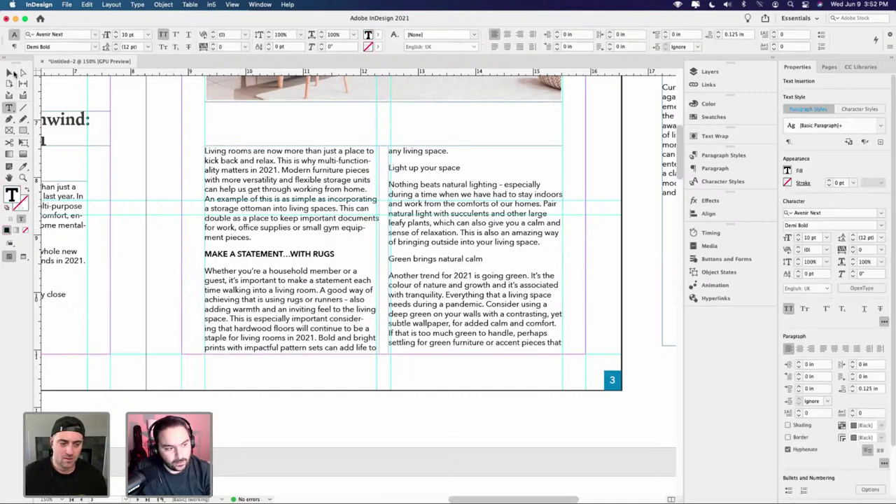
click(11, 72)
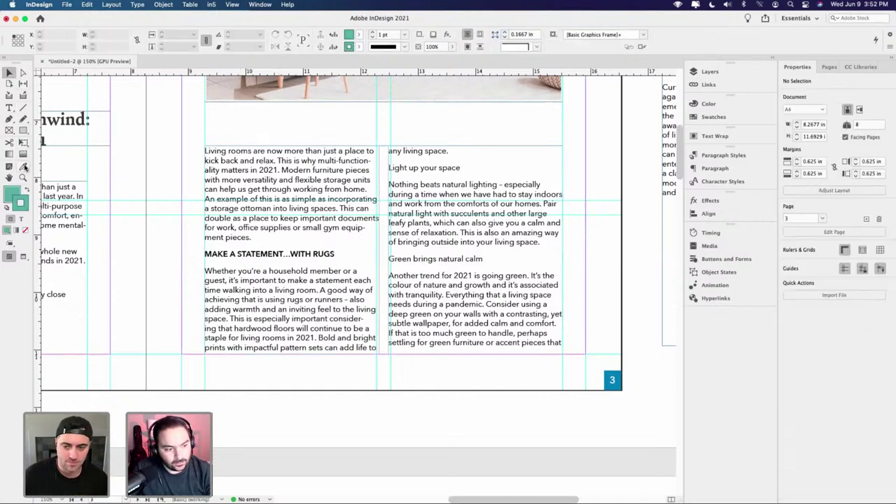
click(24, 166)
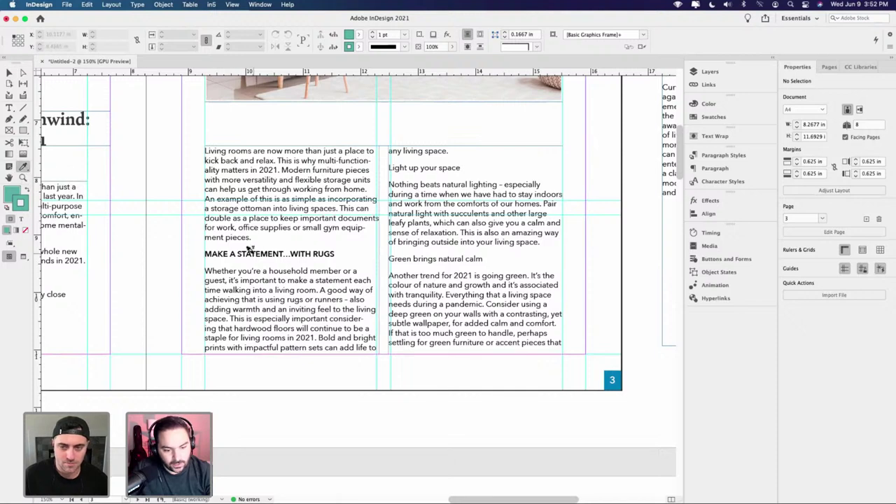
click(247, 253)
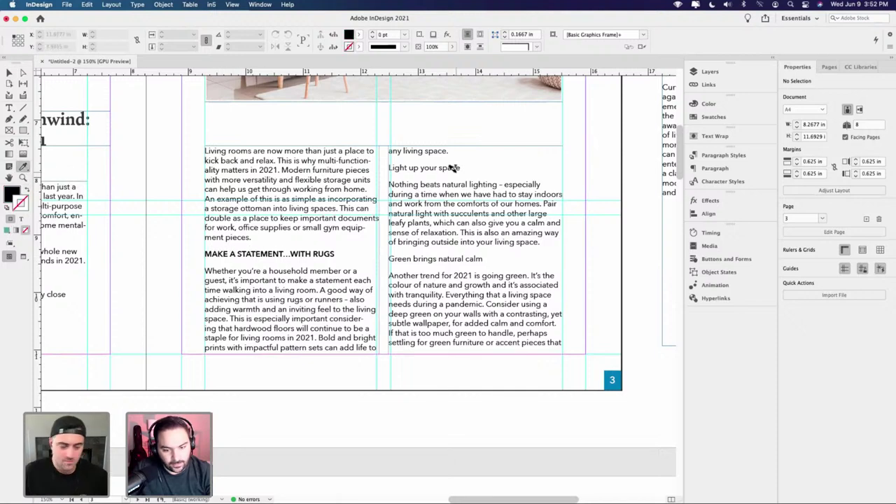
drag(404, 164, 389, 166)
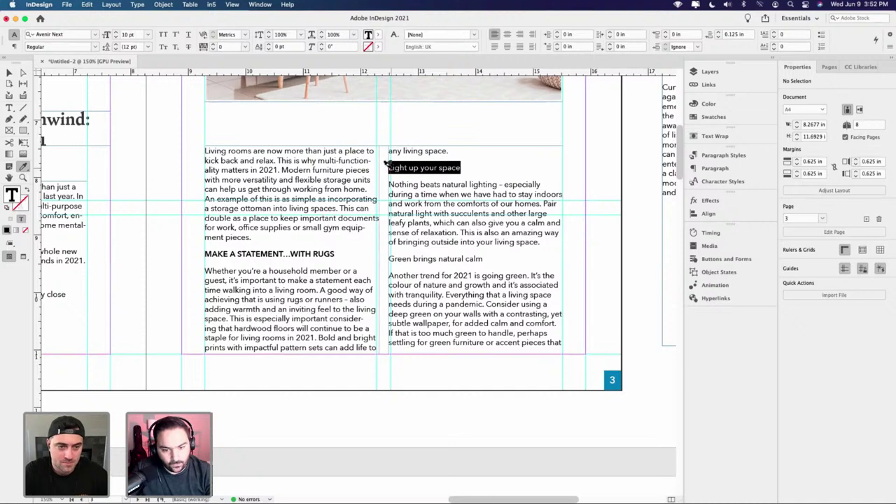
key(super+1)
- Apply the same bold all-caps formatting to 'Green brings natural calm' and 'Multi-functionality matters'
key(Escape)
drag(481, 258, 380, 254)
key(super+1)
key(Escape)
scroll(378, 253, left, 3)
scroll(376, 254, left, 5)
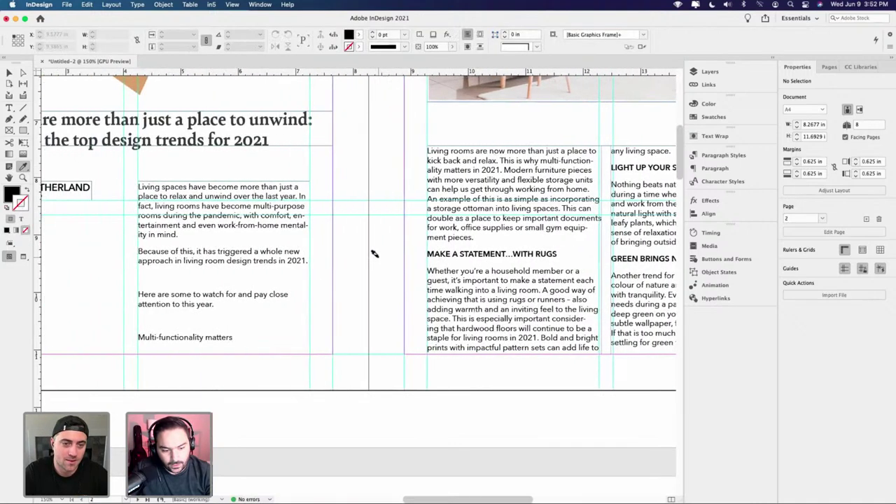
drag(387, 336, 286, 337)
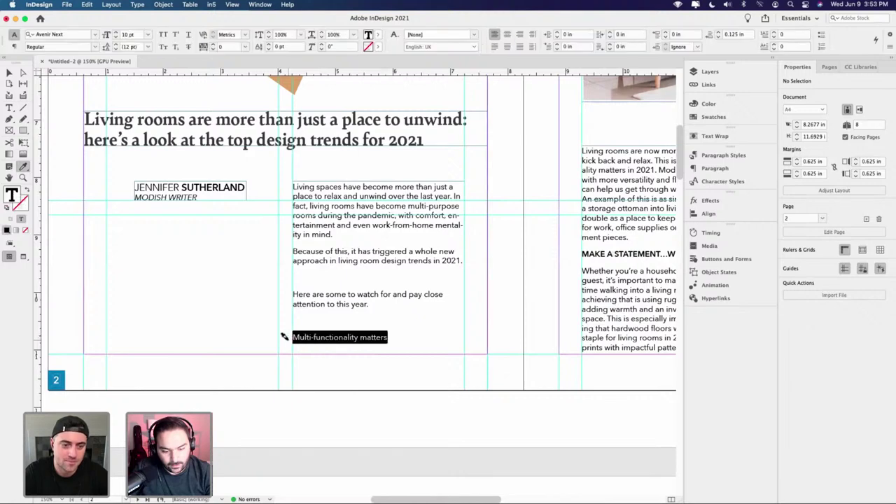
key(super+1)
key(Escape)
- Delete the empty paragraphs below the intro text and above MULTI-FUNCTIONALITY MATTERS
key(v)
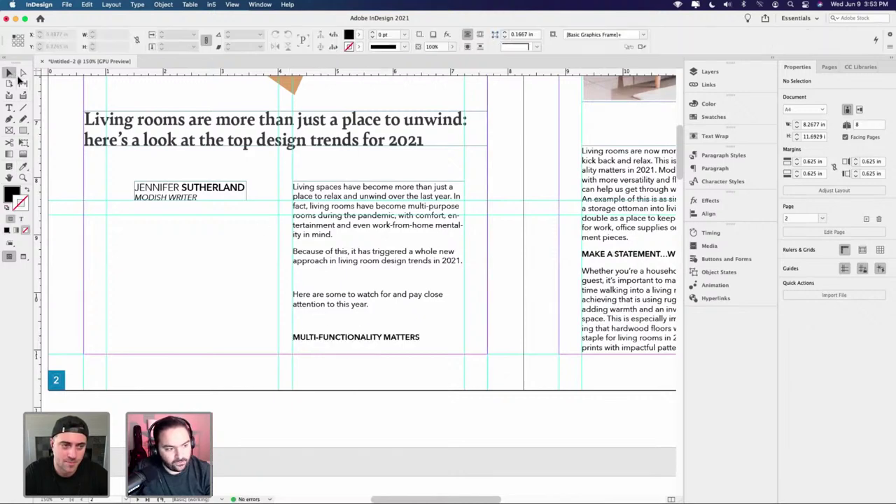
scroll(420, 260, right, 3)
scroll(420, 260, up, 1)
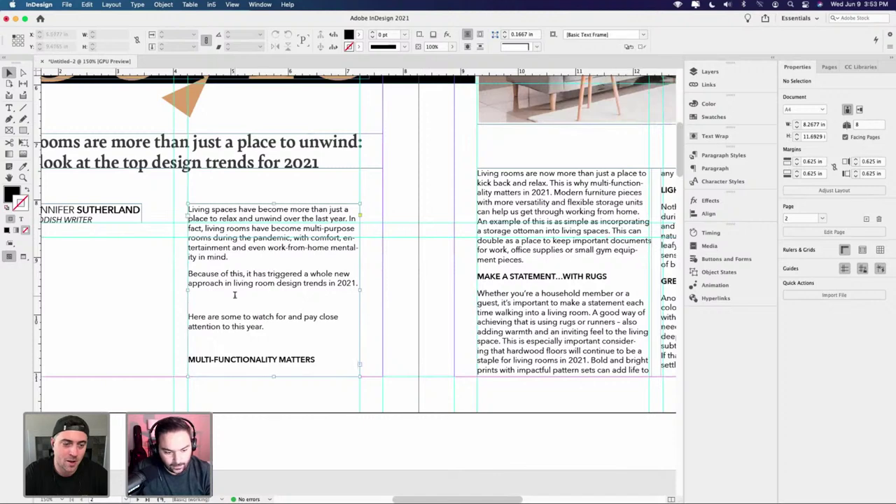
double_click(235, 295)
key(Delete)
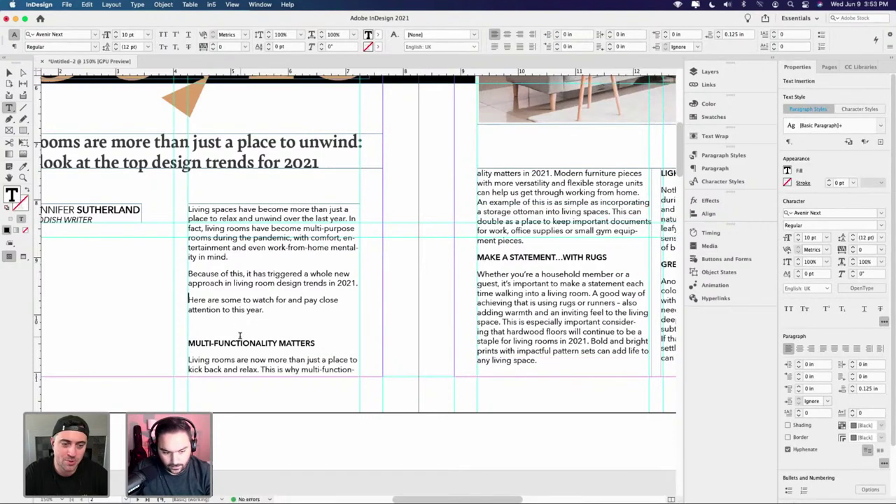
key(Delete)
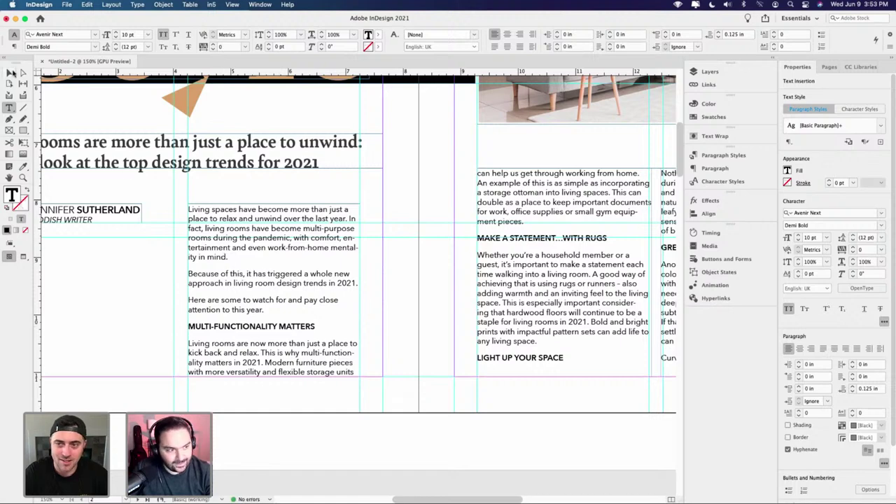
click(11, 72)
click(313, 192)
scroll(502, 232, right, 5)
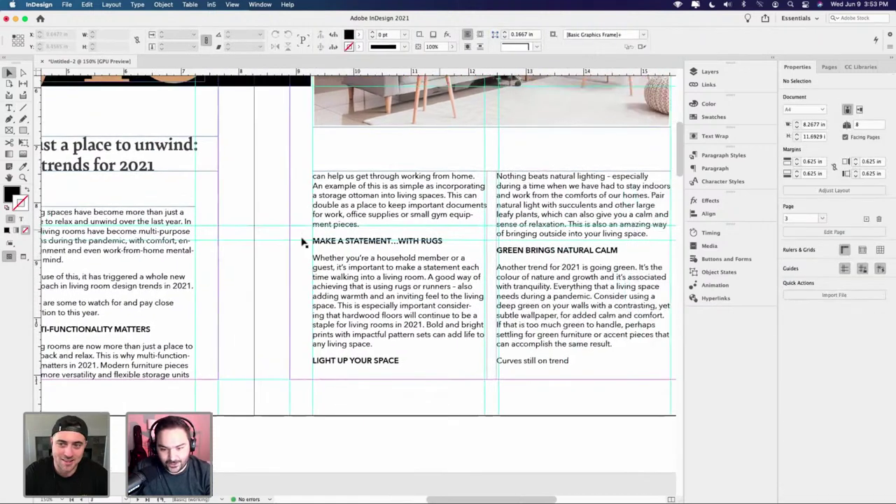
key(w)
click(525, 198)
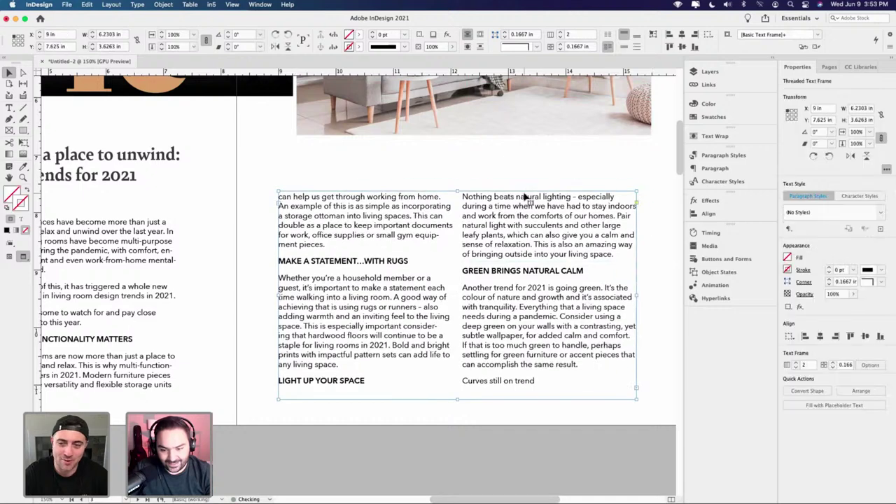
- Extend the living-room photo frame slightly downward
key(w)
scroll(490, 196, up, 2)
scroll(490, 196, right, 1)
click(442, 188)
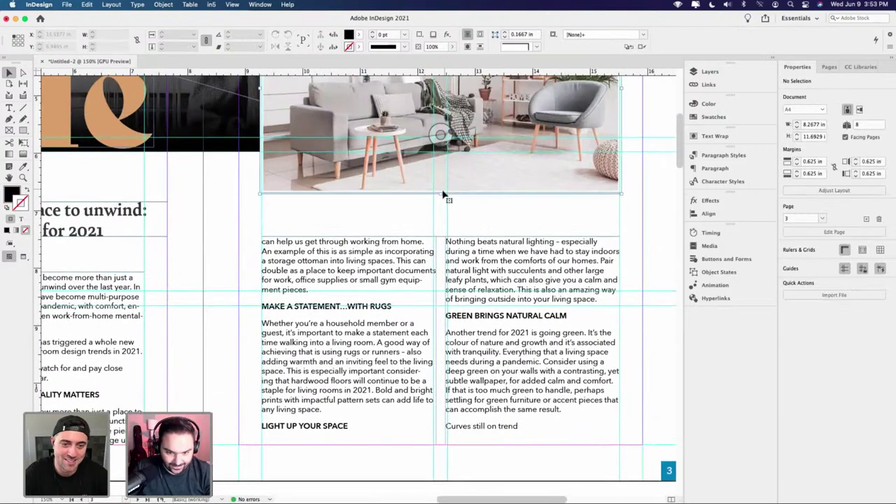
drag(440, 193, 441, 201)
click(557, 224)
- Crop the top of the living-room photo and fill the frame proportionally with the image
key(w)
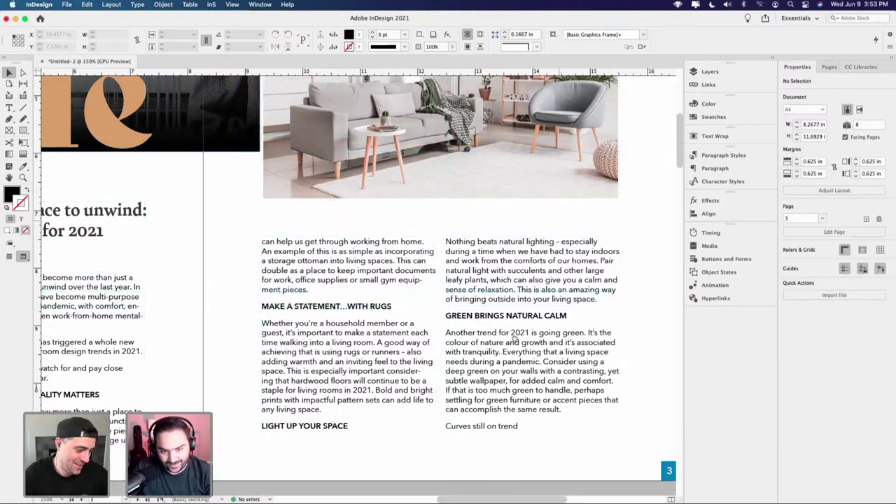
scroll(472, 306, down, 4)
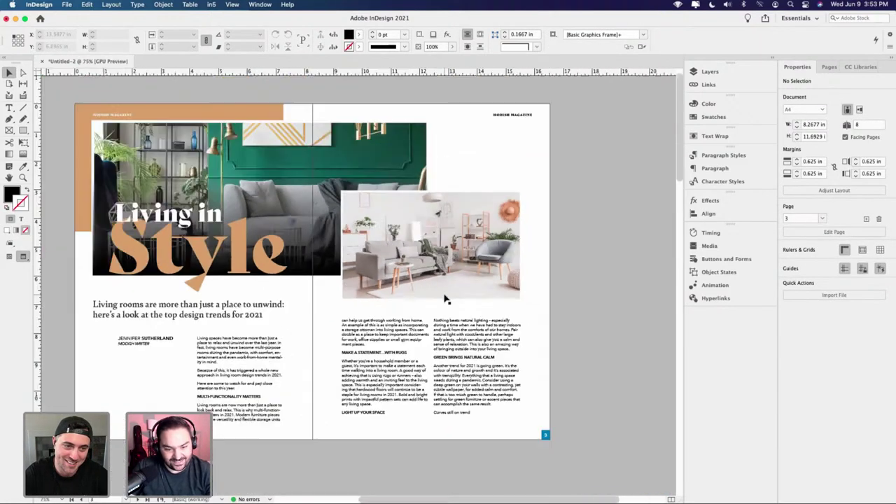
scroll(446, 299, down, 2)
scroll(434, 305, up, 2)
scroll(434, 304, left, 1)
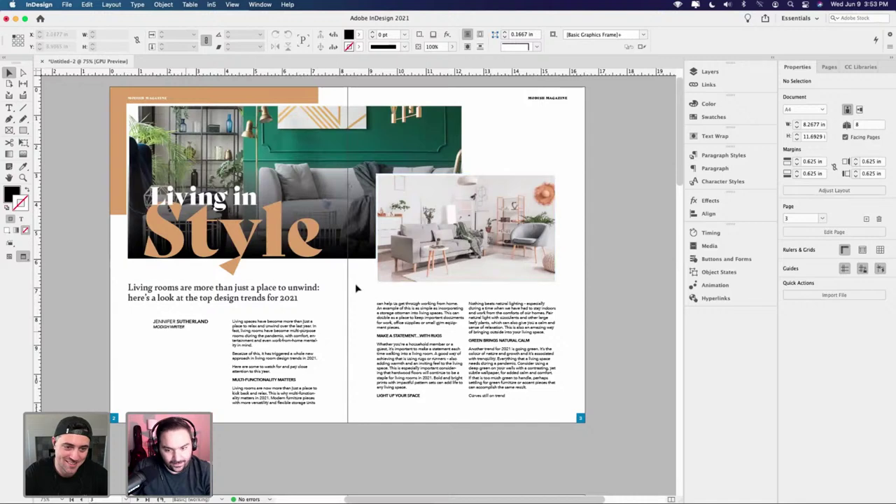
click(467, 186)
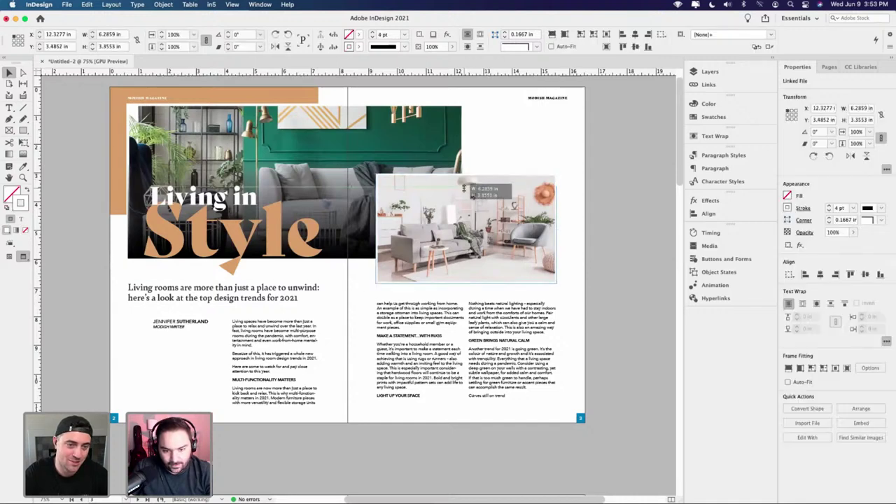
drag(464, 188, 464, 188)
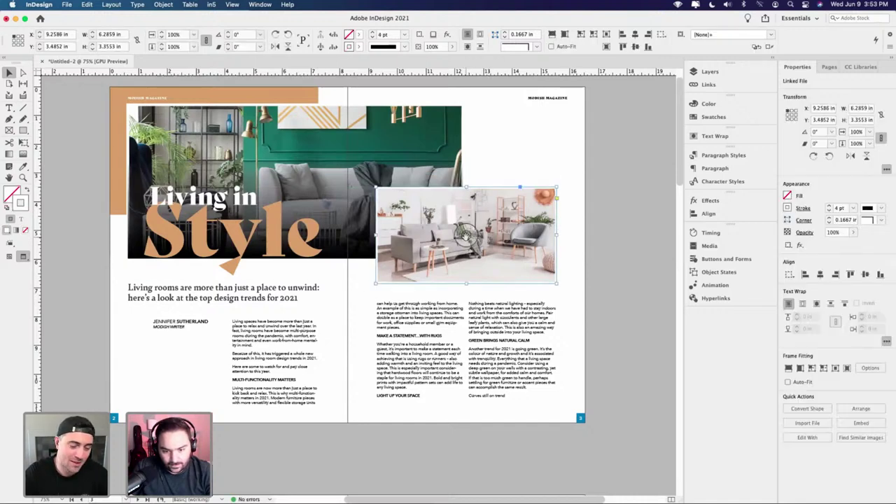
click(464, 235)
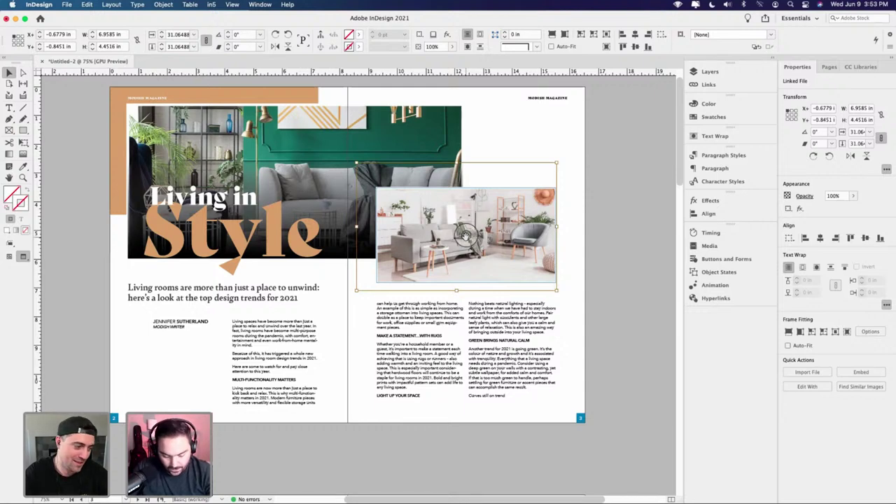
key(super+alt+shift+c)
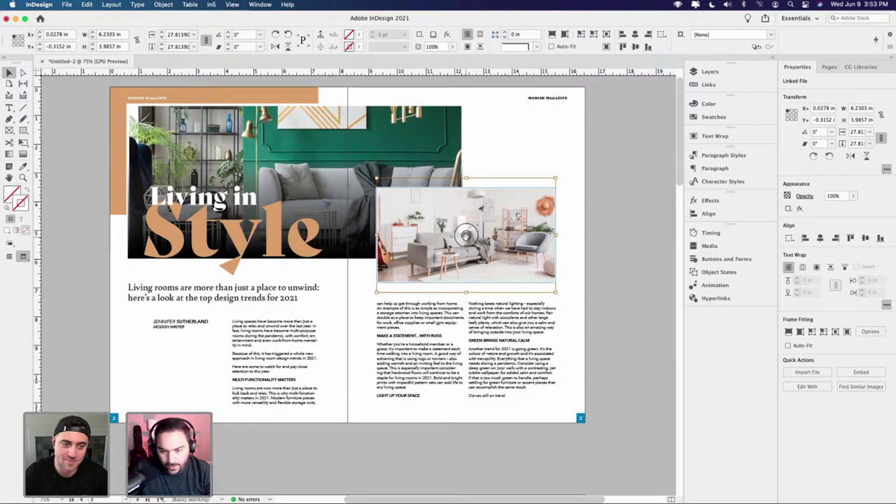
- At 125% zoom, nudge the living-room photo up two steps with the arrow key
key(super+equal)
key(super+equal)
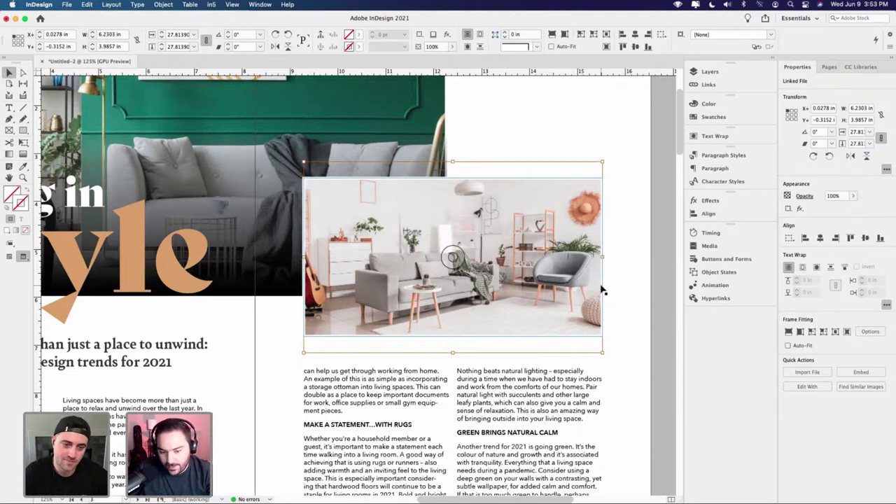
key(Up)
key(Up)
key(Up)
key(Up)
key(Up)
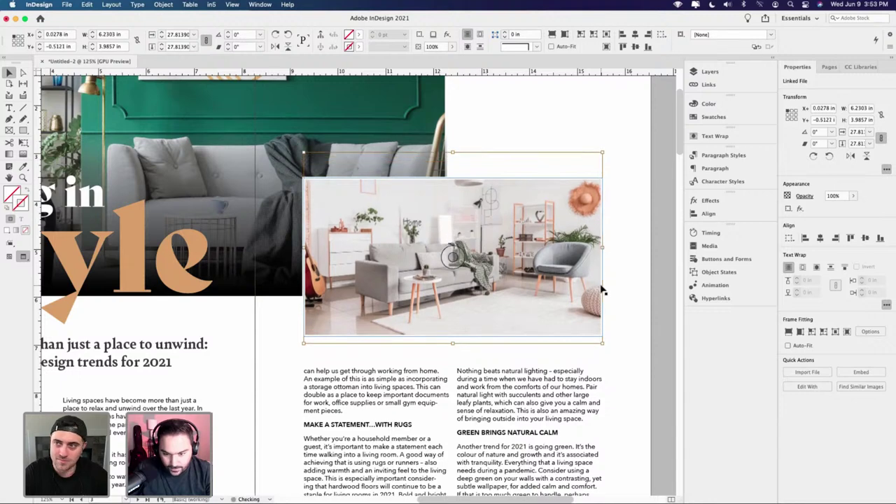
key(Up)
key(Up)
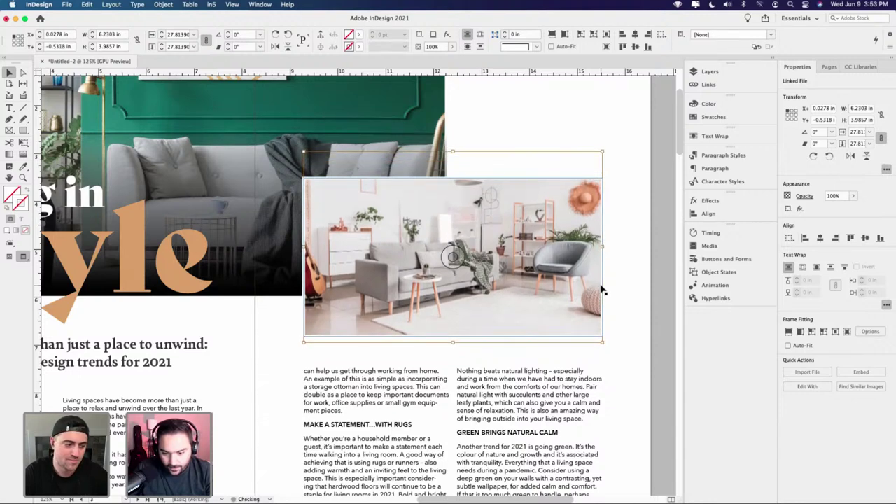
click(617, 244)
scroll(560, 242, up, 5)
scroll(505, 235, down, 4)
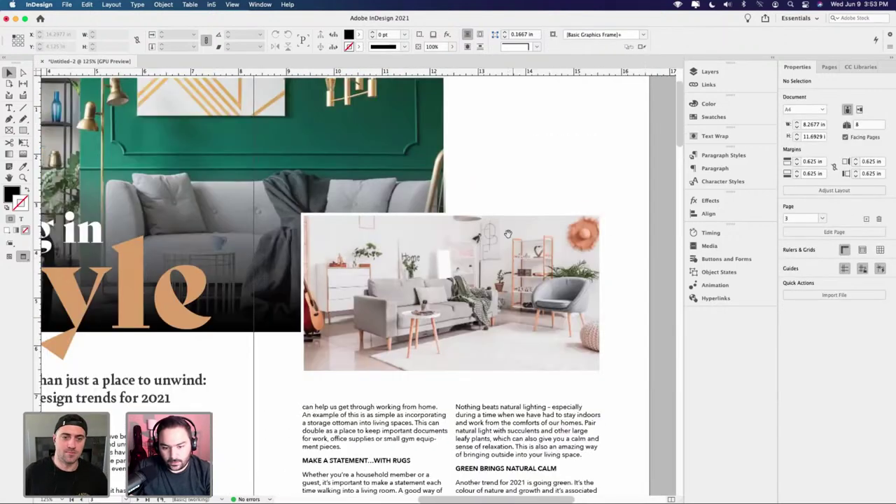
- Crop the photo's top edge further down, shift the picture lower in its frame, then switch to Safari
click(473, 231)
drag(454, 189, 455, 207)
click(455, 277)
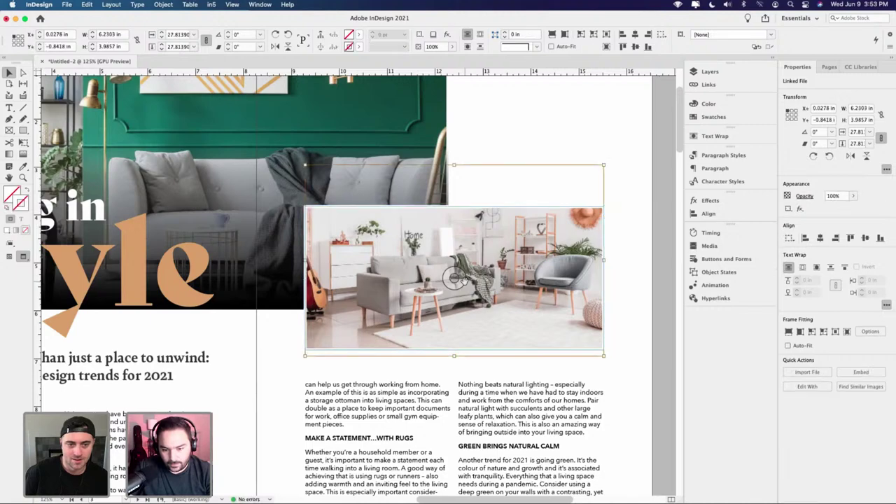
drag(456, 279, 458, 283)
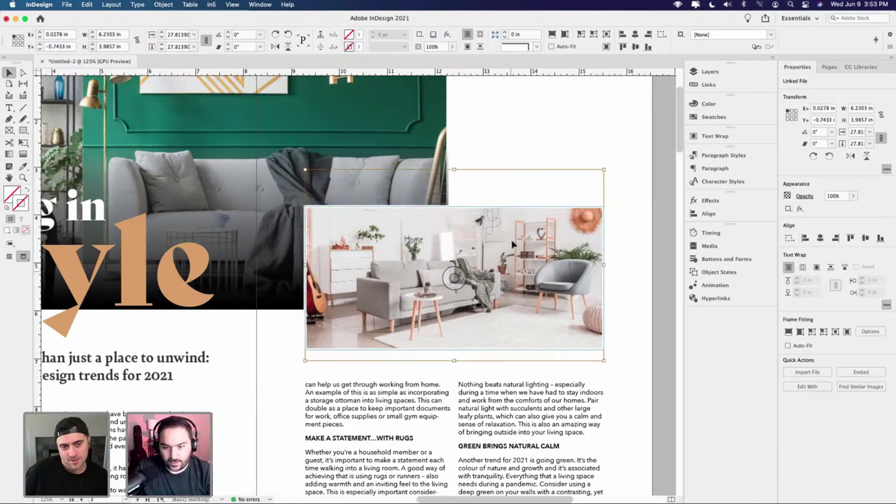
click(516, 146)
scroll(516, 161, up, 5)
scroll(516, 161, left, 2)
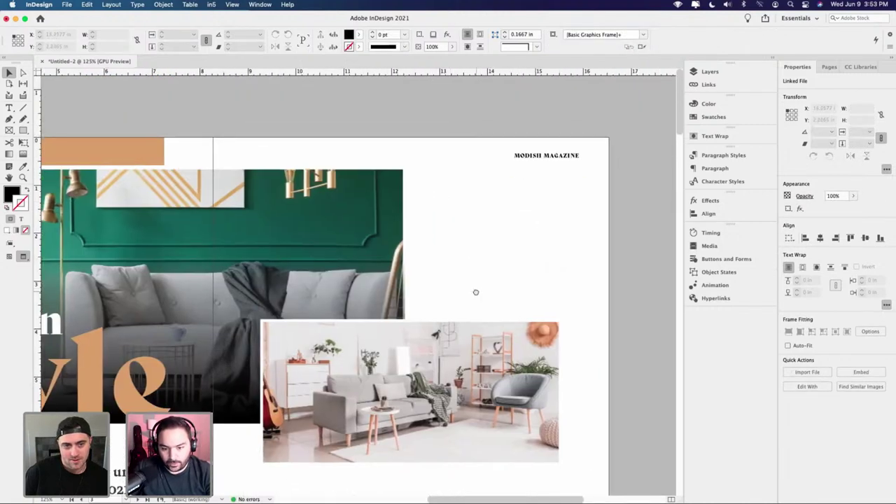
scroll(476, 292, down, 10)
scroll(476, 292, left, 5)
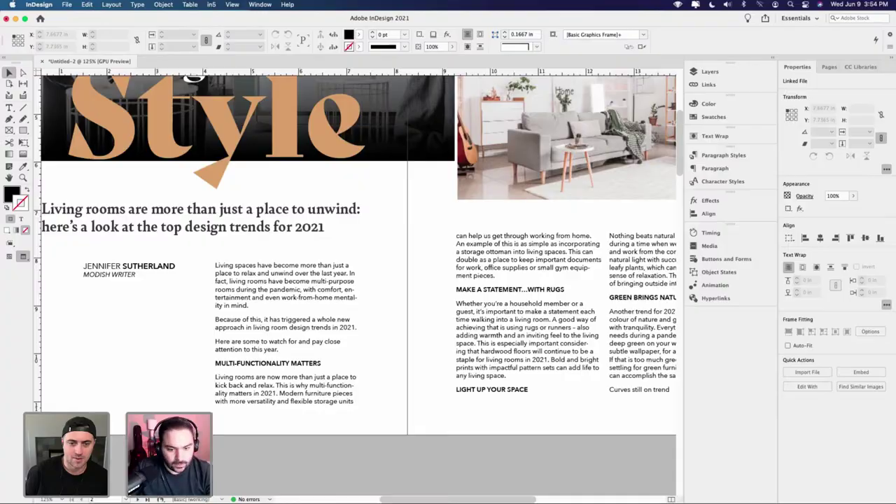
key(super+Tab)
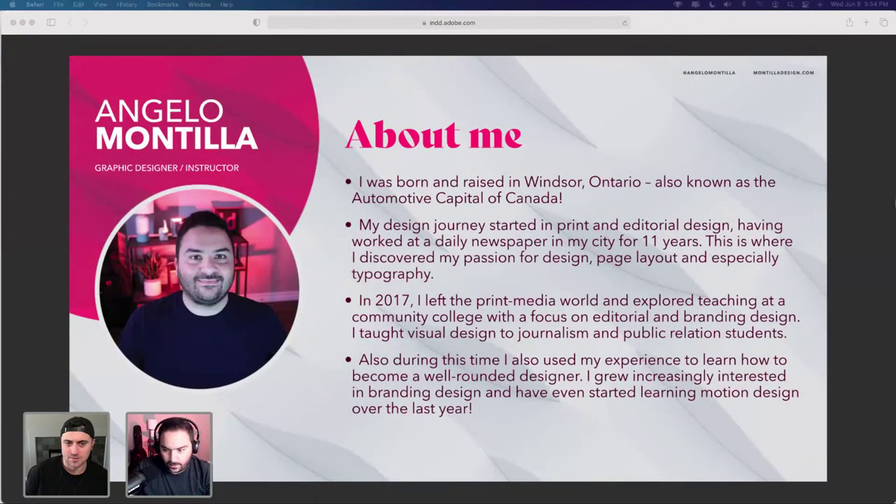
- Advance the Safari slide deck to Project Overview, then return to InDesign
click(881, 261)
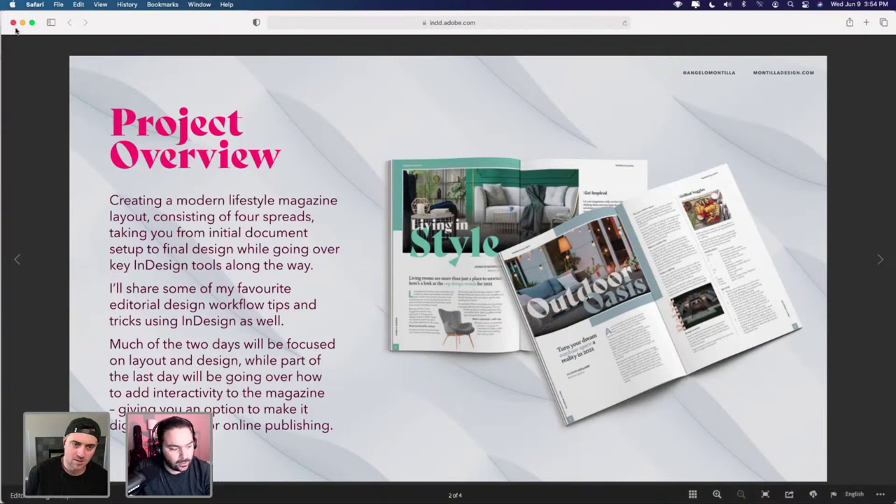
key(super+Tab)
- Move the author byline frame up beneath the 'Style' title
click(140, 273)
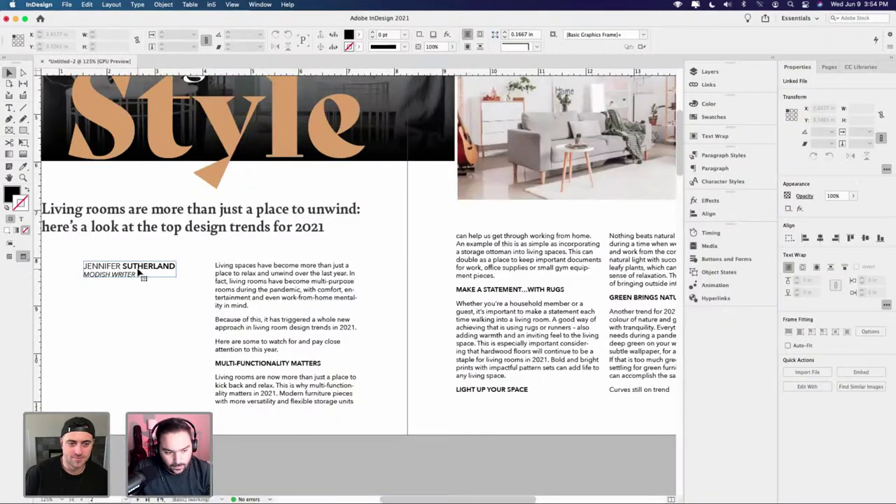
scroll(144, 303, left, 3)
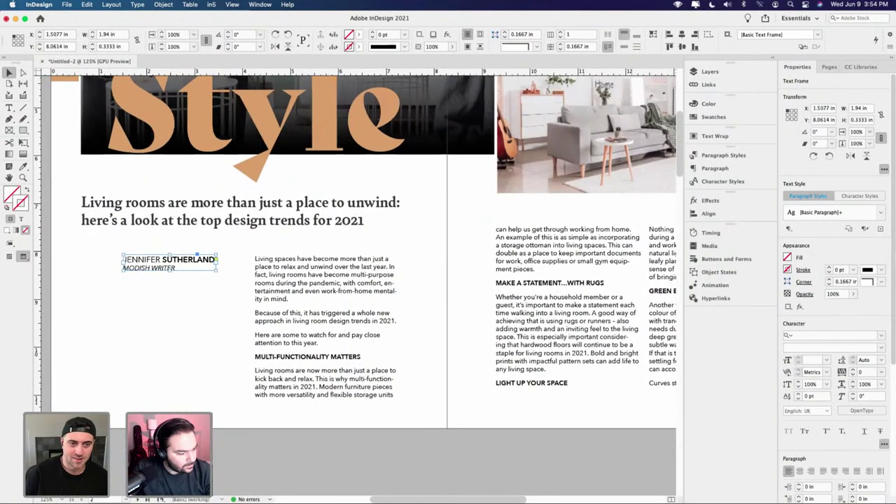
key(super+Tab)
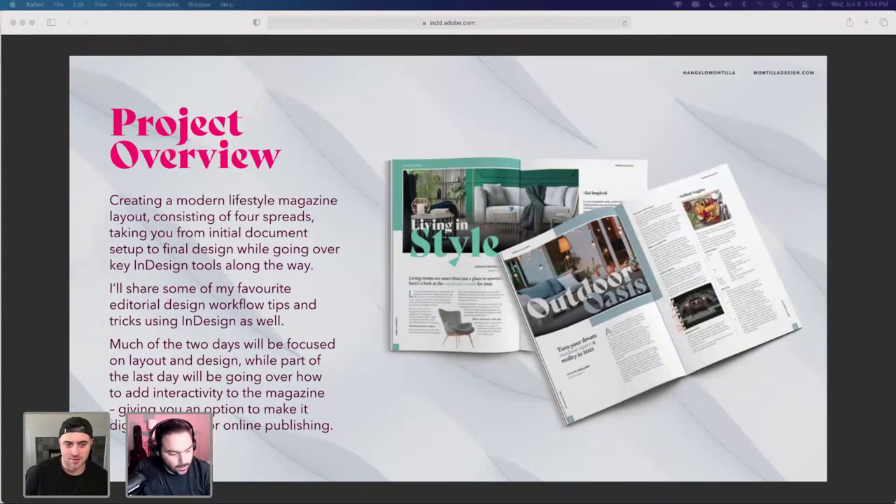
key(super+Tab)
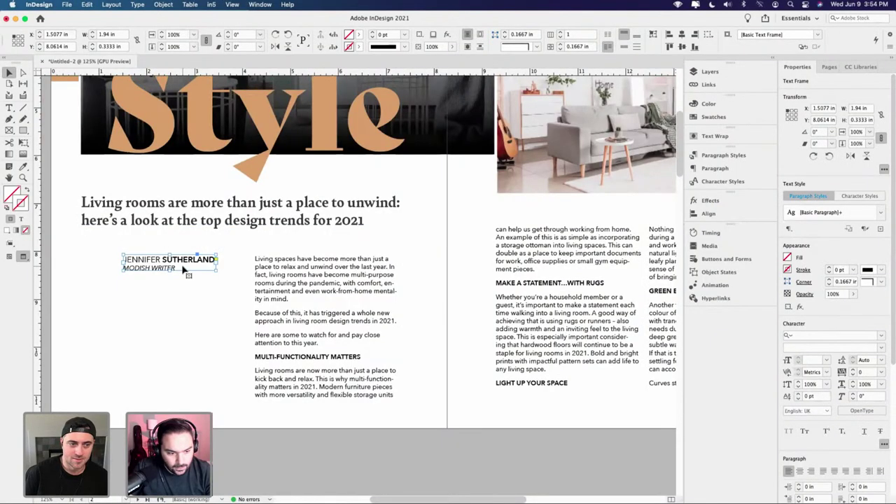
drag(184, 266, 364, 183)
click(430, 201)
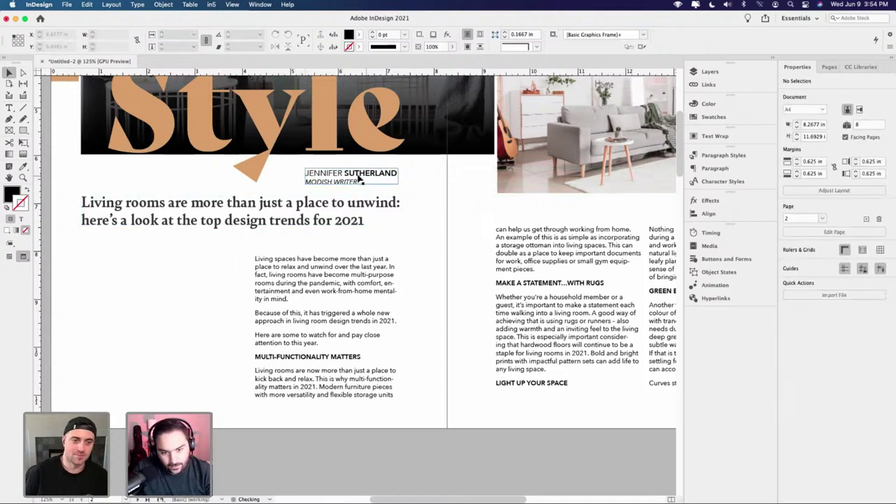
- Right-align all of the byline text
key(super+equal)
scroll(361, 181, up, 5)
triple_click(345, 175)
key(super+a)
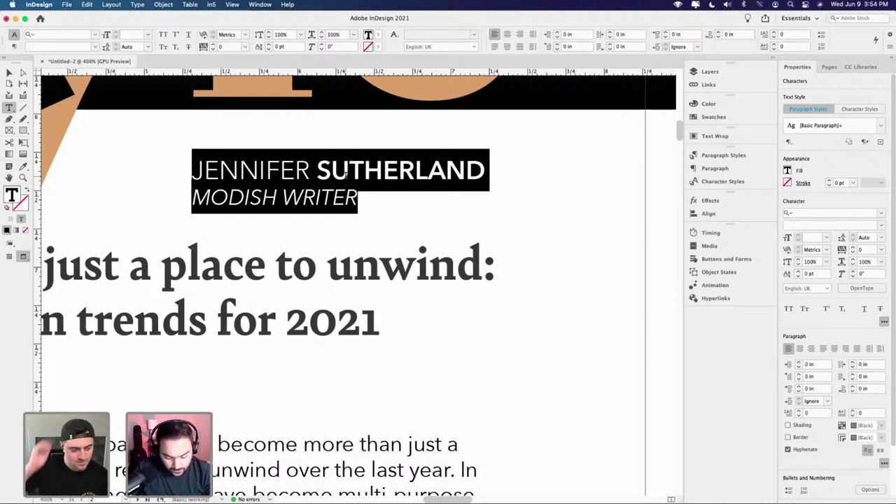
key(super+shift+r)
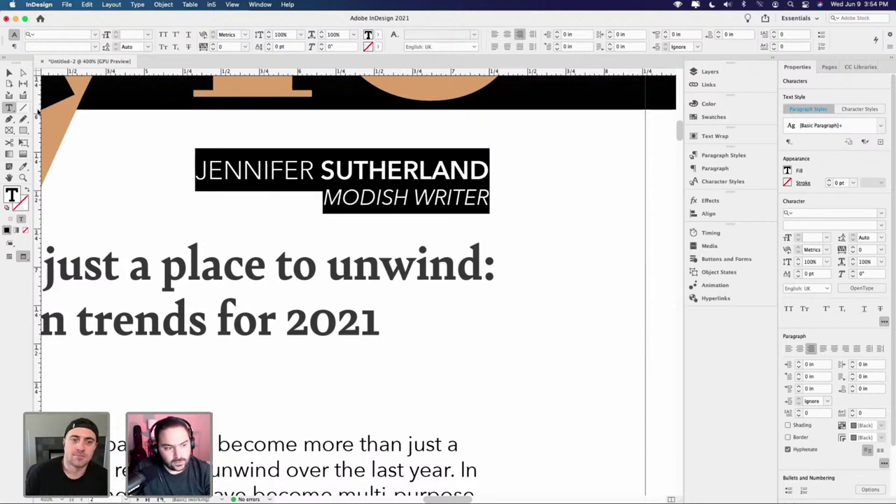
click(8, 73)
- Widen the left-page body text frame leftward to 6.2303 in
key(super+minus)
key(super+minus)
key(super+minus)
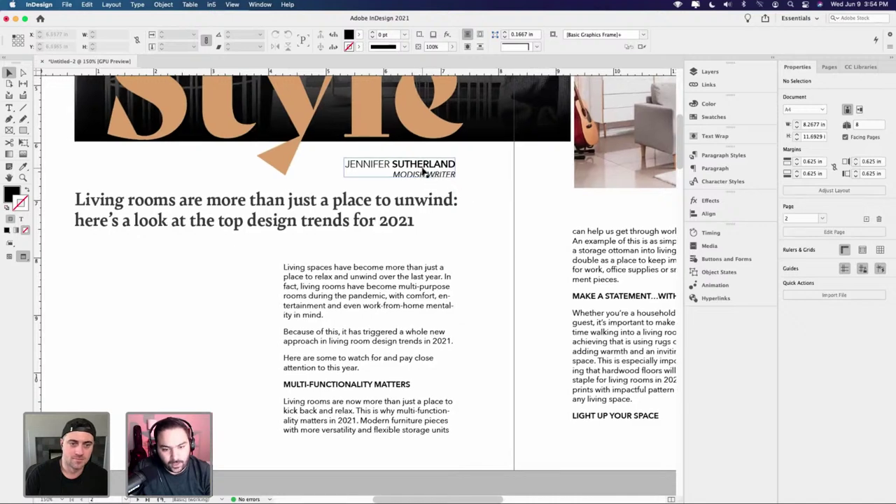
key(super+minus)
scroll(224, 171, down, 3)
scroll(224, 170, left, 2)
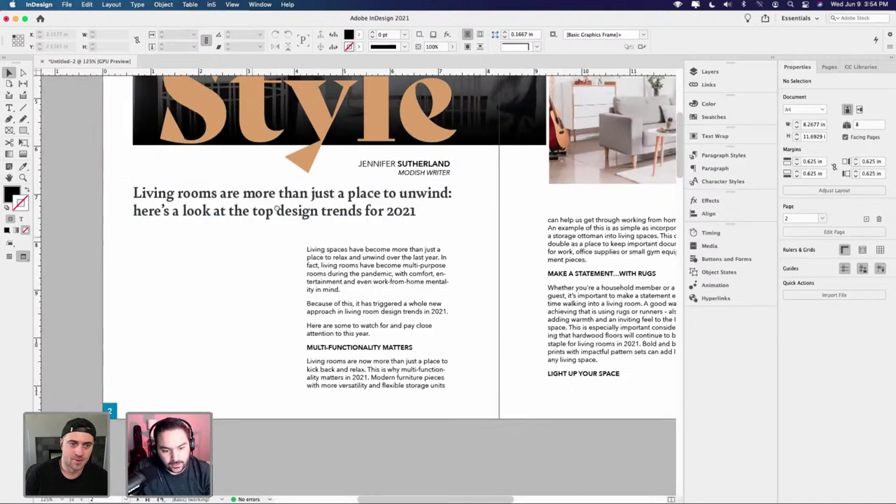
click(392, 282)
drag(349, 269, 194, 264)
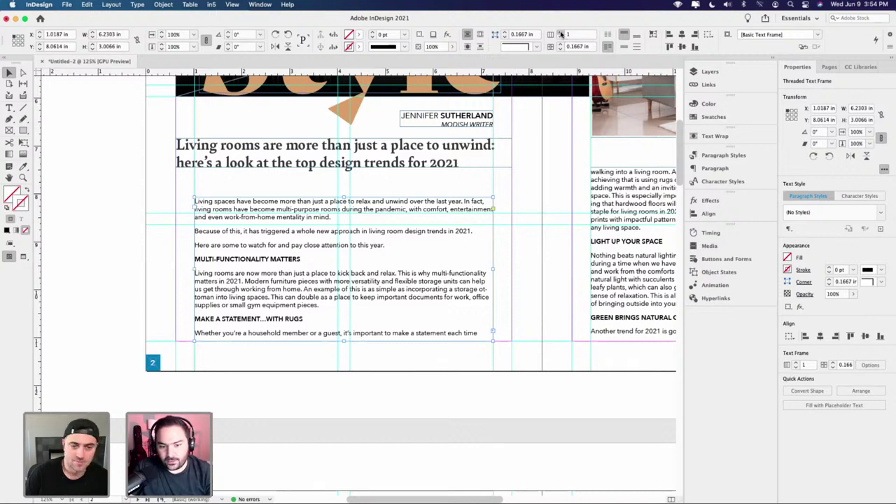
- Set the body text frame to 2 columns and preview the left page without guides
click(561, 34)
click(525, 189)
key(w)
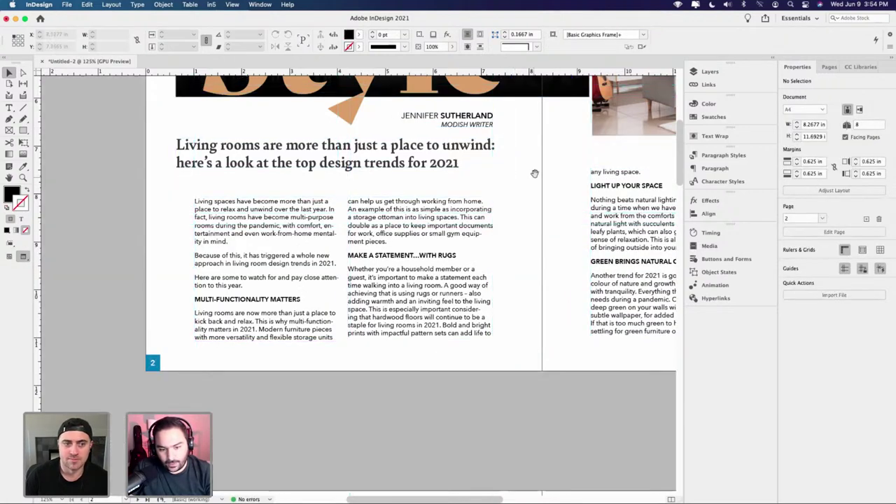
scroll(534, 173, right, 3)
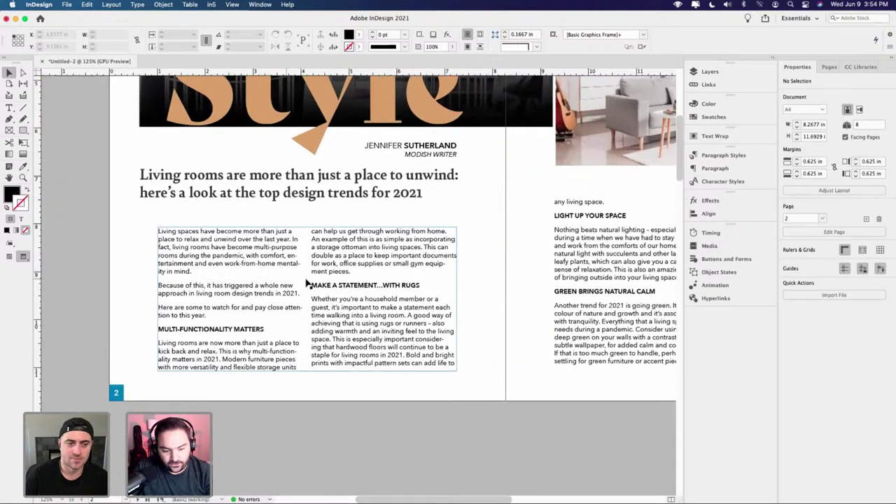
scroll(476, 277, up, 2)
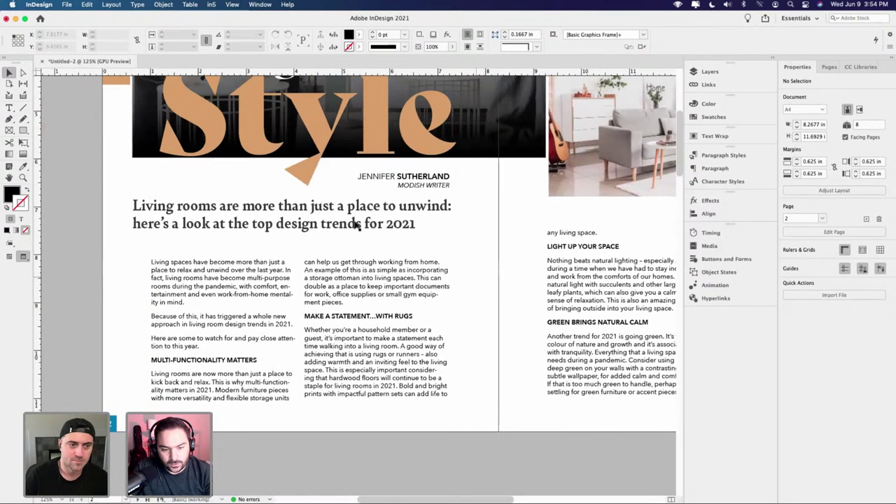
click(359, 221)
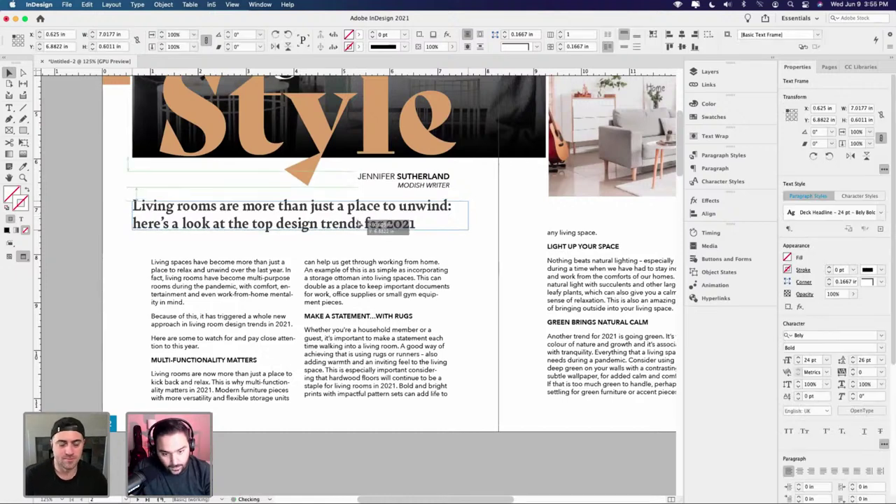
key(super+shift+a)
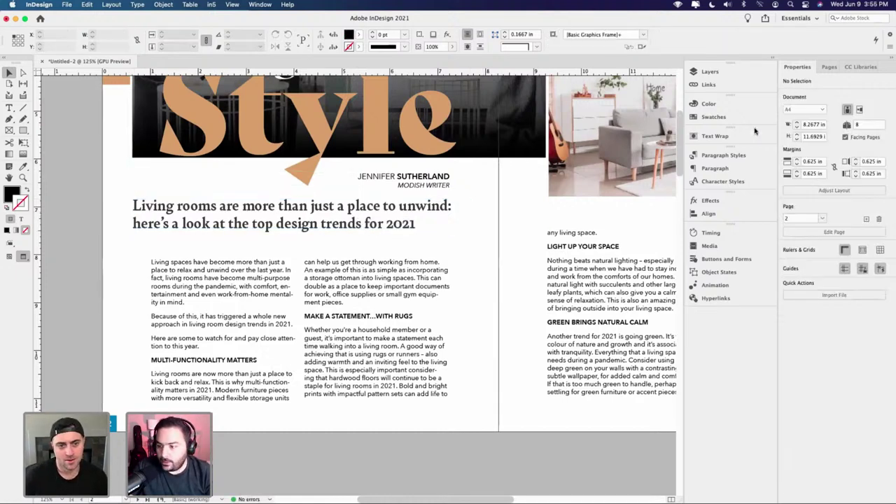
- Drag the Armchair_1 asset from the Home Decor library onto the middle of the body columns
click(856, 68)
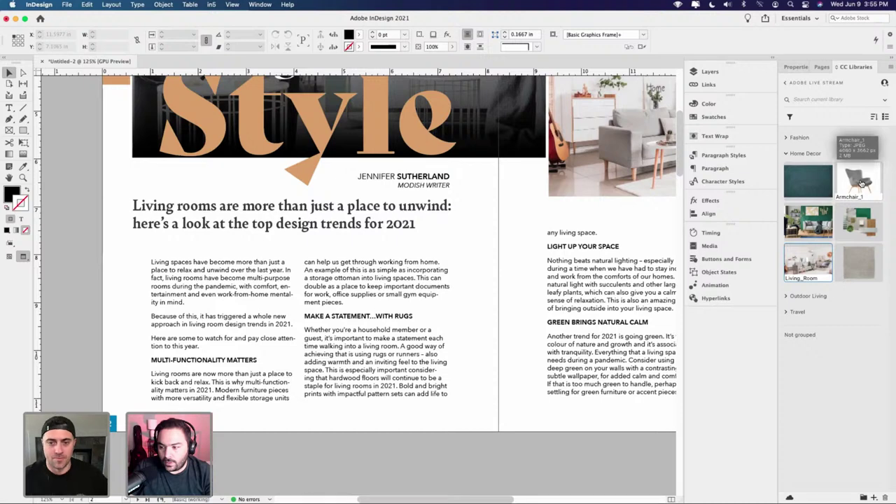
drag(862, 184, 376, 416)
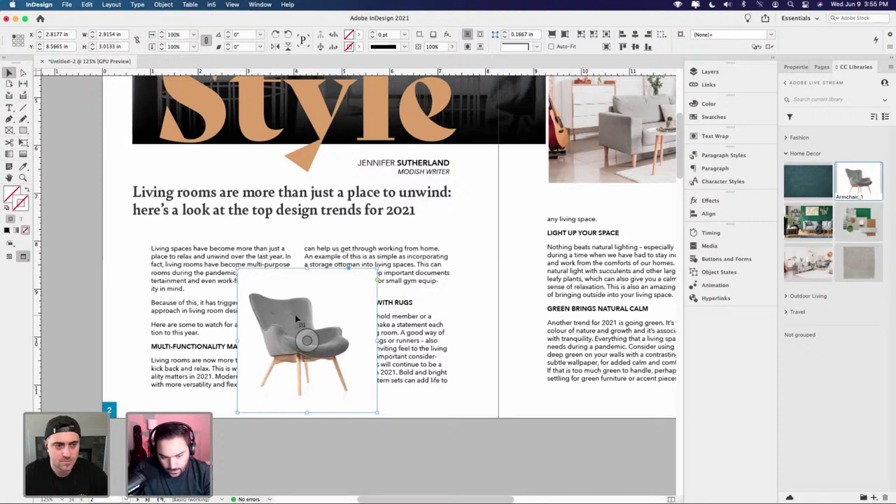
drag(306, 319, 305, 318)
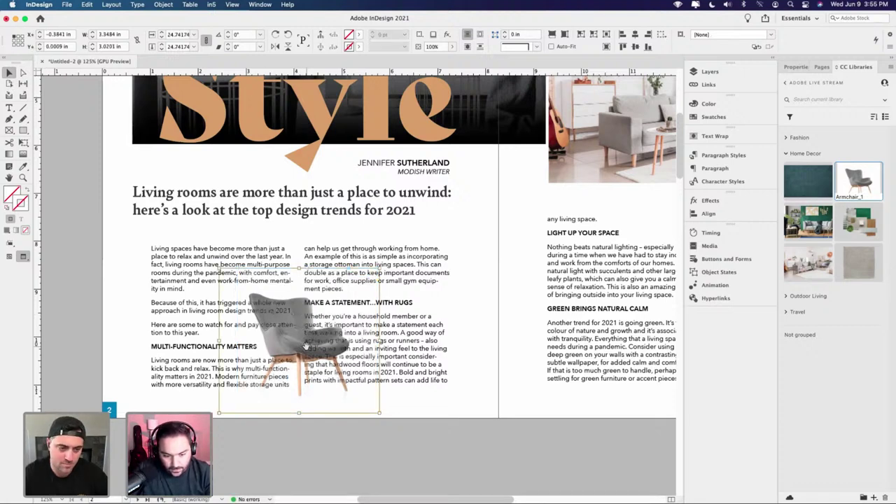
click(428, 351)
key(super+shift+a)
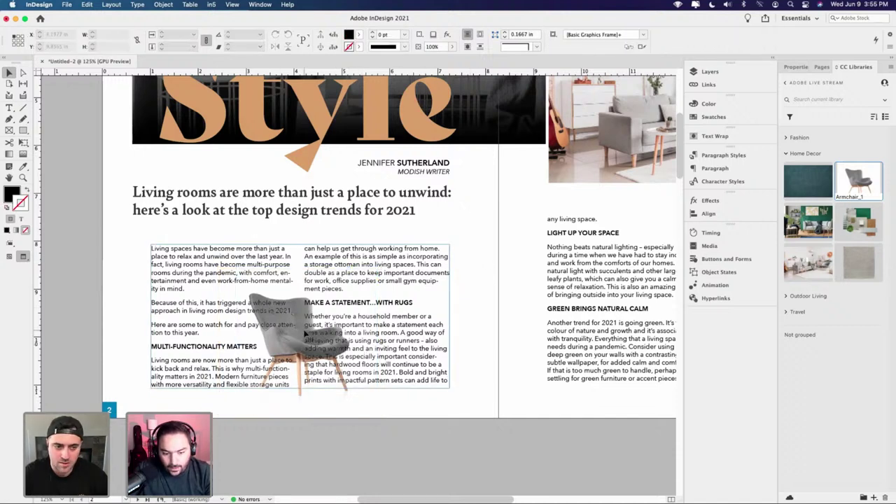
click(305, 334)
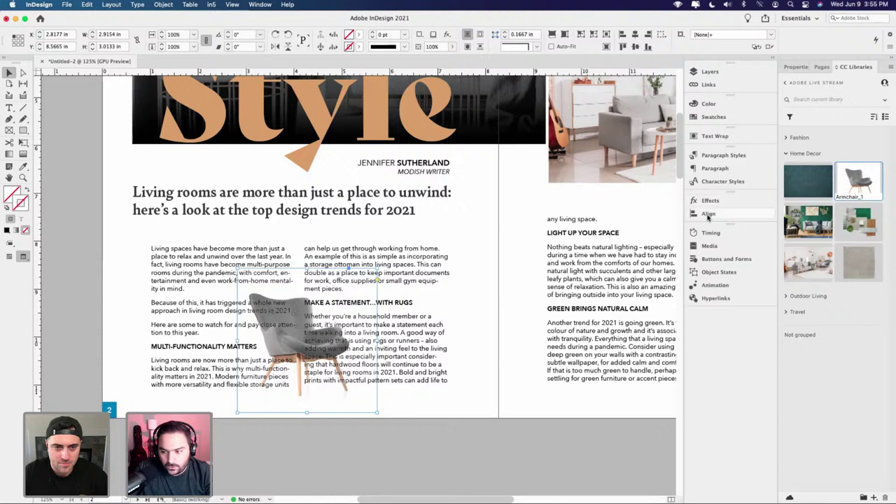
- Apply Wrap Around Object Shape to the chair with a Select Subject contour type
click(715, 136)
drag(600, 138, 434, 260)
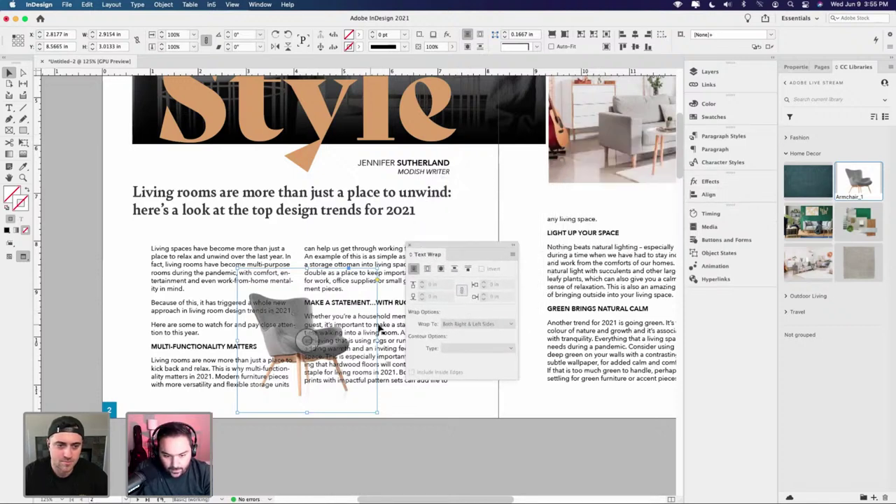
key(super+equal)
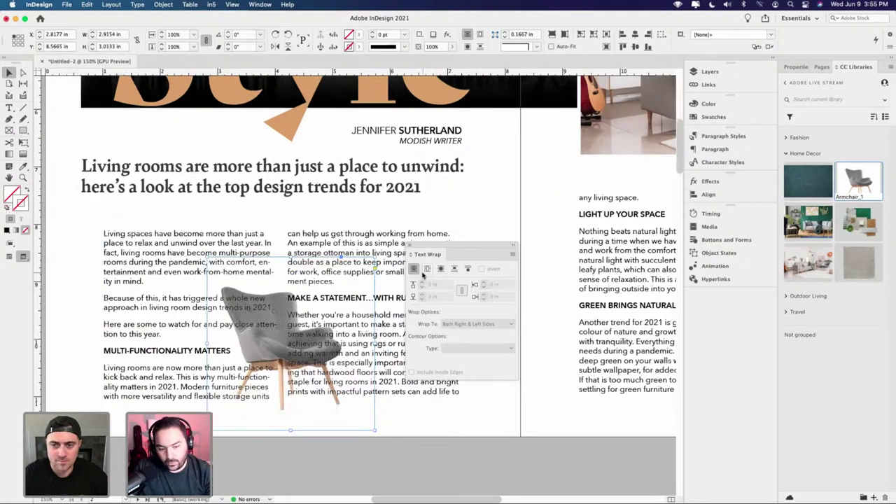
click(441, 269)
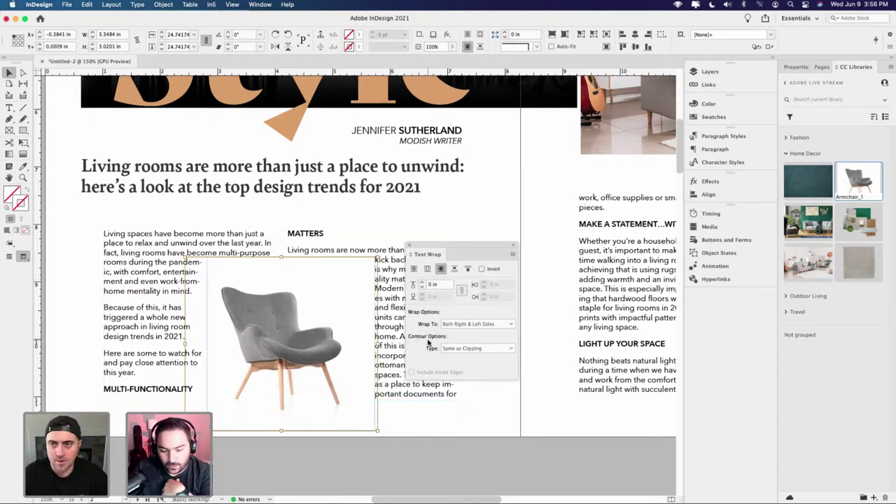
click(480, 349)
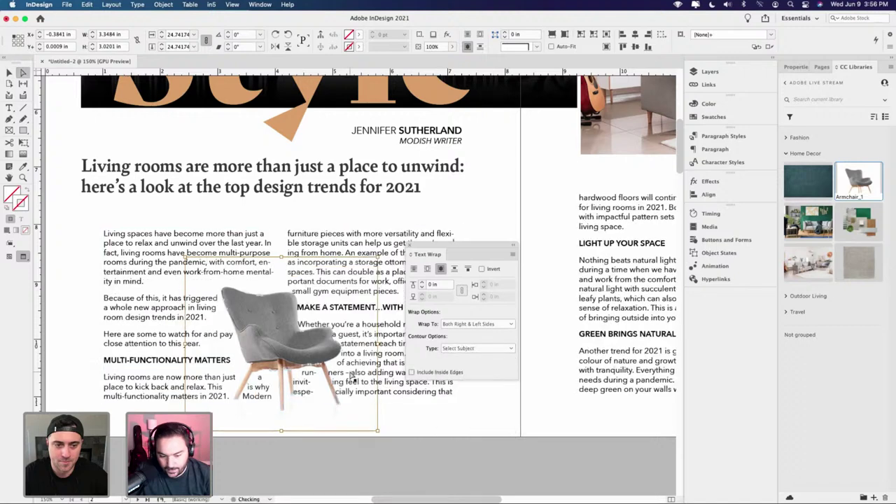
drag(449, 247, 523, 212)
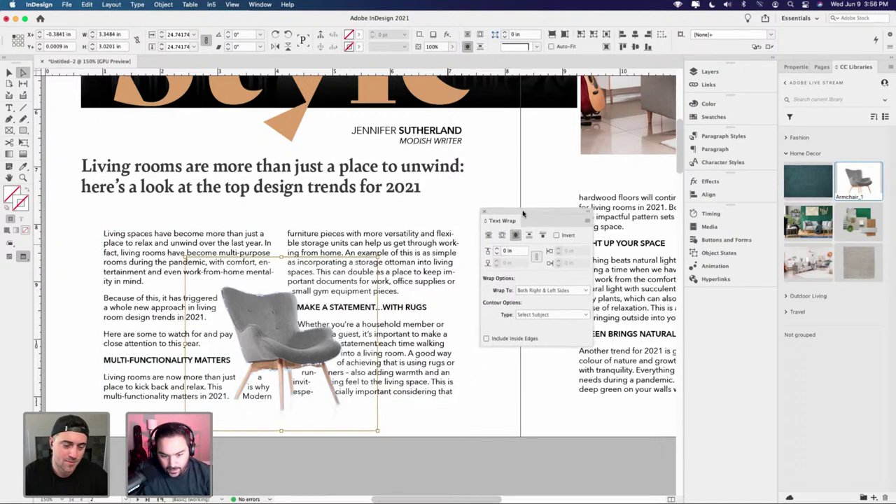
- Raise the chair's text wrap offset to 0.25 in
click(497, 251)
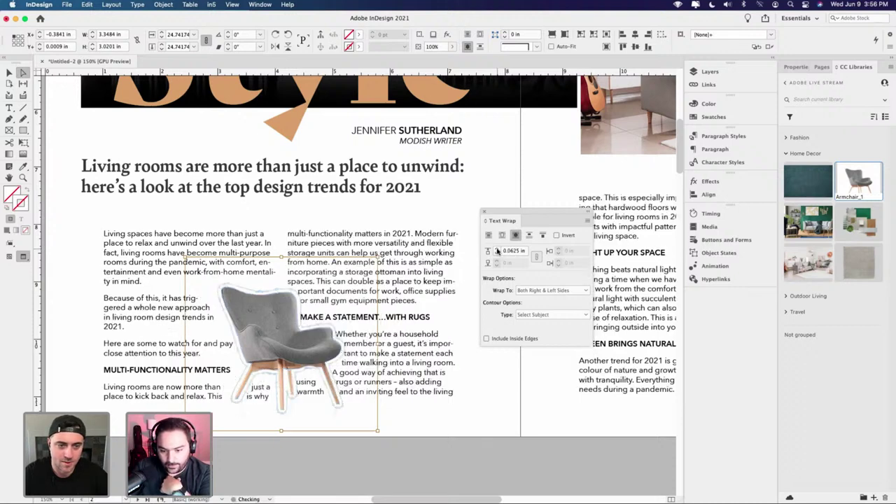
click(497, 251)
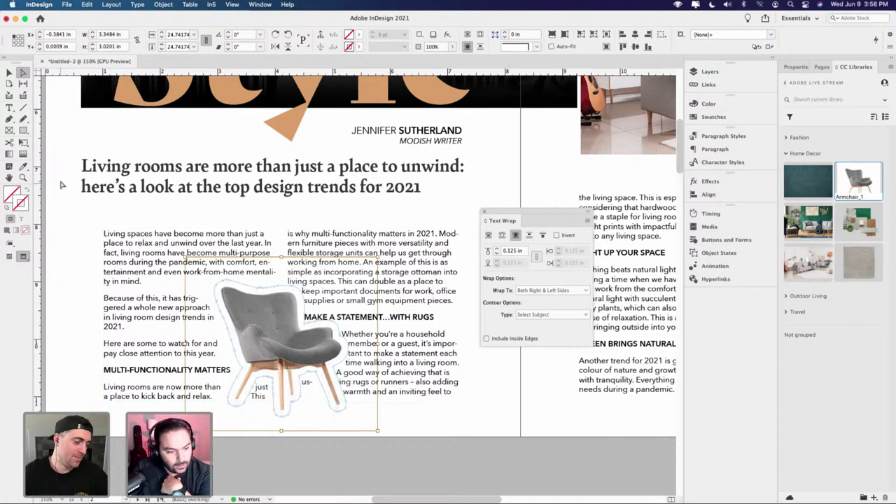
click(10, 72)
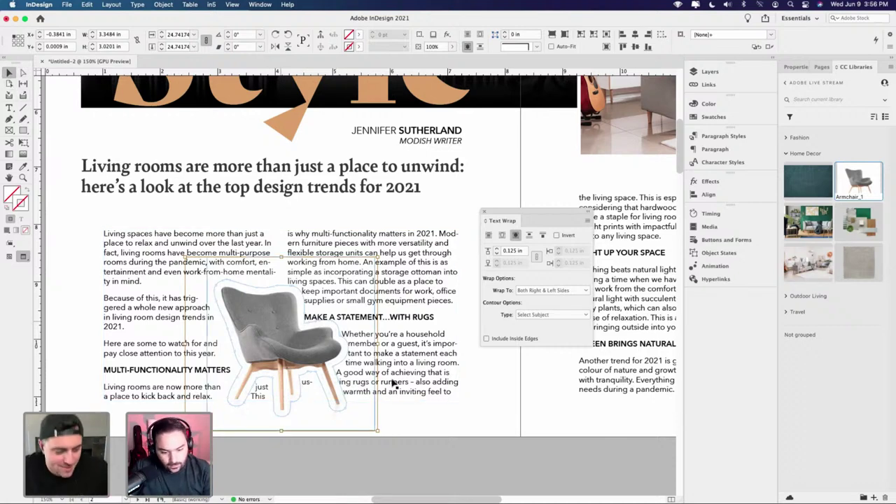
click(262, 398)
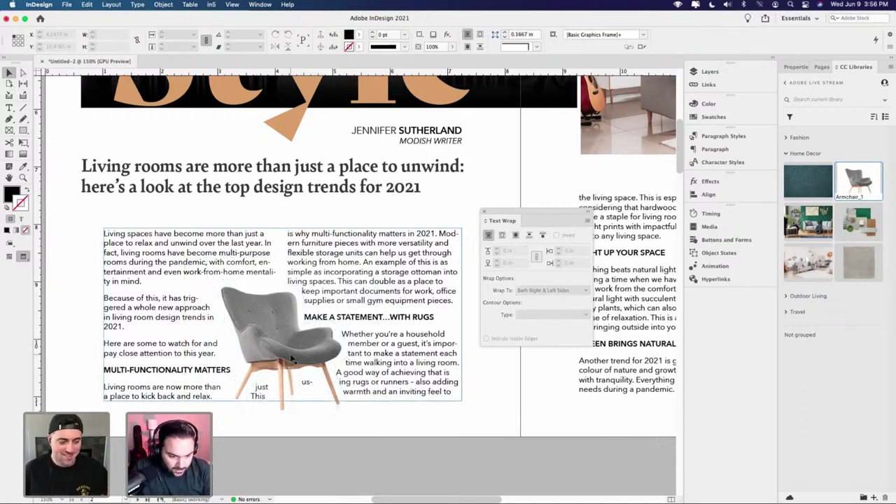
scroll(259, 408, up, 3)
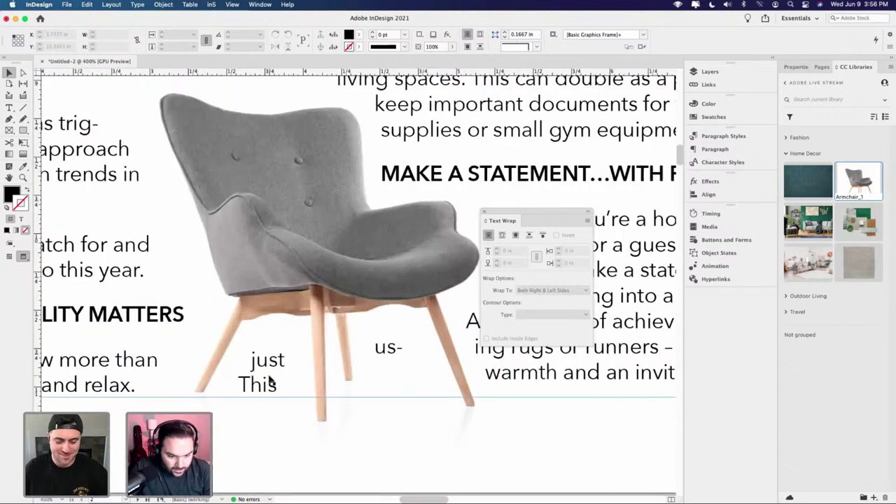
scroll(266, 382, down, 1)
click(331, 306)
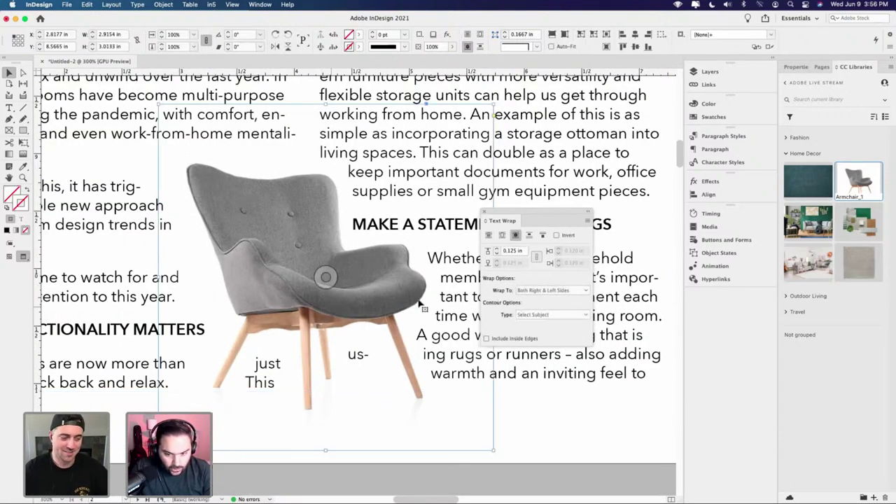
click(496, 250)
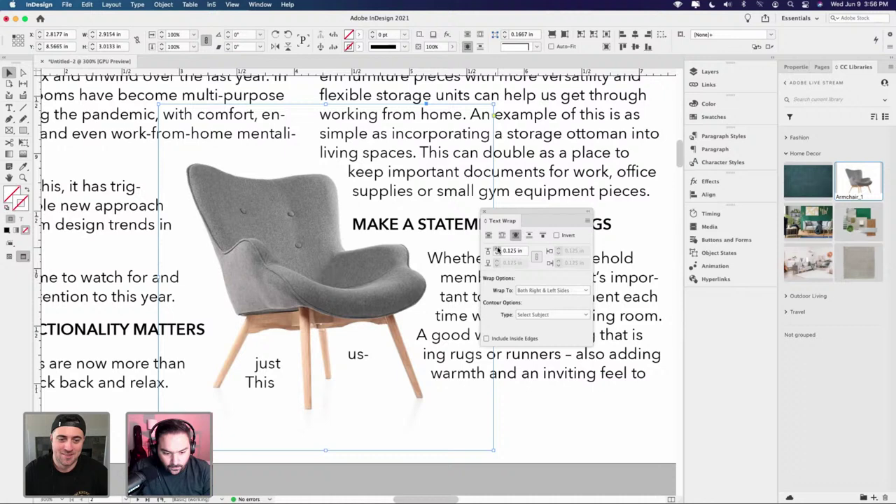
click(497, 250)
scroll(382, 287, down, 2)
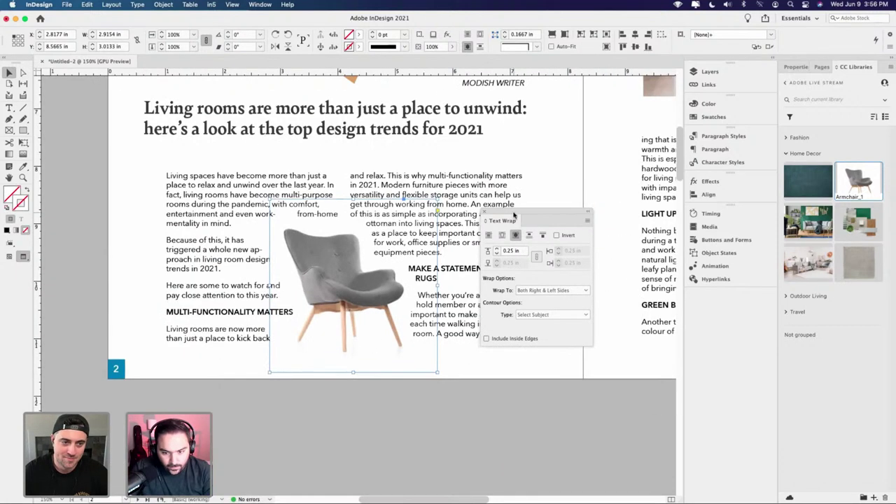
drag(515, 215, 597, 209)
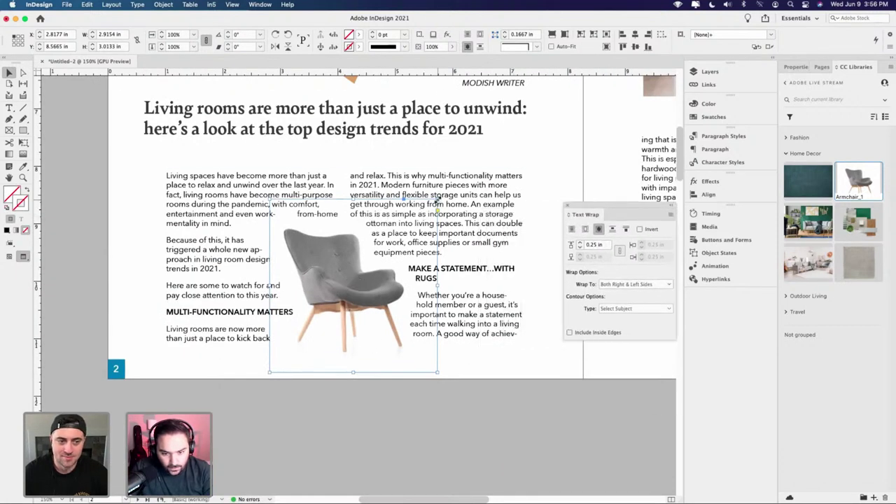
- Shrink and trim the chair frame, then enlarge it to 133.5% and move it down-left
drag(437, 198, 418, 209)
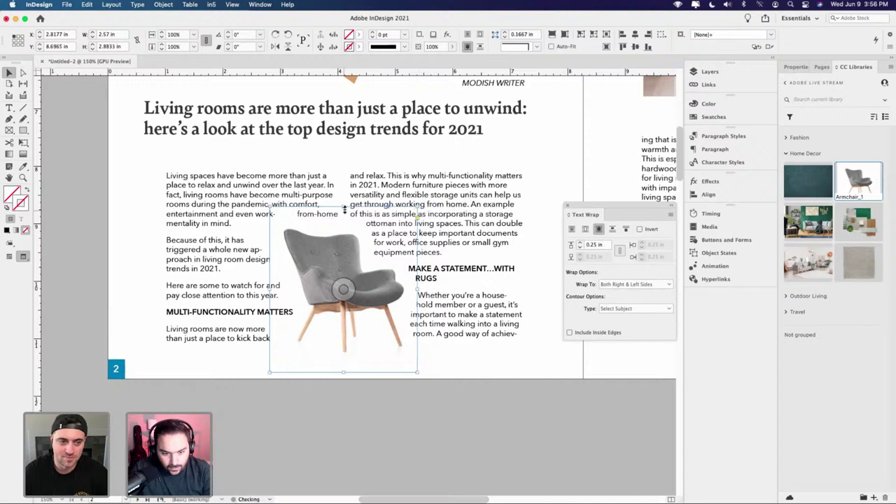
drag(343, 208, 344, 218)
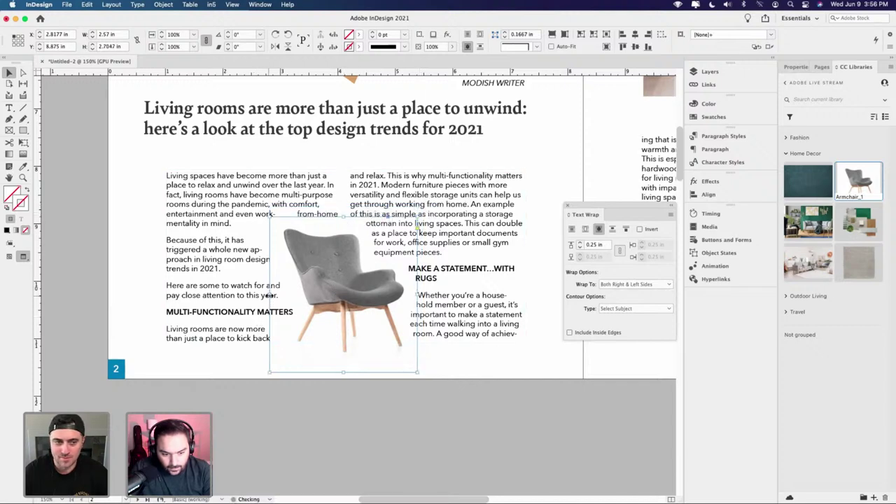
click(449, 415)
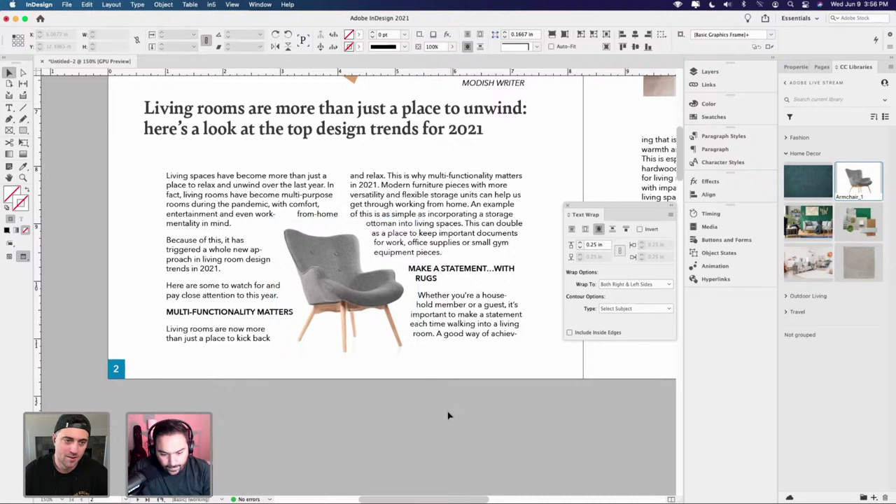
click(368, 303)
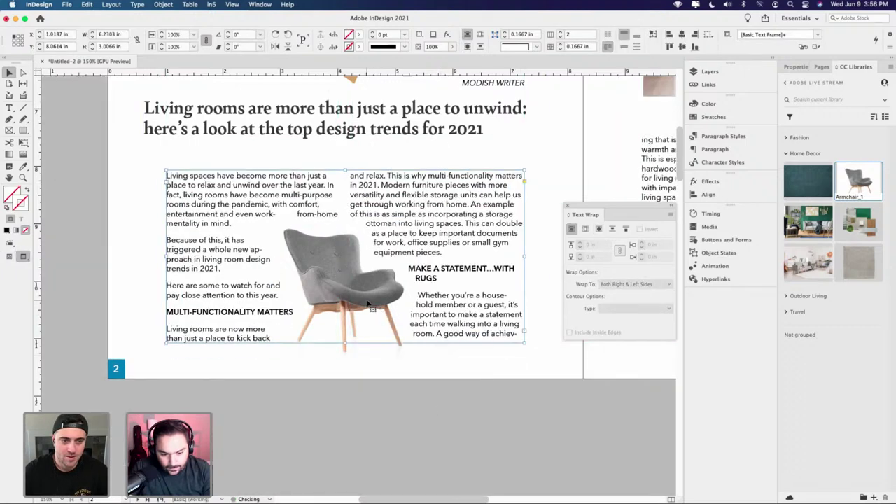
drag(367, 303, 362, 319)
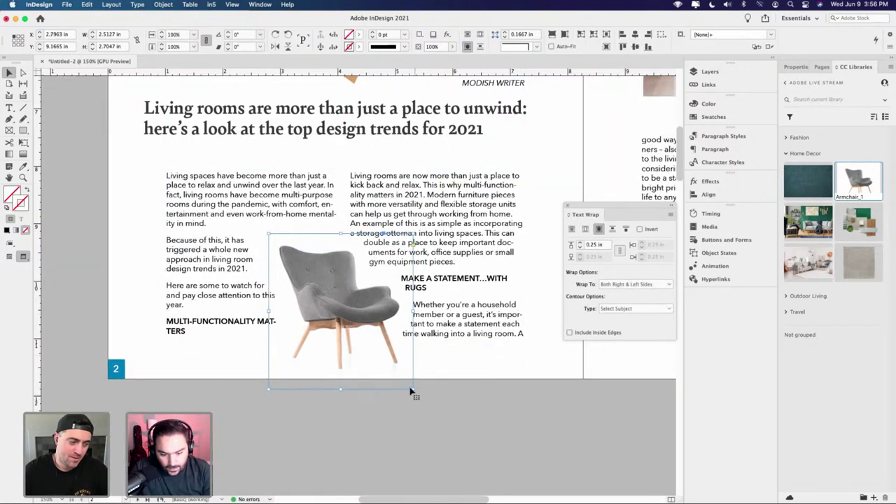
drag(412, 392, 457, 441)
drag(409, 339, 391, 350)
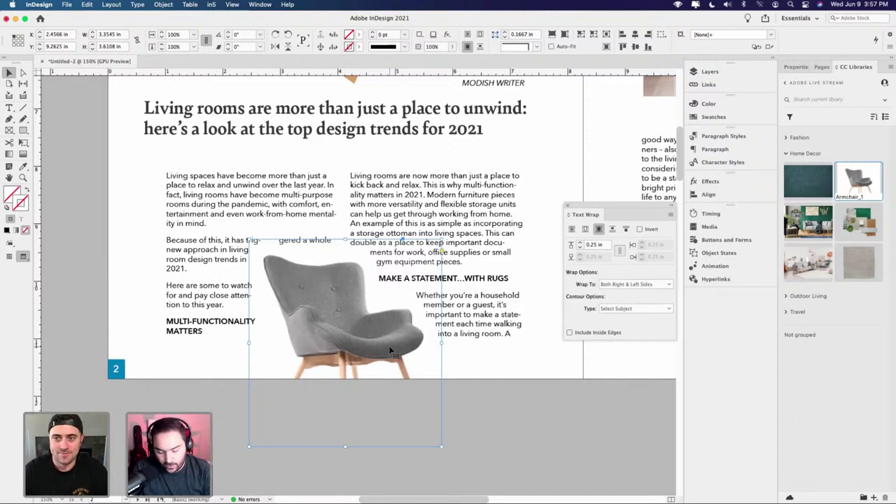
- Scale the chair back down, trim its bottom and left edges, and set wrap offset to 0.1875 in
key(w)
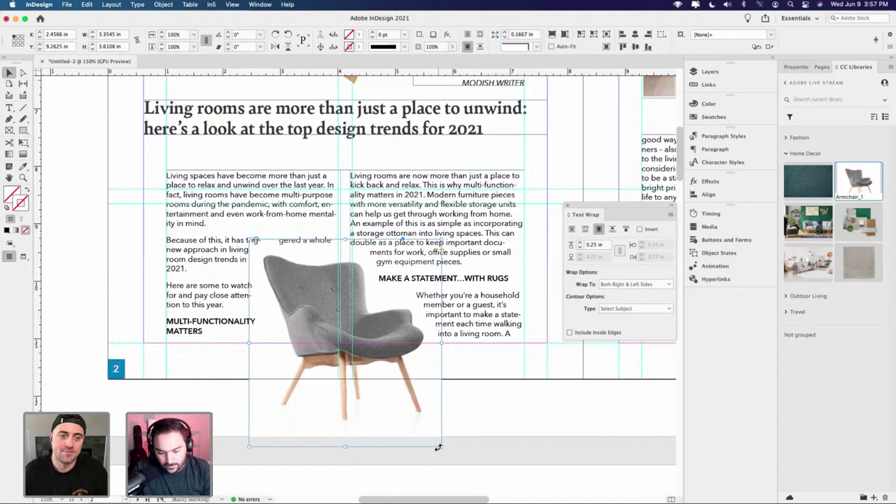
drag(440, 447, 382, 302)
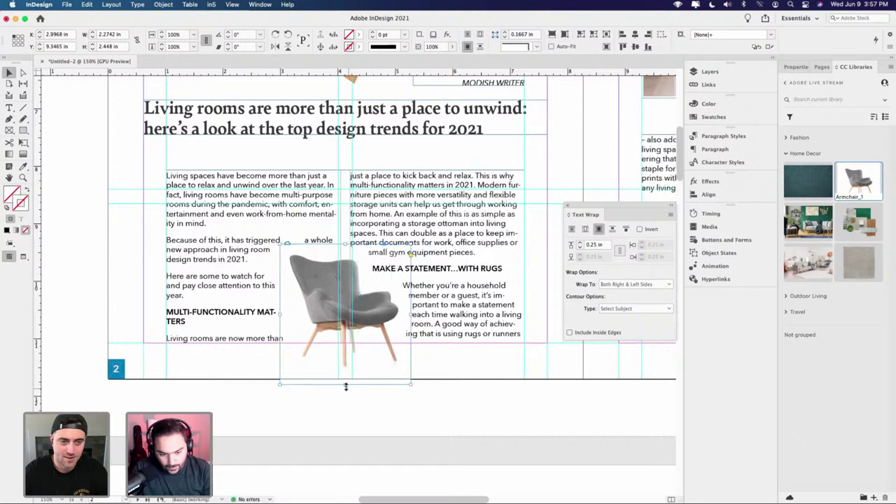
drag(346, 386, 346, 373)
drag(281, 308, 287, 308)
click(579, 248)
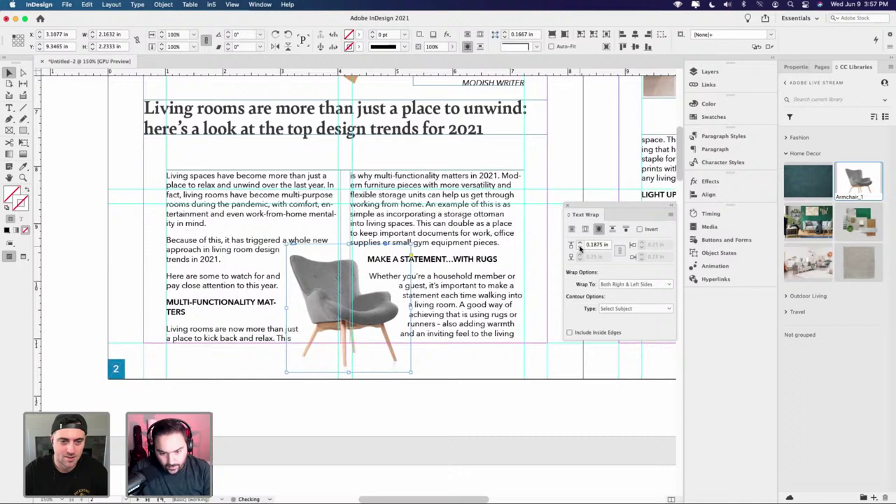
click(220, 310)
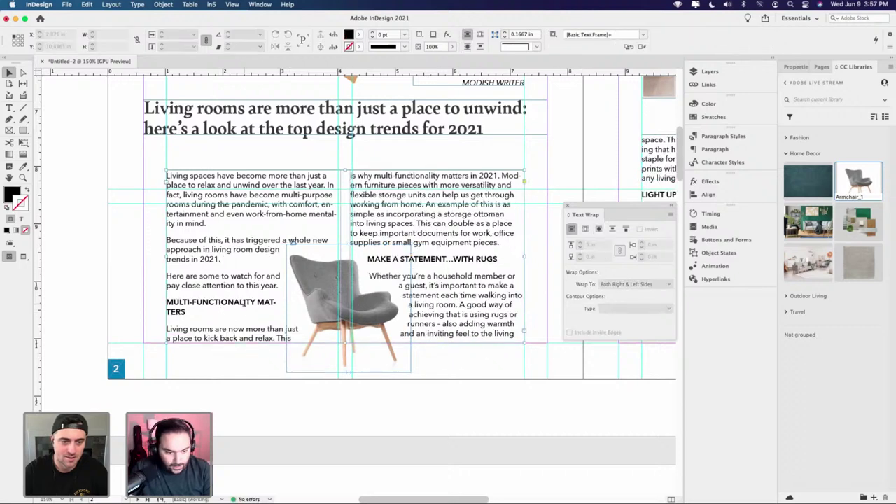
- Check the body text and the MAKE A STATEMENT heading in text-editing mode, then exit
double_click(220, 311)
click(229, 244)
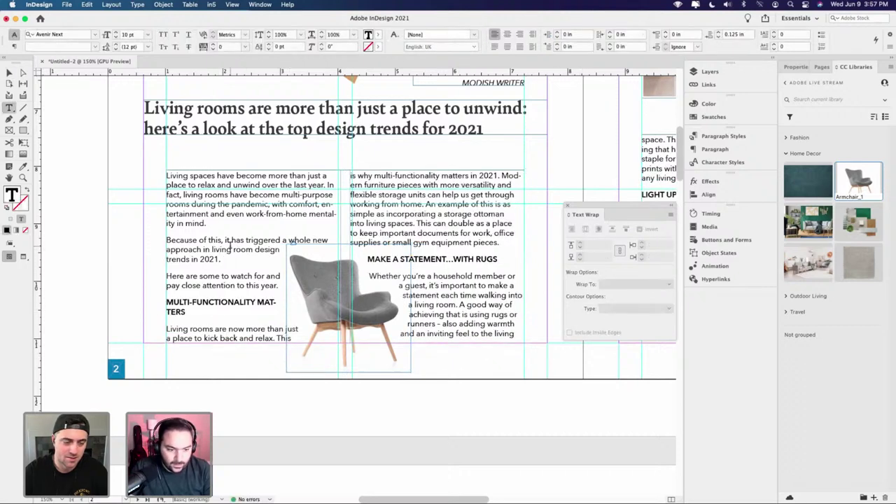
click(205, 224)
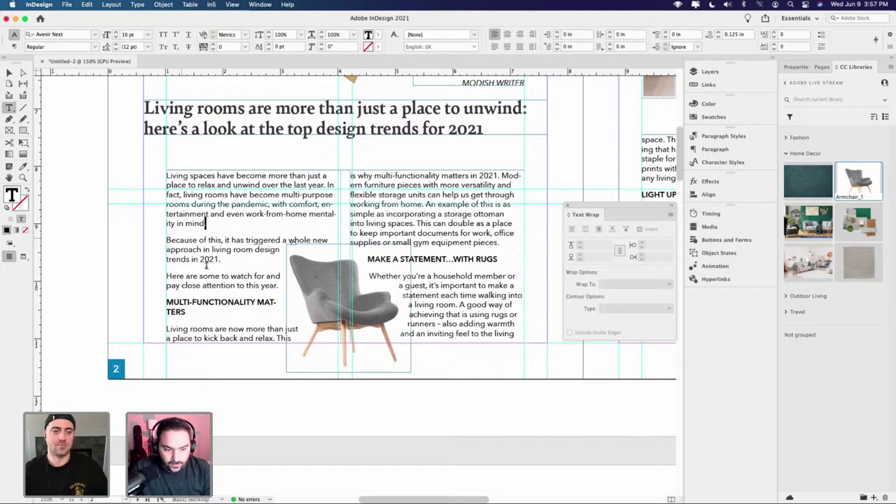
click(449, 259)
double_click(434, 259)
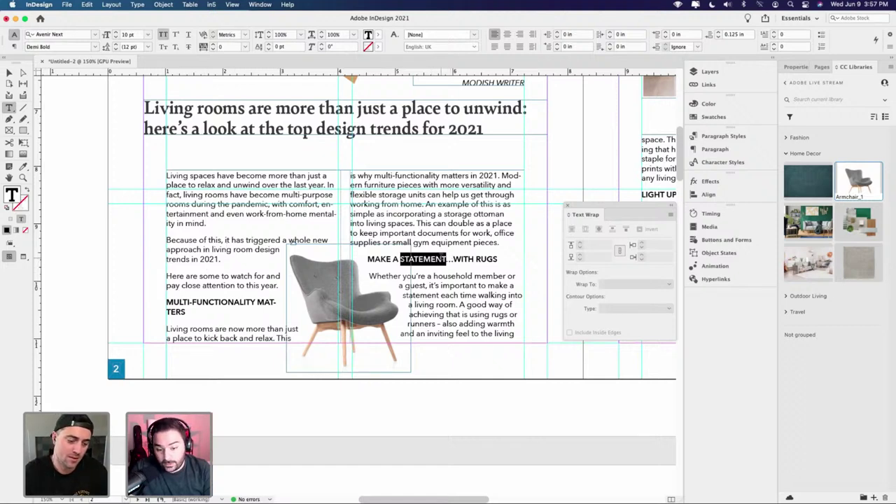
click(435, 259)
key(Escape)
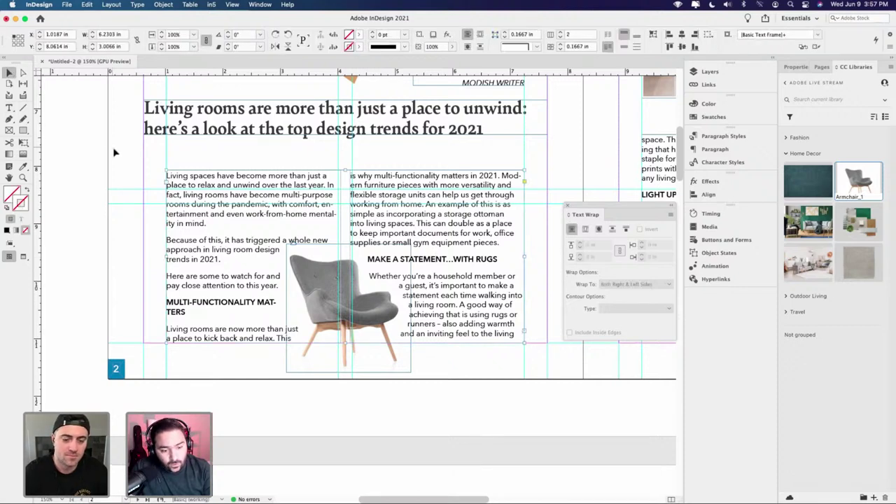
- Hide guides and select the MULTI-FUNCTIONALITY MATTERS heading to preview the page
key(w)
scroll(210, 302, up, 5)
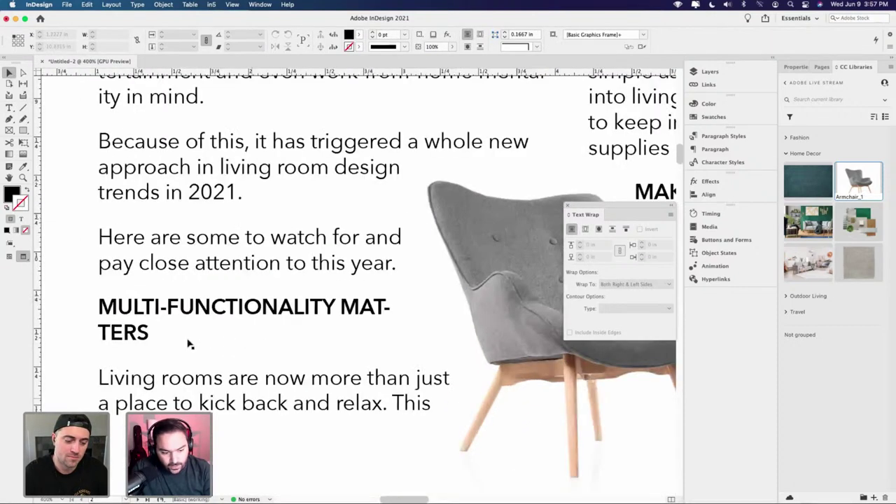
double_click(133, 348)
drag(163, 330, 190, 312)
click(273, 309)
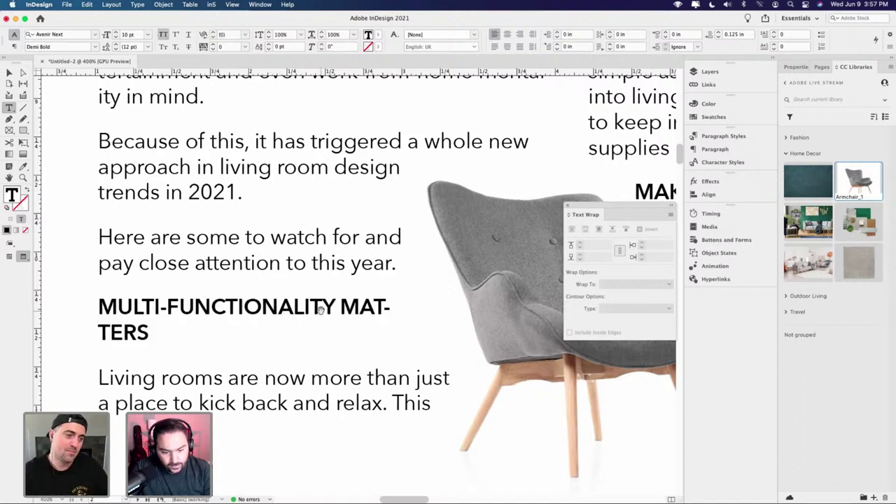
scroll(319, 309, down, 5)
click(9, 72)
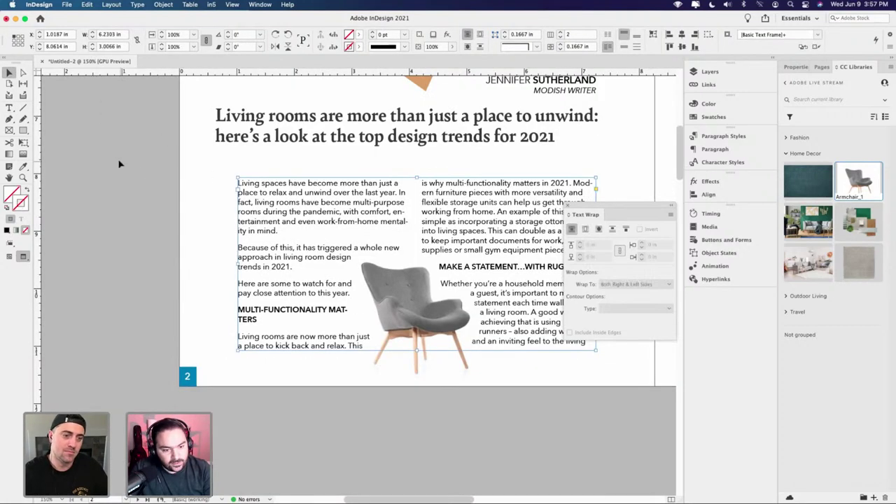
- Re-enter the article text and place the insertion point before 'Living' at the story start
click(368, 231)
scroll(270, 243, right, 5)
double_click(286, 234)
key(super+a)
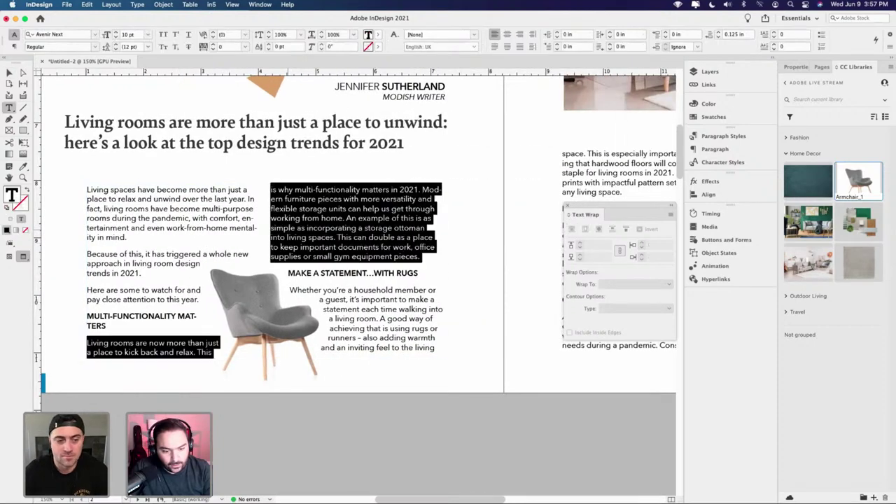
click(81, 198)
scroll(84, 196, up, 5)
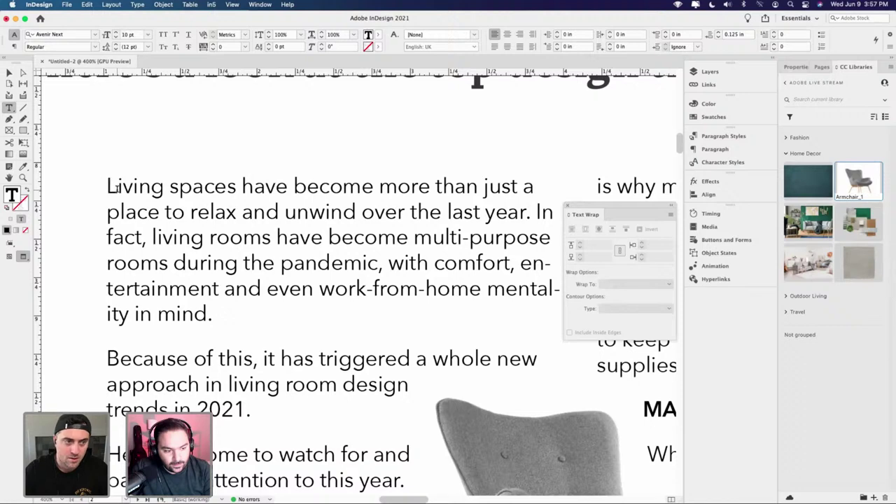
- Select the opening 'L' and make it a three-line drop cap
drag(114, 188, 120, 187)
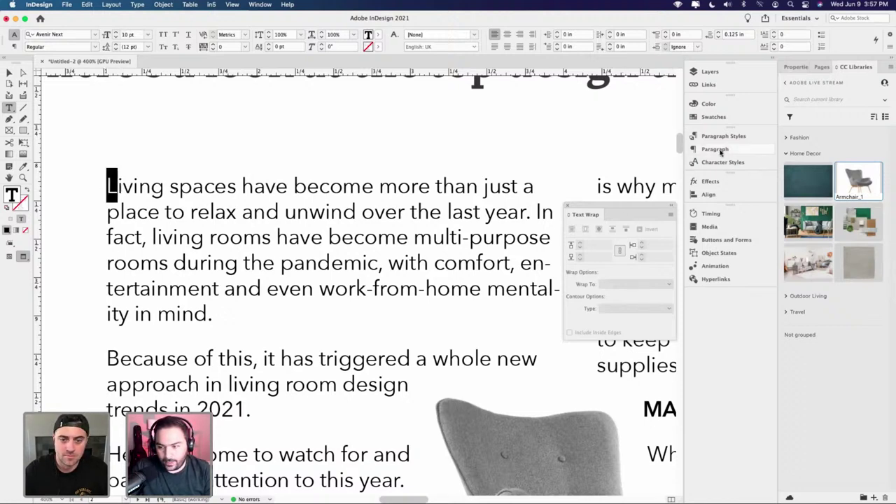
click(799, 67)
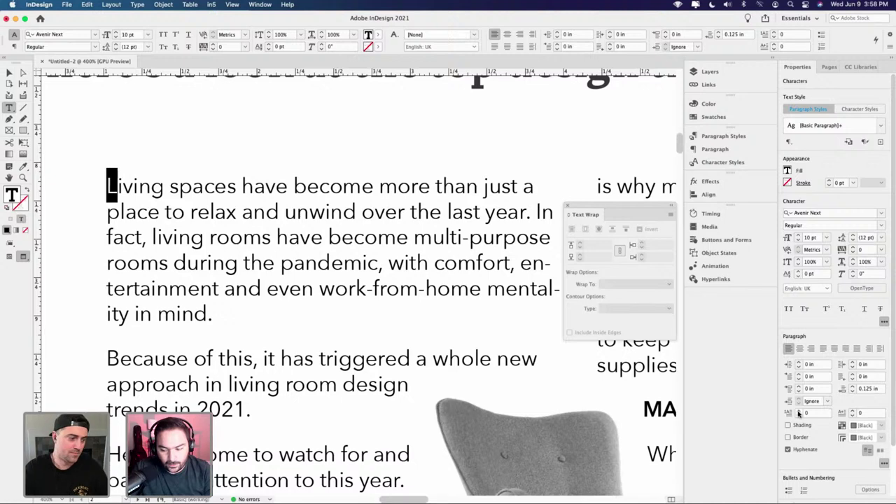
click(798, 411)
click(799, 412)
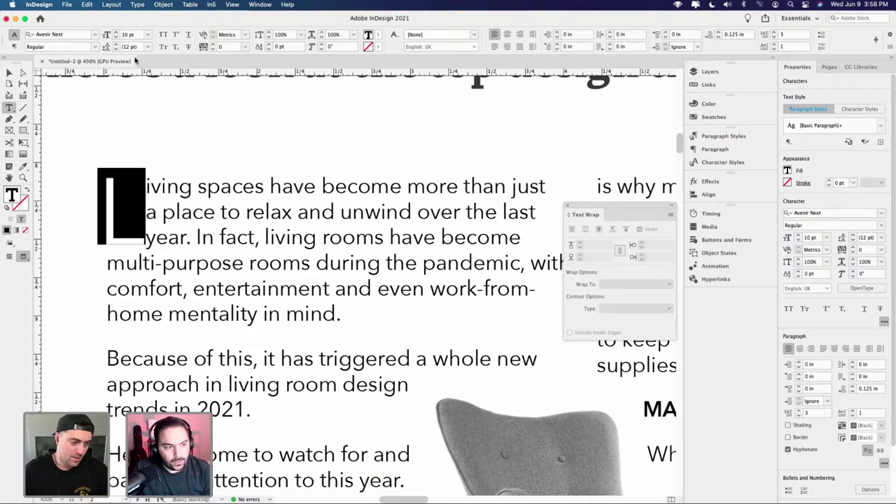
- Make the drop cap 'L' Bold and colour it with the C=16 M=39 Y=73 swatch
click(96, 47)
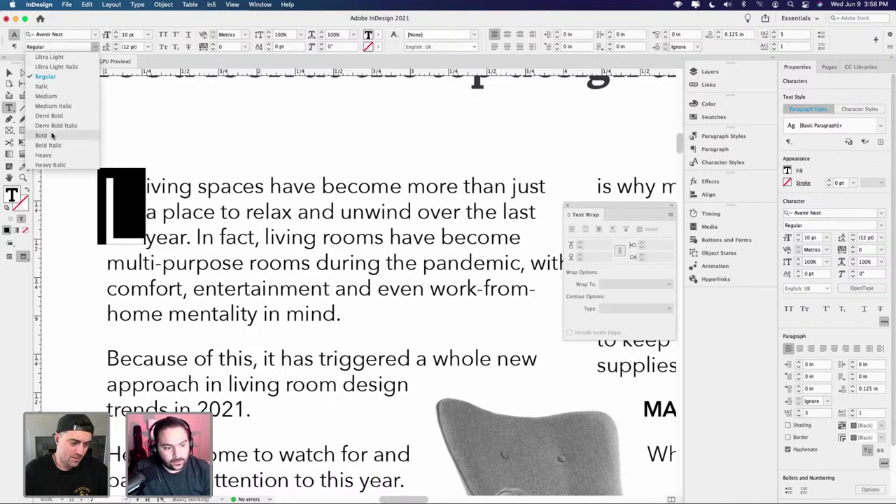
click(52, 136)
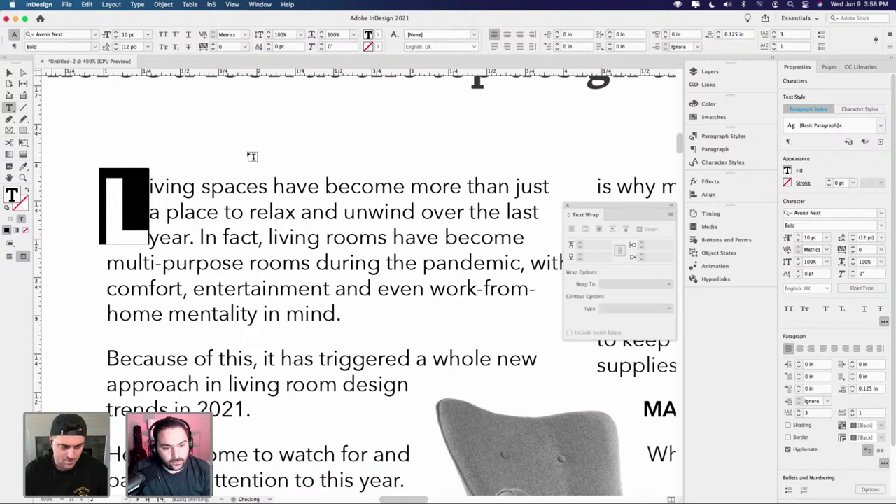
click(710, 119)
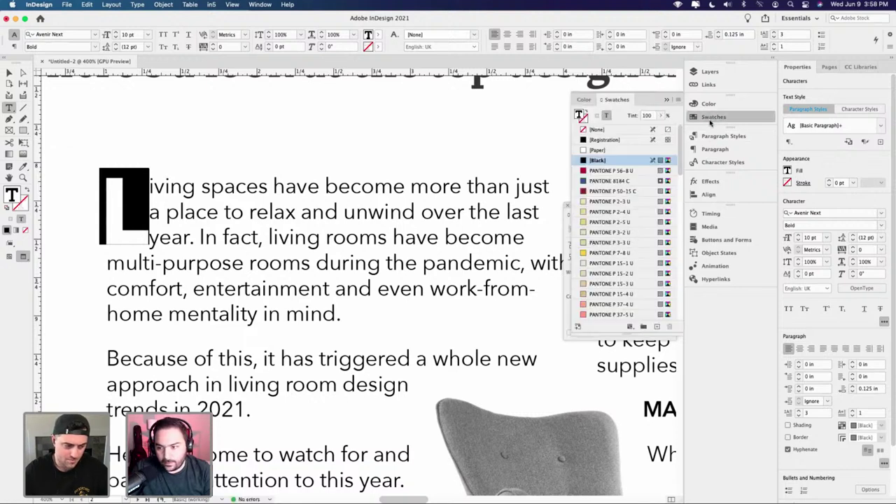
scroll(637, 260, down, 10)
click(616, 305)
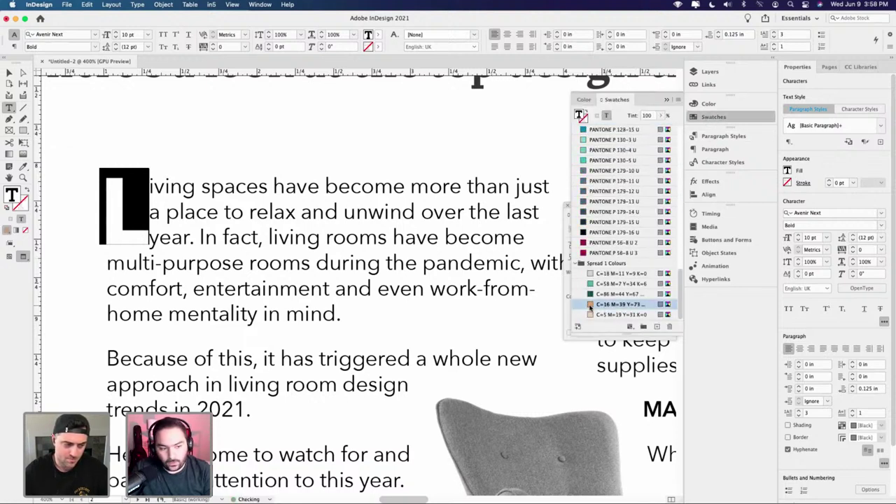
click(131, 236)
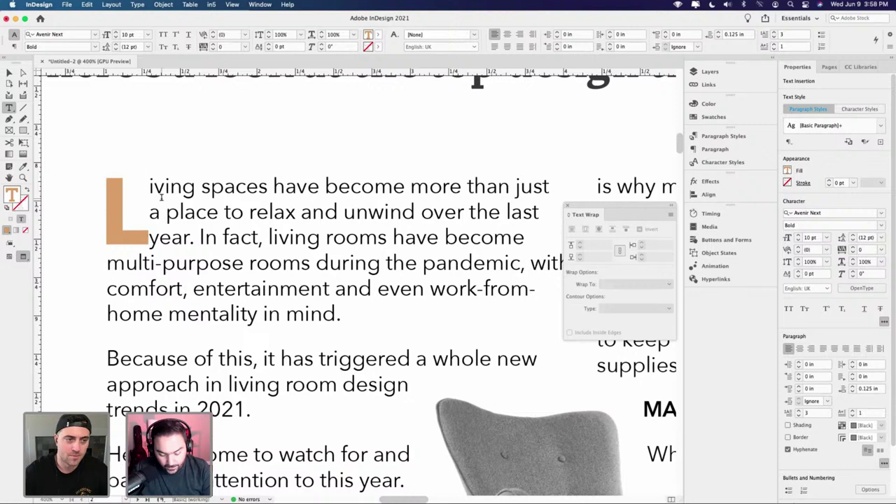
- Increase kerning after the drop cap to 60 and leave text editing
key(alt+Right)
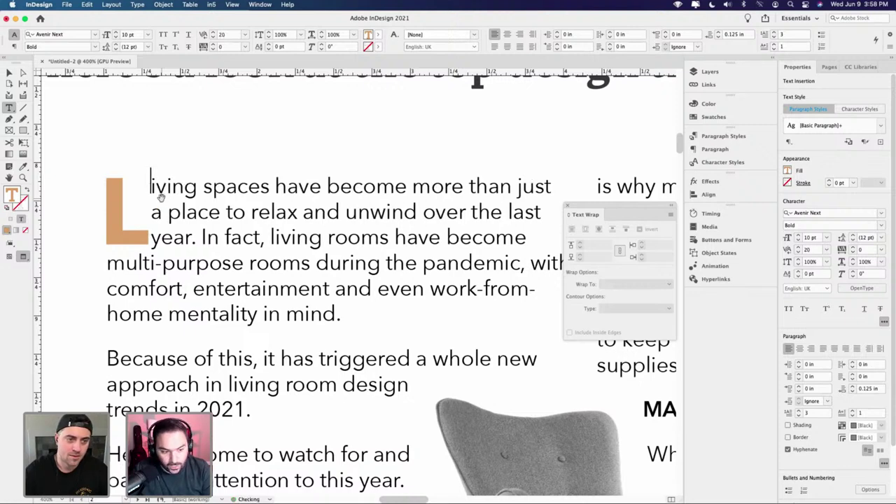
key(alt+Right)
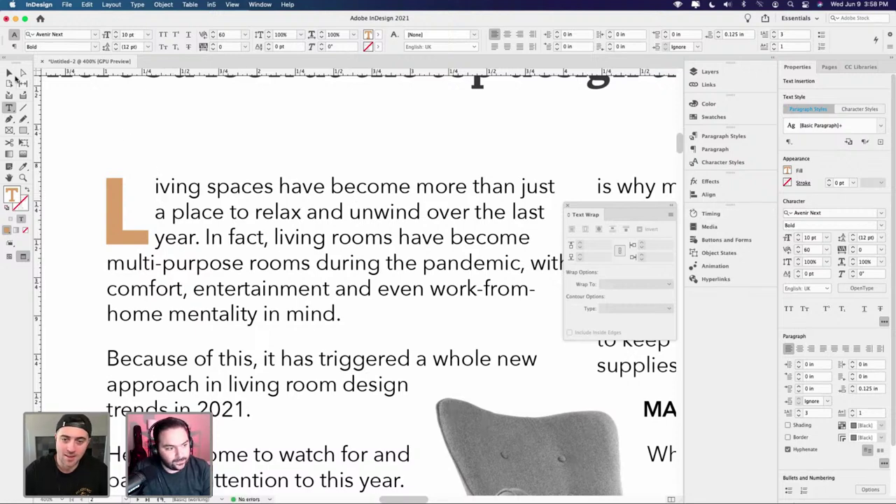
key(Escape)
click(208, 154)
key(super+minus)
key(super+minus)
key(super+minus)
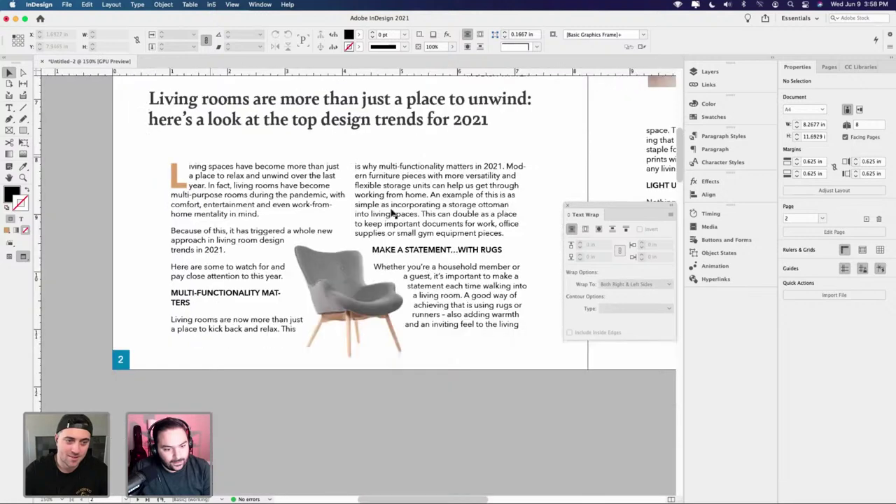
- Colour the MAKE A STATEMENT...WITH RUGS heading with the tan swatch
key(super+z)
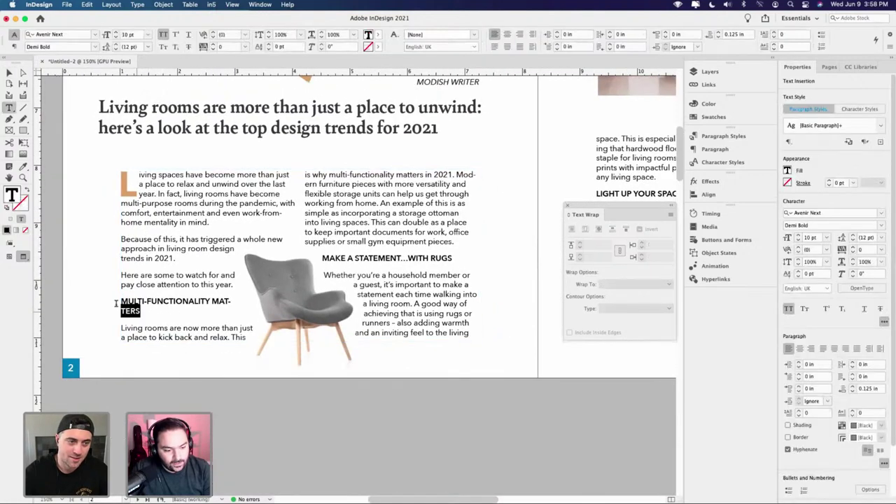
click(718, 117)
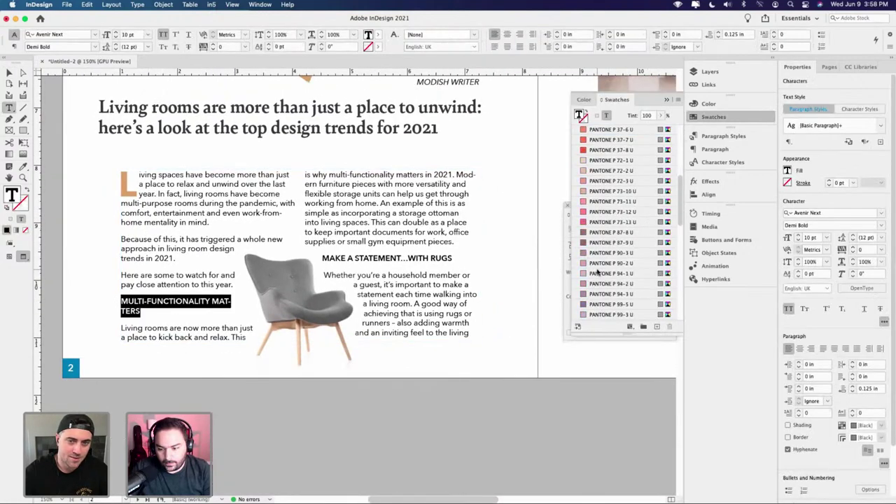
scroll(602, 280, down, 1)
scroll(602, 266, up, 5)
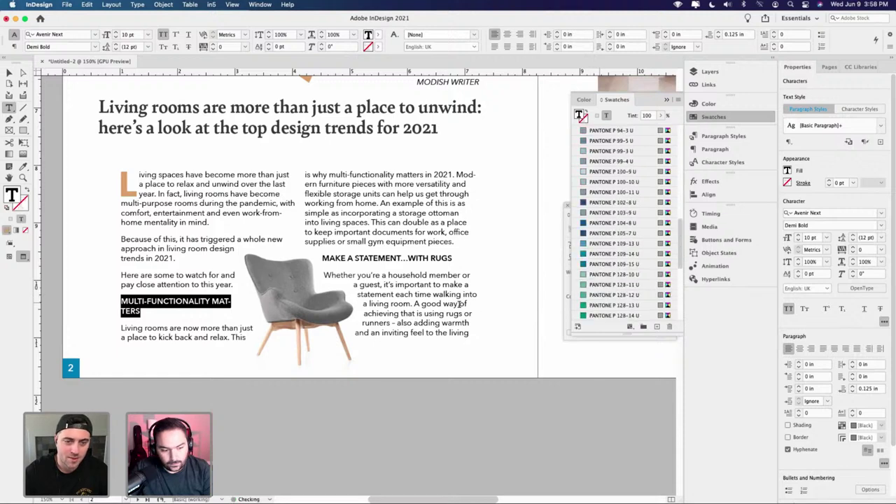
click(410, 259)
triple_click(404, 257)
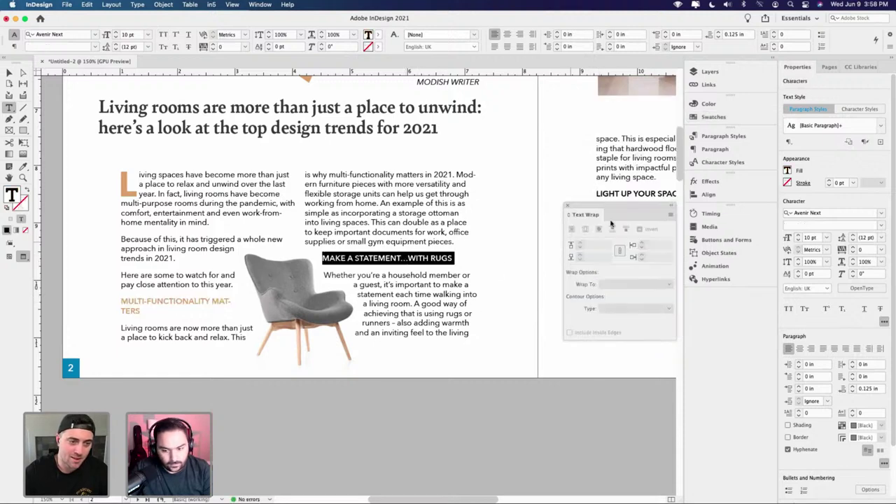
click(714, 117)
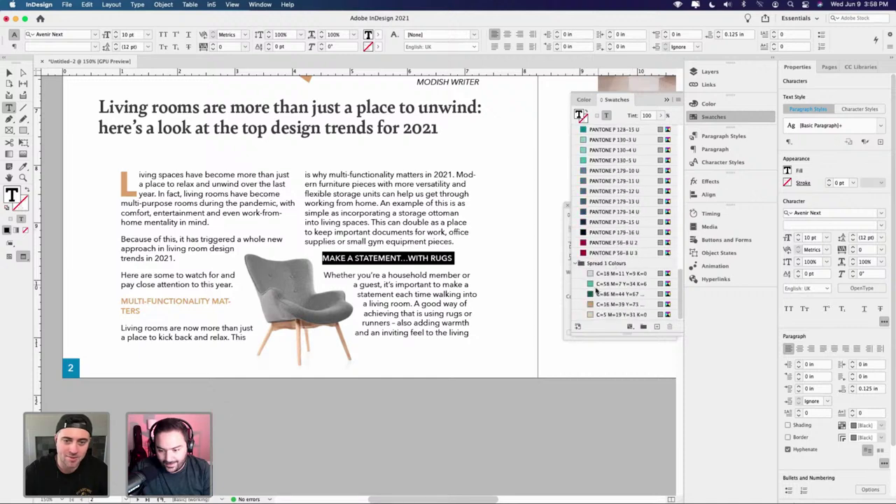
click(592, 305)
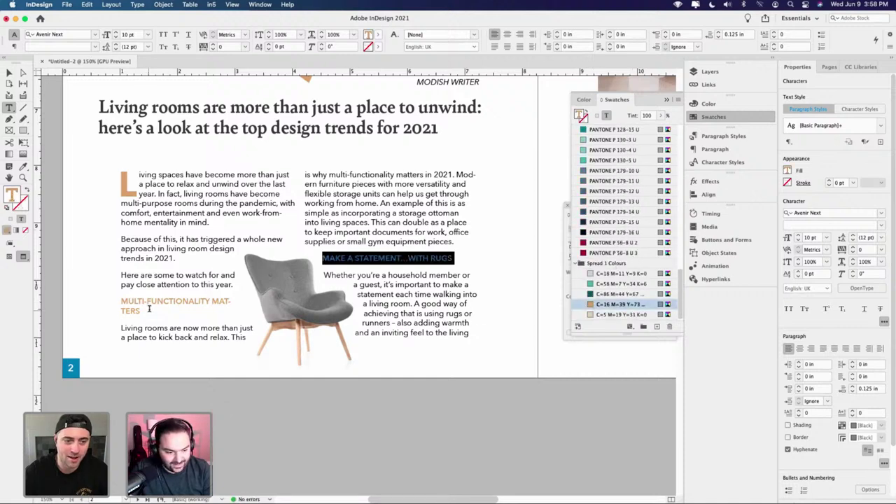
- Try reducing space after paragraphs to 0.0625 in, then undo it
drag(147, 311, 119, 302)
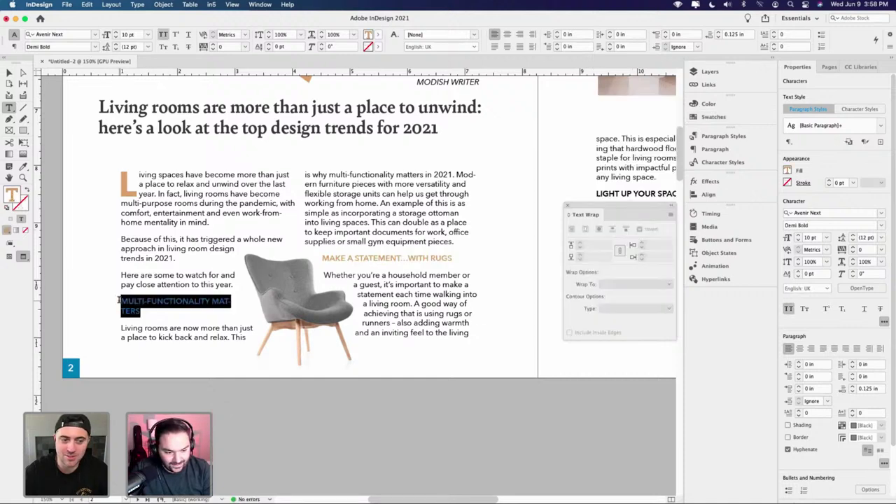
click(145, 258)
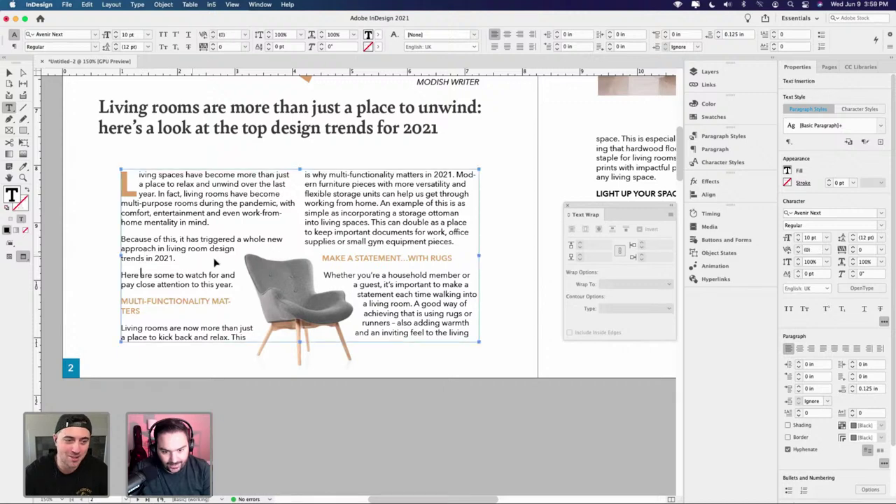
key(super+a)
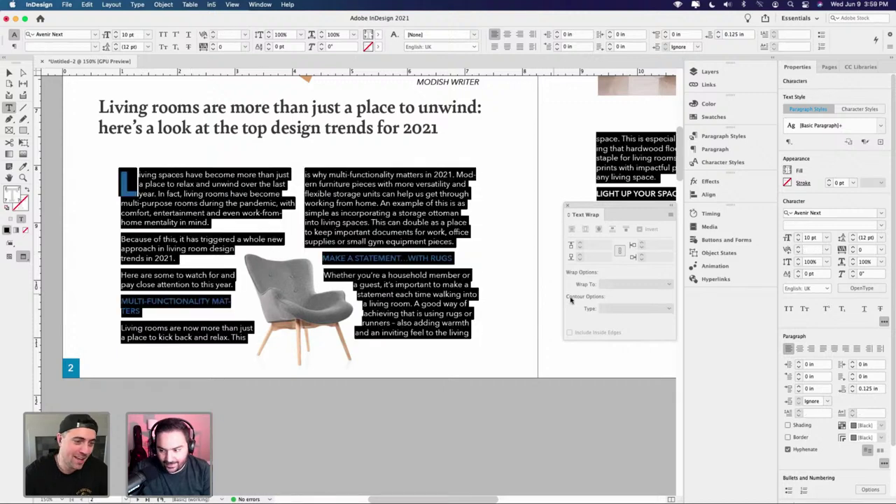
click(852, 392)
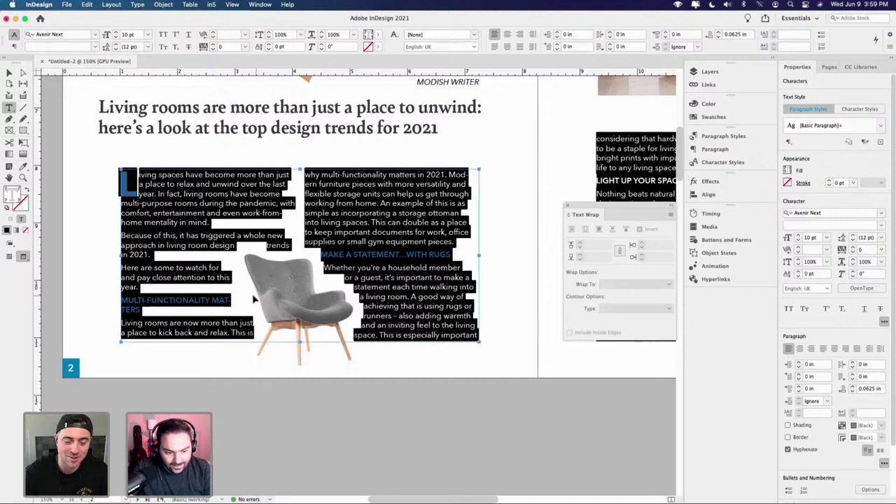
key(super+z)
click(329, 270)
- Delete the word MATTERS from the MULTI-FUNCTIONALITY MATTERS heading
click(147, 312)
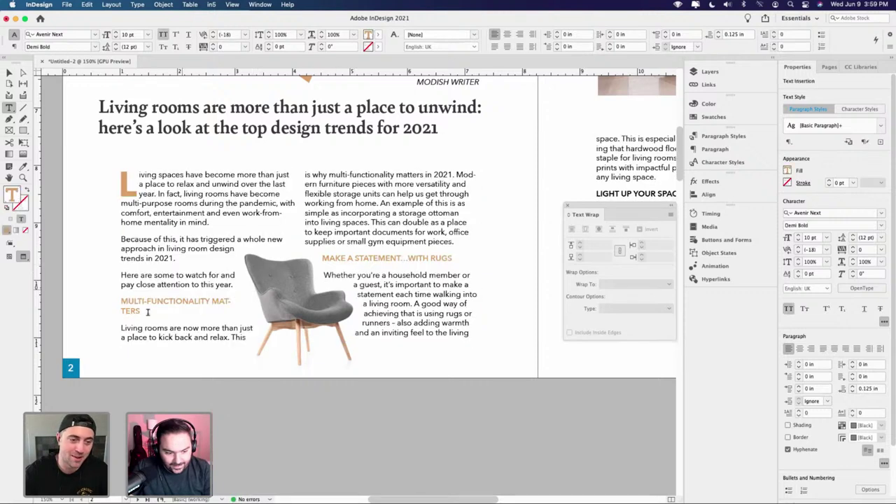
triple_click(148, 312)
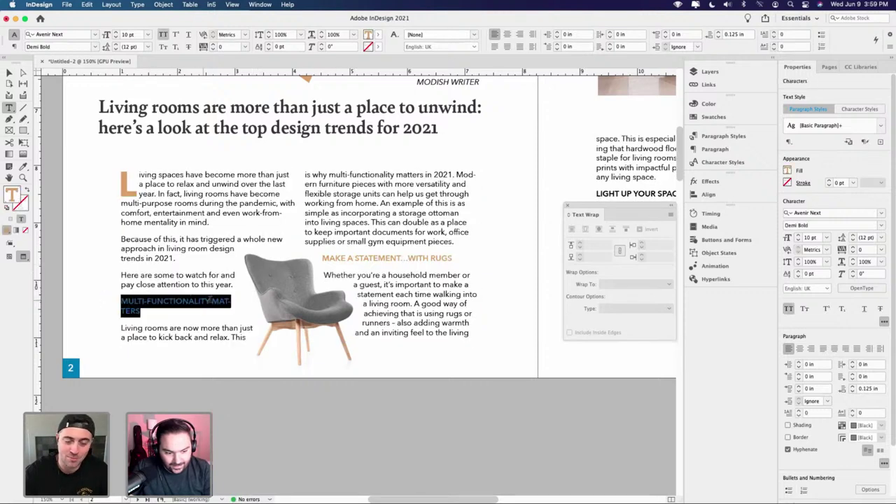
double_click(220, 301)
key(BackSpace)
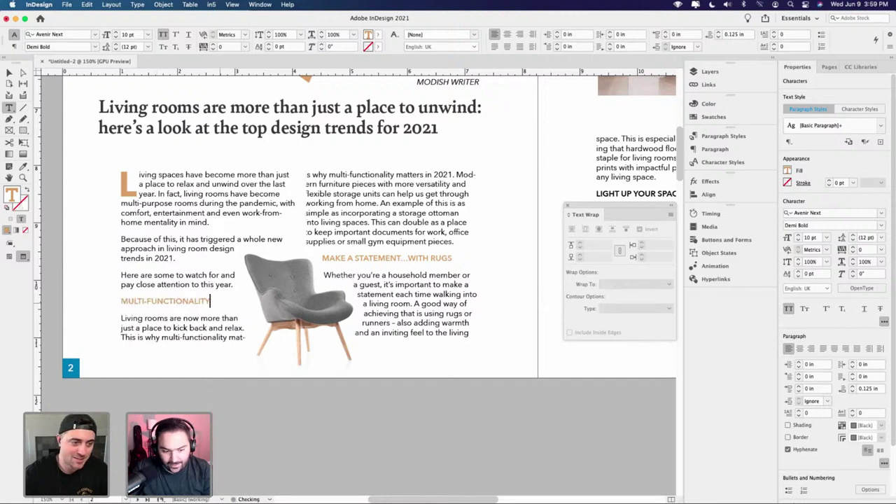
key(Escape)
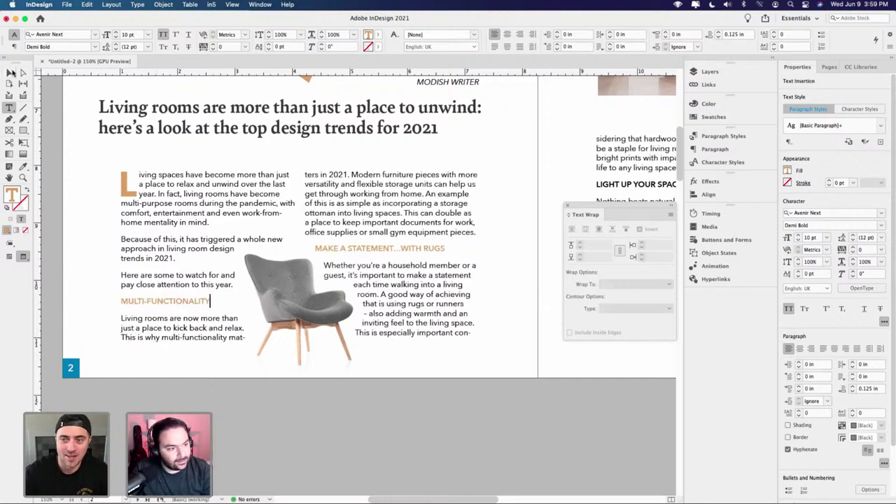
click(60, 100)
scroll(407, 303, up, 2)
key(super+minus)
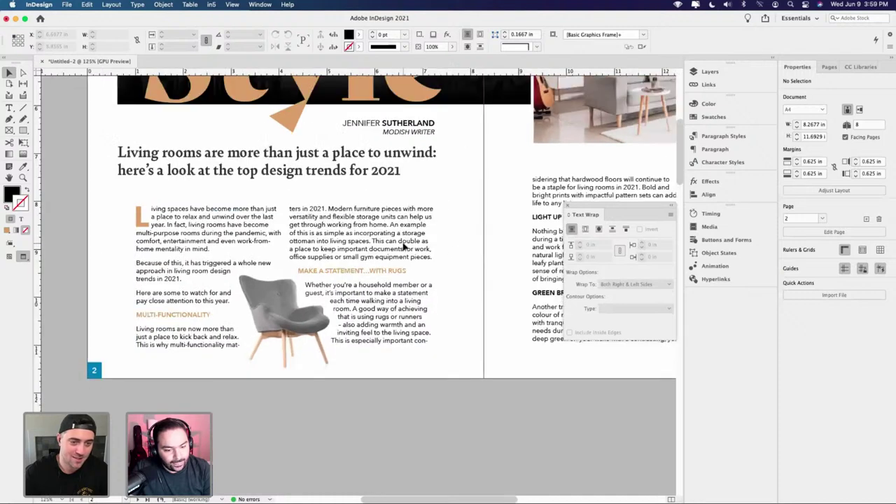
scroll(406, 303, up, 2)
key(super+minus)
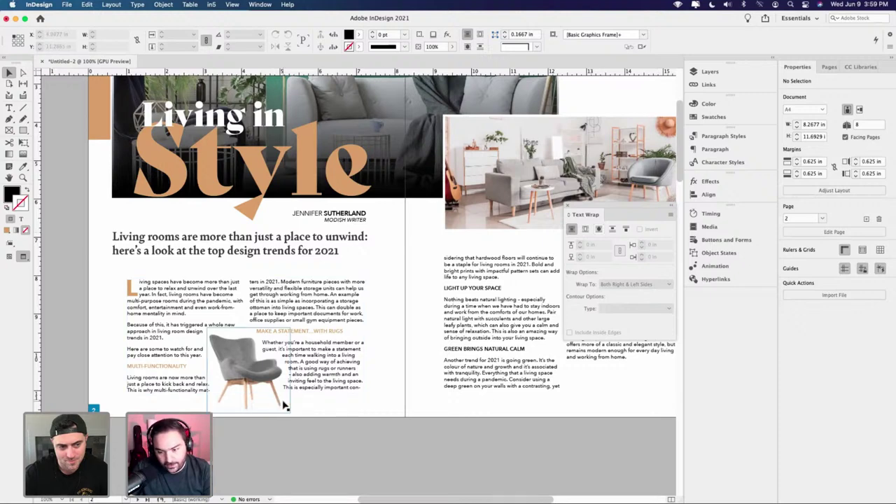
- Colour the LIGHT UP YOUR SPACE and GREEN BRINGS NATURAL CALM headings tan
click(246, 402)
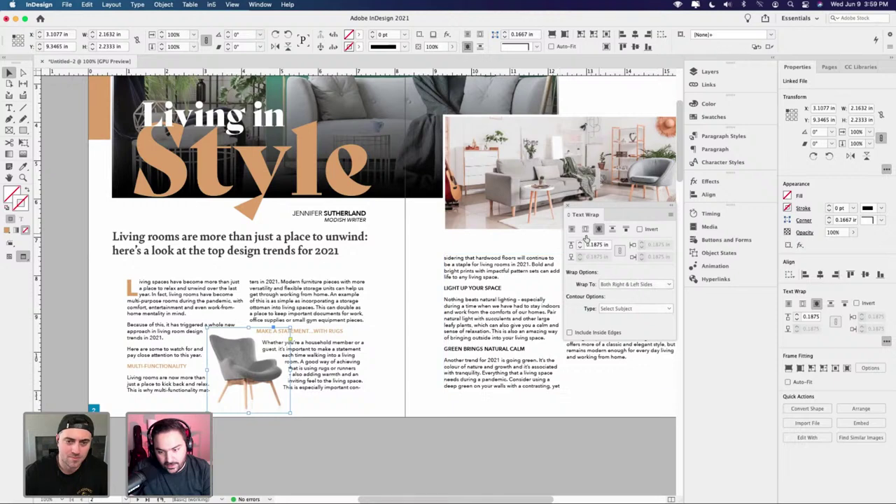
click(378, 300)
scroll(378, 300, right, 5)
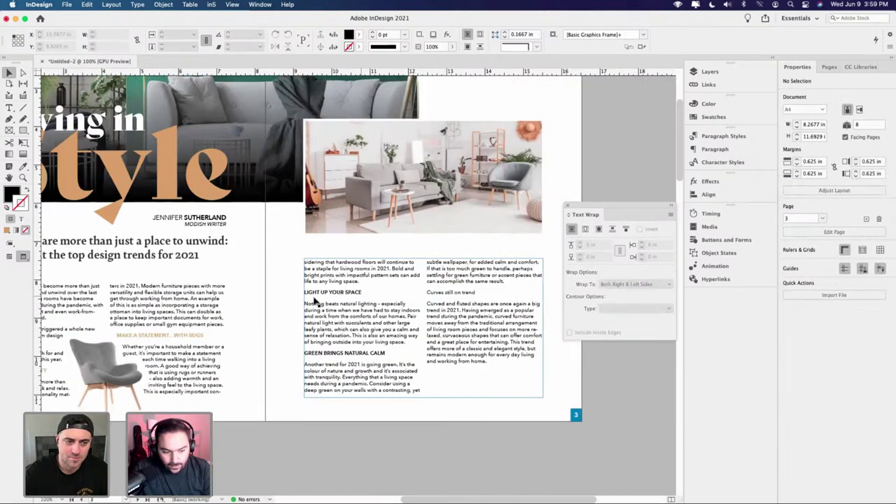
double_click(343, 301)
drag(362, 292, 304, 293)
click(714, 117)
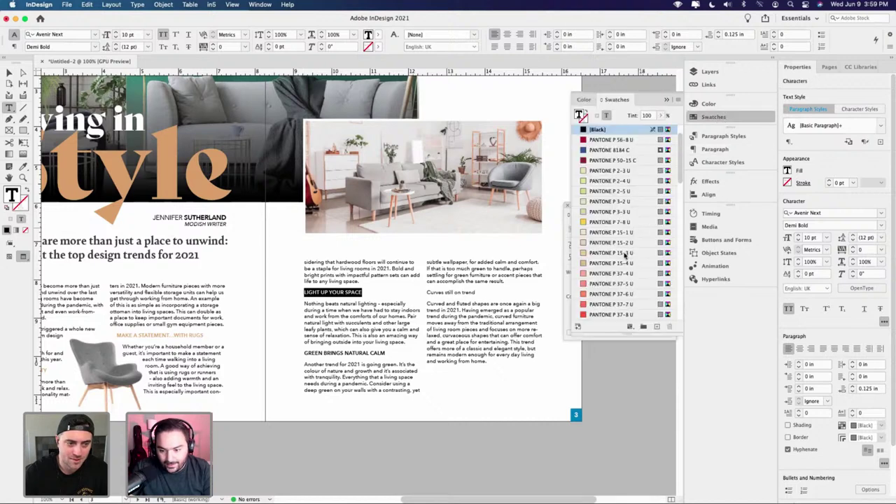
click(594, 303)
drag(386, 353, 298, 355)
click(712, 117)
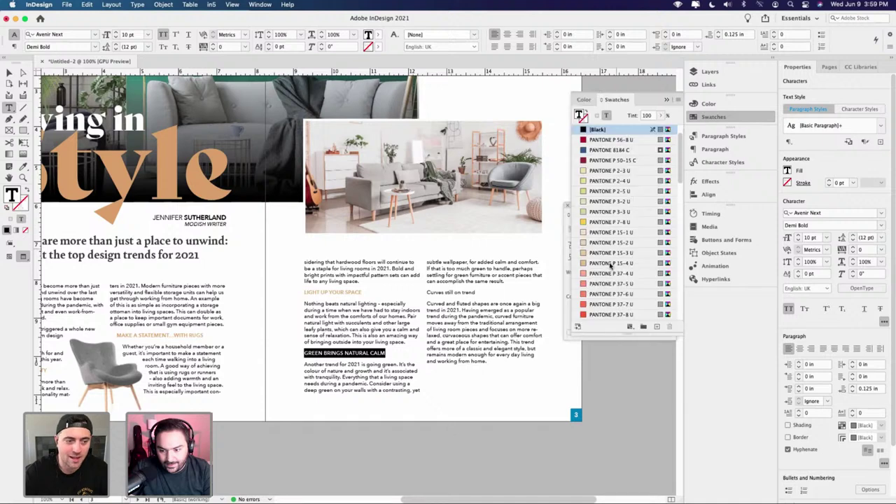
click(592, 305)
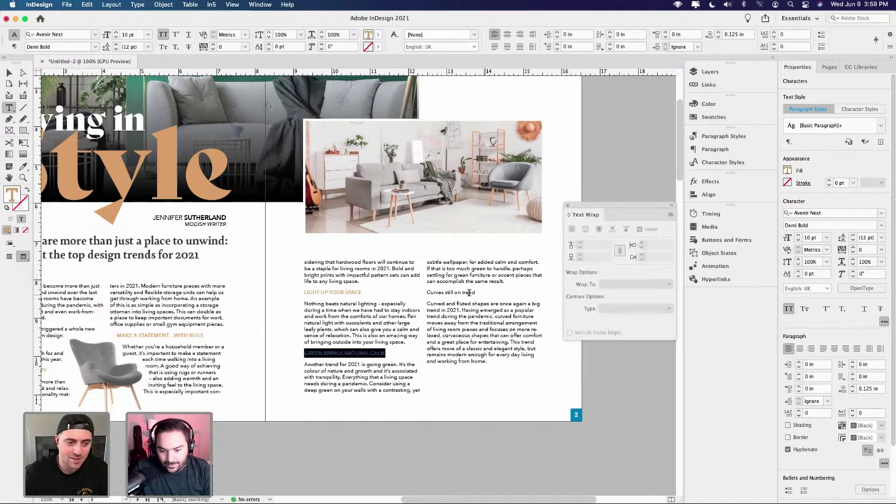
- Set the 'Curves still on trend' heading to All Caps and Demi Bold
drag(477, 293, 423, 293)
click(162, 34)
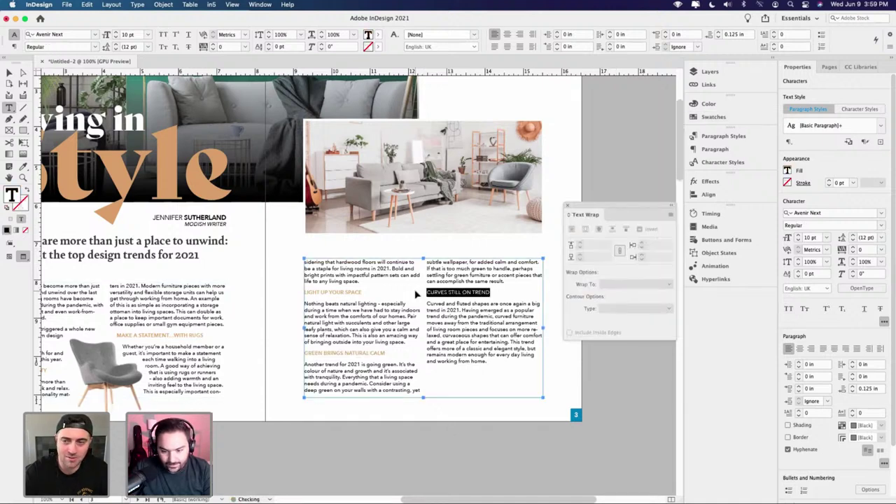
click(95, 47)
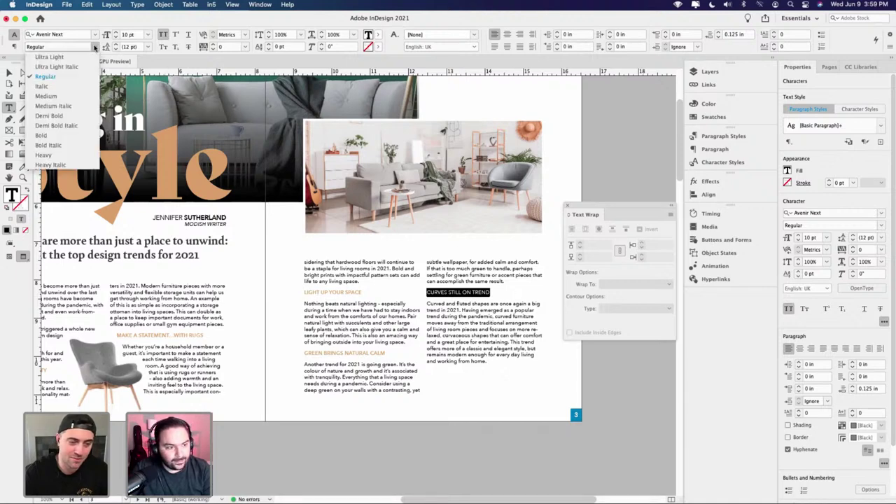
click(44, 135)
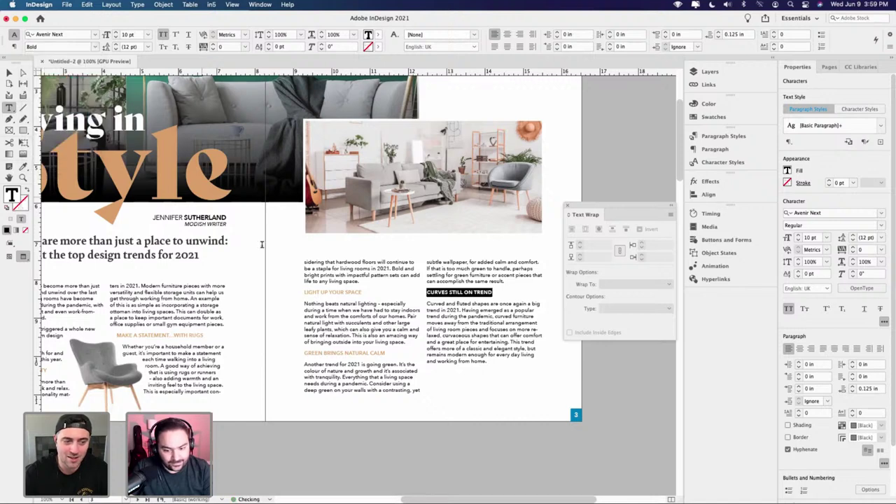
click(341, 292)
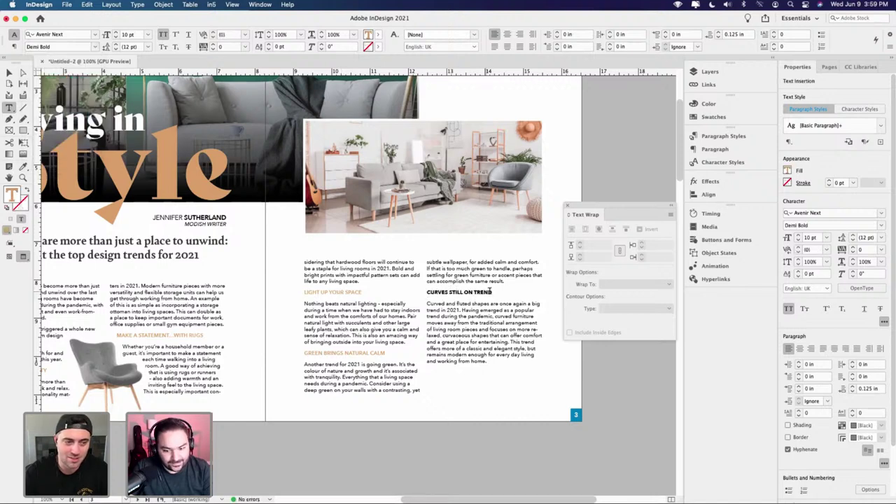
drag(491, 289, 428, 292)
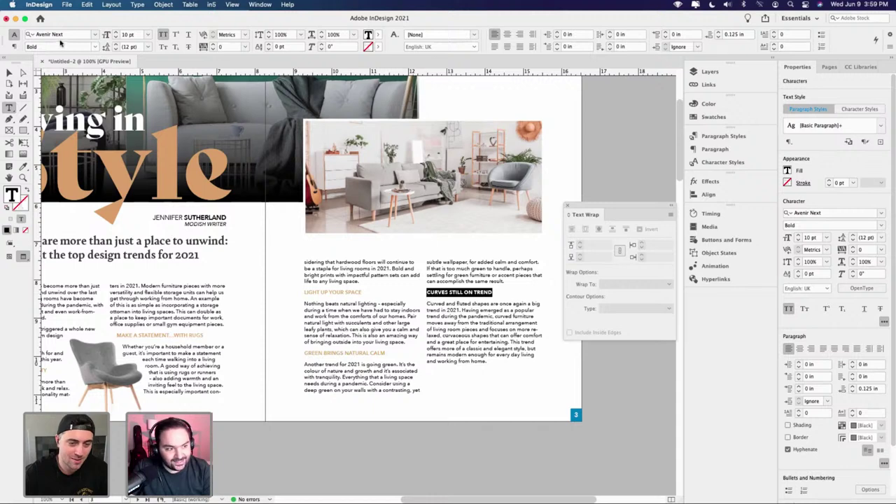
click(94, 46)
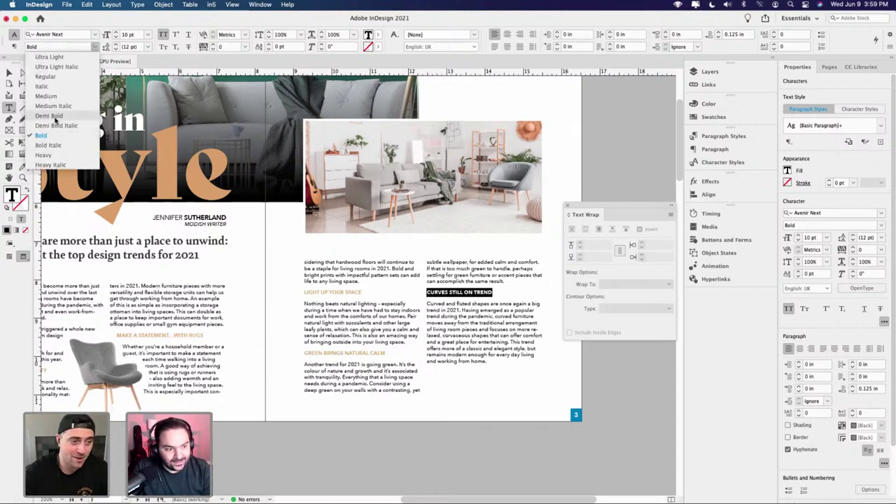
click(55, 117)
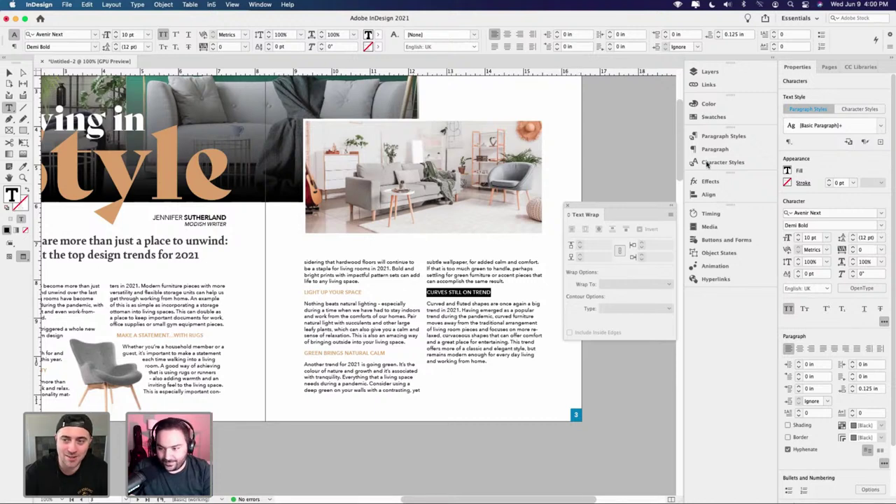
- Colour the CURVES STILL ON TREND heading with the tan swatch
click(712, 121)
scroll(602, 295, down, 5)
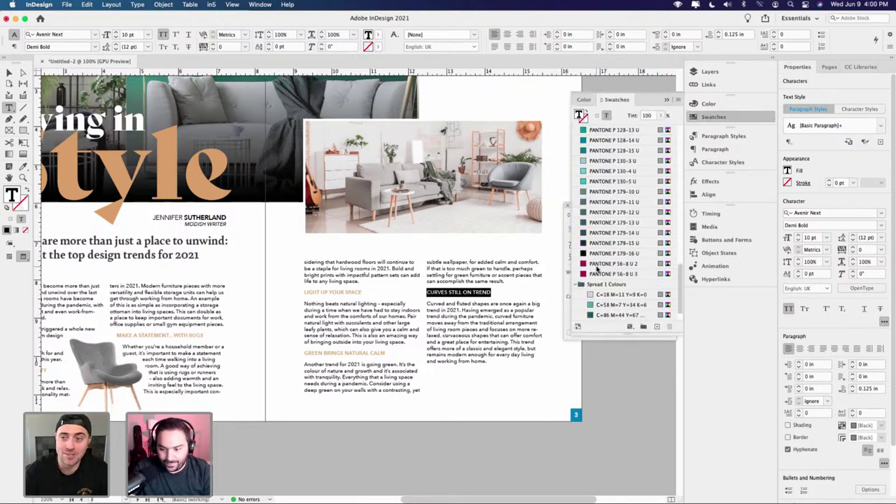
click(599, 306)
click(476, 293)
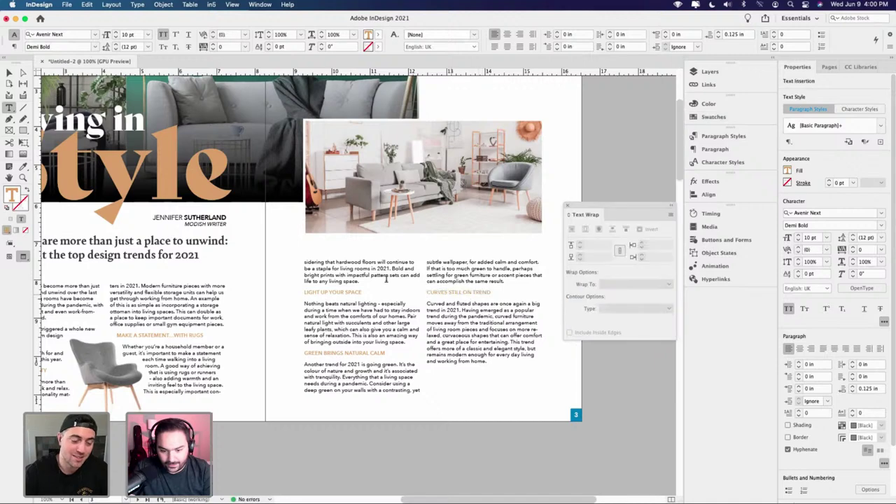
click(9, 73)
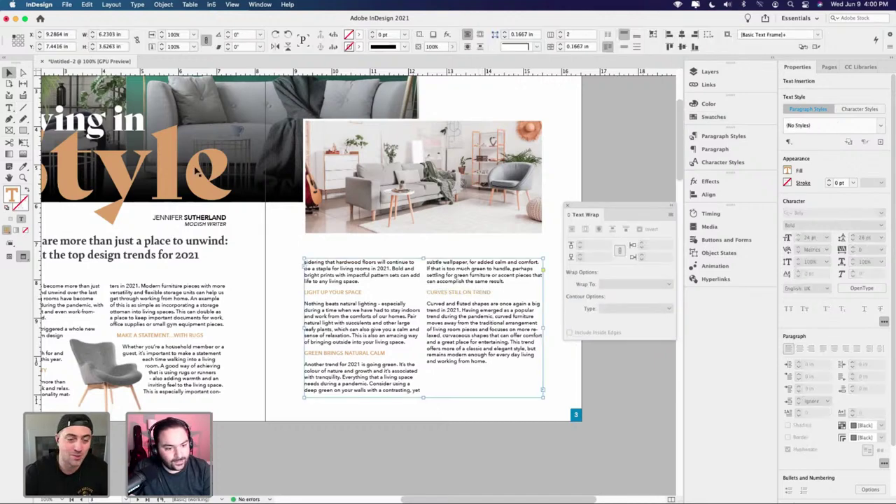
- Try extending the right-page body text frame's top edge upward, then undo it
click(303, 221)
scroll(303, 222, down, 1)
scroll(445, 301, down, 2)
scroll(445, 301, up, 2)
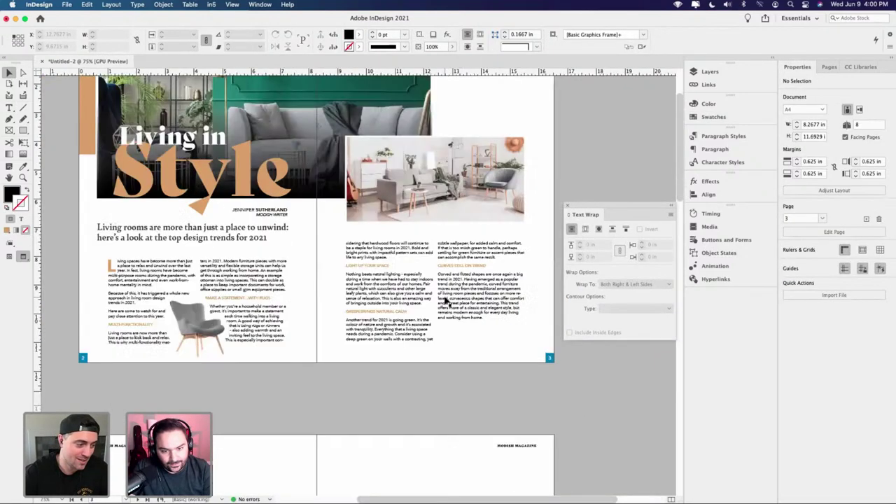
scroll(443, 350, up, 1)
click(476, 350)
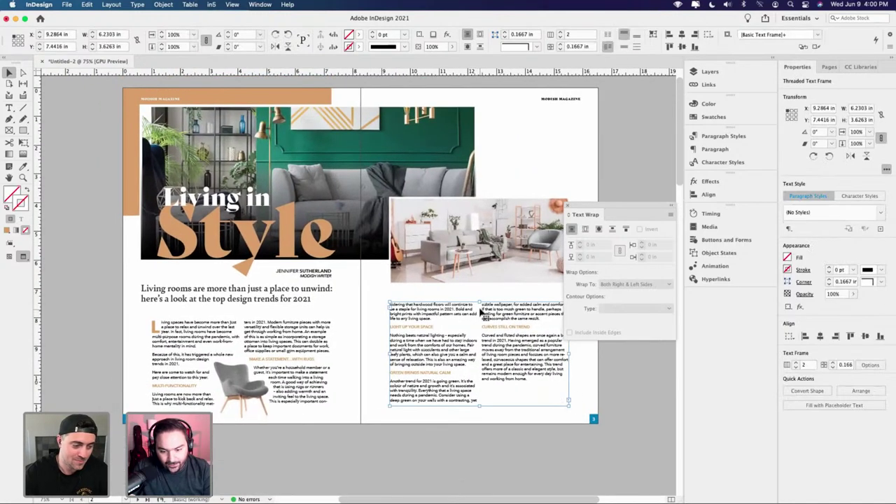
drag(481, 301, 482, 289)
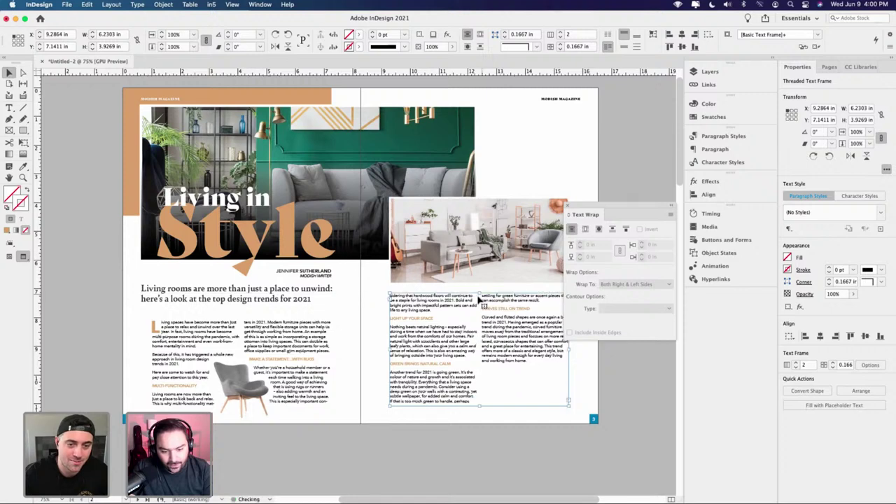
key(super+shift+a)
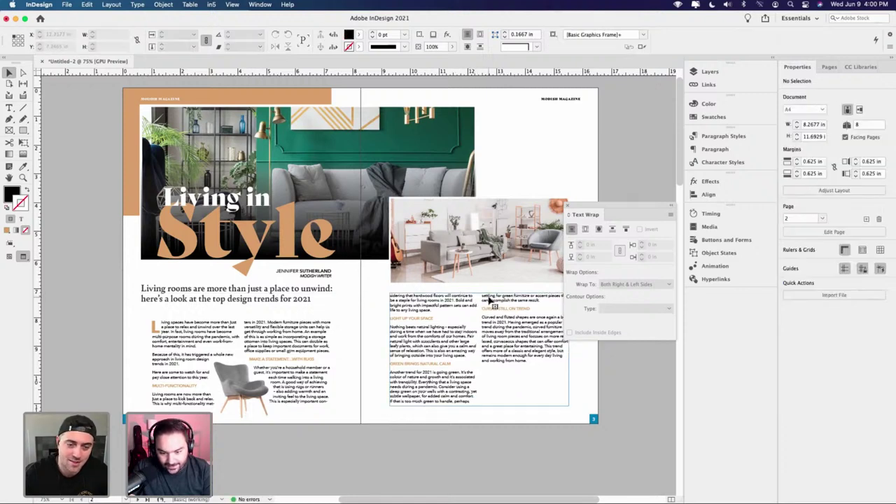
key(super+z)
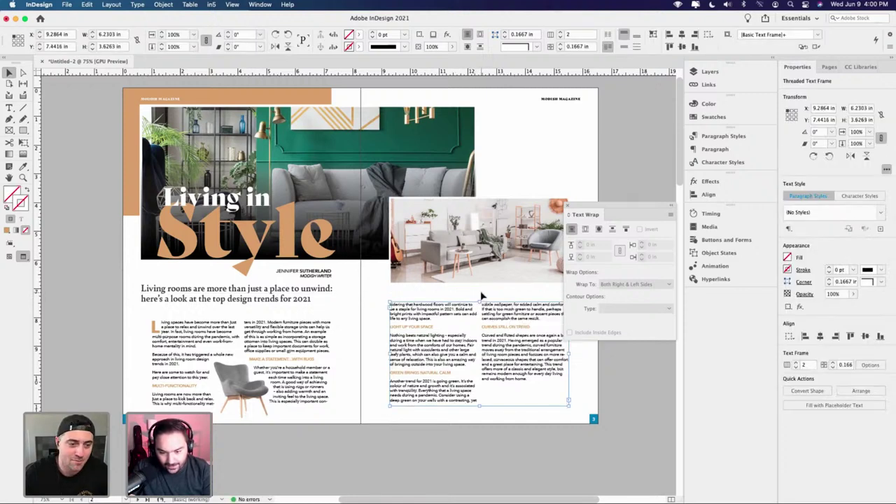
key(super+shift+a)
- Move the top edge of the text frame below the photo slightly lower
scroll(421, 302, right, 4)
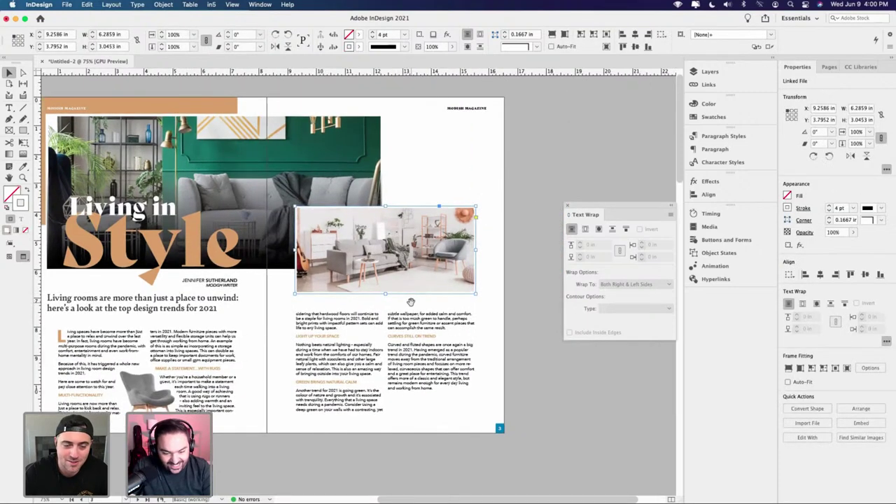
click(376, 332)
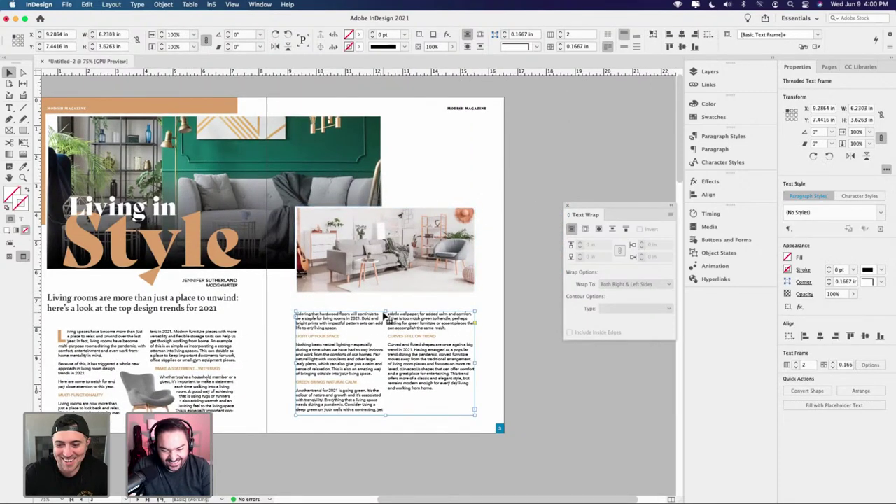
drag(384, 313, 386, 317)
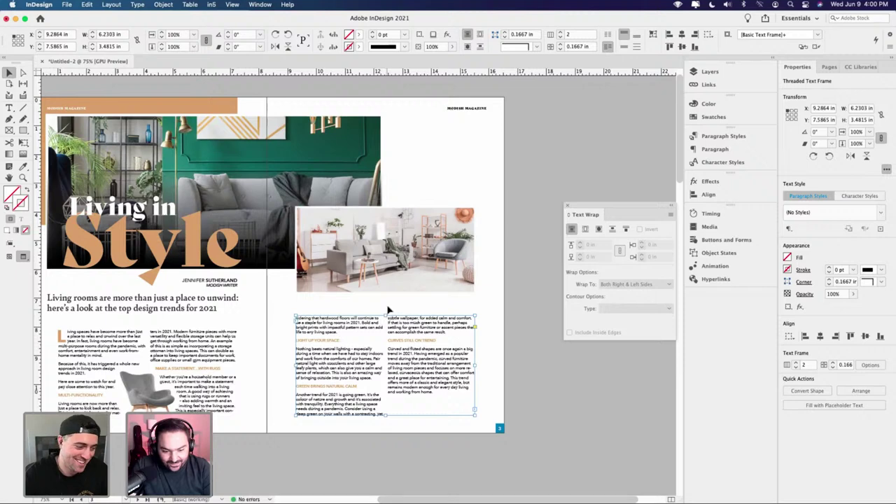
click(394, 297)
- Drag the living-room photo frame's bottom edge down to a height of 3.1812 in
click(393, 287)
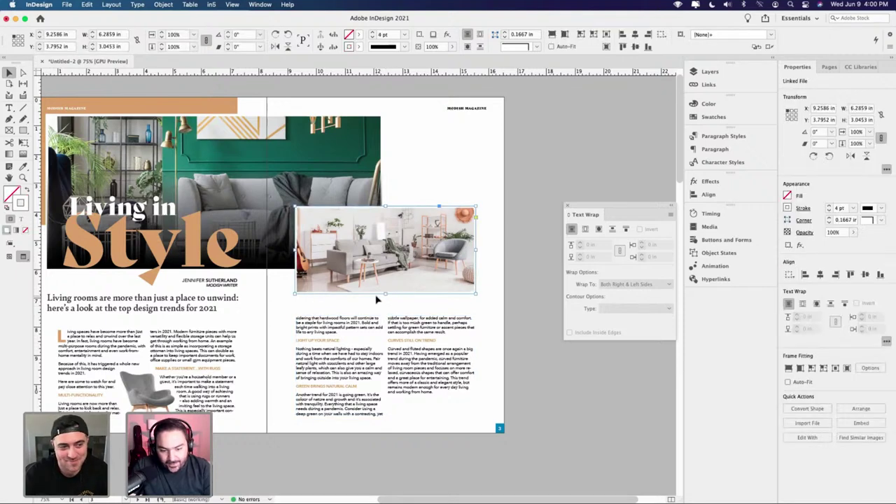
key(super+equal)
key(super+equal)
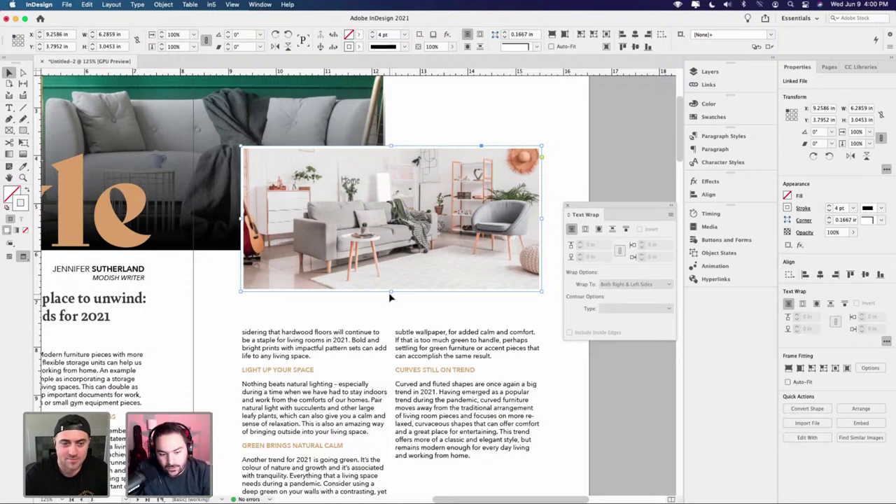
drag(390, 290, 391, 297)
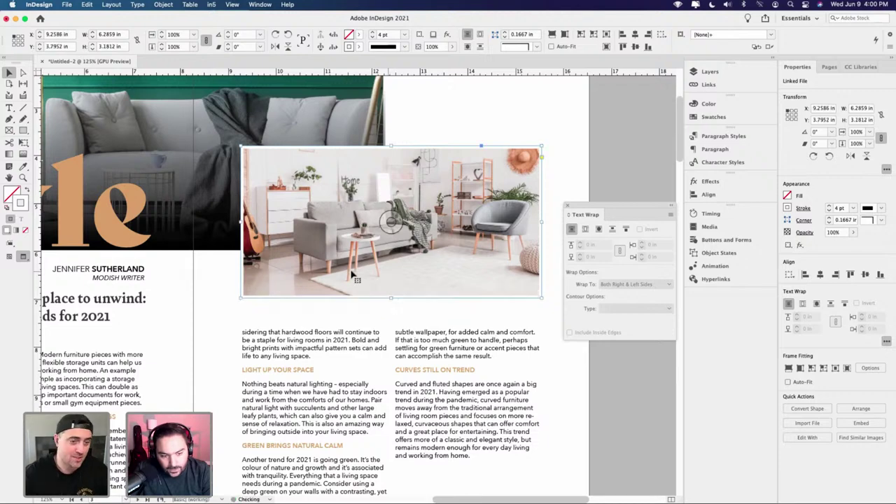
key(super+minus)
key(super+minus)
scroll(350, 245, left, 5)
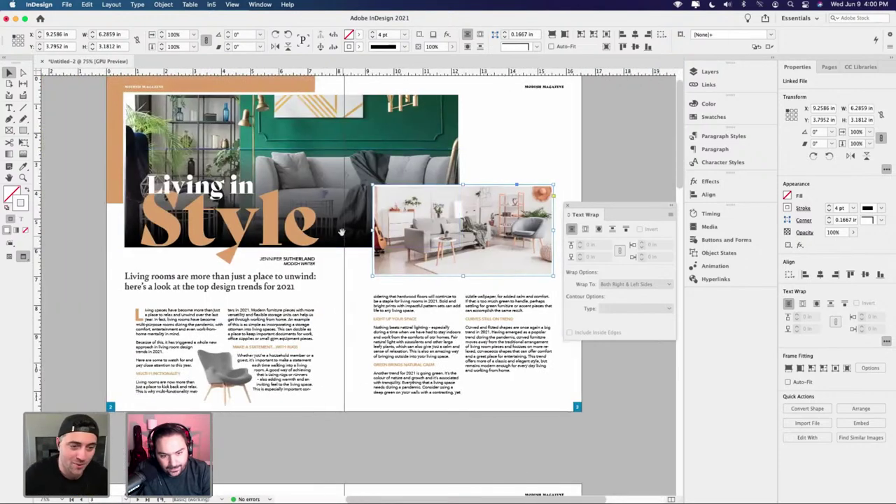
click(482, 204)
scroll(482, 203, right, 3)
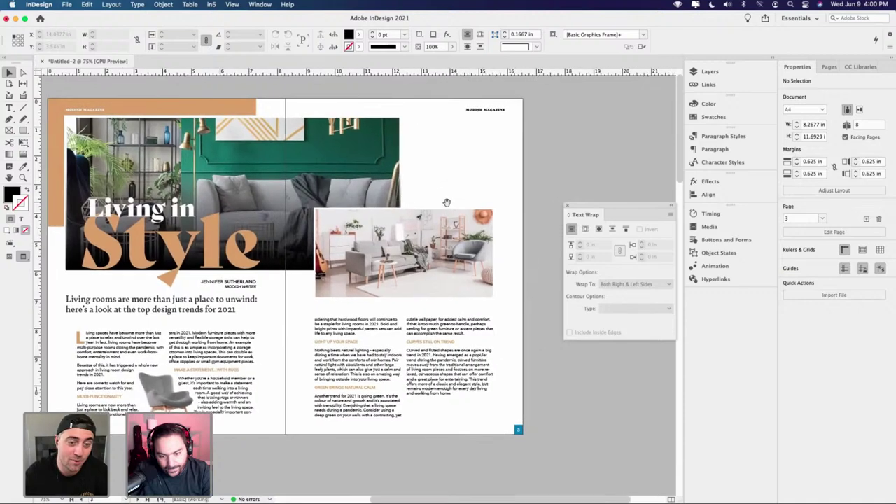
- Delete the empty text frame left on the pasteboard
key(super+equal)
key(super+equal)
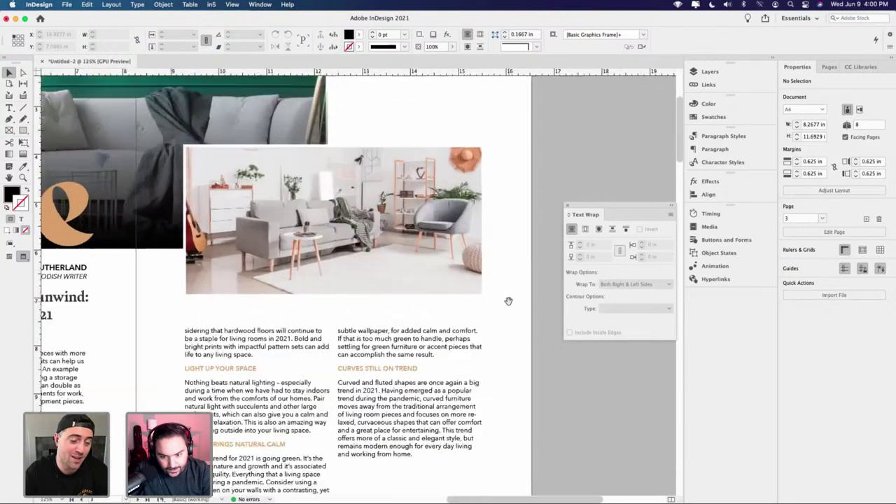
scroll(378, 339, right, 5)
key(w)
key(BackSpace)
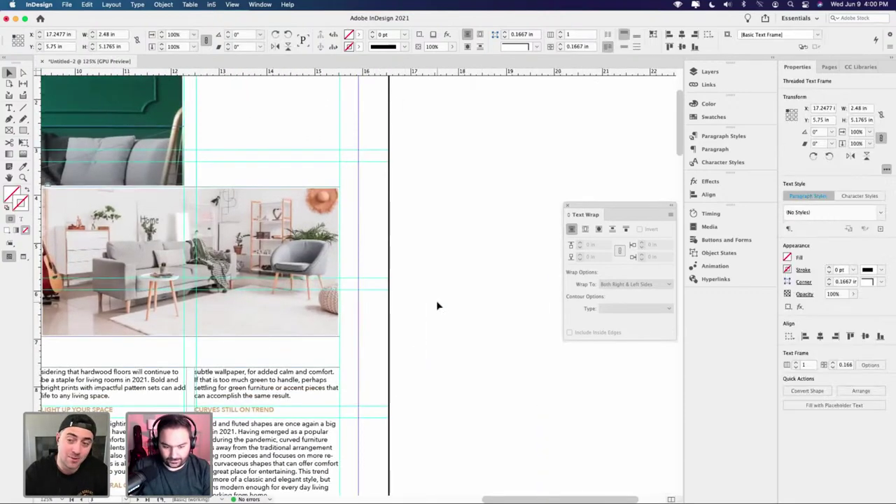
scroll(424, 322, down, 3)
scroll(424, 322, right, 3)
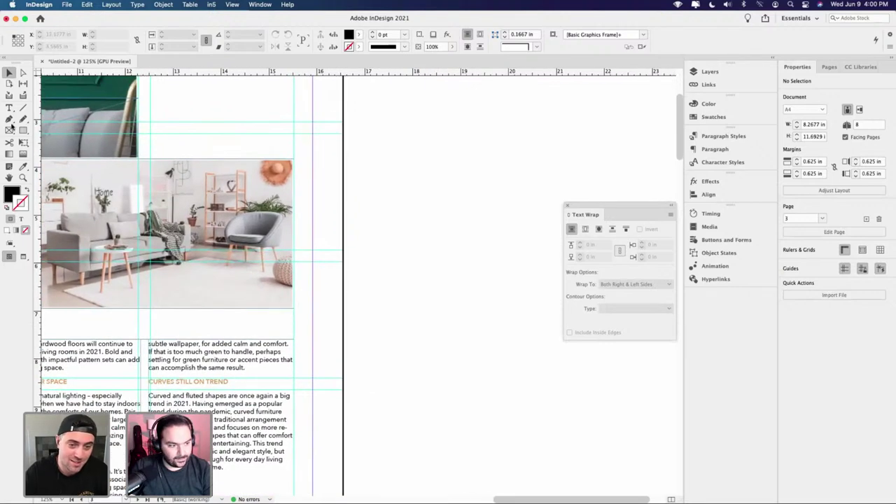
- Draw a new text frame on the pasteboard and type 'Welcome to the stream'
click(9, 109)
drag(370, 261, 516, 290)
key(super+equal)
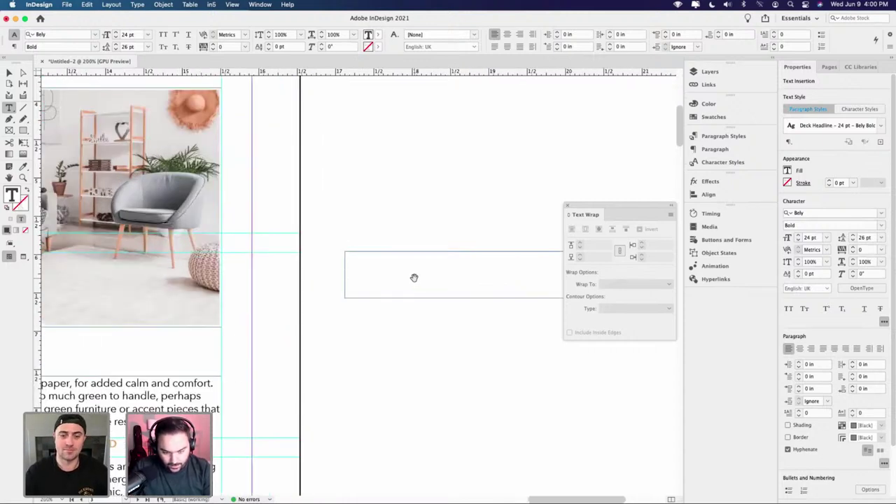
text(Welcome t)
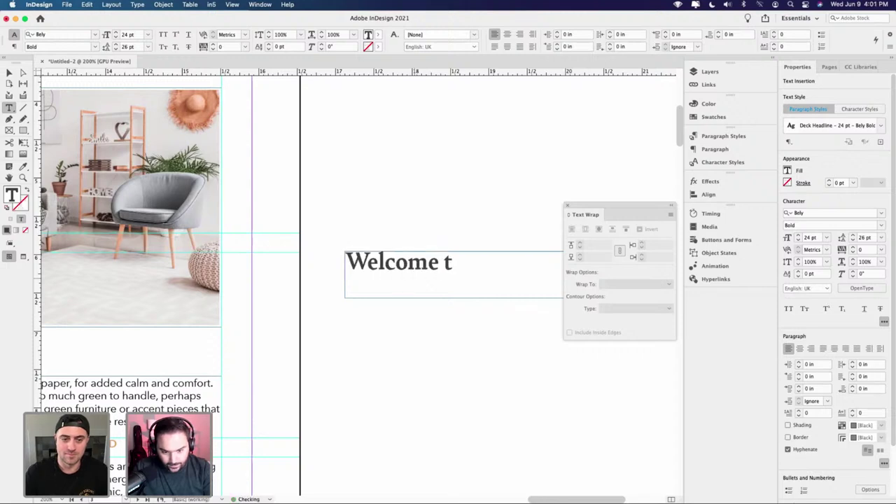
text(o the stream)
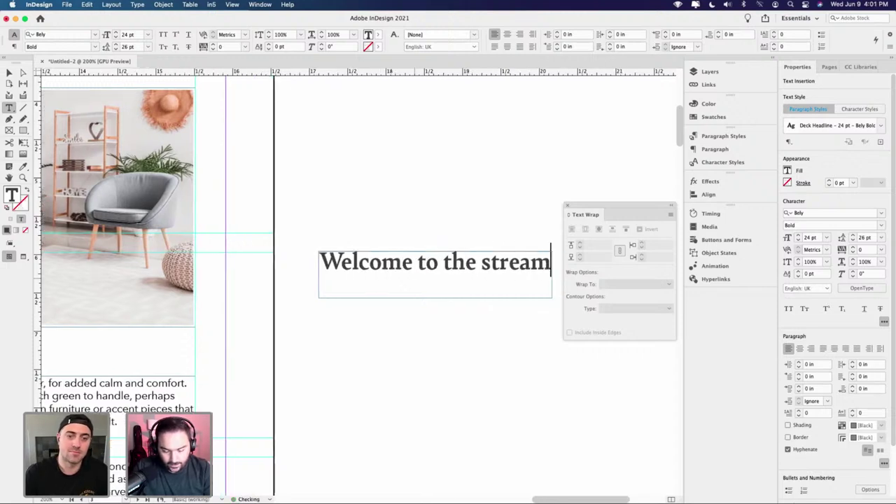
key(super+a)
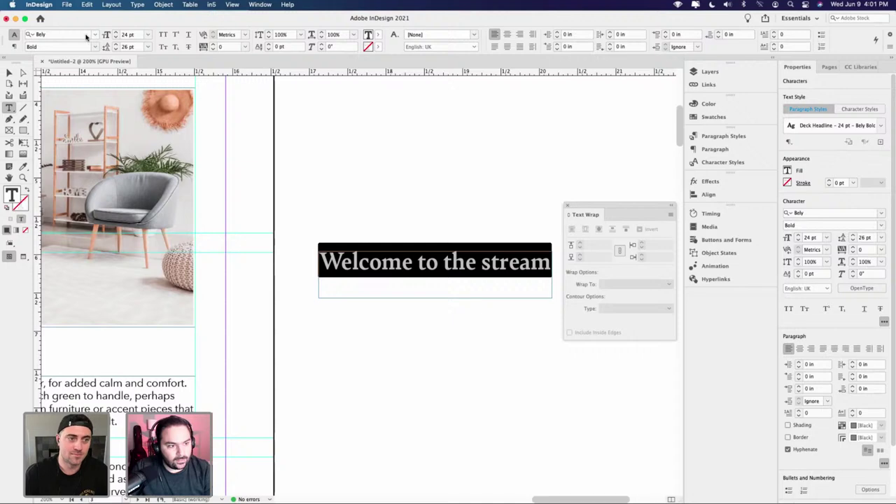
- Set the line to Avenir Next Condensed Medium and reduce it to 12 pt
click(79, 35)
text(aven)
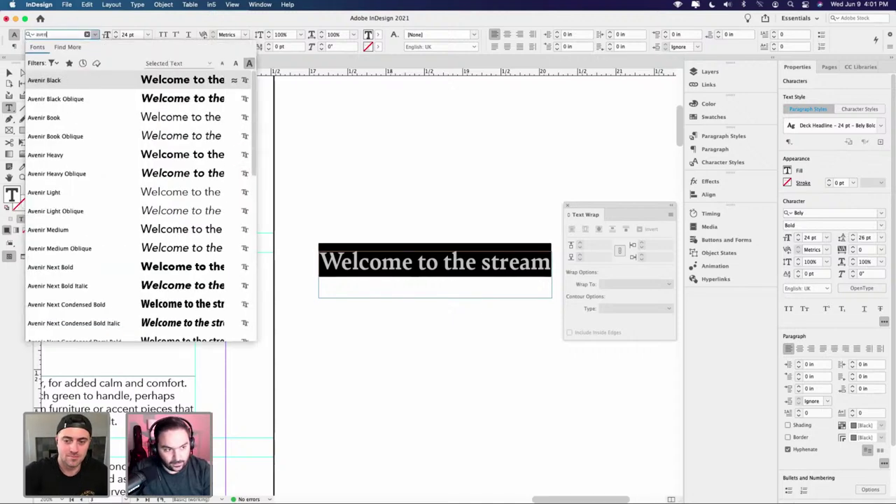
text(ir next conden)
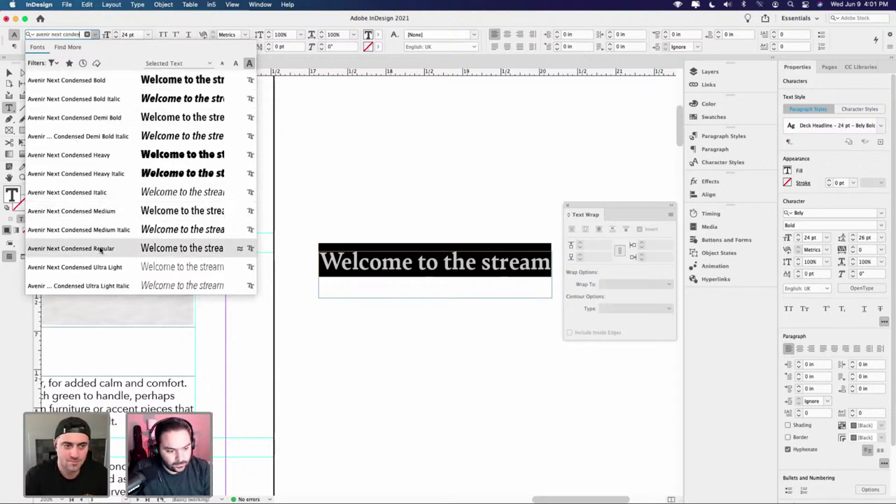
click(102, 214)
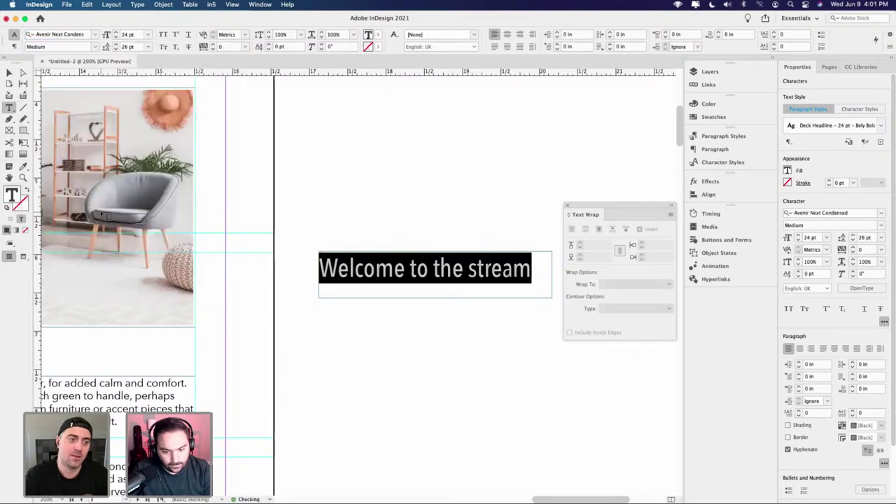
click(116, 38)
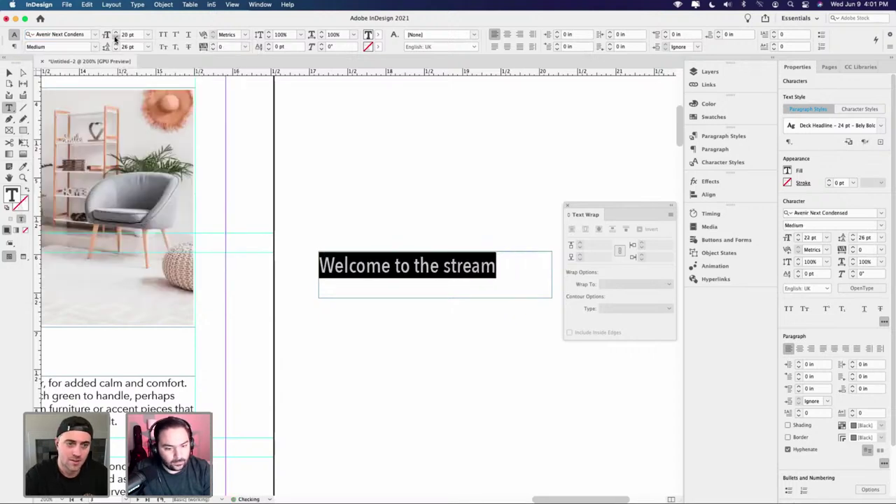
click(115, 38)
click(116, 38)
click(116, 38)
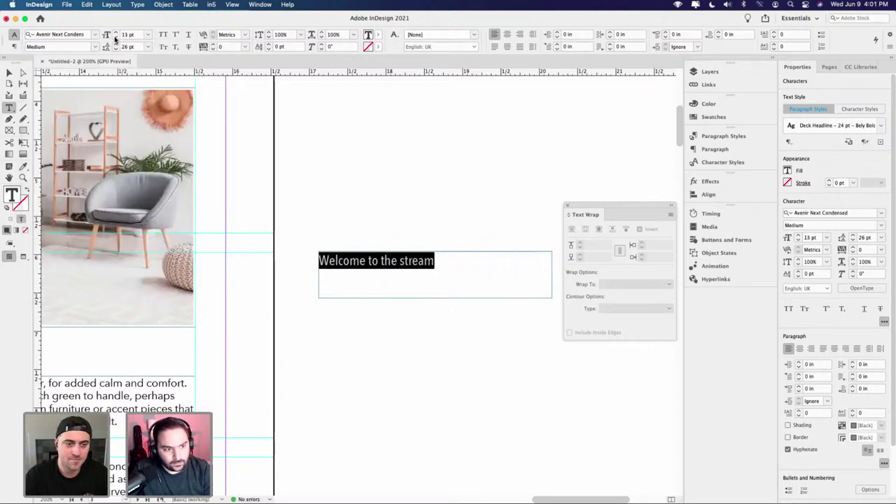
click(116, 38)
- Move the Welcome text frame into place below the living-room photo
click(10, 72)
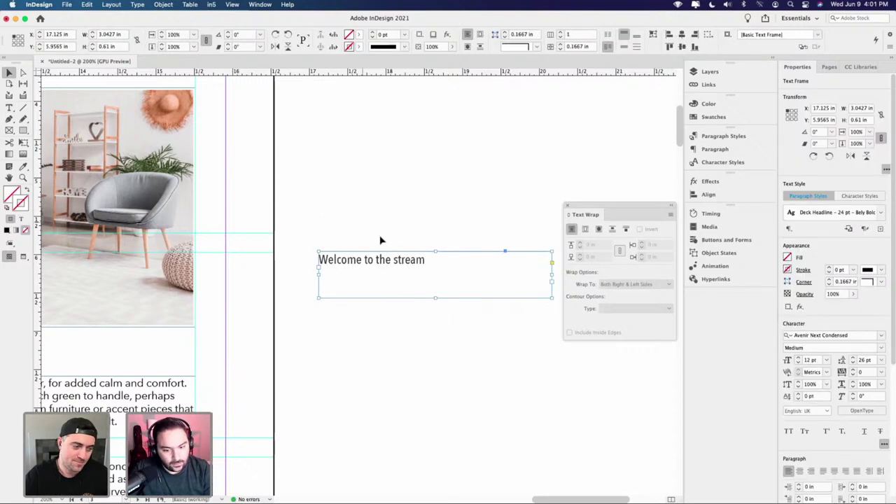
scroll(374, 245, down, 1)
scroll(438, 253, left, 3)
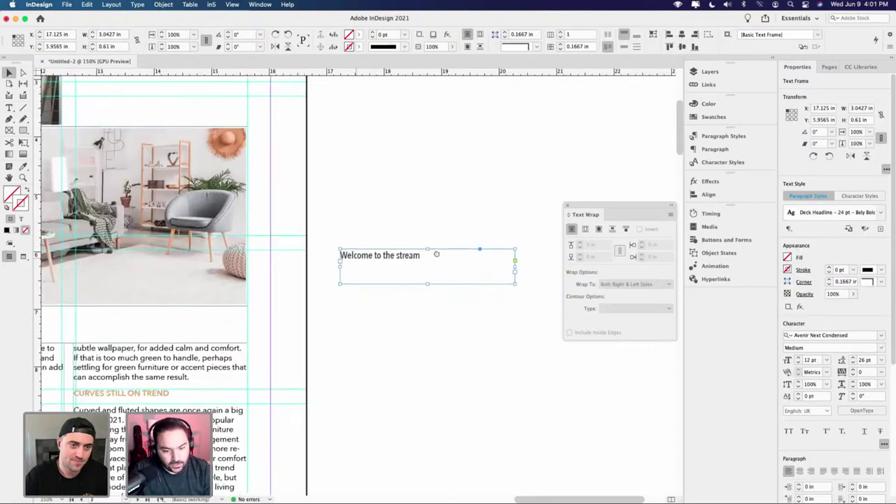
scroll(443, 251, left, 5)
drag(524, 242, 248, 297)
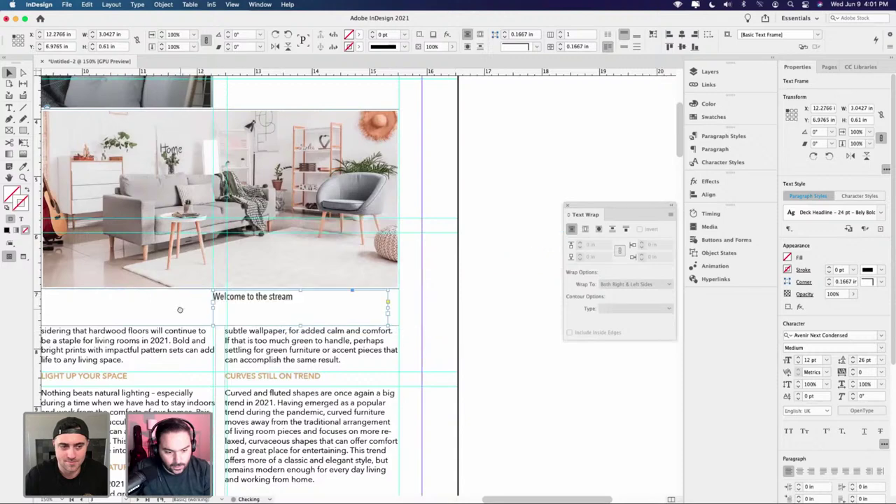
scroll(419, 298, left, 6)
scroll(418, 298, left, 6)
drag(481, 291, 313, 296)
- Change the caption's font style to Regular, then to Italic
key(super+equal)
double_click(321, 299)
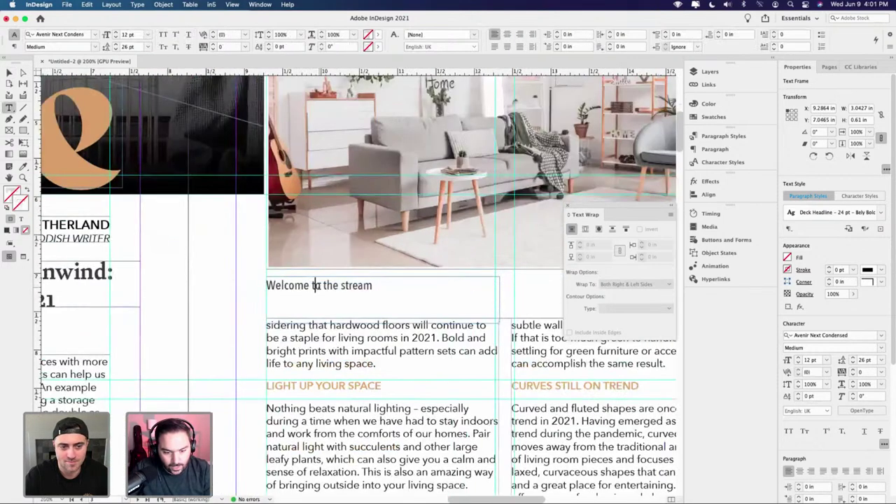
key(super+a)
click(92, 47)
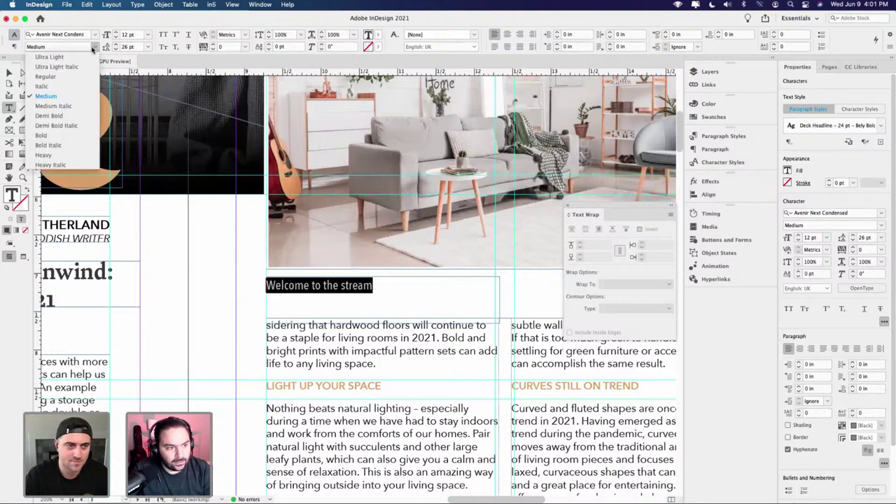
click(65, 76)
drag(371, 286, 264, 278)
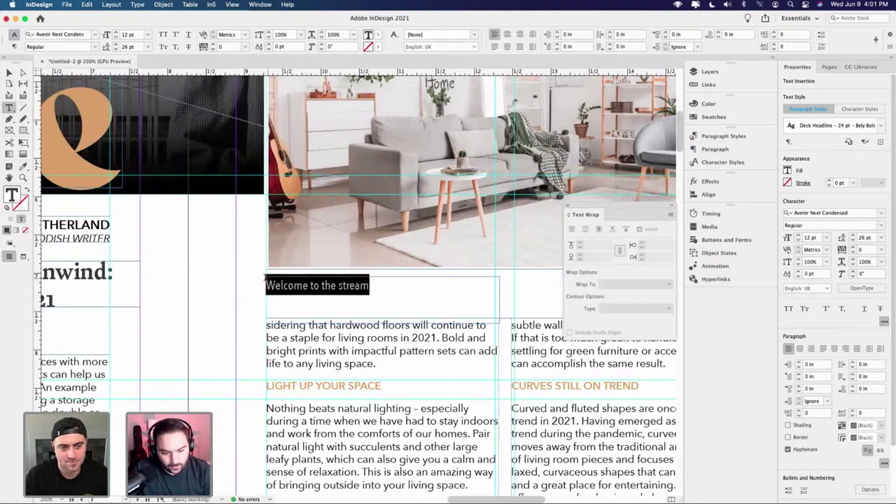
click(95, 47)
click(44, 86)
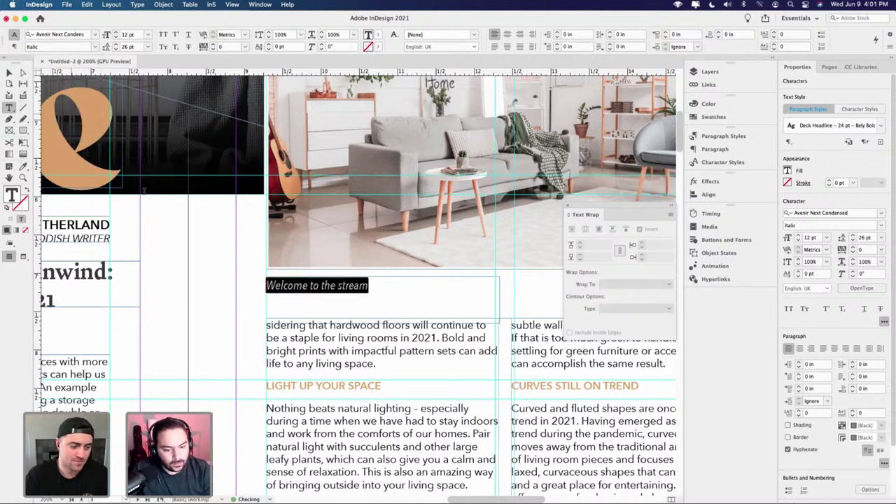
click(330, 298)
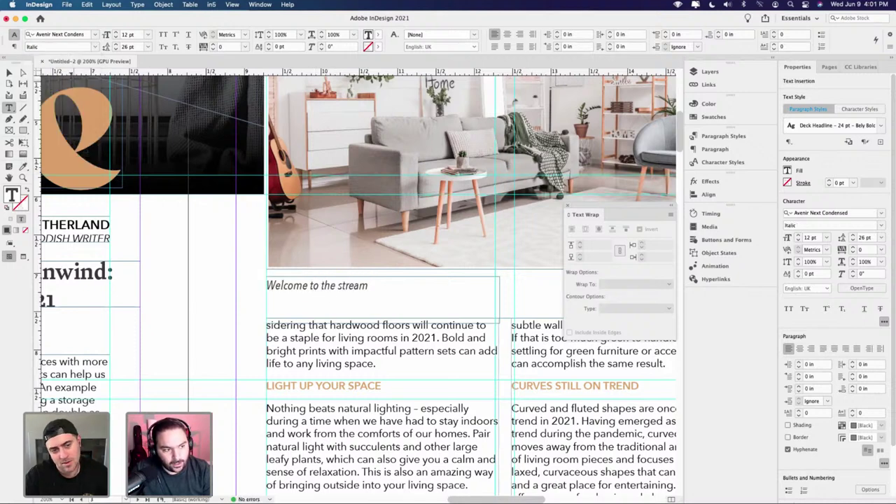
- Preview the italic caption without guides and reselect its text
click(10, 72)
key(w)
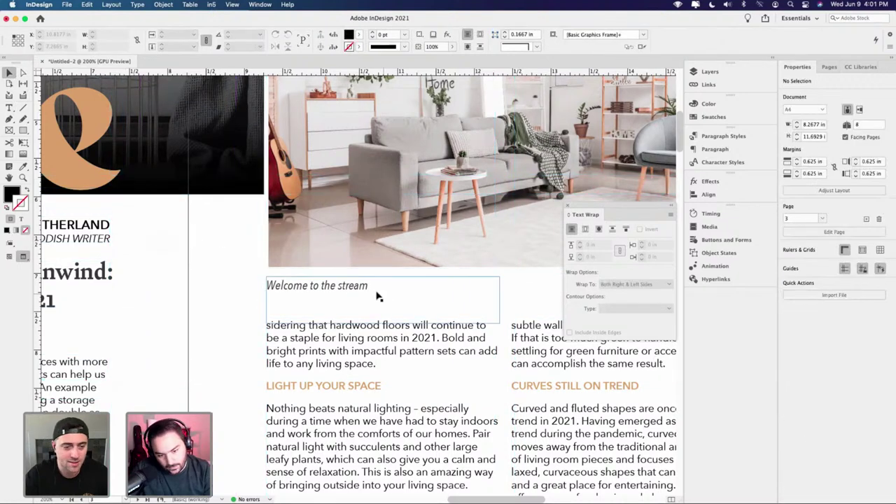
double_click(322, 286)
drag(368, 286, 261, 286)
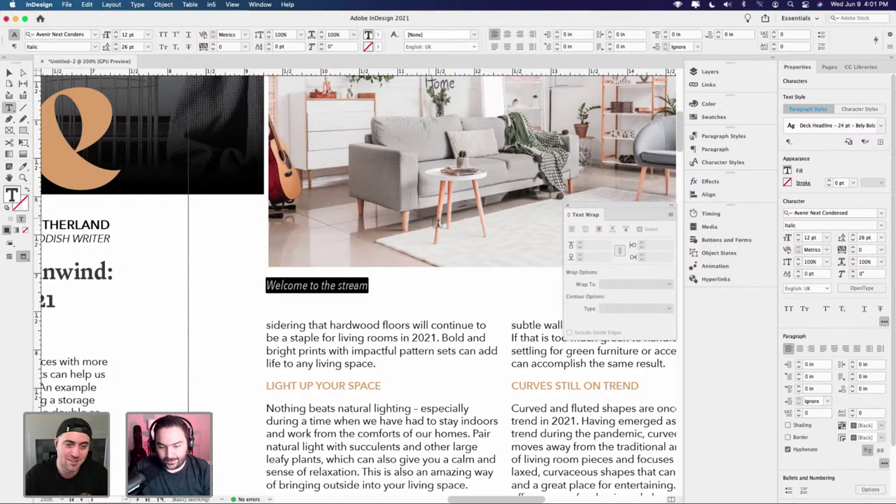
- Create a new paragraph style from the caption, then cancel its settings dialog
scroll(429, 222, down, 2)
scroll(436, 223, down, 2)
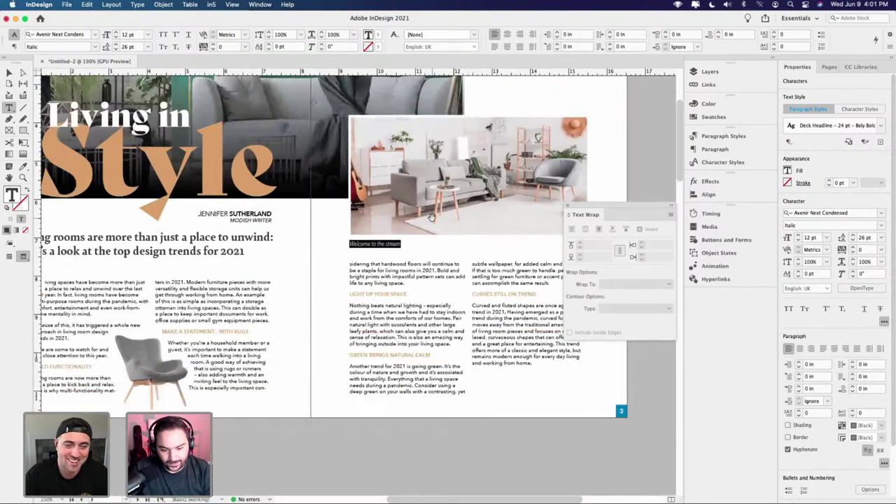
scroll(436, 222, up, 4)
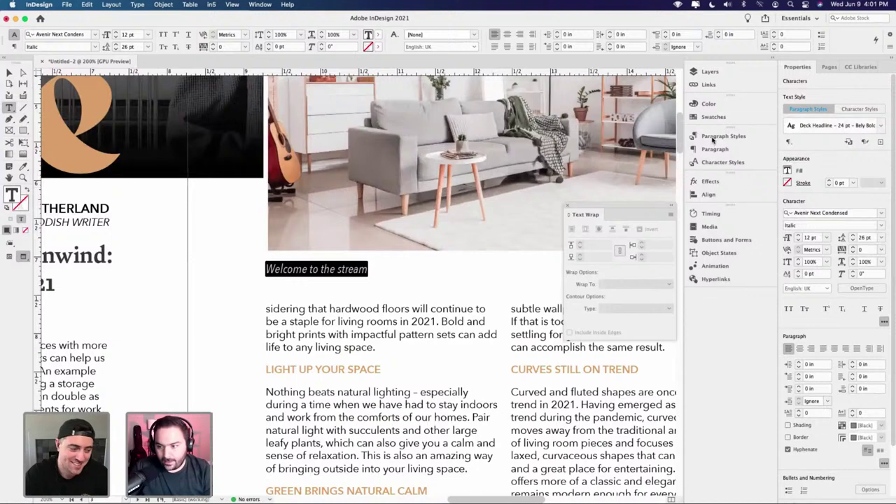
click(714, 137)
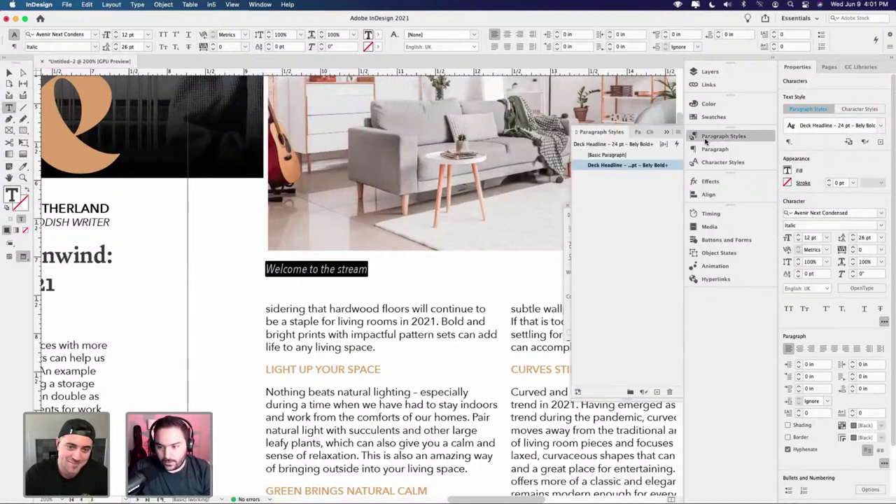
click(657, 392)
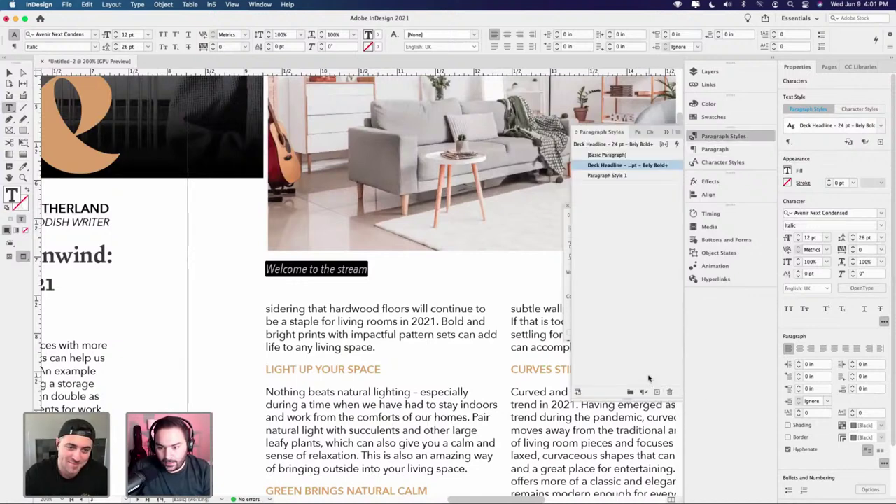
double_click(605, 176)
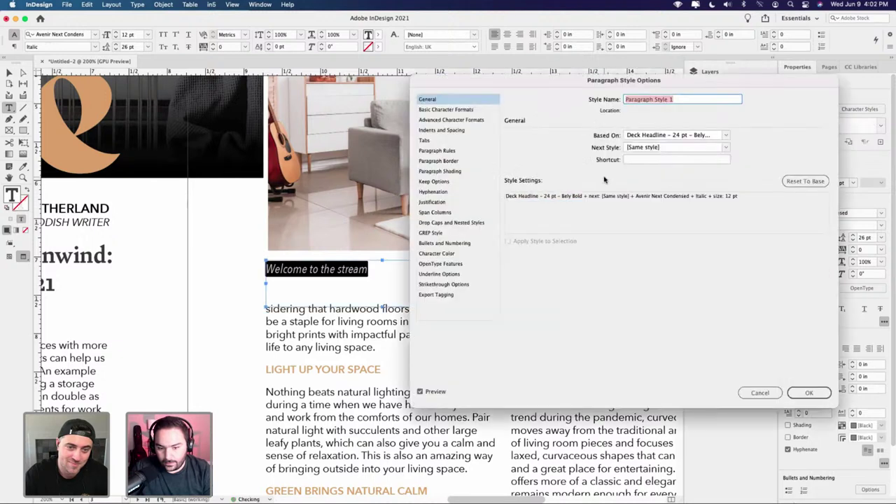
text(Caption Text)
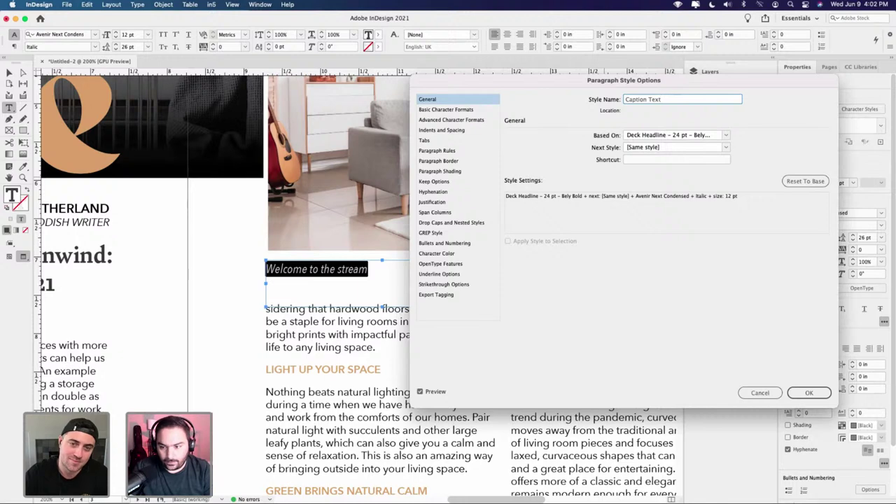
click(761, 393)
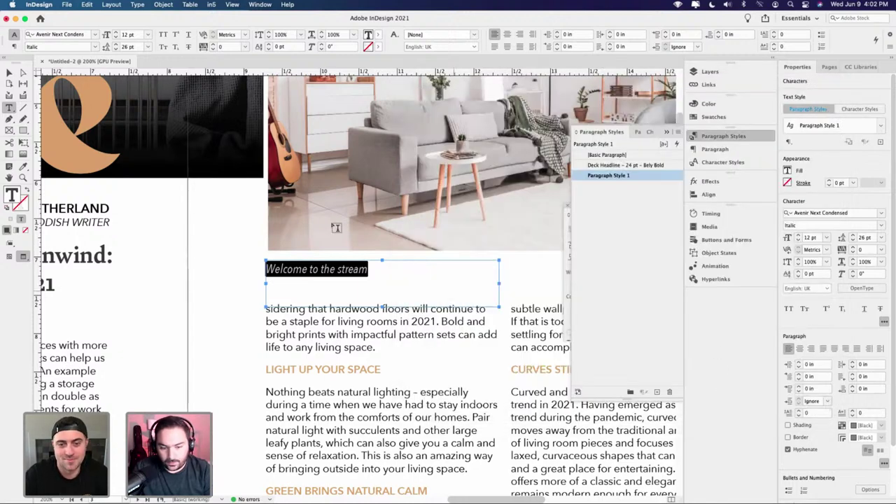
- Reselect the caption line and create a new paragraph style from it named Caption Text
click(10, 73)
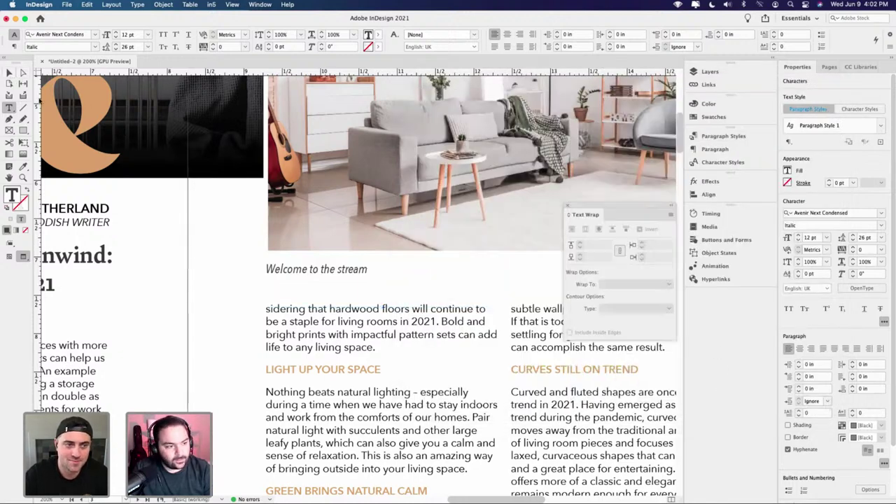
double_click(339, 277)
key(super+a)
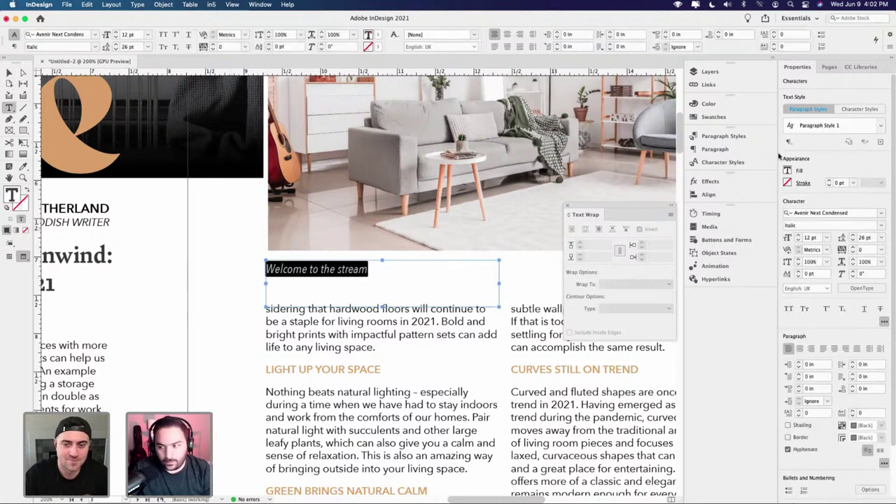
click(881, 142)
text(Cal)
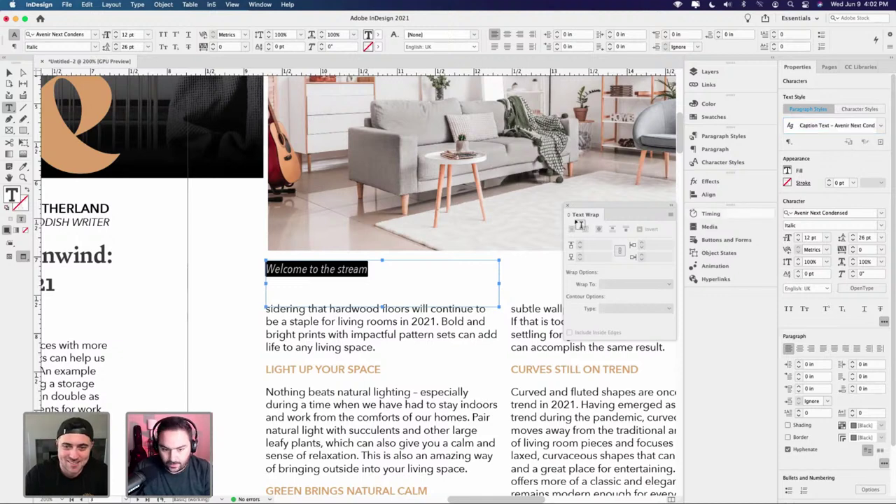
click(10, 74)
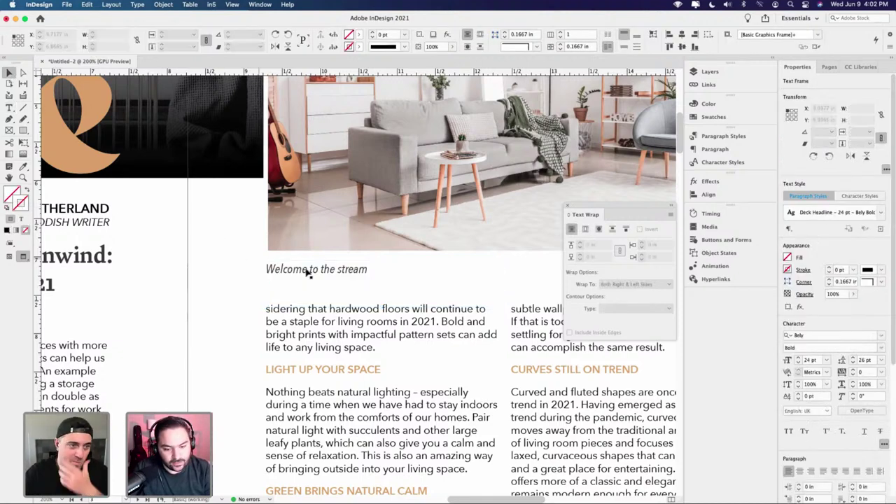
- Delete the Welcome caption frame and zoom out
key(BackSpace)
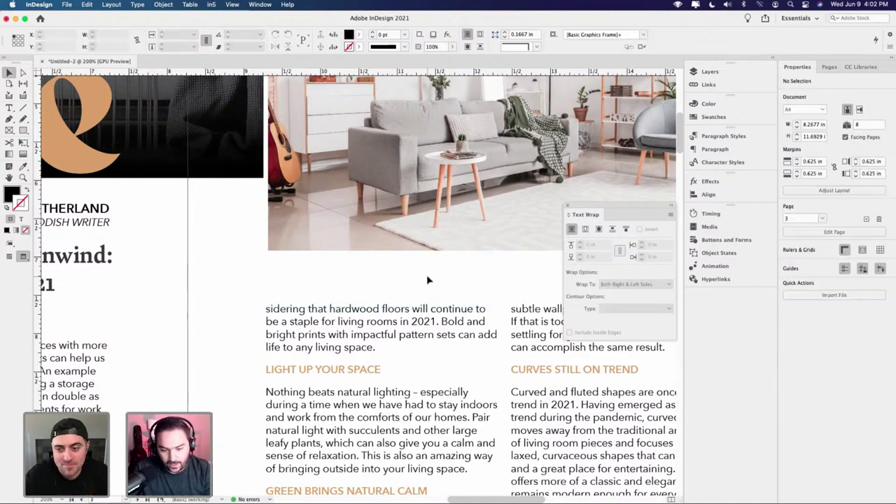
key(super+minus)
scroll(449, 282, up, 2)
scroll(448, 282, right, 4)
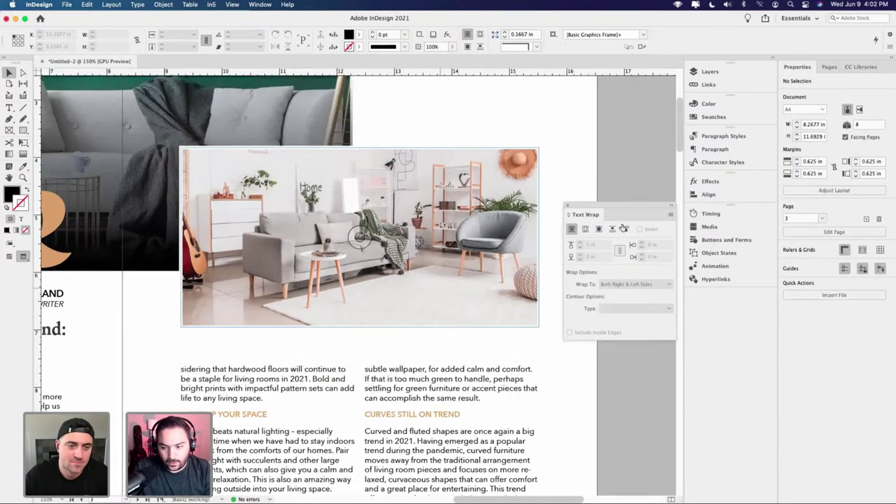
- Dock the floating Text Wrap panel with the right-hand panels
drag(658, 208, 646, 206)
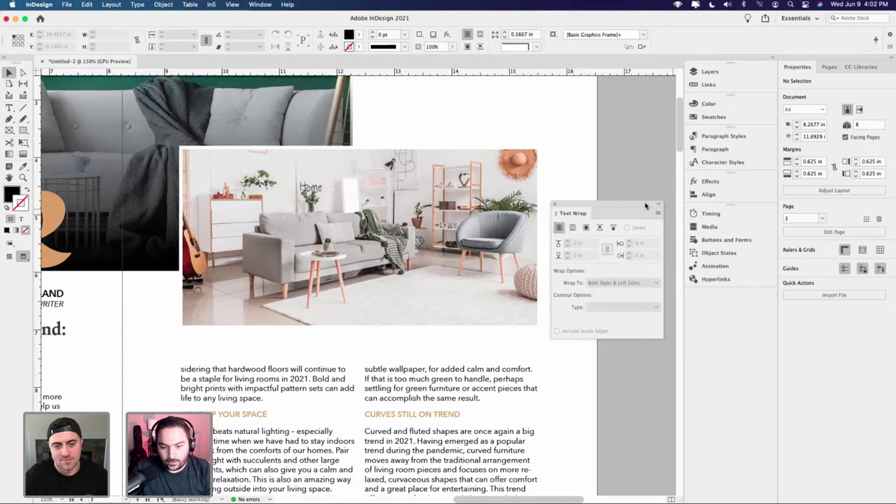
key(super+minus)
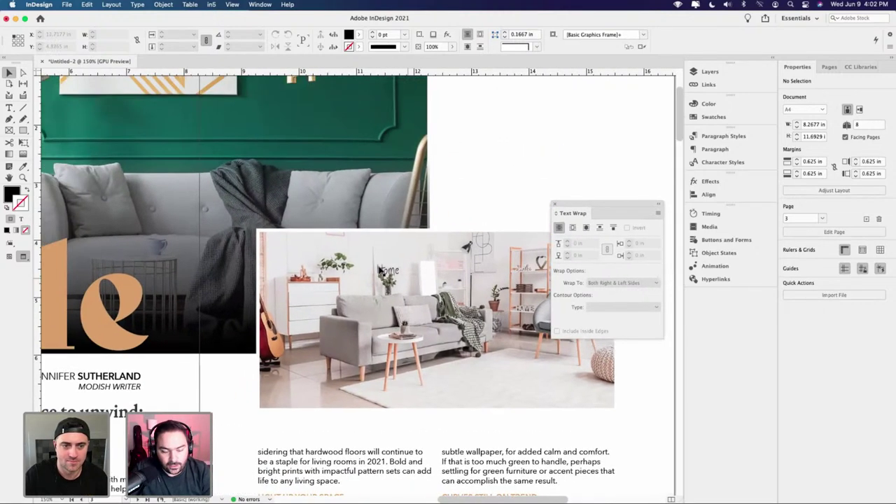
scroll(375, 259, left, 2)
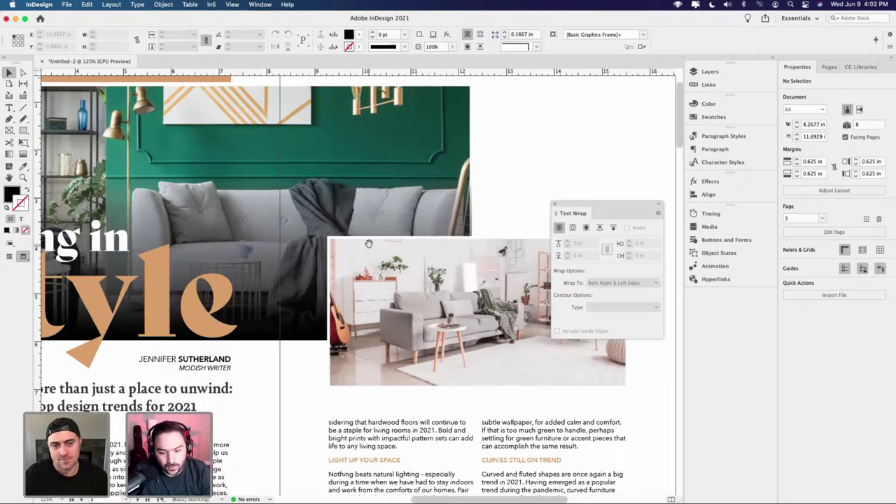
drag(508, 236, 401, 224)
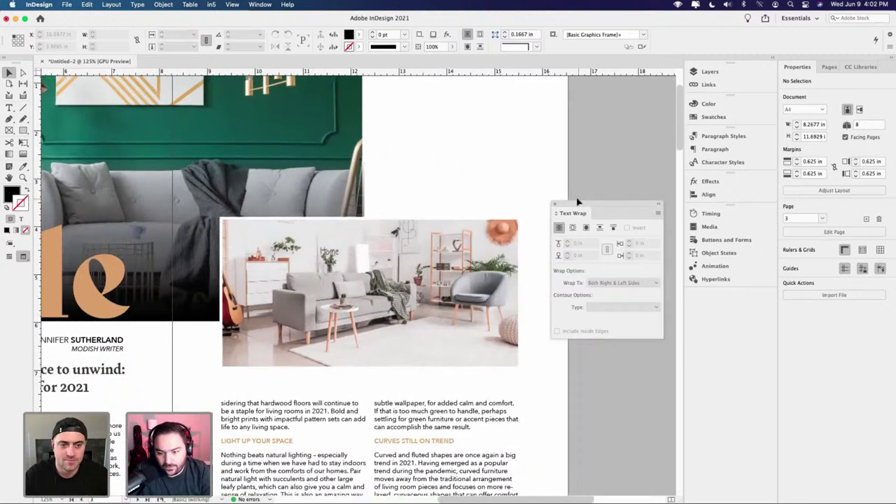
drag(577, 202, 591, 220)
drag(708, 199, 709, 151)
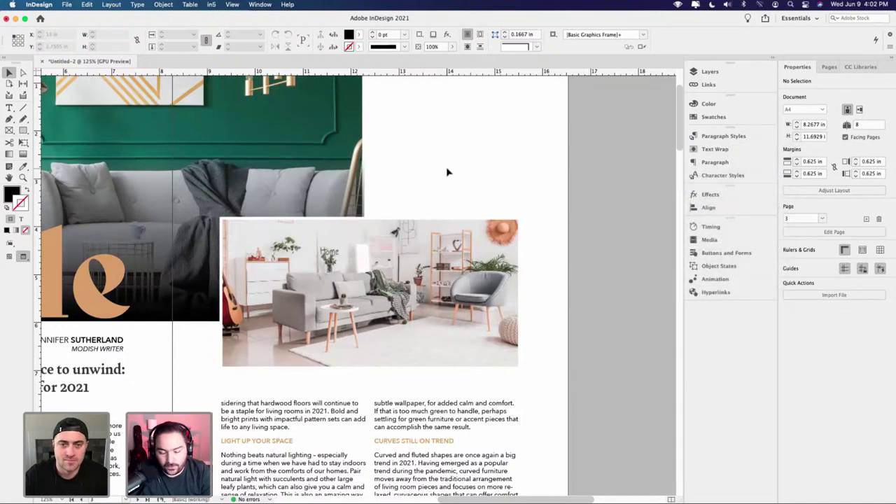
- Scroll back to the Living in Style spread and select the hero image
scroll(426, 242, up, 4)
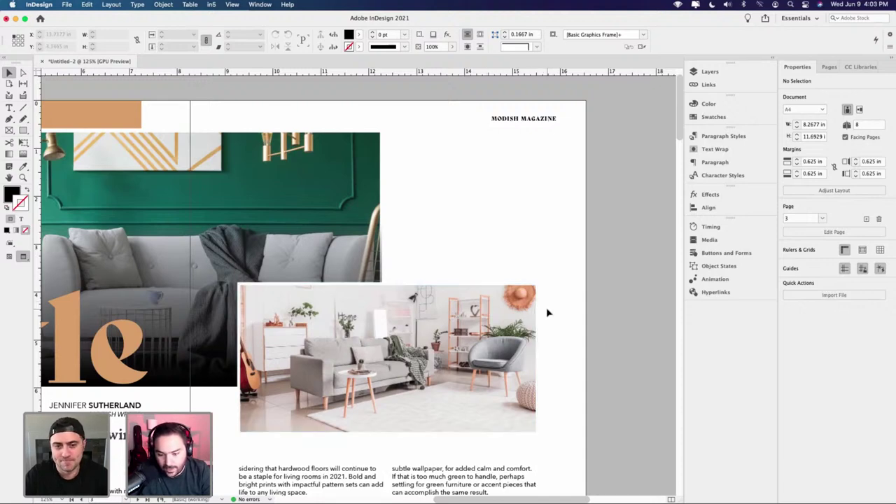
scroll(491, 301, down, 7)
scroll(490, 302, left, 3)
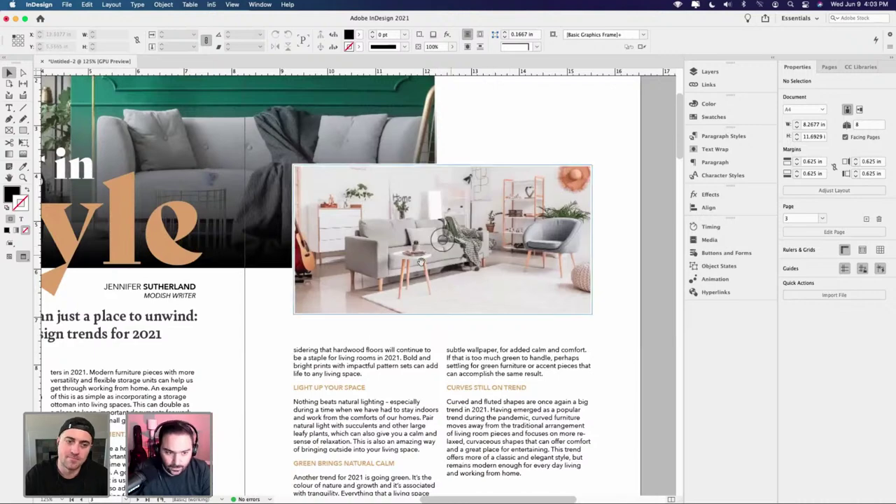
scroll(490, 281, left, 10)
scroll(313, 121, left, 5)
scroll(313, 121, up, 2)
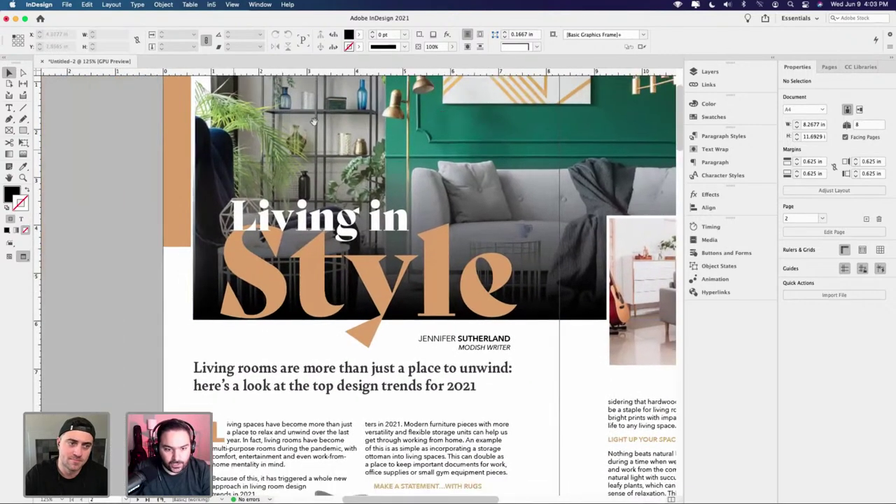
click(314, 122)
scroll(338, 159, up, 3)
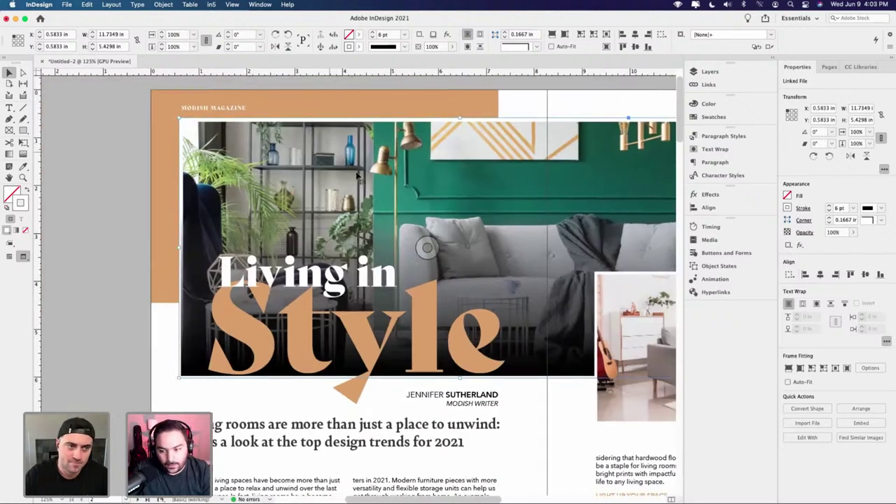
- In Caption Setup, use Description metadata, 0.0625 in offset below, and Caption Text style
right_click(305, 147)
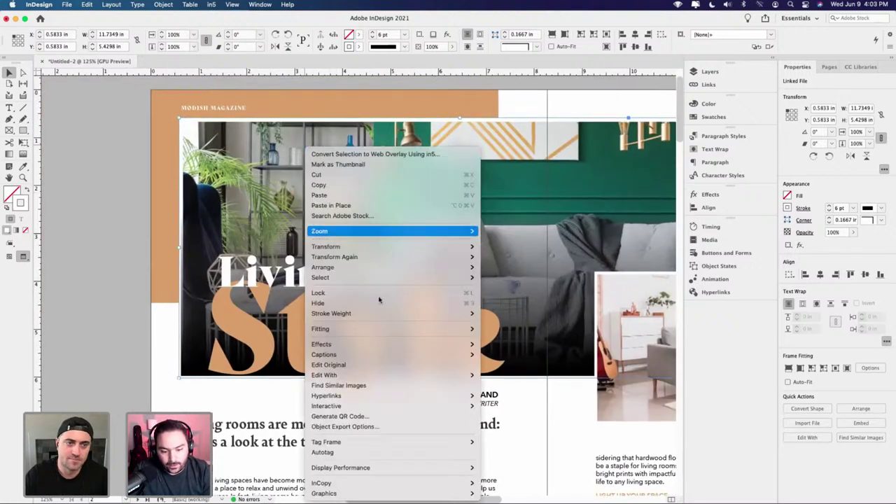
mouse_move(390, 355)
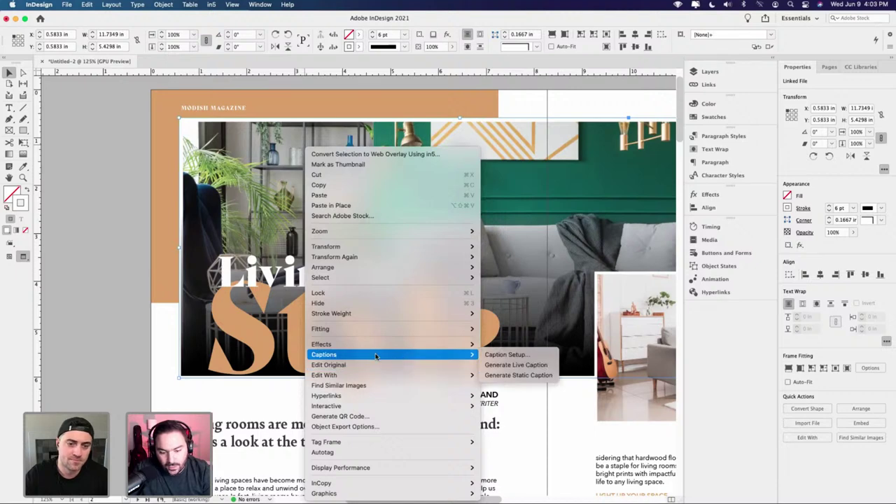
click(512, 356)
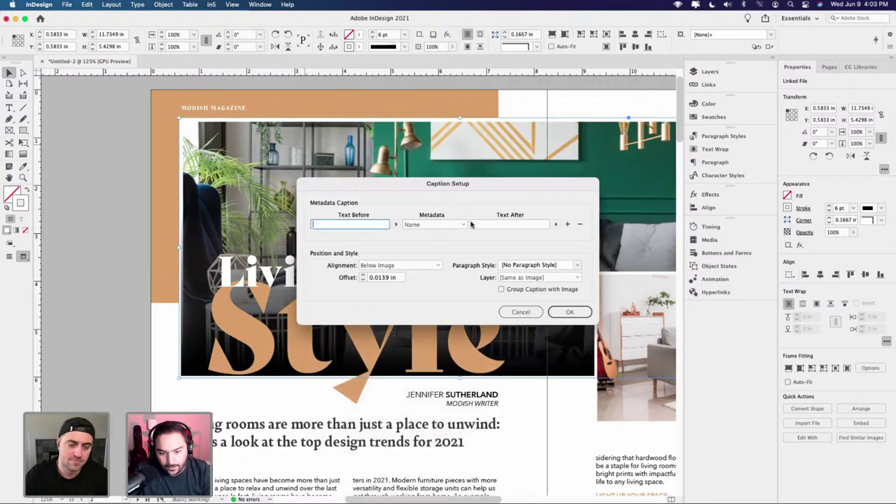
click(463, 224)
click(463, 224)
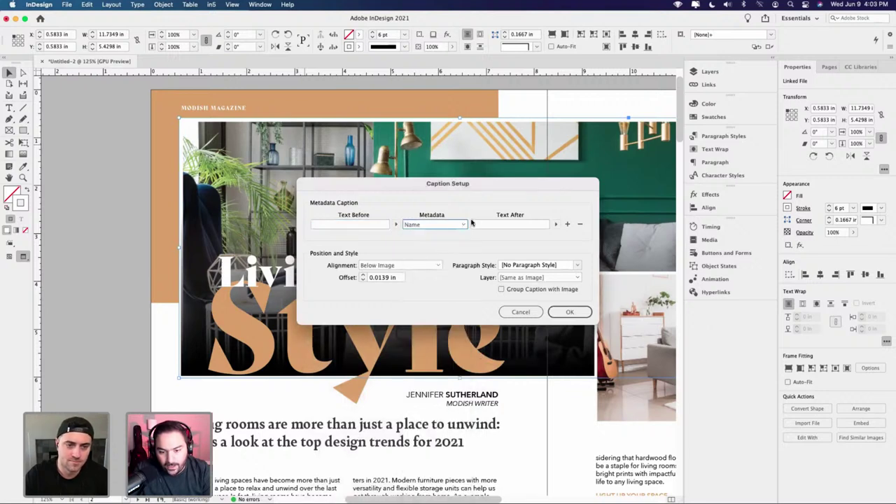
click(465, 225)
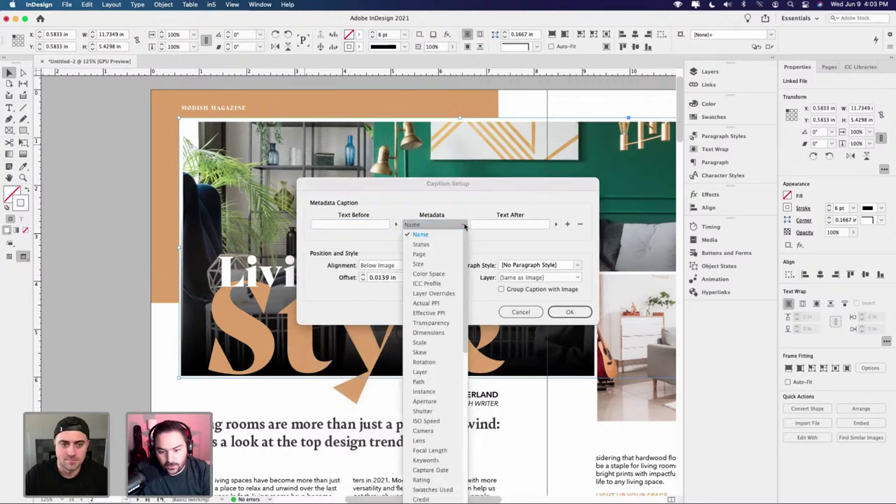
drag(465, 239, 459, 317)
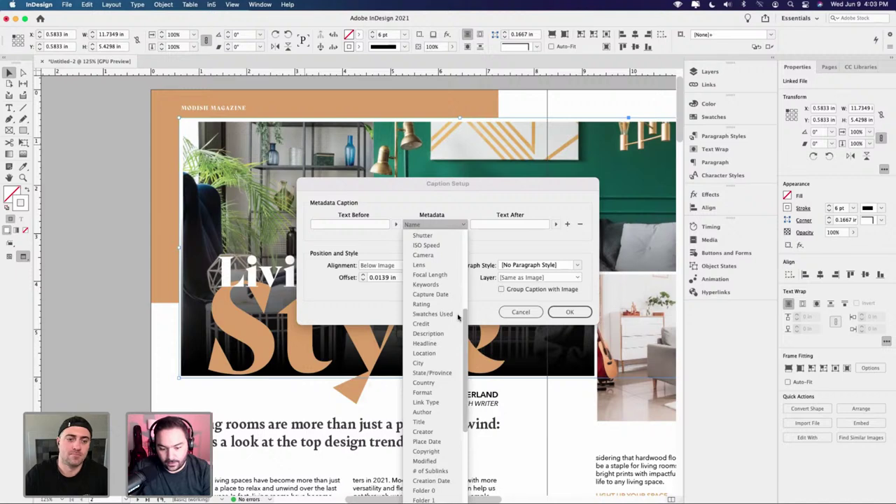
click(428, 333)
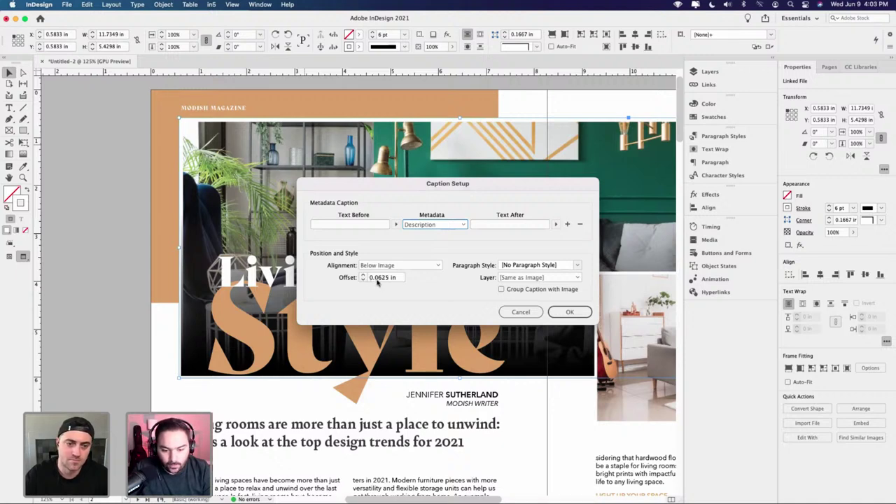
click(578, 266)
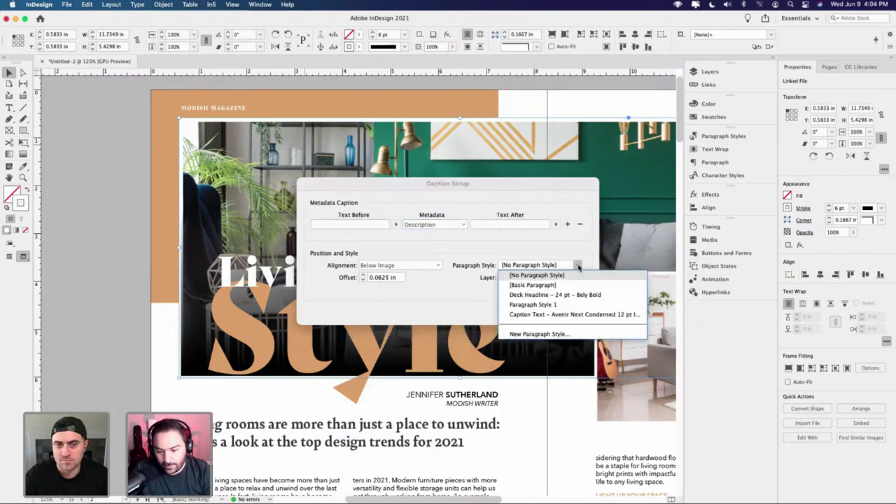
click(573, 315)
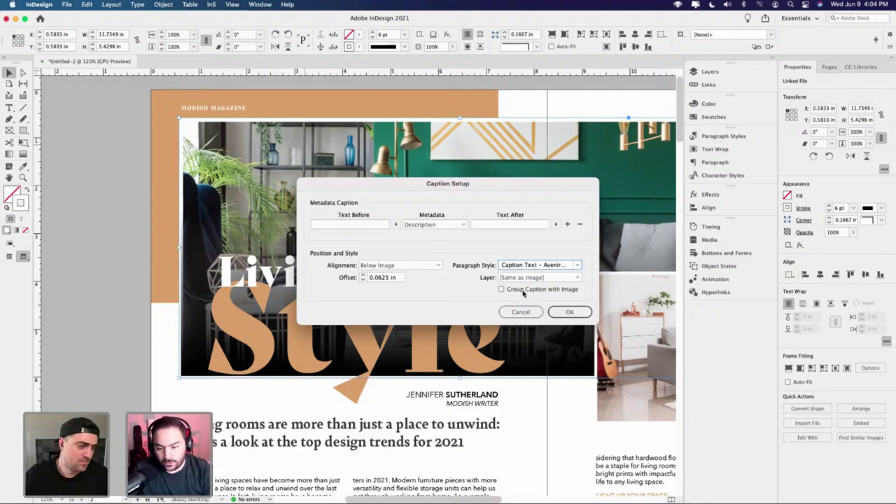
click(566, 312)
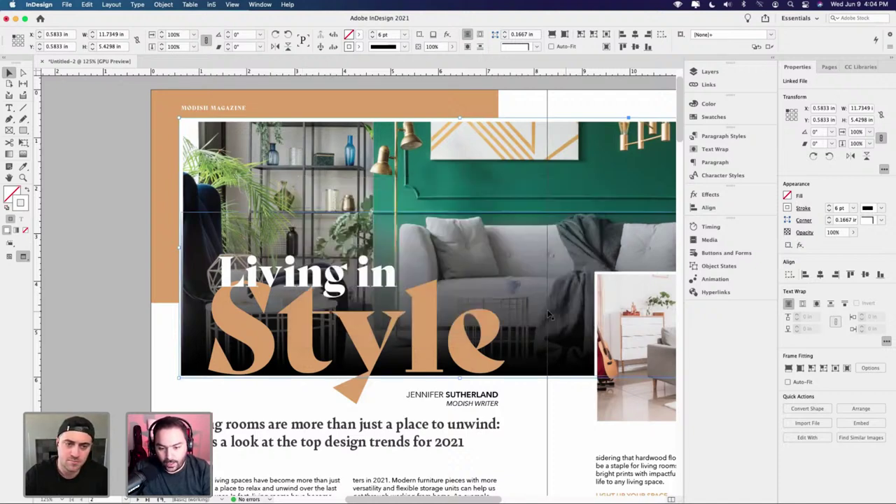
scroll(336, 245, down, 2)
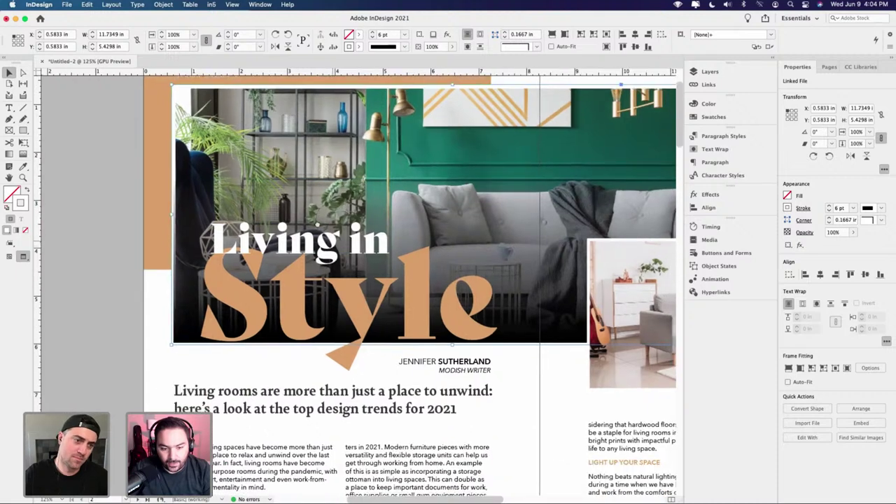
scroll(324, 177, up, 1)
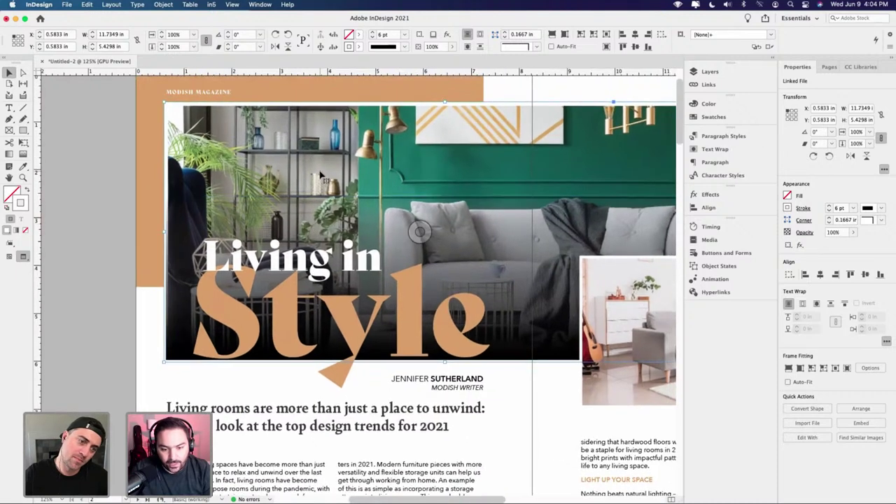
- Generate a static caption under the hero image and select its frame
right_click(256, 150)
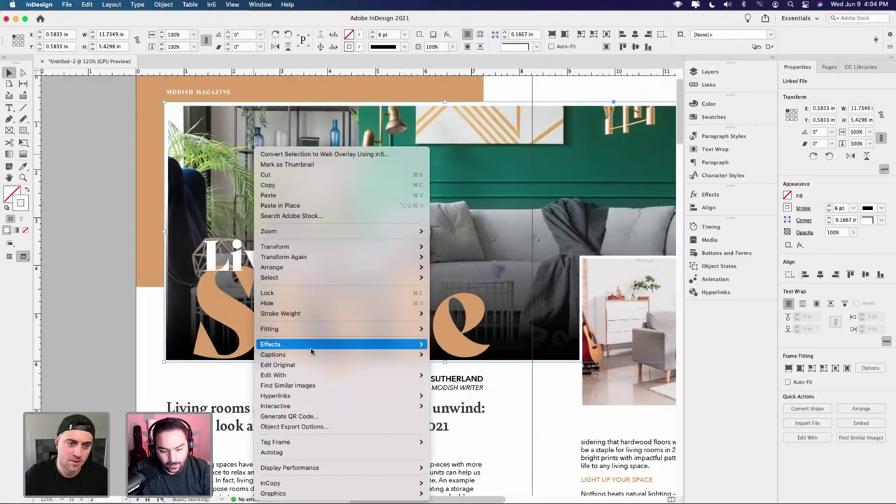
mouse_move(311, 355)
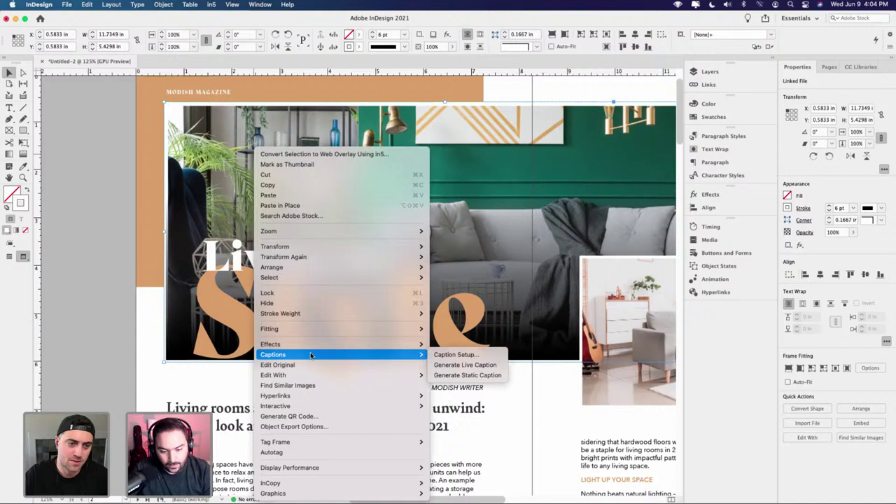
click(475, 376)
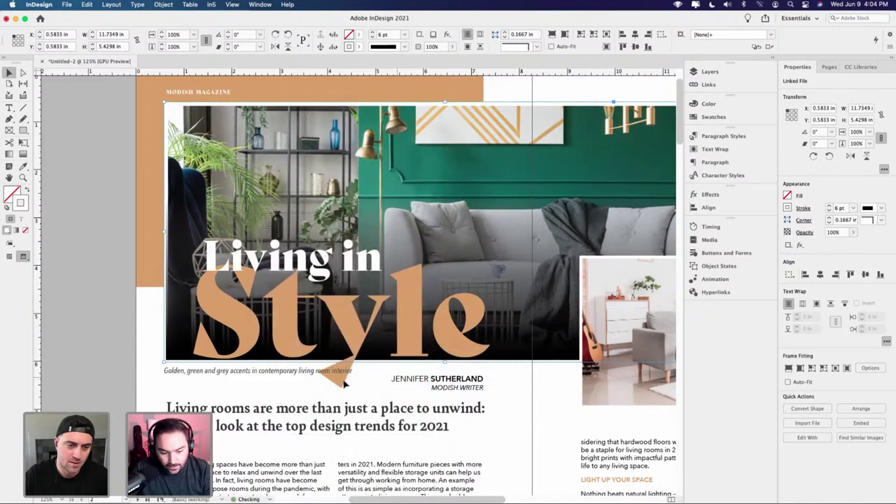
scroll(208, 390, up, 3)
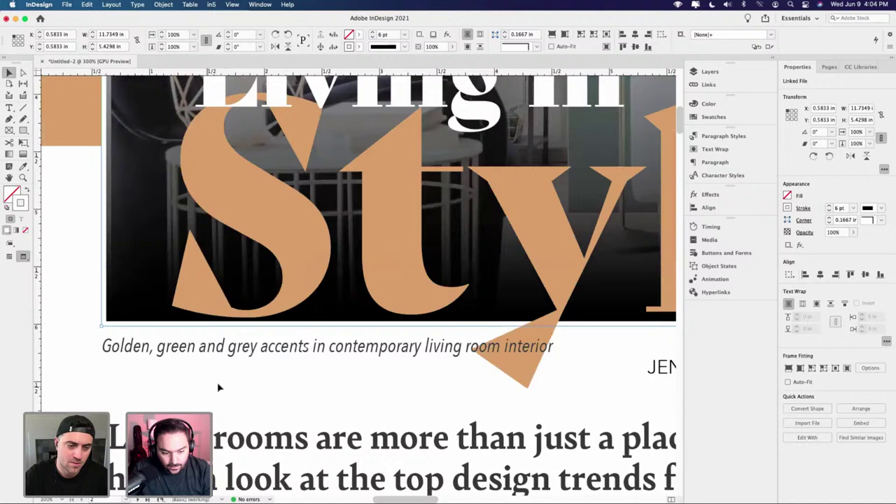
click(267, 355)
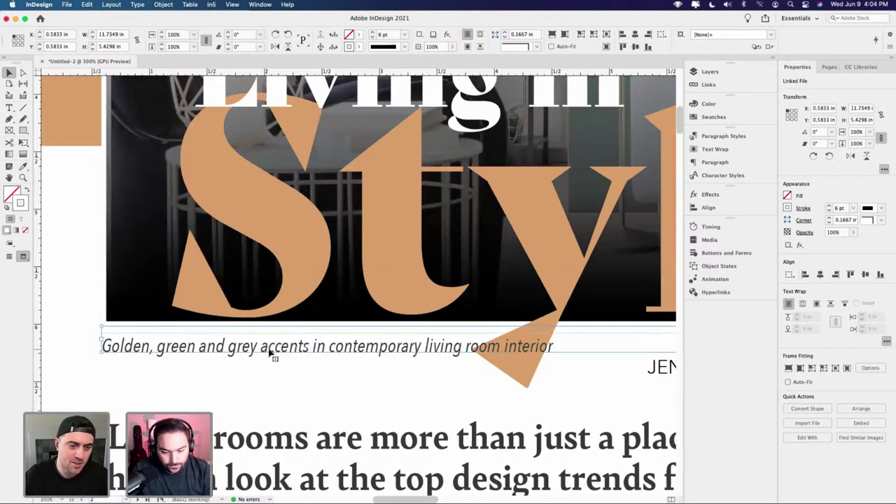
- Zoom out and check the generated caption frame across the spread
key(super+minus)
key(super+minus)
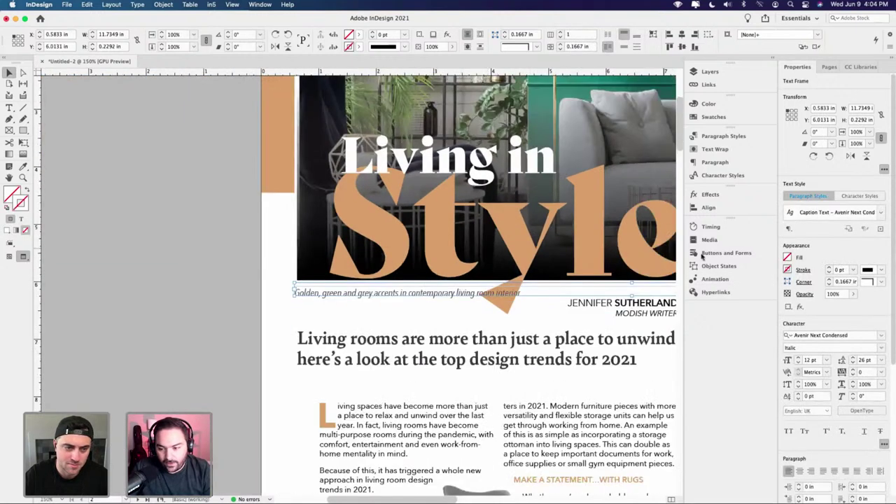
scroll(531, 251, right, 5)
click(593, 306)
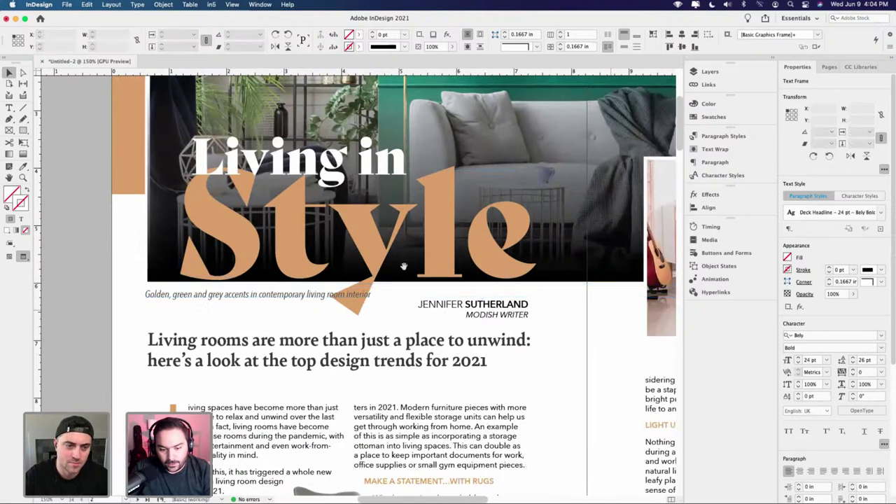
scroll(390, 281, up, 1)
click(482, 310)
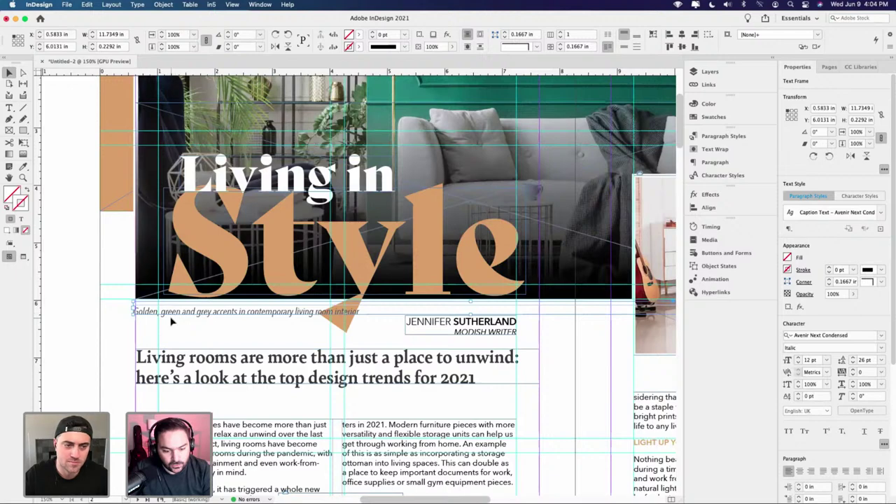
scroll(171, 320, up, 2)
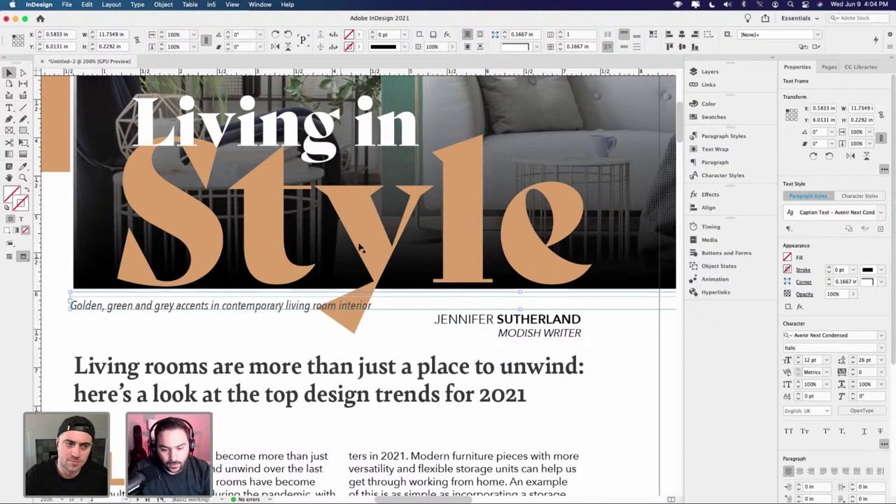
click(604, 315)
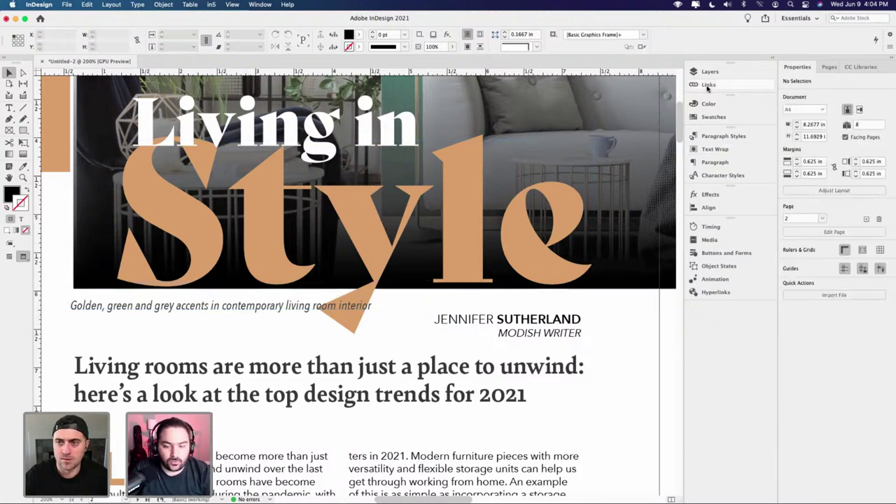
scroll(472, 242, down, 5)
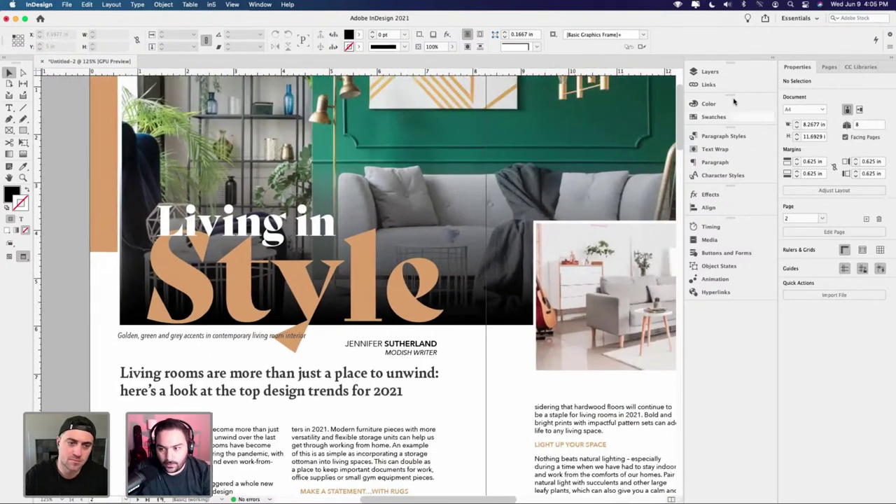
- Review Captions options for all three linked images, then dismiss and select the hero caption frame
click(714, 85)
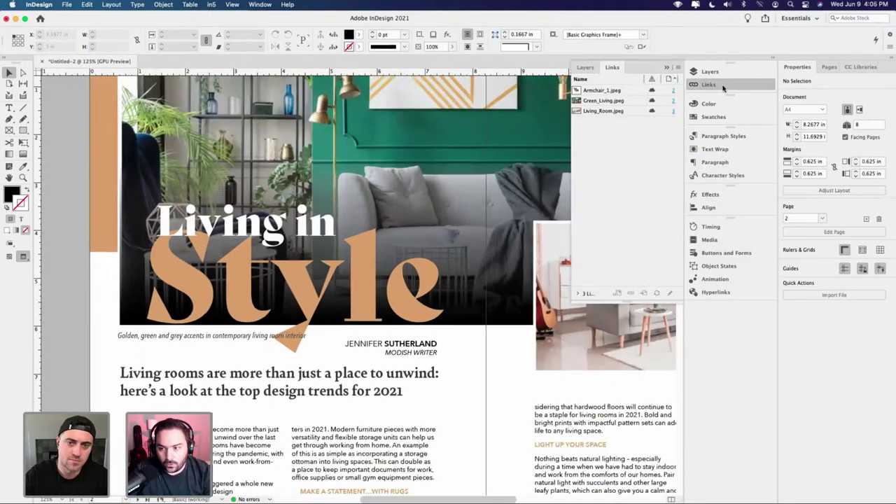
click(600, 91)
shift+click(609, 112)
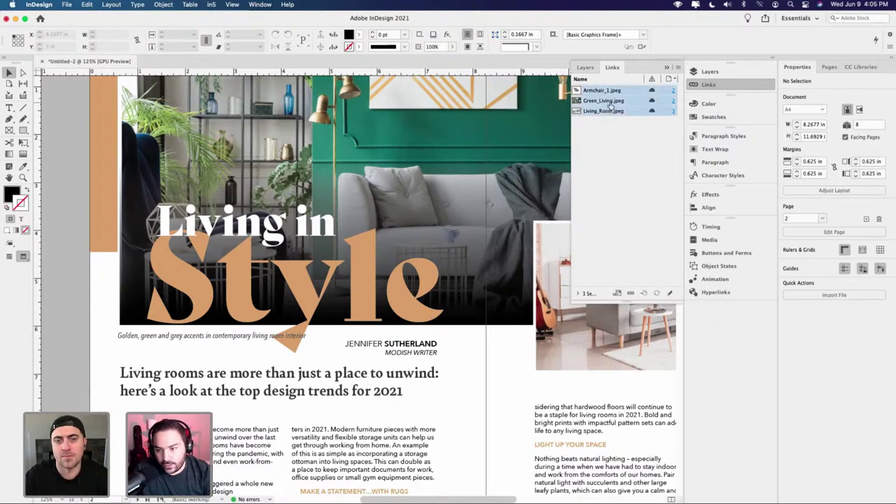
right_click(611, 104)
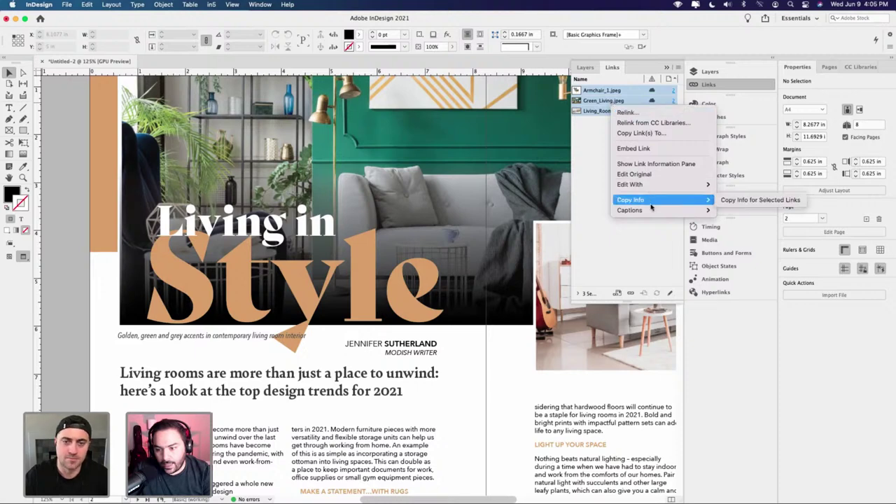
mouse_move(651, 210)
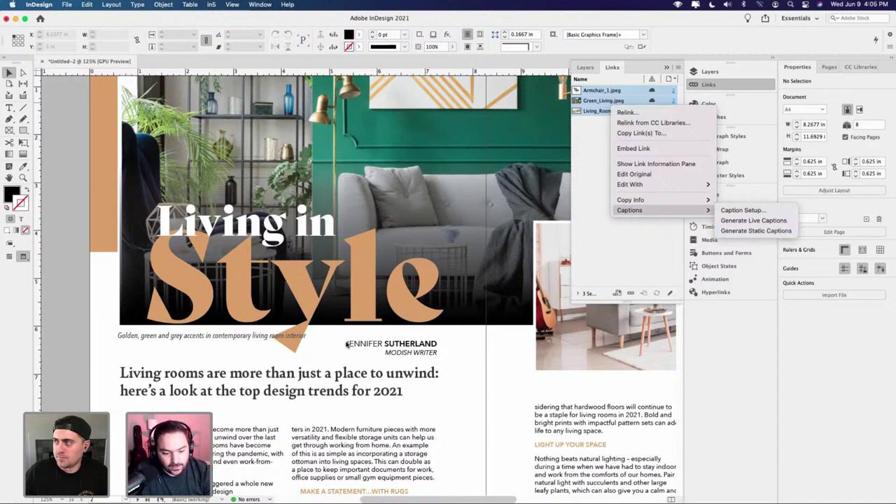
click(266, 337)
click(266, 336)
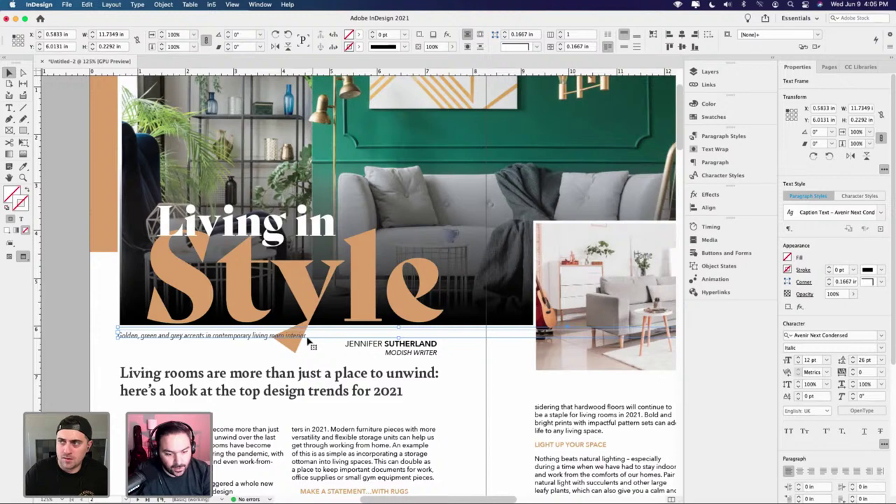
- Generate a static Caption Text frame for the right-page living-room photo and zoom in on it
click(263, 355)
scroll(280, 329, right, 7)
scroll(280, 329, down, 2)
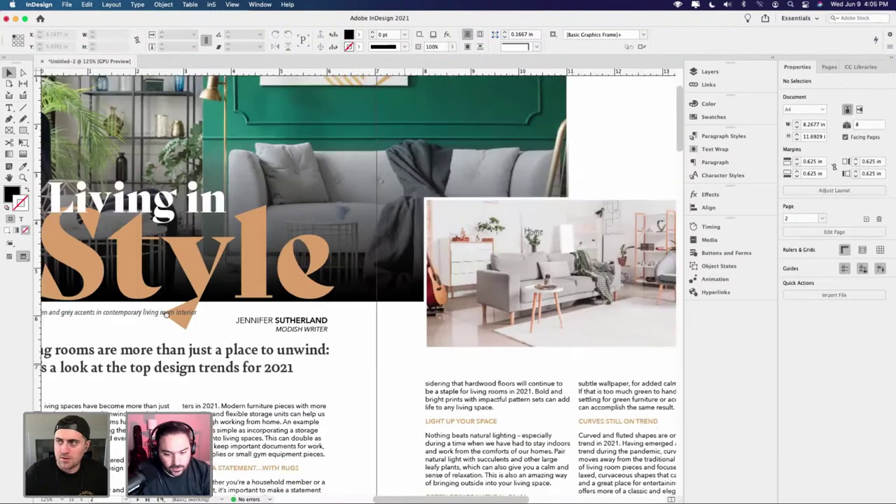
scroll(298, 301, right, 5)
click(424, 275)
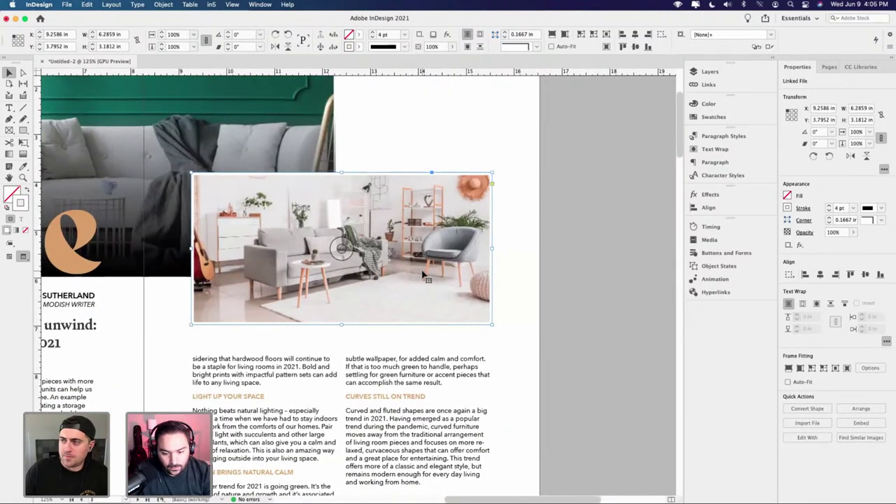
click(509, 250)
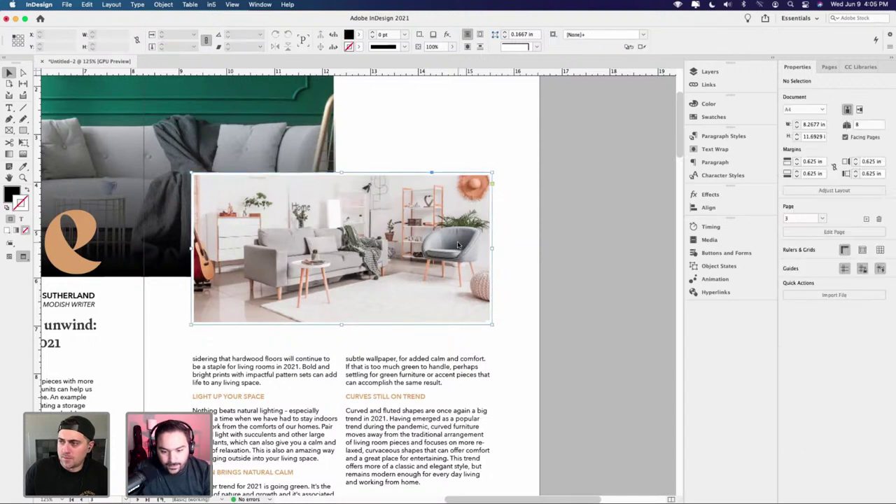
right_click(458, 244)
mouse_move(484, 398)
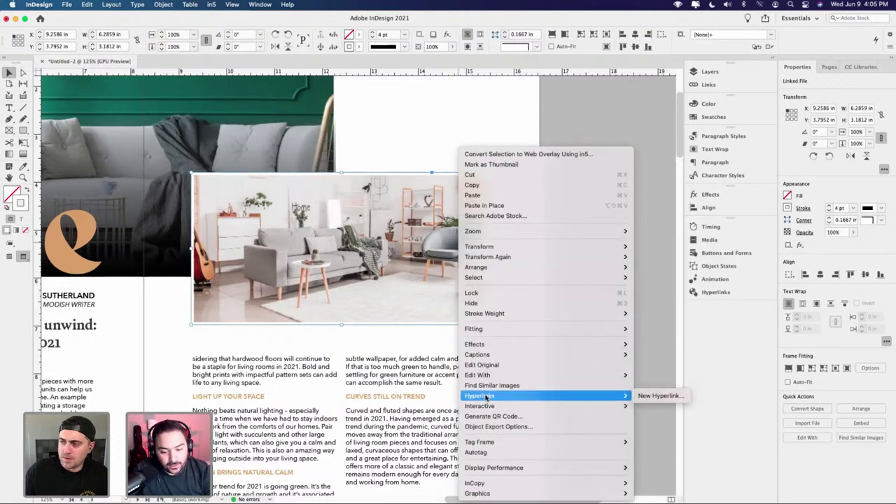
mouse_move(555, 354)
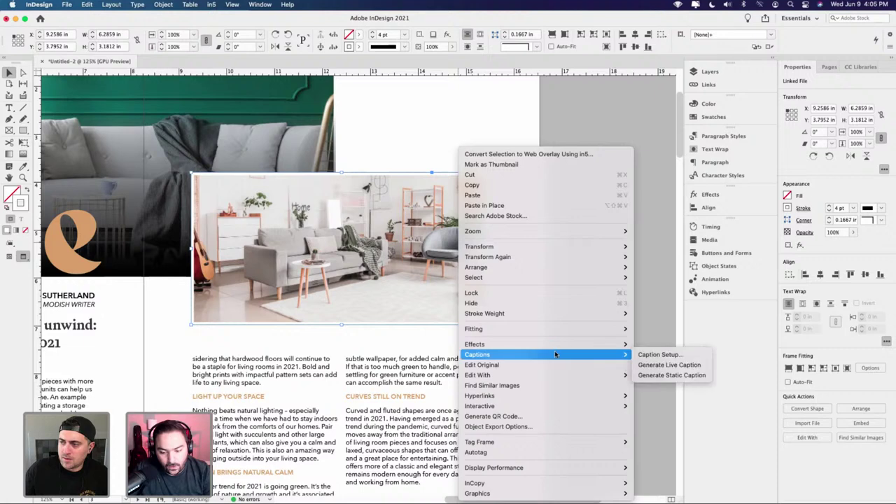
click(639, 376)
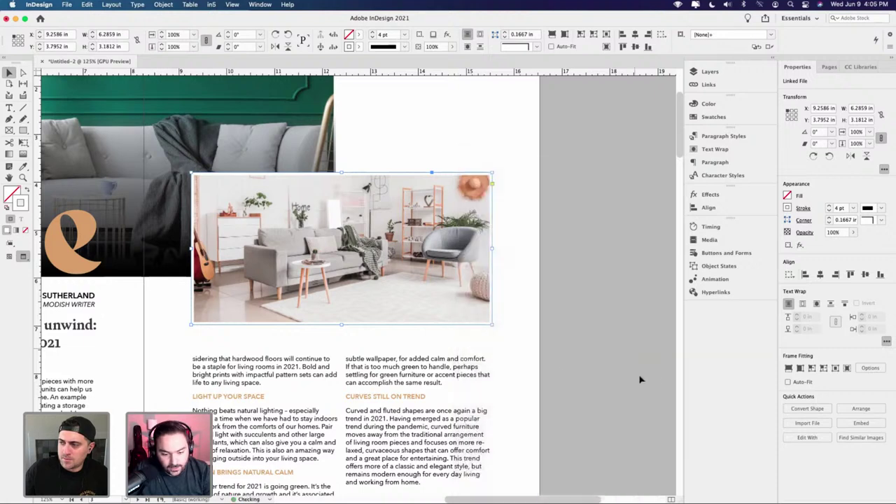
click(308, 340)
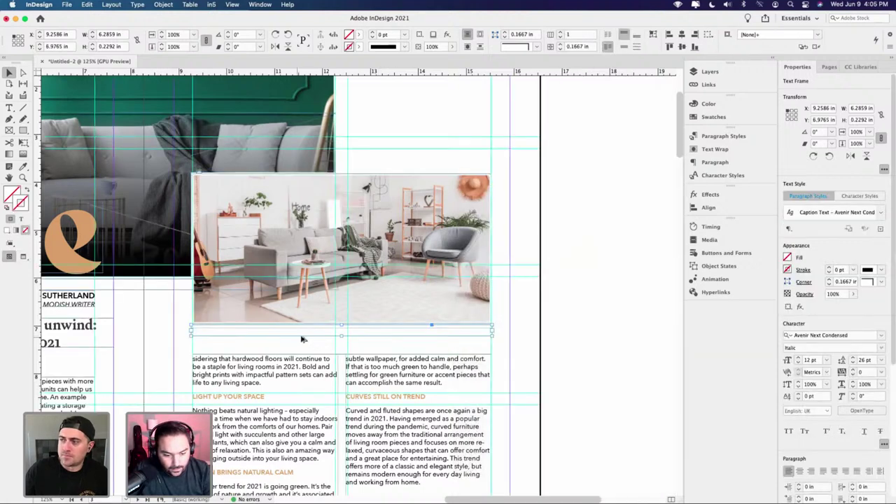
key(super+equal)
key(super+equal)
key(super+equal)
- Type 'Interior design of living with fancy furniture.' into the living-room caption, fixing typos
double_click(192, 326)
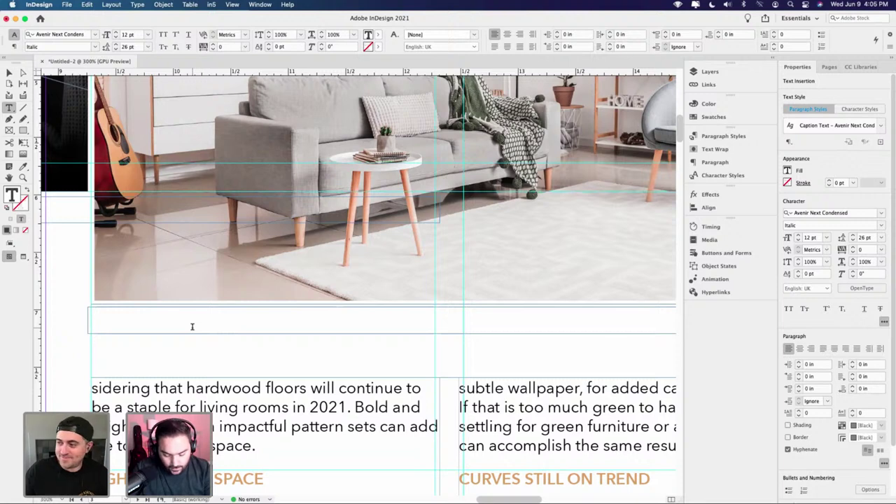
text(Room)
key(BackSpace)
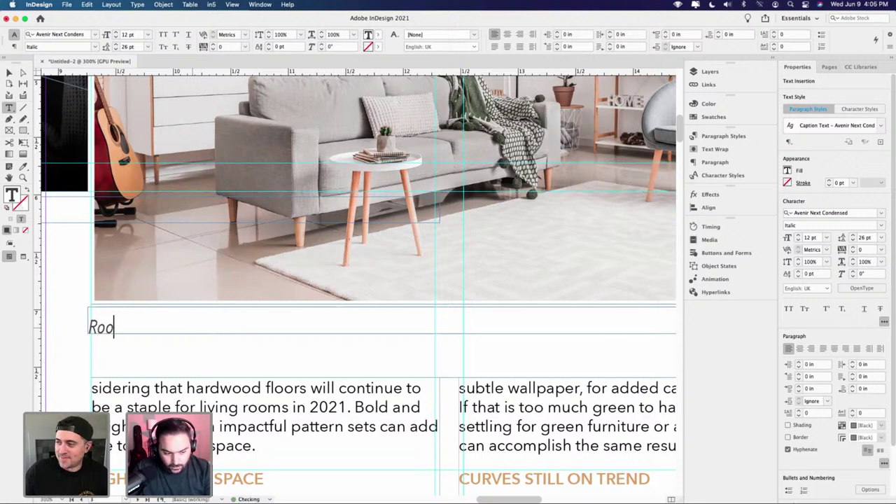
key(super+a)
key(BackSpace)
text(Inter)
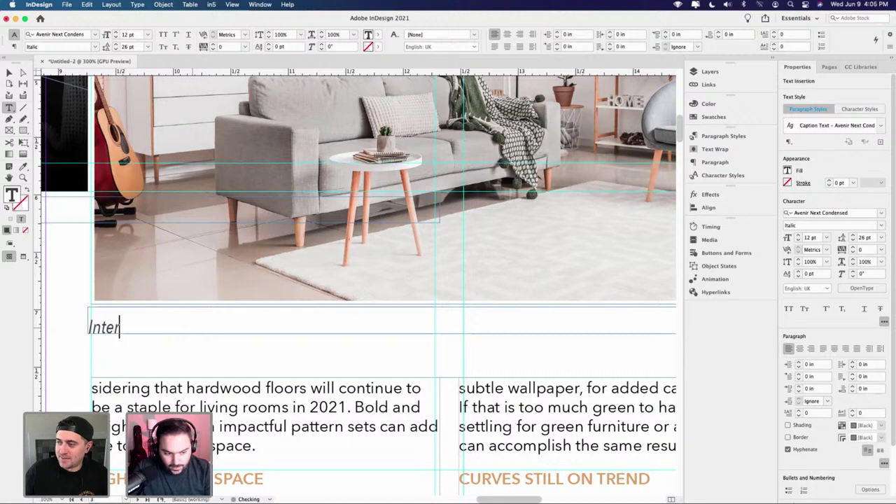
text(ior design)
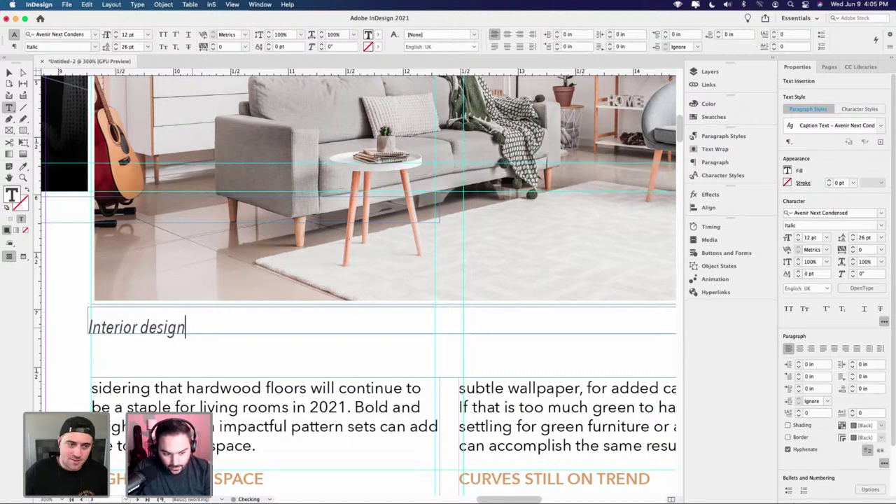
text( of living with)
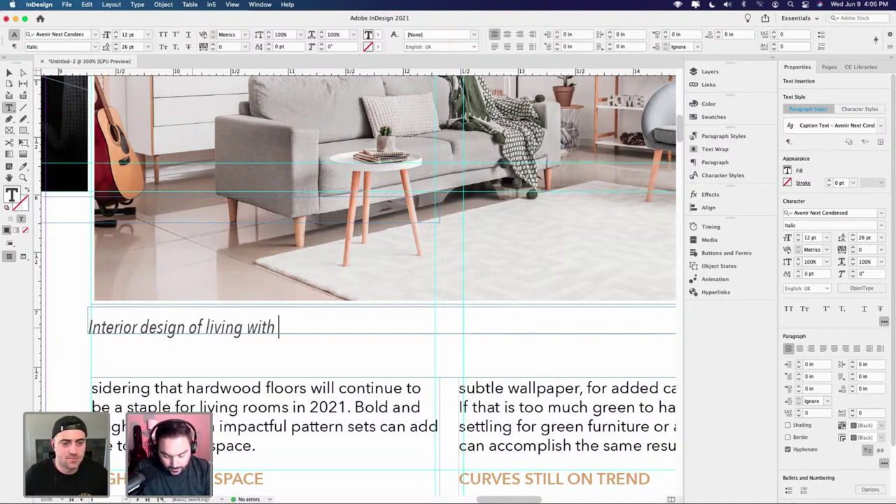
text( fancy fu)
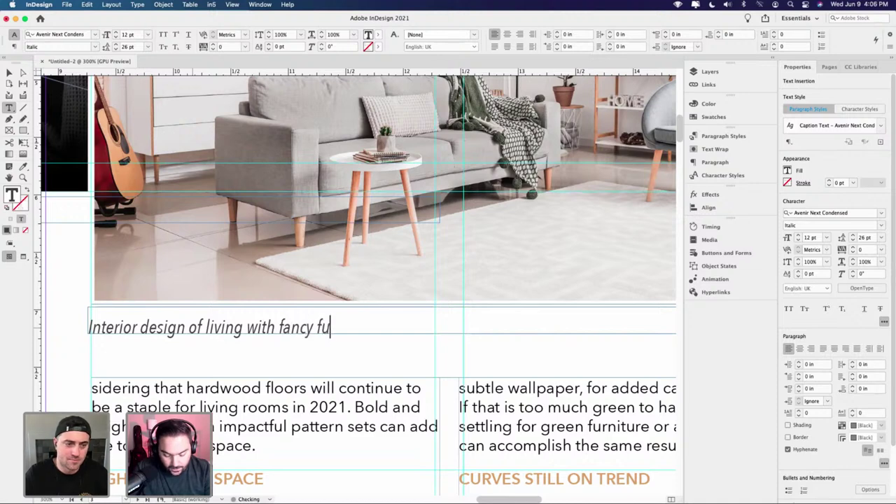
text(rnityur)
key(BackSpace)
key(BackSpace)
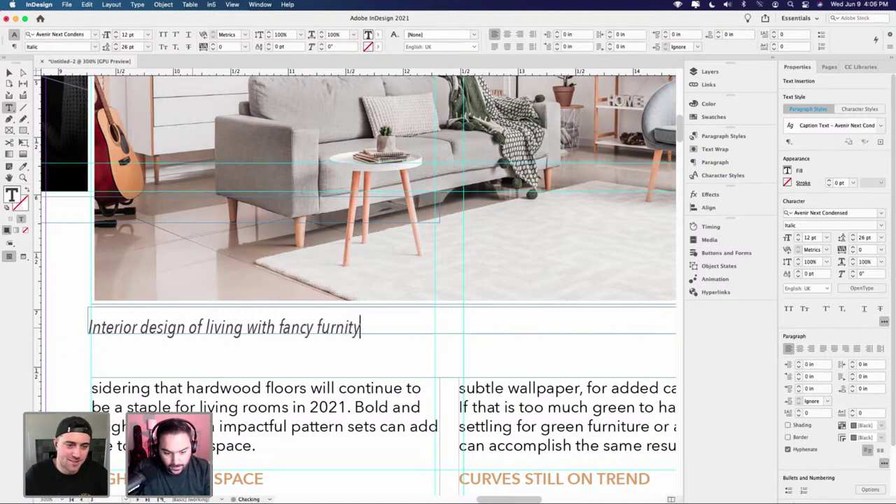
key(BackSpace)
text(r)
key(BackSpace)
text(ure.)
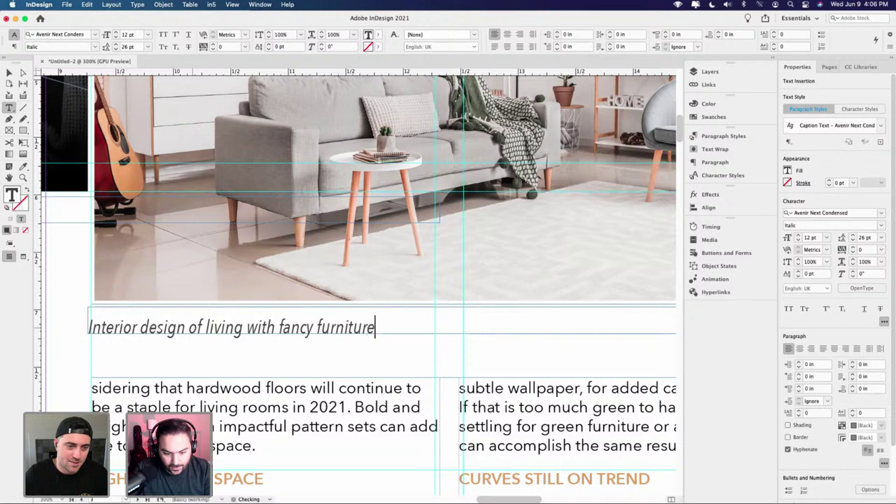
click(9, 72)
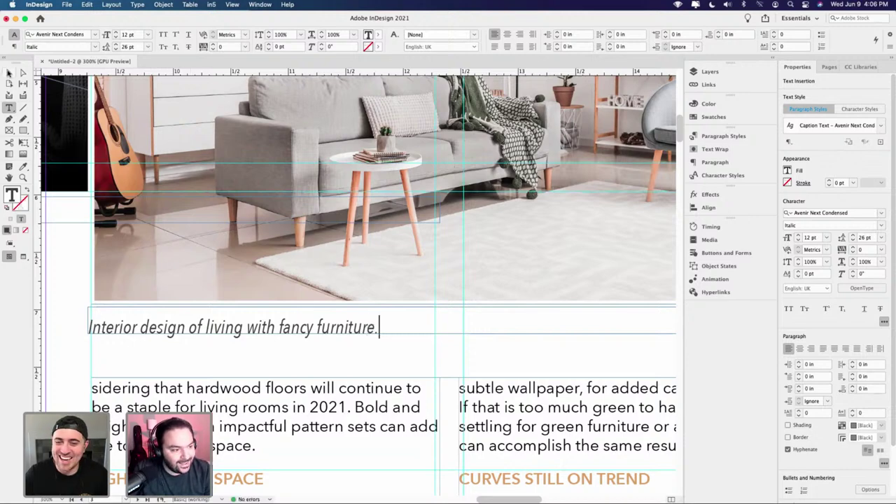
scroll(79, 327, up, 3)
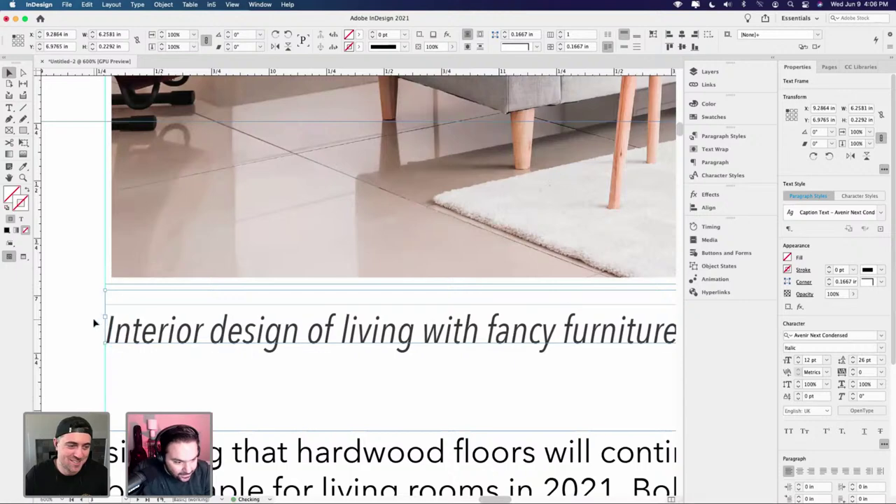
click(94, 320)
scroll(96, 322, down, 4)
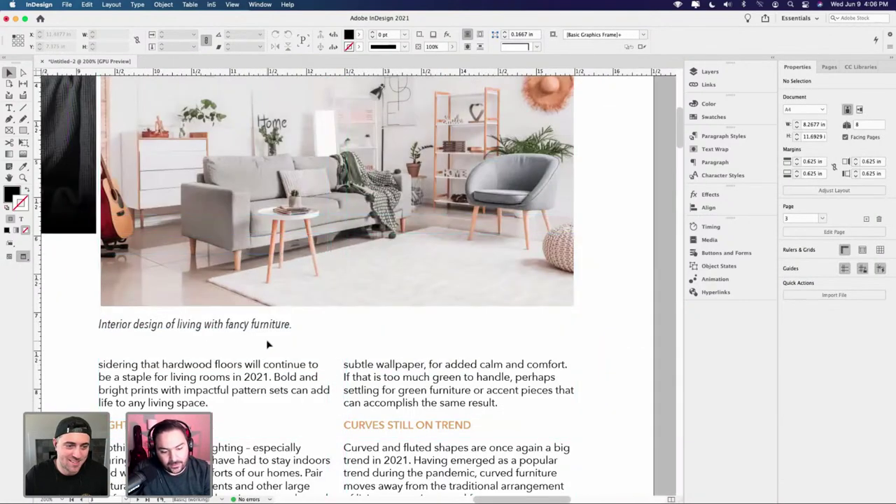
scroll(266, 344, down, 2)
key(super+minus)
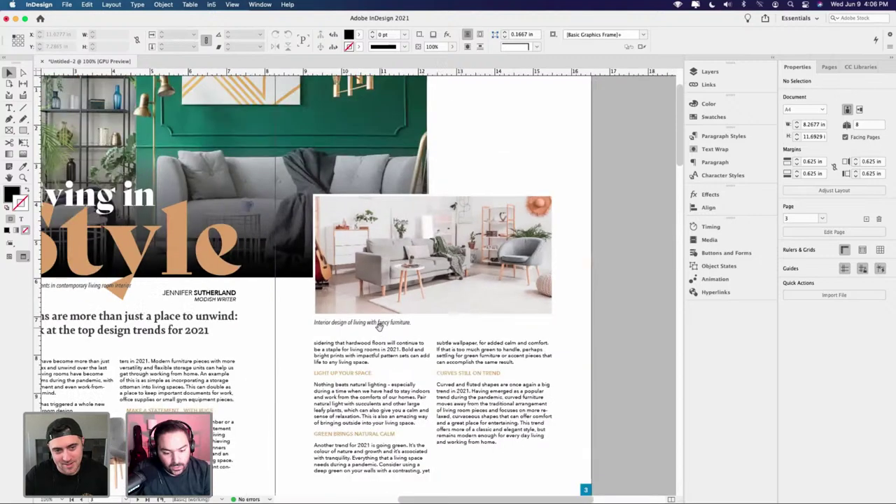
scroll(383, 332, left, 5)
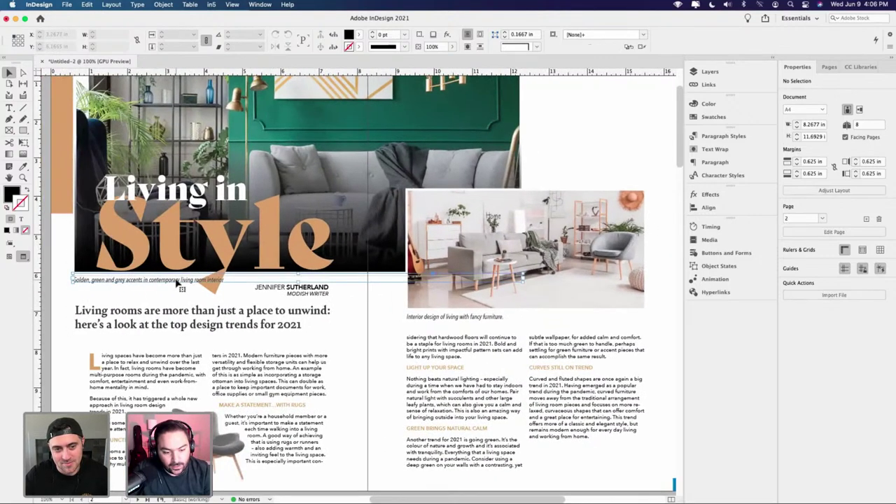
click(179, 282)
scroll(207, 329, up, 2)
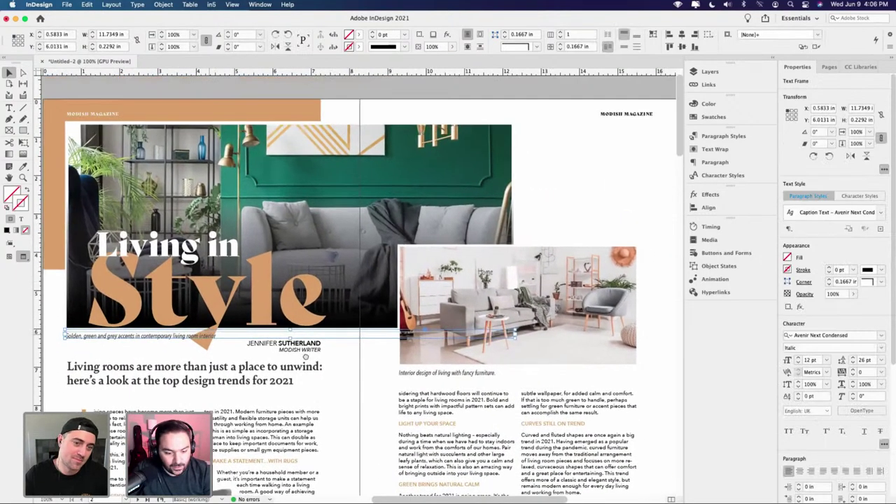
scroll(208, 333, down, 4)
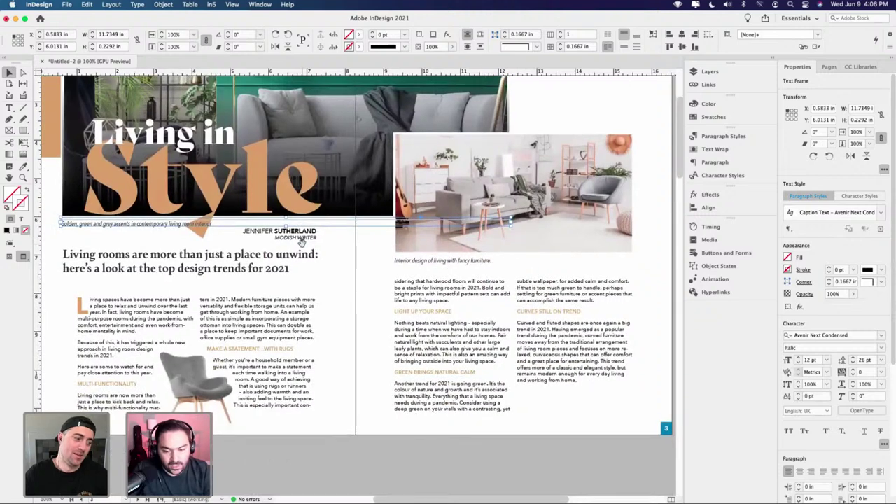
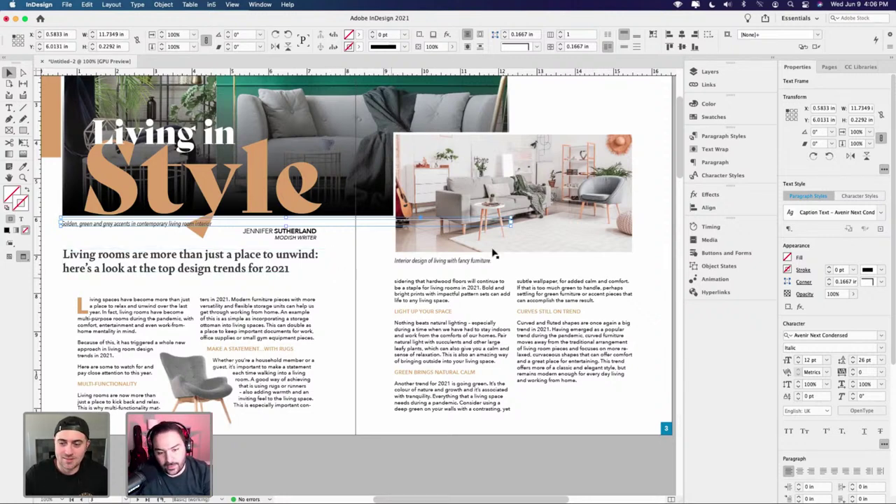
- Drag the lower living-room photo's top edge down (height 3.18 → 2.94 in), then zoom out
scroll(498, 259, up, 5)
scroll(479, 225, right, 3)
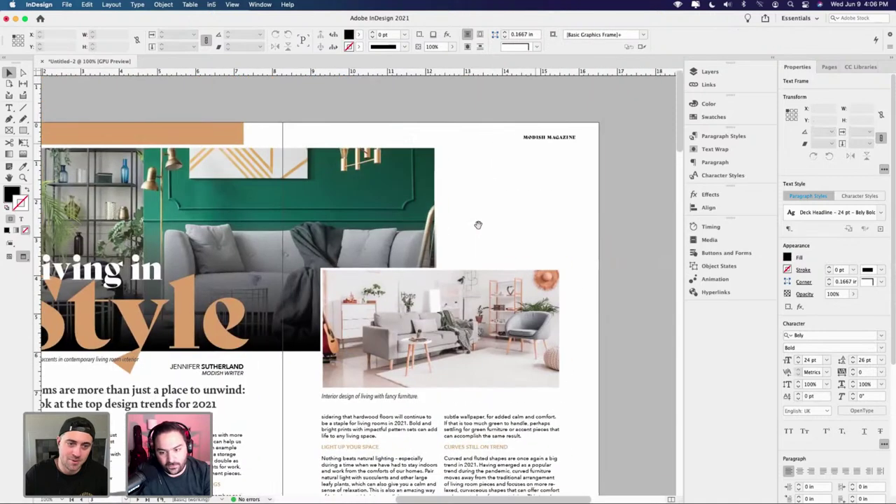
click(467, 288)
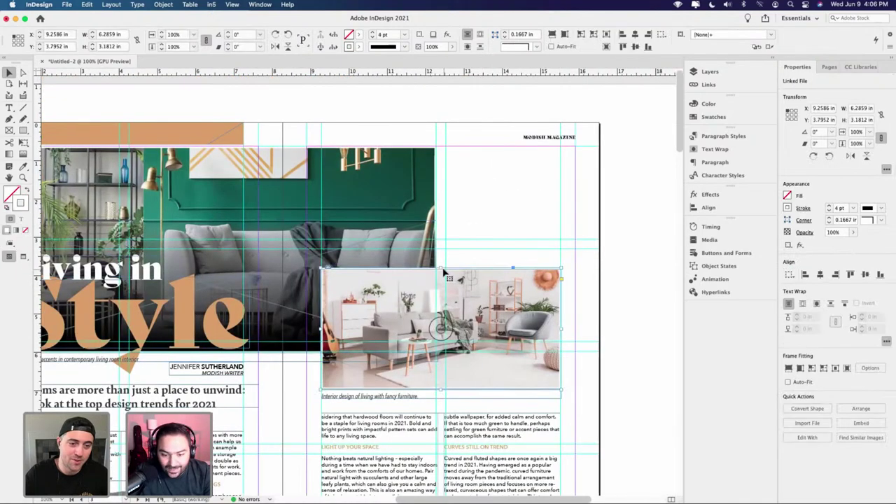
drag(442, 271, 441, 280)
click(480, 254)
scroll(518, 183, down, 4)
scroll(518, 182, left, 1)
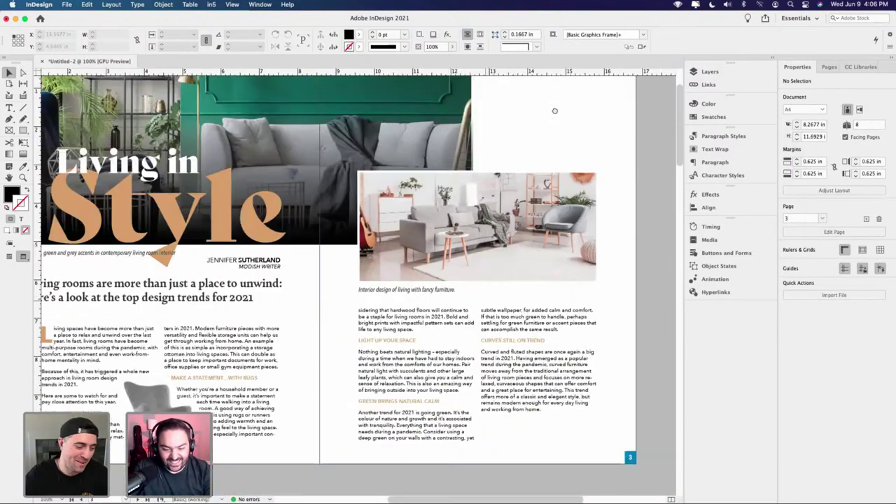
scroll(554, 110, up, 2)
scroll(555, 110, left, 1)
key(super+minus)
scroll(453, 296, up, 2)
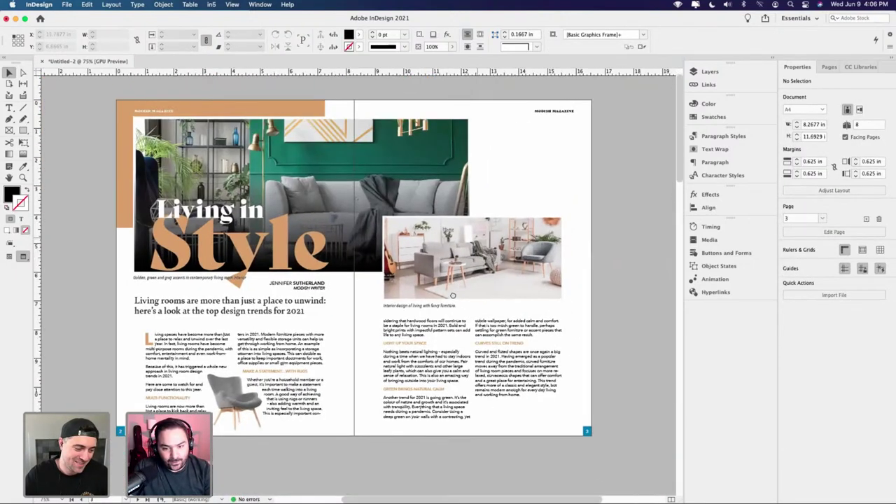
scroll(453, 297, up, 1)
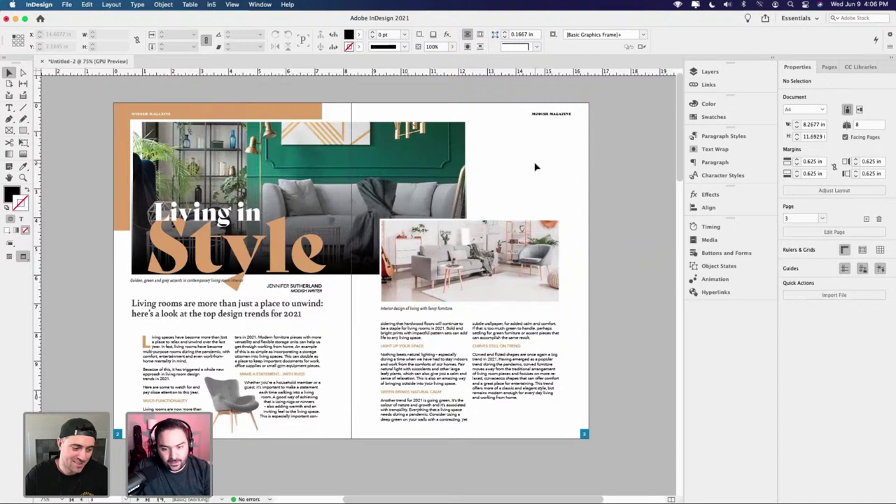
scroll(535, 167, up, 3)
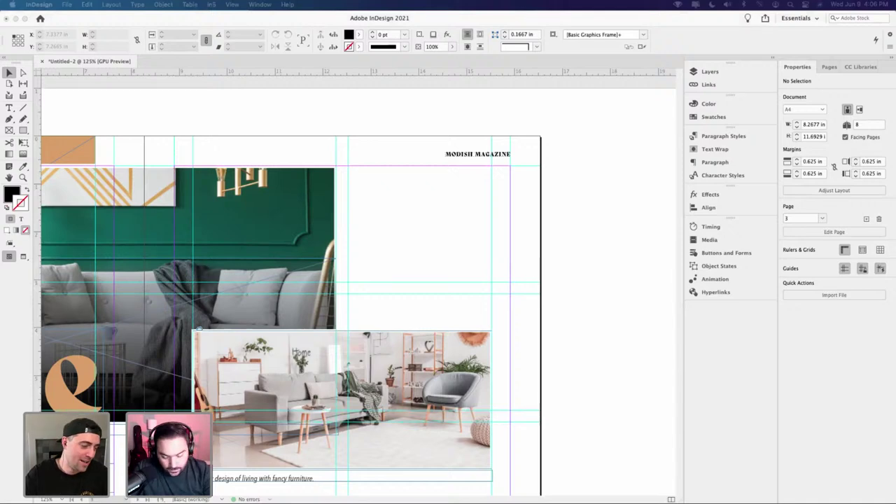
- Draw a text frame above the lower photo and paste in the Get Inspired copy
click(368, 218)
click(9, 109)
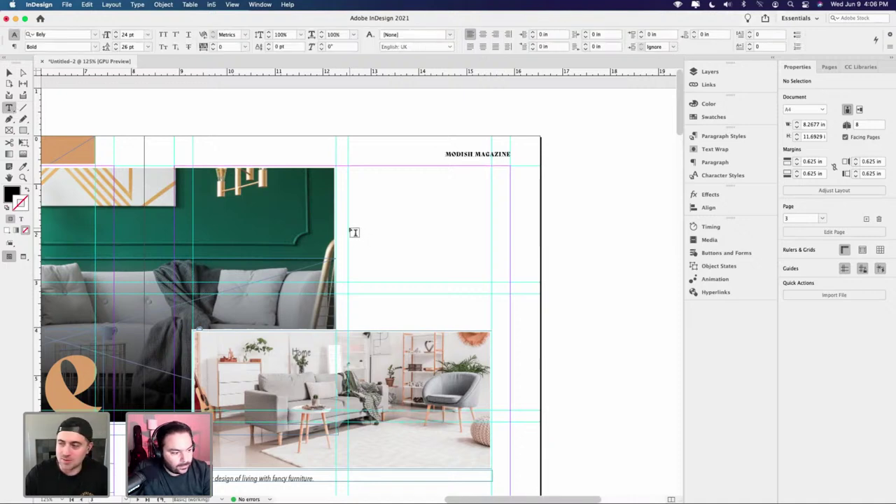
drag(349, 228, 489, 308)
key(super+v)
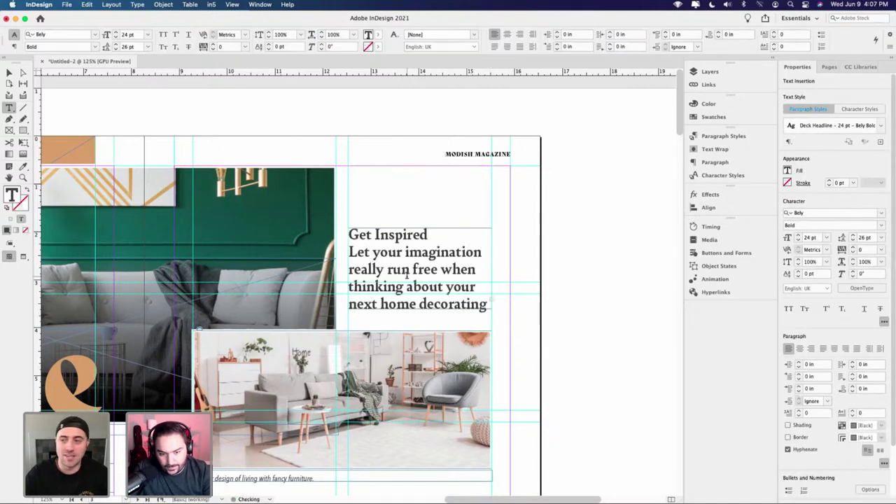
- Apply the [Basic Paragraph] style to all the Get Inspired text
key(super+a)
click(883, 126)
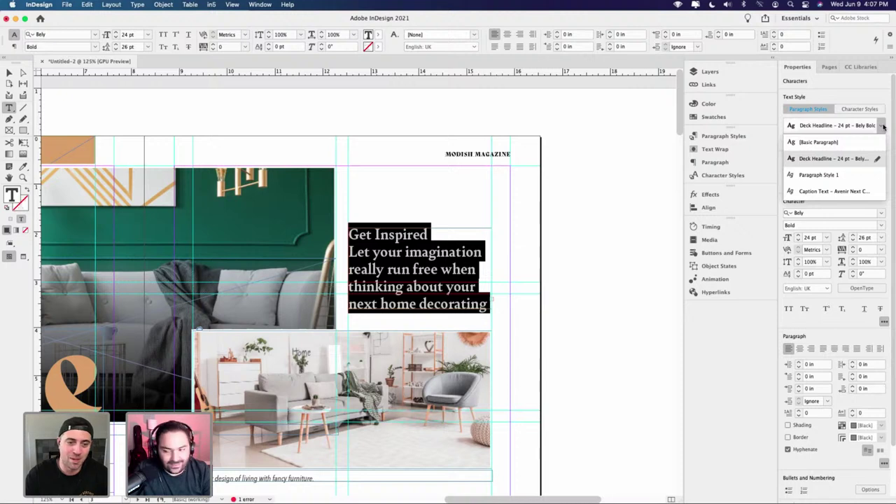
click(884, 126)
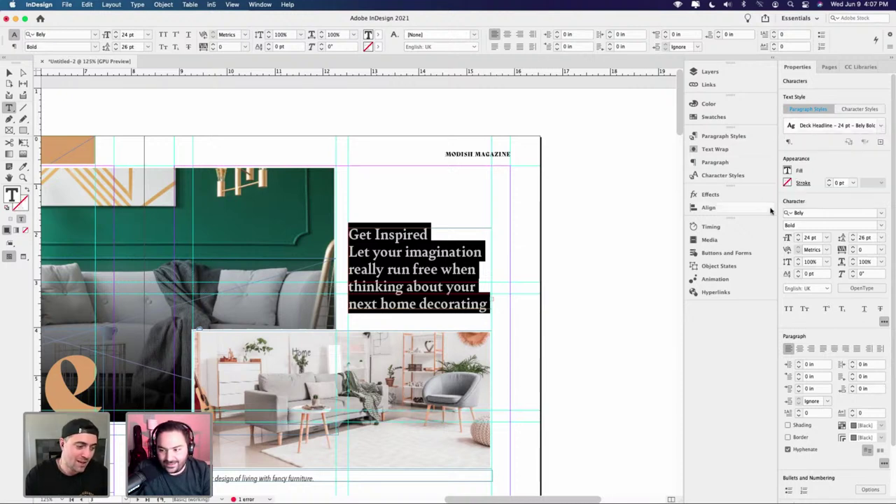
click(802, 213)
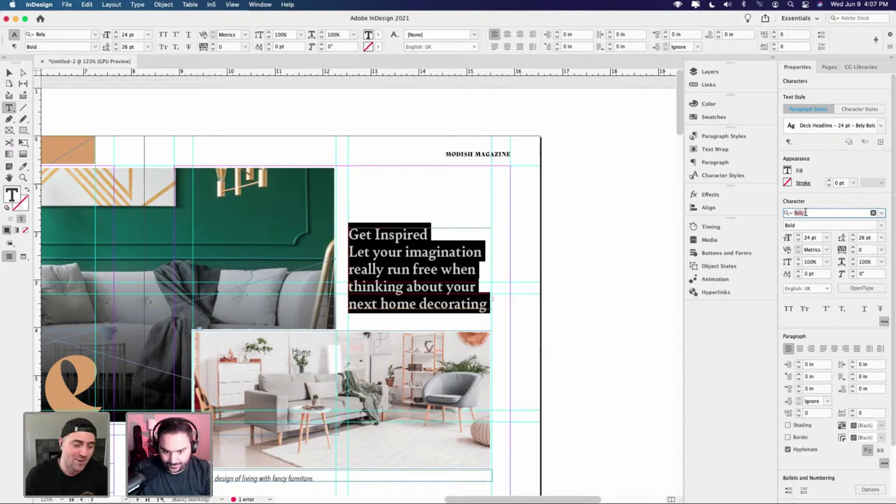
key(Return)
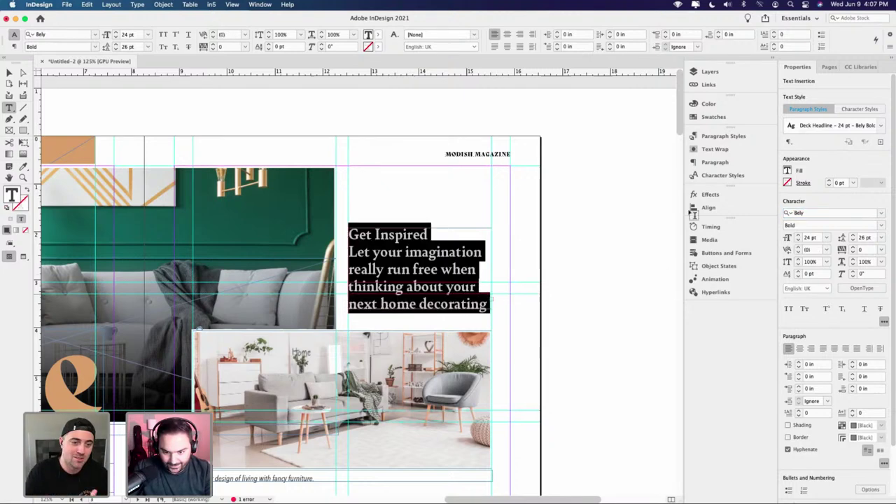
click(881, 125)
click(812, 142)
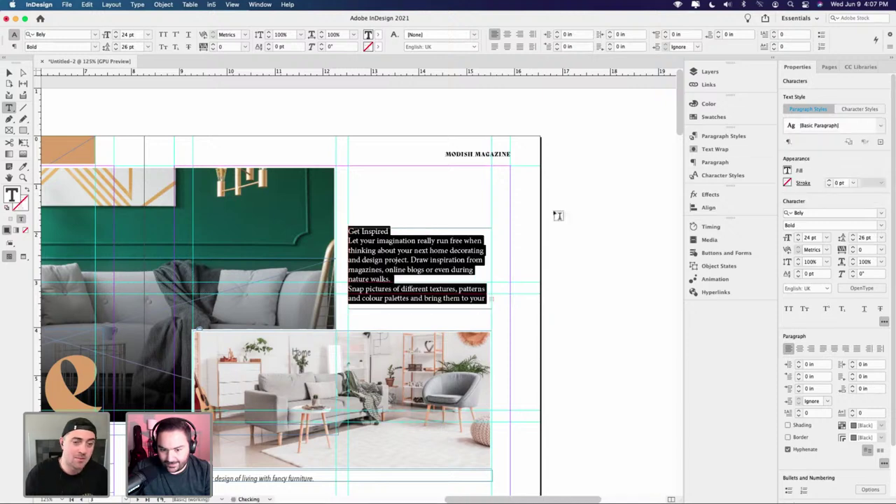
key(Left)
key(Escape)
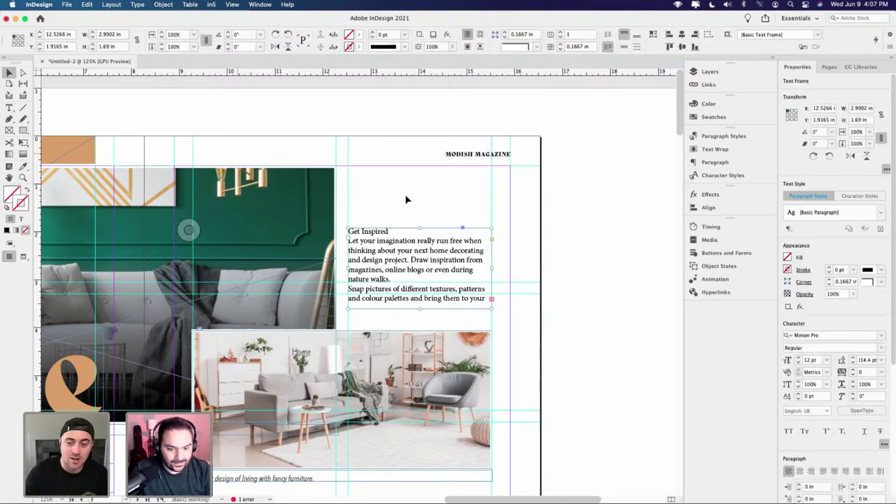
- Preview the page and fit the frame to its text, then undo the resize
key(w)
click(410, 199)
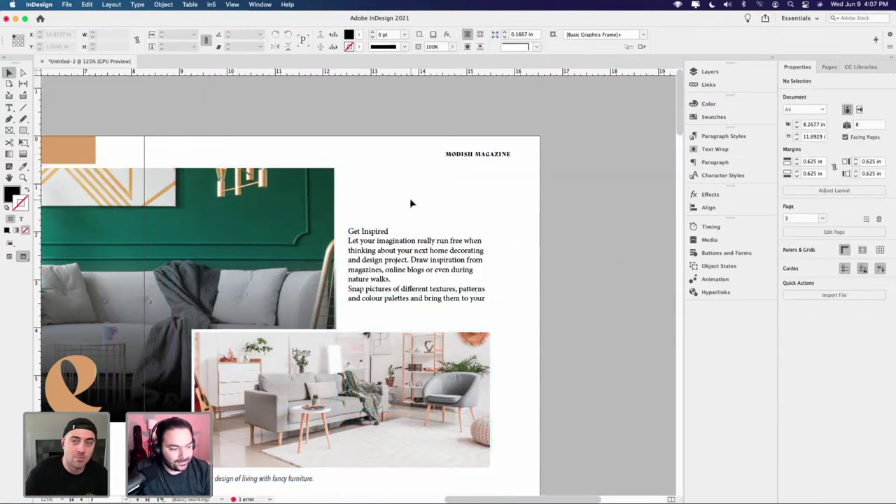
click(432, 229)
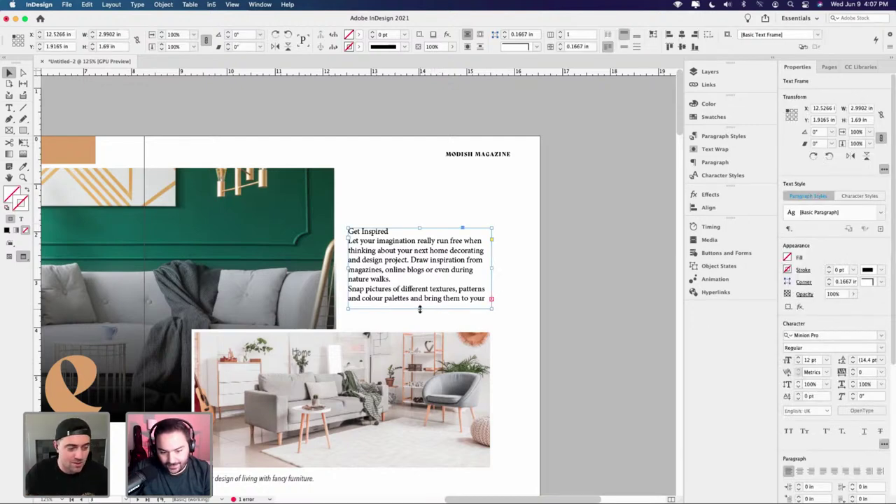
double_click(420, 309)
click(514, 315)
scroll(513, 316, up, 2)
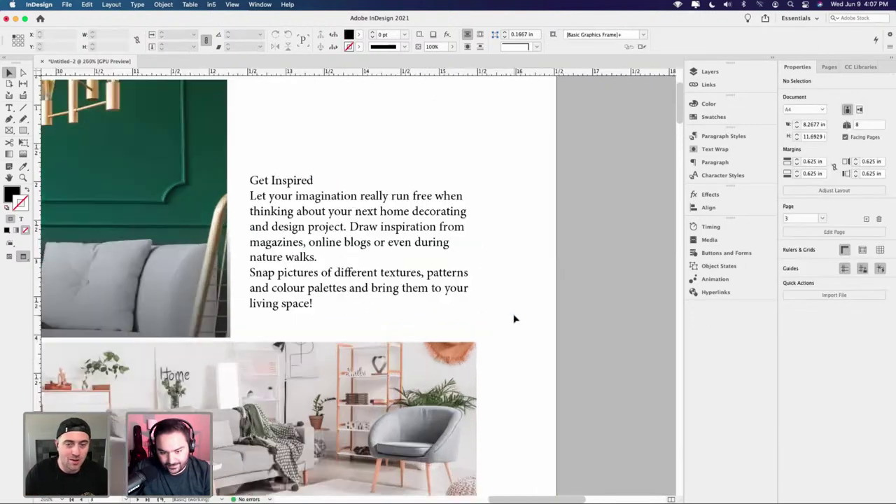
key(t)
click(379, 264)
key(super+z)
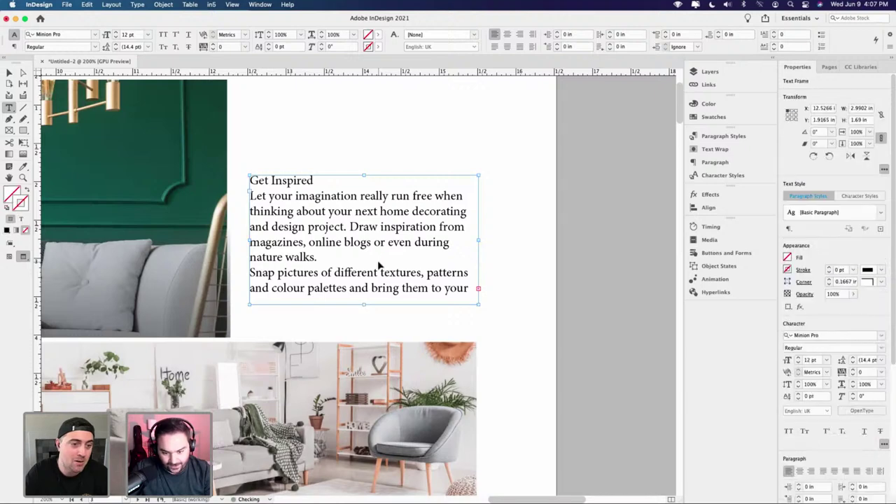
key(super+a)
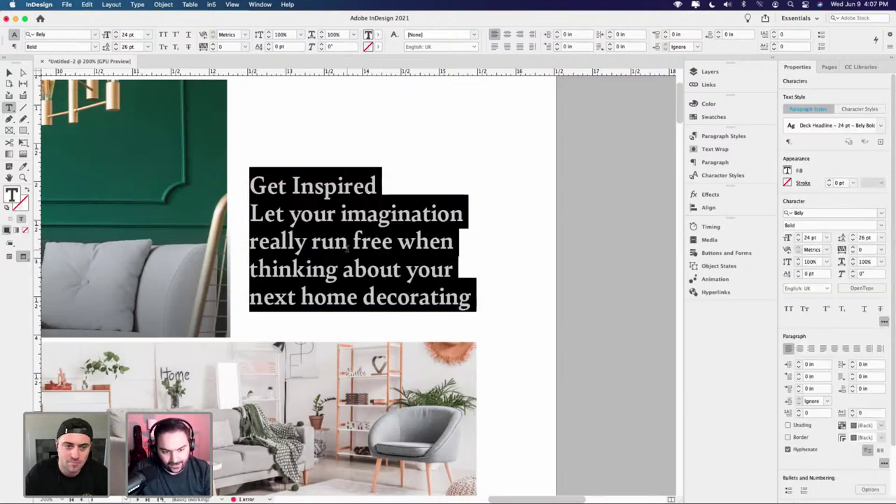
- Reapply the [Basic Paragraph] style to all the text in the frame
click(354, 241)
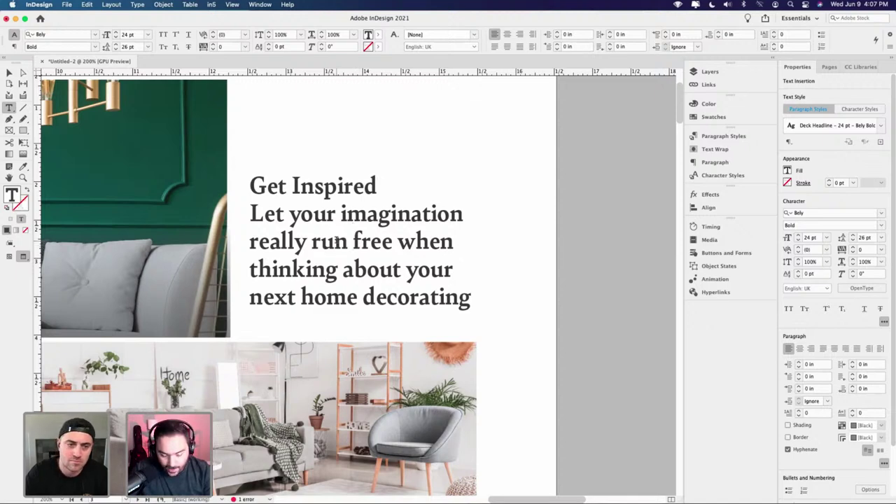
key(super+a)
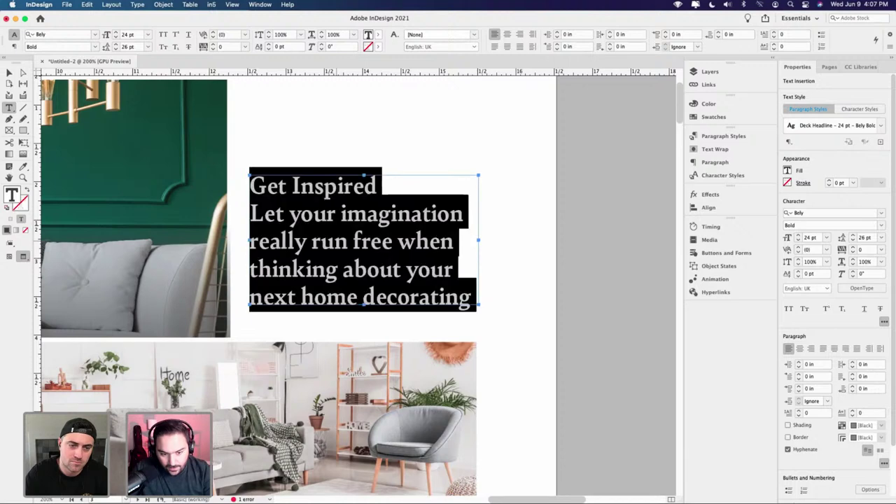
click(877, 129)
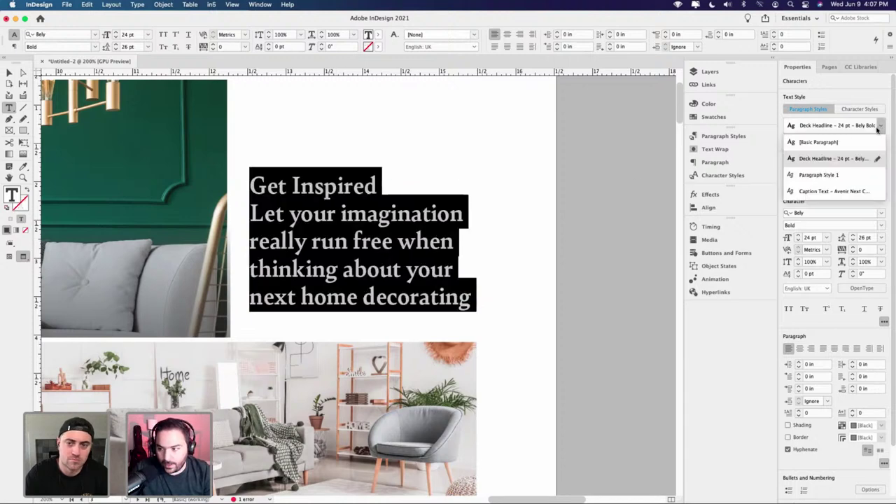
click(819, 143)
- Extend the text frame's bottom edge downward to reveal the remaining text
click(341, 210)
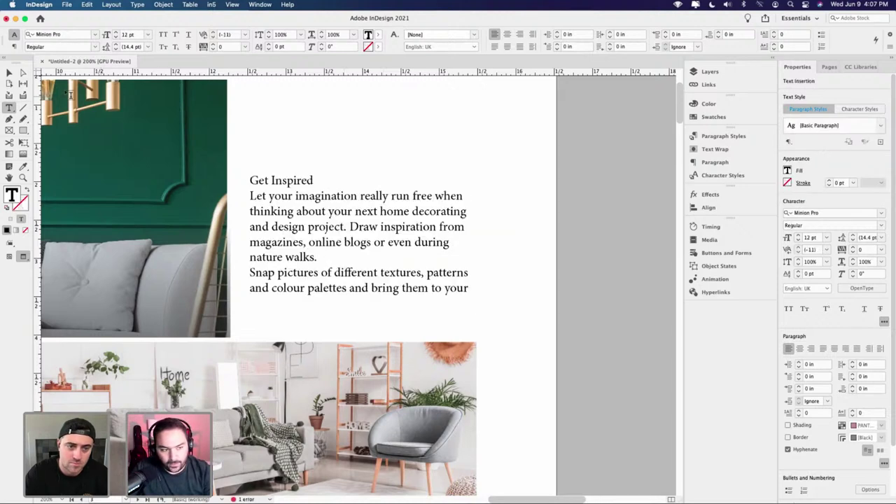
click(9, 72)
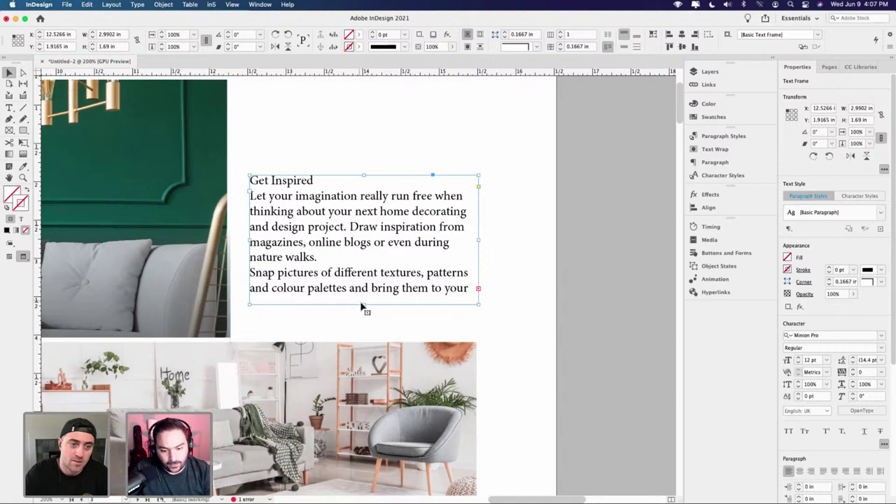
drag(364, 302, 363, 328)
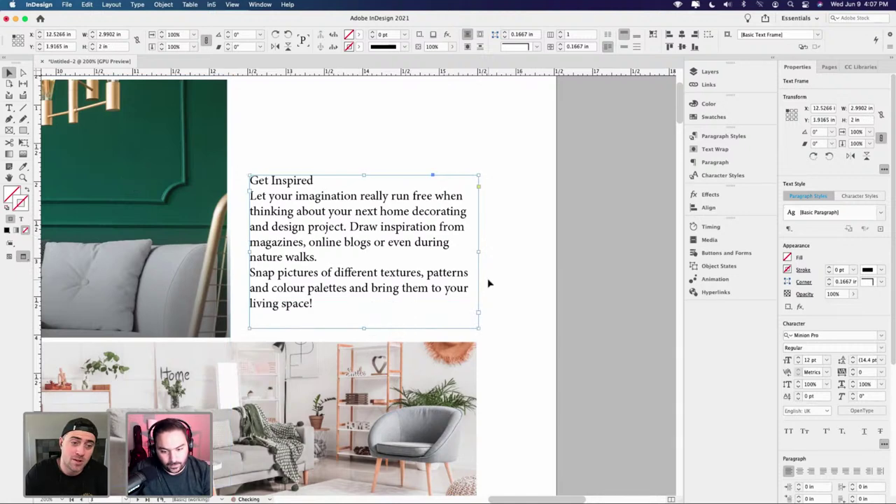
click(488, 282)
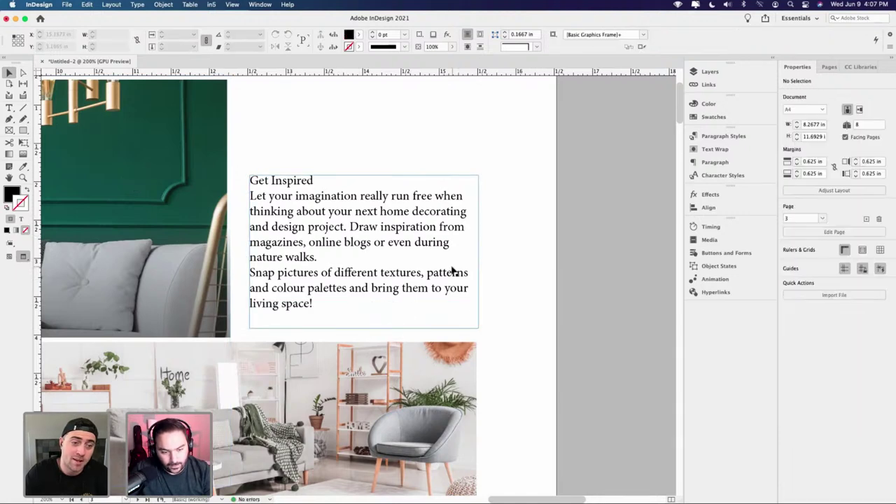
- Replace the frame's text with the story pasted as plain text, fit the frame and reposition it
double_click(341, 196)
key(ctrl+z)
key(super+a)
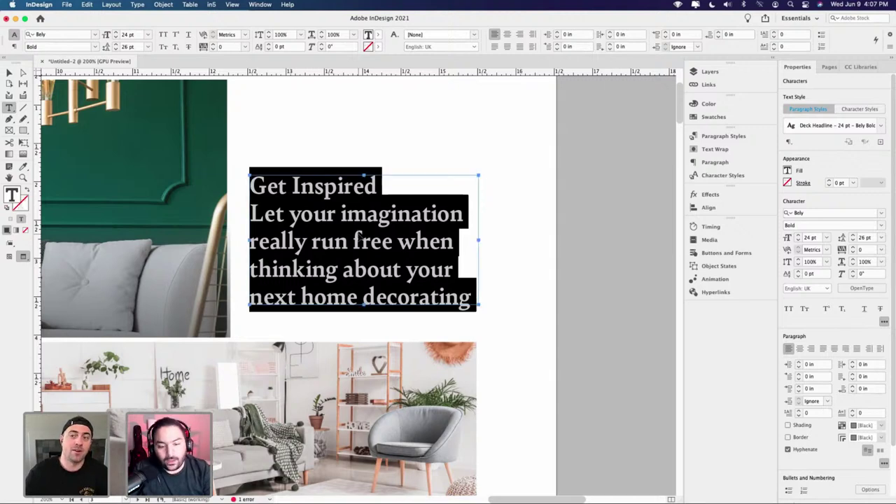
key(BackSpace)
key(super+v)
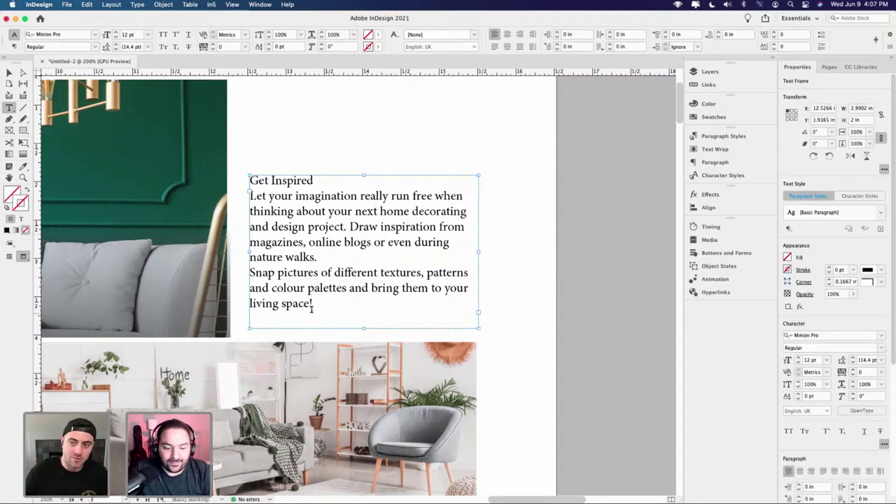
click(11, 73)
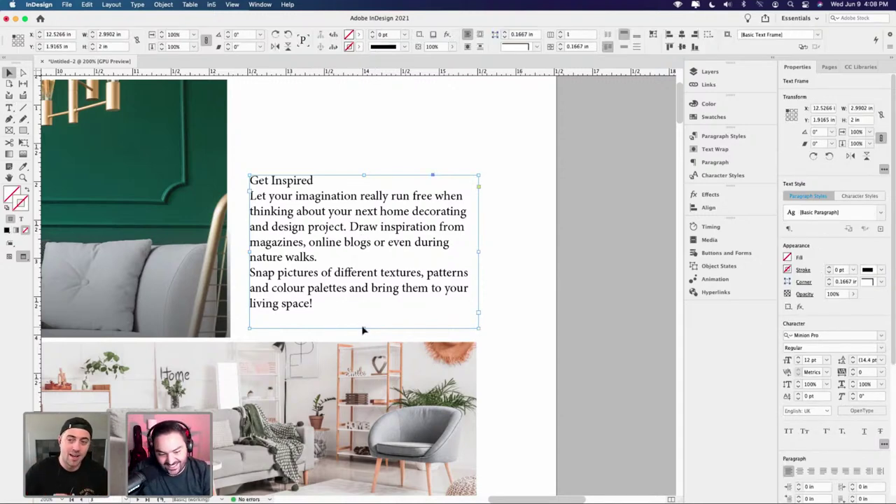
double_click(363, 328)
drag(388, 294, 248, 203)
- Select the 'Get Inspired' heading and set its font to Bely Display
double_click(326, 312)
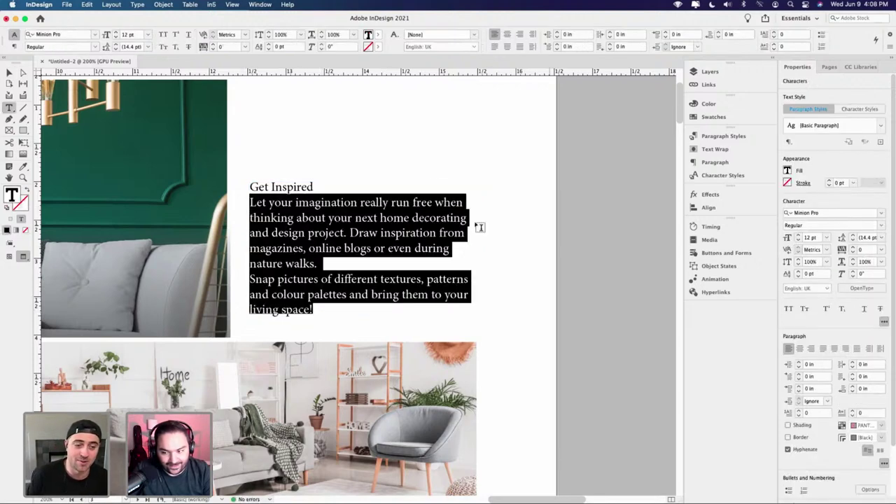
click(319, 187)
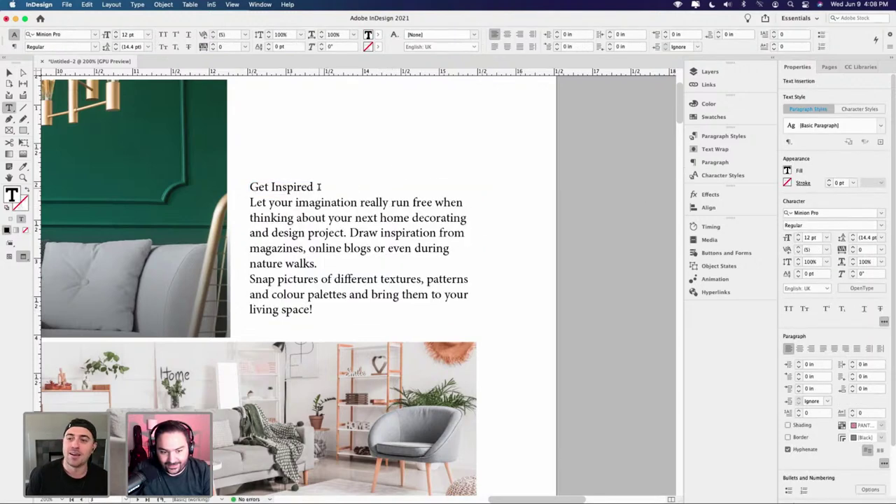
triple_click(319, 187)
click(833, 125)
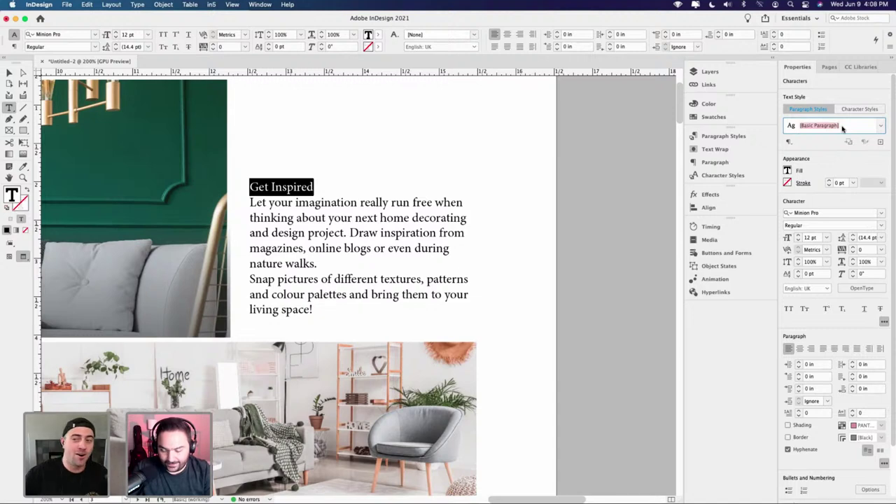
click(308, 187)
drag(332, 187, 243, 186)
click(63, 35)
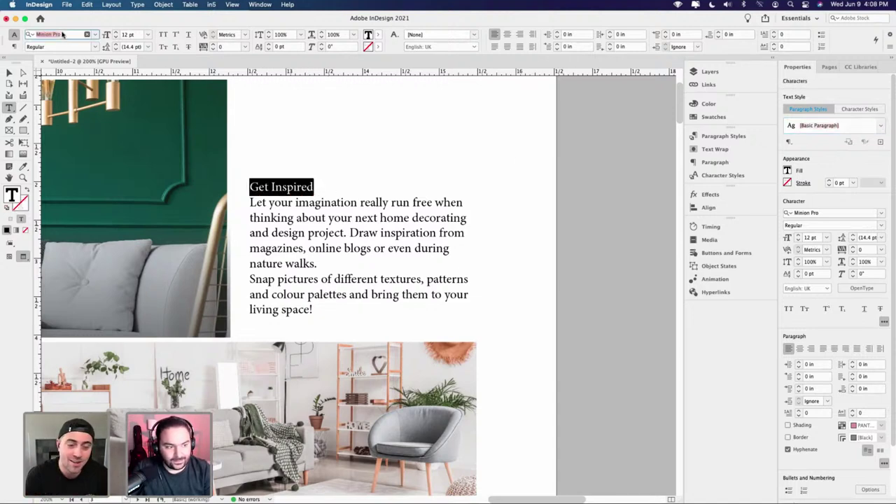
text(bely)
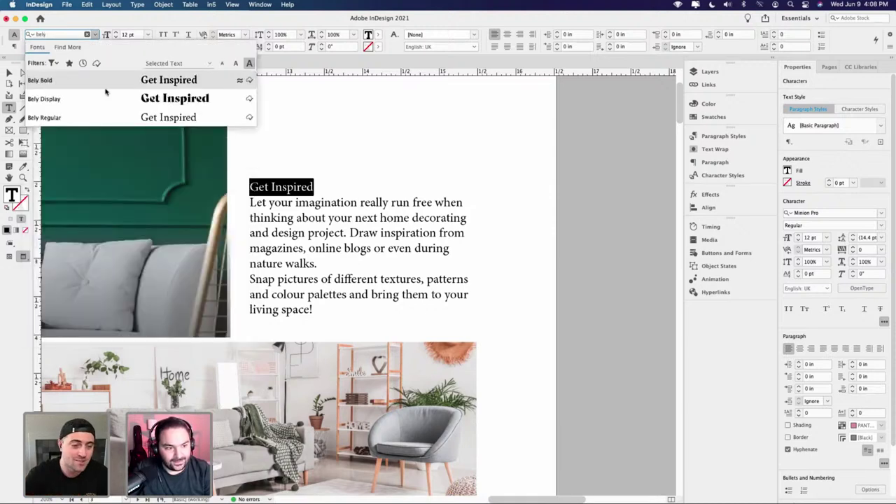
key(Down)
key(Return)
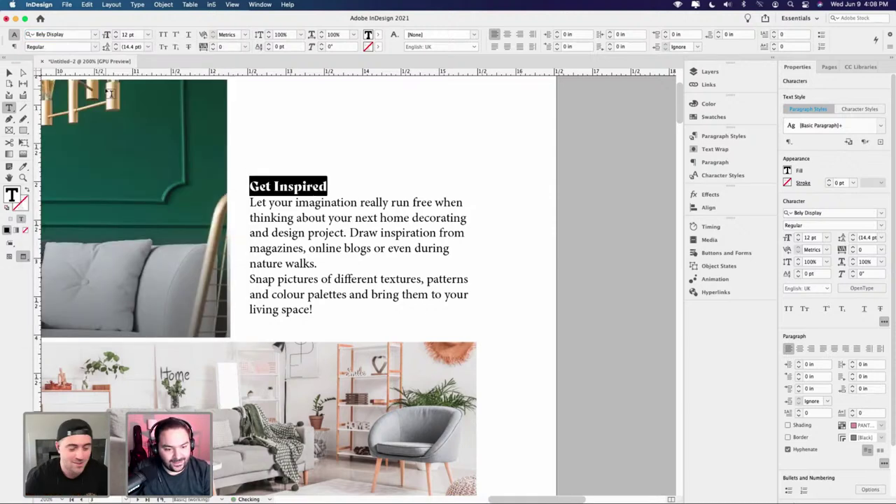
click(302, 214)
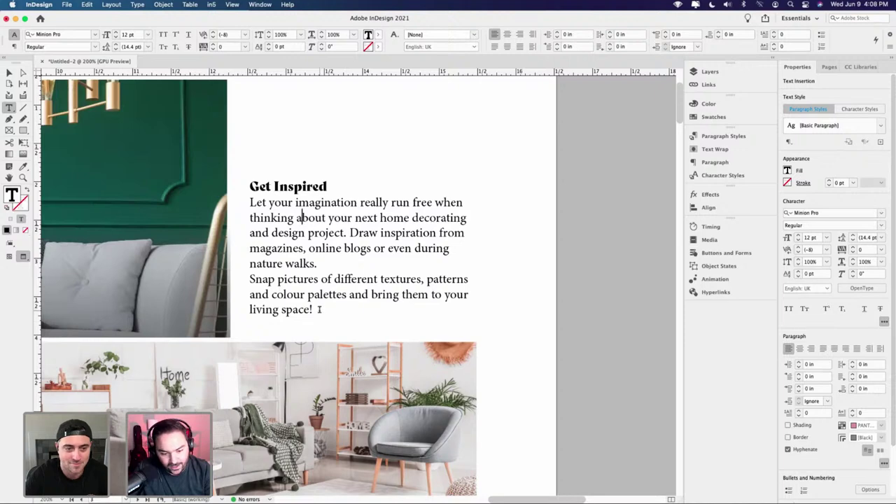
- Select both body paragraphs and look through the paragraph styles list
drag(321, 310, 231, 203)
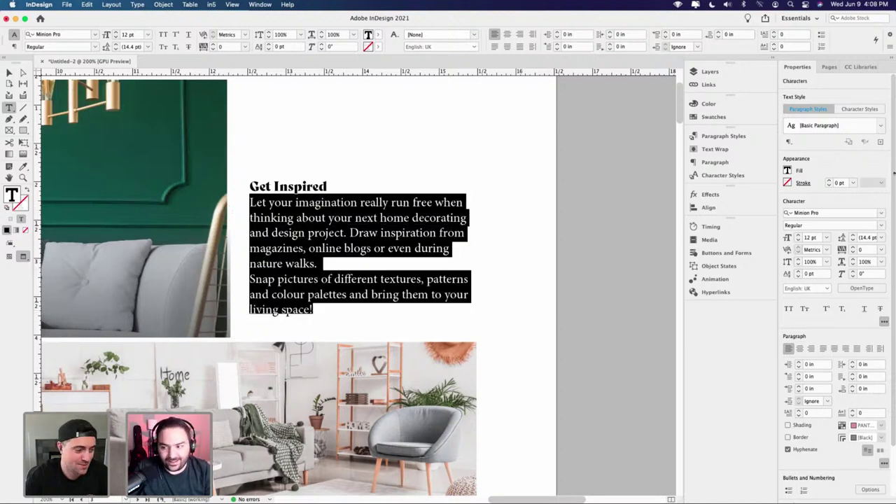
click(880, 126)
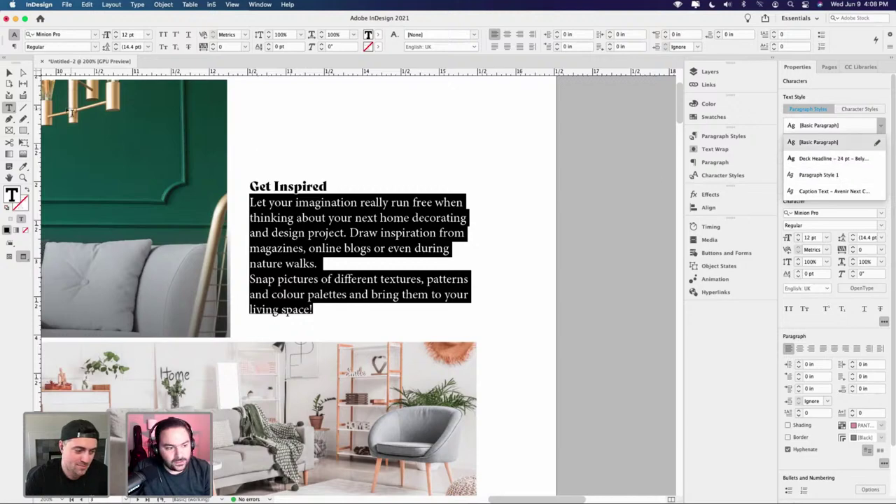
click(9, 72)
- Create paragraph style 'Body Text – Avenir Next Reg – 10 pt' from the natural-lighting paragraph
click(634, 223)
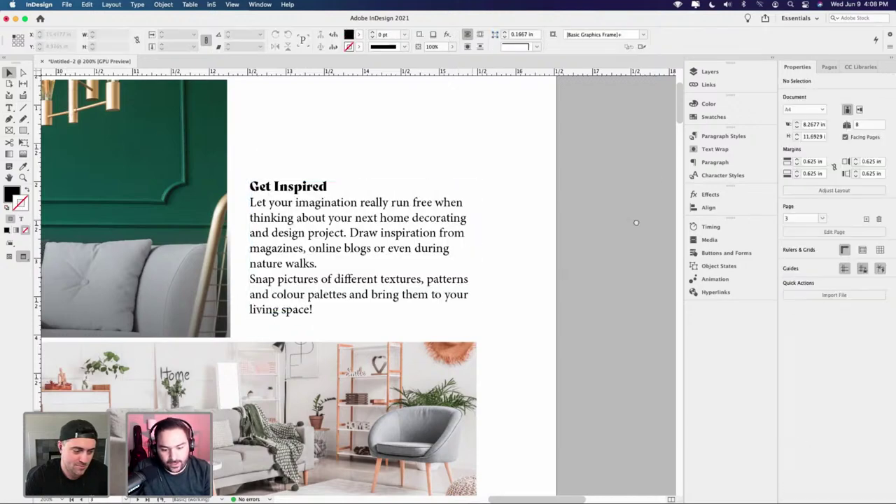
scroll(421, 281, down, 10)
scroll(339, 273, up, 2)
double_click(339, 273)
triple_click(338, 272)
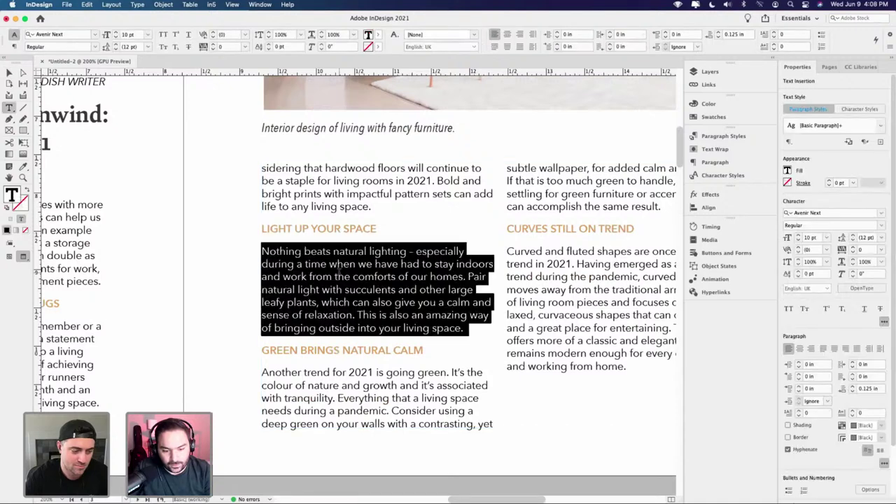
click(867, 142)
text(Body Text - Avenir Next Reg -)
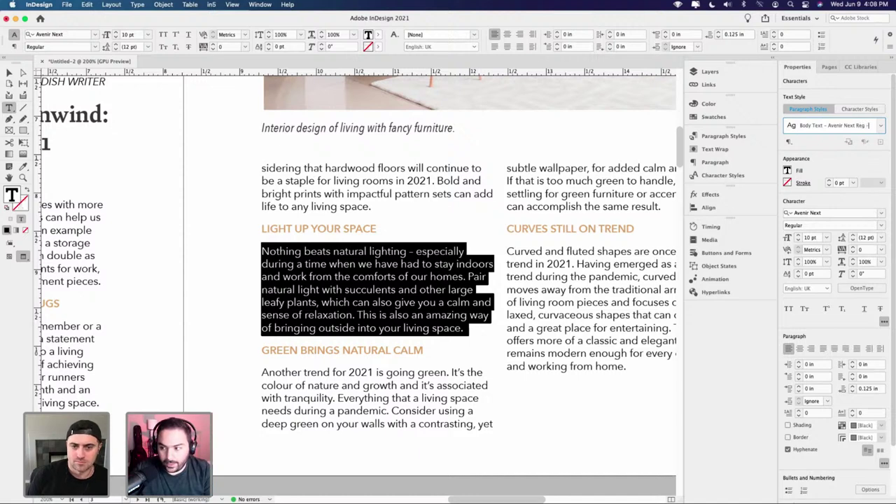
text(10 pt)
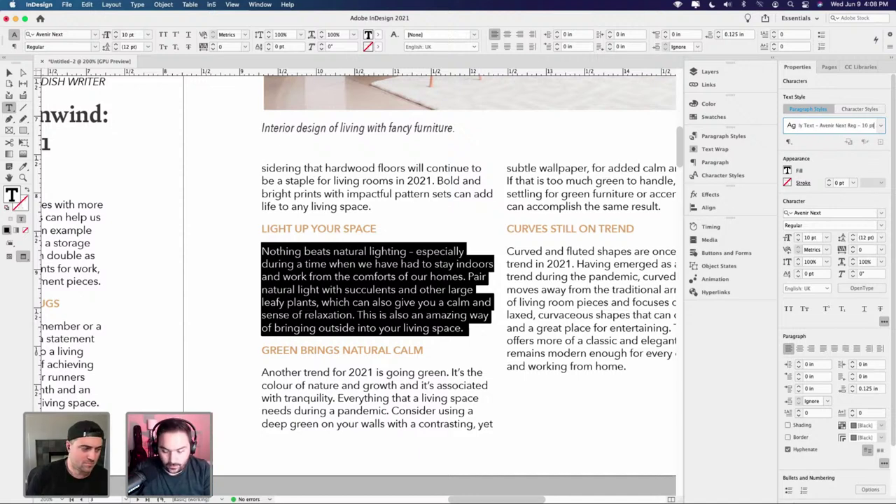
key(Return)
- Deselect the paragraph and reselect the Get Inspired body text
click(375, 294)
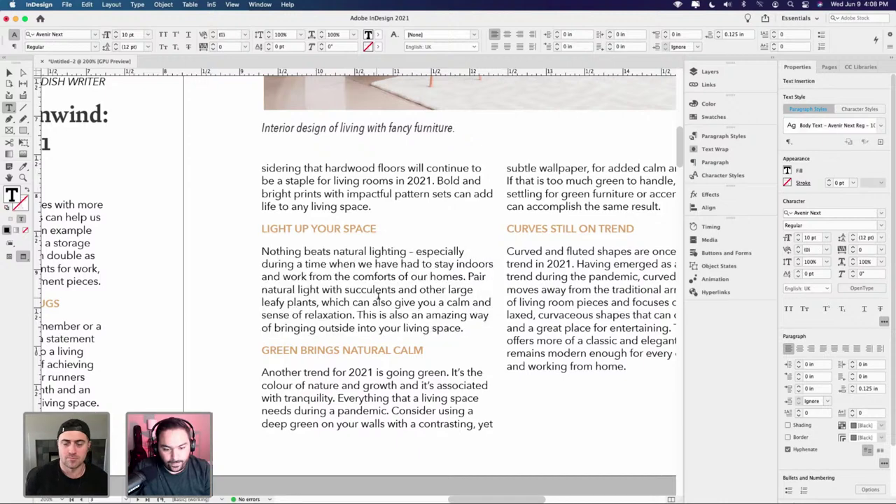
scroll(378, 294, right, 5)
scroll(382, 295, up, 10)
scroll(382, 295, down, 3)
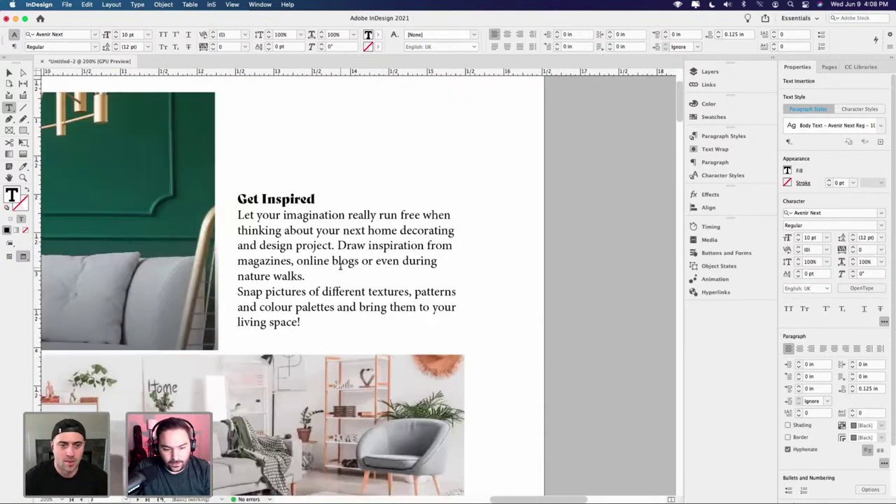
drag(301, 321, 231, 215)
- Search 'avenir next' and apply Avenir Next Condensed Medium Italic to the body copy
click(68, 34)
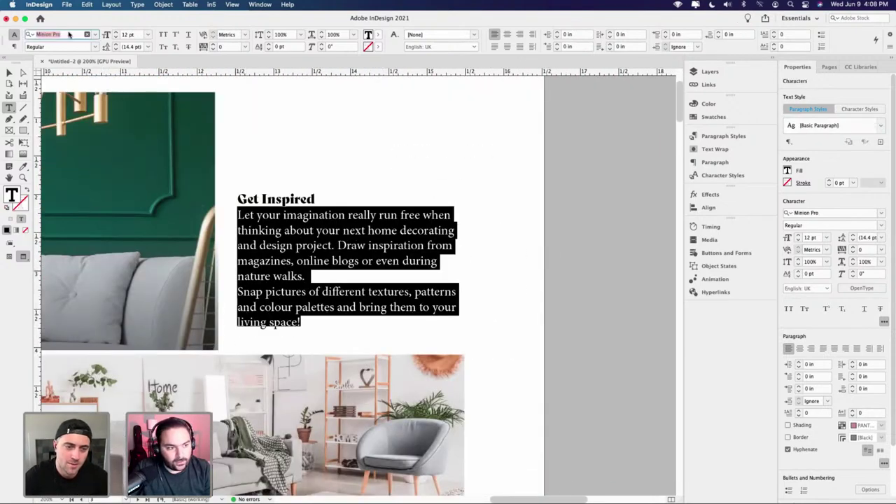
text(avenir next)
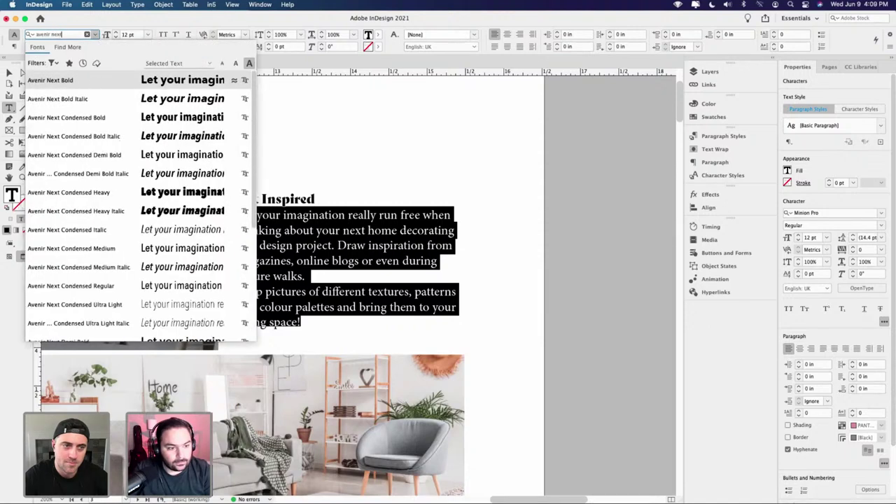
scroll(120, 254, down, 4)
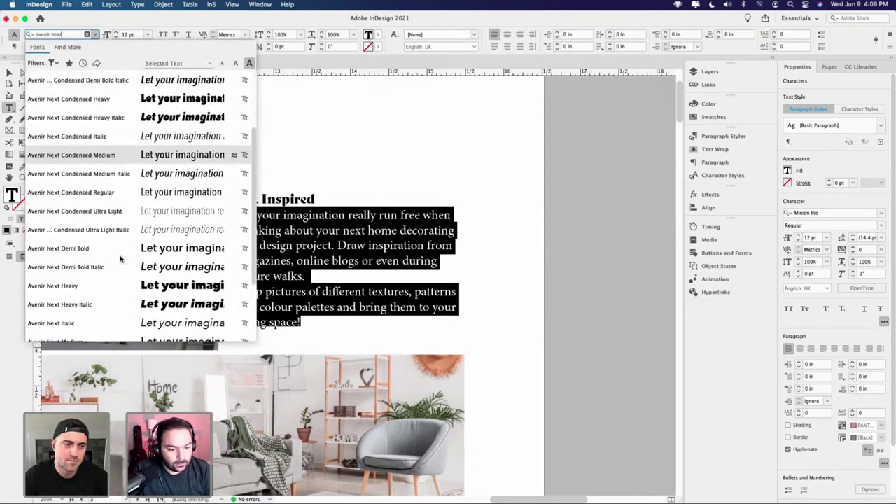
scroll(119, 259, up, 4)
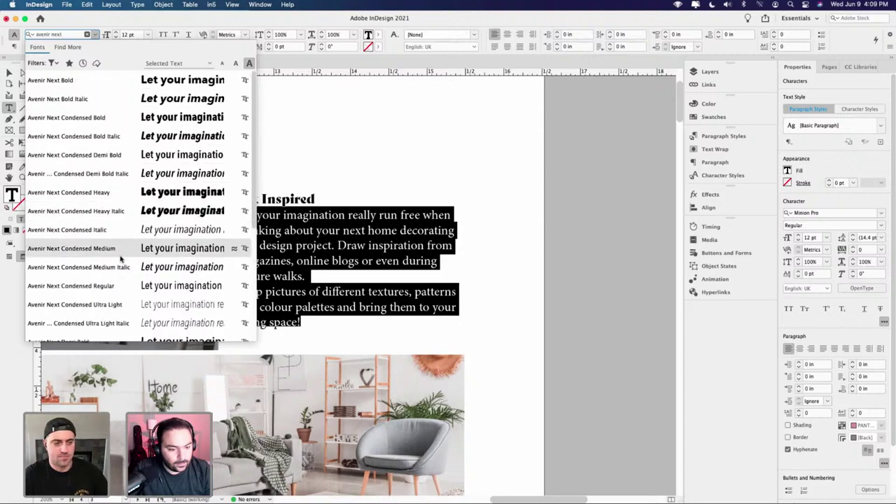
scroll(120, 255, down, 2)
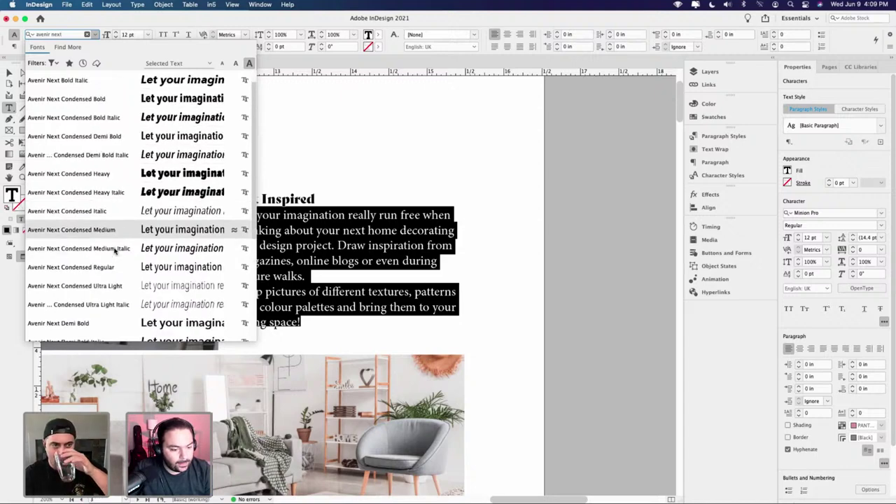
scroll(86, 231, up, 2)
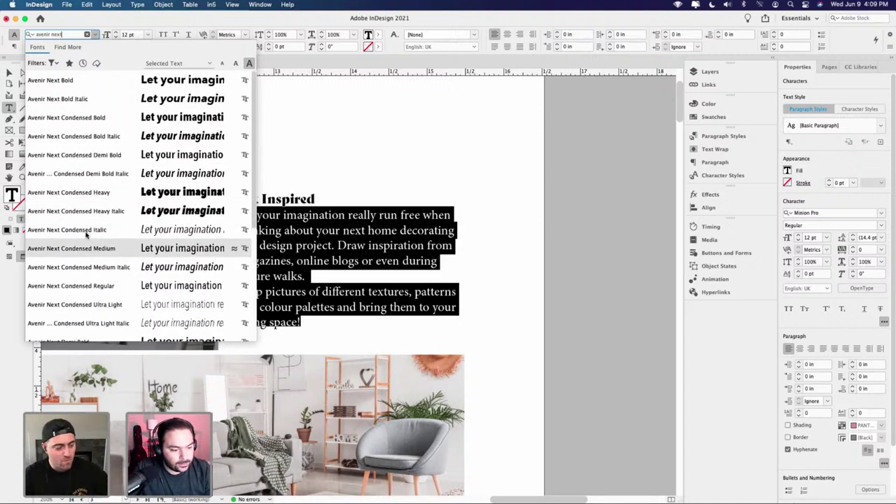
scroll(86, 233, down, 2)
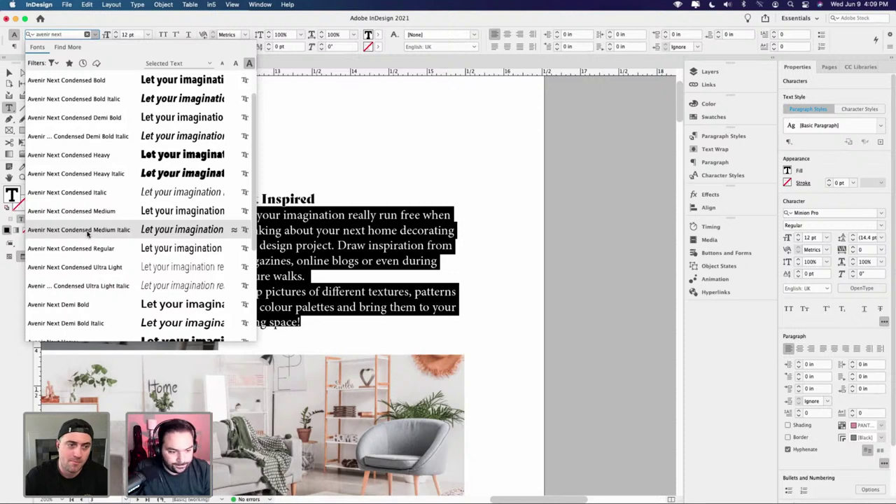
click(88, 234)
click(255, 245)
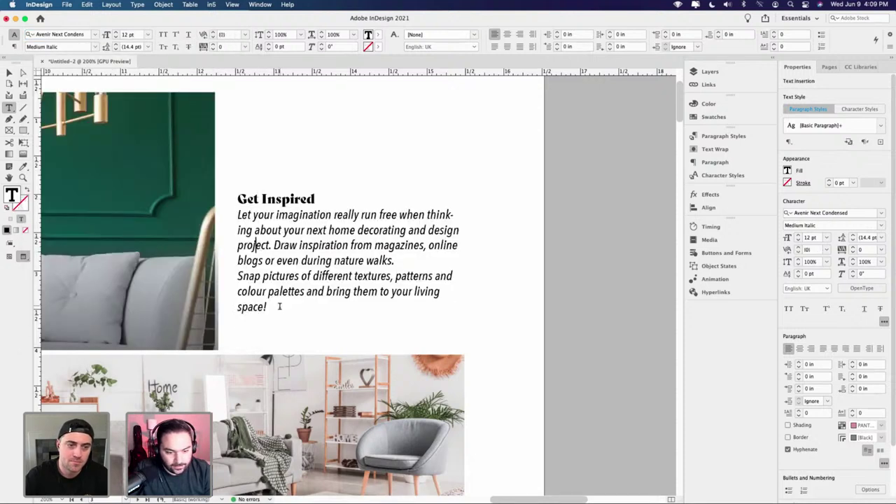
drag(279, 306, 178, 77)
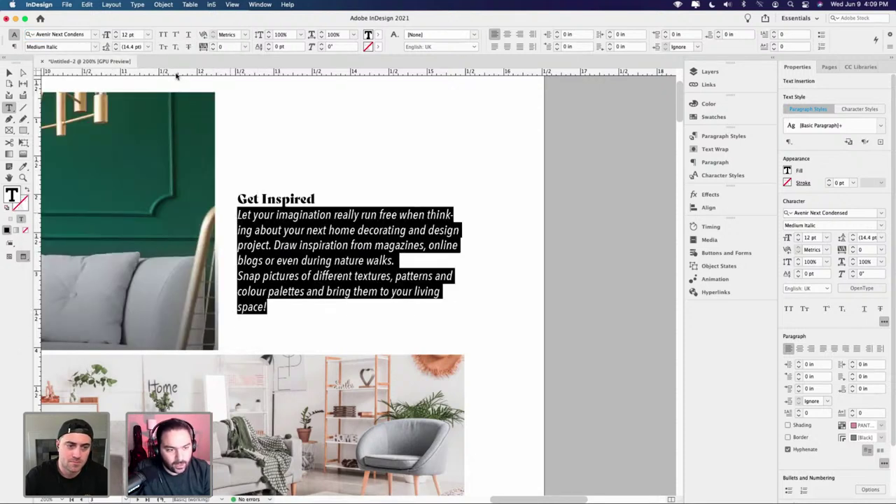
- Switch the body copy's font style to Italic and add a blank line below the heading
click(714, 116)
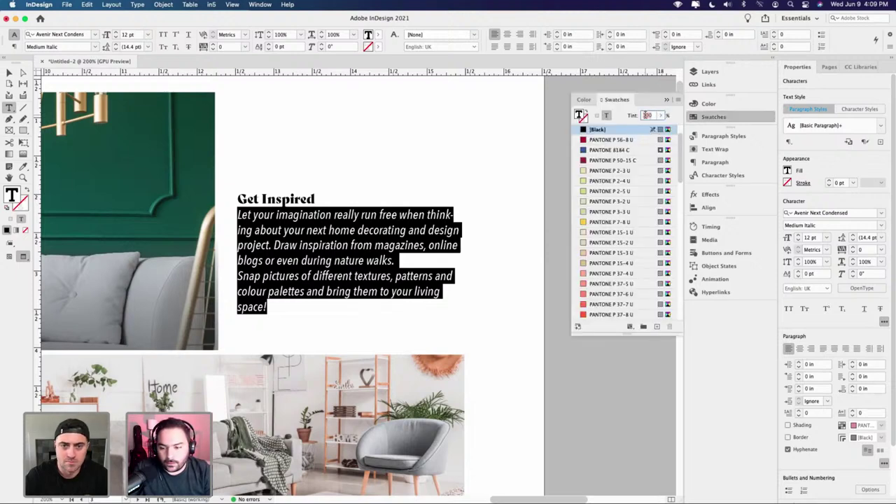
scroll(616, 210, up, 1)
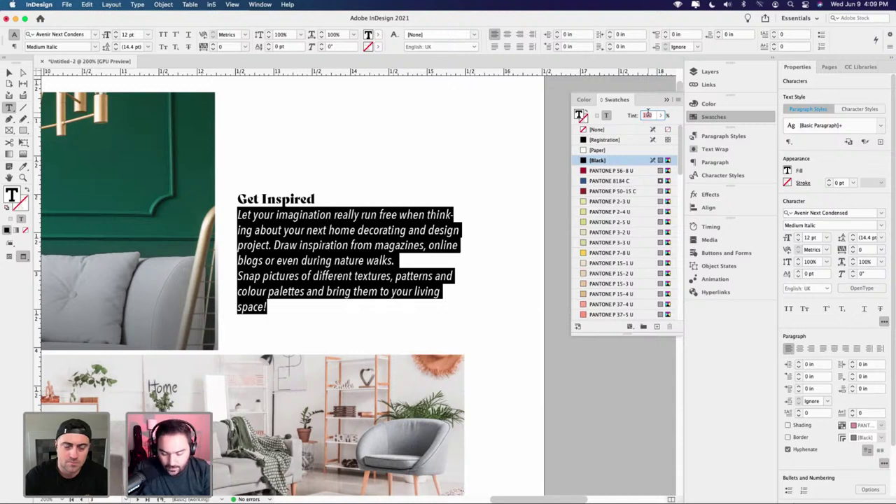
click(271, 245)
drag(282, 306, 235, 217)
click(95, 47)
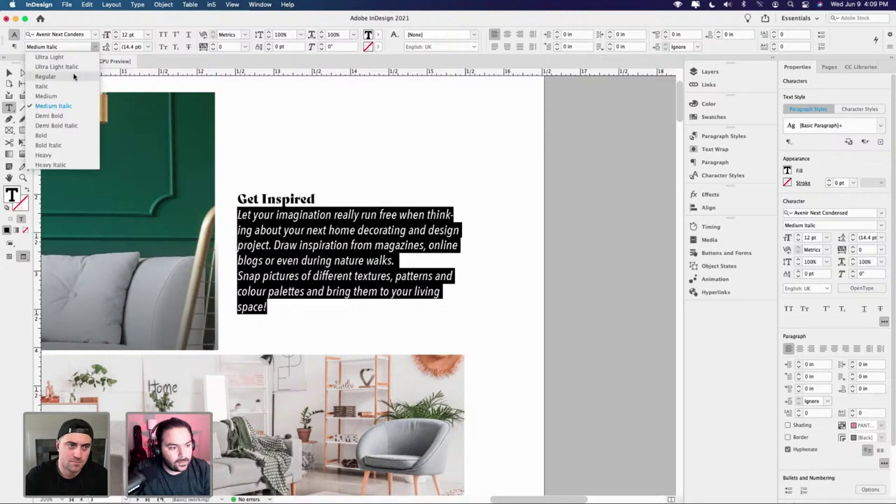
click(66, 89)
click(474, 297)
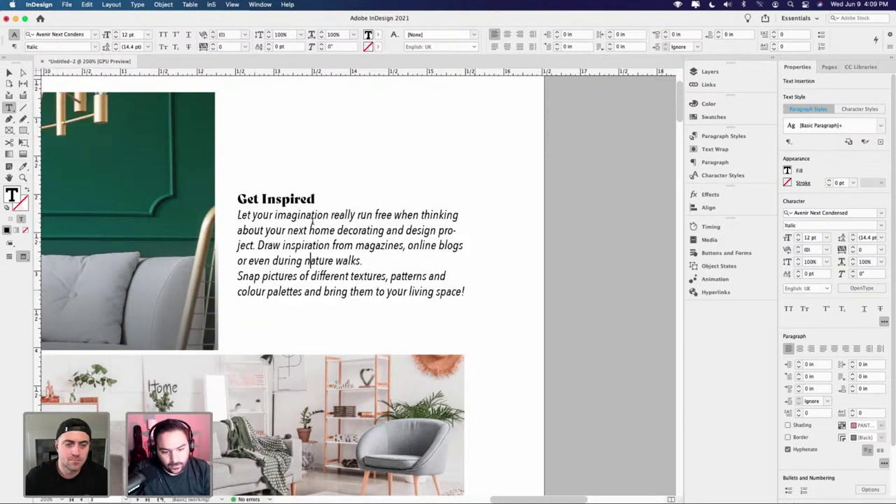
click(349, 214)
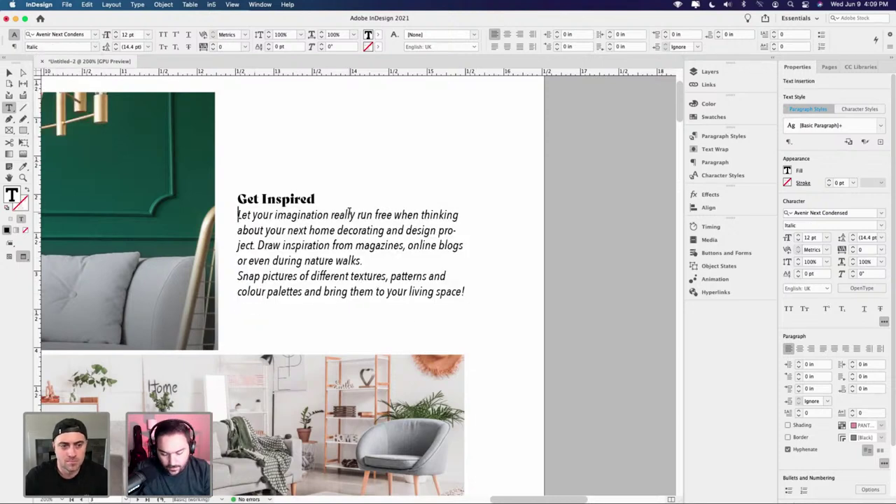
key(Return)
- Retype the heading 'Get Inspired' as 'How do you get inspired?' and exit text editing
click(316, 198)
drag(316, 198, 236, 199)
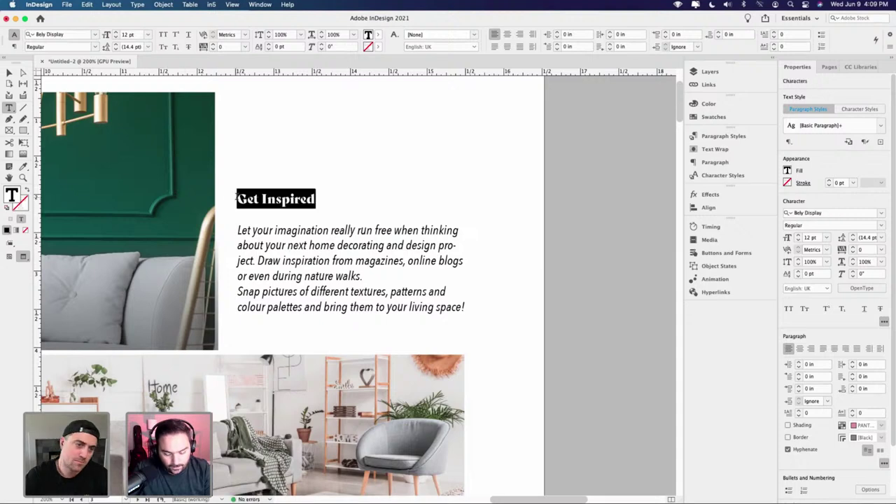
text(How)
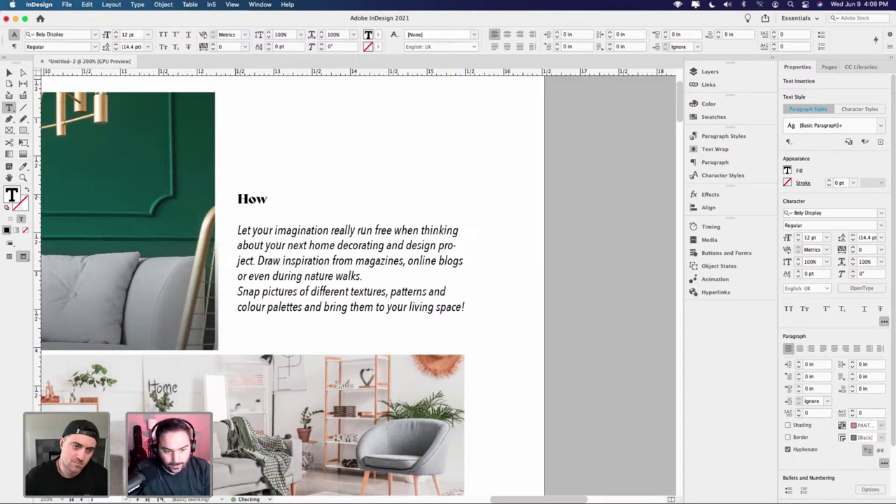
text( do you get si)
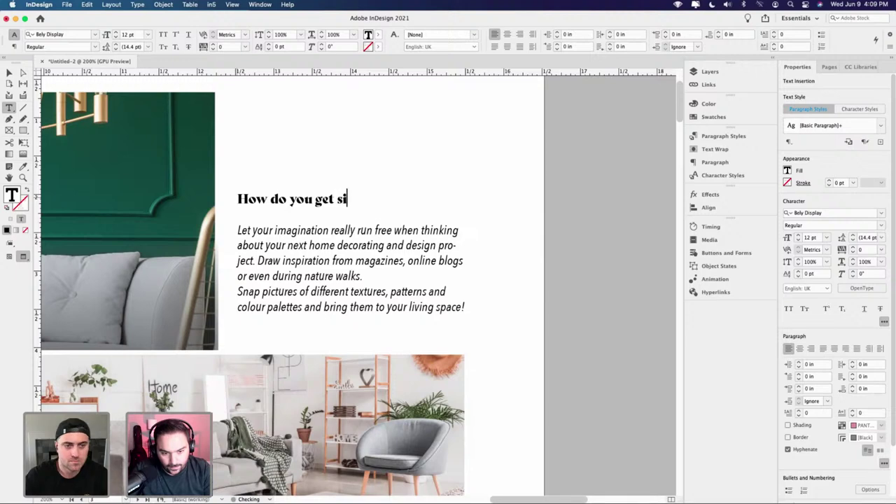
key(BackSpace)
text(inspired?)
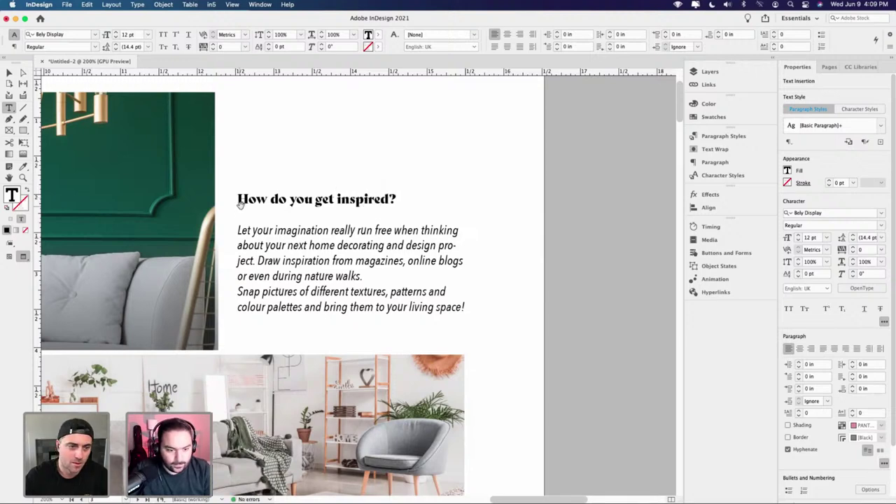
key(super+equal)
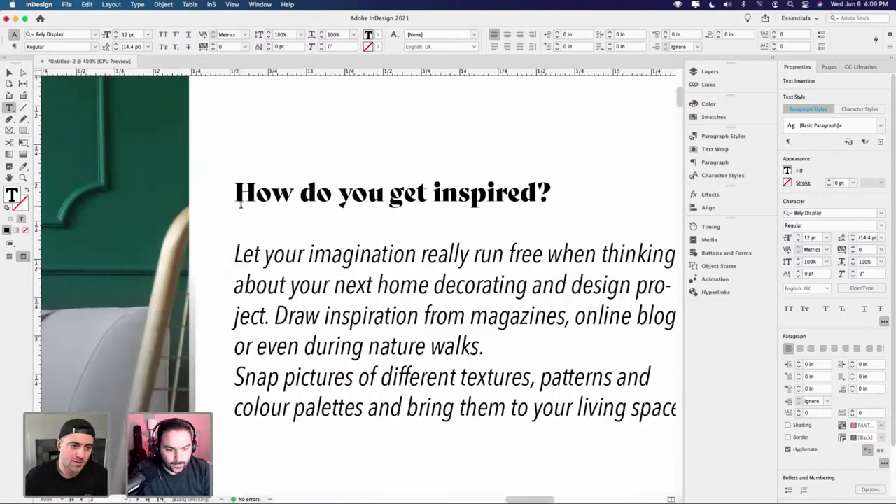
key(Escape)
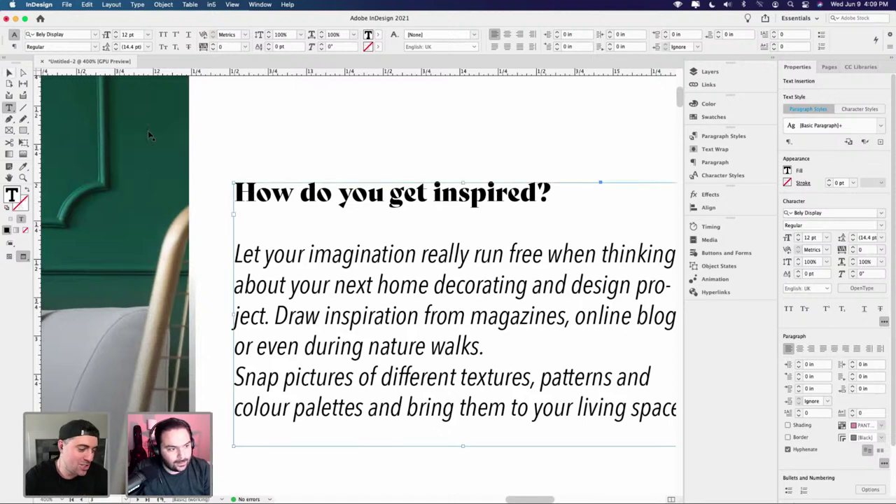
scroll(388, 392, down, 2)
scroll(389, 392, right, 2)
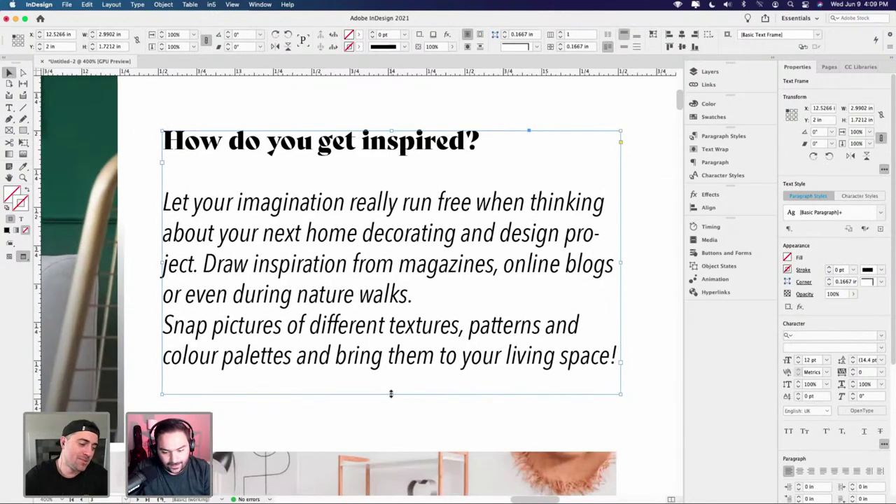
- Fit the inspiration text frame to its content, then zoom in and select the heading line
double_click(391, 393)
click(400, 395)
scroll(400, 394, down, 1)
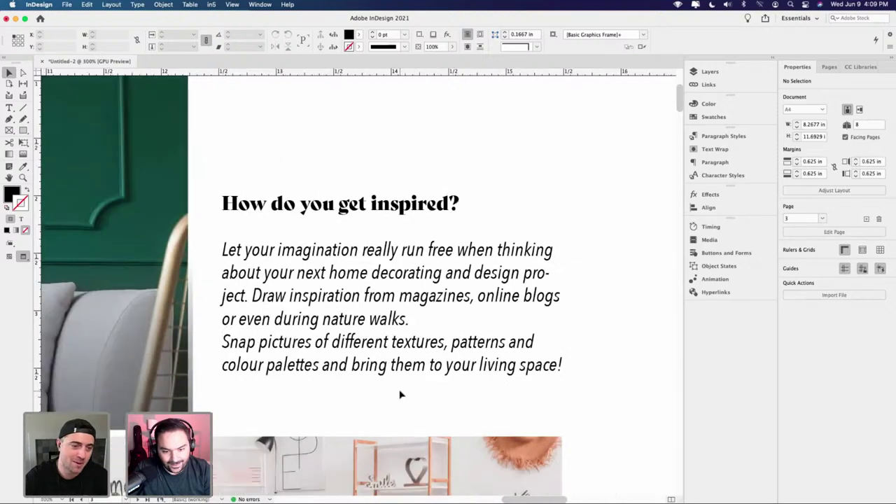
scroll(370, 284, down, 1)
click(370, 280)
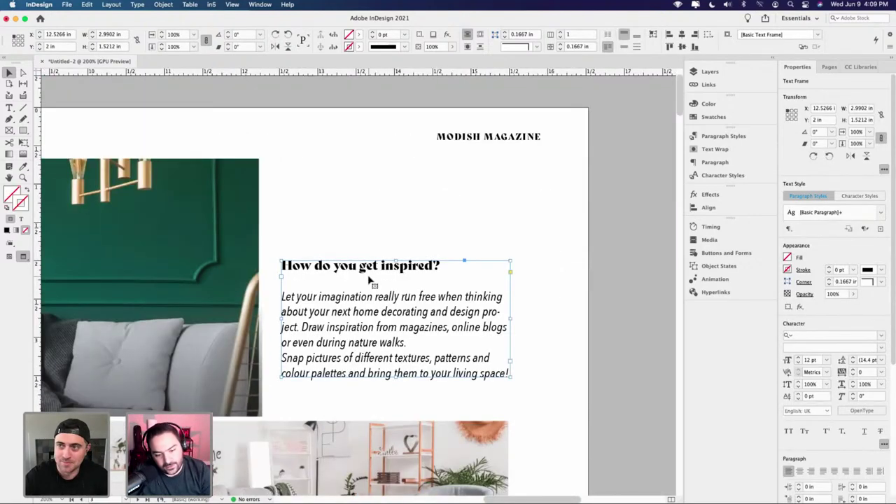
click(365, 242)
drag(365, 242, 496, 189)
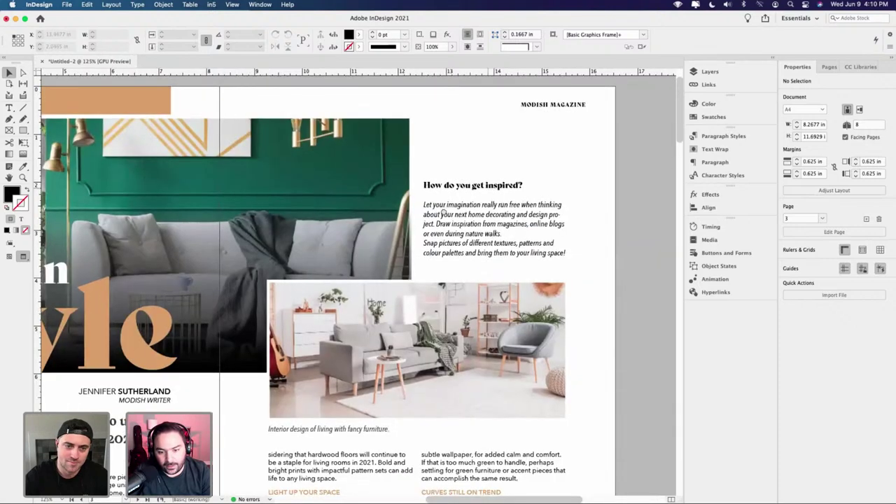
key(super+equal)
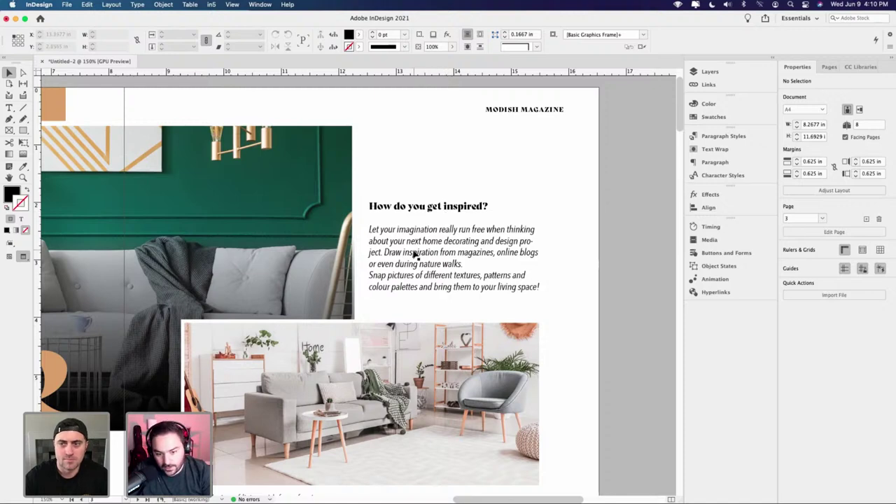
scroll(414, 254, left, 2)
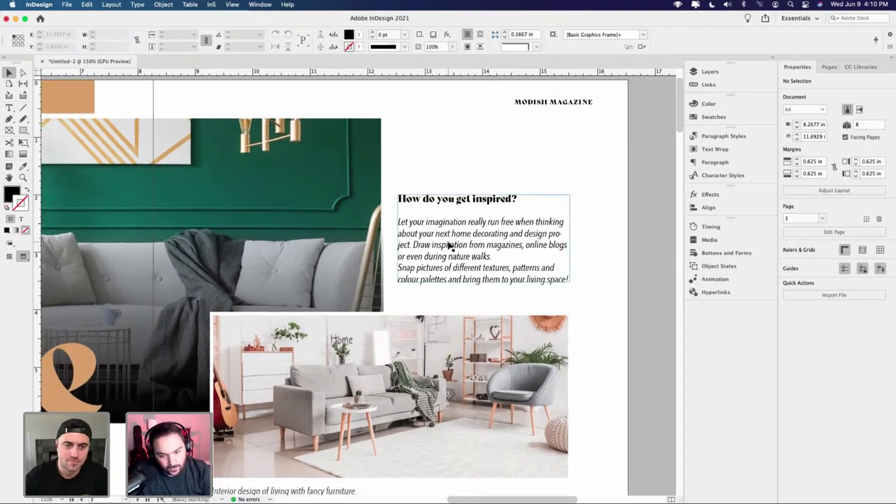
triple_click(442, 201)
drag(518, 200, 397, 199)
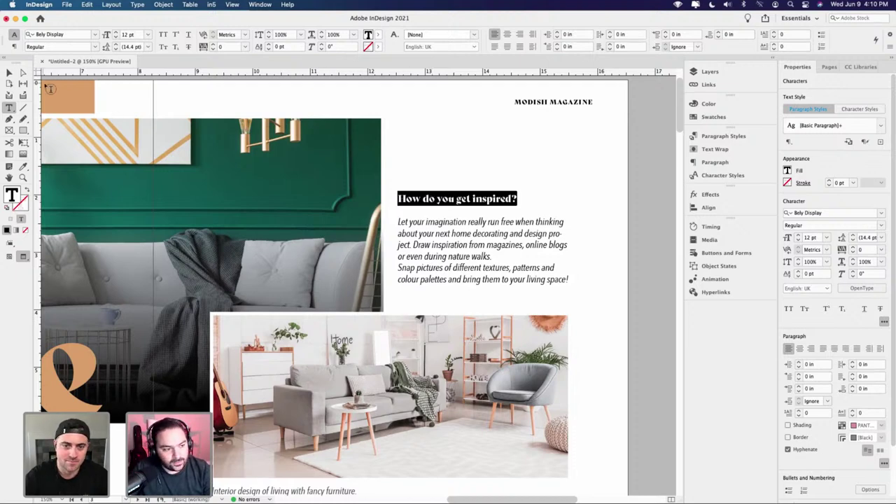
- Select the 'How do you get inspired?' heading and enlarge it to 14 pt
click(9, 72)
click(446, 179)
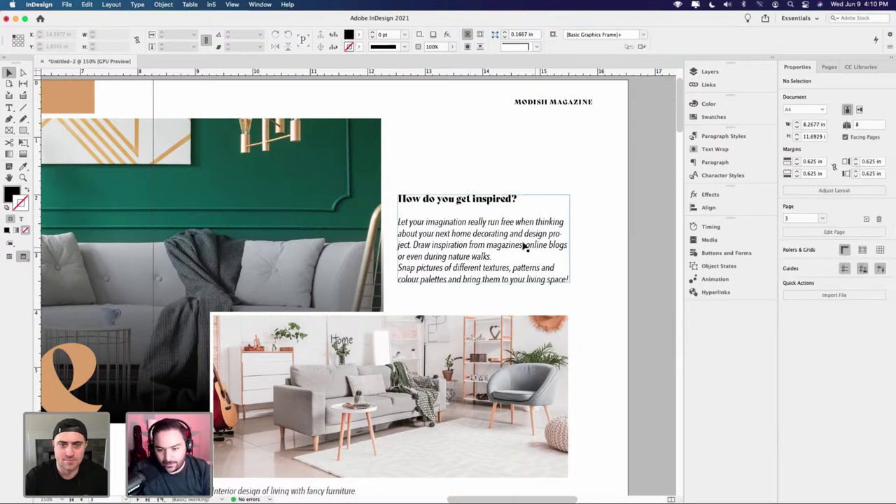
scroll(490, 226, up, 2)
drag(500, 210, 444, 254)
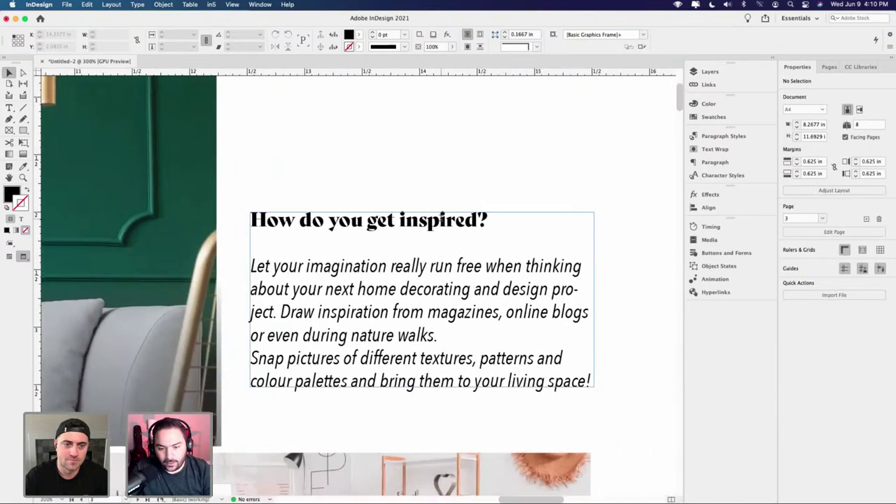
triple_click(492, 220)
drag(492, 220, 248, 209)
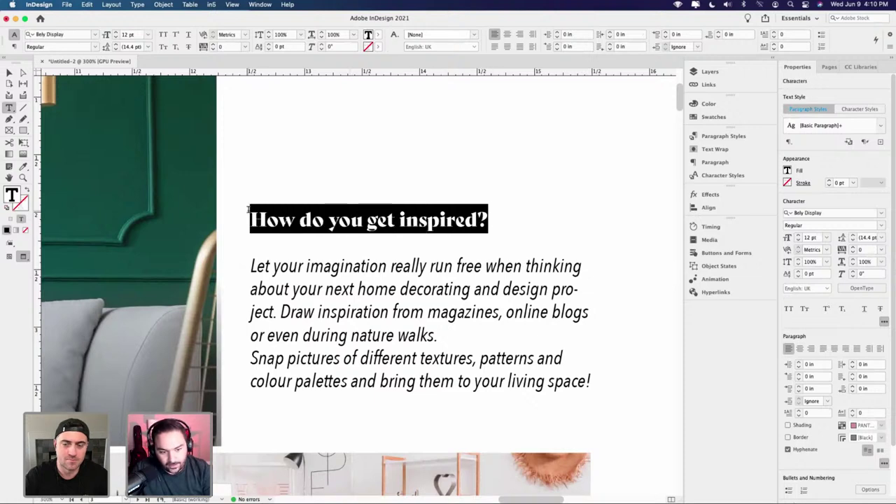
key(super+shift+period)
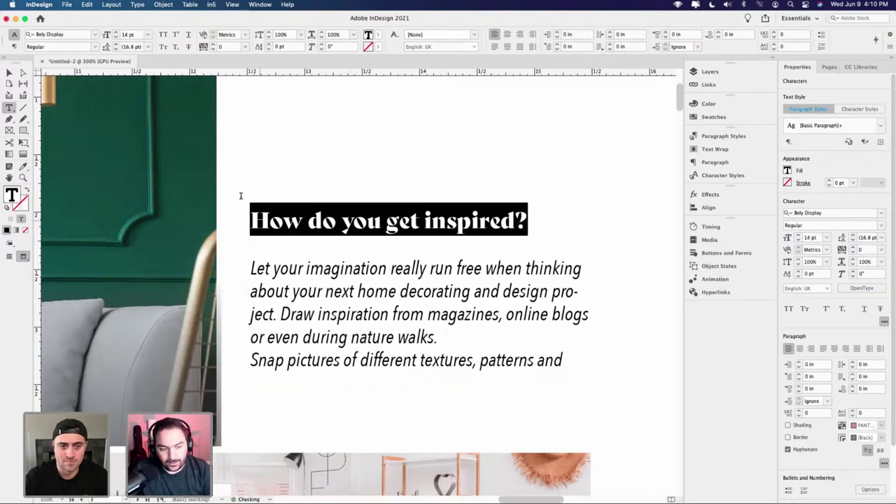
- Lengthen the text frame downward so the overset last line shows
click(10, 72)
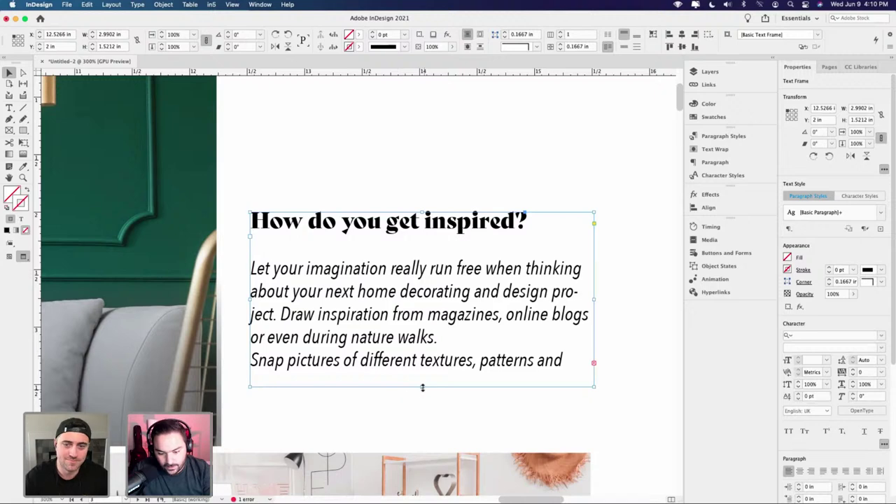
drag(423, 388, 432, 413)
key(super+shift+a)
key(super+minus)
key(super+minus)
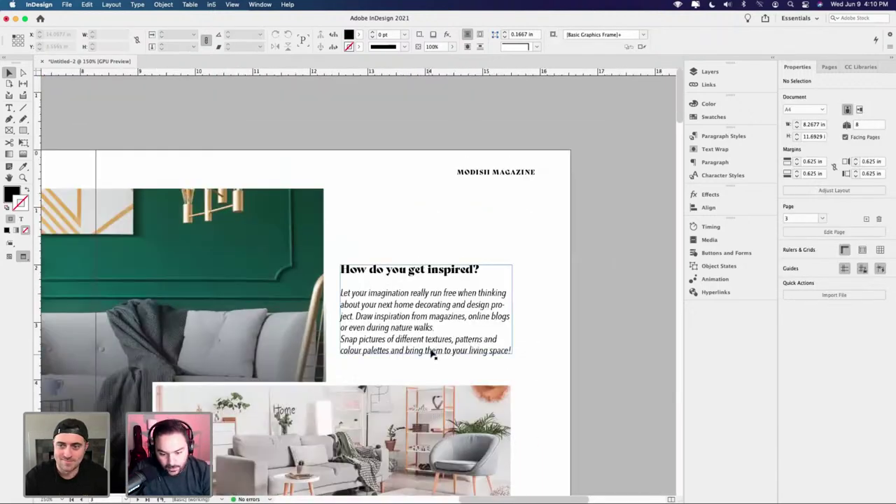
- Zoom to 200% and reselect the body text and heading to check them
triple_click(444, 319)
click(443, 319)
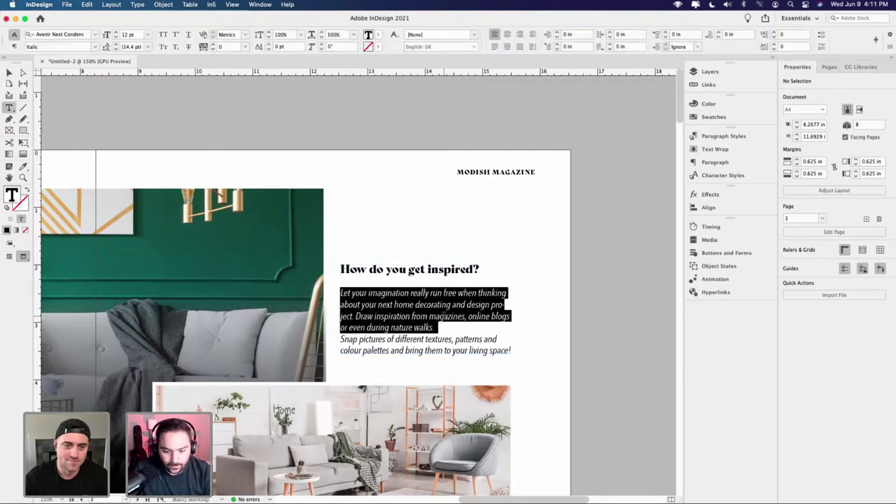
click(394, 315)
key(super+equal)
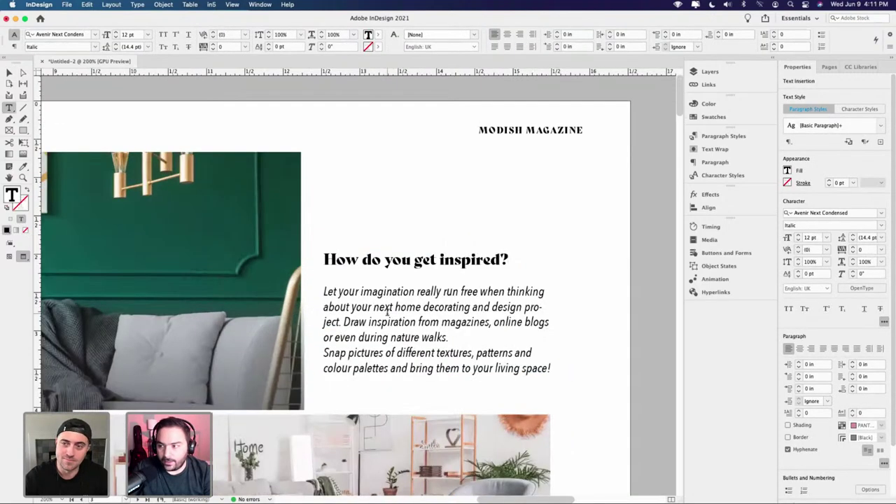
click(10, 72)
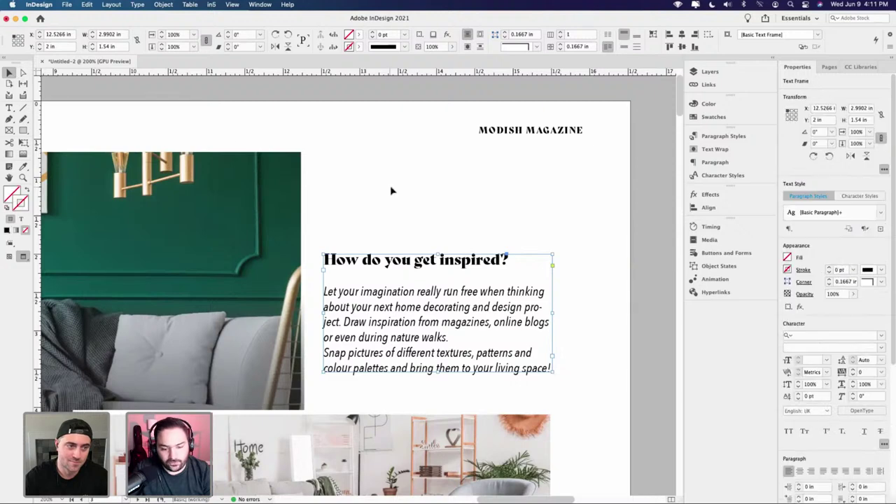
click(394, 210)
double_click(345, 259)
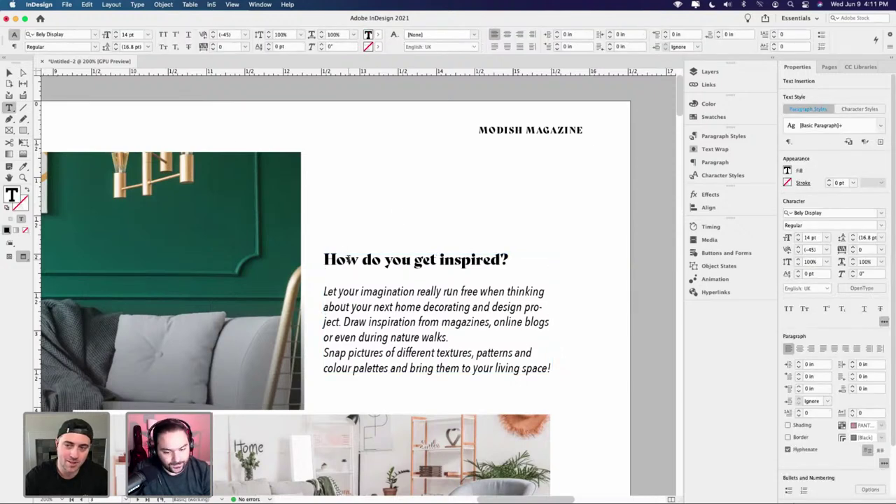
drag(515, 259, 326, 259)
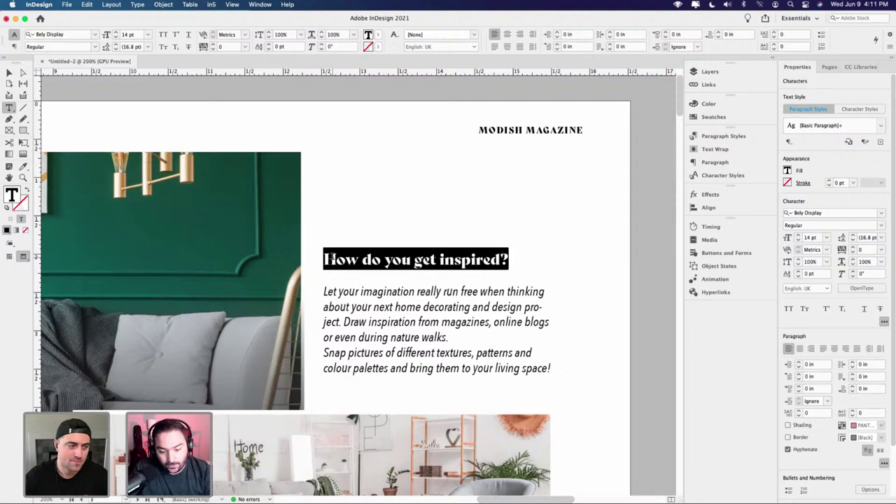
click(9, 72)
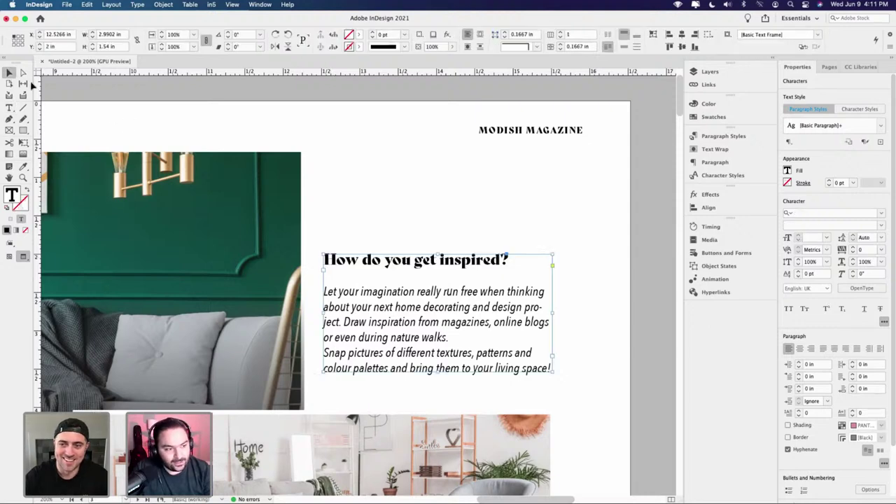
click(350, 186)
scroll(350, 186, down, 2)
scroll(353, 202, down, 2)
scroll(352, 202, left, 3)
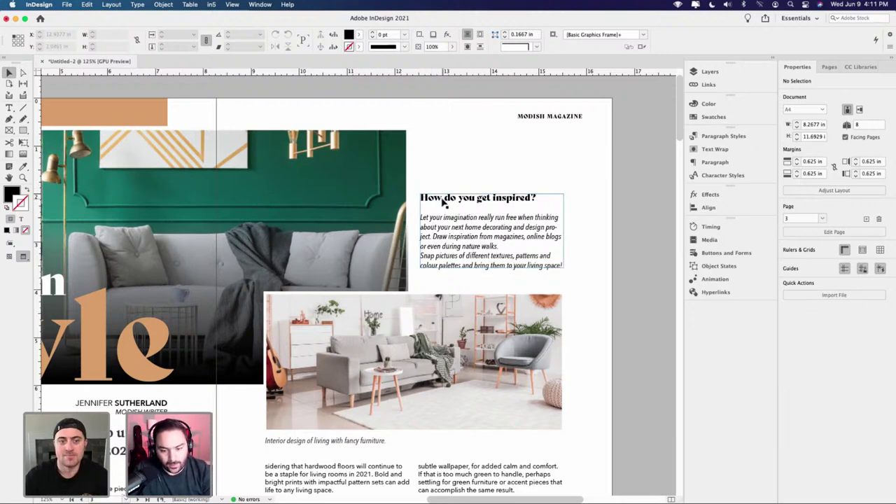
scroll(372, 252, left, 5)
scroll(479, 237, down, 1)
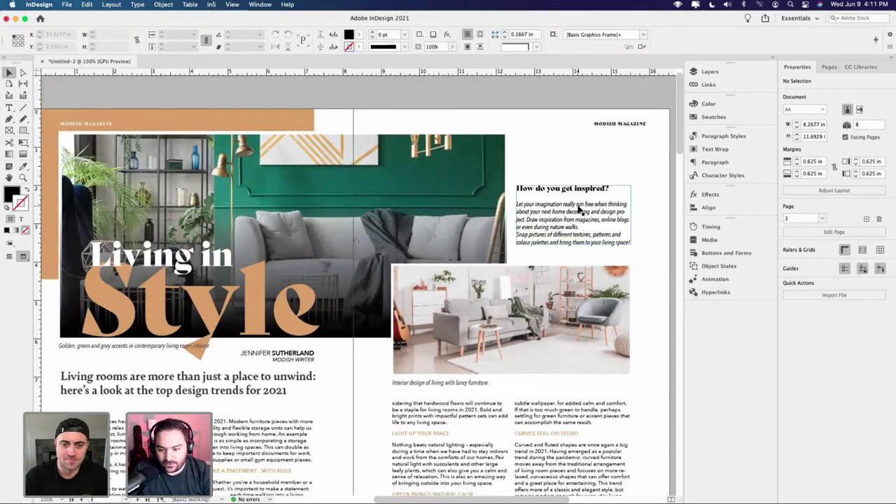
scroll(581, 208, up, 2)
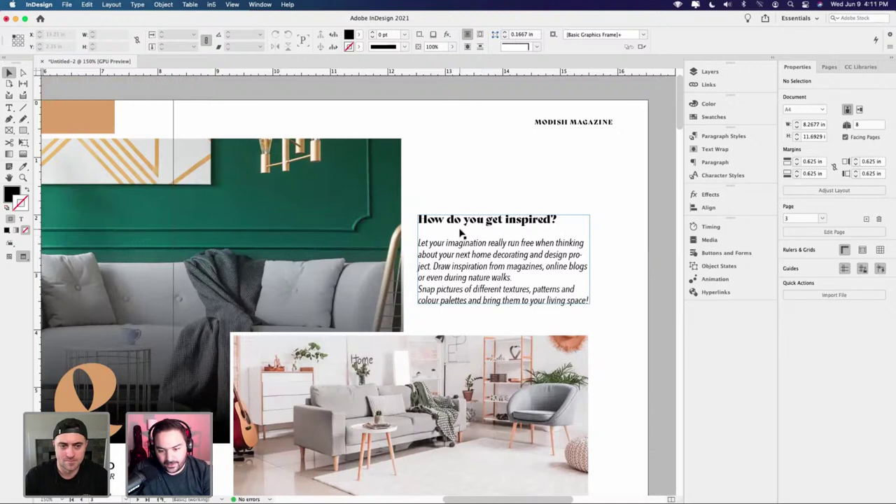
scroll(460, 234, up, 1)
key(t)
click(425, 215)
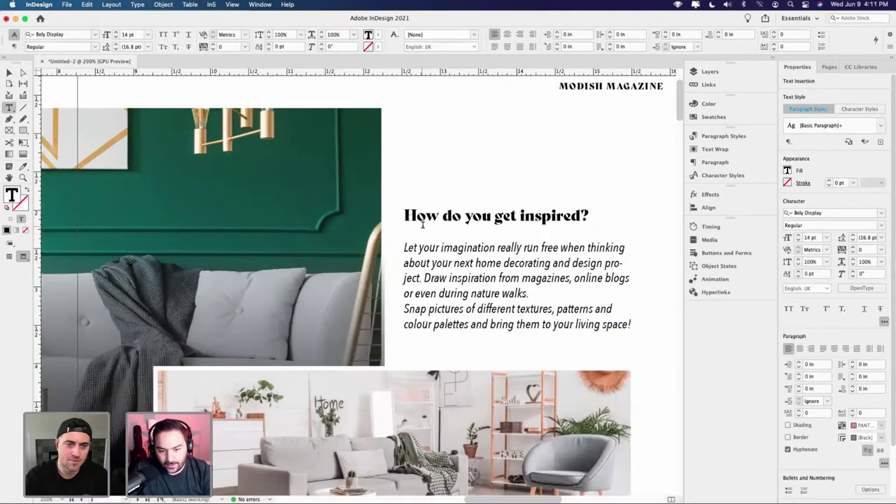
scroll(420, 221, up, 2)
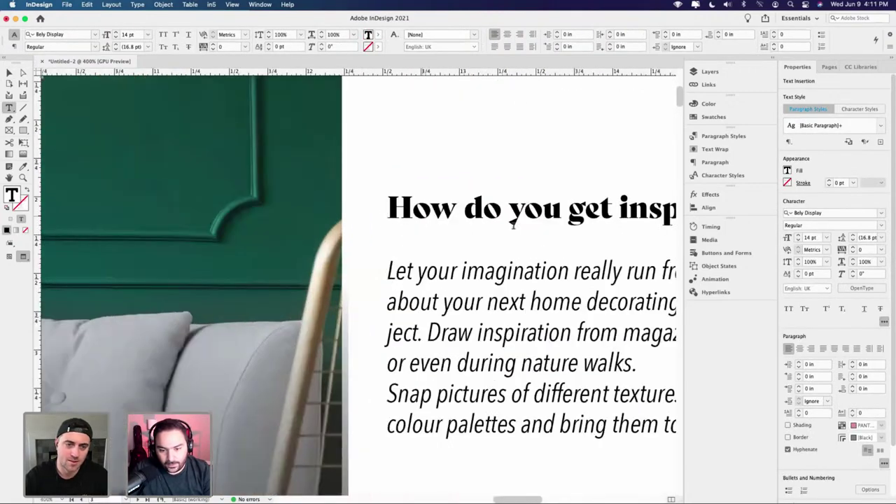
scroll(515, 226, right, 5)
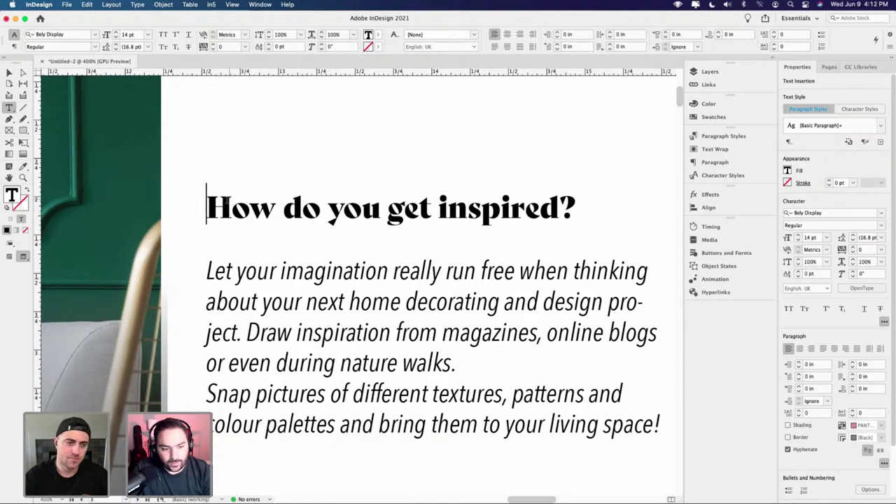
- Select the 'How do you get inspired?' heading and open its Paragraph Borders and Shading settings
triple_click(226, 203)
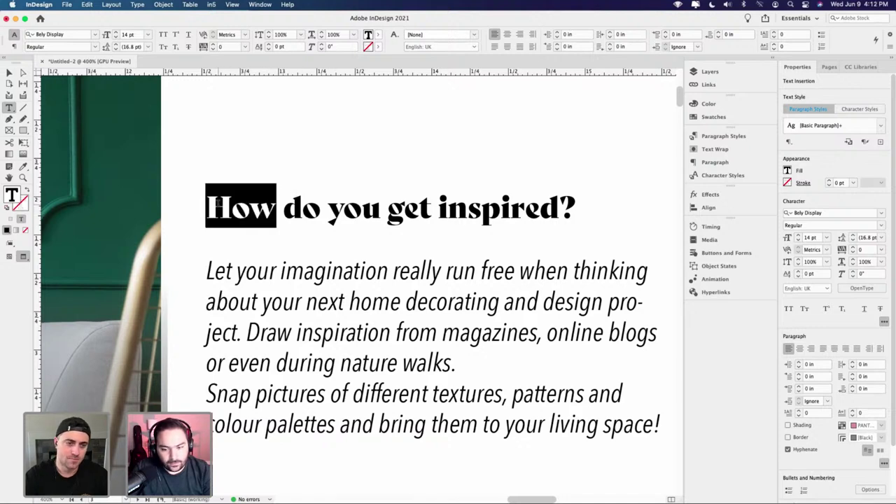
click(890, 49)
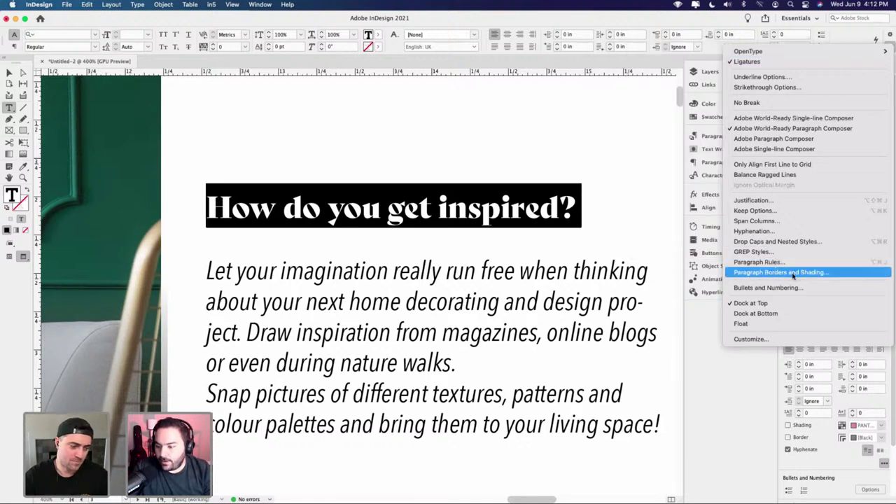
click(797, 273)
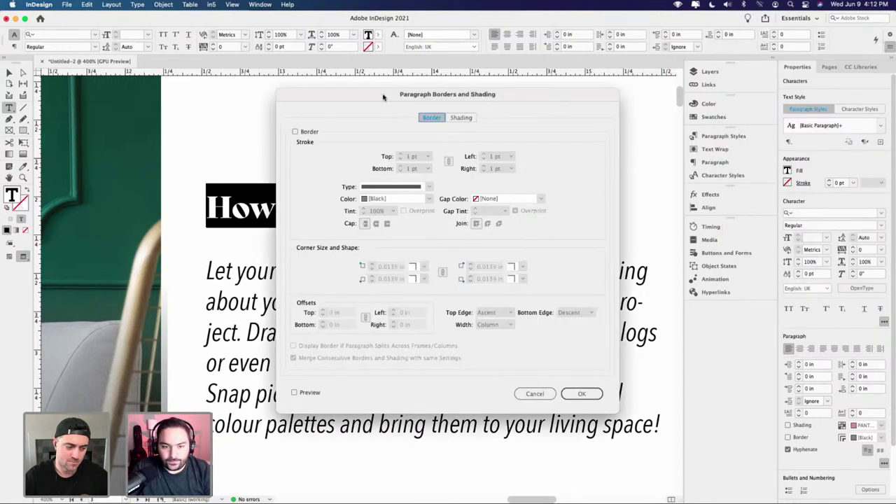
- Turn on a paragraph border with top, bottom and right strokes at 0 pt, coloured C=16 M=39 Y=73 K=0
mouse_move(382, 96)
mouse_down()
mouse_move(651, 119)
mouse_move(632, 76)
mouse_up()
click(544, 372)
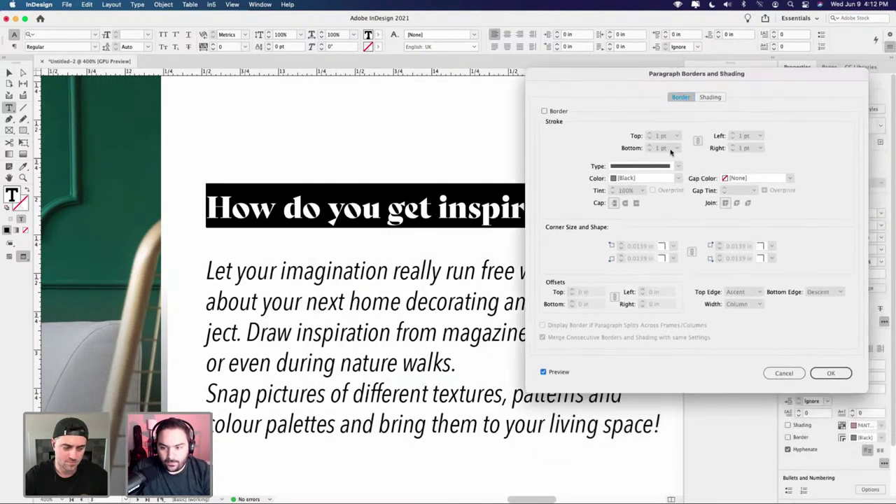
click(544, 111)
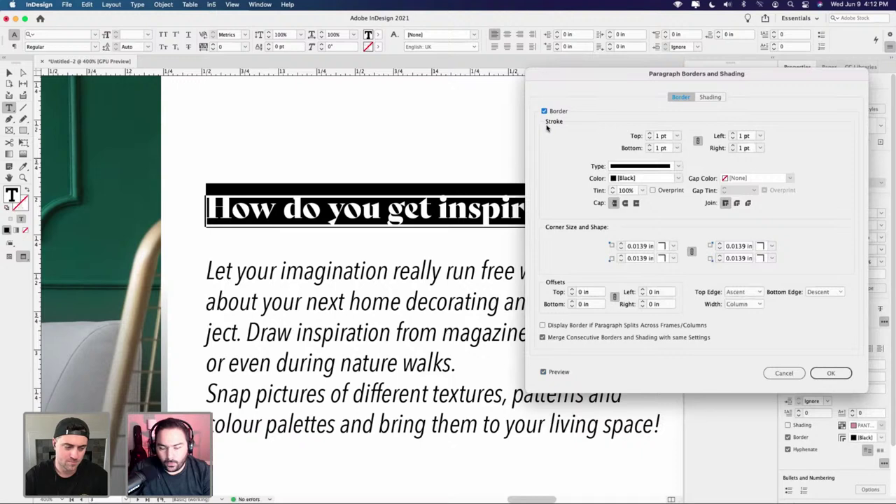
mouse_move(591, 91)
mouse_down()
mouse_move(556, 110)
mouse_move(514, 92)
mouse_up()
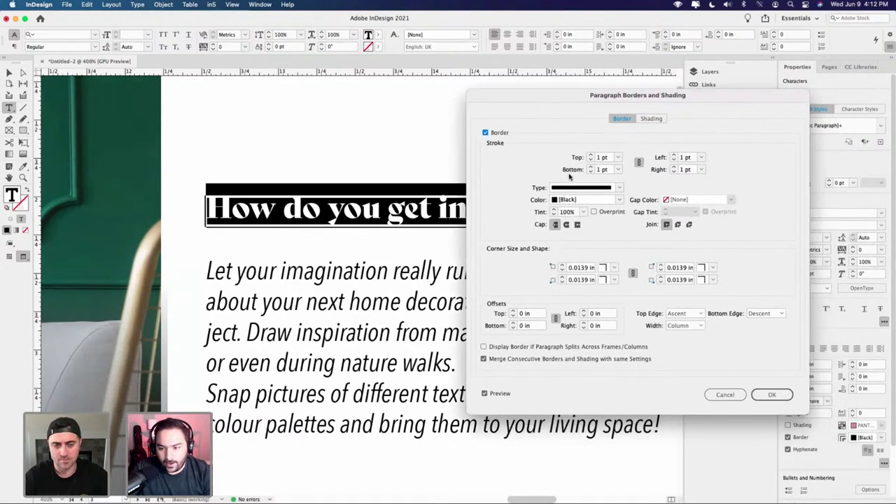
click(638, 163)
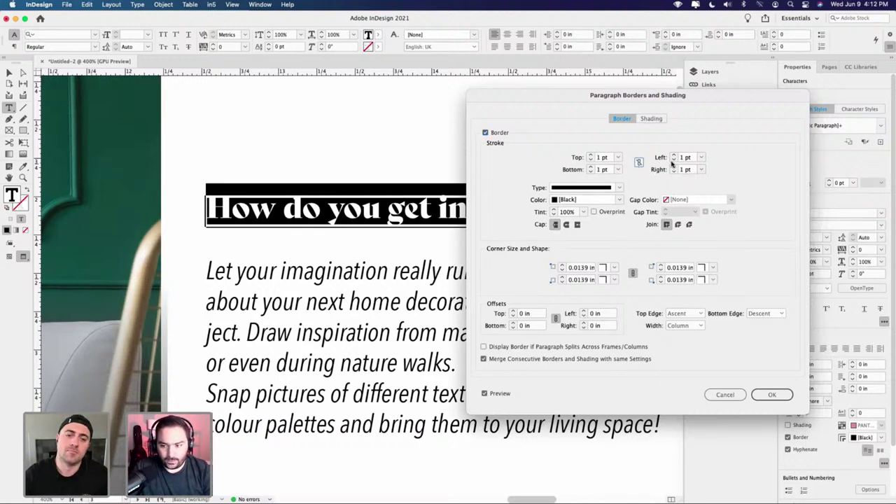
click(590, 160)
click(590, 172)
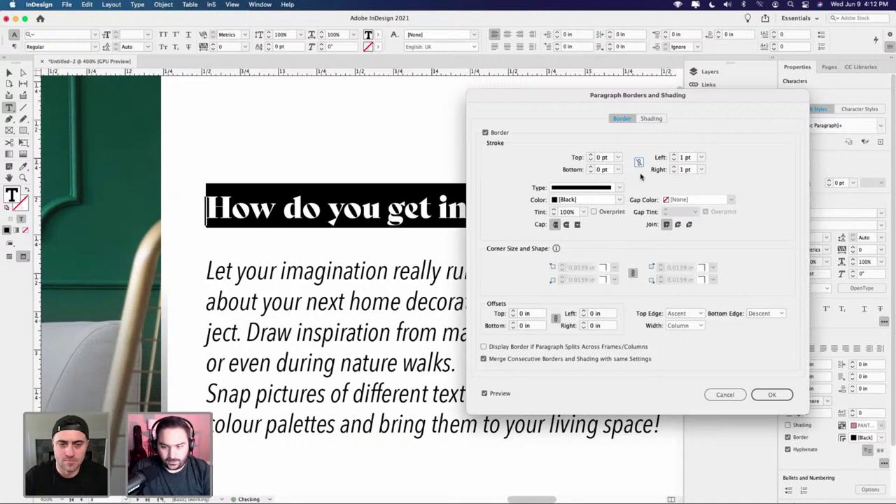
click(673, 172)
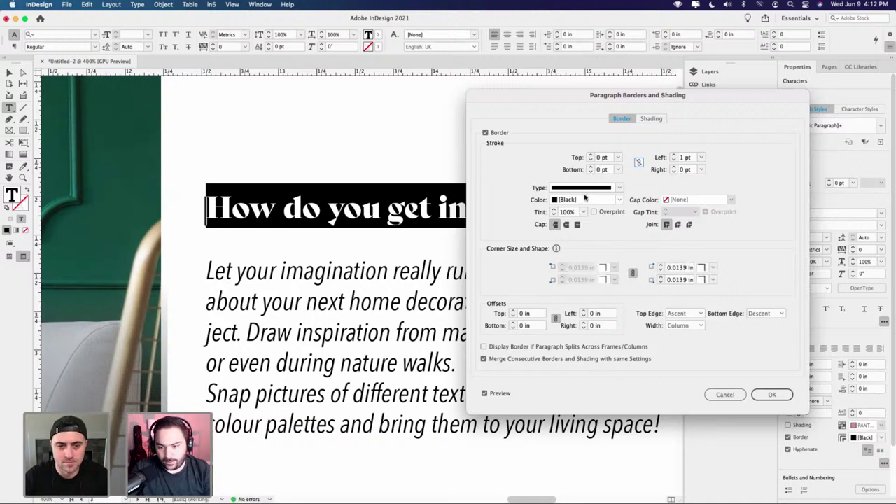
click(619, 200)
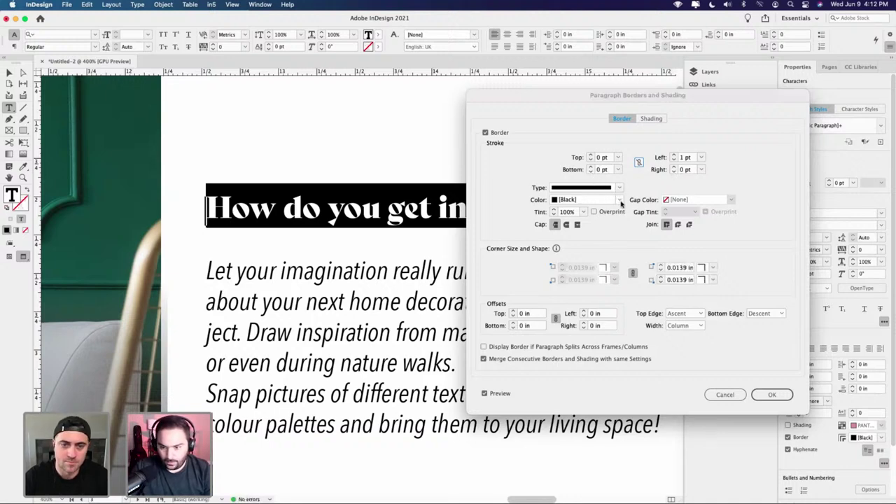
scroll(637, 357, down, 10)
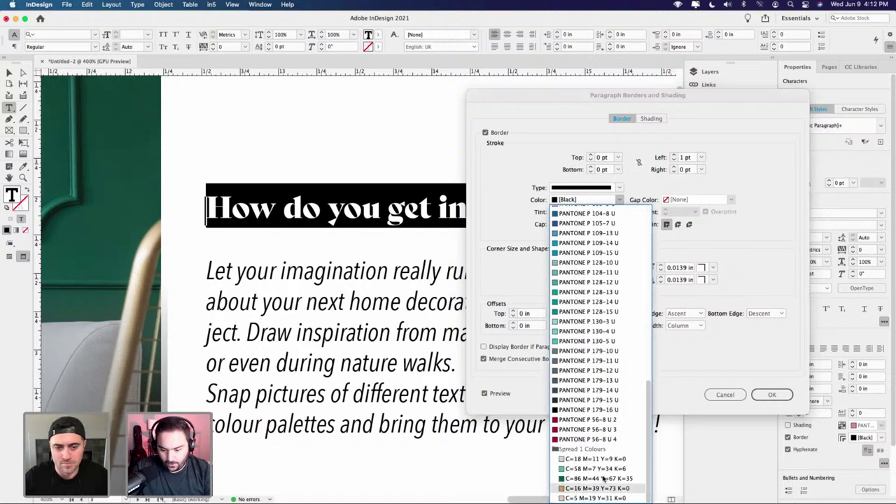
click(582, 489)
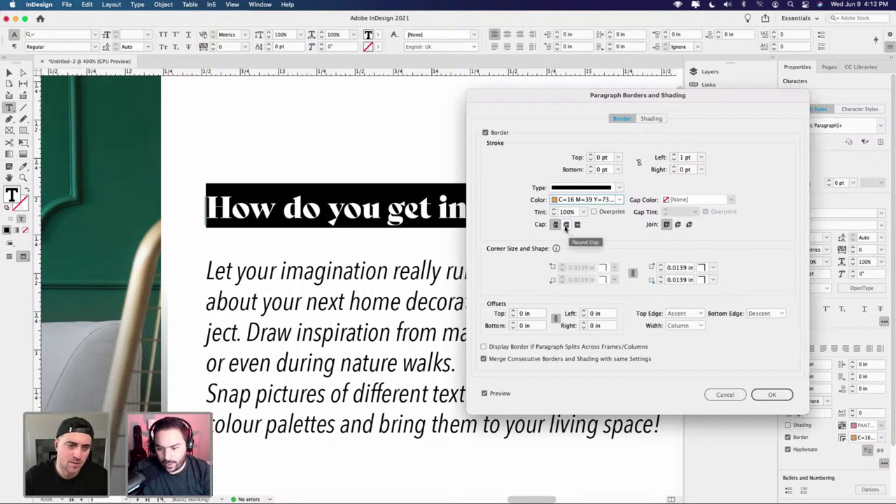
- Unlink the border offsets and set only the Left offset to 0.0625 in
click(512, 312)
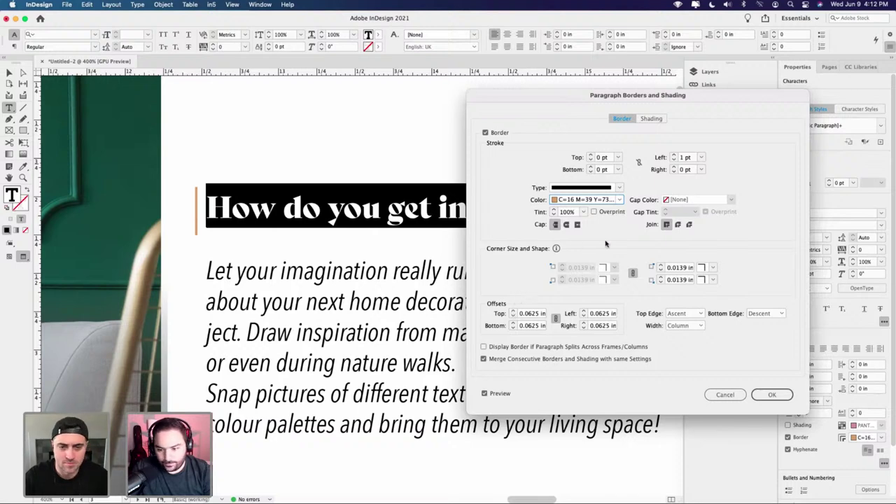
double_click(536, 314)
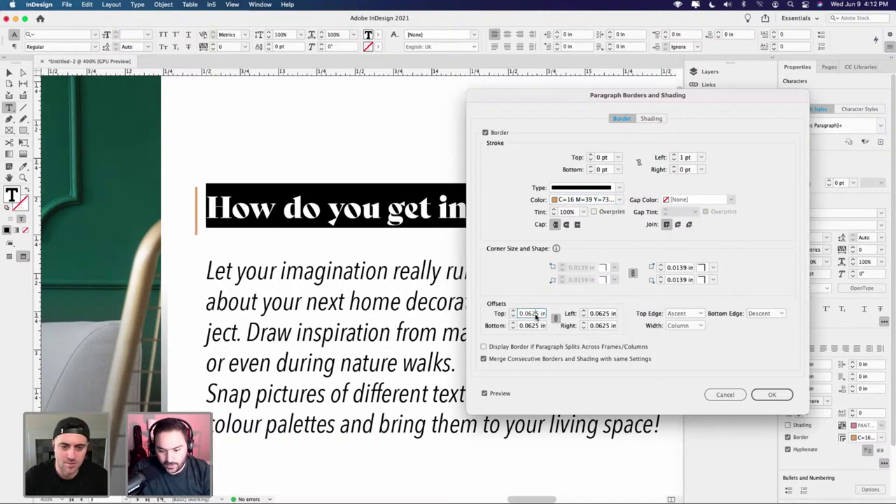
text(0)
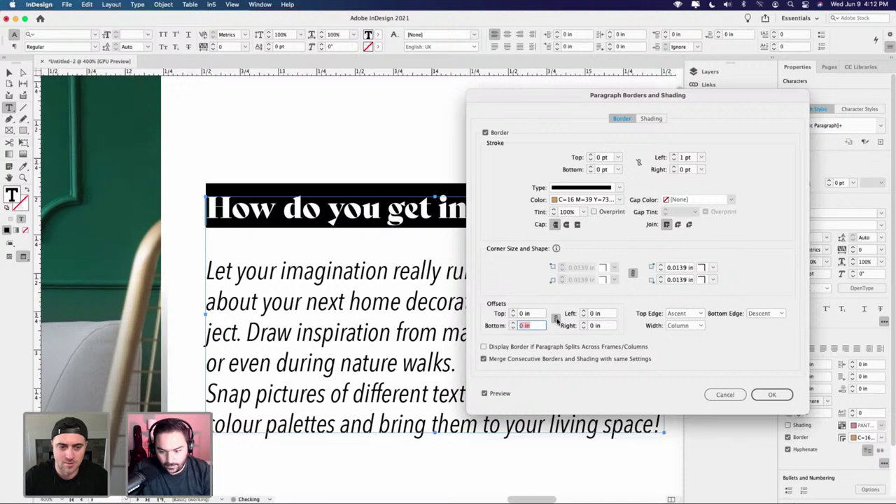
click(556, 319)
click(582, 312)
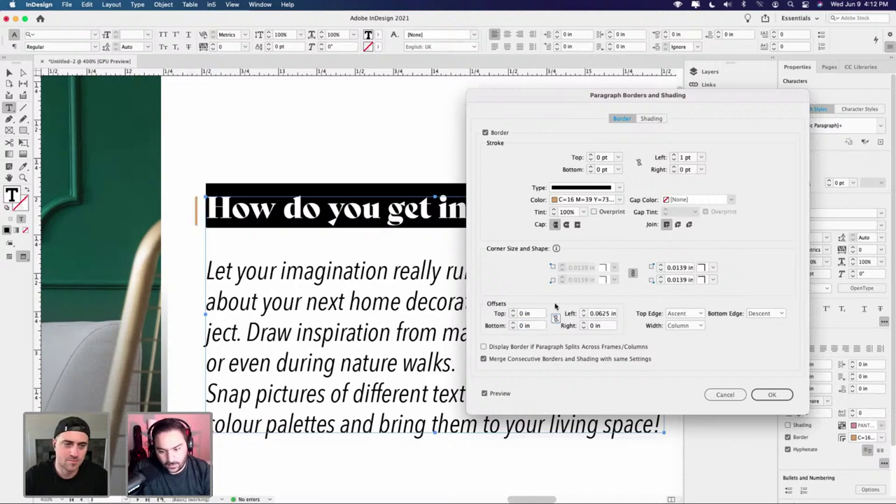
- Keep the border stroke solid, raise the left weight to 4 pt, and apply the settings
click(612, 189)
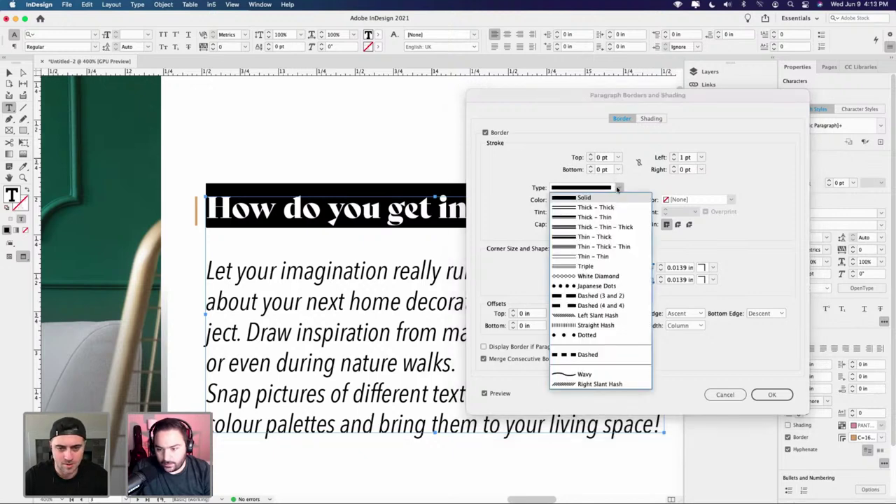
click(619, 188)
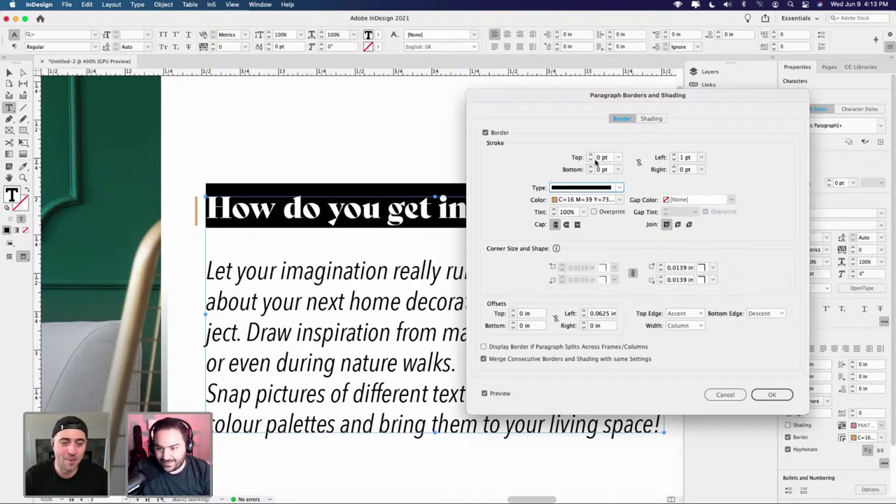
click(673, 156)
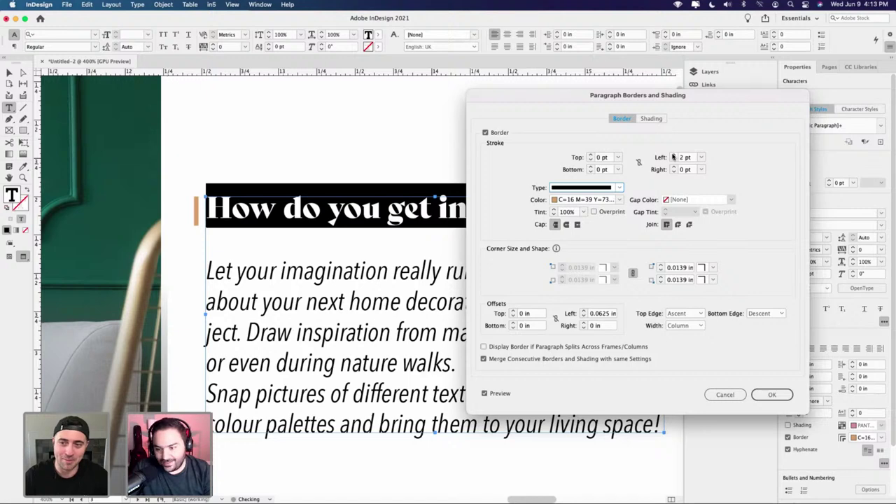
click(673, 155)
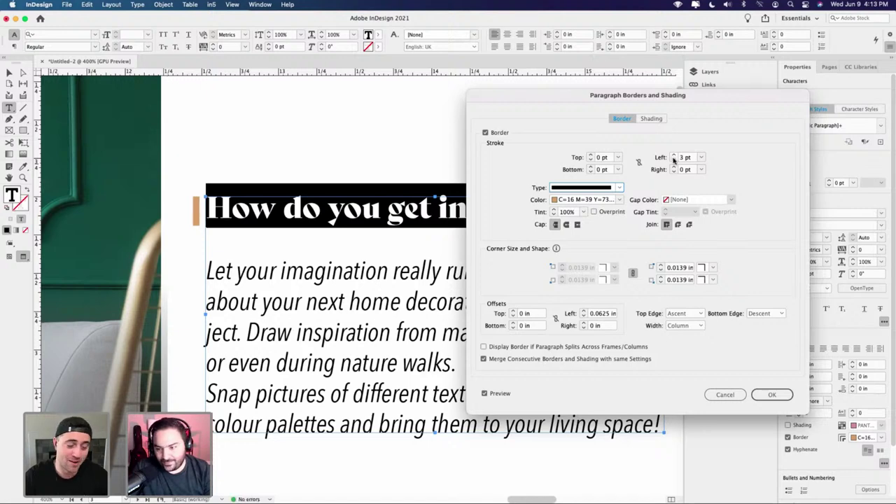
click(673, 159)
click(673, 155)
click(673, 155)
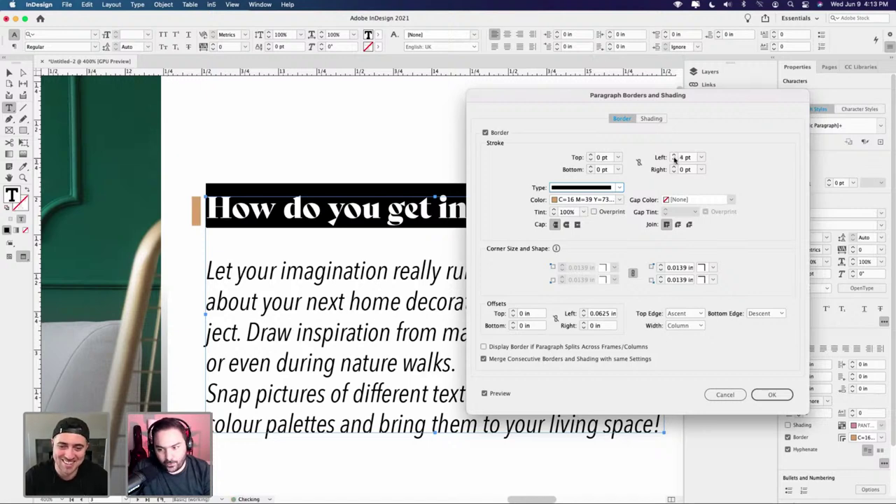
click(771, 395)
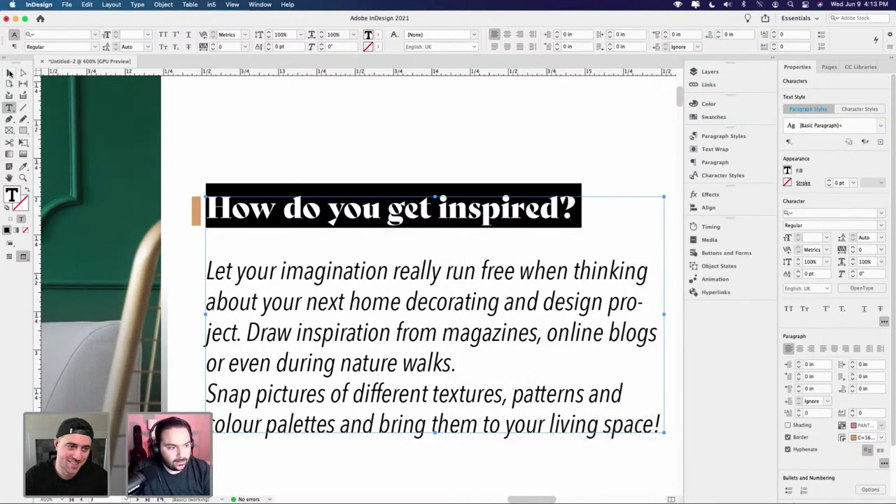
key(Escape)
- Deselect the heading and zoom out to review the new tan left rule
click(250, 136)
key(super+minus)
key(super+minus)
key(super+minus)
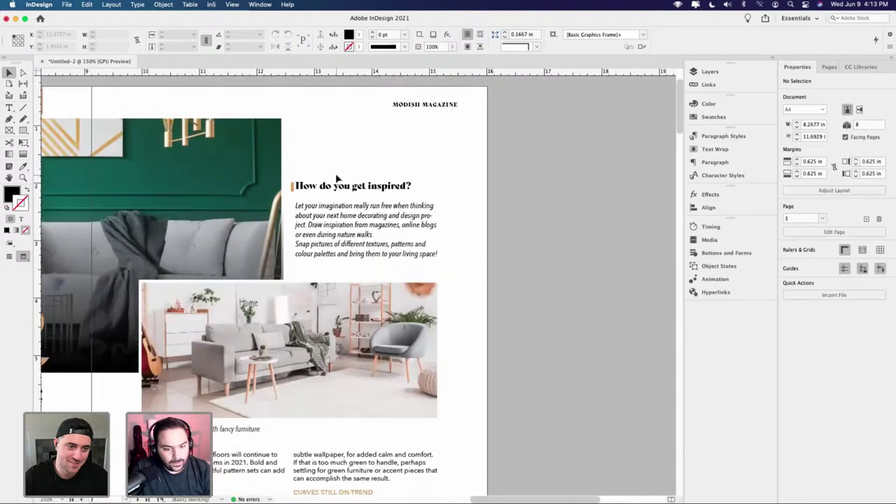
alt+scroll(336, 179, up, 3)
alt+scroll(336, 179, down, 3)
alt+scroll(340, 199, up, 1)
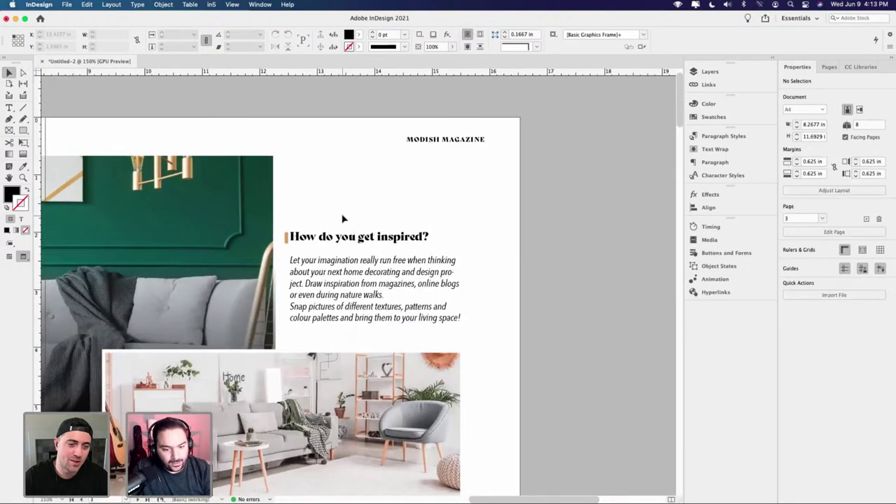
alt+scroll(276, 238, up, 4)
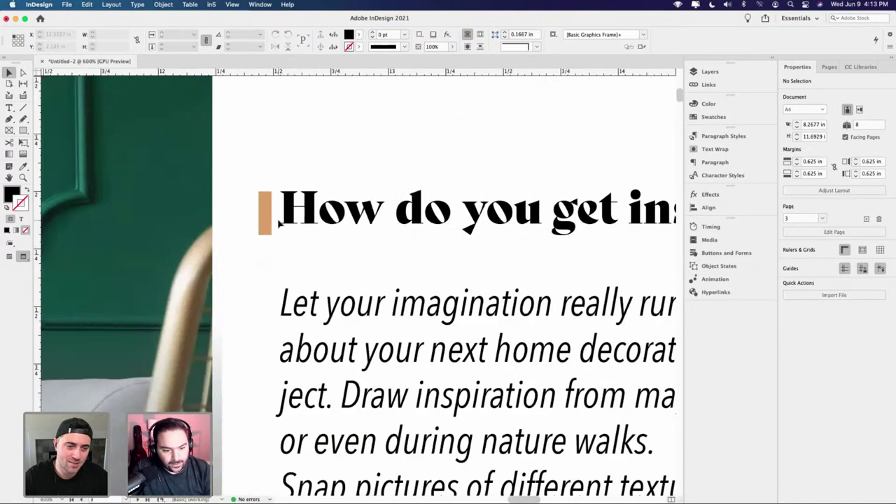
- Reselect the whole heading line, undoing an accidental deletion of its text
click(286, 210)
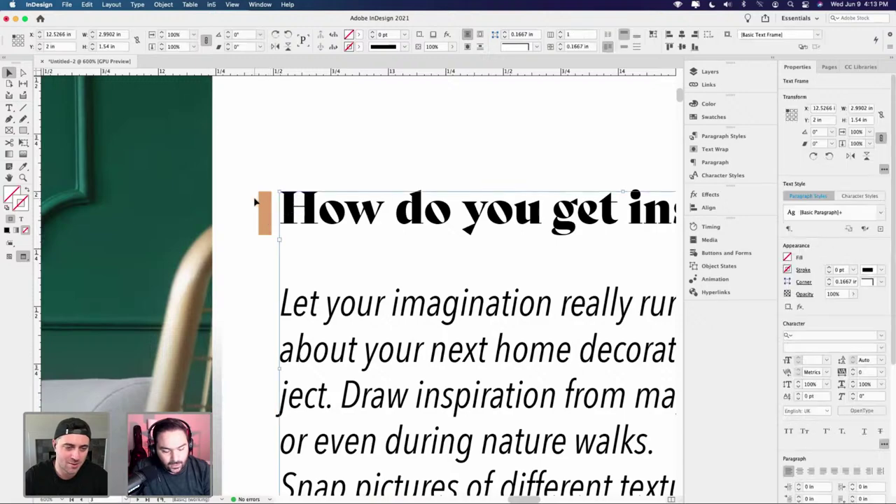
triple_click(312, 204)
alt+scroll(312, 204, down, 4)
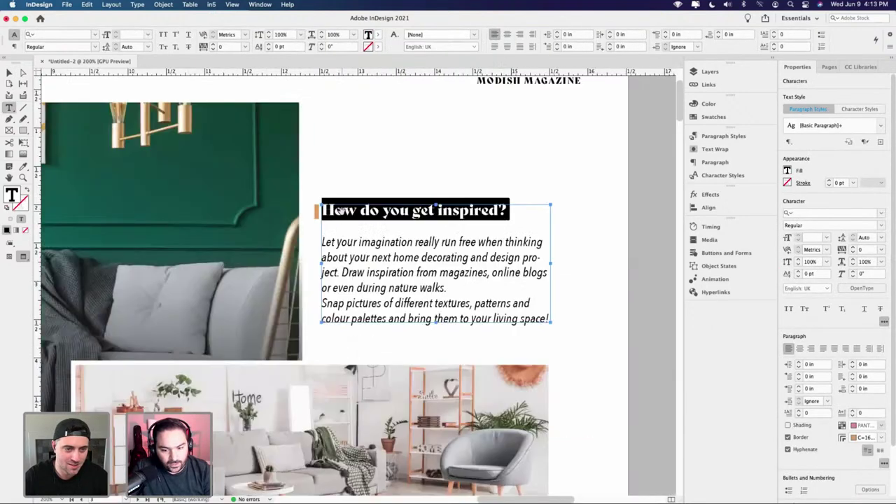
alt+scroll(342, 211, up, 2)
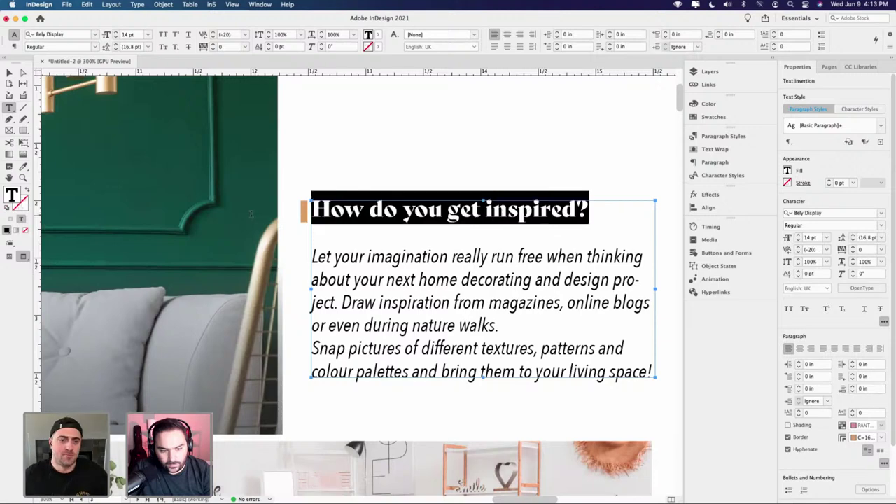
key(BackSpace)
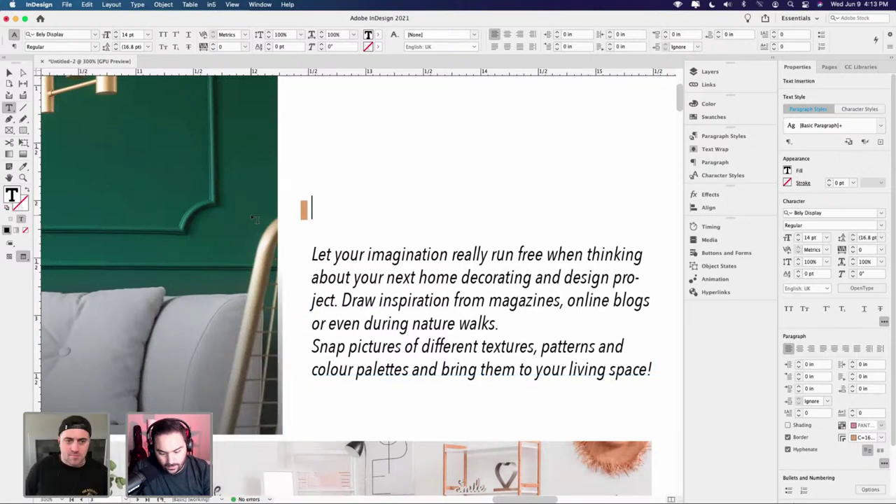
key(super+z)
key(Left)
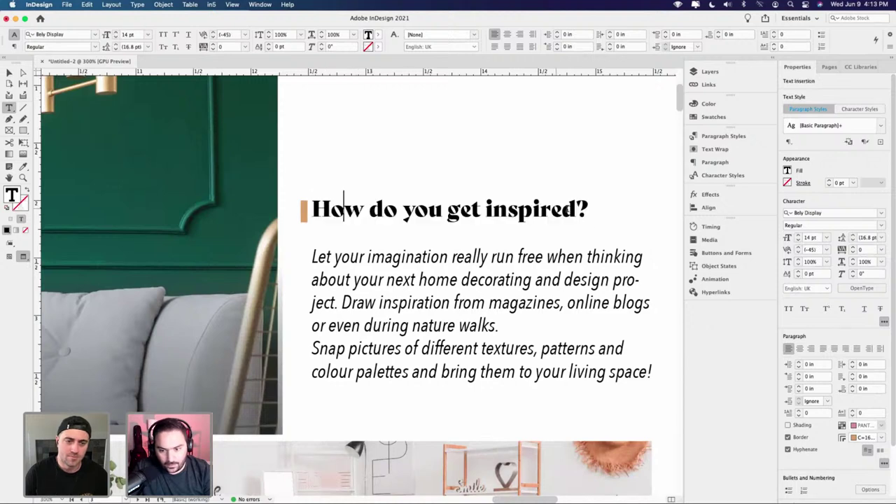
drag(594, 208, 576, 208)
key(super+a)
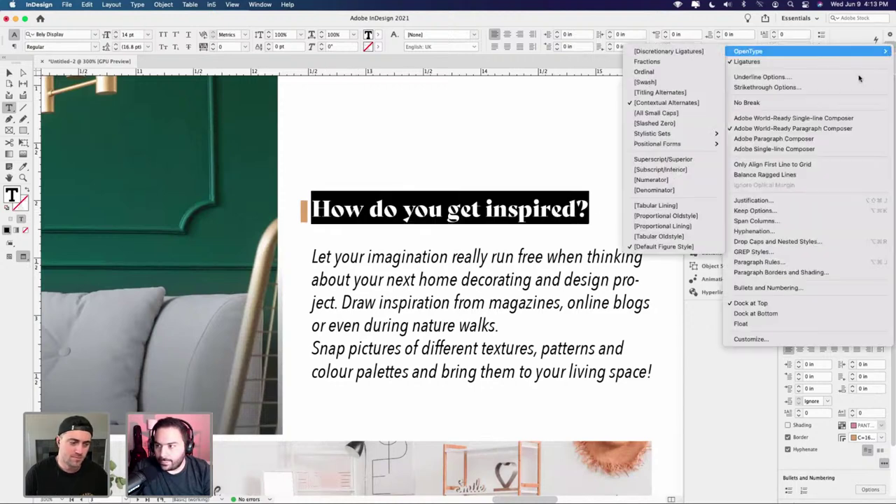
- Align the heading border's bottom edge to the Baseline in Paragraph Borders and Shading
click(891, 40)
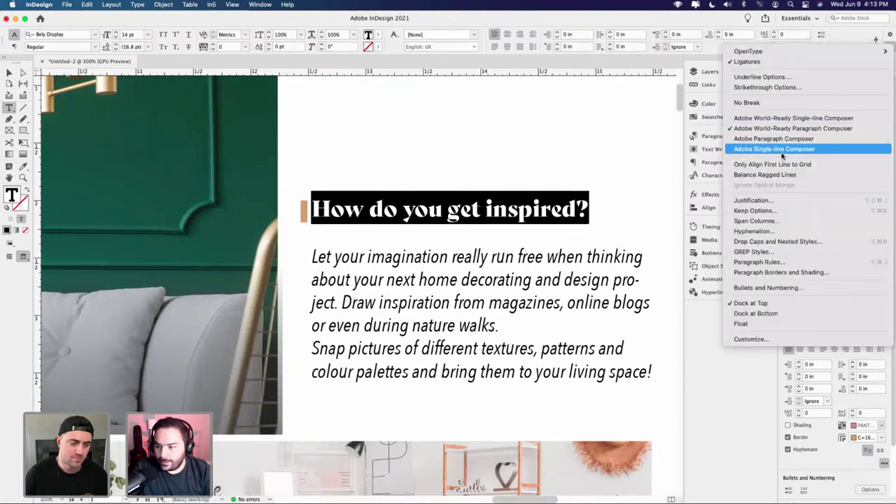
click(751, 272)
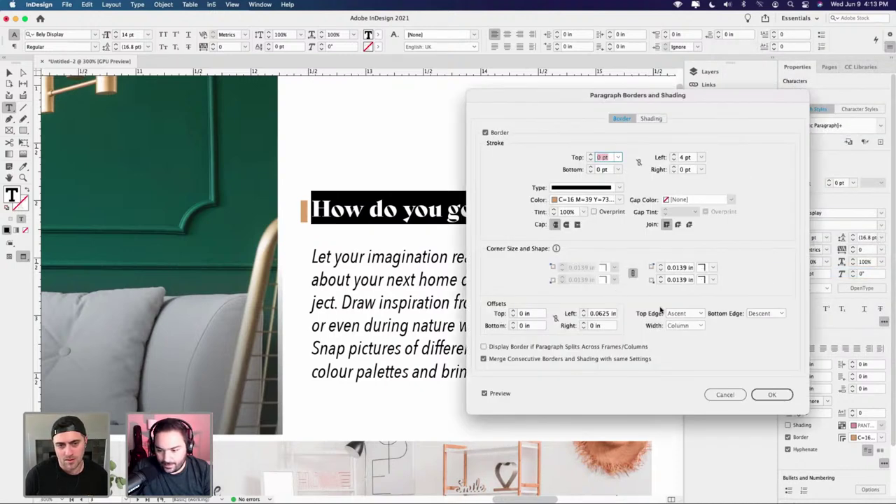
click(782, 313)
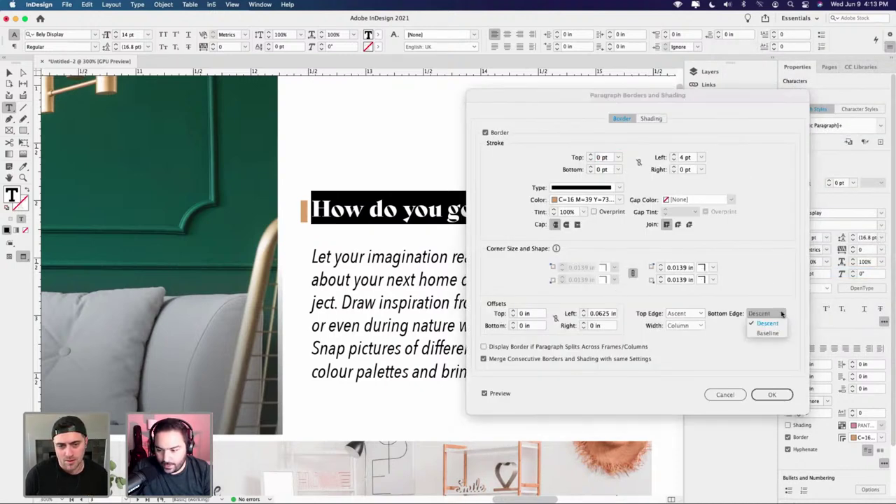
click(770, 335)
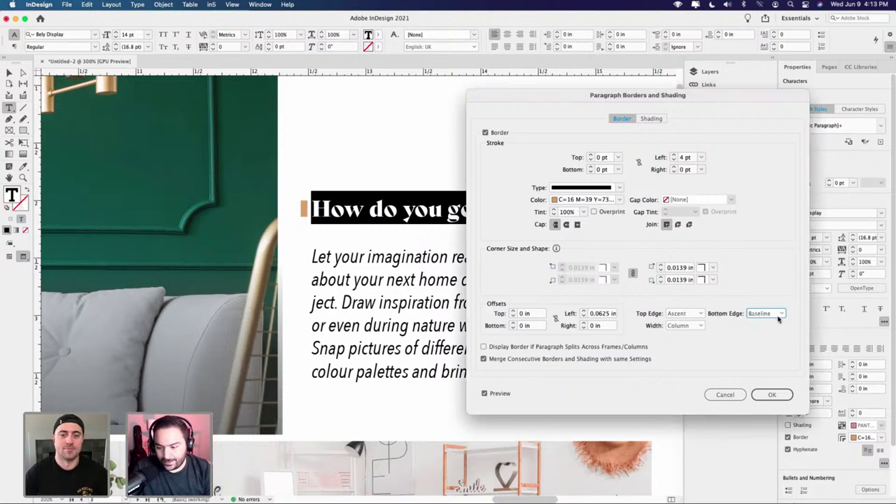
click(765, 395)
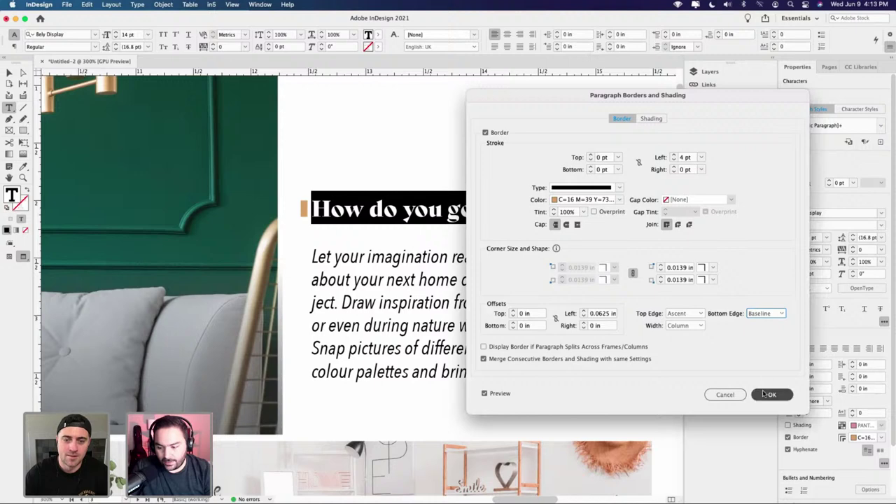
- Deselect the heading, zoom out to 150%, and show the Home Decor library assets
click(476, 302)
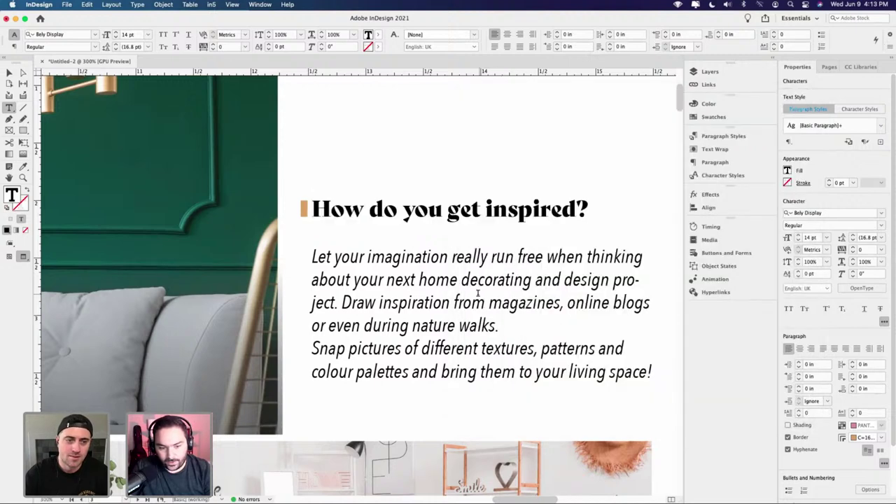
click(10, 73)
click(388, 176)
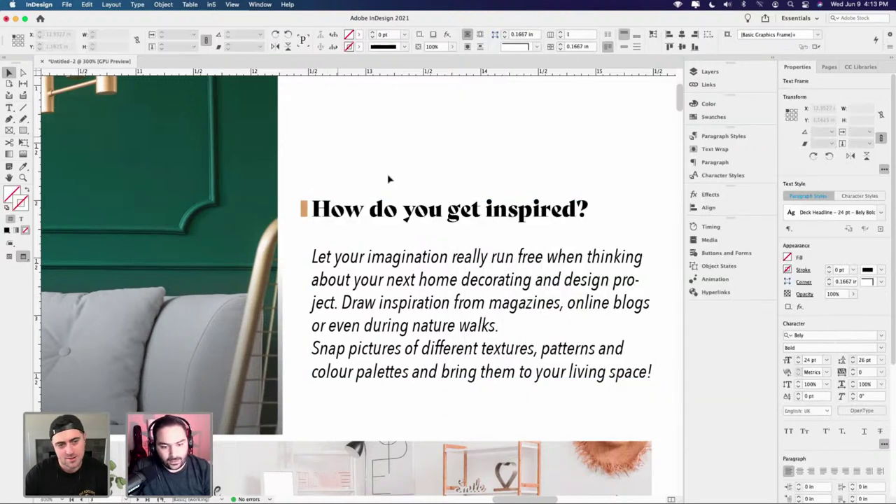
key(super+minus)
key(super+minus)
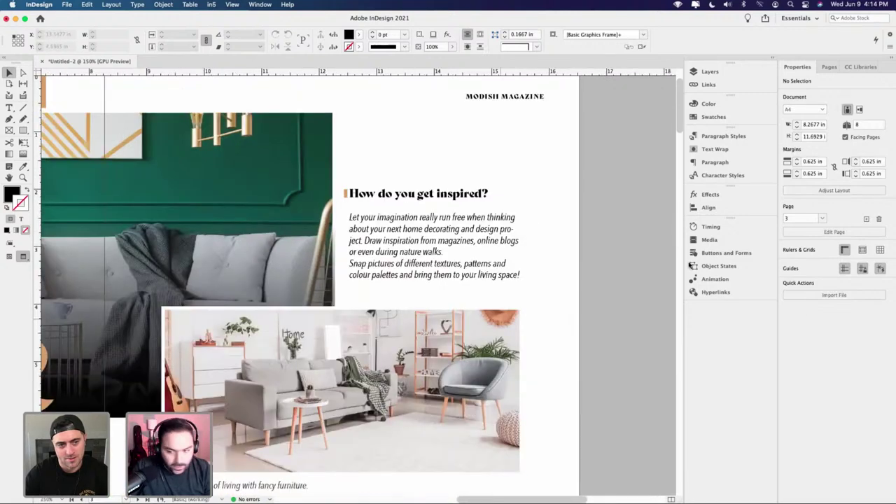
click(861, 67)
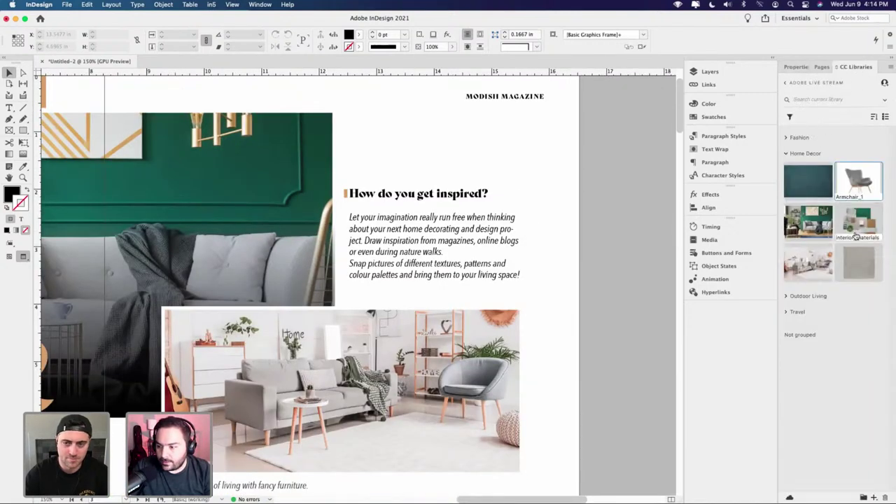
- Place interior_materials from Home Decor above the heading and move the text frame lower
drag(860, 233, 562, 172)
drag(356, 106, 512, 209)
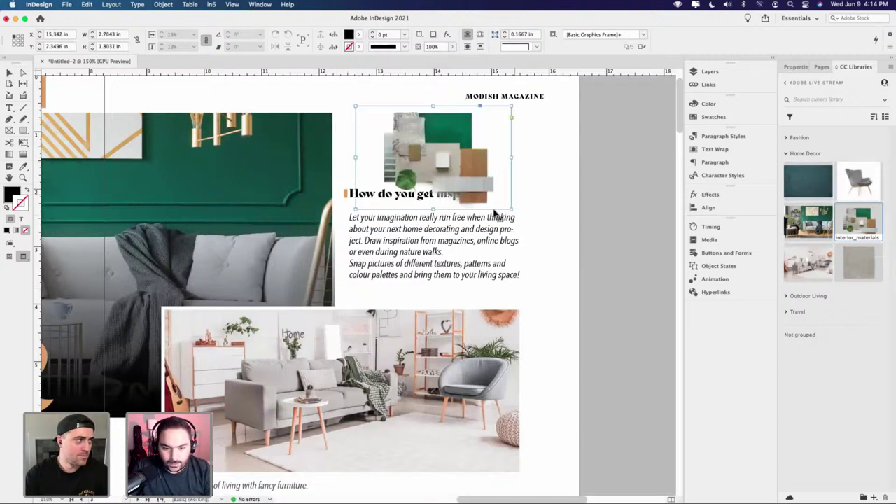
drag(444, 280, 443, 307)
- Crop the moodboard's left and right edges and rescale it to fit the column
click(467, 179)
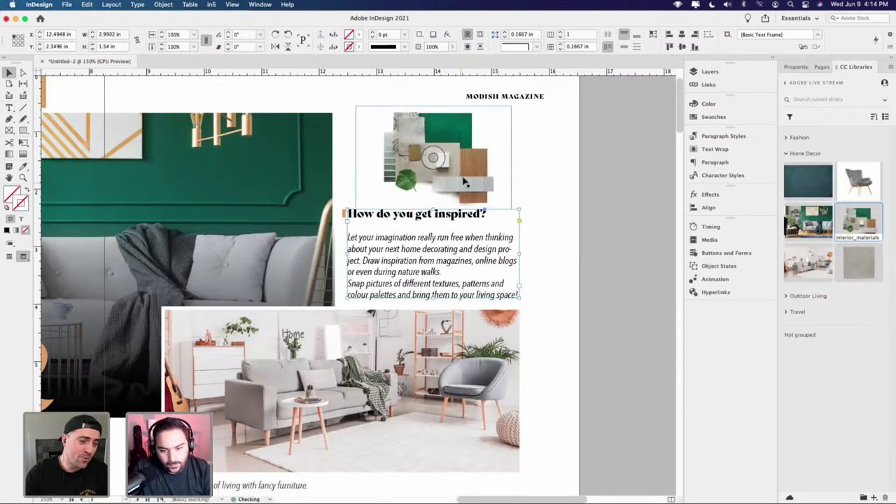
drag(356, 157, 378, 158)
drag(512, 159, 499, 158)
drag(500, 106, 496, 108)
drag(377, 107, 348, 102)
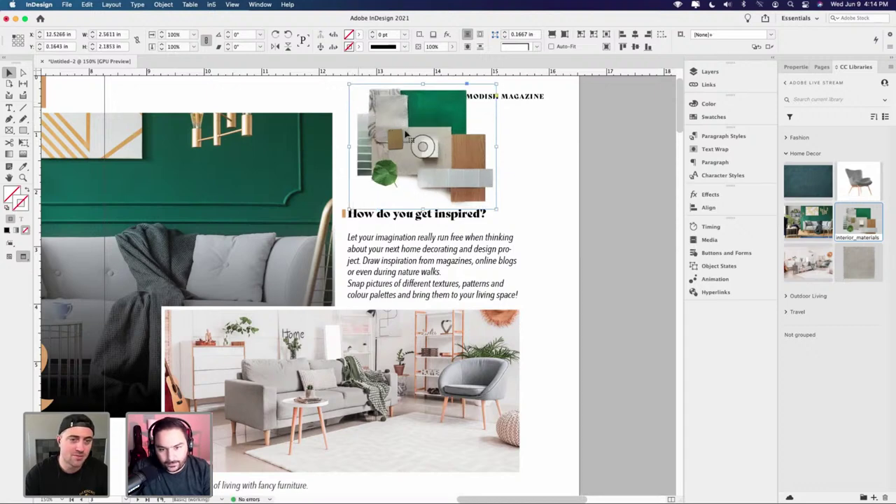
drag(405, 134, 391, 134)
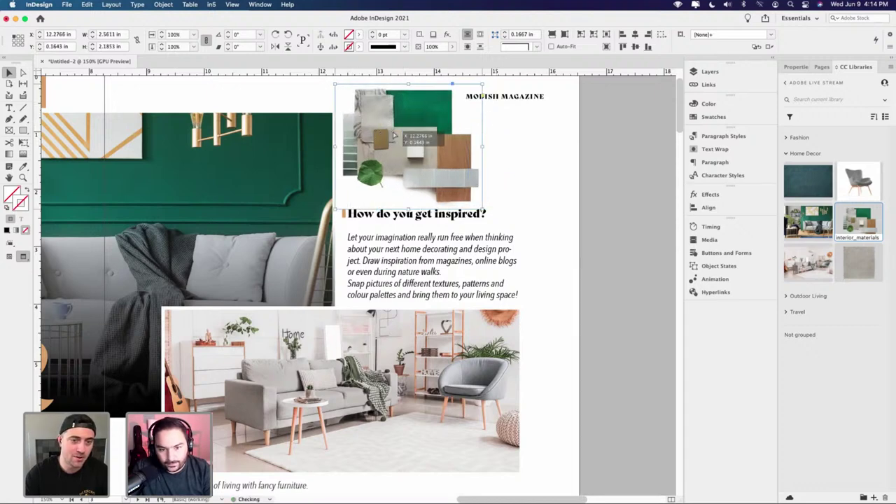
- Fine-tune the moodboard size and nudge the heading text frame up slightly beneath it
click(538, 183)
click(338, 91)
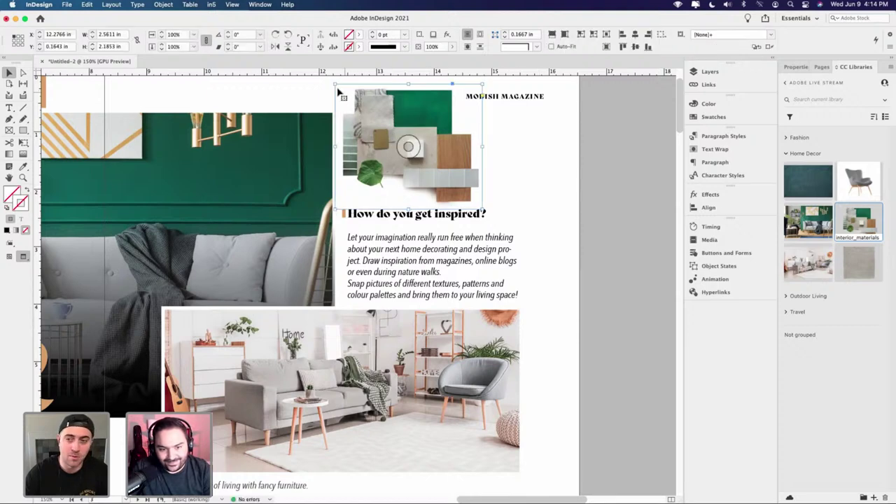
drag(344, 89, 355, 102)
click(537, 156)
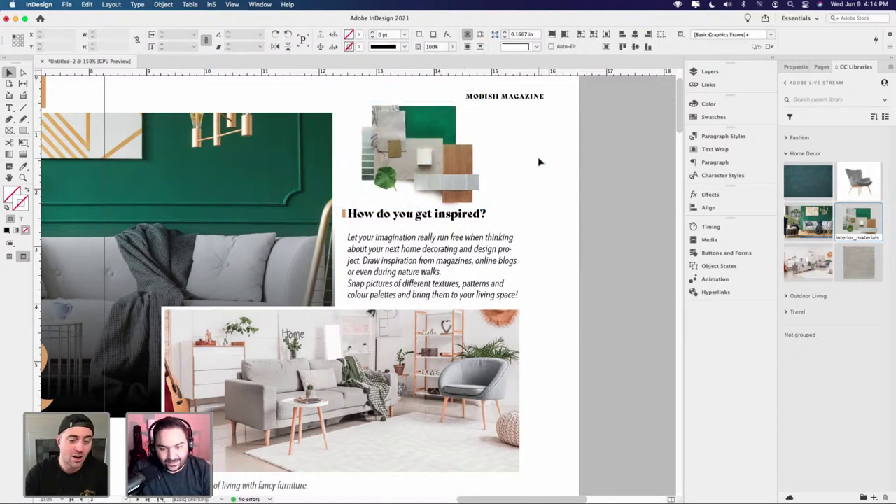
scroll(537, 194, down, 1)
click(476, 267)
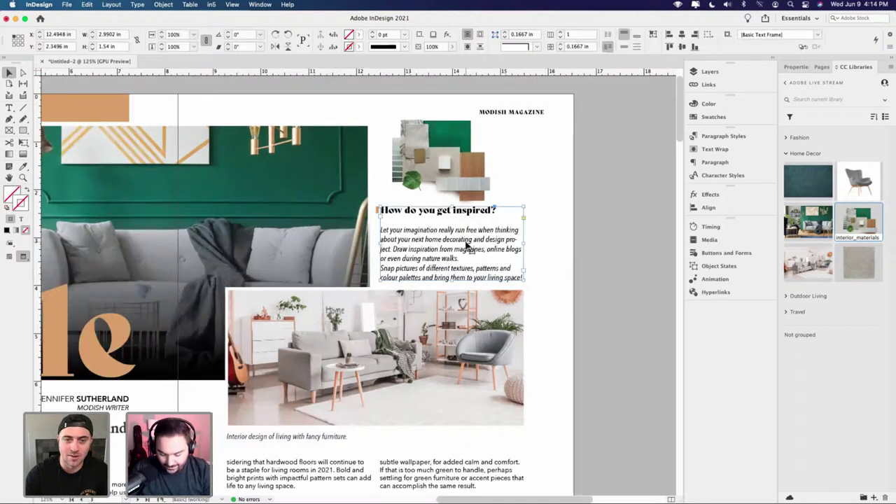
key(Up)
key(Up)
drag(467, 244, 466, 245)
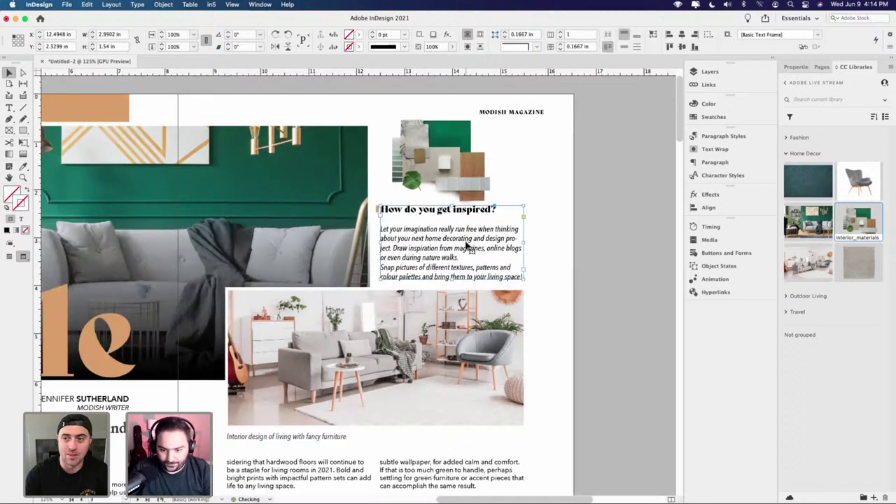
click(474, 164)
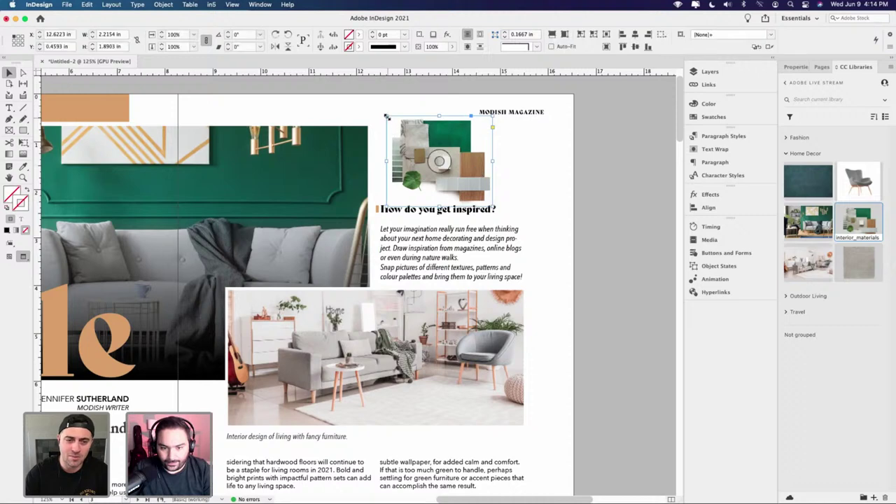
drag(393, 120, 399, 126)
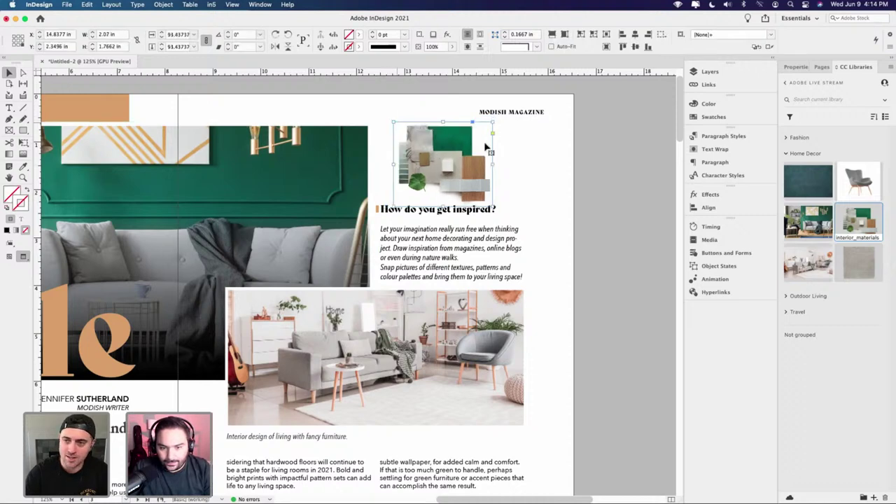
click(524, 156)
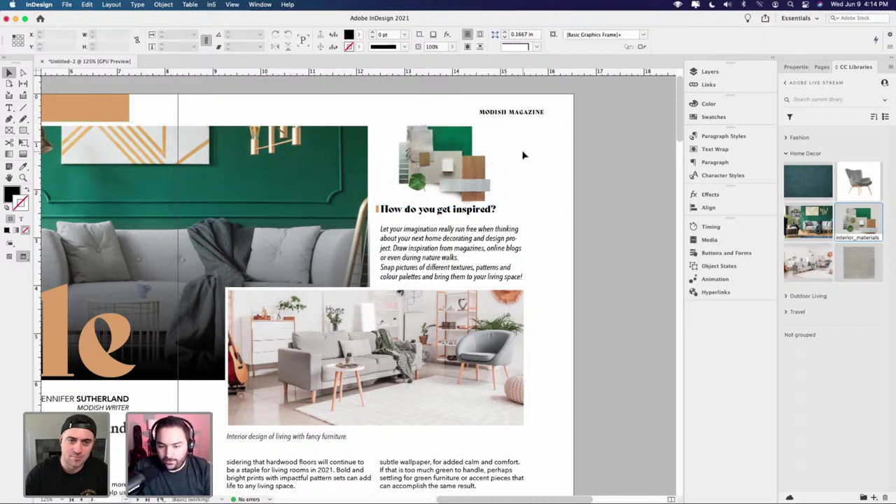
- Zoom out to view the full Living in Style spread and show the document Properties
scroll(563, 191, down, 3)
scroll(563, 190, left, 2)
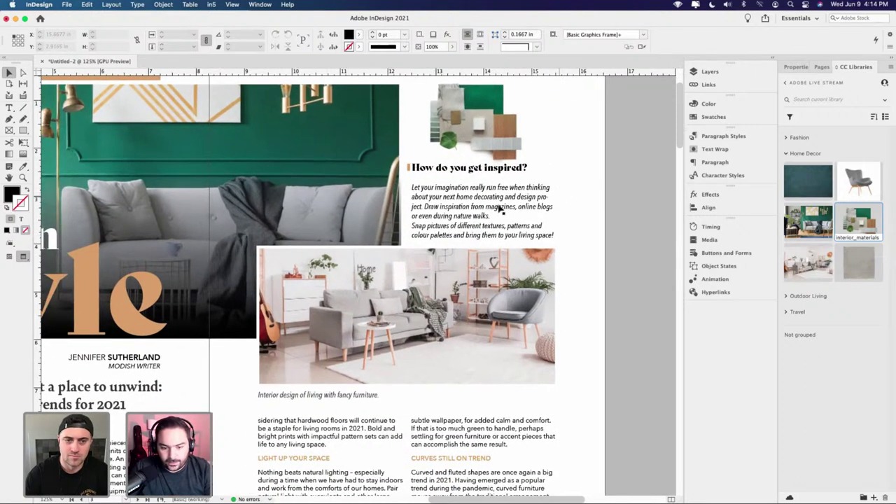
scroll(407, 206, down, 2)
scroll(408, 207, left, 2)
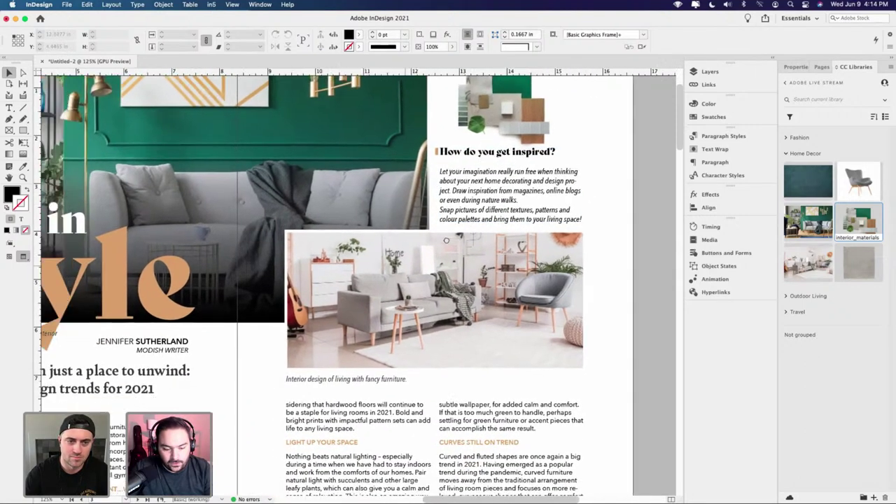
key(super+minus)
scroll(452, 252, left, 1)
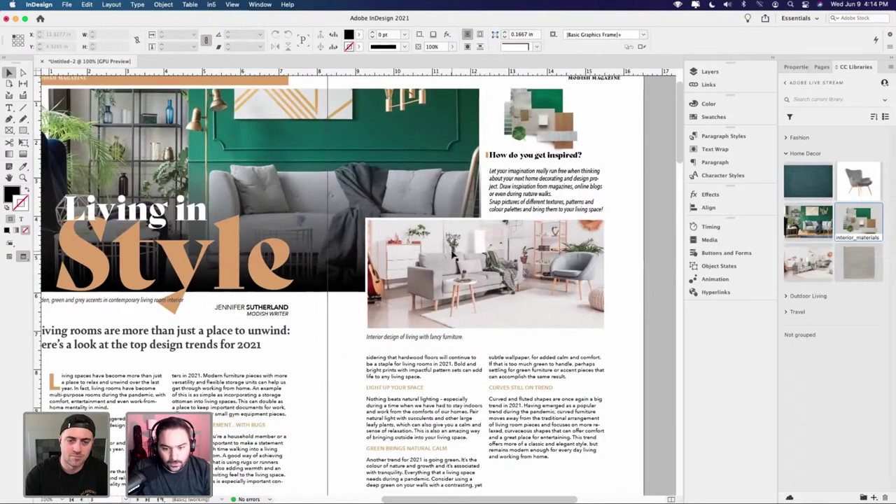
scroll(451, 252, down, 2)
scroll(453, 254, up, 1)
scroll(456, 264, up, 2)
scroll(457, 264, left, 1)
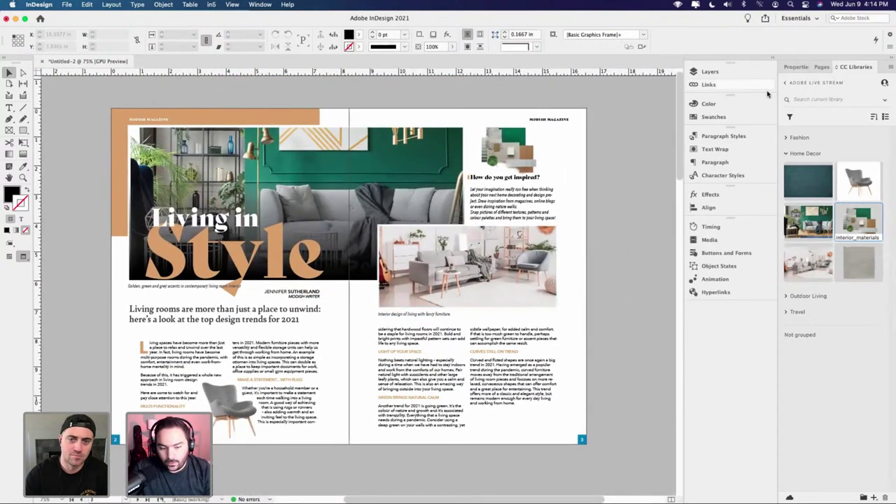
click(794, 67)
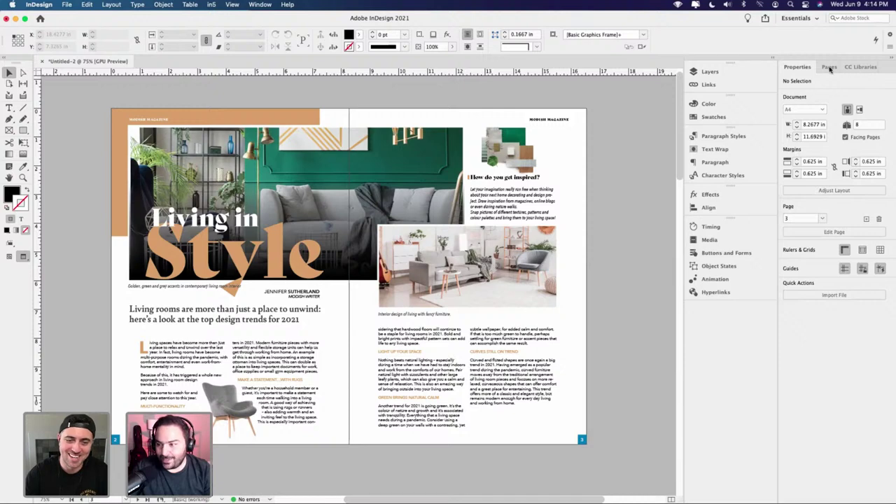
- On the A-Master, recolour the left page-number square to tan C=16 M=39 Y=73
click(830, 68)
double_click(875, 95)
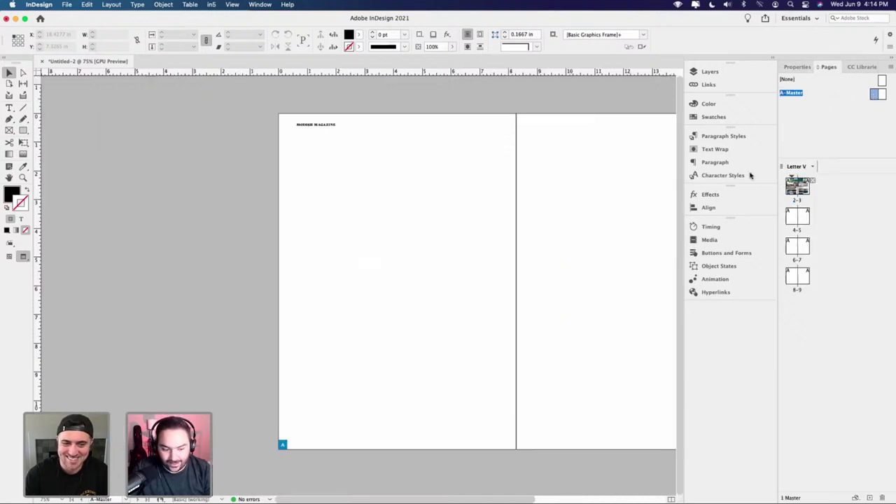
scroll(315, 457, up, 4)
click(232, 432)
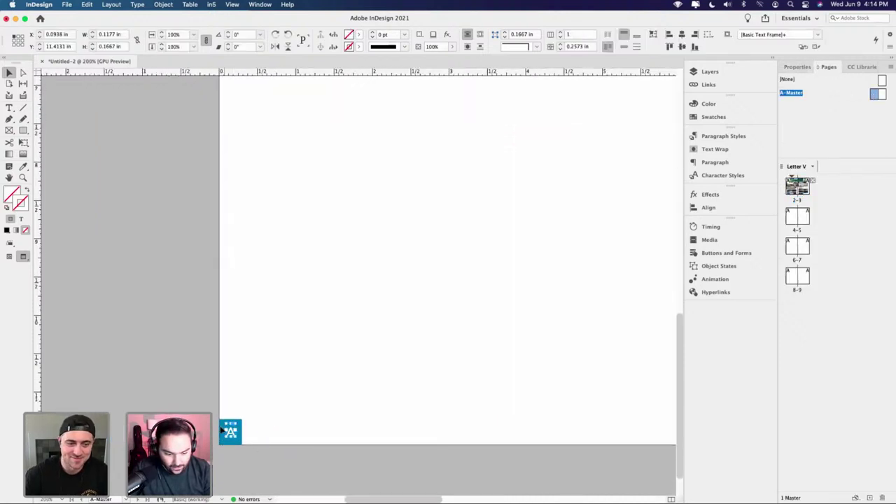
click(221, 432)
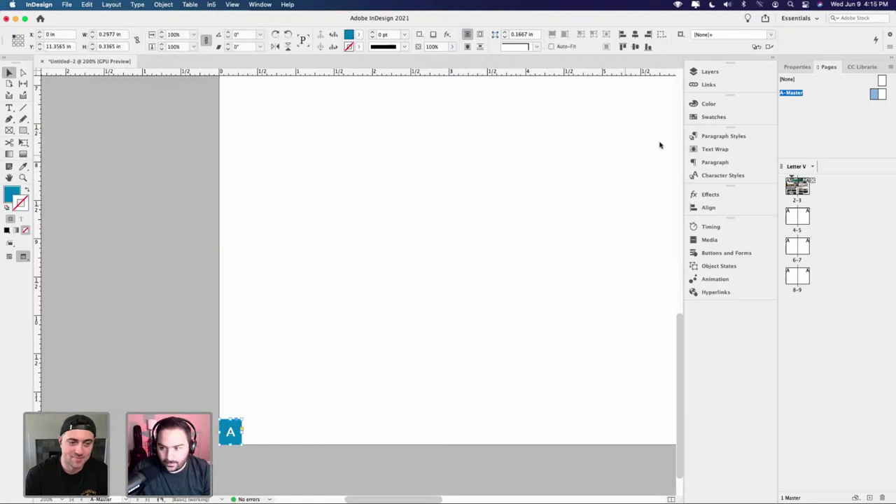
click(708, 119)
scroll(624, 294, down, 5)
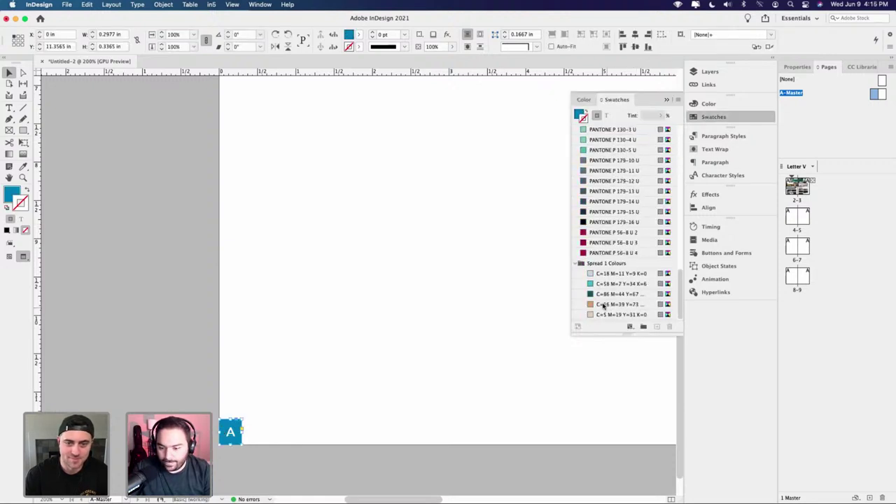
click(603, 306)
click(437, 344)
key(super+z)
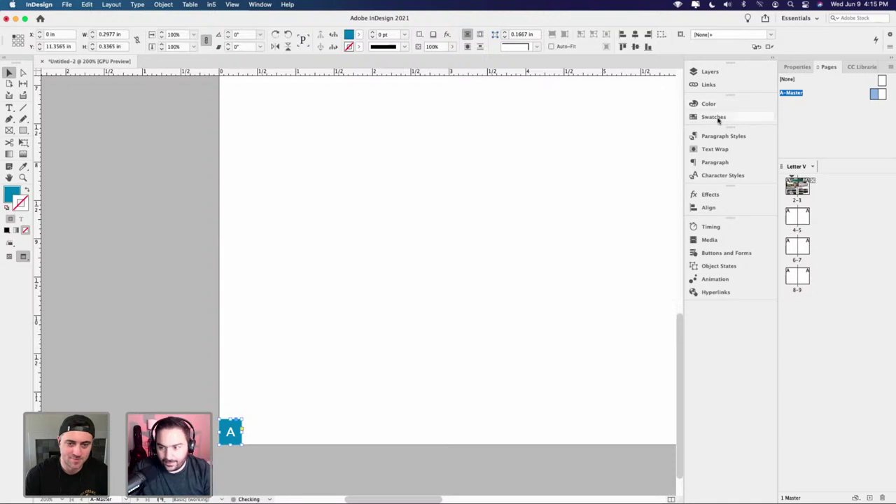
click(714, 117)
scroll(609, 210, down, 10)
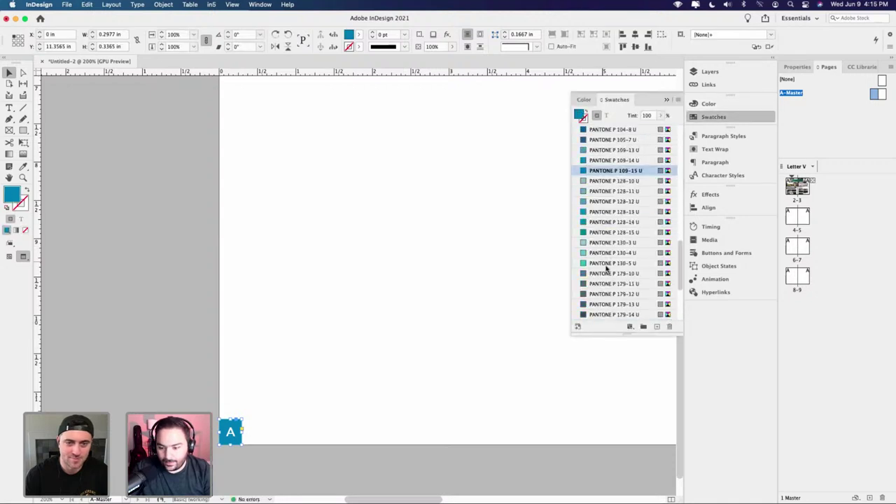
click(616, 304)
click(560, 322)
- Recolour the right page's blue A square to the same tan C=16 M=39 Y=73
key(super+minus)
key(super+minus)
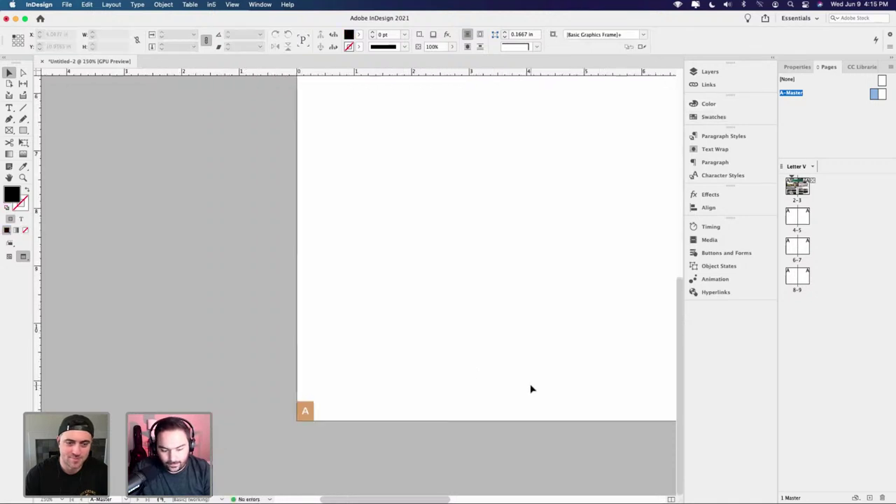
scroll(320, 278, right, 5)
scroll(475, 321, right, 5)
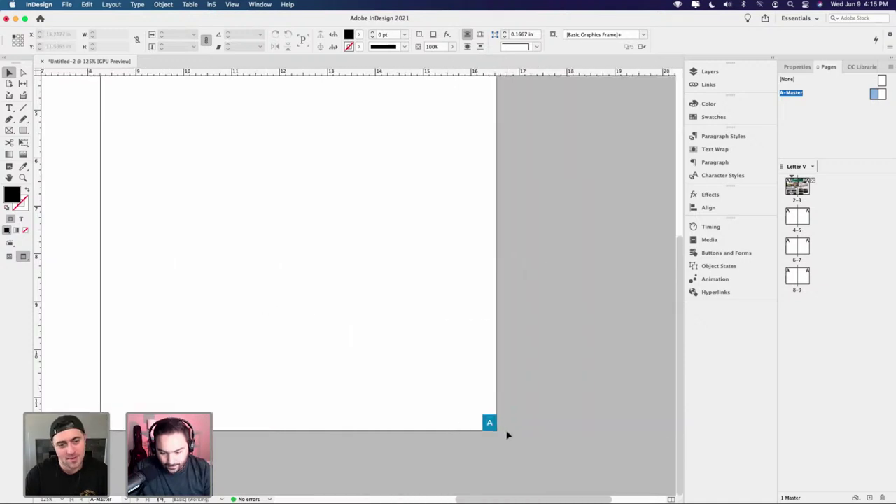
scroll(508, 434, up, 10)
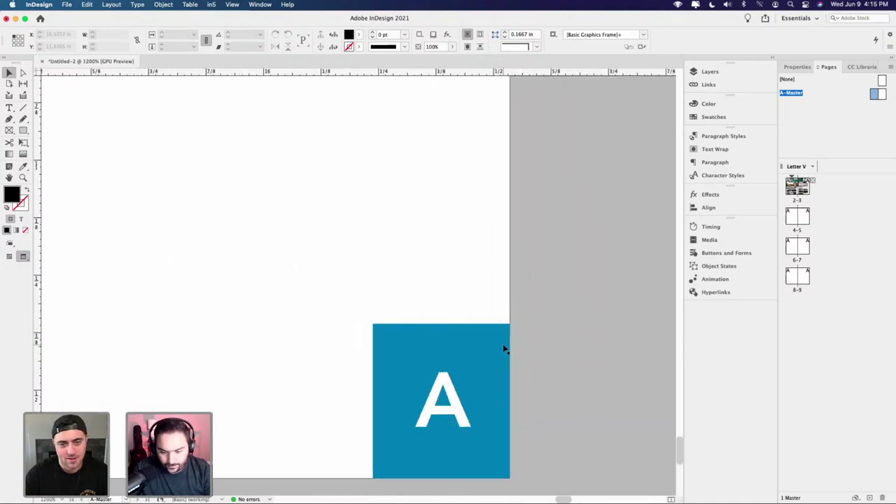
click(504, 349)
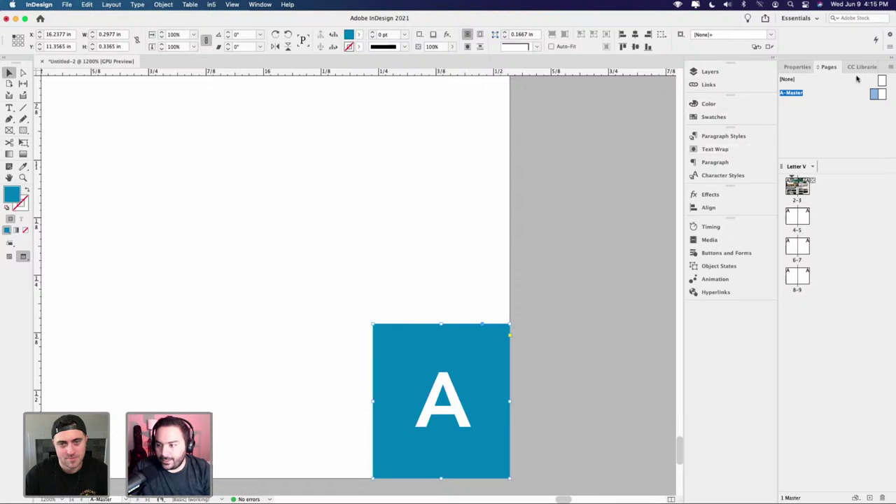
click(713, 117)
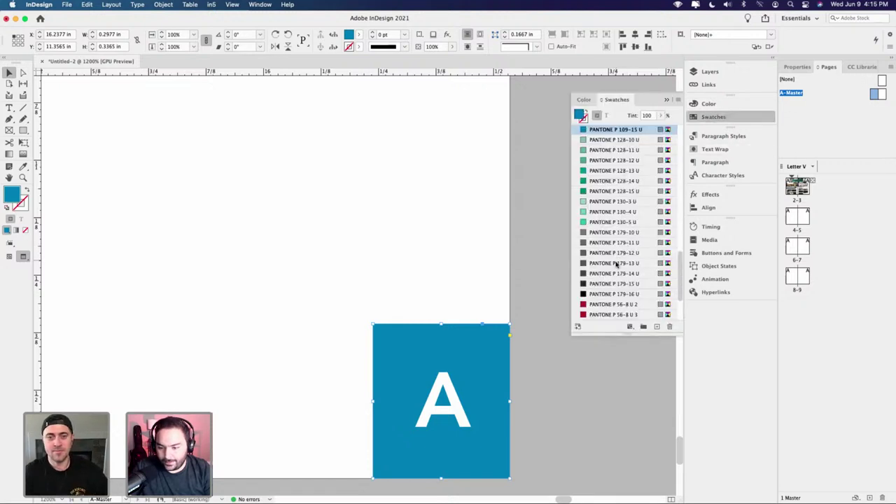
scroll(616, 224, down, 3)
click(595, 306)
click(483, 288)
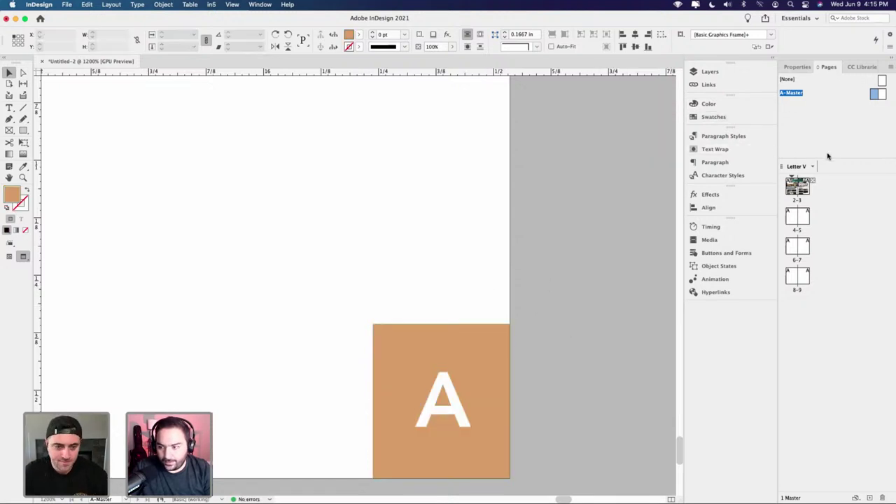
- Return to spread 2-3 and scroll to page 2's left margin
double_click(797, 185)
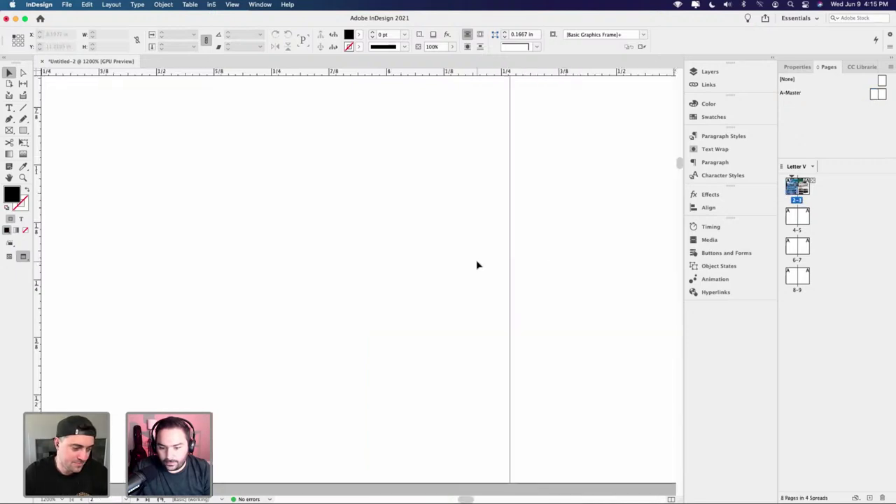
scroll(476, 262, down, 5)
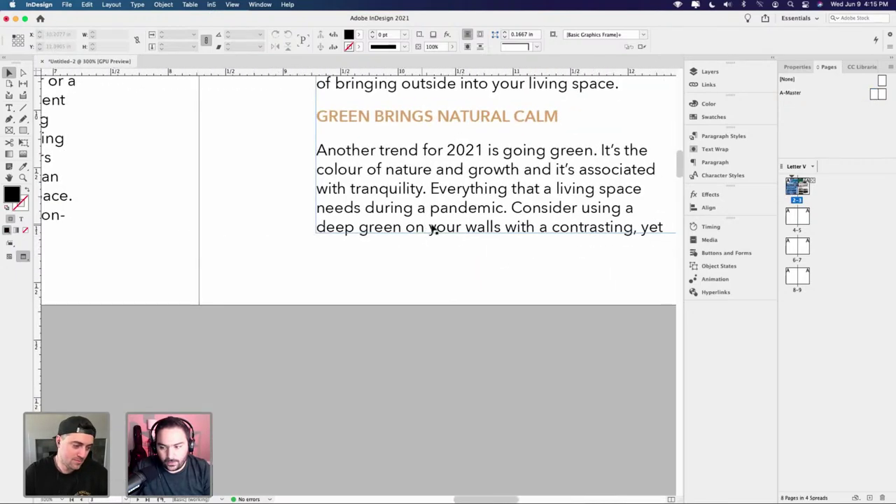
scroll(459, 229, down, 5)
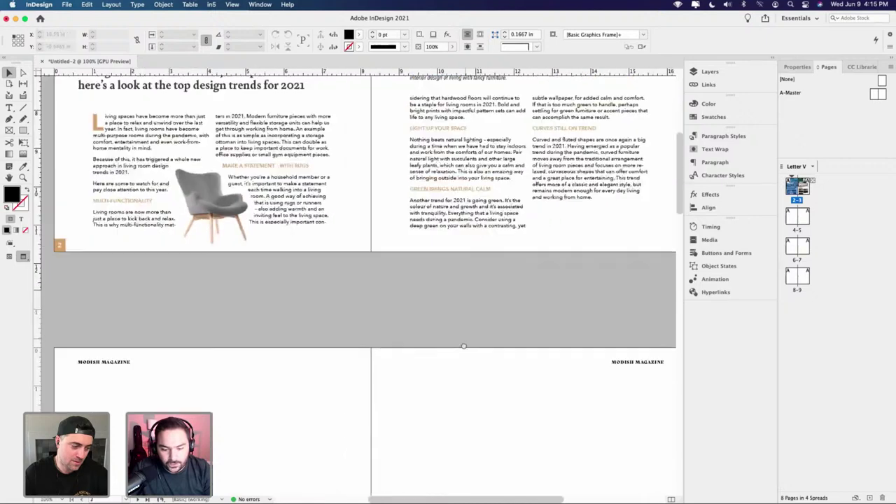
scroll(443, 200, down, 5)
scroll(446, 352, up, 8)
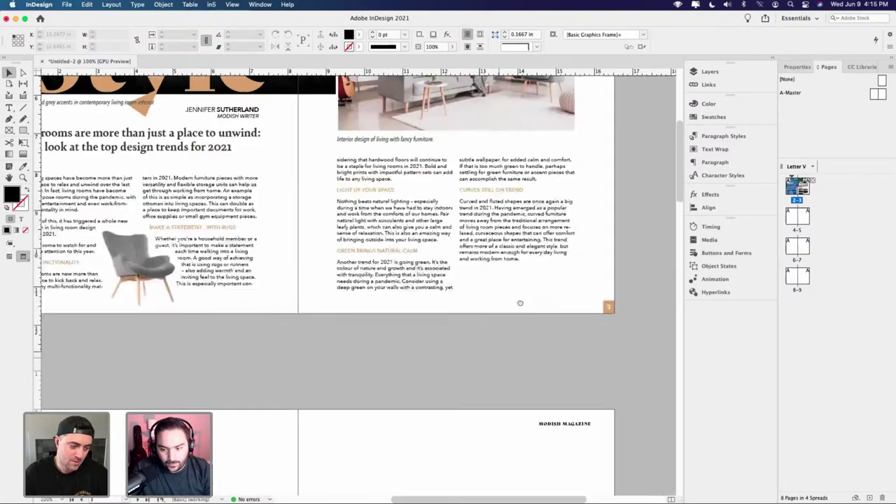
scroll(619, 296, up, 3)
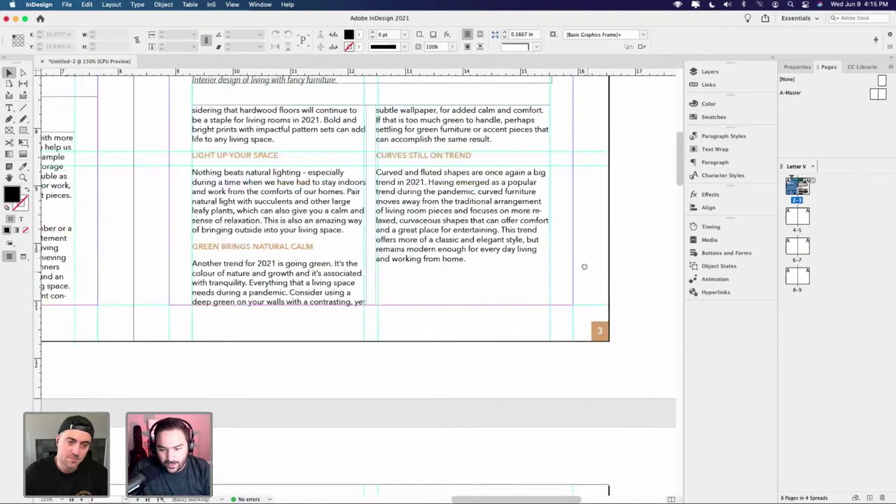
scroll(474, 278, right, 1)
scroll(107, 252, left, 10)
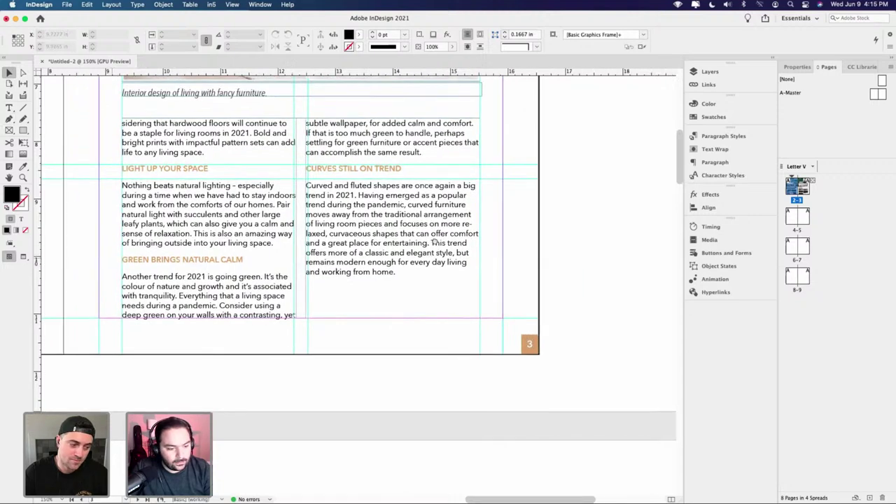
scroll(317, 271, left, 1)
- Draw a text frame on the pasteboard and type HOME DECOR
click(9, 107)
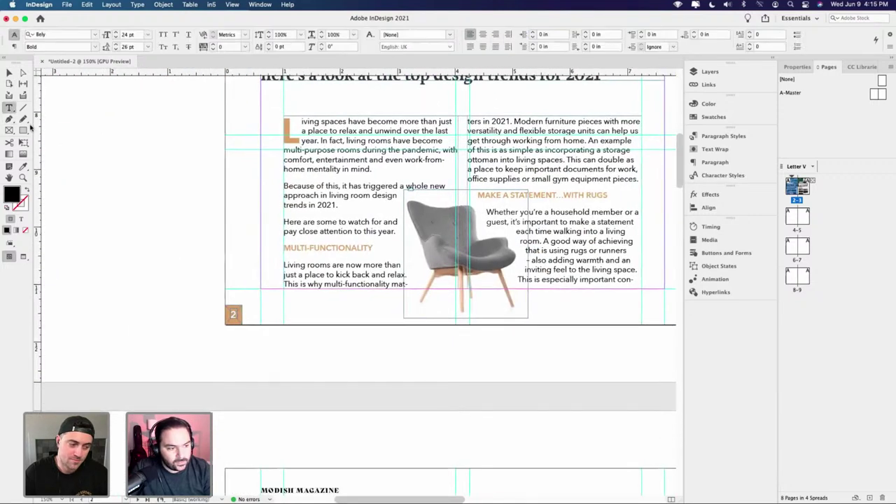
drag(74, 189, 203, 199)
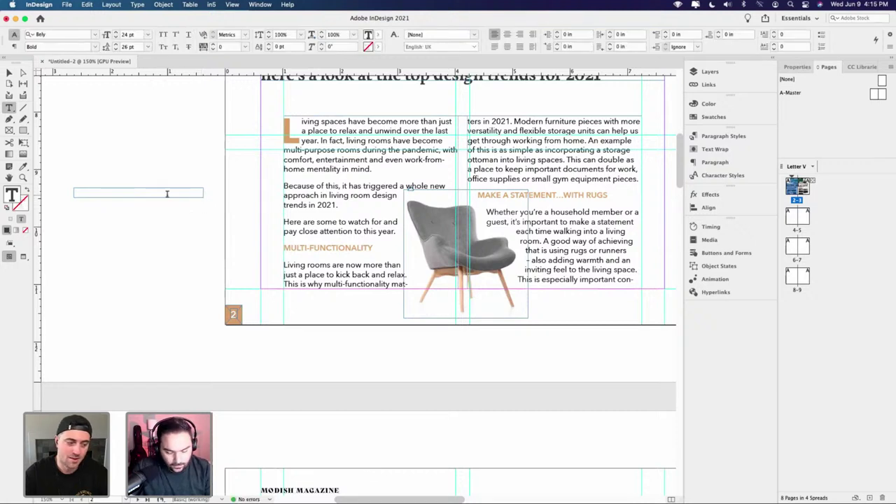
scroll(114, 161, left, 1)
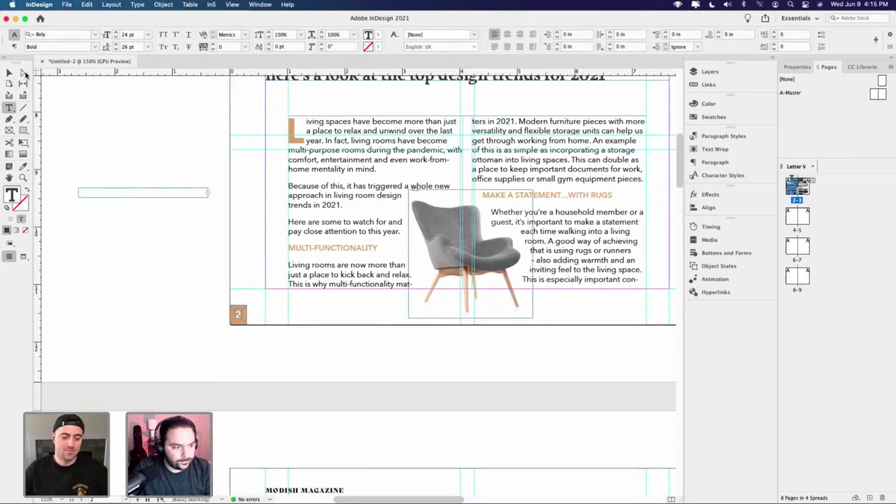
click(11, 73)
double_click(147, 201)
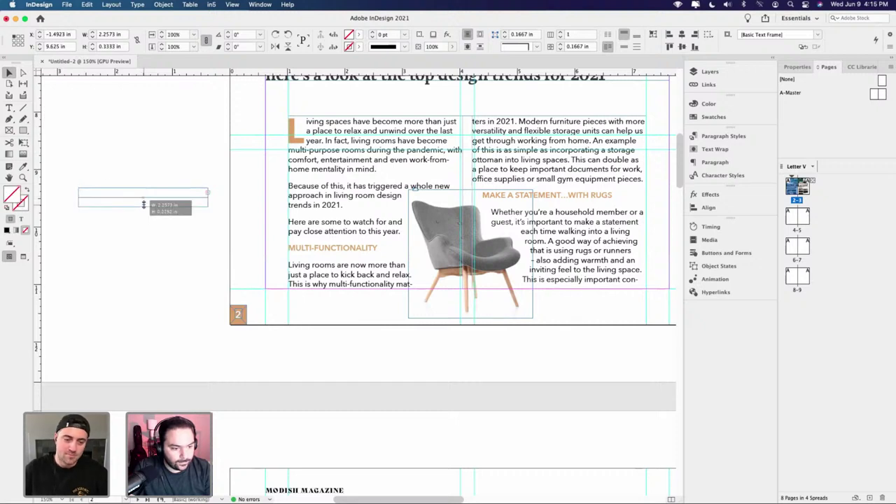
text(HOME)
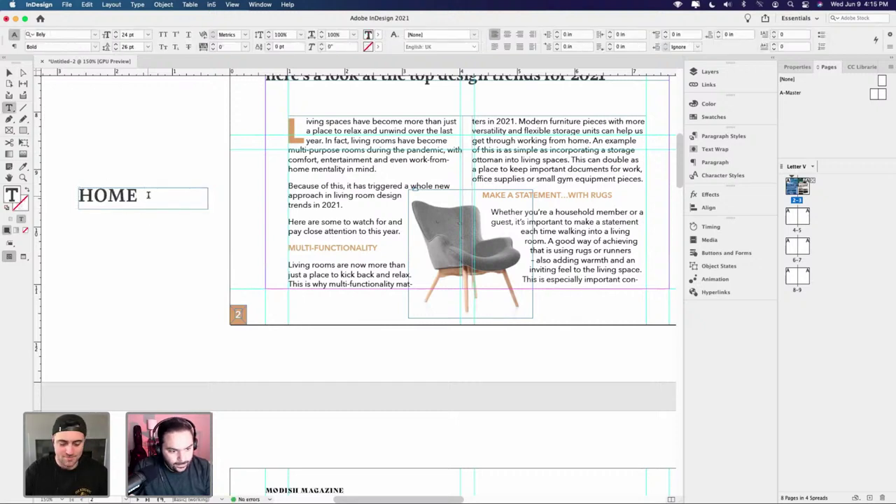
text( DECOR)
- Style the label Avenir Next Bold, 8 pt, with tracking 80
key(super+a)
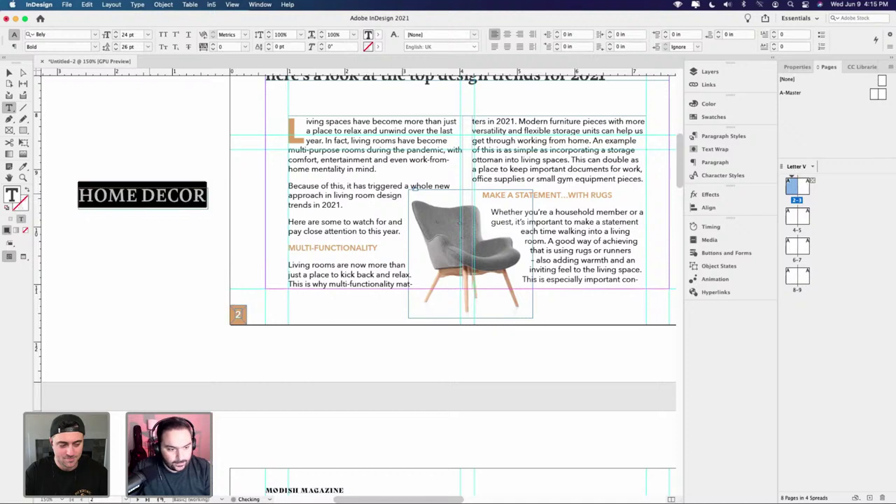
click(54, 34)
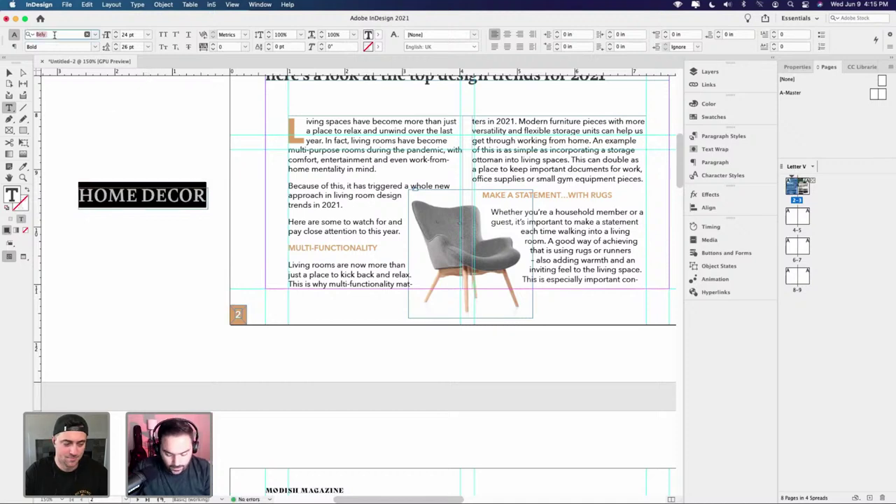
text(a)
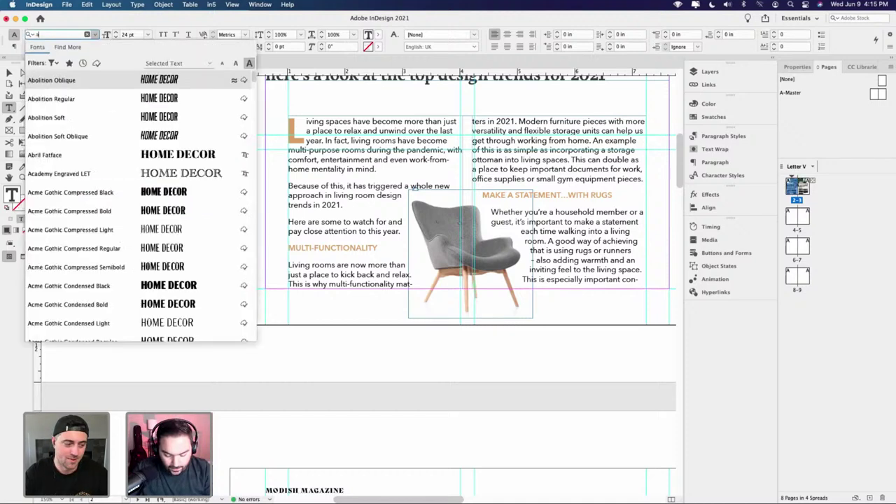
text(venir next b)
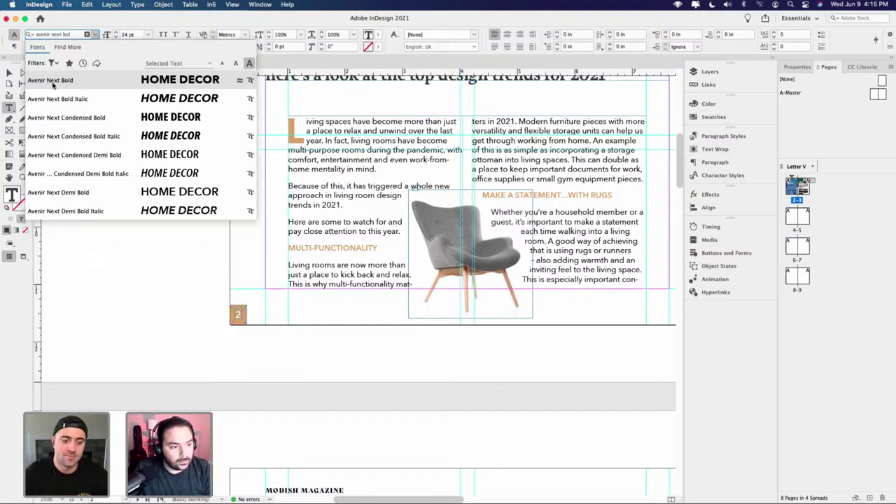
text(ol)
key(Return)
click(116, 37)
click(115, 37)
click(116, 37)
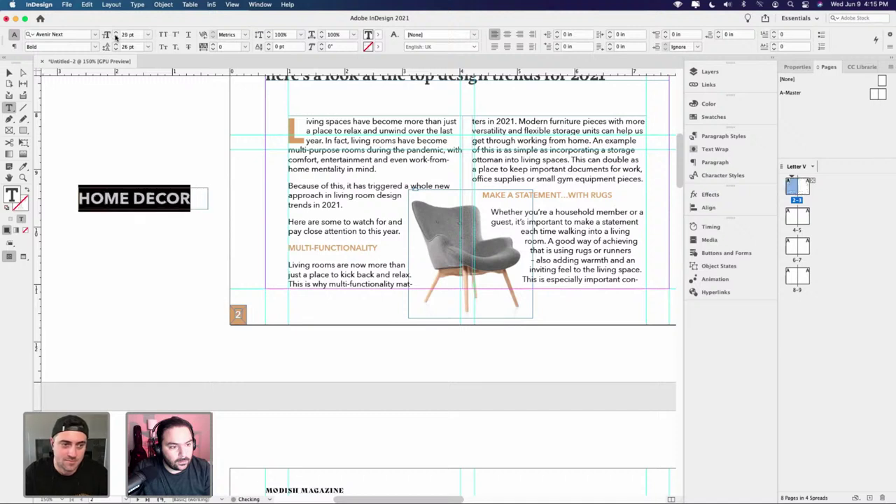
click(115, 36)
click(115, 37)
click(115, 36)
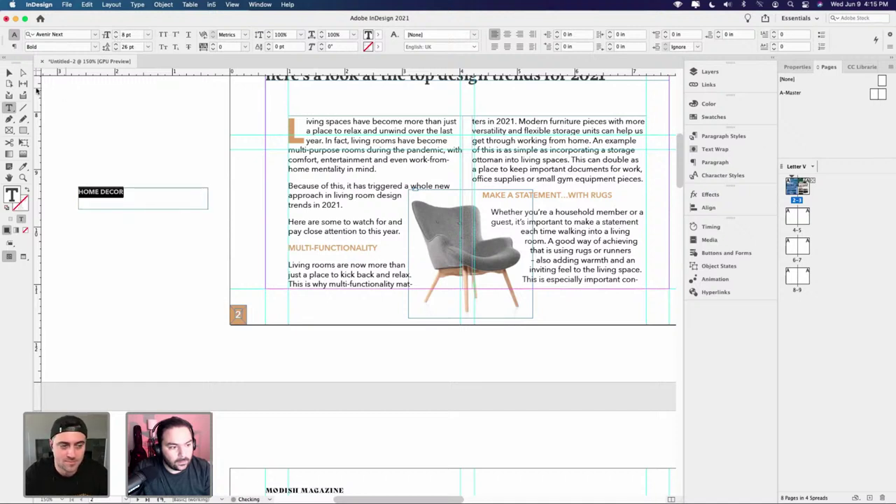
key(alt+Right)
key(alt+Right)
key(alt+Right)
key(alt+Right)
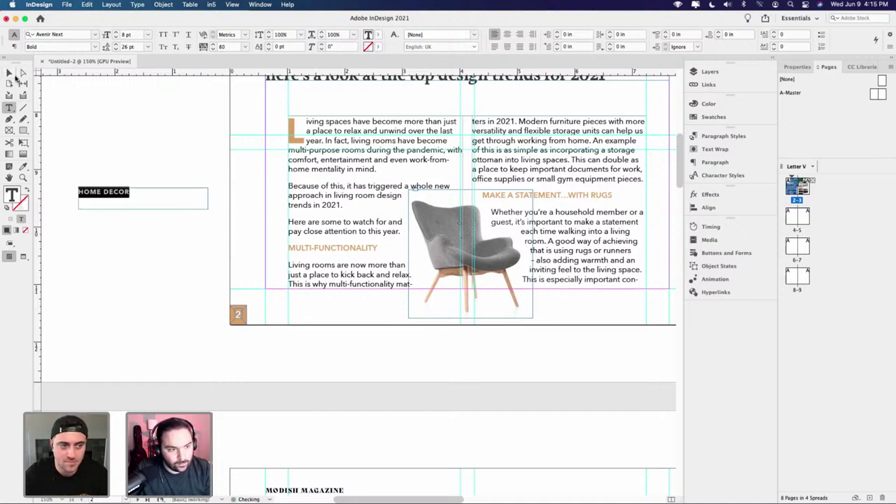
- Fit the frame to the text, rotate it 90°, and place it above page number 2
click(10, 72)
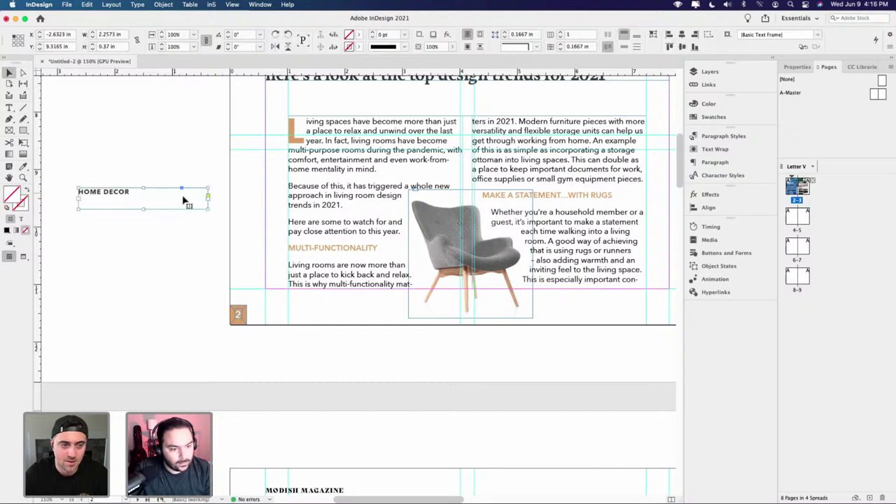
double_click(207, 208)
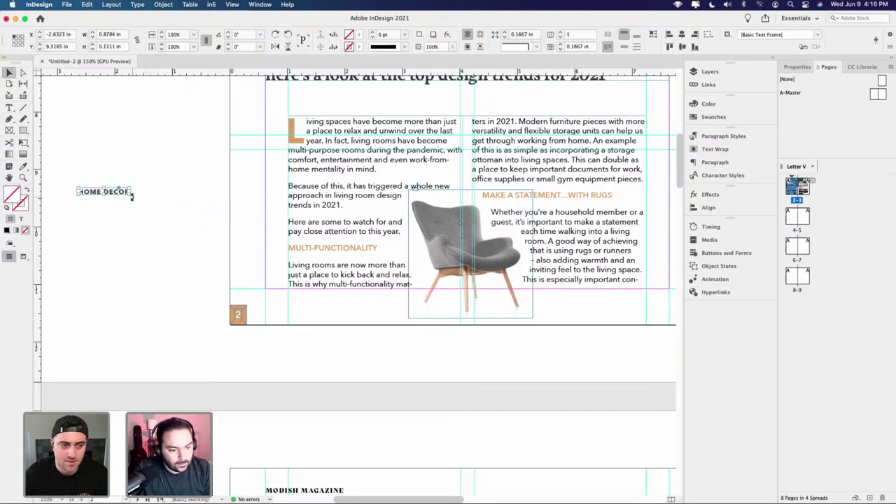
drag(131, 198, 246, 282)
scroll(248, 316, up, 5)
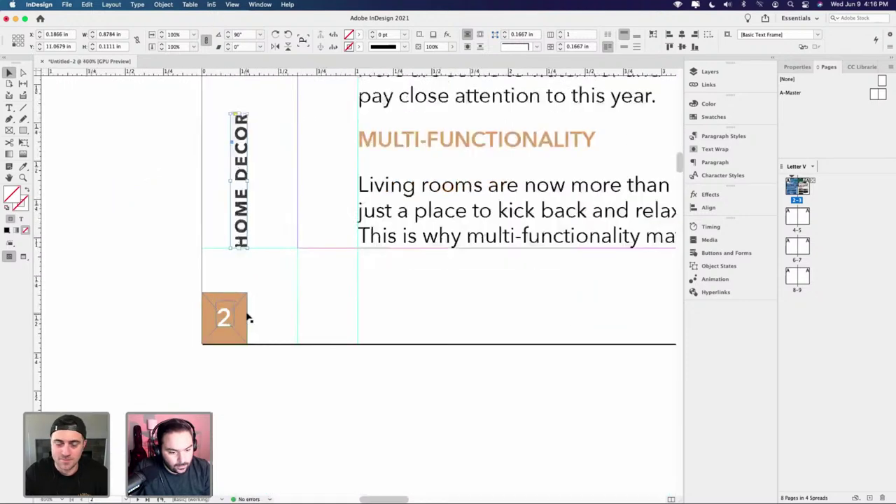
drag(238, 210, 239, 209)
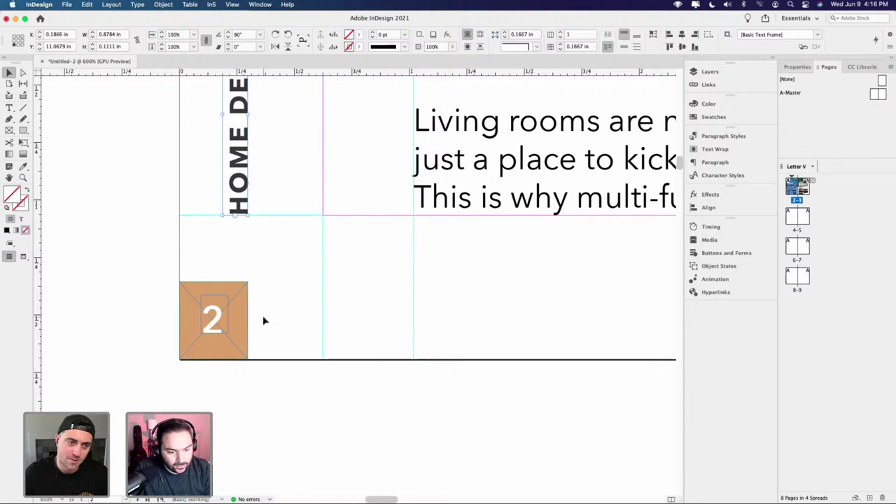
key(w)
click(256, 244)
alt+scroll(256, 245, down, 6)
- Place the copied HOME DECOR label in page 3's right margin
scroll(309, 289, up, 2)
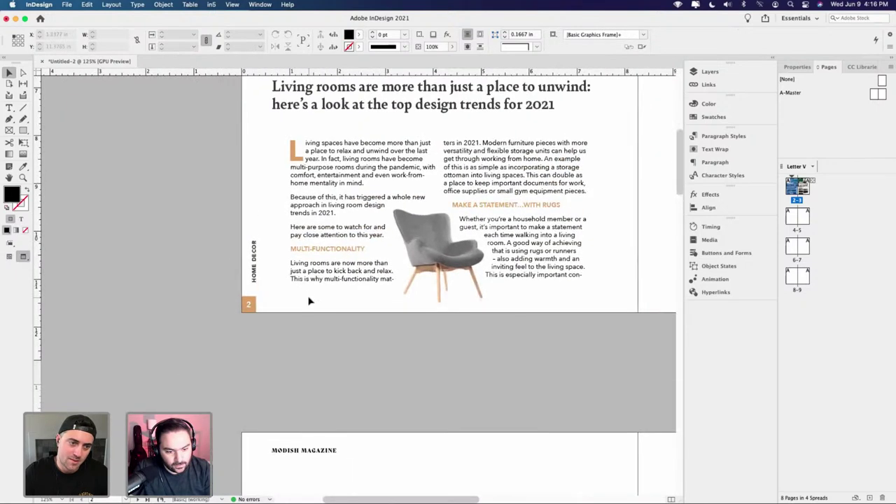
click(255, 265)
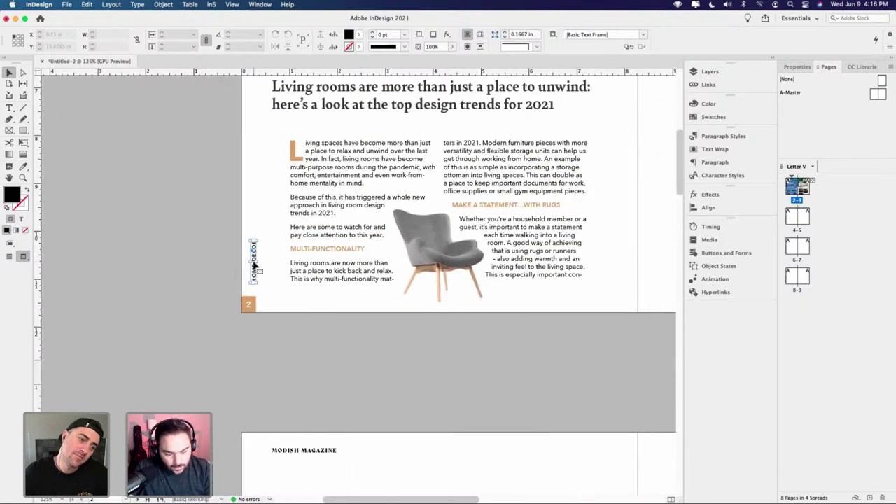
scroll(495, 292, right, 15)
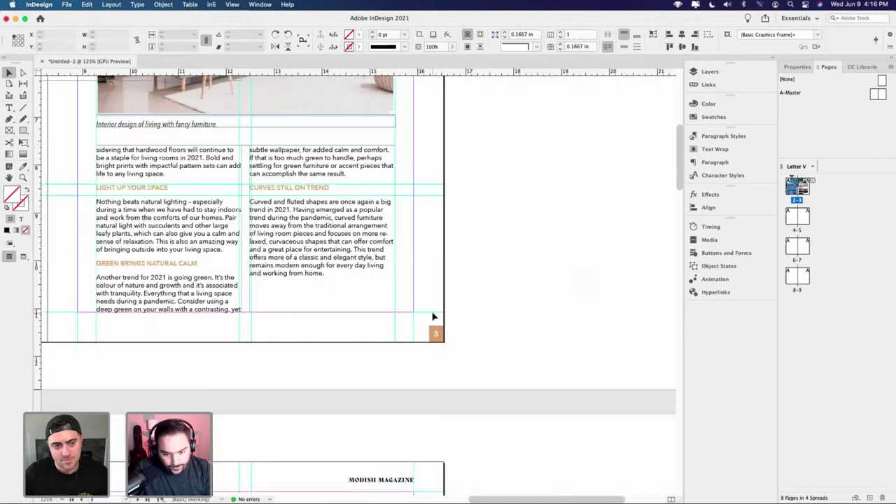
click(433, 312)
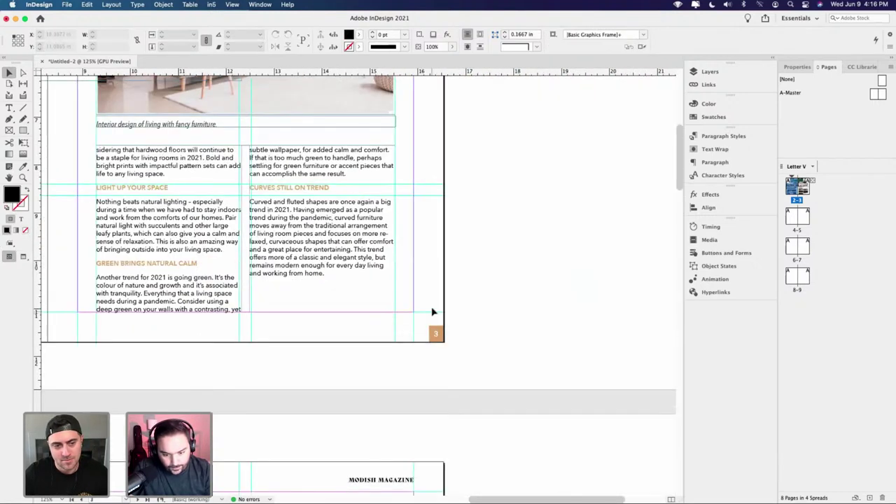
click(358, 219)
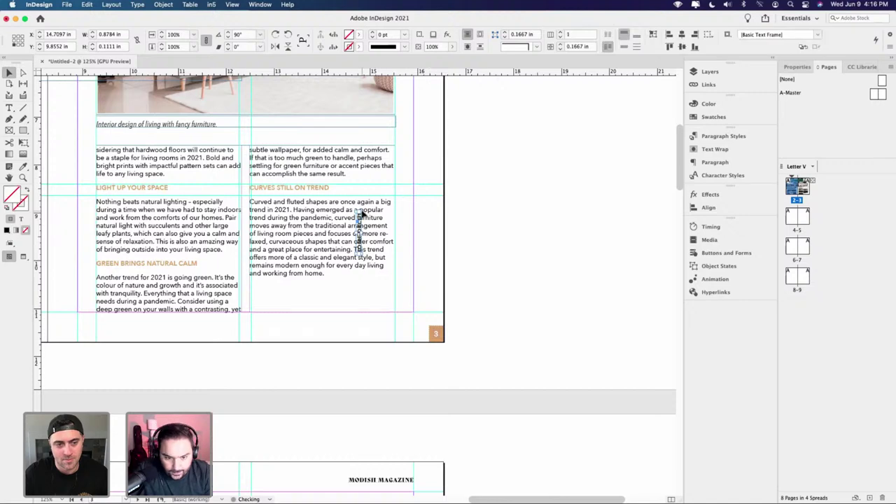
drag(358, 218, 418, 276)
- Rotate the page-3 label to -90° above page number 3 and preview the spread
scroll(418, 277, up, 3)
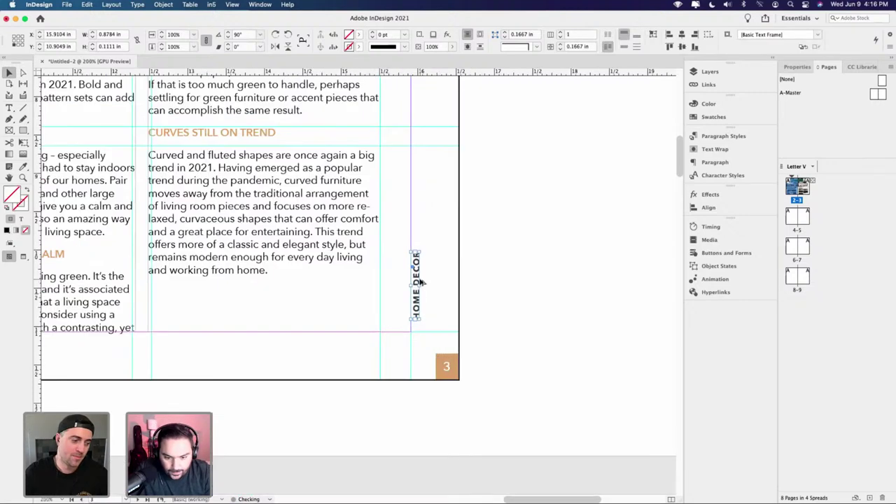
drag(423, 236, 449, 350)
key(w)
click(499, 353)
key(super+minus)
key(super+minus)
key(super+minus)
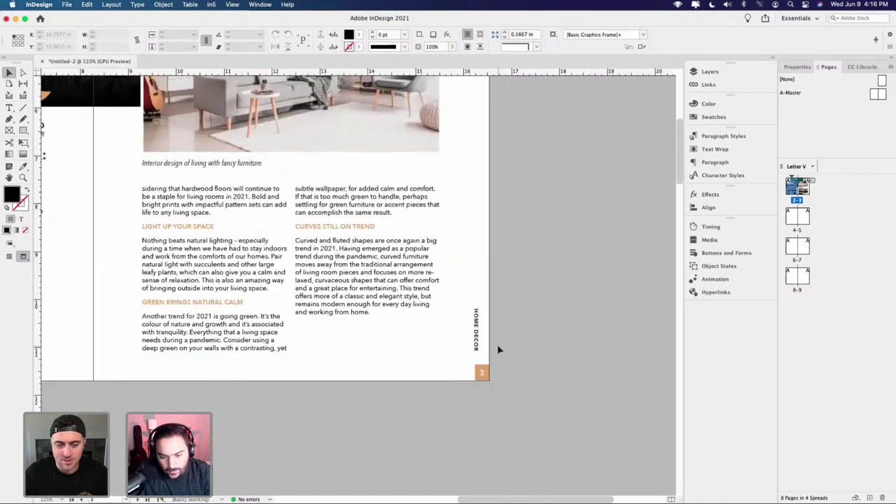
key(super+minus)
scroll(416, 340, left, 5)
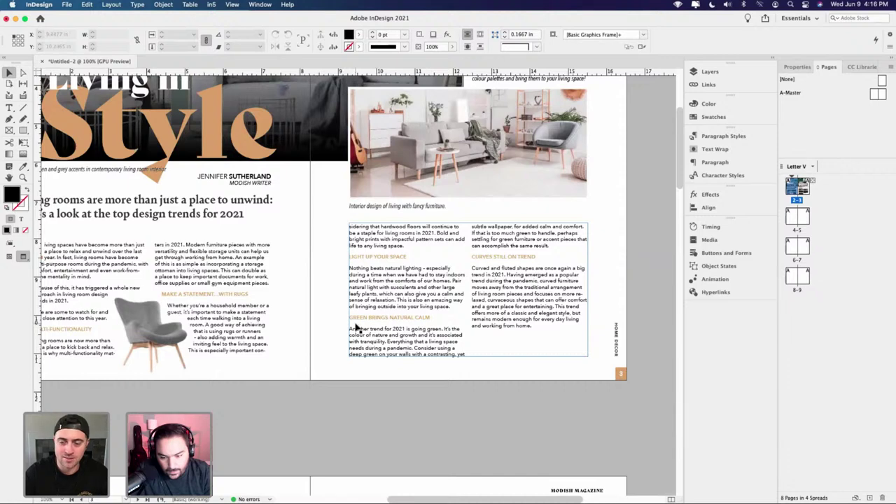
- Narrow the hero caption frame to about 3.24 in and lengthen it to show the full caption
scroll(355, 326, left, 3)
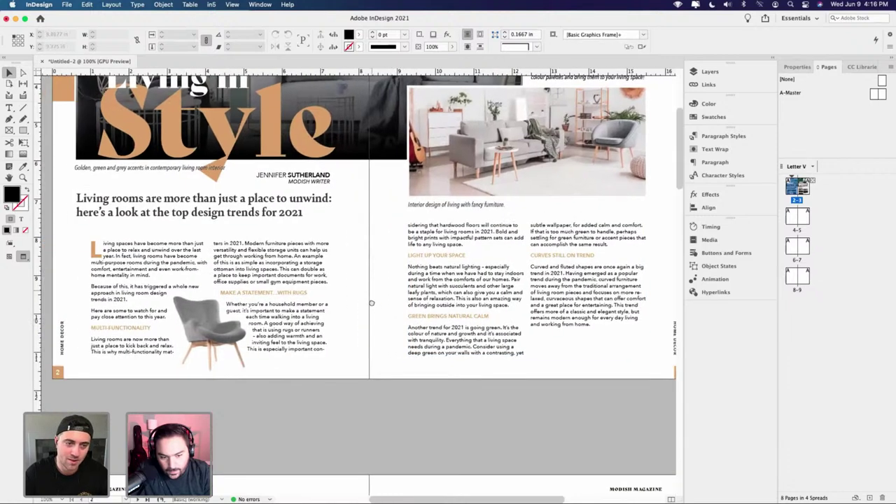
scroll(372, 350, up, 3)
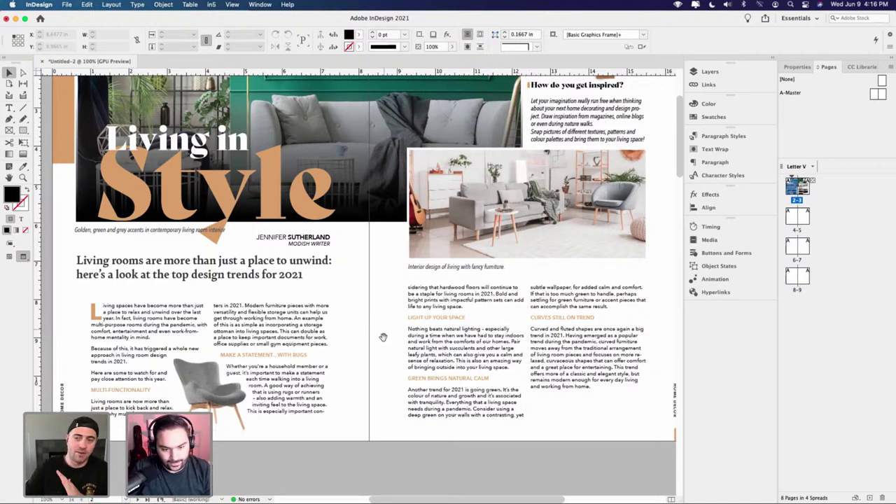
scroll(383, 336, up, 1)
click(416, 260)
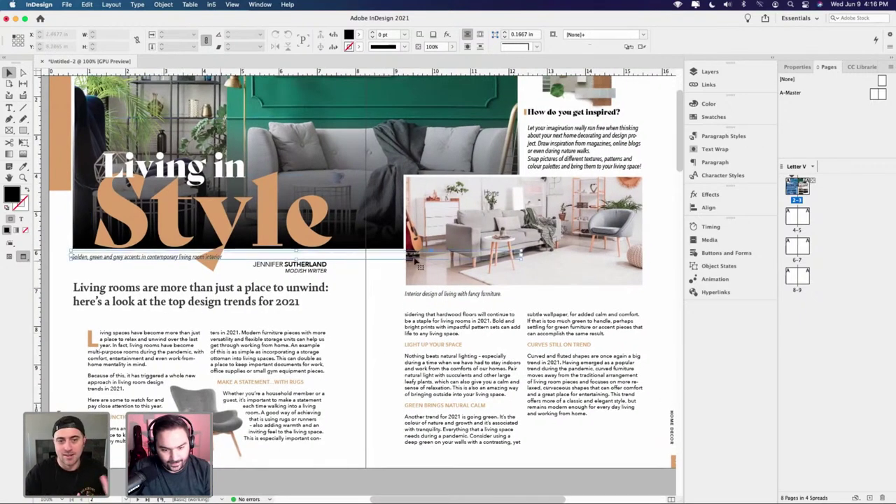
drag(521, 259, 197, 258)
drag(132, 257, 133, 276)
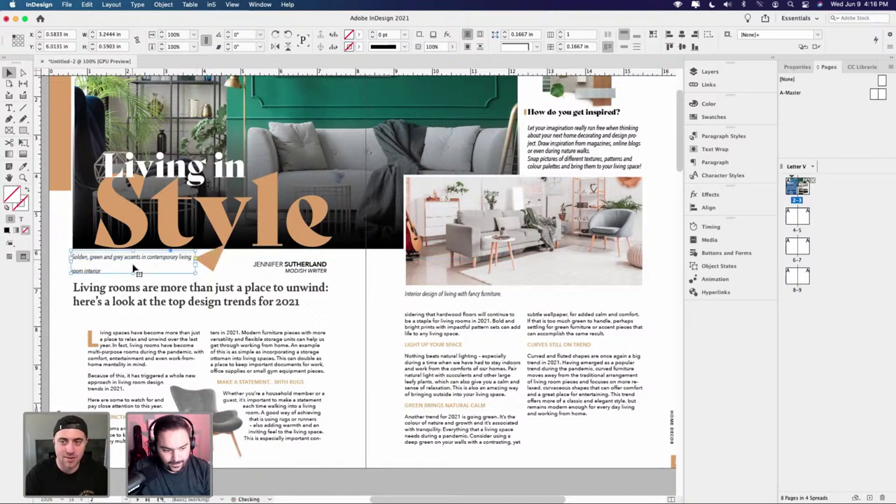
- Tighten the caption's leading to 14 pt, then check the vertical HOME DECOR text
double_click(109, 265)
key(super+a)
key(alt+Up)
key(alt+Up)
key(alt+Up)
key(alt+Up)
key(alt+Up)
key(alt+Up)
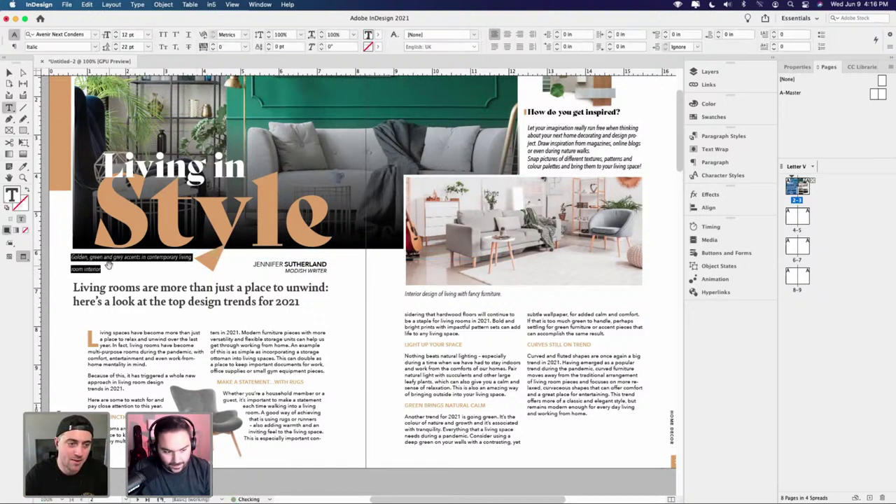
scroll(364, 280, down, 3)
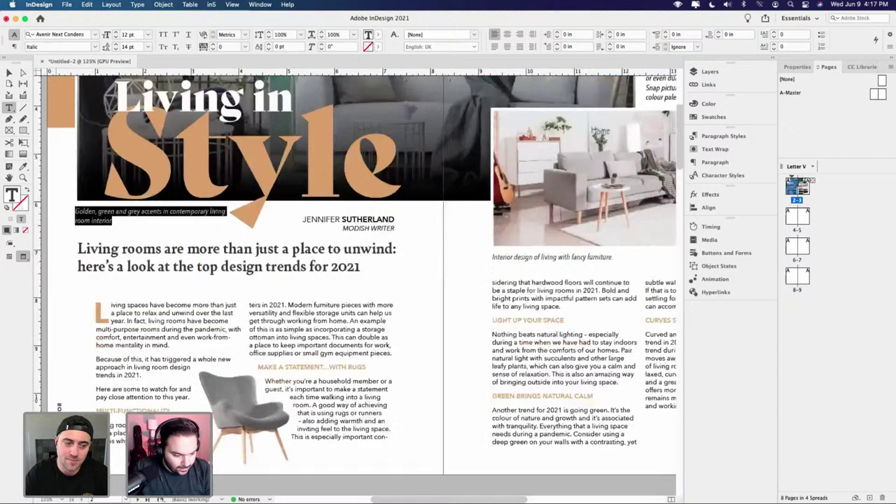
key(super+=)
triple_click(64, 378)
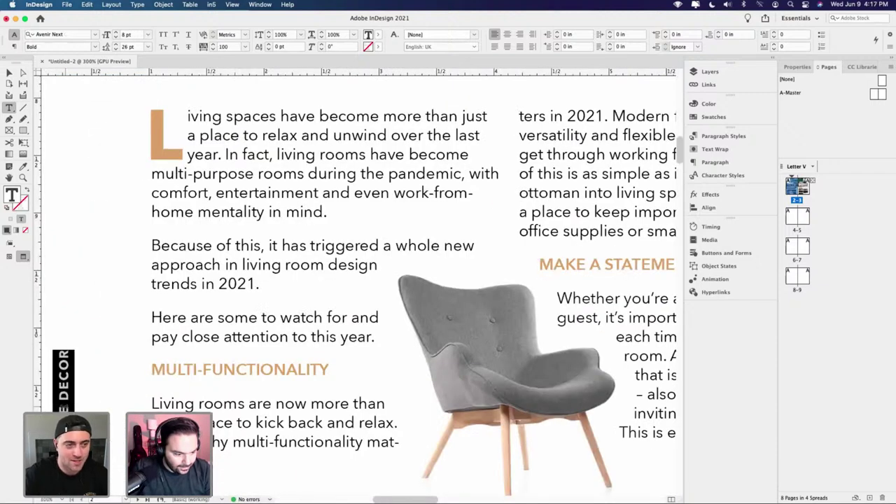
key(Escape)
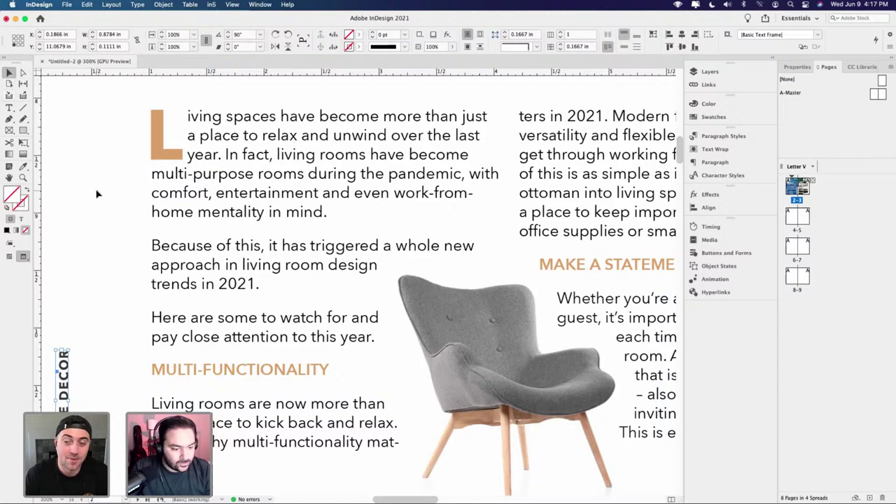
key(super+minus)
key(super+minus)
key(super+minus)
scroll(446, 277, up, 3)
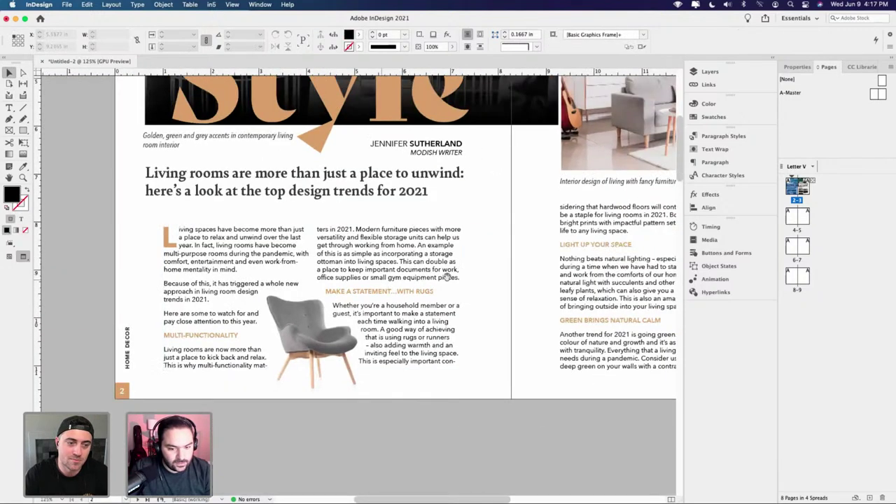
scroll(378, 297, right, 2)
scroll(350, 385, down, 5)
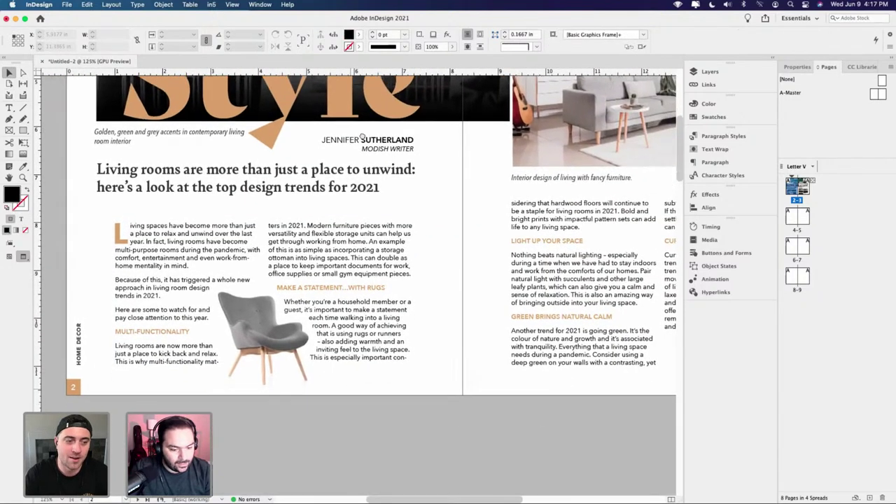
scroll(310, 246, down, 3)
scroll(310, 245, right, 1)
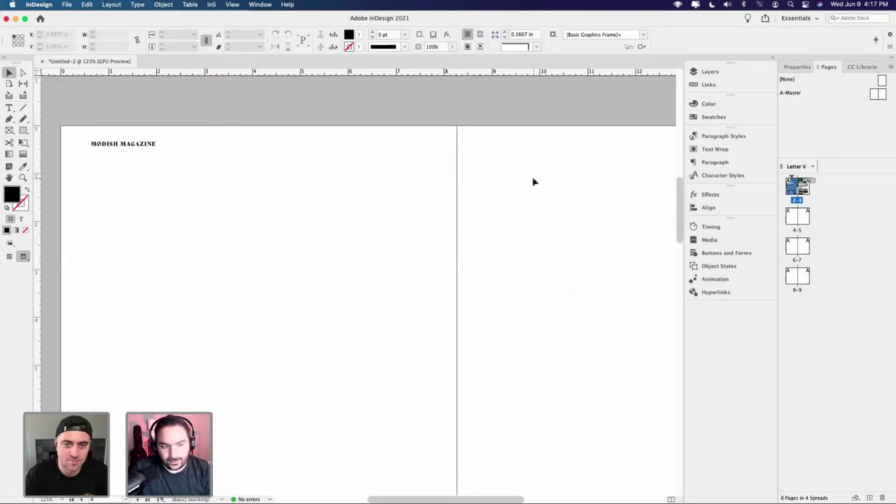
key(super+minus)
scroll(508, 334, up, 8)
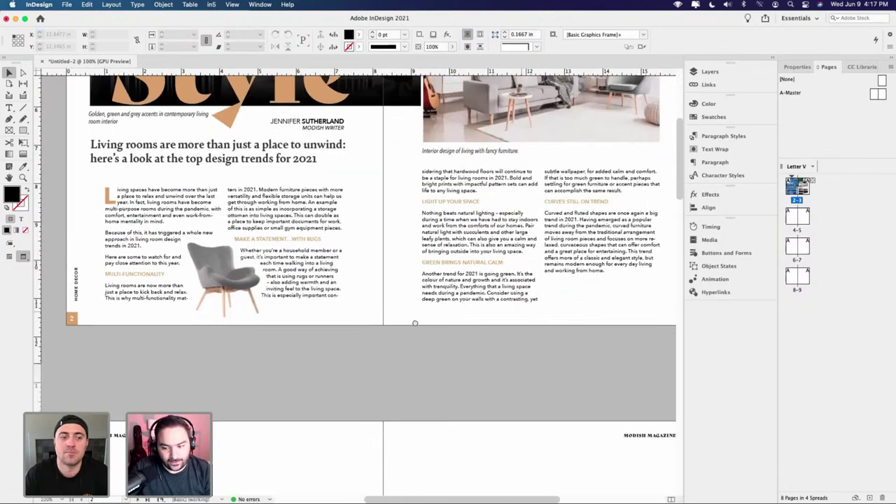
scroll(415, 323, right, 5)
scroll(505, 369, down, 2)
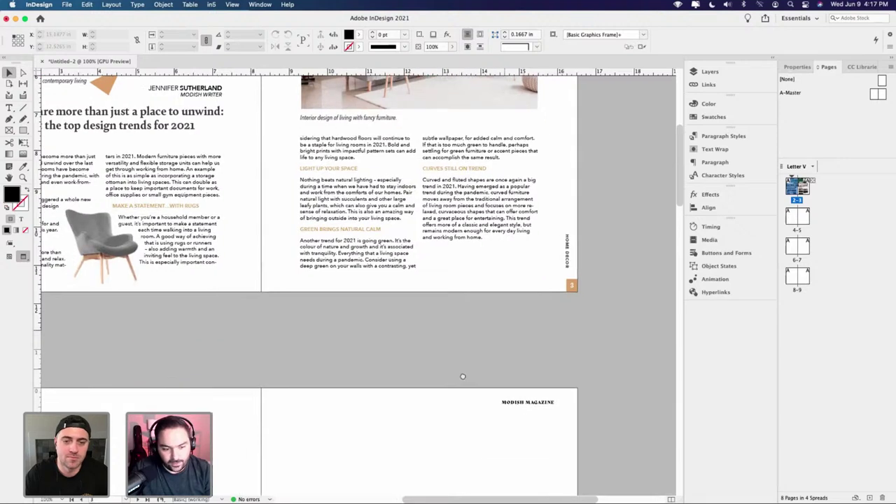
scroll(462, 376, up, 3)
scroll(462, 376, left, 2)
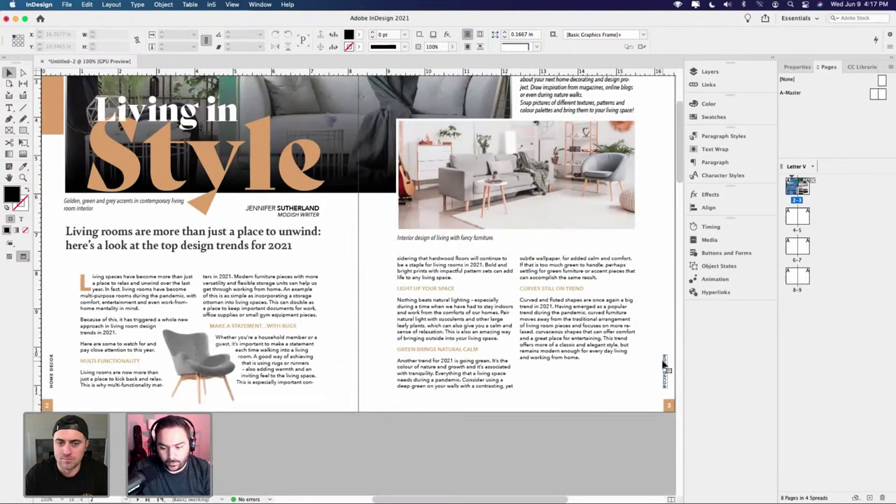
click(665, 364)
click(643, 348)
scroll(603, 357, right, 2)
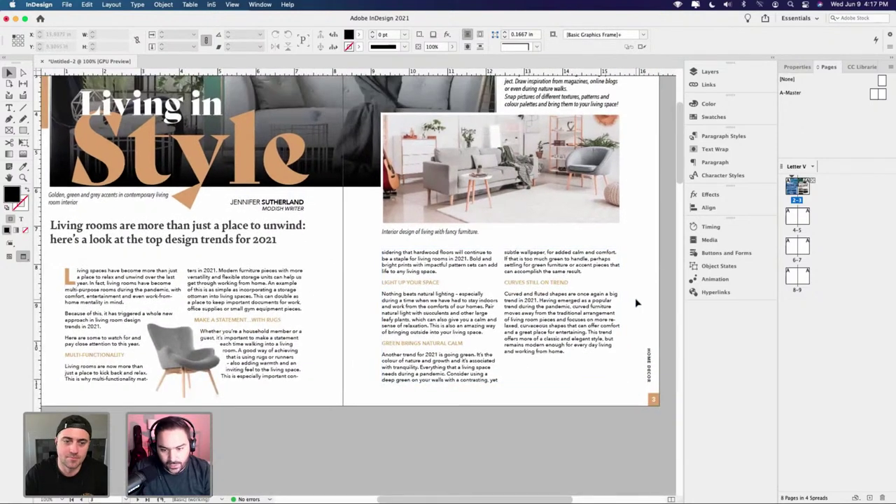
scroll(582, 259, up, 5)
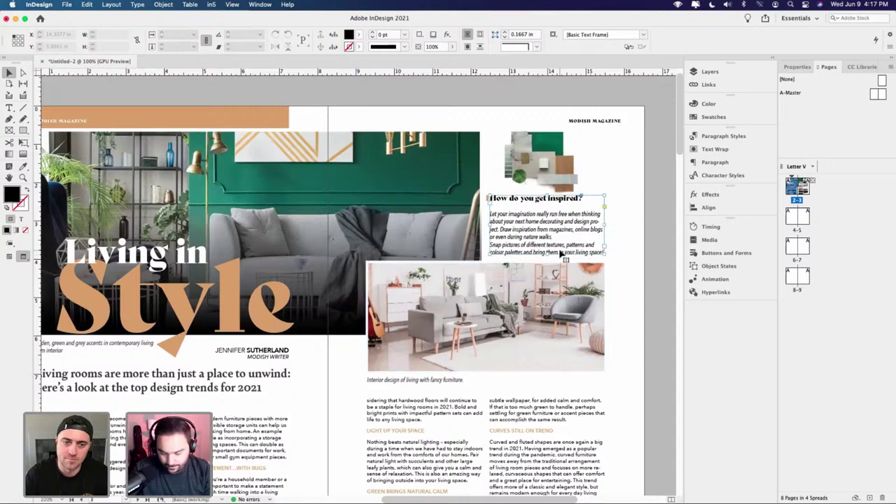
click(571, 247)
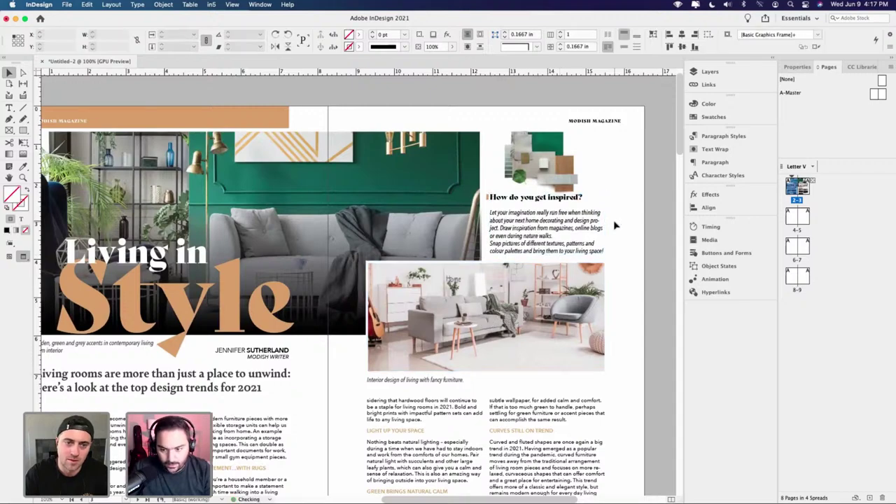
click(607, 253)
key(super+minus)
key(super+minus)
key(super+equal)
key(super+equal)
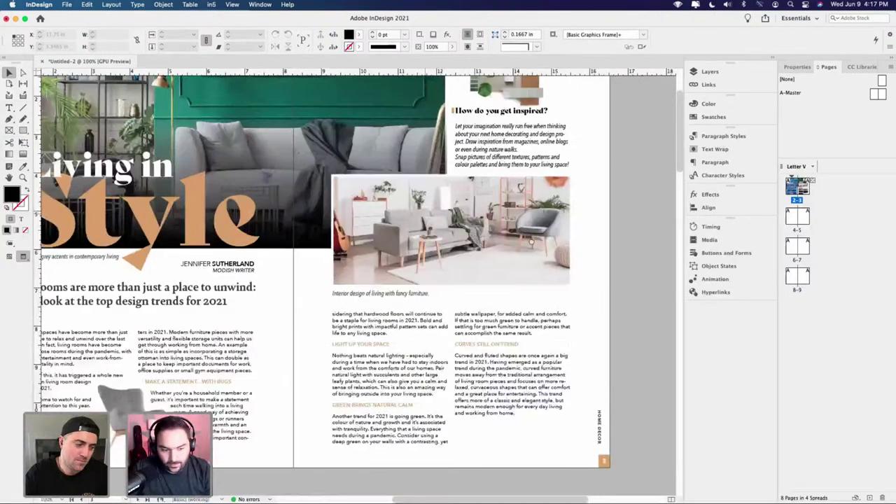
- Move the 'Golden, green and grey' caption frame up onto the photo's green wall
click(267, 287)
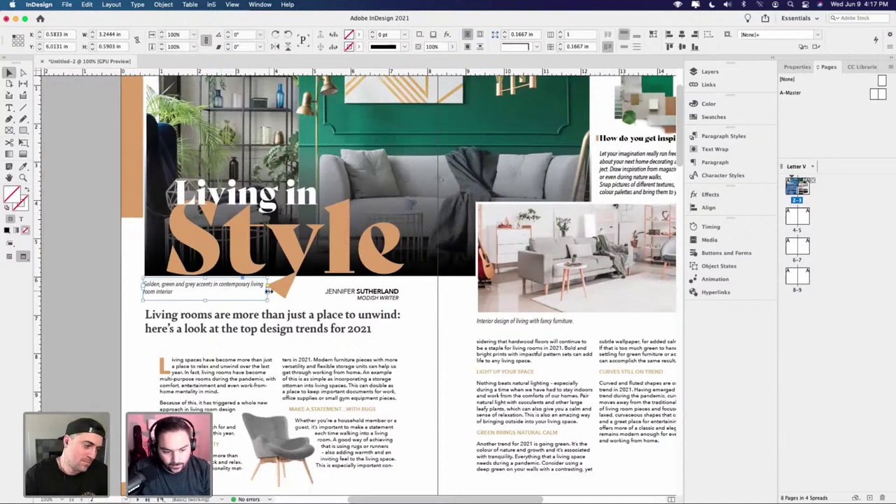
key(w)
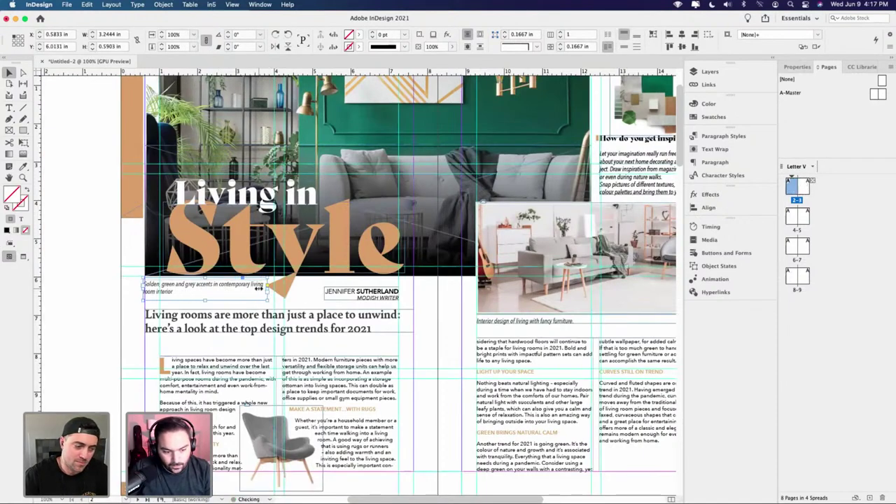
key(super+equal)
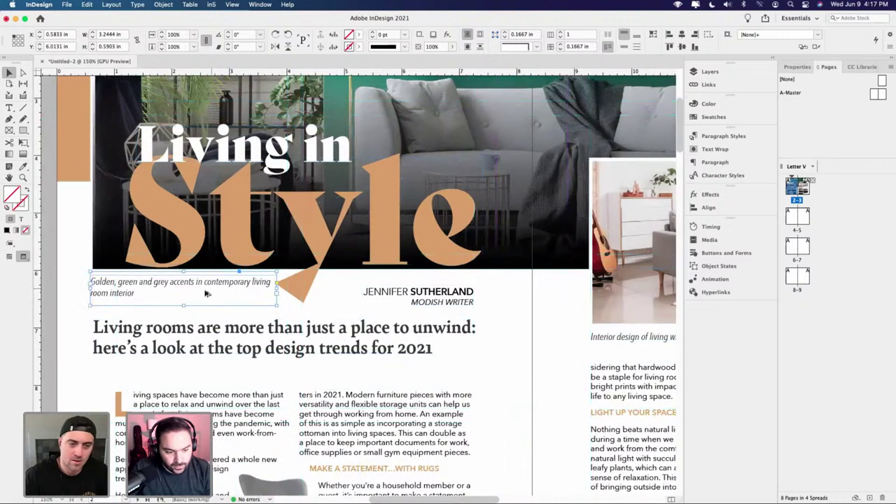
drag(227, 301, 266, 308)
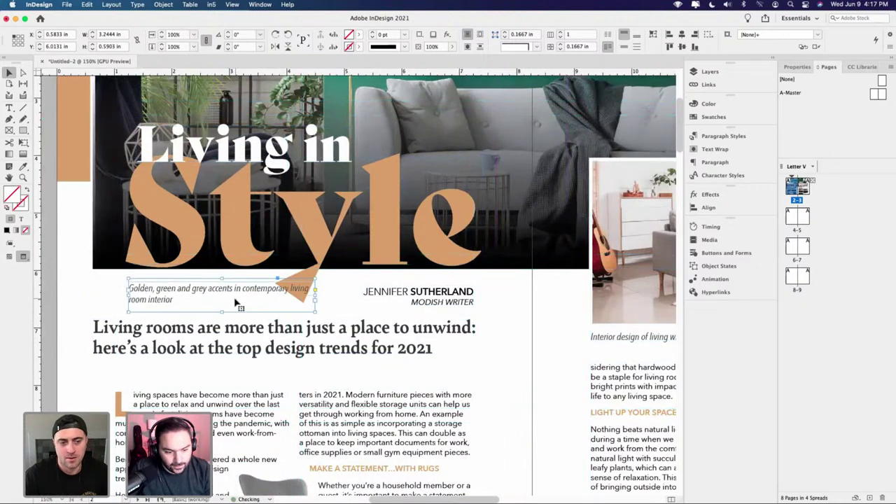
scroll(236, 304, up, 3)
scroll(236, 304, right, 2)
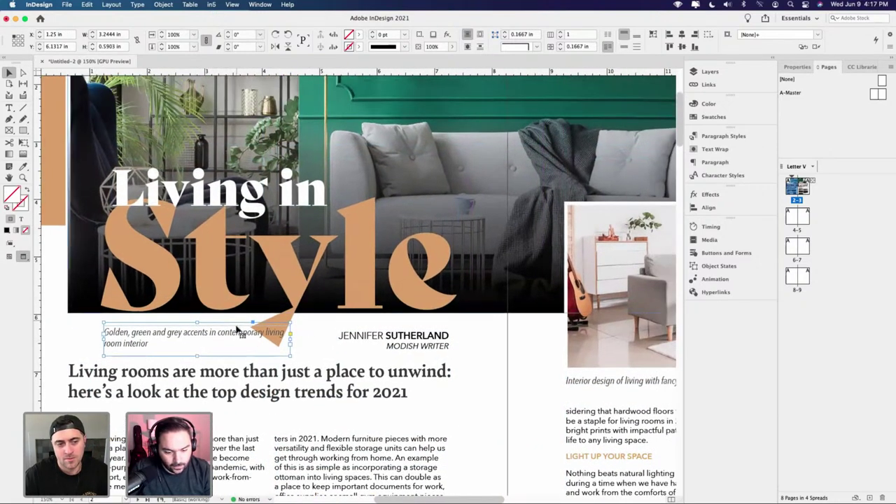
scroll(238, 329, up, 3)
scroll(238, 329, left, 3)
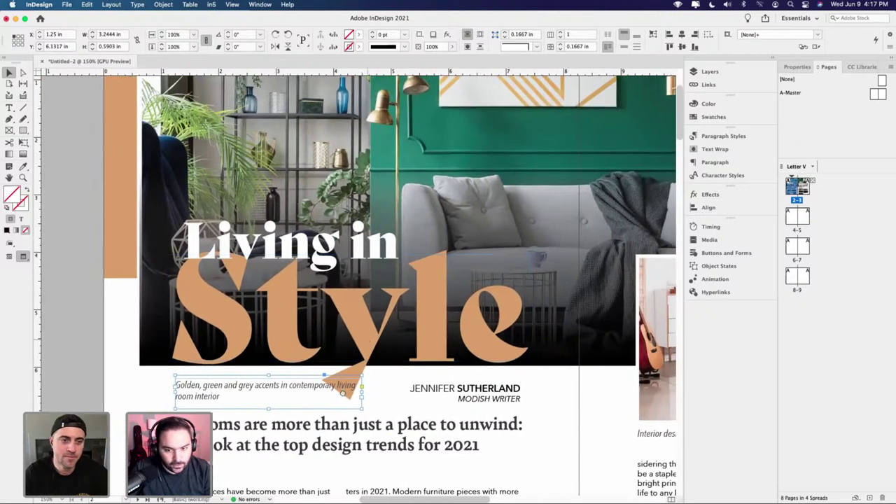
scroll(287, 368, up, 3)
scroll(287, 368, right, 2)
scroll(287, 367, down, 4)
drag(262, 373, 490, 119)
scroll(490, 119, up, 3)
- Make the caption text white with the [Paper] swatch
triple_click(423, 188)
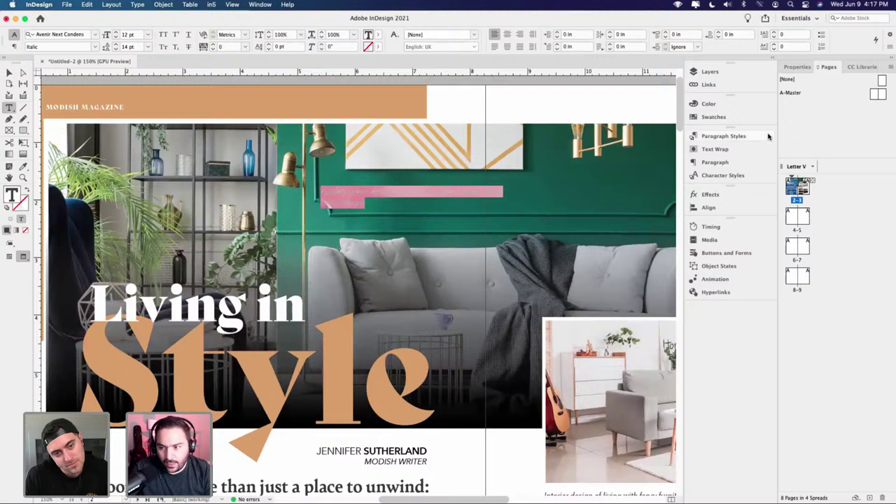
click(714, 117)
scroll(617, 198, down, 2)
scroll(616, 182, up, 5)
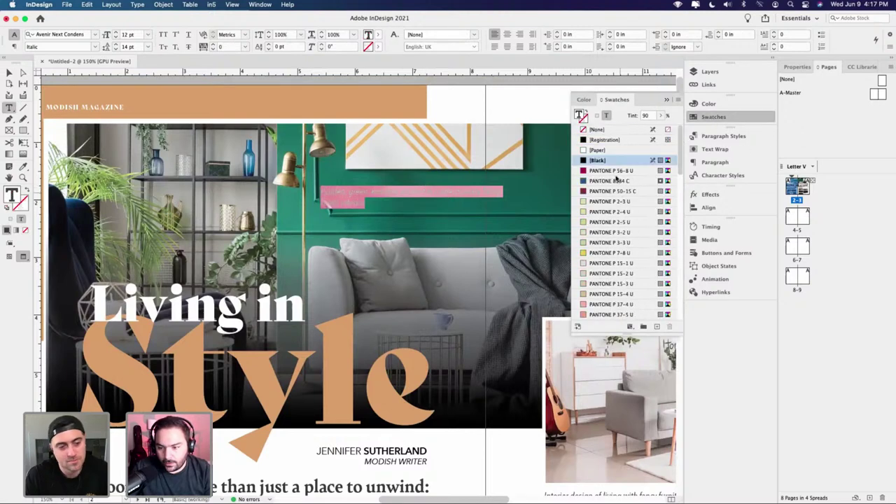
click(609, 149)
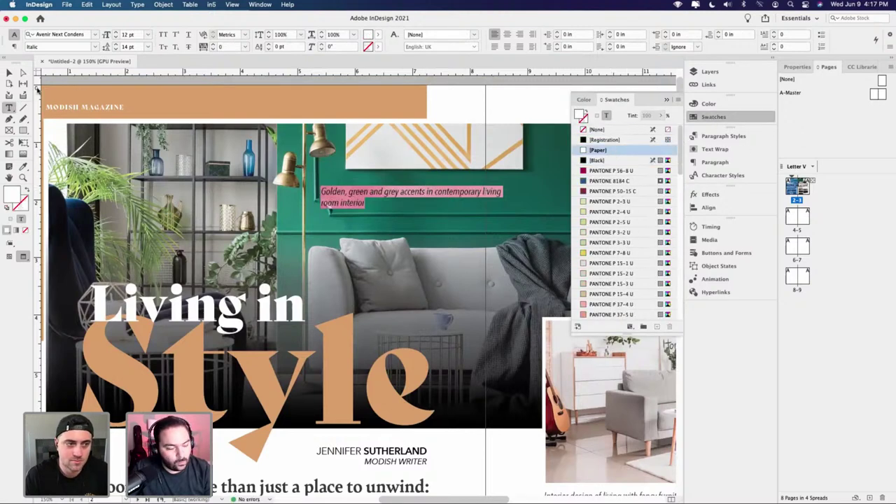
- Narrow the caption frame so the text rewraps onto two lines, then check its placement
click(10, 72)
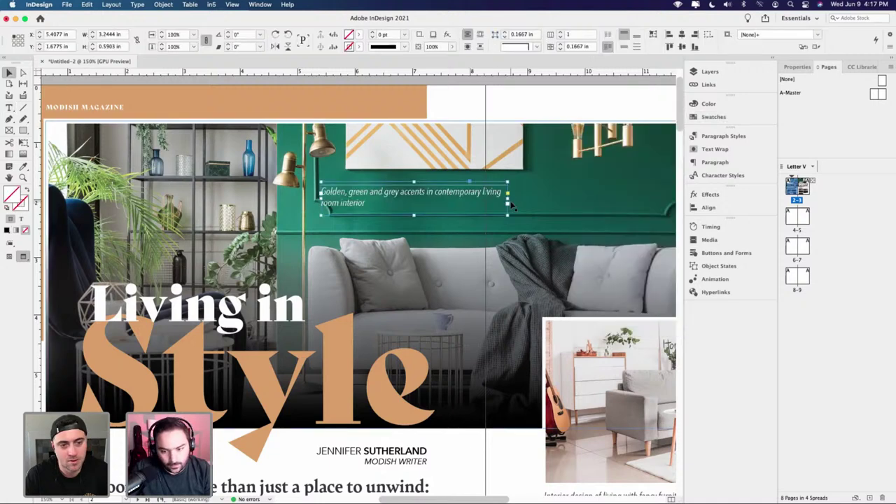
drag(508, 199, 394, 213)
key(w)
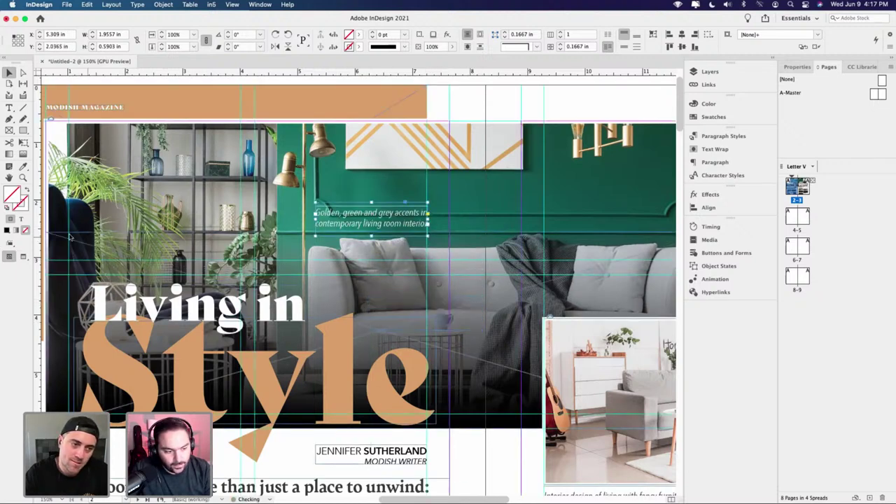
scroll(358, 280, down, 5)
scroll(359, 280, left, 2)
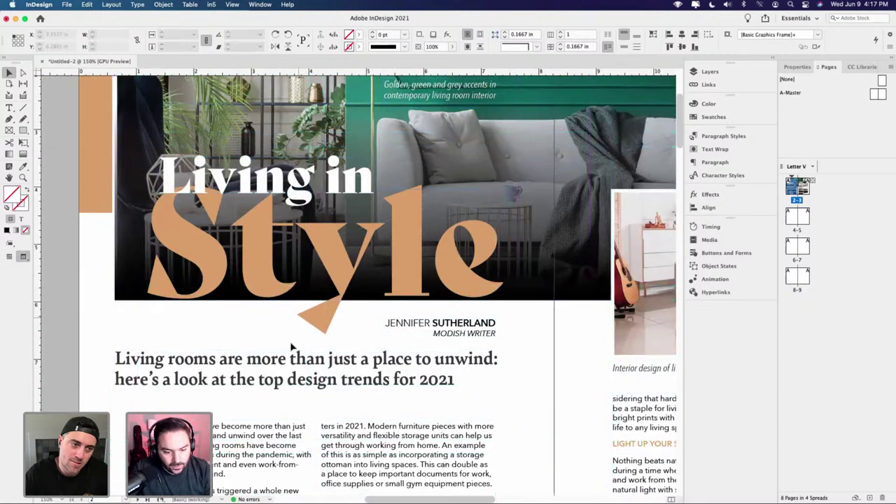
click(313, 345)
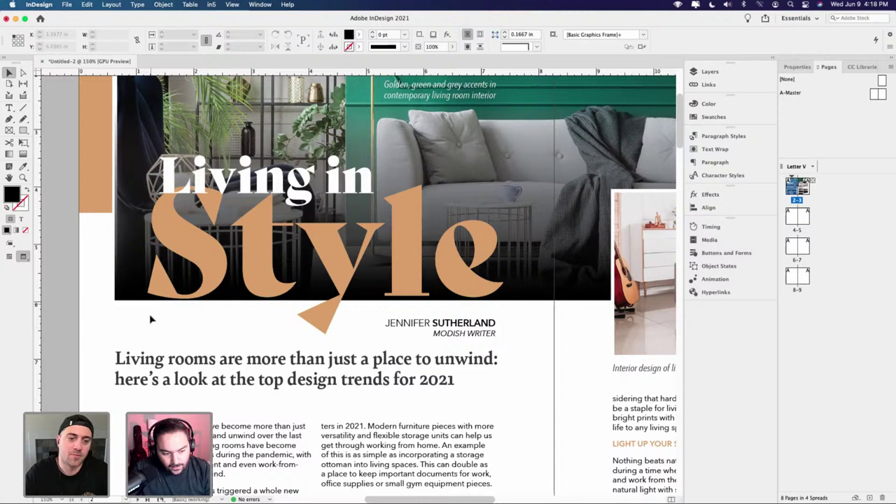
scroll(150, 319, up, 3)
scroll(150, 319, right, 1)
drag(410, 205, 435, 186)
scroll(407, 259, up, 1)
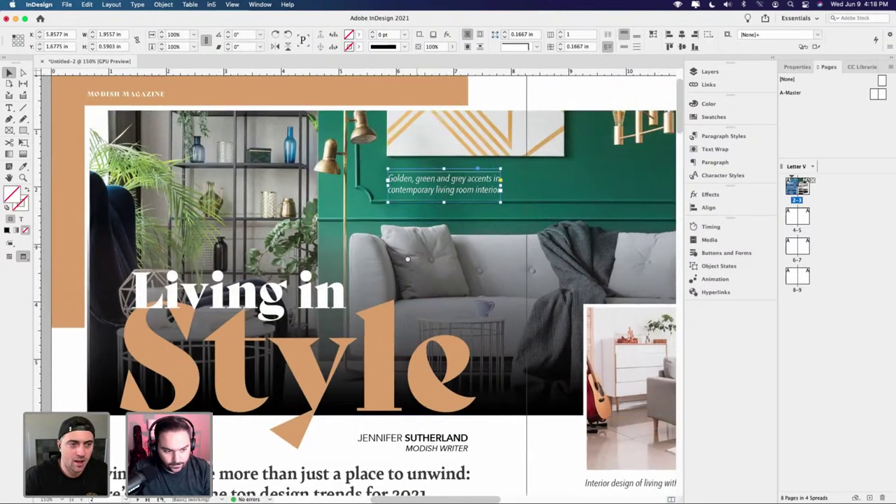
scroll(407, 259, up, 1)
scroll(407, 259, right, 1)
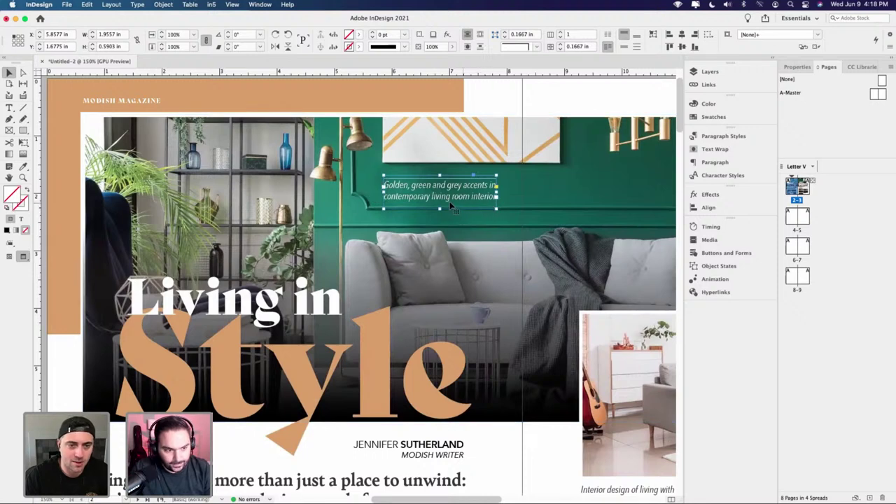
scroll(468, 226, left, 2)
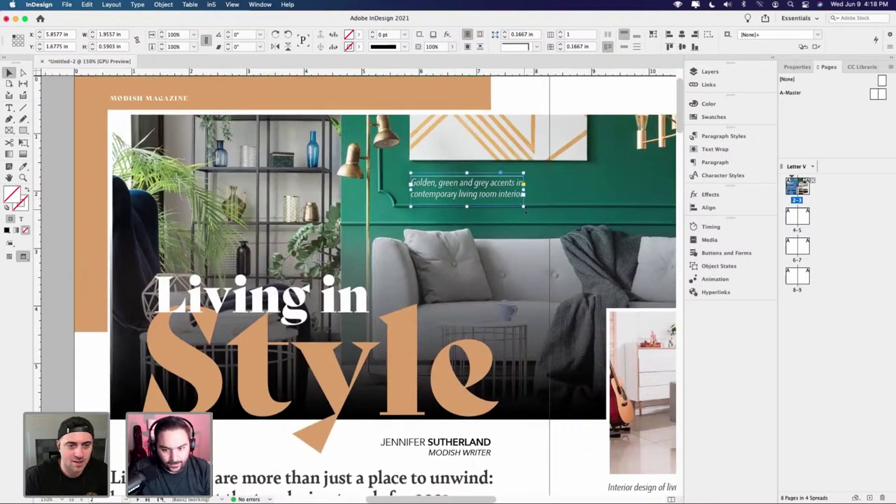
- Rotate the caption 90° to stand vertical and fit the frame to its two lines
drag(525, 208, 97, 237)
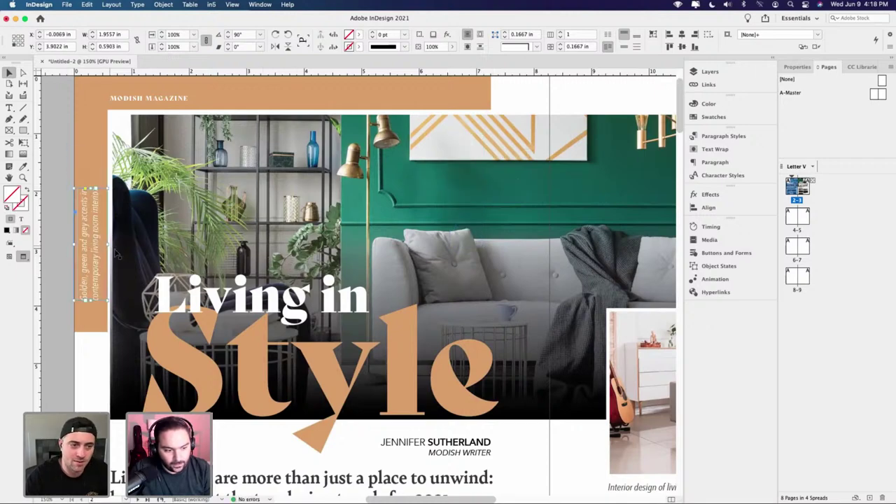
scroll(105, 249, up, 5)
scroll(105, 249, down, 2)
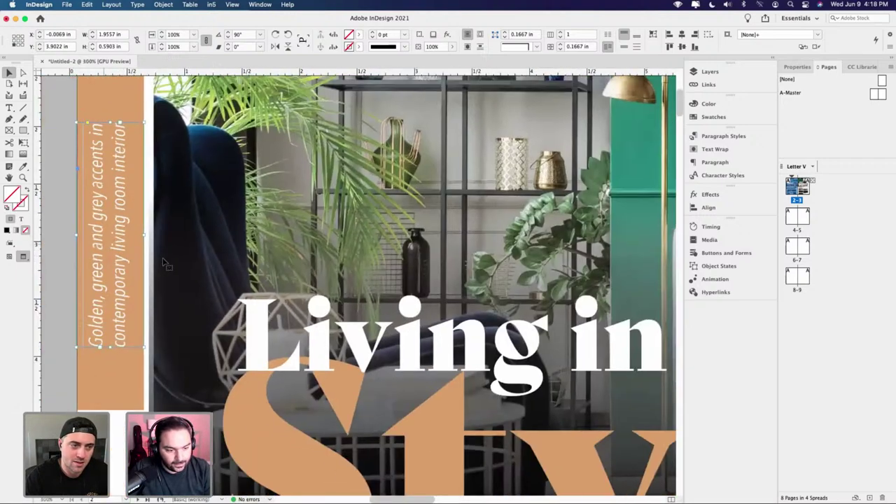
double_click(168, 244)
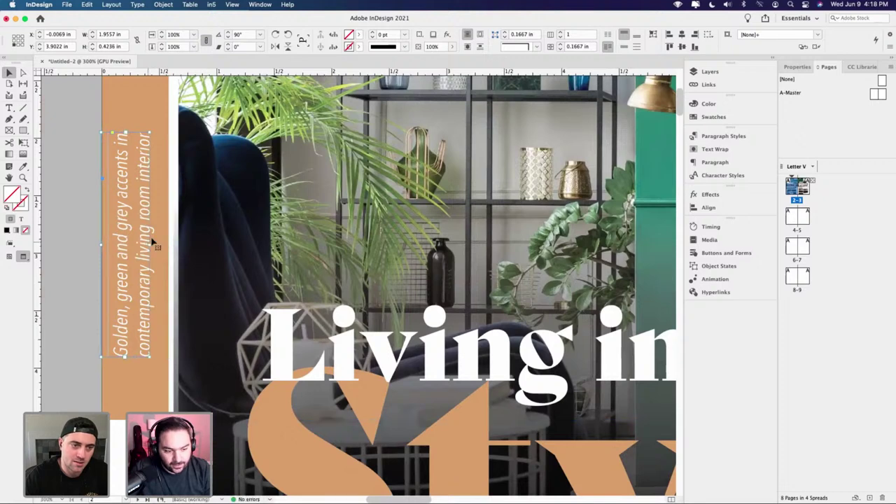
drag(156, 243, 200, 270)
double_click(168, 270)
key(ctrl+a)
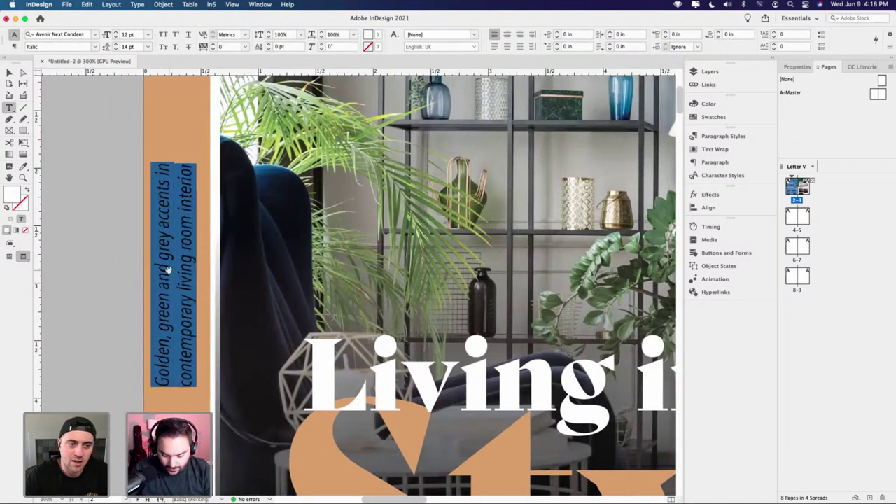
key(ctrl+z)
key(ctrl+z)
key(ctrl+z)
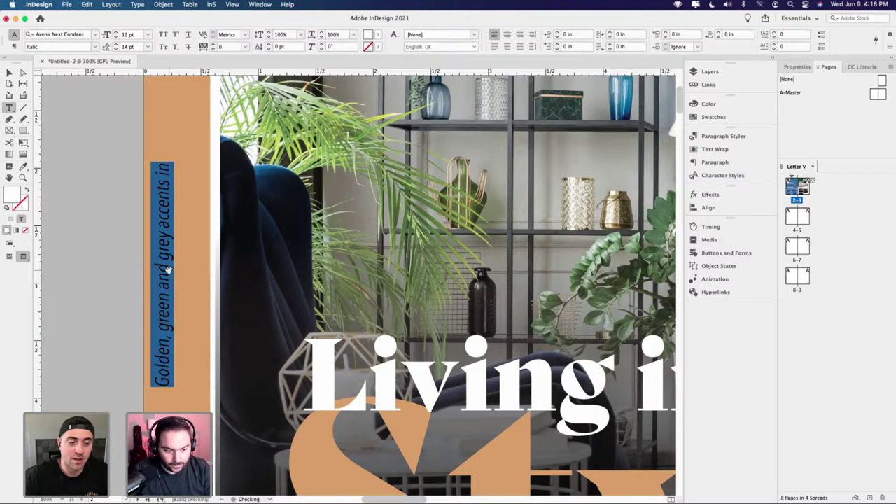
key(ctrl+shift+z)
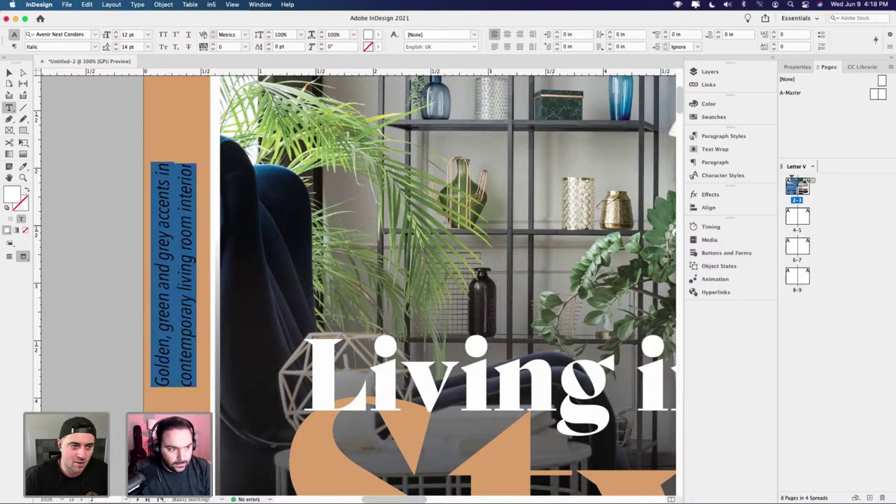
key(Escape)
- Adjust the rotated caption frame's length and position along the tan side bar
key(ctrl+minus)
key(ctrl+minus)
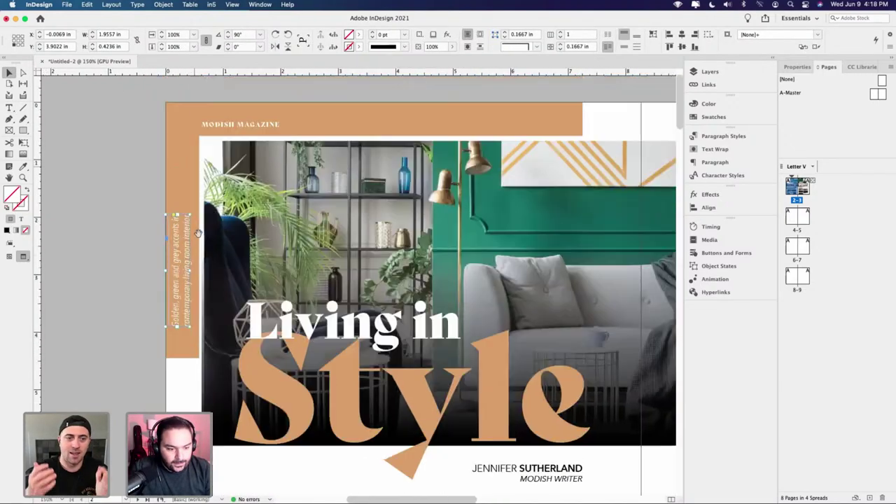
scroll(198, 233, up, 1)
drag(179, 233, 179, 155)
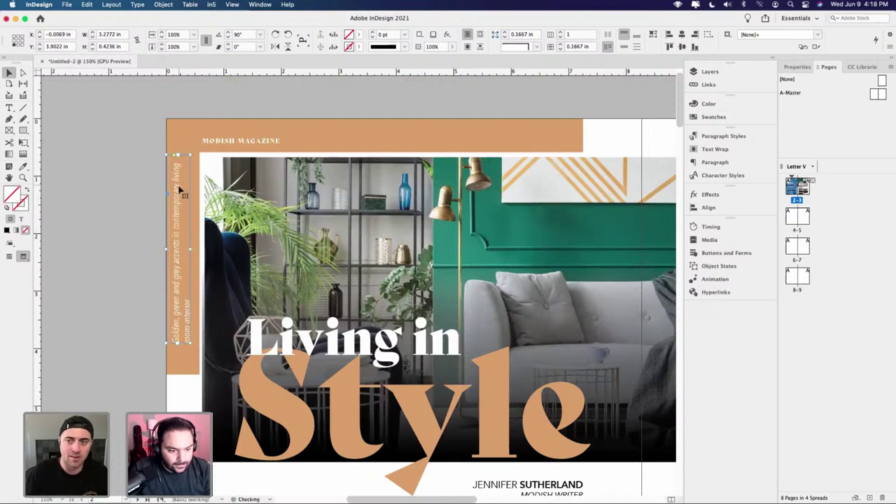
drag(184, 260, 187, 277)
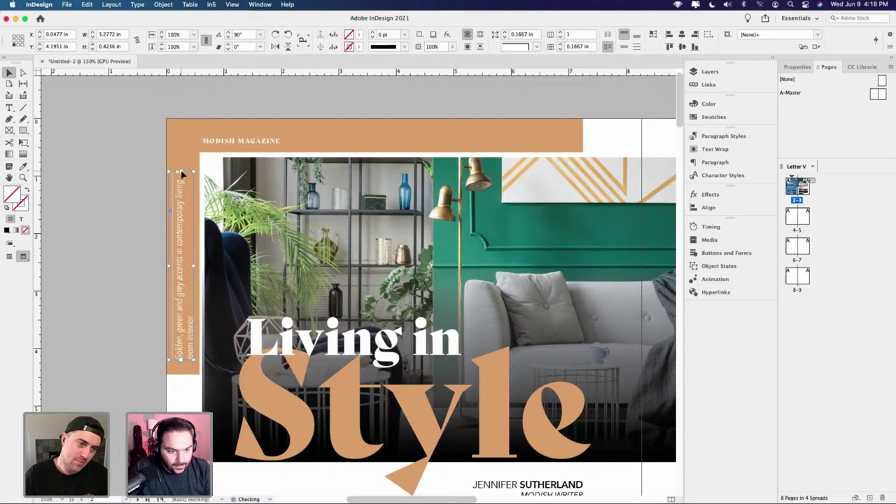
drag(180, 172, 181, 203)
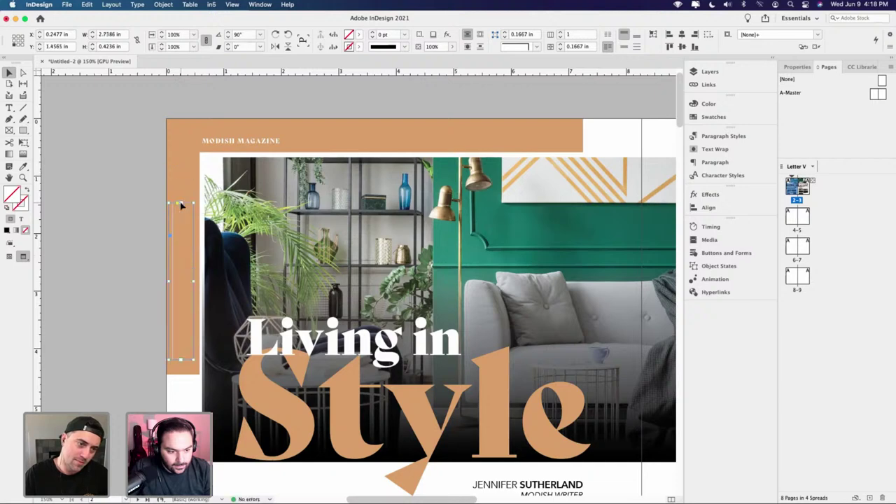
- Turn off hyphenation for the rotated caption text
triple_click(188, 238)
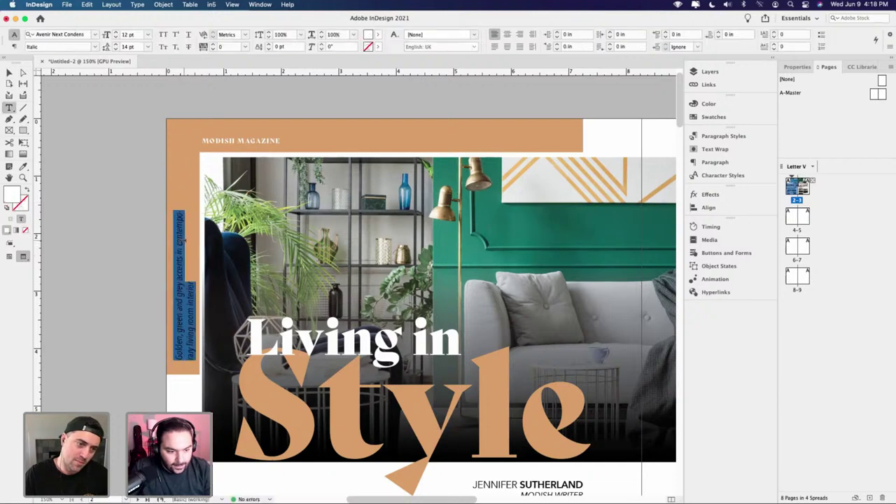
click(797, 67)
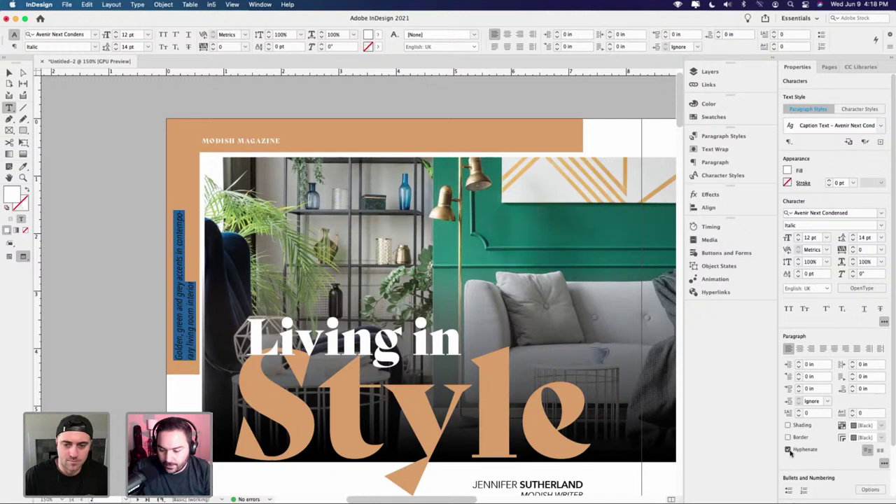
click(788, 450)
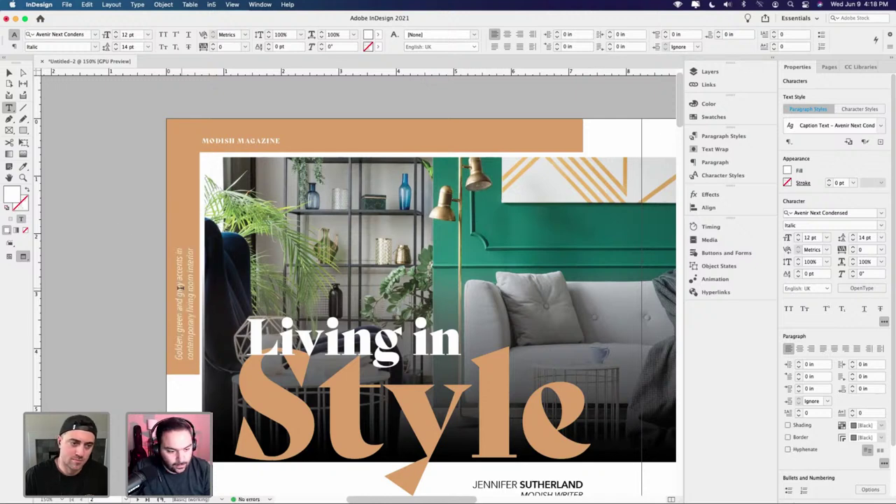
key(Escape)
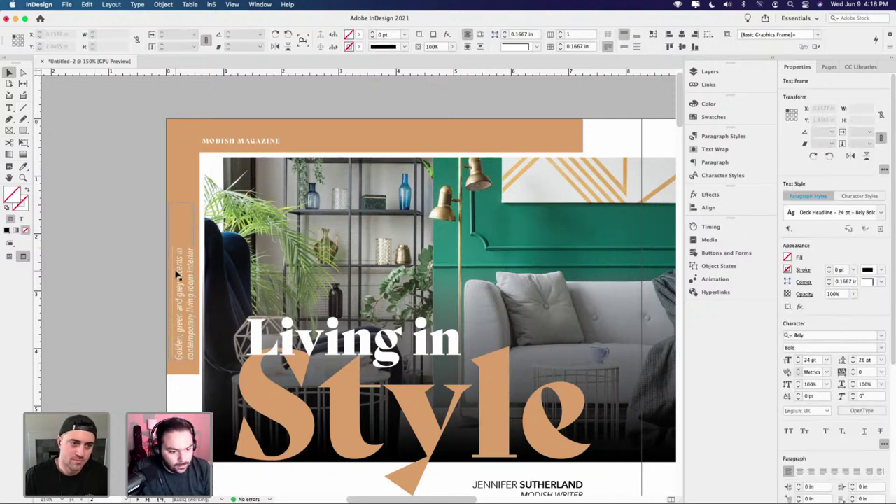
- Nudge the caption frame slightly left on the tan bar and zoom to 100%
click(182, 276)
click(171, 283)
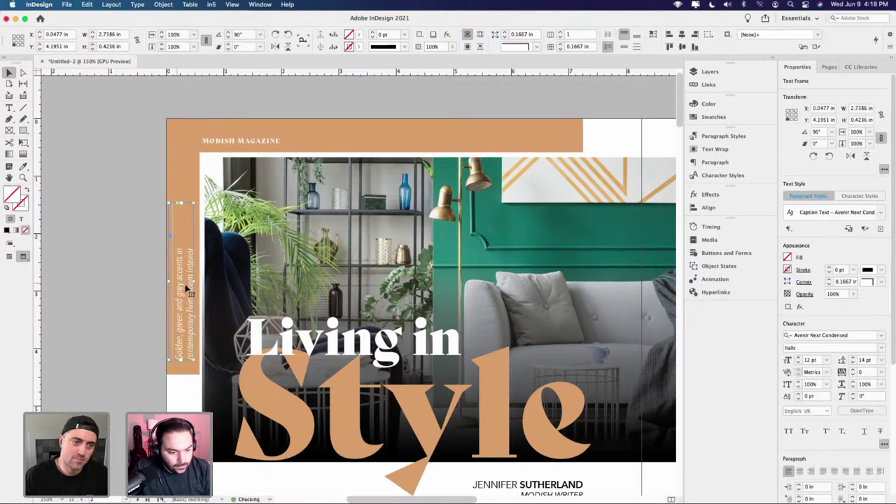
drag(188, 286, 187, 285)
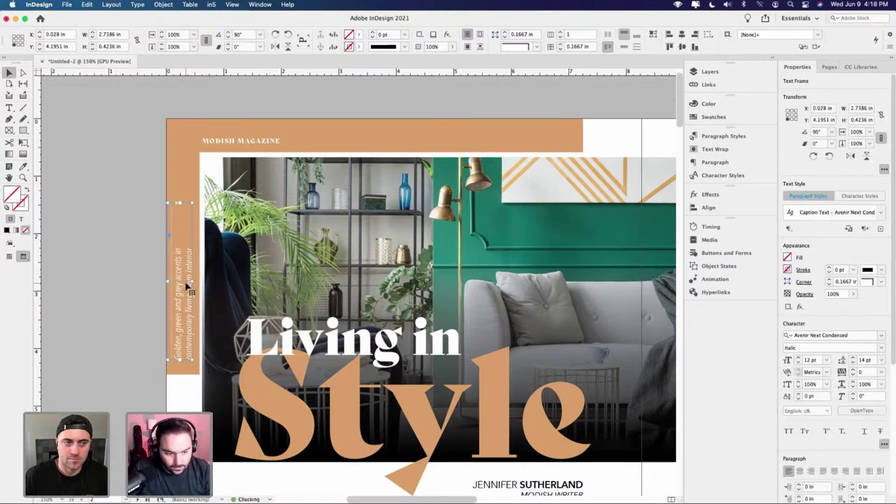
click(149, 283)
key(super+1)
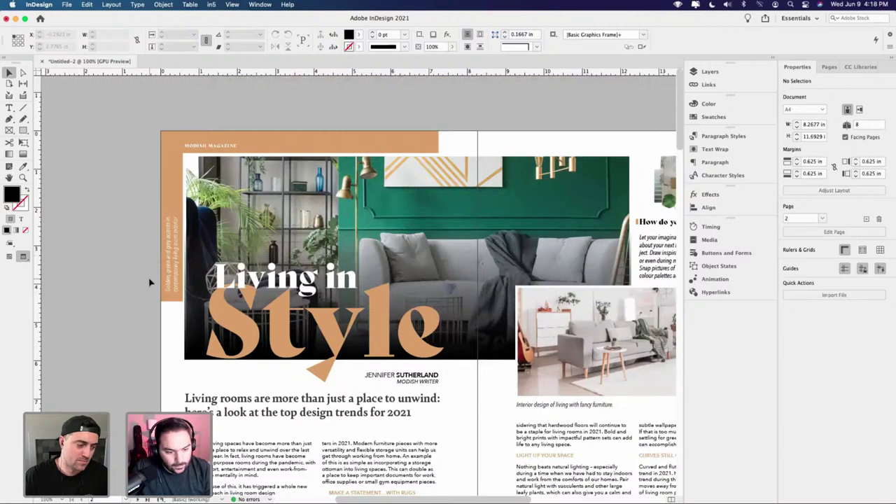
- Zoom out to 75% with guides shown and inspect the small moodboard image
key(super+minus)
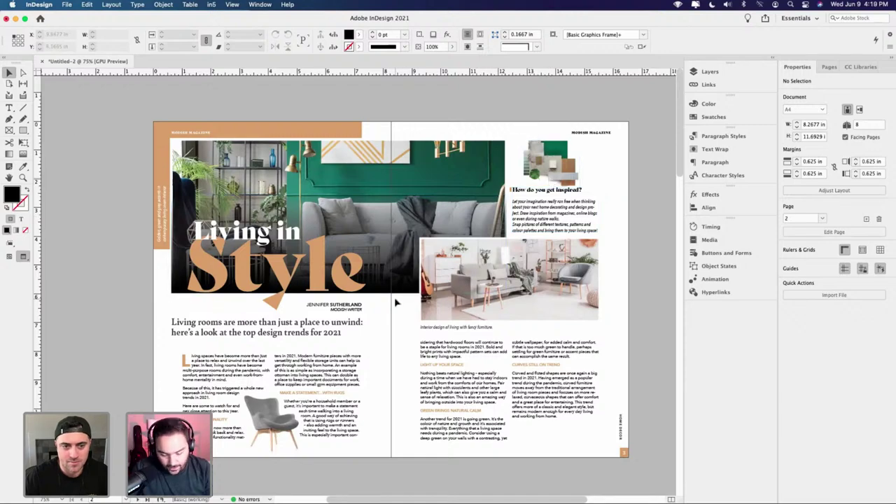
key(w)
key(w)
scroll(394, 297, down, 8)
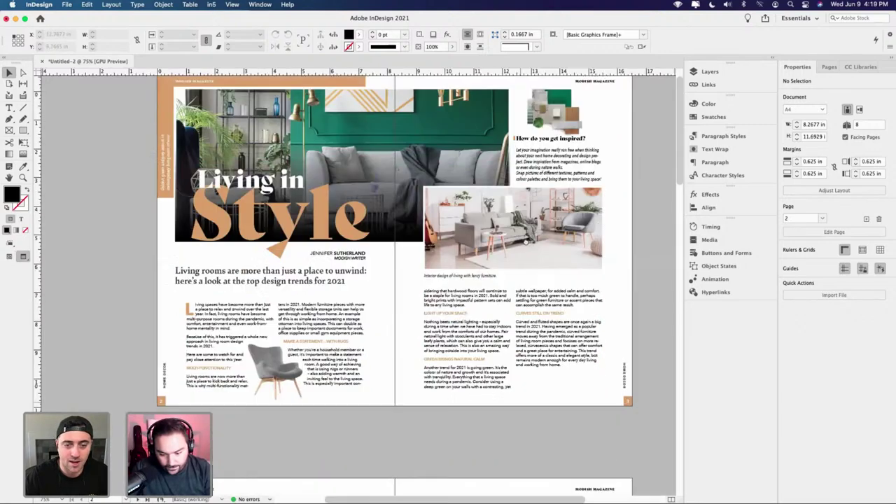
scroll(497, 296, up, 6)
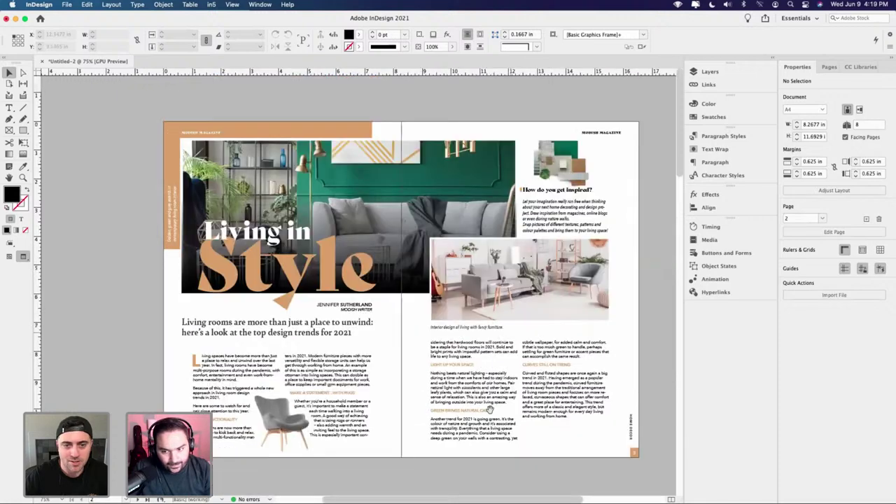
click(586, 181)
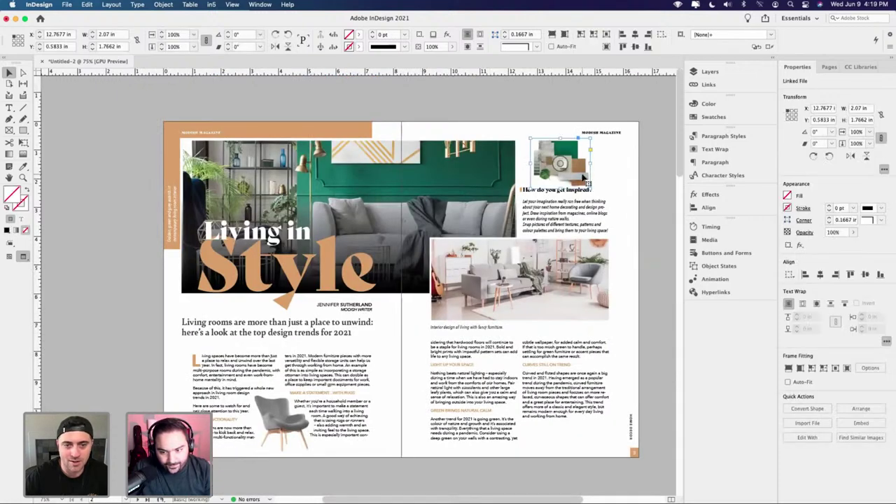
click(608, 178)
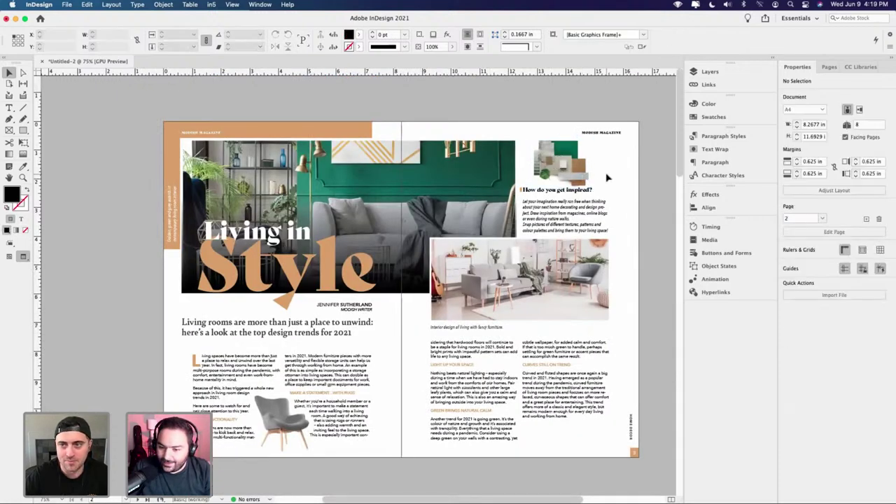
- Recheck the moodboard image and scroll down through page 3's two-column body text
scroll(588, 175, right, 2)
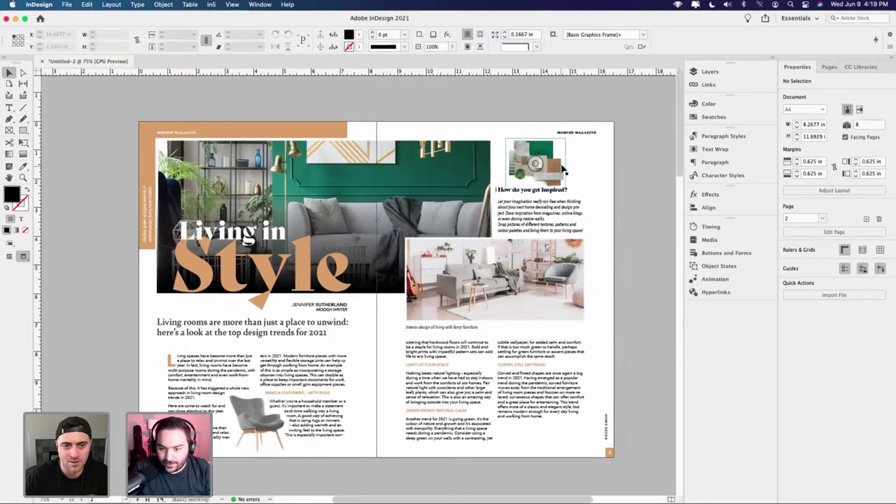
scroll(563, 170, up, 3)
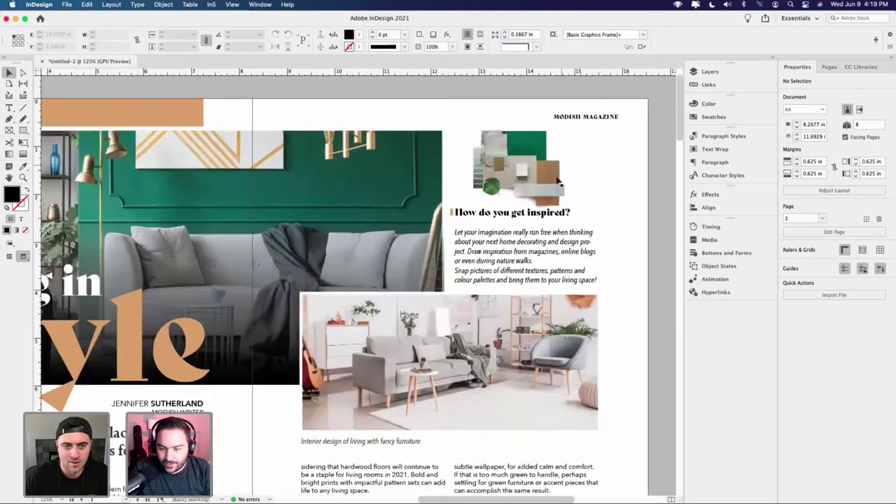
click(556, 189)
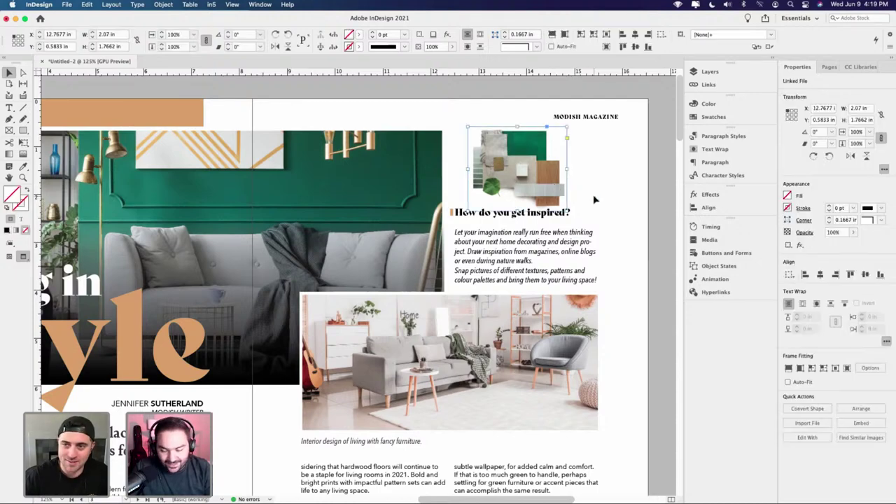
click(594, 204)
scroll(593, 231, down, 5)
scroll(450, 308, down, 5)
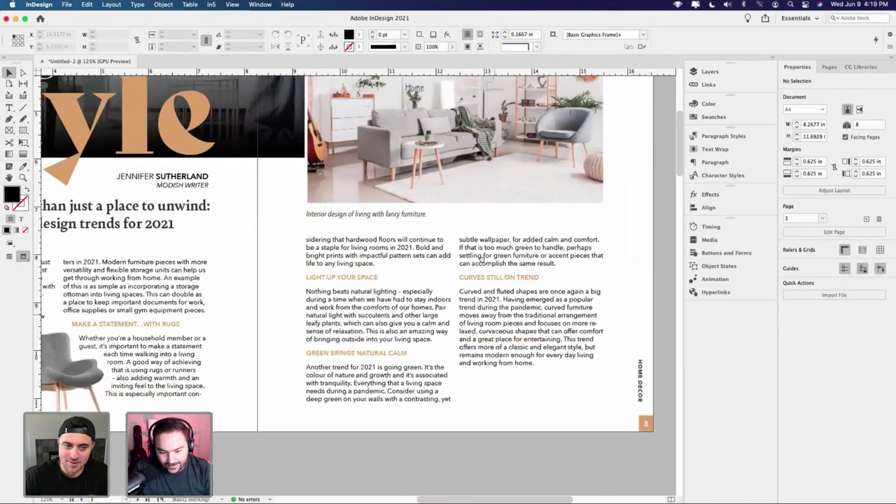
scroll(450, 308, left, 2)
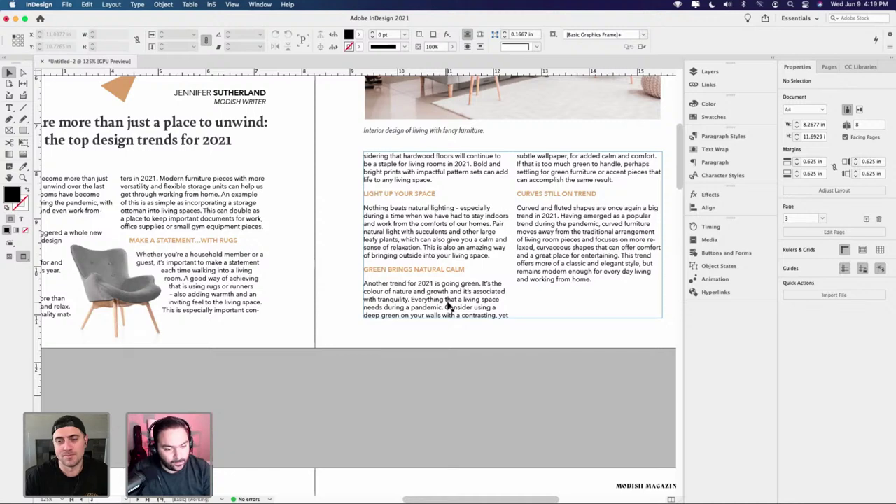
- Scroll down to the empty pages 4–5 spread at 100% with guides shown and look around it
drag(410, 354, 432, 239)
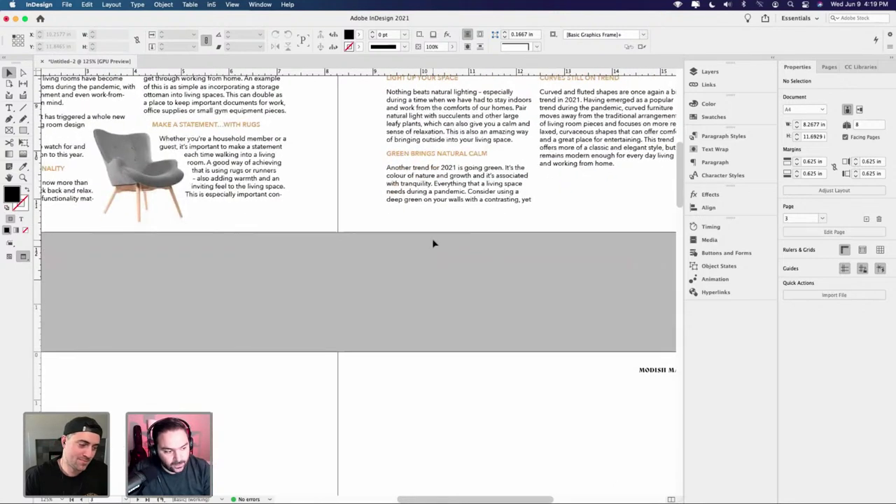
key(super+minus)
scroll(413, 210, down, 3)
key(w)
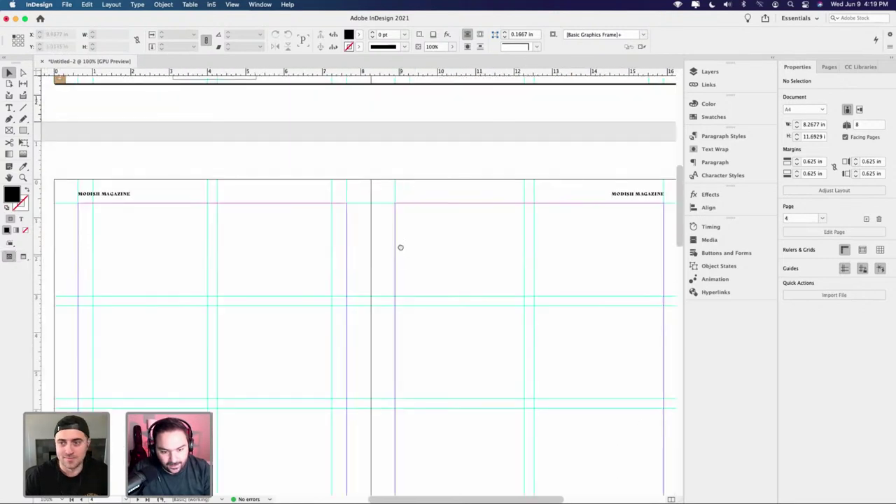
scroll(401, 247, down, 10)
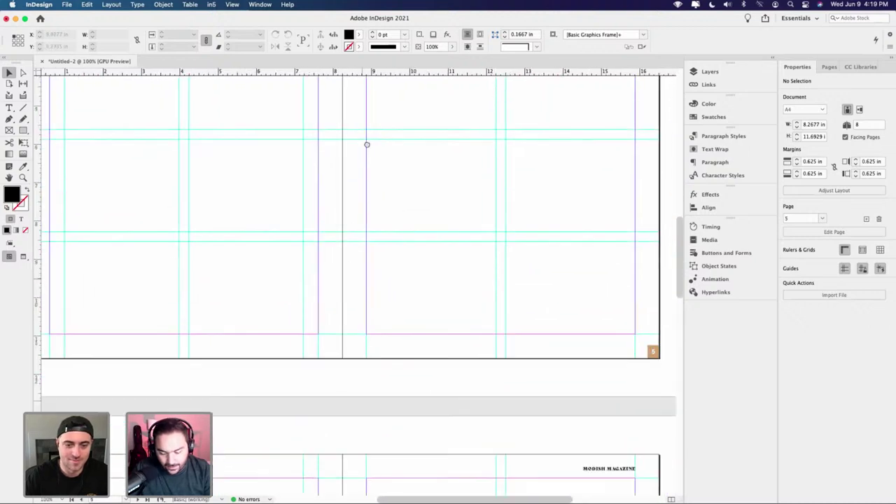
scroll(474, 399, right, 4)
scroll(514, 386, up, 3)
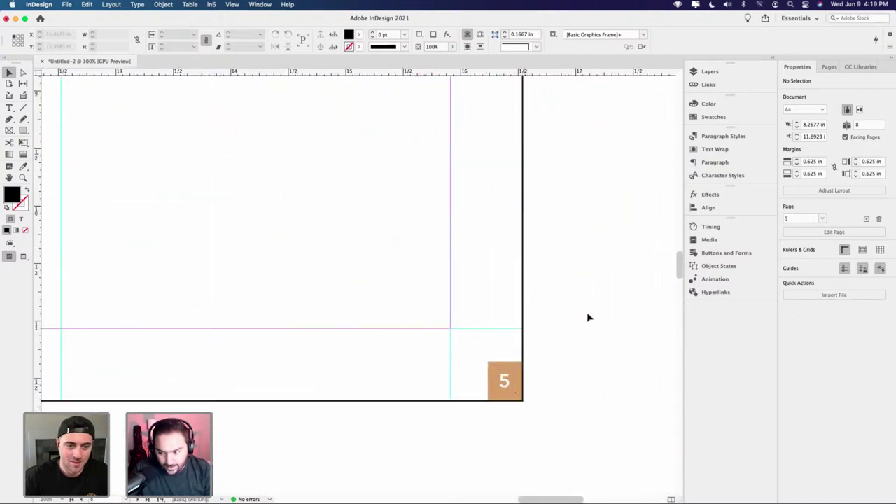
scroll(588, 318, down, 6)
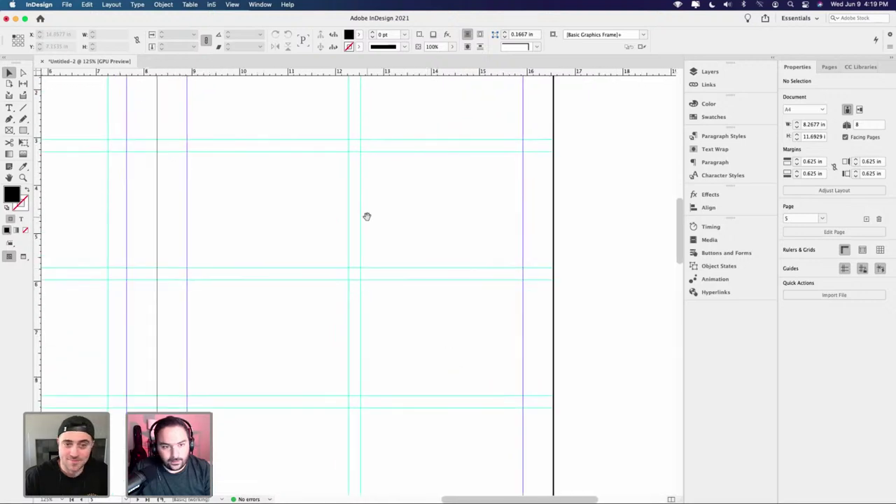
scroll(367, 216, down, 2)
scroll(329, 316, up, 3)
scroll(430, 260, left, 3)
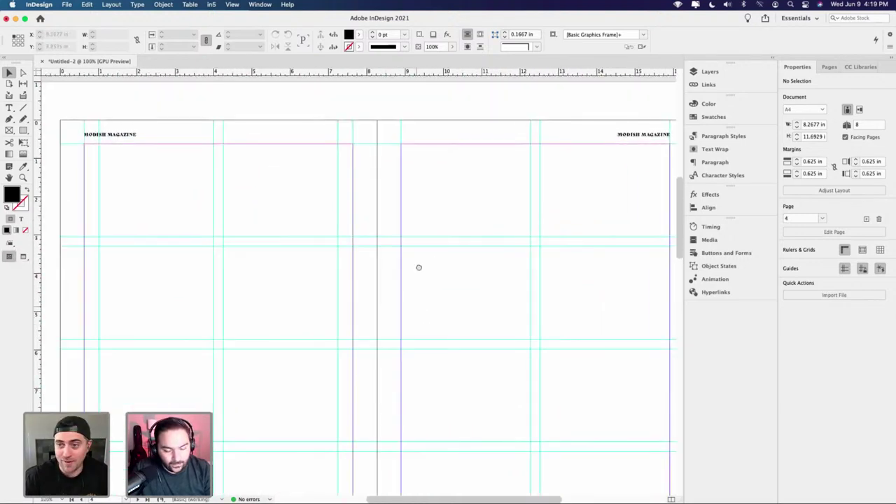
scroll(418, 260, down, 2)
scroll(418, 260, up, 2)
scroll(415, 286, down, 2)
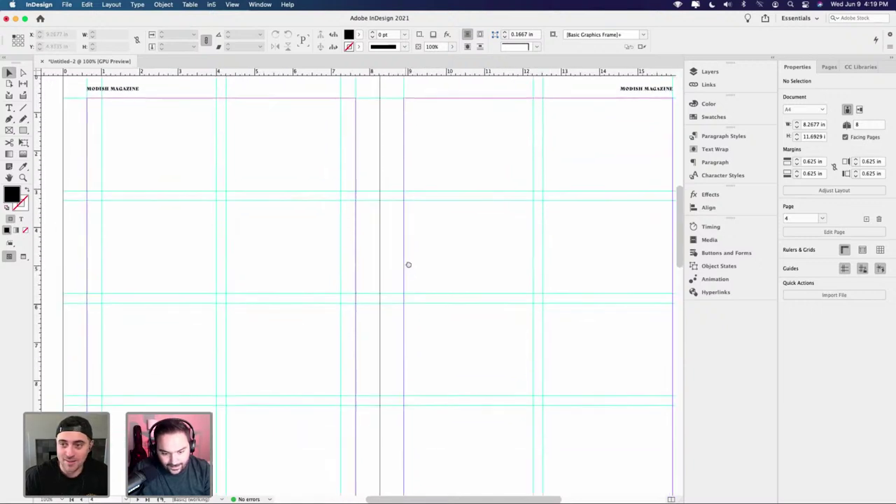
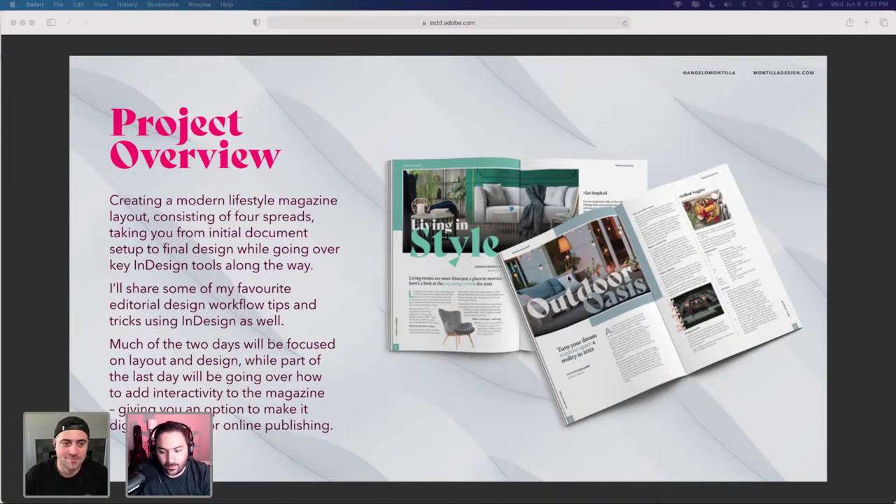
- Close the Safari project overview window to bring the InDesign spread back
click(22, 24)
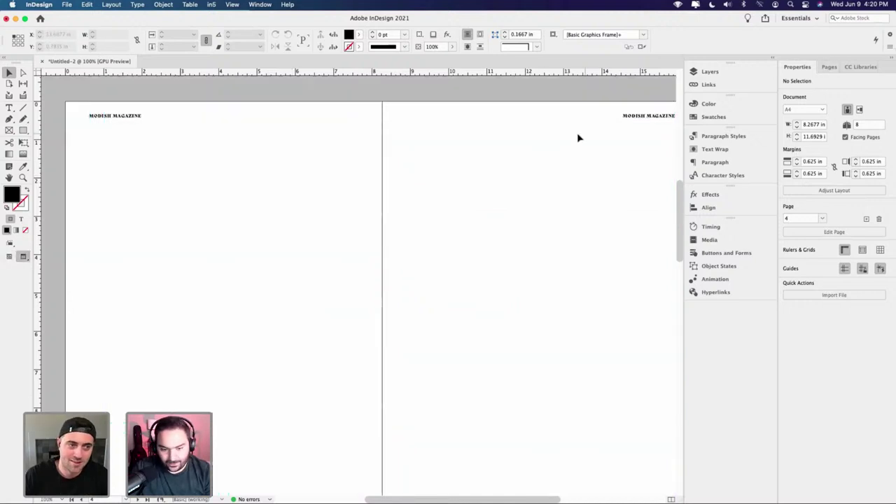
- Open the CC Libraries panel and expand the Outdoor Living asset group
scroll(371, 248, left, 2)
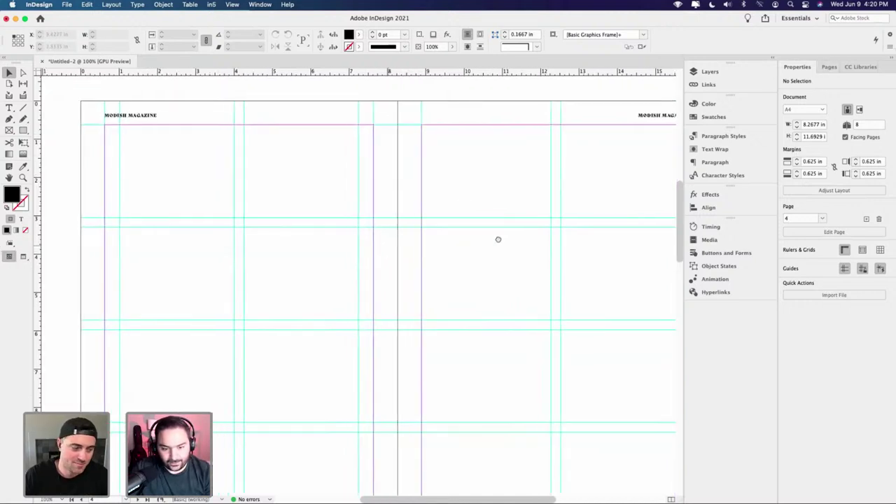
click(825, 67)
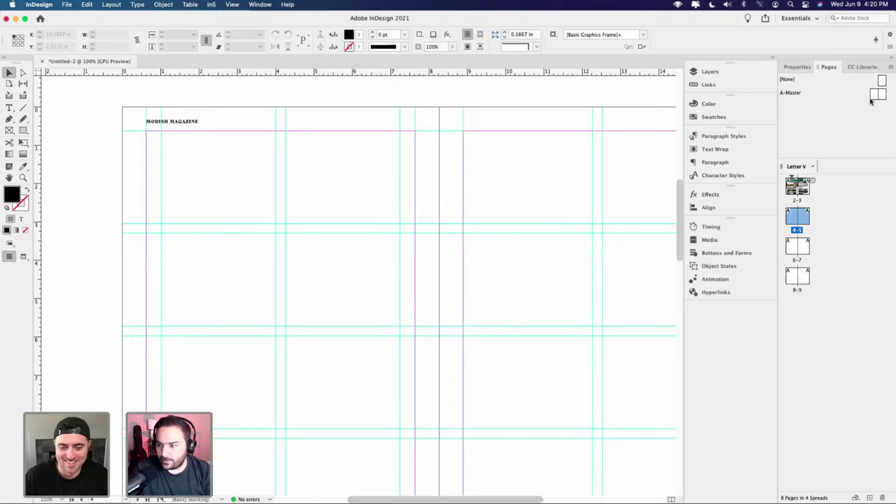
click(848, 120)
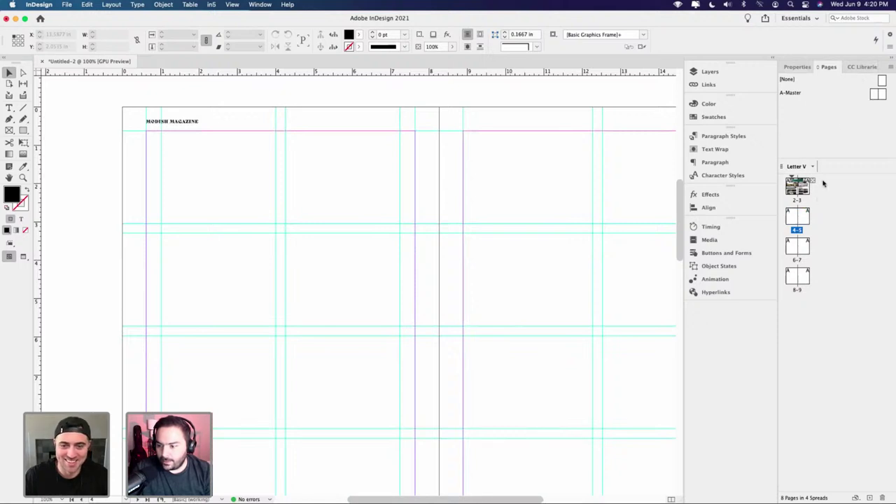
click(854, 67)
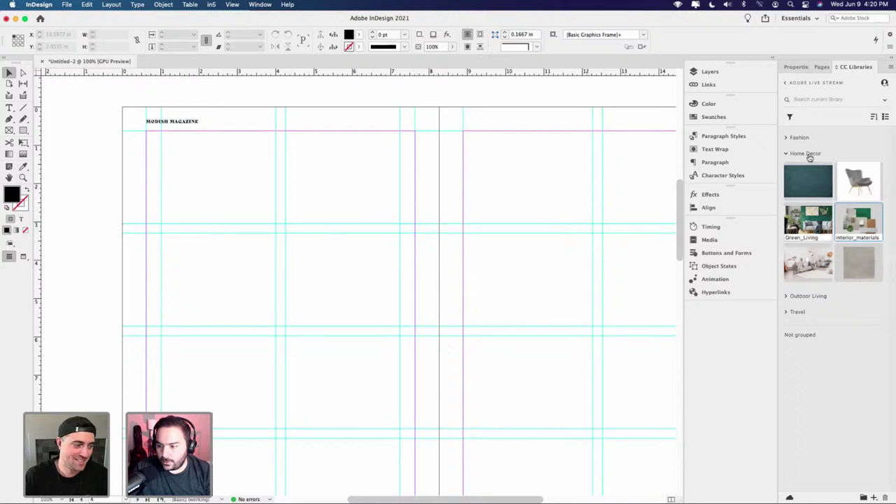
click(787, 153)
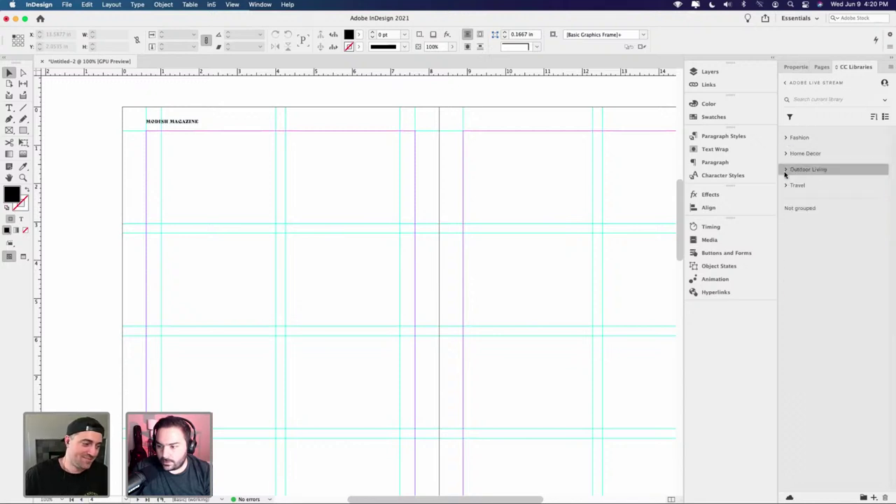
click(787, 169)
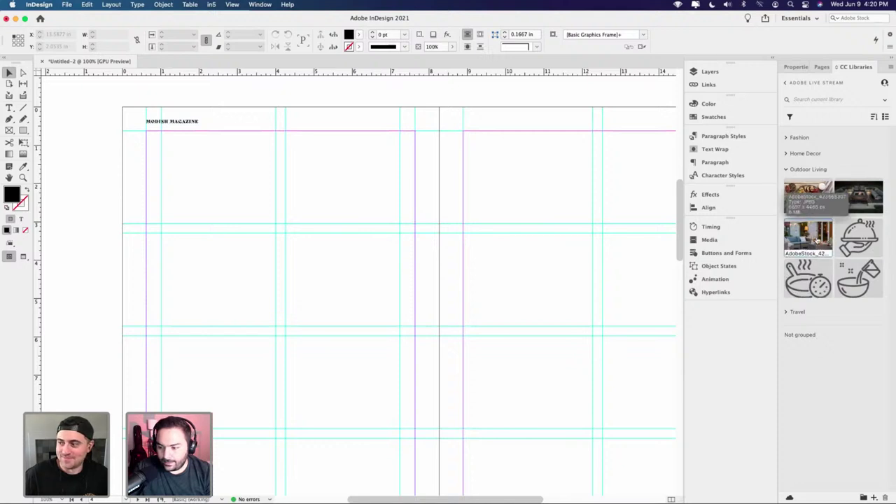
- Place the sofa photo in a frame from the top-left margin, then scale and nudge it
drag(813, 239, 203, 180)
drag(162, 132, 463, 335)
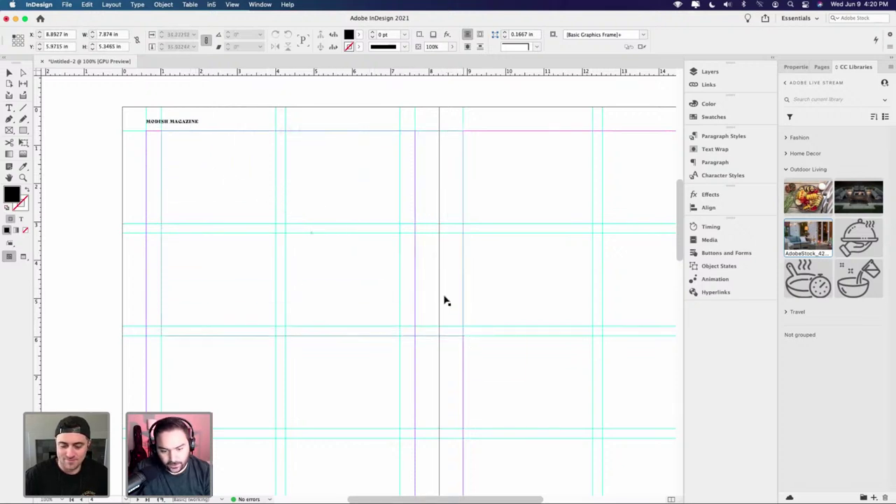
click(308, 236)
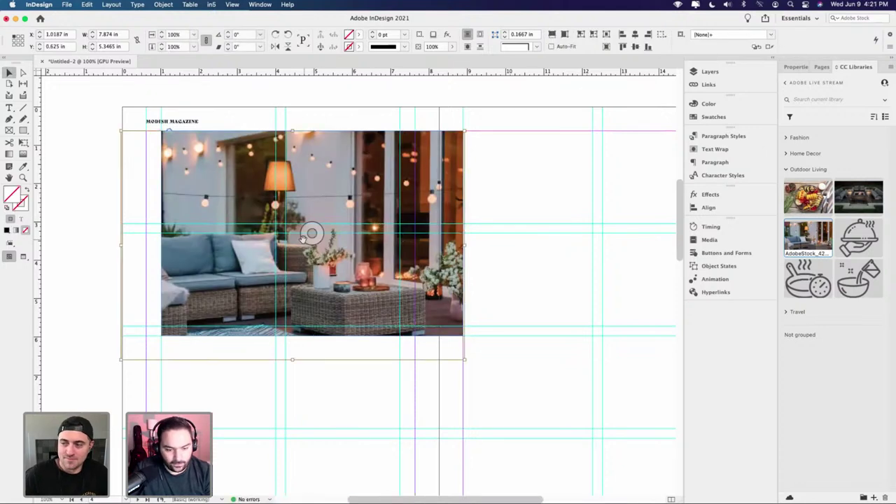
key(super+alt+comma)
key(super+alt+comma)
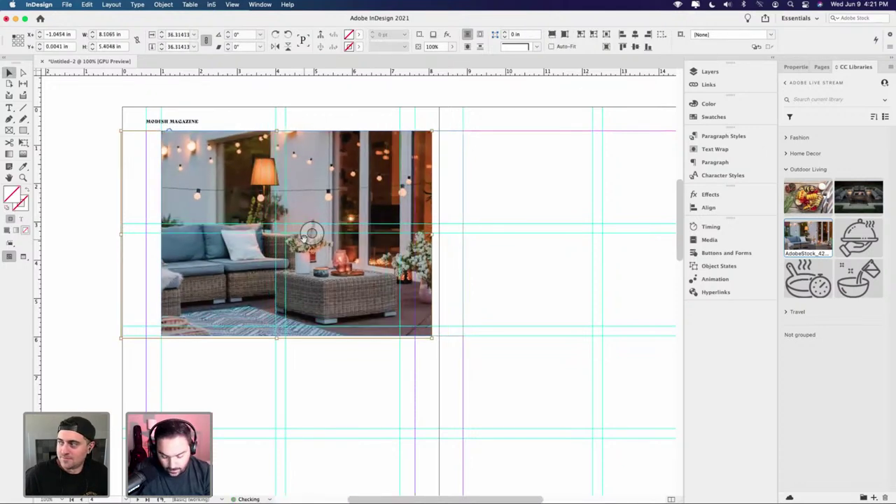
key(shift+Right)
key(shift+Right)
key(shift+Right)
key(shift+Right)
key(shift+Right)
key(shift+Right)
key(shift+Right)
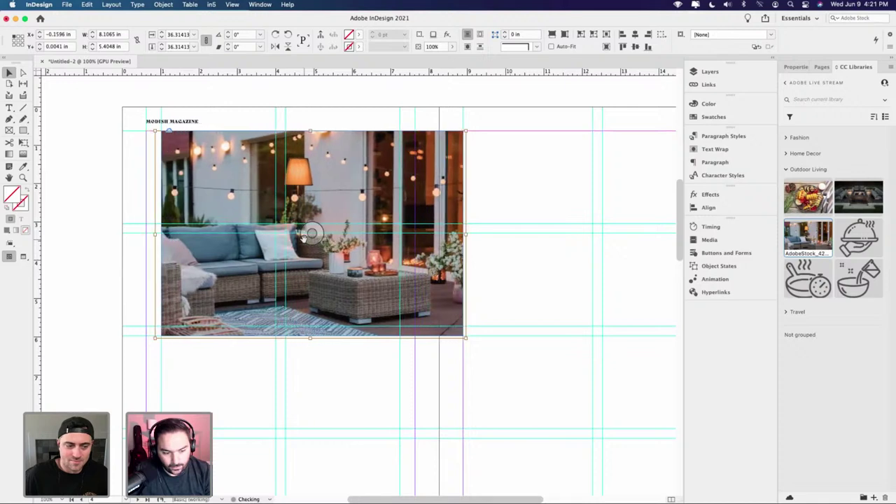
key(Up)
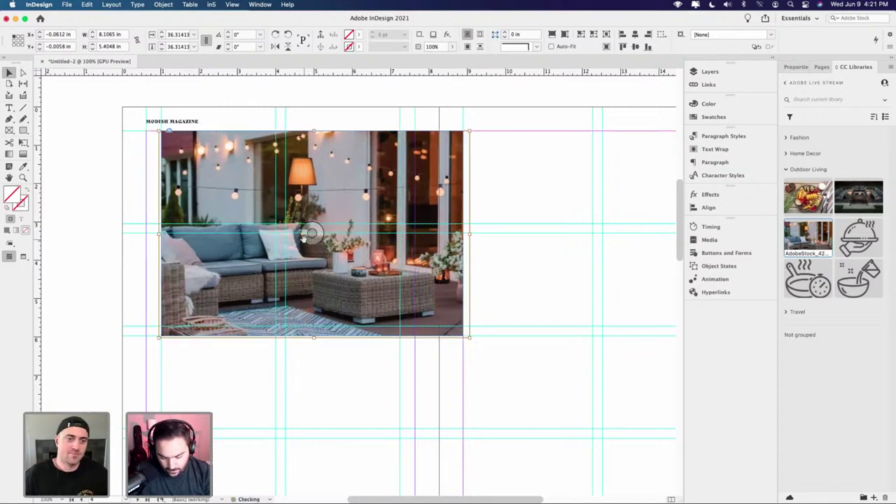
key(Left)
key(Left)
key(Left)
key(Left)
key(Left)
key(Left)
key(Left)
key(Left)
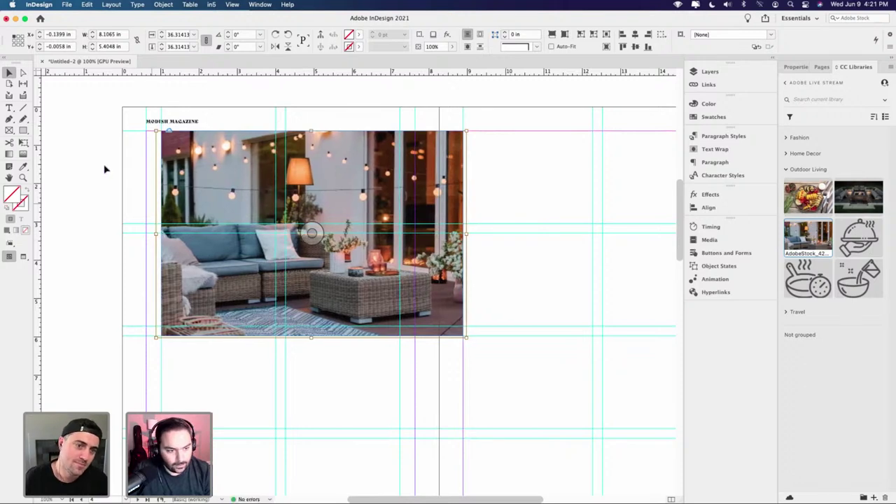
click(44, 150)
click(9, 130)
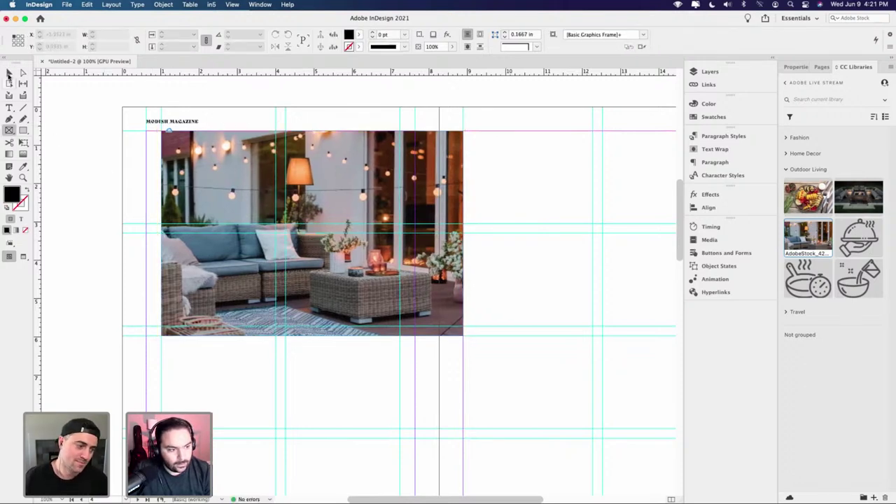
- Collapse the Spread 1 Colours swatch group in the Swatches panel
key(v)
click(732, 117)
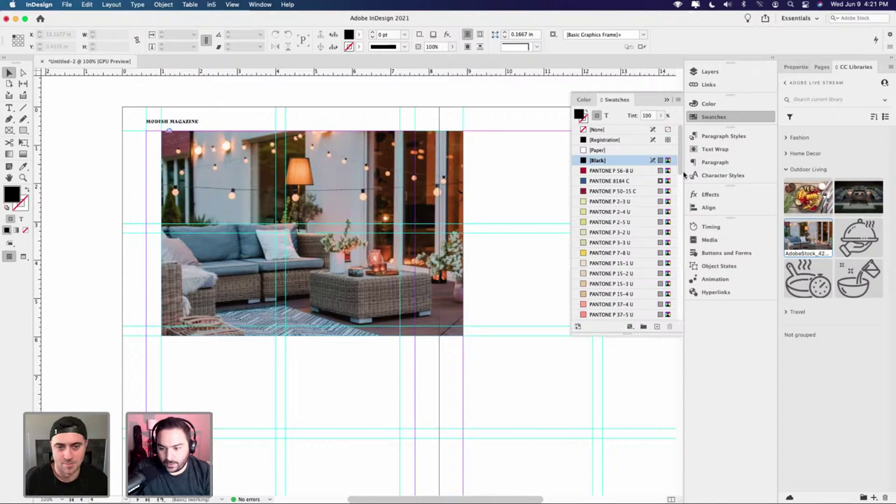
drag(682, 176, 682, 313)
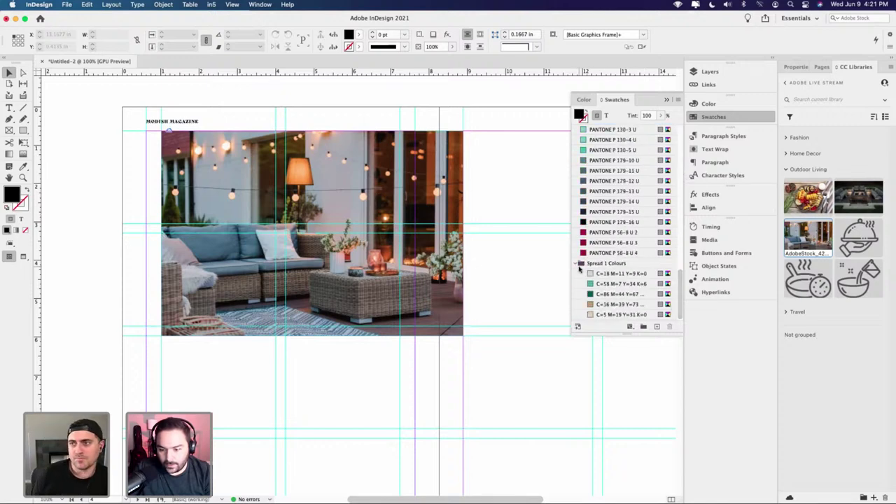
click(579, 264)
click(548, 264)
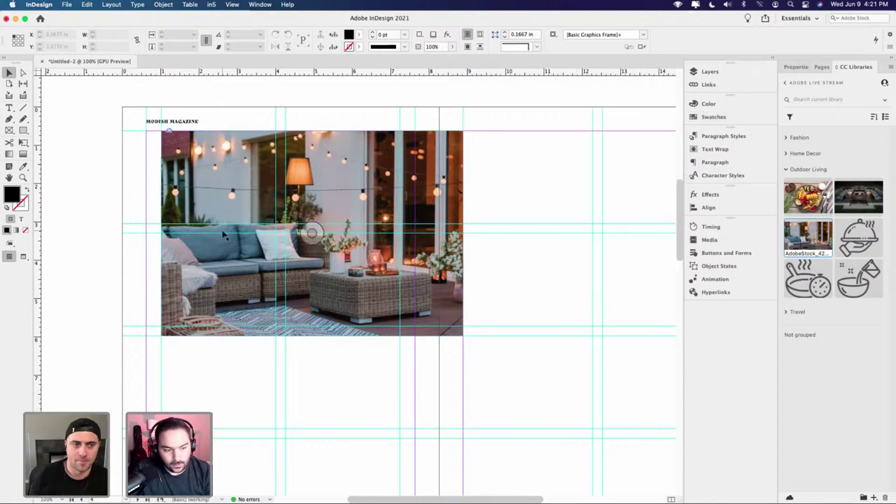
- Sample a colour theme from the sofa photo and add its Muted variation to Swatches
drag(23, 167, 70, 177)
click(249, 179)
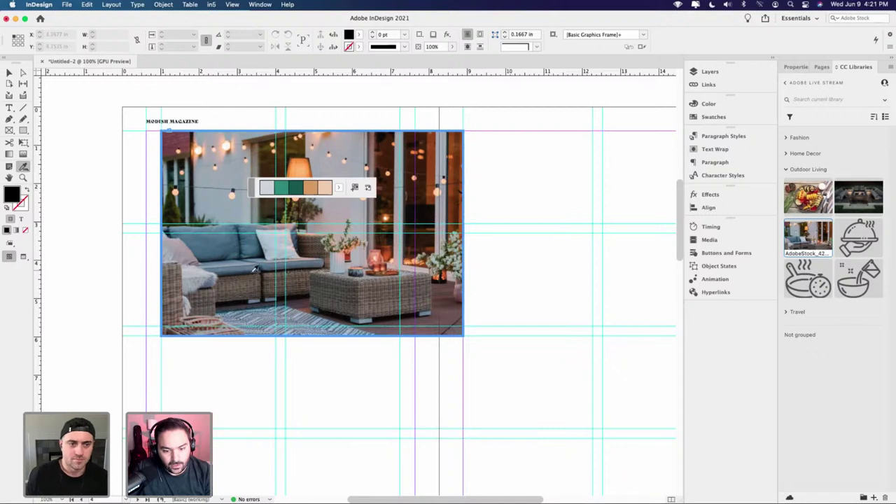
click(355, 261)
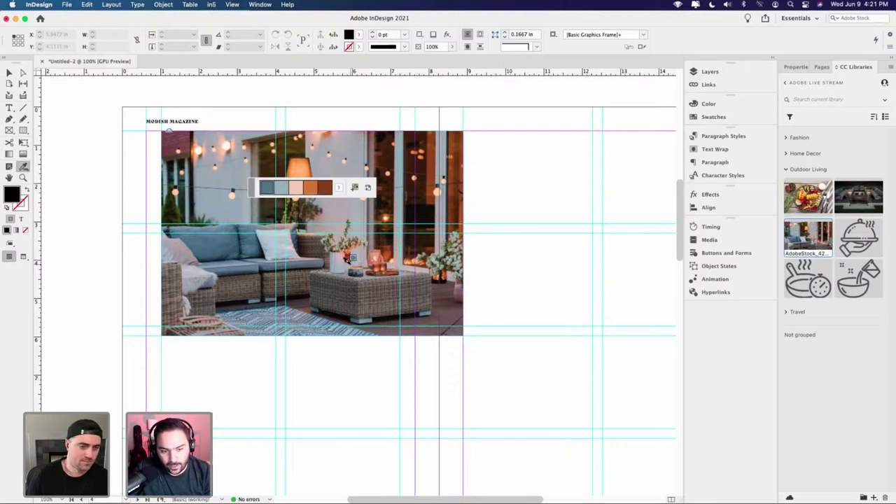
click(339, 188)
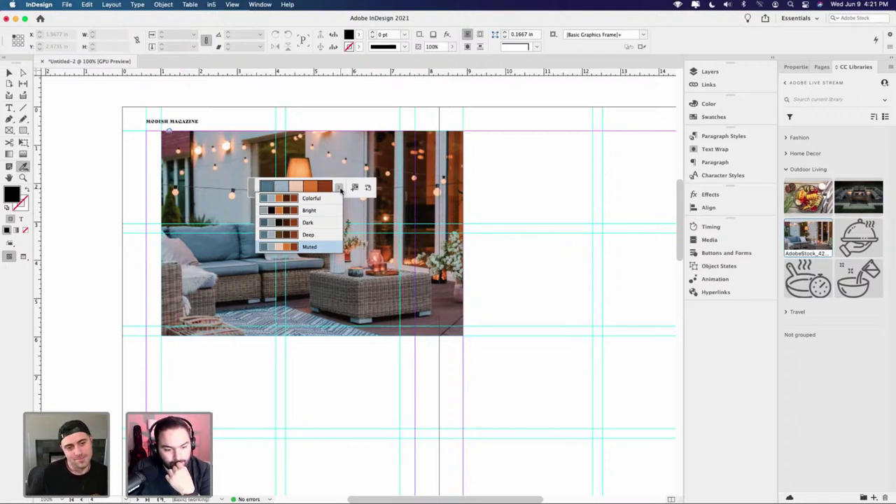
click(313, 247)
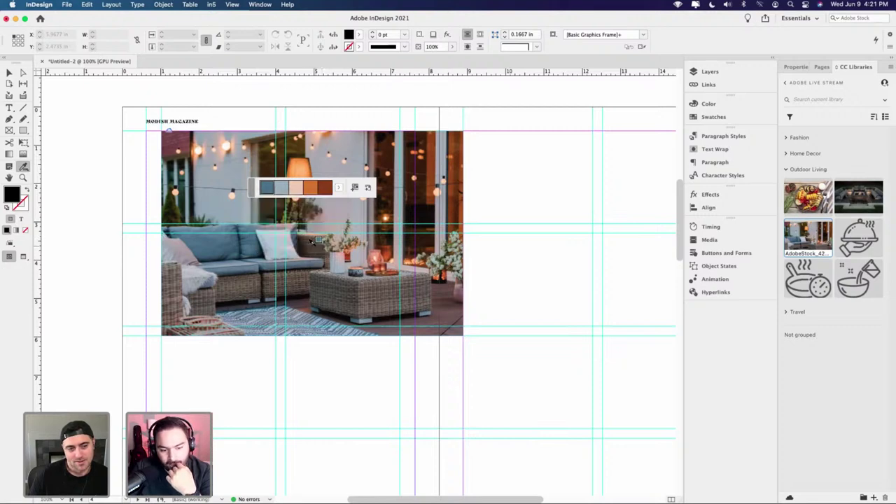
click(356, 189)
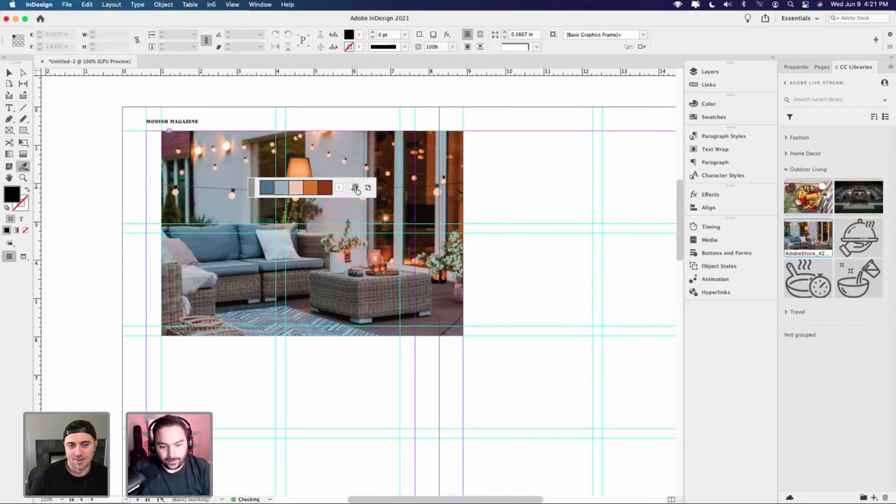
- Rename the Muted_Theme swatch group to 'Spread 2 Colours'
click(717, 121)
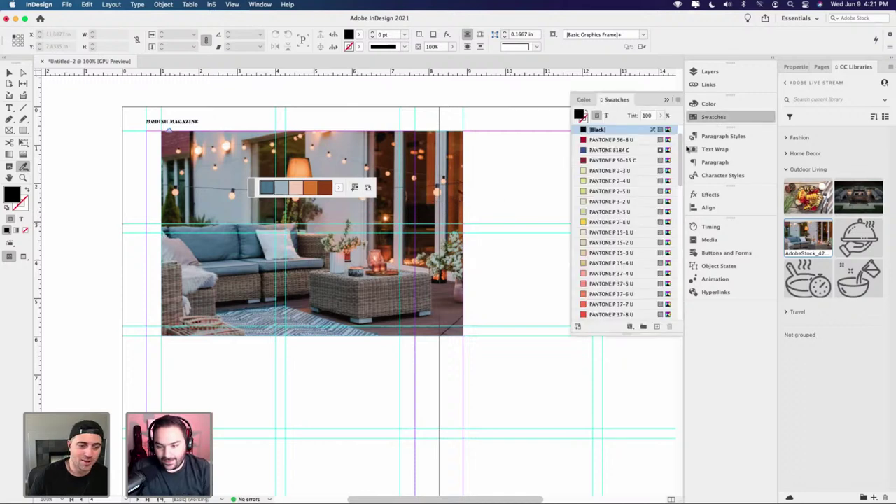
scroll(675, 306, down, 10)
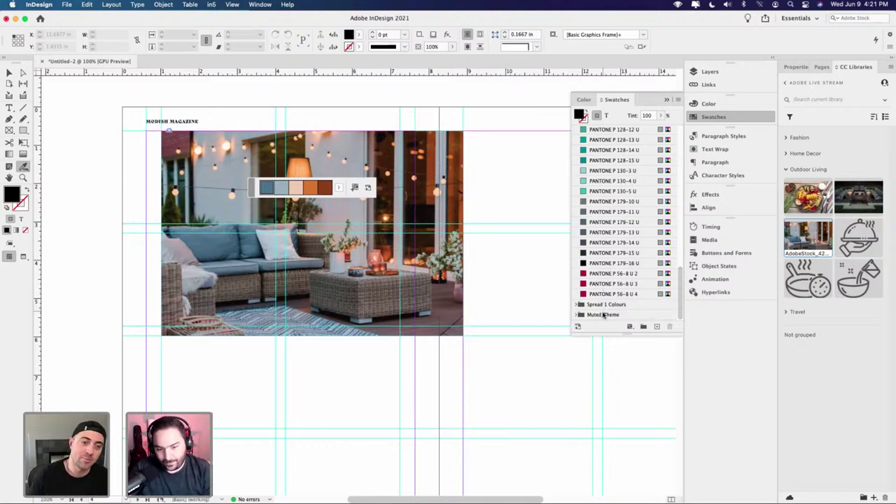
double_click(602, 315)
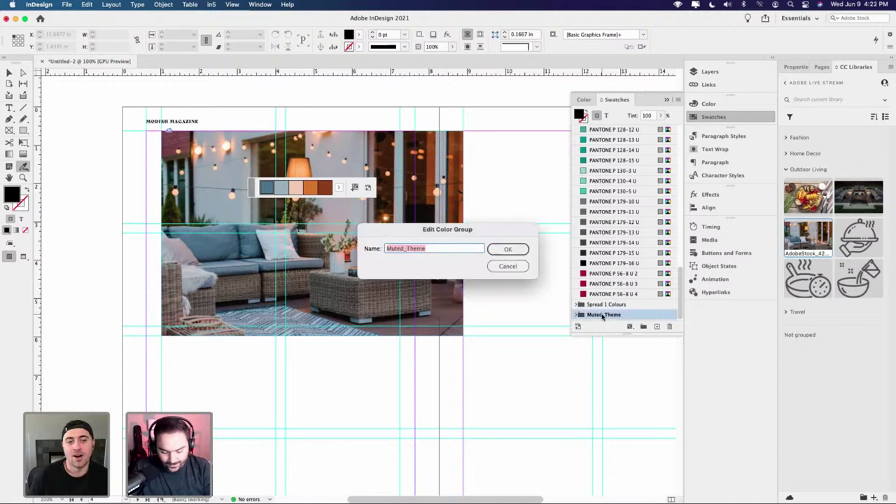
text(Spread 2 Colours)
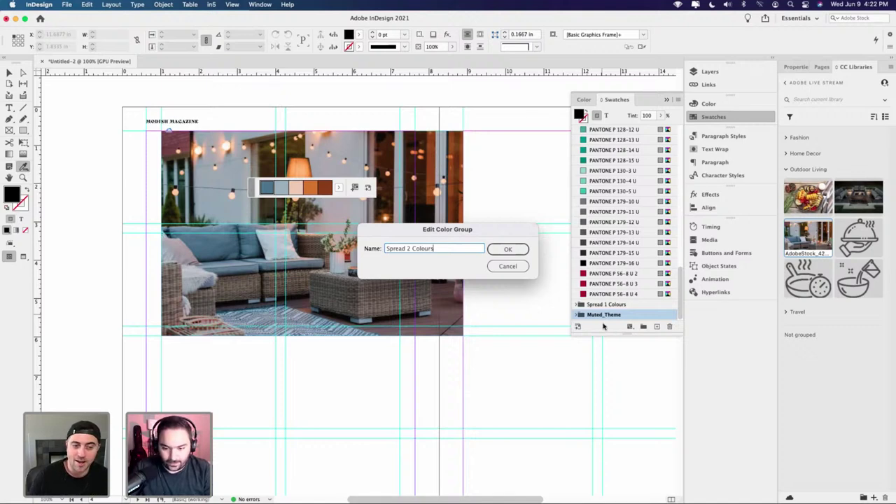
click(507, 250)
click(9, 73)
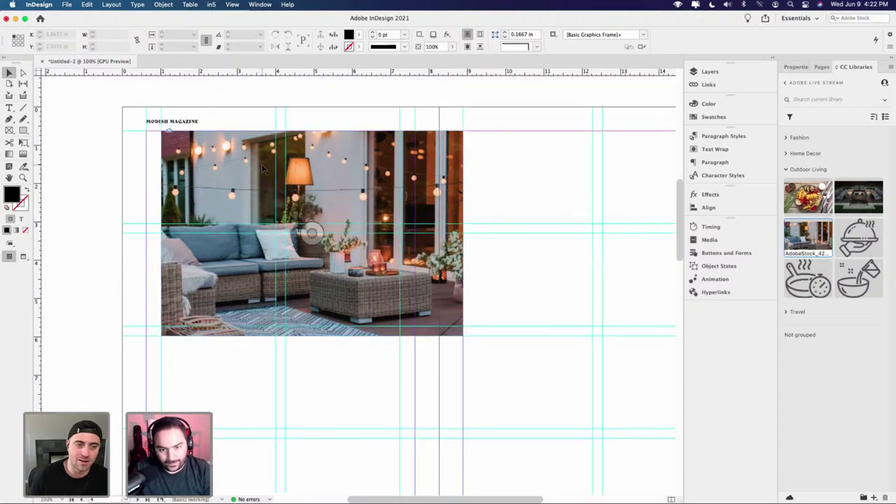
- Extend the photo frame's left edge to the margin and make the photo fill it
click(185, 214)
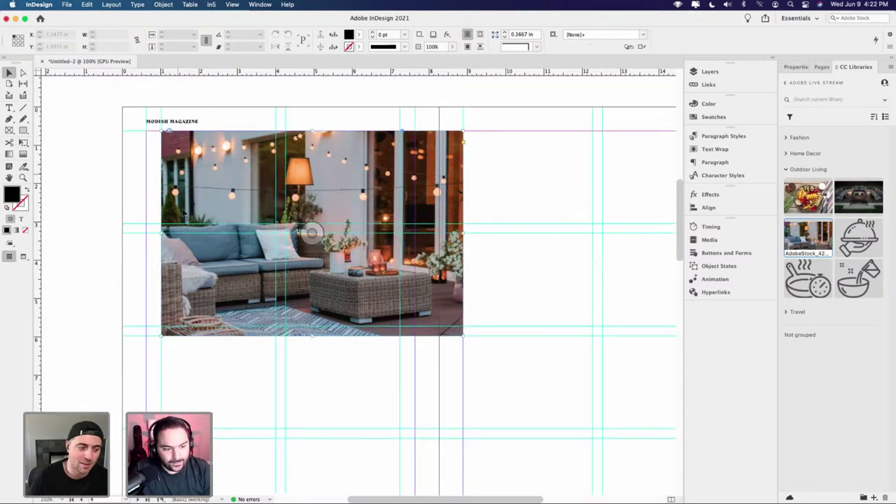
drag(161, 232, 145, 233)
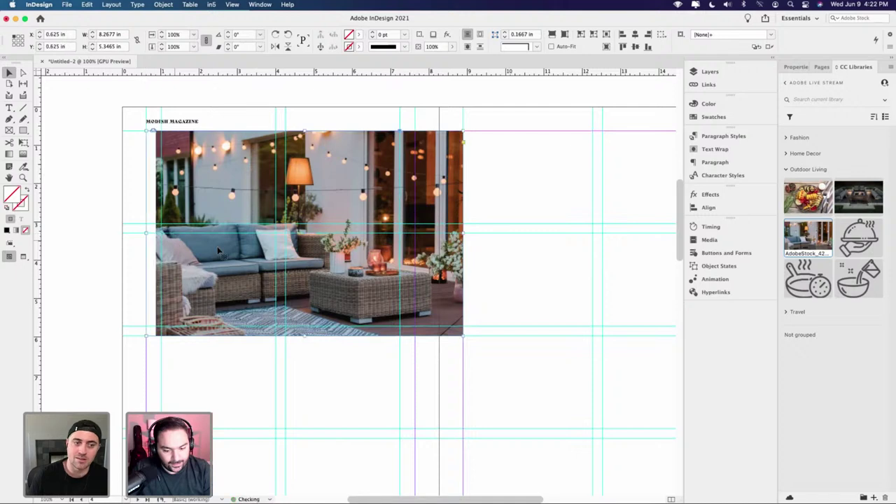
click(303, 233)
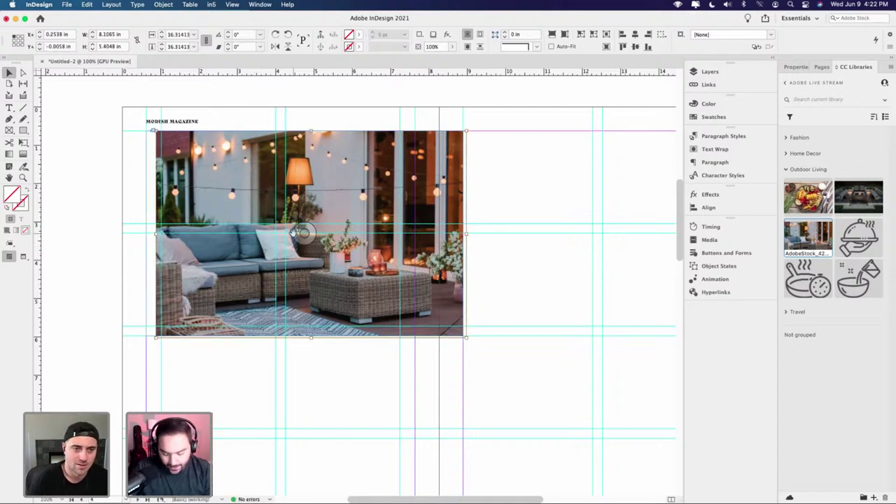
key(super+alt+shift+c)
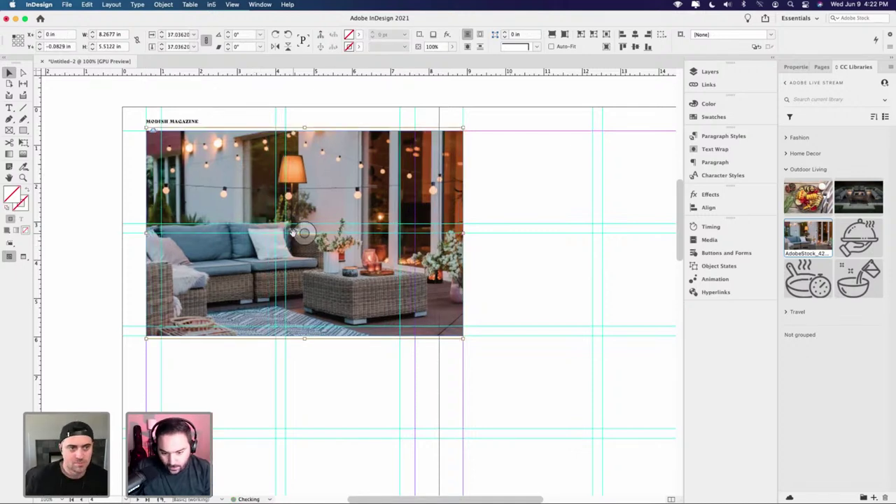
click(500, 192)
key(w)
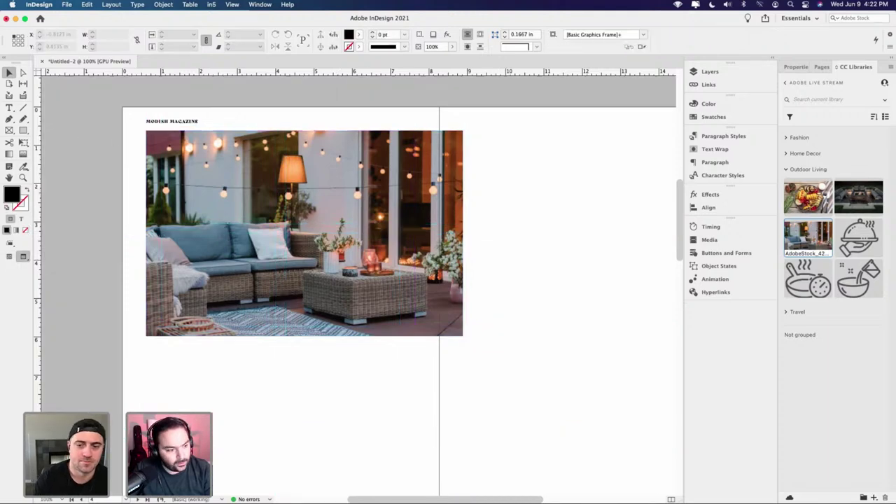
- Draw a rectangle filled with the C=74 M=49 Y=31 swatch and send it behind the photo
click(9, 130)
key(w)
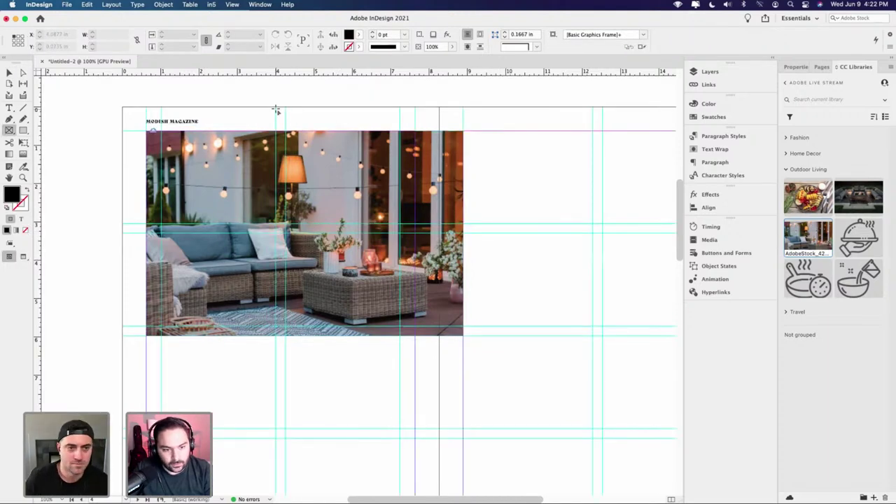
drag(276, 110, 439, 299)
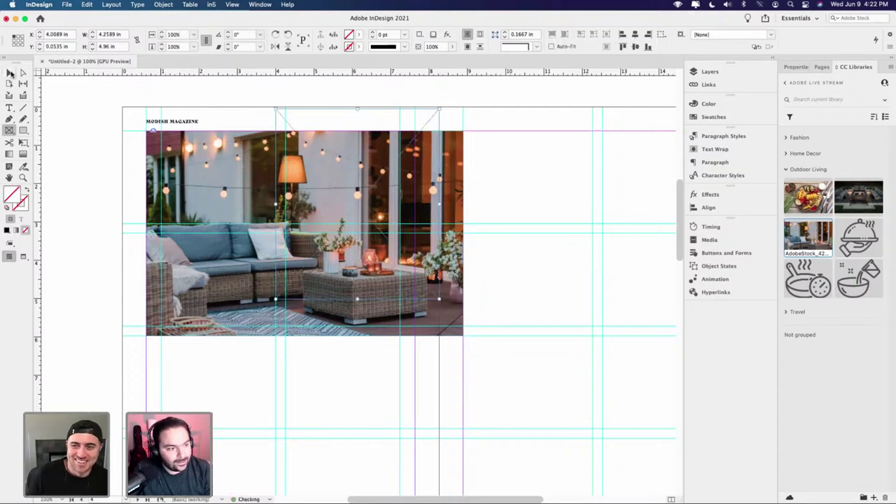
click(10, 72)
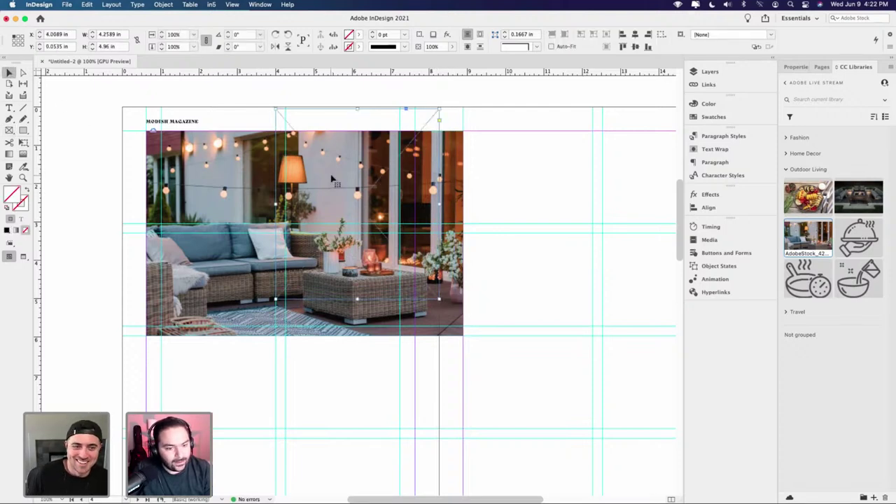
click(714, 117)
scroll(616, 210, down, 10)
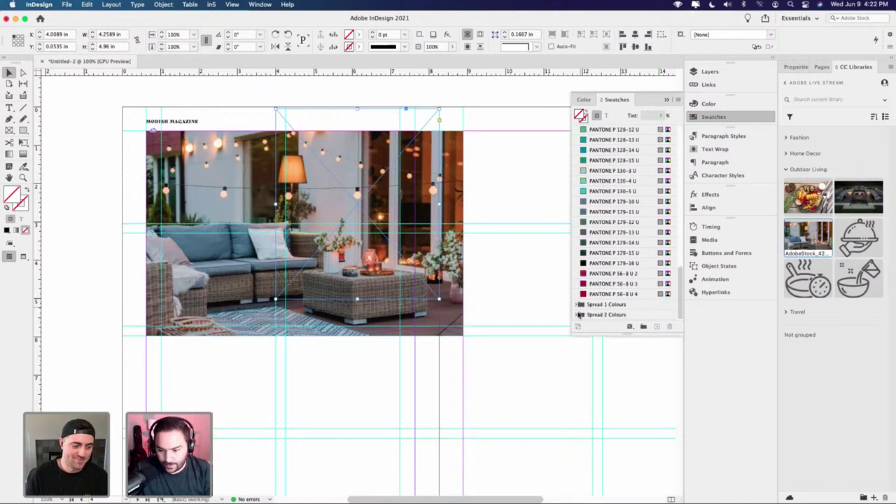
click(581, 315)
click(578, 315)
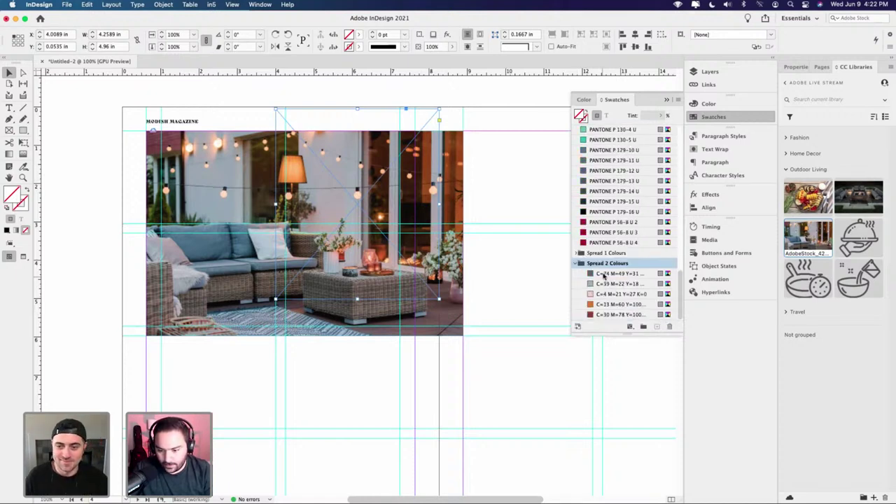
click(604, 274)
key(super+shift+bracketleft)
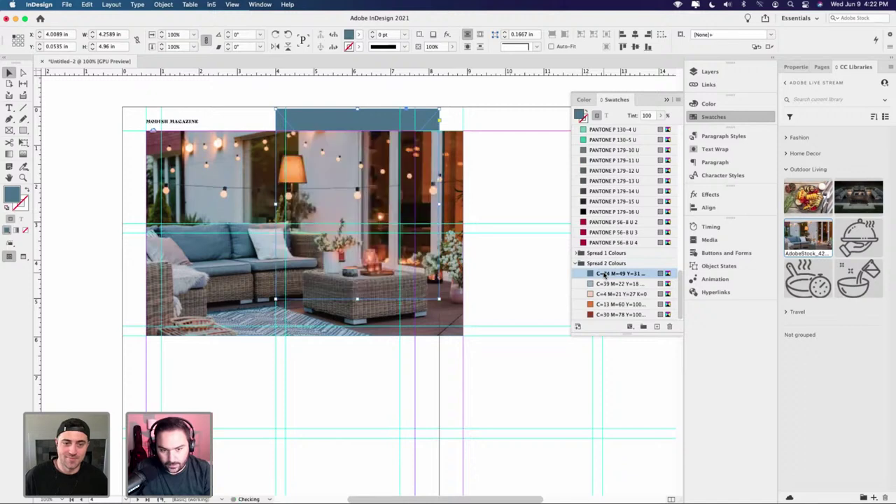
- Give the photo frame a 4 pt [Paper] stroke
click(245, 137)
click(795, 66)
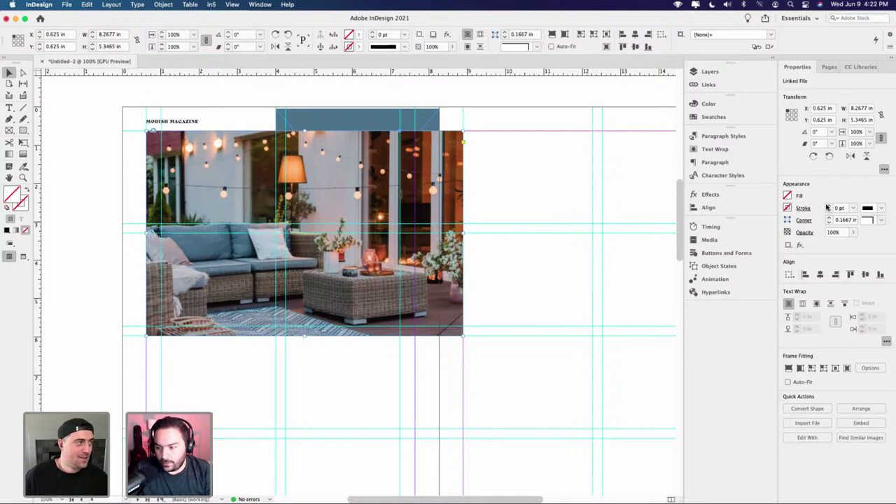
click(829, 206)
click(829, 206)
click(829, 206)
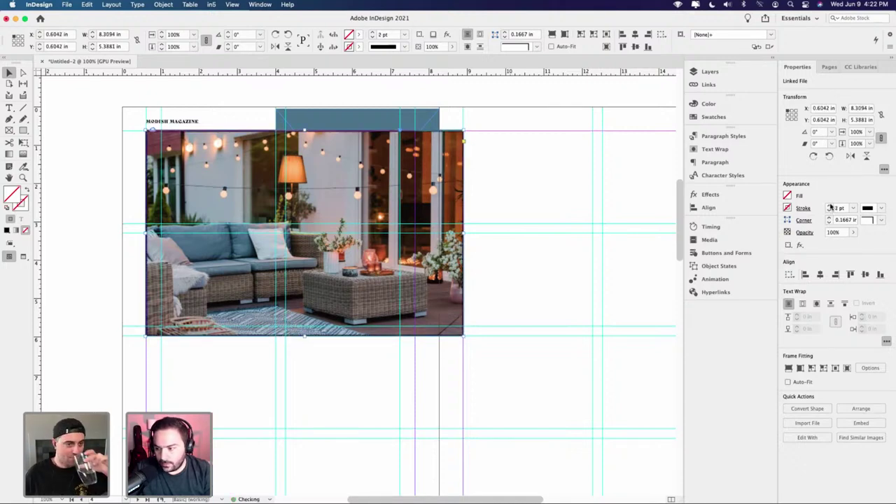
click(829, 206)
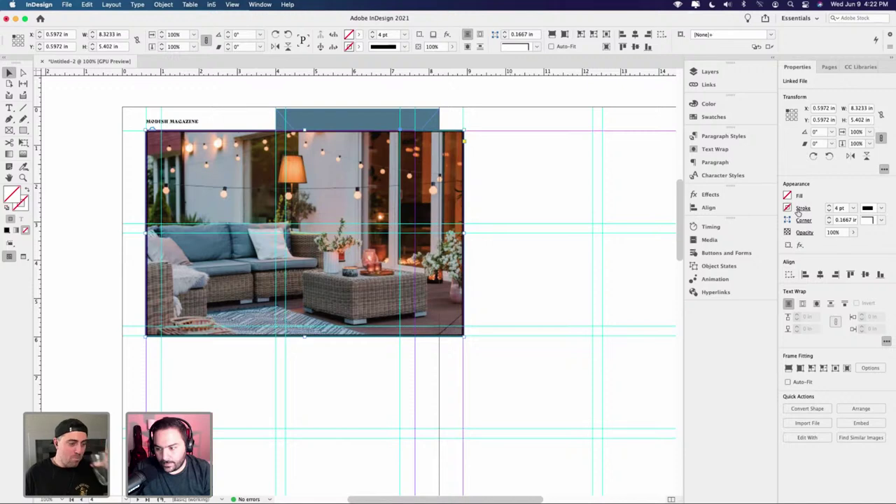
click(788, 209)
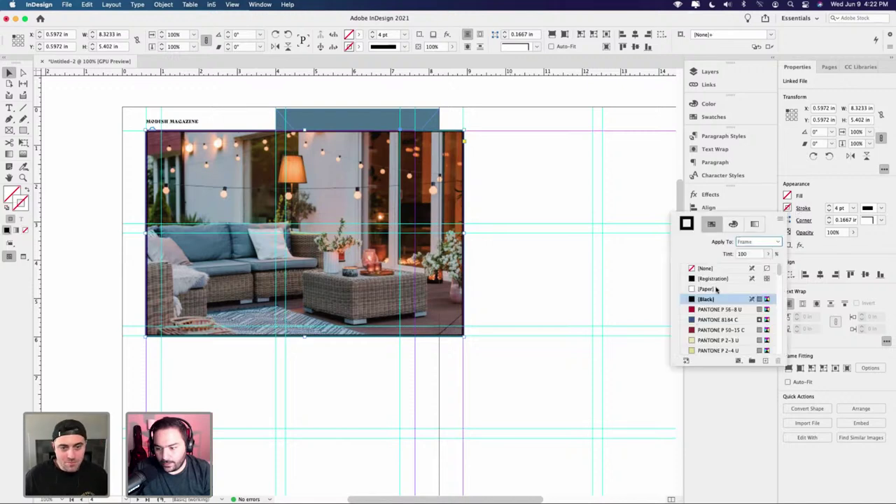
click(717, 289)
- Narrow the photo frame from its right side
click(425, 126)
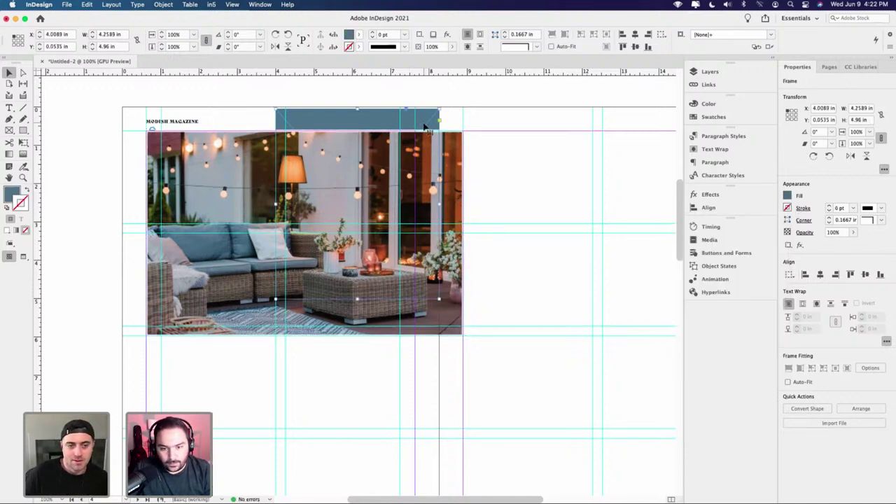
key(w)
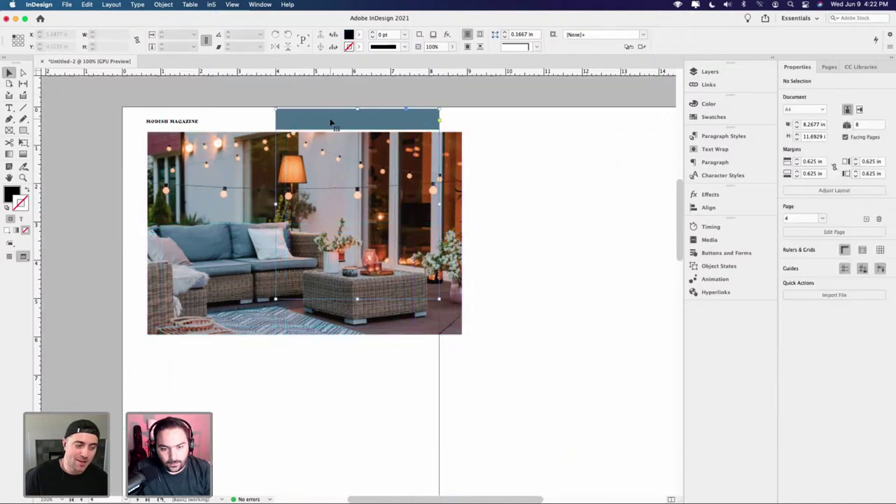
key(w)
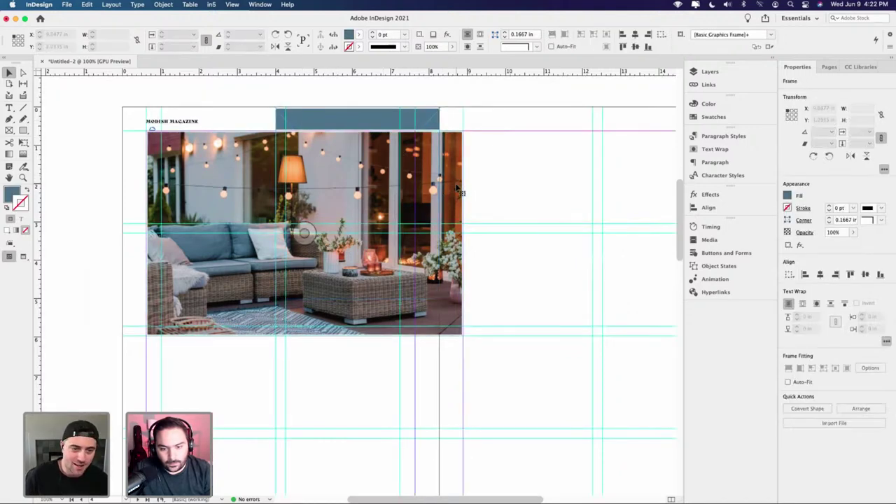
click(462, 226)
drag(439, 231, 462, 204)
- Extend the slate-blue rectangle downward so it reaches below the photo
click(420, 116)
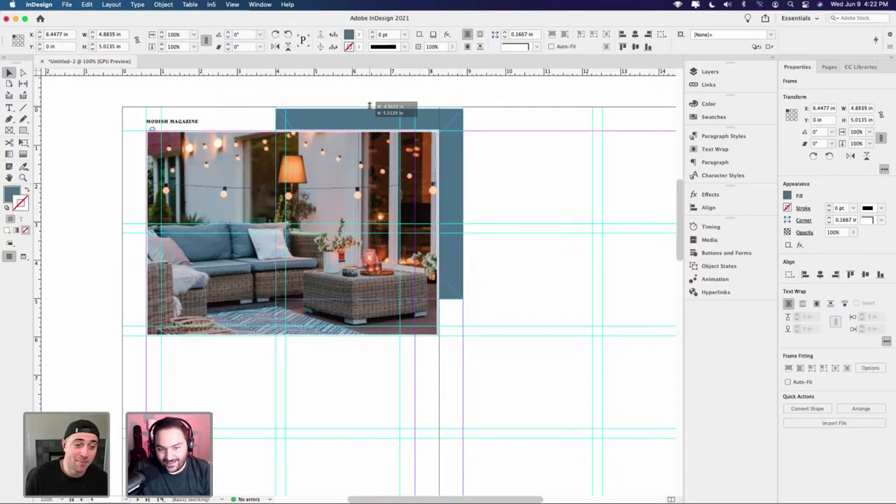
click(474, 258)
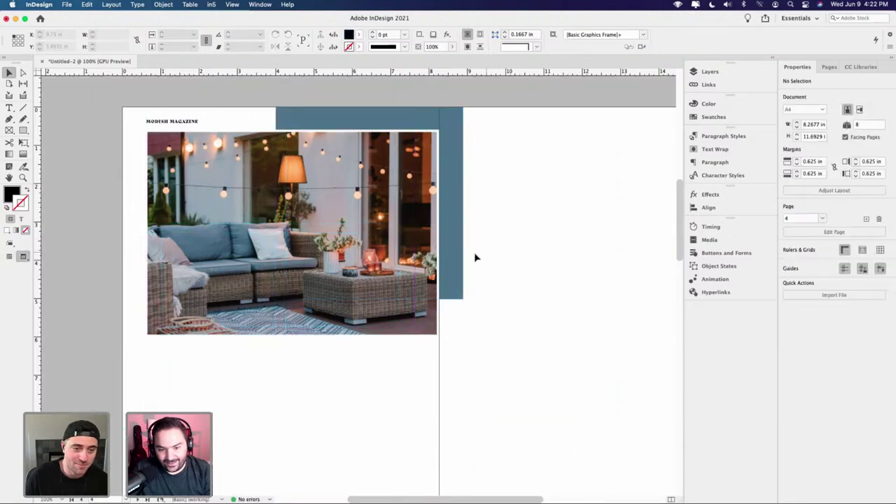
click(448, 297)
drag(371, 299, 369, 360)
click(494, 301)
click(447, 310)
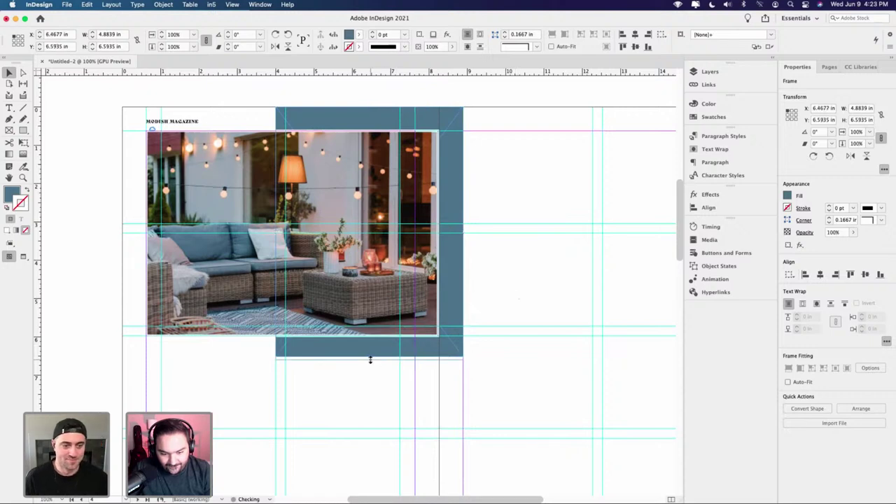
click(517, 298)
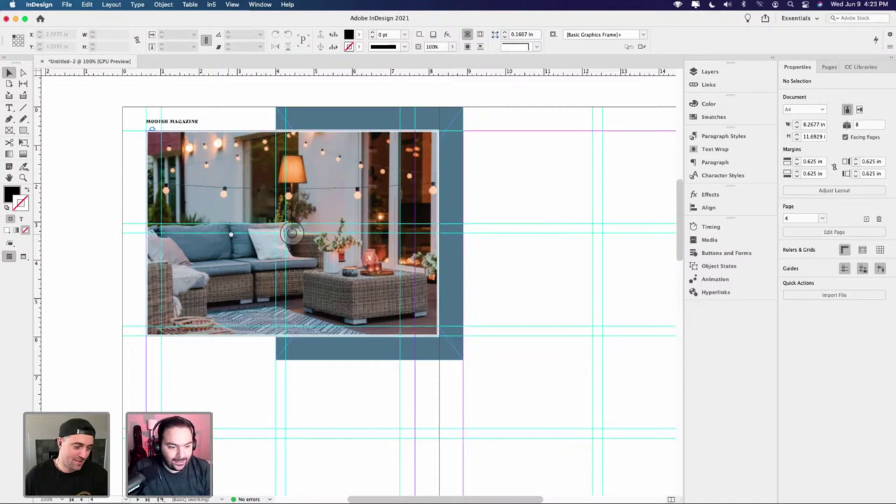
scroll(231, 234, left, 3)
click(16, 130)
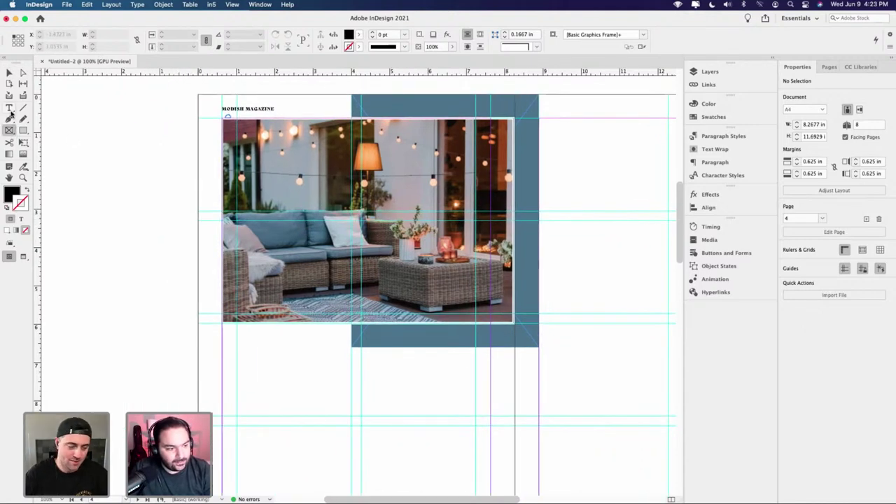
- Draw a text frame by the photo's left edge, type 'Outdoor', and resize the frame
click(9, 109)
drag(133, 210, 175, 236)
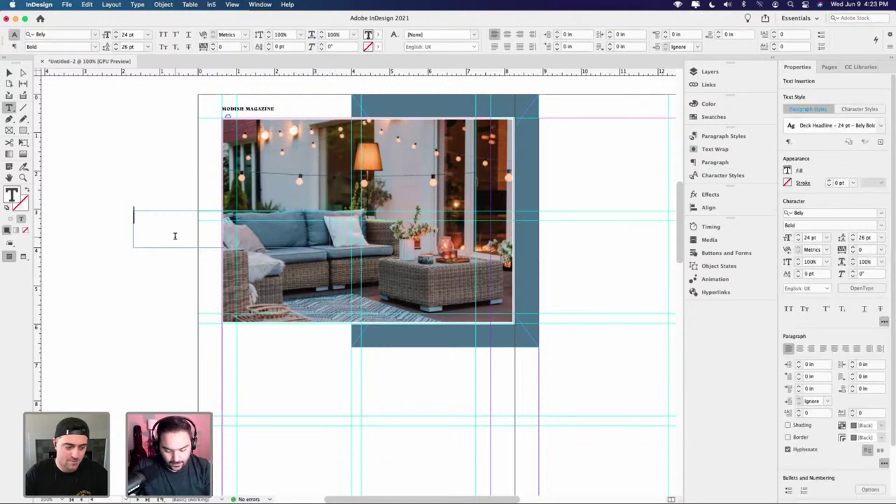
text(O)
text(a)
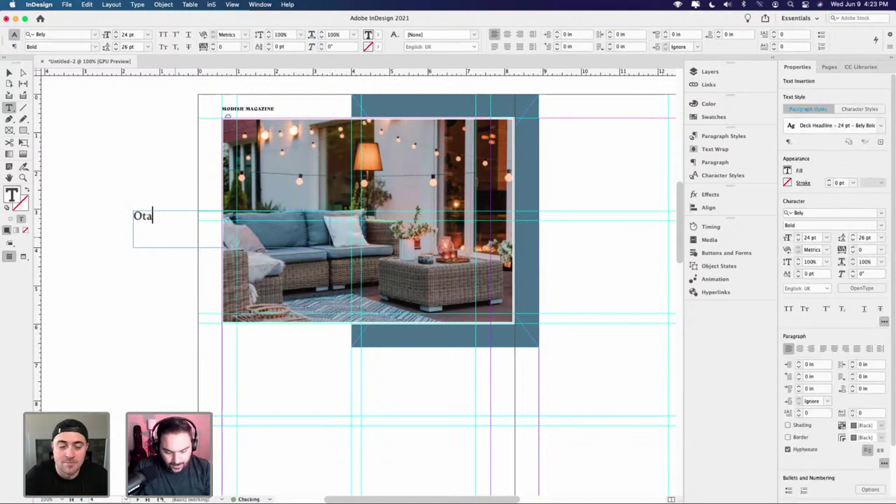
key(BackSpace)
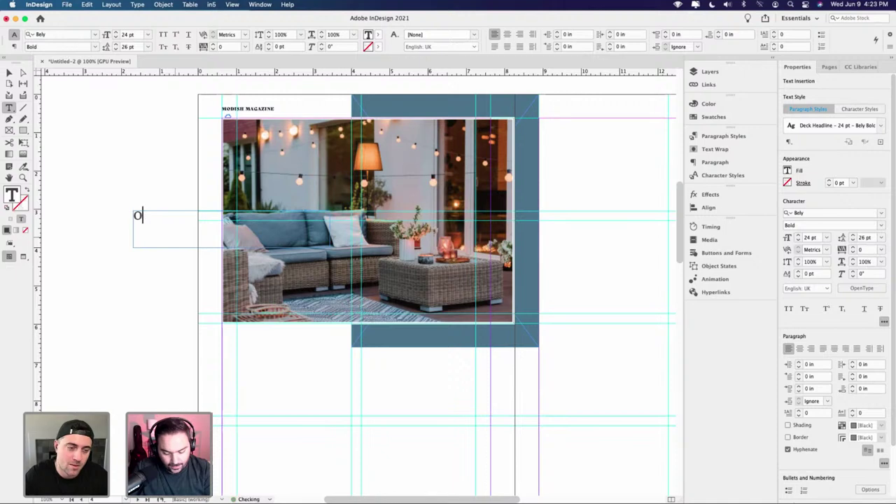
text(utdoor)
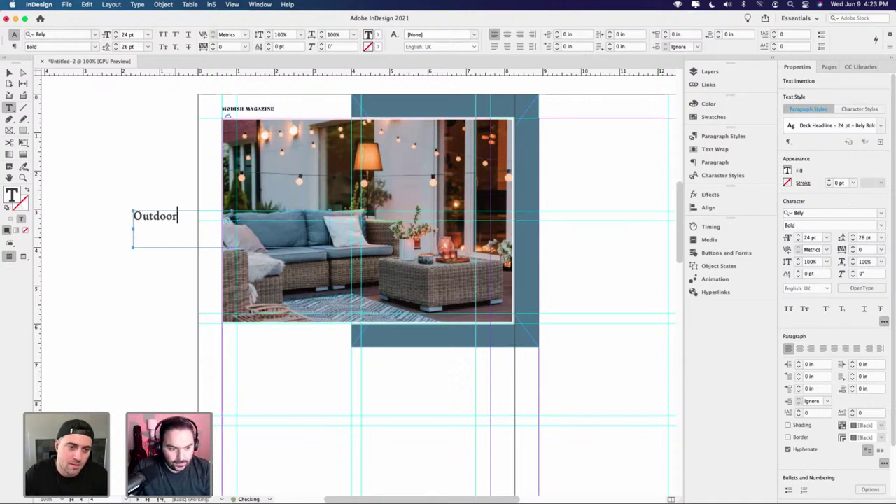
key(super+a)
click(9, 72)
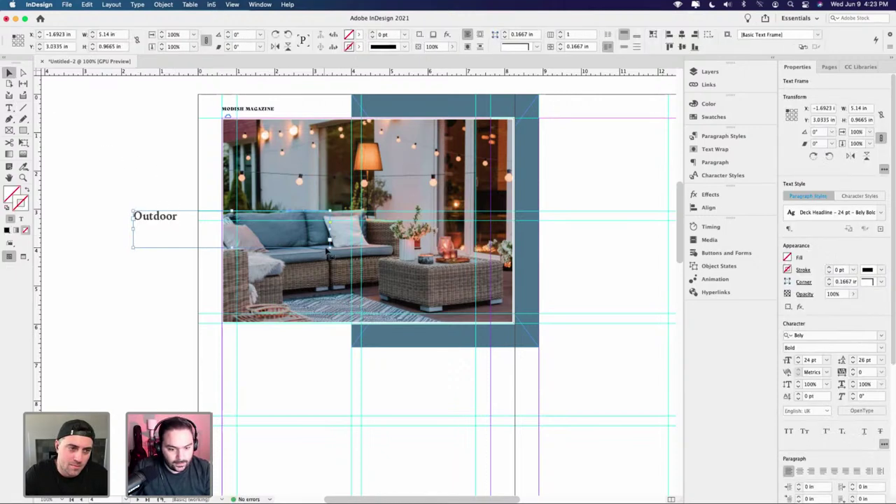
drag(328, 244, 304, 250)
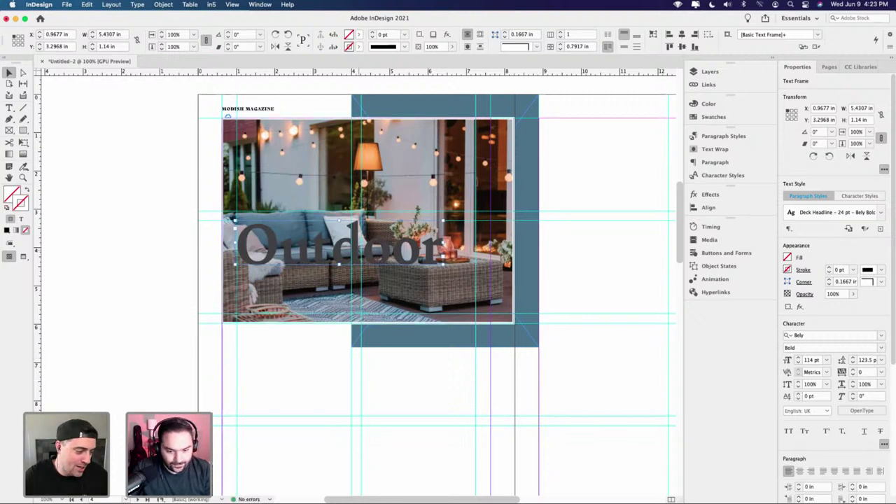
- Tighten the Outdoor headline's letter spacing and set it in Bely Display
triple_click(359, 250)
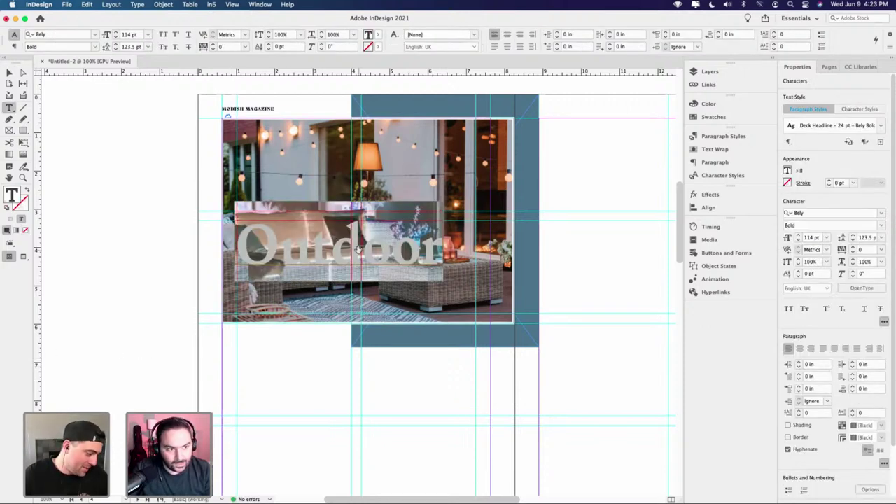
key(alt+Left)
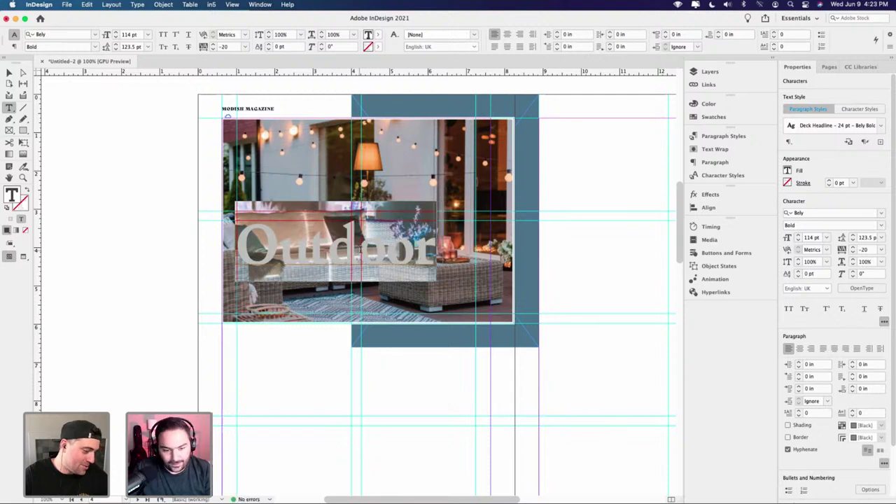
click(91, 34)
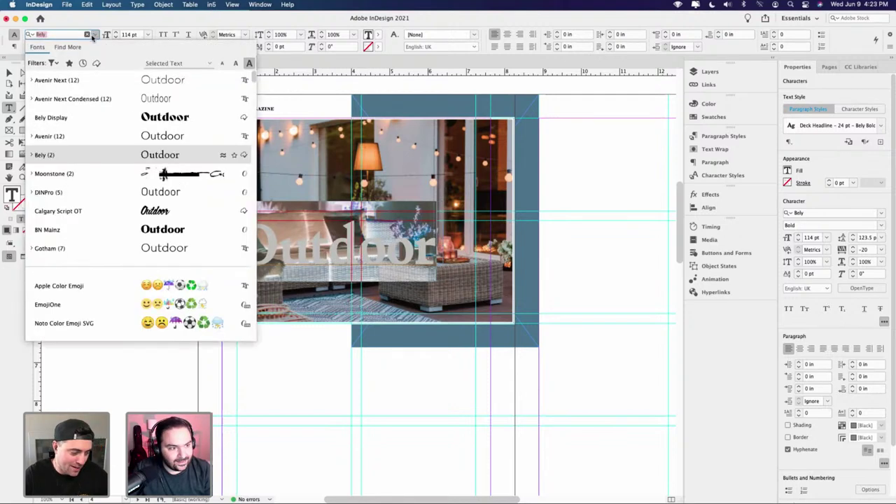
click(40, 119)
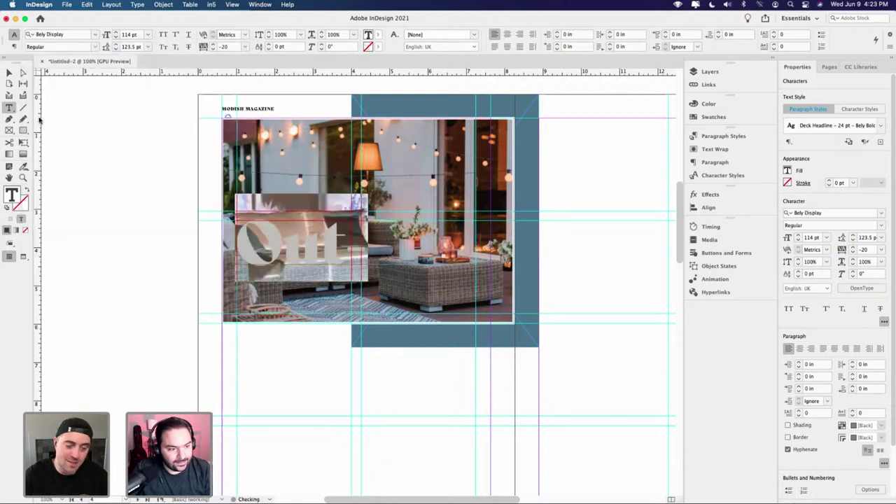
key(Escape)
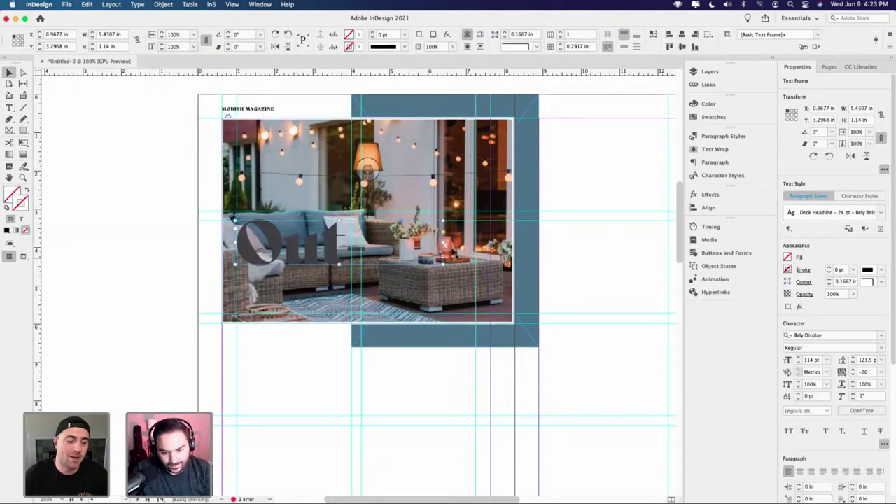
- Widen the headline frame, trial a 175 pt size and a move, then undo them
double_click(446, 243)
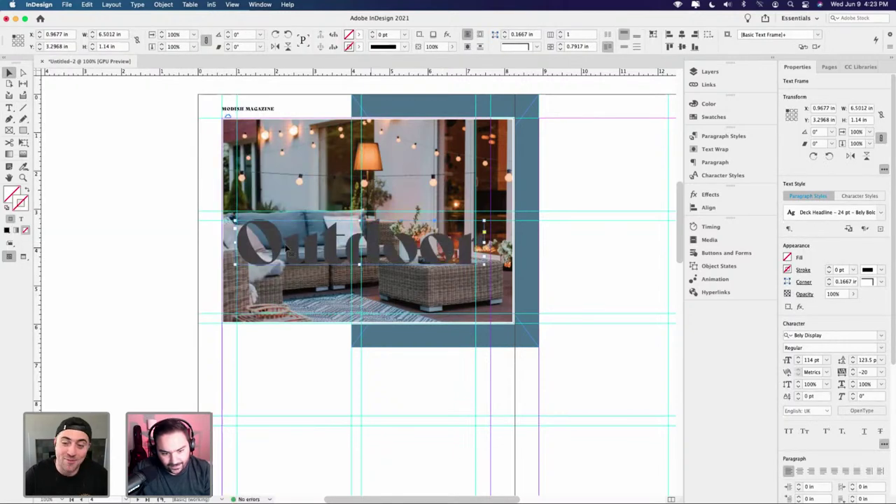
triple_click(315, 246)
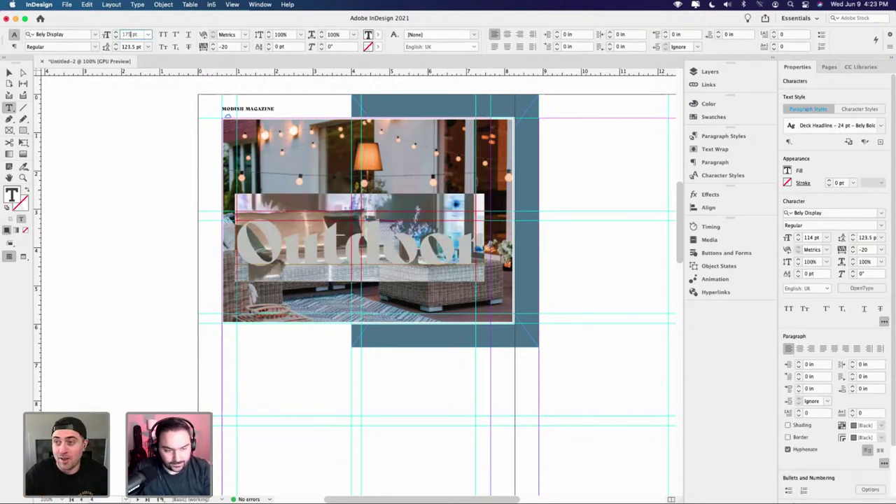
key(Tab)
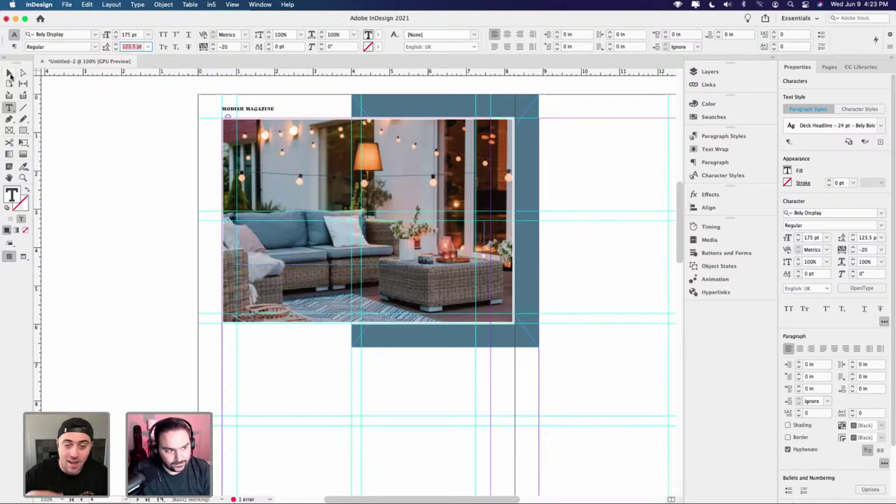
click(10, 73)
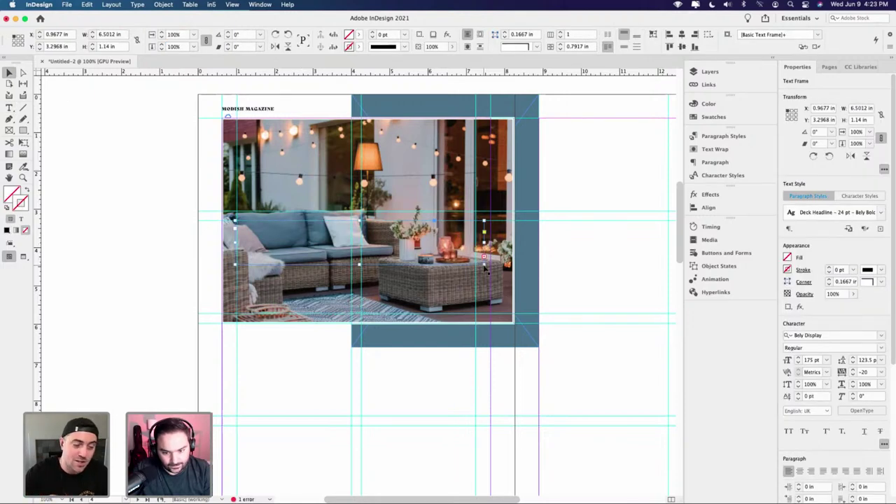
drag(484, 263, 452, 351)
drag(453, 288, 560, 291)
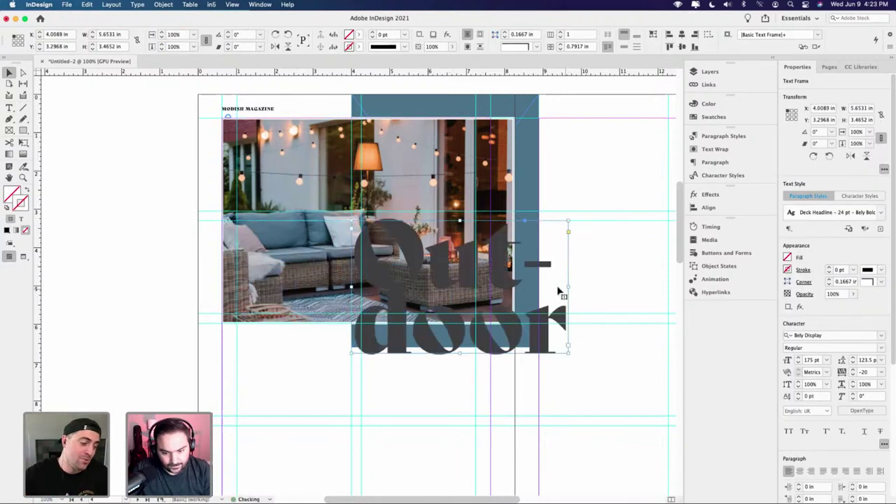
key(super+z)
key(super+z)
key(super+z)
key(super+z)
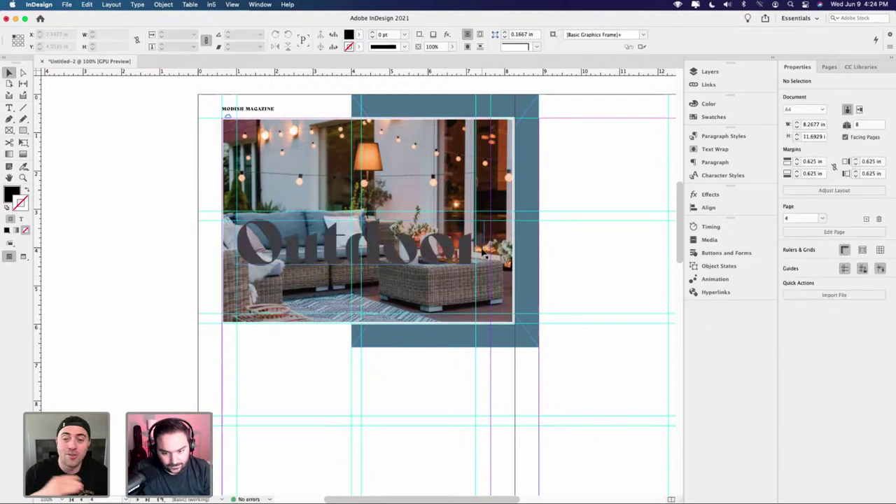
- Colour the Outdoor headline text with the C=39 M=22 Y=18 swatch
double_click(488, 256)
key(super+a)
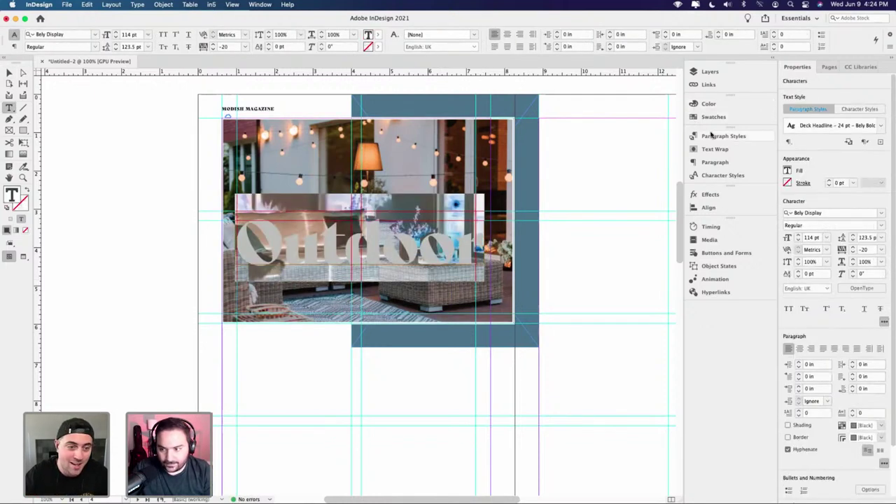
click(713, 117)
scroll(620, 210, down, 5)
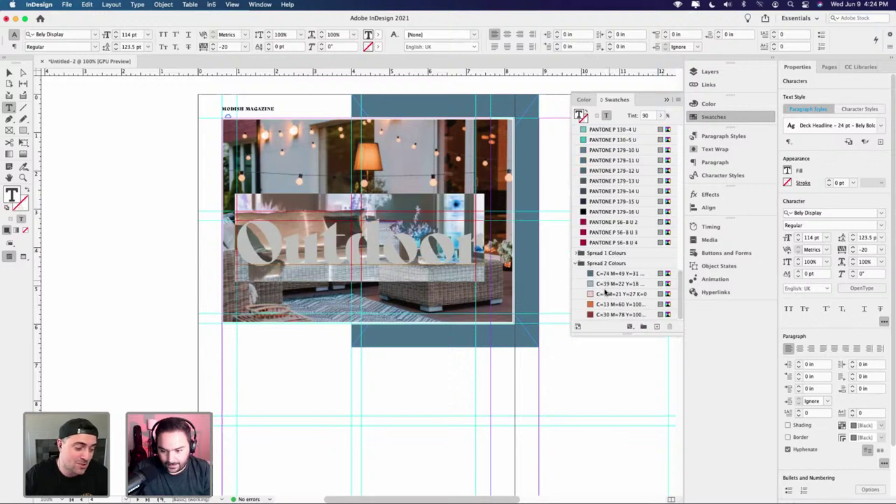
click(599, 284)
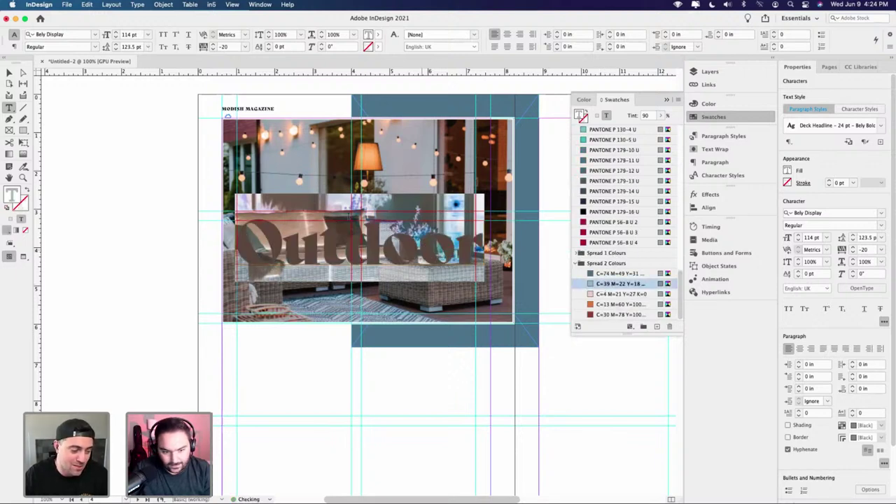
- Nudge the Outdoor headline frame slightly left over the photo
click(9, 73)
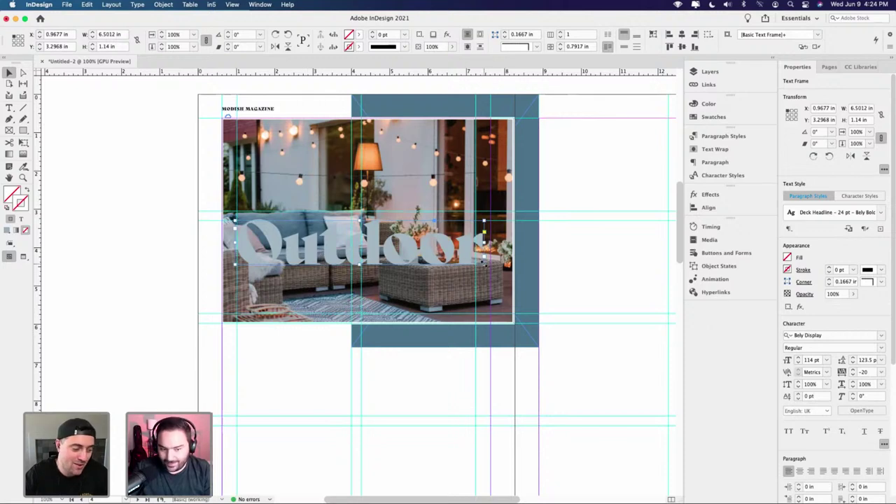
mouse_move(320, 254)
mouse_down()
mouse_move(351, 257)
mouse_move(318, 253)
mouse_up()
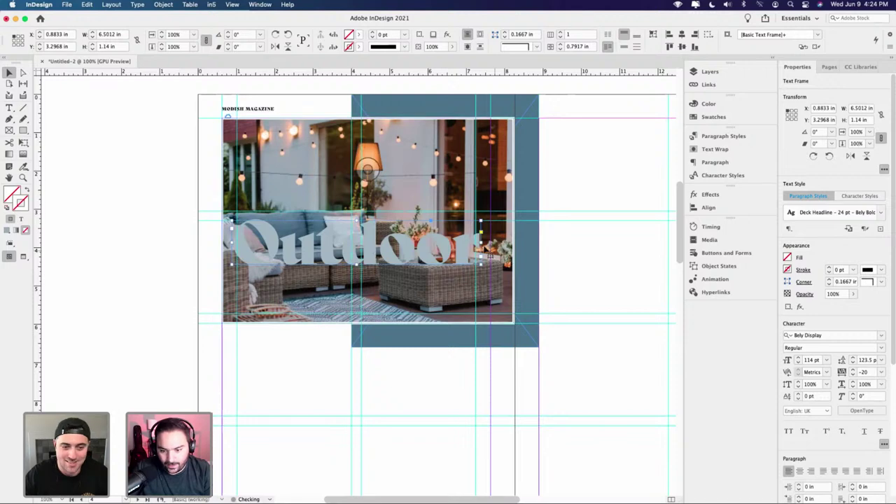
key(w)
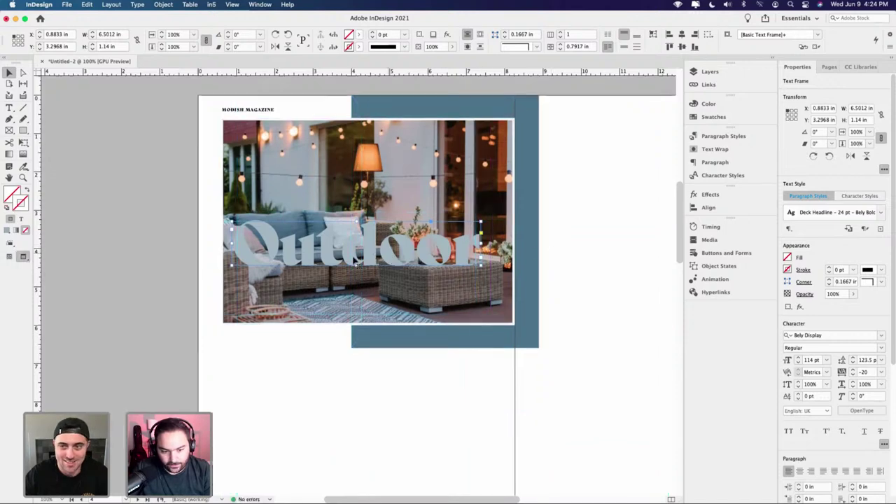
key(w)
drag(341, 260, 343, 259)
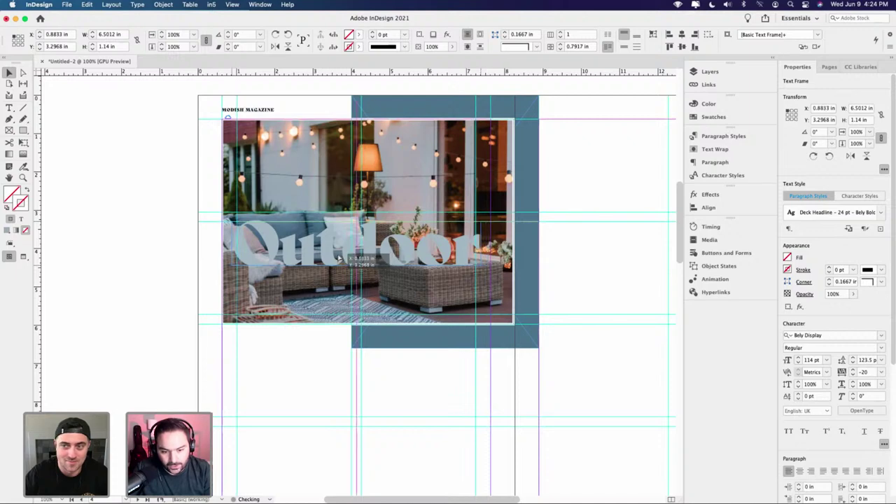
key(super+z)
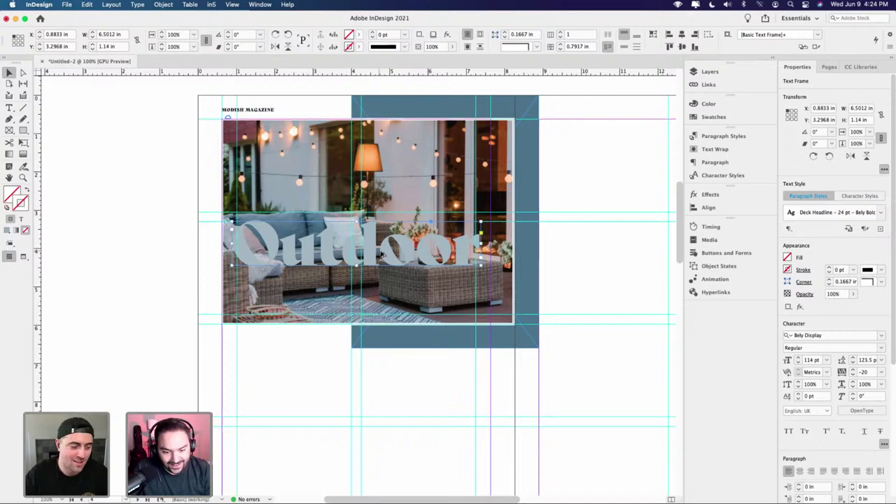
- Colour the duplicate headline's text with the [Paper] swatch
double_click(418, 266)
key(super+a)
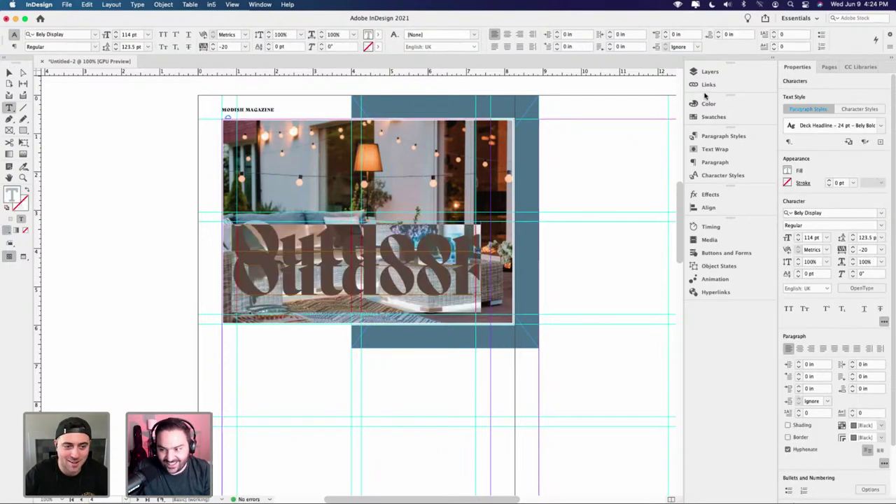
click(712, 117)
scroll(618, 144, up, 10)
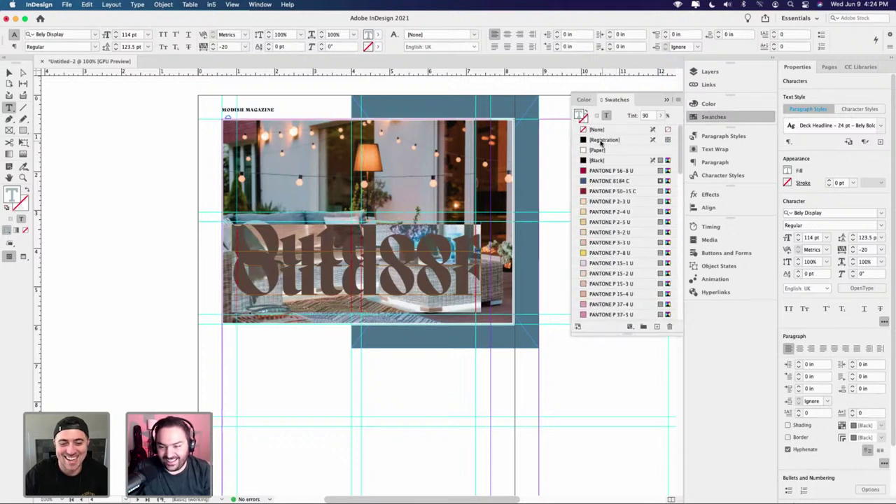
click(596, 152)
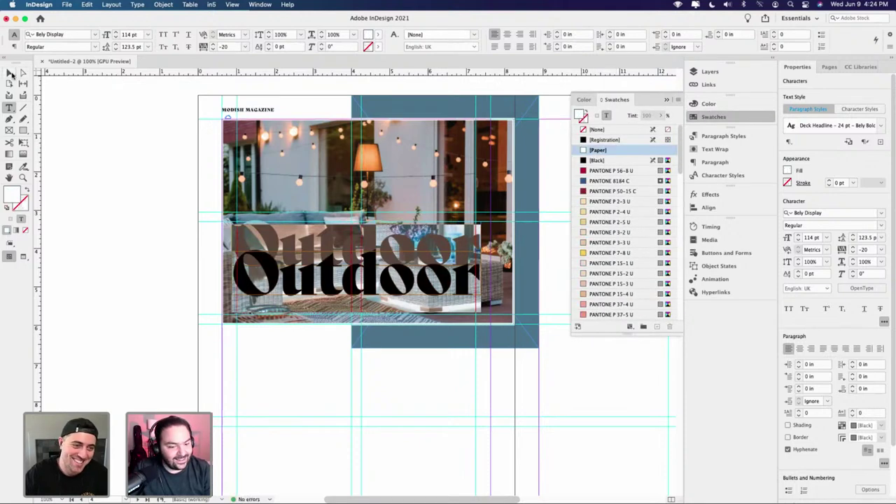
- Replace the duplicate headline's text with 'Oasis'
click(11, 74)
double_click(395, 275)
key(super+a)
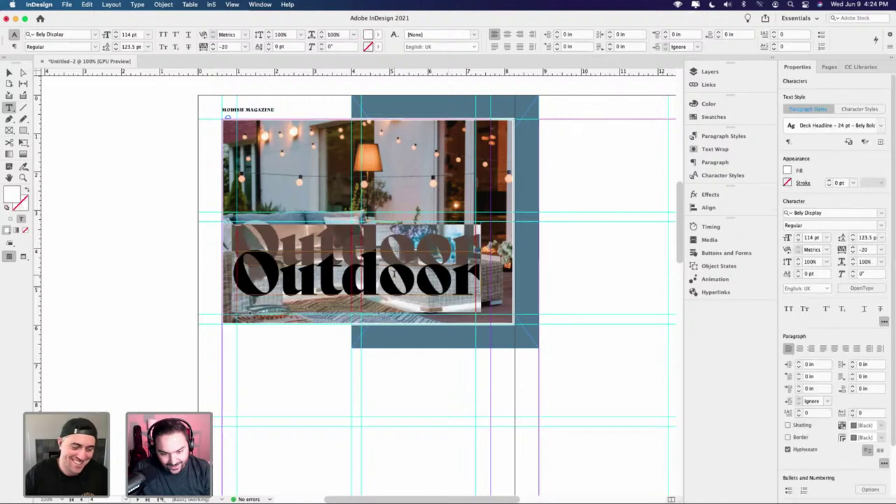
click(393, 275)
key(super+a)
click(393, 275)
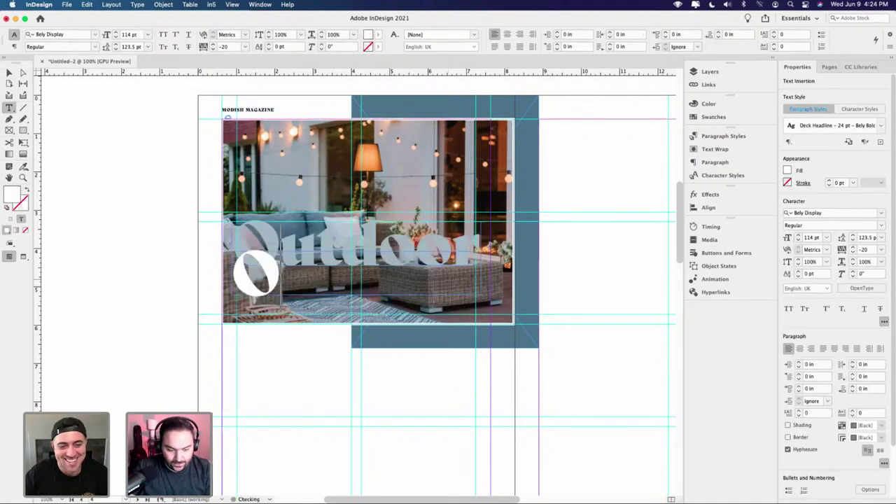
text(Oasis)
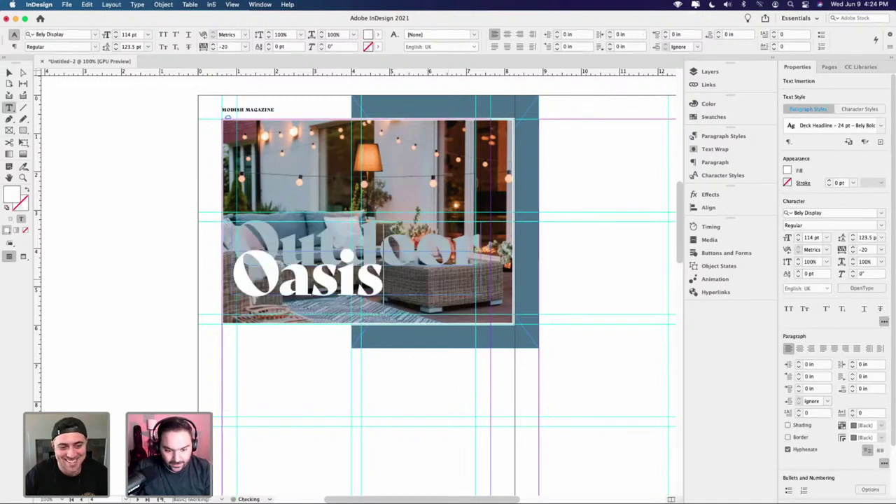
- Move the Oasis frame to the right of Outdoor and zoom in on the headline
click(10, 73)
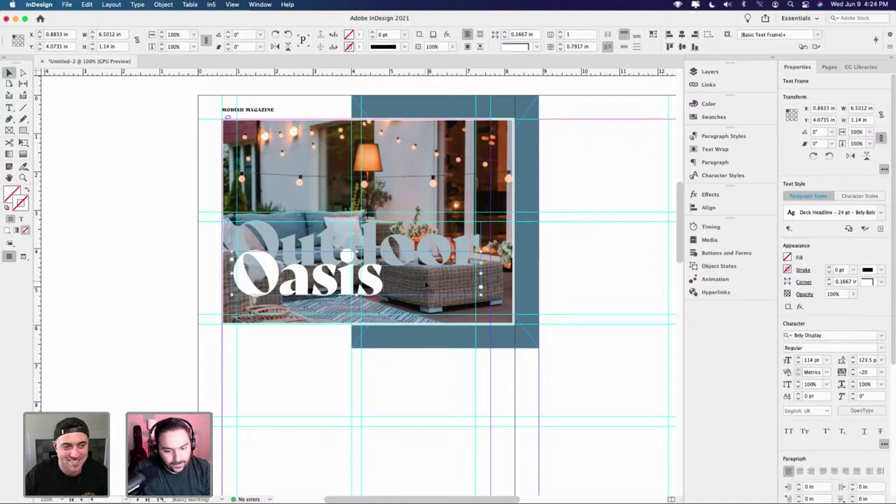
drag(370, 291, 464, 293)
key(super+equal)
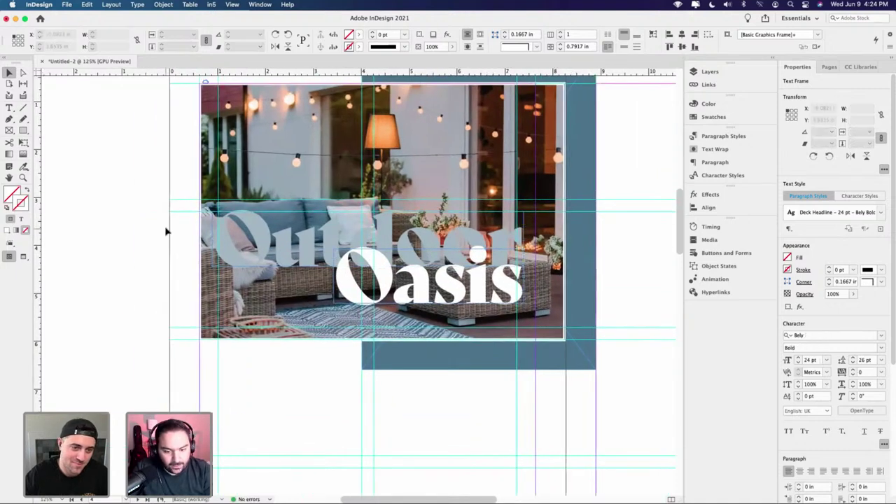
click(166, 230)
click(11, 131)
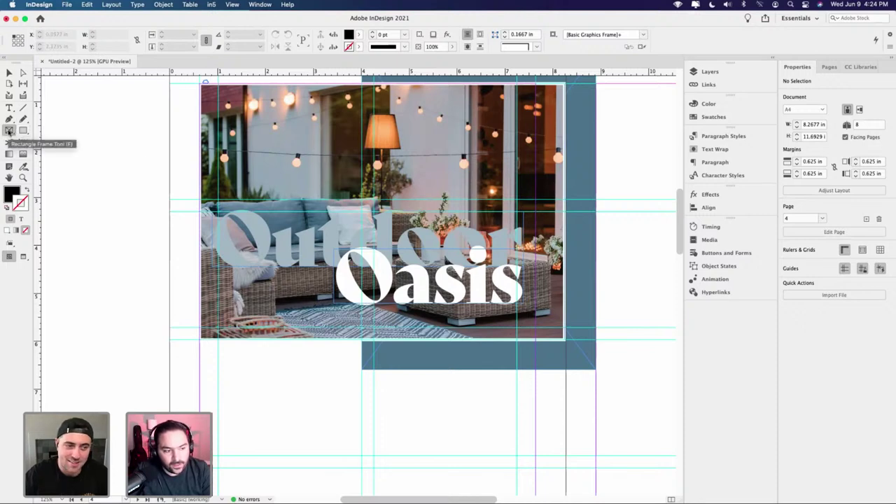
- Draw a 7.6427 × 3.6257 in frame over the lower photo with solid [Black] fill and no stroke
click(9, 131)
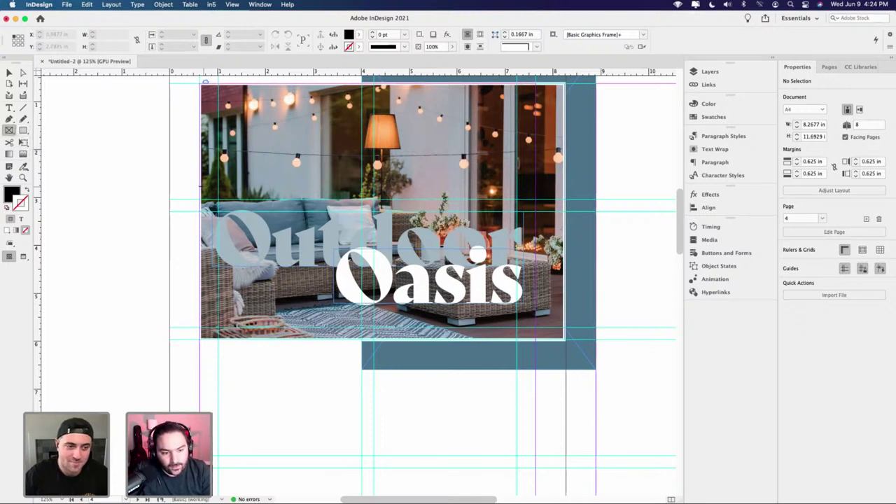
drag(200, 172, 564, 340)
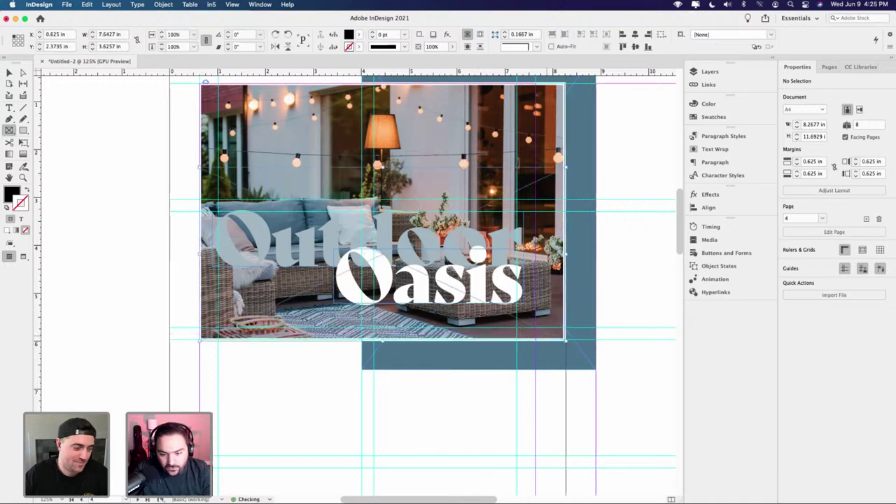
click(10, 72)
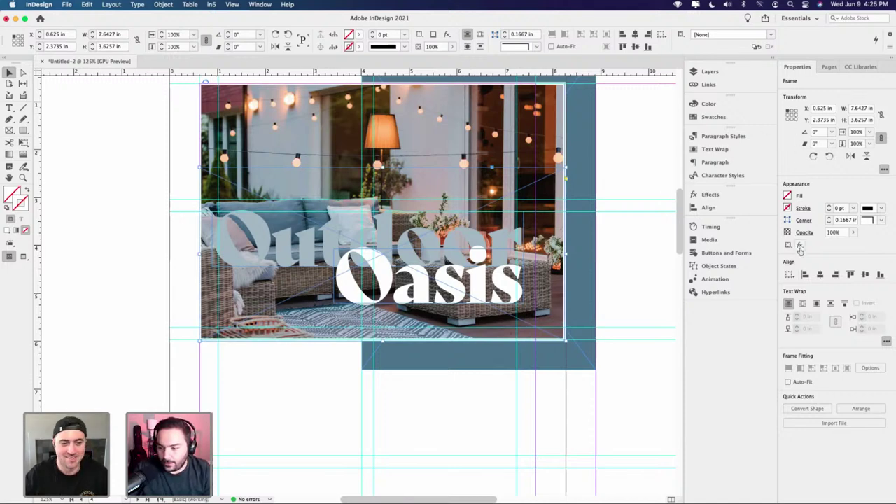
click(800, 247)
click(710, 118)
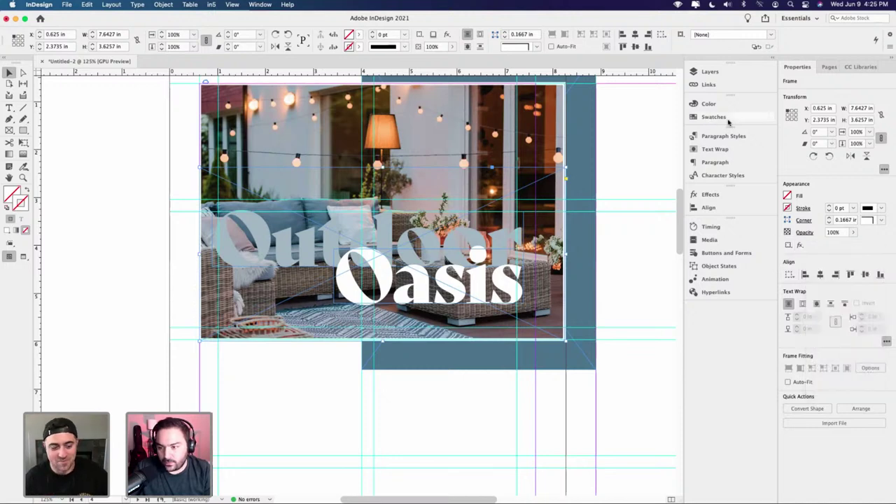
click(714, 117)
click(597, 160)
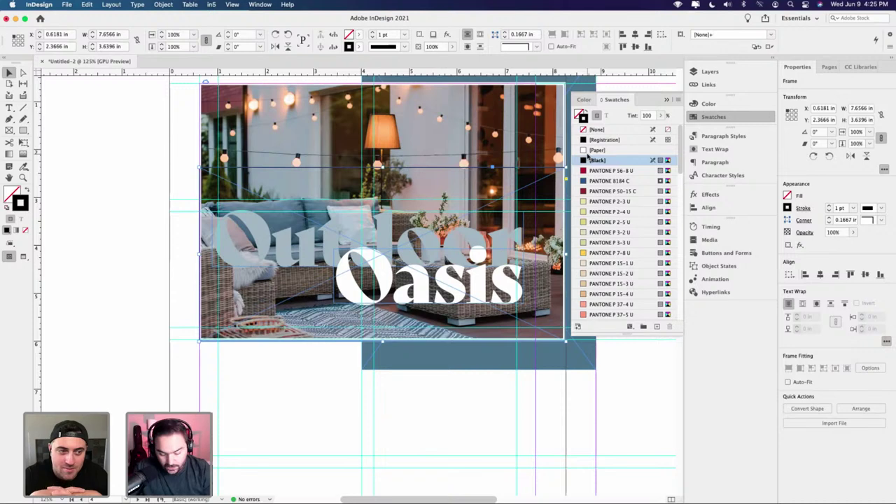
click(586, 111)
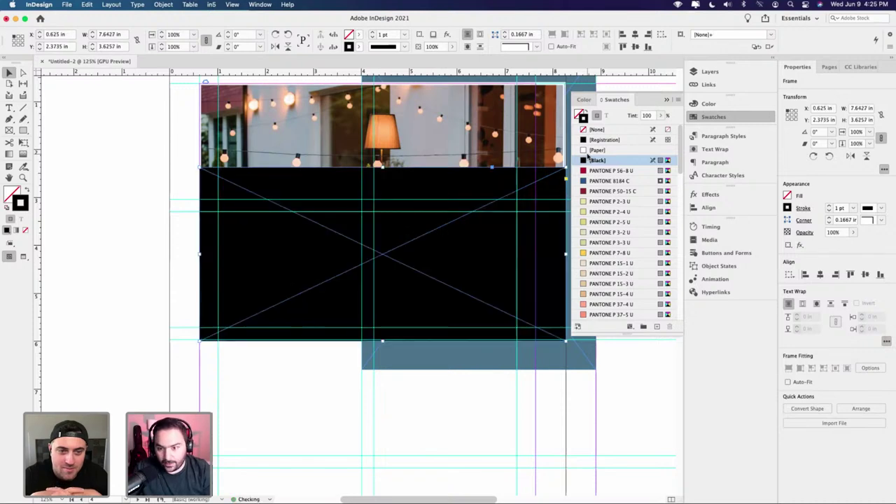
click(585, 114)
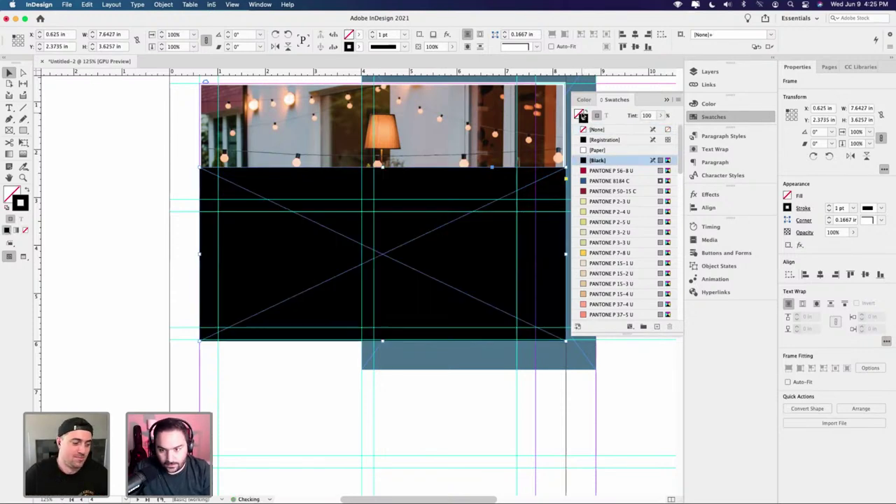
click(582, 114)
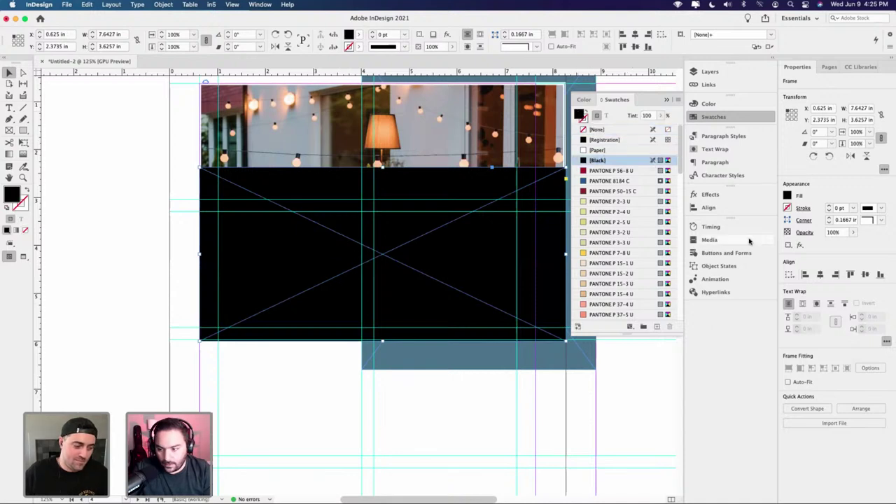
- Apply a 90° Gradient Feather to the black overlay, shifting the midpoint right
click(799, 245)
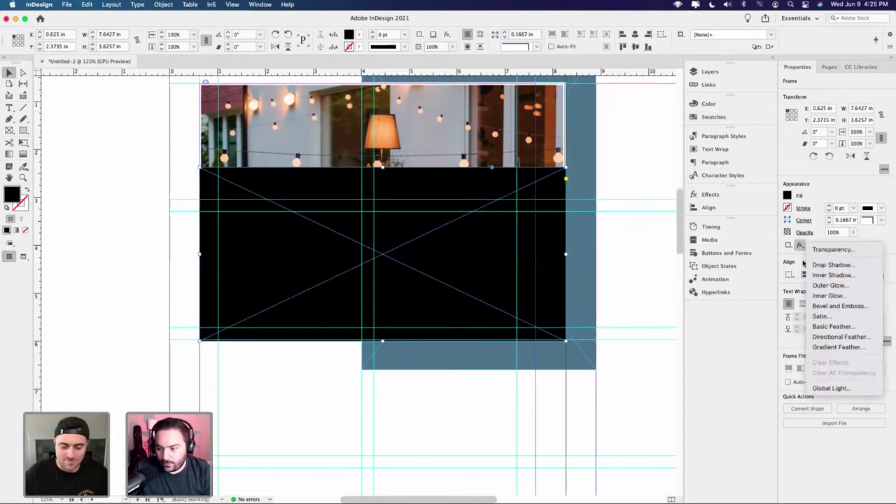
click(838, 347)
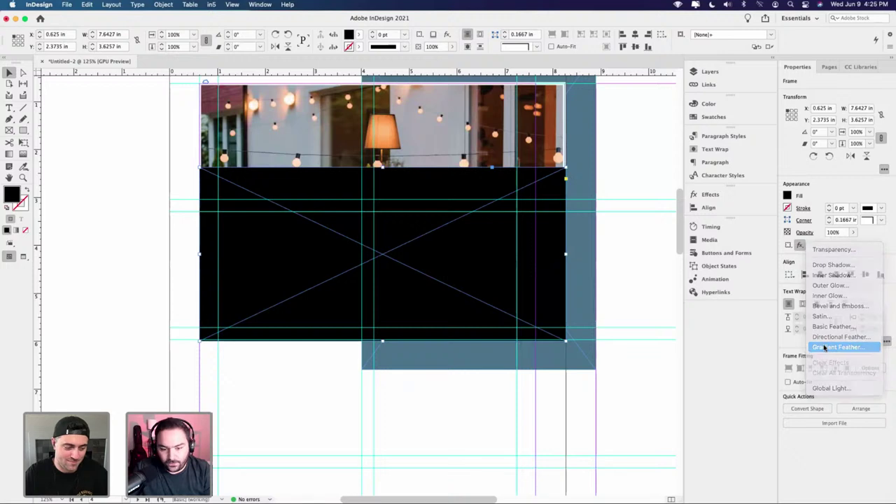
drag(731, 204, 739, 201)
text(90)
key(Tab)
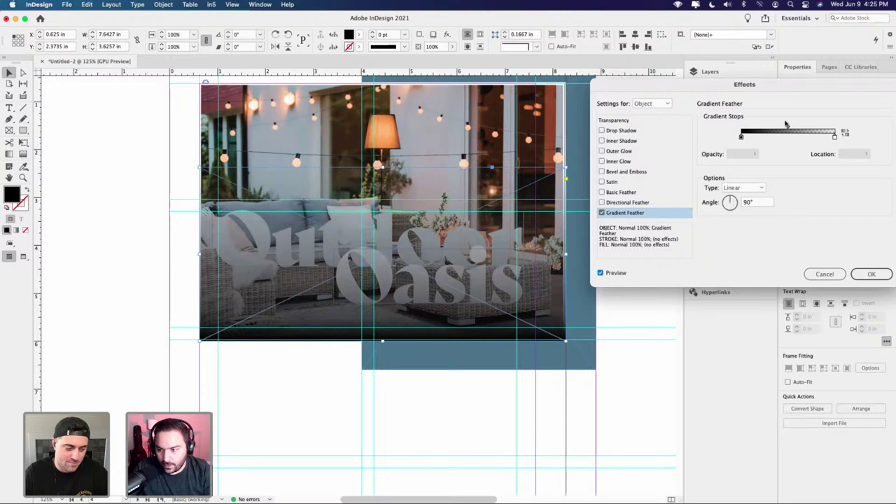
drag(789, 129, 792, 128)
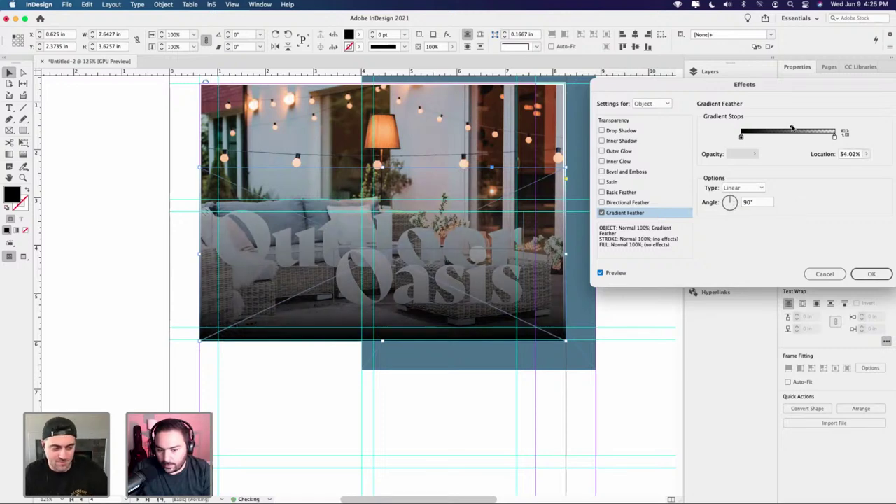
click(871, 273)
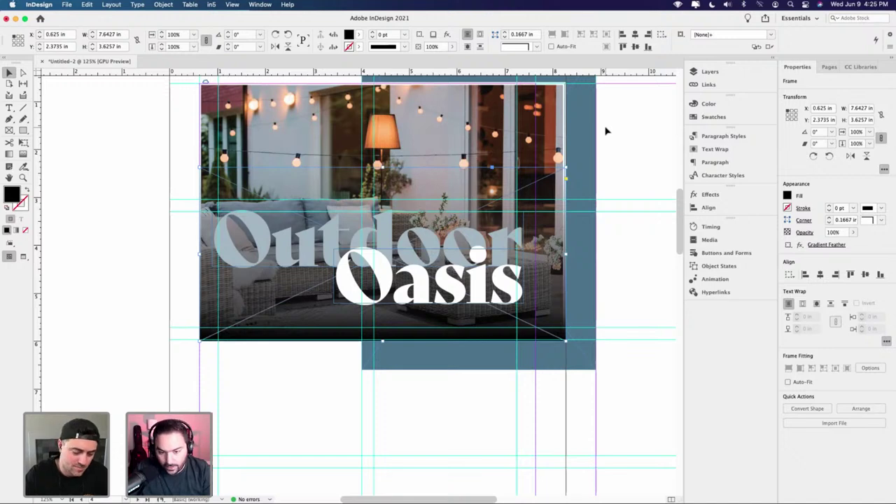
click(161, 6)
mouse_move(172, 40)
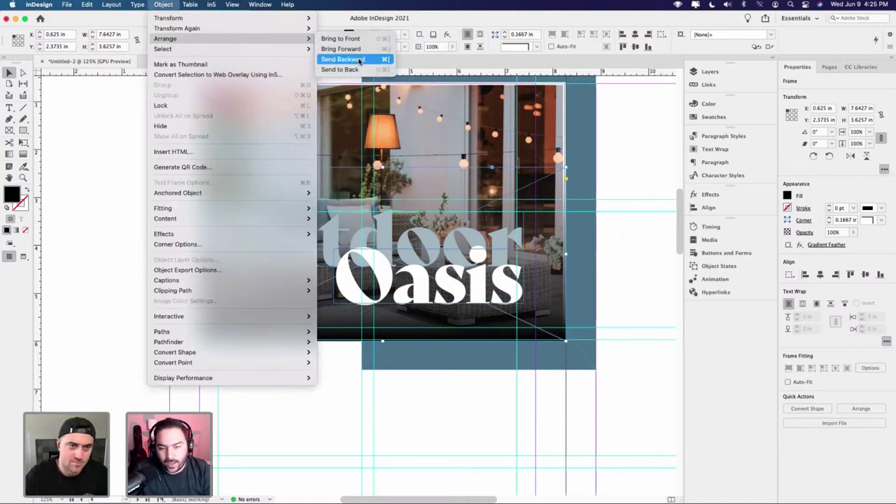
- Set both Outdoor and Oasis headline frames to about 90% opacity, keeping Normal blend mode
click(164, 4)
click(487, 277)
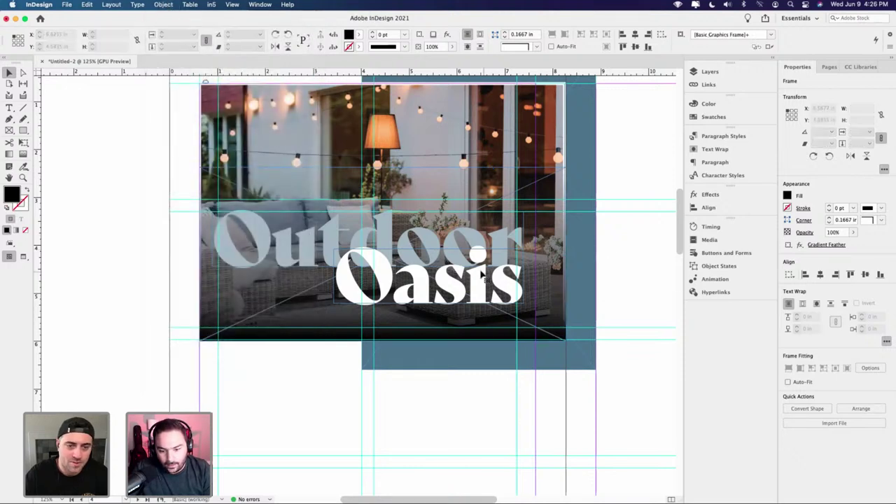
shift+click(468, 242)
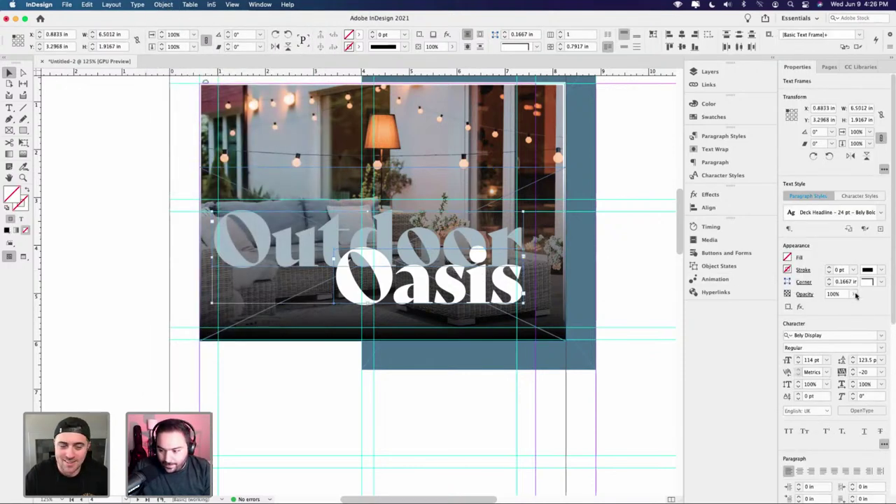
click(854, 294)
drag(853, 307, 857, 306)
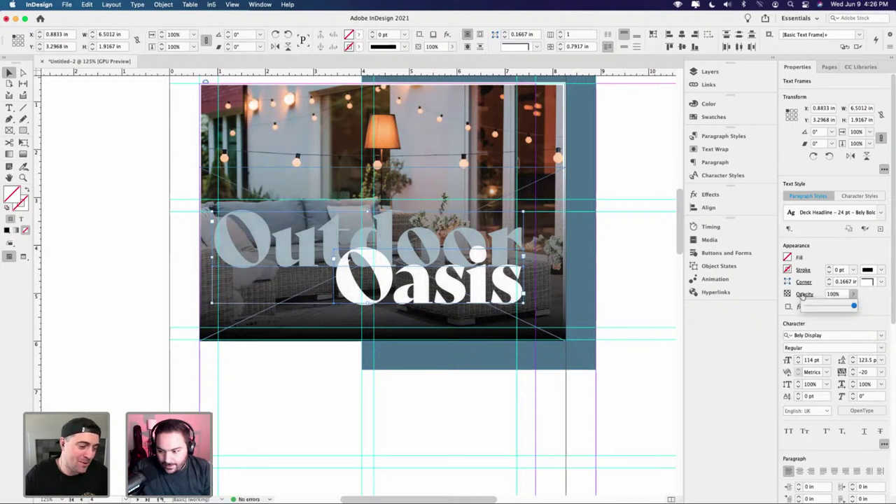
click(799, 307)
click(732, 308)
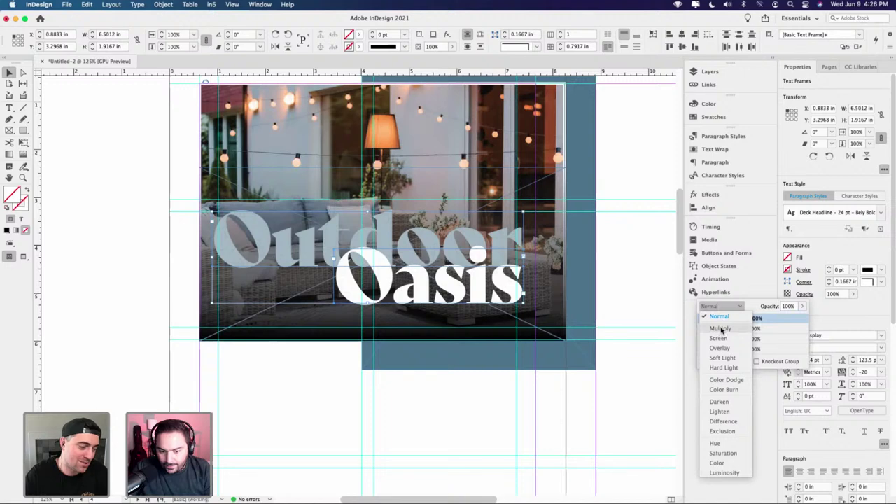
key(Escape)
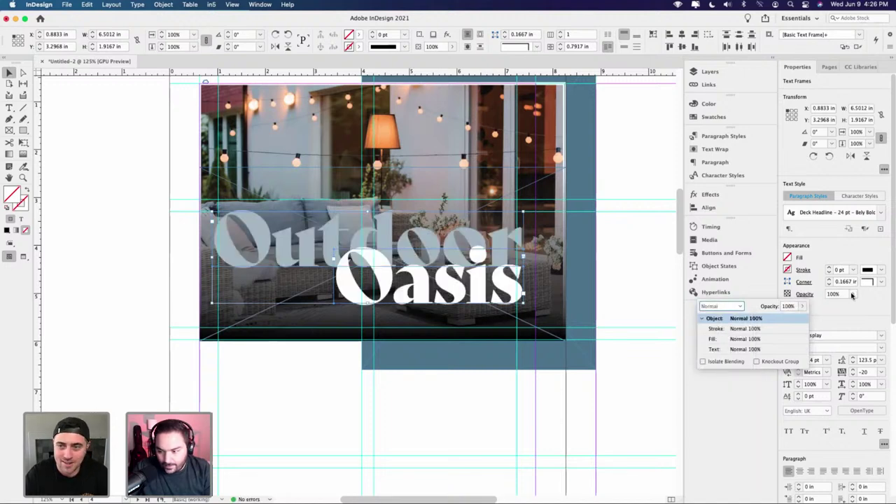
click(853, 295)
drag(853, 306, 850, 306)
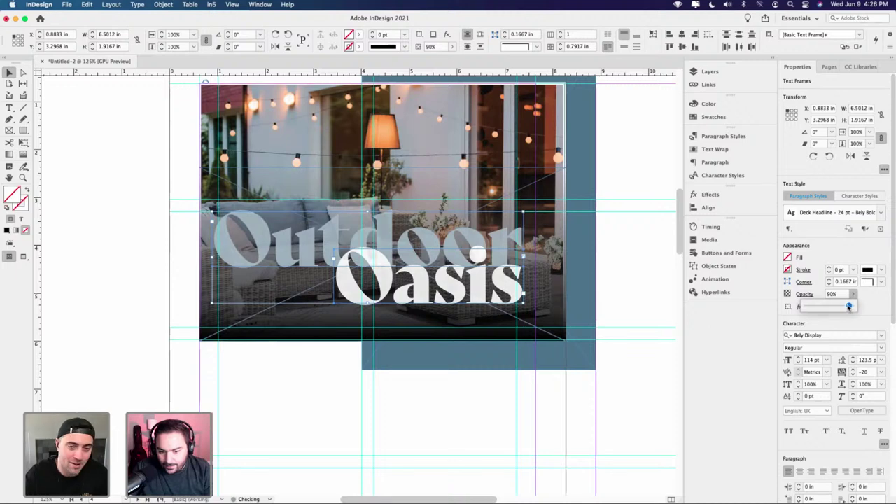
click(624, 292)
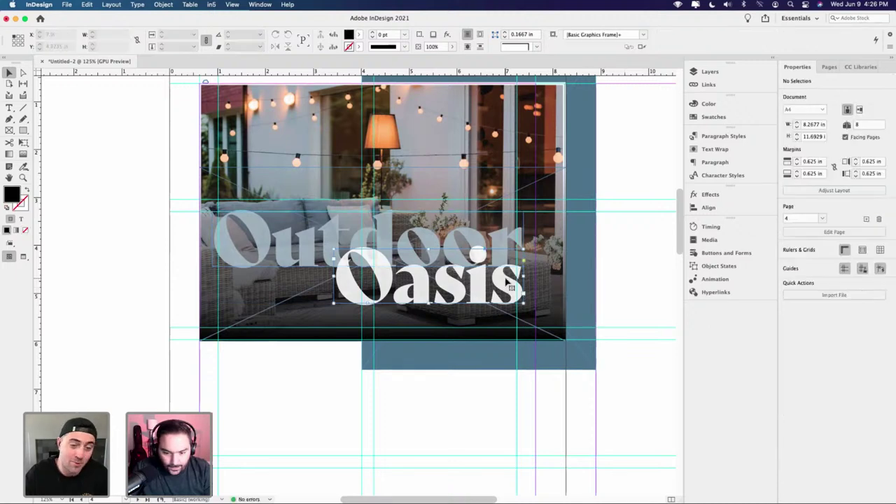
- Nudge the Oasis and Outdoor frames into new positions over the photo
click(509, 282)
key(super+2)
drag(423, 289, 448, 331)
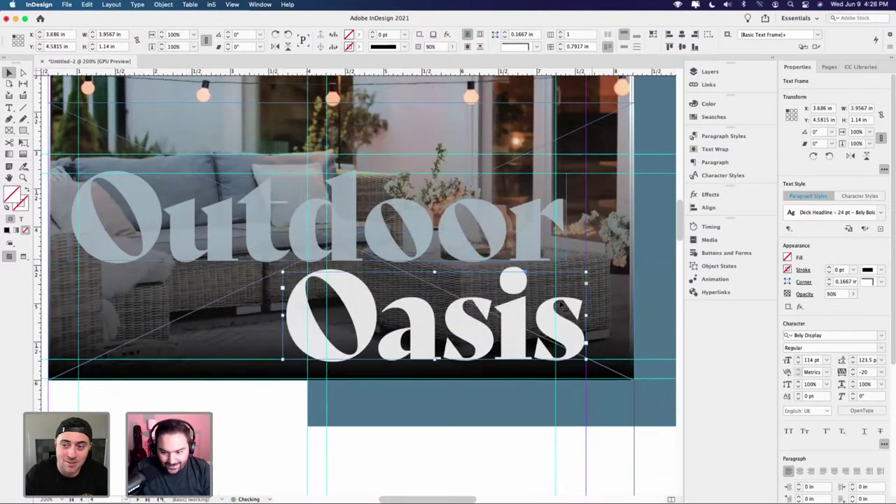
click(227, 268)
click(117, 231)
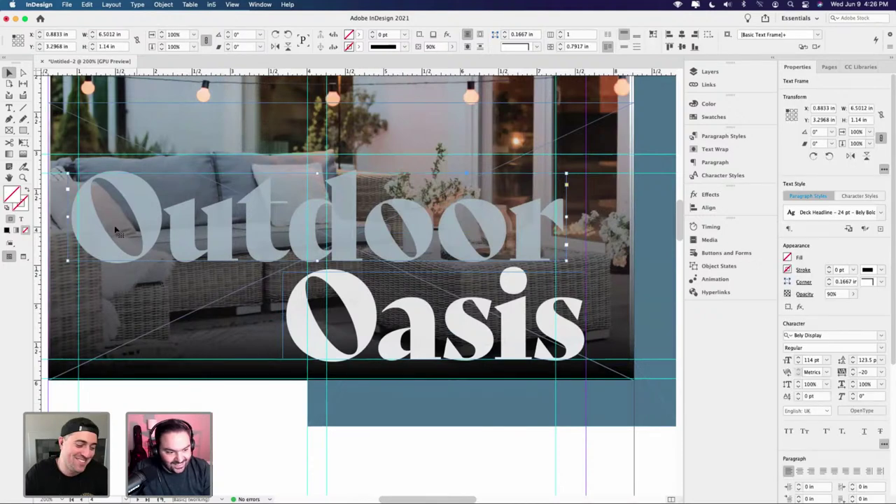
drag(116, 230, 126, 231)
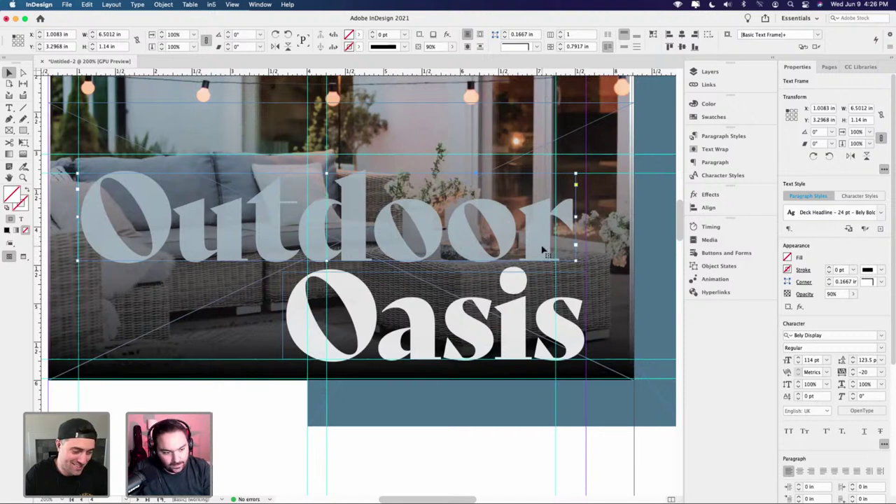
click(520, 319)
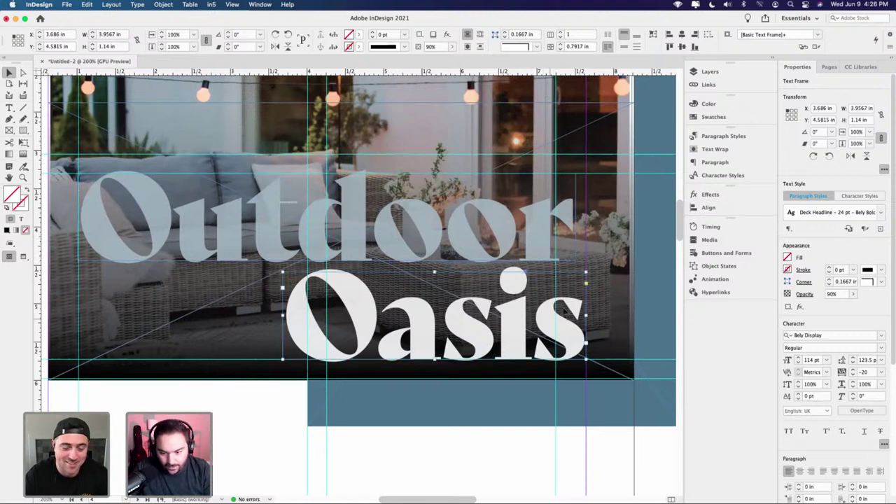
drag(569, 294, 559, 270)
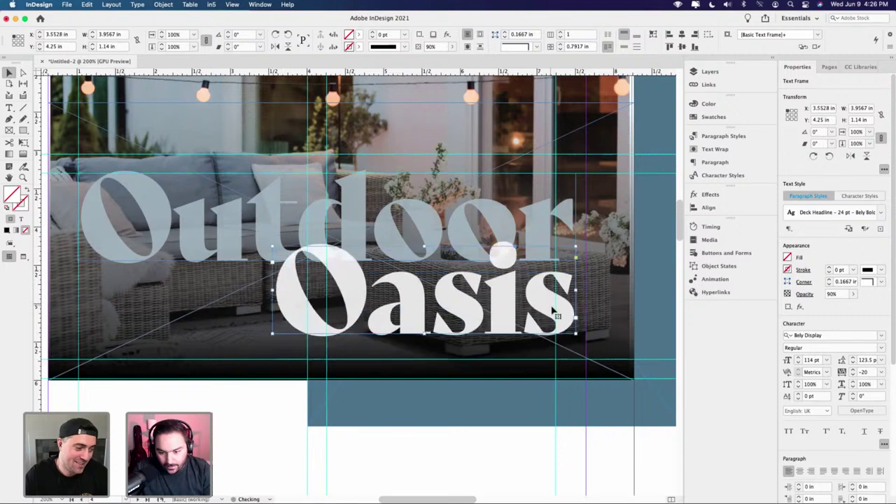
- Scale up the Outdoor frame and settle the headline at X 0.8017 in, Y 3.4149 in
click(555, 403)
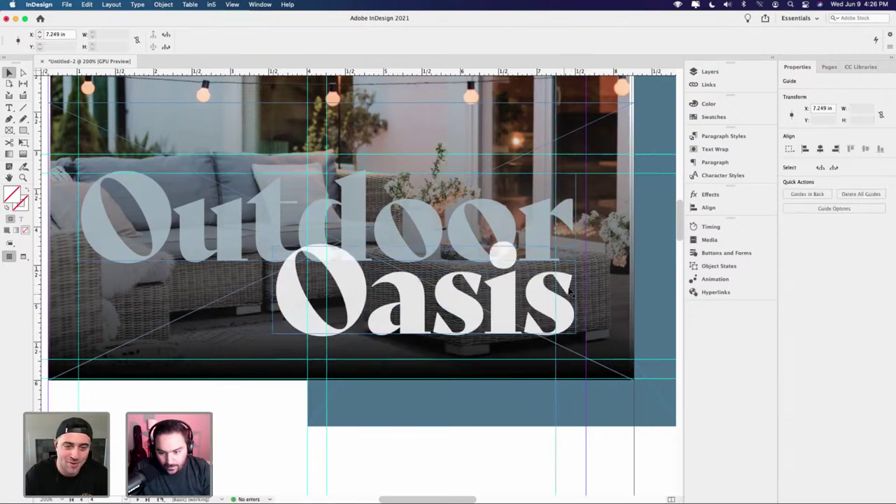
click(232, 253)
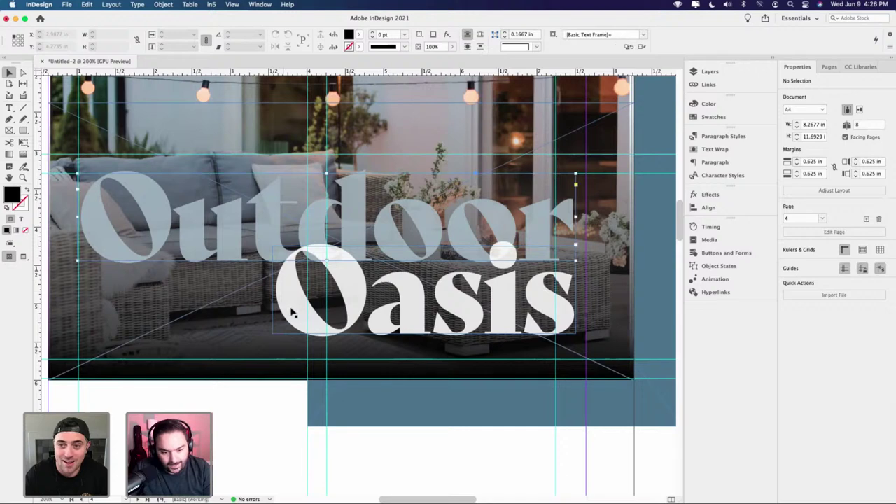
drag(576, 333, 623, 348)
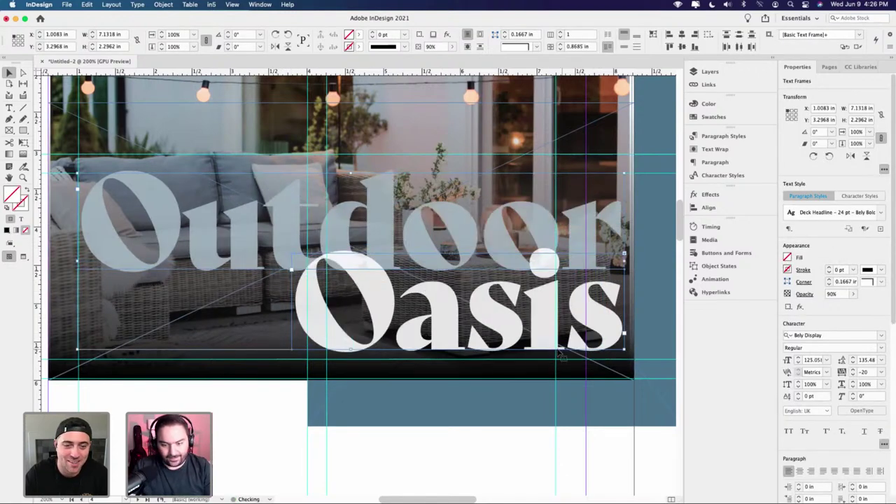
drag(452, 323, 432, 324)
scroll(421, 358, left, 5)
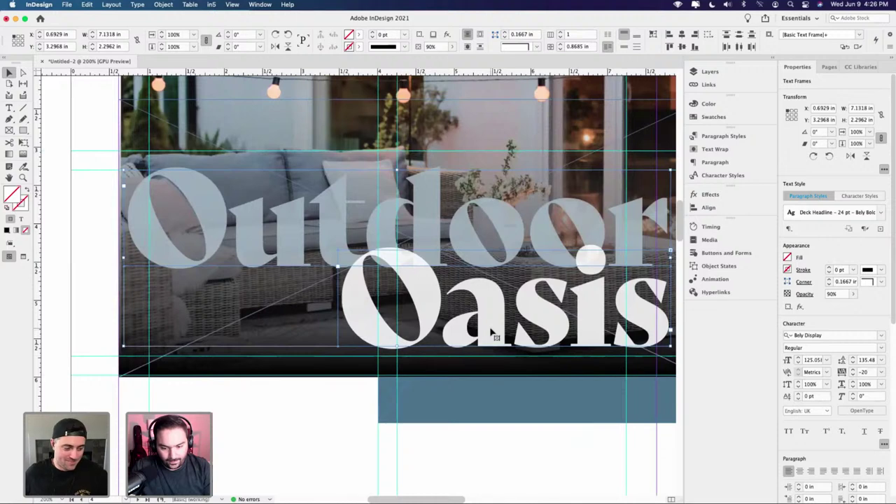
scroll(488, 332, down, 2)
scroll(462, 327, right, 2)
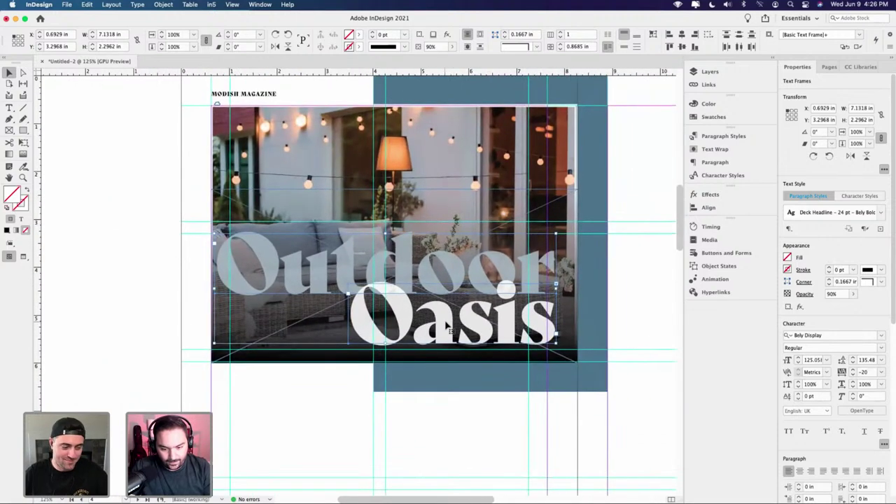
drag(446, 326, 453, 330)
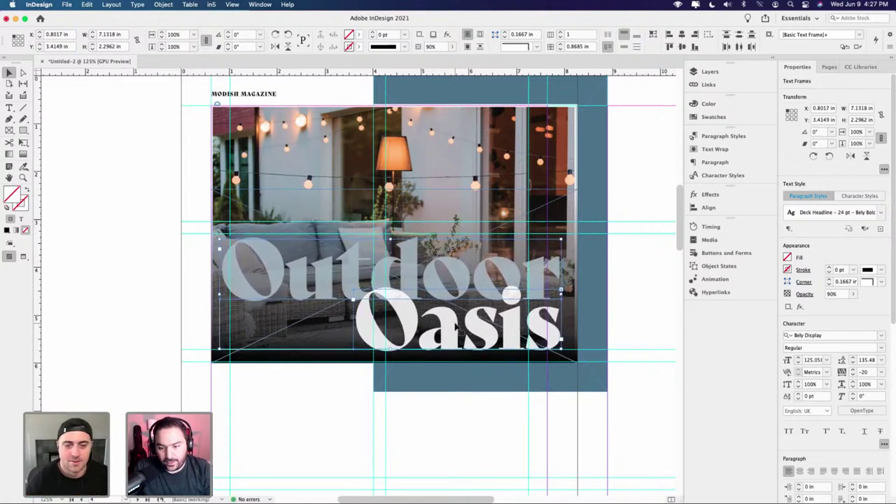
click(626, 299)
key(w)
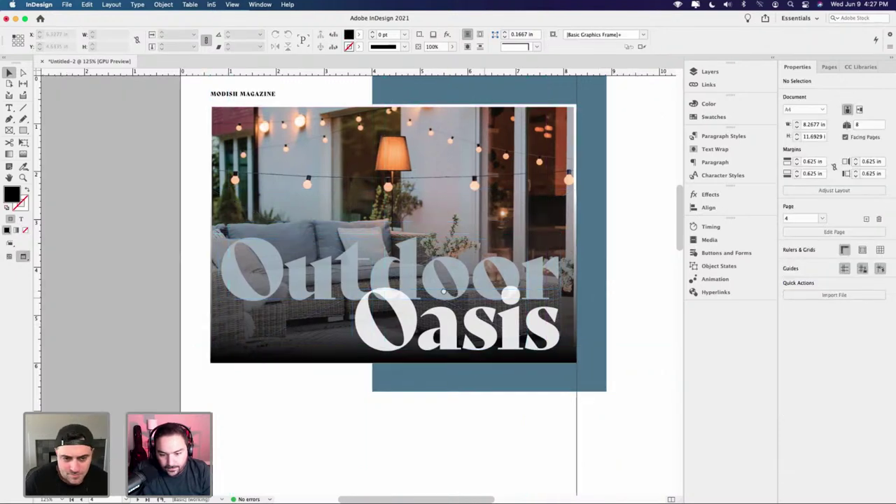
scroll(443, 292, right, 2)
scroll(444, 292, up, 2)
scroll(446, 297, down, 1)
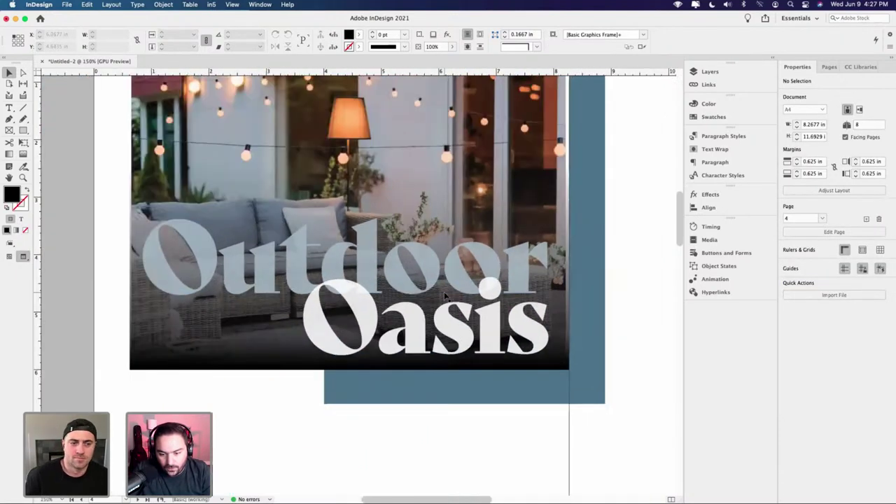
scroll(444, 296, down, 1)
key(w)
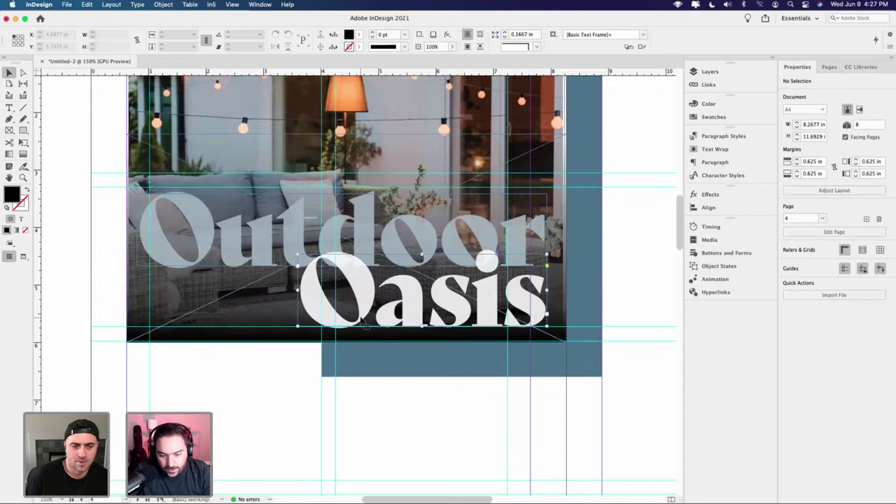
click(365, 326)
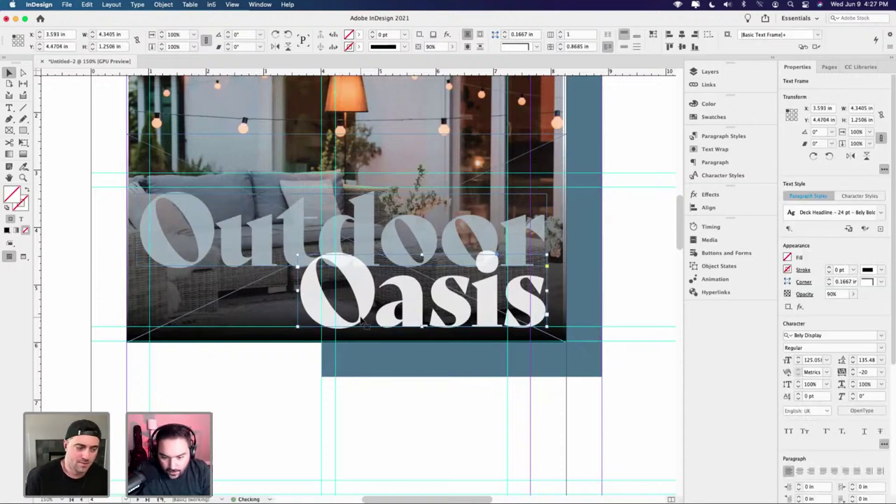
click(232, 371)
key(w)
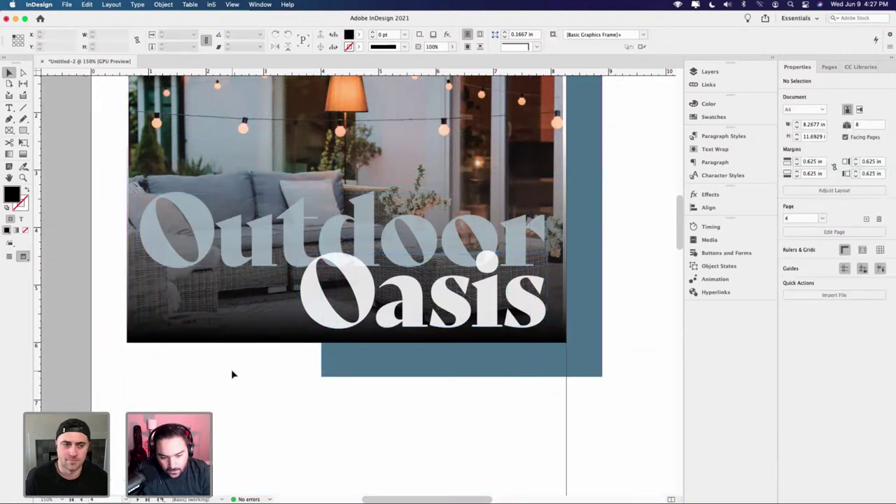
scroll(435, 350, down, 1)
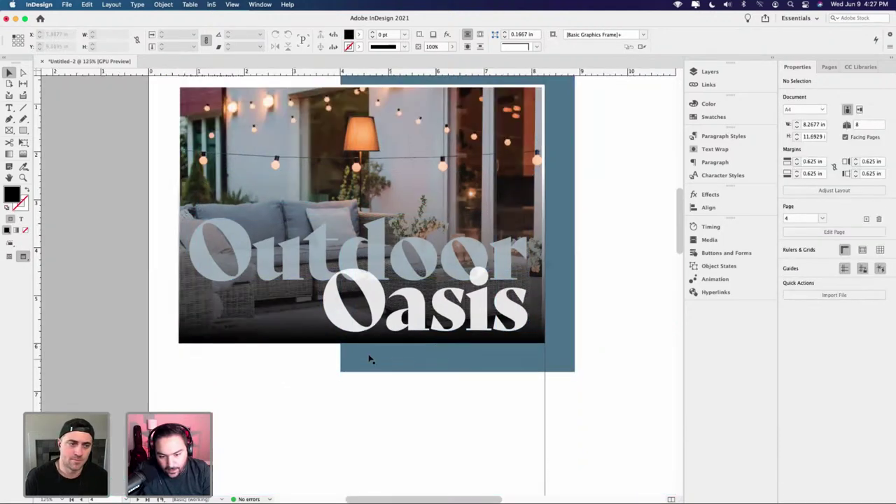
key(w)
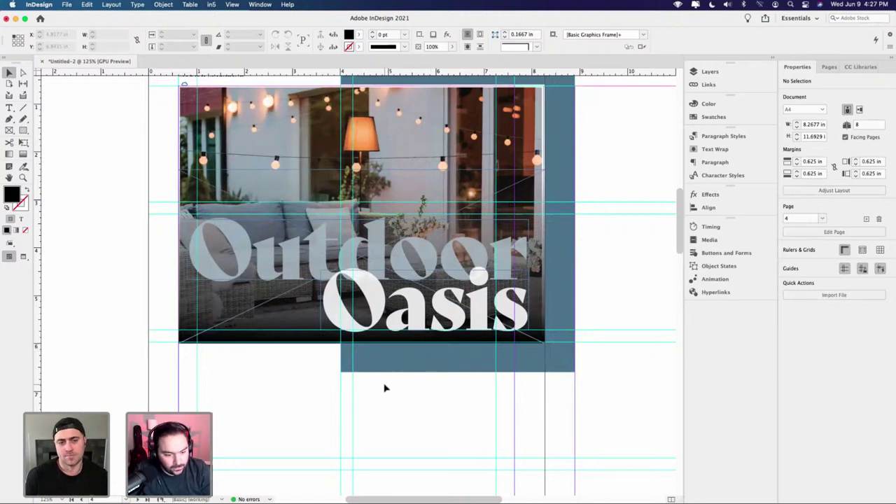
scroll(351, 416, down, 5)
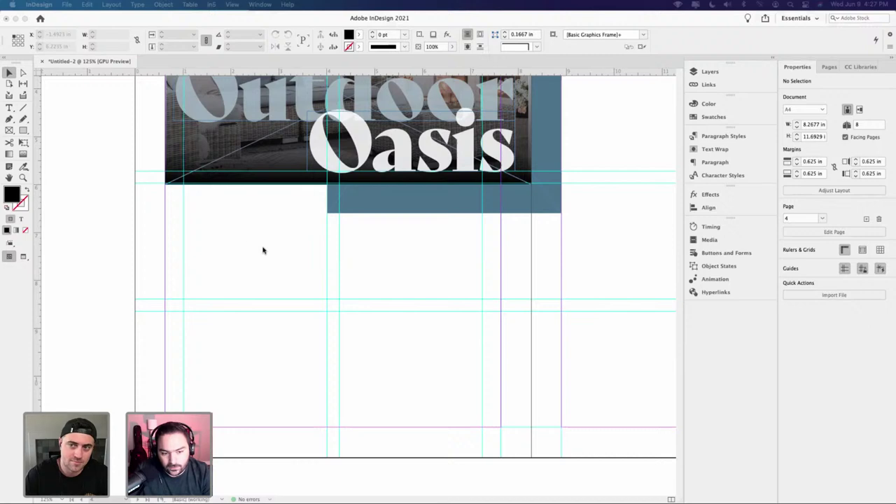
scroll(263, 251, up, 5)
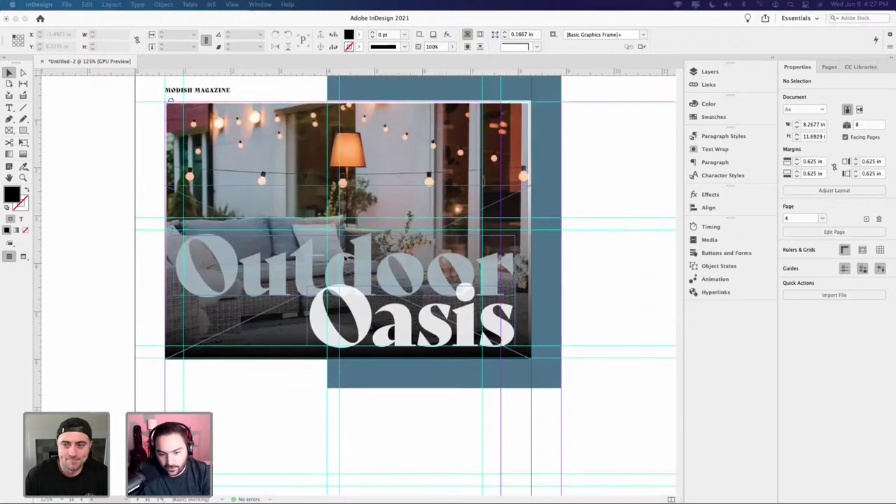
click(485, 265)
click(455, 259)
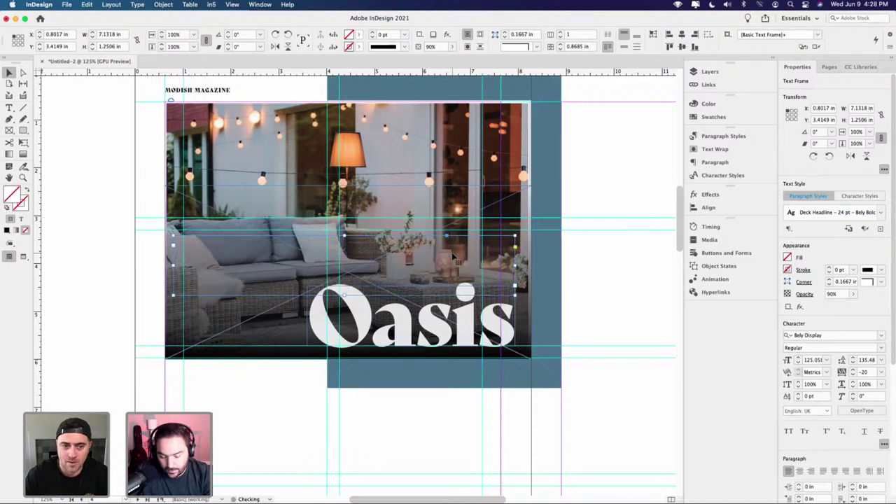
click(594, 258)
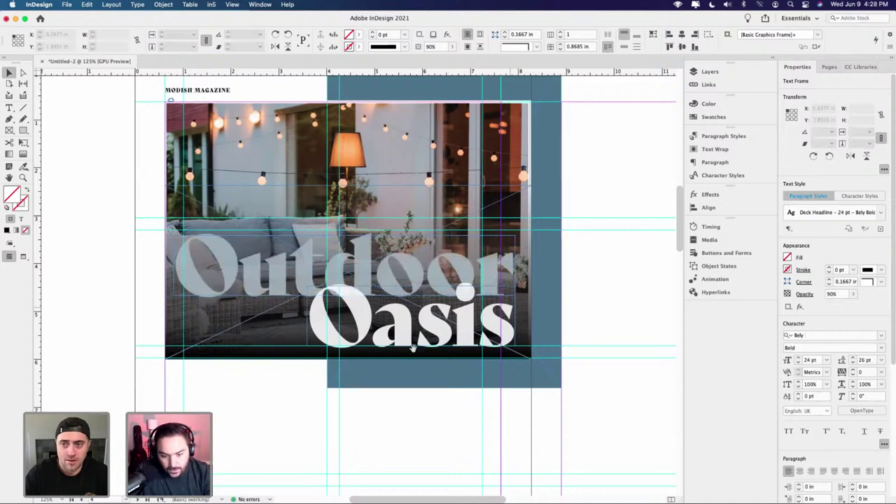
scroll(413, 268, down, 3)
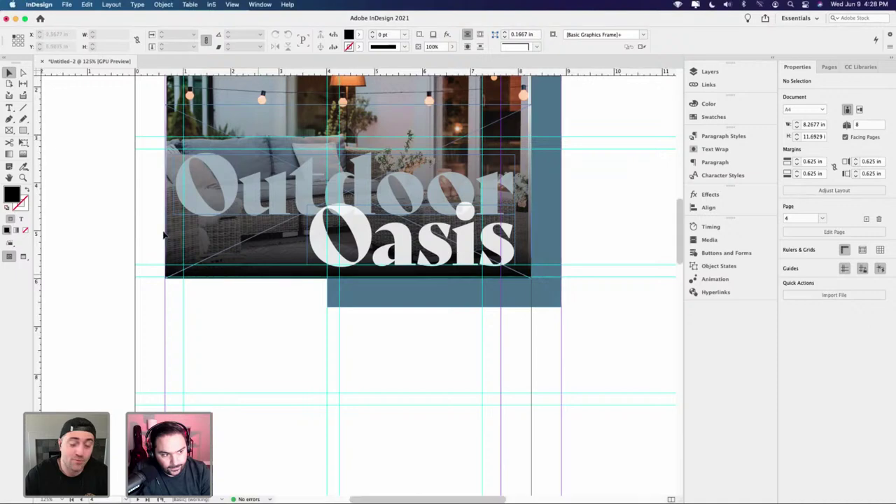
- Draw a text frame under the blue block and paste the article headline and body
key(t)
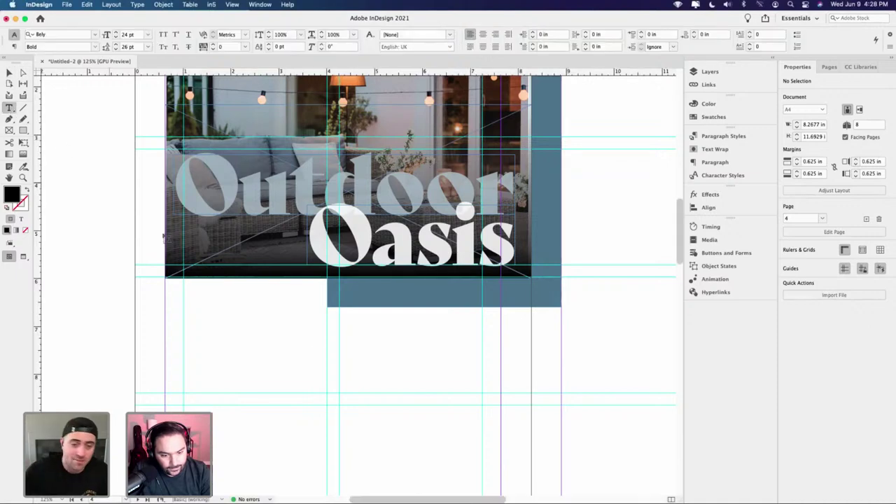
scroll(318, 342, down, 5)
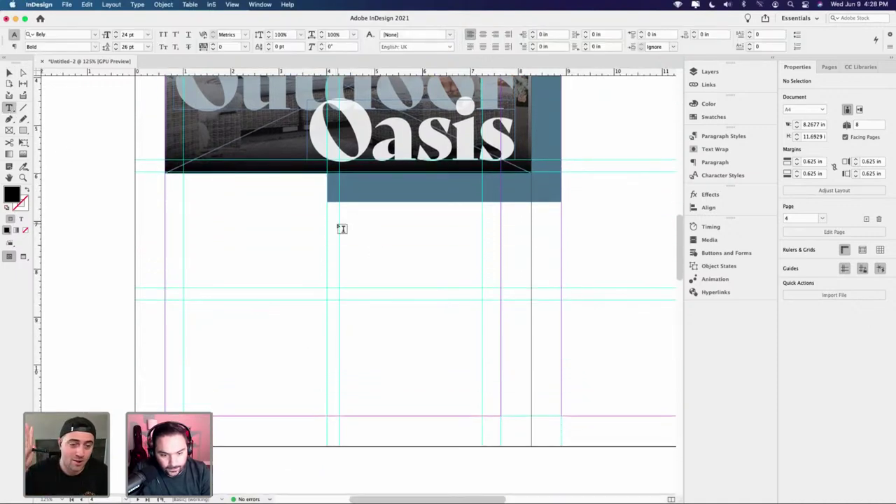
drag(340, 223, 481, 416)
key(super+v)
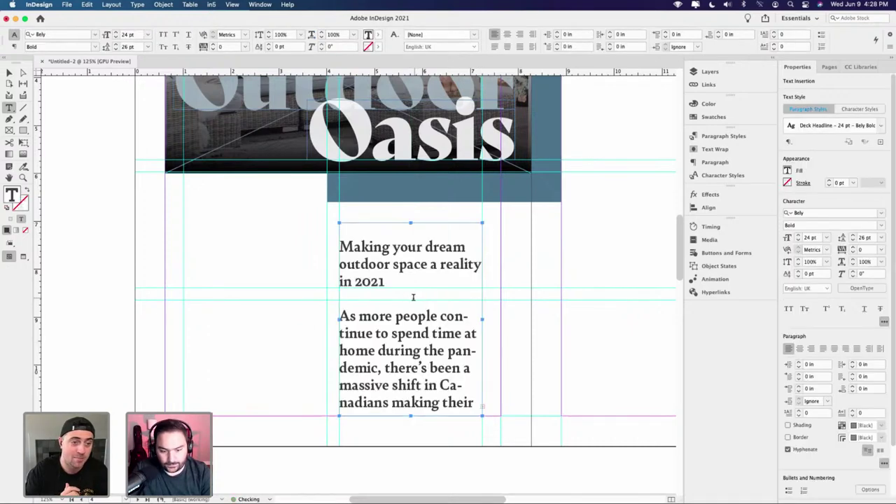
- Apply the Body Text paragraph style to all of the pasted article text
key(super+a)
click(876, 126)
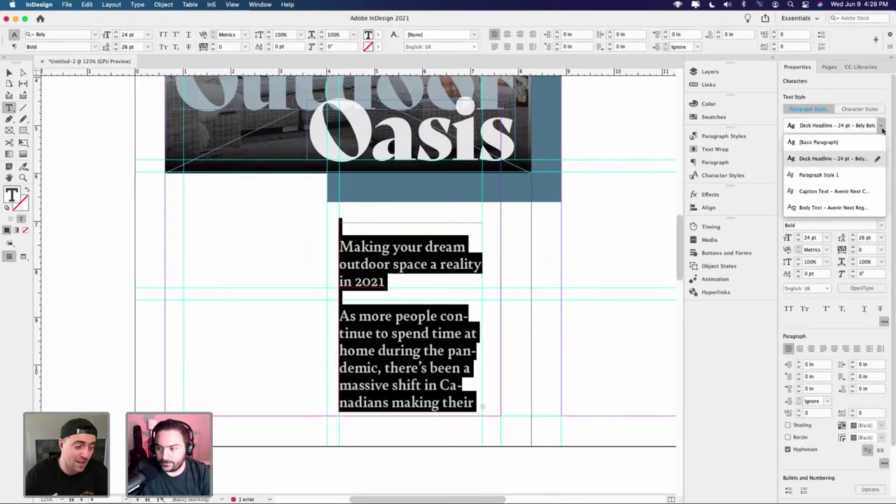
click(828, 142)
click(880, 125)
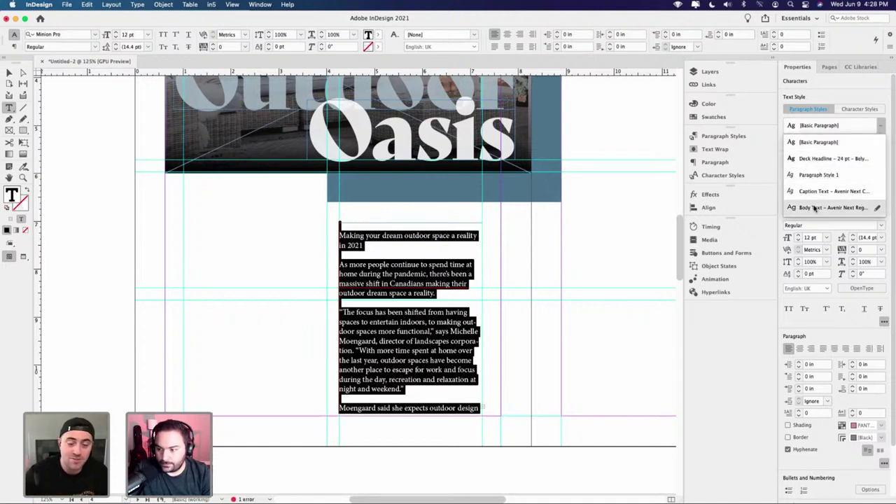
click(815, 208)
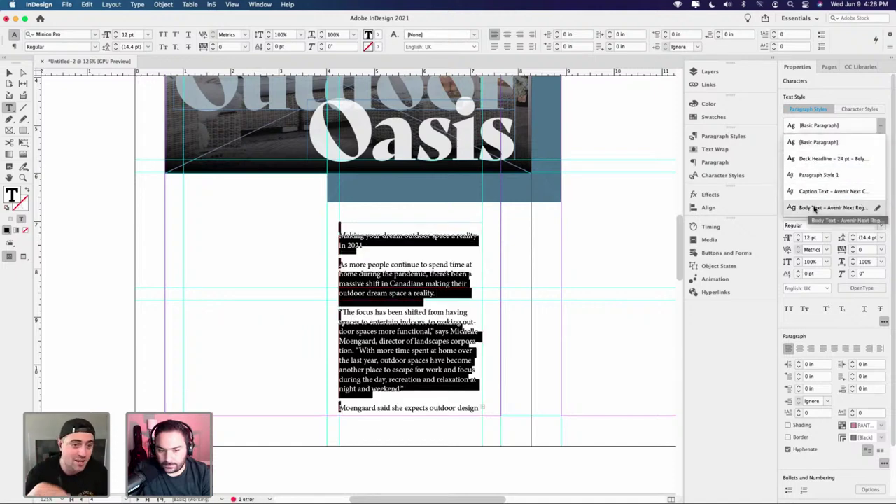
- Delete the empty paragraph and cut the headline out of the body text
click(344, 262)
key(BackSpace)
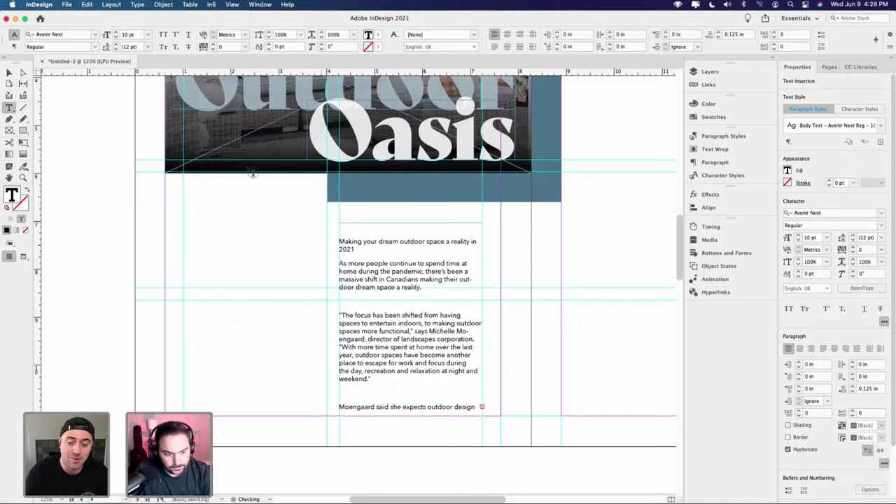
click(8, 73)
double_click(353, 249)
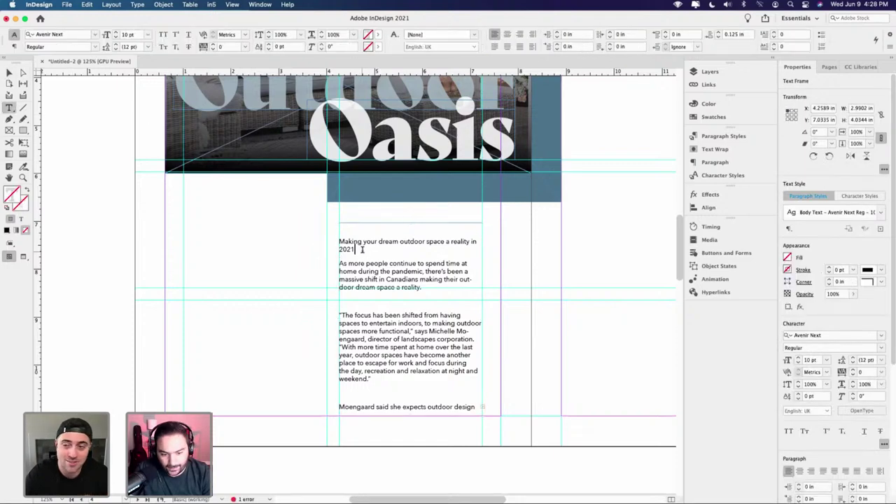
drag(353, 249, 336, 240)
key(super+c)
key(BackSpace)
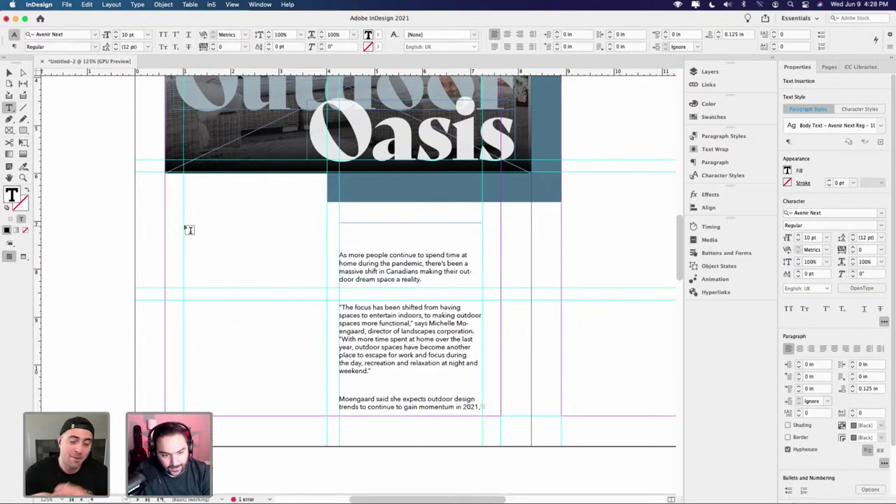
drag(184, 225, 326, 265)
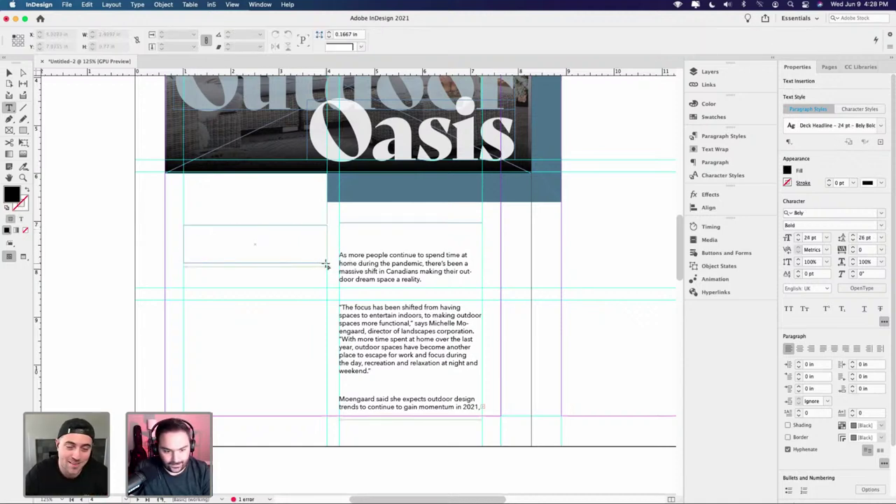
- Paste 'Making your dream outdoor space a reality in 2021' into the left frame and apply Deck Headline
click(10, 72)
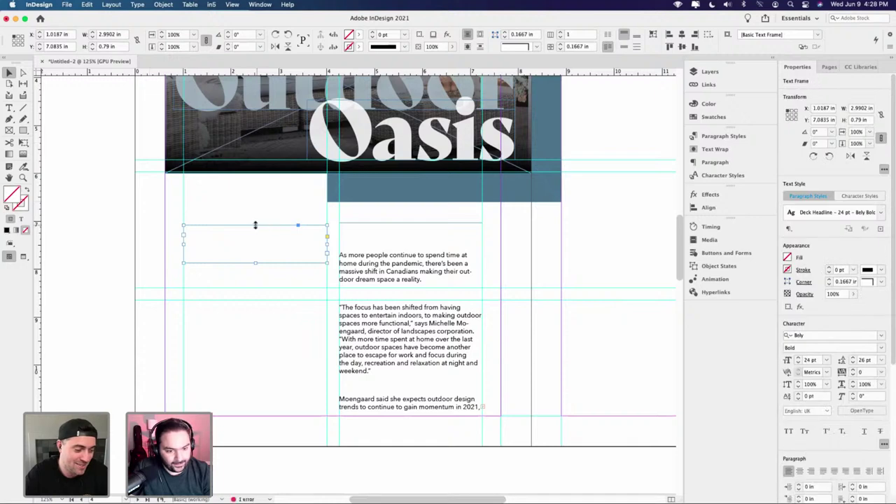
double_click(259, 236)
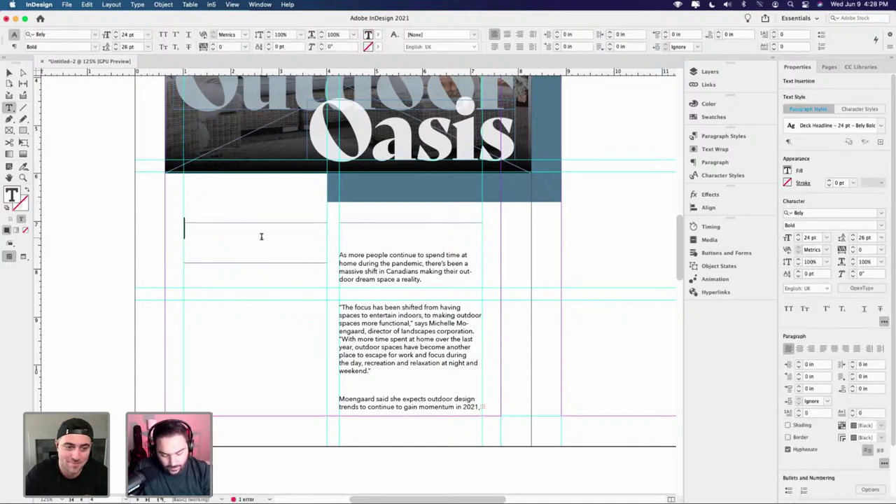
key(super+v)
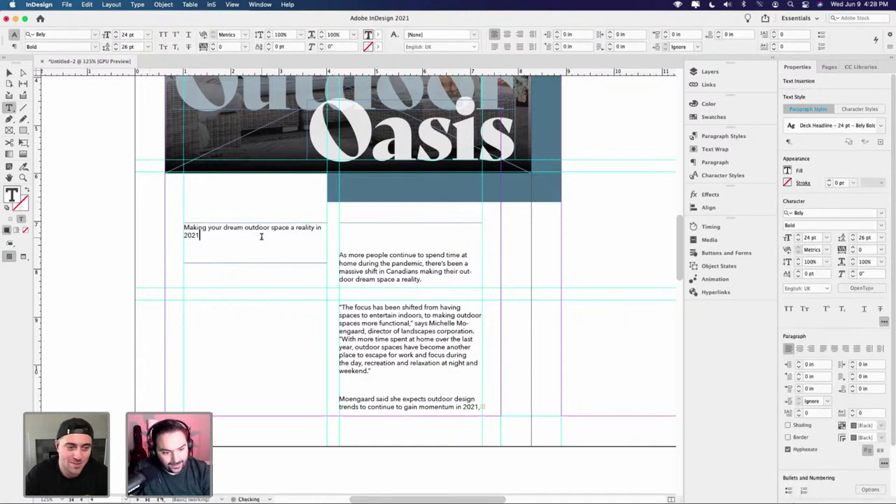
key(super+a)
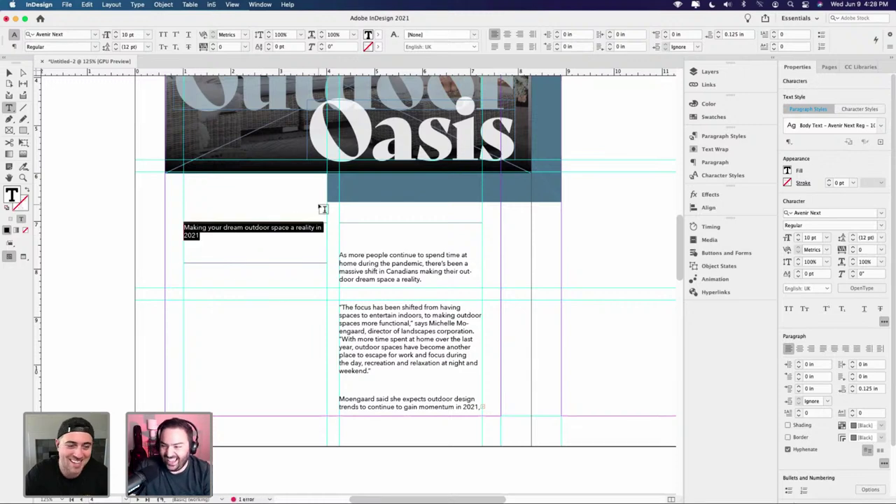
click(250, 240)
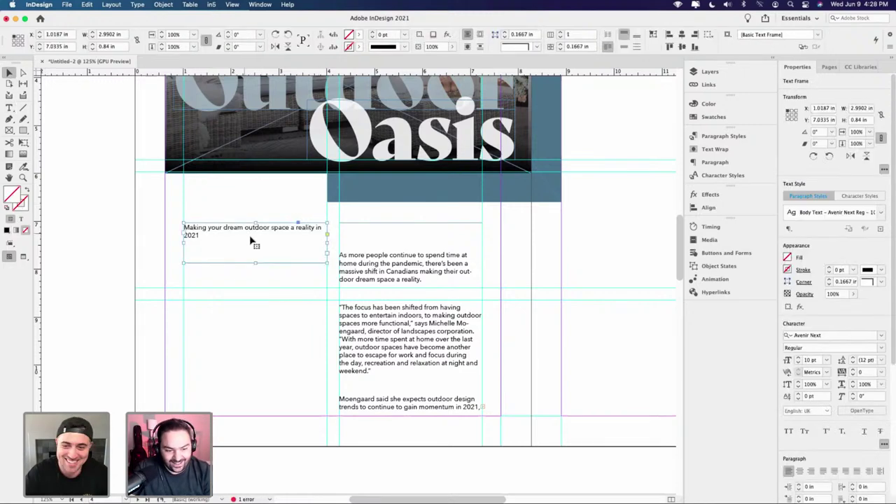
key(super+a)
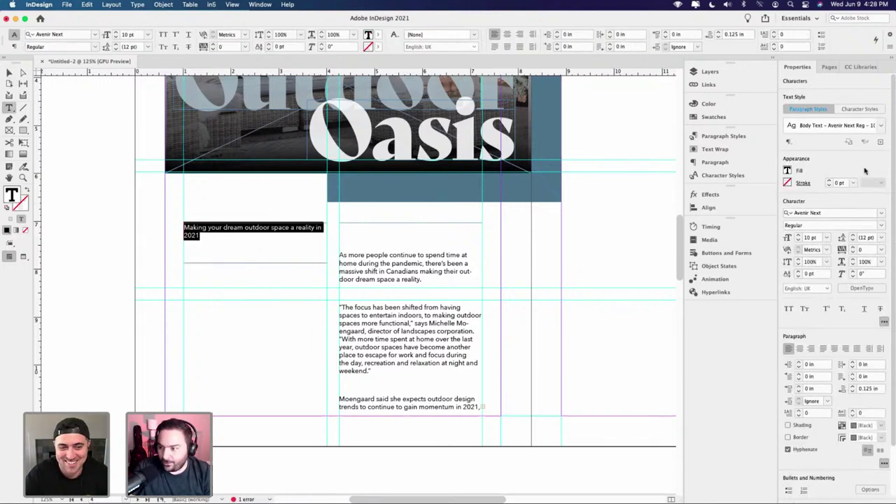
click(882, 128)
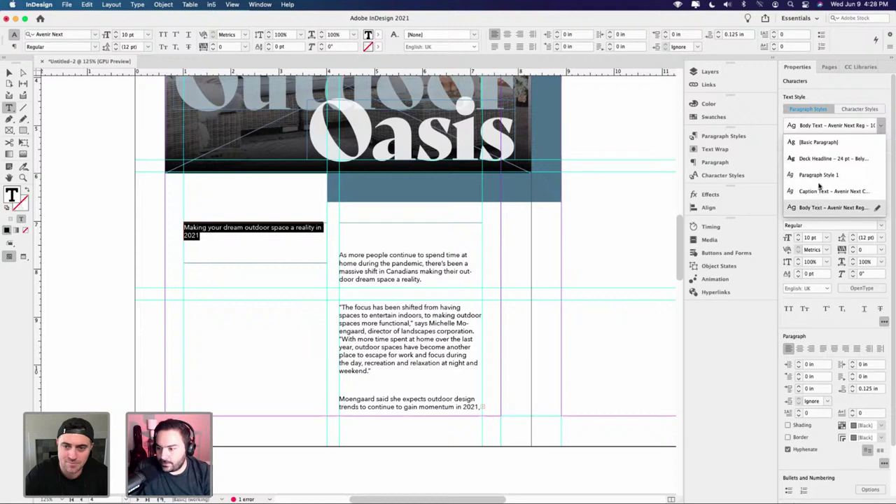
click(827, 160)
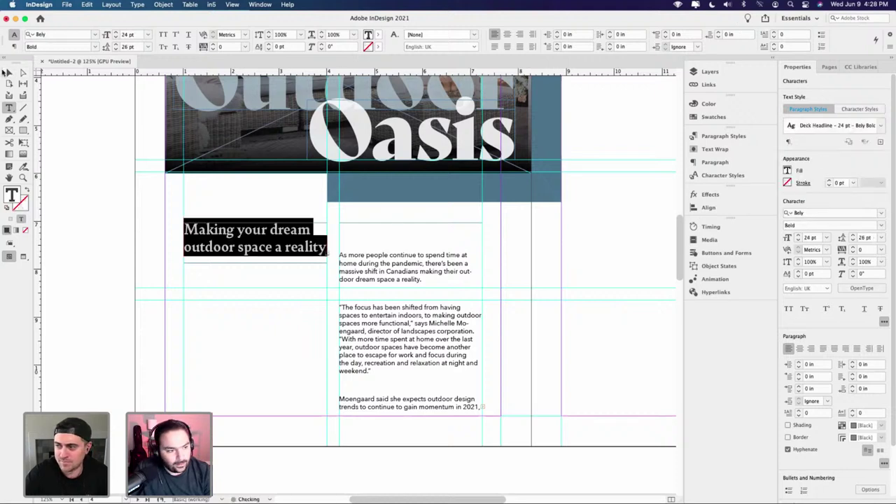
key(Escape)
- Enlarge the headline's point size and extend its frame so every line shows
double_click(255, 263)
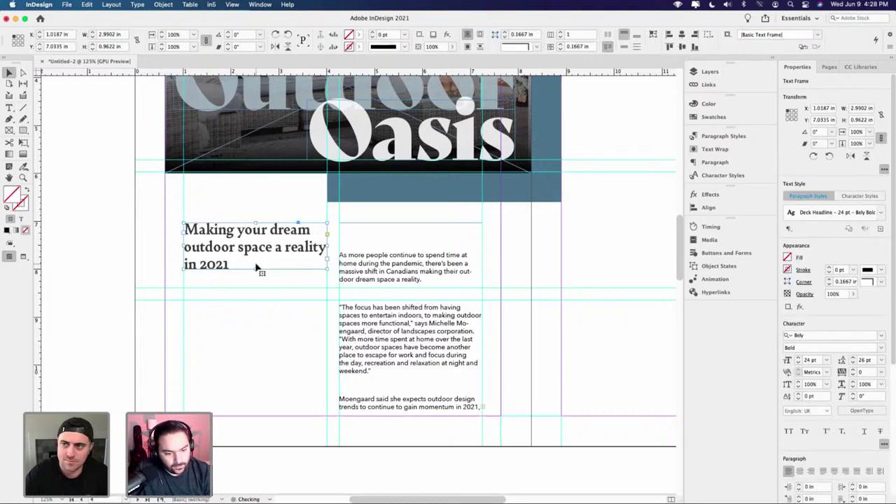
double_click(286, 256)
key(super+a)
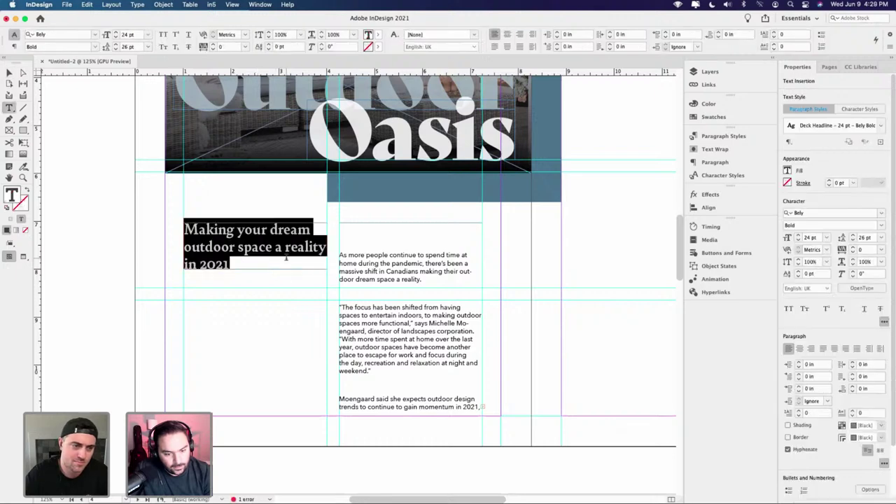
key(super+equal)
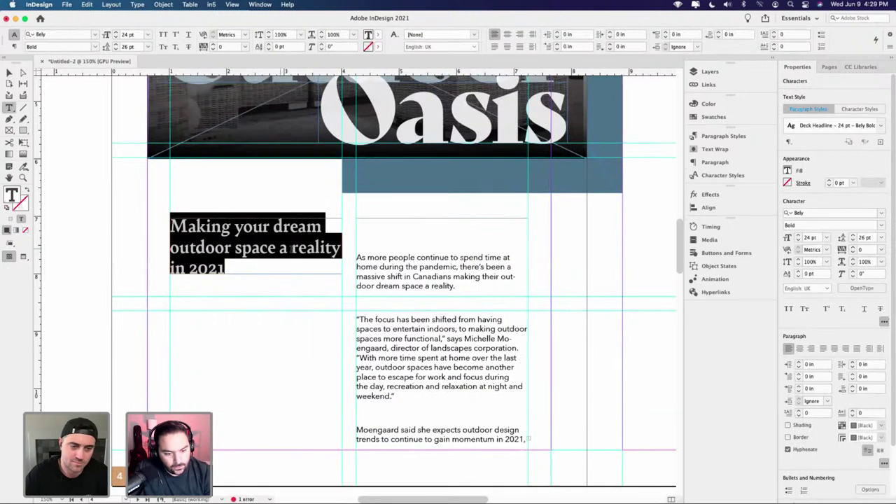
drag(234, 264, 166, 263)
click(198, 267)
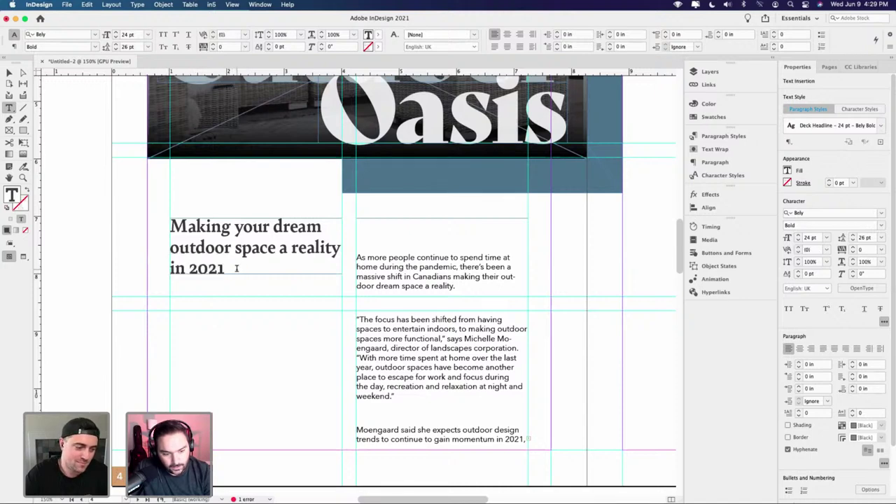
drag(237, 268, 166, 229)
key(super+shift+period)
key(super+shift+period)
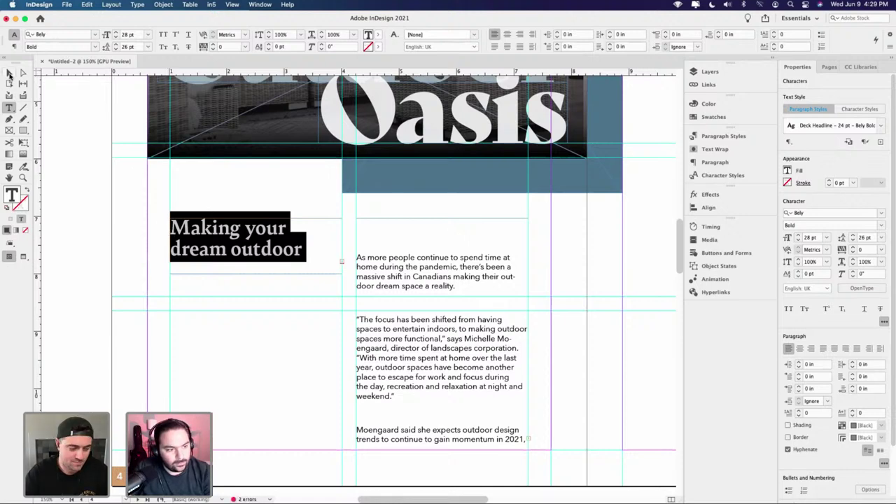
click(10, 72)
drag(254, 276, 266, 297)
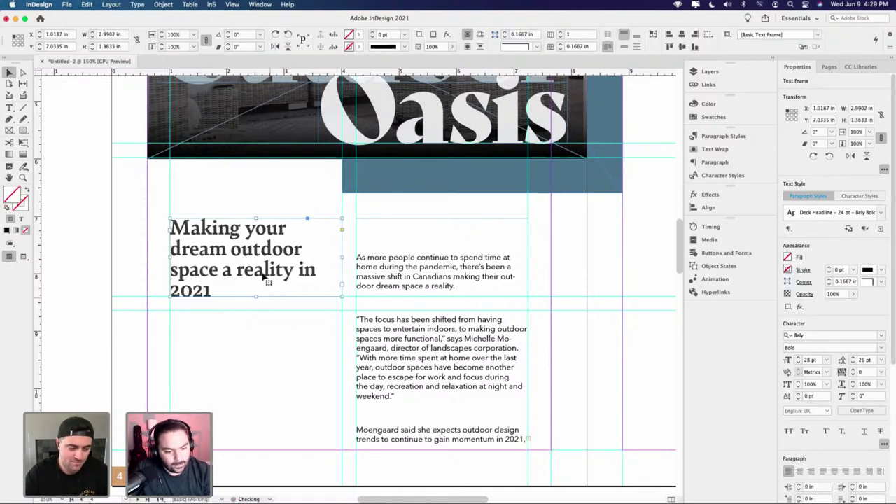
- Set the headline to 26 pt and turn off its hyphenation
double_click(264, 278)
key(super+a)
key(super+shift+comma)
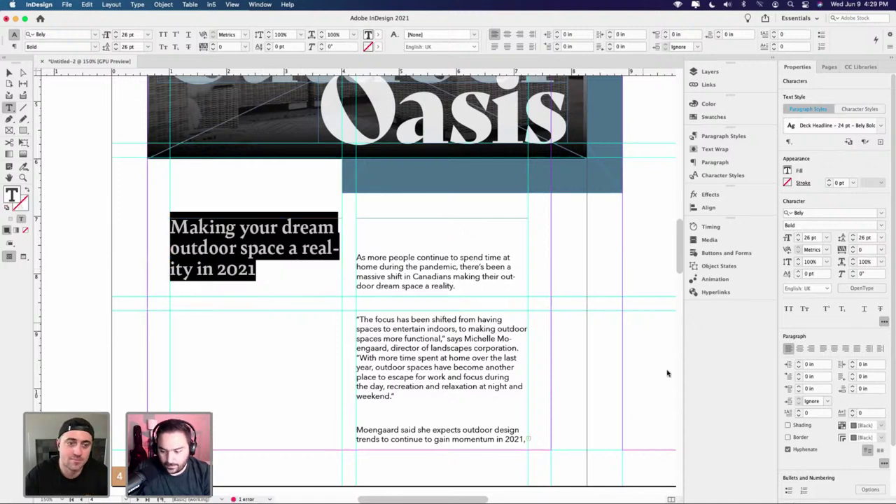
click(788, 450)
click(269, 261)
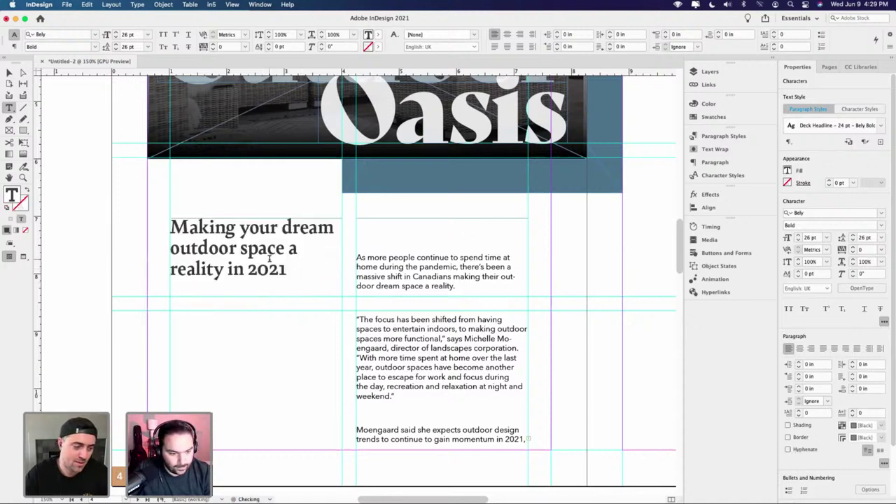
key(End)
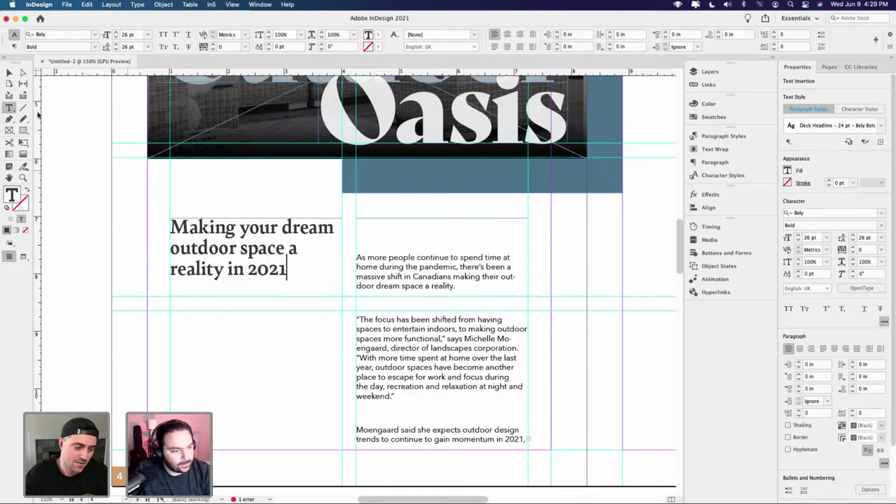
- Move the headline frame lower on the page to Y 7.4125 in
click(9, 72)
triple_click(250, 245)
click(252, 247)
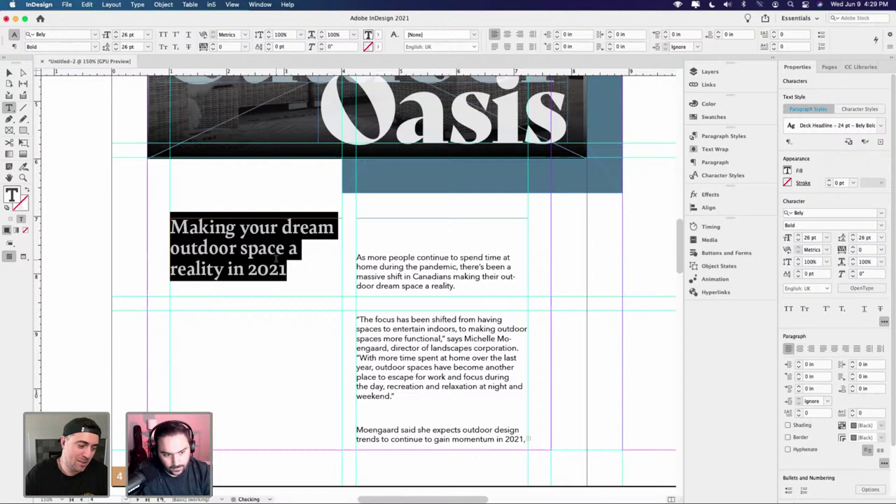
click(9, 72)
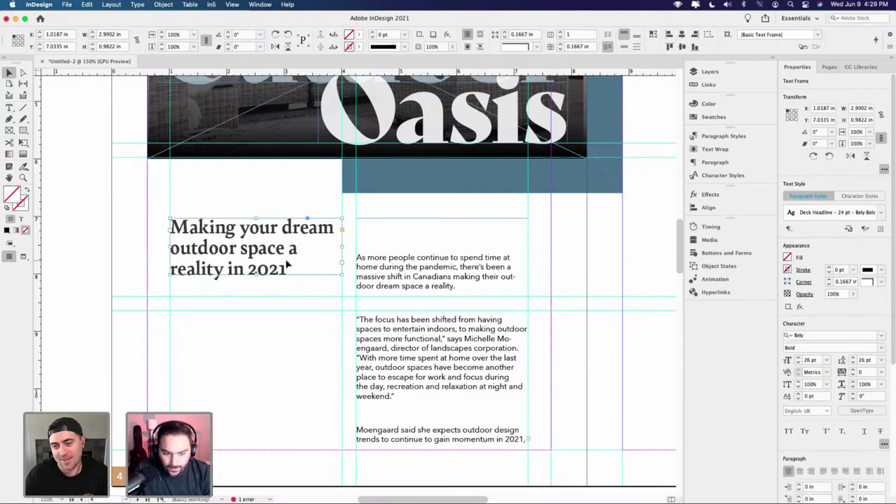
drag(290, 265, 285, 287)
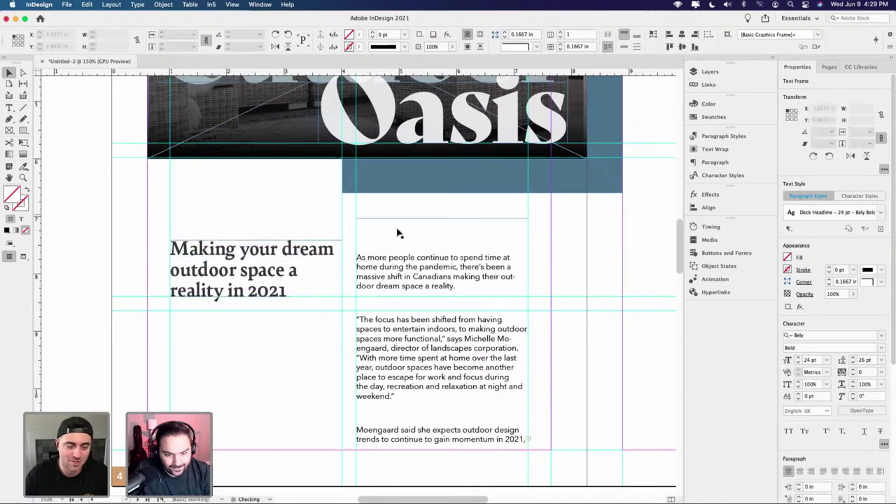
- Delete the blank lines after the first paragraph and before the Moengaard paragraph
key(t)
click(357, 228)
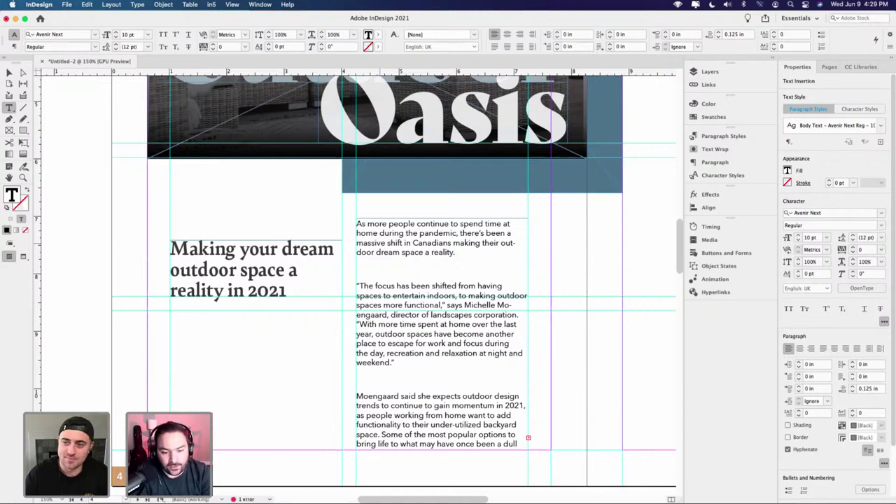
key(Escape)
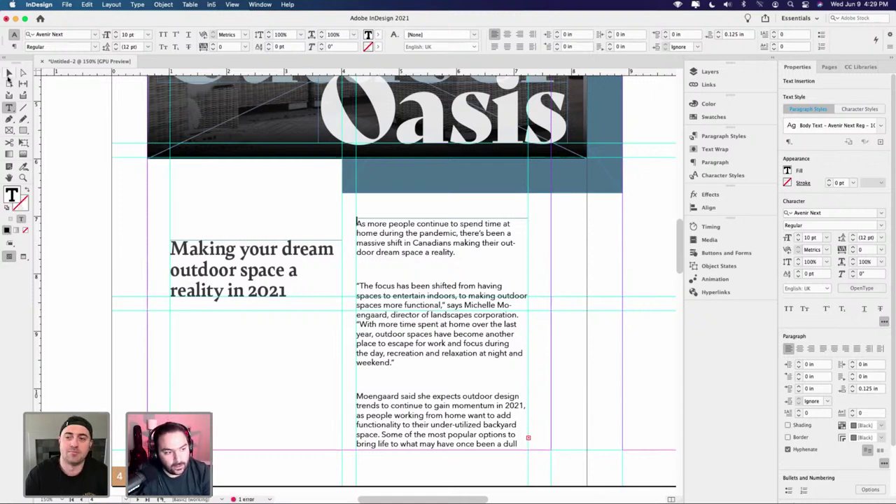
double_click(408, 265)
key(BackSpace)
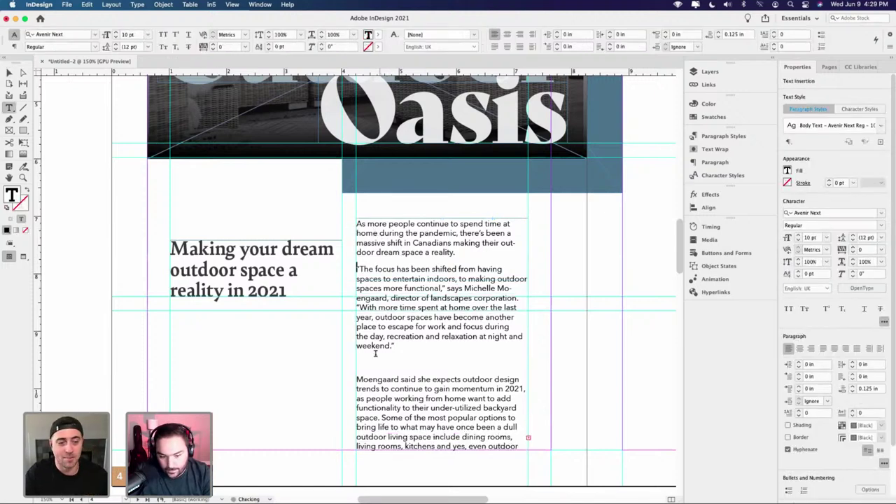
key(Delete)
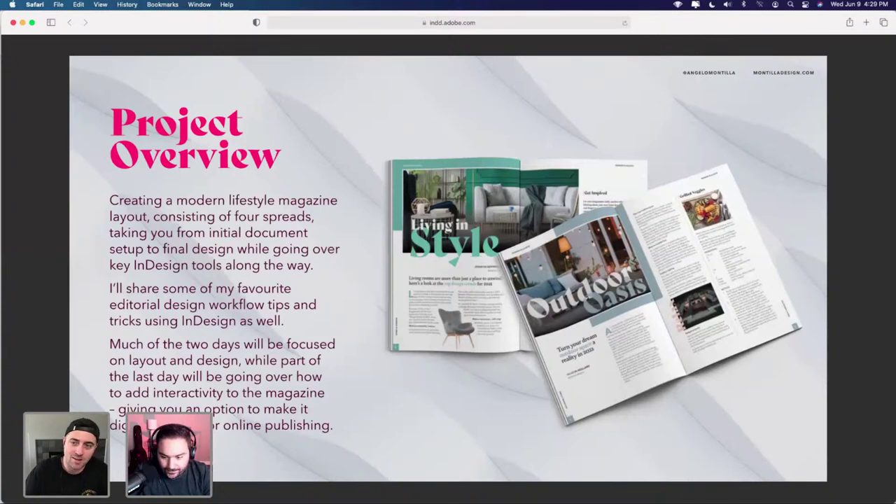
key(super+Tab)
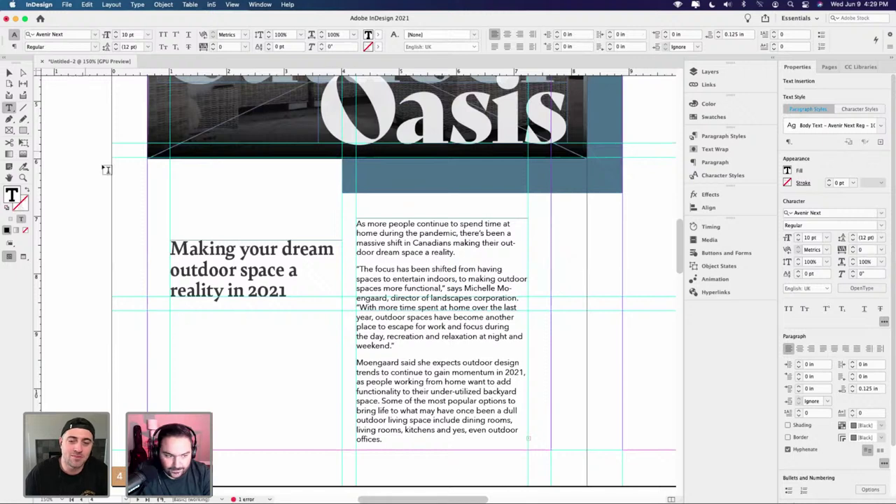
- Move the headline frame back up and make the body's first letter A a three-line drop cap
click(8, 72)
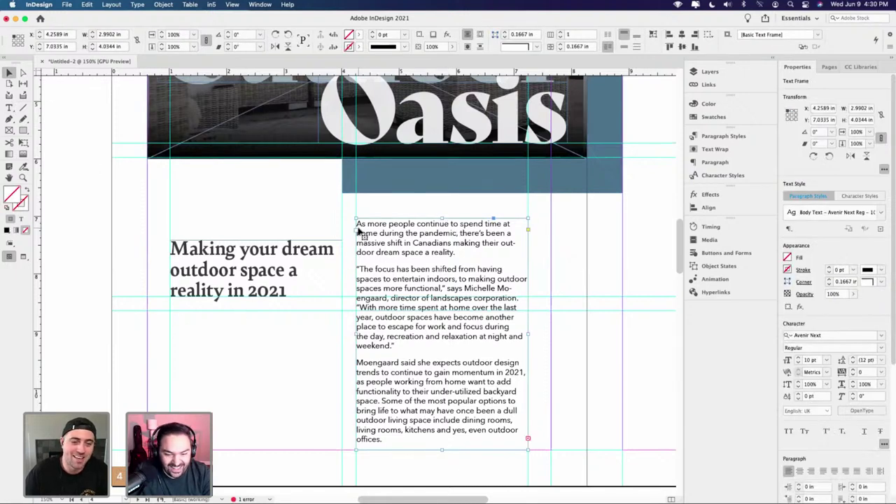
drag(249, 261, 246, 217)
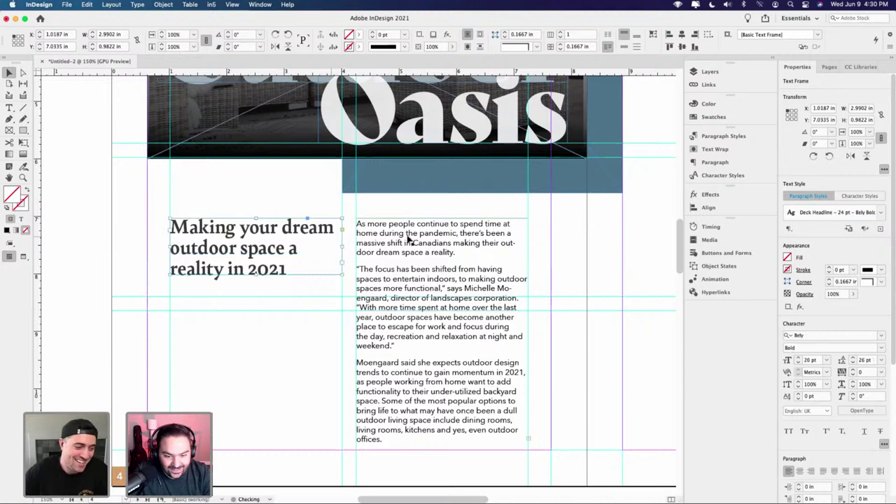
double_click(378, 226)
drag(357, 224, 364, 224)
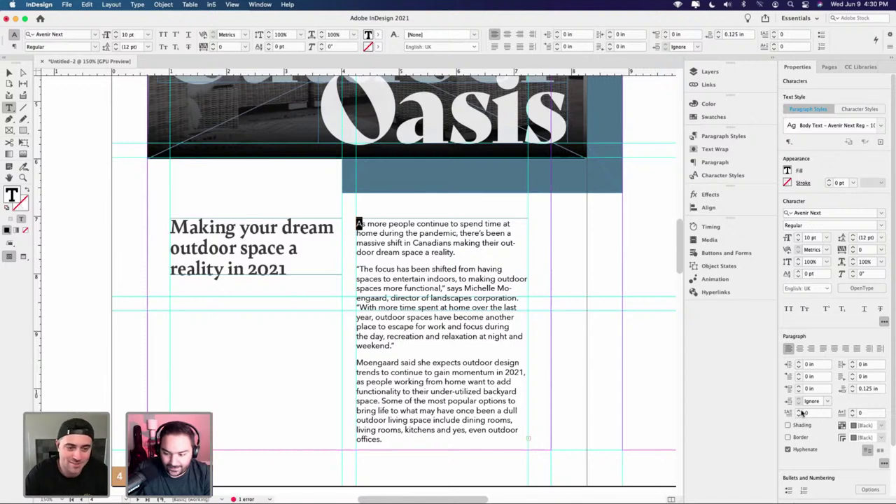
click(799, 411)
click(798, 411)
click(799, 411)
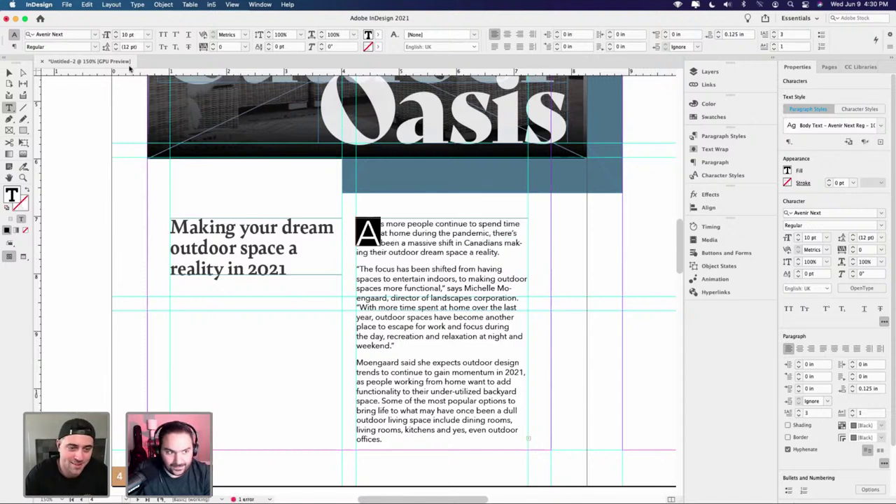
- Make the drop cap Bold and colour it with the C=74 M=49 Y=31 swatch
click(96, 47)
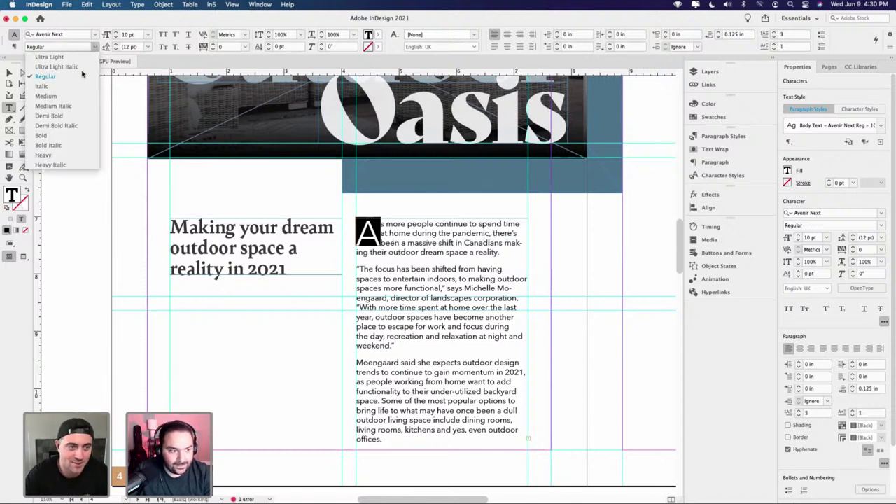
click(58, 135)
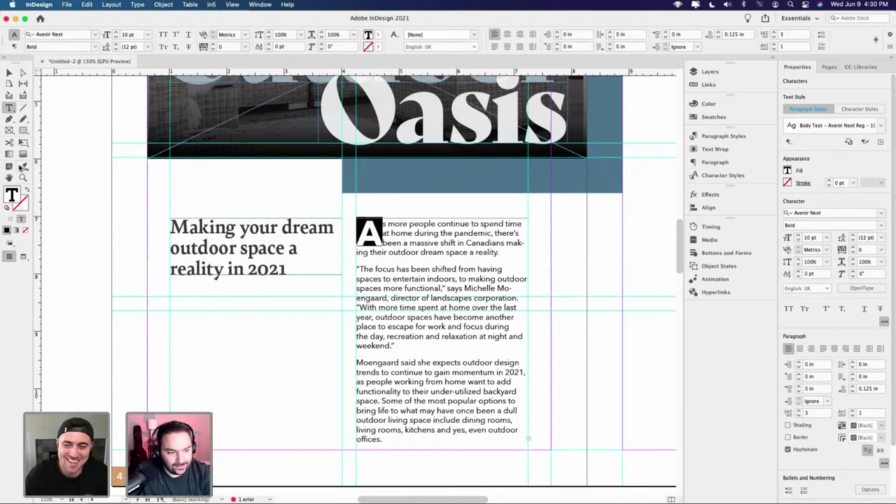
click(720, 120)
scroll(630, 203, down, 5)
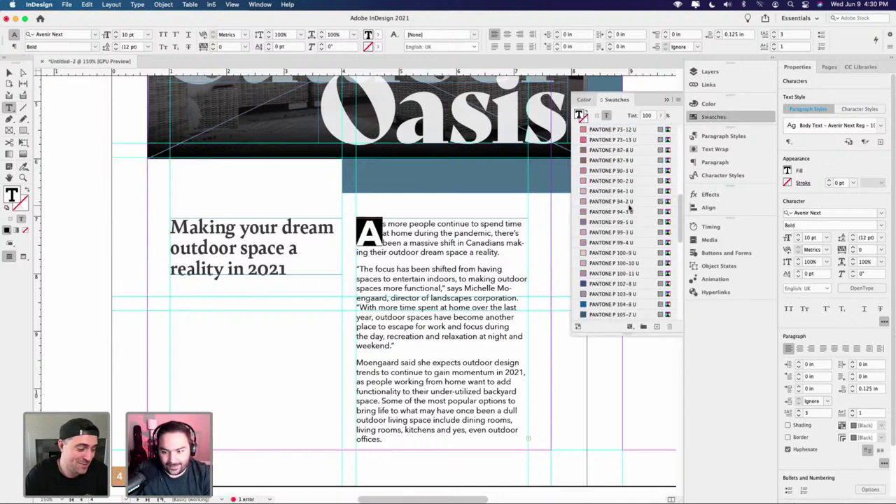
click(599, 275)
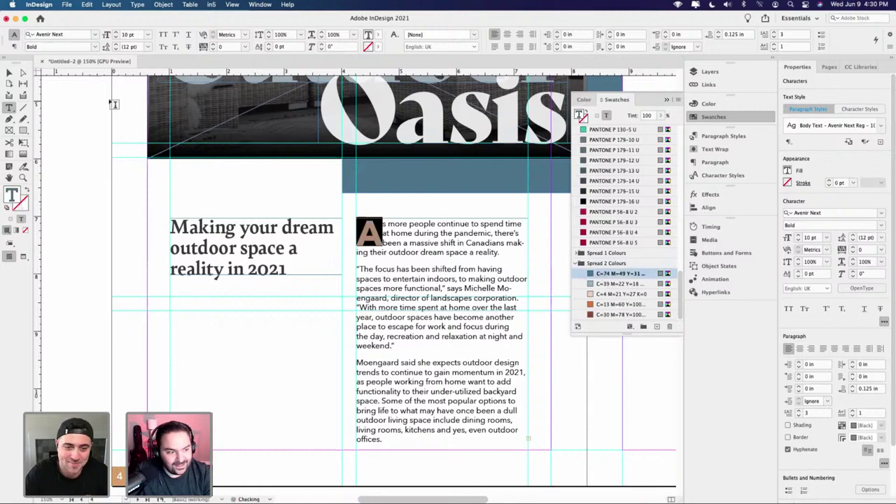
key(Escape)
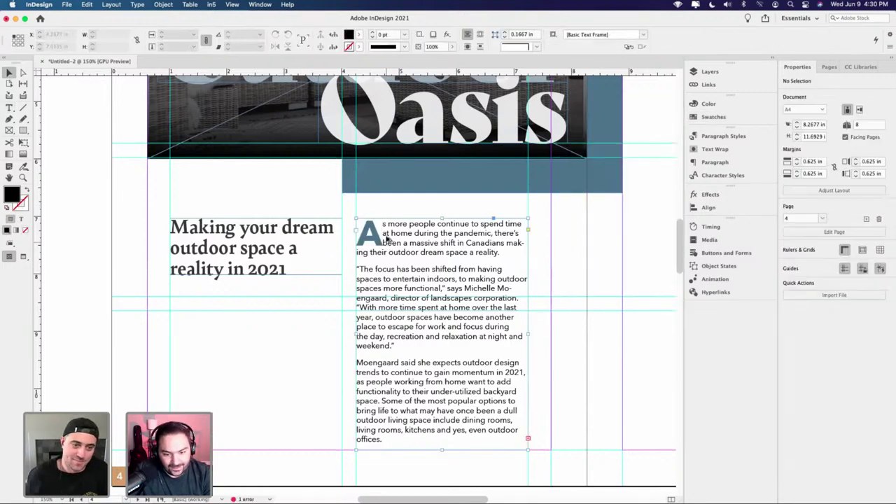
- Tighten the kerning after the drop cap to 20
scroll(382, 235, up, 2)
double_click(380, 235)
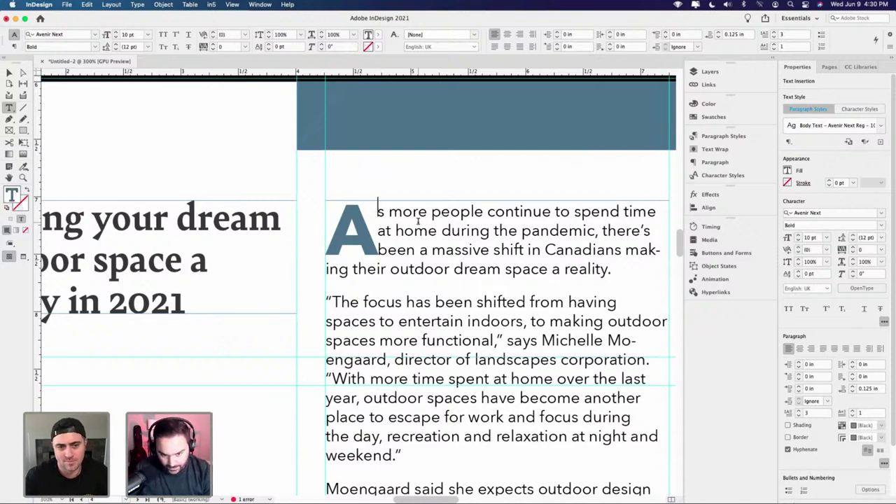
key(alt+Right)
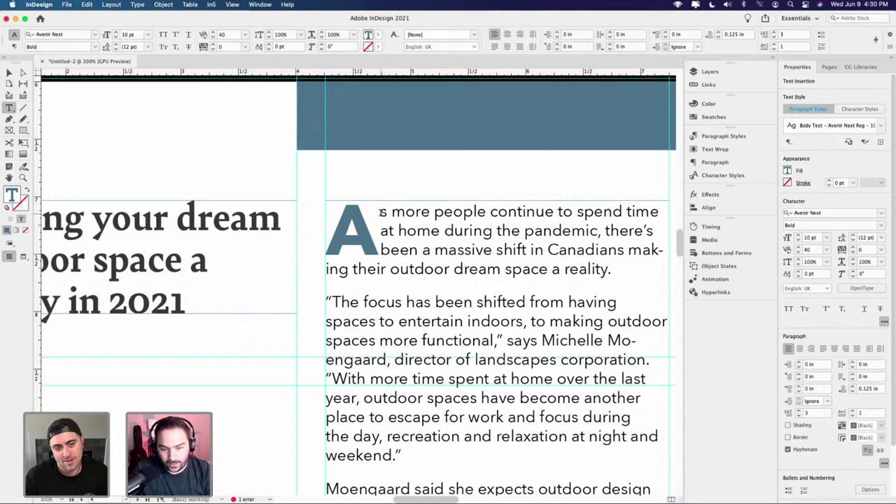
alt+scroll(364, 217, down, 1)
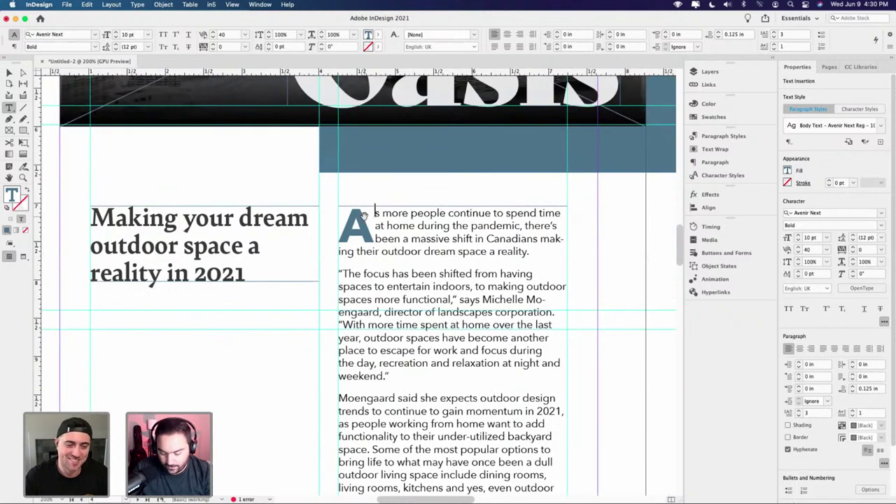
key(alt+Left)
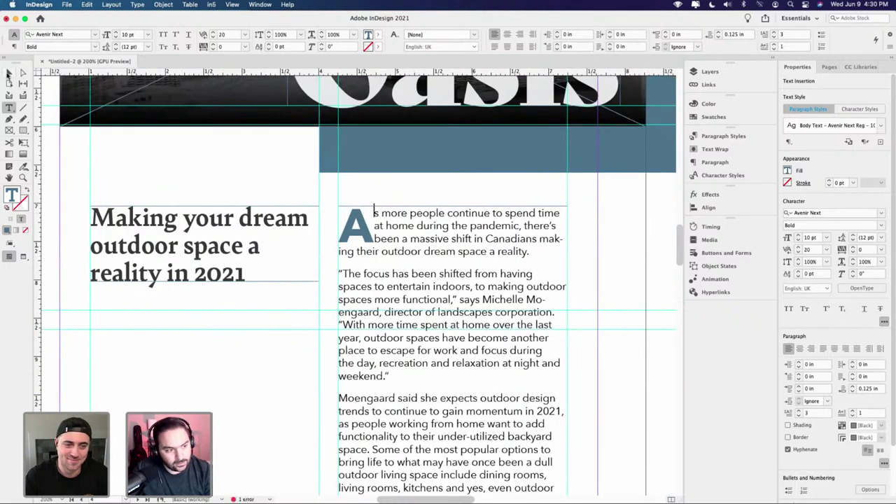
click(10, 73)
click(604, 238)
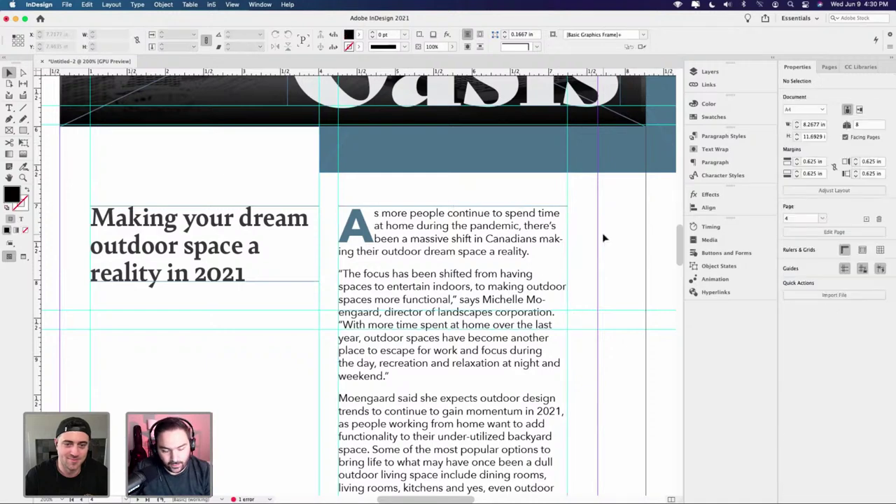
key(super+minus)
key(super+minus)
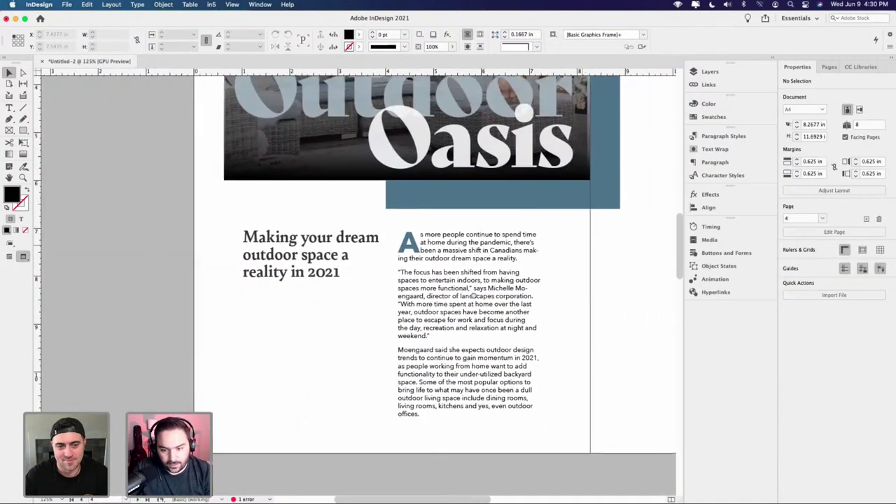
- Create a new B-Master from the Pages panel menu with default settings, then open A-Master
scroll(475, 296, up, 5)
scroll(475, 295, right, 4)
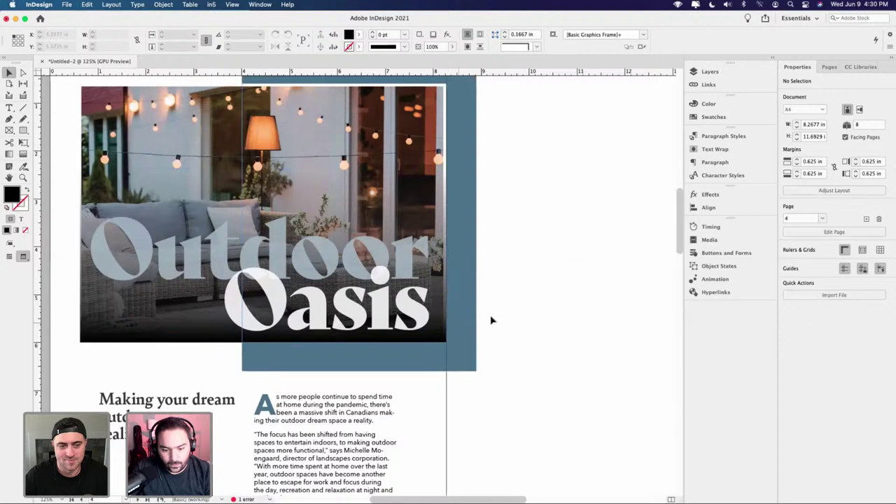
click(829, 67)
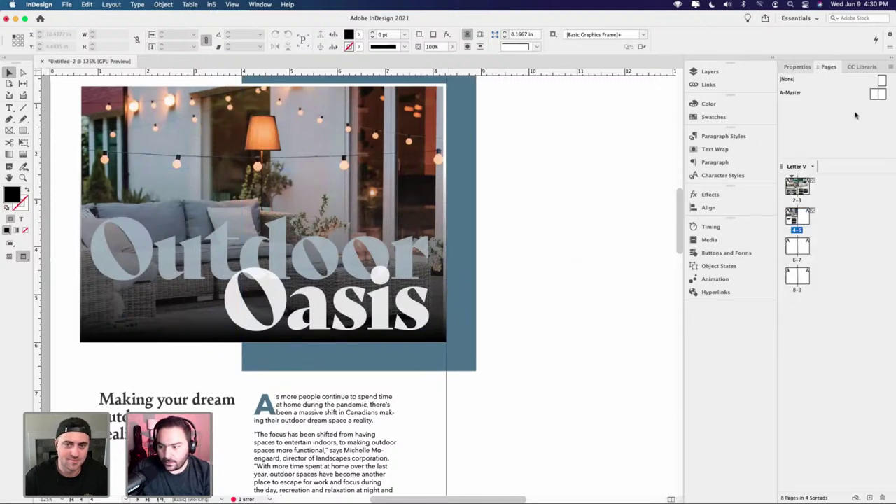
click(889, 67)
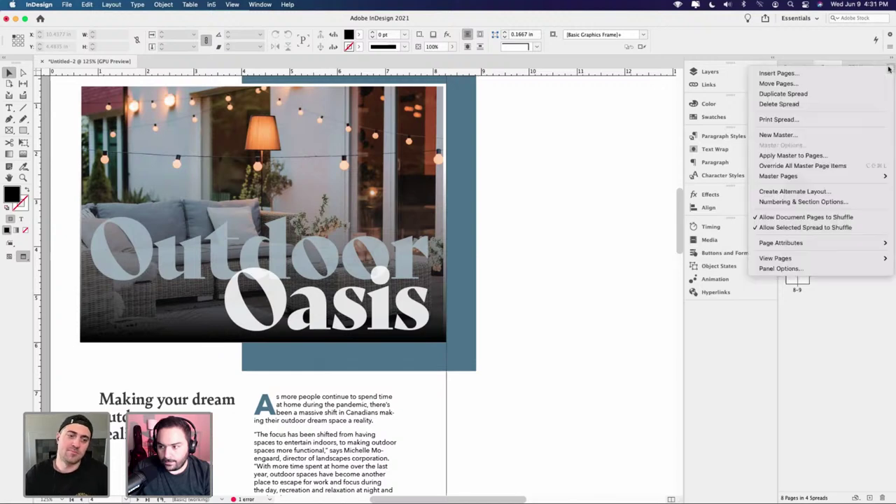
click(782, 134)
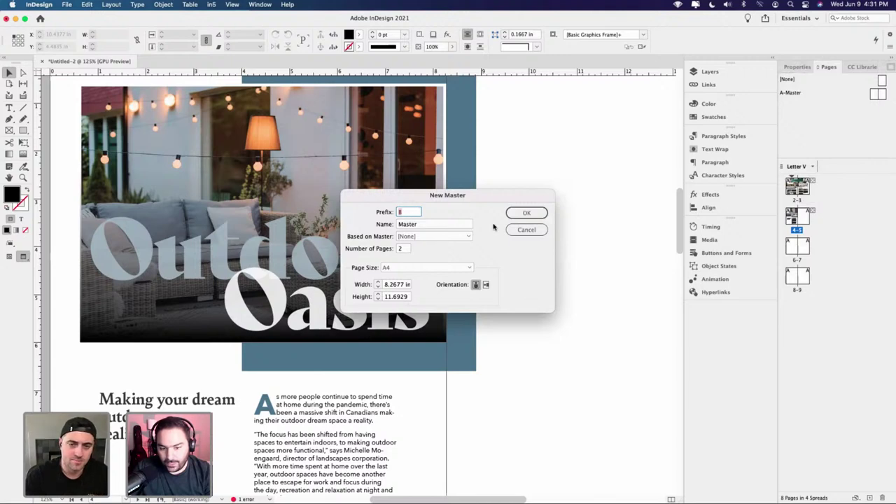
click(523, 219)
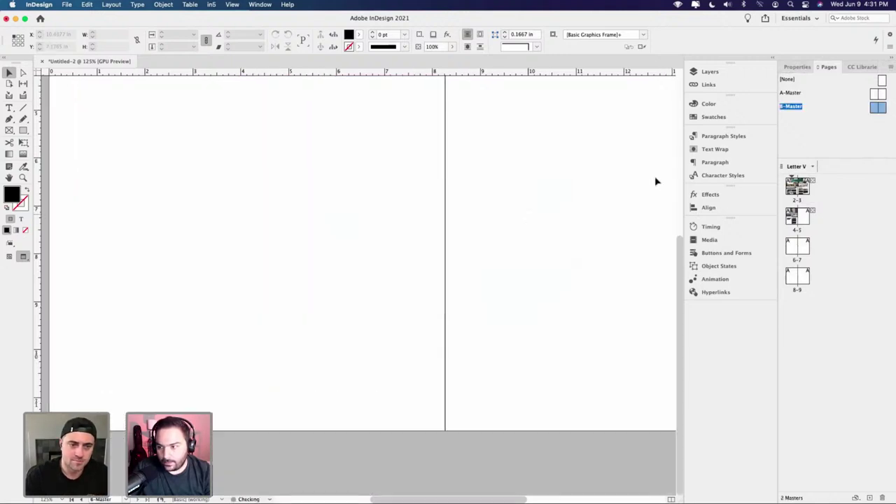
double_click(876, 93)
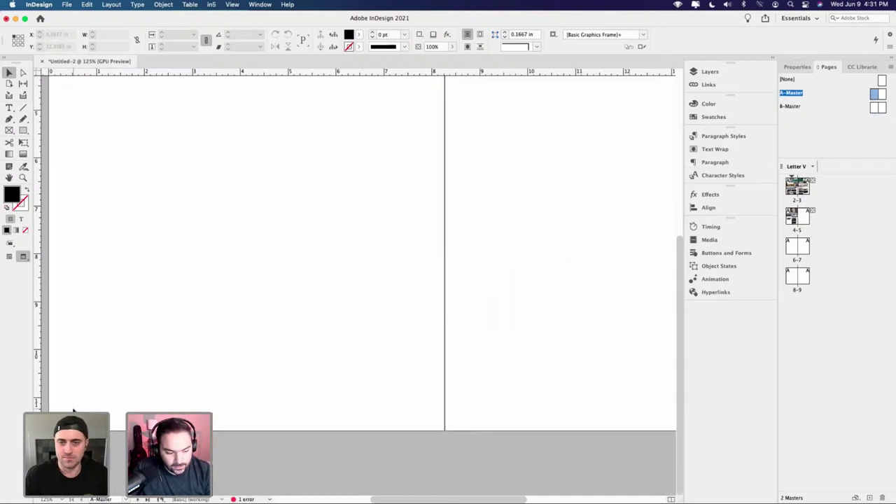
- Fill the bottom-left B marker on B-Master with the blue C=74 M=49 Y=31 swatch
key(super+minus)
key(super+minus)
drag(224, 426, 609, 452)
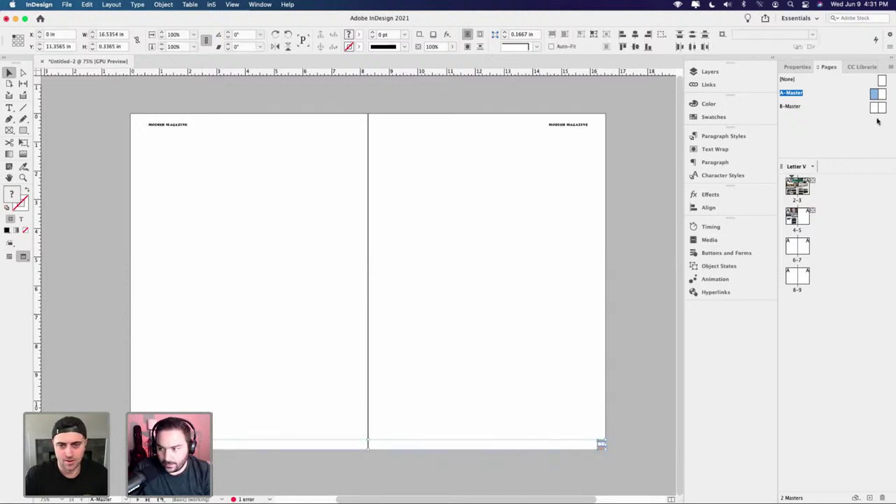
double_click(877, 108)
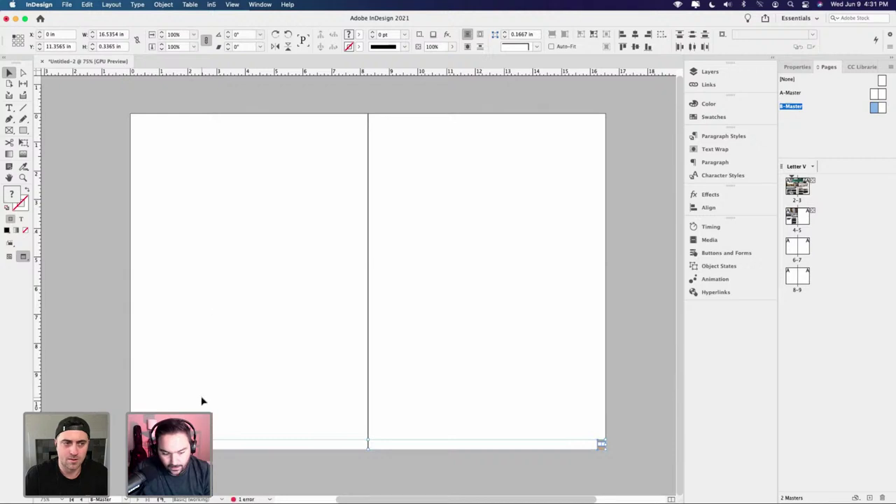
scroll(129, 463, up, 5)
click(171, 345)
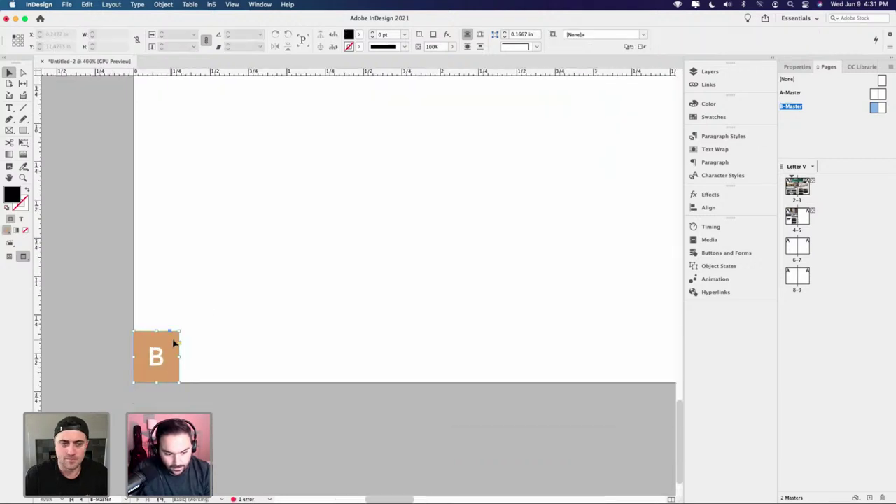
click(717, 119)
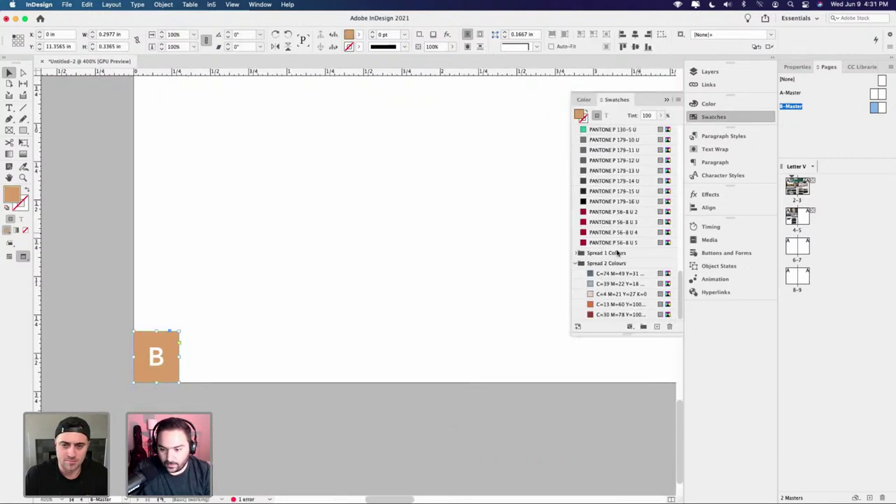
click(598, 275)
click(530, 364)
- Colour the right-page B marker the same blue, then apply B-Master to page 5
drag(530, 365, 225, 356)
scroll(226, 356, right, 15)
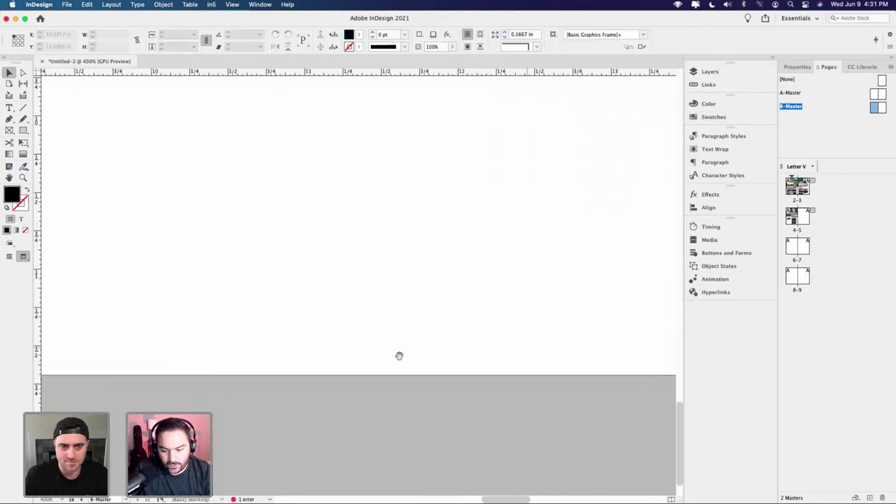
scroll(492, 342, right, 5)
click(492, 350)
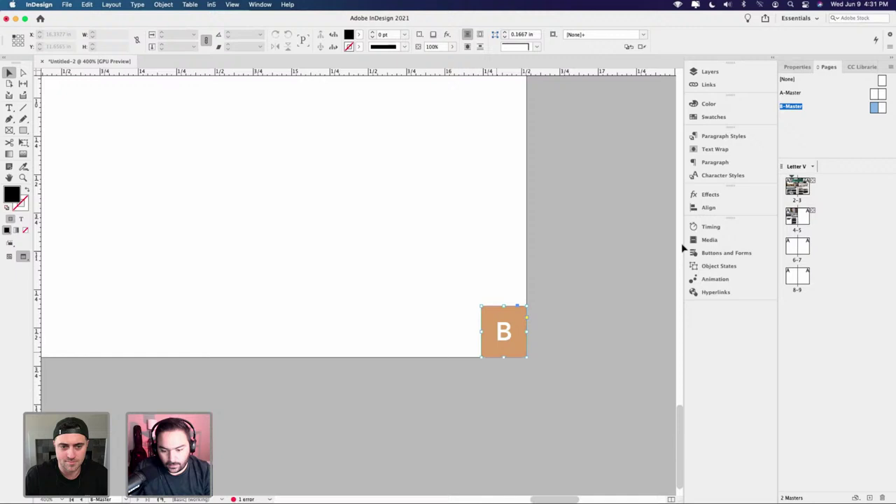
click(710, 118)
click(604, 275)
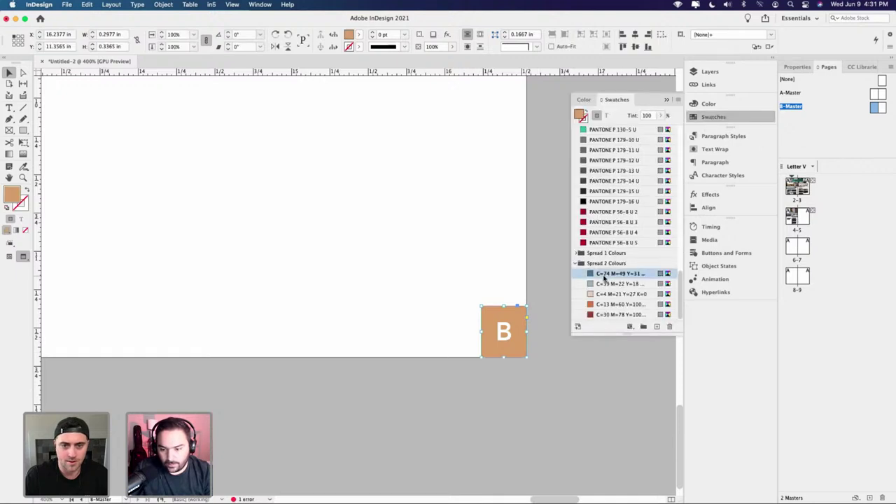
click(476, 283)
scroll(475, 281, down, 4)
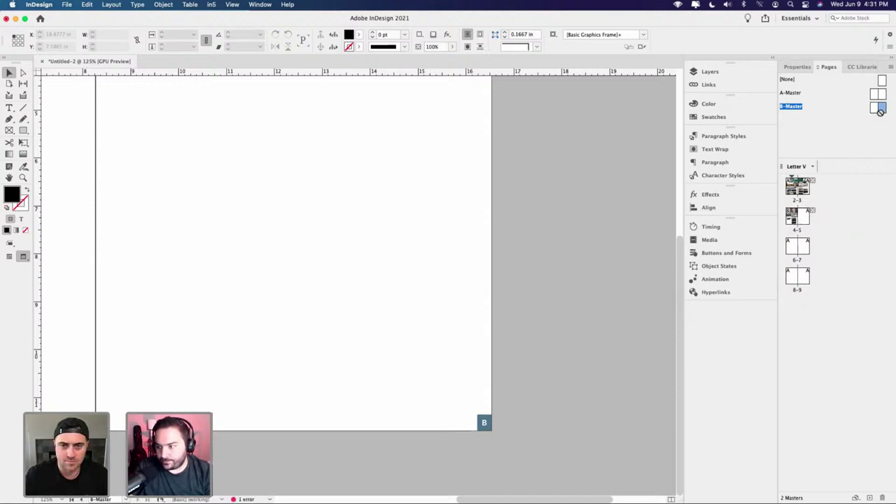
drag(881, 112, 806, 217)
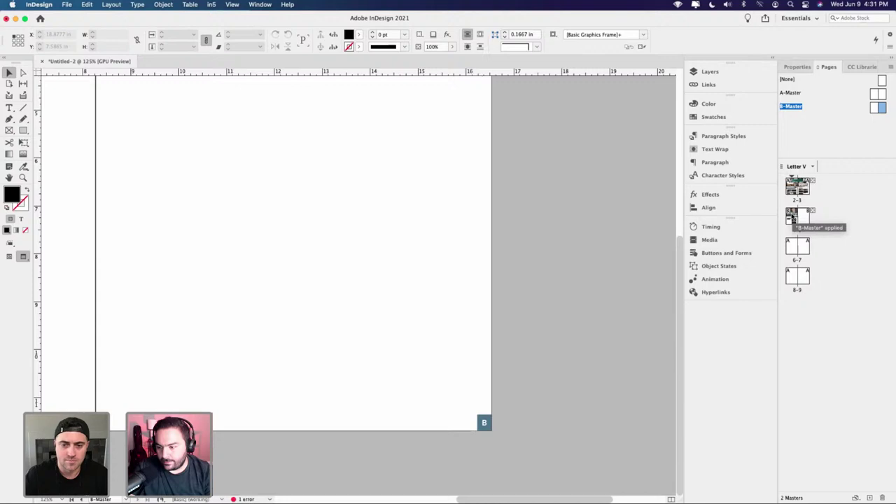
- Open spread 4-5 and fit the whole spread in the window
double_click(796, 214)
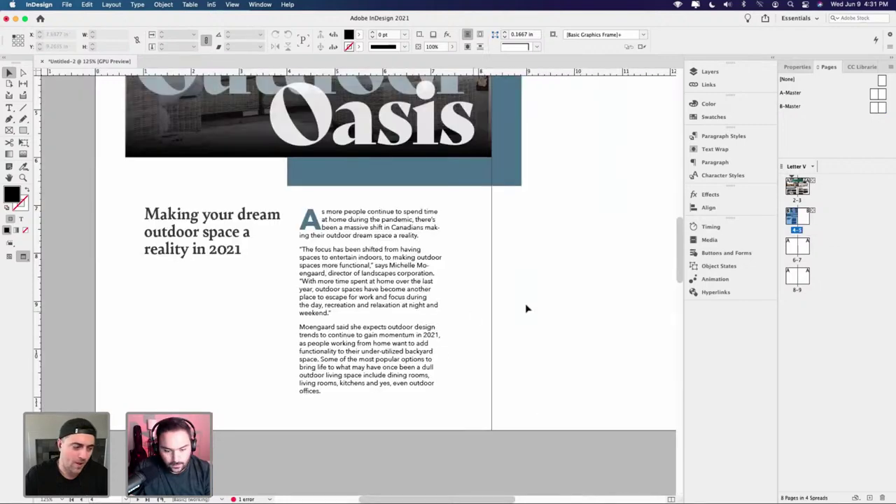
key(super+minus)
scroll(539, 301, up, 2)
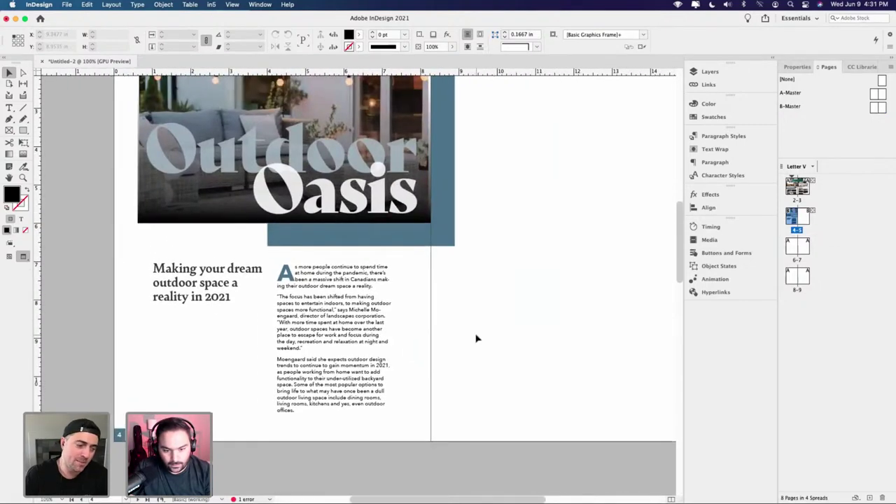
key(super+minus)
key(super+alt+0)
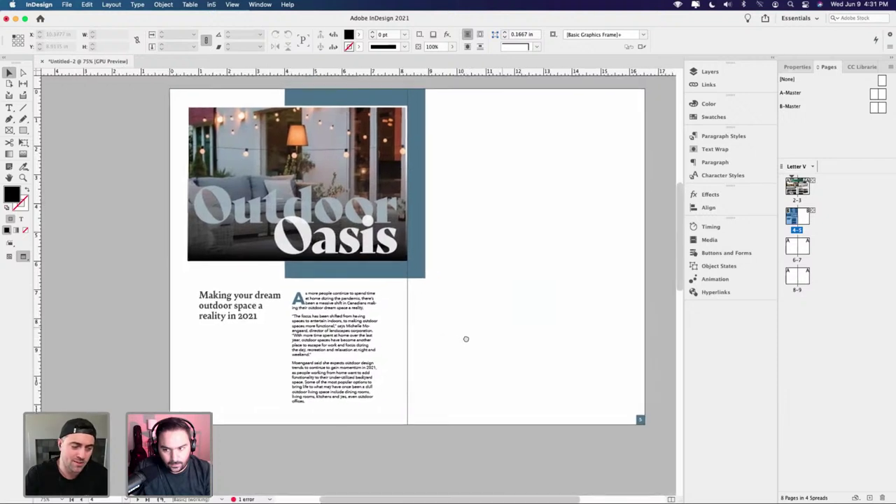
- Review the five linked images in the Links panel, then open the File menu
click(707, 84)
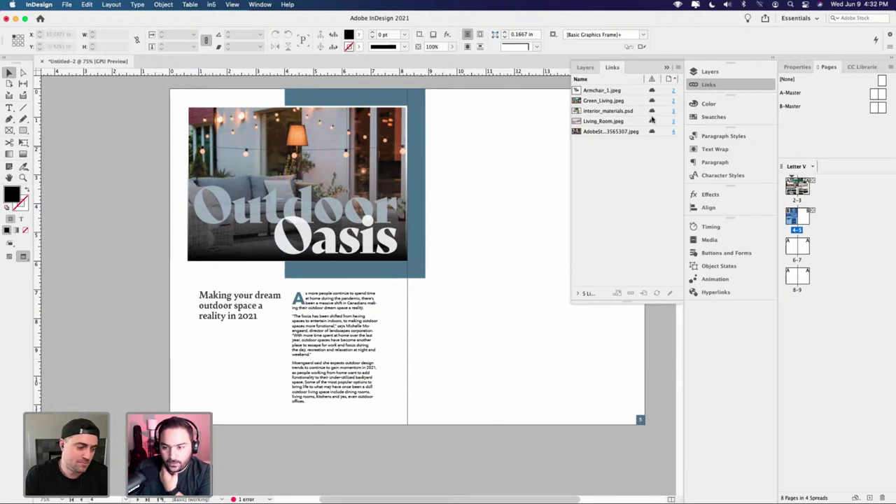
click(448, 152)
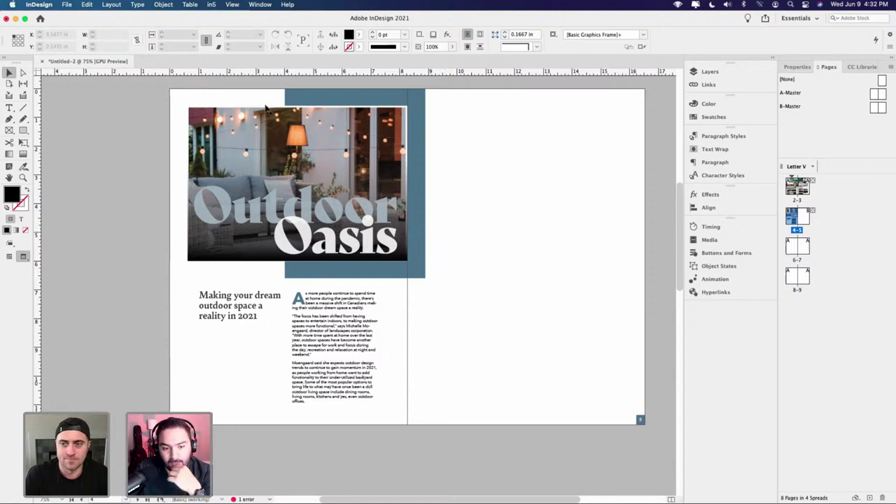
click(68, 6)
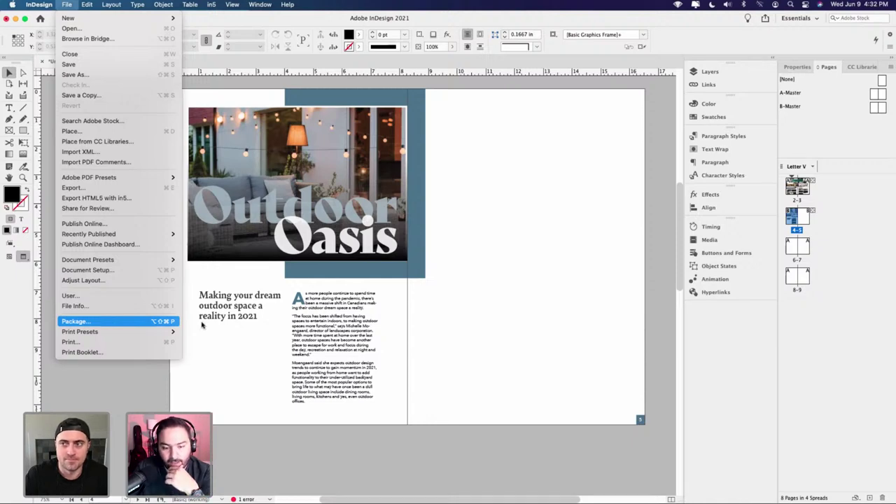
- Close the File menu, recheck the Links panel, and switch to Normal view showing frame edges and guides
click(408, 321)
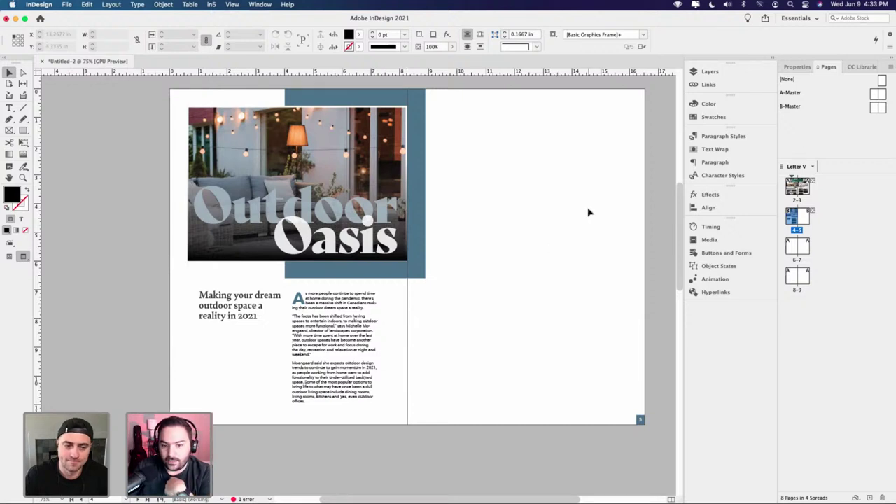
click(707, 85)
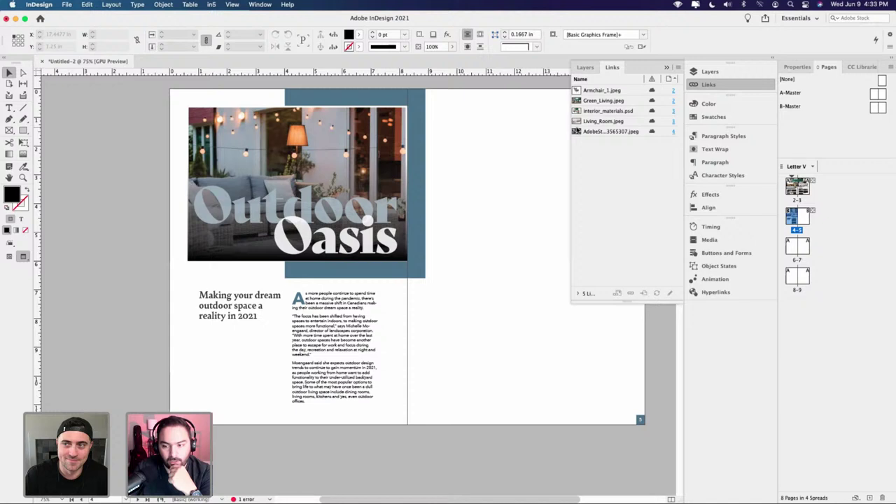
click(667, 67)
key(w)
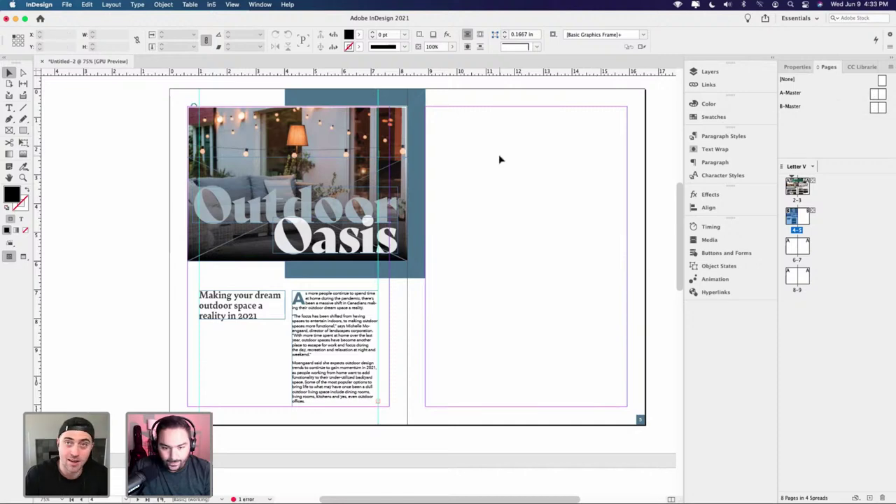
- On the B-Master, create guides with 4 rows, 2 columns and 0.25 in row and column gutters, then return to spread 4-5
double_click(873, 109)
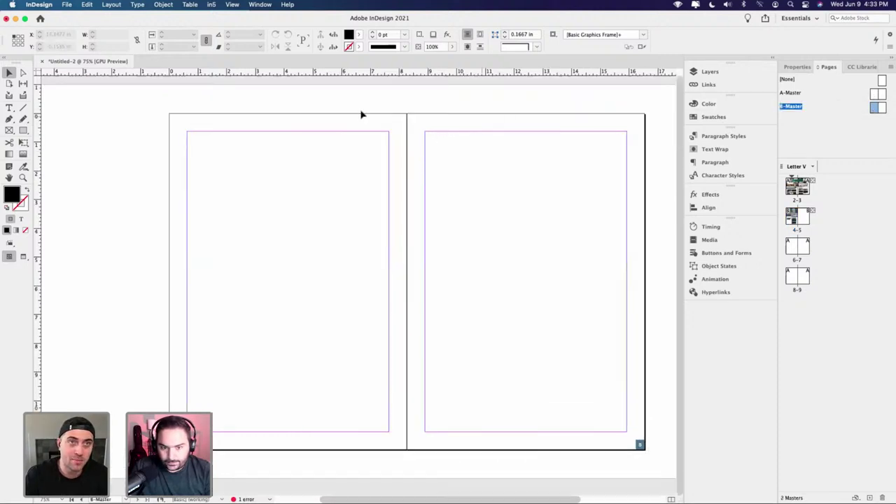
click(110, 5)
click(140, 49)
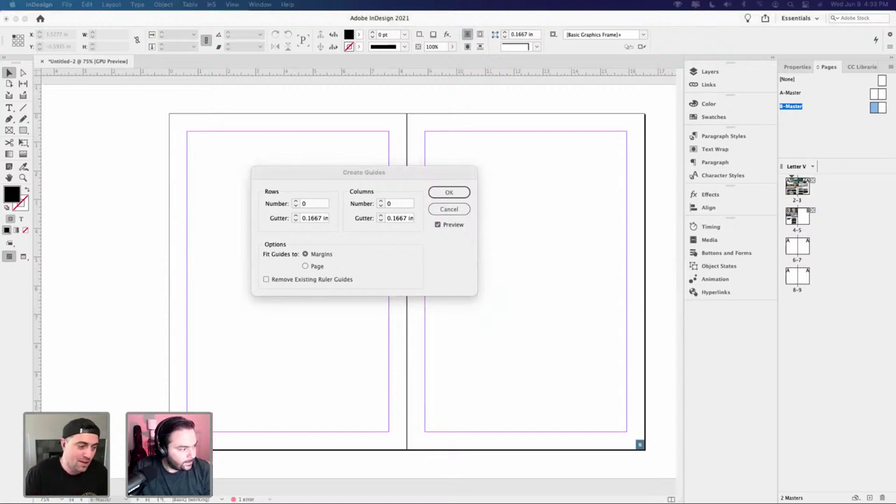
click(314, 203)
text(4)
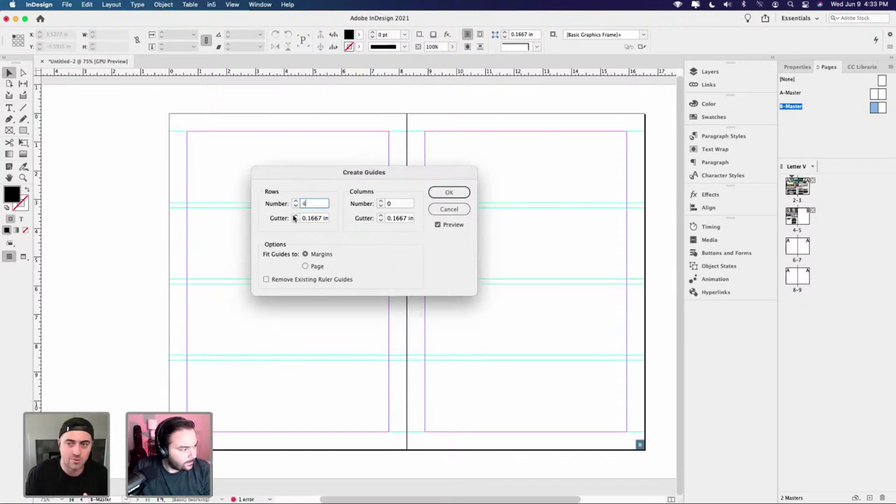
click(295, 216)
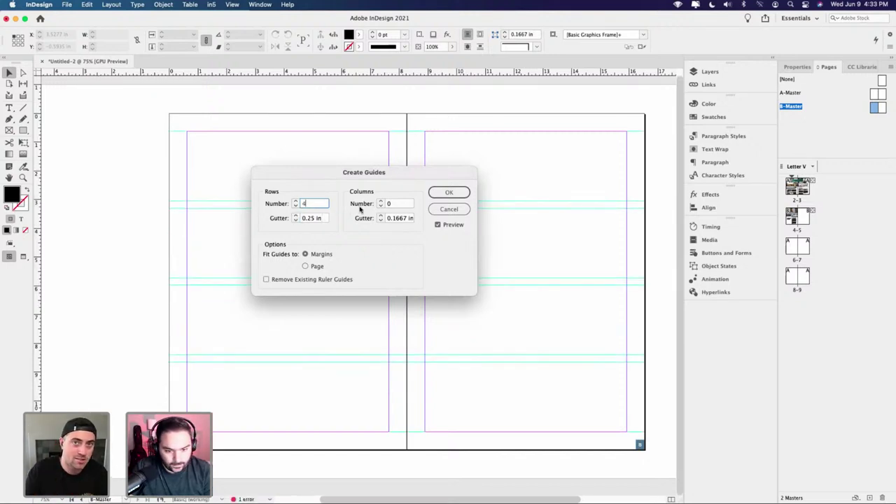
click(381, 201)
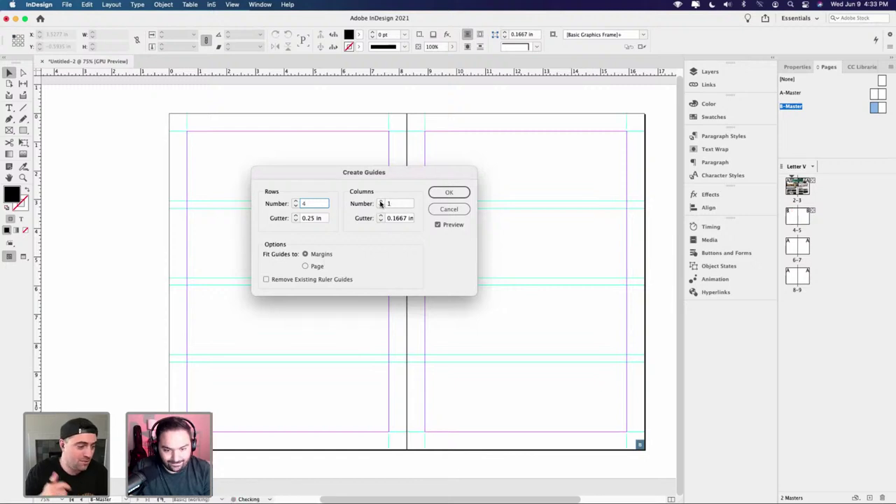
click(380, 201)
click(381, 201)
click(381, 205)
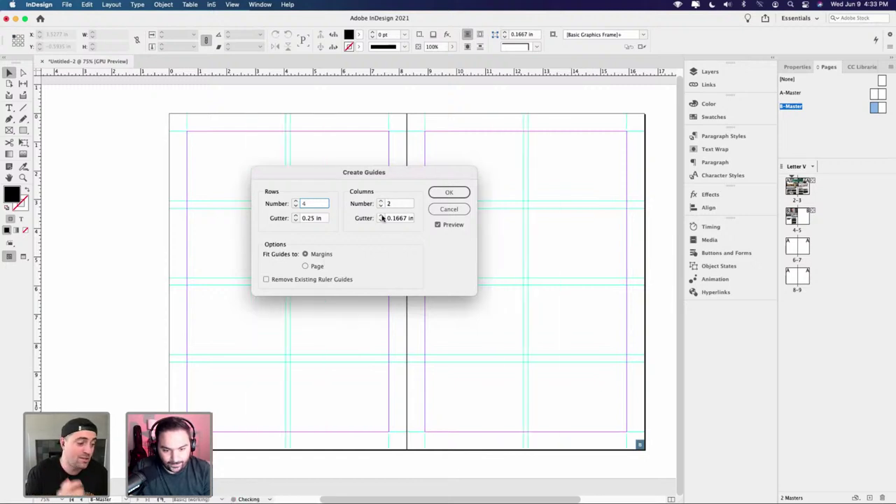
click(381, 216)
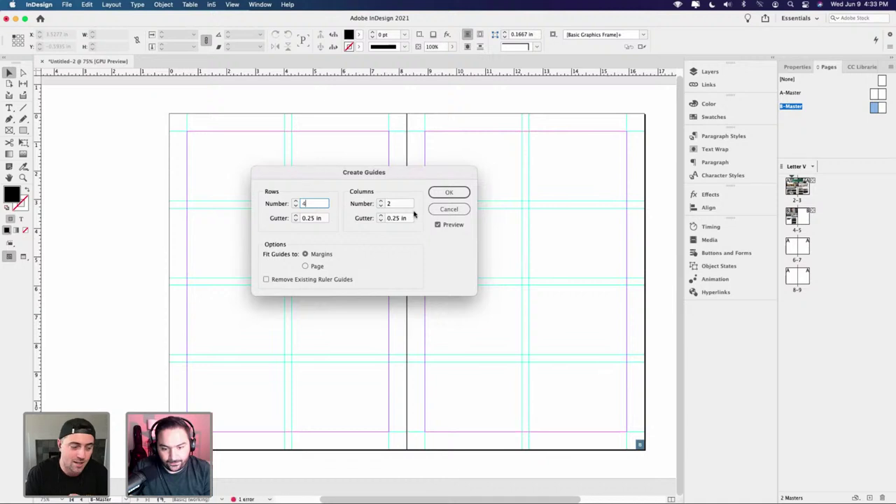
click(449, 198)
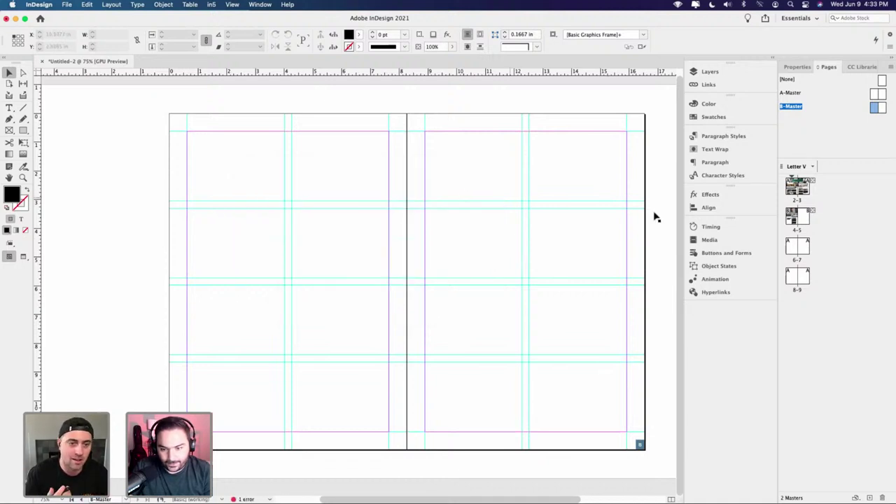
double_click(792, 219)
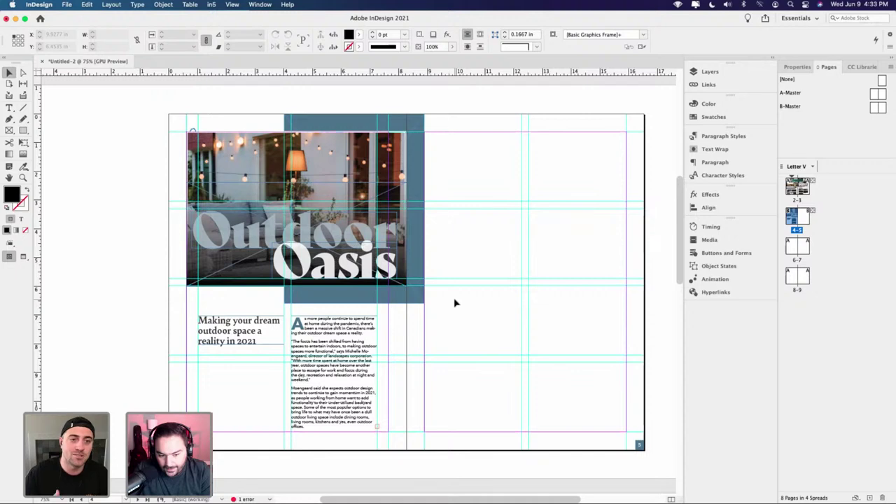
- Preview the spread, then look over the A-Master running headers and the B-Master spread
key(w)
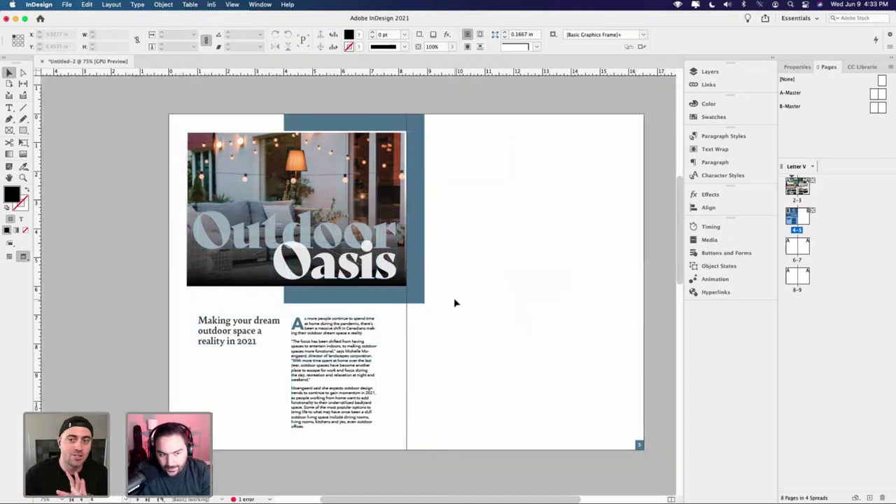
key(w)
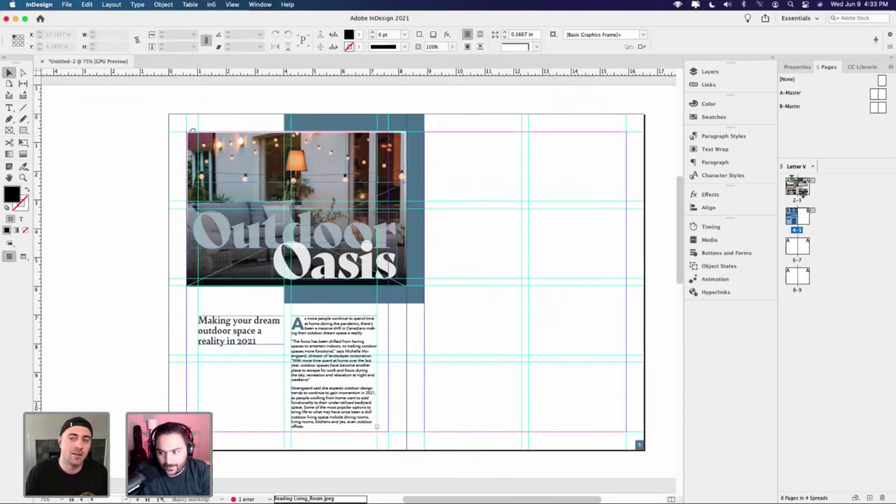
double_click(875, 95)
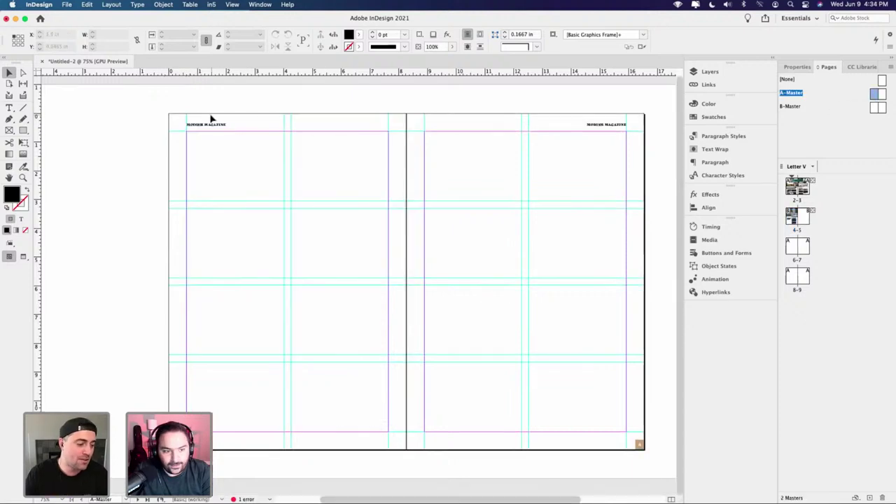
drag(212, 115, 605, 136)
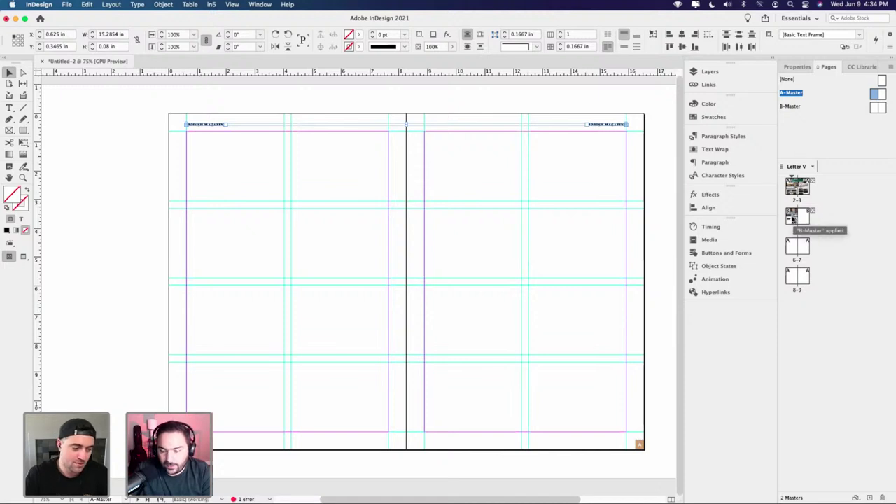
double_click(793, 219)
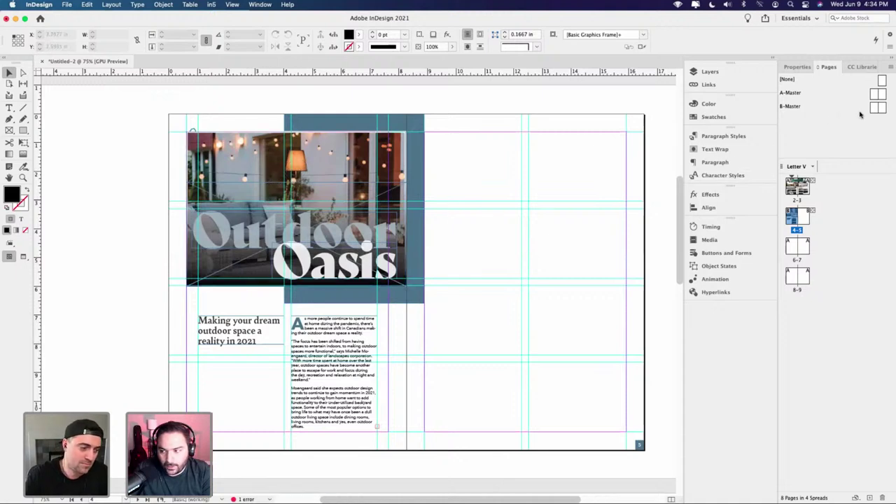
double_click(875, 109)
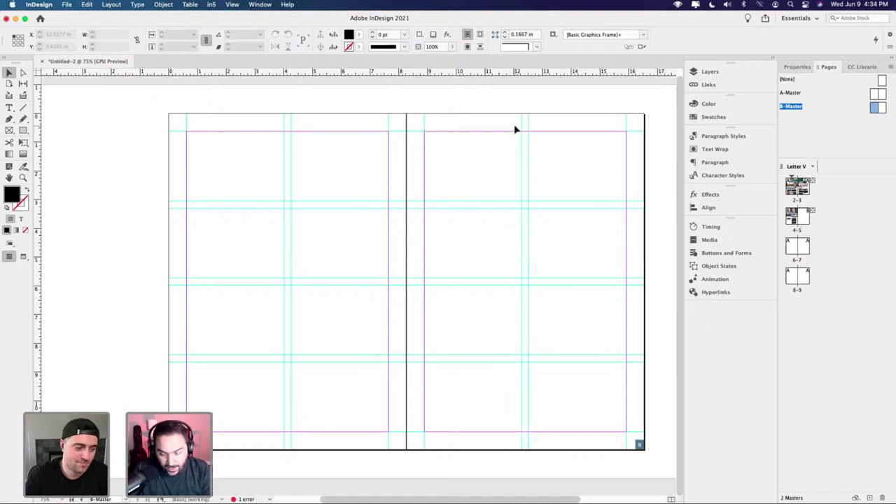
- Paste the A-Master's MODISH MAGAZINE header frames in place on the B-Master, then return to spread 4-5
double_click(875, 94)
drag(185, 119, 605, 137)
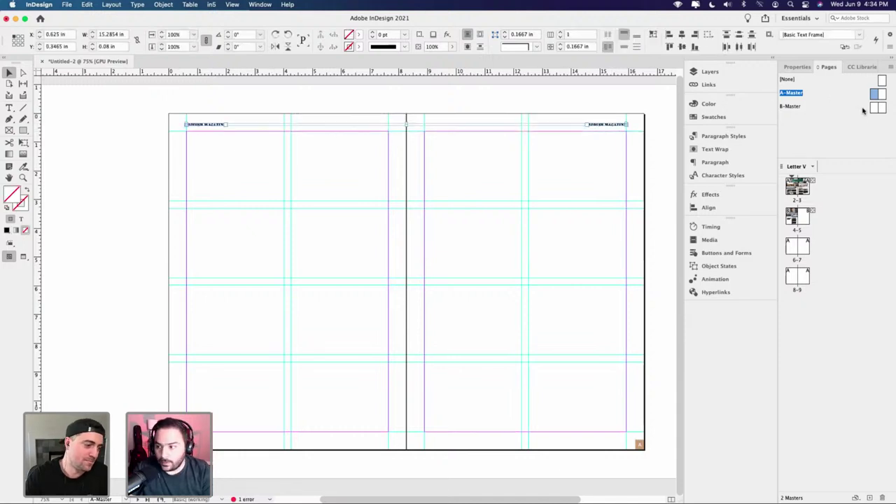
double_click(876, 108)
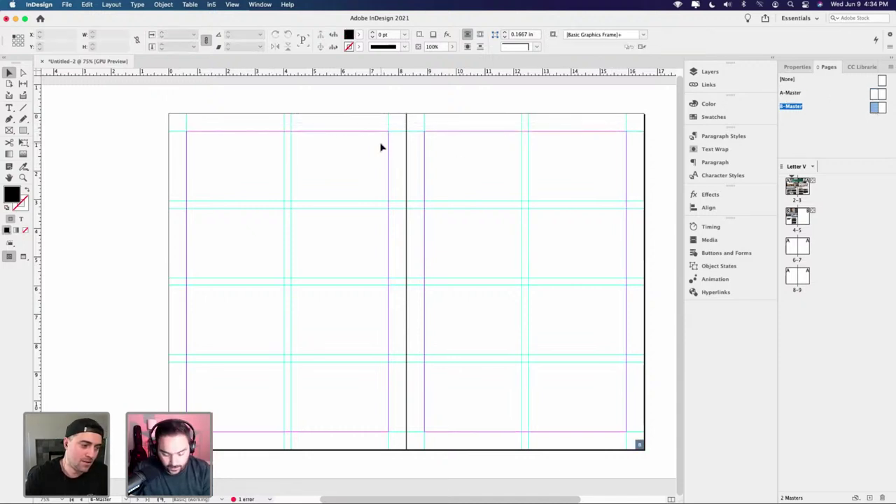
key(super+alt+shift+v)
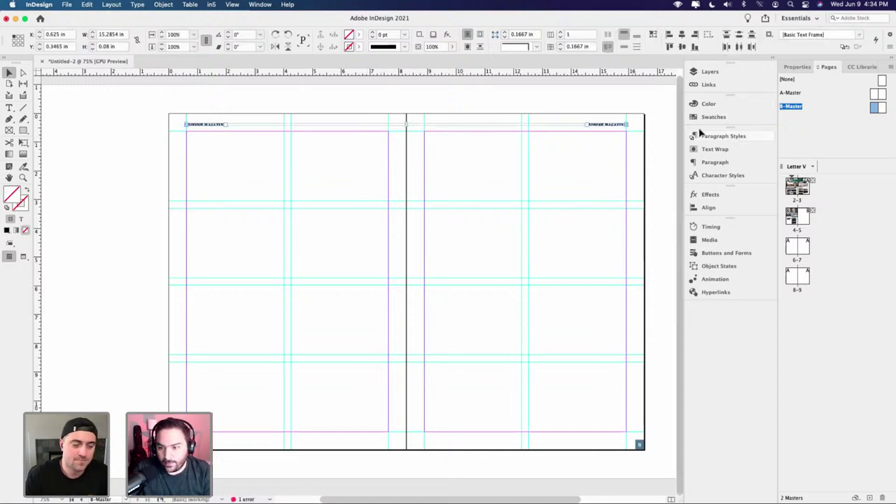
click(615, 149)
key(w)
double_click(793, 218)
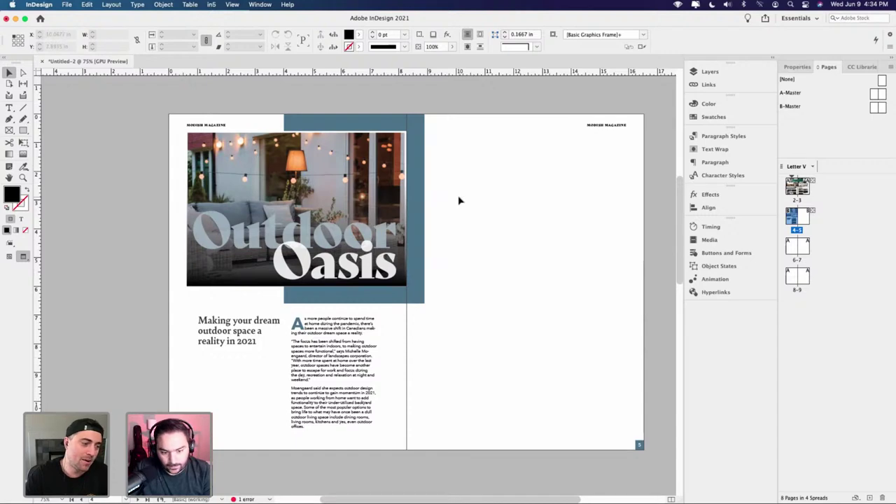
- Load the left-page frame's overset text and drag out a new page 5 frame to continue it
key(w)
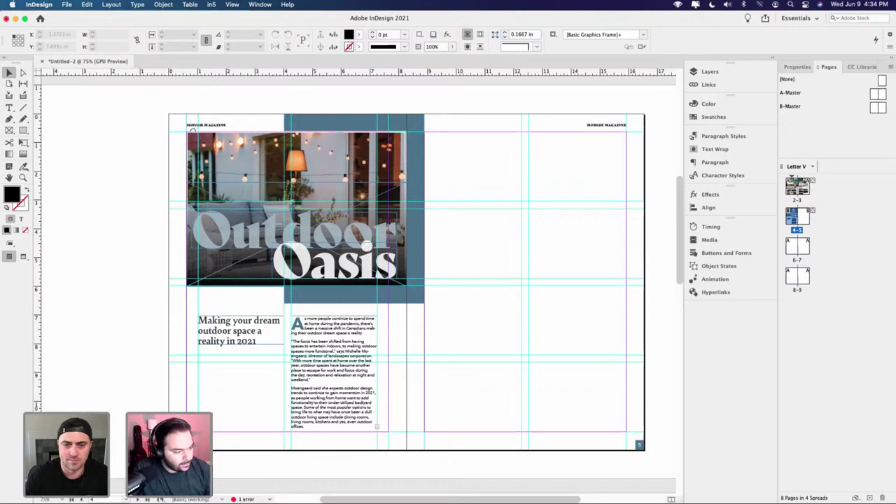
key(super+Tab)
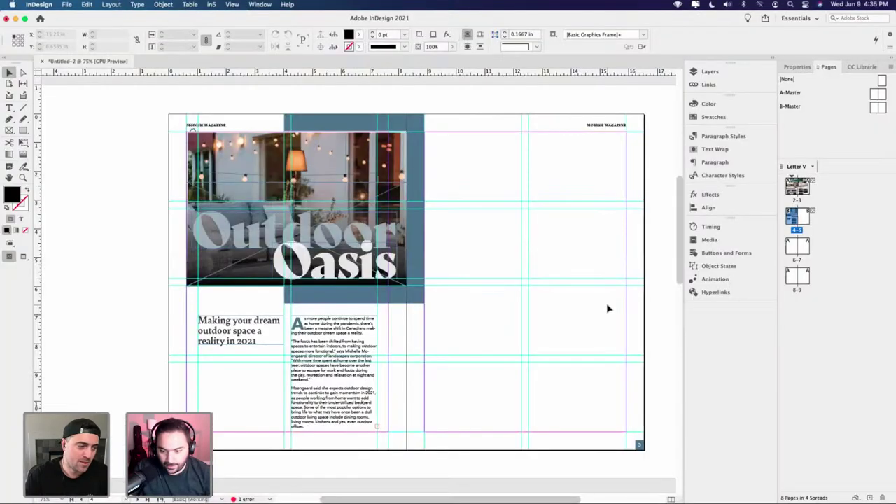
click(378, 430)
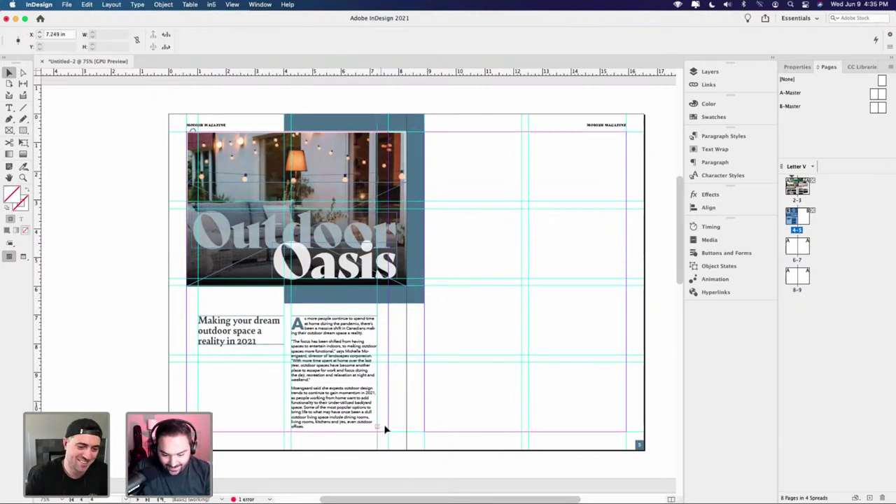
click(378, 428)
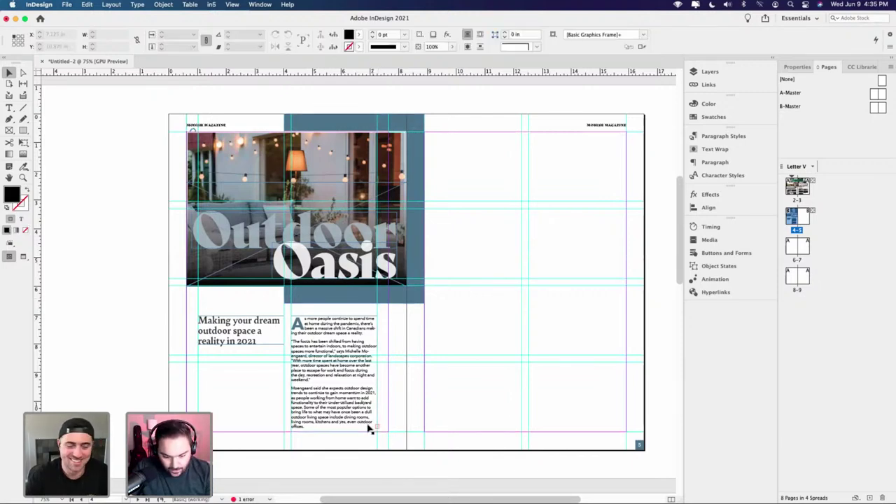
click(376, 429)
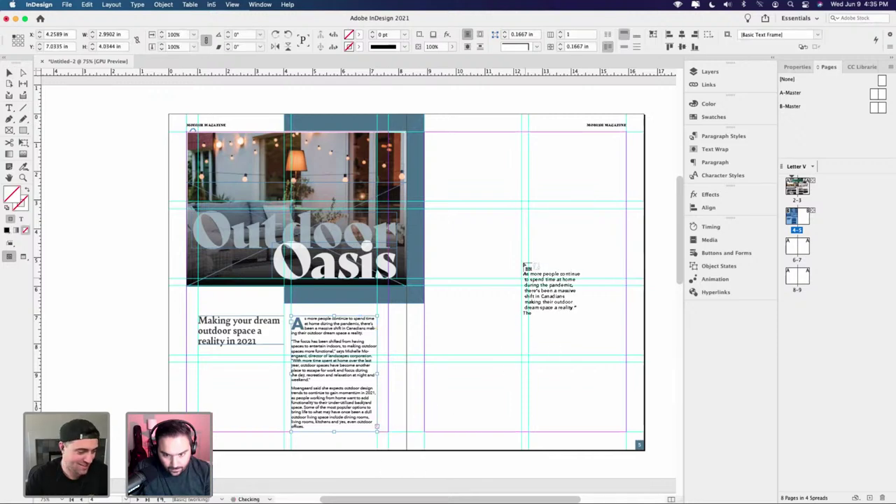
drag(449, 154, 522, 362)
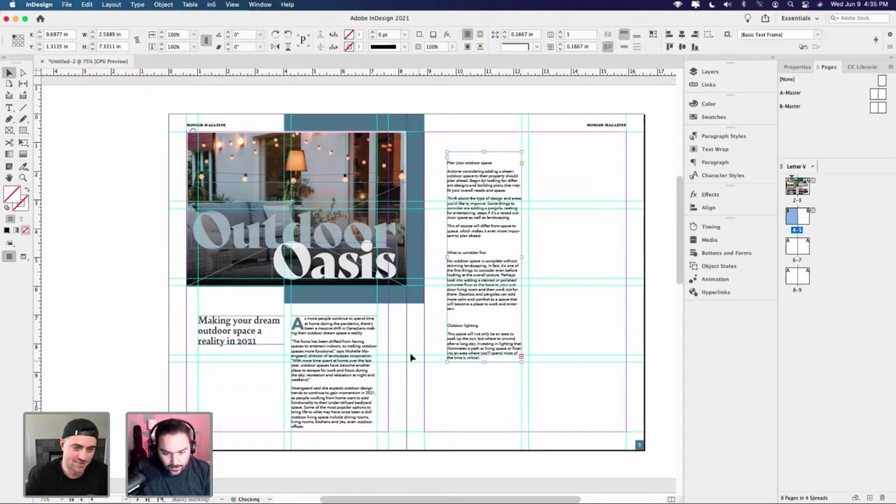
key(super+Tab)
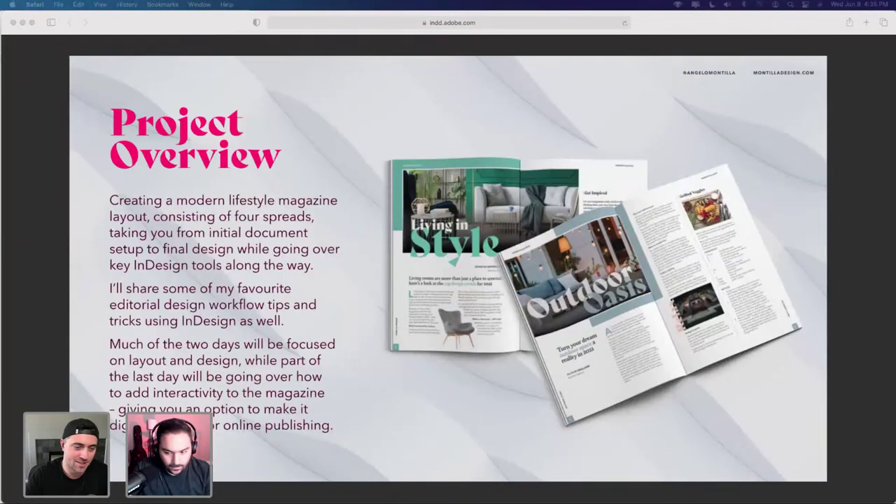
key(super+Tab)
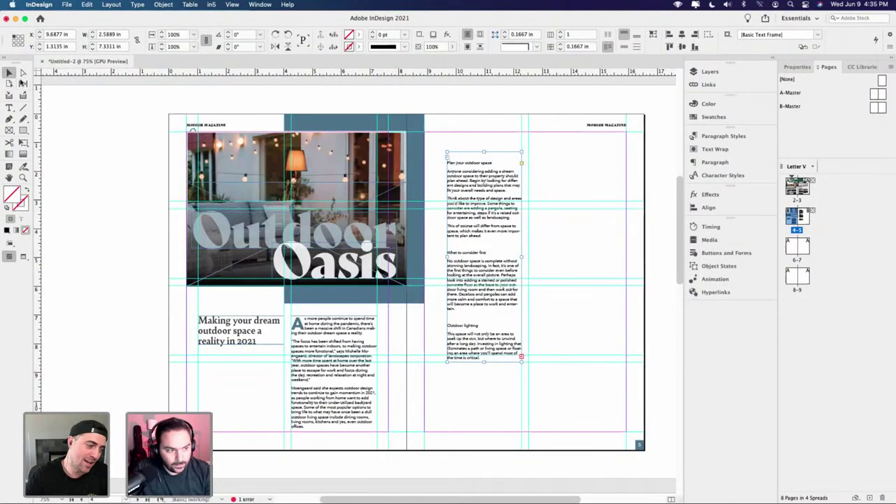
- Narrow the blue rectangle to 4.4989 in and add vertical guides at 8.8927 in and 15.5167 in
click(425, 239)
mouse_move(423, 208)
mouse_down()
mouse_move(413, 209)
mouse_move(427, 222)
mouse_up()
click(425, 354)
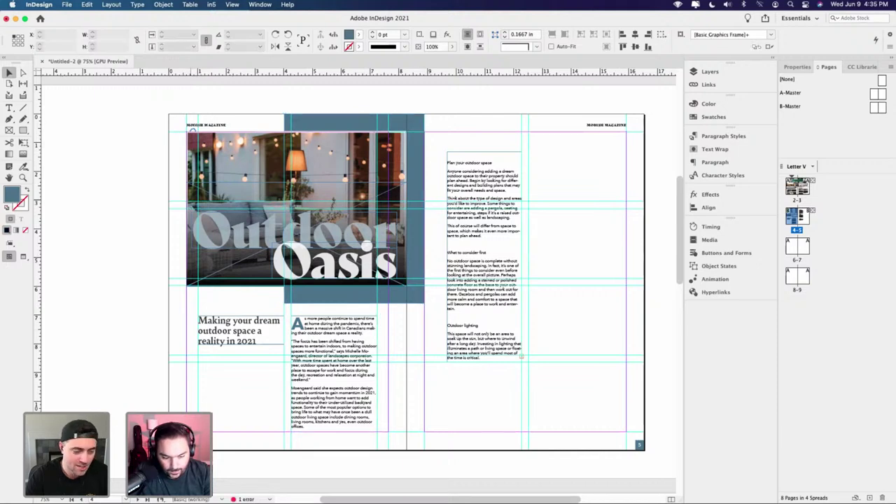
drag(37, 237, 436, 283)
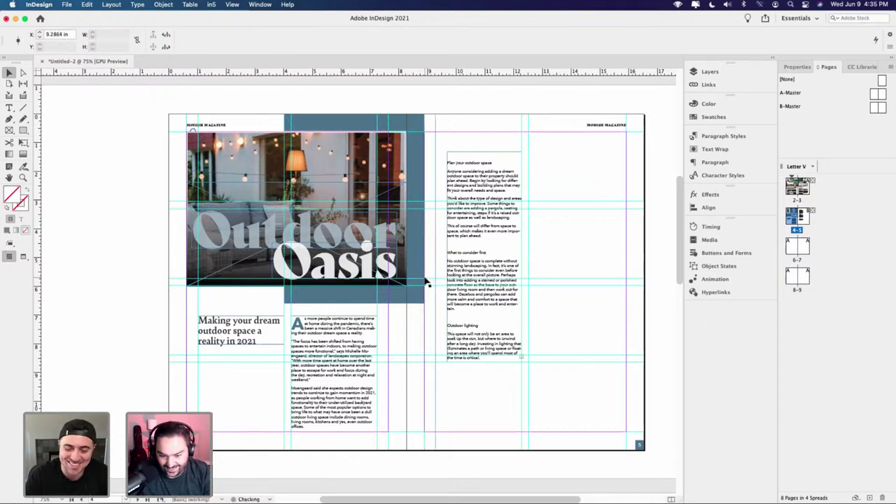
drag(41, 376, 626, 397)
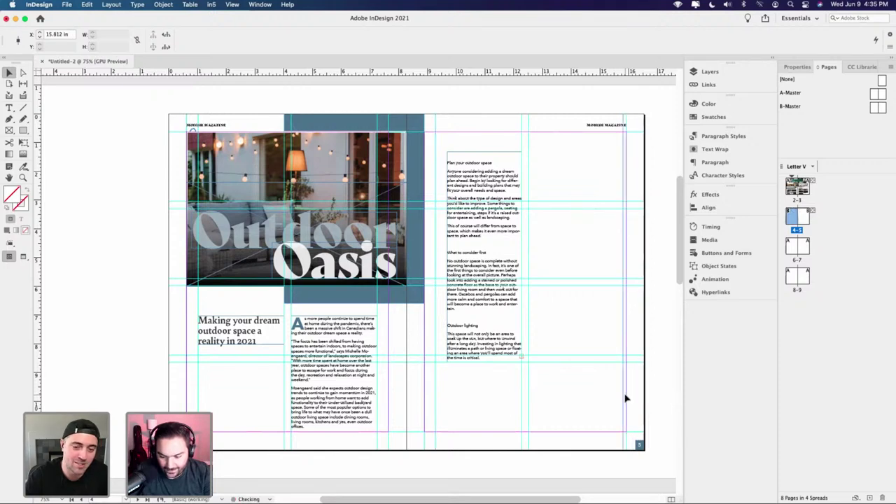
key(shift+Left)
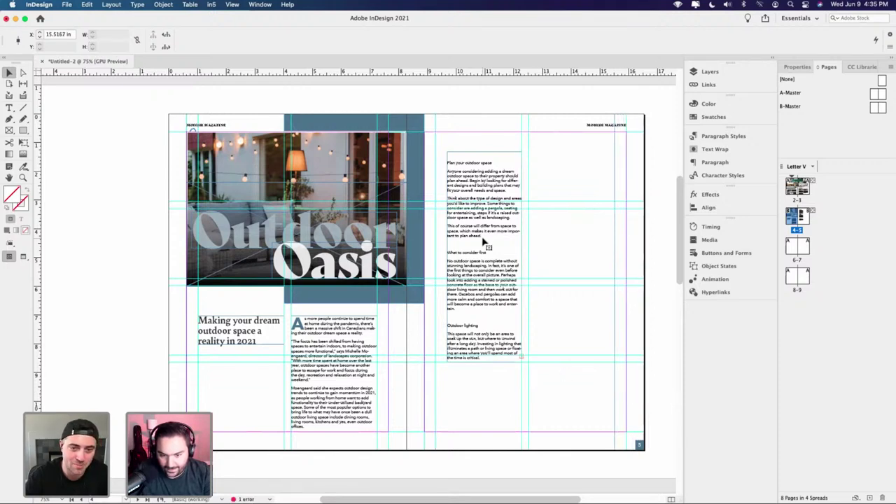
- Delete the empty paragraph above 'Plan your outdoor space' and move the right-page text frame lower
click(483, 203)
scroll(473, 164, up, 2)
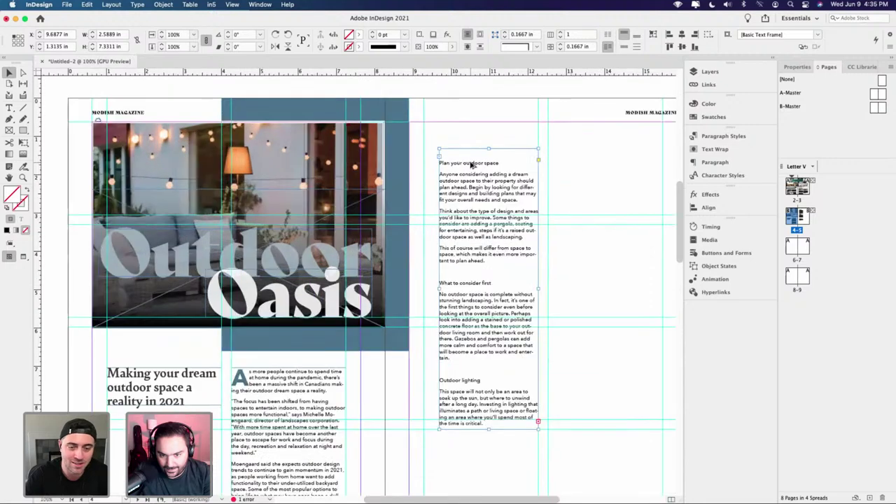
key(t)
click(432, 150)
key(Delete)
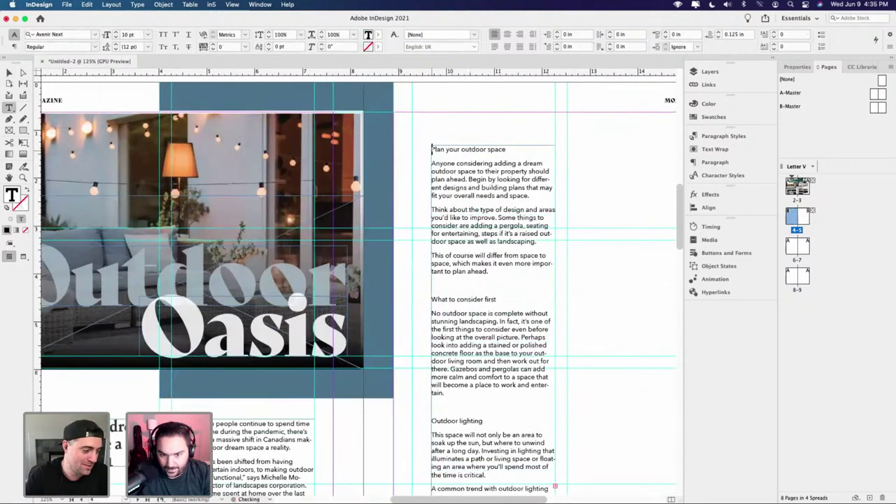
click(9, 72)
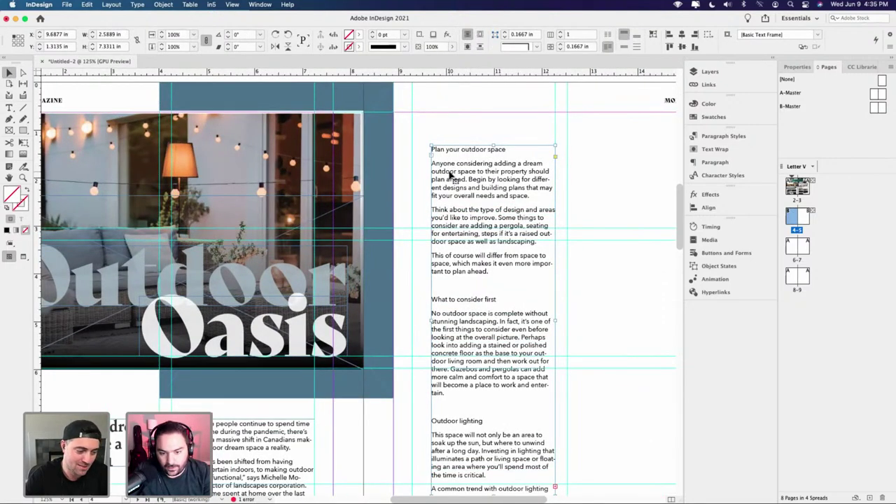
drag(449, 176, 430, 259)
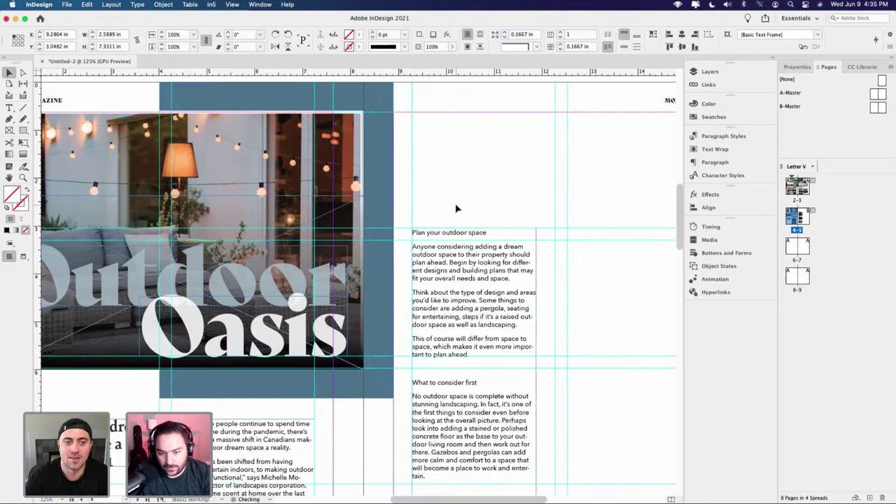
click(462, 213)
- Lengthen the right-page article frame downward so more overset text flows in
key(w)
key(super+minus)
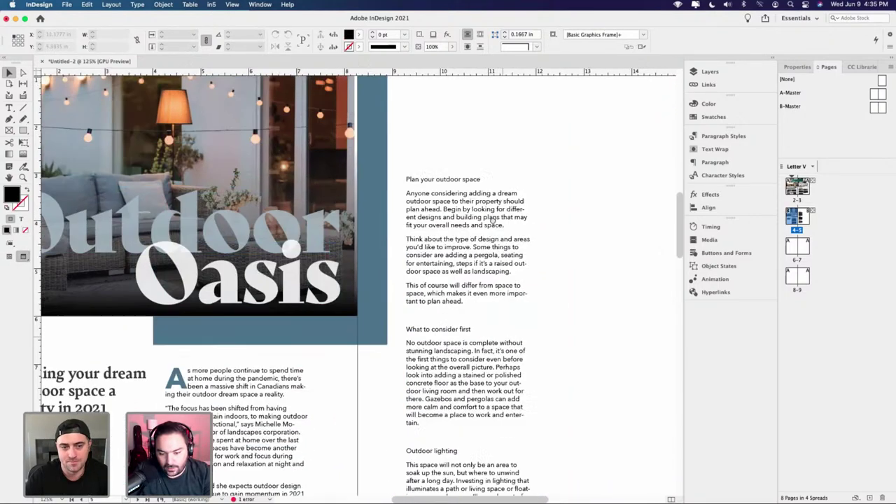
scroll(497, 285, down, 3)
scroll(456, 234, down, 2)
scroll(448, 241, right, 1)
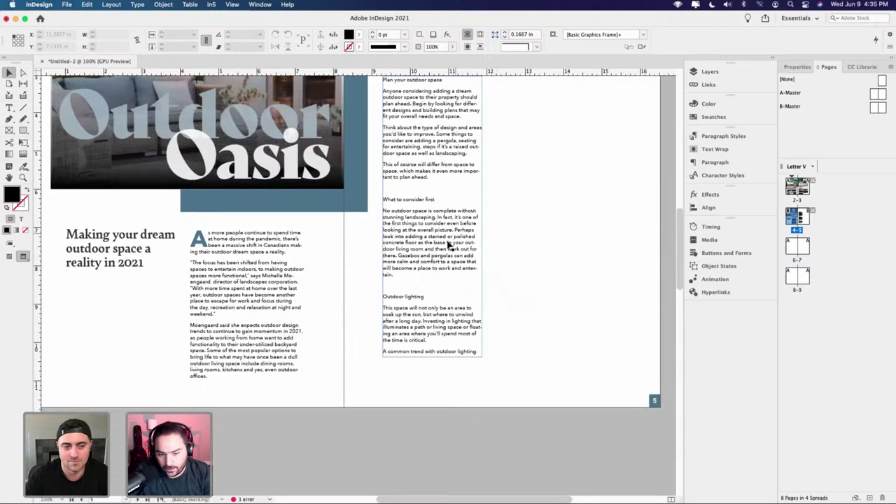
key(w)
click(434, 357)
drag(433, 357, 433, 383)
- Delete the empty lines above 'Outdoor lighting', 'What to consider first' and 'Budget properly'
key(w)
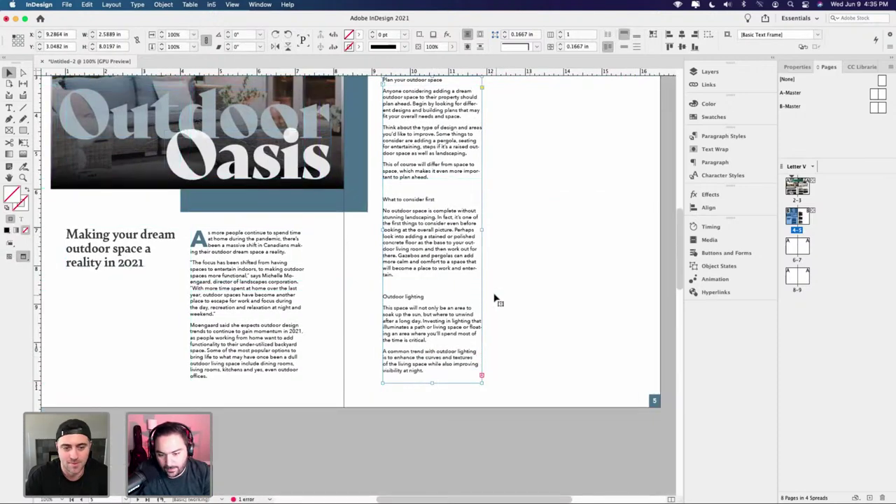
double_click(408, 286)
key(Delete)
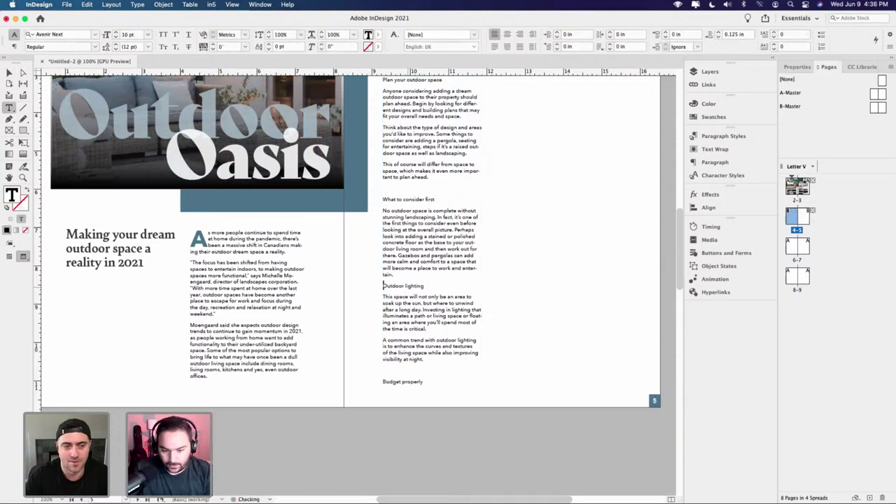
click(393, 187)
key(Delete)
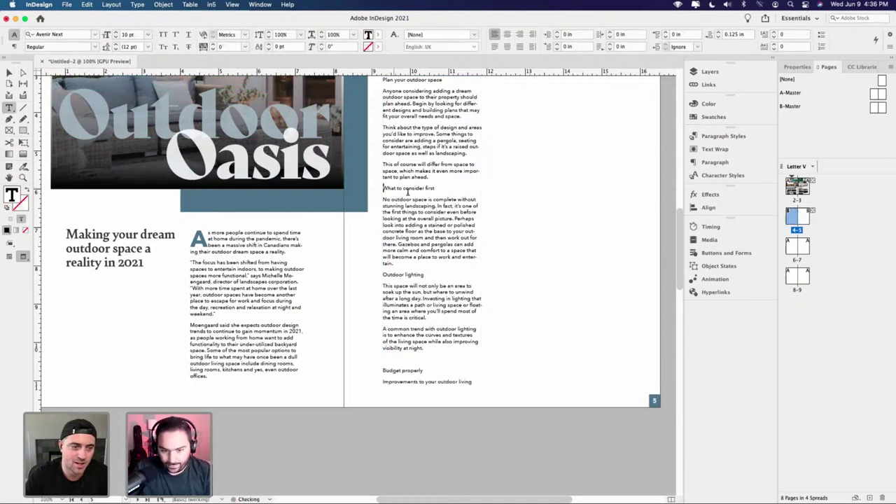
scroll(392, 417, up, 2)
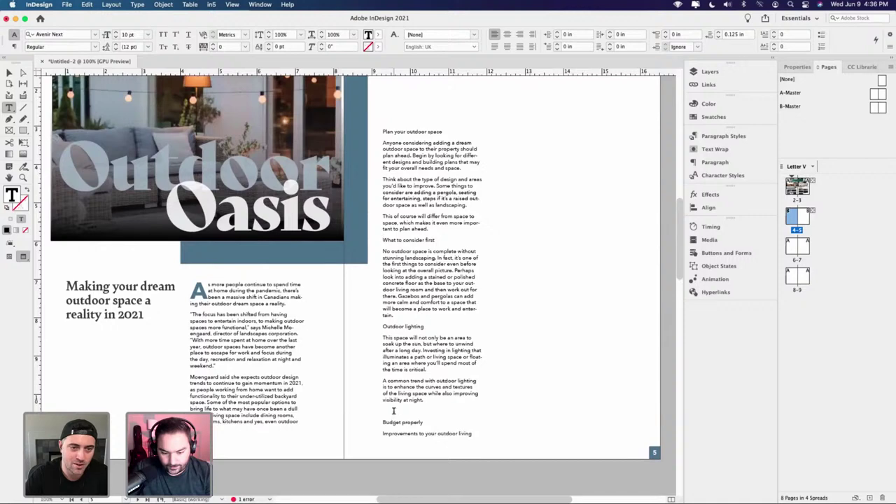
key(Delete)
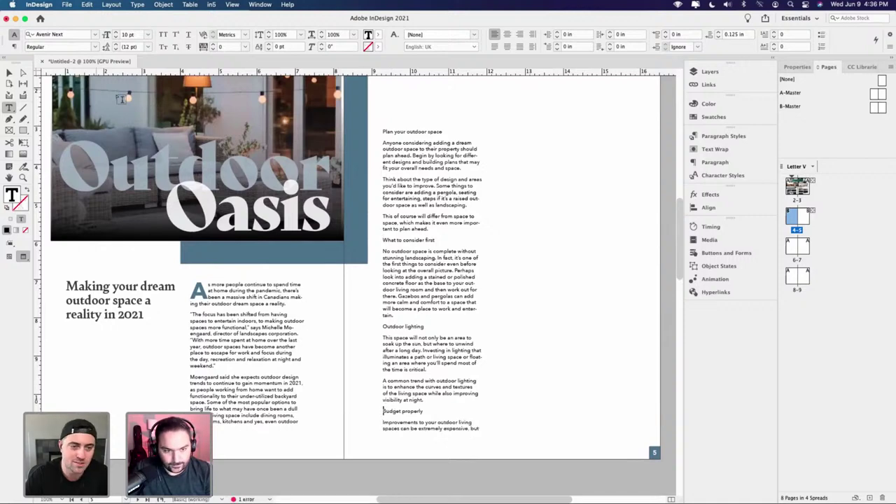
key(Escape)
- Stretch the right-page text frame upward so it spans nearly the full page height
scroll(532, 220, up, 1)
scroll(426, 214, up, 3)
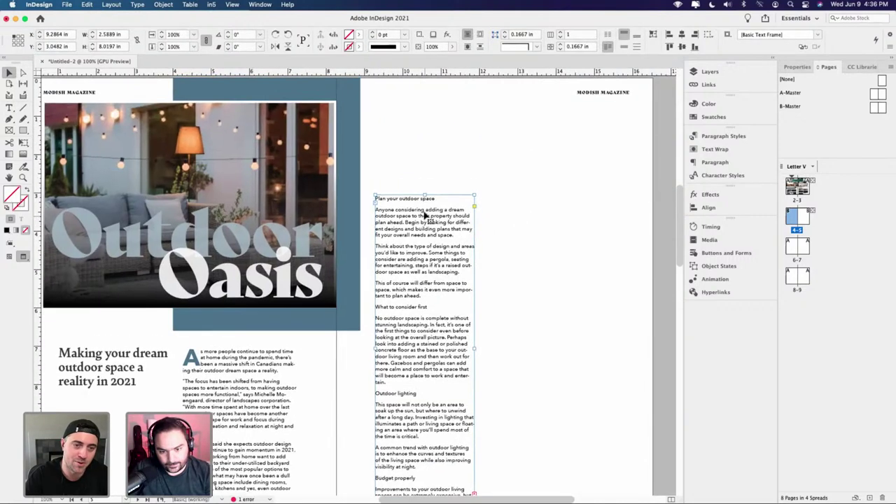
key(w)
drag(425, 196, 421, 103)
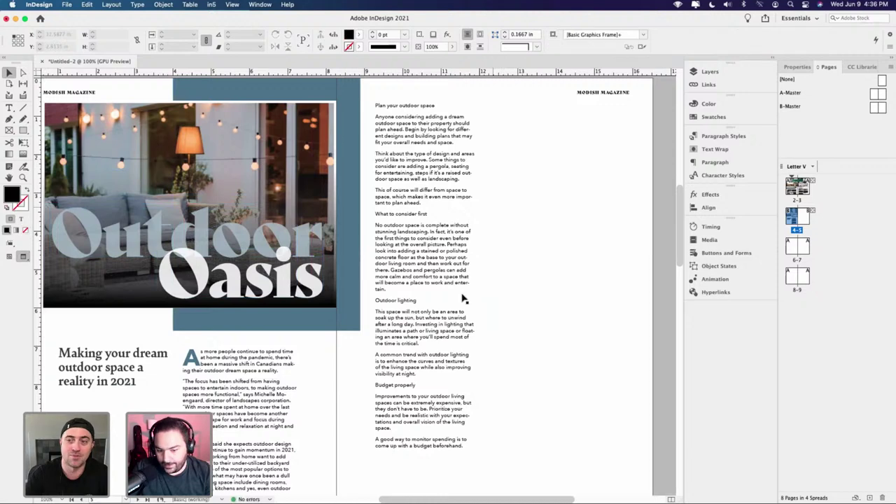
scroll(462, 298, down, 2)
click(386, 190)
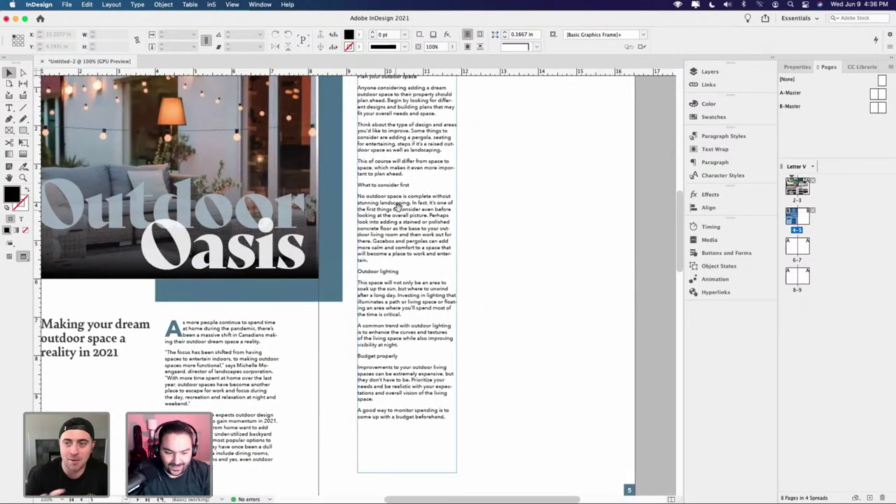
click(261, 378)
scroll(394, 285, up, 3)
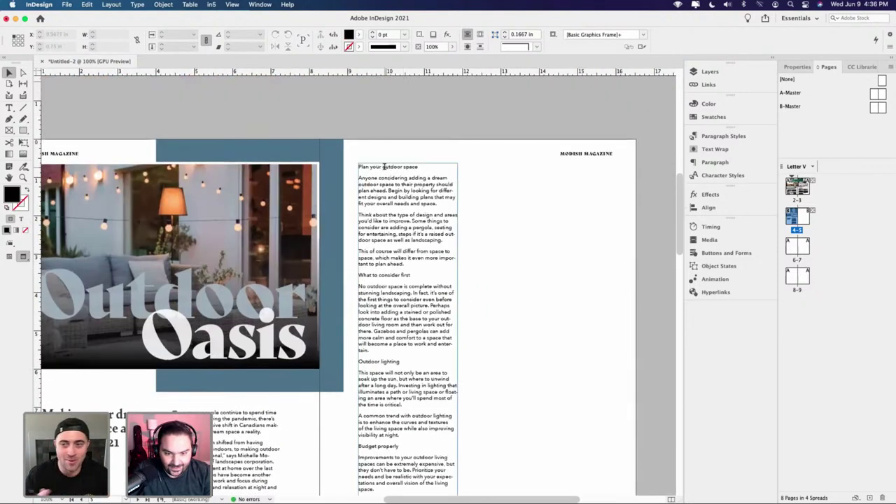
- Set 'Plan your outdoor space' in all caps Demi Bold with the C=74 M=49 blue-grey swatch
triple_click(385, 168)
key(super+shift+k)
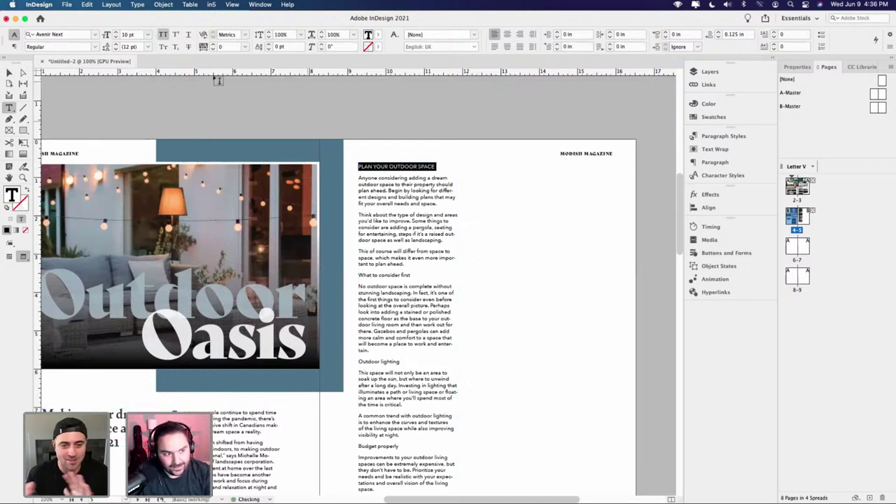
click(96, 48)
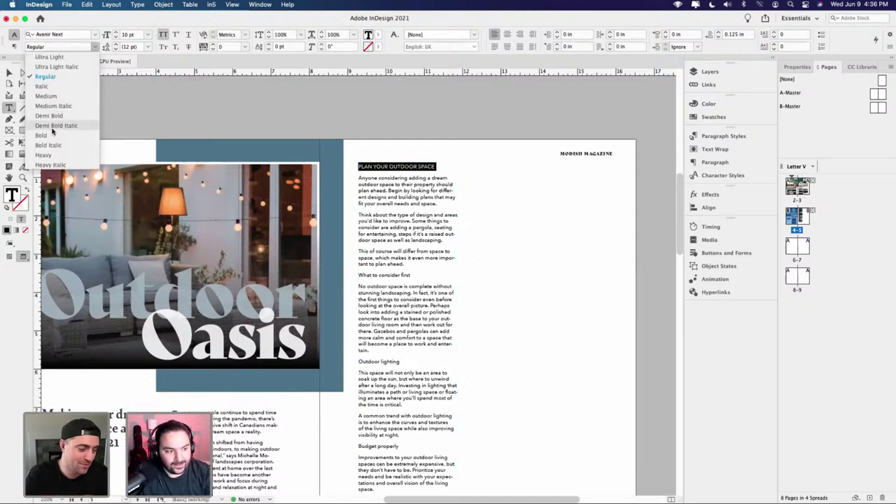
click(55, 135)
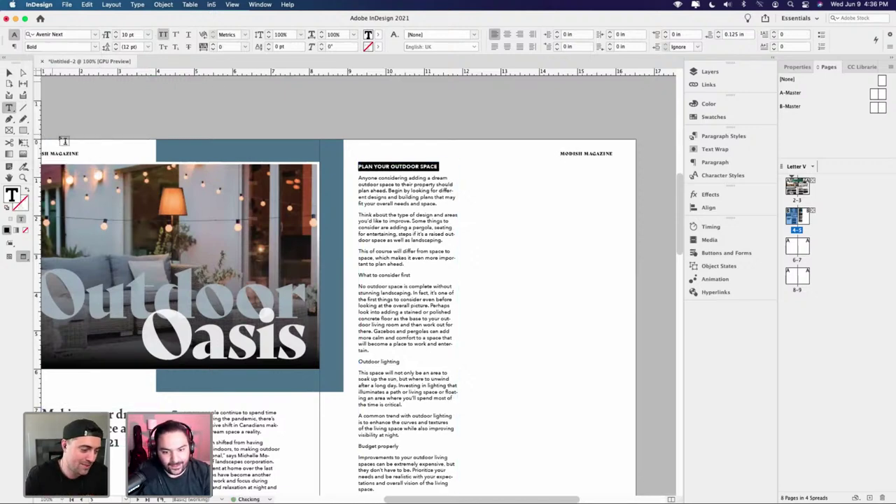
click(704, 116)
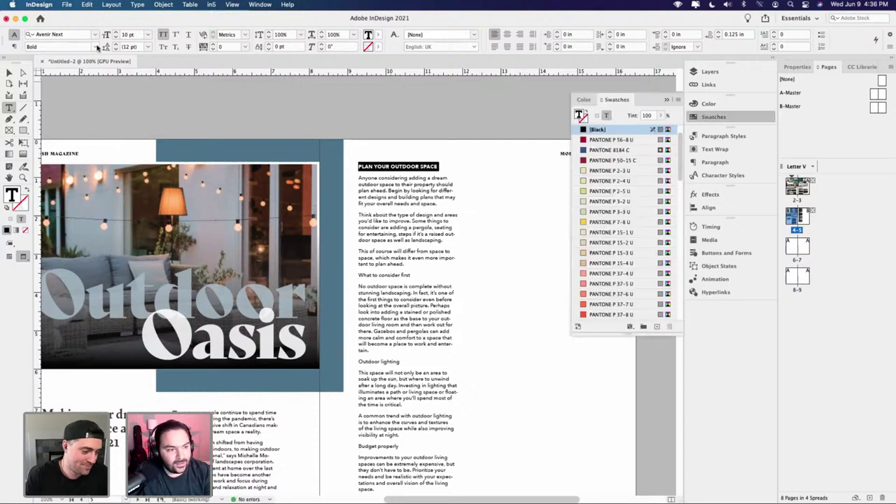
click(97, 47)
click(42, 123)
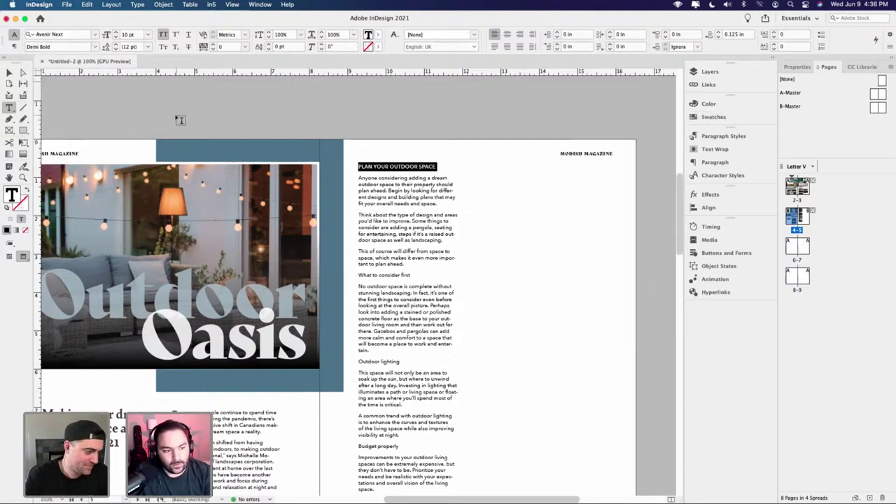
click(708, 117)
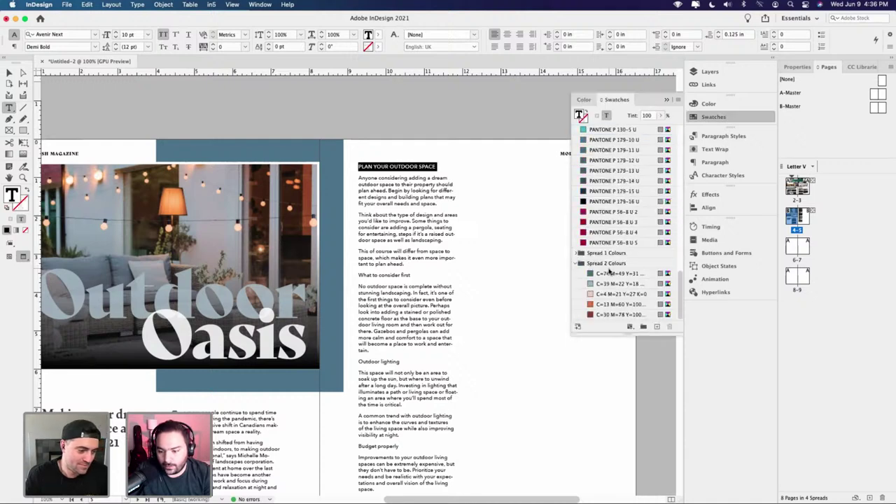
click(606, 274)
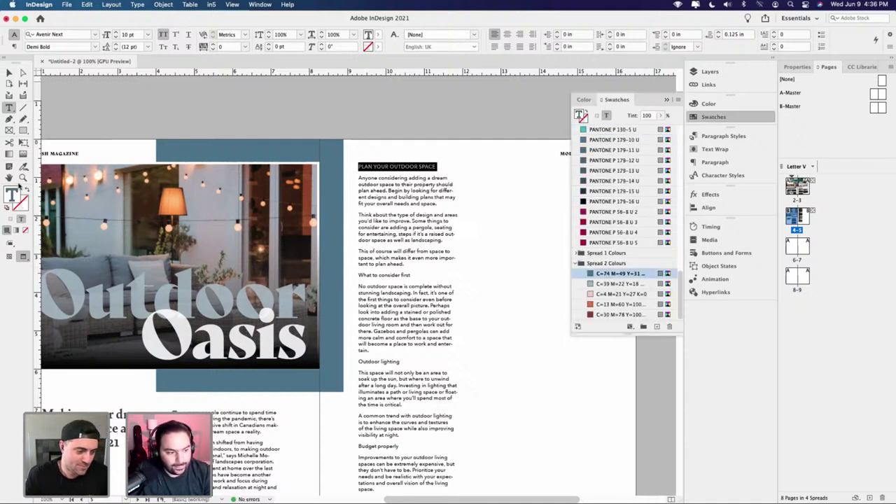
click(9, 72)
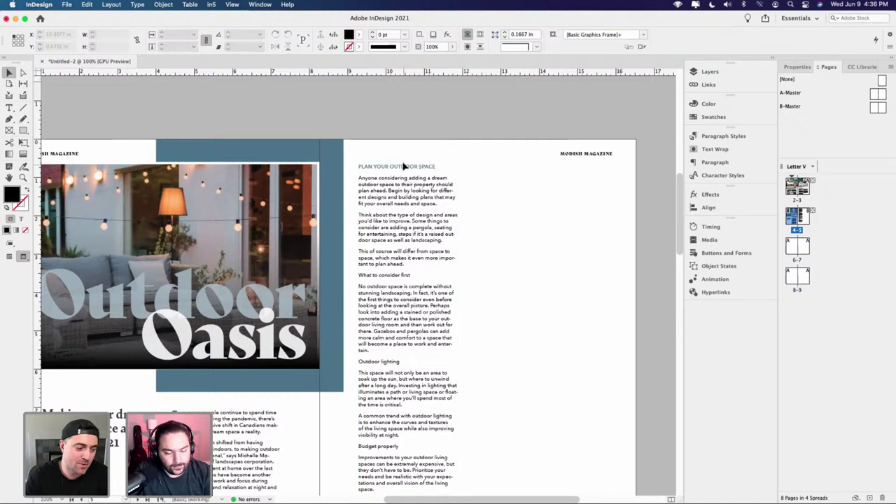
scroll(403, 166, up, 2)
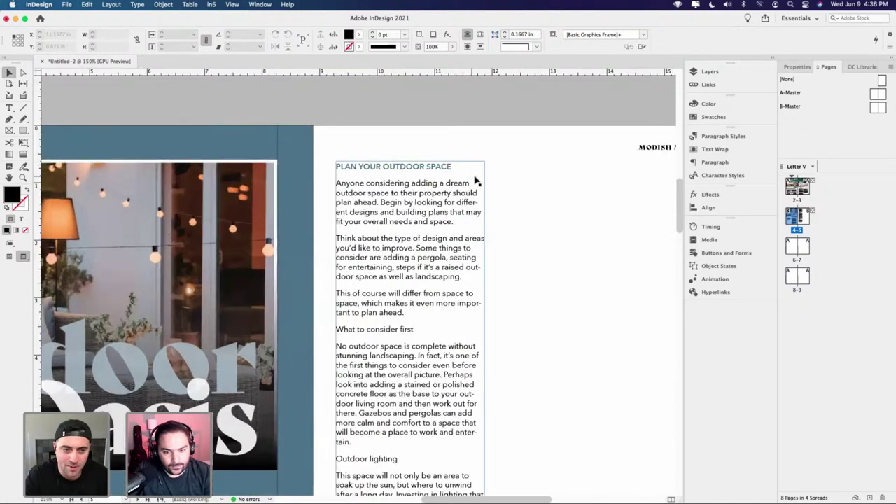
key(w)
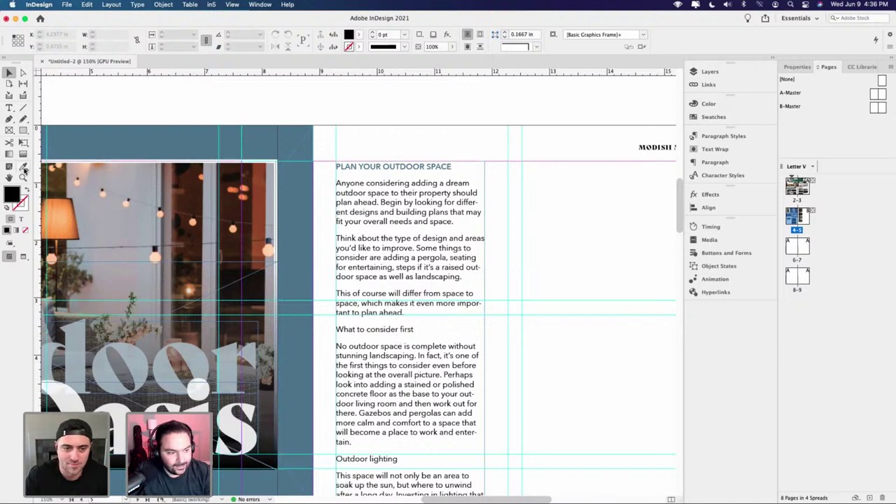
- Use the Eyedropper to copy the styled heading's formatting onto the remaining subheads, including 'Outdoor lighting' and 'Budget properly'
drag(24, 170, 53, 183)
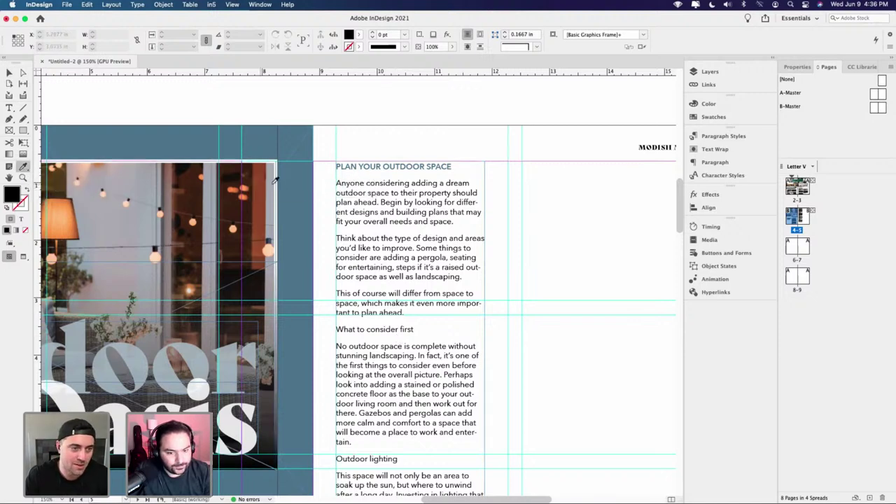
click(348, 173)
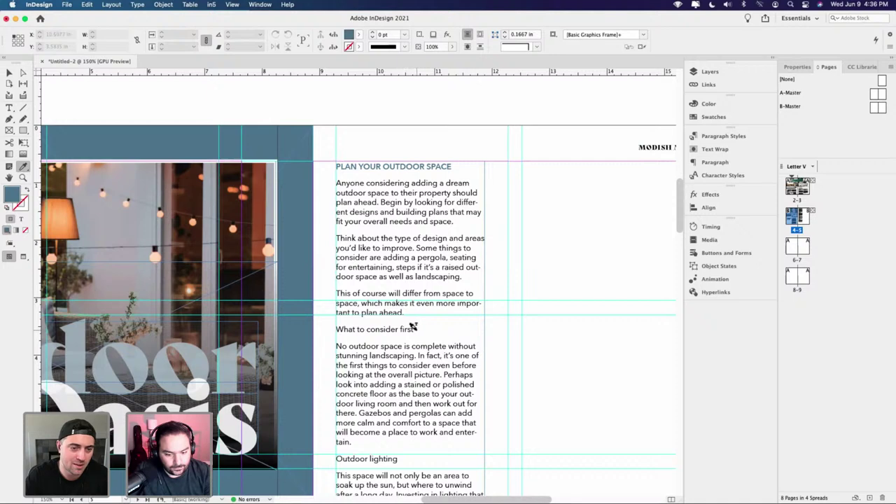
drag(413, 328, 335, 328)
scroll(395, 219, down, 5)
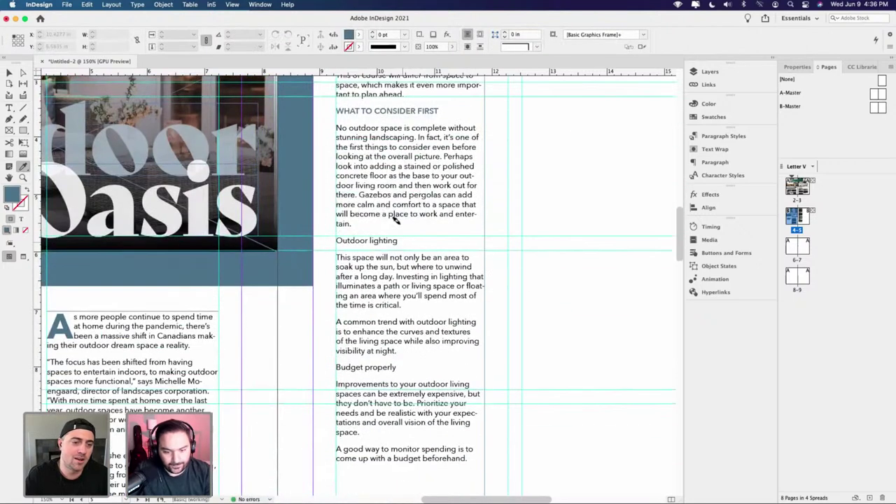
drag(397, 239, 327, 240)
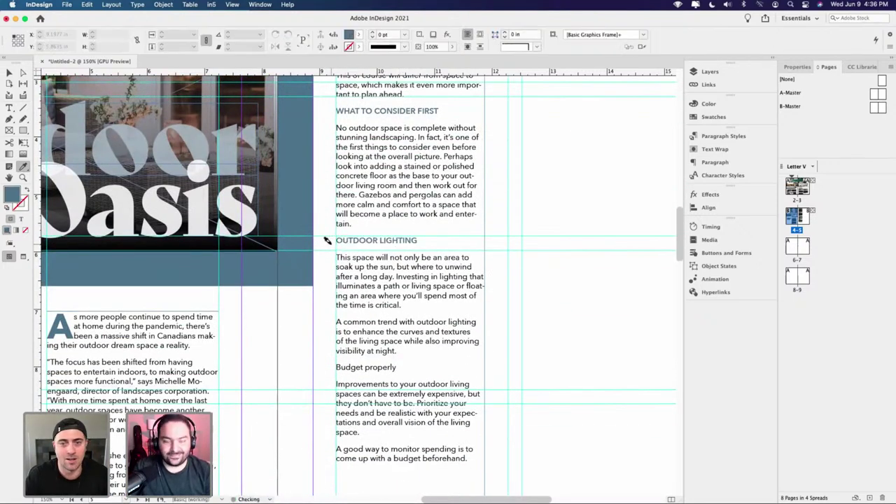
drag(399, 365, 337, 366)
key(super+minus)
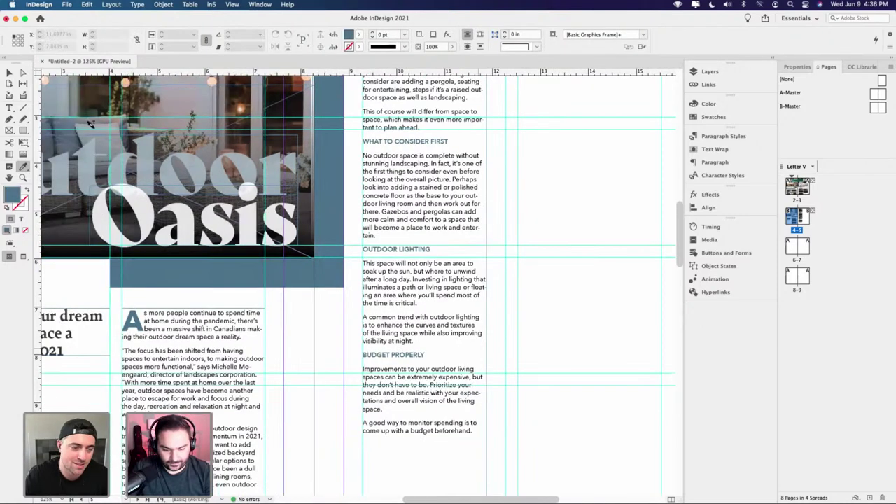
- Widen the page 5 body text frame's right edge out to the column guide
click(9, 74)
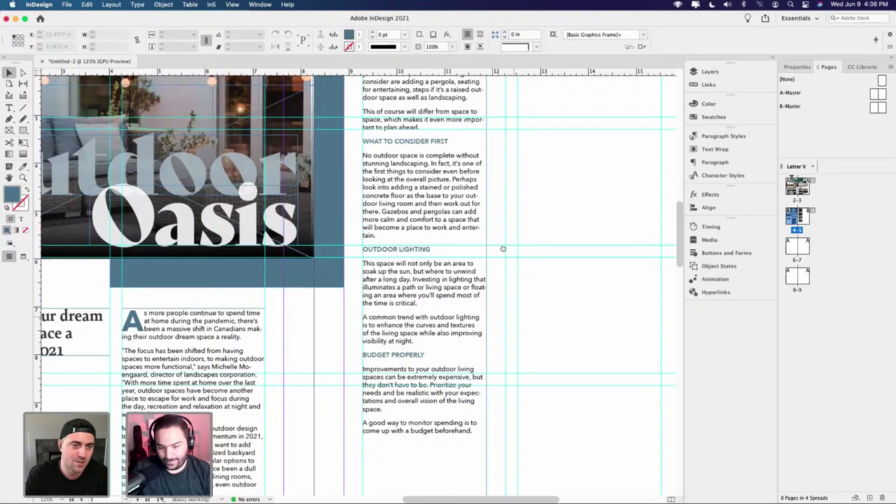
scroll(500, 249, down, 3)
click(445, 301)
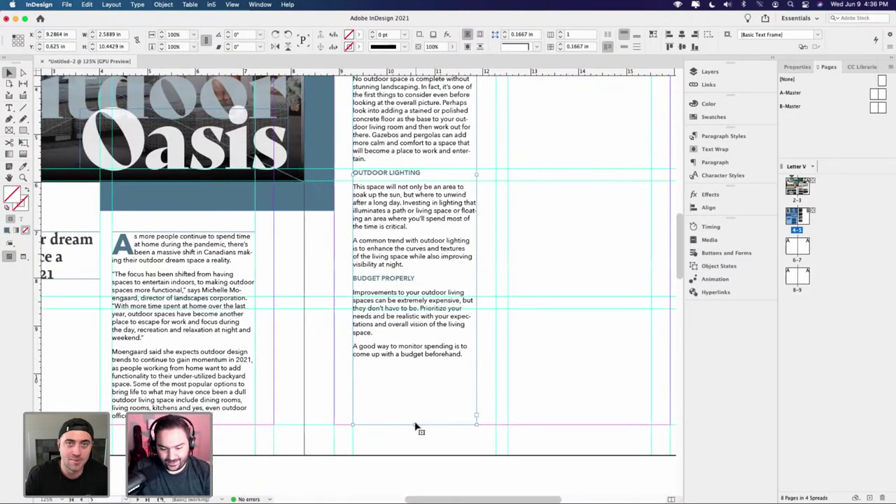
click(489, 359)
click(468, 298)
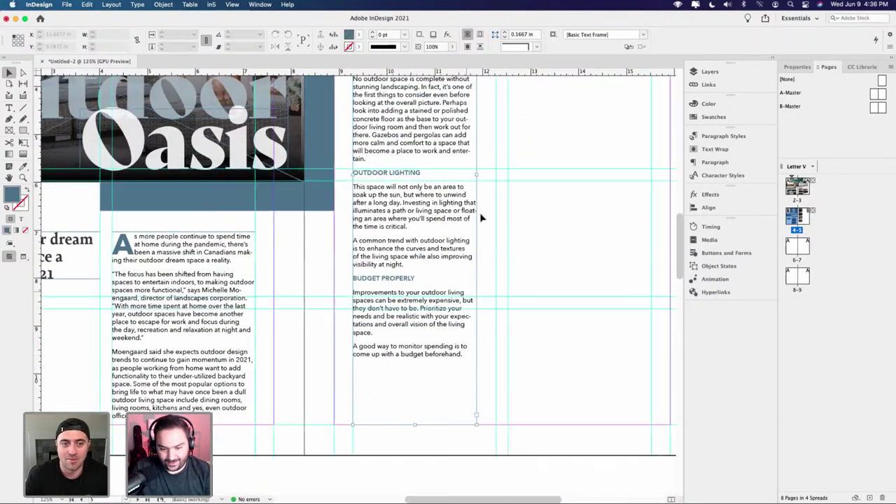
drag(477, 178, 496, 177)
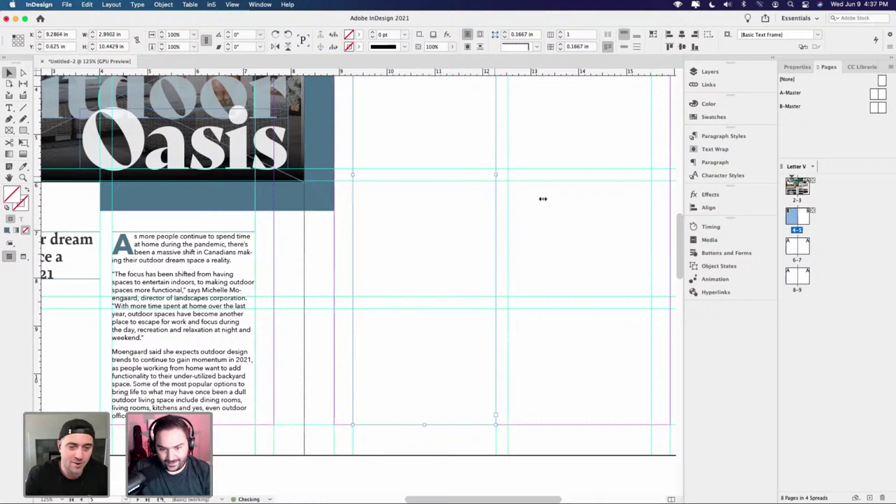
click(544, 359)
scroll(545, 359, up, 2)
scroll(545, 359, up, 4)
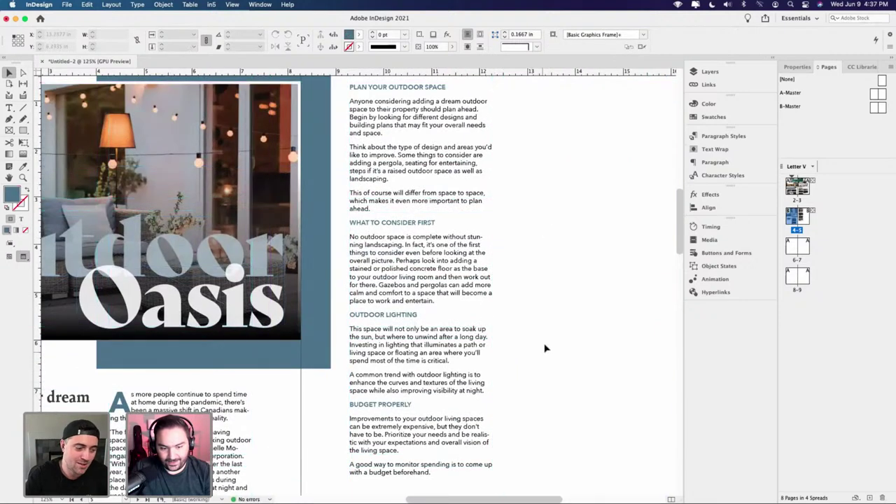
scroll(517, 348, up, 2)
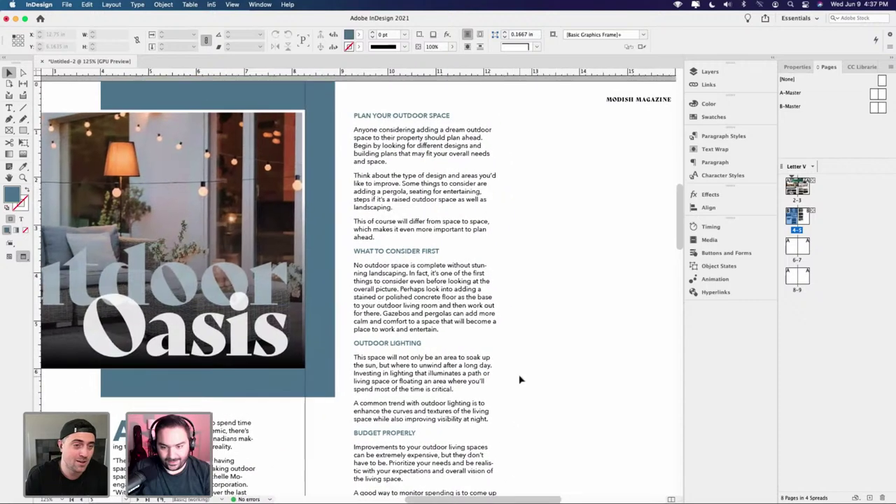
- Draw a vertical line right of the page 5 text, nudge it left, and extend it to 8.0197 in
key(w)
click(20, 108)
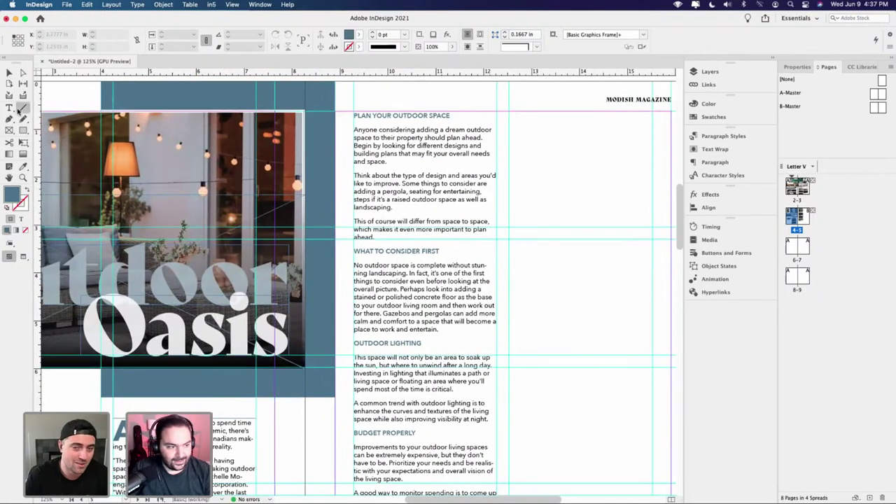
drag(509, 114, 509, 355)
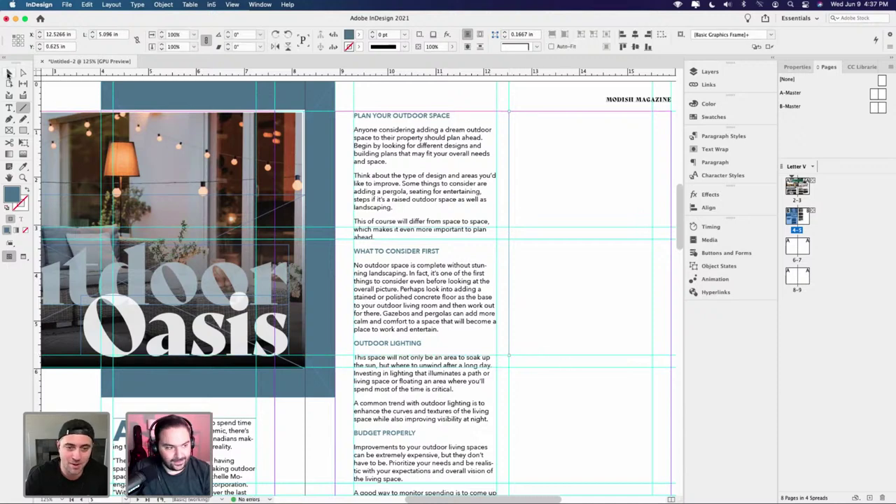
click(9, 73)
key(Left)
key(Left)
key(Left)
key(Left)
key(Left)
key(Left)
key(Left)
key(Left)
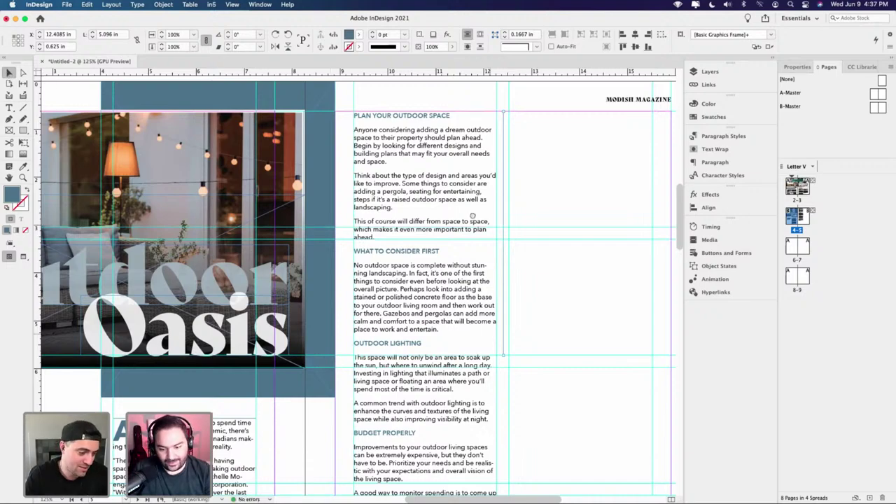
scroll(473, 216, down, 5)
drag(490, 224, 499, 364)
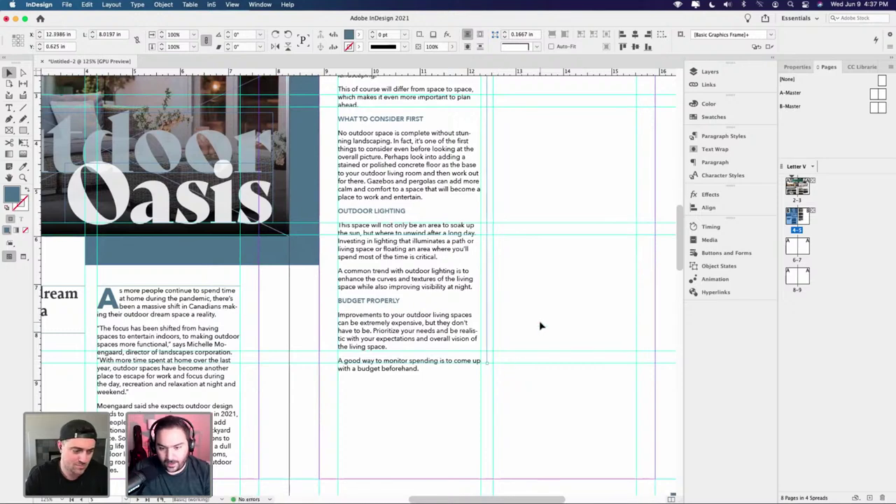
scroll(490, 280, down, 5)
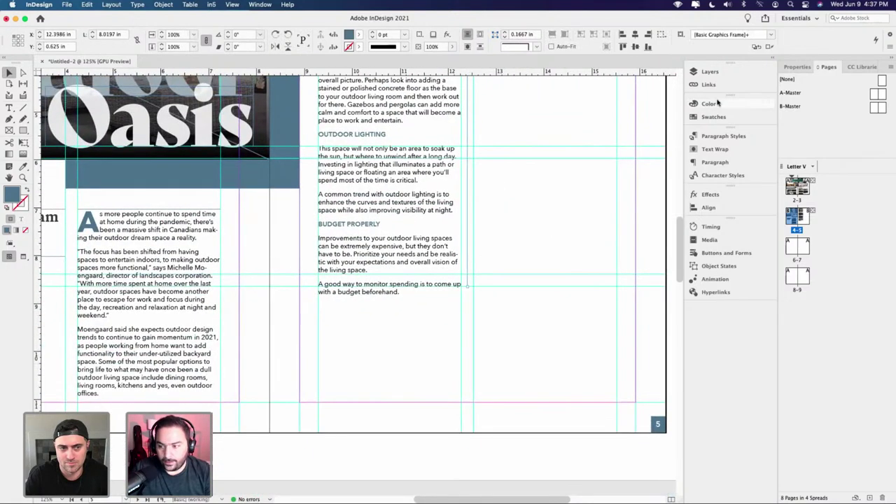
click(797, 66)
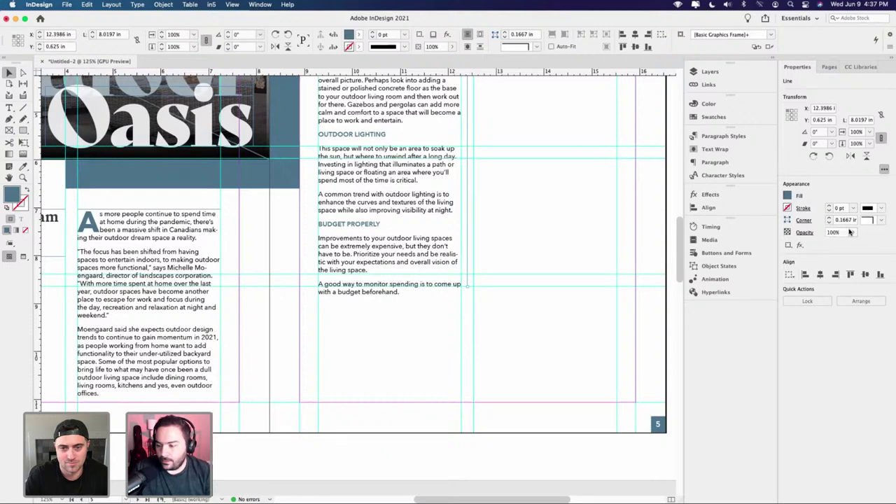
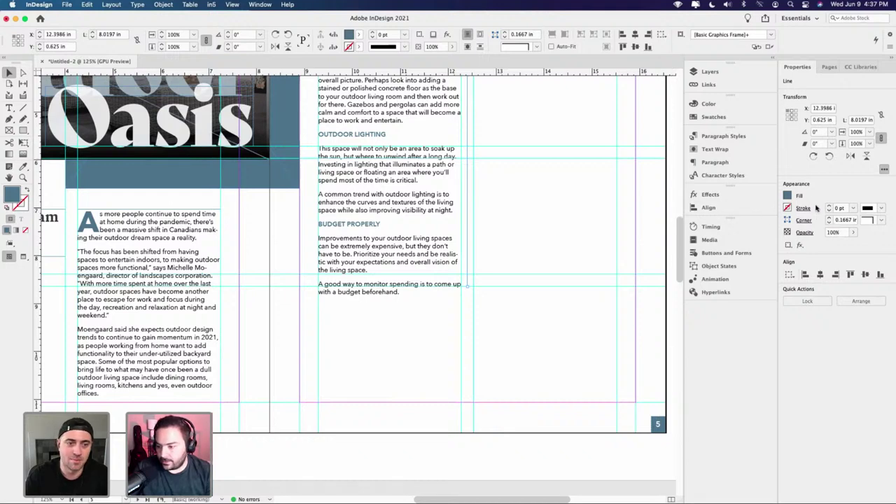
- Give the vertical divider line between the columns a [Black] stroke at 0.25 pt weight
click(788, 208)
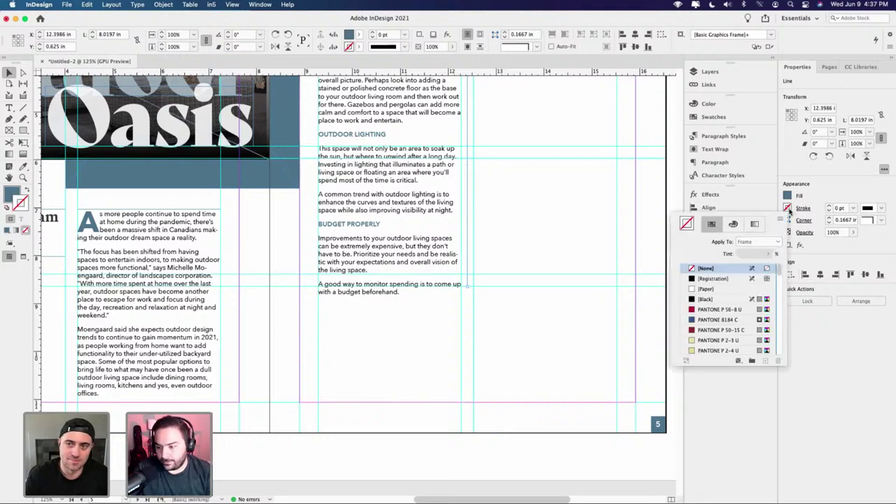
click(706, 299)
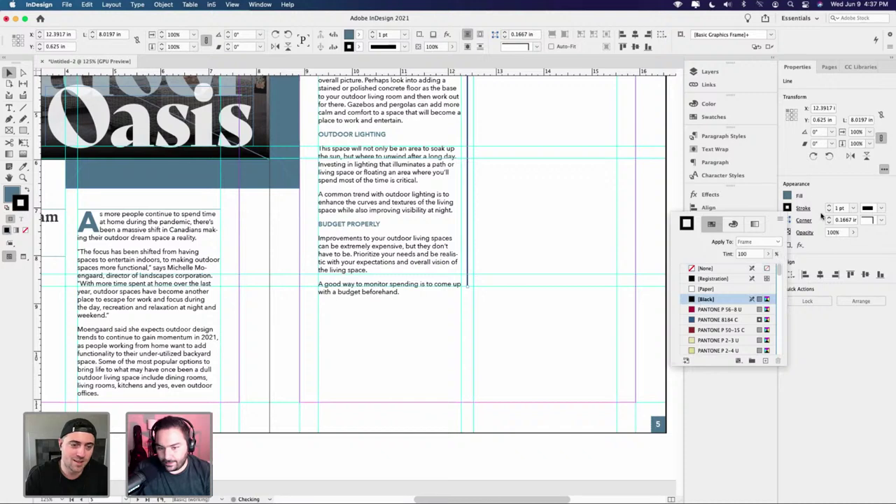
click(854, 209)
click(853, 209)
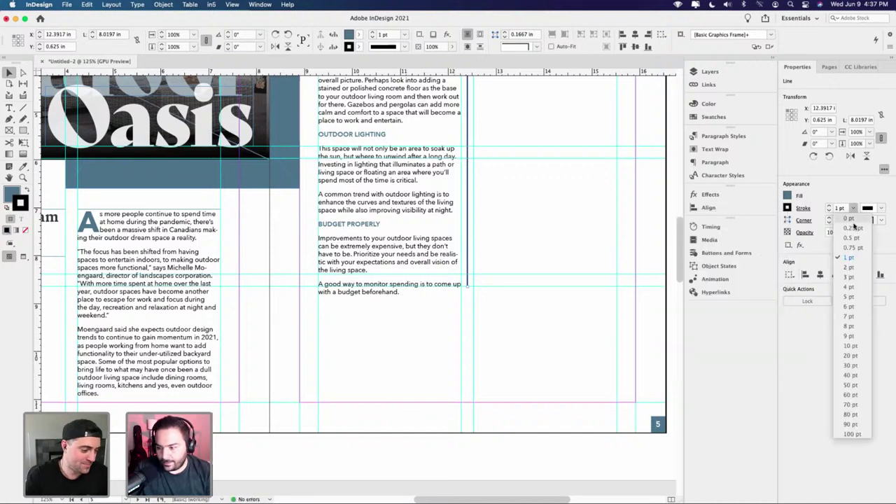
click(851, 211)
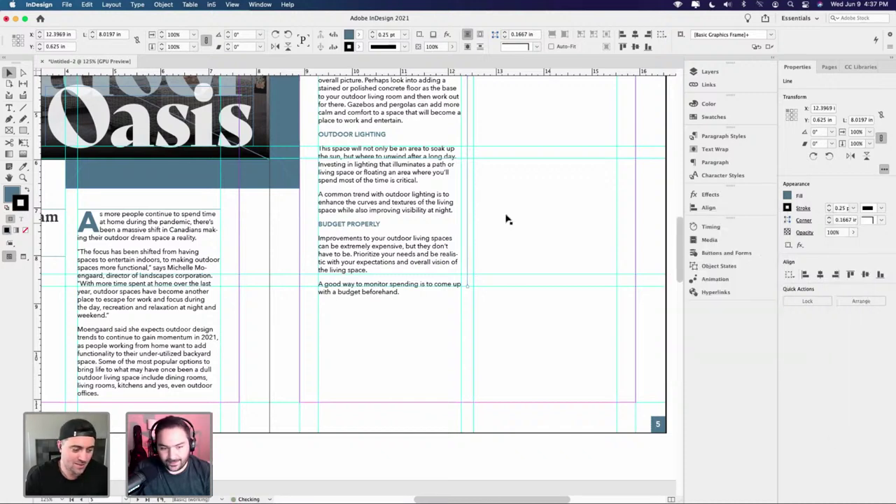
click(557, 257)
scroll(492, 223, up, 6)
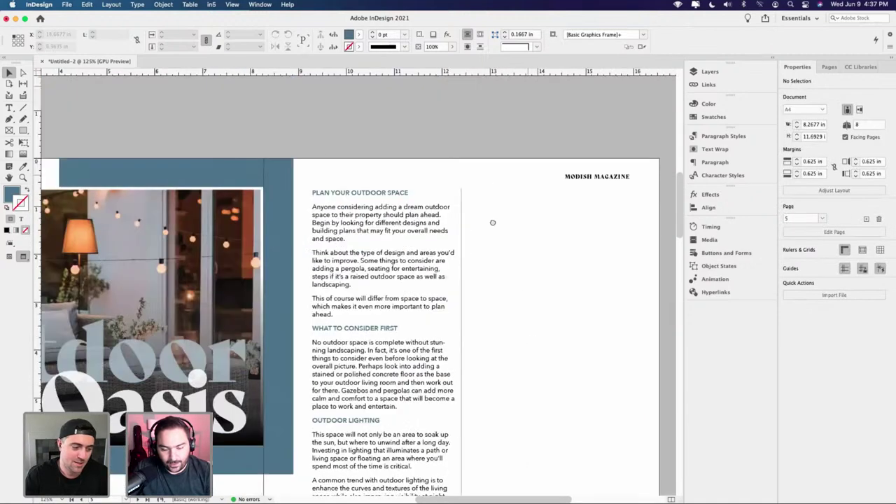
scroll(492, 223, down, 8)
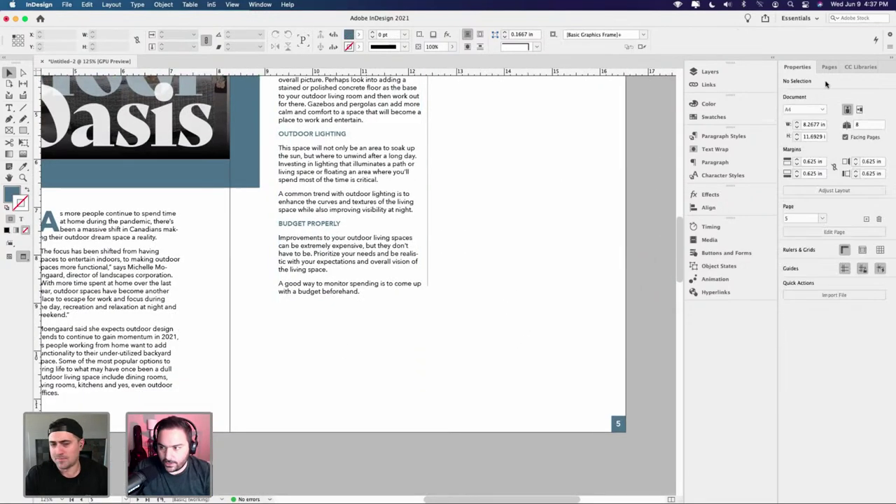
- Place the fire-pit lounge photo from the Outdoor Living library in a frame across the right column
click(859, 66)
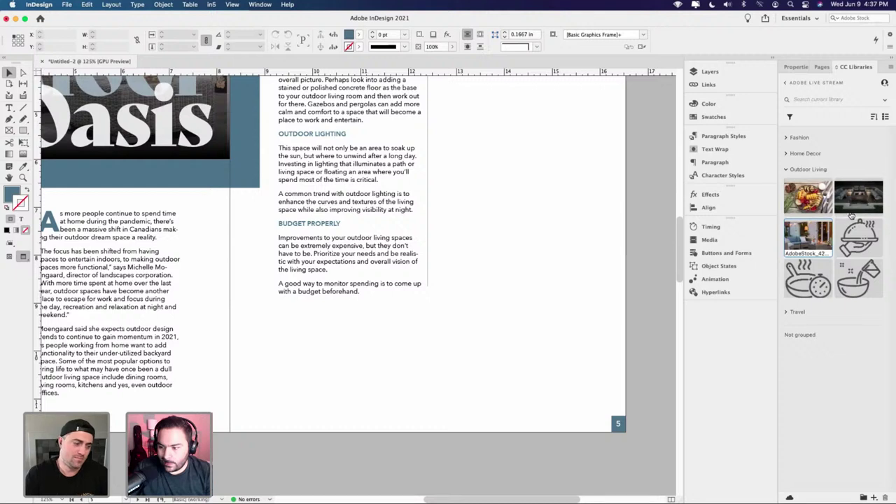
drag(736, 232, 506, 189)
click(460, 167)
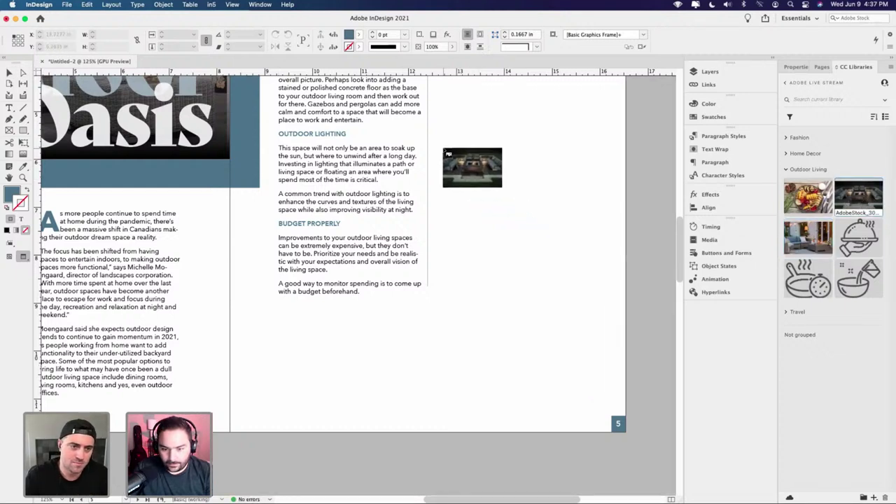
scroll(341, 177, up, 3)
scroll(343, 180, up, 2)
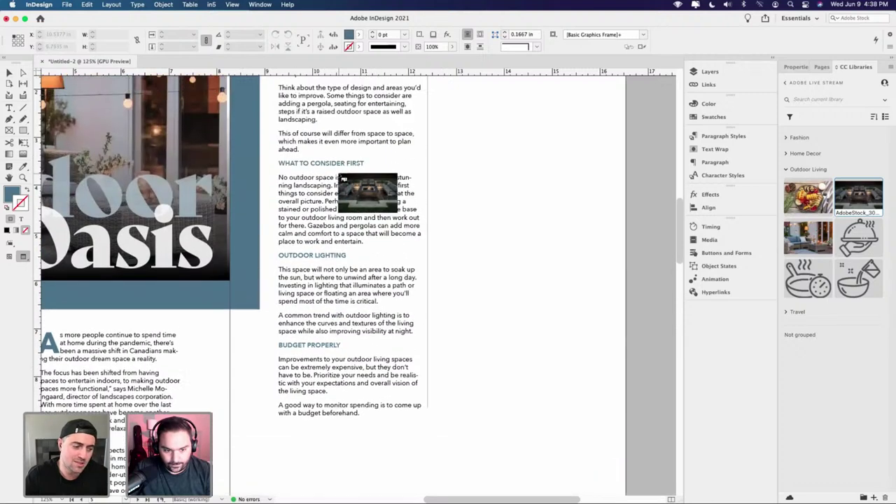
key(w)
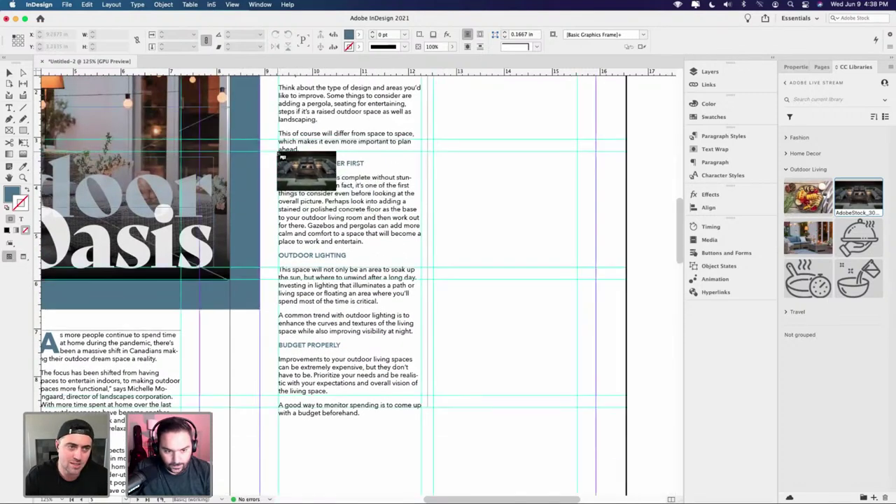
drag(281, 157, 423, 270)
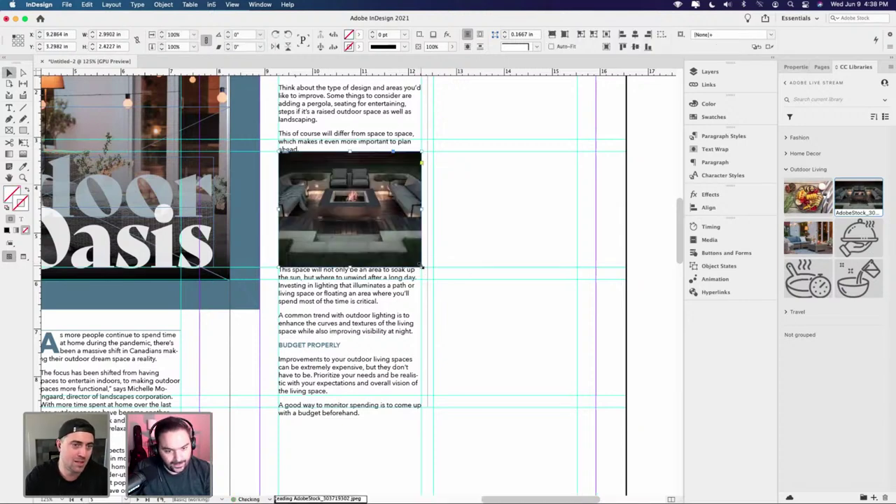
- Fit the photo frame to the image width and trim its bottom edge upward
scroll(390, 234, left, 5)
scroll(390, 233, left, 3)
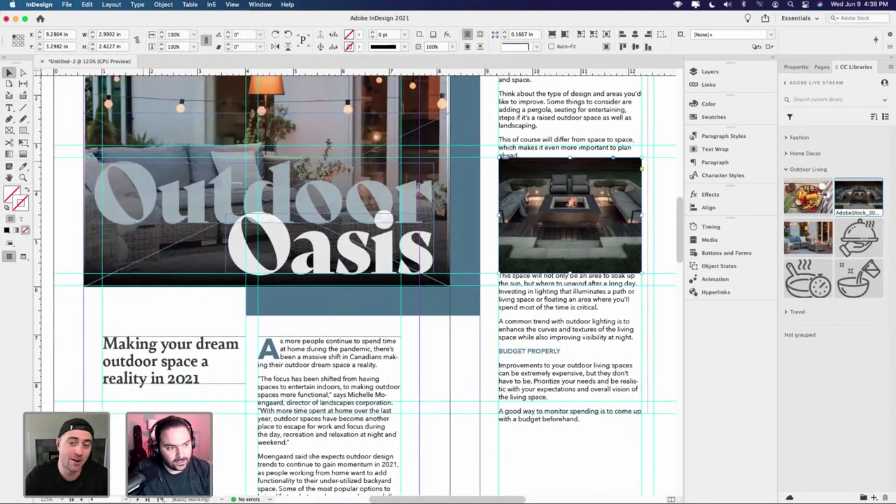
click(416, 220)
click(475, 207)
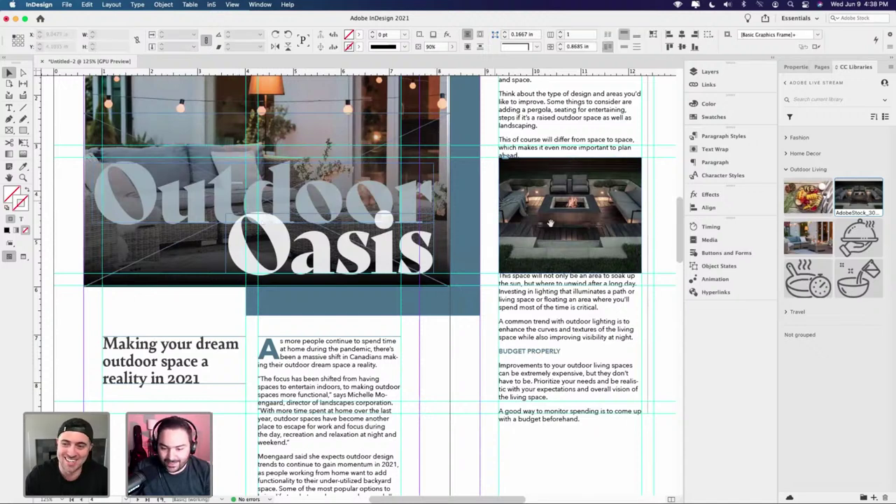
scroll(466, 261, right, 3)
click(480, 250)
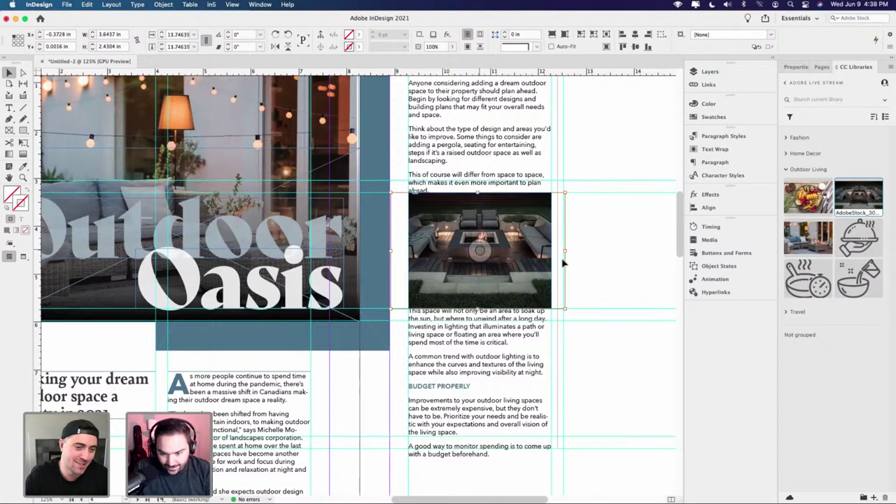
key(super+alt+c)
drag(481, 308, 480, 283)
- Move the fire-pit photo to sit just beneath the Outdoor Lighting heading
click(479, 239)
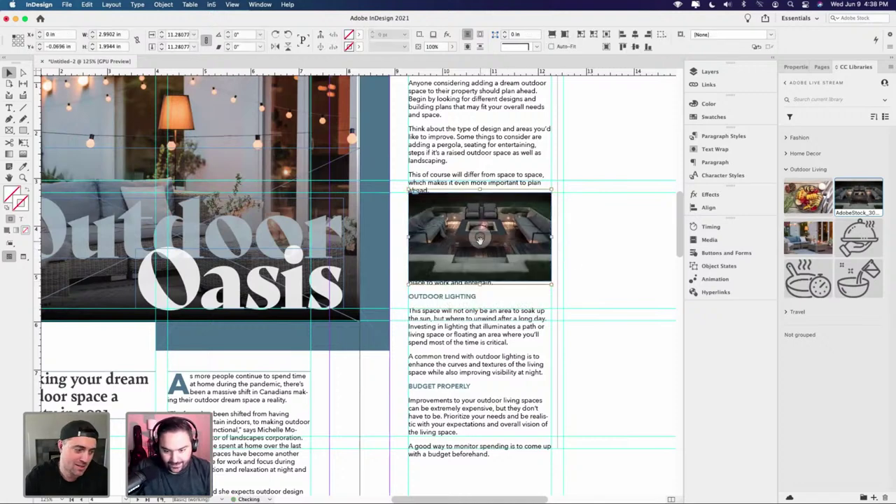
click(566, 248)
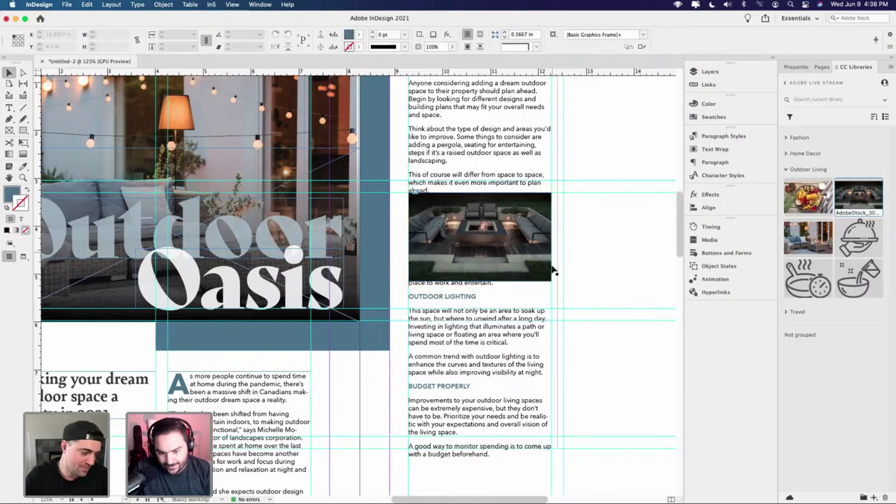
drag(518, 264, 524, 372)
scroll(502, 341, down, 3)
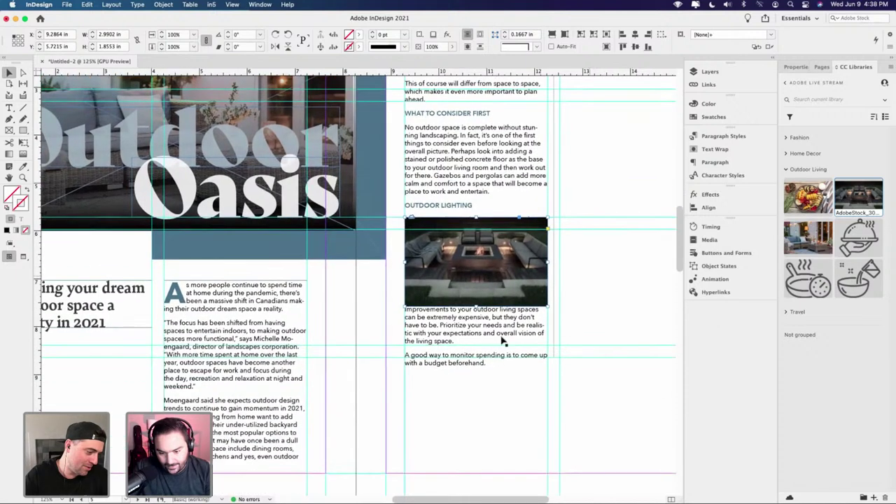
click(483, 373)
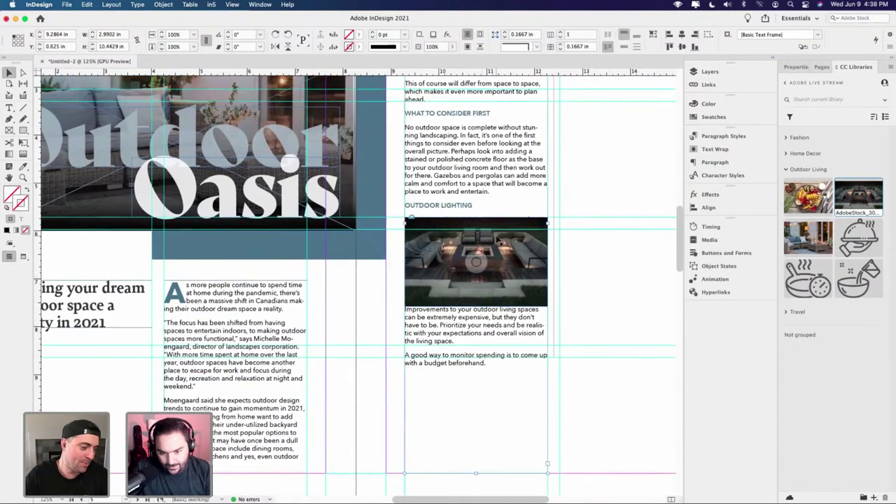
drag(499, 240, 540, 261)
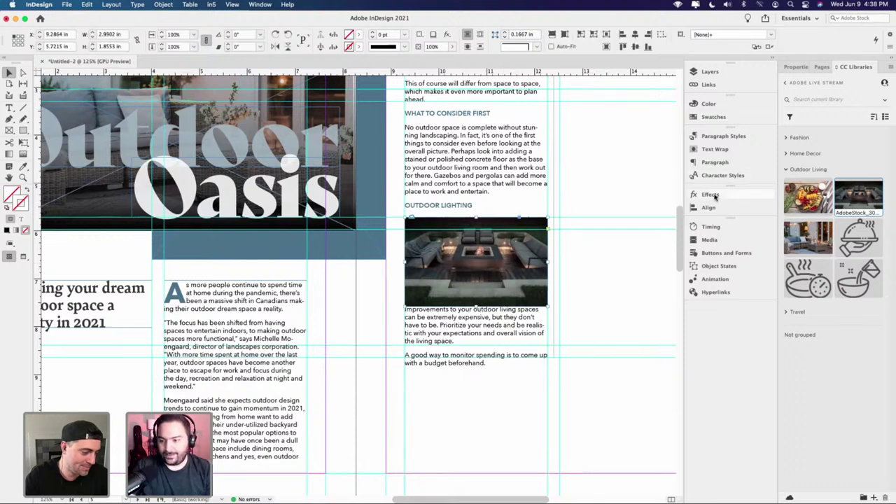
- Make the right-column text wrap around the fire-pit photo
click(714, 149)
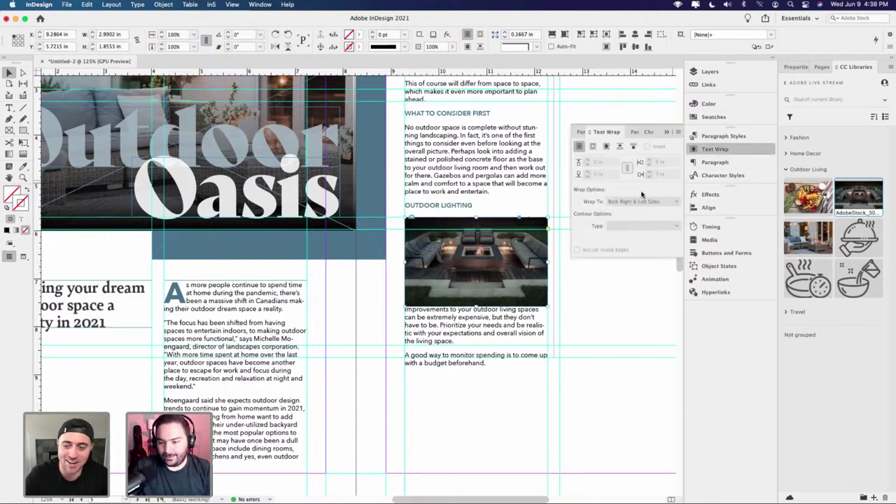
click(593, 147)
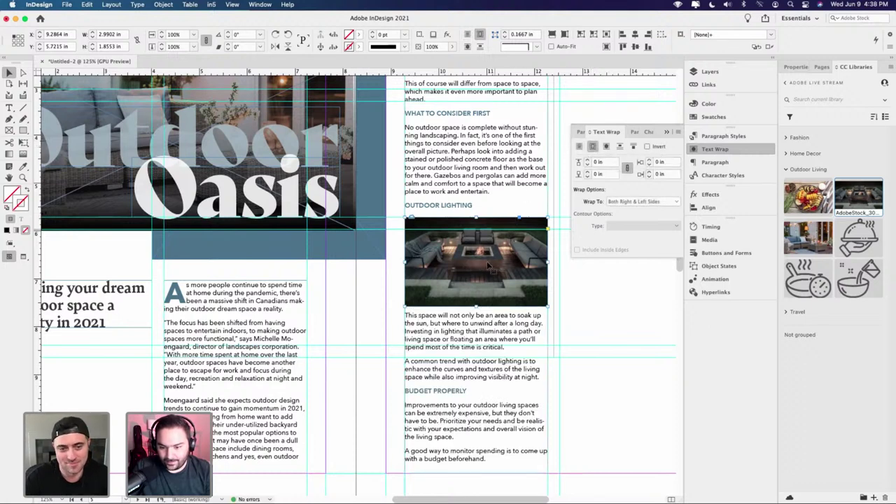
click(571, 273)
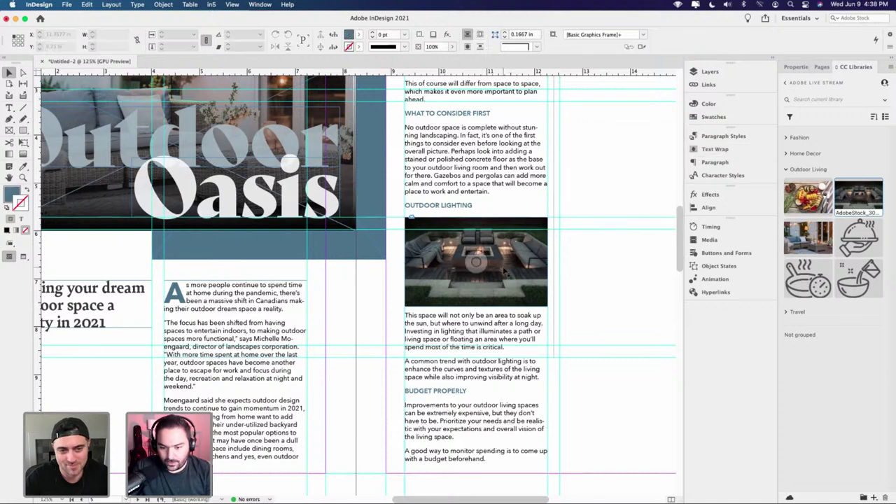
click(518, 291)
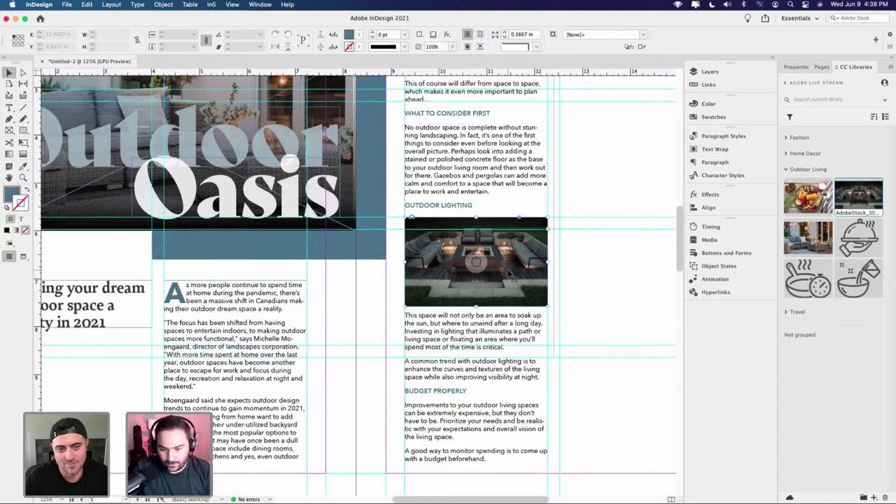
scroll(483, 238, up, 4)
key(t)
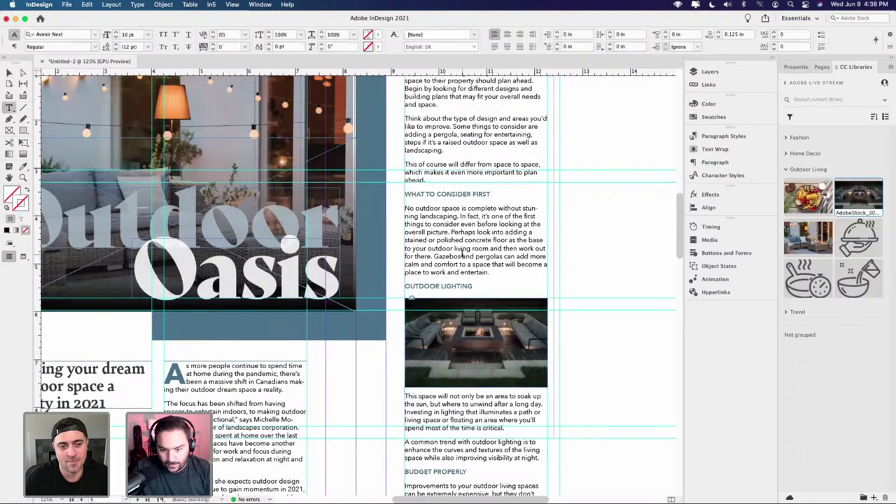
click(10, 71)
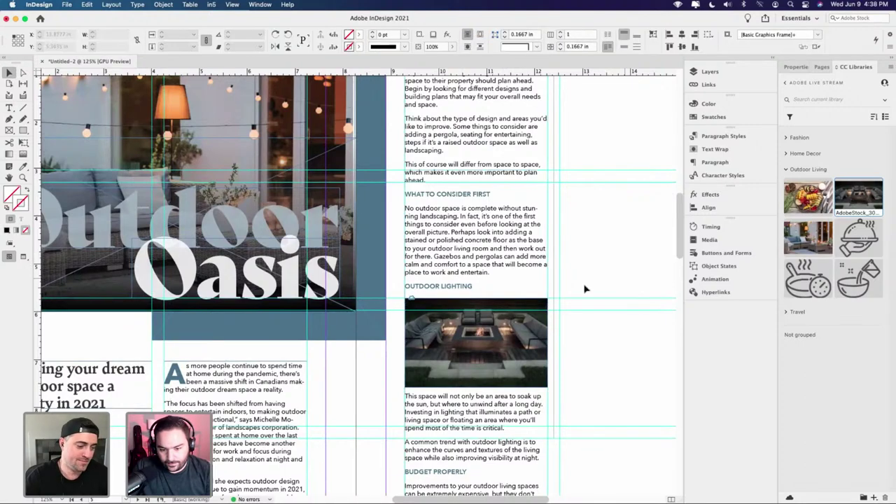
- Break the text before 'Gazebos' so it starts a new paragraph
scroll(465, 278, up, 1)
scroll(466, 278, up, 2)
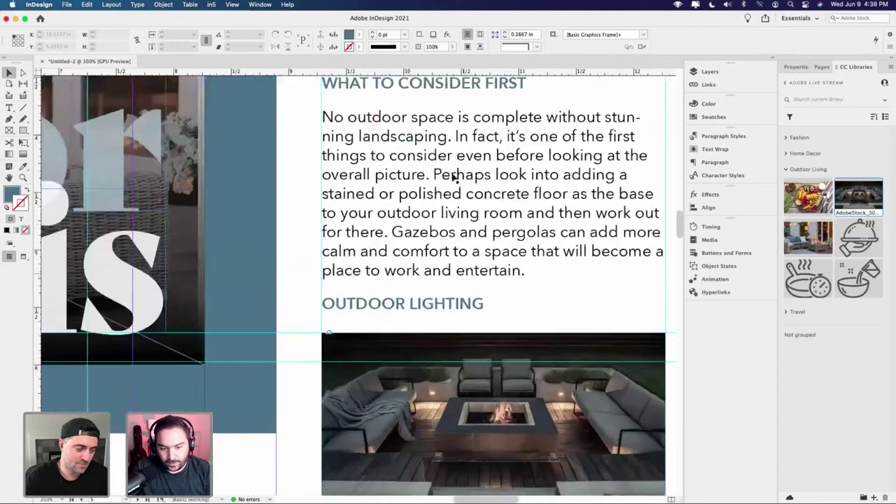
scroll(483, 252, down, 5)
click(503, 228)
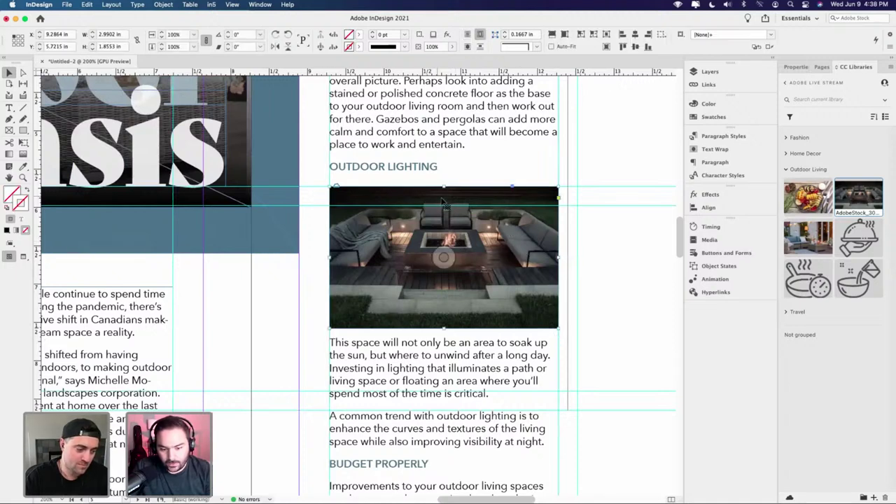
click(425, 171)
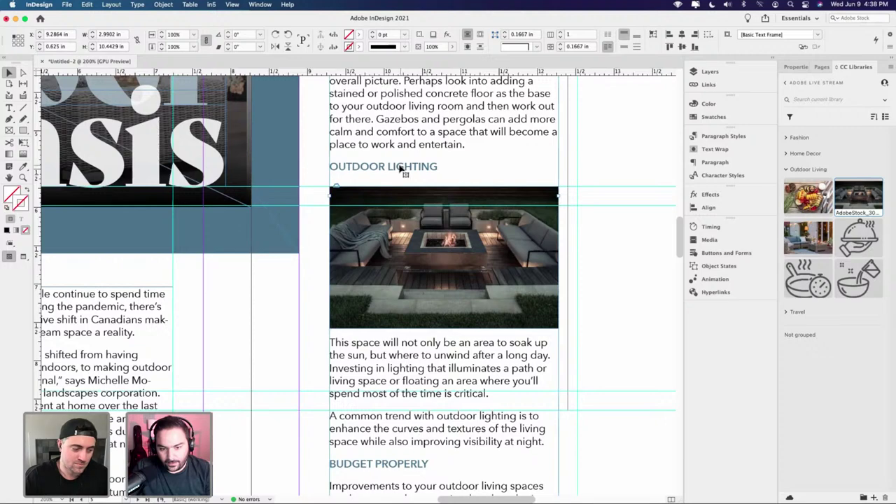
scroll(586, 318, up, 1)
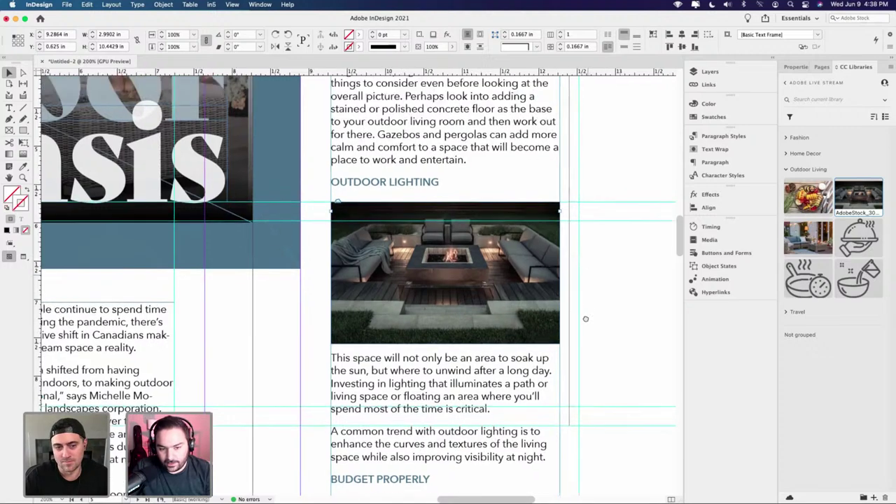
scroll(585, 319, up, 2)
scroll(414, 265, down, 6)
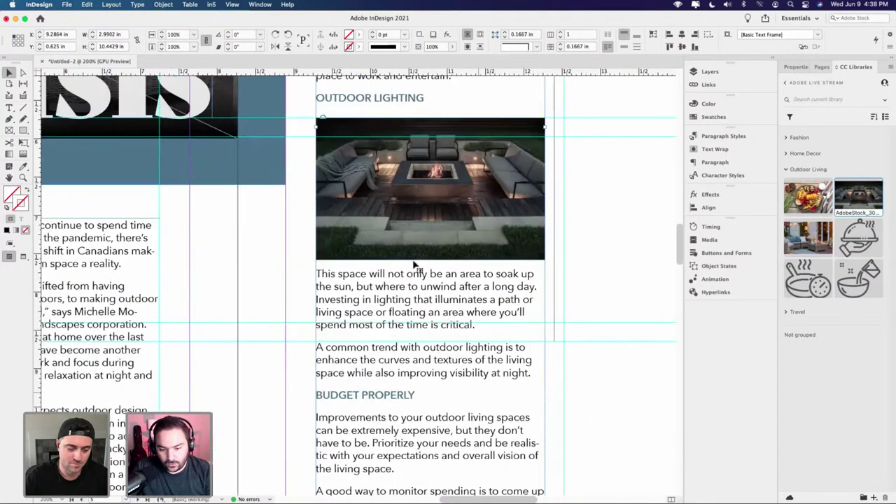
scroll(436, 381, up, 10)
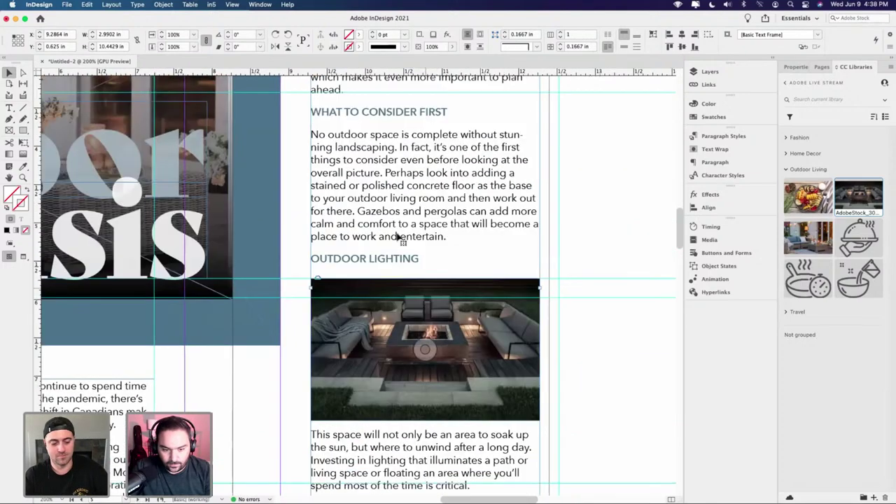
double_click(384, 211)
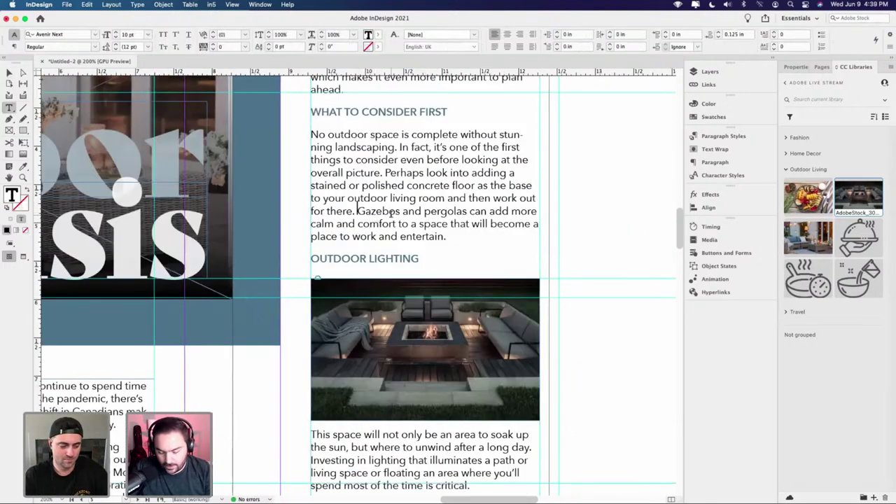
key(Return)
scroll(409, 226, down, 10)
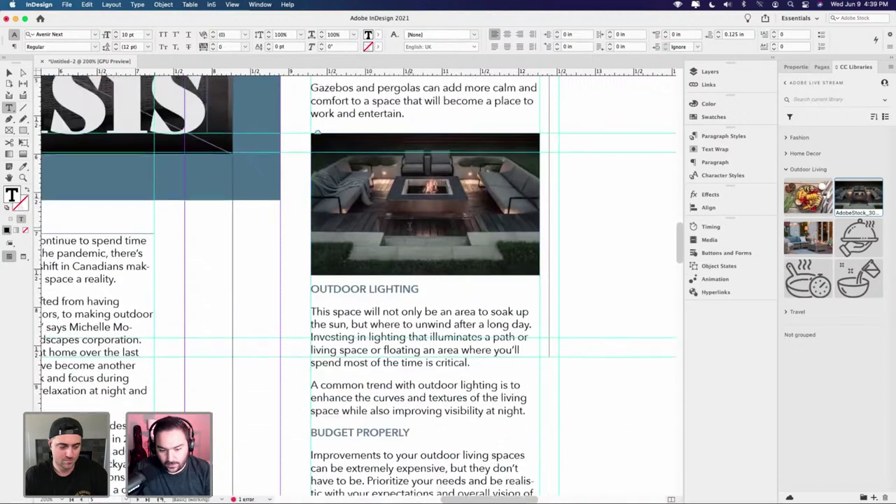
- Join the sentence after 'living space.' onto the Budget Properly paragraph
click(8, 73)
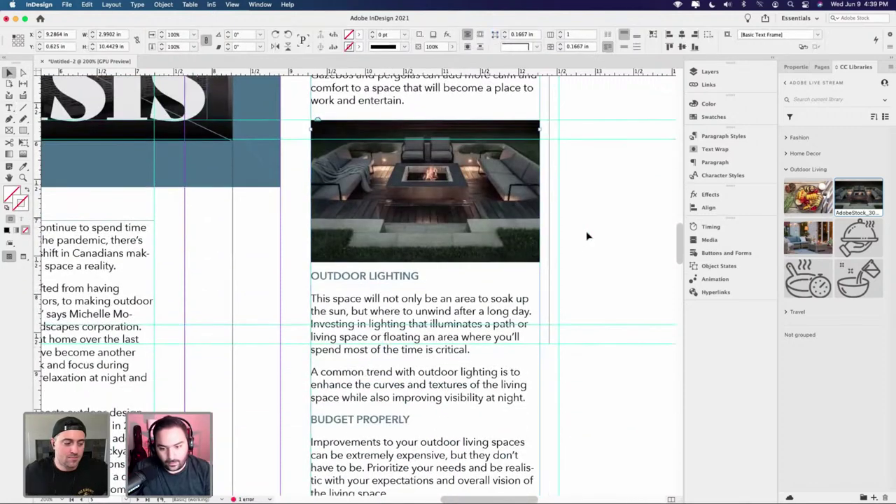
scroll(581, 300, down, 8)
click(332, 379)
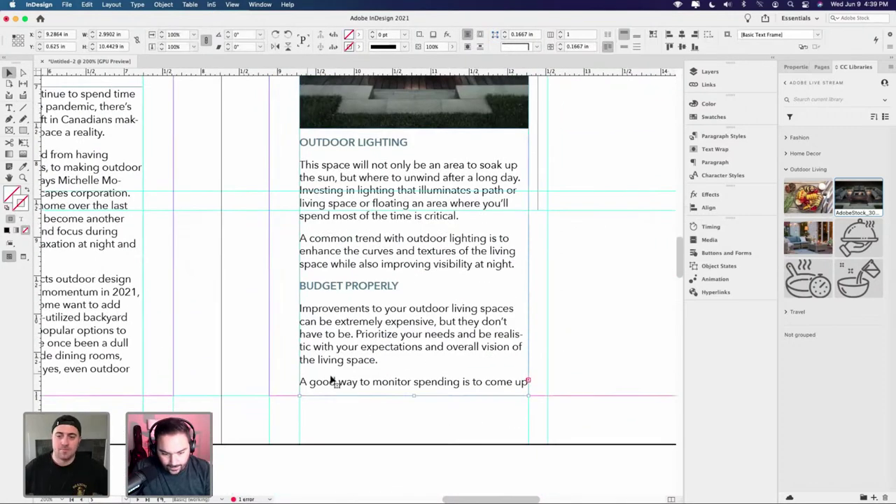
double_click(319, 371)
click(379, 360)
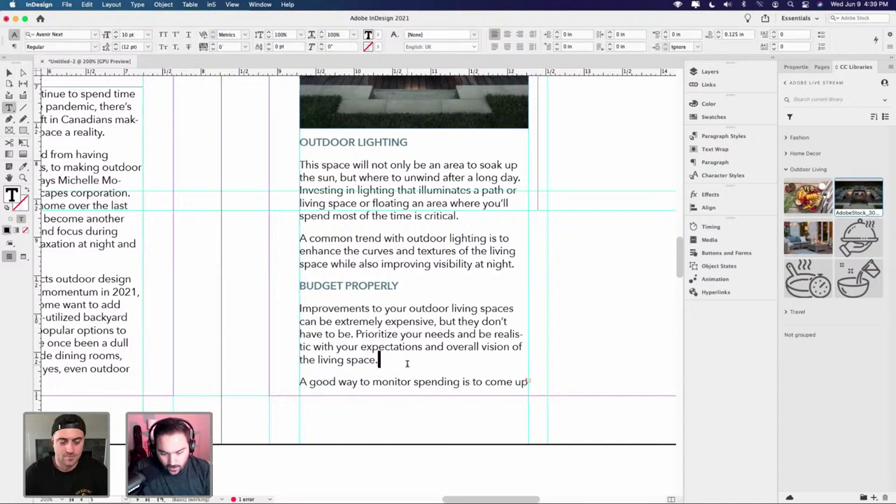
key(Delete)
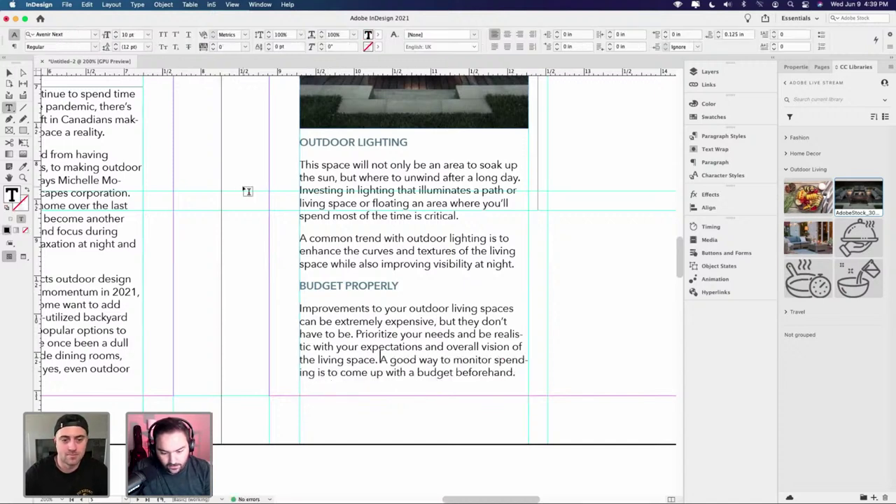
key(Escape)
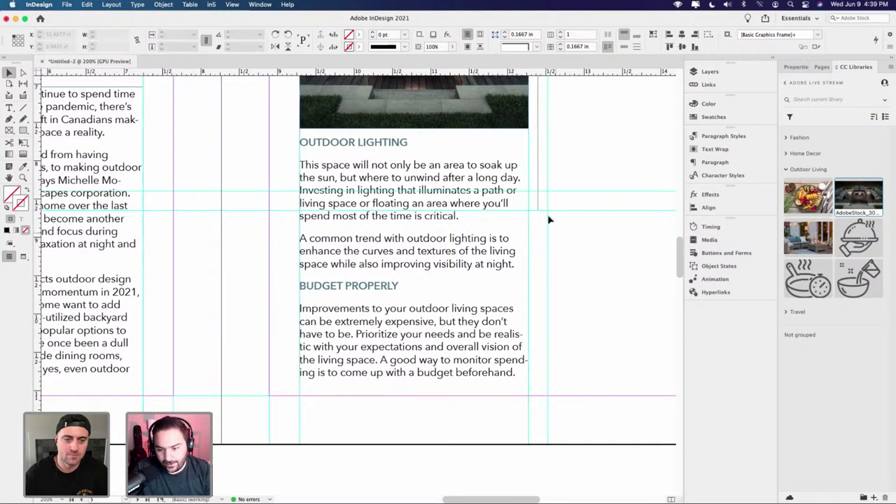
- Lengthen the vertical divider line back to 10.4429 in
click(540, 203)
click(539, 205)
drag(537, 206, 546, 377)
click(566, 366)
scroll(571, 334, down, 5)
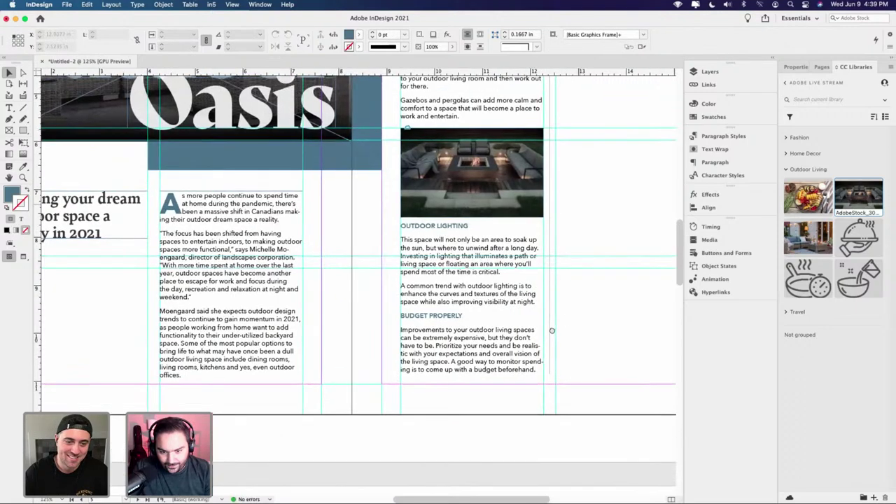
scroll(516, 316, up, 3)
scroll(455, 264, up, 2)
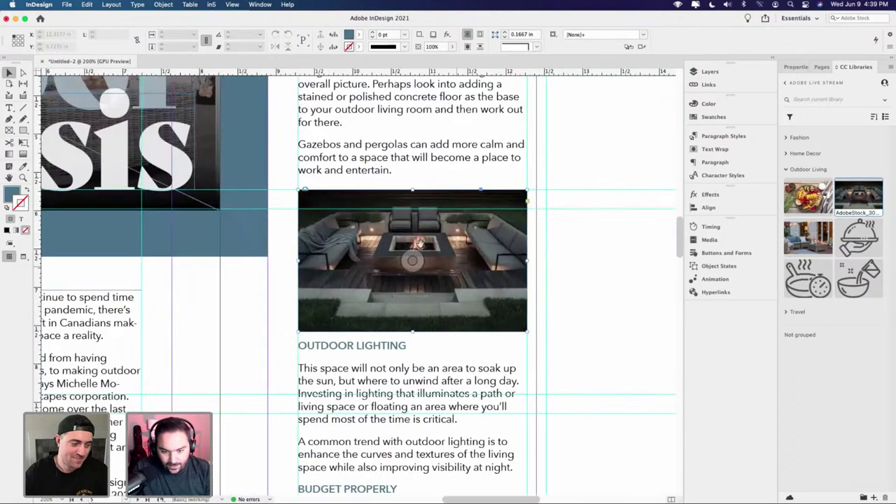
- Generate a static caption beneath the fire-pit photo from its Captions menu
right_click(460, 268)
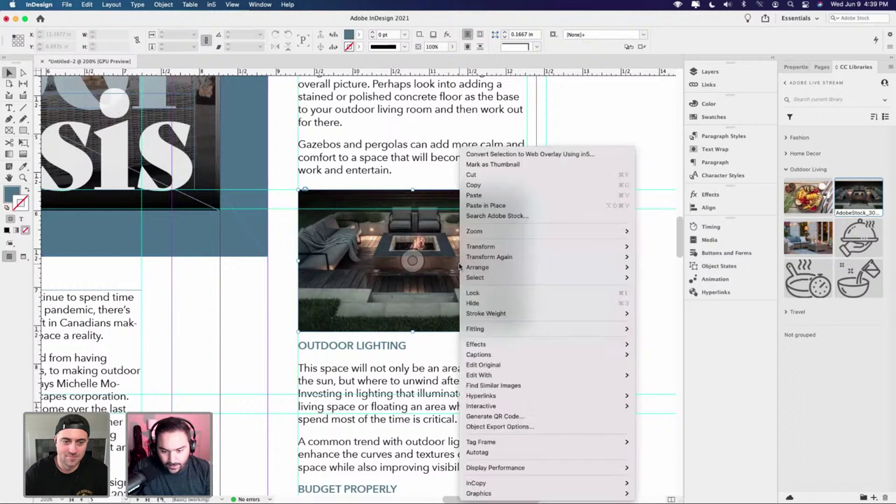
mouse_move(504, 355)
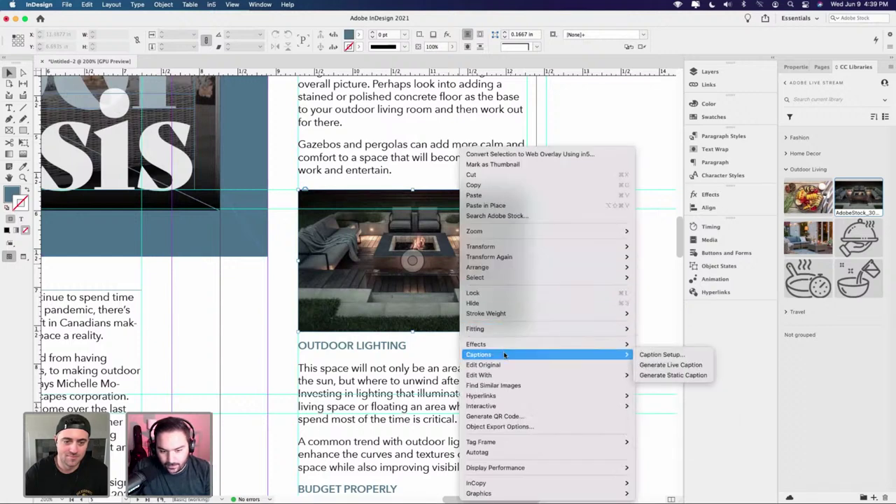
click(659, 356)
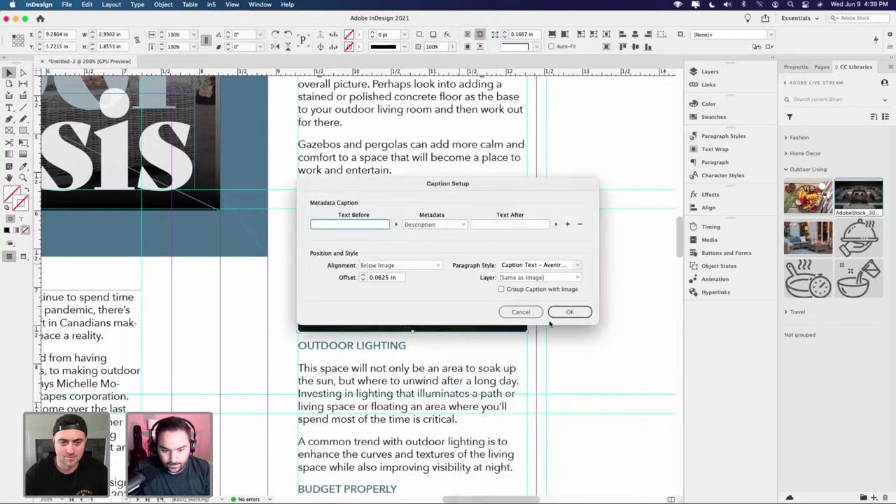
click(507, 313)
right_click(448, 284)
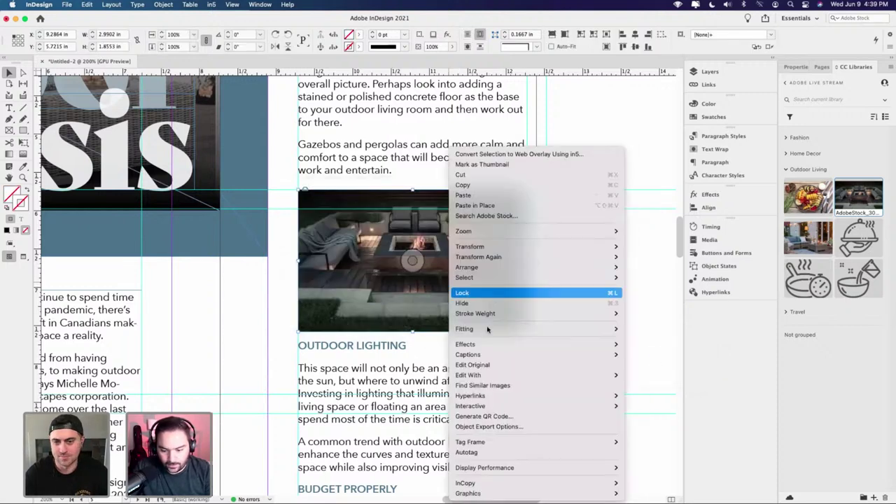
mouse_move(530, 357)
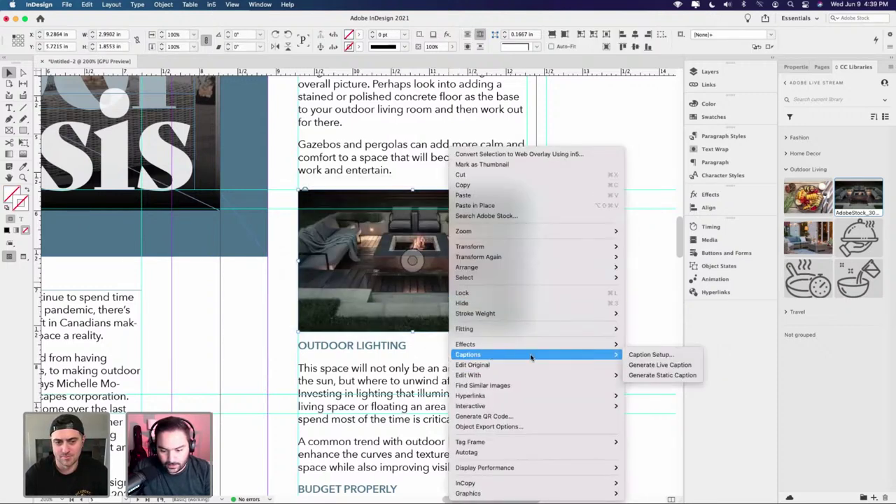
click(647, 376)
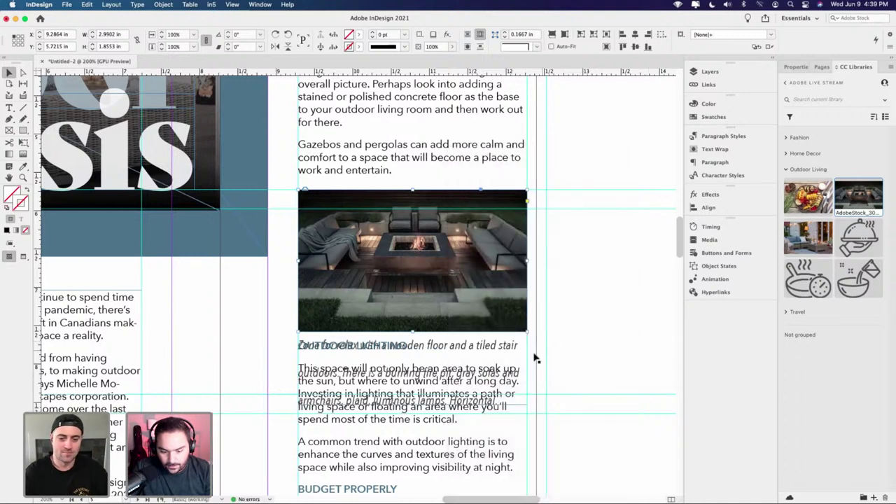
- Select the new caption frame and bring up its Text Wrap settings
click(430, 416)
scroll(454, 378, down, 2)
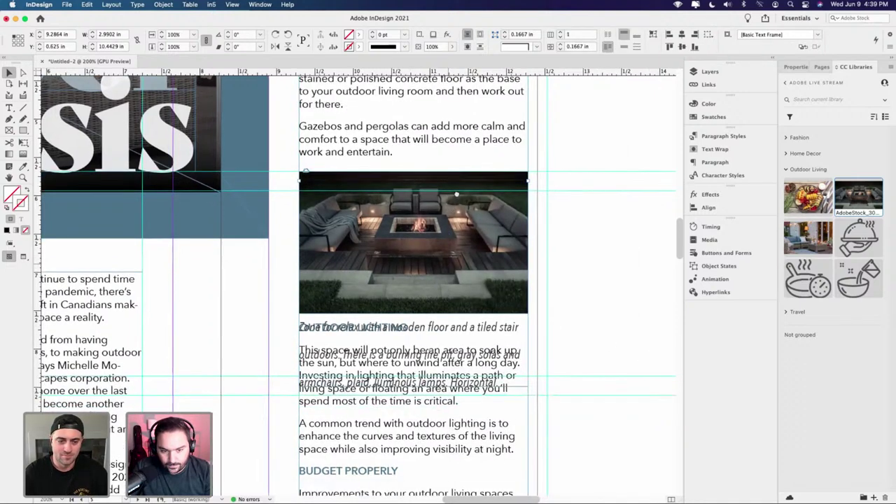
scroll(456, 194, down, 3)
scroll(448, 182, up, 2)
scroll(433, 167, down, 3)
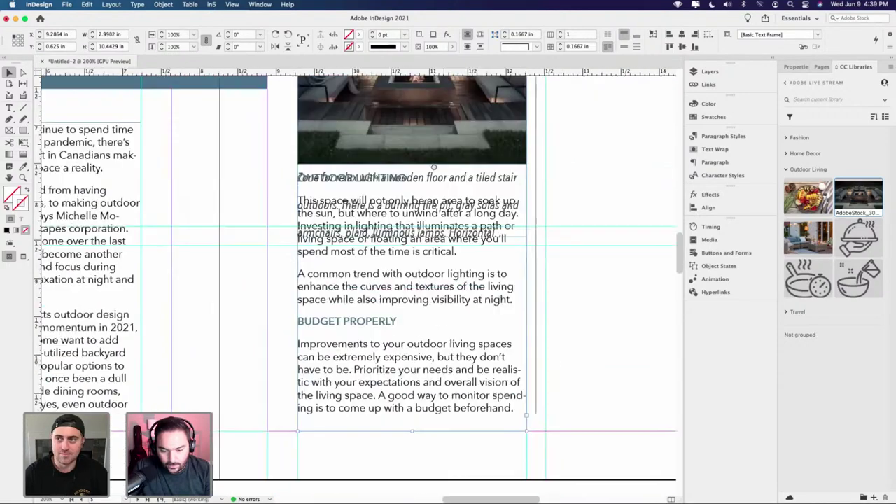
scroll(464, 344, down, 2)
key(super+minus)
scroll(455, 280, up, 2)
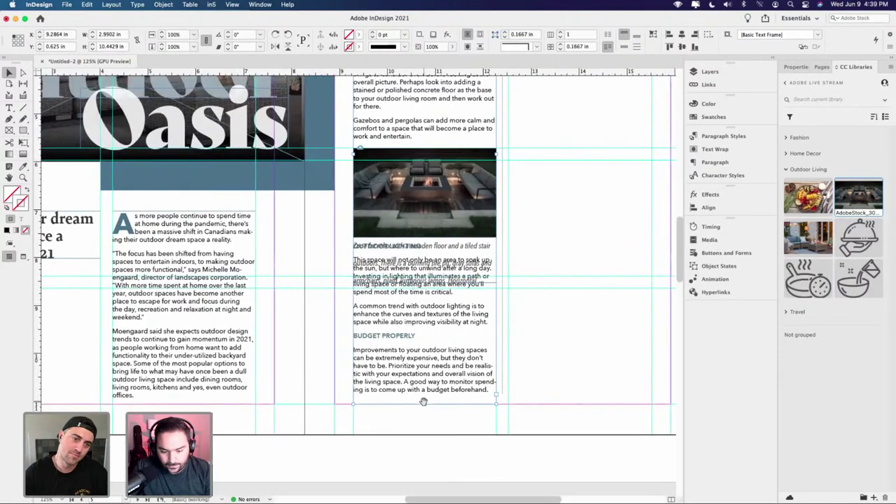
click(439, 248)
click(710, 151)
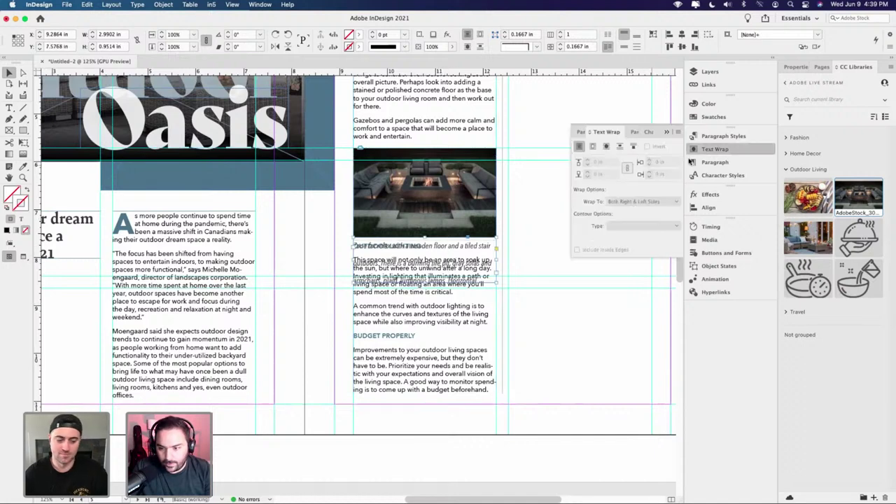
- Wrap text around the caption's bounding box and lower the caption's leading to 18 pt
click(594, 149)
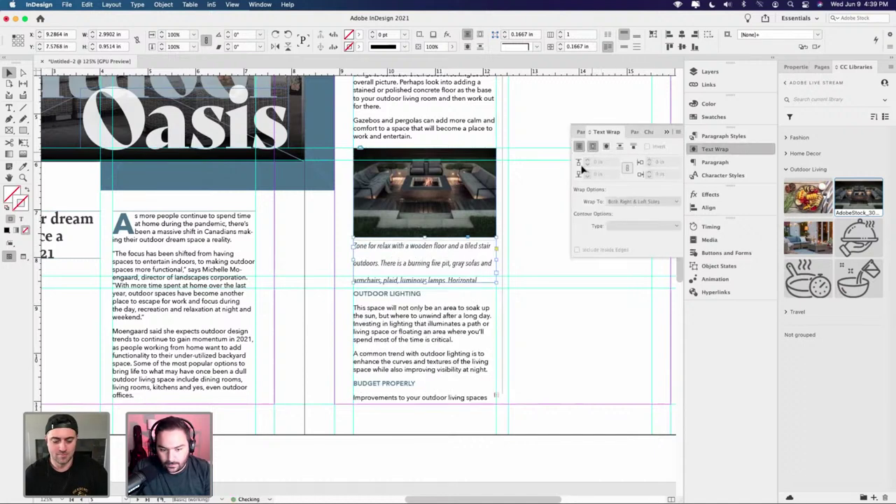
double_click(440, 246)
triple_click(440, 246)
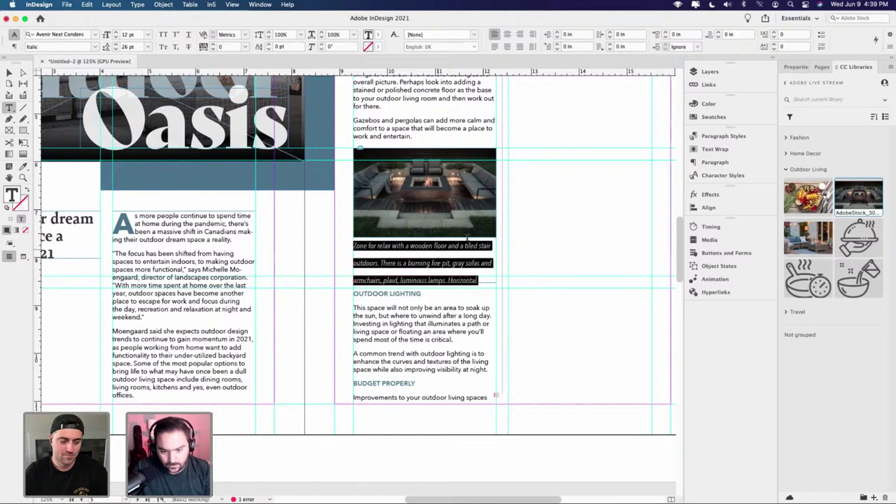
click(797, 67)
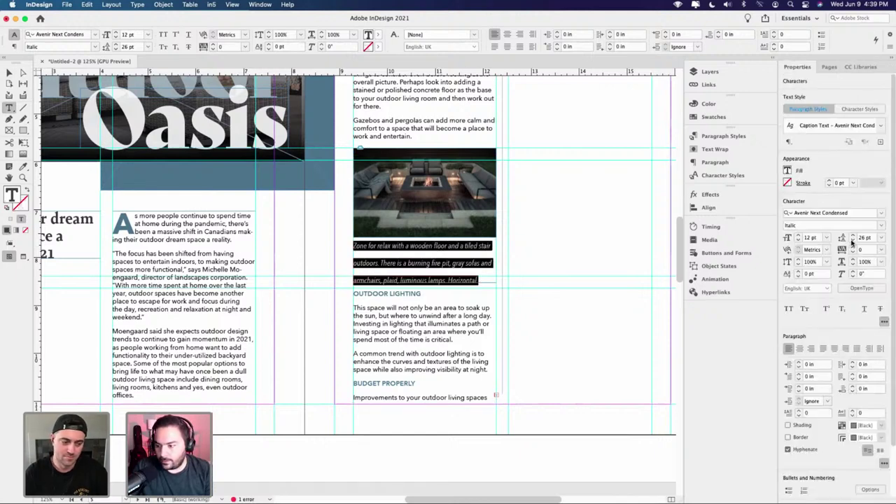
click(853, 241)
click(852, 242)
click(852, 241)
click(852, 241)
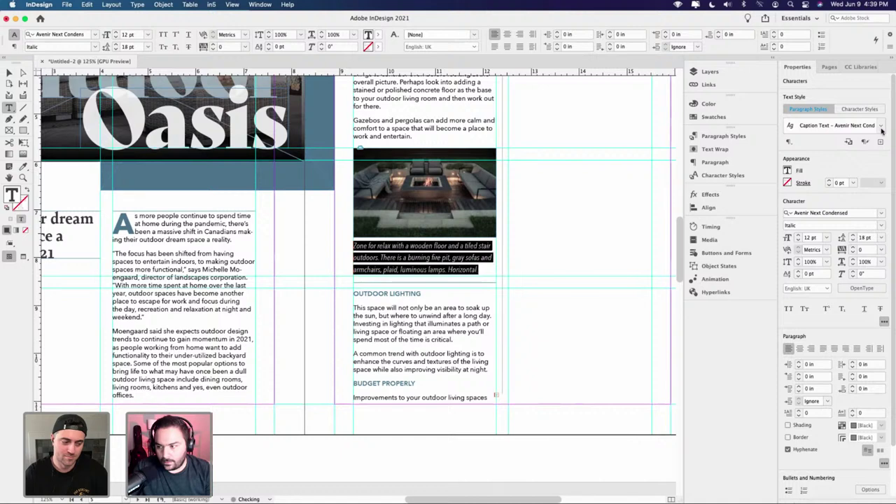
- Reapply the Caption Text paragraph style and set the caption's leading to 14 pt
click(881, 131)
click(840, 142)
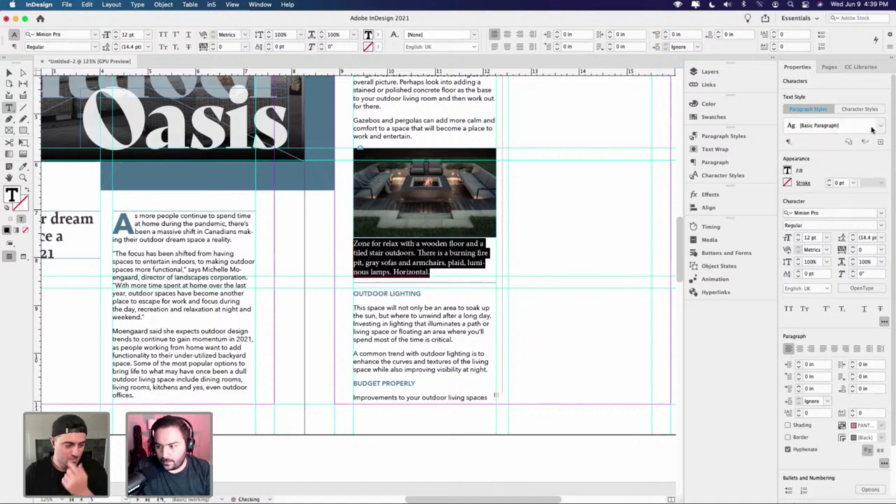
click(874, 128)
click(837, 190)
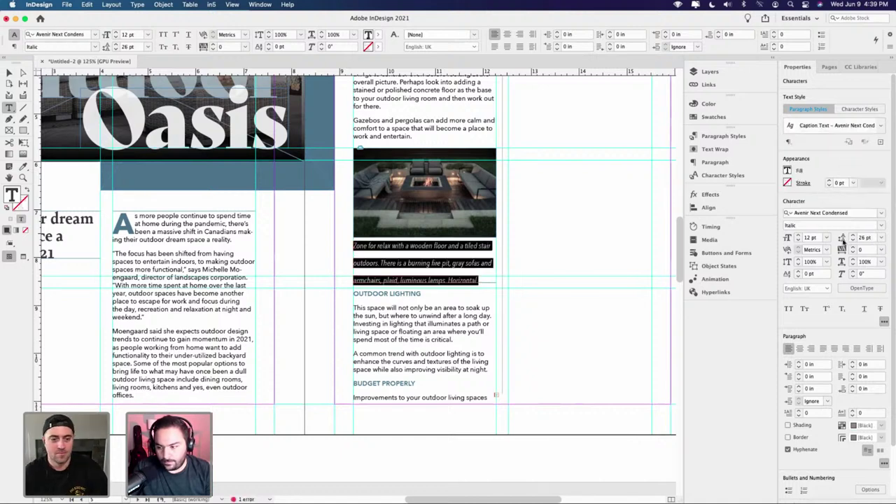
click(853, 241)
click(853, 242)
click(852, 241)
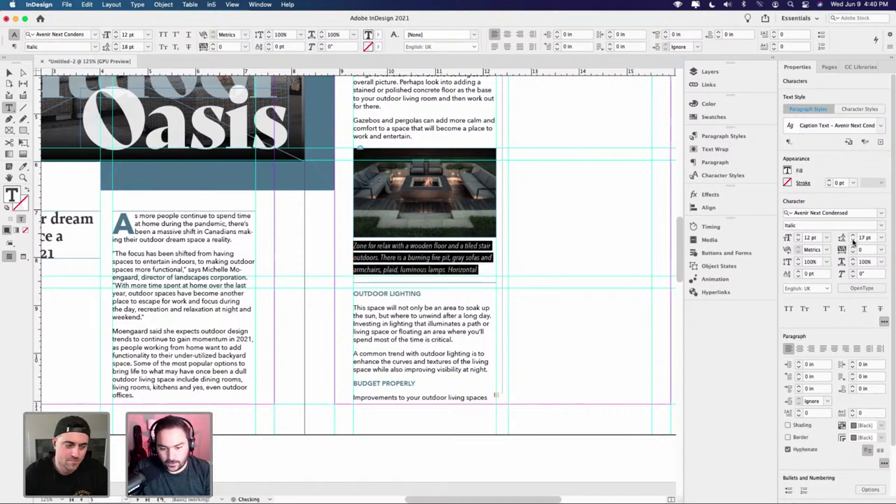
click(853, 242)
click(853, 242)
click(853, 242)
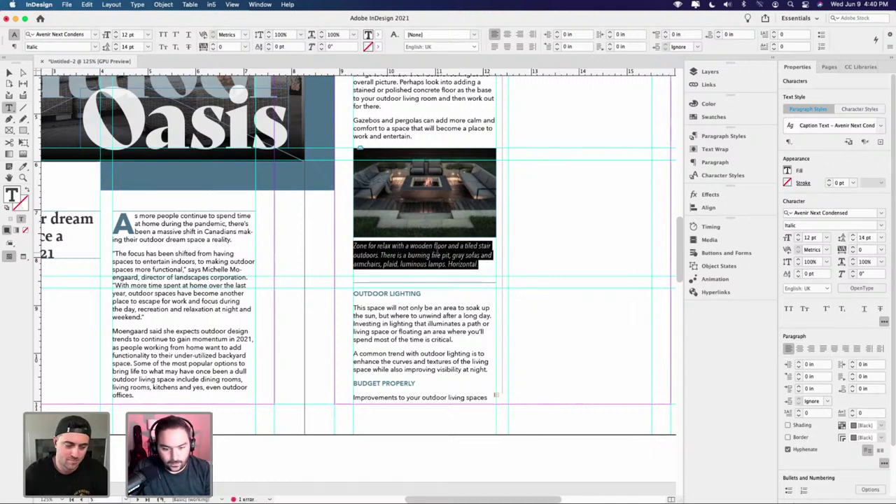
key(Right)
- Shorten the caption frame to its text and delete the stray word 'Horizontal.'
key(Escape)
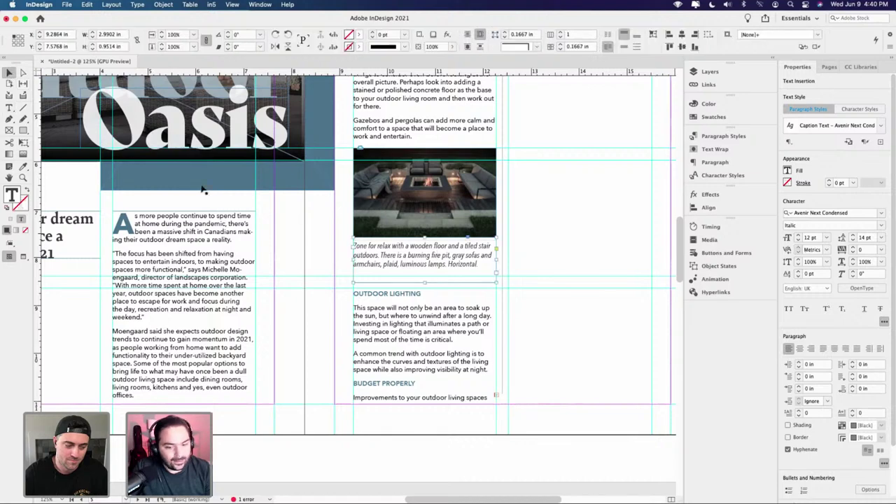
drag(425, 281, 424, 266)
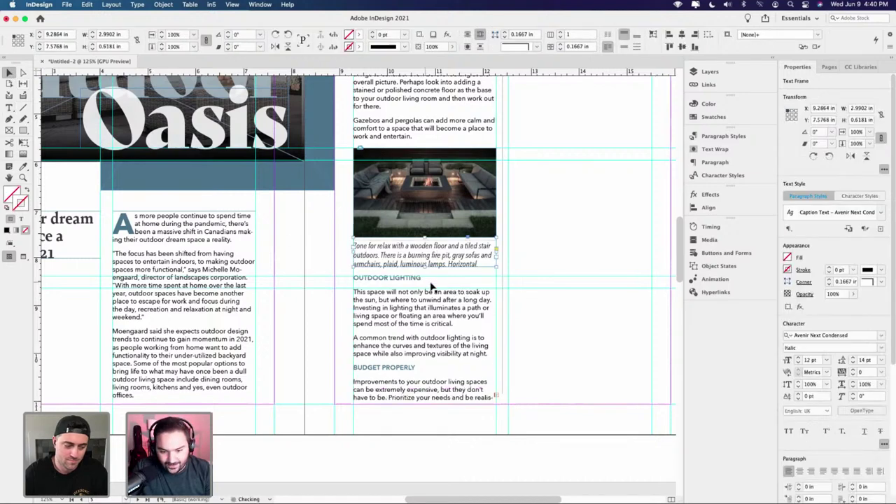
scroll(482, 263, up, 3)
double_click(481, 263)
drag(481, 263, 409, 263)
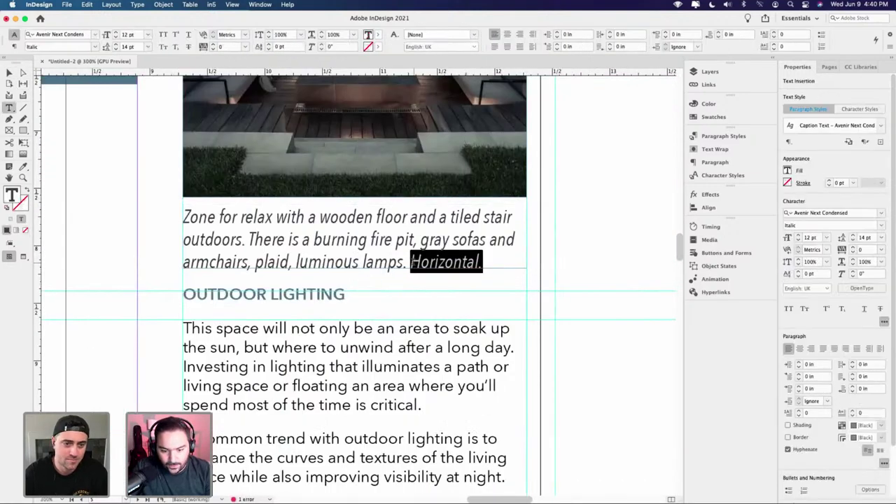
key(BackSpace)
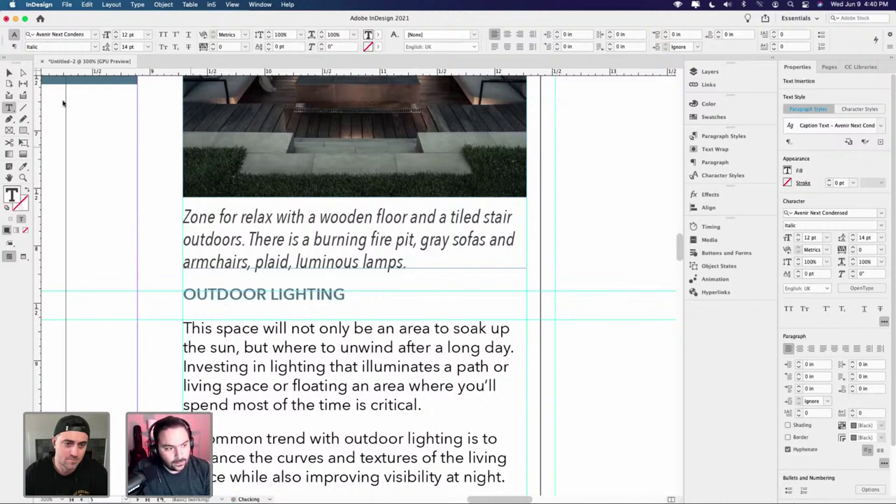
key(Escape)
- Hide the guides and nudge the photo and caption up slightly
click(574, 224)
key(super+semicolon)
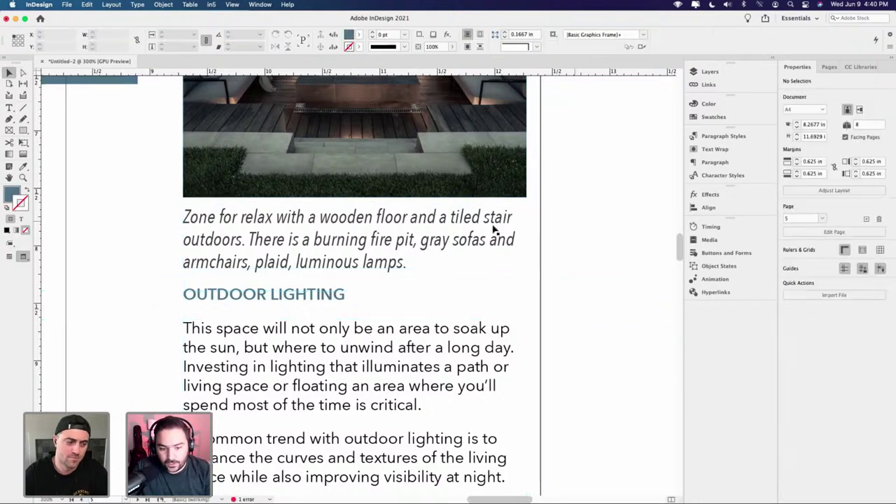
key(super+minus)
key(super+minus)
scroll(392, 252, up, 2)
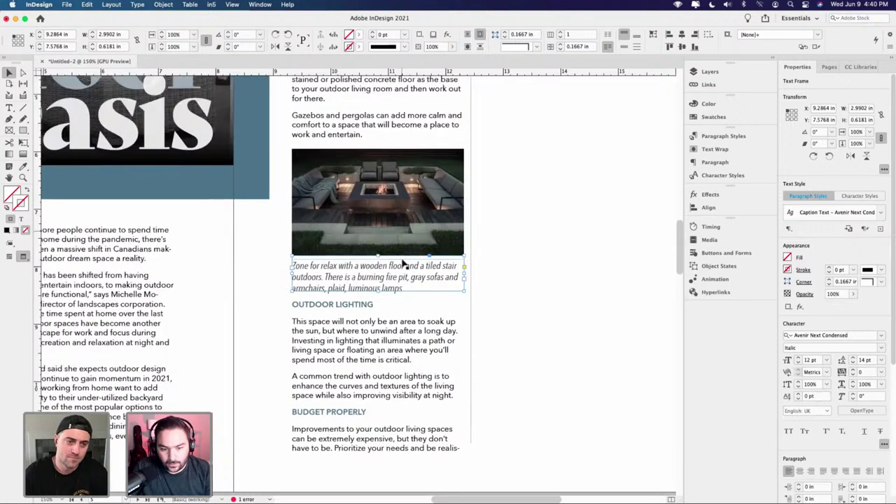
click(396, 288)
shift+click(392, 242)
drag(386, 236, 386, 234)
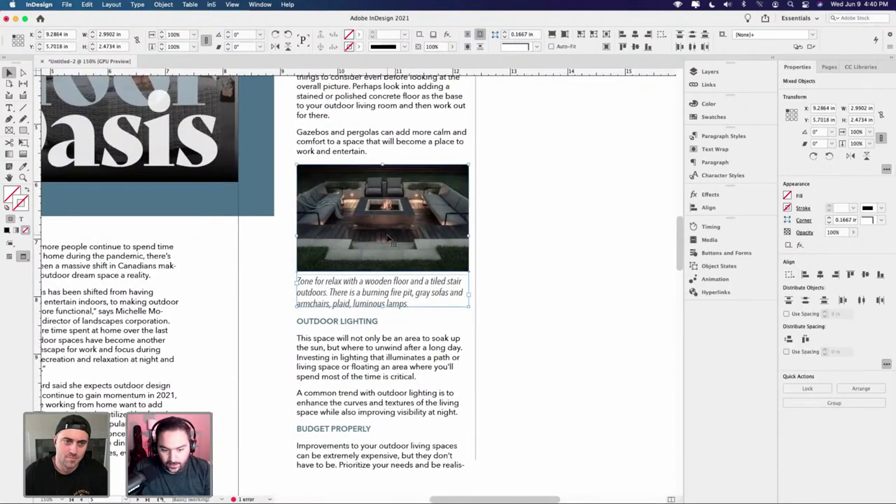
click(485, 223)
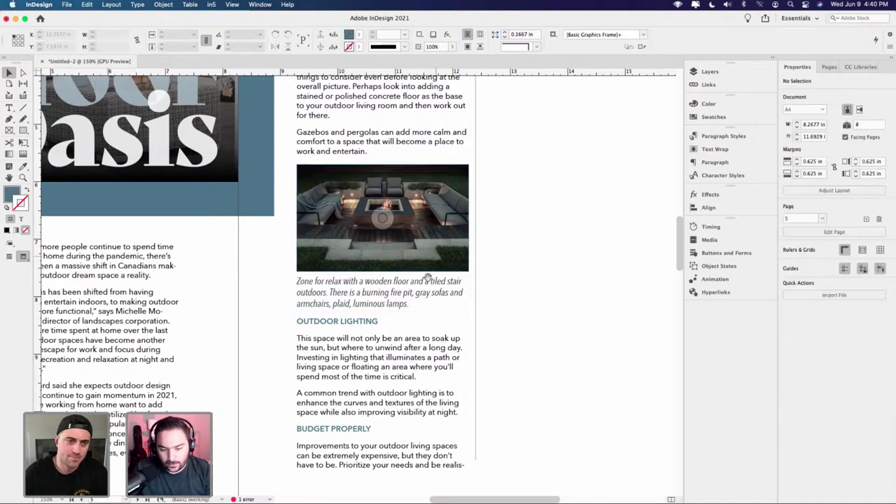
scroll(429, 241, down, 2)
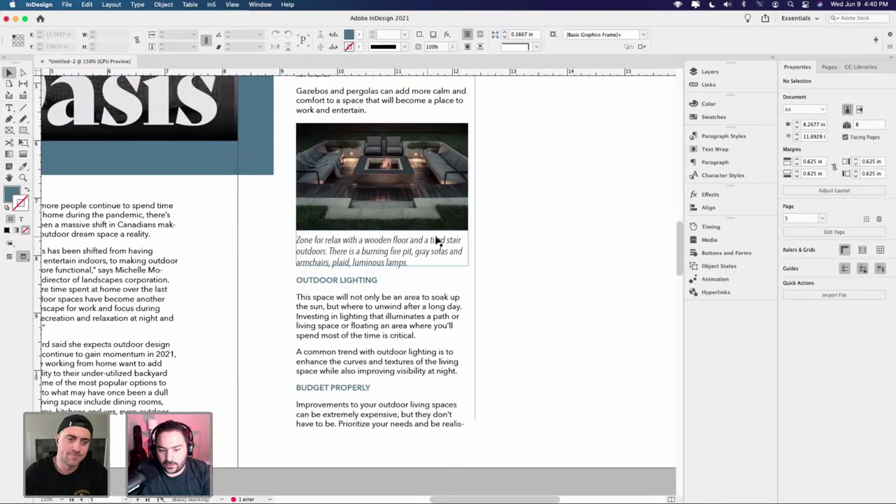
scroll(495, 292, up, 2)
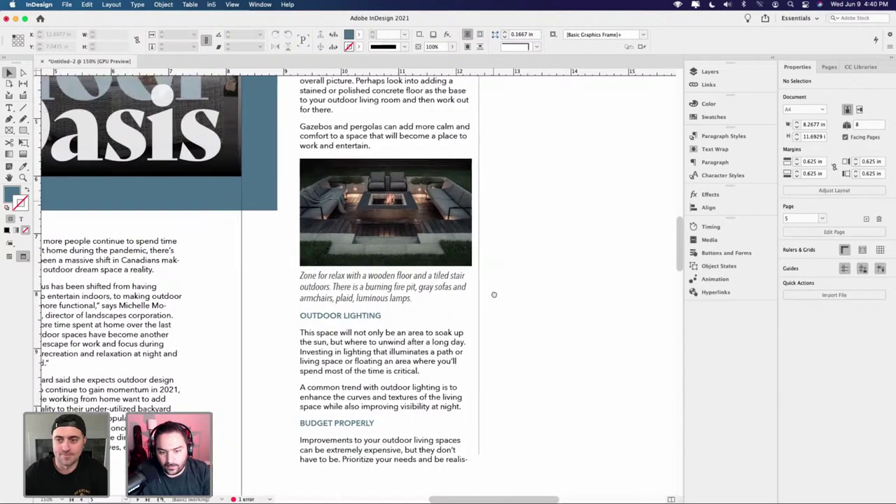
scroll(493, 294, up, 5)
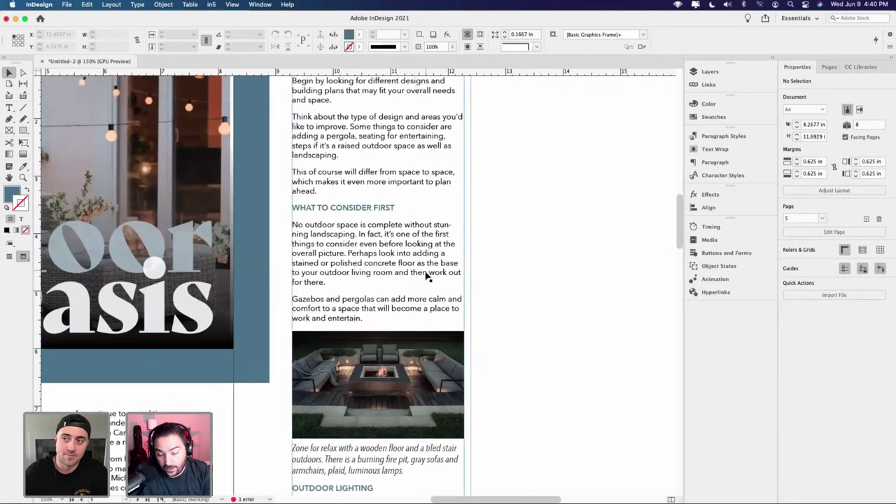
scroll(369, 334, down, 4)
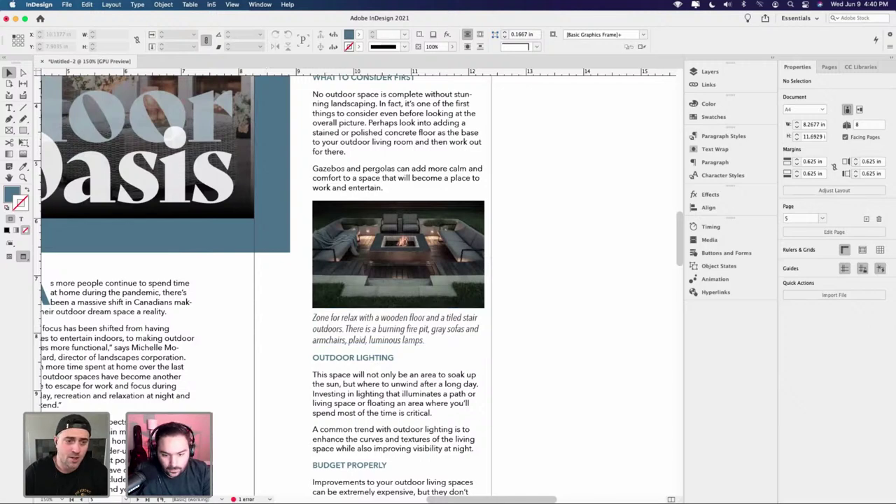
key(super+Tab)
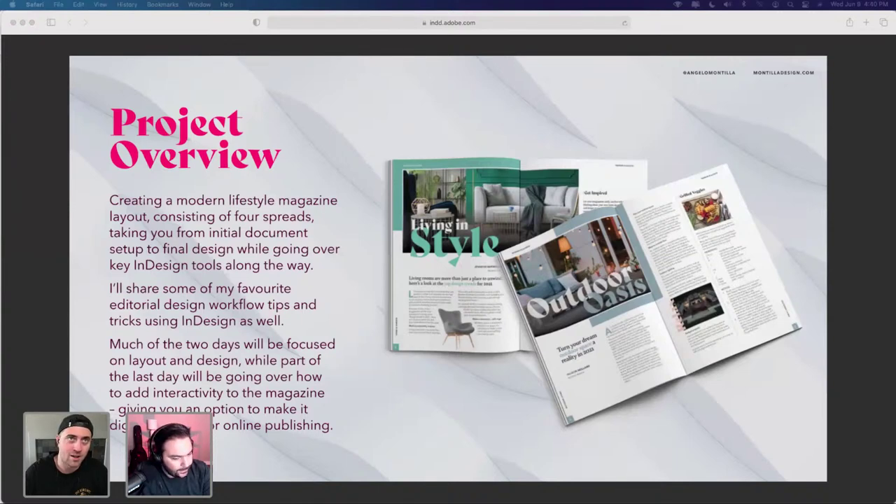
key(super+Tab)
scroll(404, 191, down, 5)
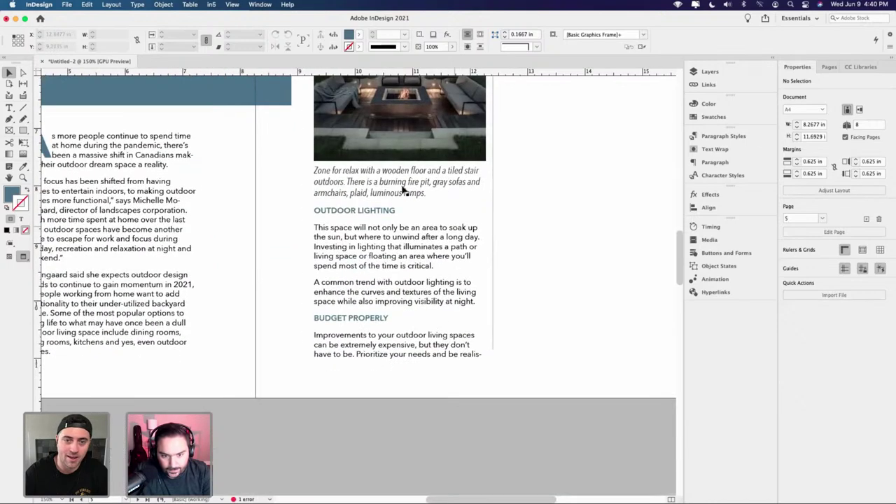
- Move the photo and caption below the Outdoor Lighting paragraphs, directly above the Budget Properly heading
click(420, 160)
drag(424, 153, 423, 254)
scroll(434, 286, up, 3)
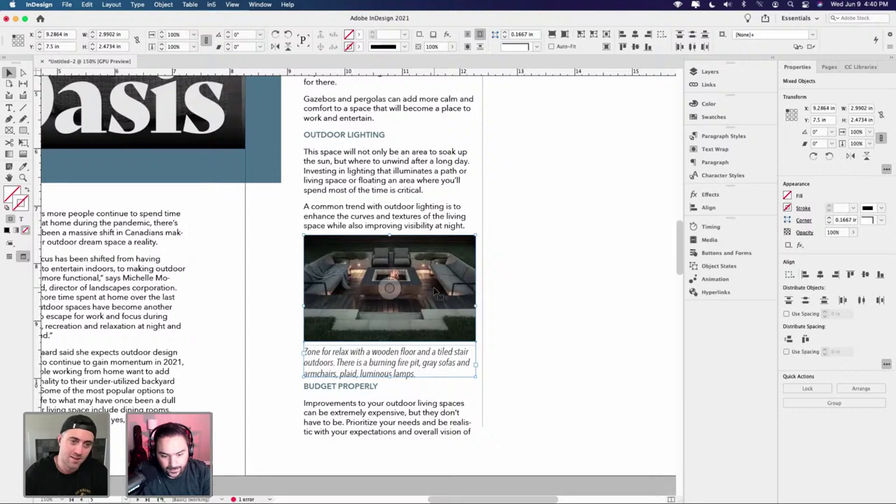
drag(434, 291, 438, 299)
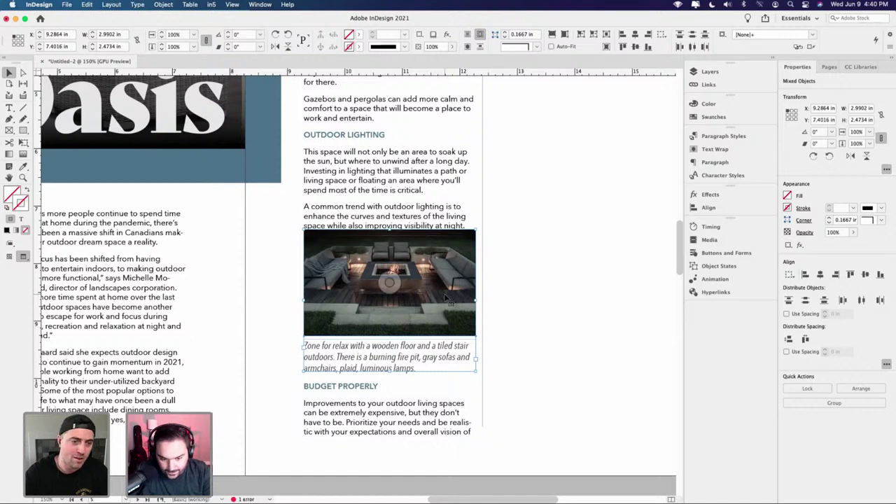
drag(446, 295, 447, 301)
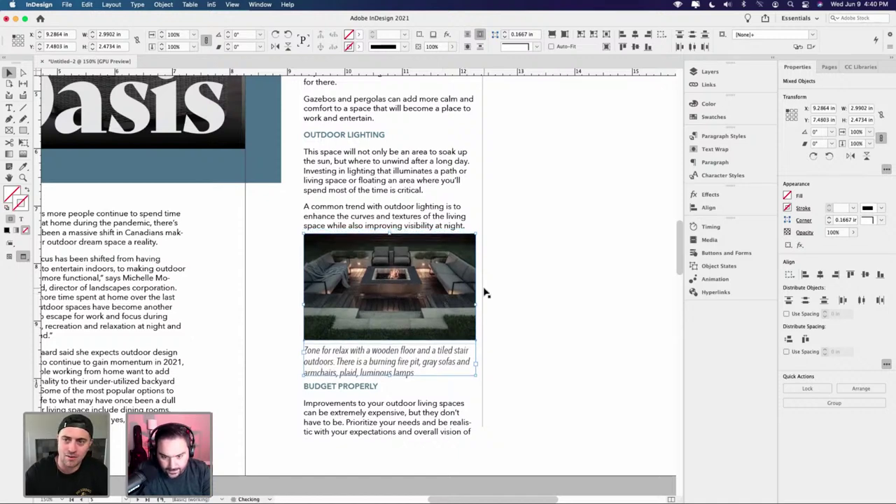
click(478, 283)
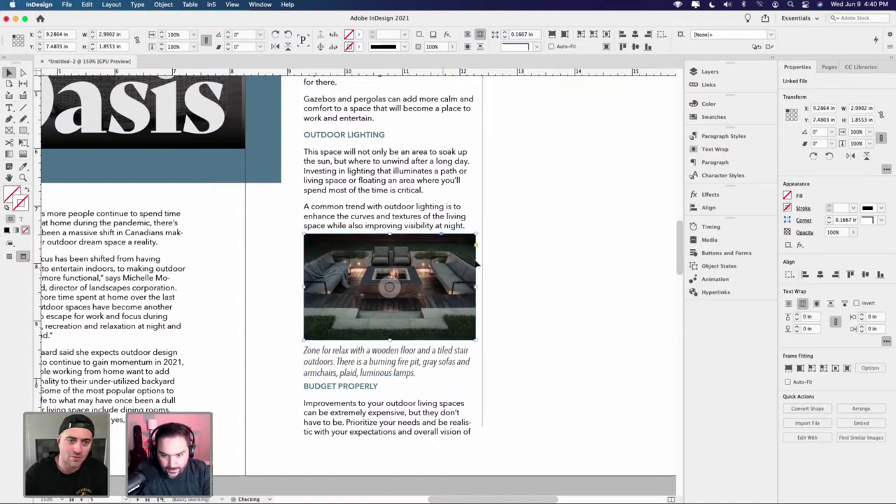
- Add a 0.125 in top wrap offset to the photo and nudge photo and caption upward
click(714, 150)
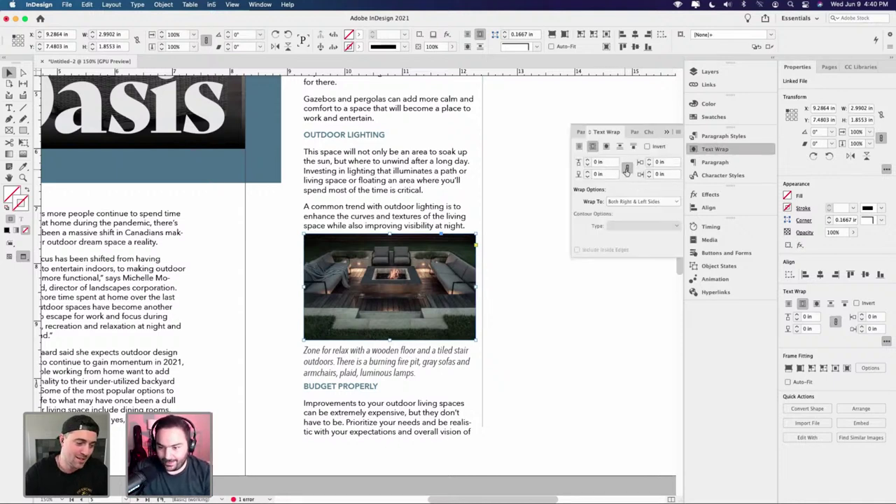
click(588, 160)
click(588, 161)
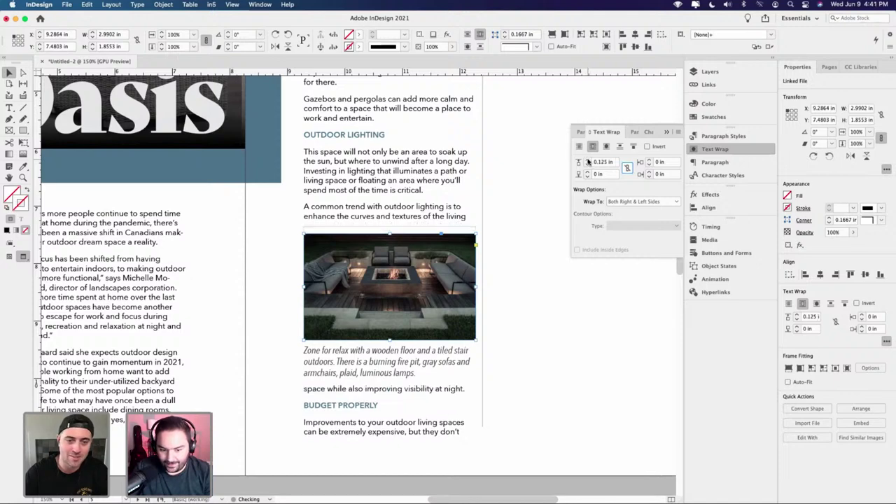
click(588, 160)
click(498, 244)
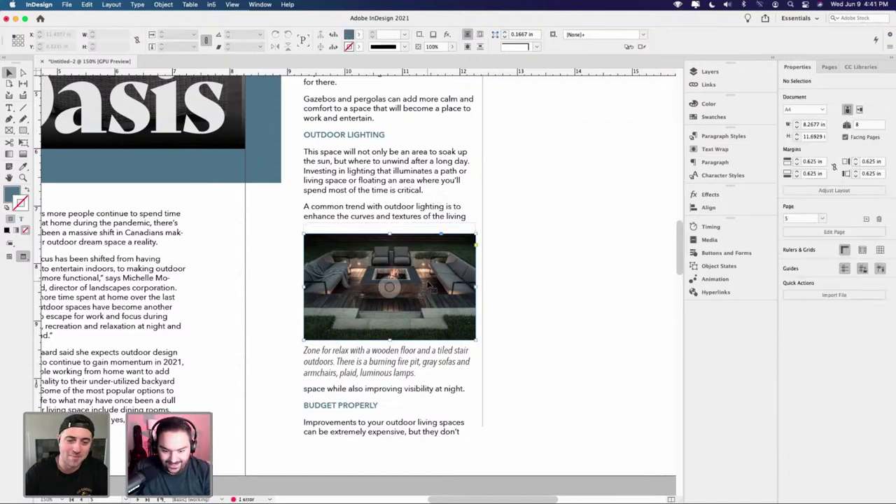
click(431, 287)
shift+click(429, 361)
key(Up)
key(Up)
key(Up)
key(Up)
key(Up)
key(Up)
key(Up)
key(Up)
key(Up)
key(Up)
key(Up)
key(Up)
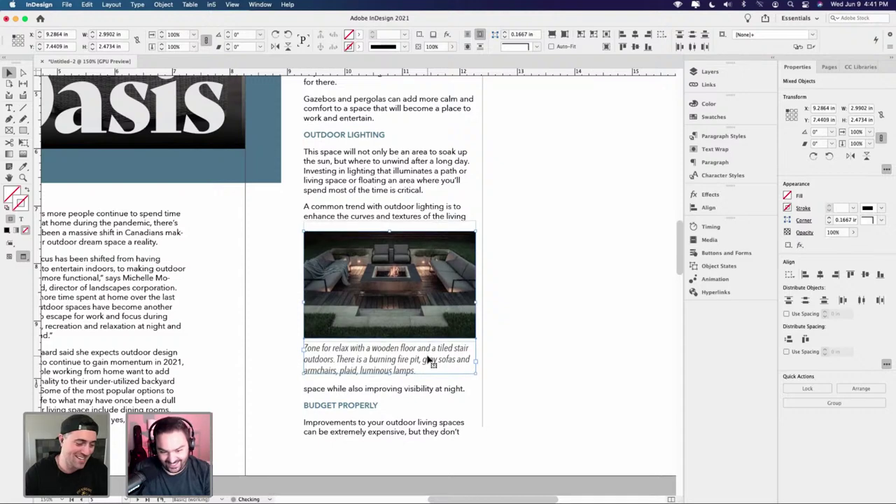
key(Down)
key(Down)
key(Down)
key(Down)
key(Down)
key(Down)
key(Down)
key(Down)
key(Up)
key(Up)
key(Up)
key(Up)
key(Up)
key(Up)
key(Up)
key(Up)
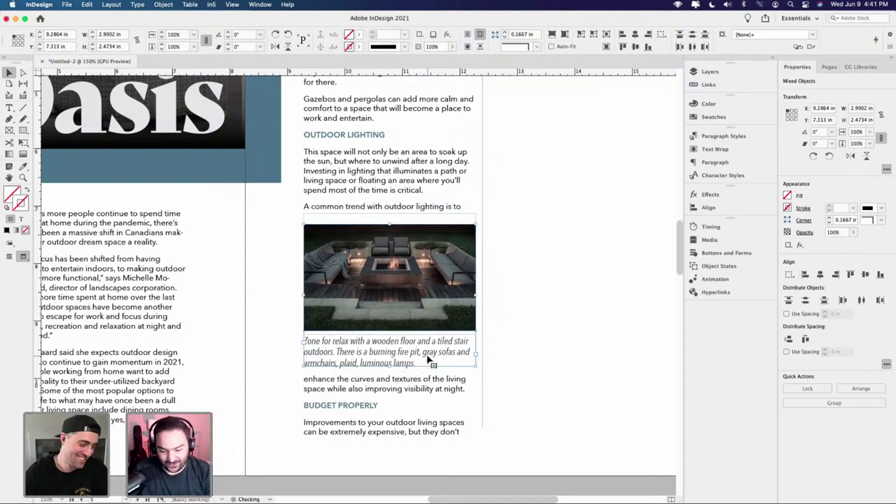
key(Down)
key(Down)
key(Down)
key(Down)
key(Down)
key(Down)
key(Down)
key(Down)
key(Down)
key(Down)
key(Down)
key(Down)
key(Down)
key(Down)
key(Down)
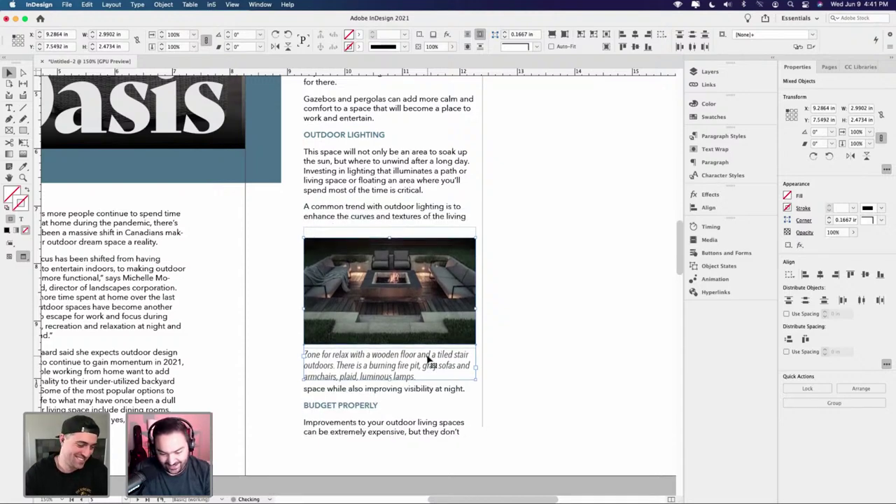
key(Up)
key(Up)
key(Up)
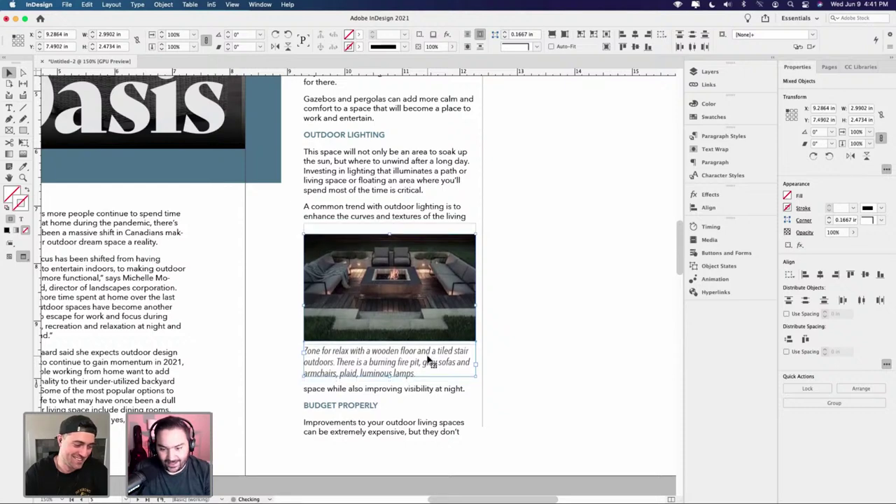
key(super+shift+a)
- Reset the photo's top wrap offset to 0.125 in and move photo and caption up the column
click(441, 281)
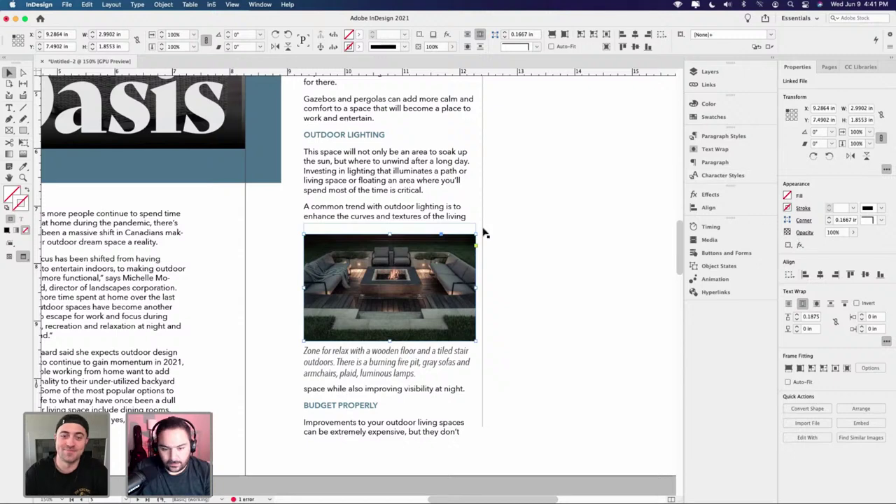
click(721, 149)
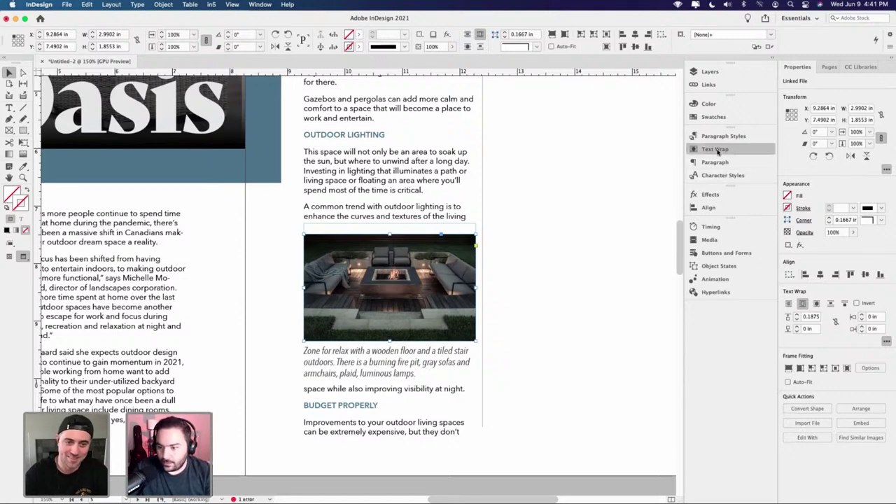
click(588, 164)
shift+click(402, 362)
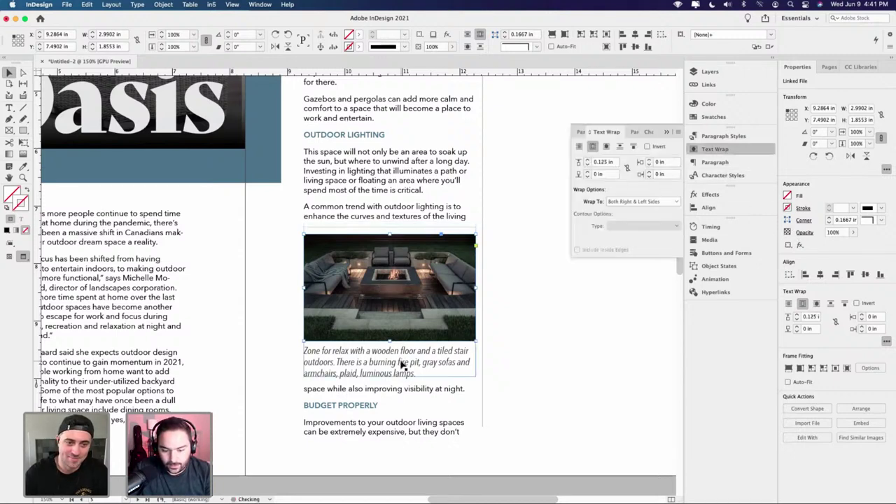
drag(402, 364, 402, 366)
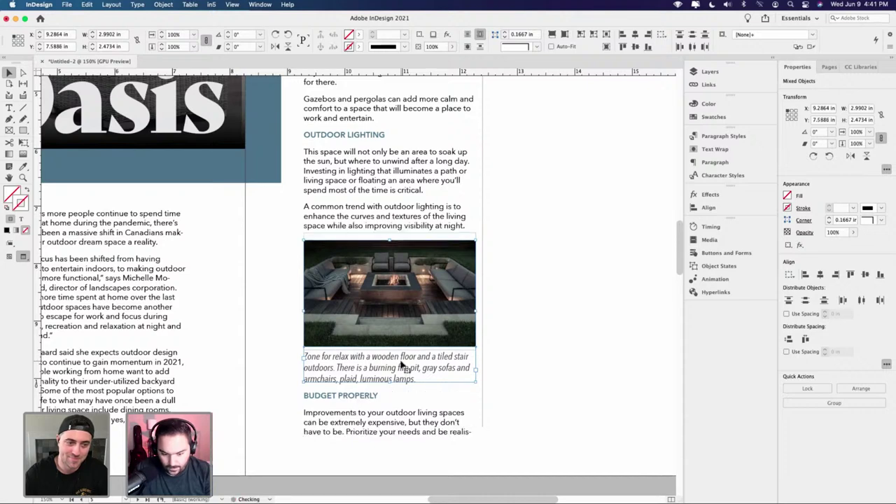
key(Up)
key(Up)
key(Up)
key(Up)
key(Up)
key(Up)
key(Up)
key(Up)
key(Up)
key(Up)
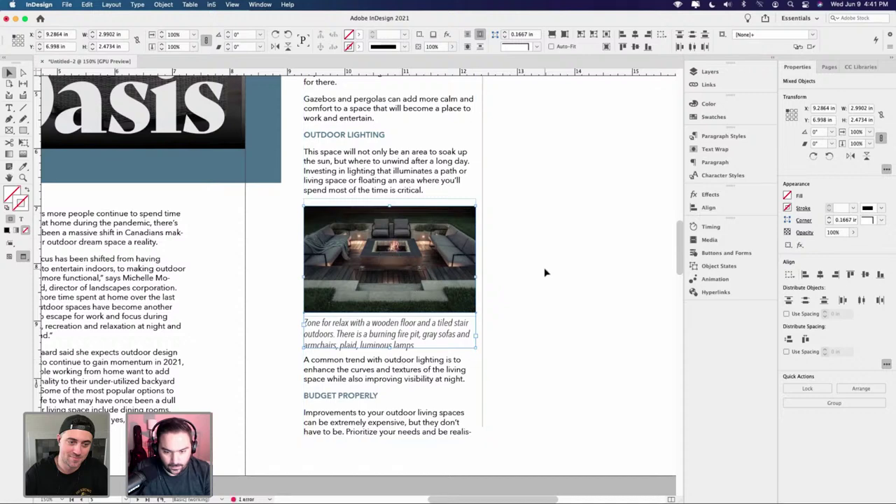
click(541, 298)
key(super+minus)
key(super+minus)
key(super+minus)
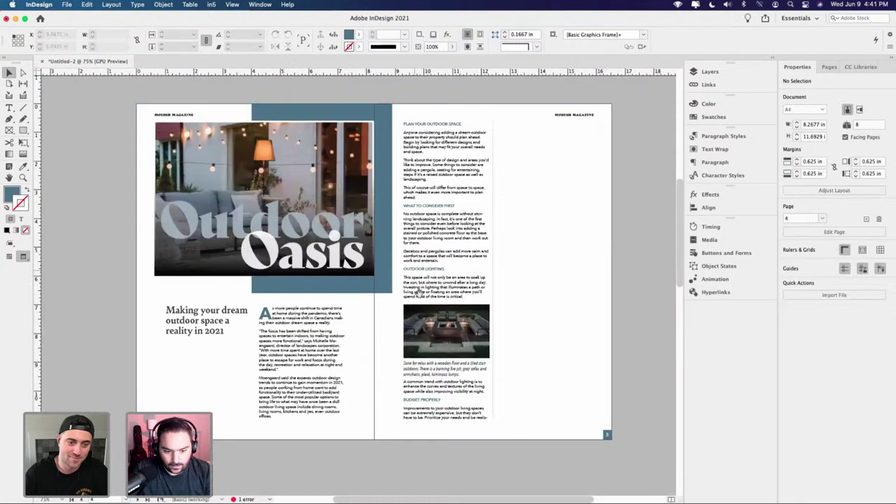
- Shorten the blue background frame by raising its bottom edge
click(343, 316)
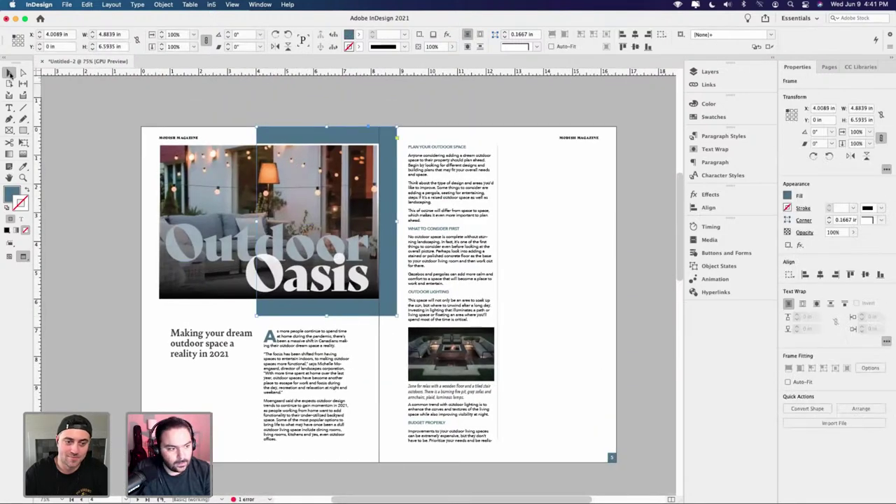
click(260, 275)
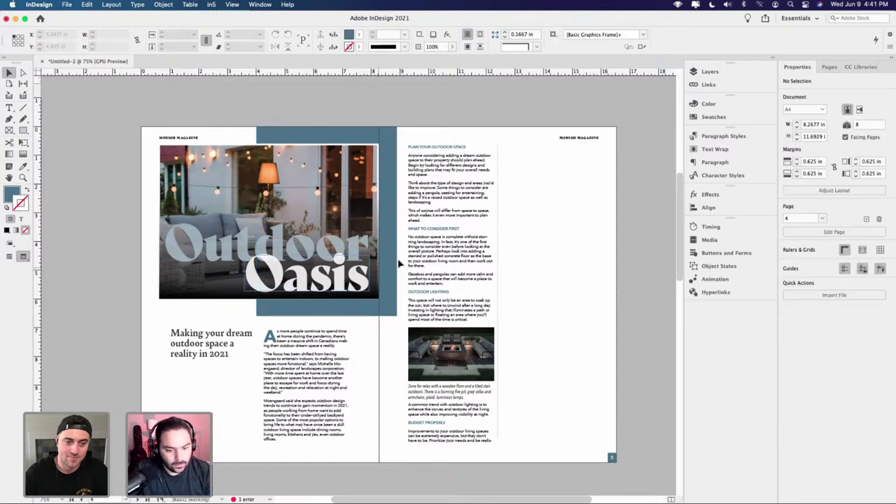
click(327, 315)
drag(325, 317, 324, 278)
click(386, 316)
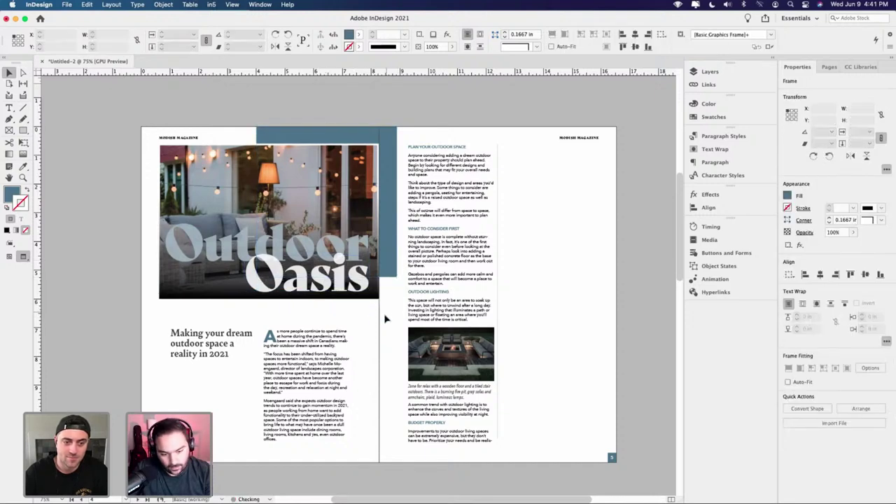
- Generate a static caption under the Outdoor Oasis photo
right_click(203, 177)
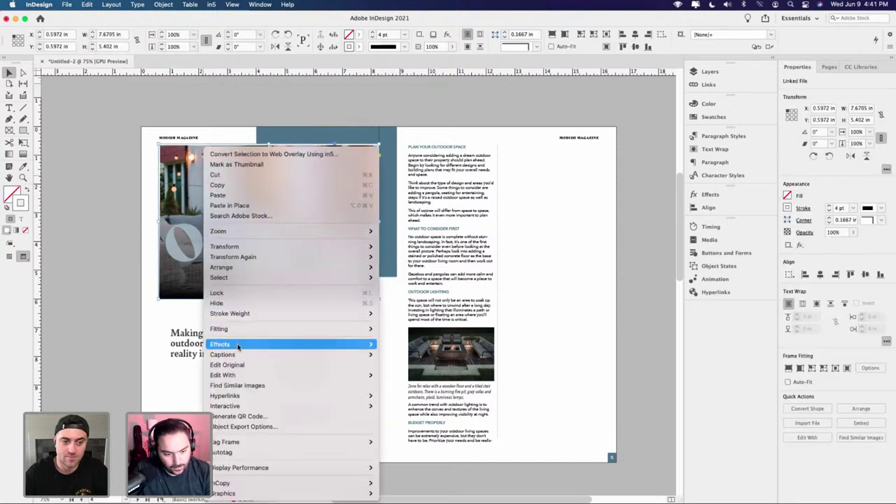
mouse_move(241, 357)
click(416, 375)
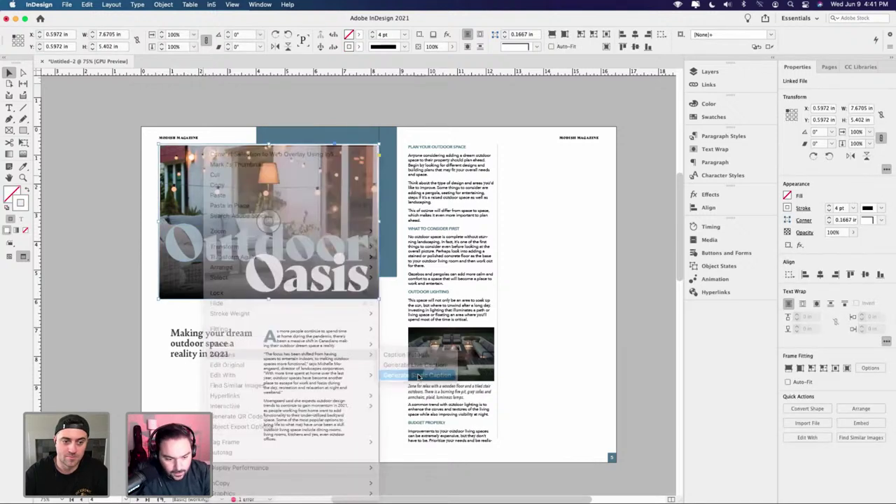
click(199, 321)
- Raise the body text frame's top and align the headline with it
key(w)
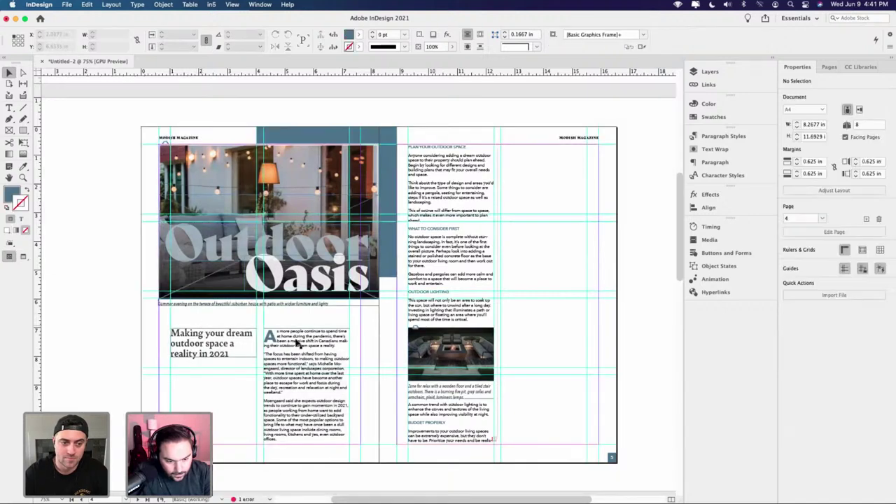
click(312, 338)
drag(306, 328, 306, 314)
drag(218, 343, 231, 330)
click(215, 376)
- Pan the view across the spread onto page 5
key(w)
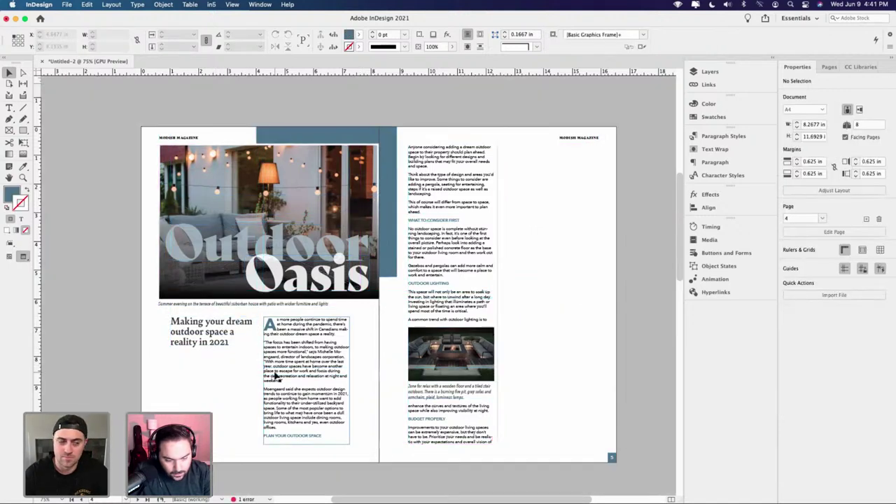
drag(276, 376, 349, 363)
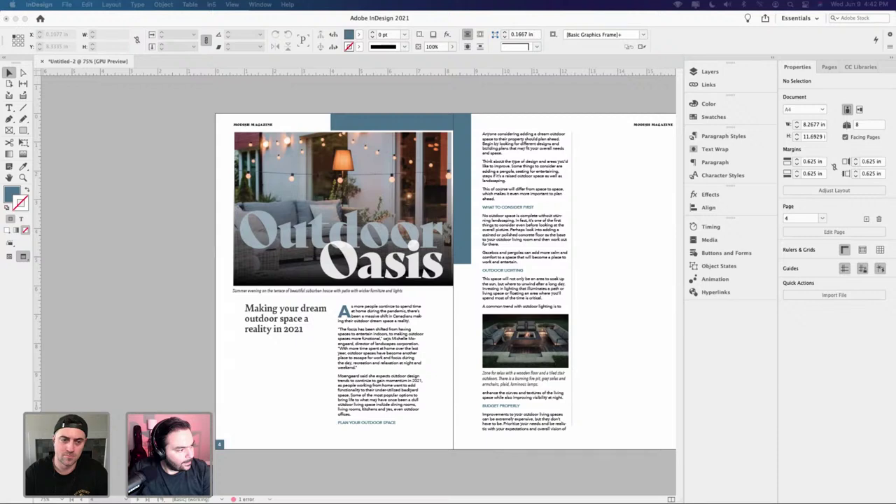
click(442, 381)
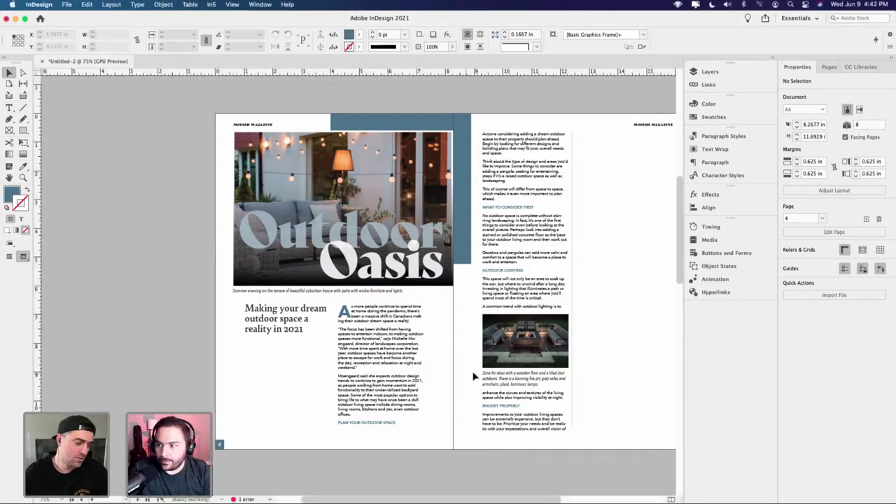
drag(595, 331, 536, 369)
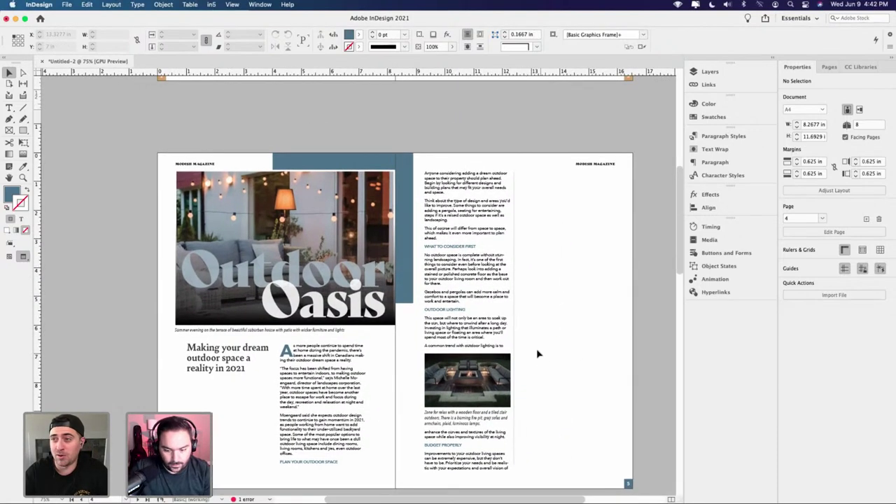
key(w)
drag(550, 292, 394, 267)
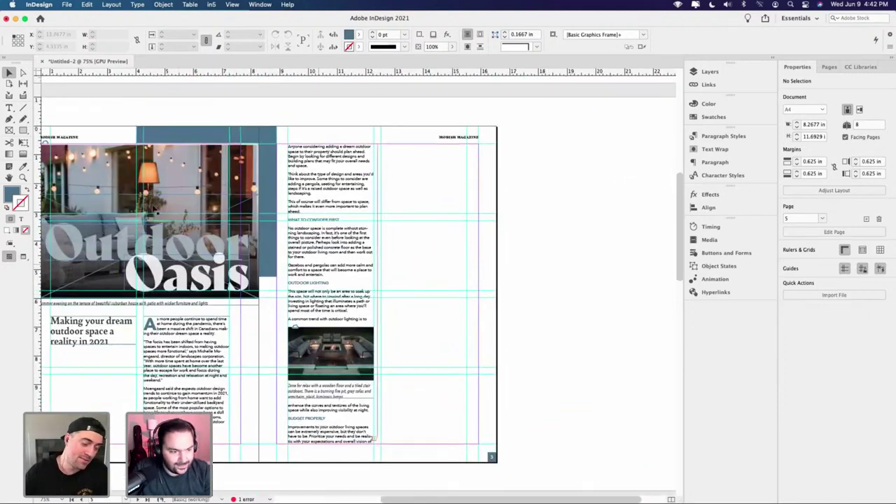
click(10, 109)
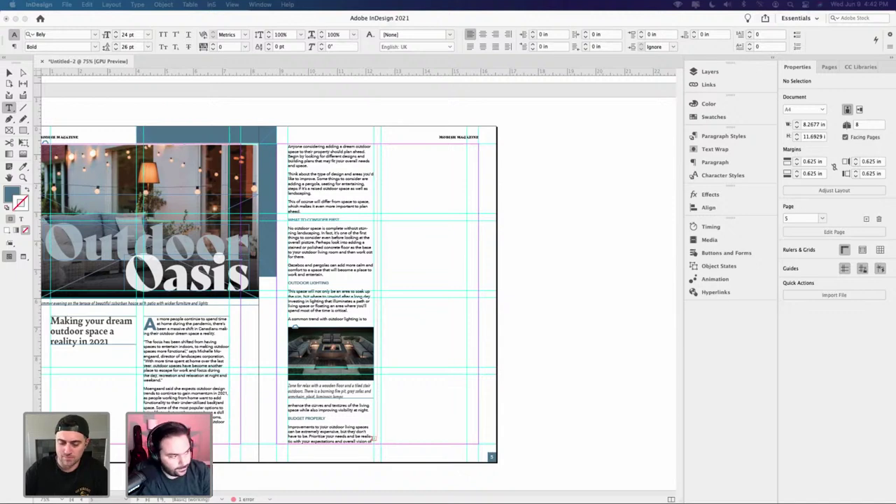
- Paste the recipe into a new frame in page 5's empty column, styled Body Text
click(400, 220)
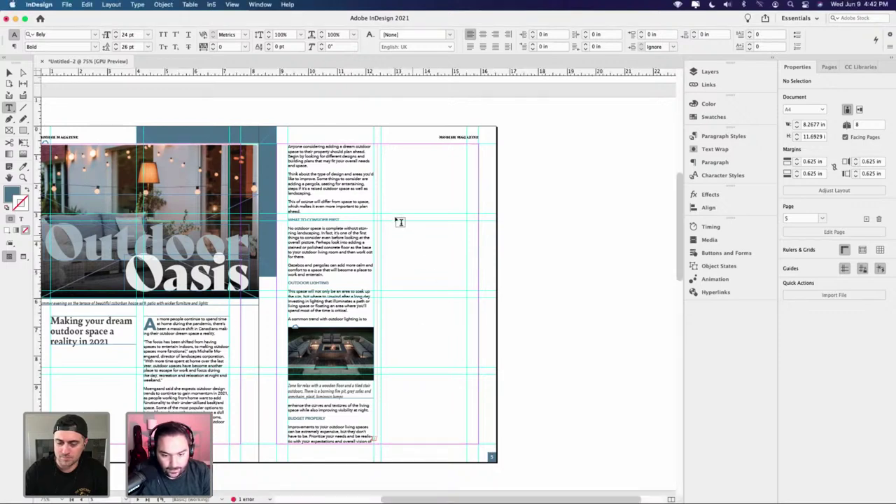
drag(381, 213, 468, 384)
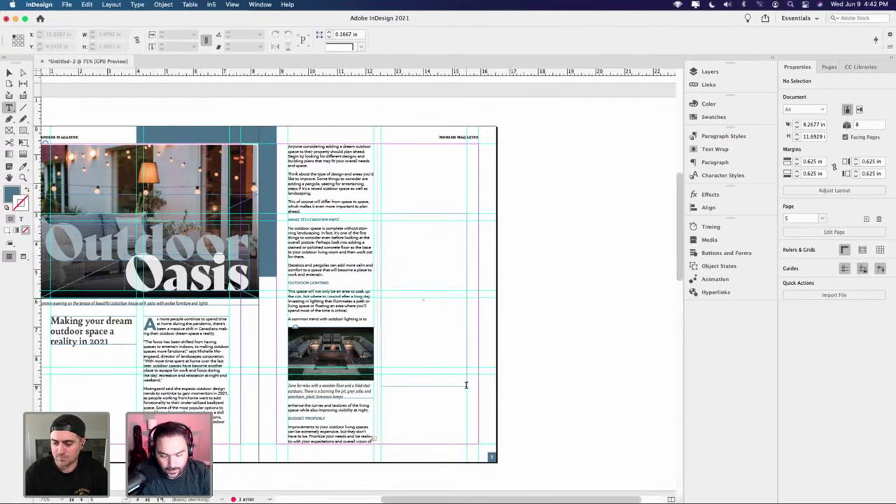
key(super+v)
key(super+a)
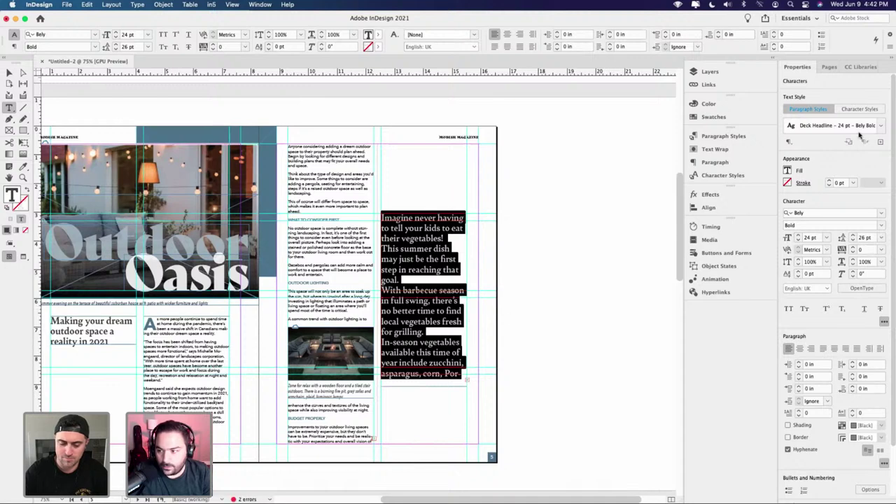
click(881, 125)
click(830, 143)
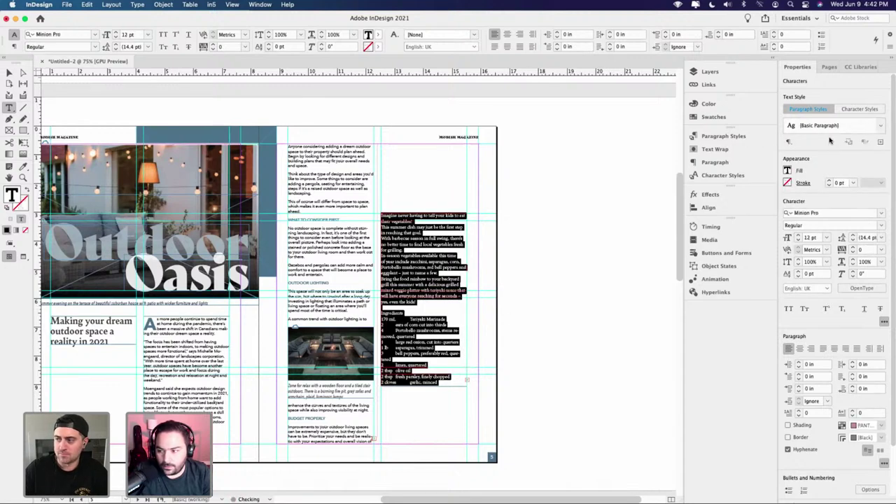
click(881, 126)
click(836, 144)
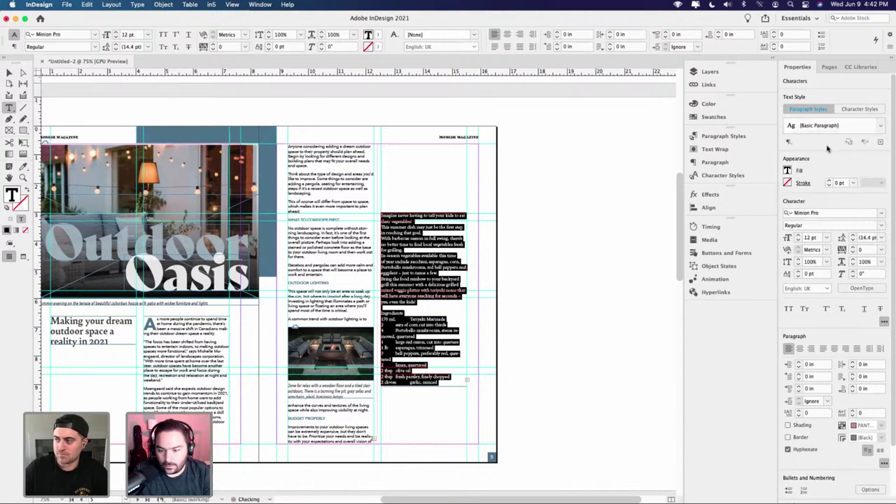
click(883, 125)
click(826, 206)
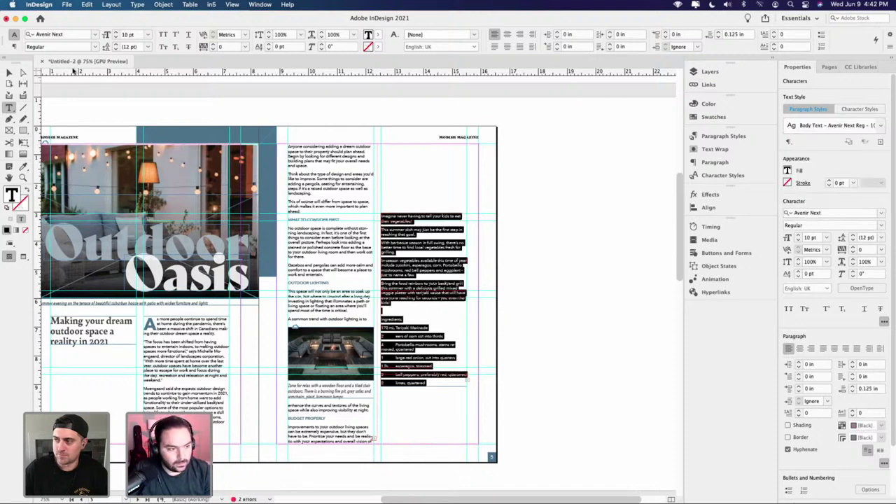
click(9, 75)
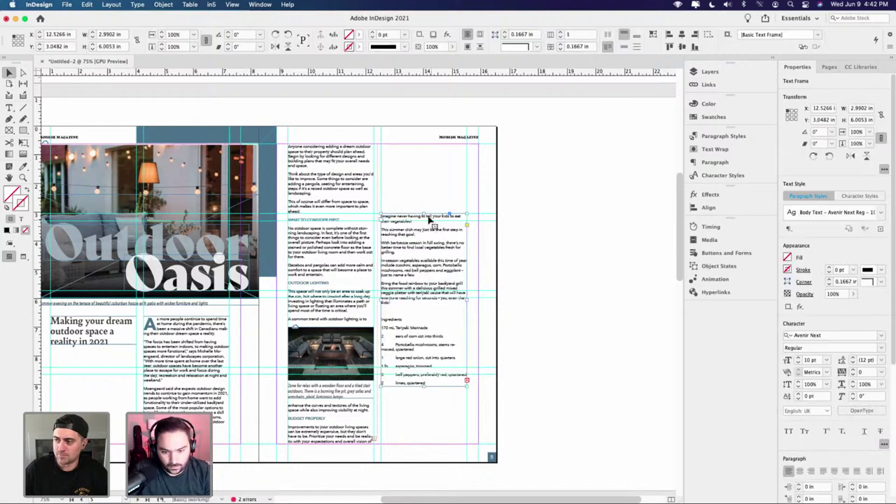
drag(421, 240, 421, 263)
key(super+shift+a)
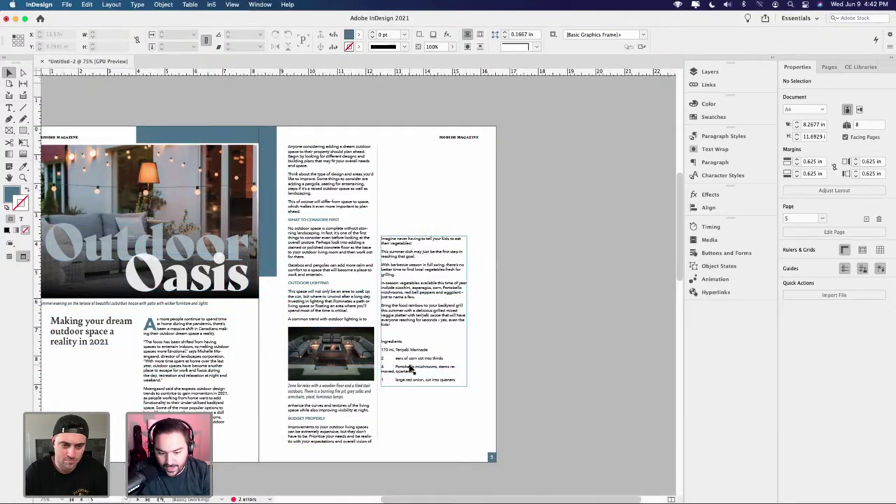
- Reset the recipe text to Basic Paragraph in Avenir Next Regular at 10 pt
scroll(410, 364, up, 5)
click(356, 337)
double_click(324, 320)
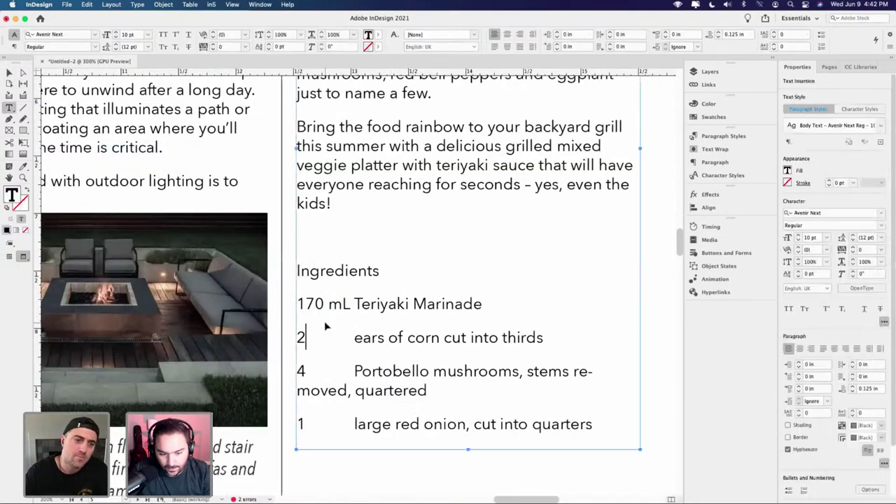
key(super+a)
click(884, 128)
click(816, 143)
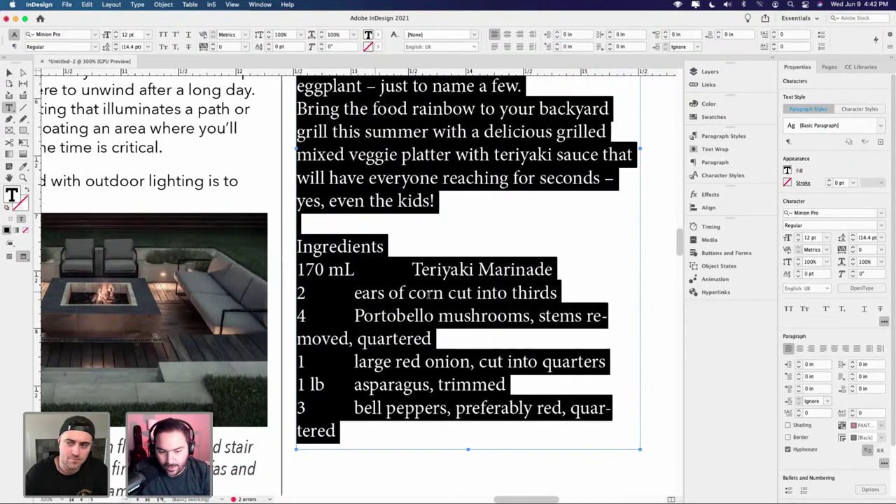
click(820, 213)
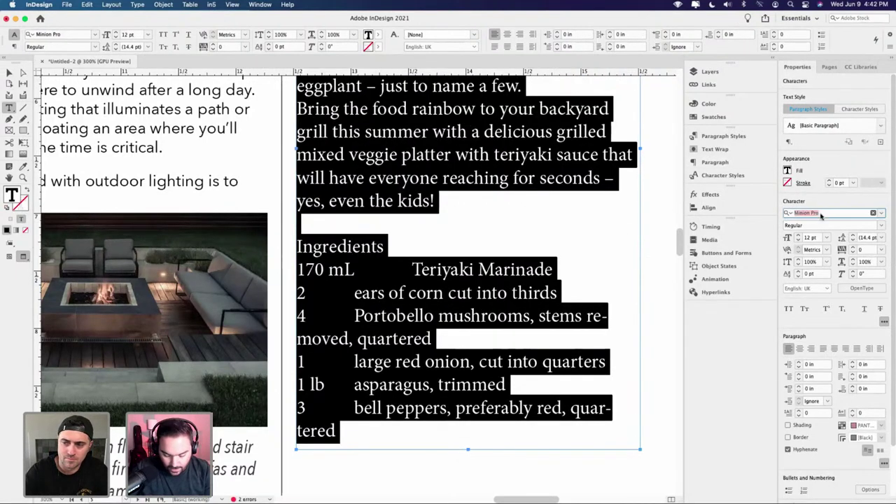
text(avenir next)
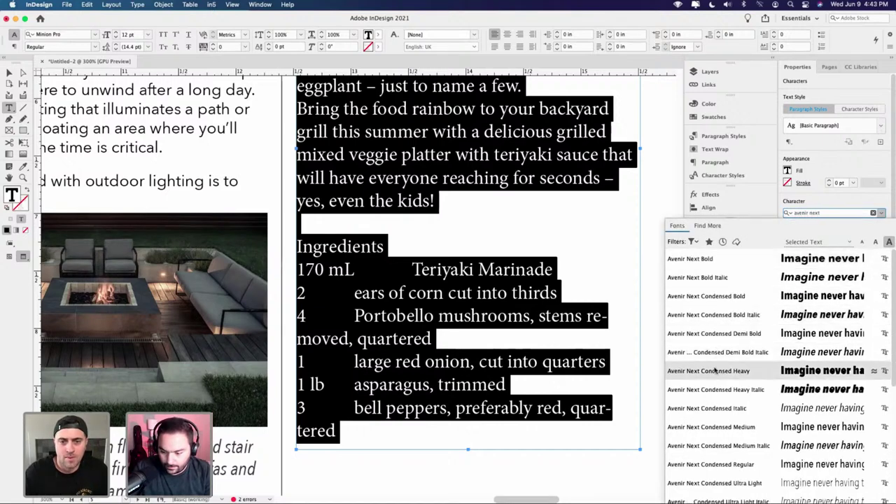
scroll(716, 371, down, 10)
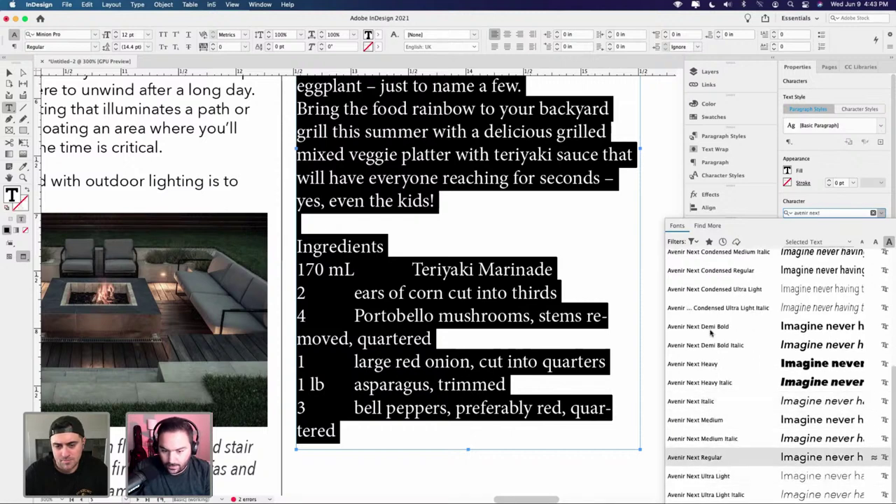
key(Return)
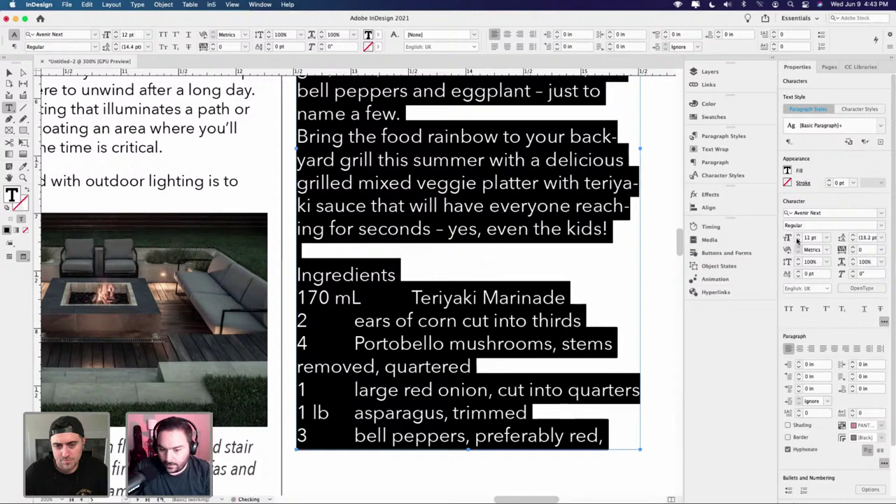
click(797, 241)
click(541, 278)
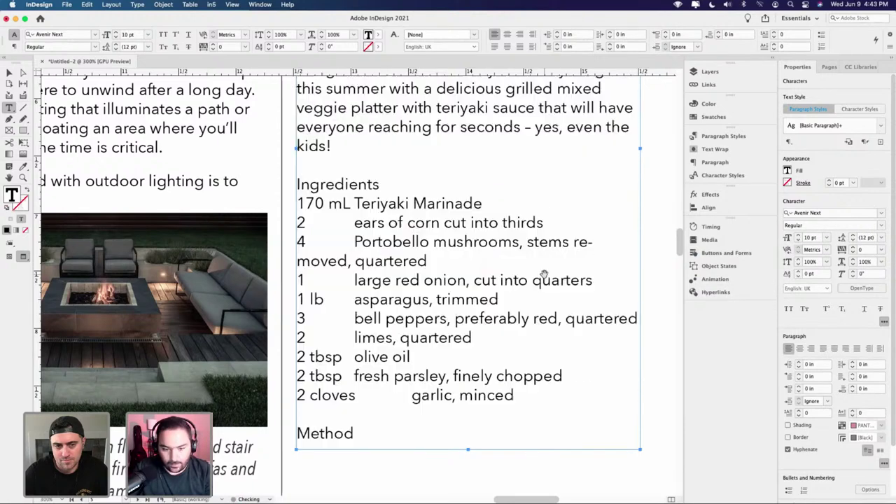
- Cut the five intro paragraphs ending at 'kids!' and paste them into their own frame
alt+scroll(541, 278, down, 4)
scroll(542, 275, up, 1)
scroll(541, 243, up, 2)
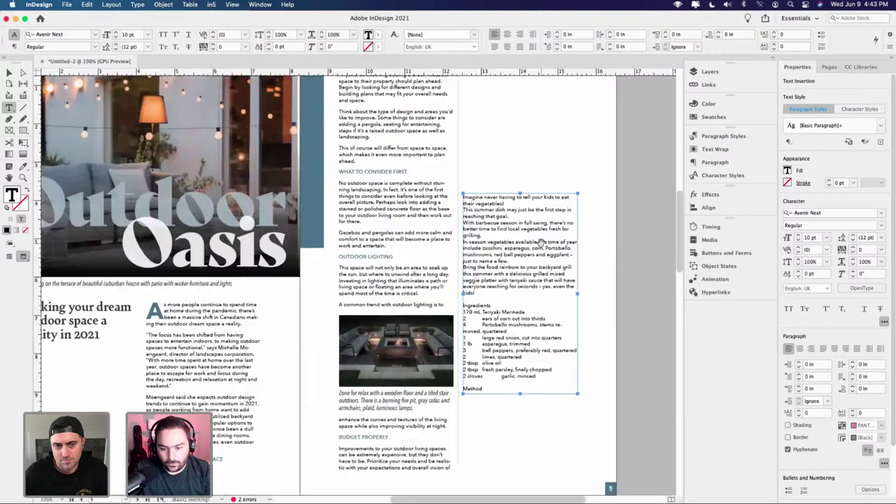
drag(482, 306, 424, 185)
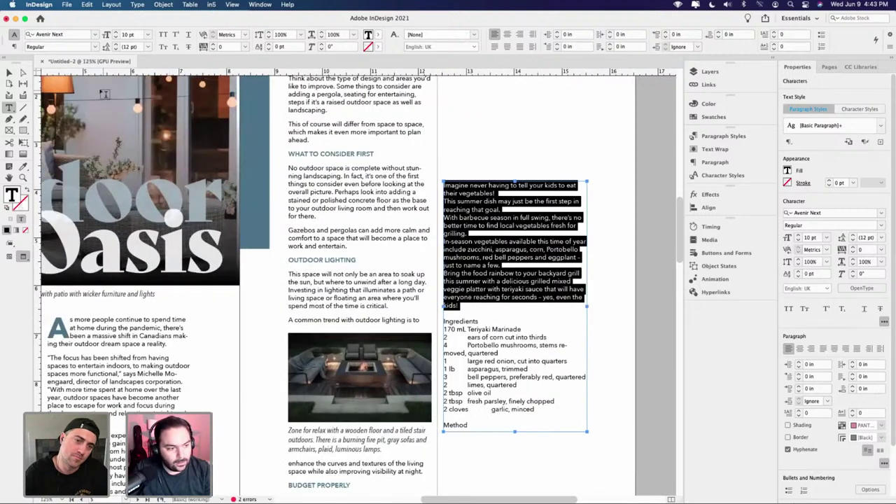
click(10, 72)
scroll(406, 219, right, 5)
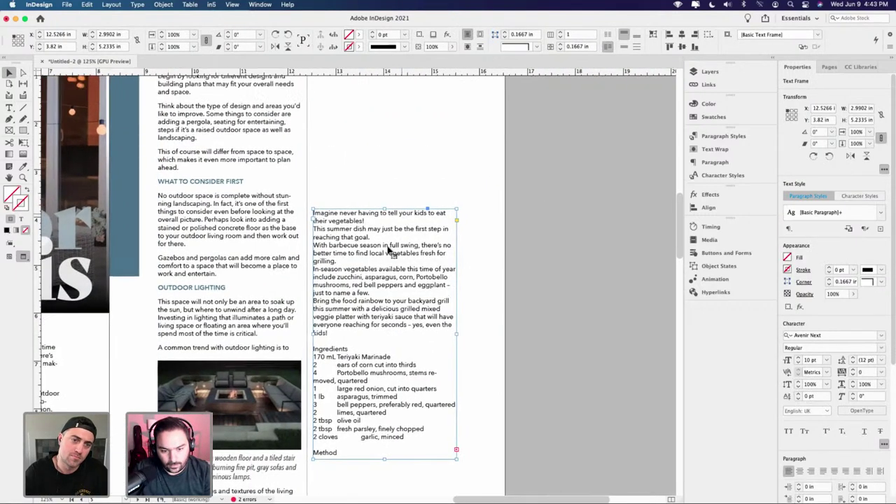
double_click(372, 308)
drag(329, 334, 305, 212)
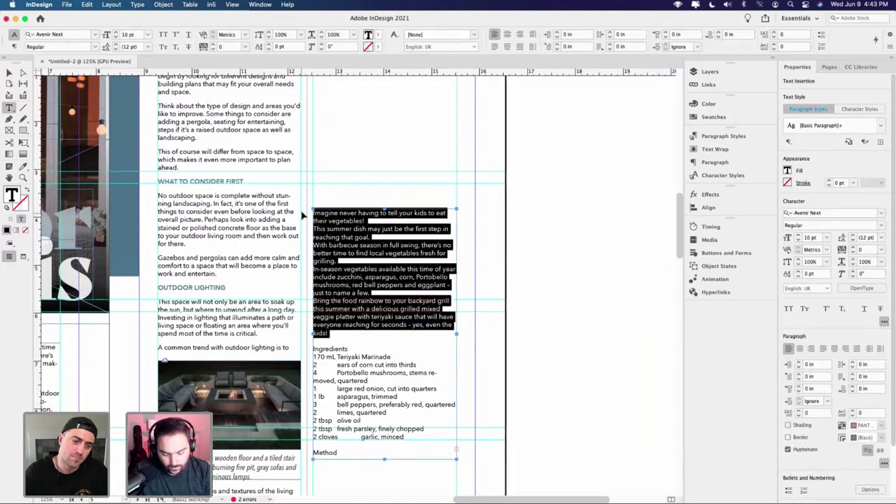
key(ctrl+x)
key(ctrl+v)
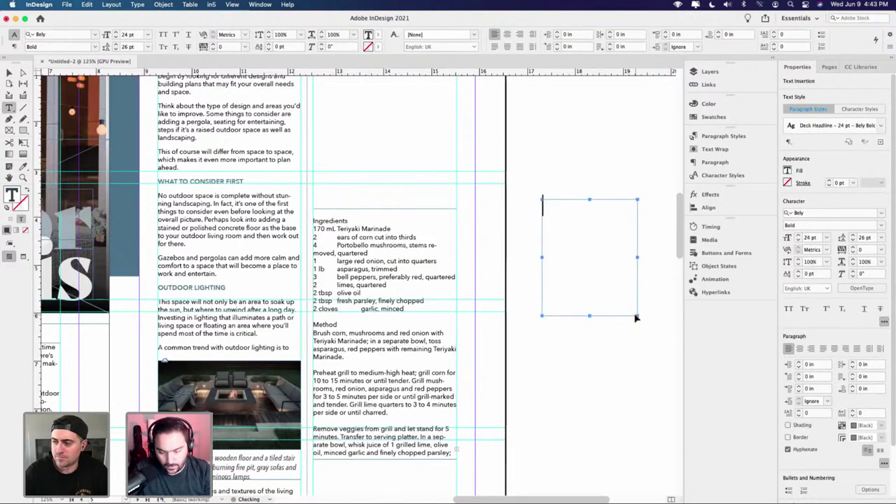
key(Escape)
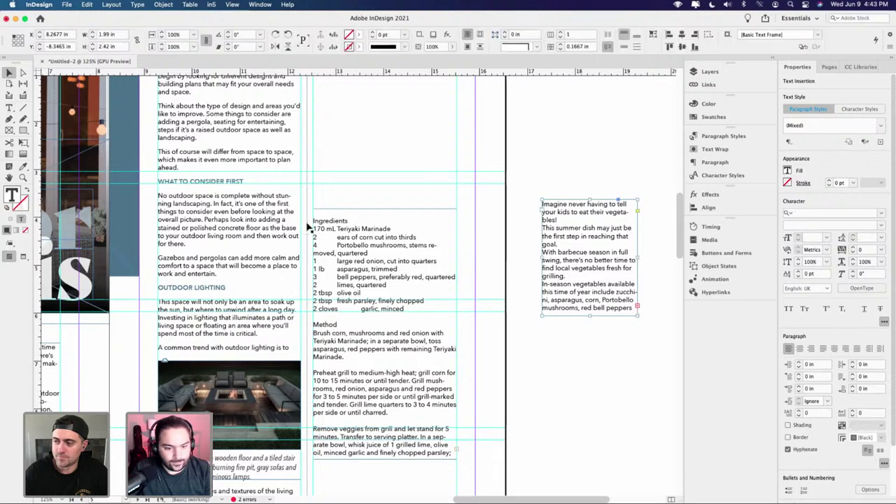
- Delete the blank line above Ingredients in the recipe frame
double_click(326, 221)
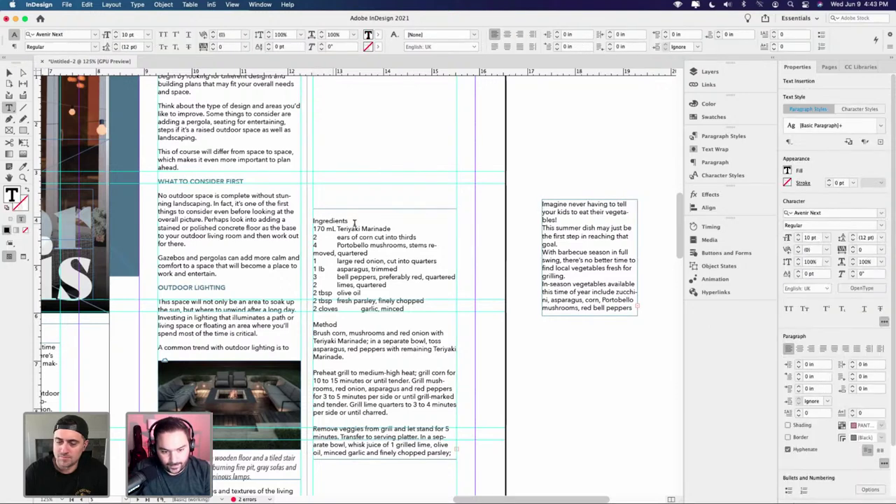
key(Home)
key(BackSpace)
click(7, 73)
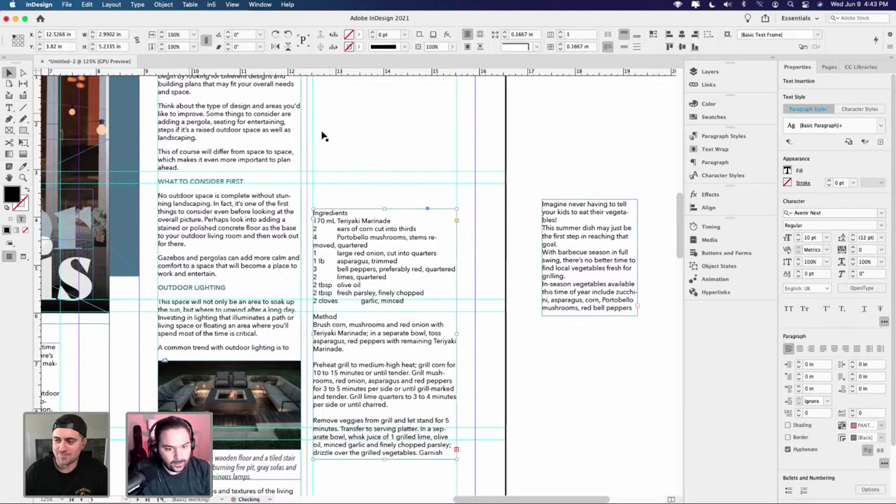
click(500, 201)
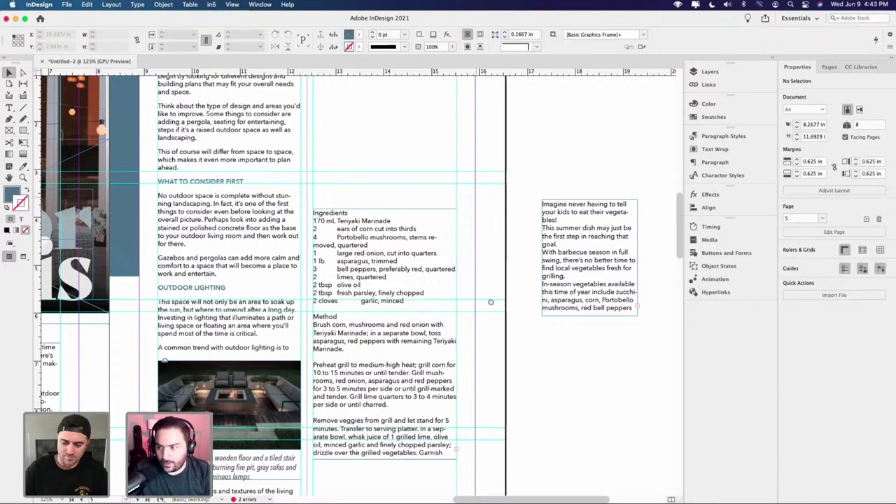
- Place the grilled vegetable photo above the recipe, scaled to fill its frame proportionally
scroll(491, 302, up, 3)
click(861, 66)
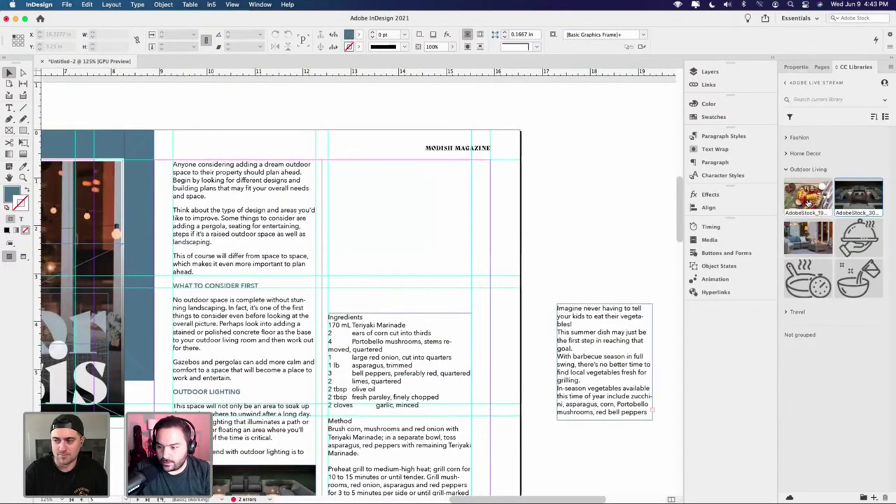
mouse_move(809, 203)
mouse_down()
mouse_move(428, 221)
mouse_move(396, 213)
mouse_up()
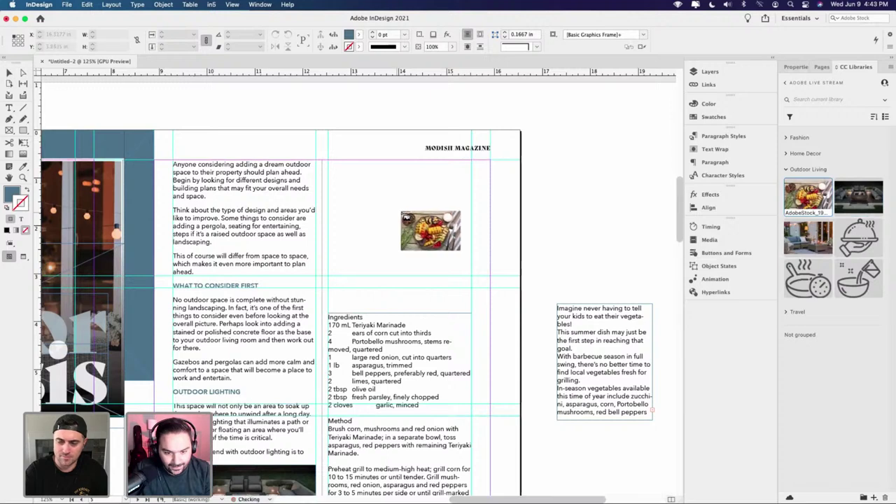
drag(328, 193, 472, 280)
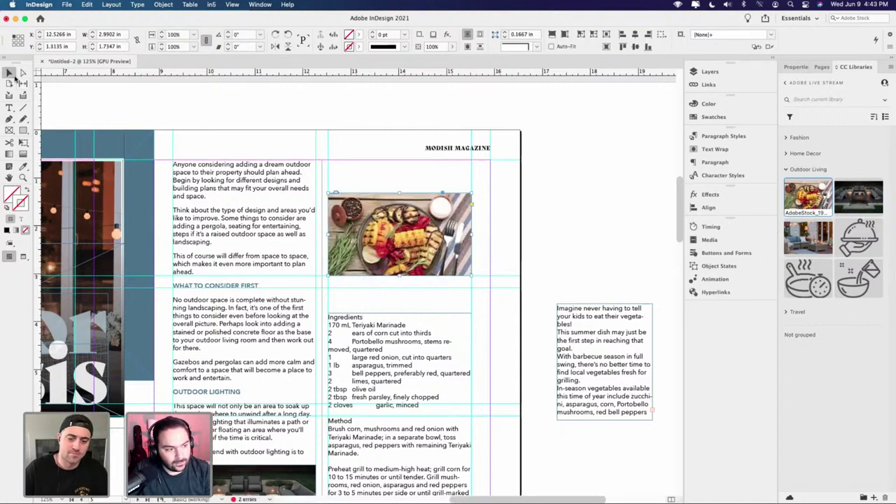
mouse_move(399, 276)
mouse_down()
mouse_move(398, 295)
mouse_move(400, 276)
mouse_up()
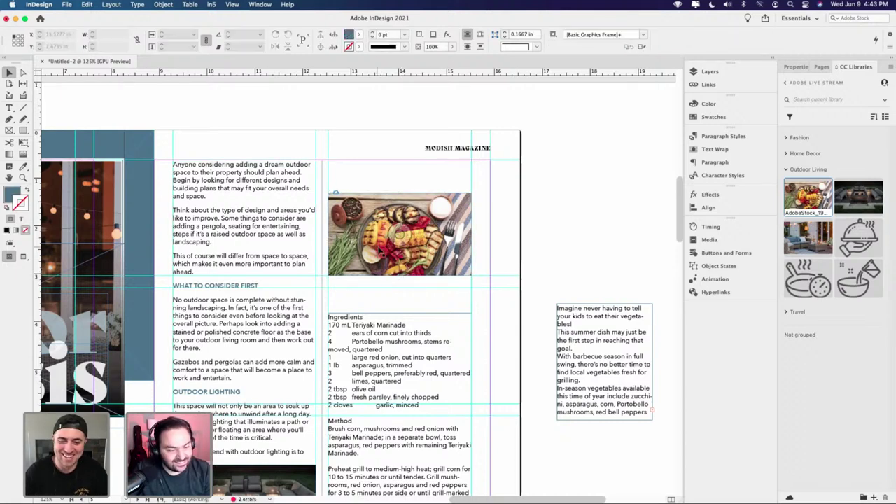
click(424, 300)
drag(400, 276, 400, 292)
click(400, 244)
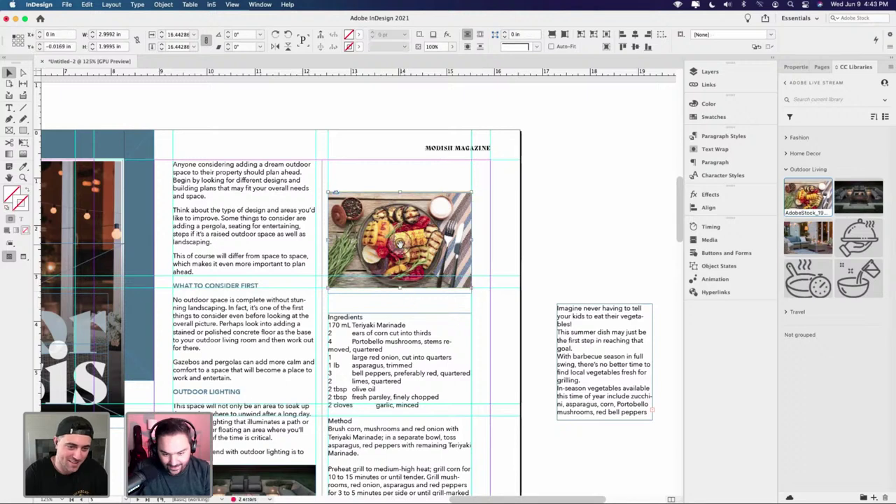
key(super+alt+shift+c)
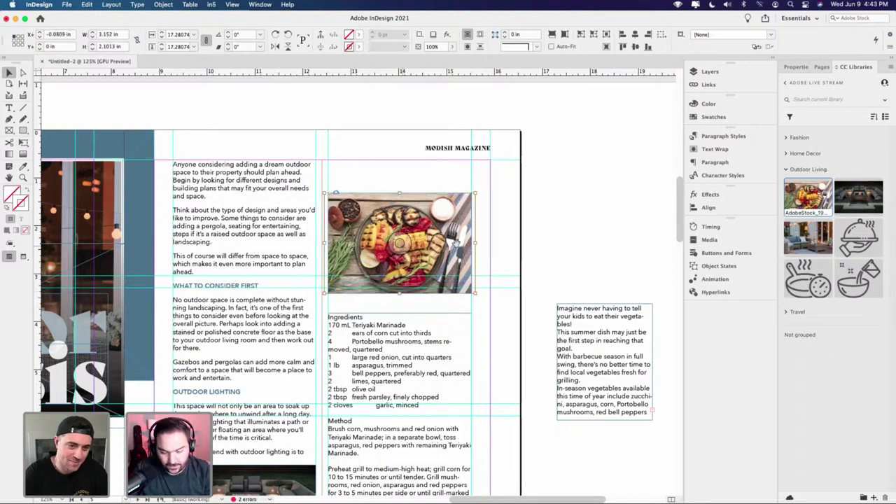
click(490, 244)
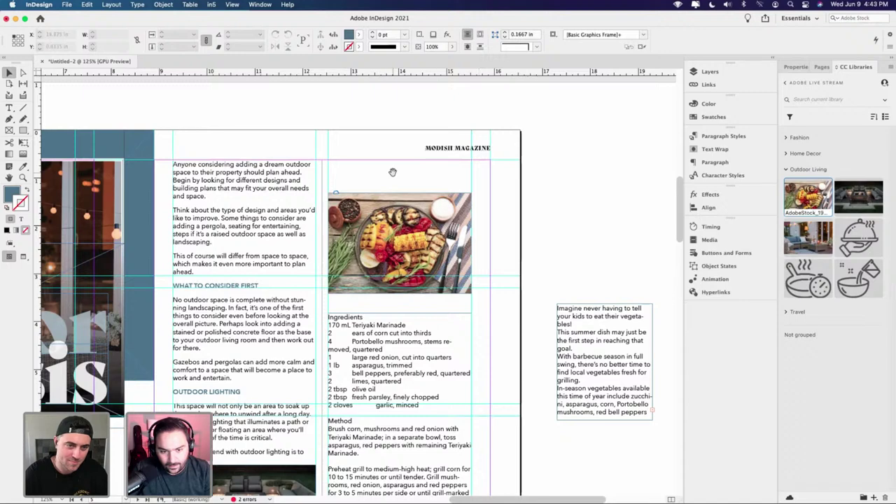
- Move the Ingredients frame's top edge down below the photo
drag(393, 172, 397, 239)
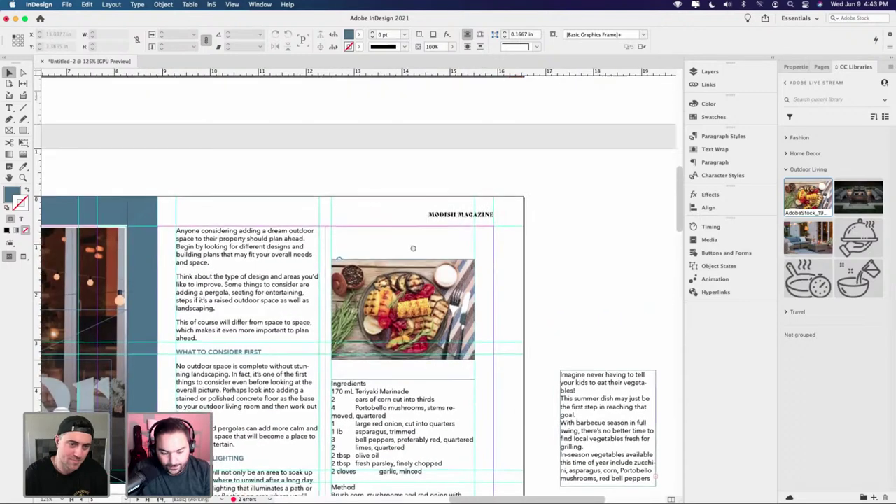
scroll(413, 247, down, 5)
click(414, 282)
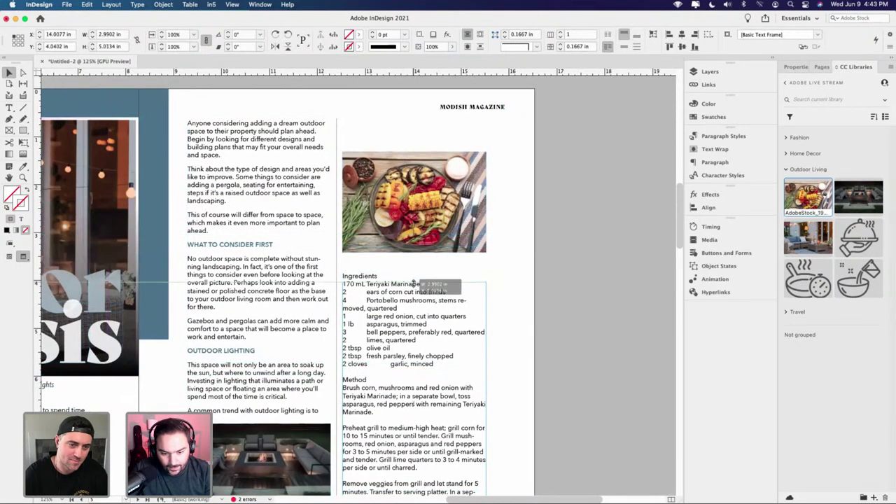
drag(413, 282, 414, 317)
key(w)
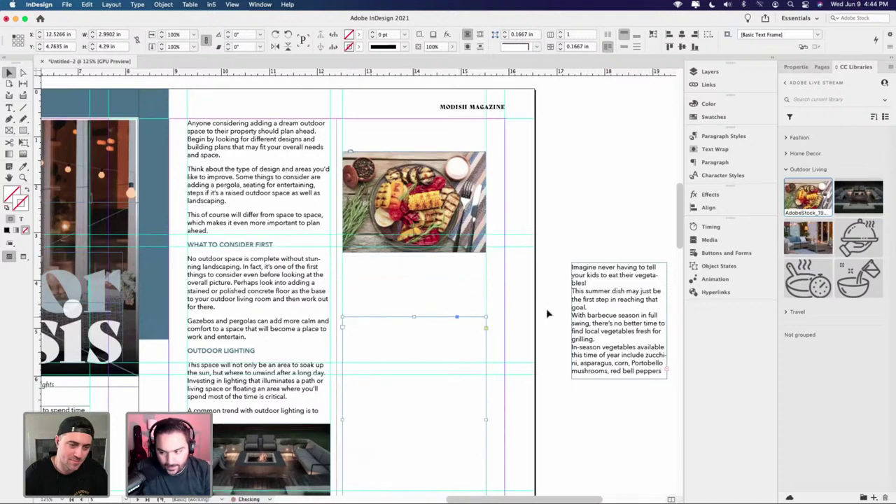
- Generate a static caption under the grilled vegetable photo
click(491, 229)
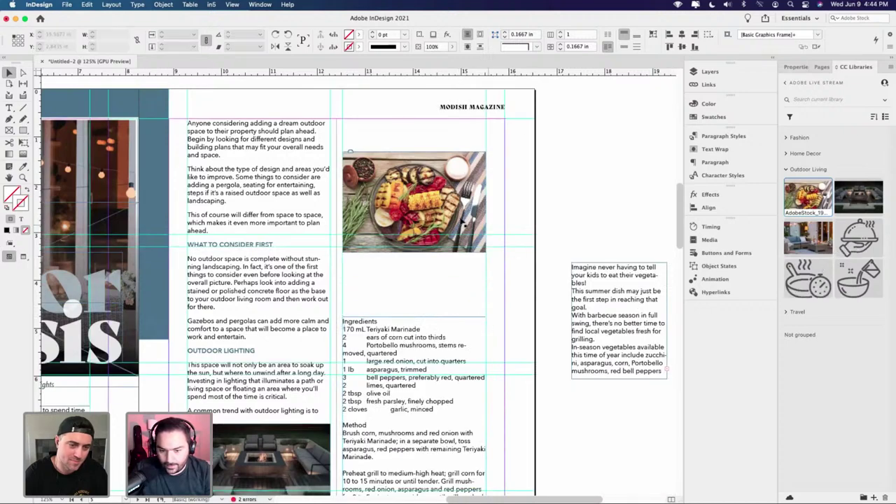
right_click(461, 219)
mouse_move(491, 357)
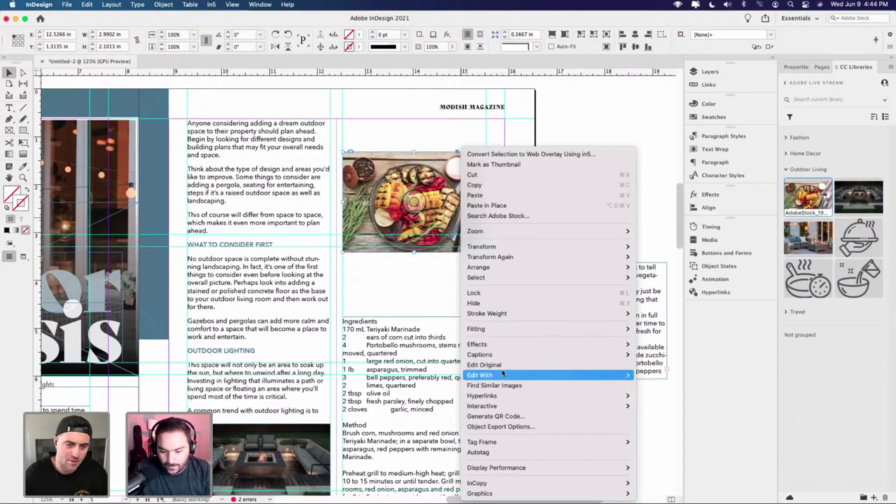
mouse_move(502, 376)
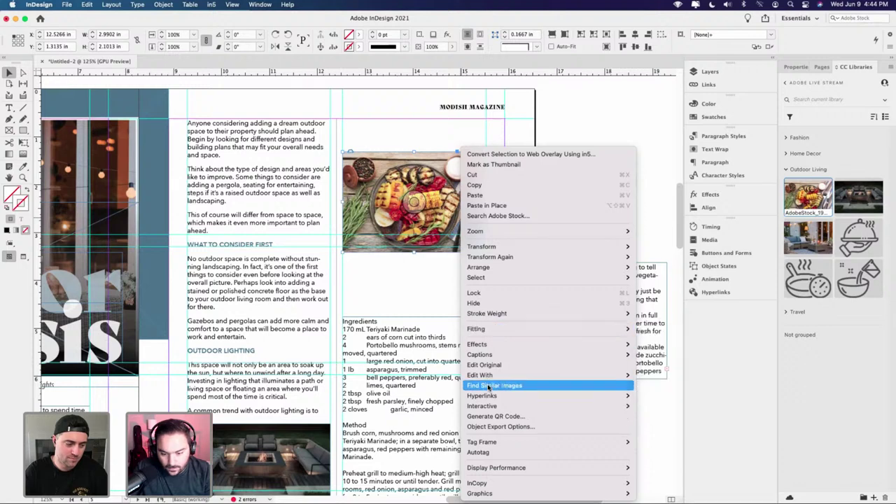
mouse_move(616, 355)
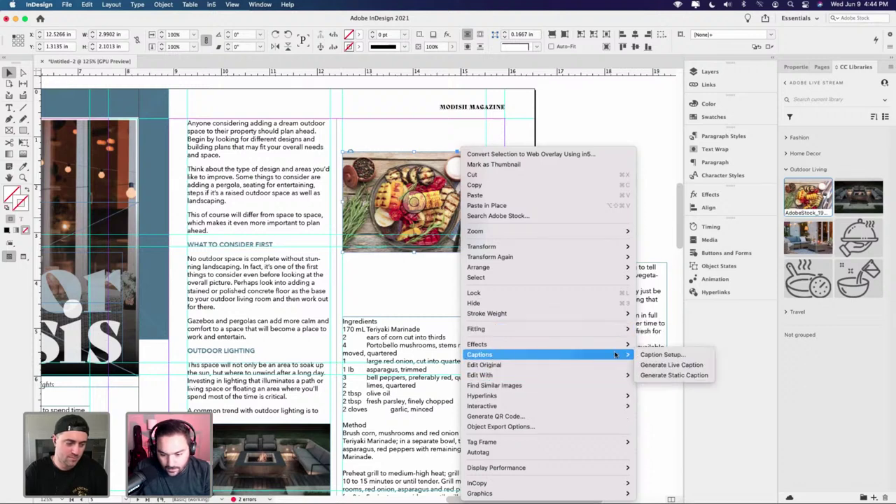
click(673, 375)
- Set the caption leading to 14 pt and shrink its frame to fit the text
double_click(423, 283)
key(super+a)
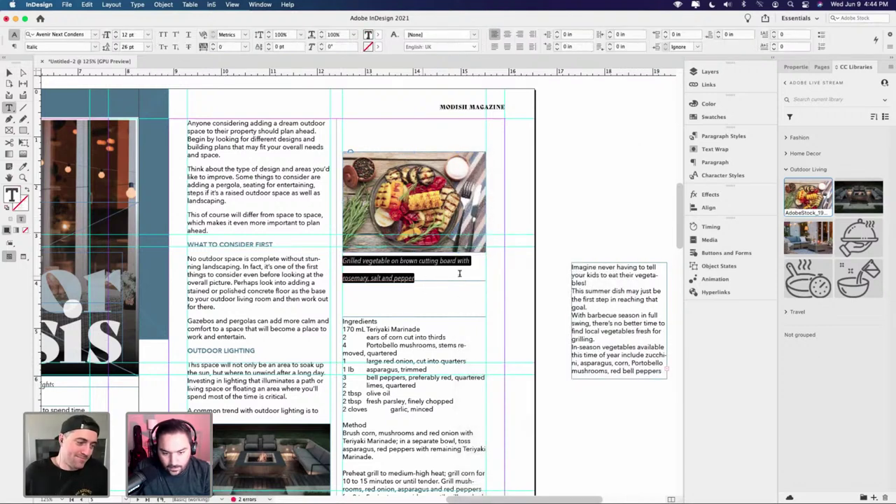
click(793, 68)
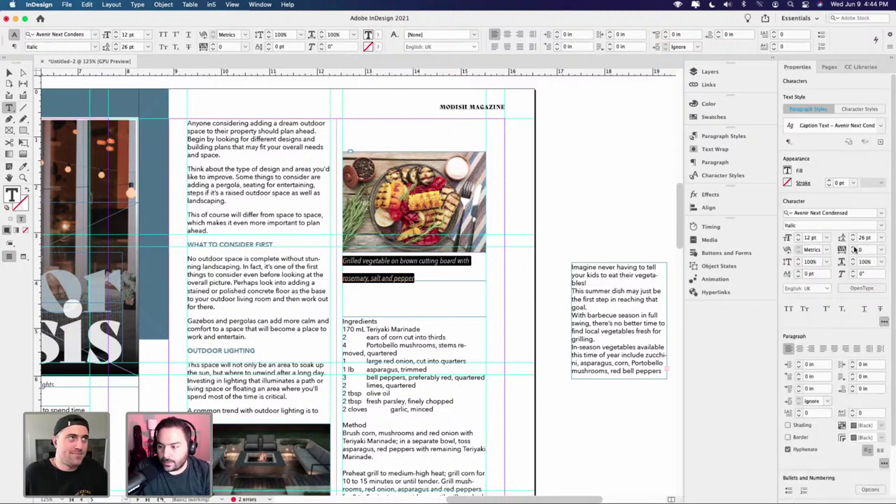
click(880, 239)
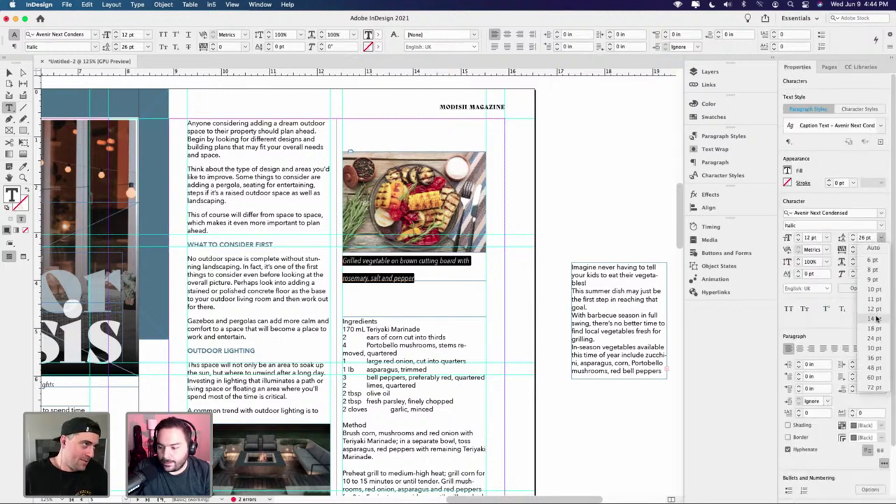
click(873, 320)
click(9, 73)
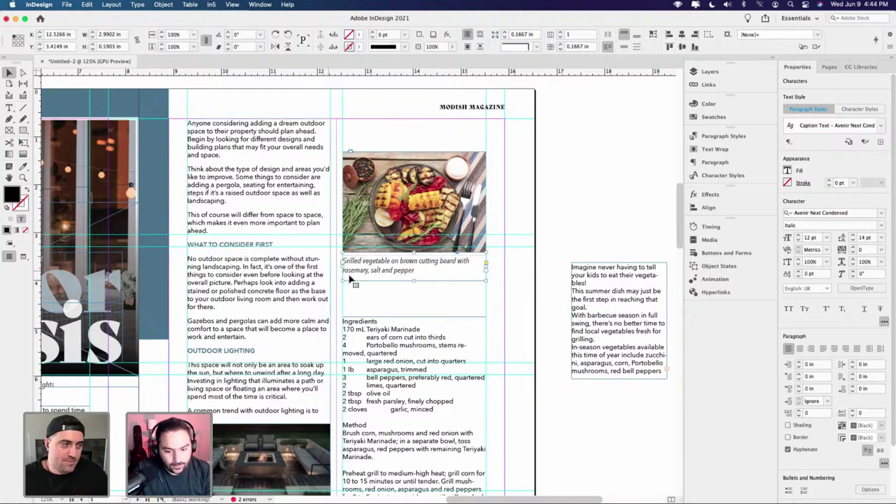
drag(412, 280, 412, 272)
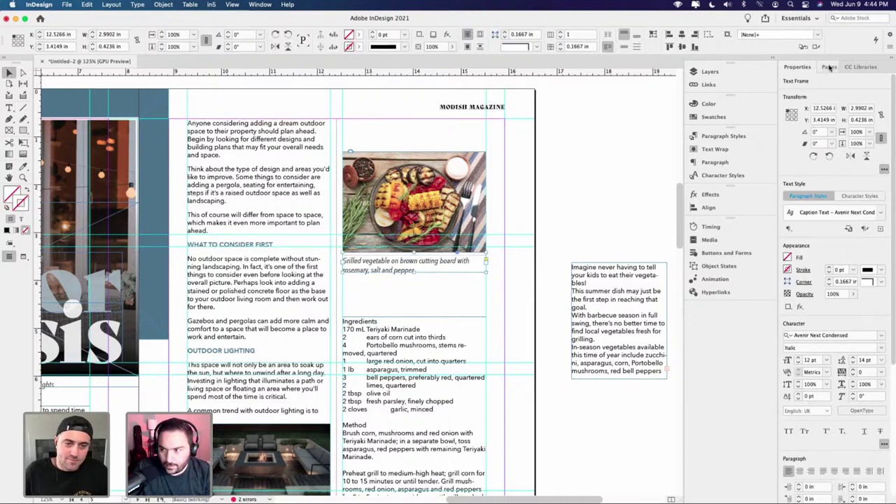
click(850, 68)
- Place the stopwatch-pot, cloche and mixing-bowl icons from the library on the pasteboard
drag(809, 278, 594, 251)
drag(588, 187, 617, 202)
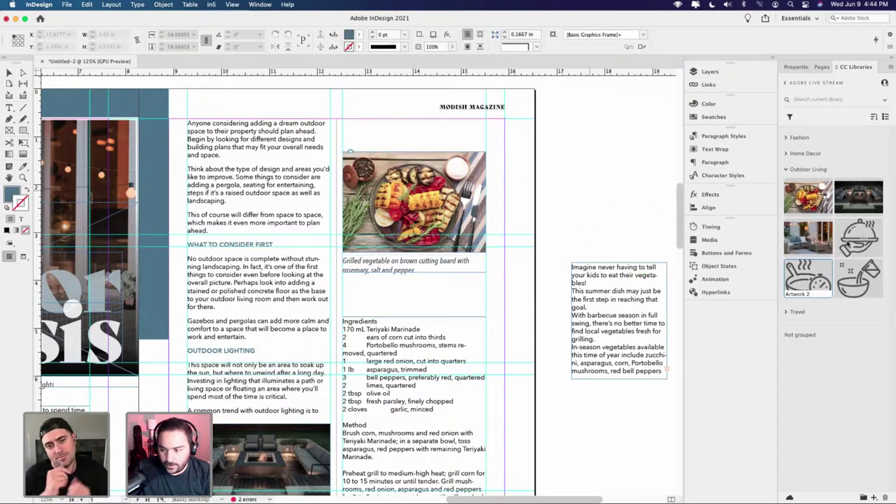
drag(860, 241, 640, 204)
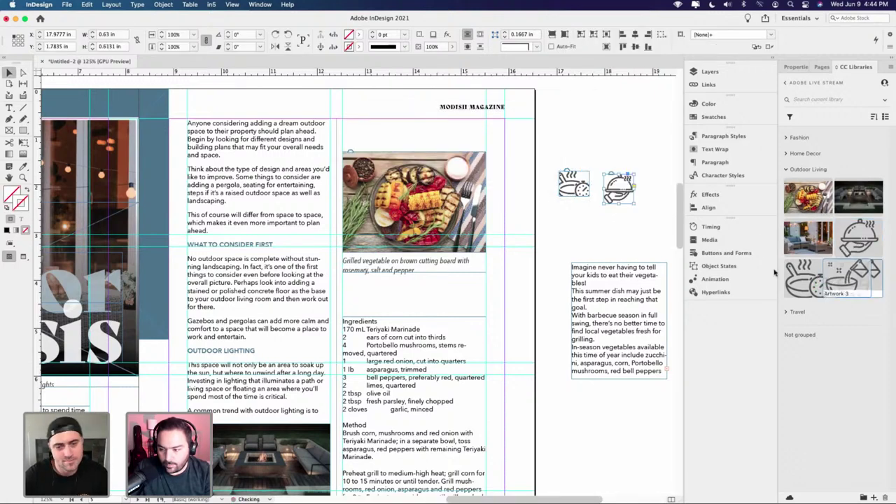
drag(855, 280, 566, 215)
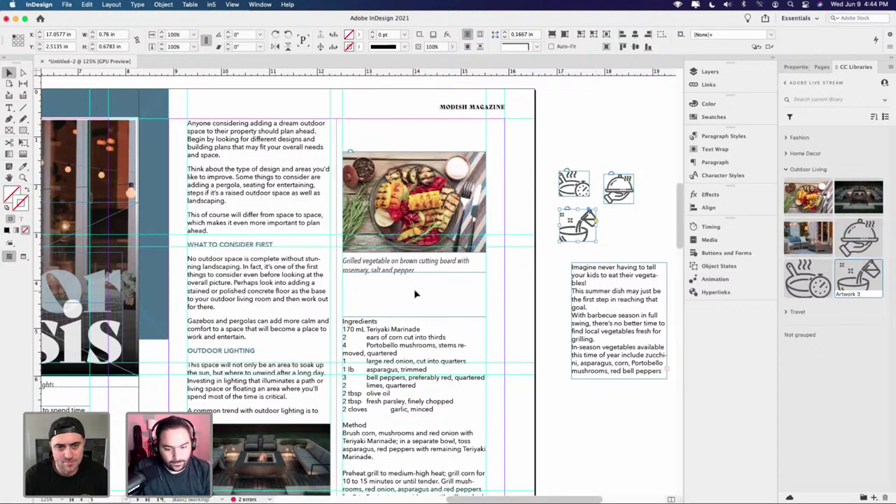
- Move the Ingredients text down to leave room for the icons
drag(419, 330, 420, 366)
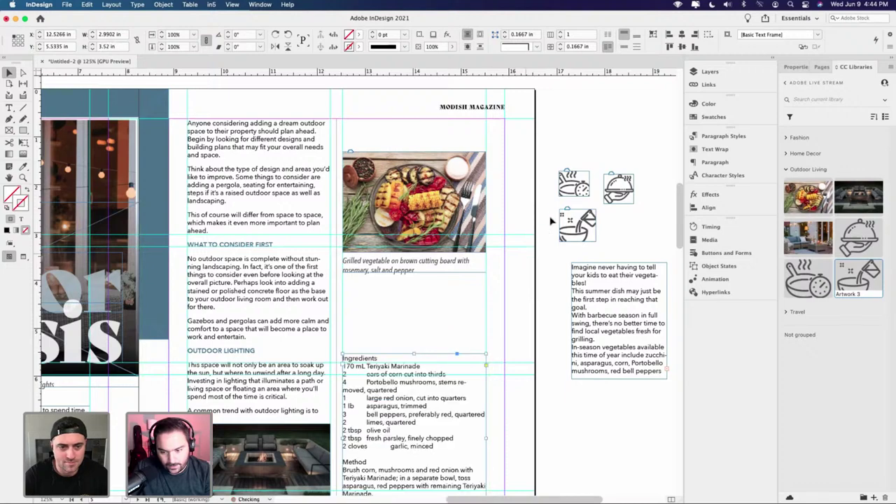
click(569, 197)
key(super+equal)
key(super+equal)
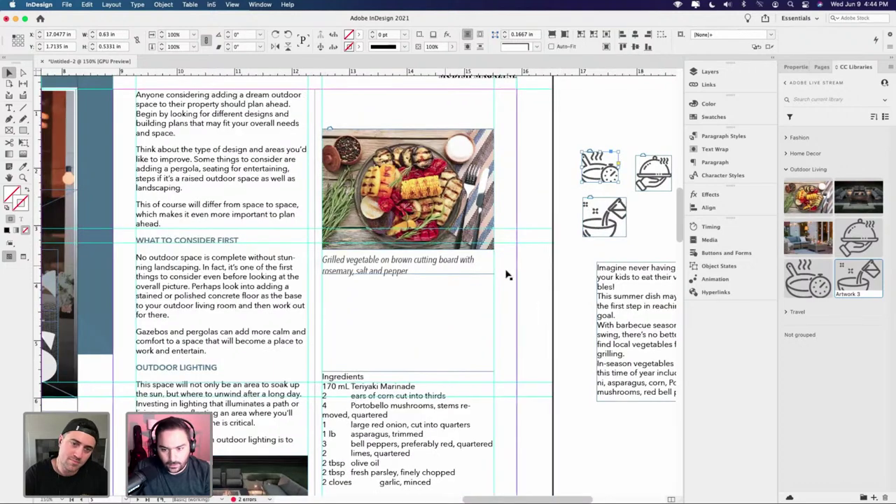
- Move the stopwatch-pot, cloche and mixing-bowl icons into a row beneath the caption
scroll(530, 138, right, 3)
drag(531, 138, 210, 322)
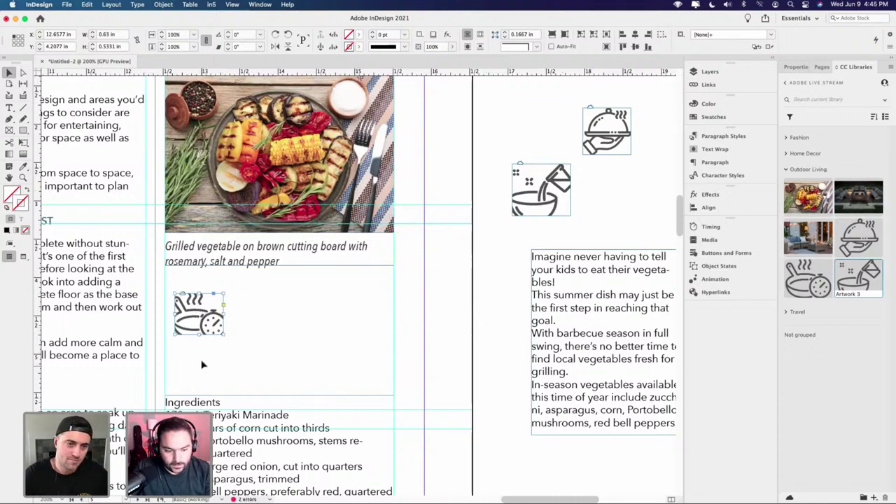
drag(199, 322, 347, 322)
drag(606, 152, 197, 335)
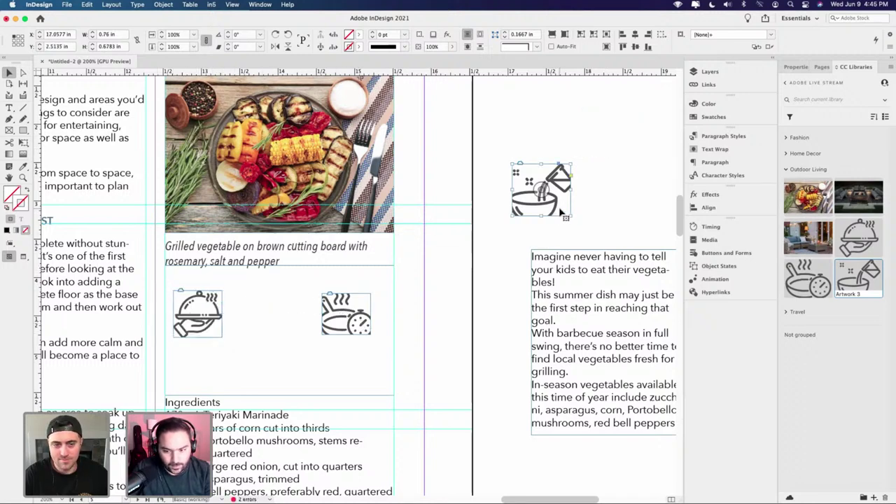
drag(560, 212, 288, 335)
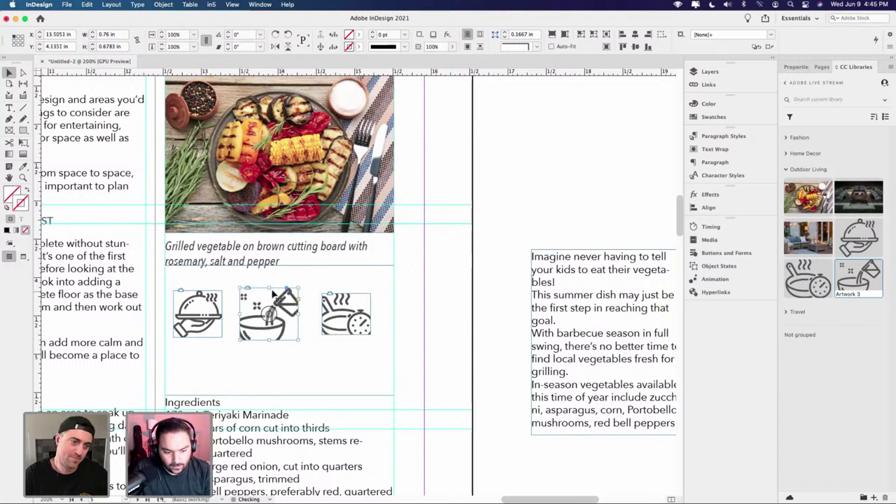
drag(273, 290, 273, 293)
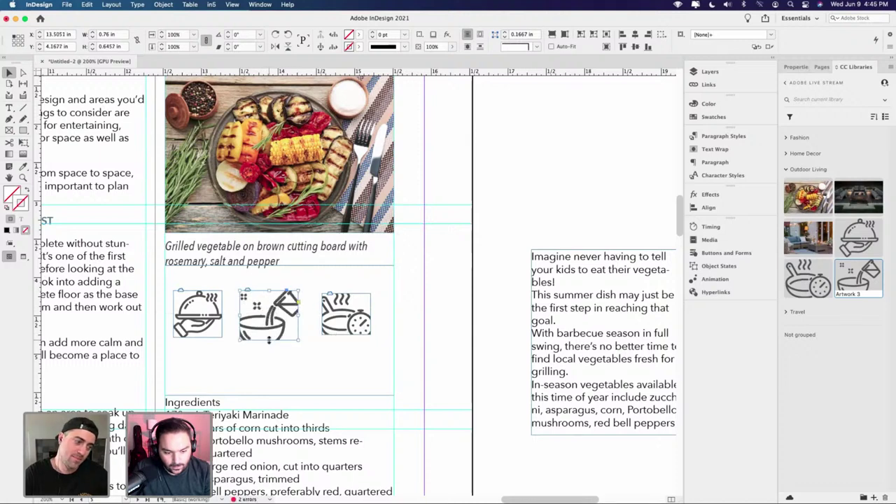
drag(269, 340, 269, 337)
click(354, 318)
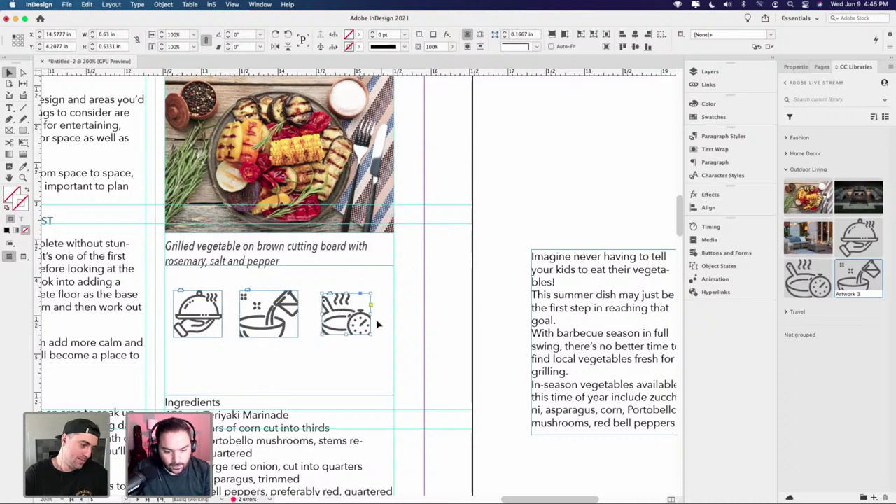
mouse_move(357, 323)
mouse_down()
mouse_move(343, 320)
mouse_move(361, 337)
mouse_up()
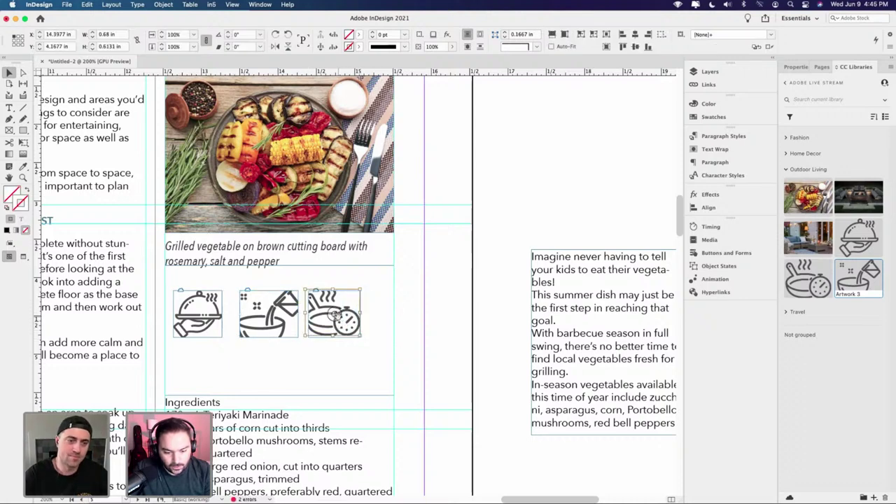
- Shrink and centre the stopwatch-pot and bowl artwork inside their frames
click(336, 315)
key(super+alt+comma)
key(super+alt+comma)
key(super+alt+comma)
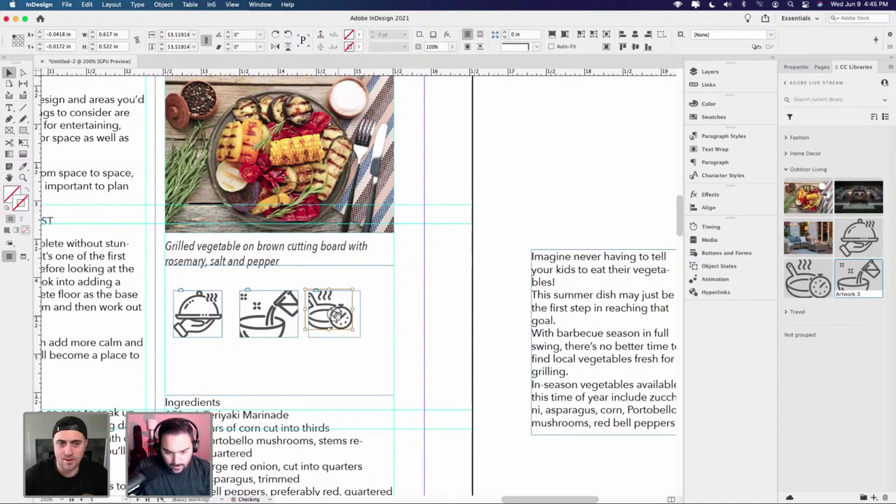
drag(336, 316, 342, 321)
click(389, 319)
click(269, 315)
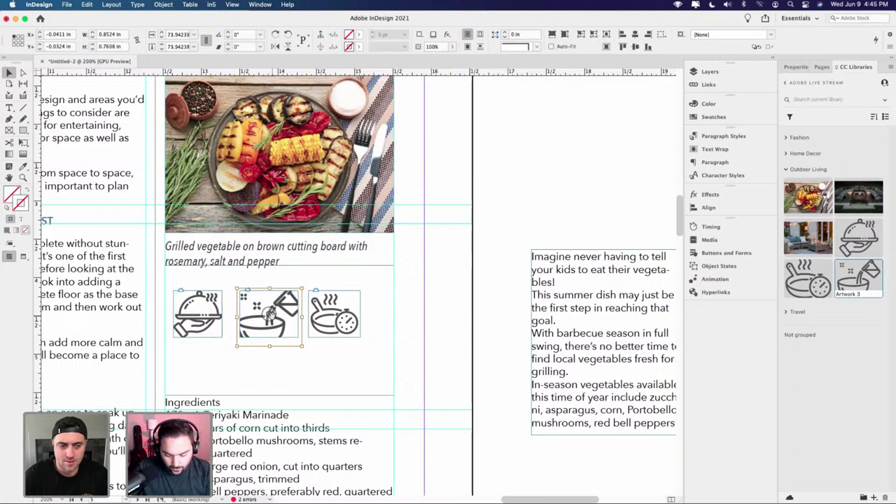
key(super+alt+comma)
key(super+alt+comma)
key(super+alt+comma)
key(super+alt+comma)
key(super+alt+comma)
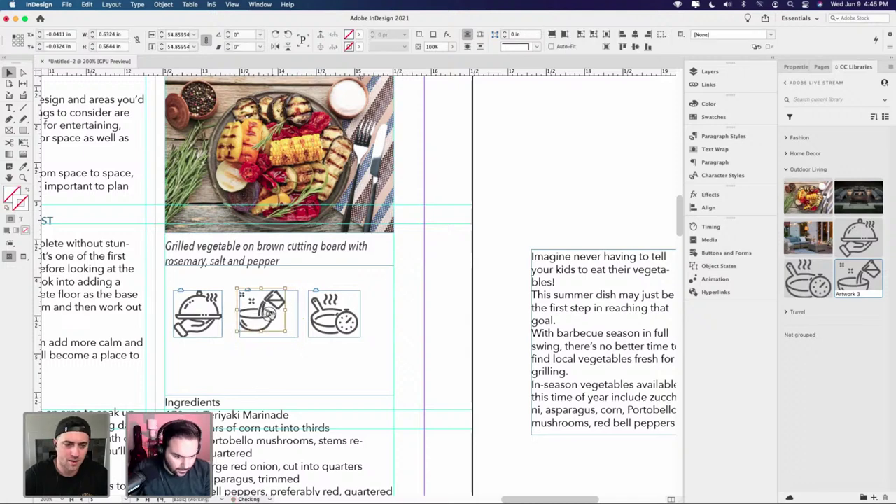
key(shift+super+e)
click(397, 322)
- Align the stopwatch-pot icon to the column's right edge and the cloche to the photo's left edge
key(w)
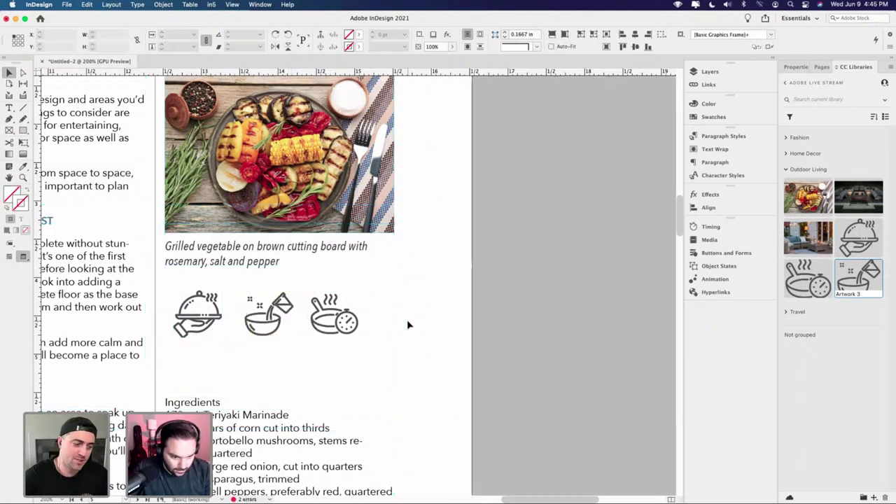
click(357, 332)
key(w)
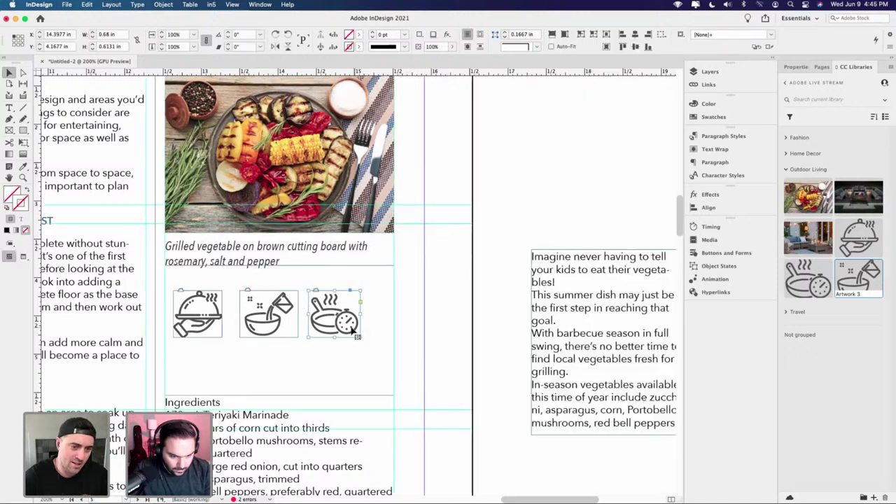
drag(353, 332, 387, 332)
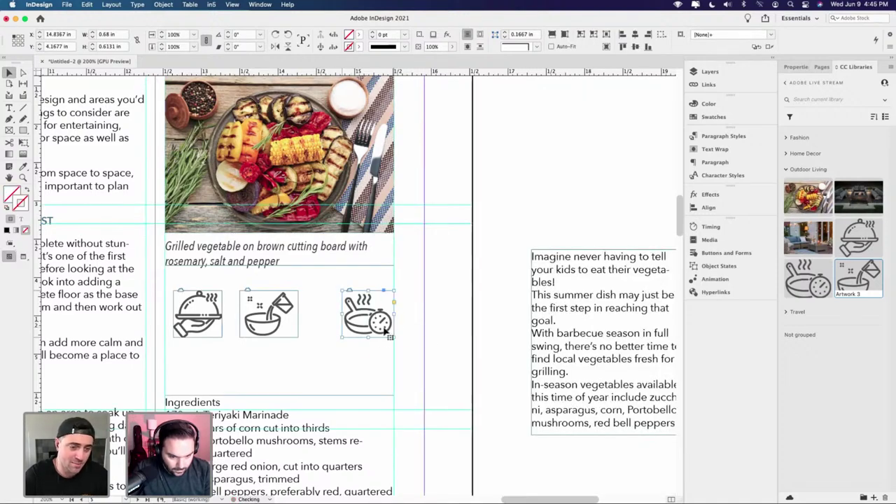
click(295, 327)
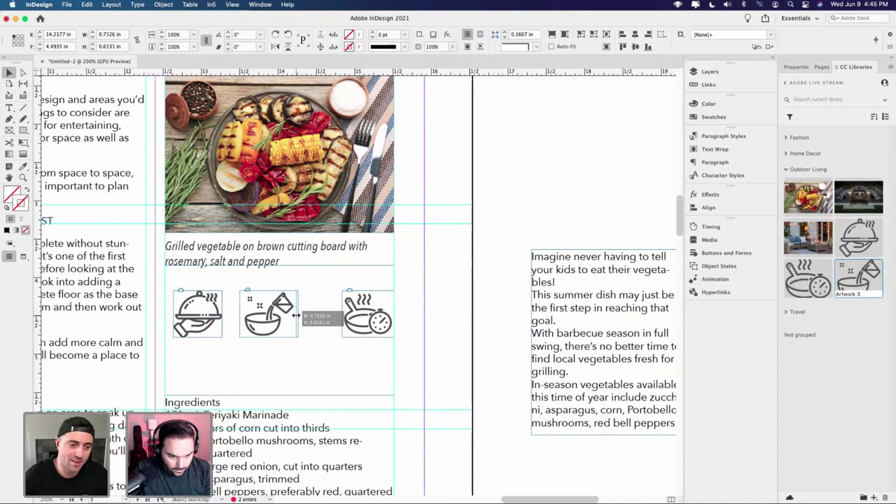
drag(239, 315, 305, 326)
key(w)
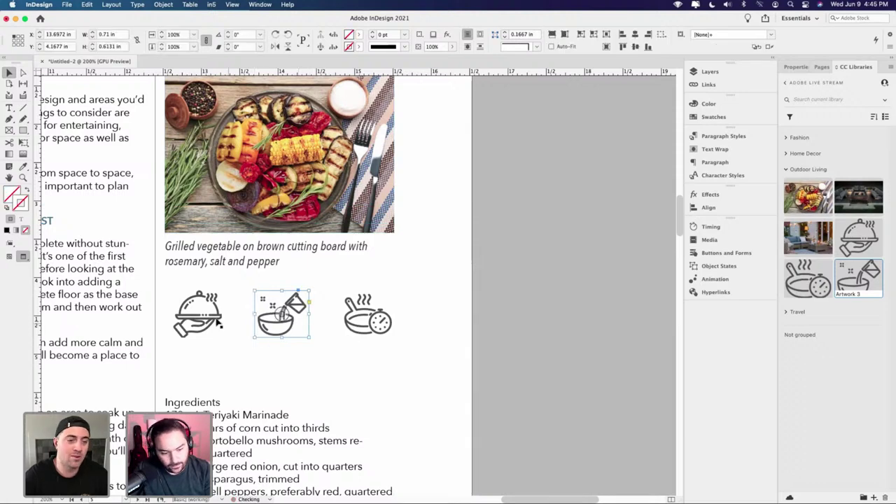
click(218, 324)
key(w)
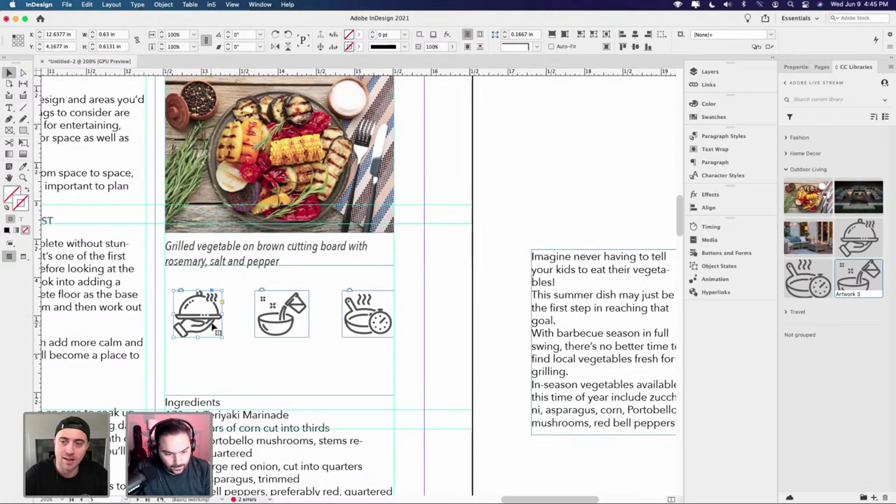
mouse_move(214, 326)
mouse_down()
mouse_move(205, 326)
mouse_move(237, 328)
mouse_up()
click(238, 329)
key(w)
key(w)
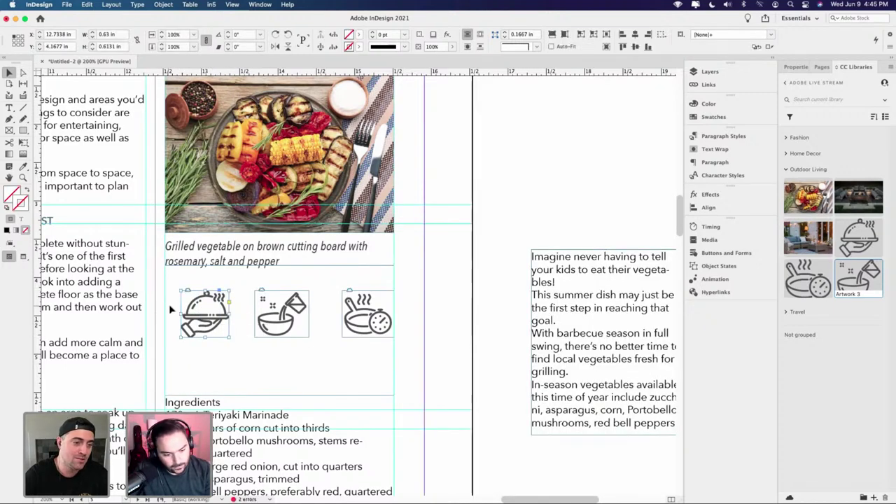
drag(170, 305, 363, 339)
- Select all three icons and distribute their horizontal centers evenly
click(692, 47)
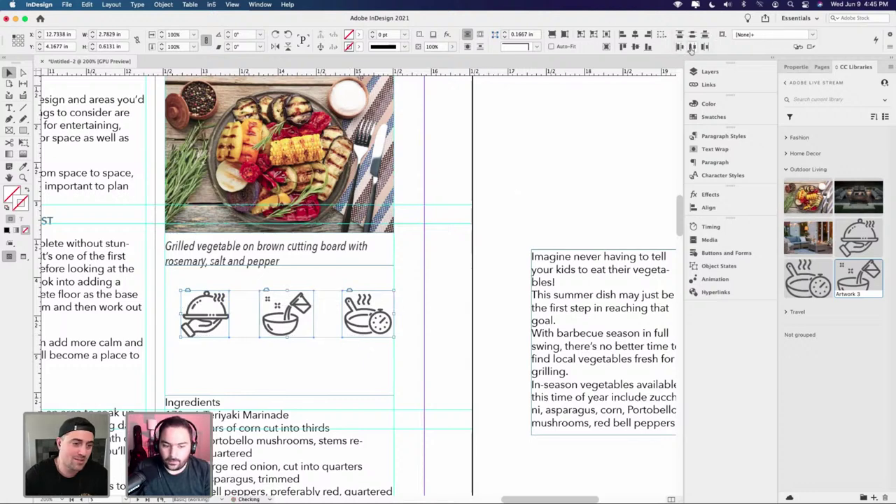
drag(383, 337, 378, 334)
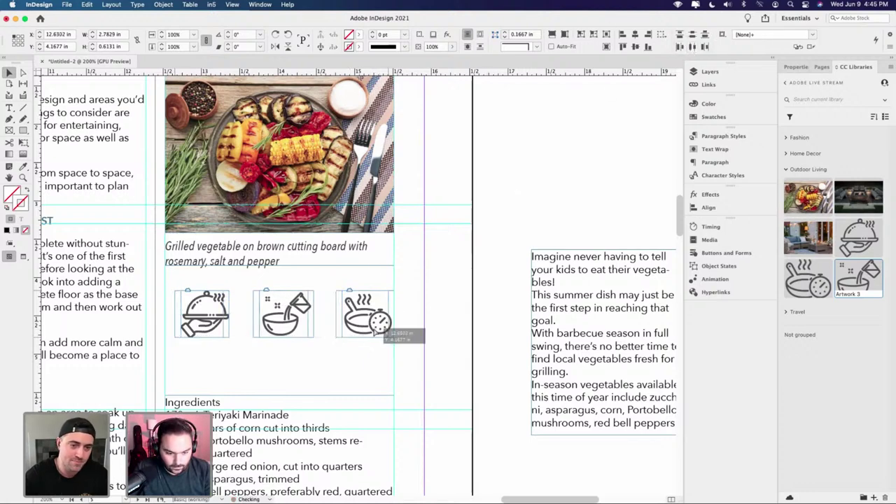
click(414, 336)
key(w)
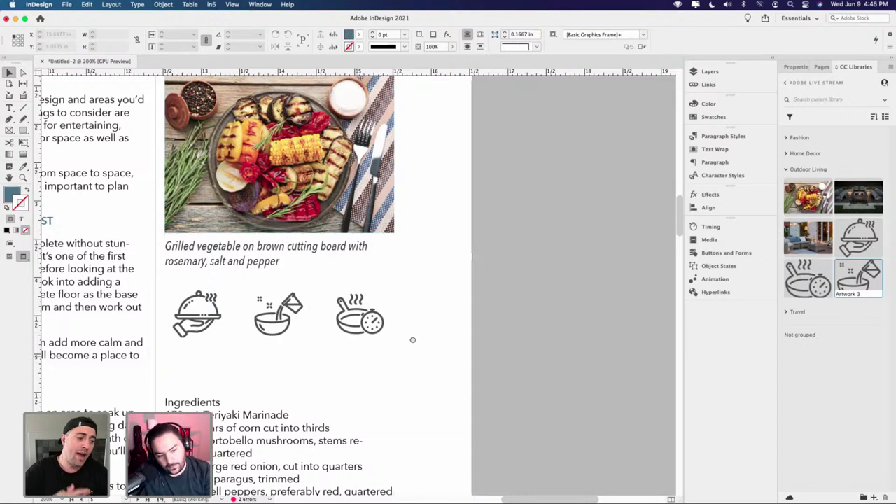
scroll(371, 329, left, 5)
scroll(371, 329, down, 1)
drag(270, 311, 298, 315)
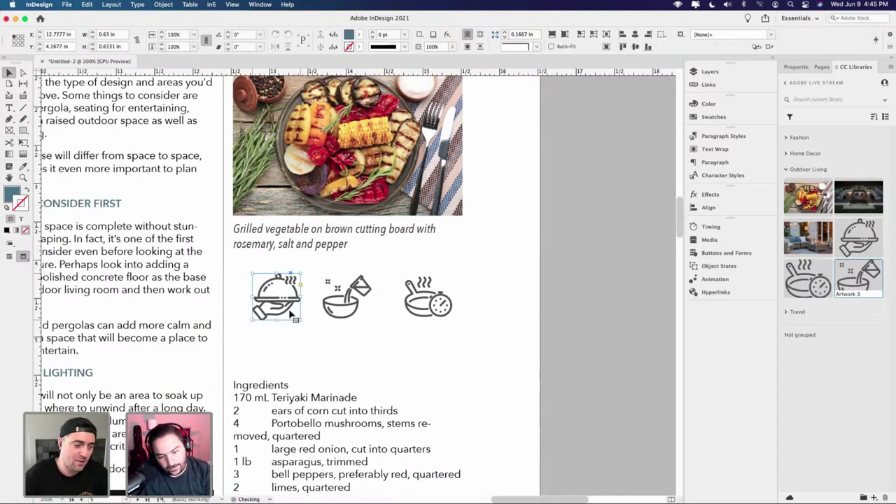
drag(480, 317, 252, 277)
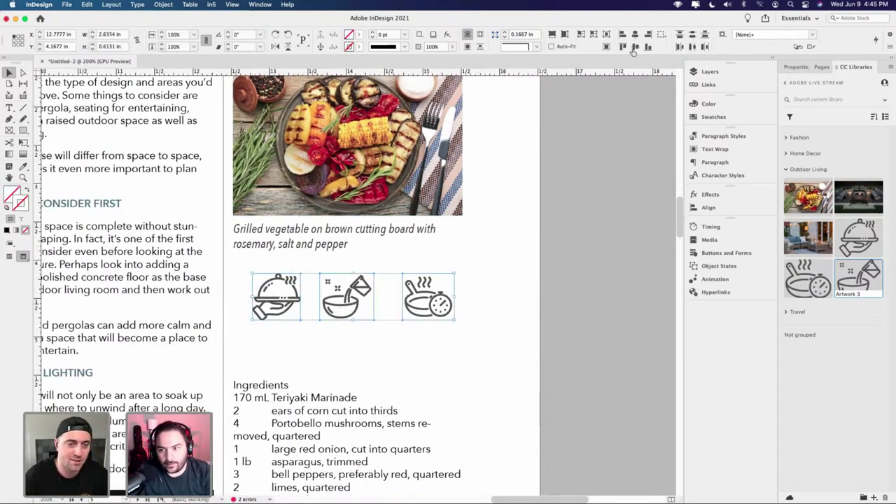
click(681, 47)
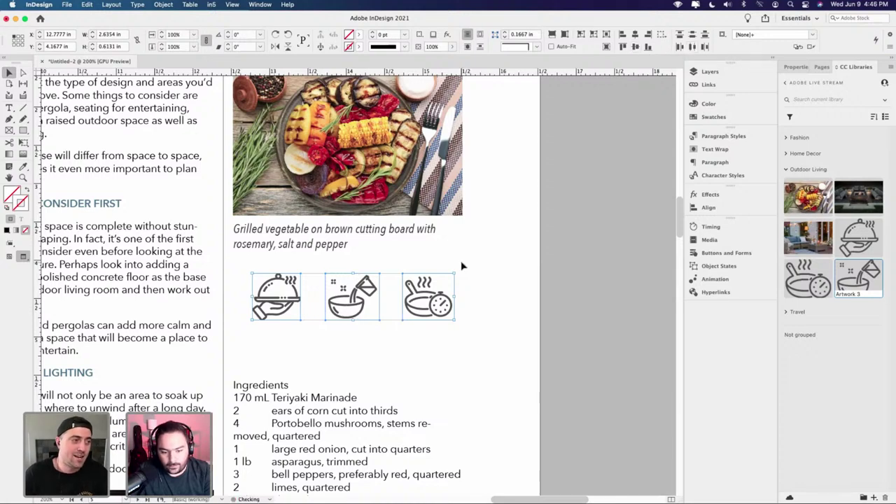
click(471, 283)
- Draw an empty label text frame below the cloche icon
key(w)
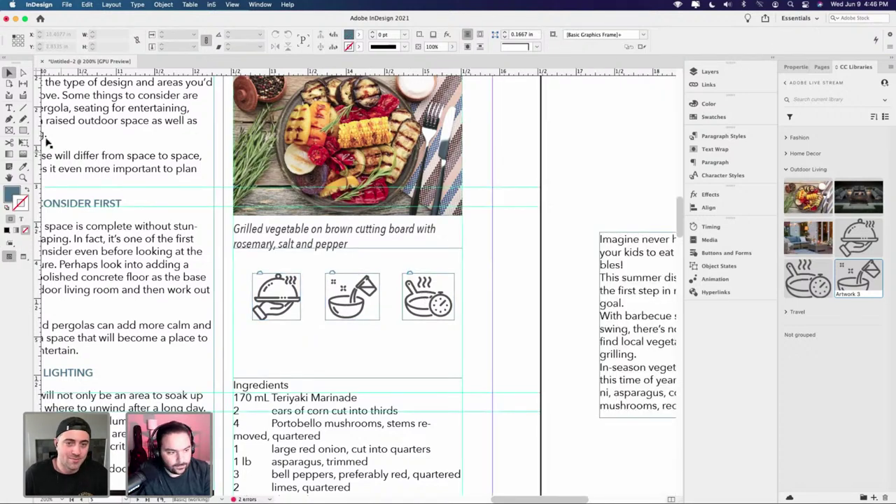
click(9, 108)
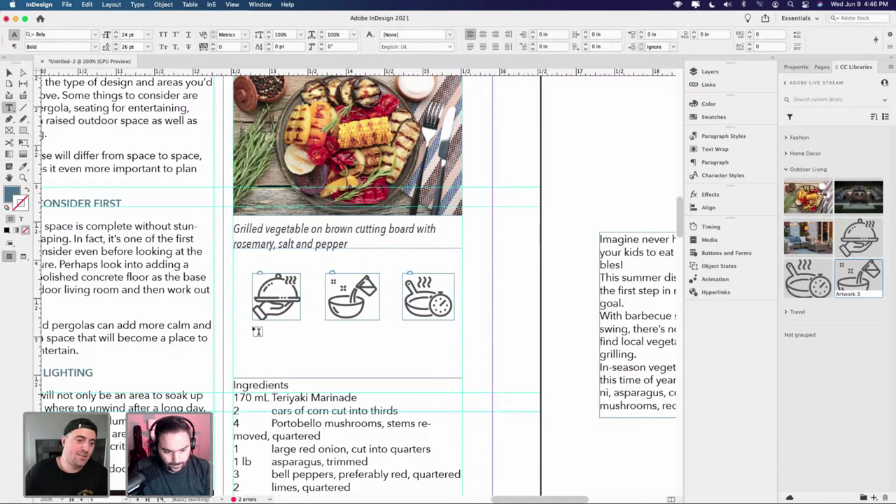
drag(253, 327, 301, 352)
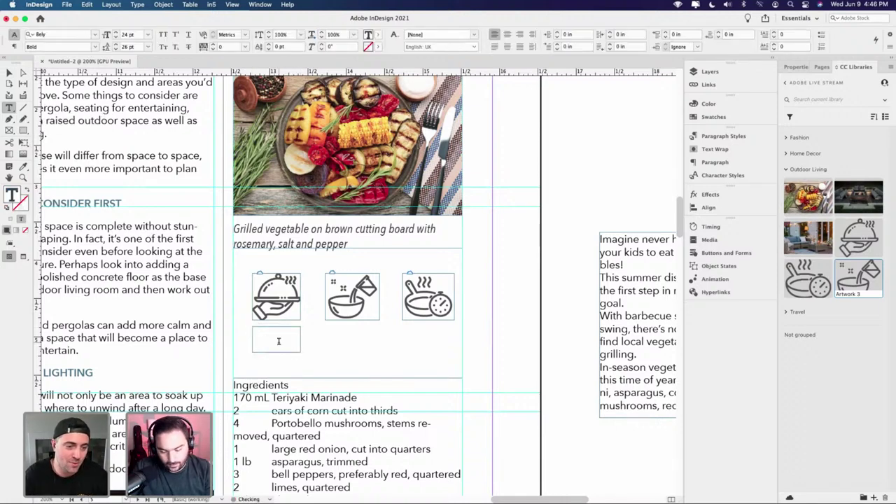
- Set the label frame's font to Avenir Next Medium
click(49, 35)
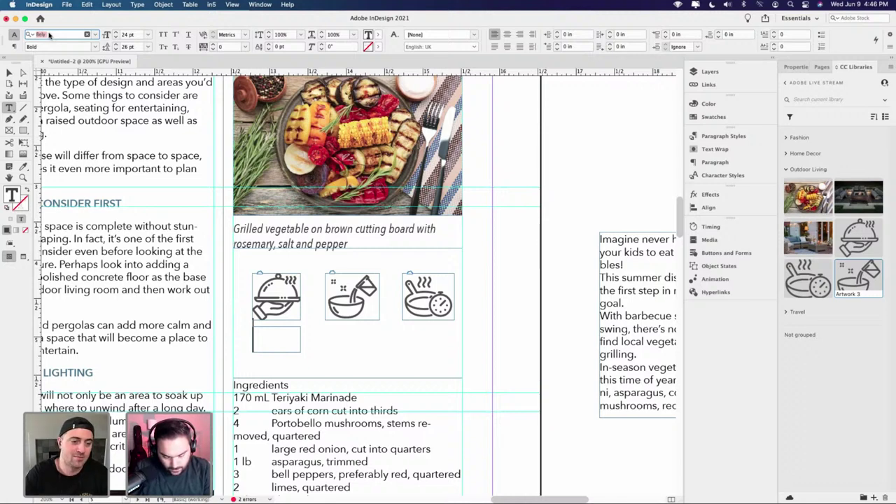
text(Serves)
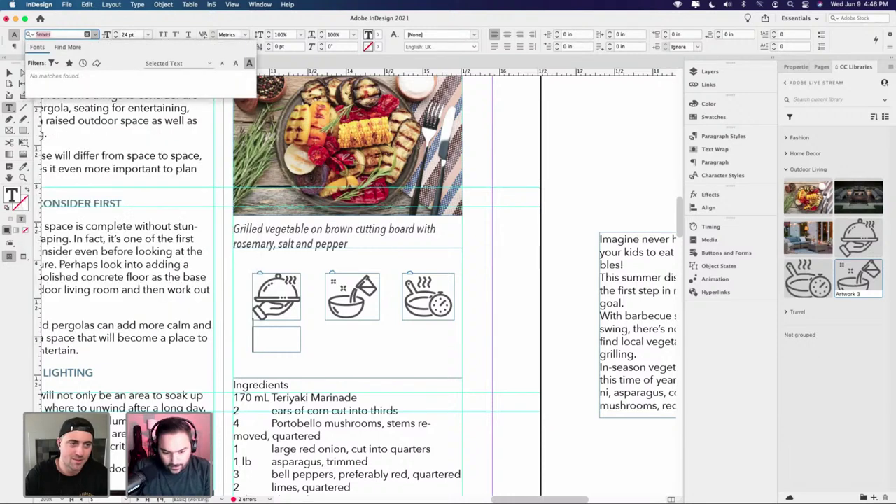
key(BackSpace)
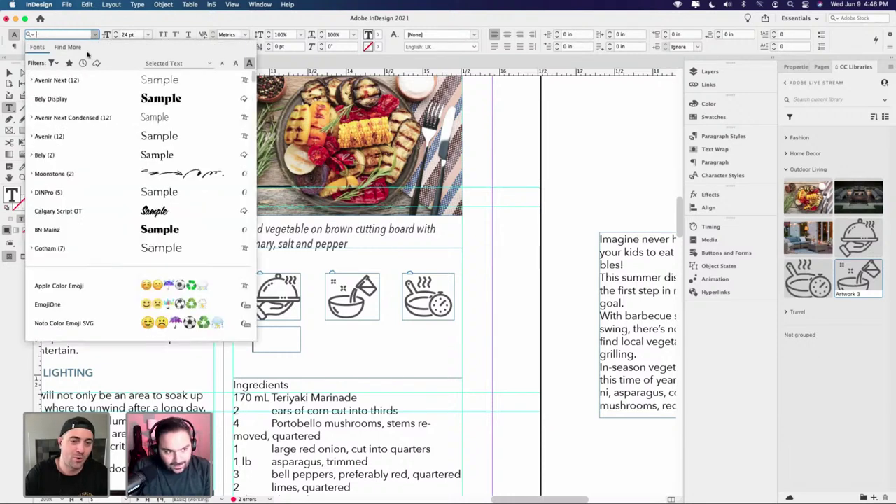
click(61, 79)
click(95, 34)
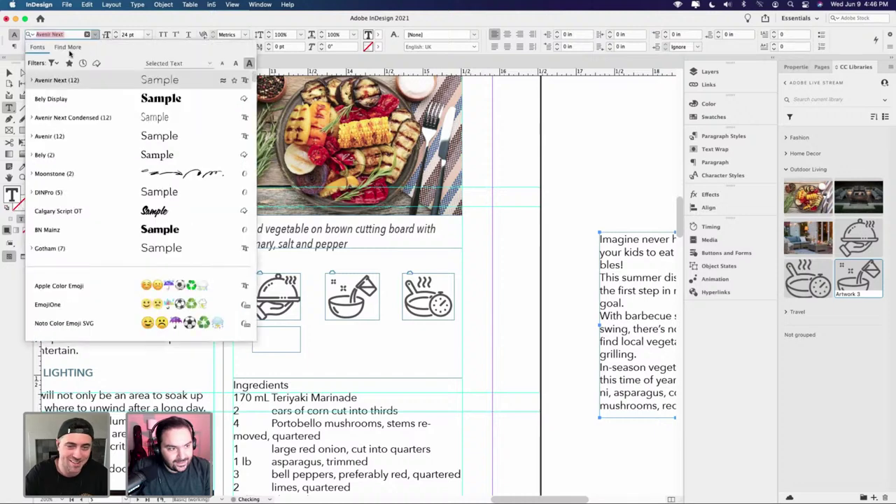
click(31, 80)
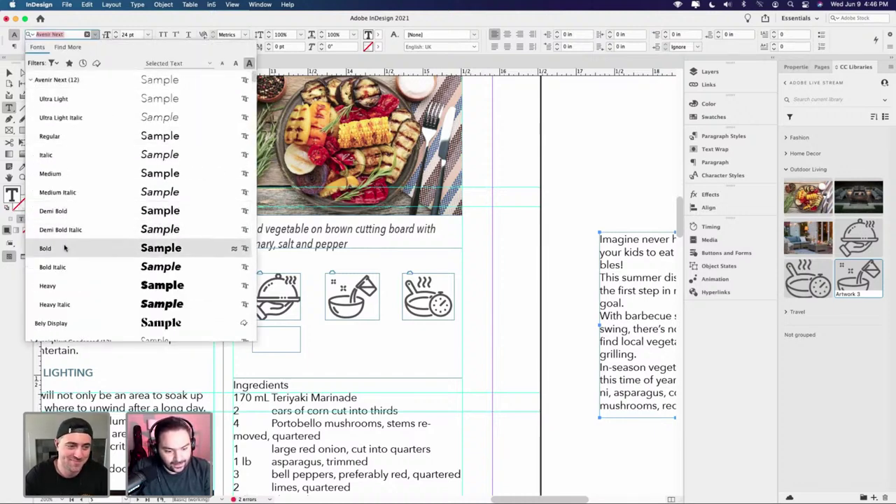
click(56, 174)
- Set the label's size to 10 pt and leading to 12 pt
click(148, 34)
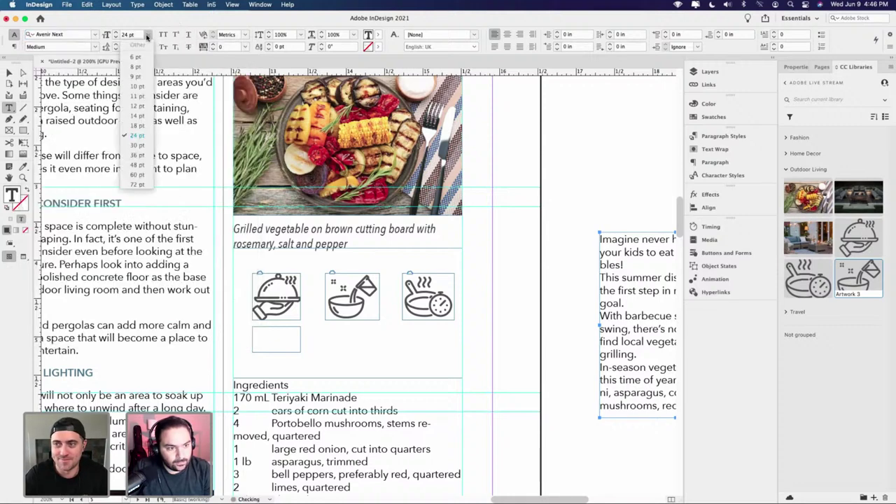
click(138, 86)
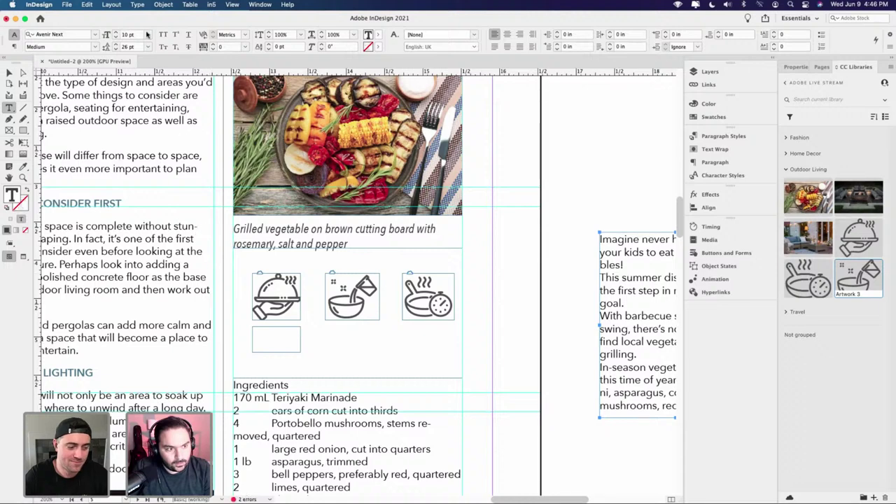
click(148, 46)
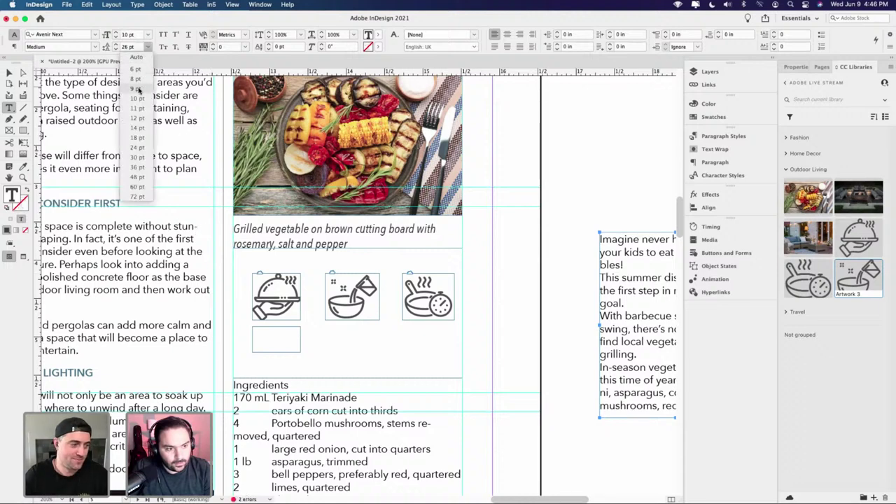
click(138, 118)
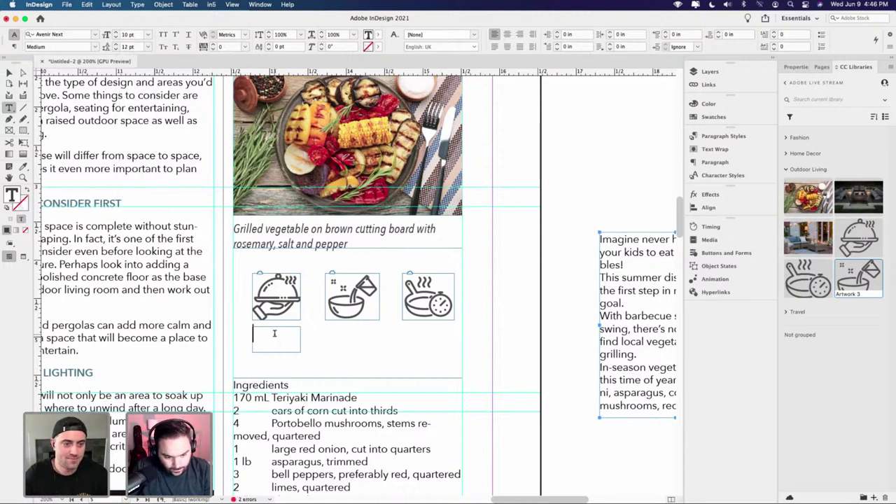
- Type 'Serves' over '3-5', centre both lines, and make SERVES all caps
text(Serves)
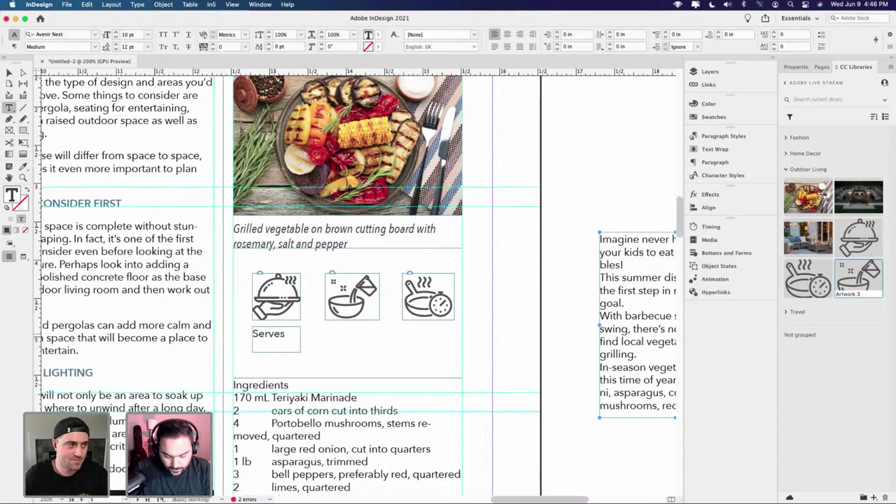
text(3-5)
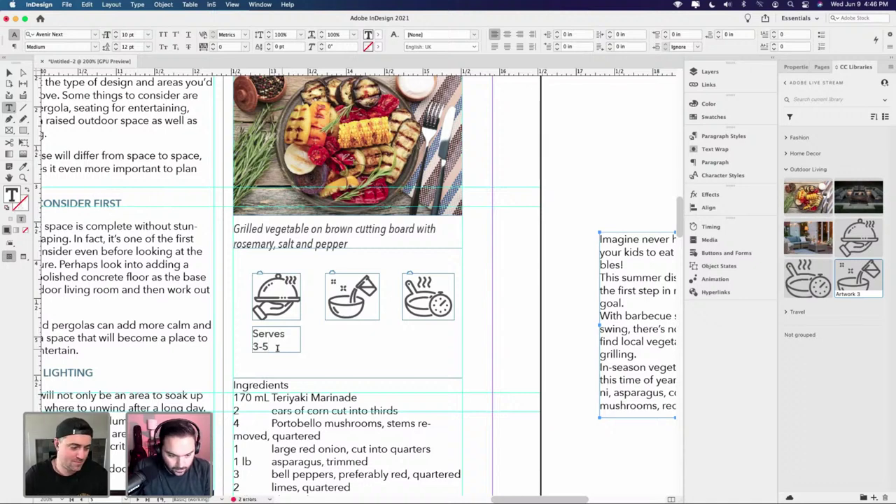
key(super+equal)
key(super+equal)
drag(264, 343, 219, 315)
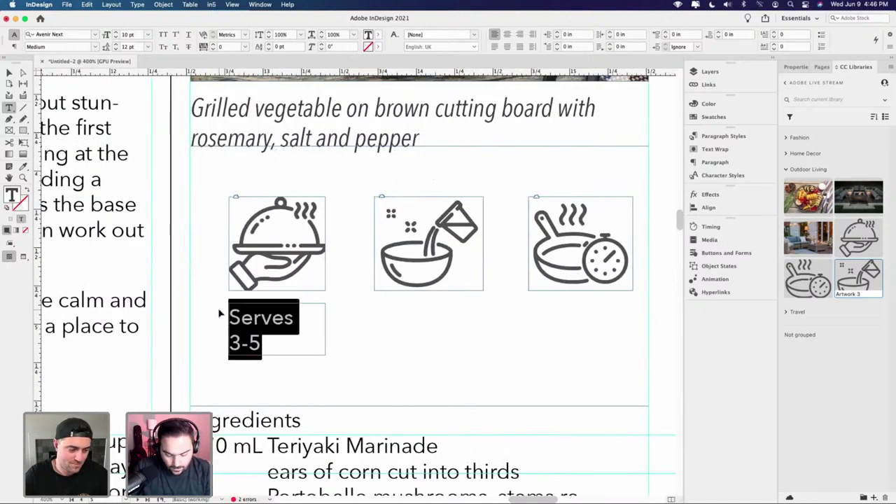
key(super+shift+c)
double_click(280, 317)
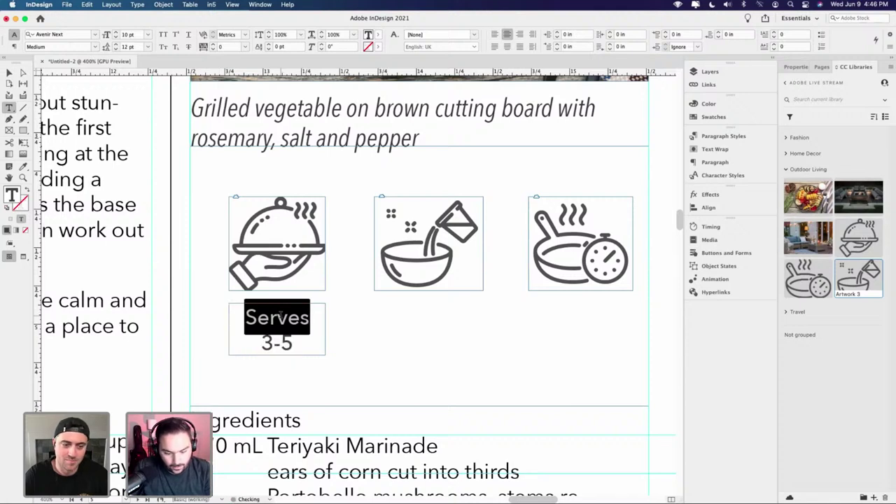
key(super+shift+k)
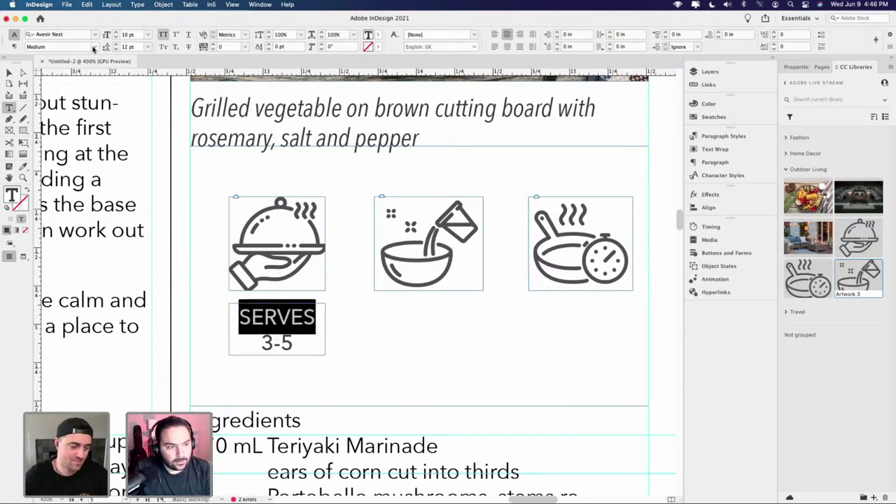
- Make SERVES Demi Bold in the blue-grey swatch C=74 M=49 Y=31
click(96, 46)
click(54, 116)
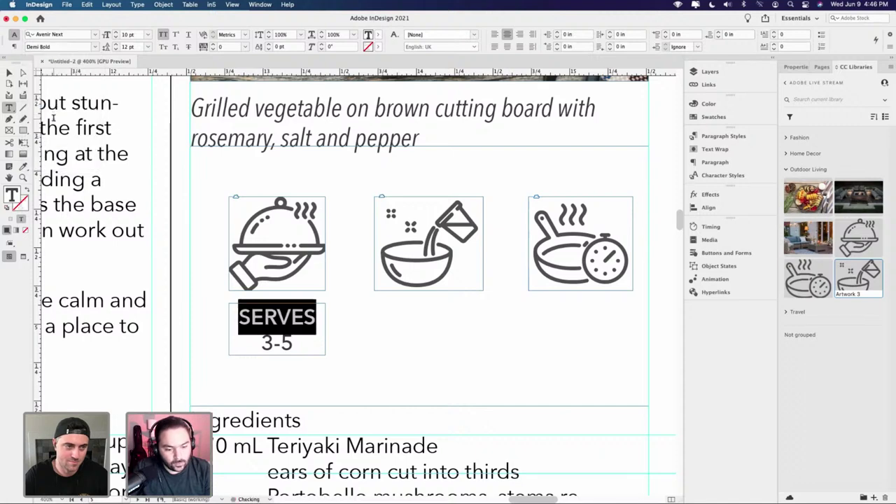
click(713, 117)
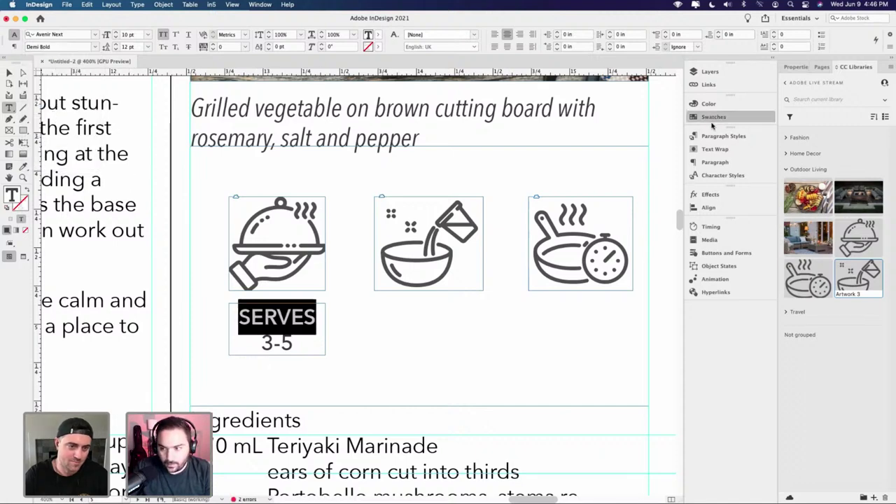
scroll(610, 147, down, 10)
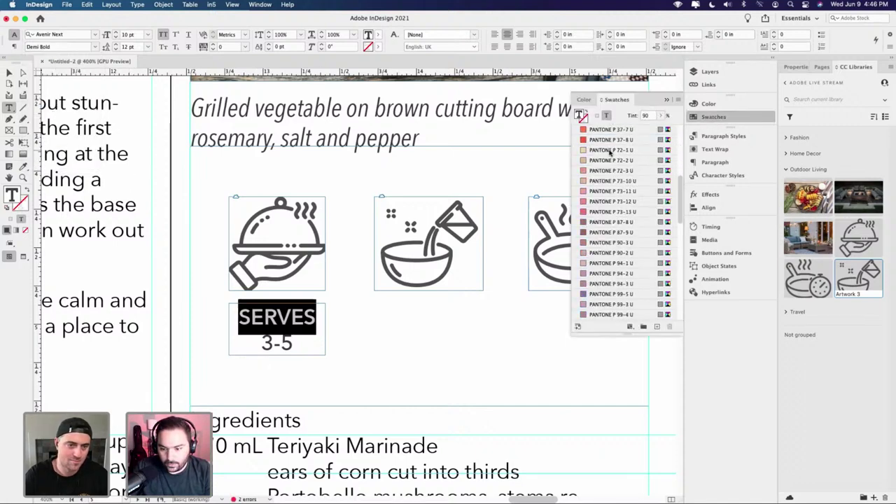
click(592, 274)
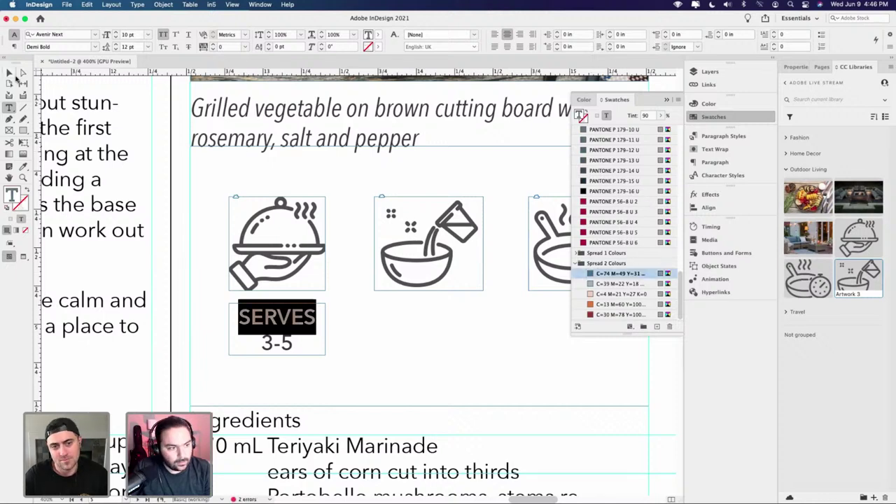
- Shorten the label frame to fit its text and set 3-5 to 8 pt
key(Escape)
click(236, 337)
drag(277, 354, 280, 350)
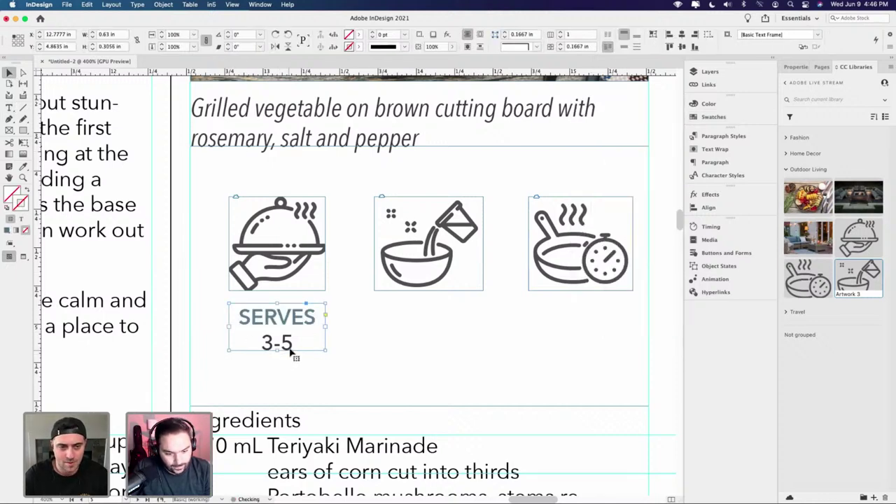
double_click(289, 343)
triple_click(289, 343)
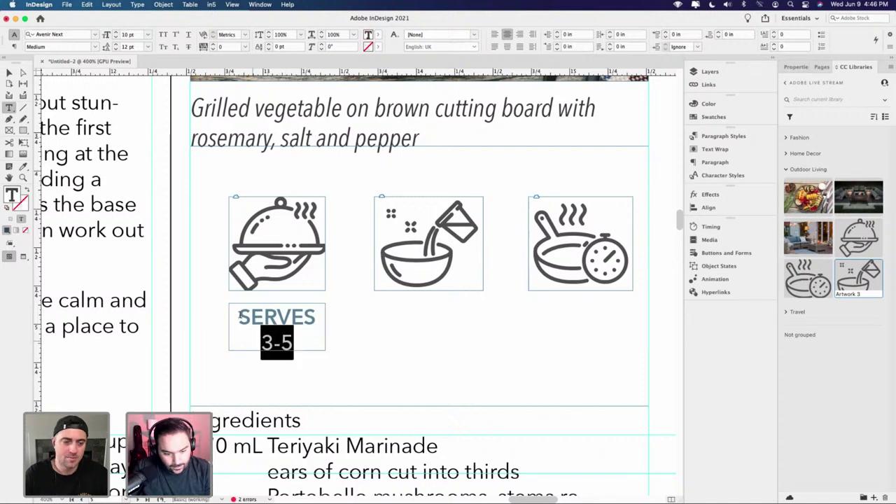
key(super+shift+comma)
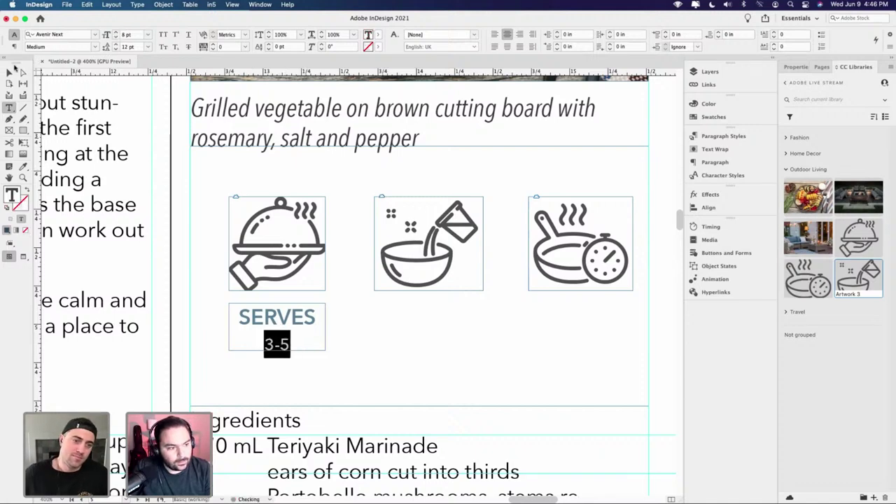
click(10, 72)
click(357, 340)
- Copy the SERVES label under the mixing-bowl icon and widen it slightly
key(w)
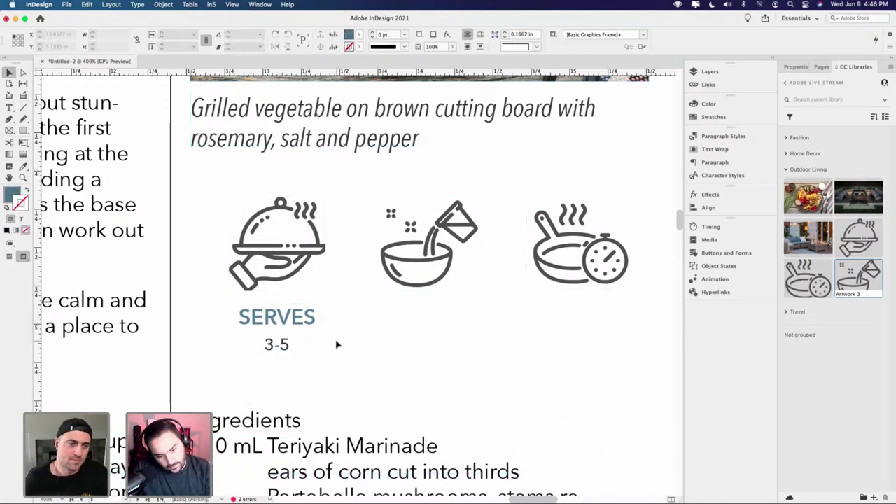
click(304, 342)
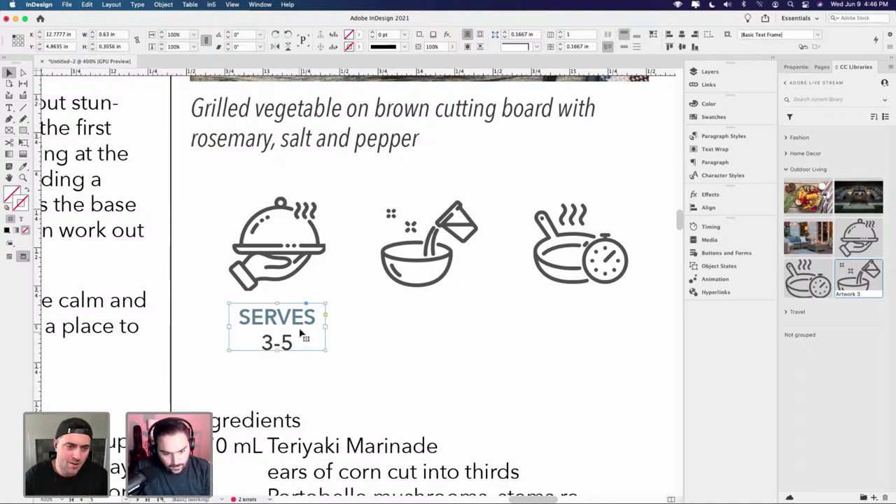
drag(300, 320, 388, 321)
drag(472, 325, 483, 326)
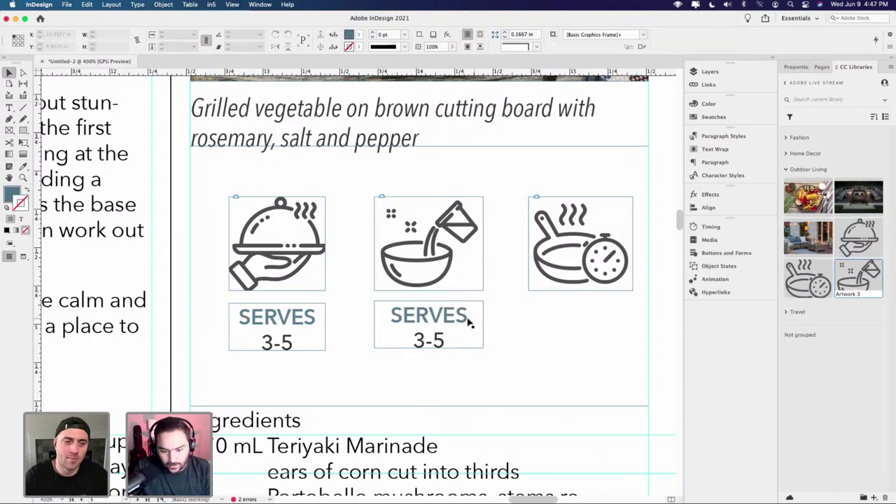
- Retype the middle label copy to read 'PREP' over '20 MIN'
key(w)
double_click(442, 317)
double_click(441, 316)
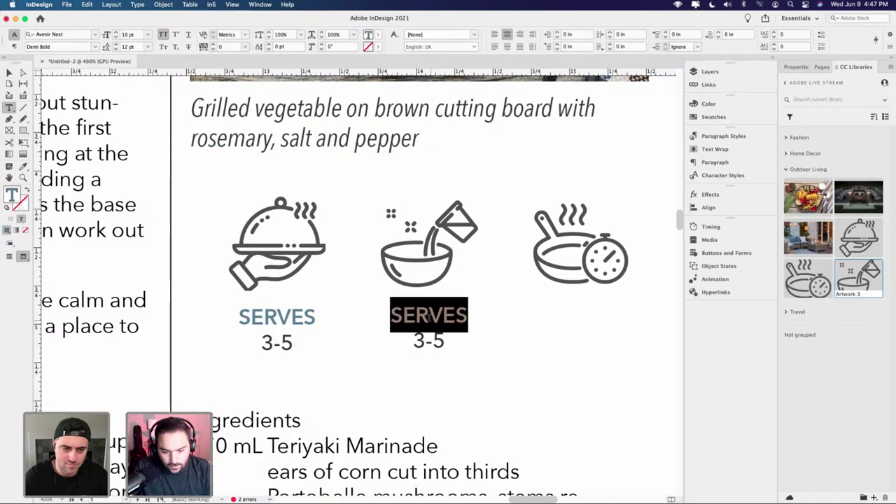
text(PREP)
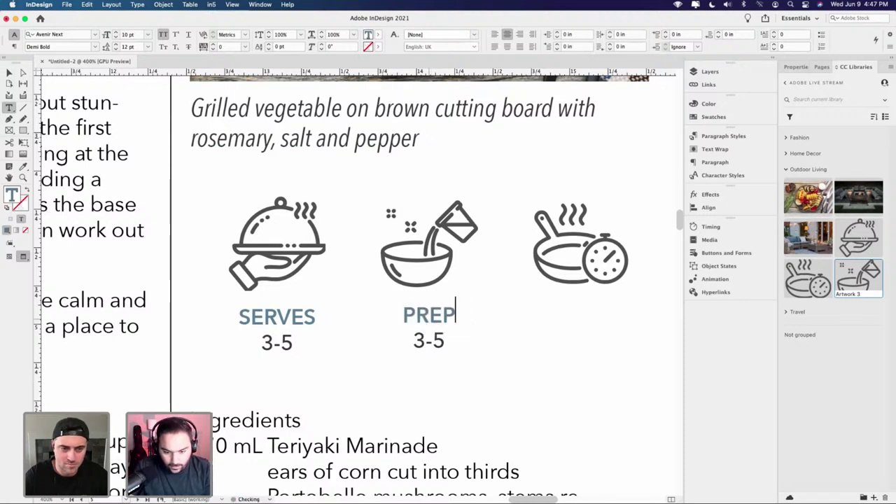
drag(433, 341, 452, 341)
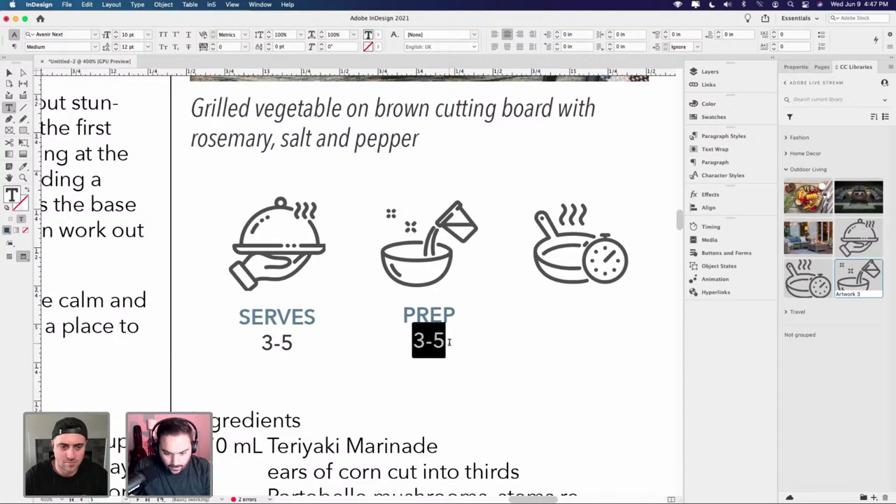
text(20 m)
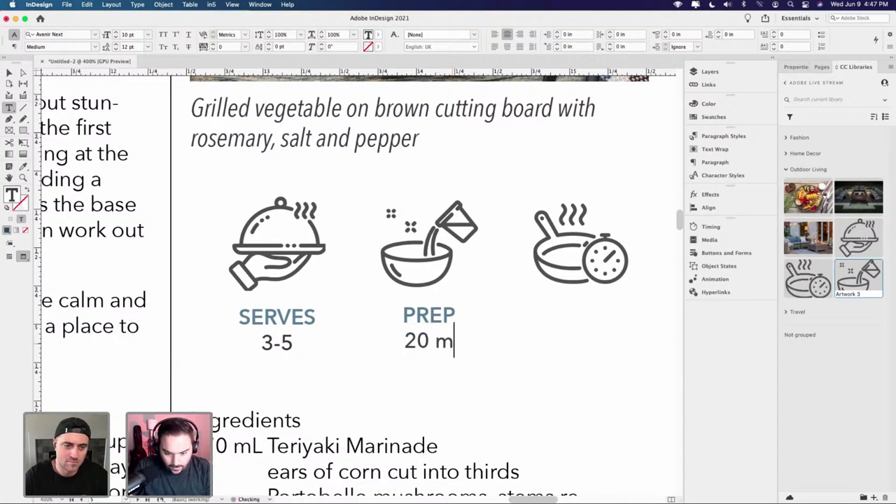
key(BackSpace)
text(MIN)
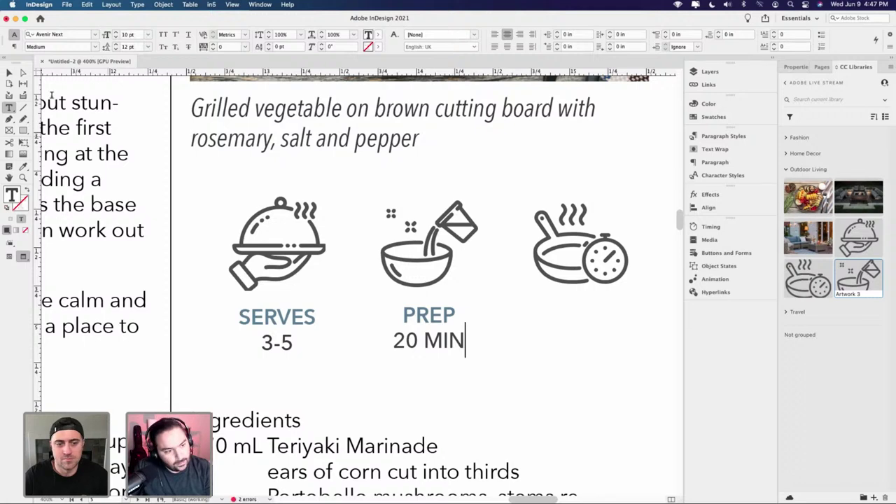
key(Escape)
- Copy the PREP label under the pan-and-stopwatch icon and change PREP to COOK
key(w)
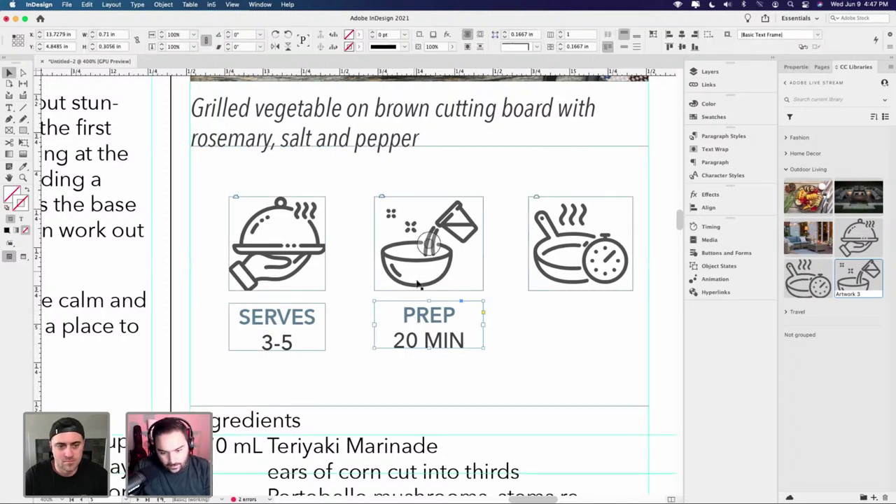
drag(442, 339, 584, 338)
double_click(579, 314)
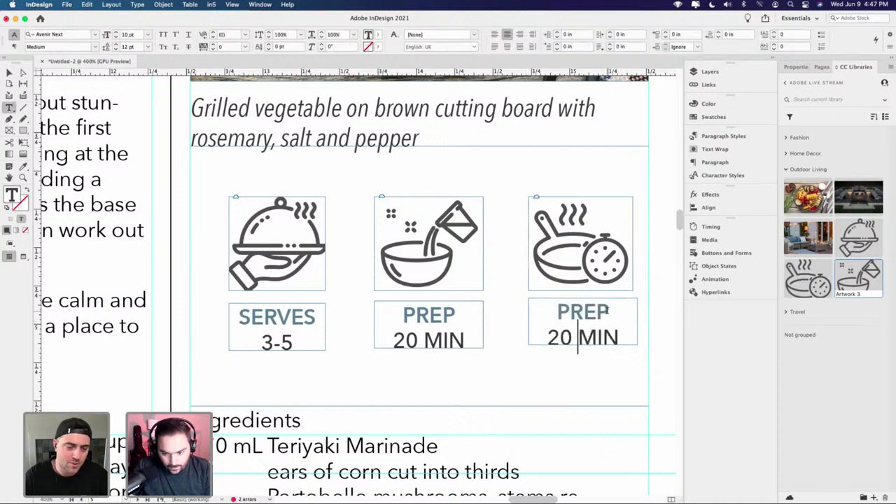
drag(616, 312, 553, 312)
text(COOK)
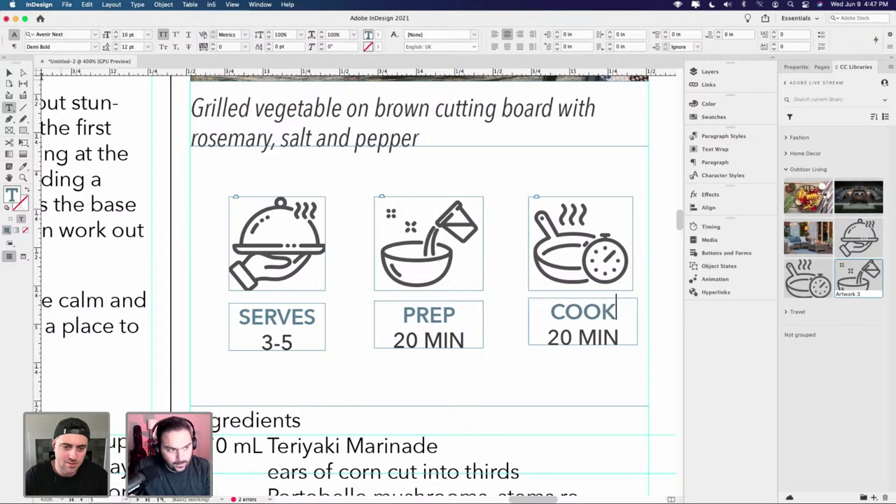
key(Escape)
- Try enlarging the PREP label frame, then undo it and leave the frames as they were
click(382, 337)
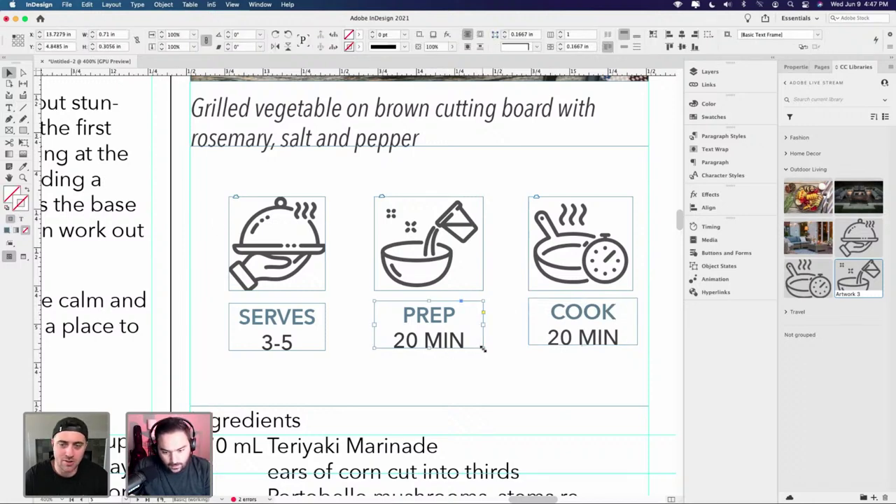
drag(483, 348, 502, 366)
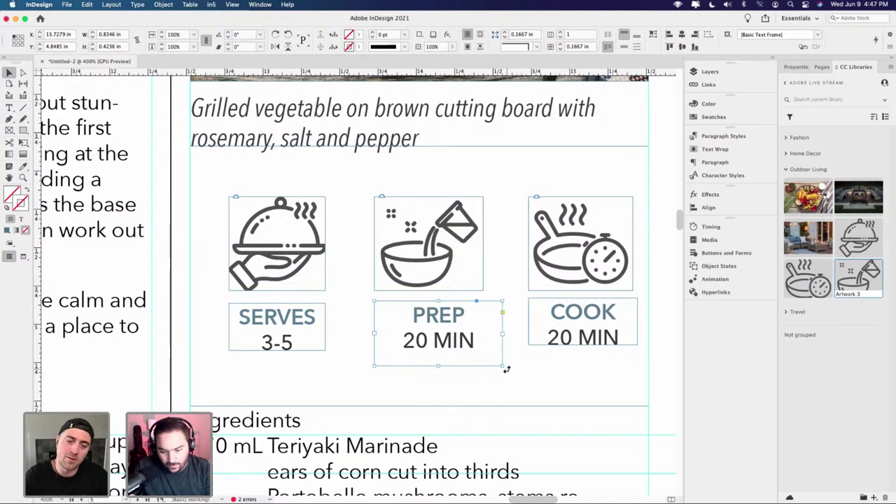
key(super+z)
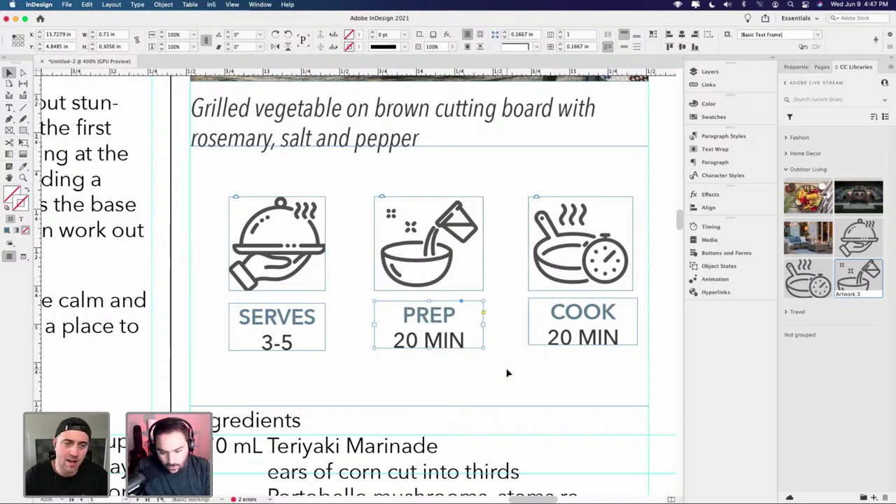
key(w)
key(w)
click(549, 343)
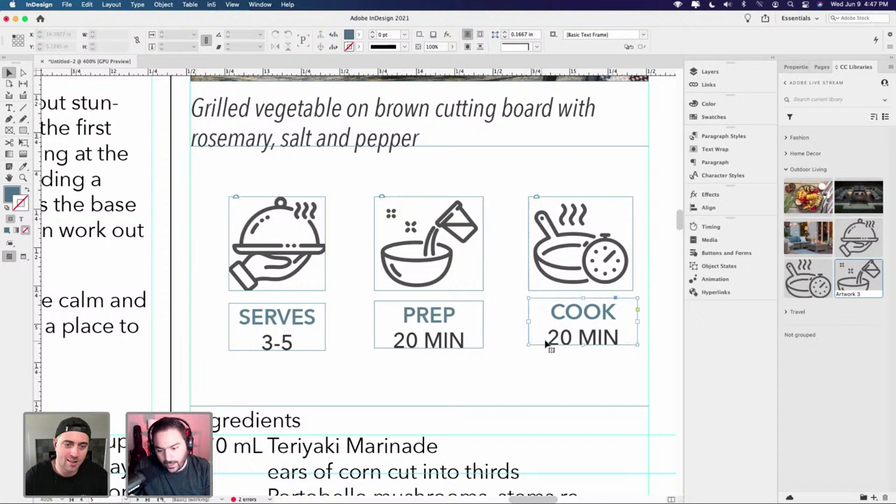
key(w)
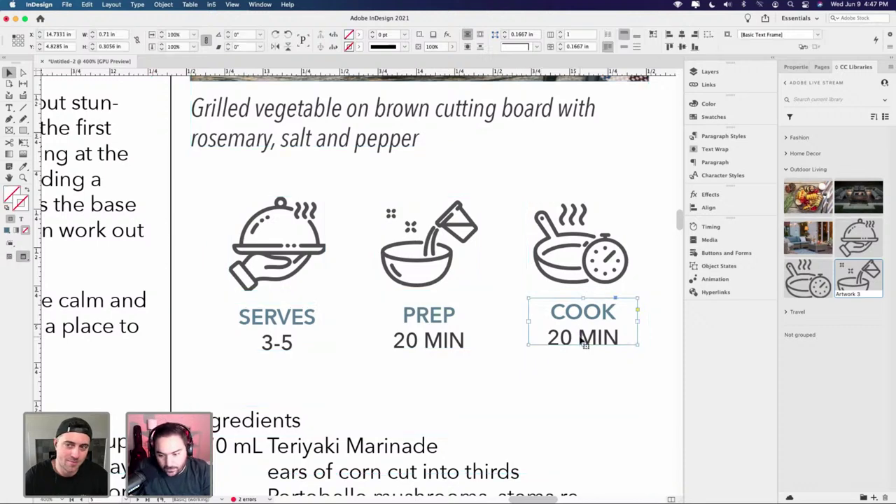
click(552, 362)
key(w)
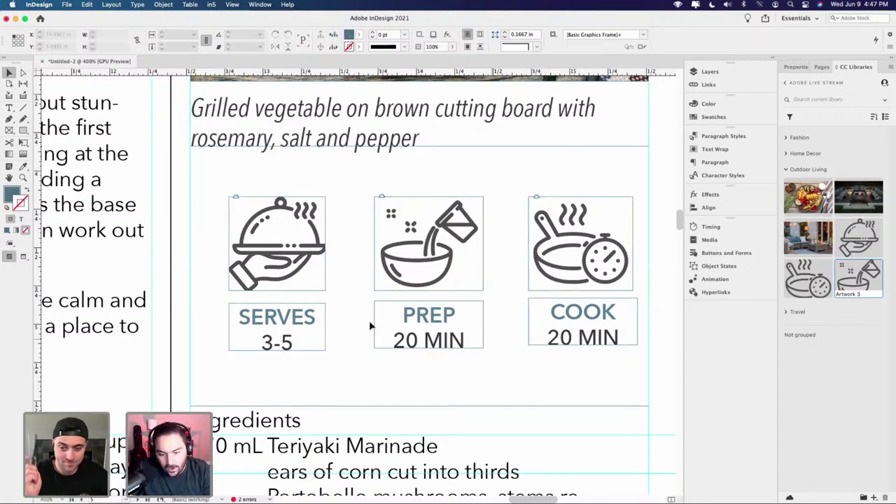
- Check the SERVES formatting and move the COOK label level with PREP
double_click(279, 311)
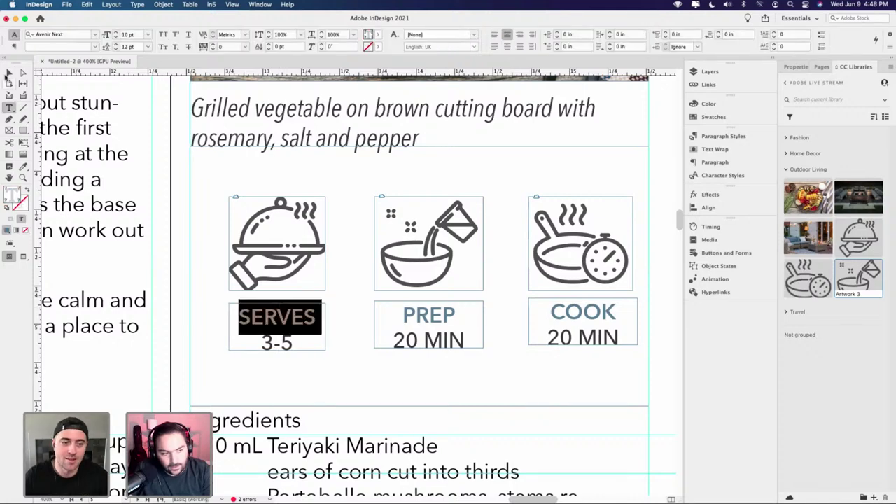
click(9, 73)
click(589, 339)
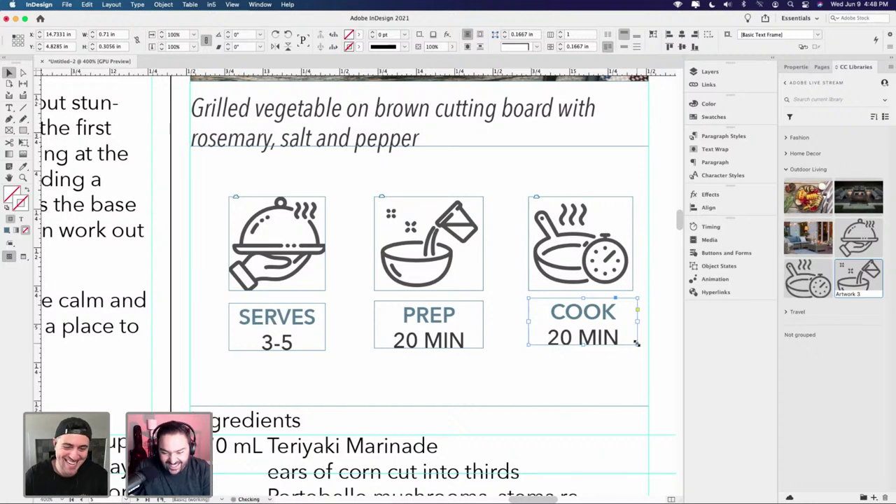
drag(638, 325, 599, 335)
- Select all six icon and label frames and move the row left and slightly up
click(560, 400)
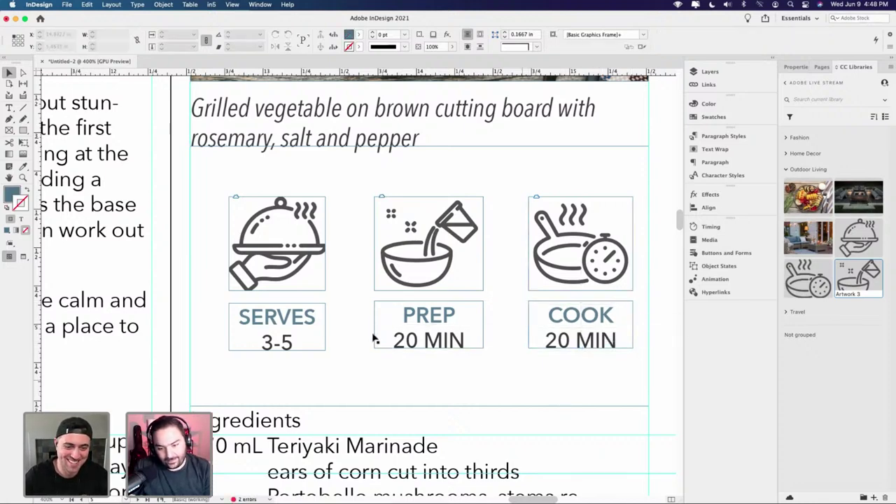
drag(205, 243, 598, 376)
drag(578, 341, 562, 341)
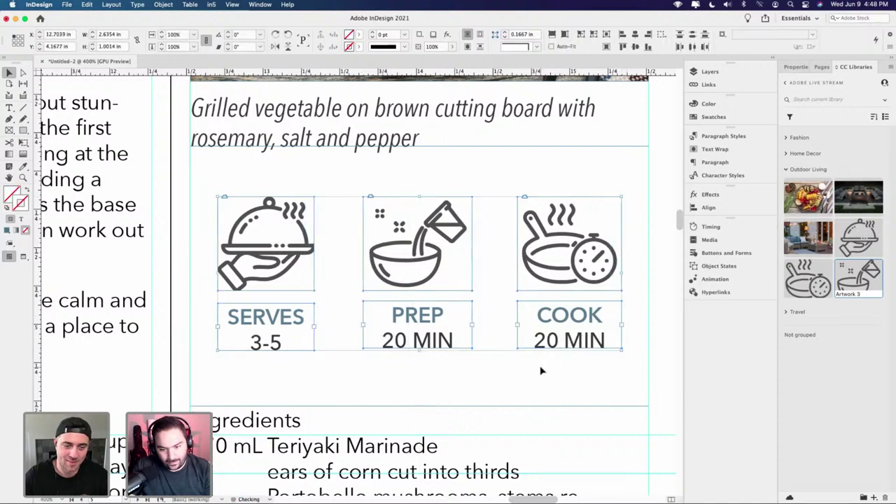
click(540, 371)
drag(202, 240, 586, 344)
key(Up)
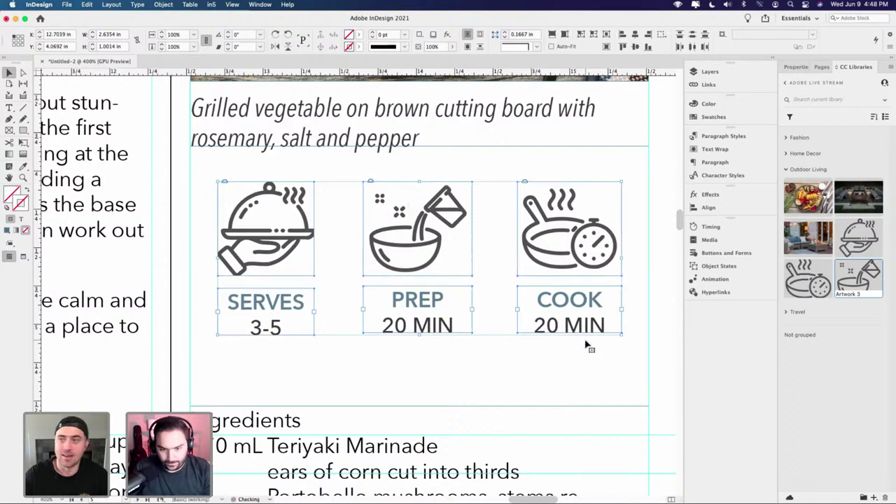
key(Down)
click(541, 384)
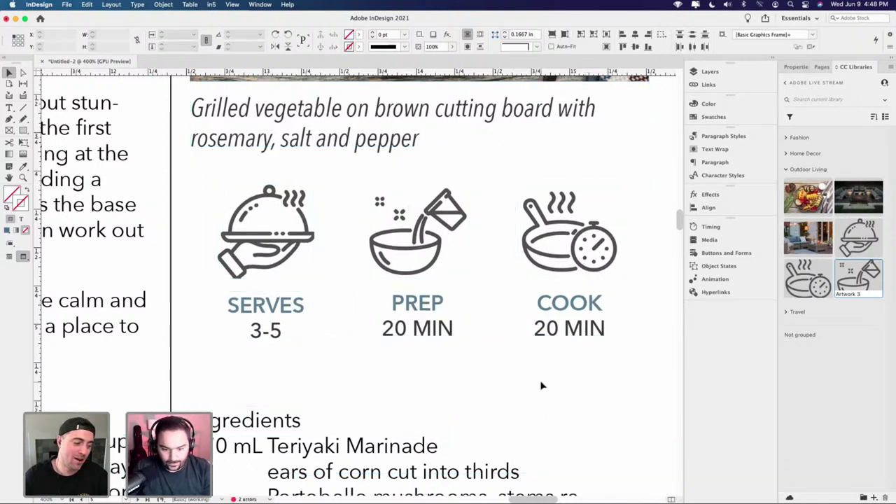
key(super+minus)
key(super+minus)
key(super+minus)
- Move the Ingredients frame's top edge down slightly
click(448, 329)
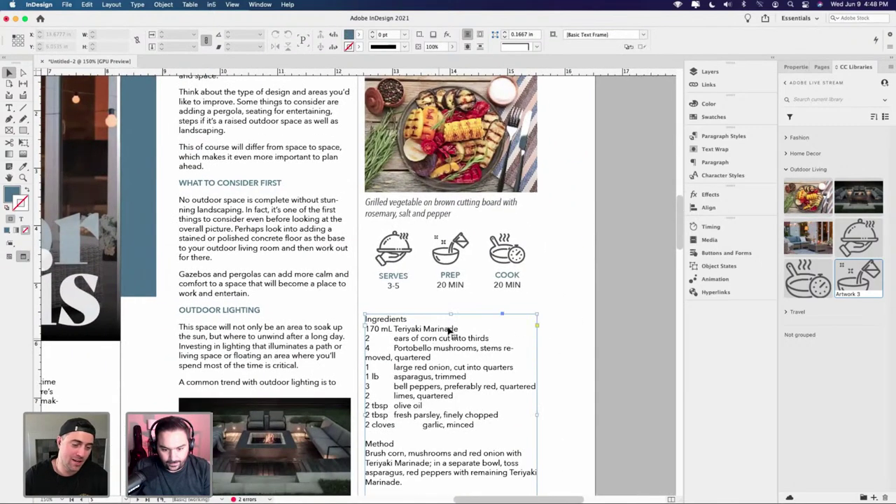
drag(450, 316, 450, 327)
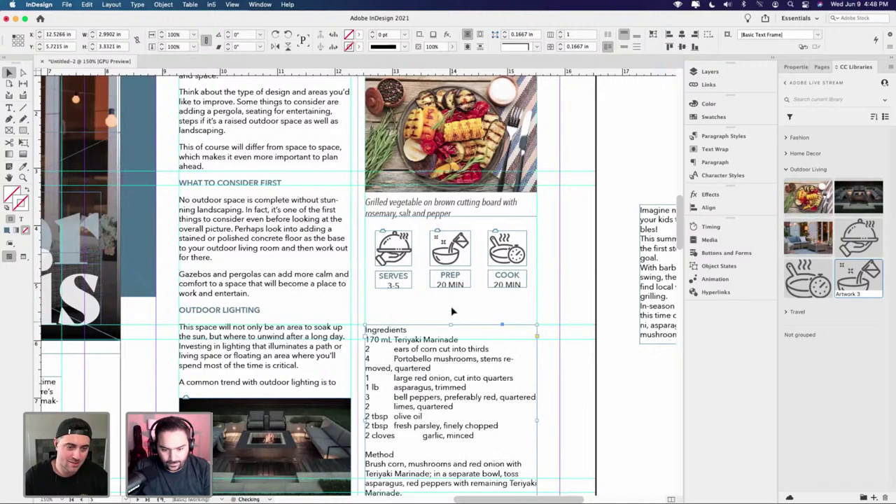
click(453, 312)
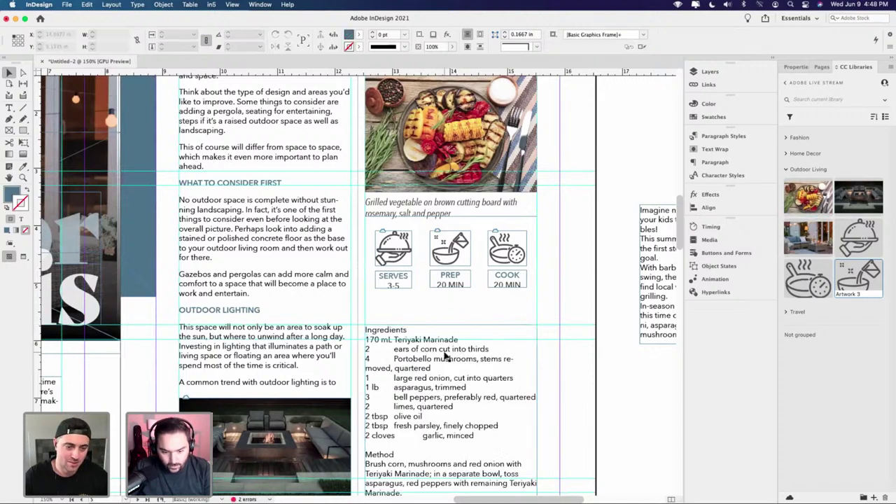
scroll(449, 316, up, 3)
scroll(393, 336, down, 2)
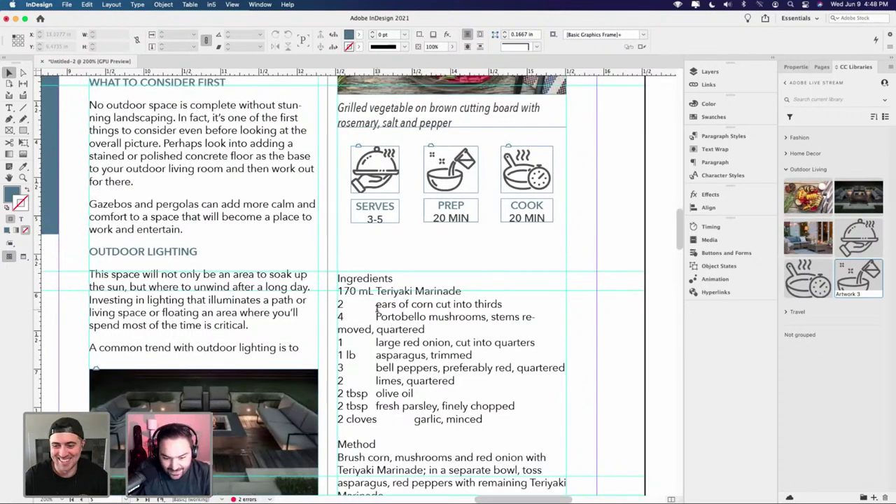
- Turn on Type > Show Hidden Characters to reveal tabs and returns
triple_click(377, 309)
click(377, 309)
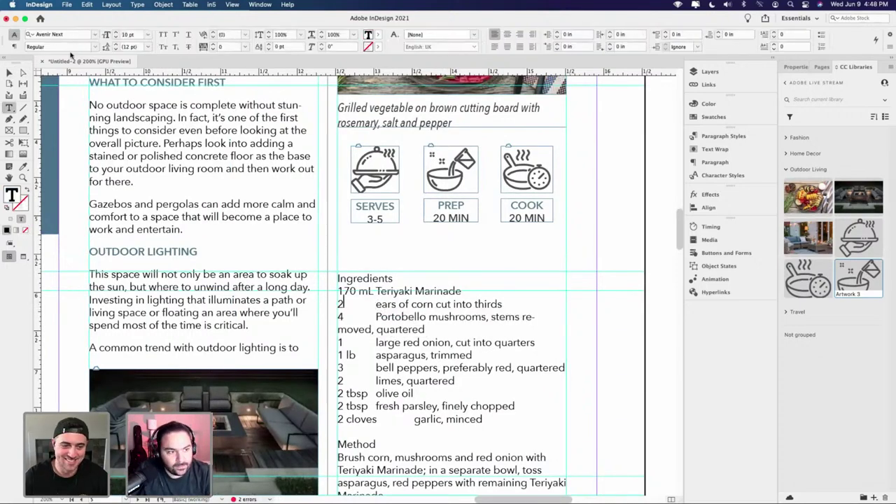
key(Escape)
click(111, 4)
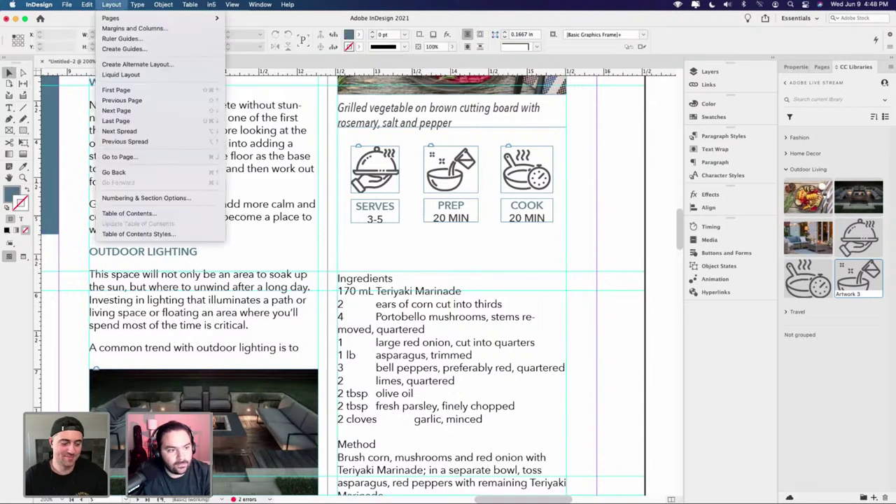
mouse_move(138, 6)
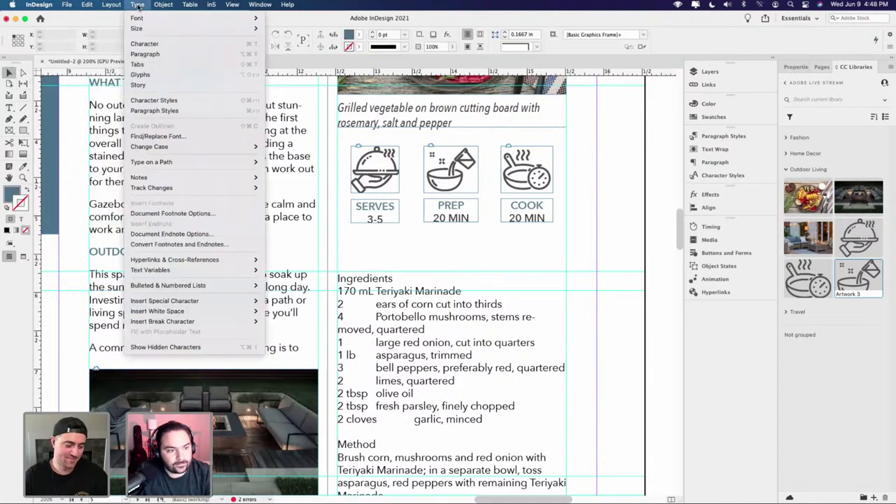
click(161, 346)
- Select all the ingredient lines in the Ingredients list
scroll(379, 325, up, 4)
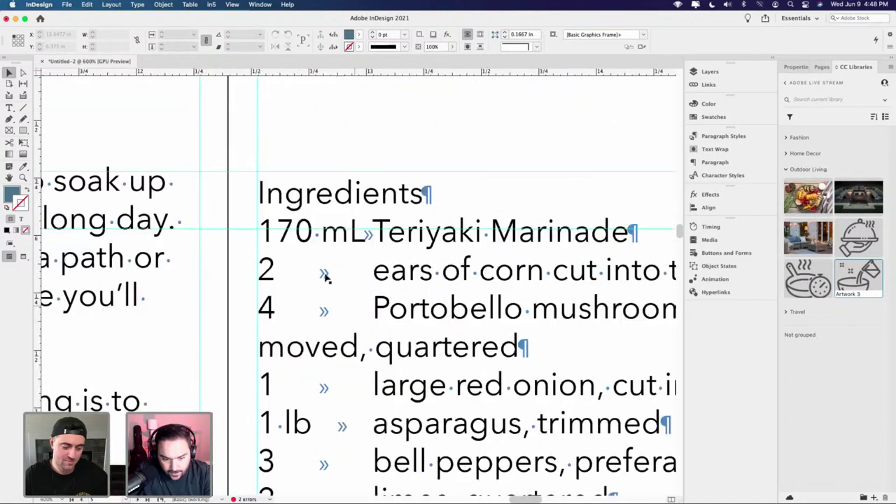
scroll(355, 289, down, 3)
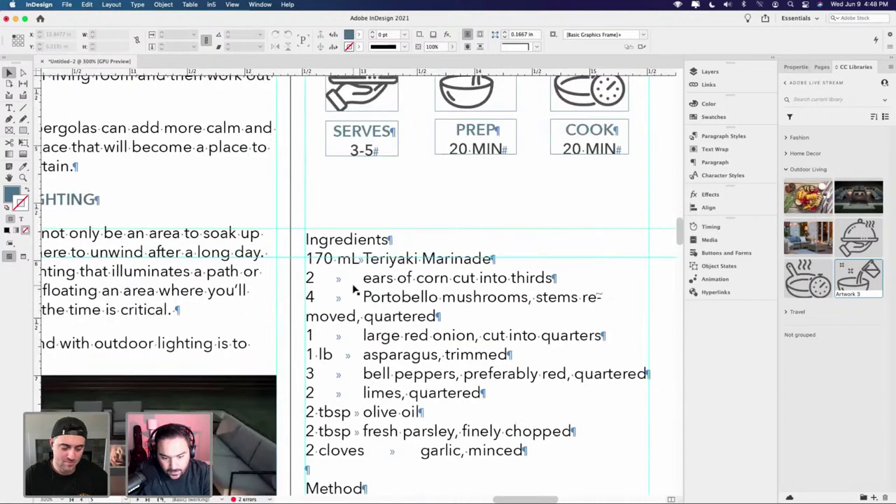
scroll(362, 293, down, 1)
double_click(446, 394)
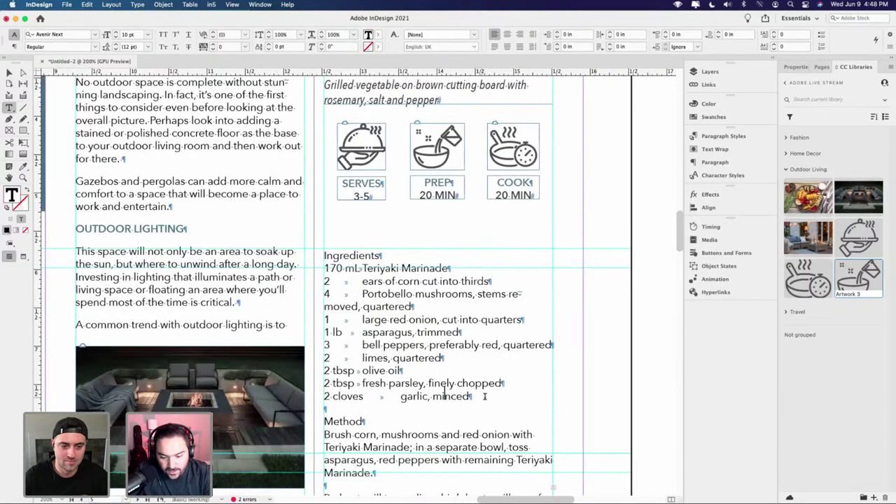
drag(472, 397, 305, 265)
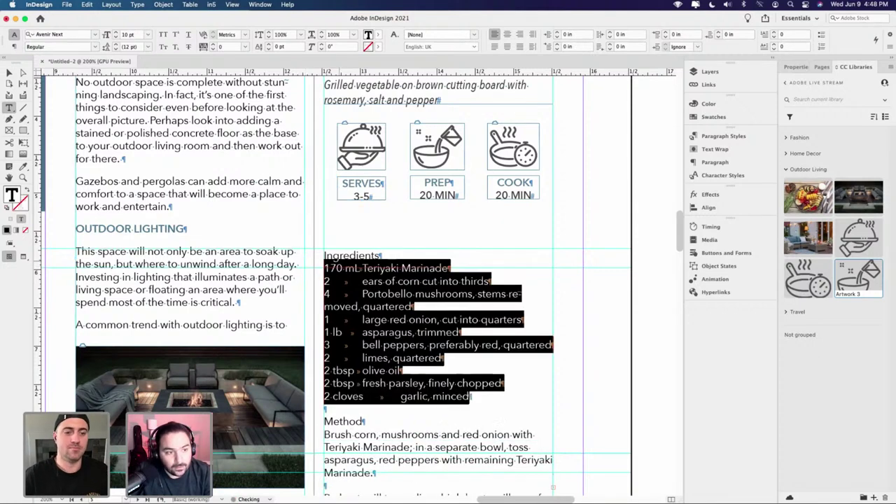
- Choose Type > Tabs to show the tab ruler for the selected ingredient lines
click(134, 5)
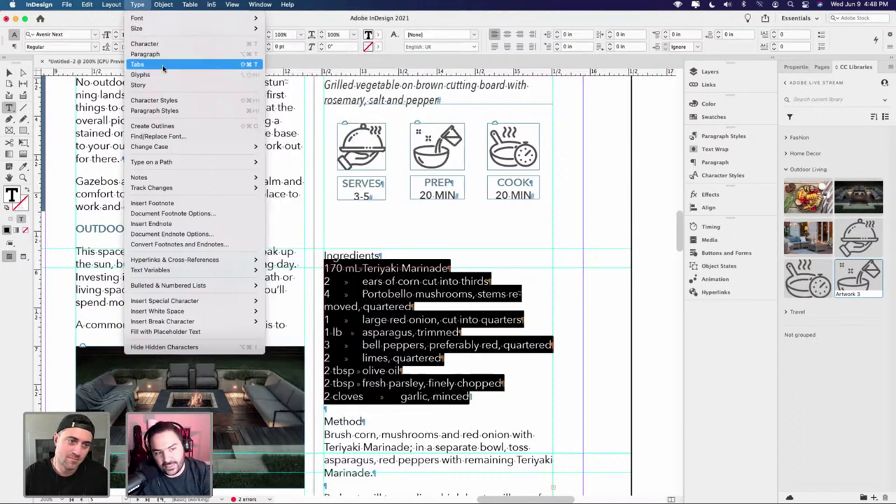
click(164, 66)
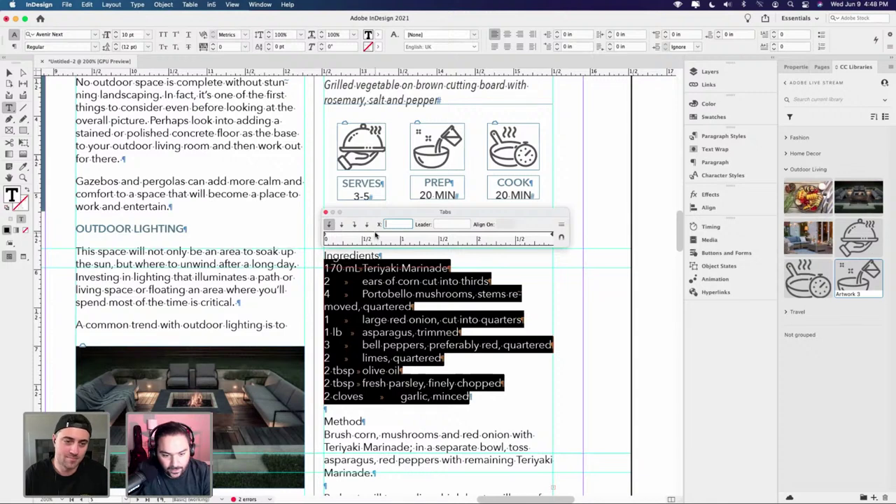
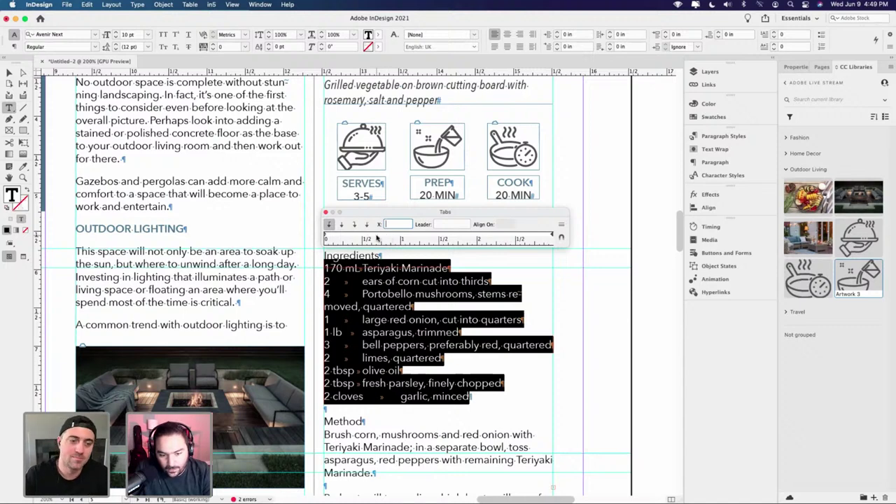
- Set a left tab at 1.1389 in and tuck the wrapped 'stems' line under the description column
mouse_move(411, 238)
mouse_down()
mouse_move(420, 237)
mouse_move(411, 238)
mouse_up()
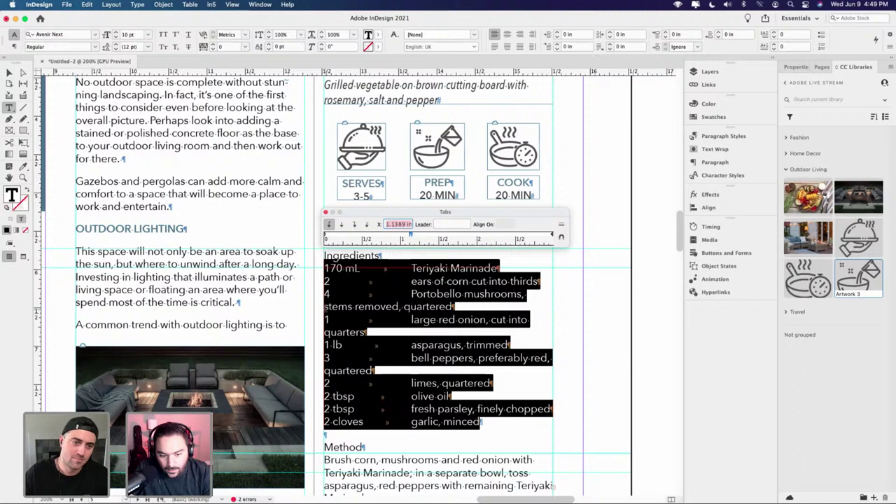
click(387, 314)
click(523, 293)
key(BackSpace)
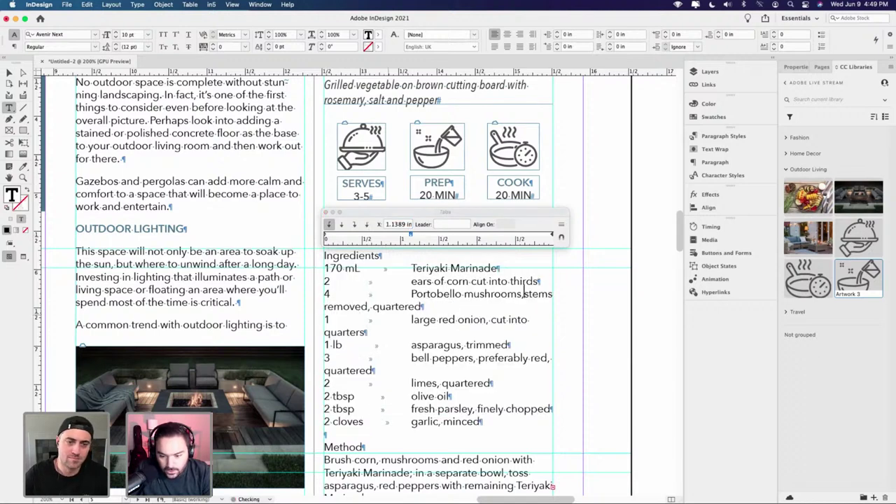
key(shift+Return)
key(Tab)
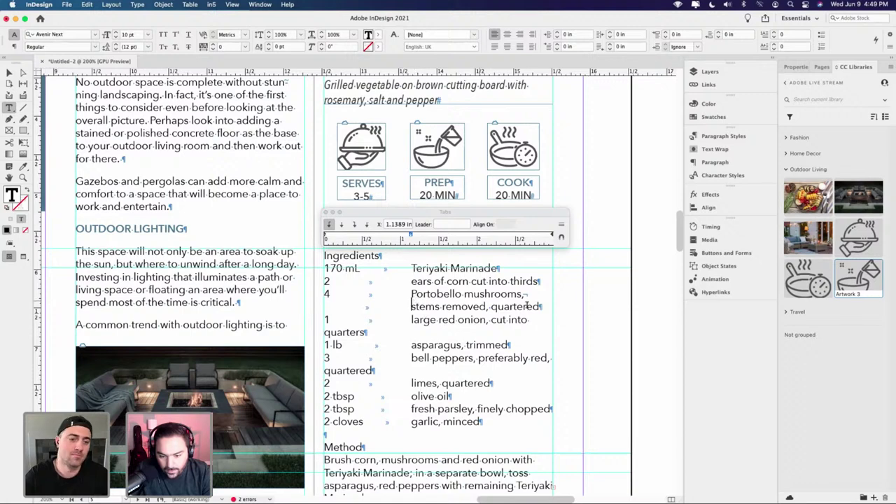
drag(540, 306, 419, 295)
click(373, 319)
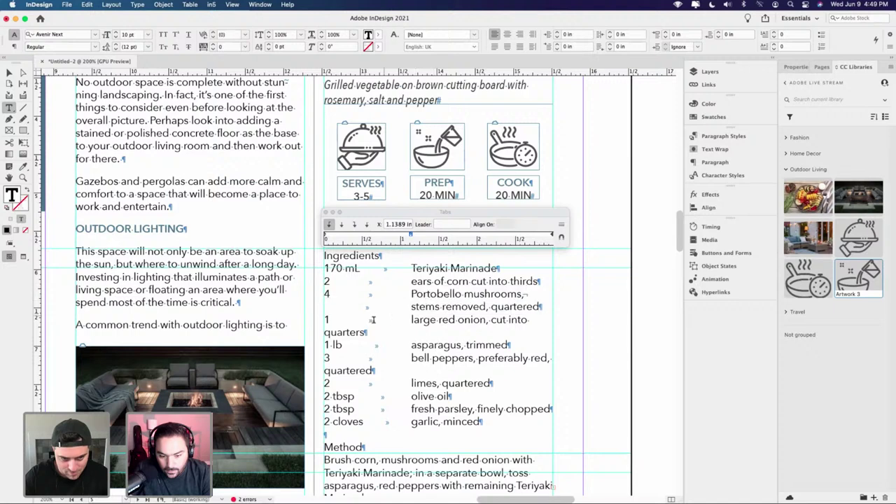
- Move the red onion's wrapped word 'quarters' under the description column with a forced break and tab
click(324, 333)
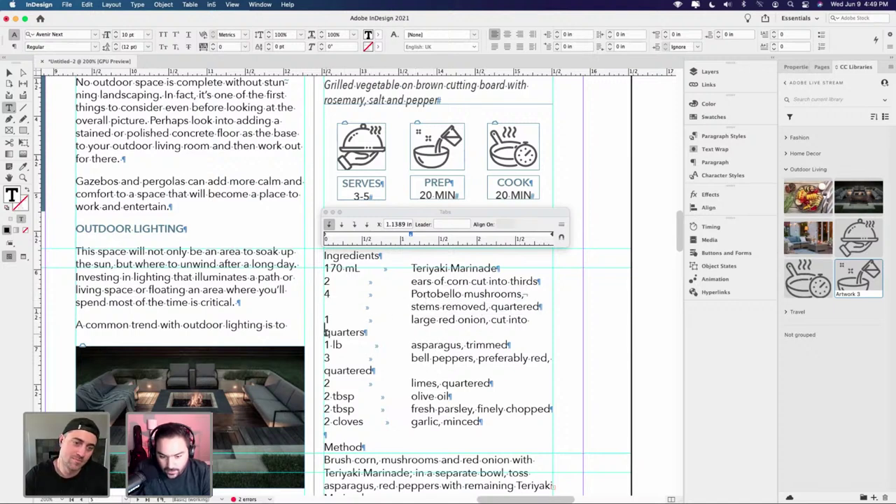
key(BackSpace)
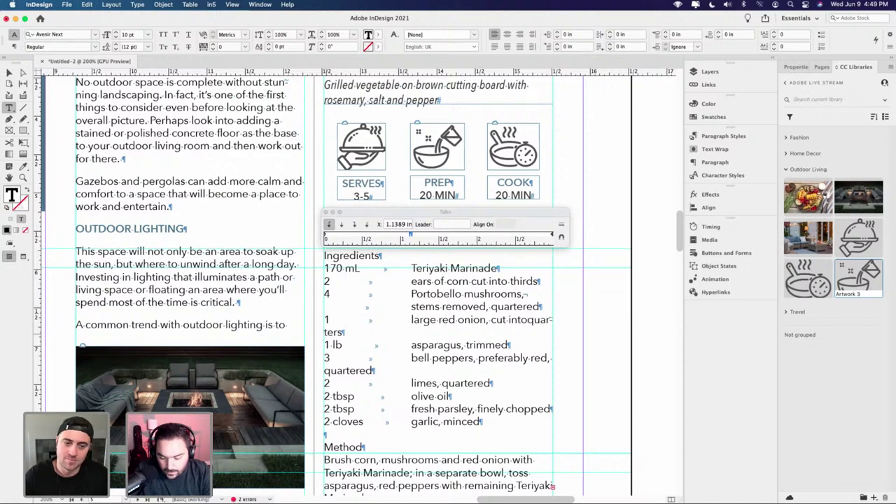
key(shift+Return)
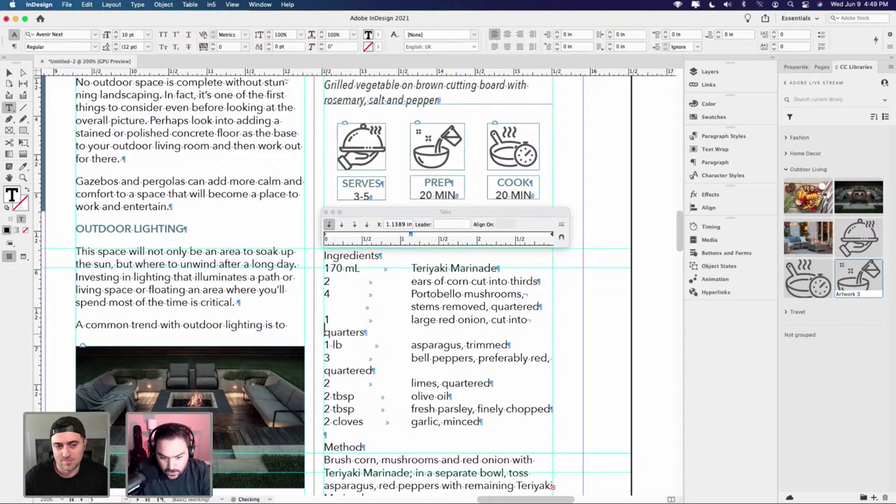
key(Tab)
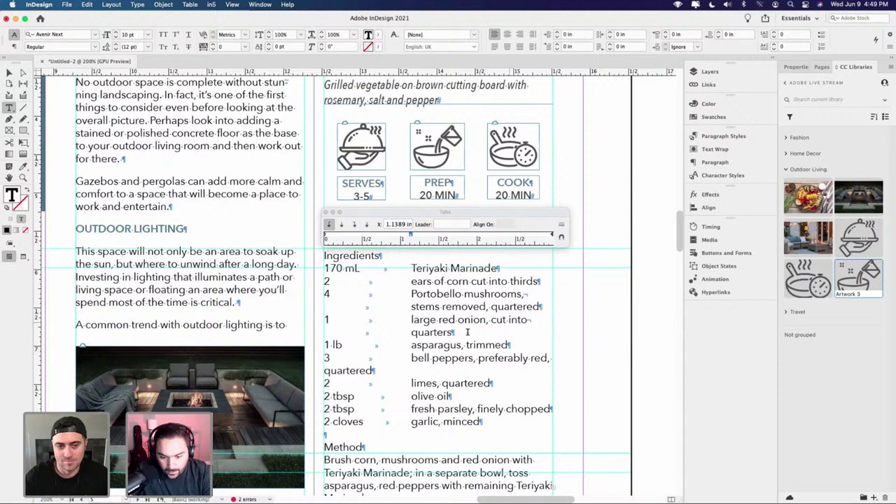
click(326, 212)
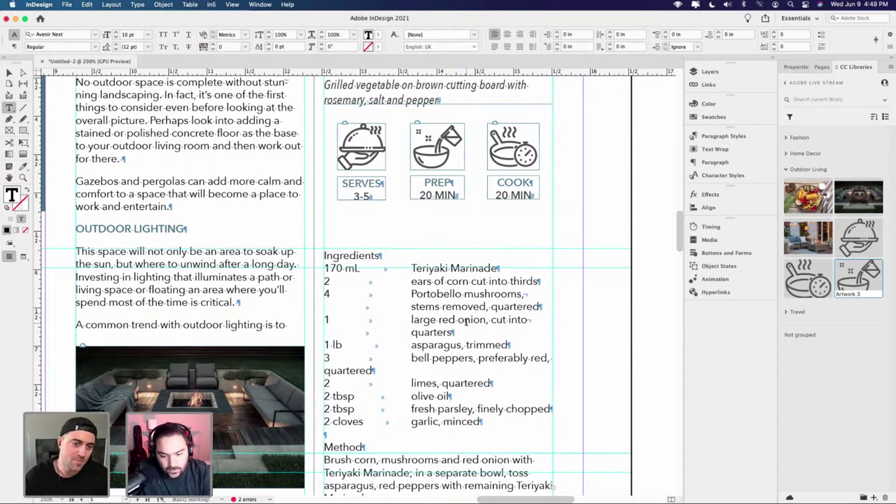
click(467, 332)
drag(483, 422, 277, 265)
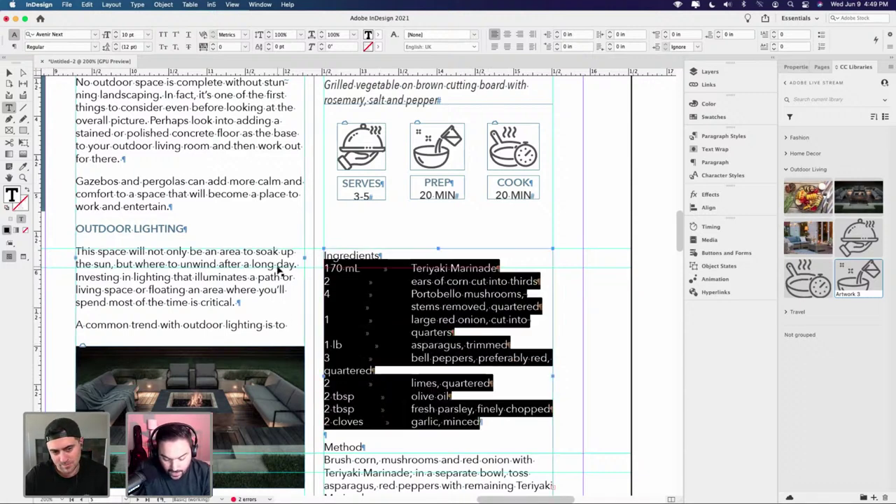
key(super+shift+t)
click(443, 224)
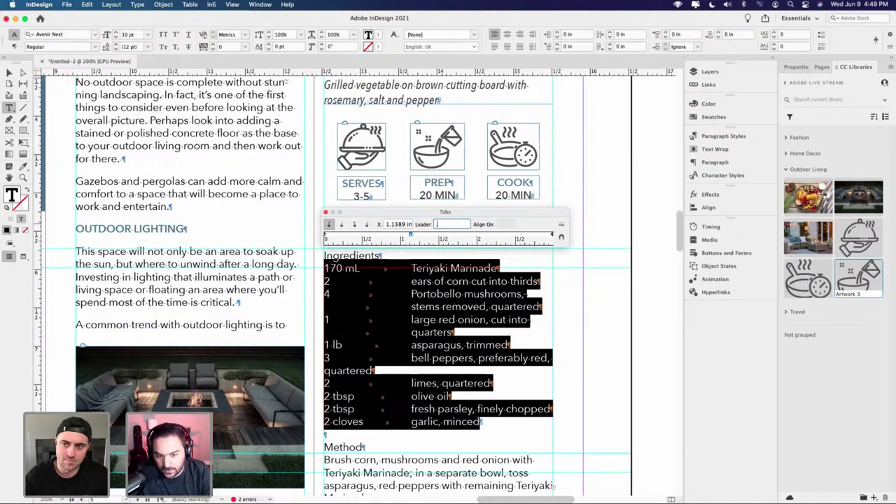
text(.)
key(Return)
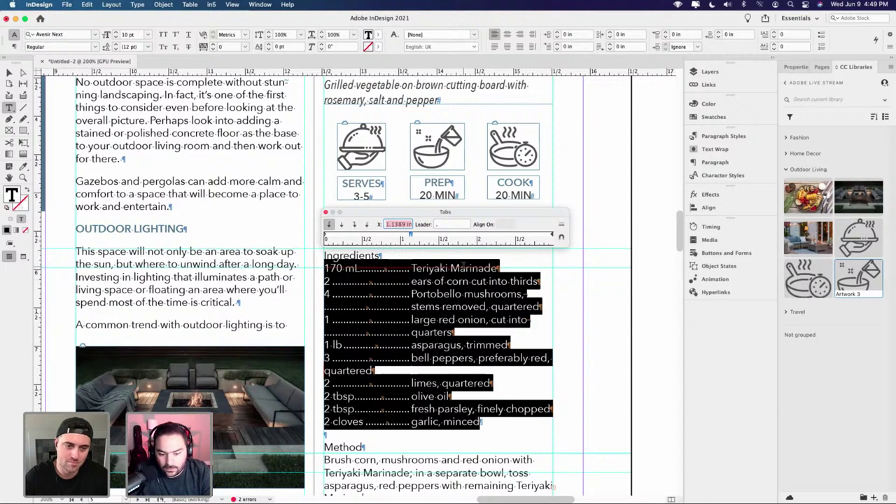
click(443, 224)
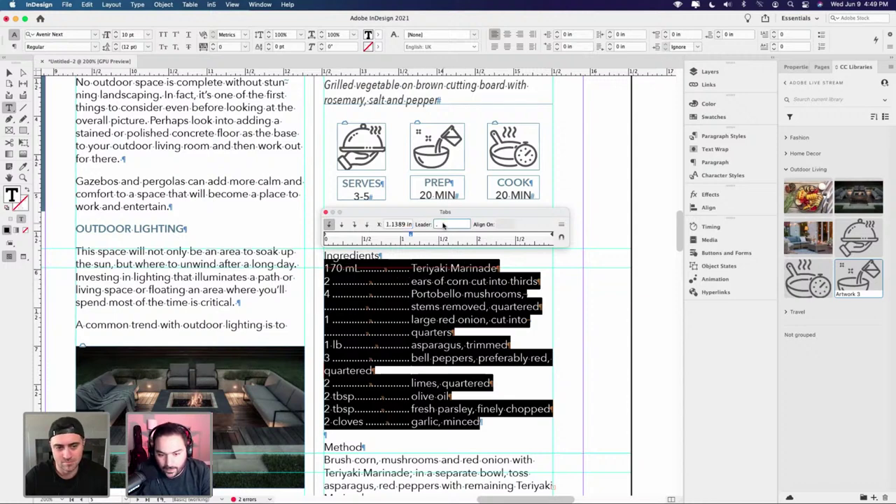
key(Return)
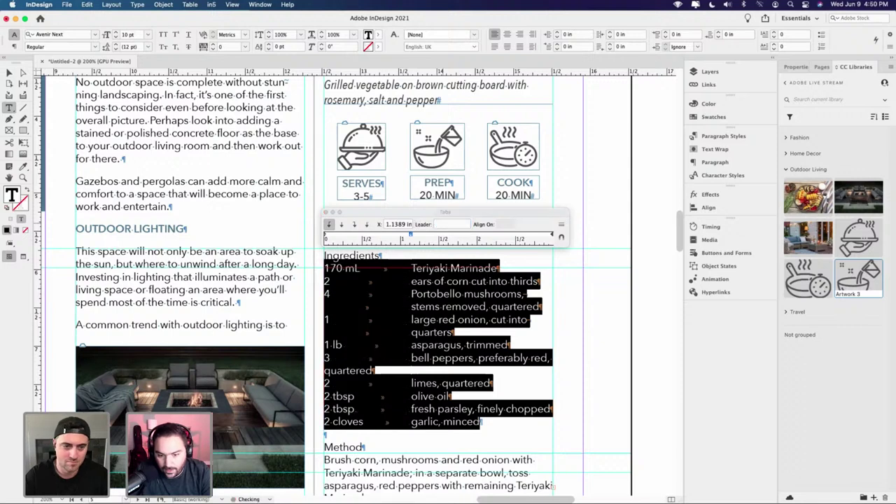
click(326, 212)
drag(379, 256, 322, 255)
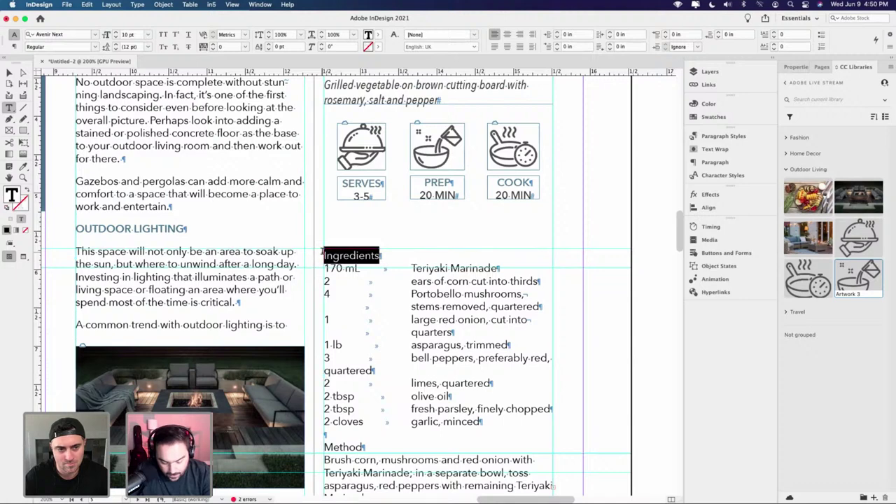
- Set the INGREDIENTS heading in all caps Avenir Next Demi Bold
key(super+shift+k)
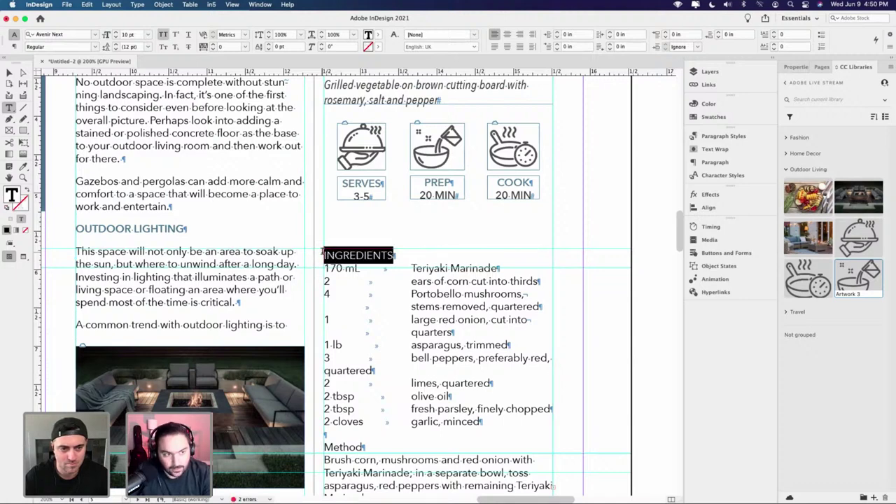
click(95, 47)
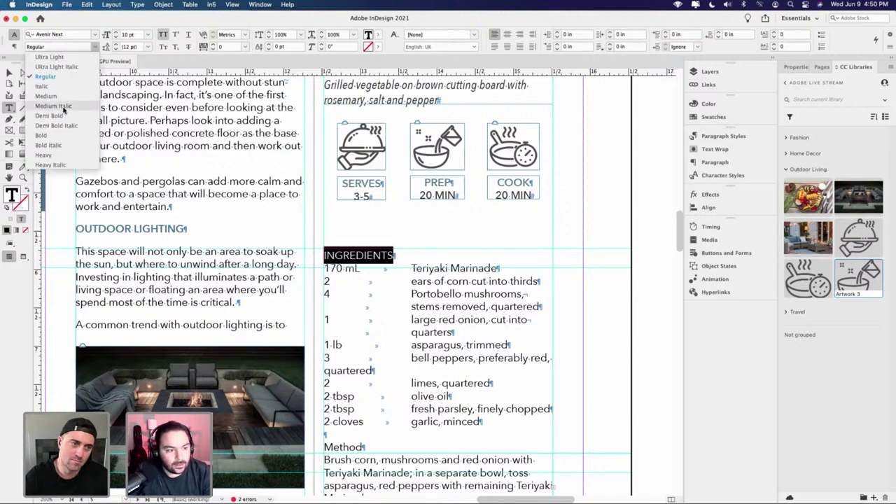
click(58, 135)
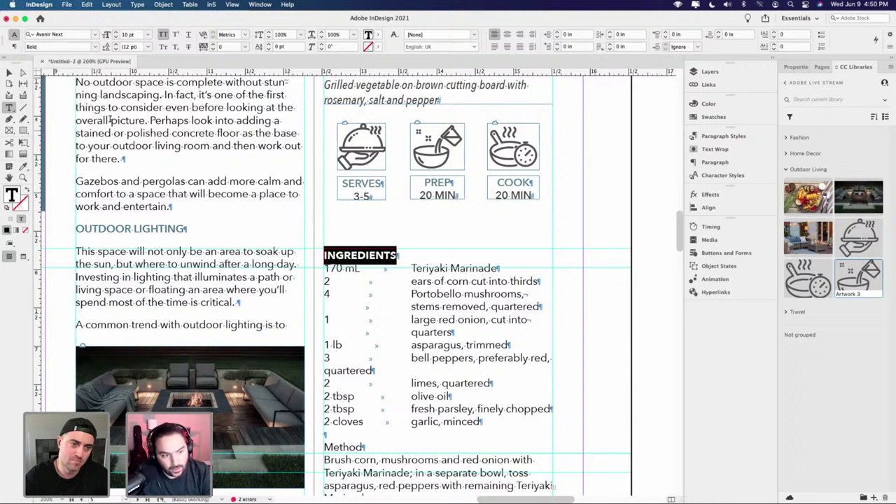
click(96, 47)
click(56, 116)
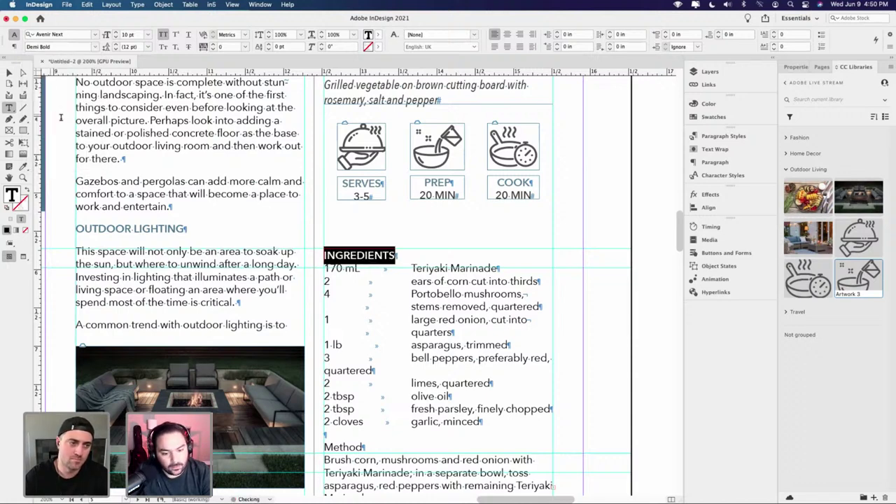
click(382, 256)
- Preview the whole spread without guides, then select the Method heading text
scroll(397, 322, down, 3)
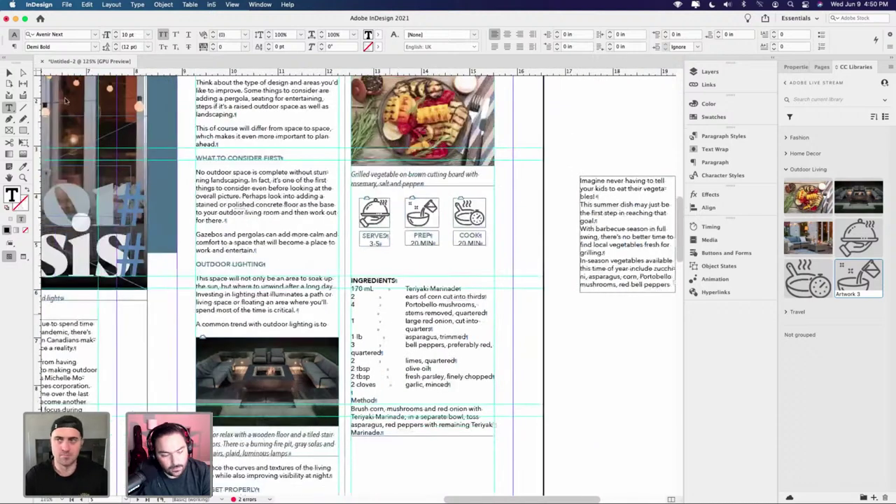
key(Escape)
key(super+shift+a)
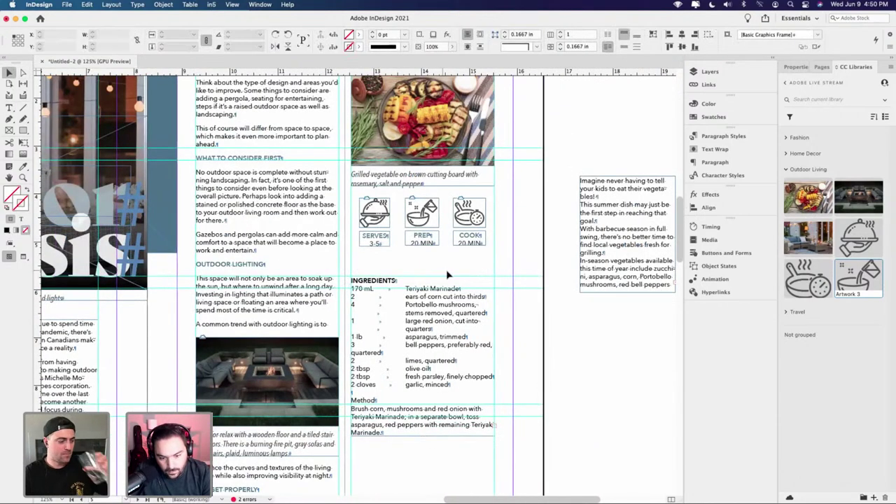
key(w)
scroll(456, 261, down, 2)
scroll(457, 260, down, 2)
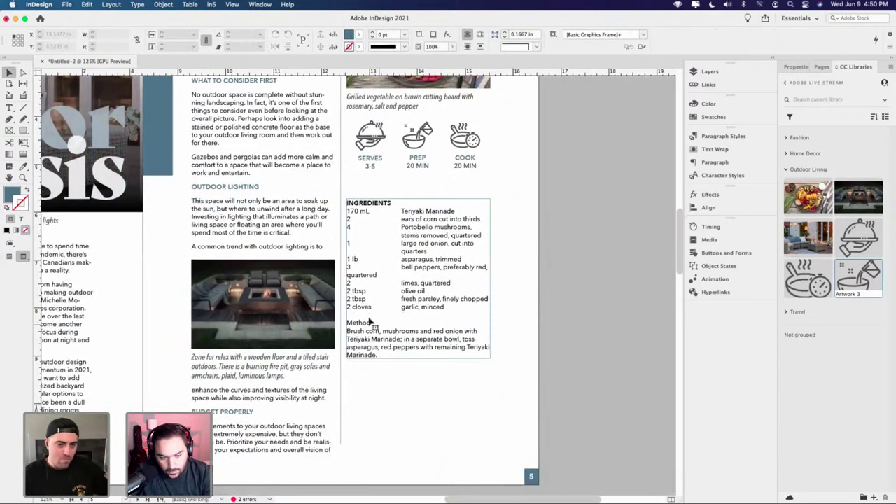
key(t)
drag(379, 325, 339, 324)
- Restyle the Method heading as METHOD in all caps Demi Bold, matching INGREDIENTS
click(438, 309)
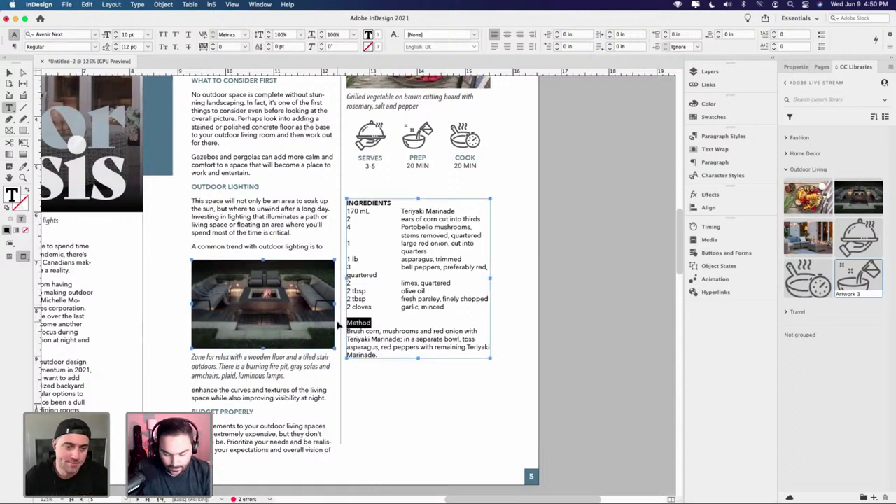
key(super+shift+k)
key(super+shift+b)
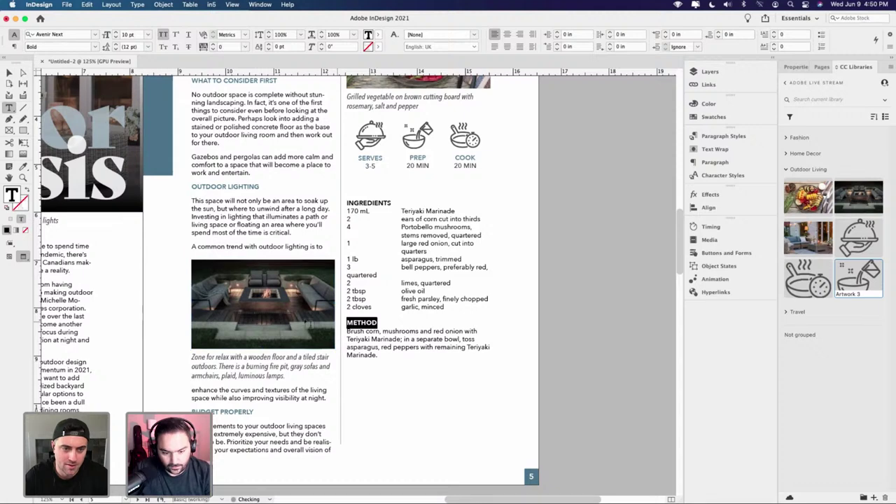
click(95, 46)
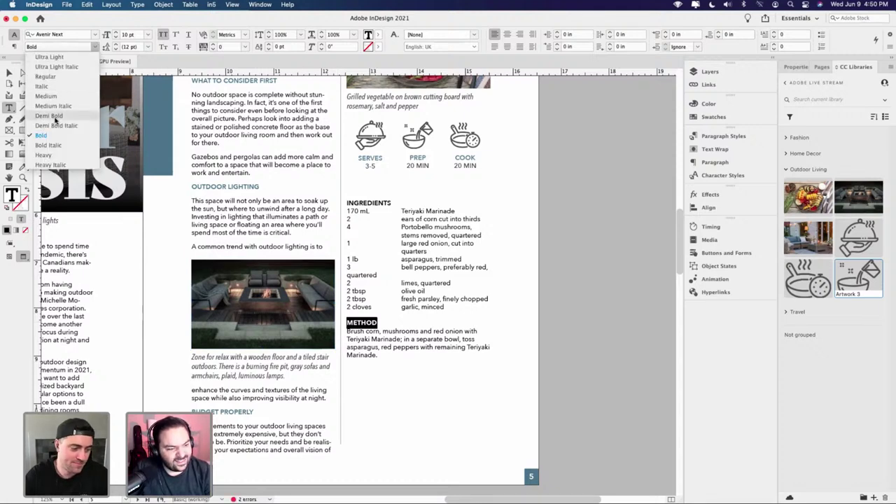
click(55, 116)
click(10, 76)
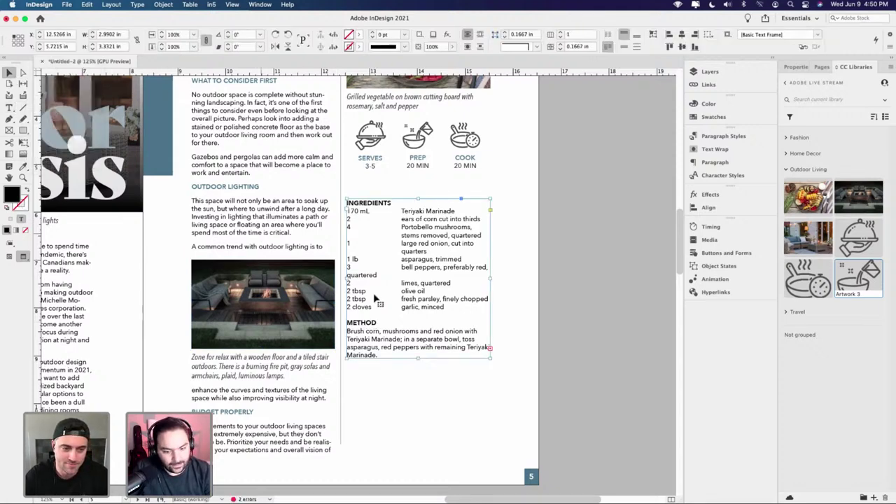
click(509, 308)
- Drag the recipe frame's bottom edge down until the full Method text fits
key(w)
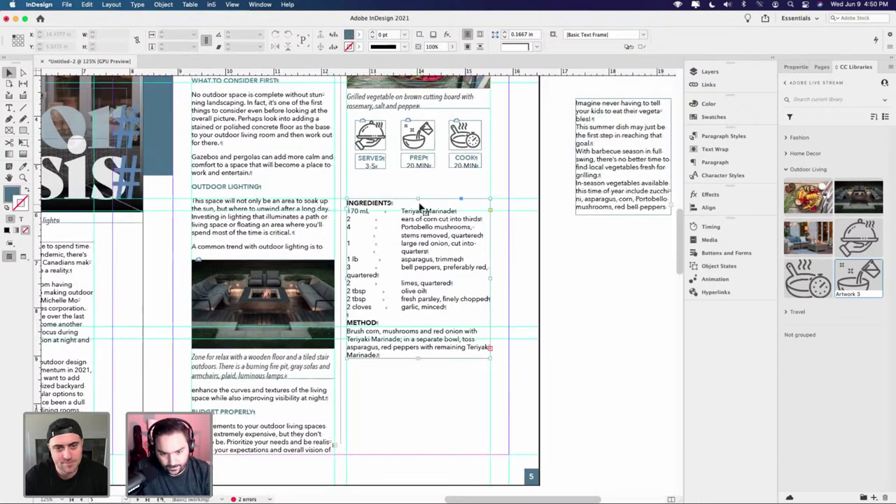
click(420, 207)
drag(420, 184, 420, 198)
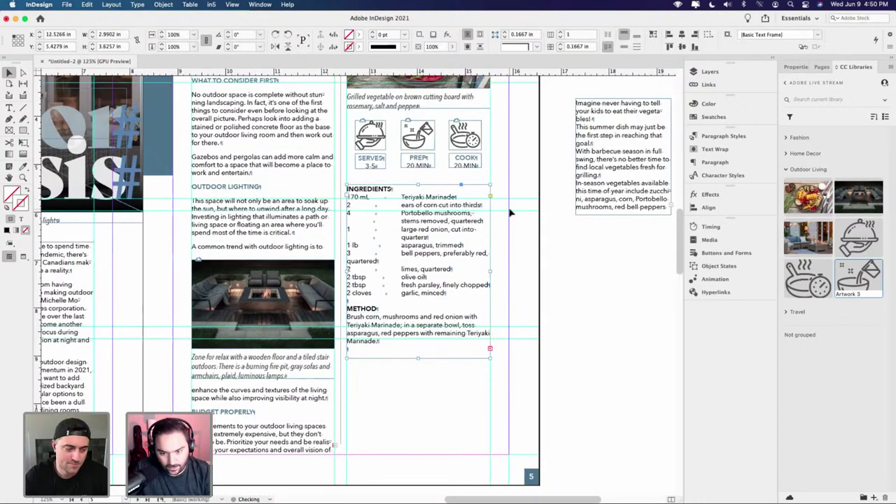
click(507, 327)
scroll(409, 284, down, 5)
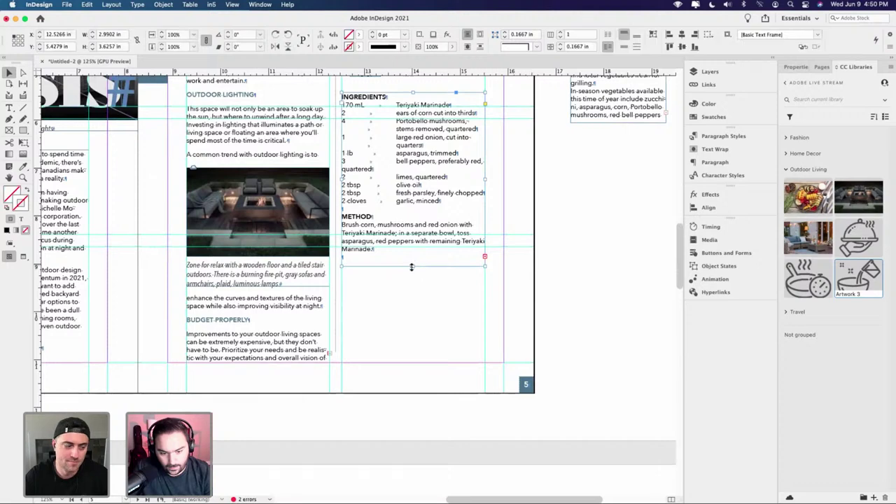
drag(413, 265, 413, 352)
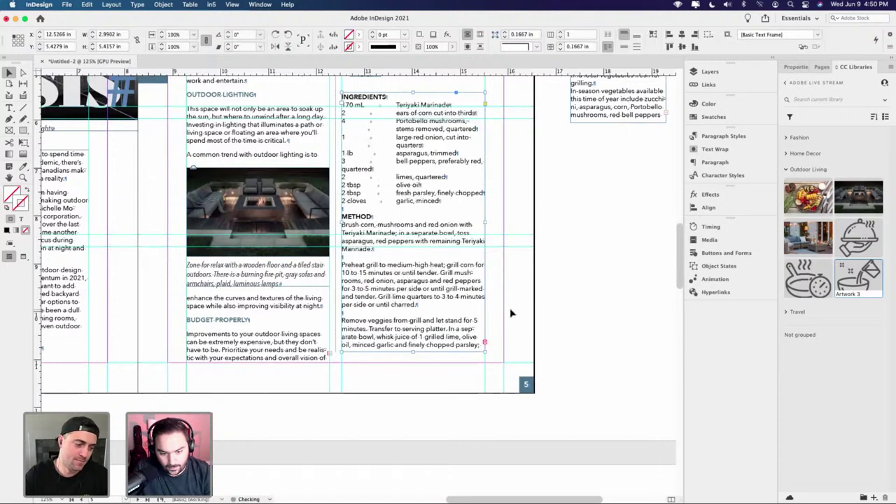
double_click(357, 244)
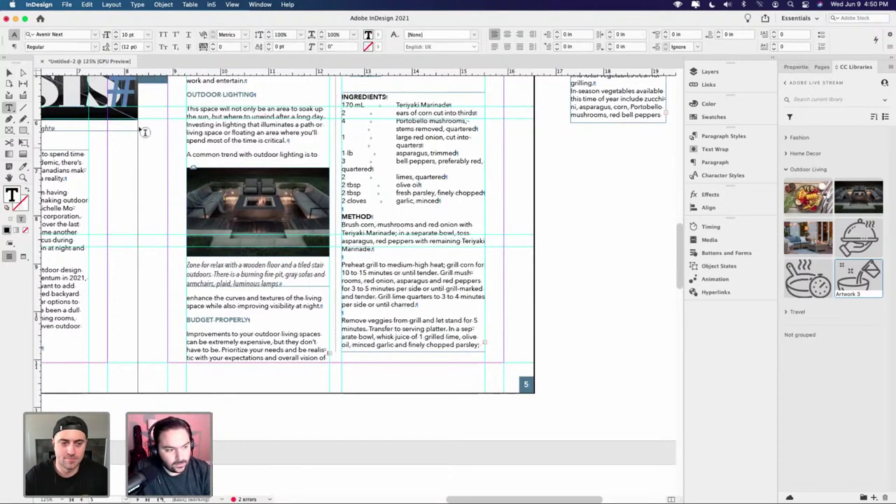
click(9, 72)
drag(413, 352, 413, 383)
- Delete the blank lines between the Method steps
double_click(423, 354)
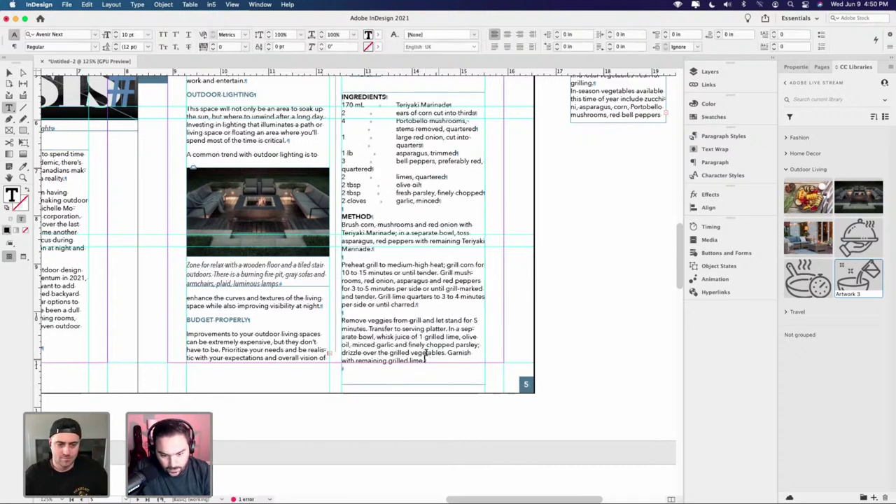
key(BackSpace)
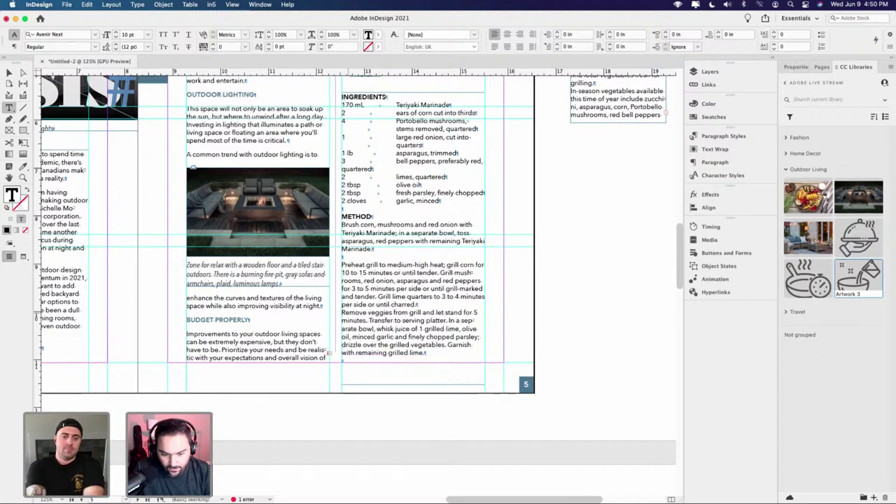
click(353, 257)
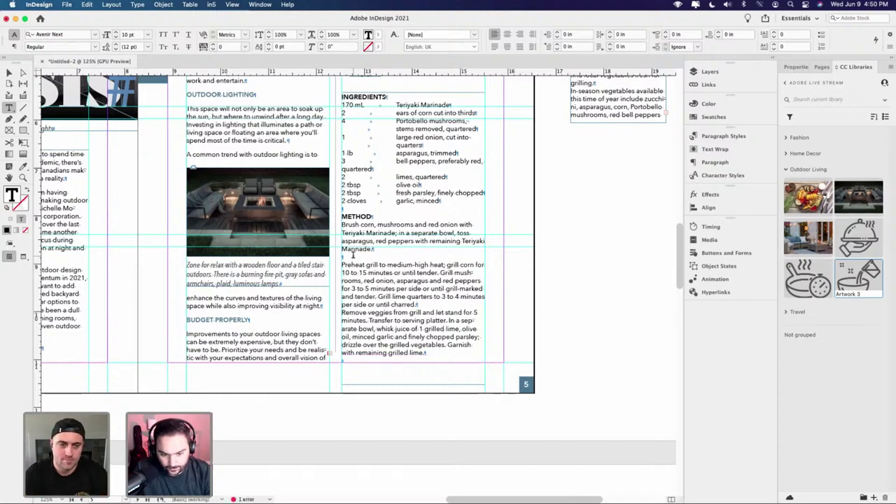
key(BackSpace)
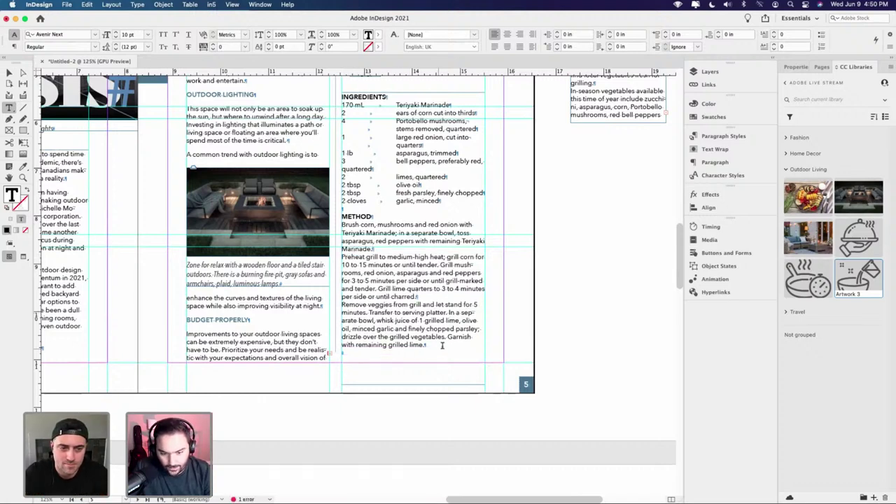
mouse_move(441, 346)
mouse_down()
mouse_move(372, 312)
mouse_move(378, 241)
mouse_move(342, 233)
mouse_move(341, 223)
mouse_up()
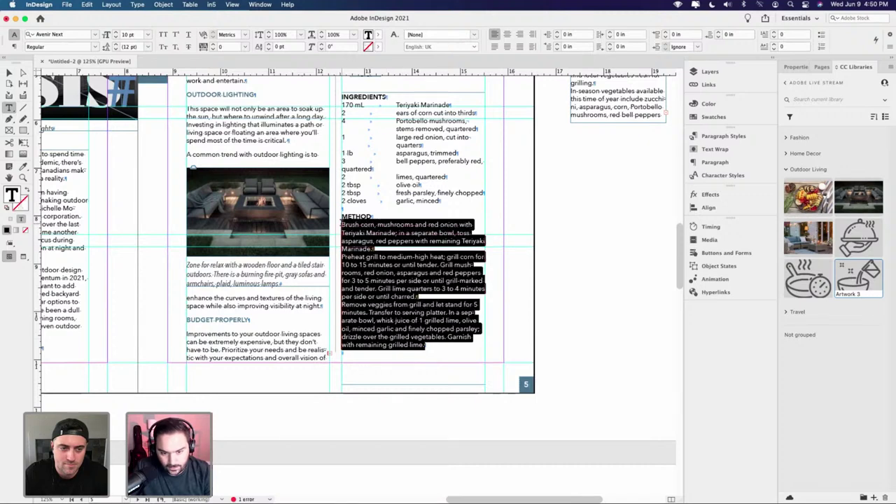
- Format the three METHOD steps as a bulleted list instead of a numbered one
click(797, 67)
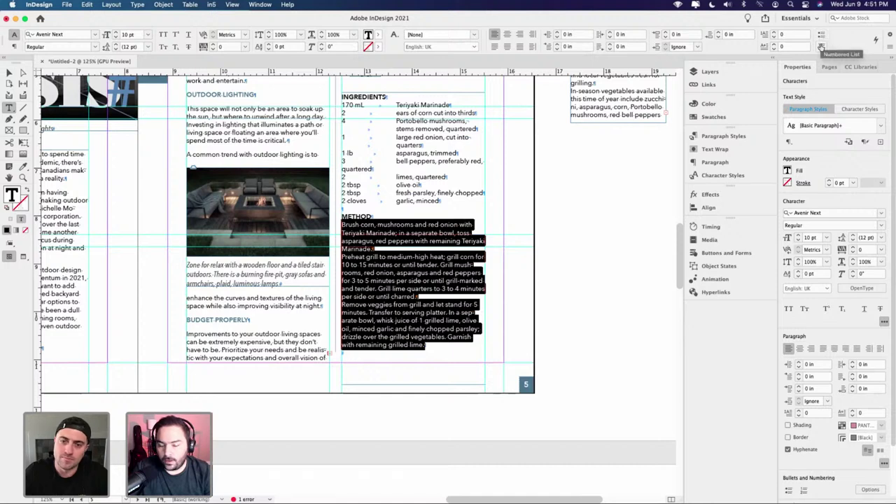
click(821, 46)
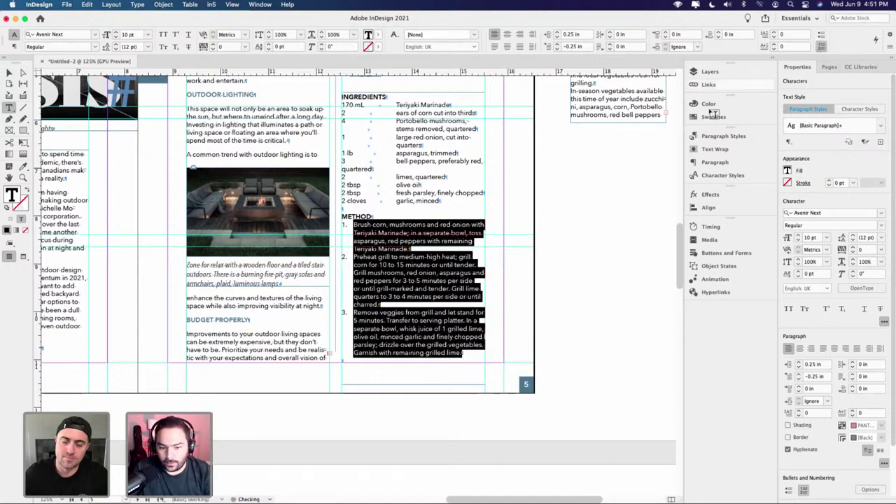
click(359, 232)
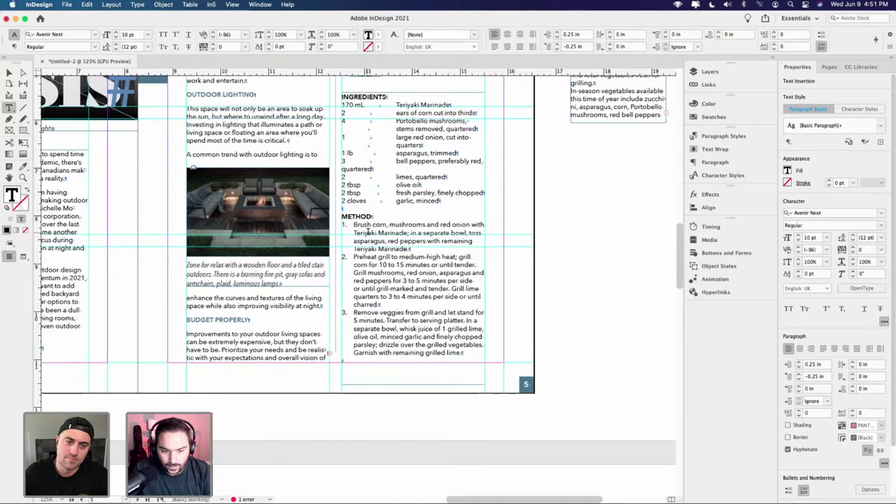
mouse_move(465, 356)
mouse_down()
mouse_move(338, 259)
mouse_move(331, 227)
mouse_up()
click(822, 34)
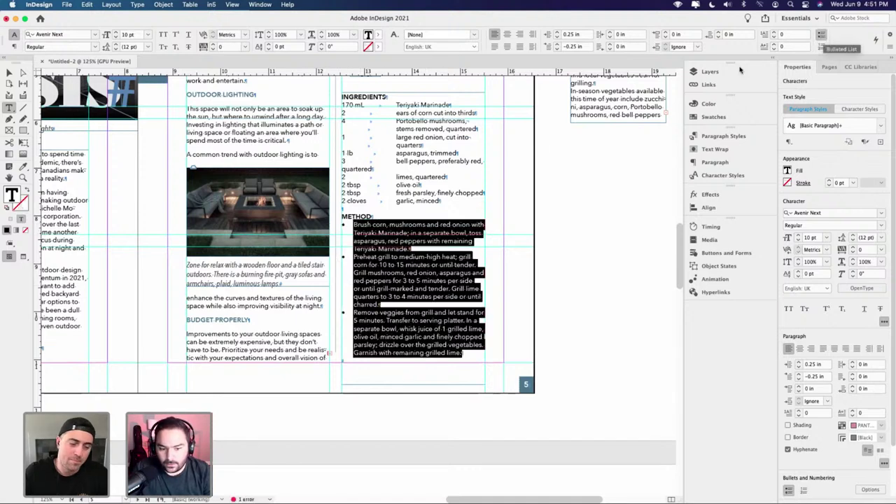
key(super+equal)
key(super+equal)
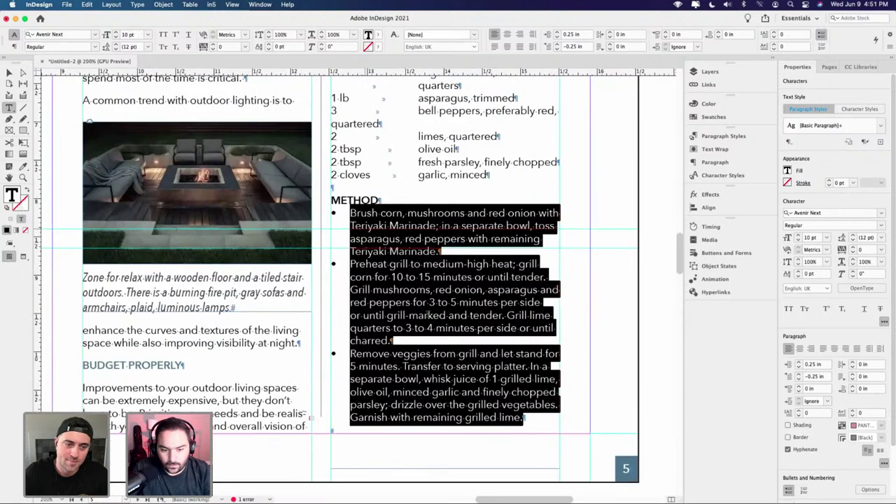
- Set the three METHOD bullets' first-line indent to -0.125 in
click(365, 223)
triple_click(495, 411)
mouse_move(523, 417)
mouse_down()
mouse_move(420, 226)
mouse_move(350, 212)
mouse_up()
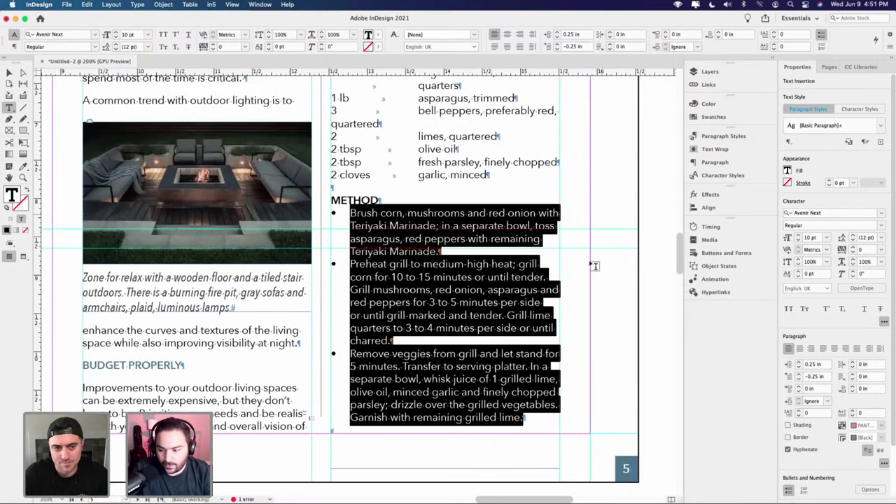
click(799, 364)
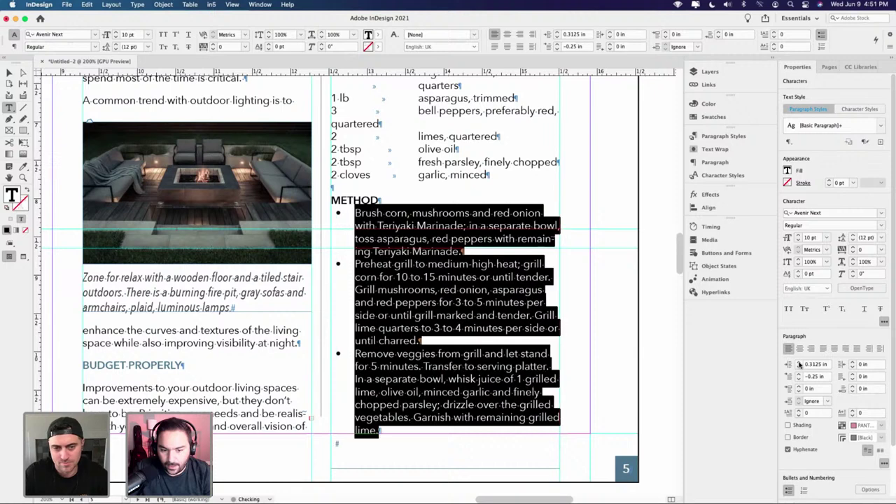
click(799, 364)
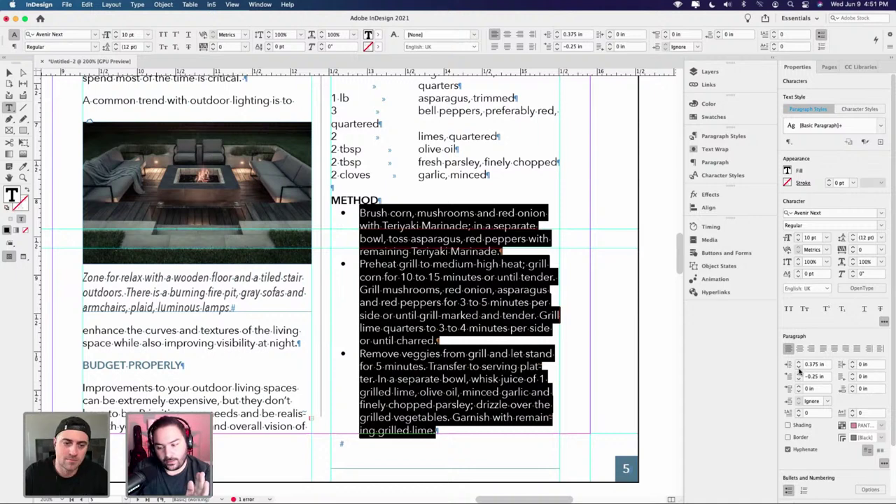
click(799, 367)
click(799, 367)
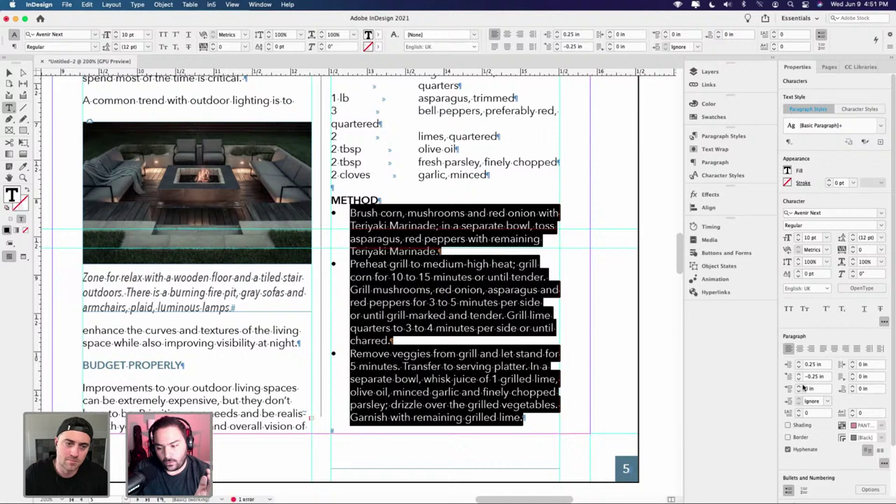
click(799, 378)
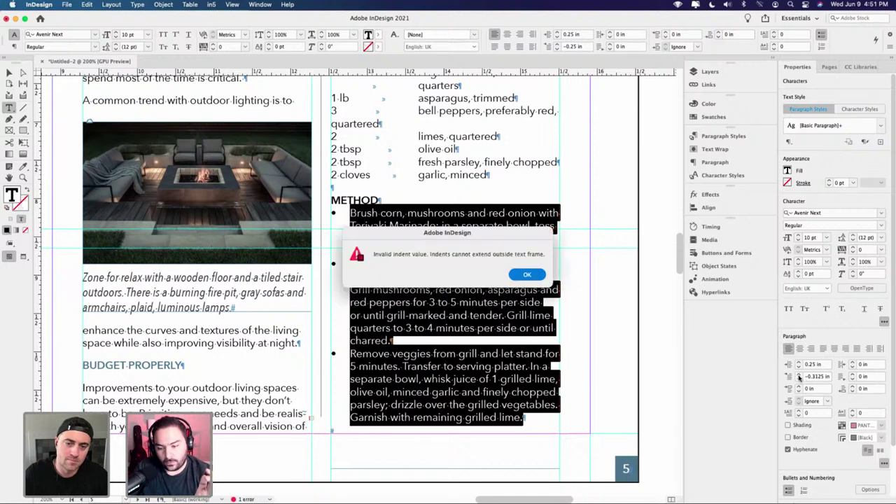
click(532, 280)
click(799, 376)
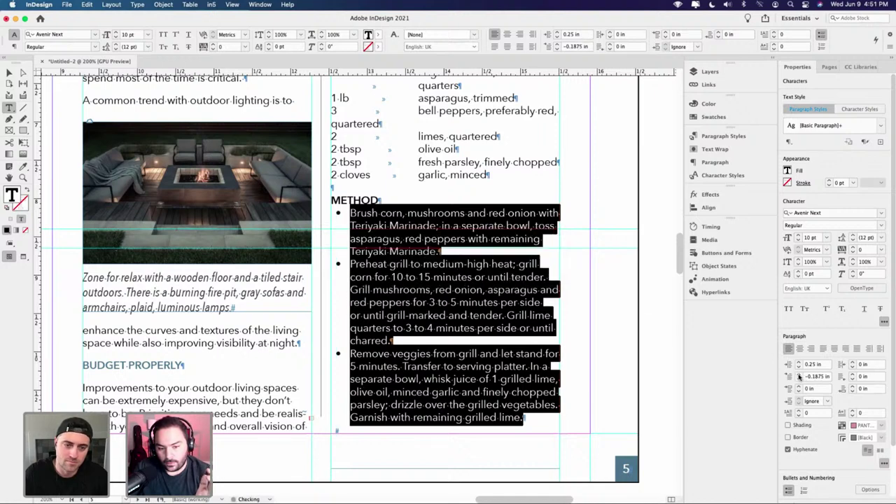
click(800, 376)
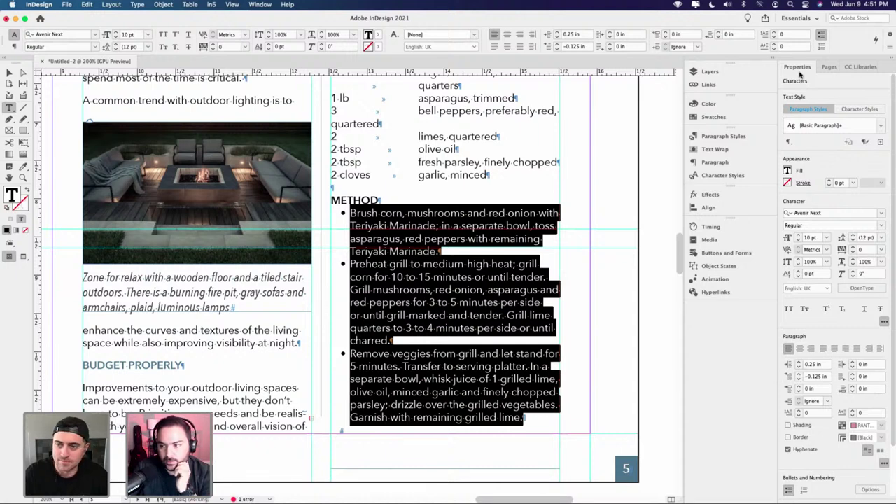
- Set the bullets' left indent to 0.125 in and space after to 0.0625 in
click(799, 362)
click(799, 368)
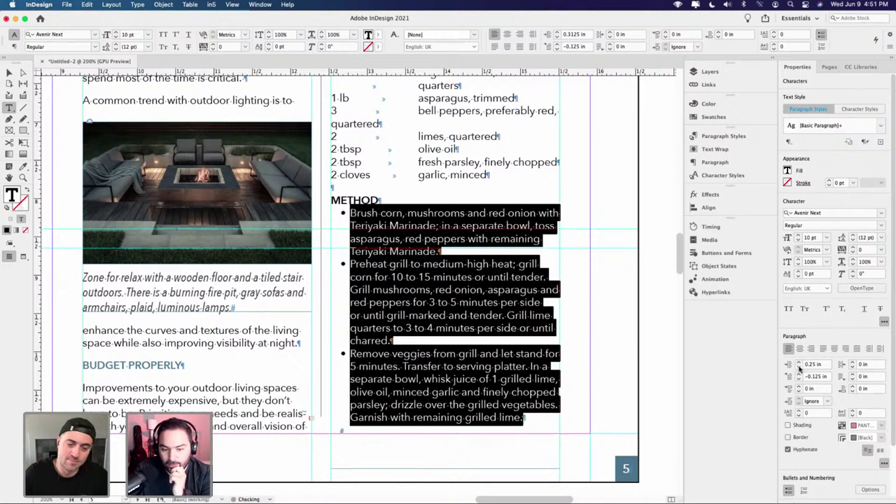
click(799, 368)
click(799, 368)
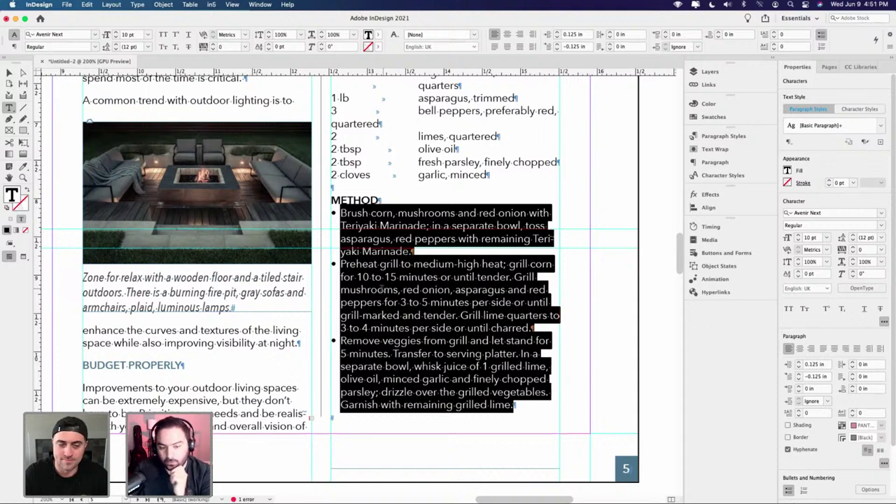
click(852, 387)
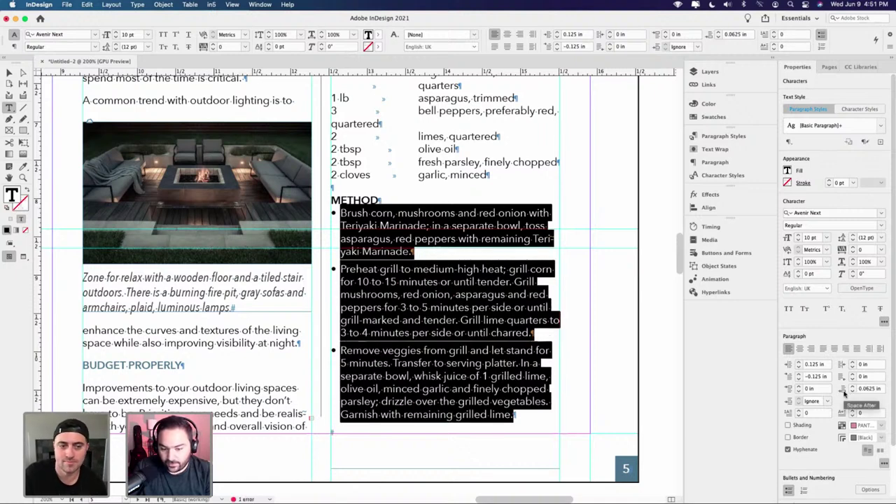
click(420, 294)
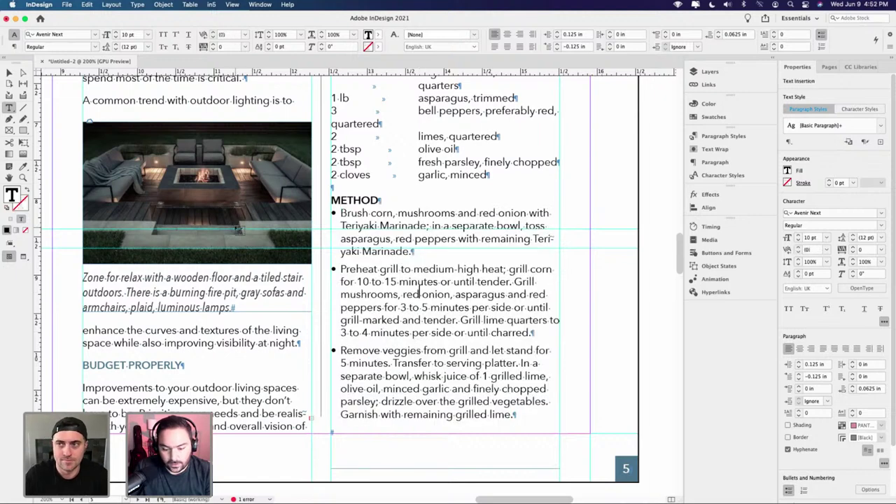
- Preview the layout without guides to check the recipe column
click(9, 73)
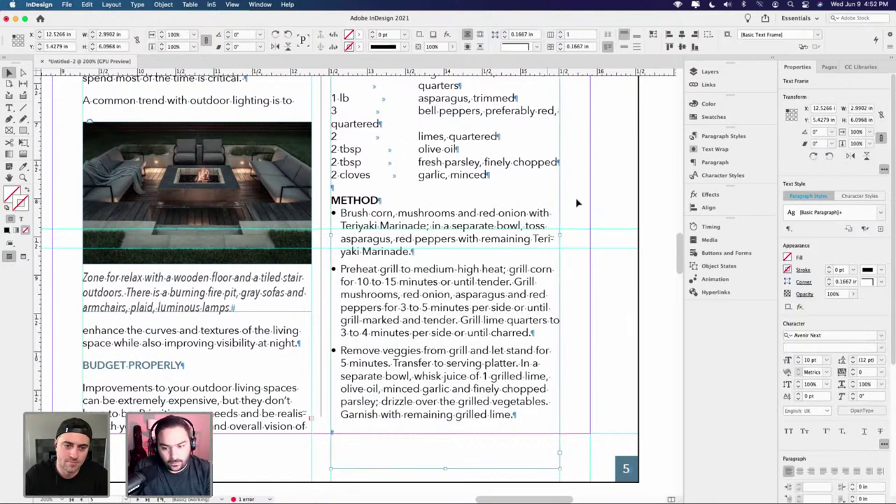
click(575, 197)
key(w)
scroll(556, 200, up, 10)
scroll(515, 224, up, 5)
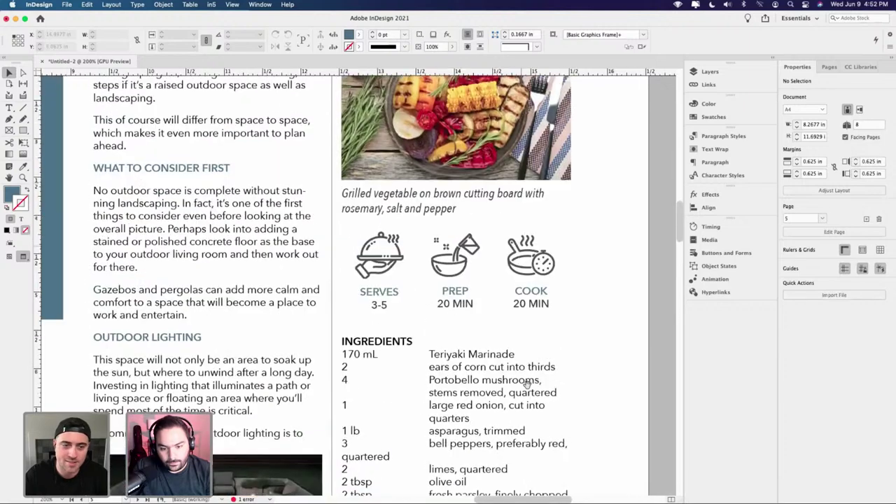
scroll(521, 364, down, 9)
scroll(441, 294, down, 4)
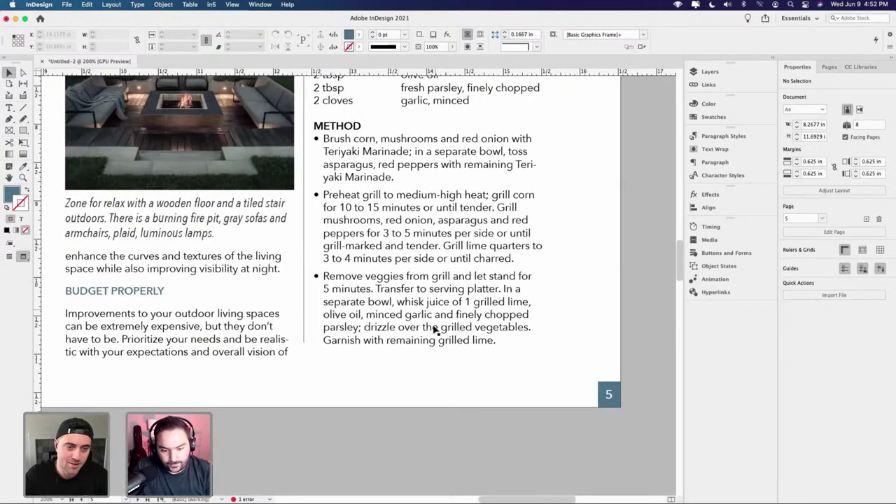
key(w)
- Inspect the last Method paragraph's paragraph and text wrap settings
click(428, 394)
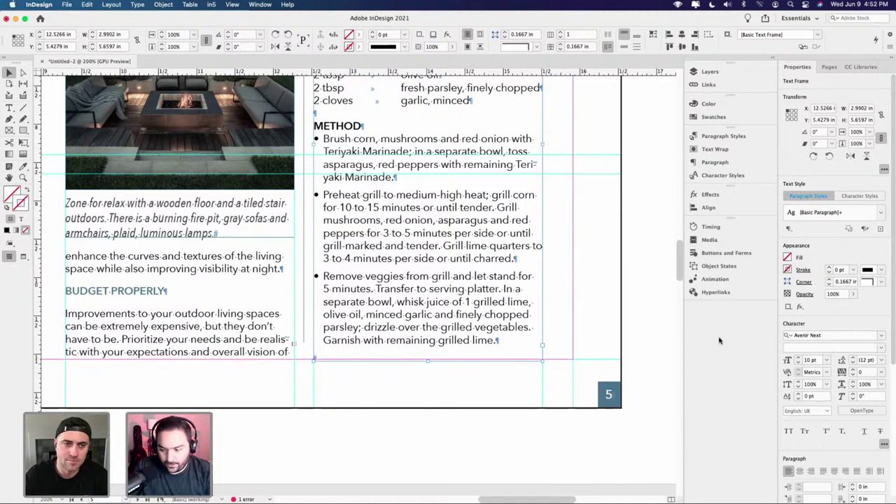
triple_click(468, 316)
click(468, 316)
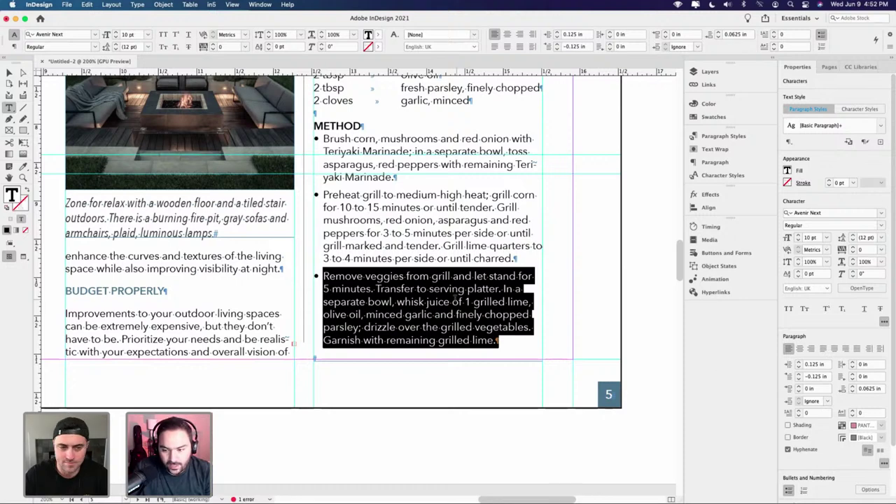
click(714, 164)
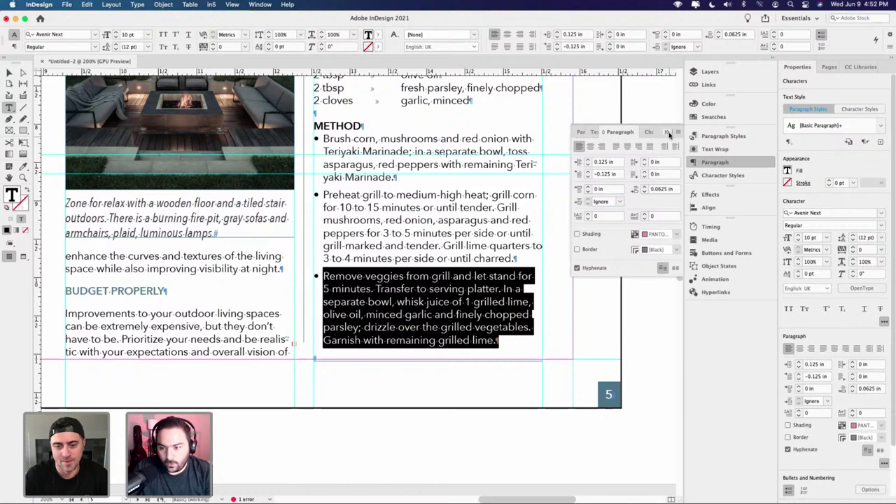
click(710, 163)
click(711, 149)
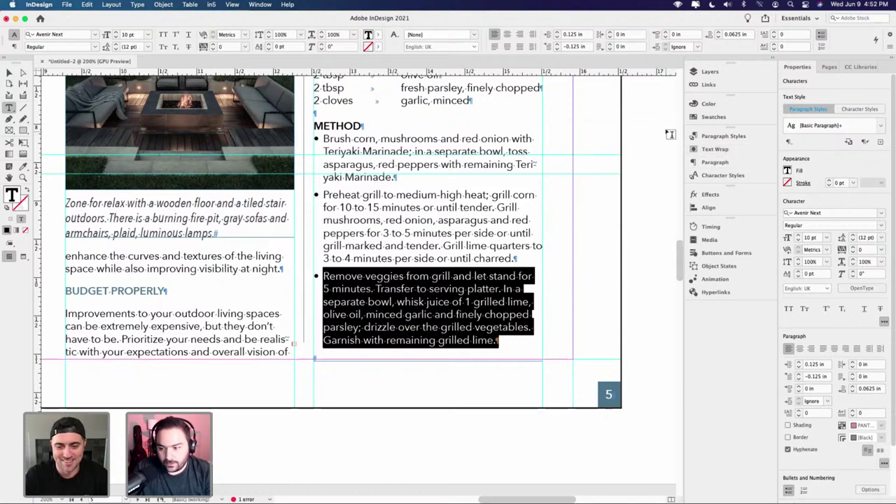
click(711, 149)
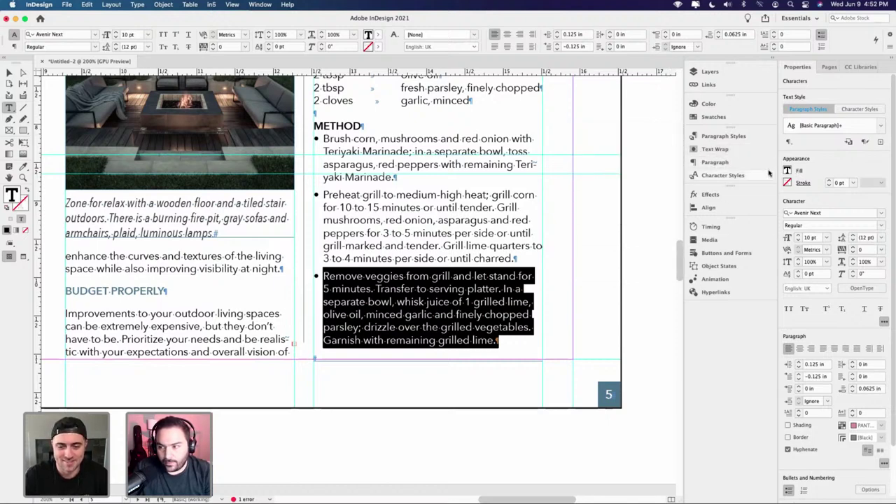
click(376, 243)
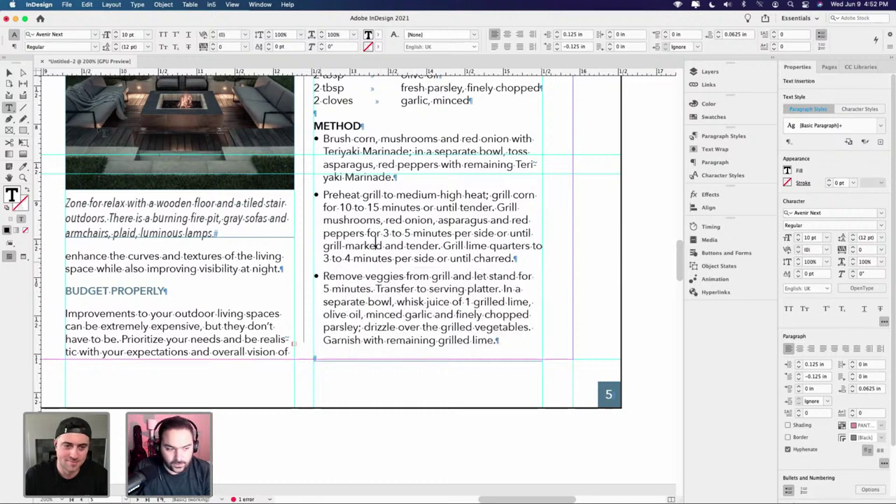
key(Escape)
click(572, 286)
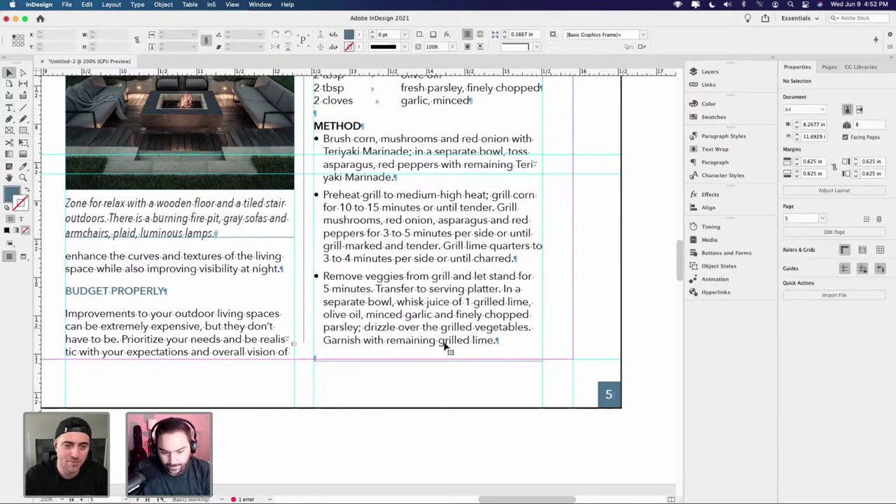
double_click(329, 355)
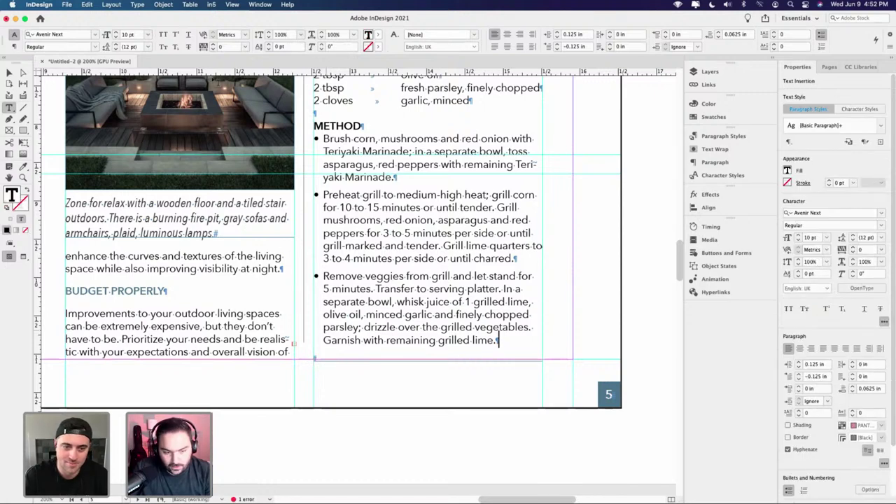
key(Escape)
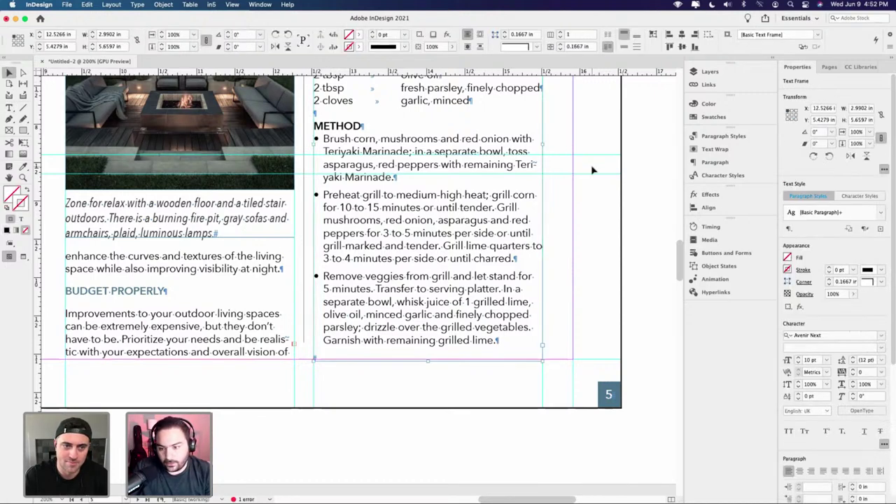
click(591, 170)
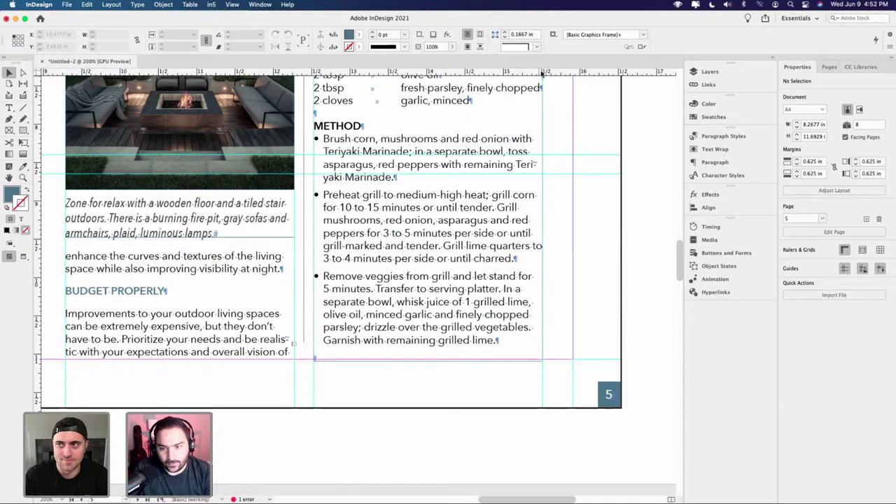
- Add a horizontal guide at the recipe's last line and raise the feature column's bottom to it
drag(593, 73, 610, 343)
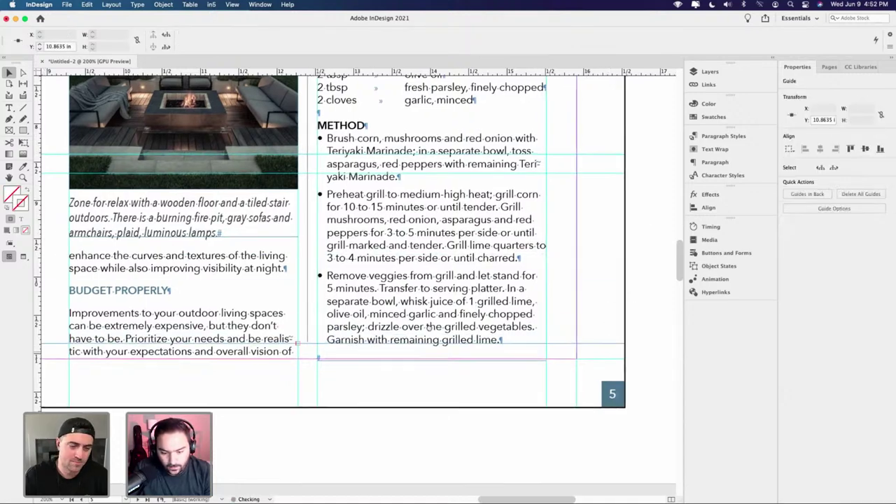
scroll(336, 361, left, 5)
scroll(335, 360, down, 1)
click(301, 335)
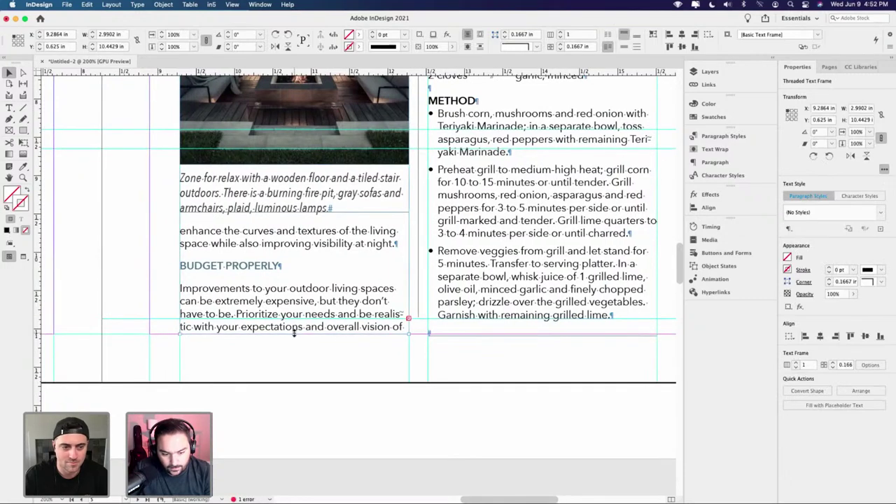
drag(300, 335, 296, 321)
- Preview the zoomed-out spread to check the shortened feature column
key(w)
click(375, 327)
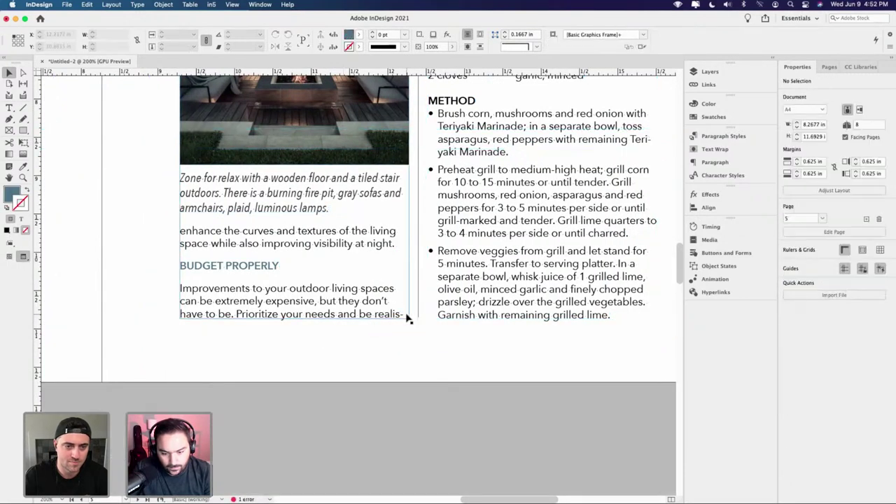
key(super+minus)
key(super+minus)
scroll(362, 307, up, 7)
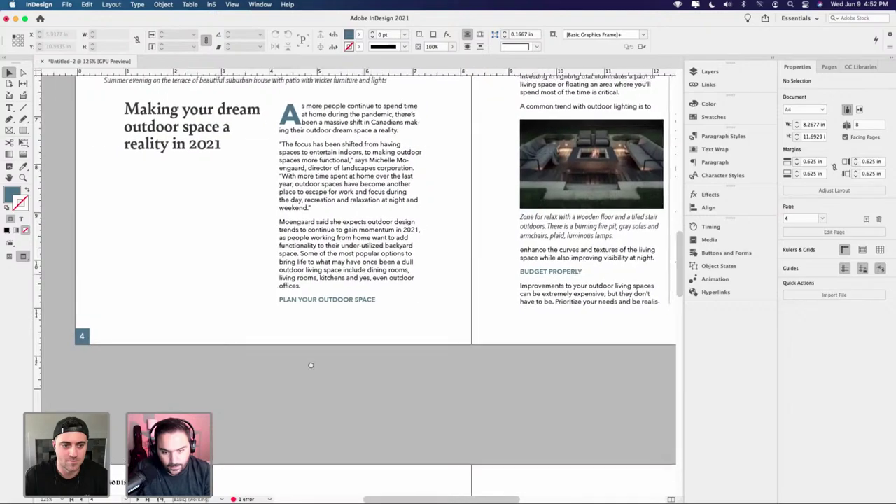
scroll(414, 291, up, 2)
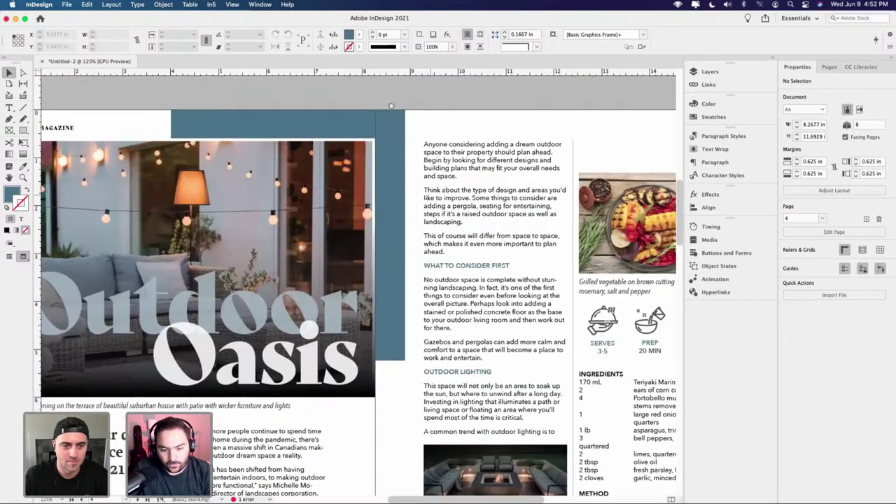
scroll(356, 290, down, 9)
scroll(279, 313, up, 2)
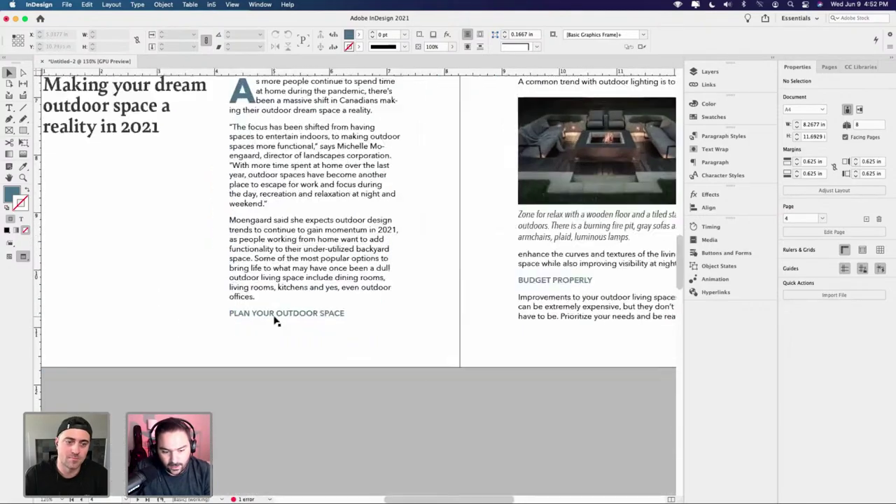
scroll(274, 311, down, 2)
- Add a return after 'offices.' so PLAN YOUR OUTDOOR SPACE starts the next column
double_click(269, 301)
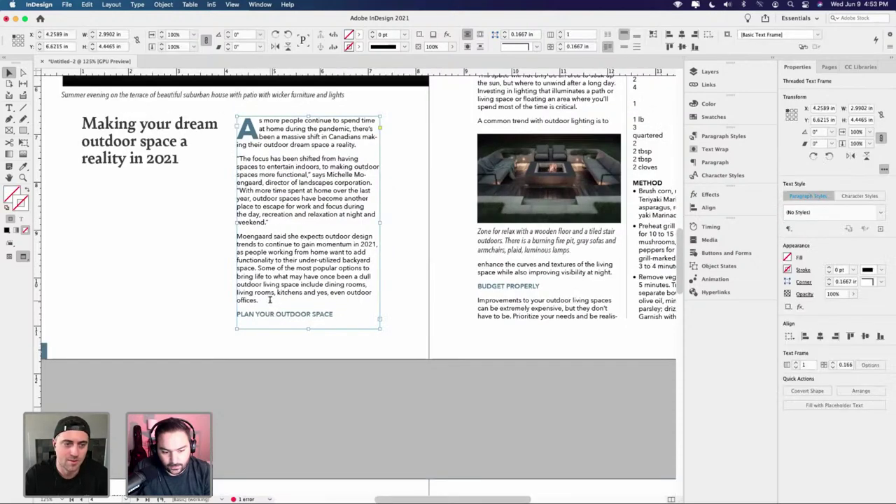
key(Return)
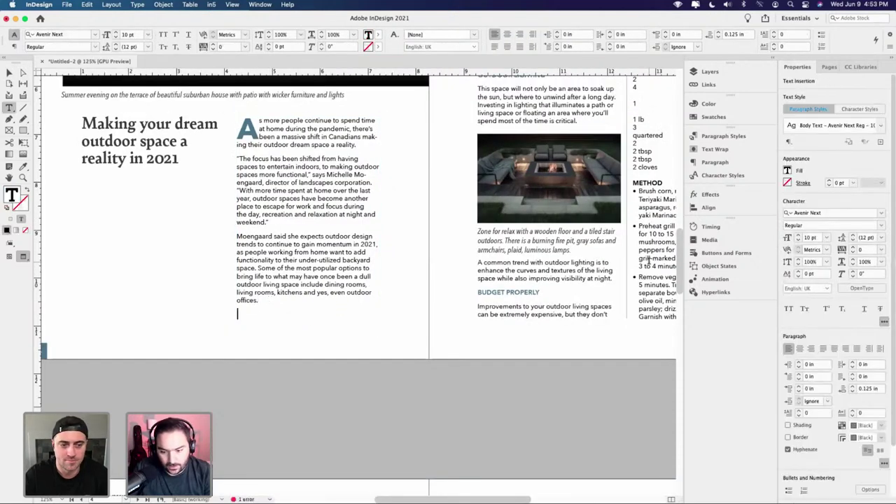
scroll(630, 269, up, 4)
scroll(646, 259, up, 10)
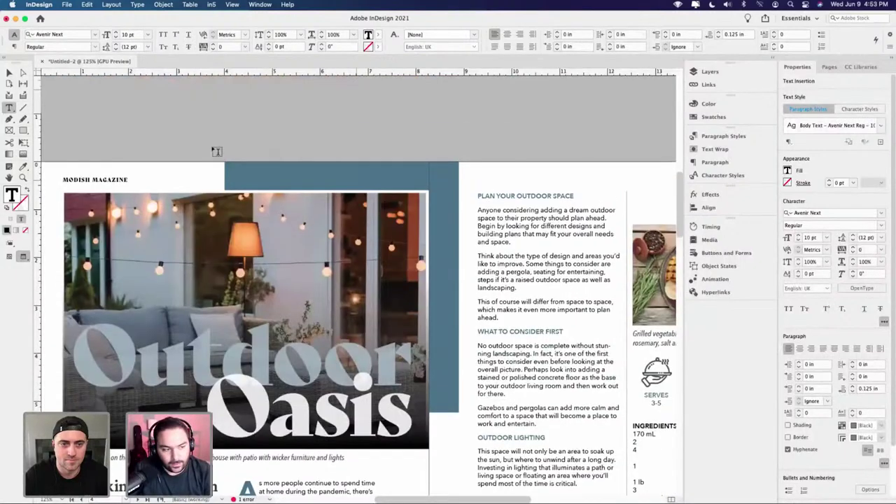
key(Escape)
scroll(376, 154, down, 6)
scroll(376, 154, right, 4)
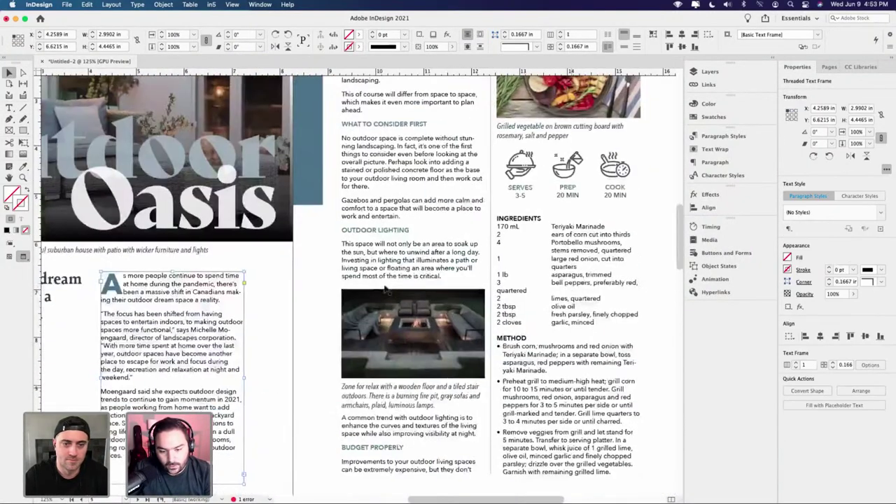
- Nudge the fire-pit image and its caption down slightly
click(414, 318)
shift+click(424, 392)
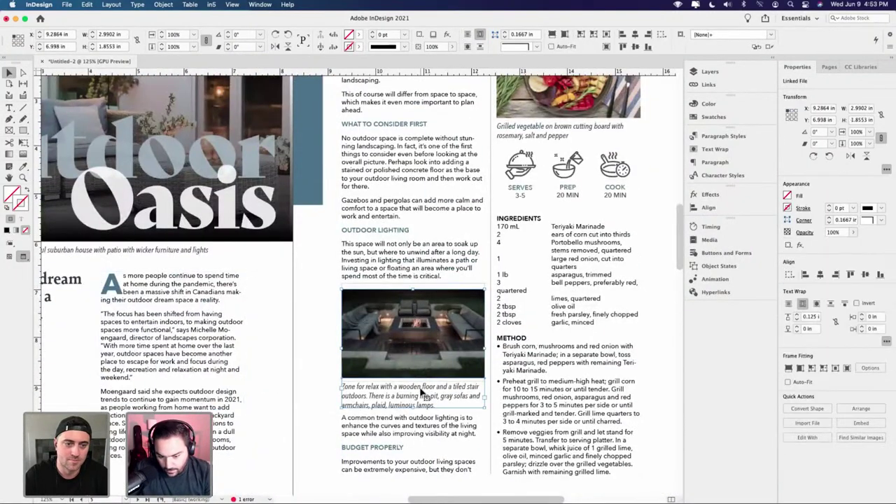
drag(424, 392, 424, 394)
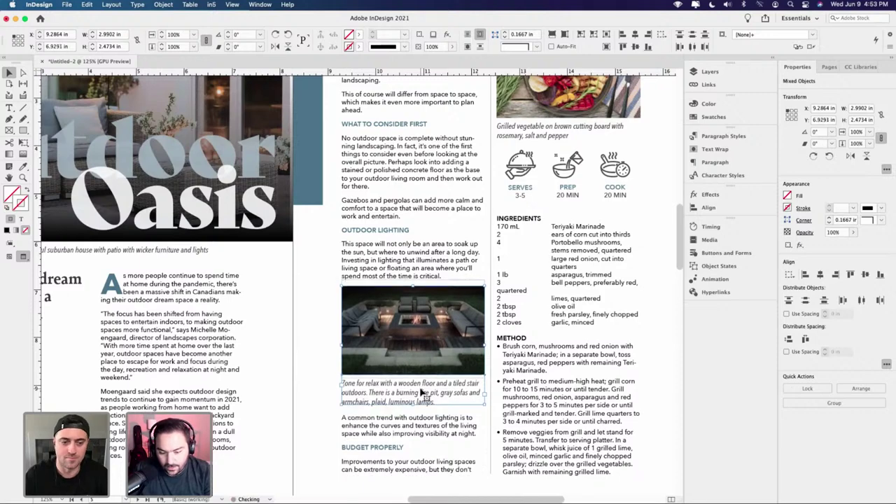
click(311, 305)
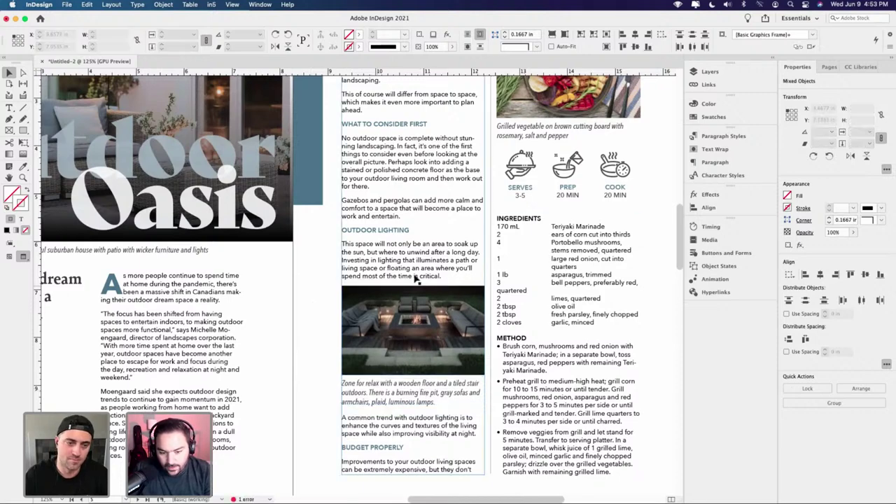
scroll(415, 280, up, 3)
- Review the lighting paragraph after 'critical.', then exit text editing and clear the selection
double_click(488, 283)
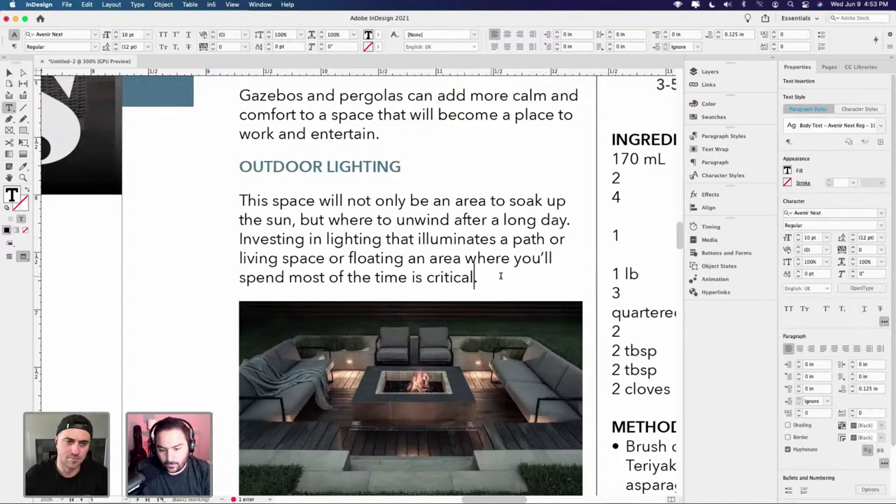
scroll(561, 276, down, 10)
scroll(564, 278, up, 5)
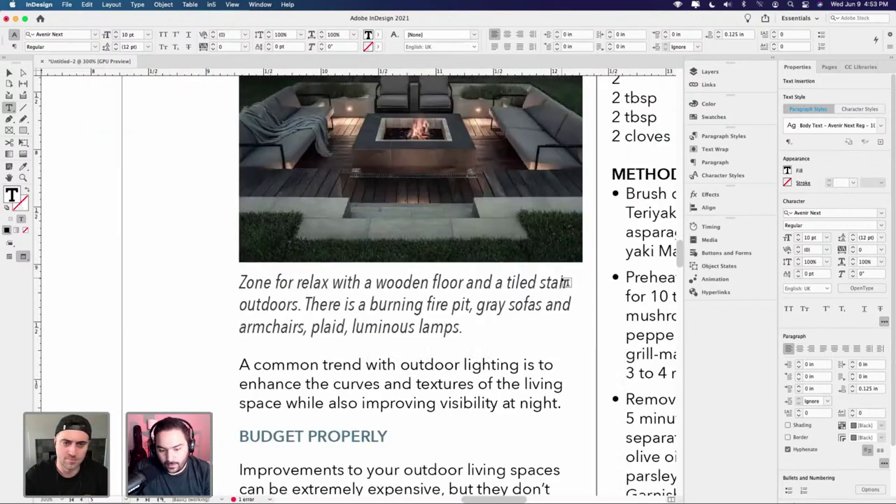
scroll(238, 430, down, 1)
scroll(257, 432, down, 1)
scroll(400, 400, up, 3)
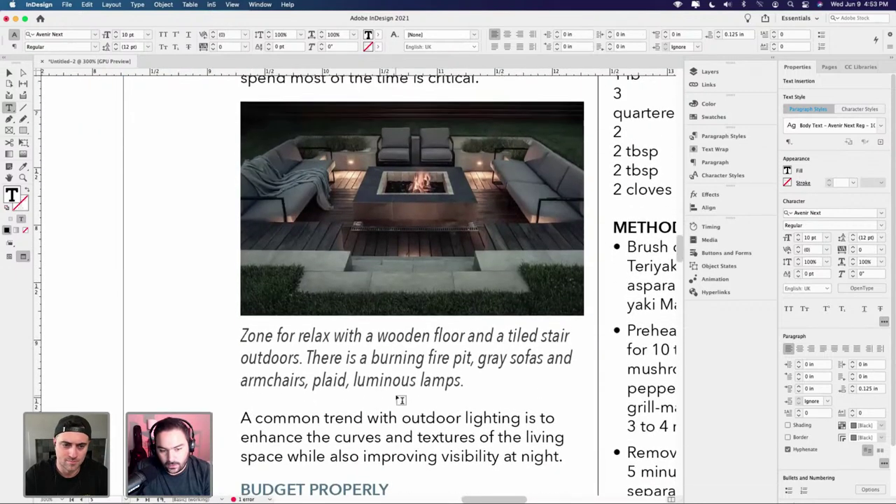
scroll(399, 392, down, 10)
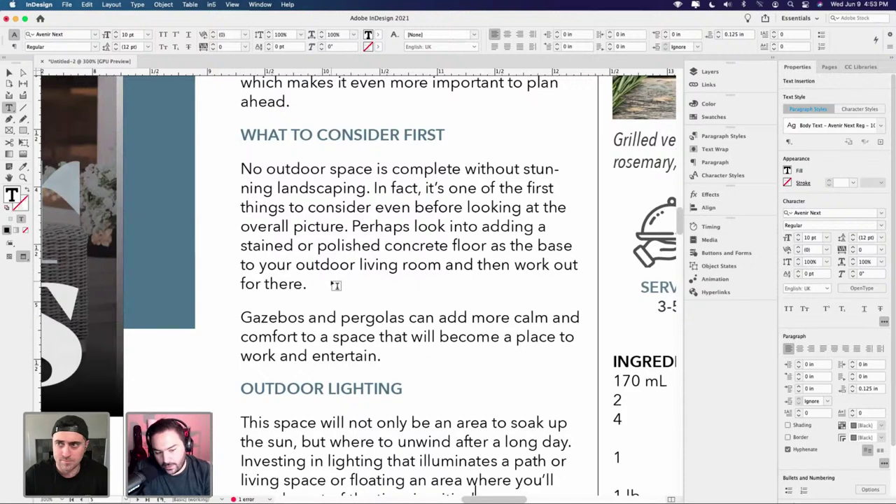
scroll(330, 283, down, 2)
scroll(331, 280, down, 1)
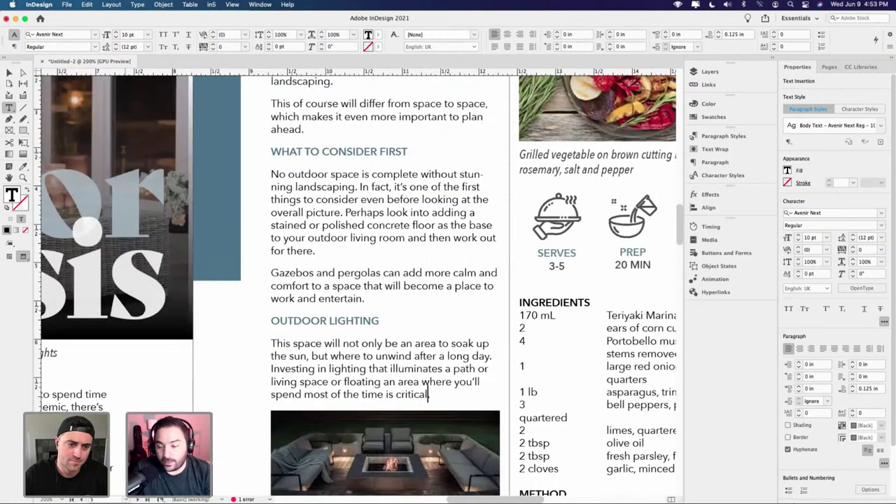
click(9, 72)
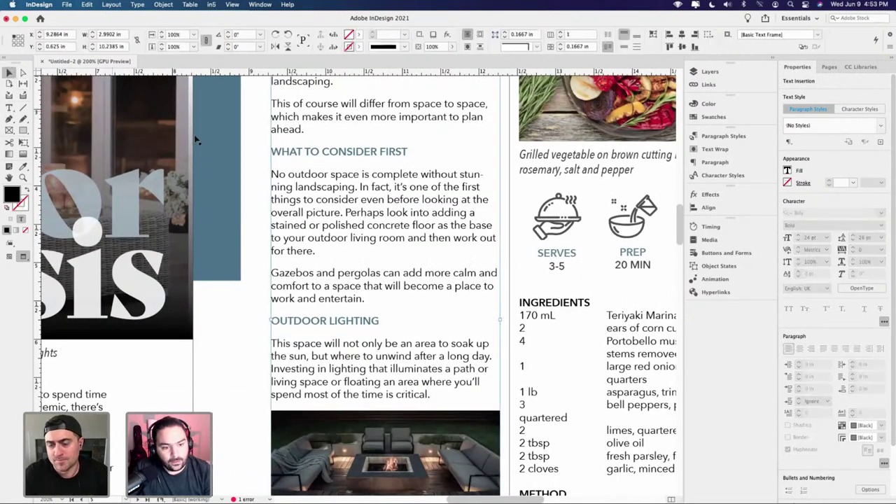
click(254, 142)
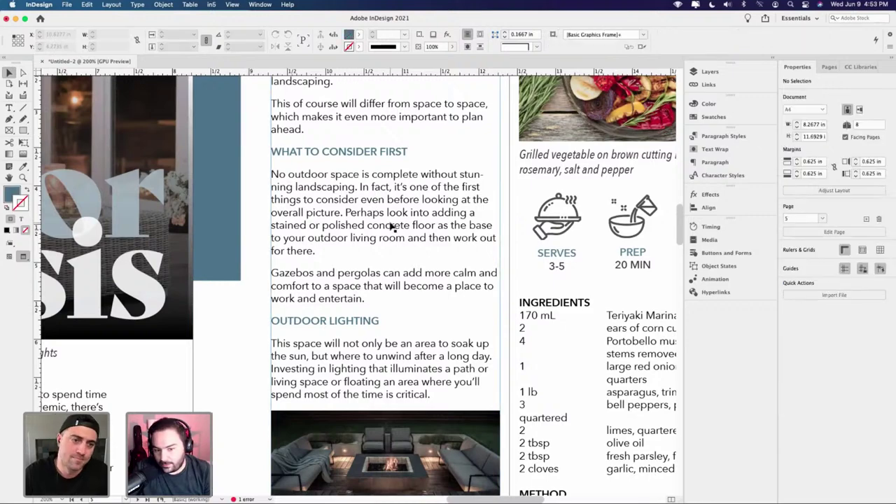
scroll(392, 227, down, 4)
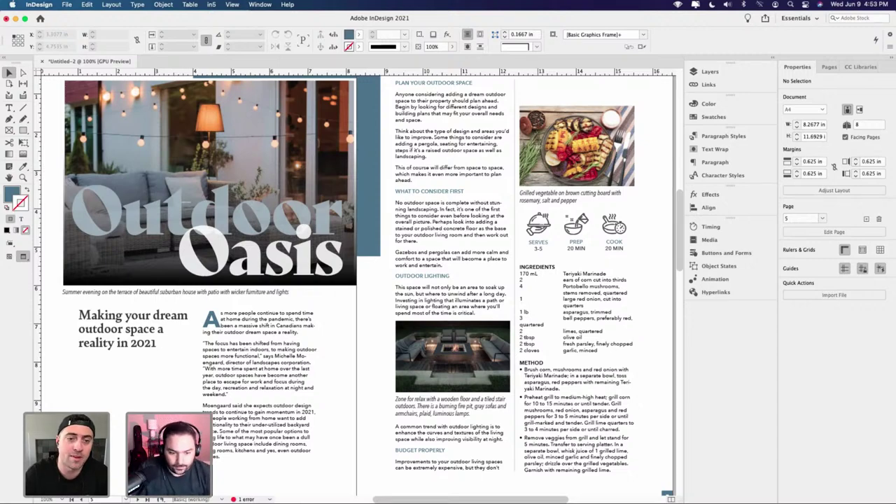
scroll(308, 290, up, 5)
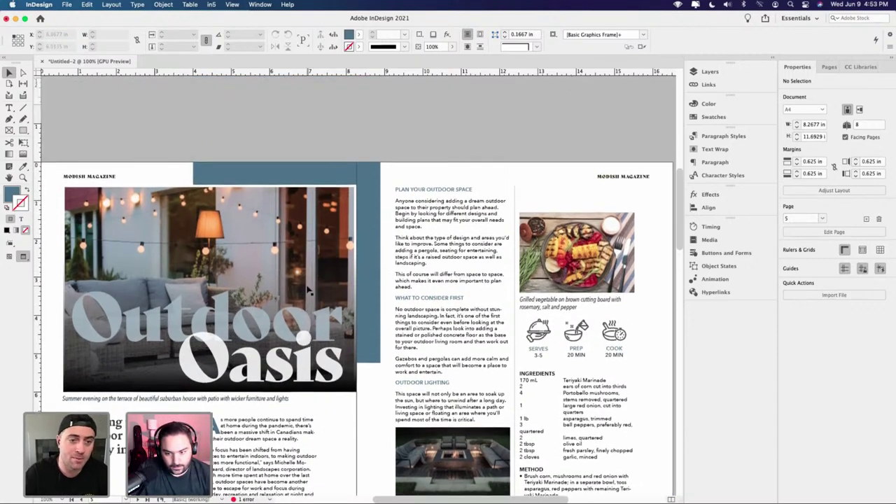
scroll(308, 291, up, 10)
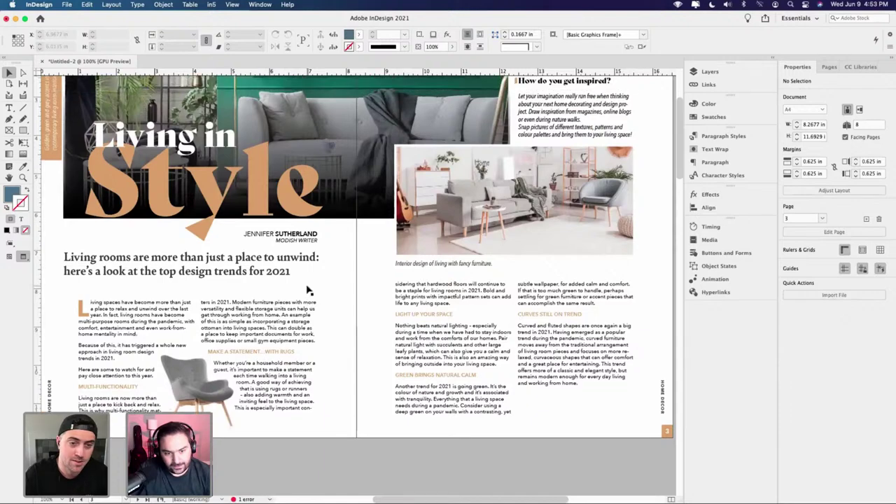
key(super+minus)
key(super+minus)
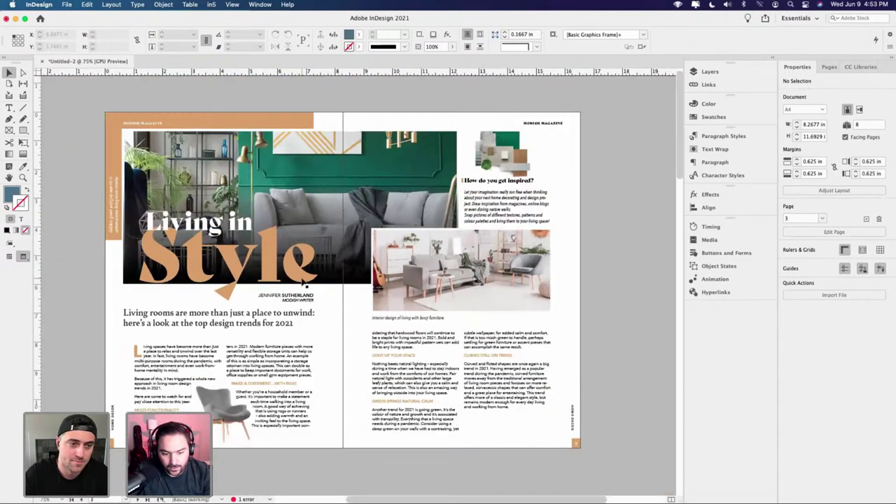
key(super+equal)
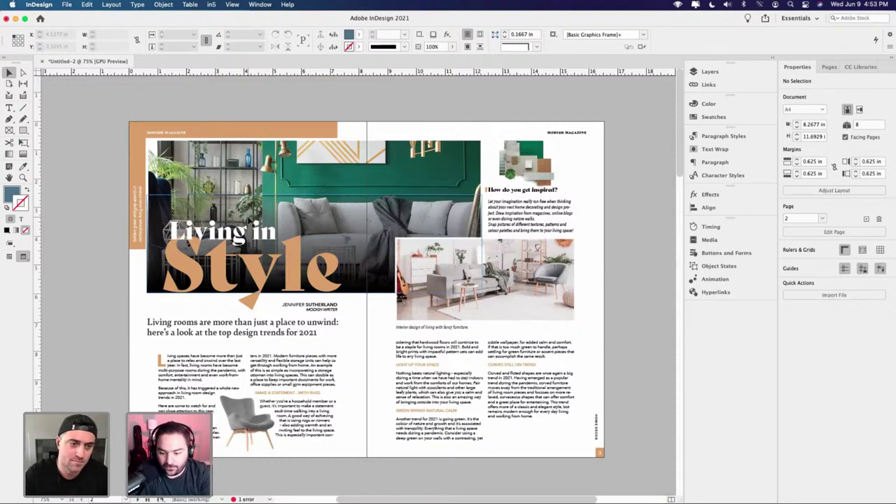
scroll(252, 252, down, 3)
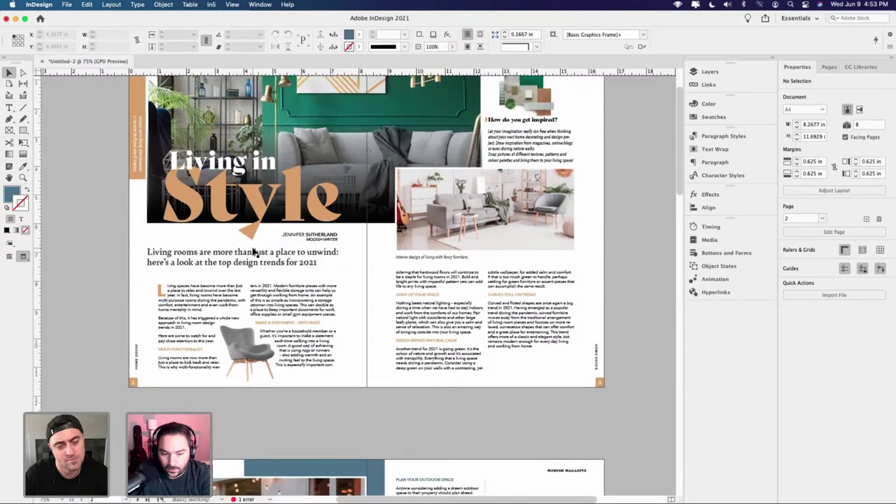
scroll(254, 255, up, 3)
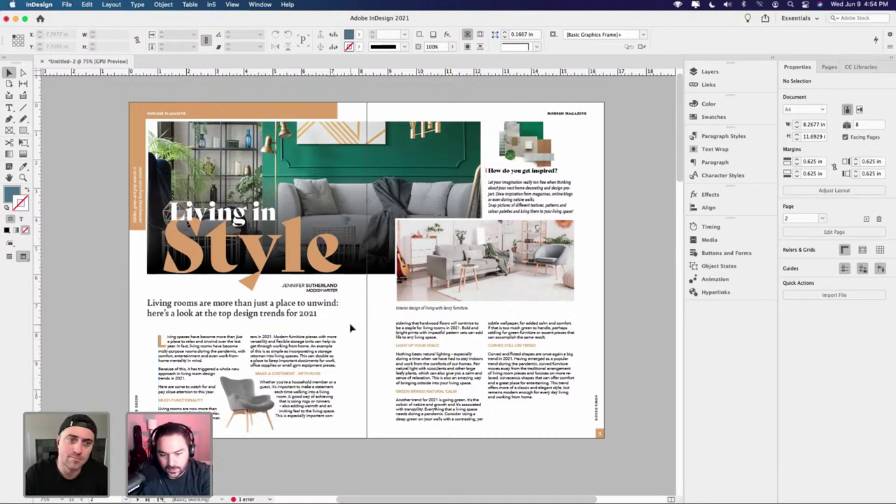
scroll(349, 323, down, 5)
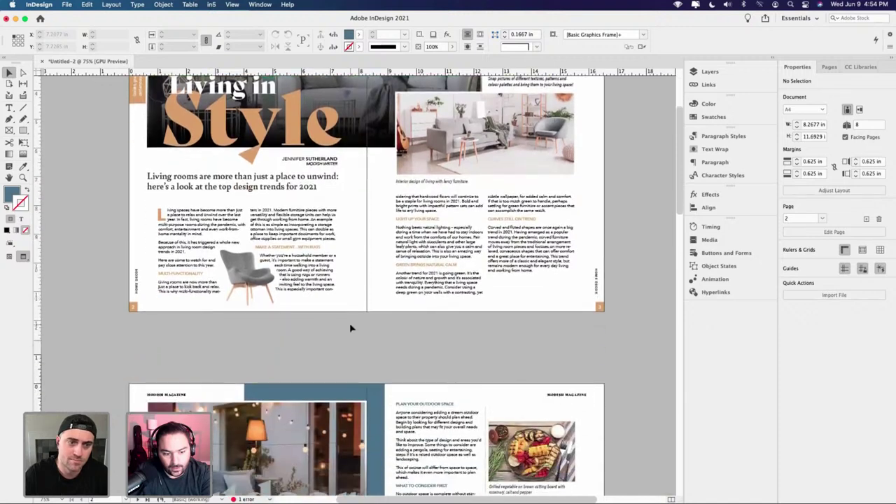
scroll(349, 327, down, 3)
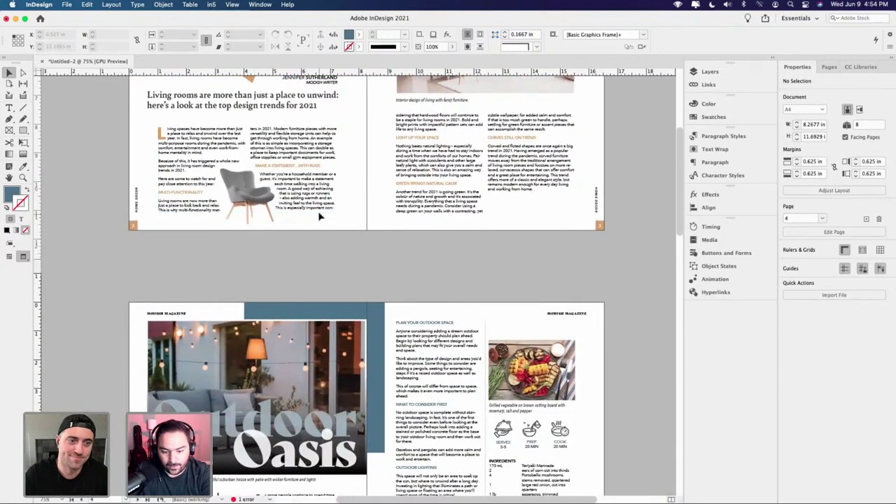
scroll(320, 216, down, 7)
scroll(320, 217, down, 2)
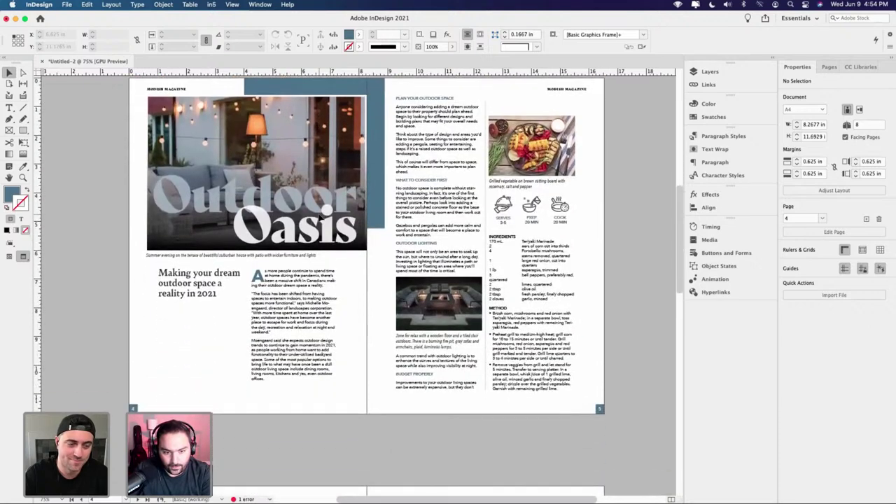
scroll(372, 316, up, 2)
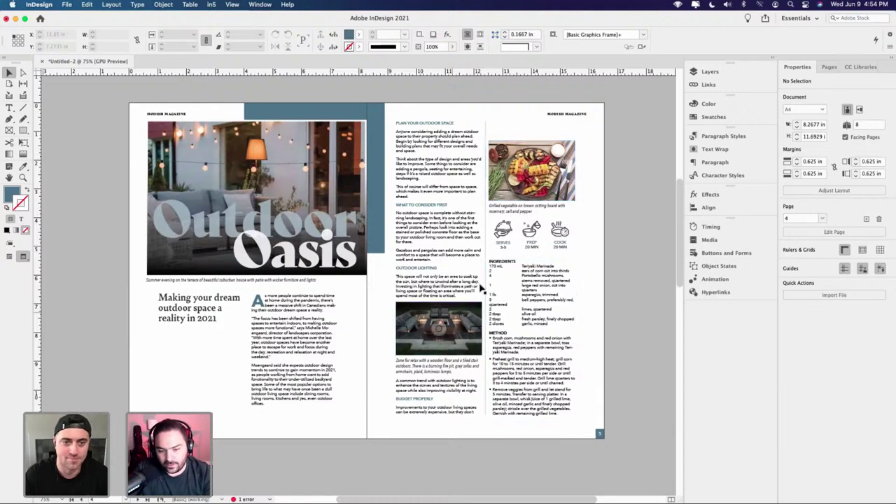
scroll(456, 291, up, 2)
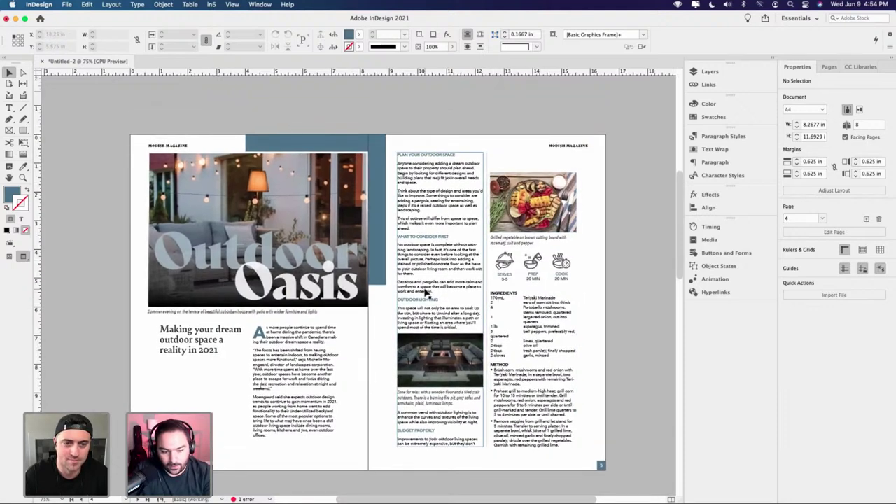
scroll(420, 234, up, 3)
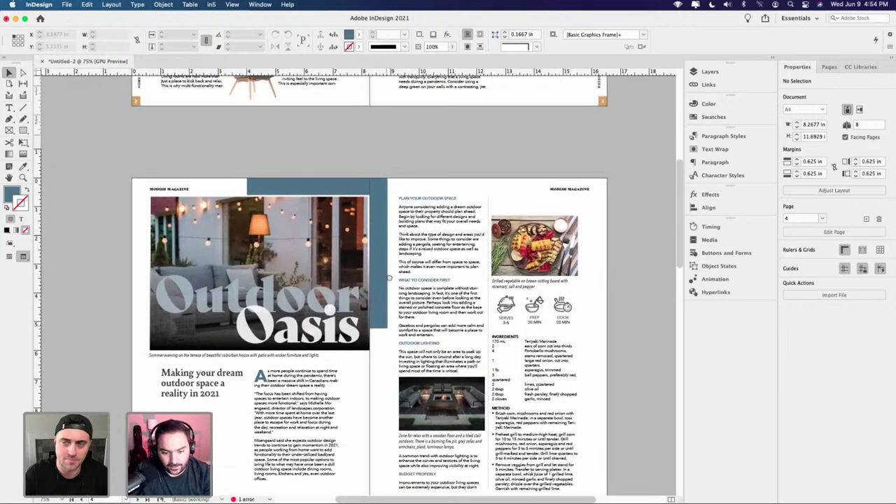
scroll(389, 278, down, 2)
scroll(399, 273, up, 3)
scroll(413, 265, up, 2)
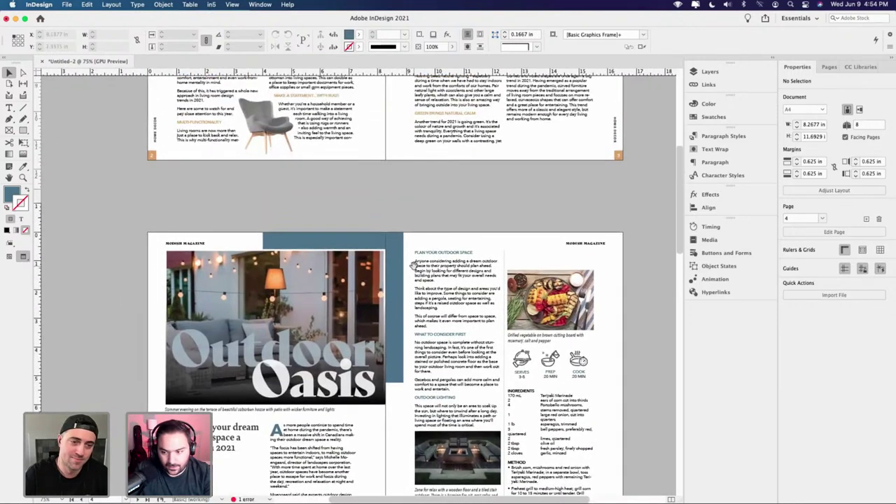
scroll(413, 265, down, 8)
scroll(404, 418, up, 4)
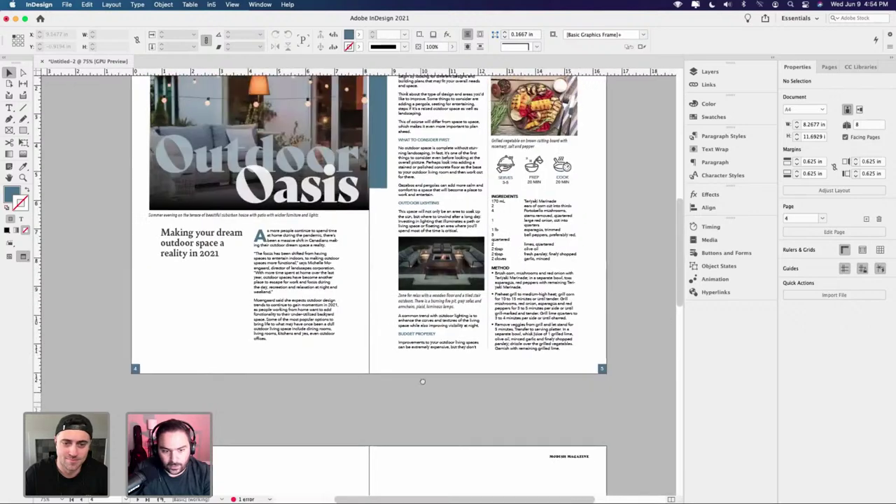
scroll(423, 381, up, 5)
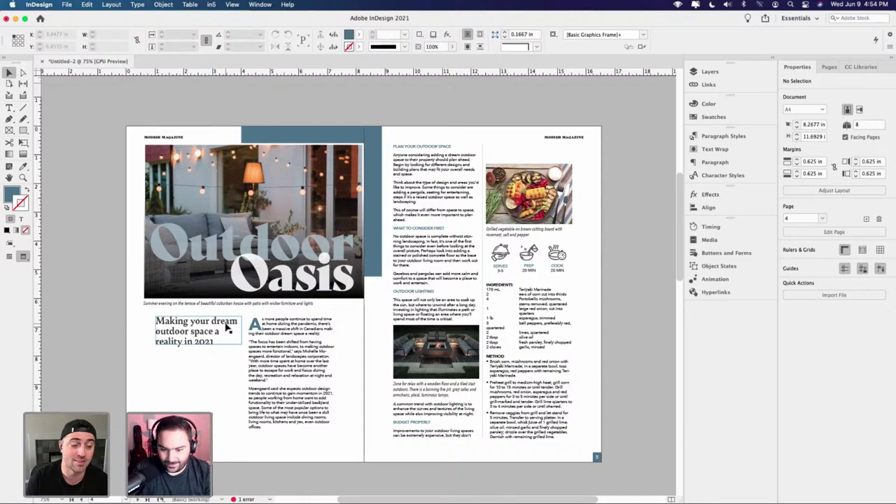
scroll(583, 255, up, 3)
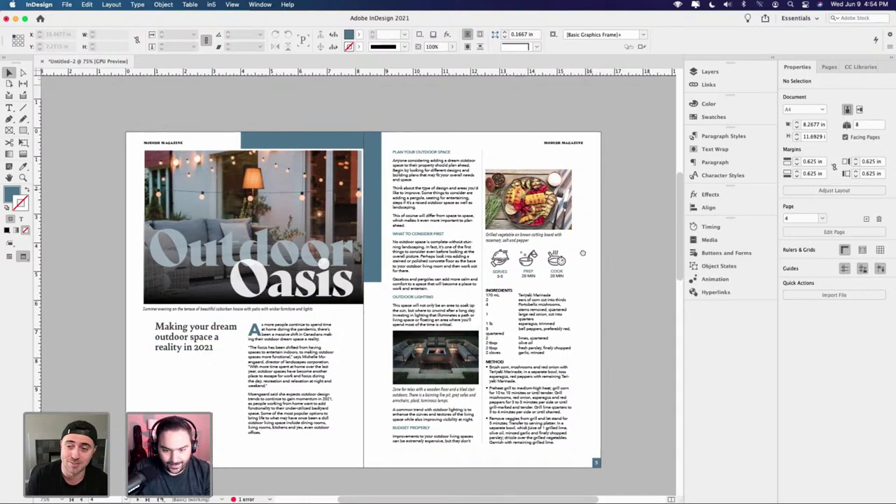
scroll(583, 255, up, 10)
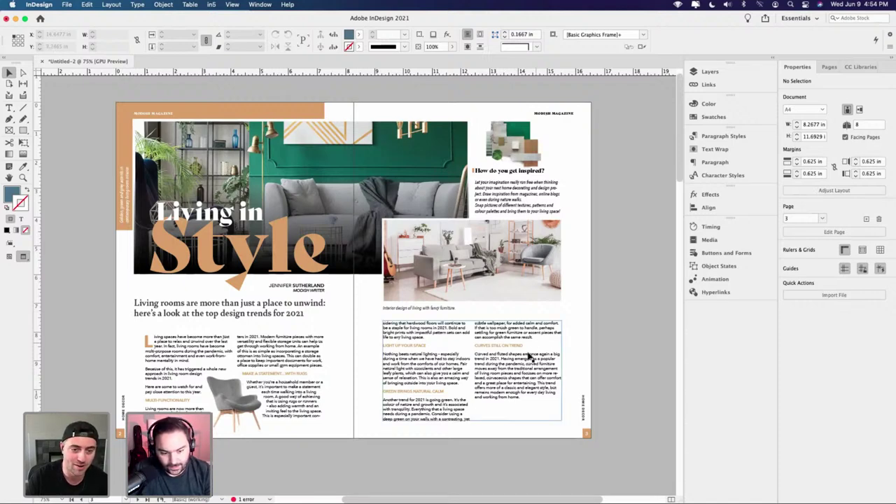
scroll(523, 371, down, 3)
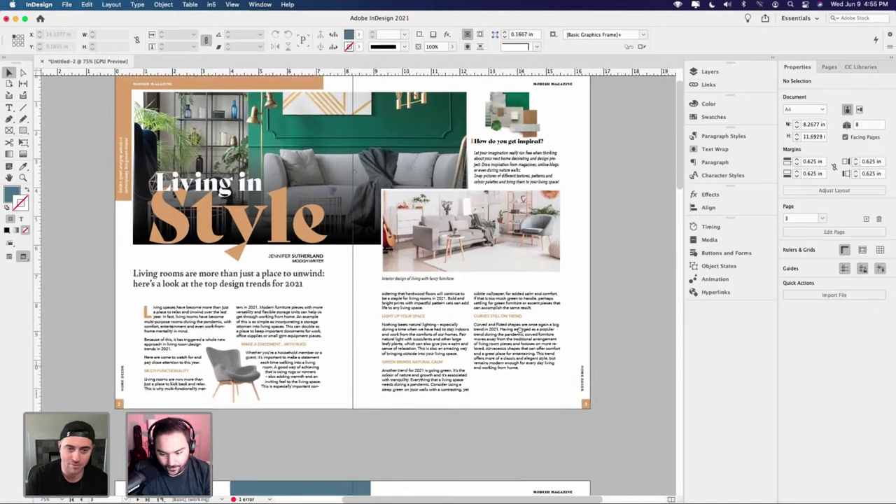
scroll(512, 405, down, 5)
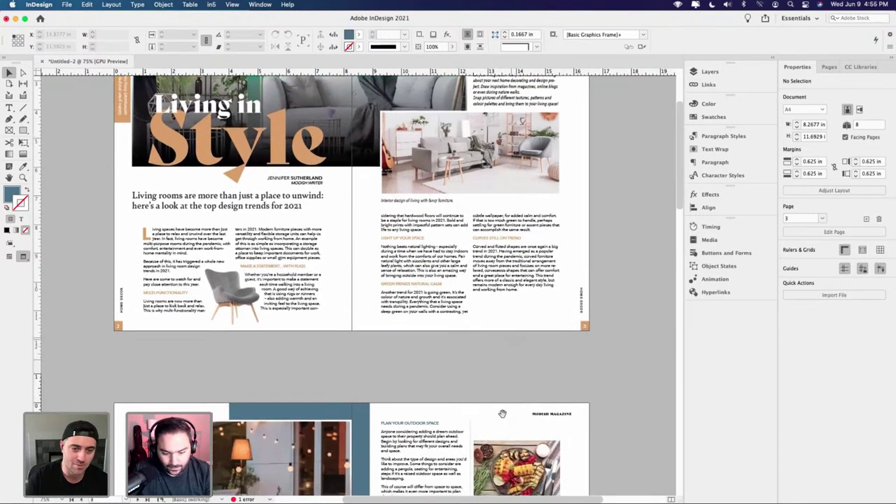
scroll(502, 364, down, 3)
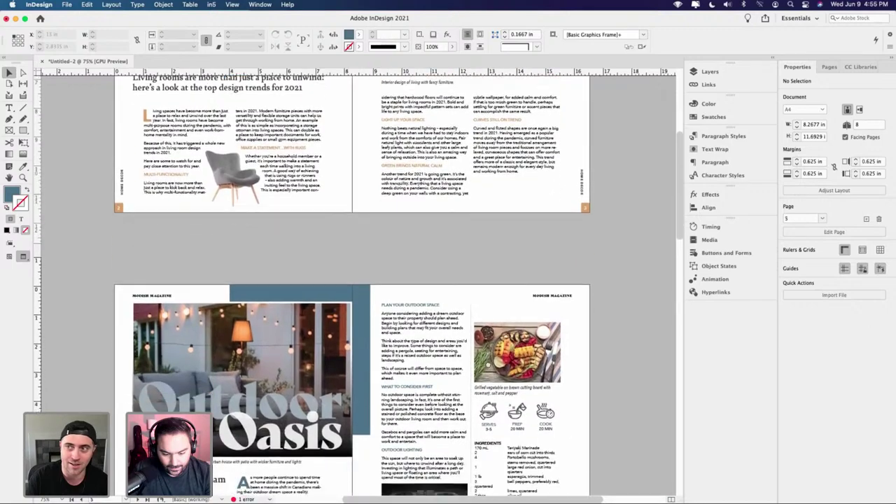